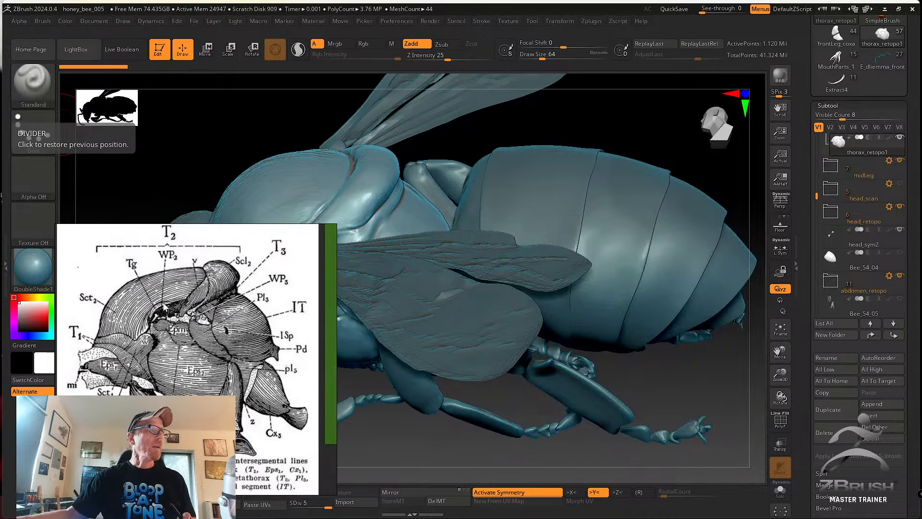
Scale down the thorax anatomy reference illustration and move it off the bee model, keeping the whole figure visible.
right_click_drag(165, 302, 665, 317)
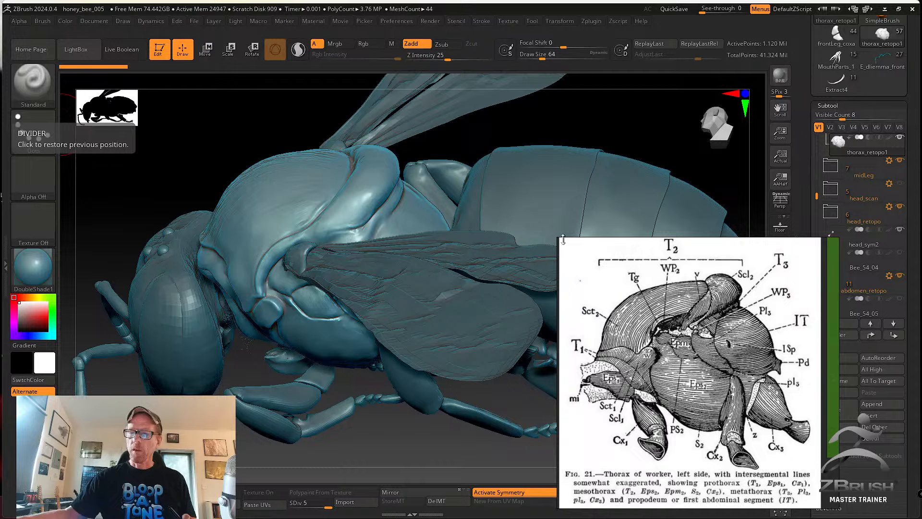
left_click_drag(559, 239, 604, 302)
right_click_drag(644, 336, 624, 293)
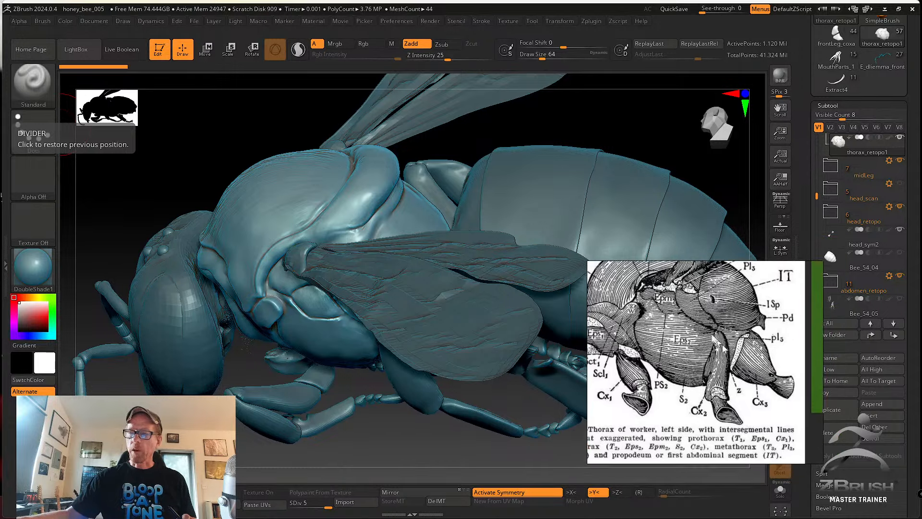
scroll(720, 352, "down", 3)
right_click_drag(707, 336, 742, 396)
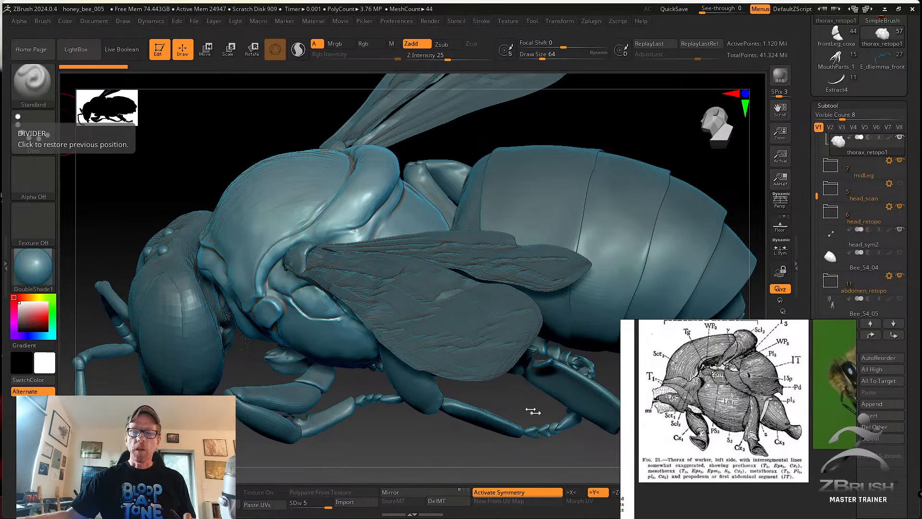
Show and select the Bee_from_scan_01 subtool, and move the reference illustration clear of the subtool controls.
left_click_drag(527, 404, 461, 370)
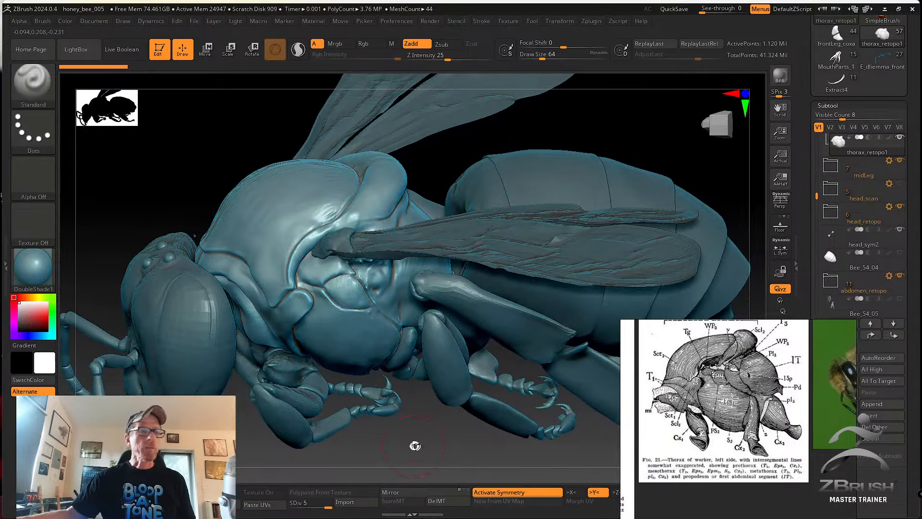
left_click_drag(415, 446, 439, 428)
left_click_drag(816, 196, 814, 139)
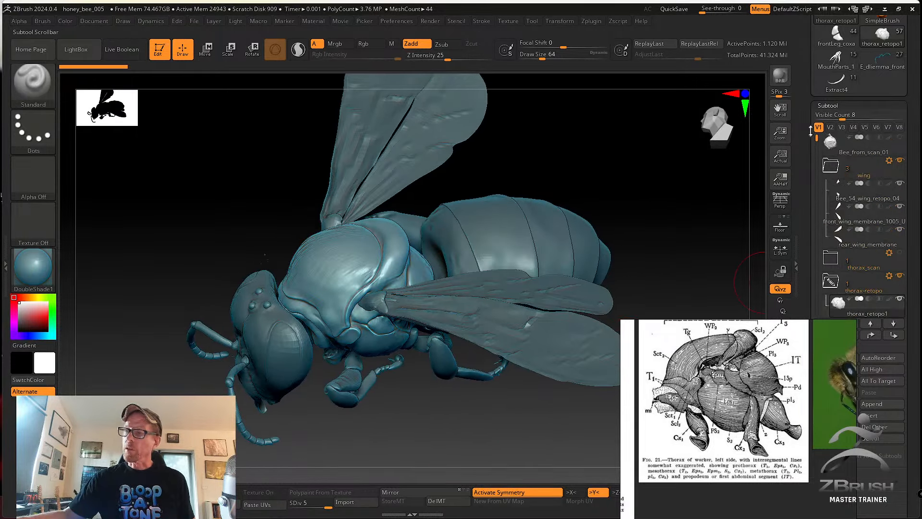
left_click(901, 139)
left_click_drag(816, 509, 772, 446)
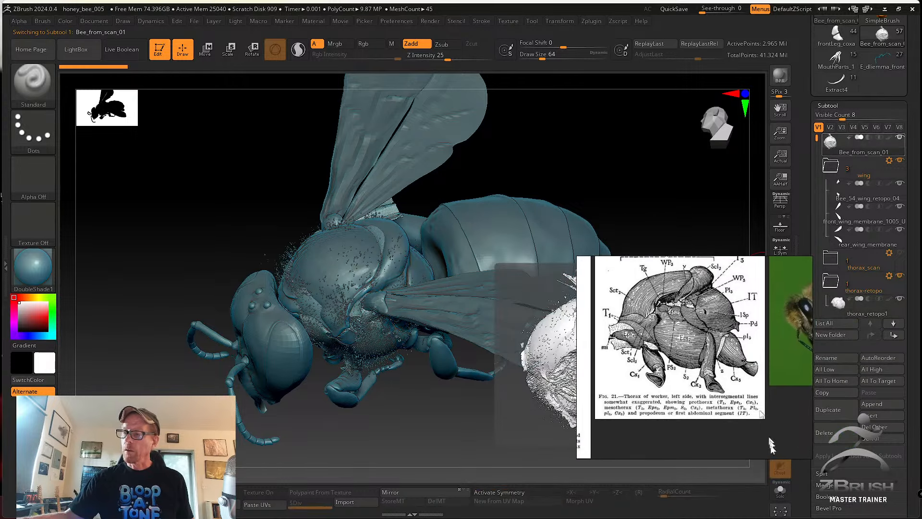
Isolate the Bee_from_scan_01 subtool with Solo and unhide all of its scanned geometry.
left_click(780, 490)
key("ctrl+shift")
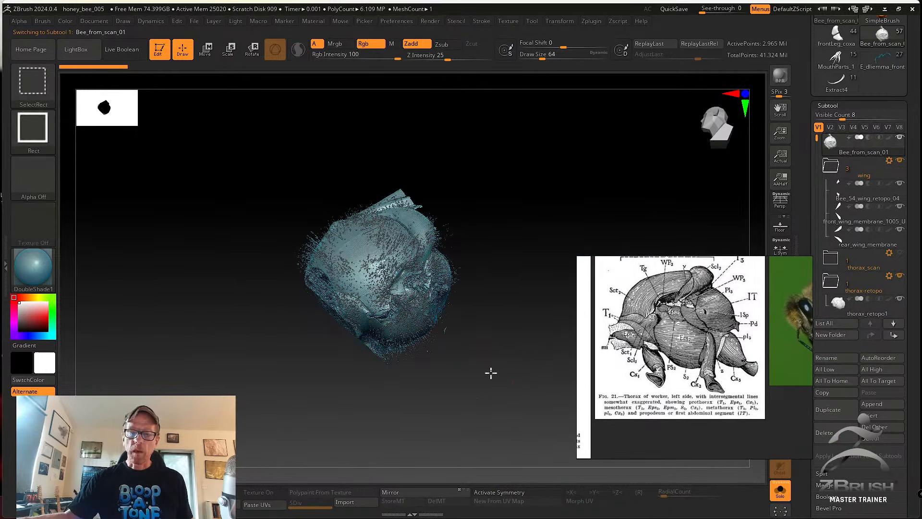
left_click(504, 374, "ctrl+shift")
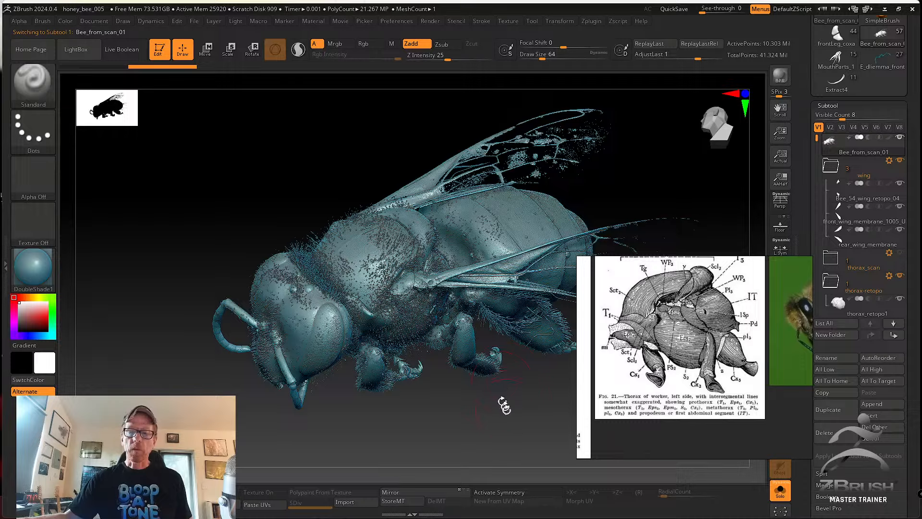
left_click_drag(502, 403, 525, 431)
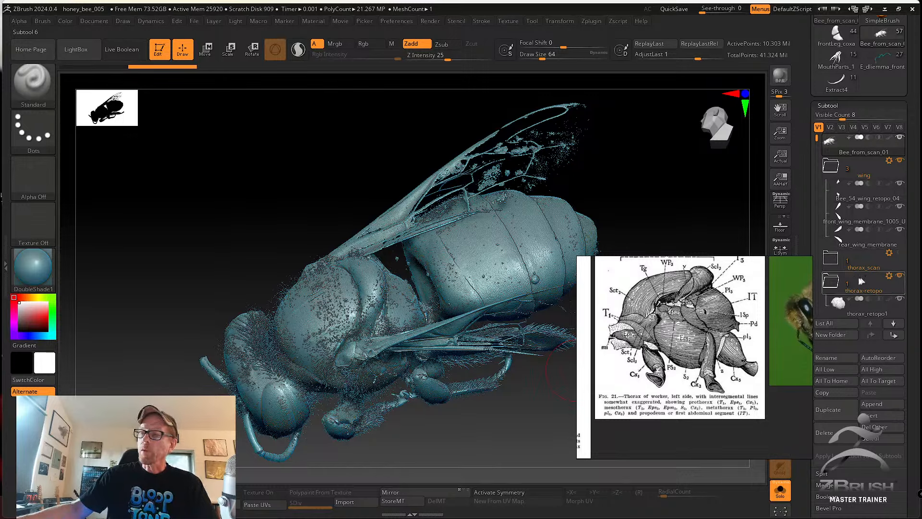
Select the thorax_retopo1 subtool and examine the retopologized thorax plates from the front and side.
left_click(852, 306)
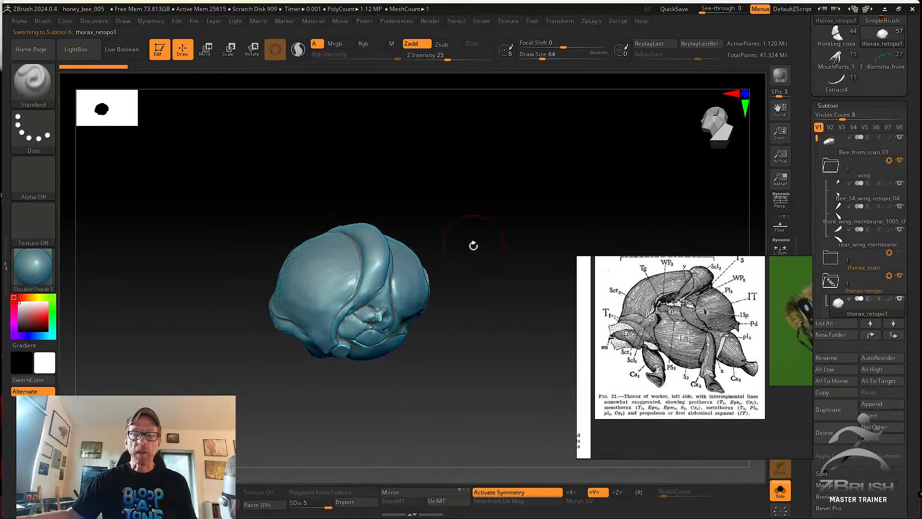
left_click_drag(473, 246, 410, 259)
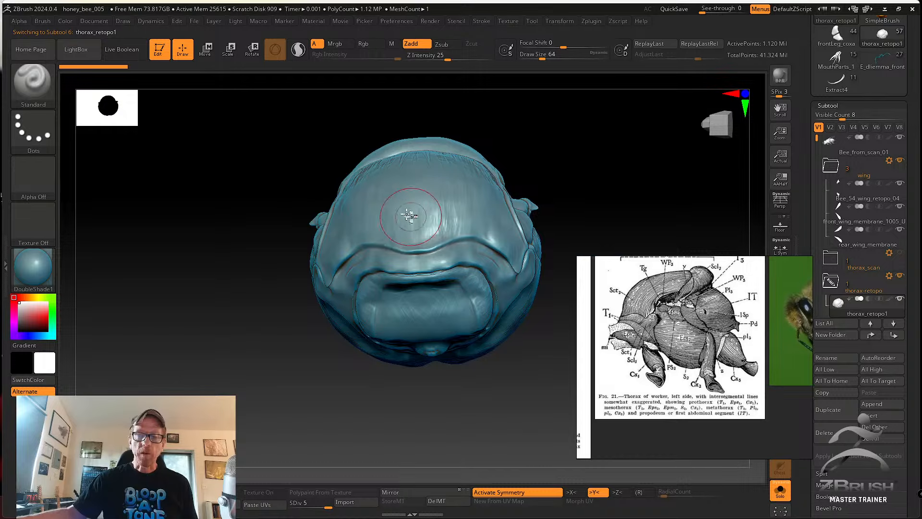
left_click_drag(589, 177, 583, 201)
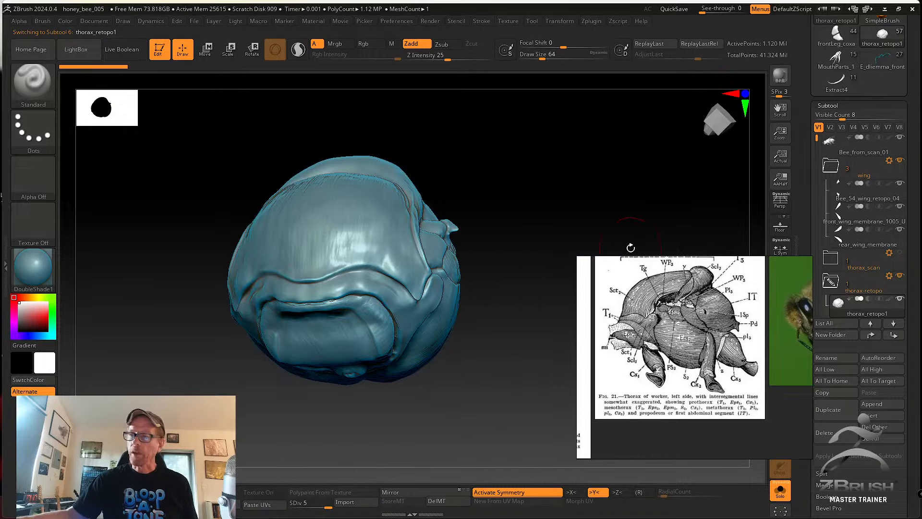
mouse_move(567, 307)
left_mouse_down()
mouse_move(515, 323)
mouse_move(418, 298)
mouse_move(461, 304)
mouse_move(503, 278)
mouse_move(509, 354)
mouse_move(515, 324)
mouse_move(494, 269)
mouse_move(541, 251)
left_mouse_up()
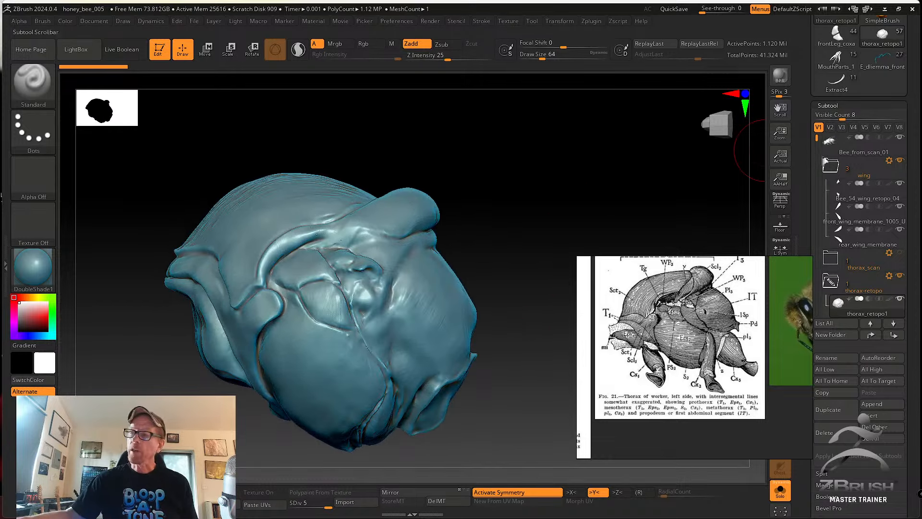
Select the Bee_from_scan_01 subtool and show only its thorax section with a rectangular selection.
left_click(839, 151)
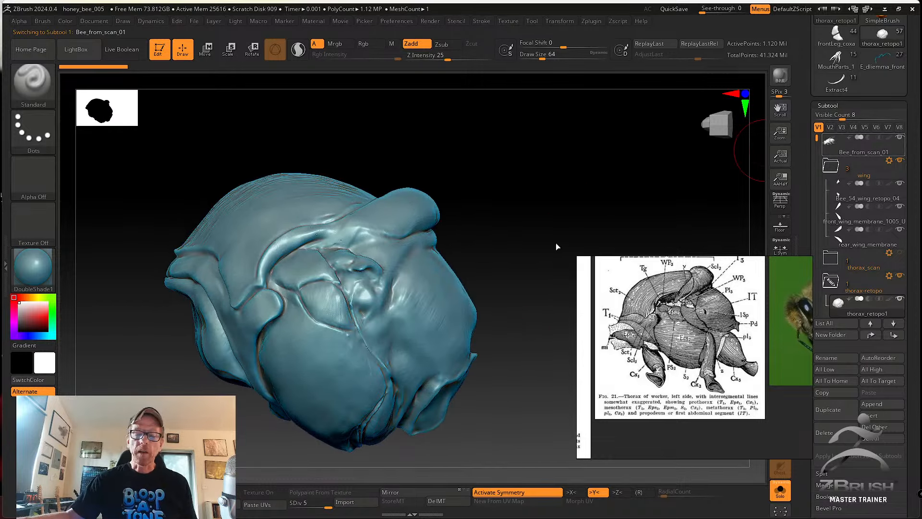
left_click_drag(477, 154, 474, 111)
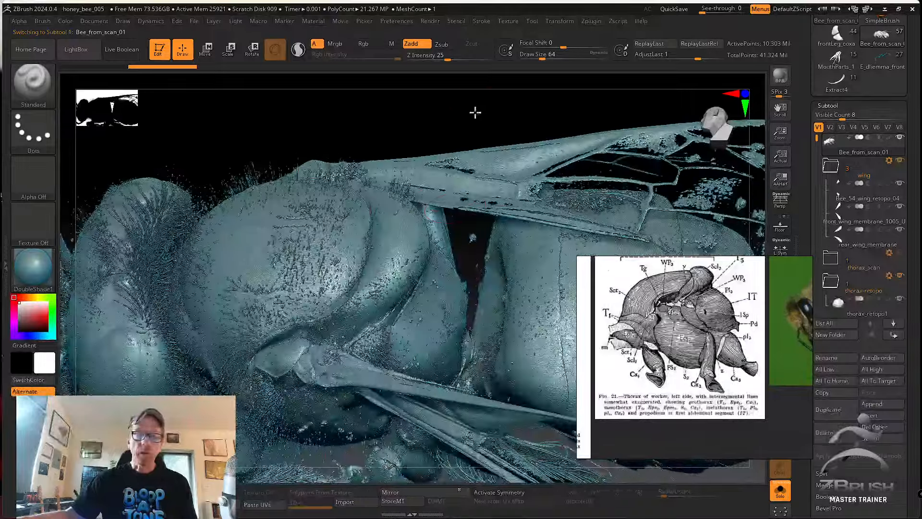
left_click_drag(389, 131, 333, 269)
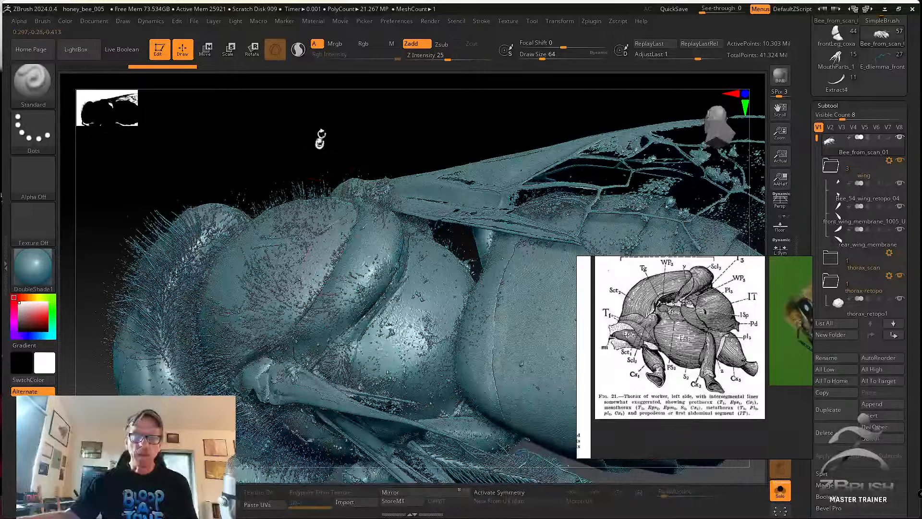
left_click_drag(321, 139, 346, 240)
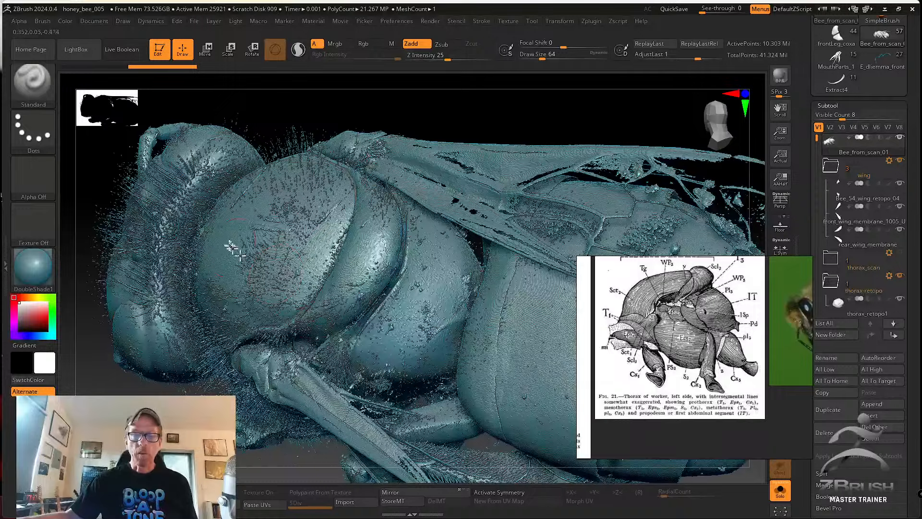
key("ctrl+shift")
mouse_move(338, 391)
left_mouse_down("ctrl+shift")
mouse_move(432, 442)
mouse_move(478, 389)
mouse_move(500, 381)
mouse_move(500, 403)
mouse_move(509, 392)
mouse_move(500, 385)
mouse_move(494, 306)
mouse_move(506, 323)
mouse_move(504, 293)
mouse_move(498, 389)
mouse_move(469, 379)
mouse_move(477, 347)
mouse_move(469, 362)
mouse_move(496, 344)
mouse_move(445, 370)
mouse_move(471, 373)
mouse_move(466, 355)
mouse_move(471, 367)
mouse_move(503, 377)
left_mouse_up("ctrl+shift")
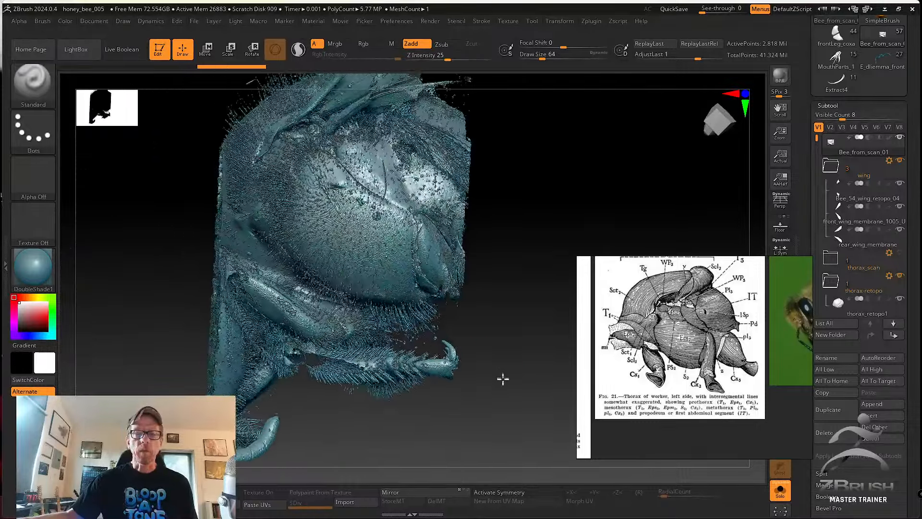
Use SelectLasso to hide the legs beneath the scanned thorax and the wing remnants above it.
left_click(34, 84, "ctrl+shift")
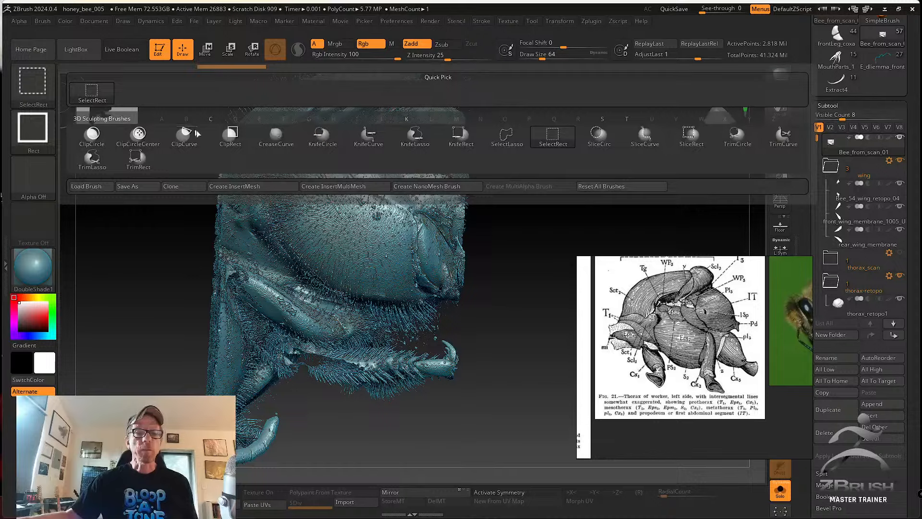
left_click(501, 140)
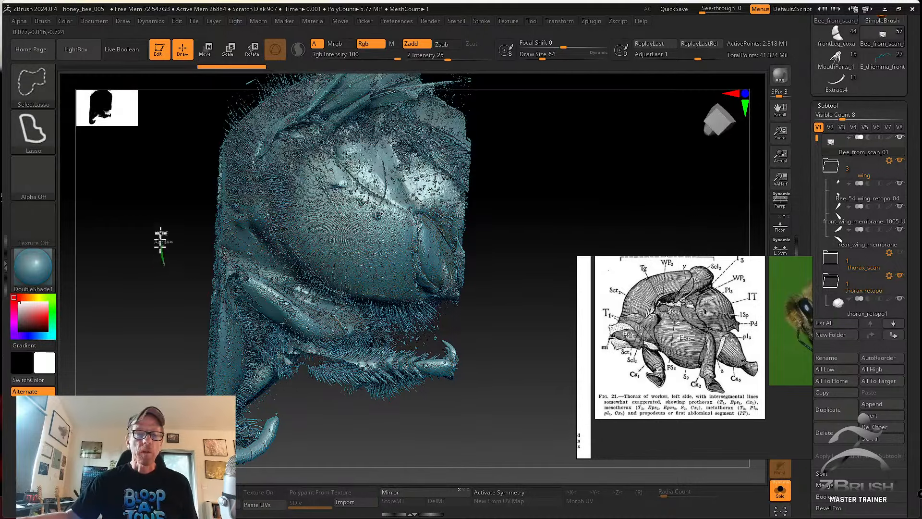
left_click_drag(158, 243, 208, 240, "ctrl+shift")
mouse_move(402, 304)
left_mouse_down("ctrl+shift")
mouse_move(481, 430)
mouse_move(273, 480)
mouse_move(167, 274)
mouse_move(173, 213)
left_mouse_up("ctrl+shift")
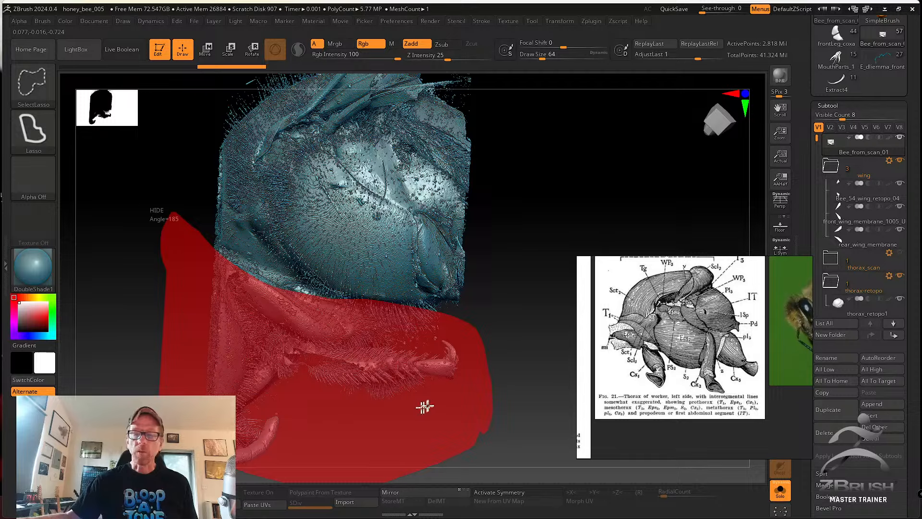
mouse_move(424, 407)
left_mouse_down("ctrl+alt+shift")
mouse_move(477, 378)
mouse_move(484, 350)
mouse_move(520, 364)
mouse_move(509, 331)
mouse_move(495, 335)
mouse_move(403, 211)
left_mouse_up("ctrl+alt+shift")
mouse_move(286, 136)
left_mouse_down("ctrl+shift")
mouse_move(439, 152)
mouse_move(451, 229)
mouse_move(309, 290)
mouse_move(225, 286)
left_mouse_up("ctrl+shift")
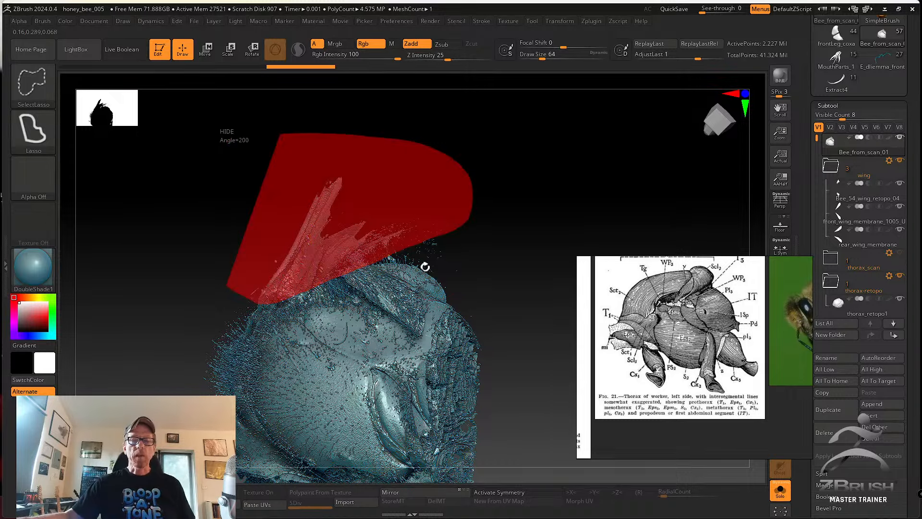
Examine the internal muscle structure exposed on the cut faces of the scanned thorax.
mouse_move(488, 255)
left_mouse_down()
mouse_move(474, 313)
mouse_move(438, 347)
mouse_move(473, 263)
left_mouse_up()
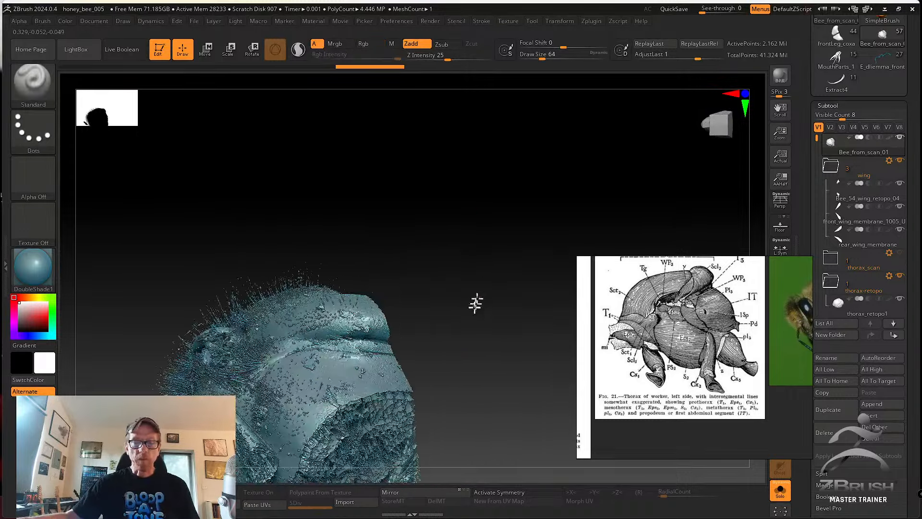
mouse_move(476, 303)
left_mouse_down()
mouse_move(468, 334)
mouse_move(451, 258)
mouse_move(468, 283)
mouse_move(447, 272)
mouse_move(443, 299)
mouse_move(463, 361)
mouse_move(476, 318)
left_mouse_up()
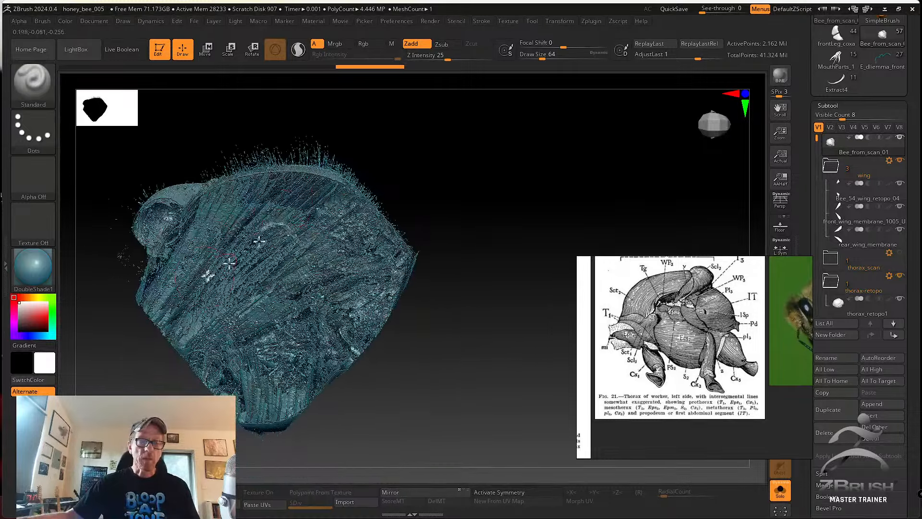
mouse_move(476, 354)
left_mouse_down()
mouse_move(485, 321)
mouse_move(477, 342)
mouse_move(496, 319)
mouse_move(474, 338)
mouse_move(487, 358)
mouse_move(504, 336)
mouse_move(486, 367)
mouse_move(517, 324)
mouse_move(497, 352)
mouse_move(461, 360)
left_mouse_up()
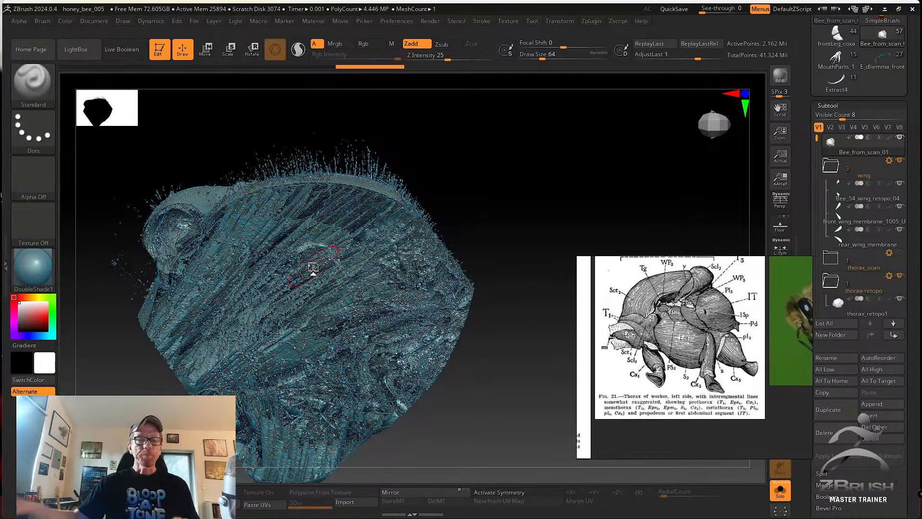
left_click_drag(465, 182, 479, 199)
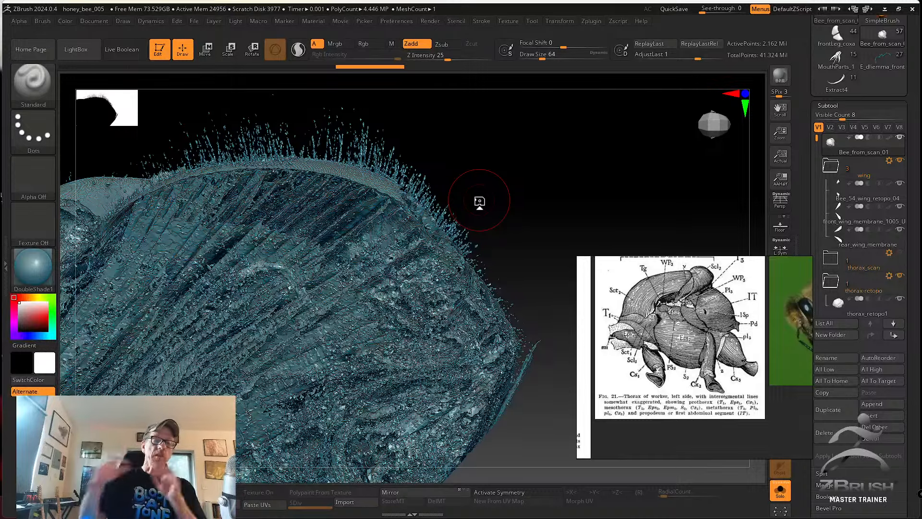
left_click_drag(447, 140, 504, 267)
left_click_drag(481, 322, 270, 165)
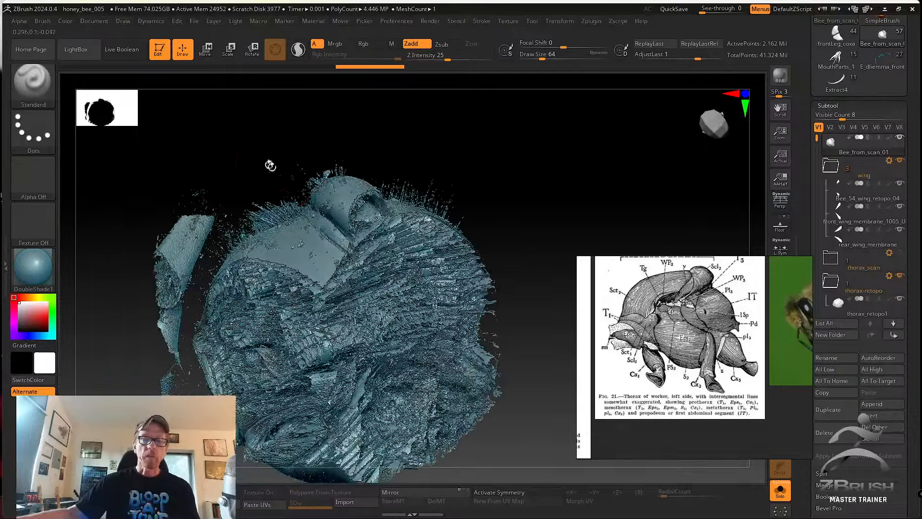
Show only the upper dorsal portion of the cut thorax scan with a lasso selection.
mouse_move(259, 132)
left_mouse_down("ctrl+shift")
mouse_move(360, 124)
mouse_move(458, 218)
left_mouse_up("ctrl+shift")
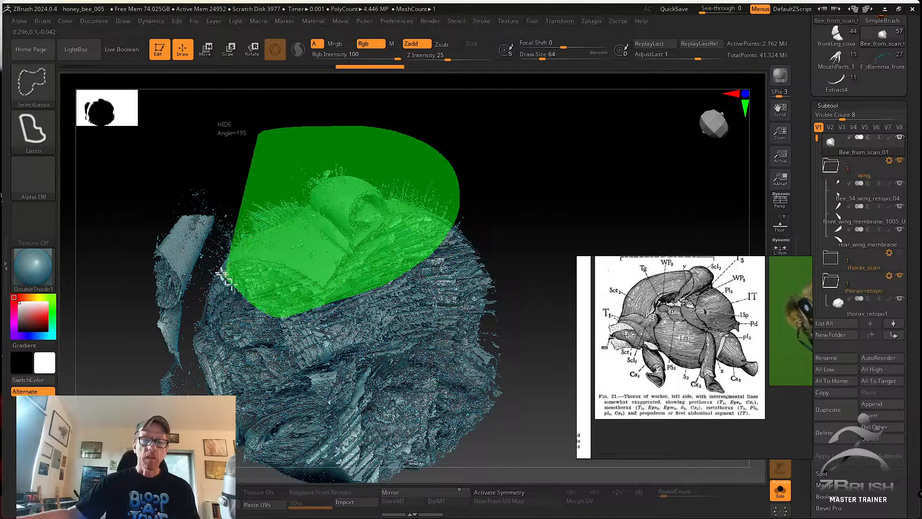
mouse_move(512, 274)
left_mouse_down("ctrl+shift")
mouse_move(519, 247)
mouse_move(525, 264)
mouse_move(491, 319)
left_mouse_up("ctrl+shift")
left_click_drag(525, 267, 551, 269)
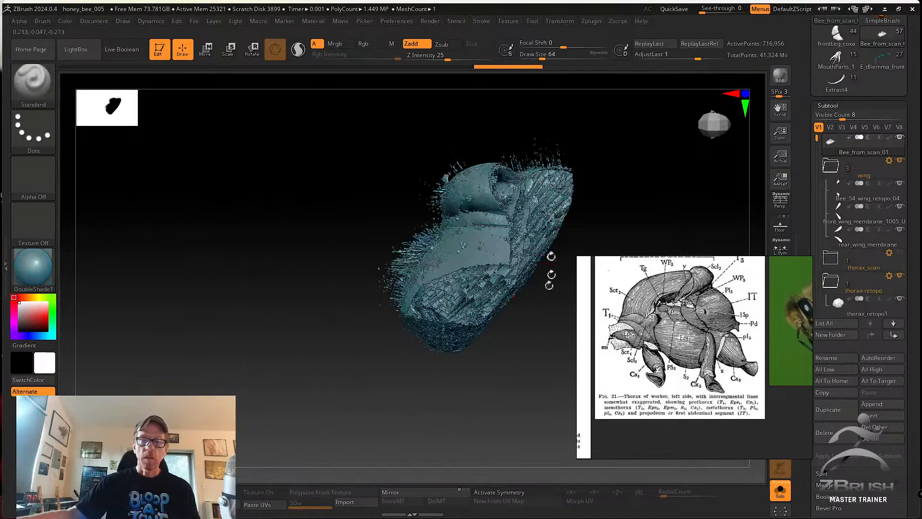
left_click_drag(289, 298, 163, 308, "alt")
left_click_drag(475, 373, 496, 342)
Turn Solo off to compare the scan fragment with the full retopologized bee, and turn Solo back on.
left_click(782, 491)
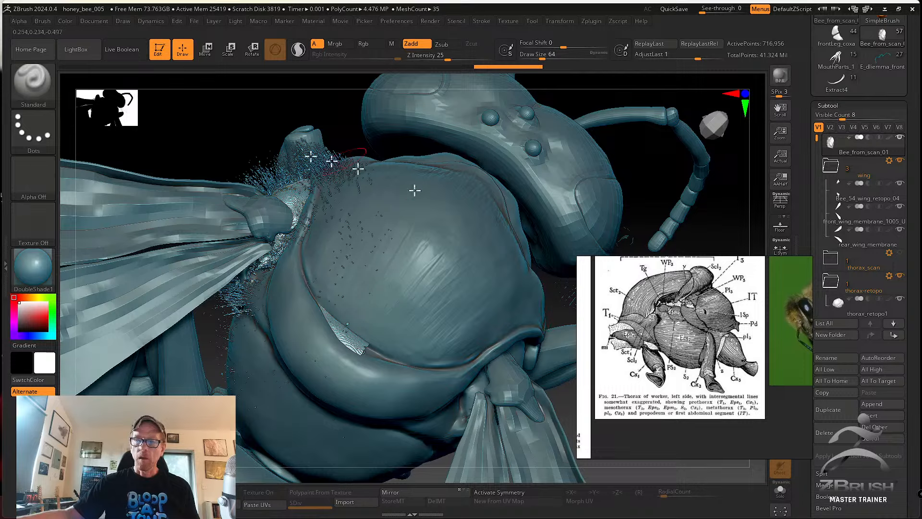
left_click_drag(226, 103, 190, 101)
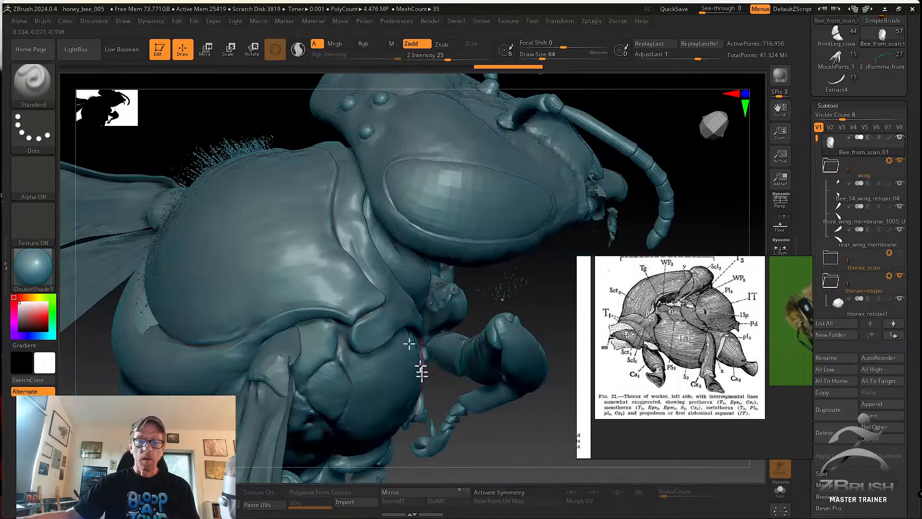
left_click_drag(499, 444, 514, 412)
left_click_drag(103, 240, 178, 340)
left_click(777, 497)
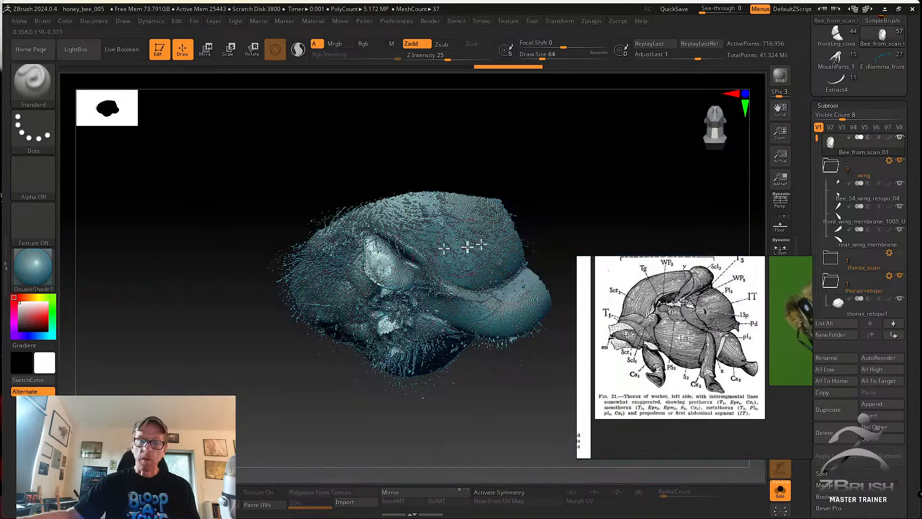
Hide the rounded tegula area beside the wing base of the thorax scan fragment with a lasso selection.
mouse_move(473, 246)
left_mouse_down()
mouse_move(525, 165)
mouse_move(310, 270)
mouse_move(268, 264)
left_mouse_up()
key("ctrl+shift")
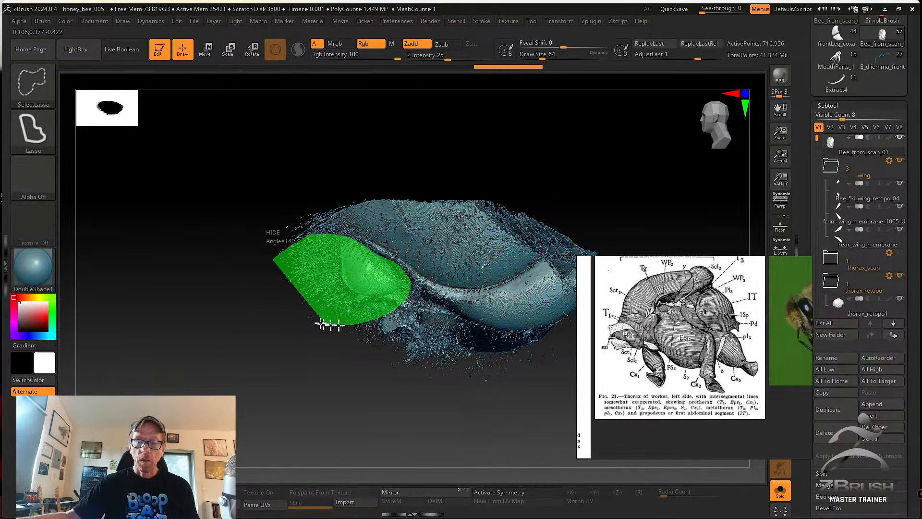
left_click(483, 428, "ctrl+shift")
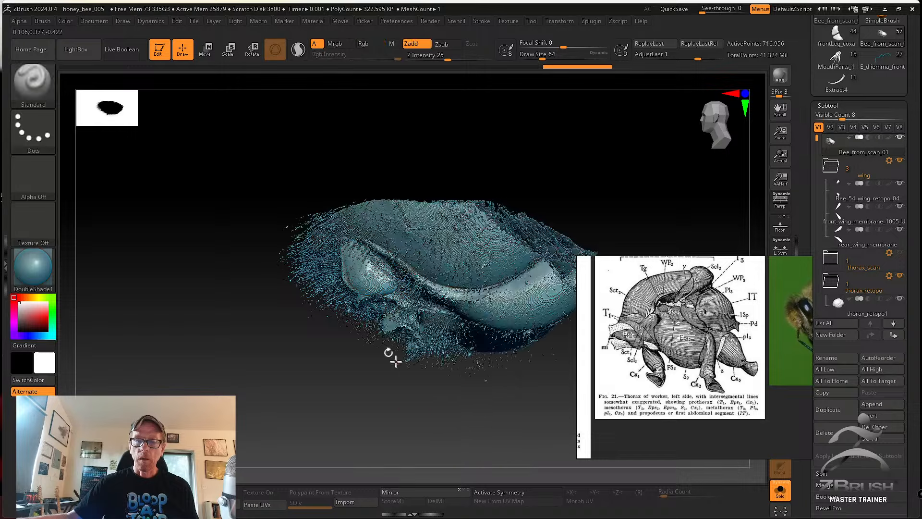
mouse_move(349, 243)
left_mouse_down("ctrl+shift")
mouse_move(394, 276)
mouse_move(367, 341)
left_mouse_up("ctrl+shift")
mouse_move(408, 384)
left_mouse_down("ctrl+alt+shift")
mouse_move(453, 408)
mouse_move(469, 368)
mouse_move(496, 403)
mouse_move(529, 417)
mouse_move(486, 420)
mouse_move(422, 341)
left_mouse_up("ctrl+alt+shift")
left_click_drag(533, 358, 516, 339)
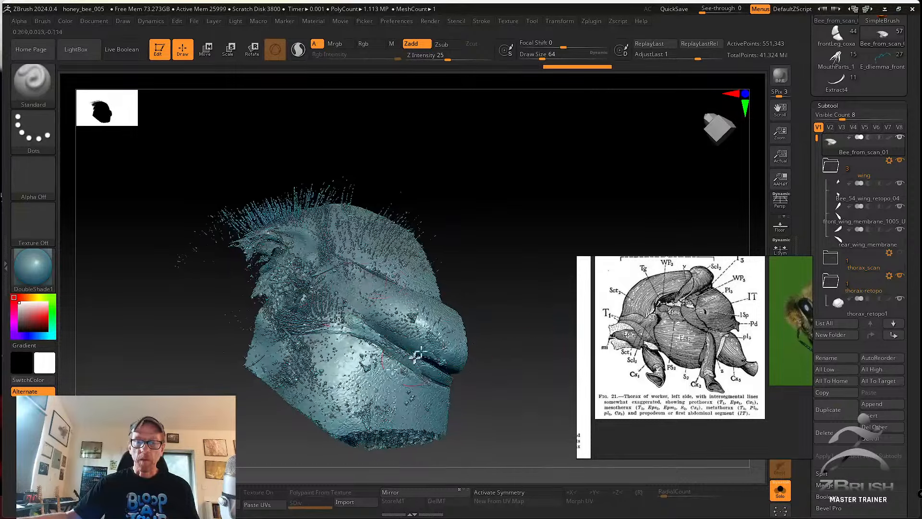
Drop a canvas snapshot of the scanned thorax fragment as a side reference and move the live fragment away from it.
left_click_drag(533, 396, 455, 331, "alt")
mouse_move(391, 315)
left_mouse_down("alt")
mouse_move(409, 315)
mouse_move(377, 309)
mouse_move(595, 353)
left_mouse_up("alt")
key("shift")
key("shift+s")
mouse_move(536, 404)
left_mouse_down("alt")
mouse_move(537, 414)
mouse_move(505, 422)
left_mouse_up("alt")
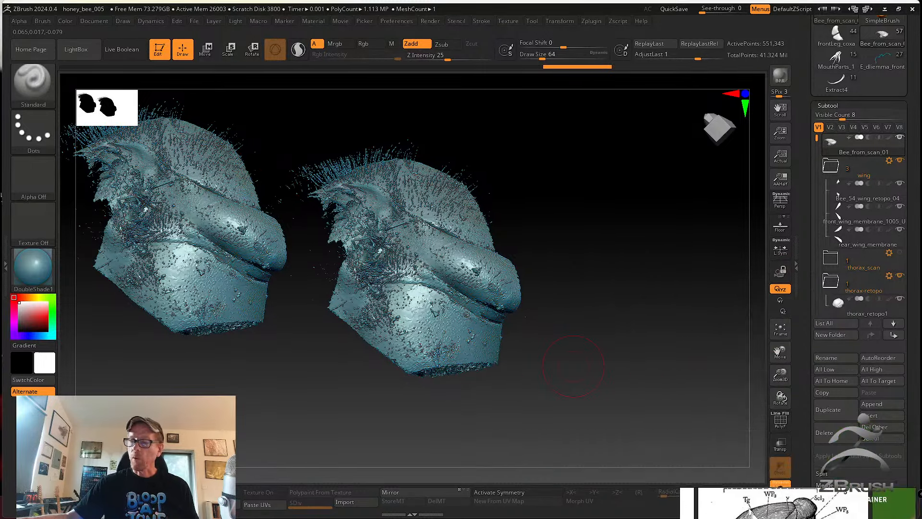
Switch to the thorax_retopo1 subtool and orient it to match the scan snapshot.
left_click_drag(576, 389, 621, 379)
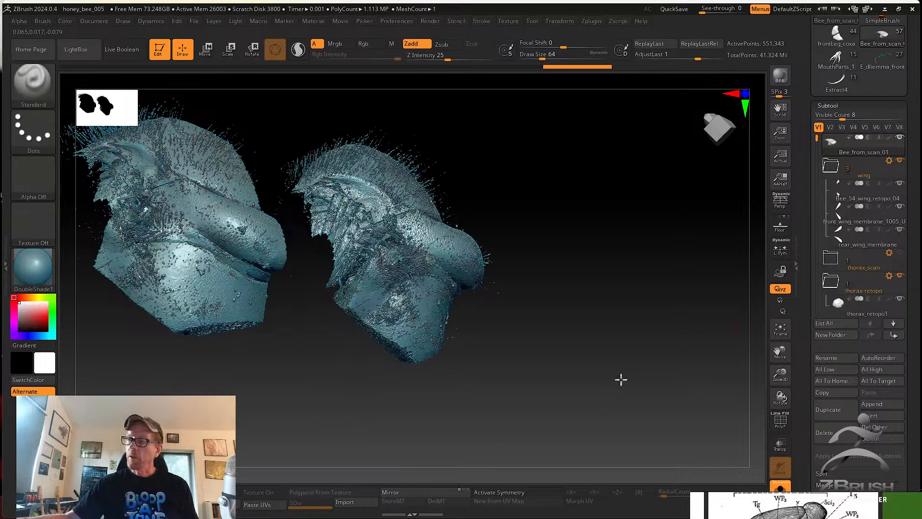
left_click(864, 307)
mouse_move(672, 324)
left_mouse_down()
mouse_move(692, 375)
mouse_move(630, 368)
mouse_move(702, 324)
mouse_move(600, 331)
left_mouse_up()
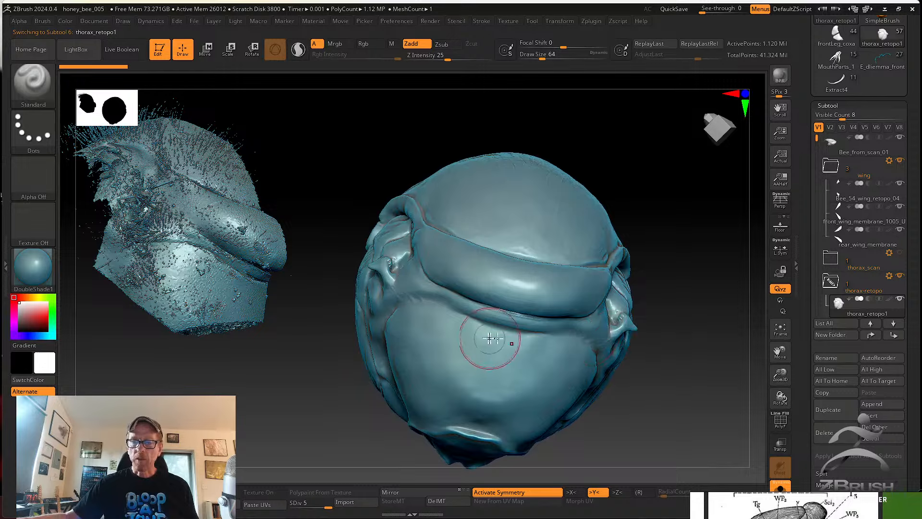
left_click_drag(680, 364, 571, 443)
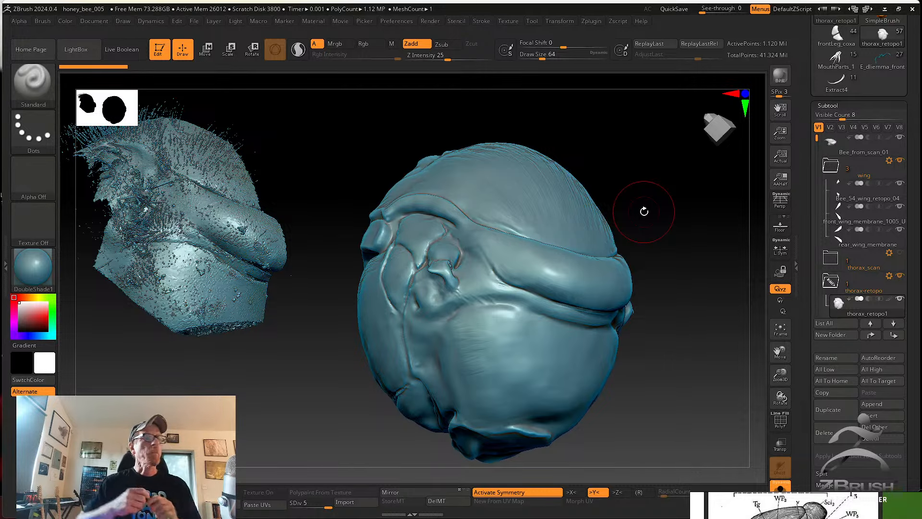
mouse_move(664, 282)
left_mouse_down()
mouse_move(669, 303)
mouse_move(510, 284)
left_mouse_up()
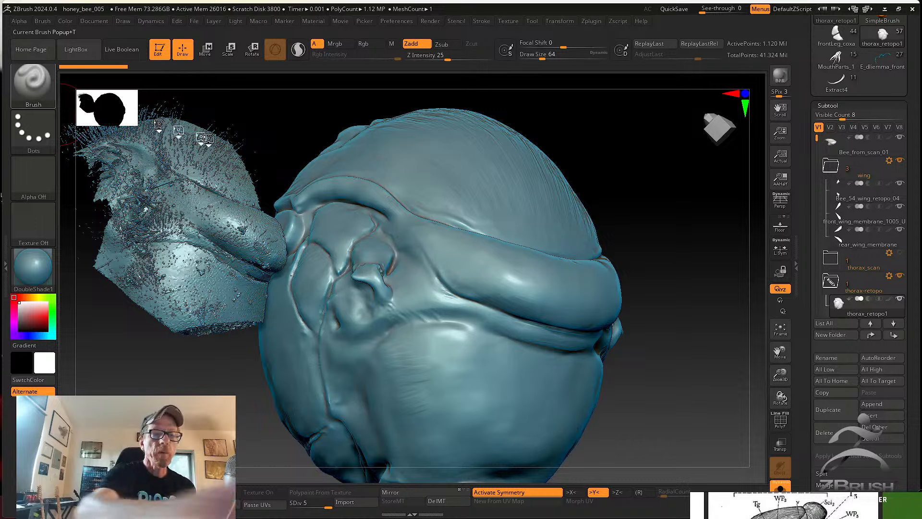
Choose the SK_Cloth brush with a draw size of about 13 and a Z Intensity of 26.
left_click(33, 81)
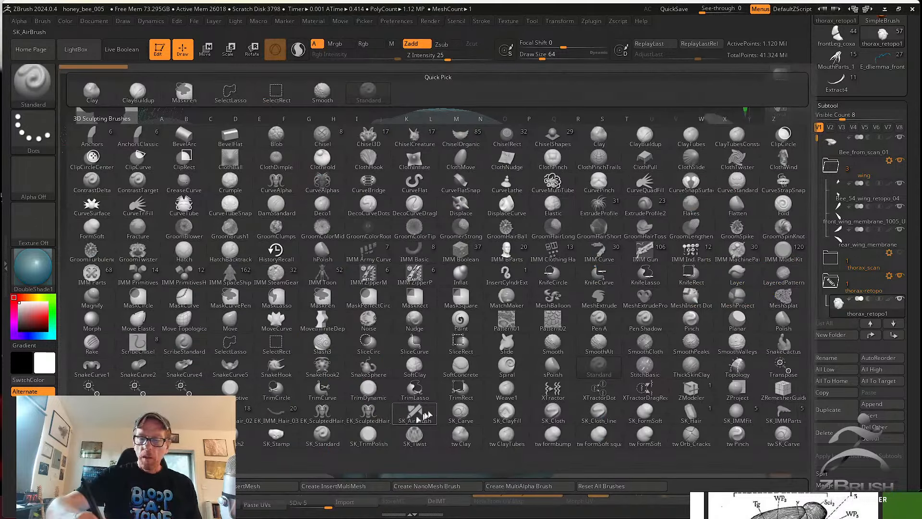
left_click(554, 414)
key("s")
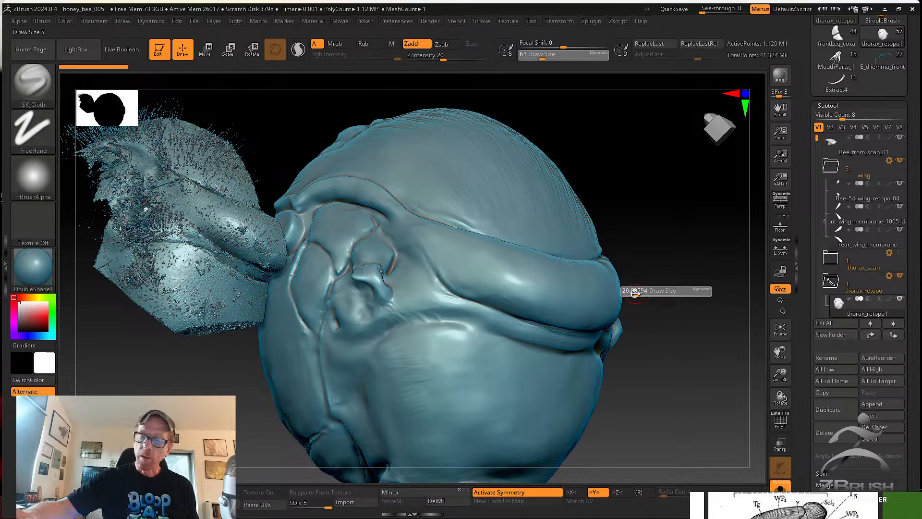
left_click_drag(635, 292, 633, 292)
mouse_move(428, 327)
right_mouse_down("alt")
mouse_move(451, 339)
mouse_move(411, 344)
right_mouse_up("alt")
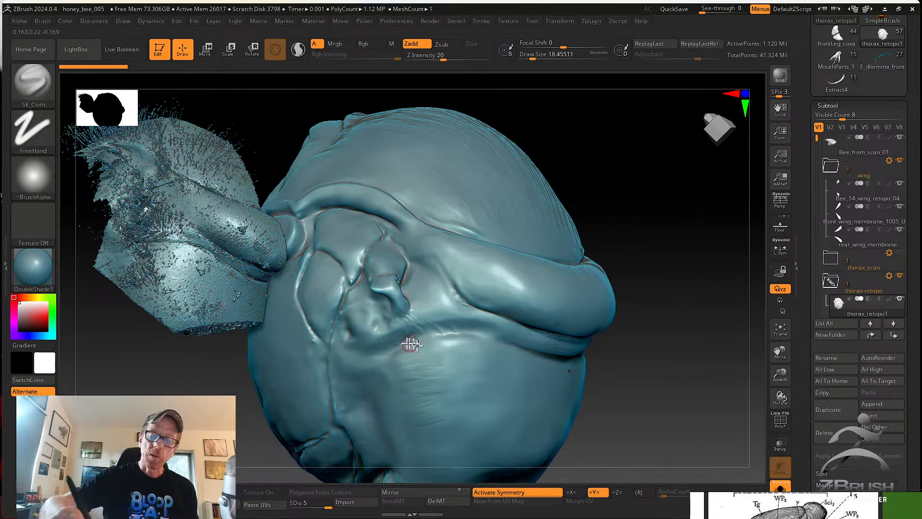
left_click(481, 21)
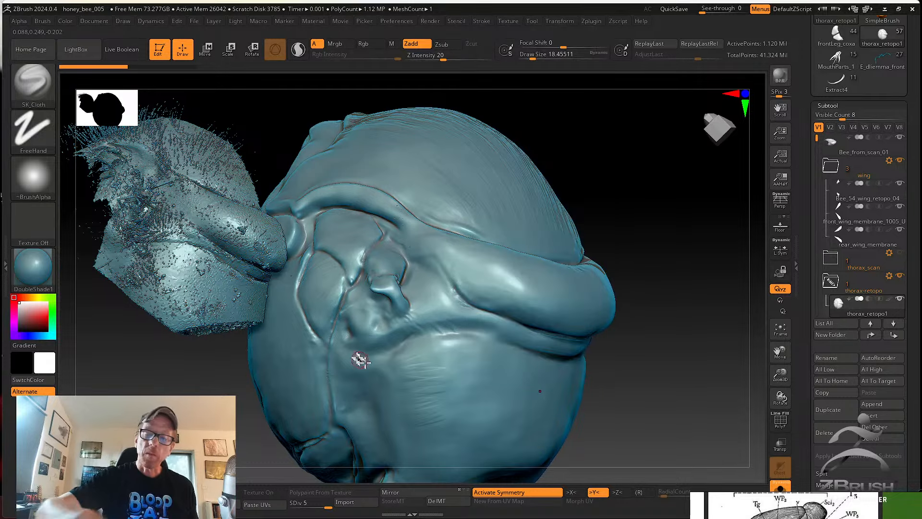
key("s")
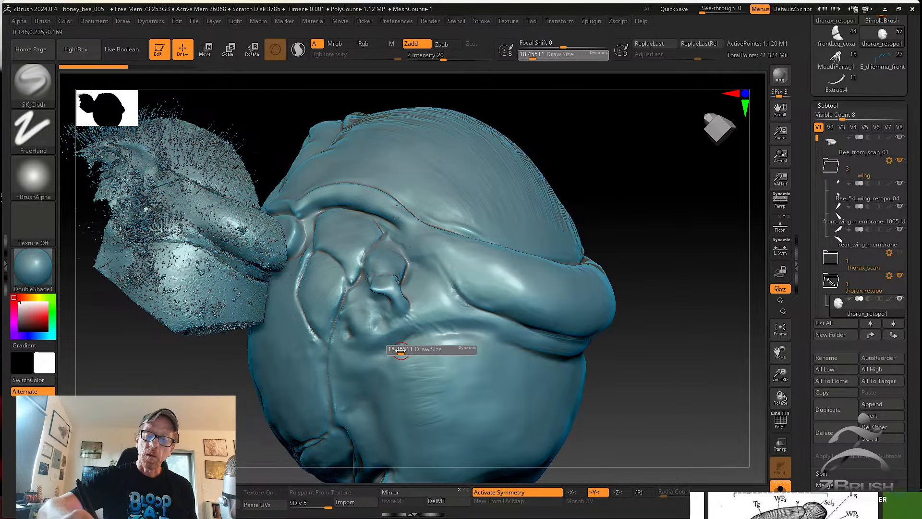
left_click(448, 57)
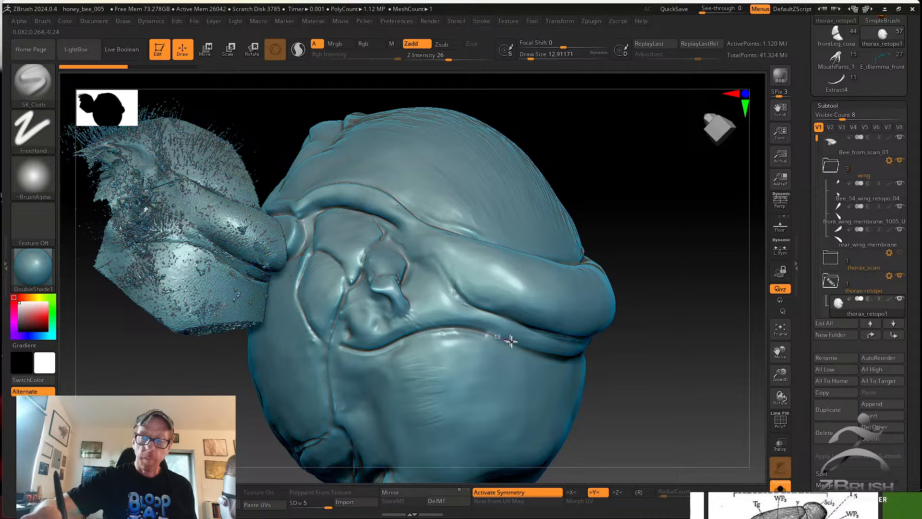
Carve a crisp groove between the large smooth plate and the narrow band beneath the rounded ridge of the retopologized thorax.
left_click_drag(510, 341, 544, 356)
mouse_move(543, 356)
right_mouse_down()
mouse_move(510, 323)
mouse_move(473, 318)
right_mouse_up()
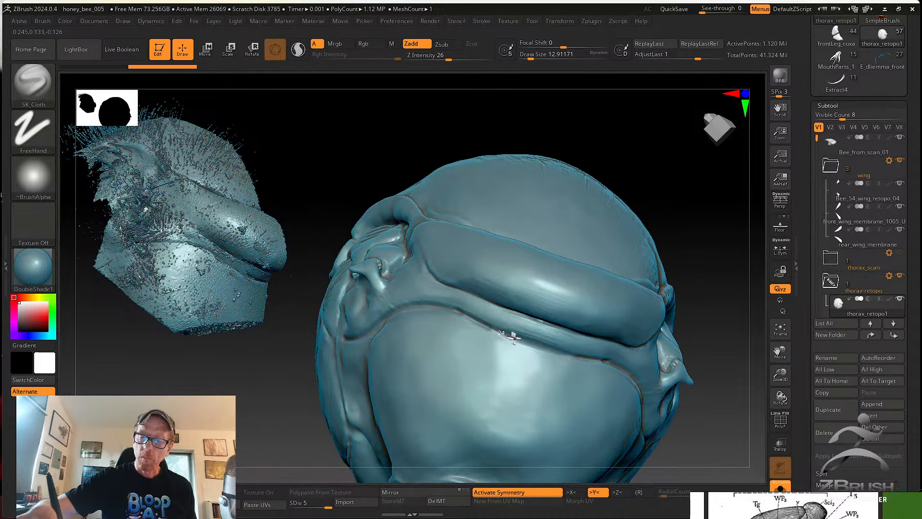
left_click_drag(513, 338, 565, 350)
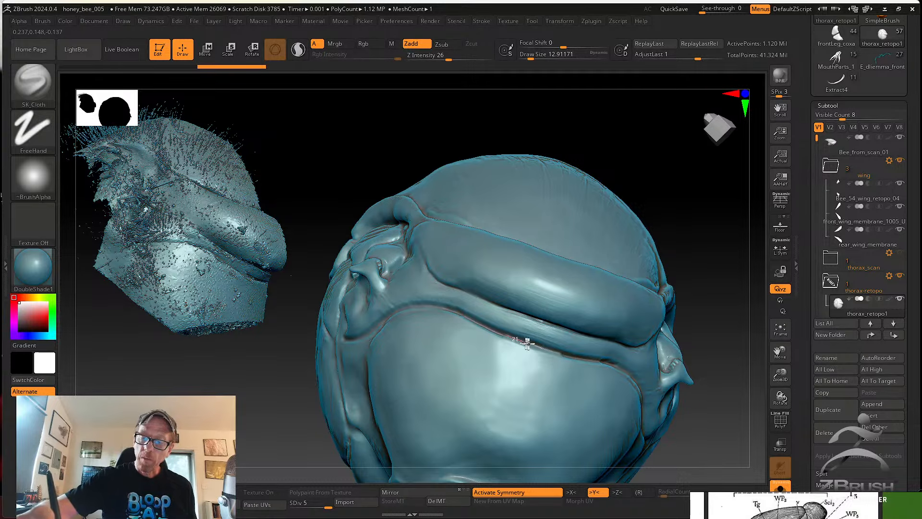
left_click_drag(546, 347, 525, 339)
right_click_drag(525, 339, 457, 329)
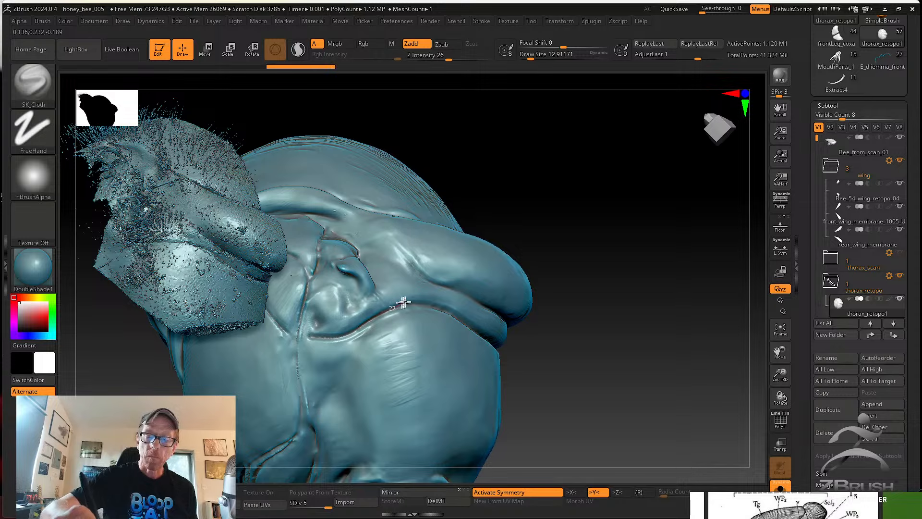
Continue the groove around the side of the large plate to its junction with the vertical side seam.
left_click_drag(456, 308, 345, 324)
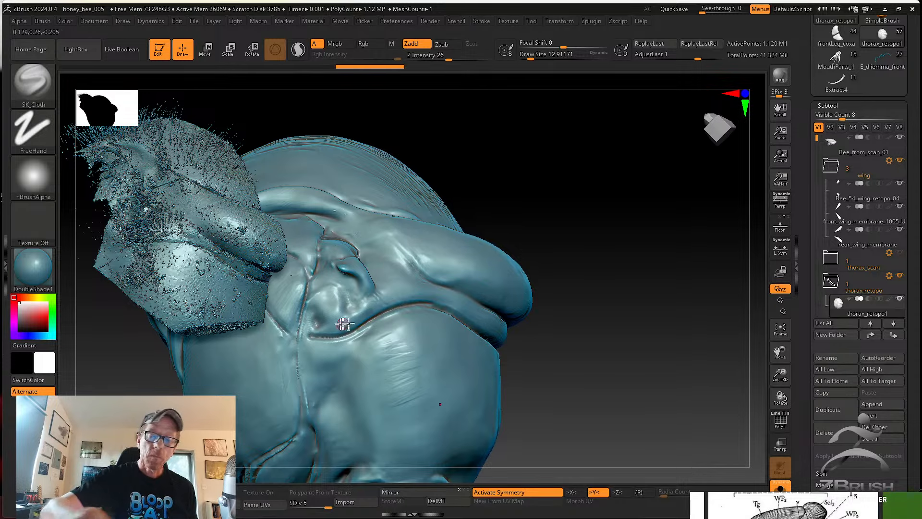
mouse_move(345, 324)
right_mouse_down()
mouse_move(381, 355)
mouse_move(520, 328)
mouse_move(494, 344)
right_mouse_up()
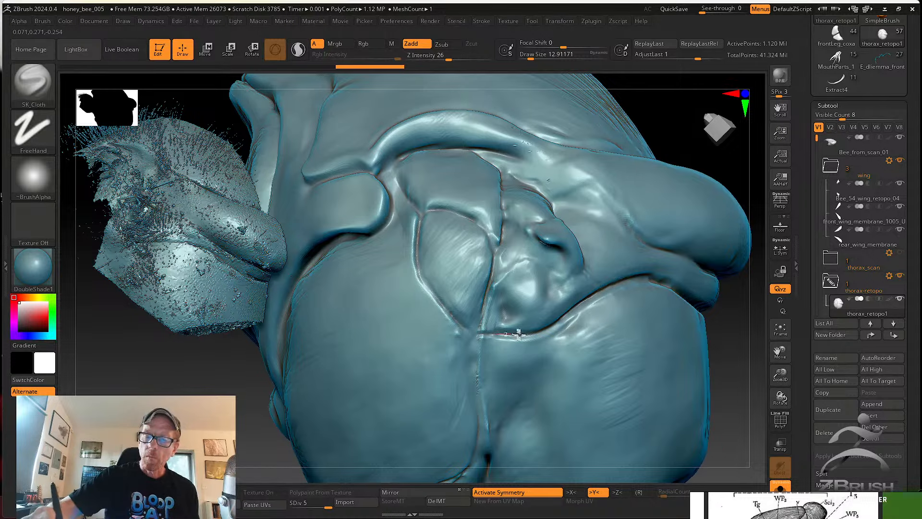
left_click_drag(519, 334, 546, 315)
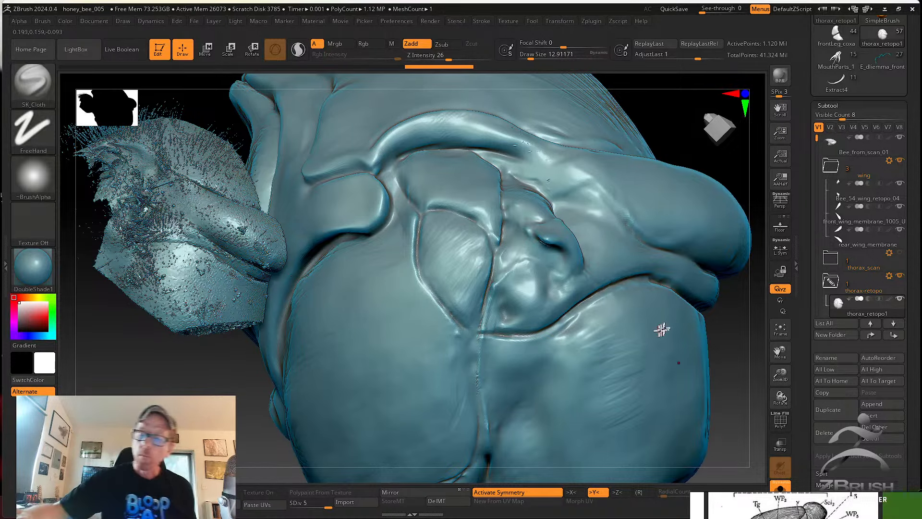
right_click_drag(662, 329, 550, 325)
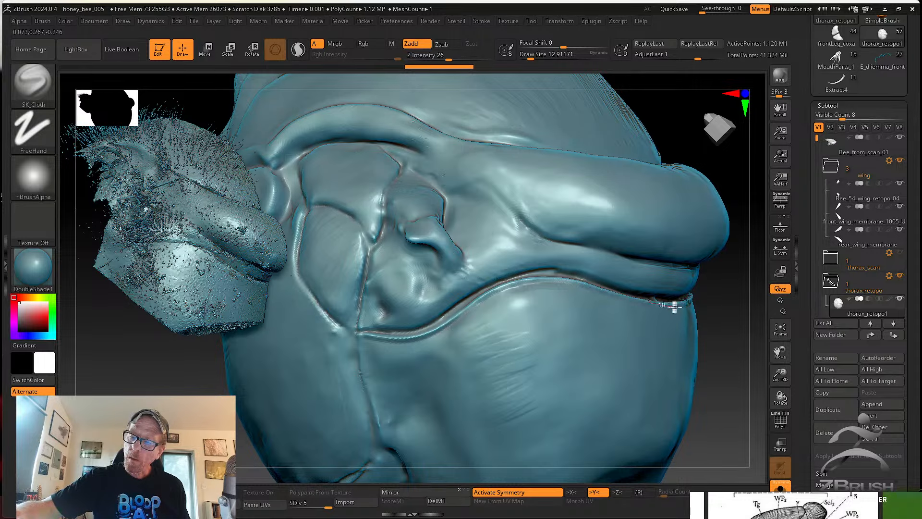
Sharpen the vertical side seam of the thorax and its lower branches with SK_Cloth strokes.
right_click_drag(489, 362, 417, 304)
right_click_drag(420, 272, 406, 249)
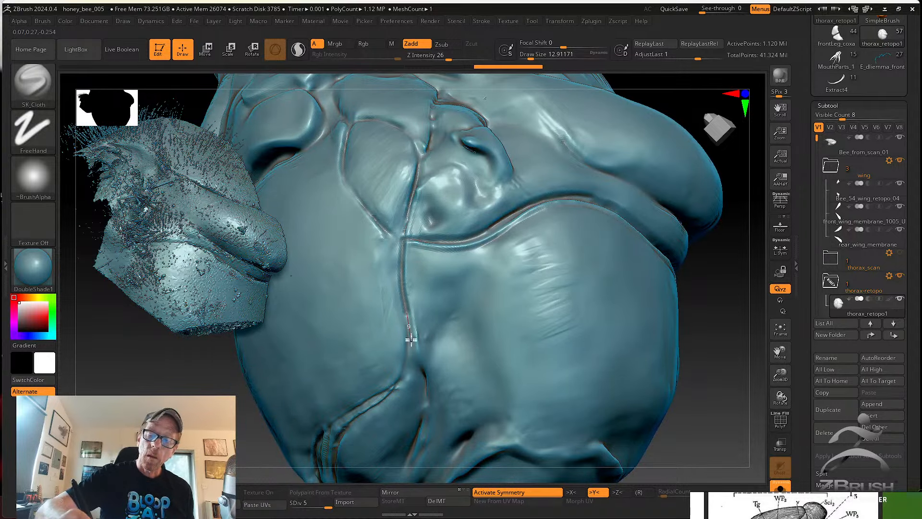
left_click_drag(400, 388, 392, 394)
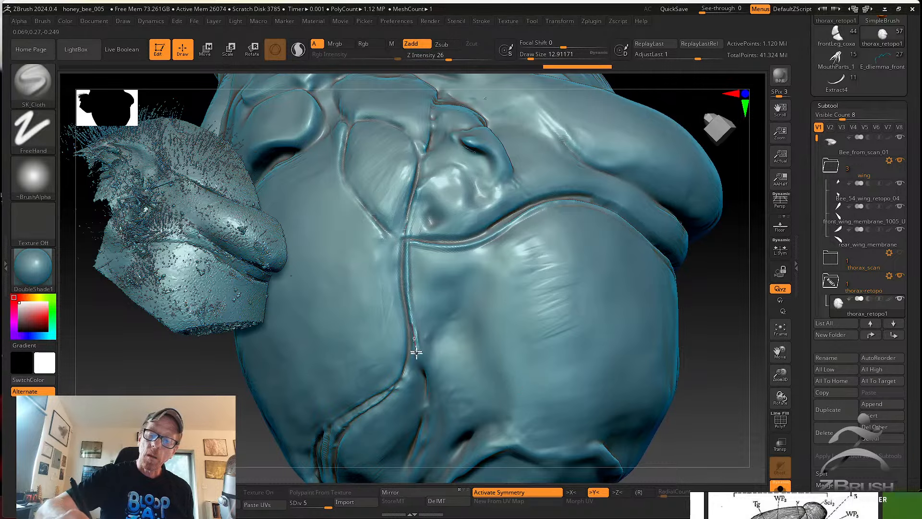
right_click_drag(423, 376, 435, 306)
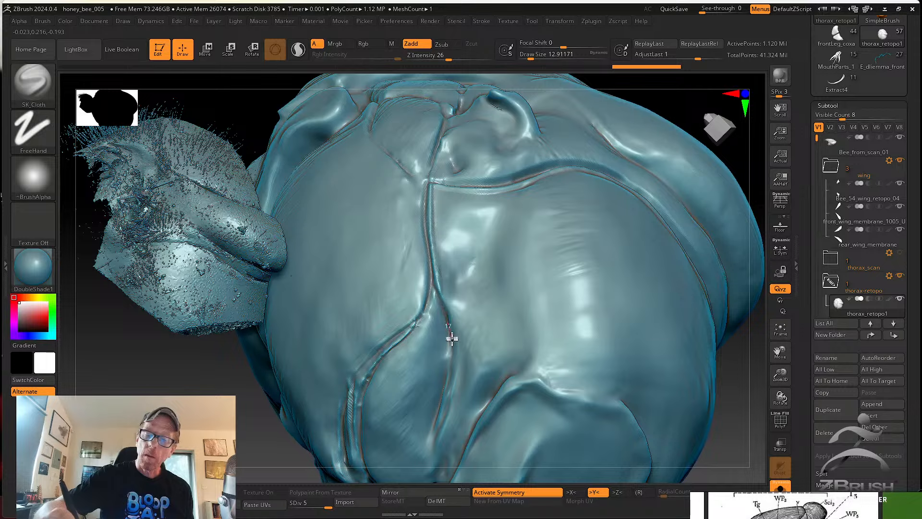
mouse_move(478, 406)
right_mouse_down()
mouse_move(504, 362)
mouse_move(624, 350)
mouse_move(663, 377)
mouse_move(679, 350)
mouse_move(673, 370)
mouse_move(539, 360)
right_mouse_up()
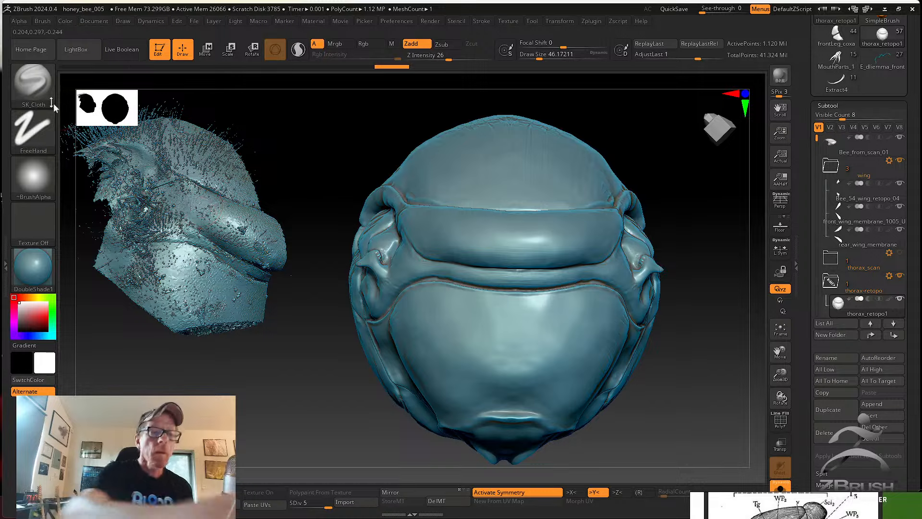
Choose the tw ClayTubes brush with a Z Intensity of 5 and a draw size of about 31.
left_click(33, 80)
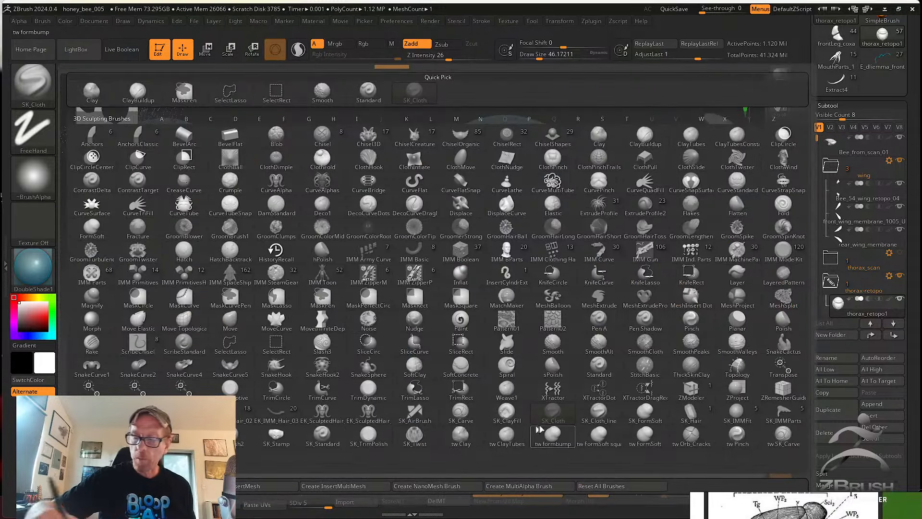
left_click(497, 437)
left_click(417, 55)
type("3")
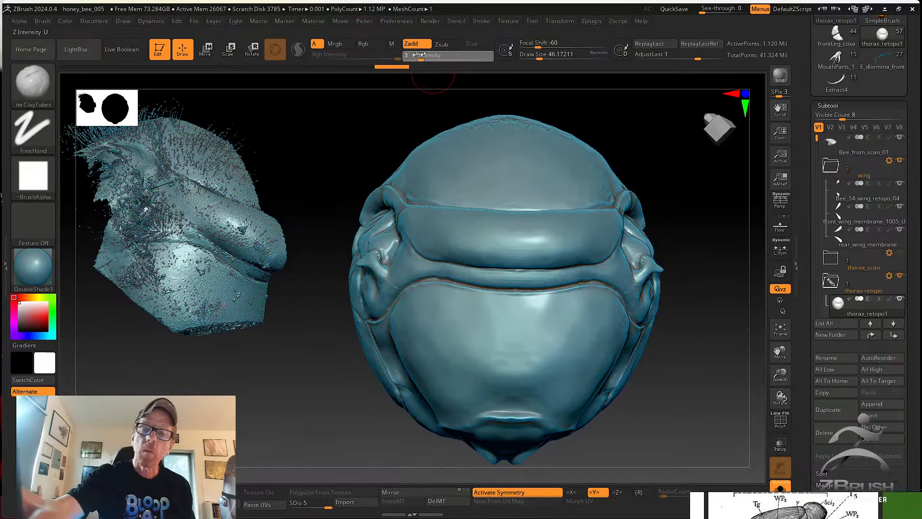
left_click_drag(419, 57, 425, 56)
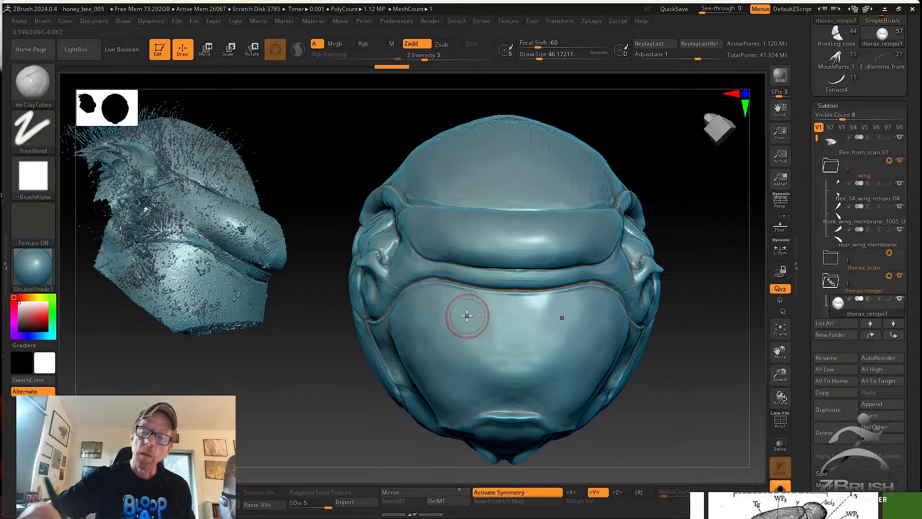
left_click_drag(469, 315, 461, 316)
key("s")
Brush fine vertical streaks onto the upper area of the large plate, just beneath the carved groove.
right_click_drag(370, 309, 422, 301)
mouse_move(416, 290)
left_mouse_down()
mouse_move(412, 304)
mouse_move(412, 291)
left_mouse_up()
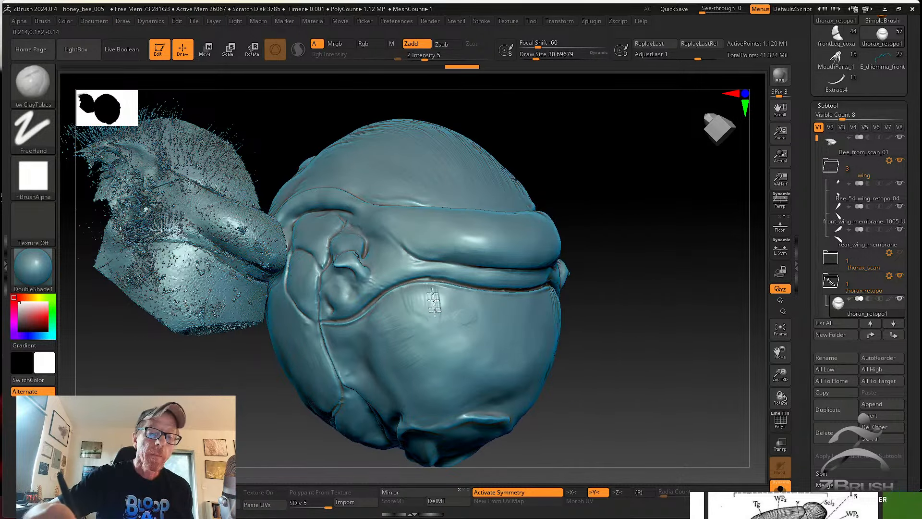
left_click_drag(440, 310, 432, 306)
right_click_drag(424, 304, 431, 300, "ctrl")
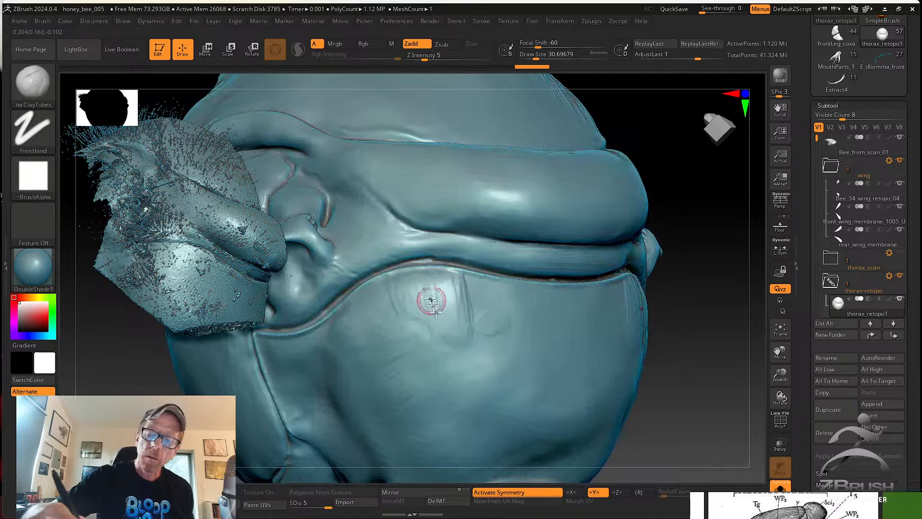
mouse_move(418, 275)
left_mouse_down()
mouse_move(462, 300)
mouse_move(419, 288)
left_mouse_up()
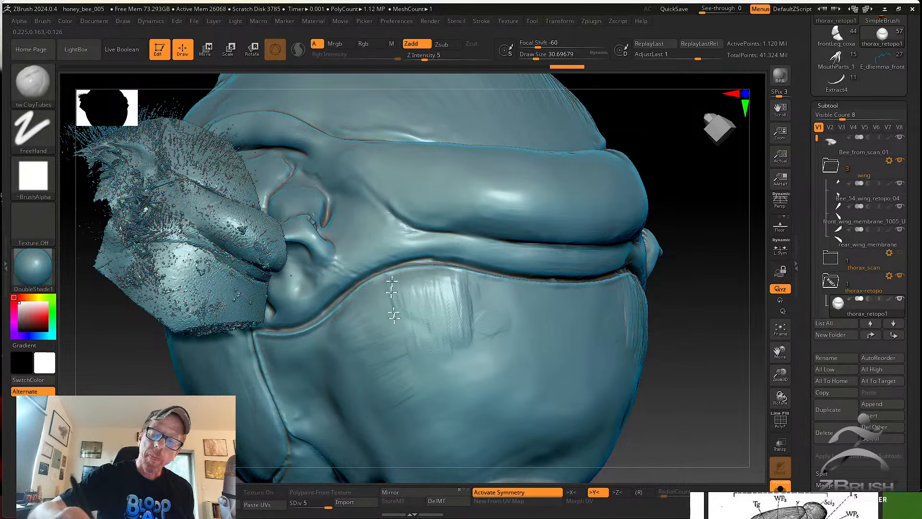
Extend the fine vertical streaks along the groove across the width of the large plate.
right_click_drag(399, 323, 452, 325, "alt")
mouse_move(432, 312)
left_mouse_down()
mouse_move(433, 295)
mouse_move(499, 288)
left_mouse_up()
mouse_move(518, 284)
left_mouse_down()
mouse_move(552, 294)
mouse_move(575, 327)
mouse_move(614, 317)
left_mouse_up()
Add fine streaks to the recessed side of the plate, between the groove's curve and the vertical side seam.
mouse_move(569, 339)
right_mouse_down()
mouse_move(578, 293)
mouse_move(465, 282)
right_mouse_up()
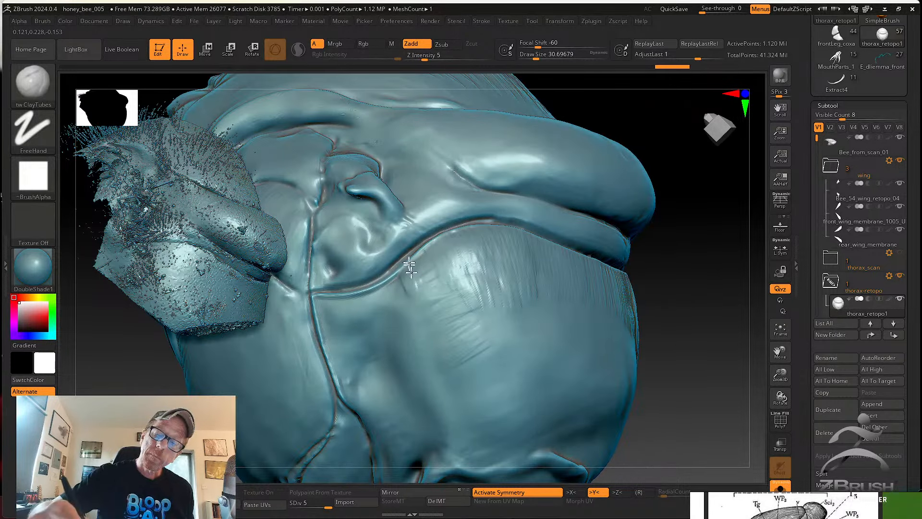
mouse_move(409, 264)
left_mouse_down()
mouse_move(423, 254)
mouse_move(435, 274)
mouse_move(401, 291)
mouse_move(391, 319)
mouse_move(370, 309)
mouse_move(341, 318)
left_mouse_up()
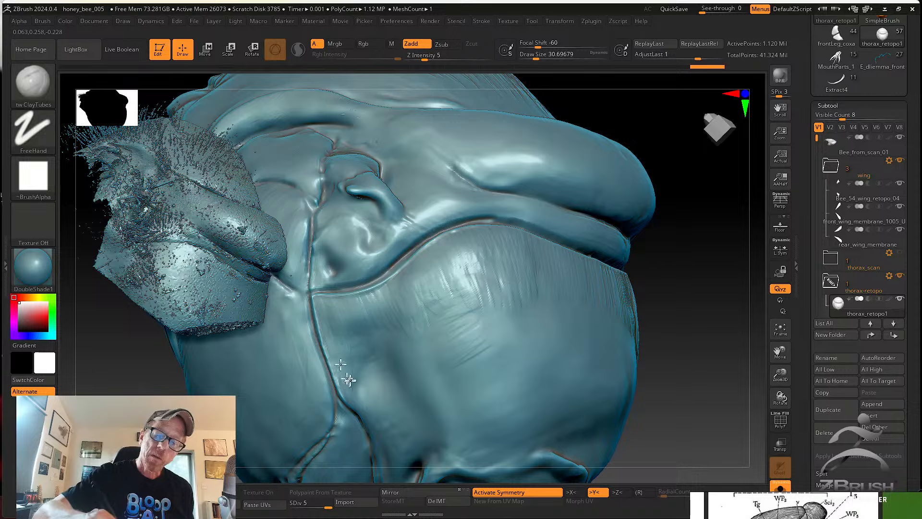
right_click_drag(391, 319, 422, 294)
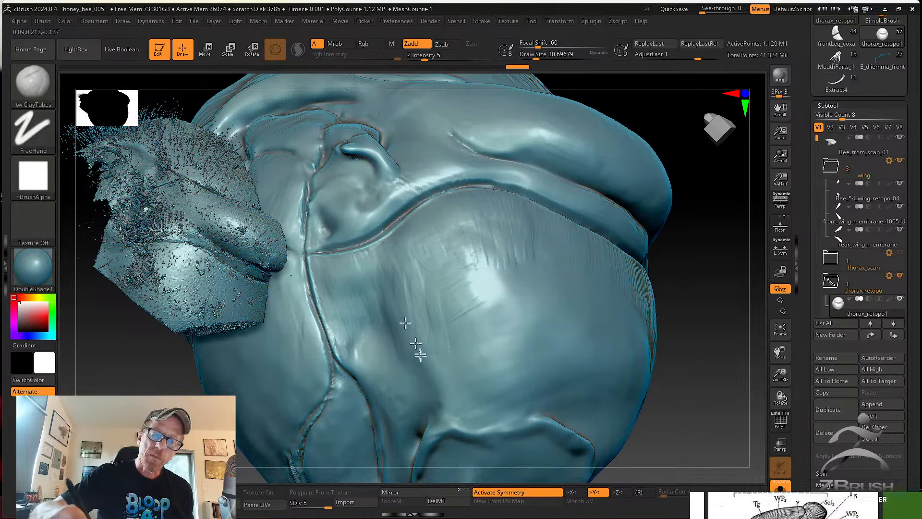
Brush fine vertical streaks further down the middle of the large plate and lightly smooth the harsher ones.
right_click_drag(411, 346, 475, 327)
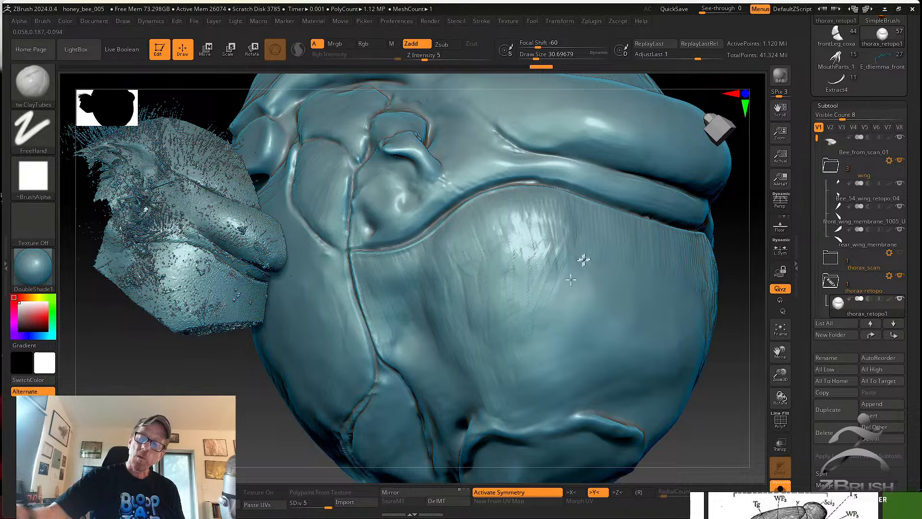
key("shift")
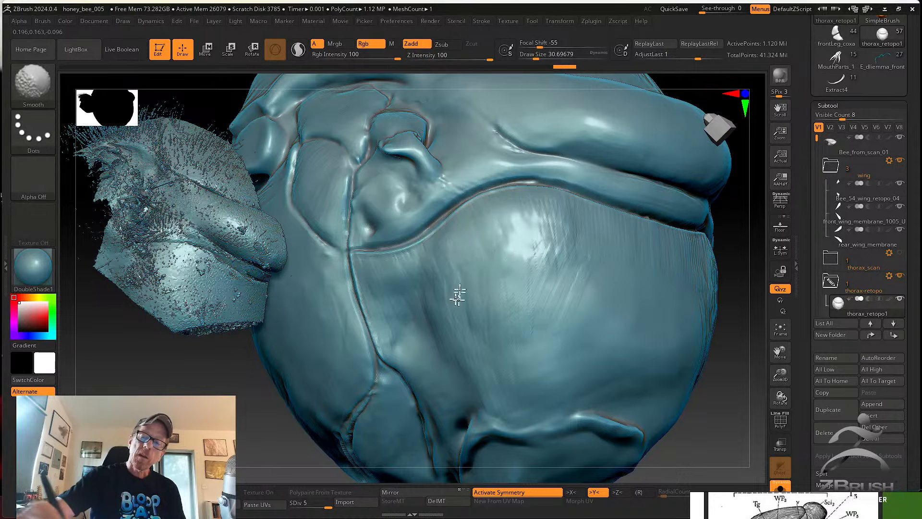
mouse_move(538, 246)
right_mouse_down()
mouse_move(584, 258)
mouse_move(545, 271)
right_mouse_up()
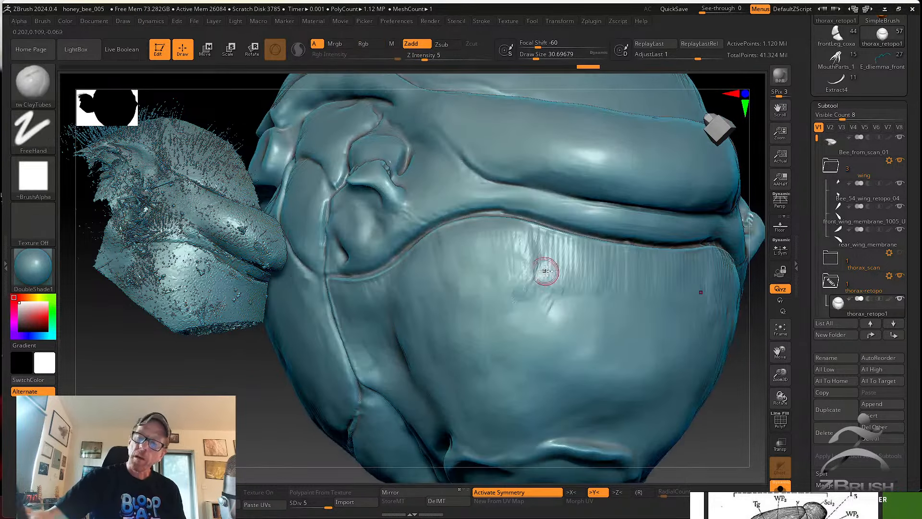
mouse_move(545, 271)
left_mouse_down()
mouse_move(531, 255)
mouse_move(525, 272)
mouse_move(561, 276)
mouse_move(612, 308)
left_mouse_up()
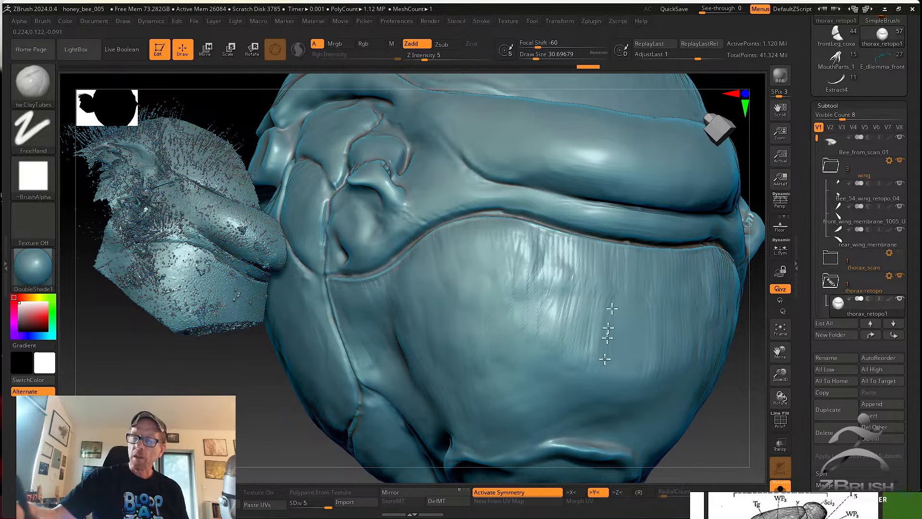
Smooth the rough streaks in the upper middle of the large plate to soften them into the surface.
key("shift")
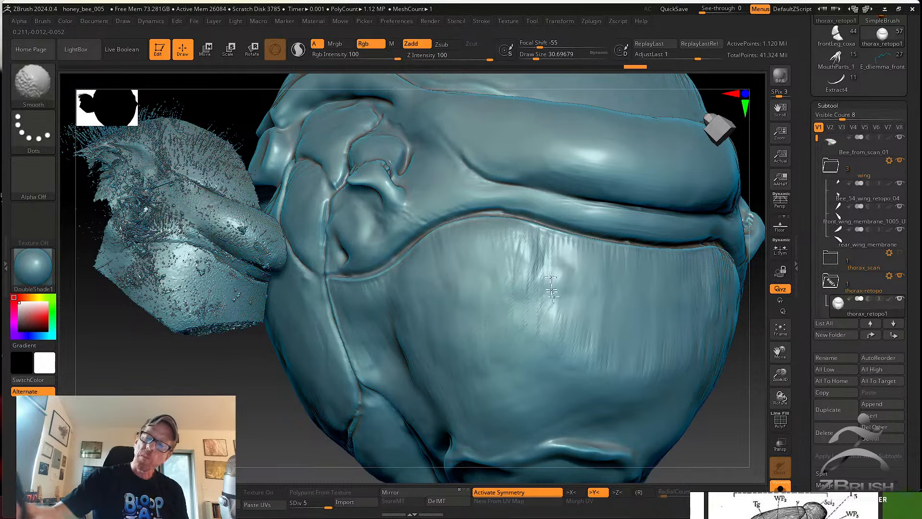
left_click_drag(551, 290, 528, 278, "shift")
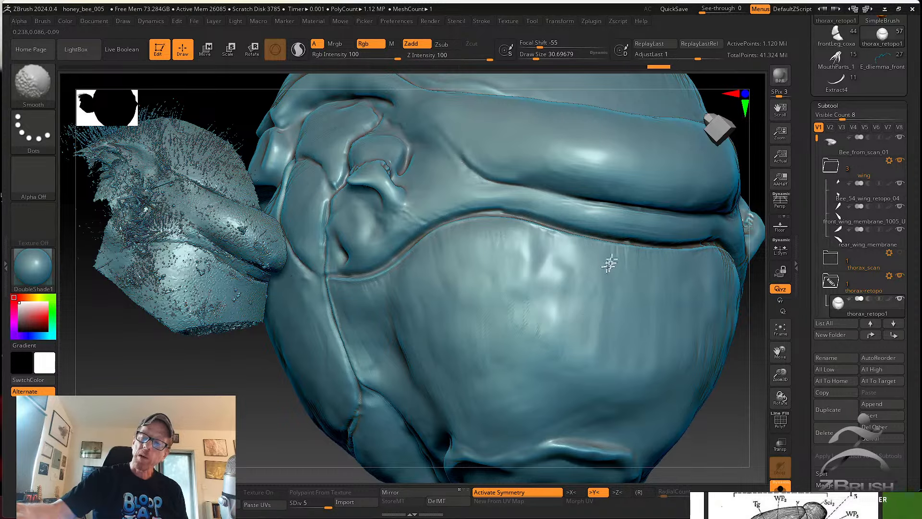
left_click_drag(534, 269, 534, 283, "shift")
right_click_drag(546, 366, 549, 296)
left_click_drag(535, 277, 522, 329, "shift")
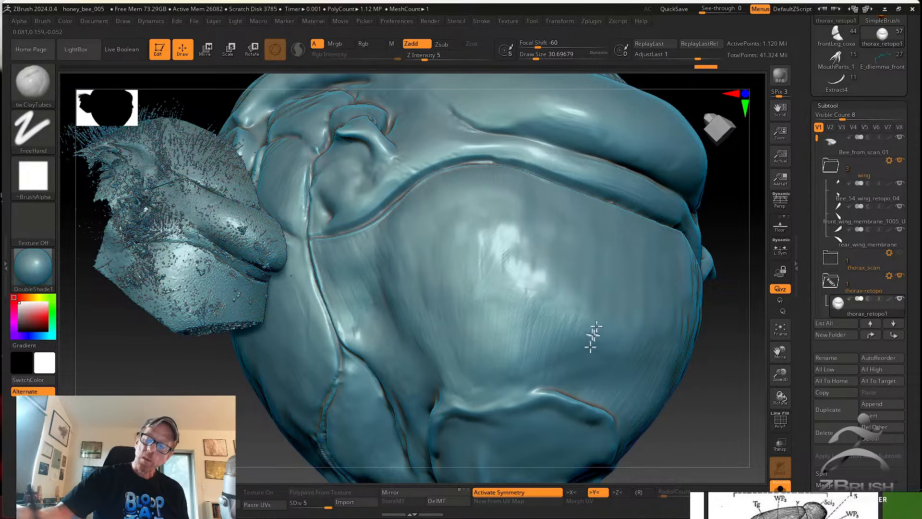
Add fine streaks to the lower part of the large plate, just above the rim of the plate below.
right_click_drag(618, 329, 587, 275)
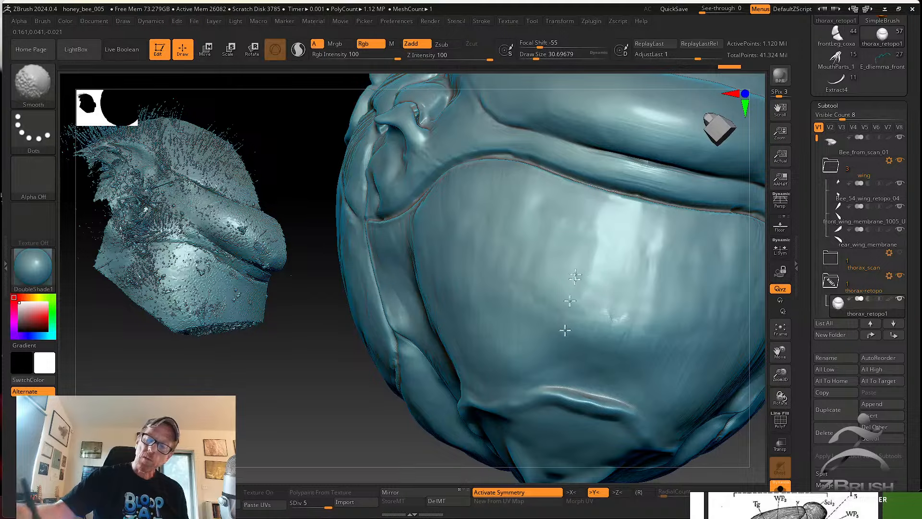
right_click_drag(551, 303, 511, 341)
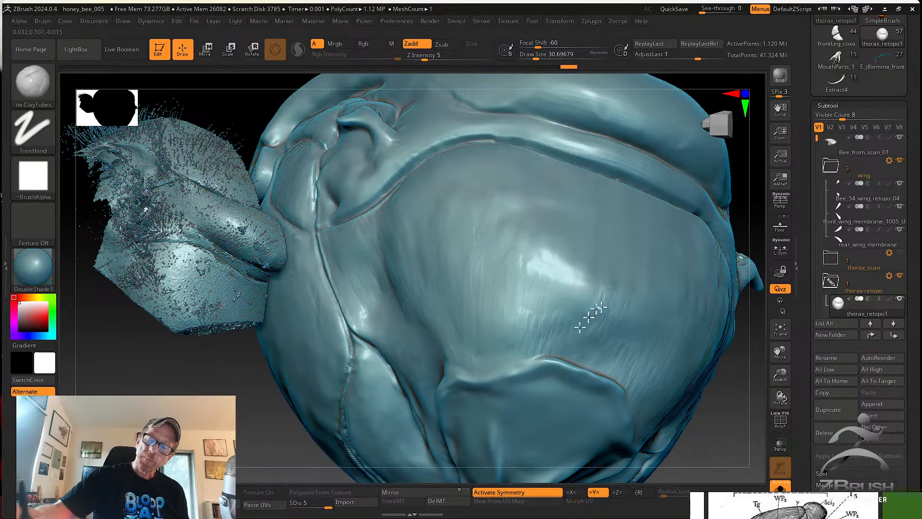
right_click_drag(478, 308, 449, 295)
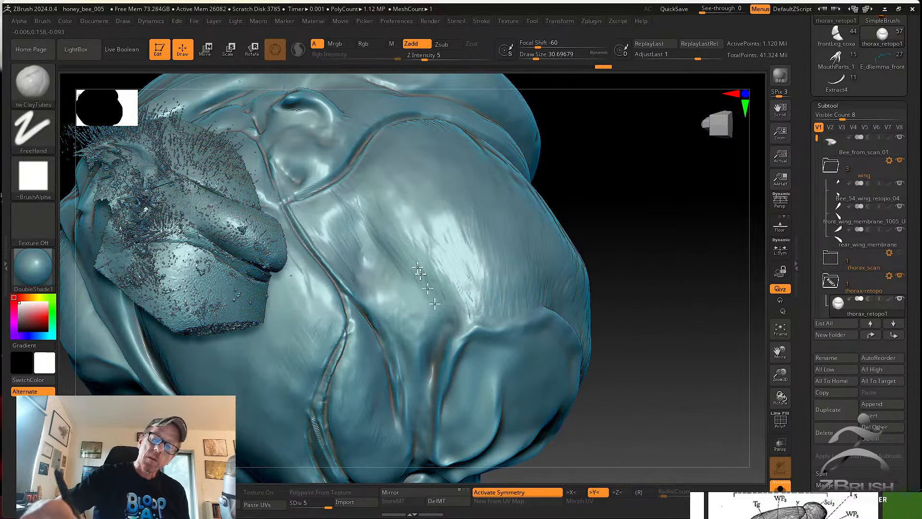
Brush more fine streaks down the recessed area beside the vertical side seam and smooth them into the plate.
right_click_drag(366, 247, 378, 276)
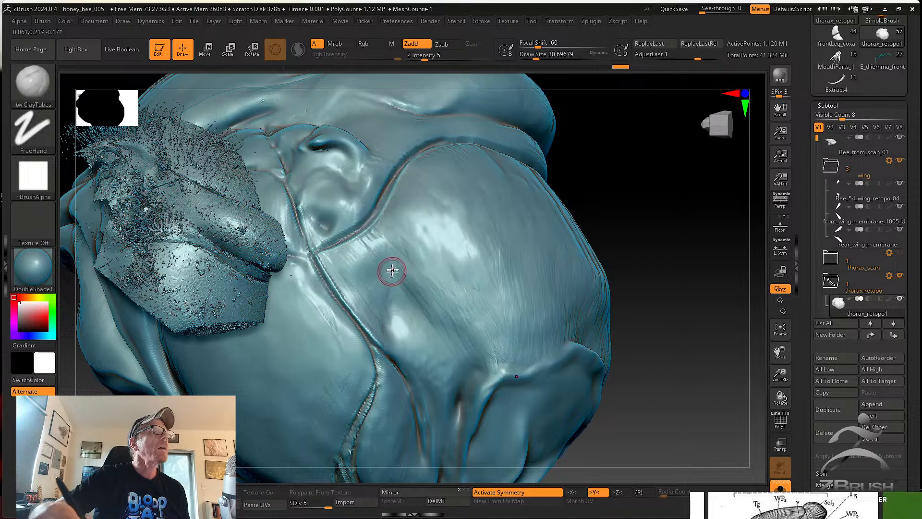
right_click_drag(391, 267, 383, 308)
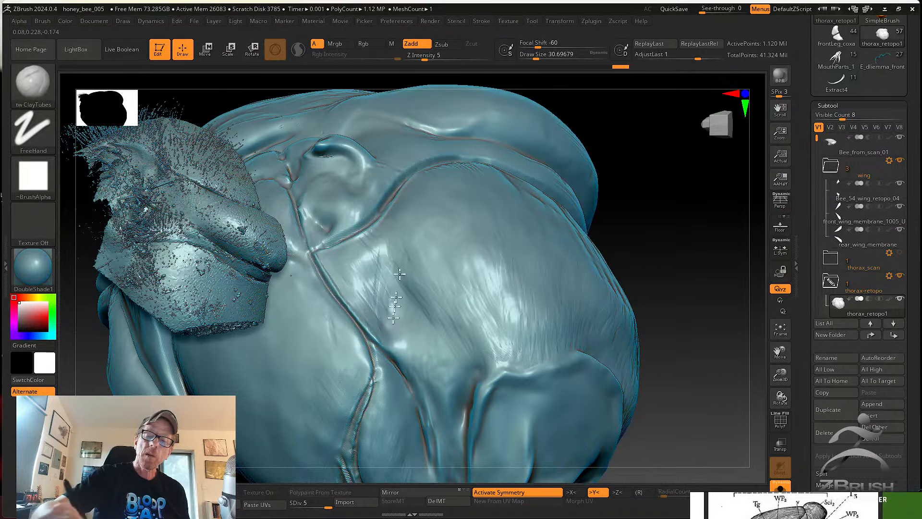
key("shift")
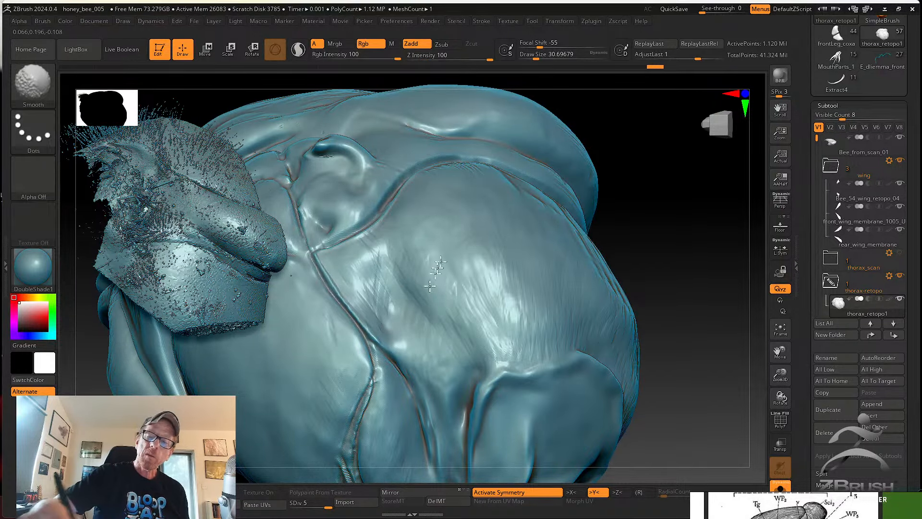
right_click_drag(375, 239, 494, 300)
mouse_move(519, 329)
left_mouse_down("shift")
mouse_move(547, 362)
mouse_move(553, 356)
left_mouse_up("shift")
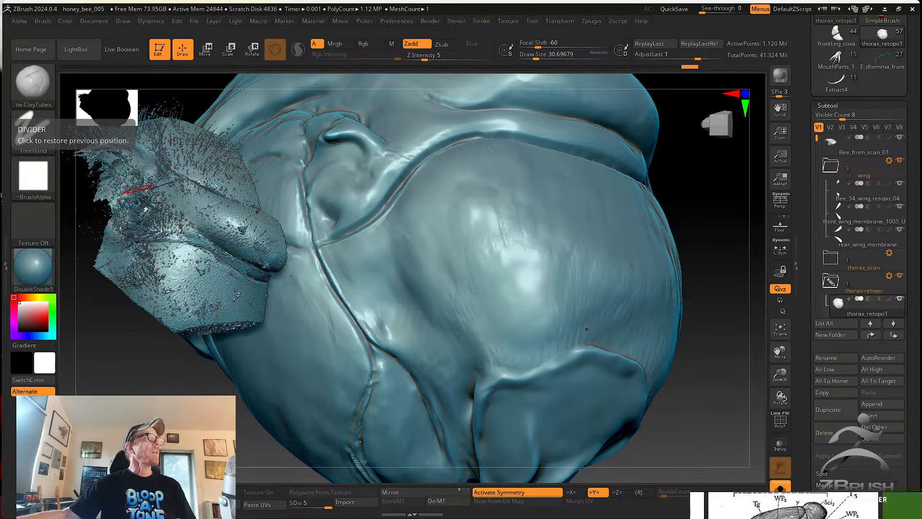
Switch to the browser, look over the SK_Pack(2022.0.5)_v1 download page, and return to the sculpt.
left_click_drag(1, 96, 411, 67)
left_click(664, 75)
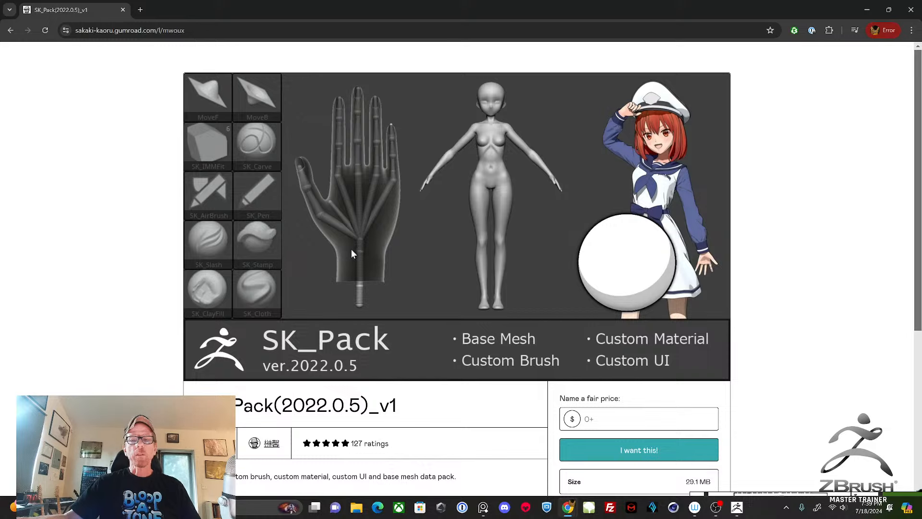
scroll(352, 251, "down", 1)
scroll(351, 254, "up", 1)
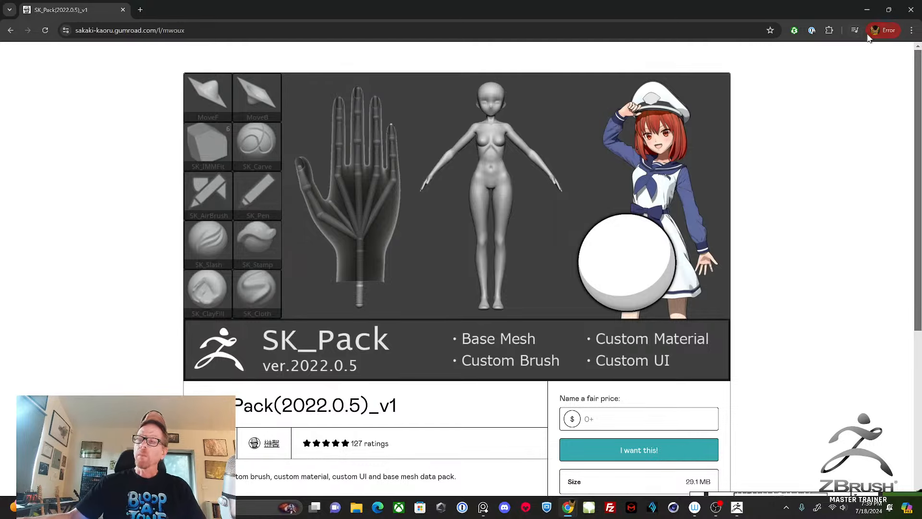
left_click(890, 10)
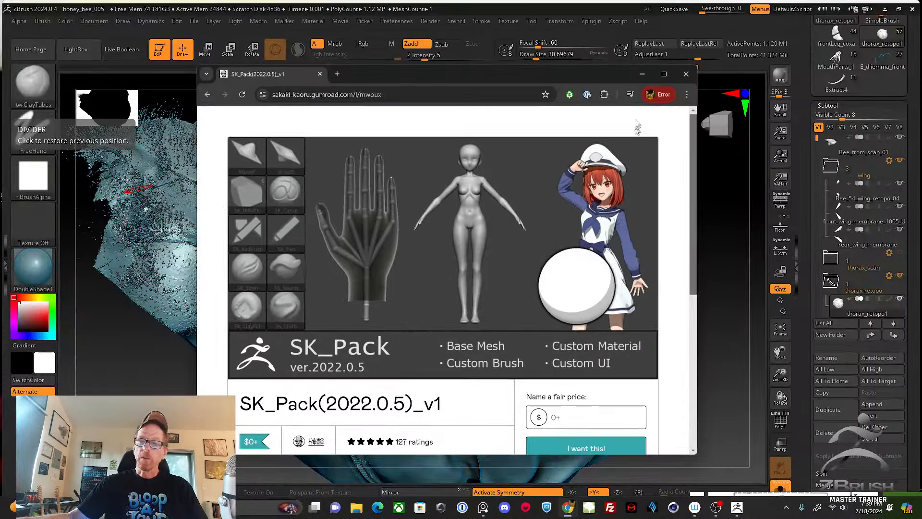
left_click(642, 73)
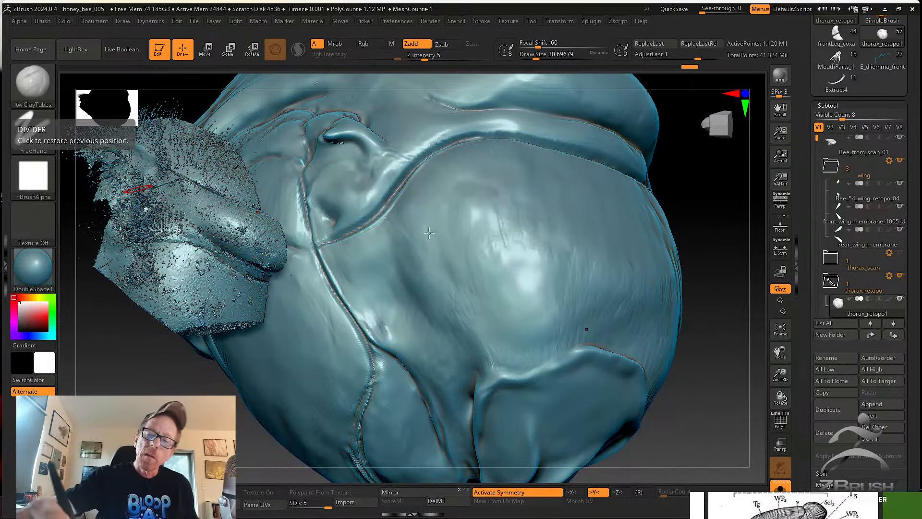
Choose the SK_Cloth brush and dock the complete brush settings beside the canvas.
key("ctrl")
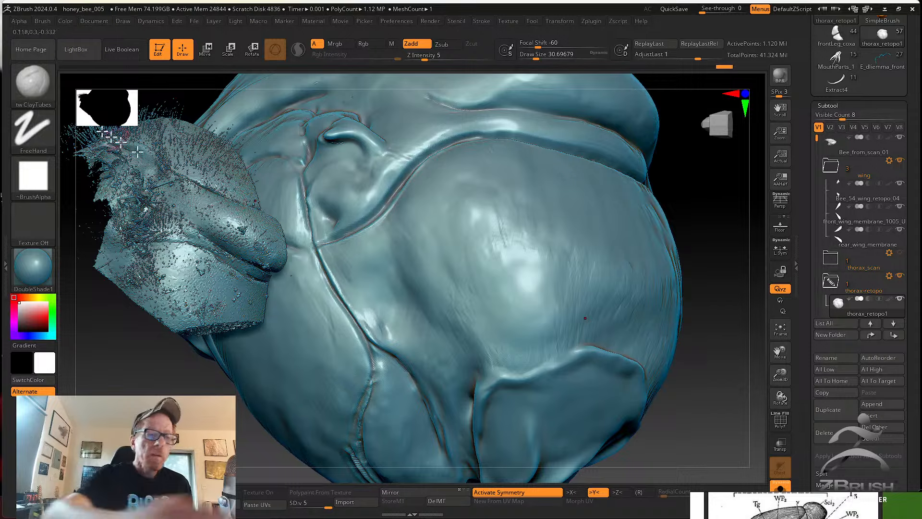
left_click(32, 82)
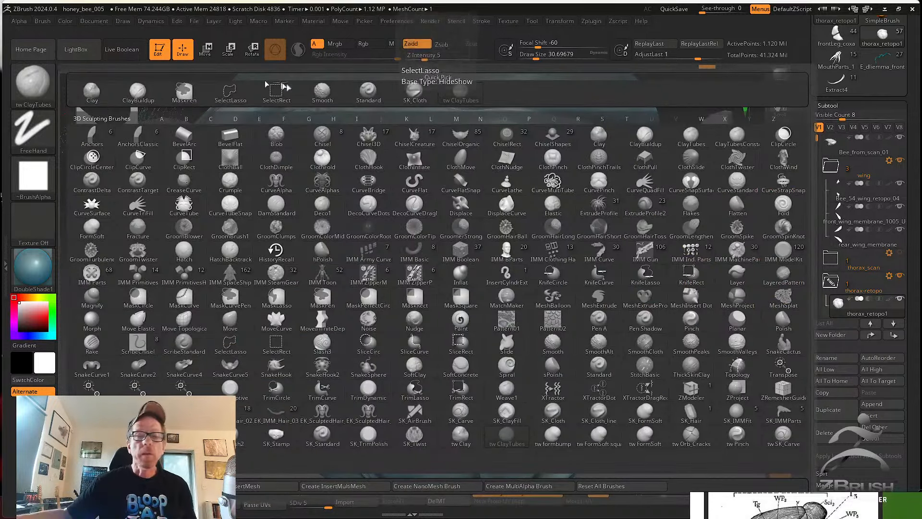
left_click(416, 96)
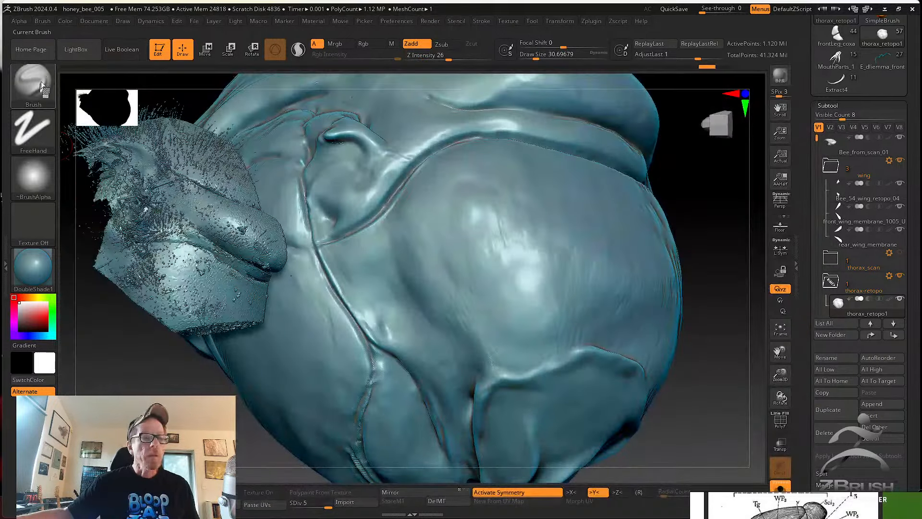
left_click(42, 21)
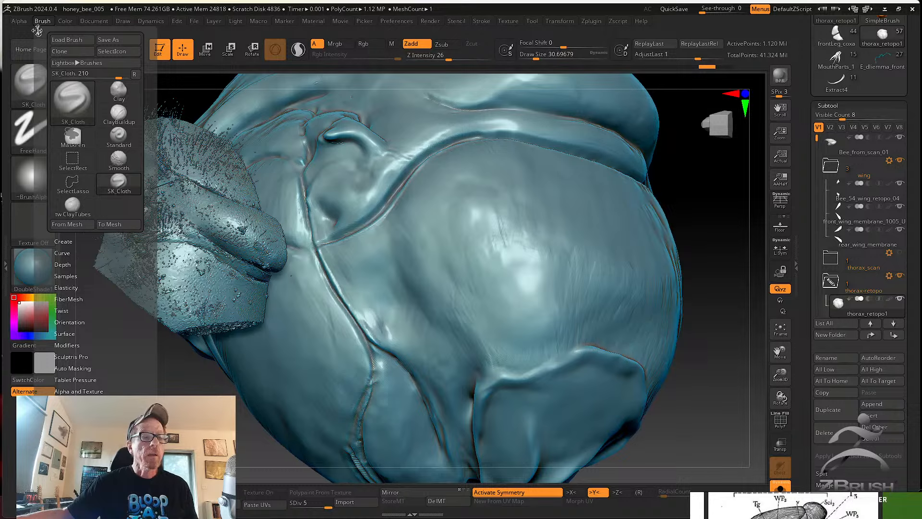
left_click(41, 32)
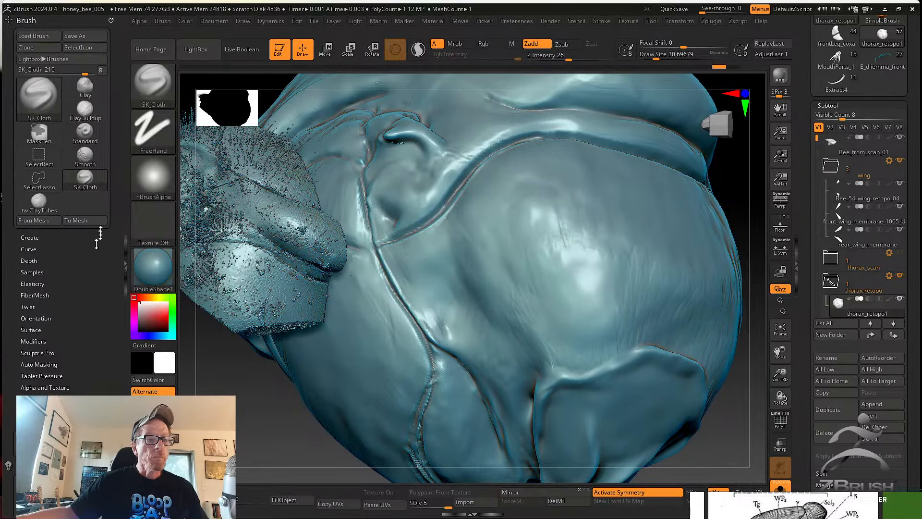
Examine the SK_Cloth brush's Create and Curve settings, switching to the Standard brush and back for comparison.
left_click(27, 237)
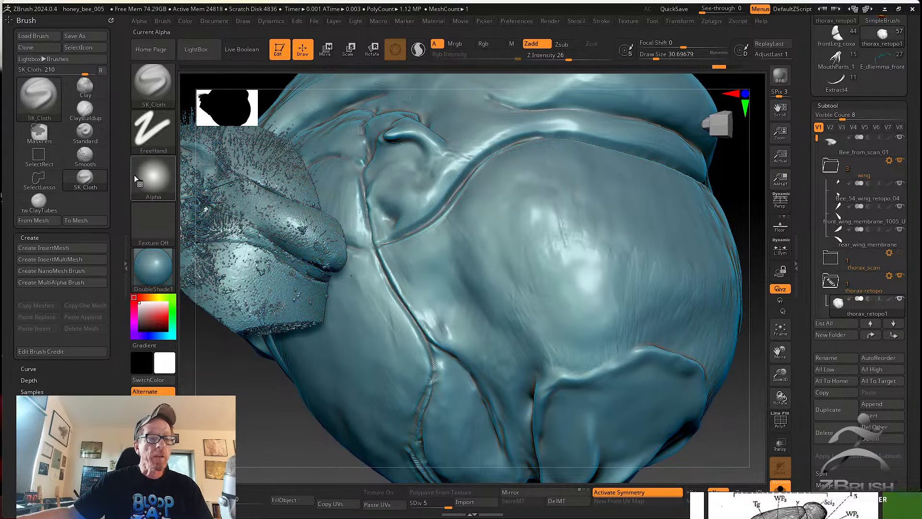
left_click(28, 368)
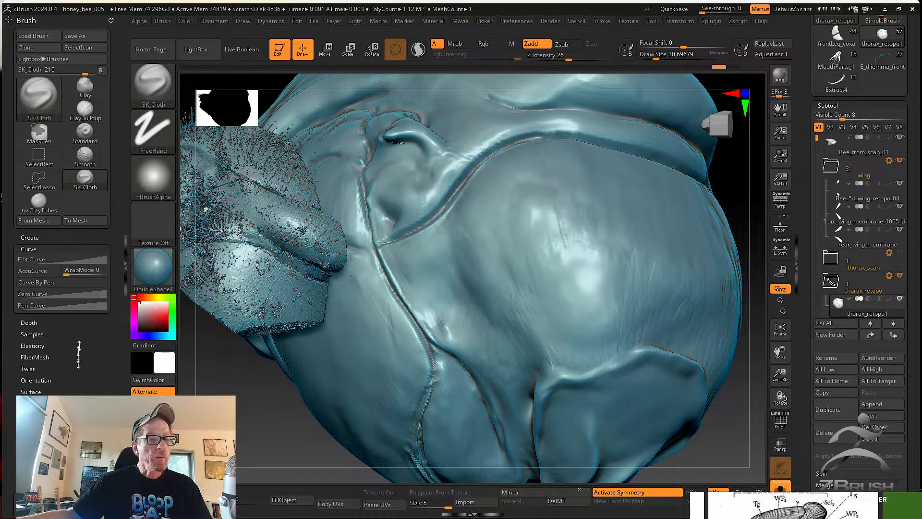
left_click(161, 94)
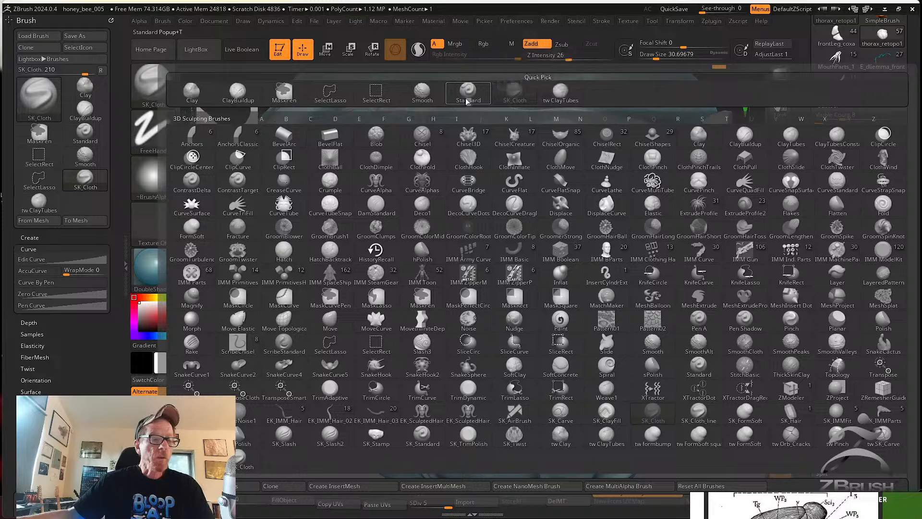
left_click(466, 98)
left_click(157, 91)
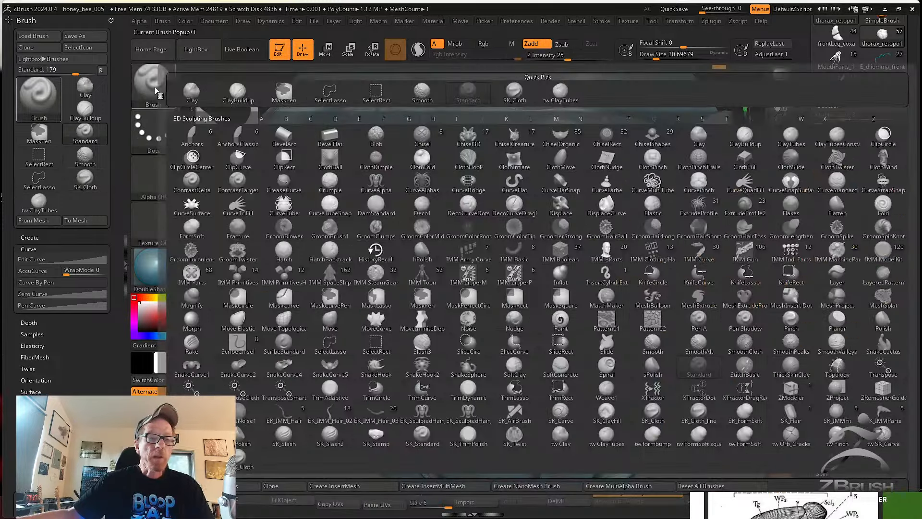
left_click(518, 100)
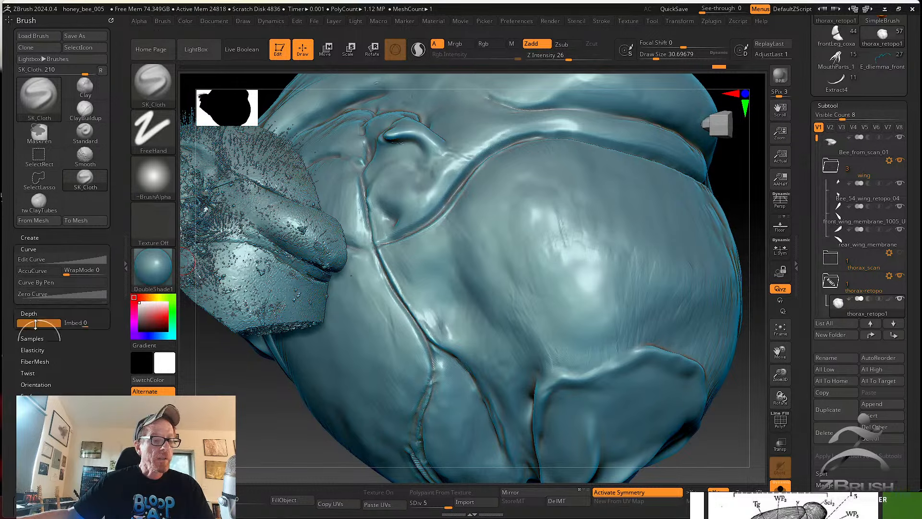
Compare the Depth settings, including Gravity Strength, between the Standard and SK_Cloth brushes, ending on SK_Cloth.
left_click(29, 322)
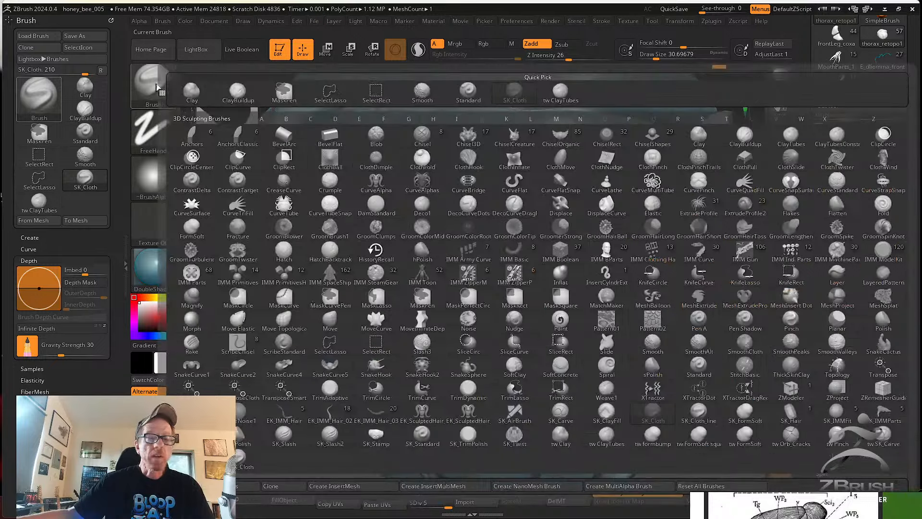
left_click(153, 83)
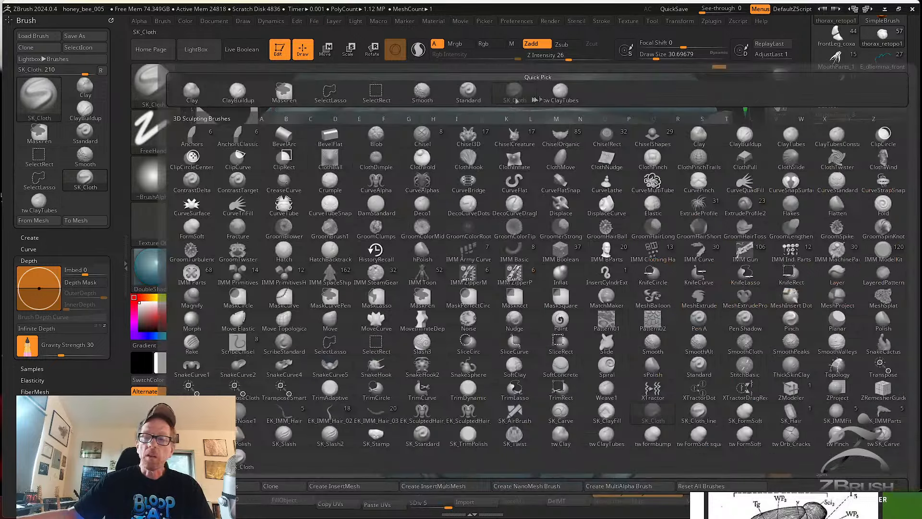
left_click(469, 91)
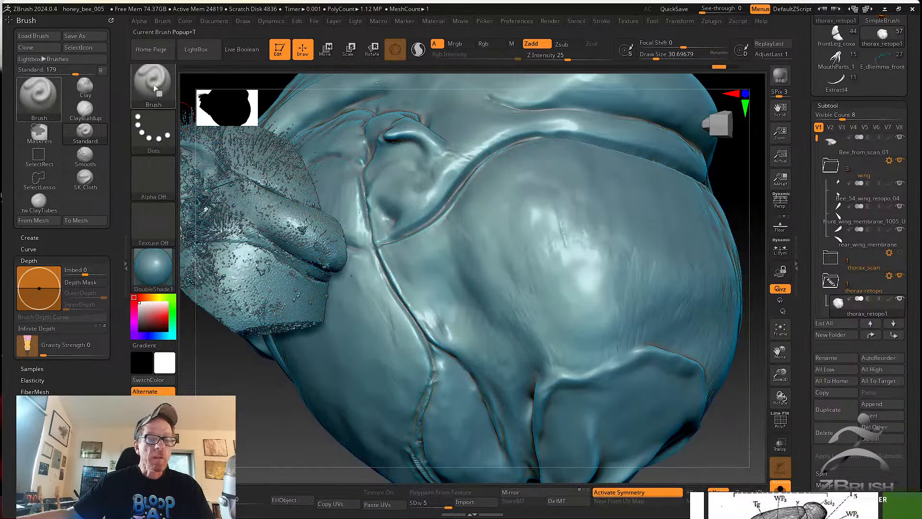
left_click(153, 83)
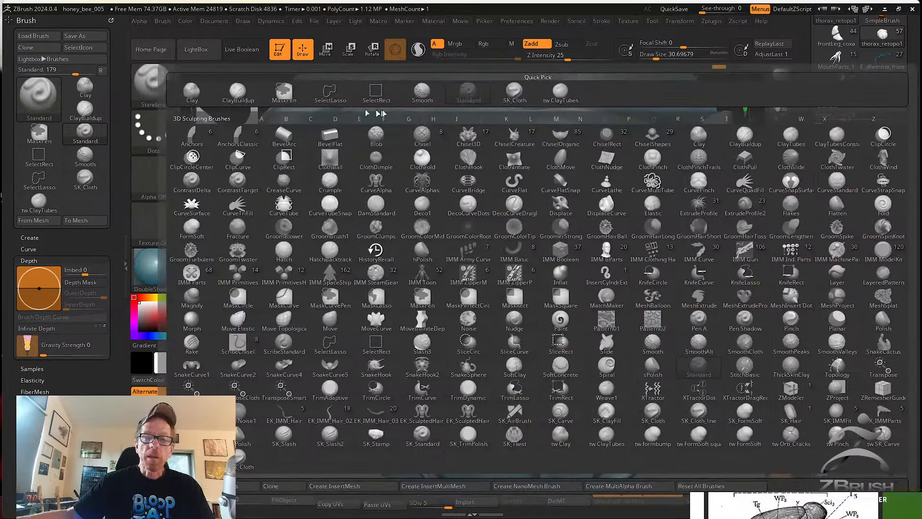
left_click(520, 101)
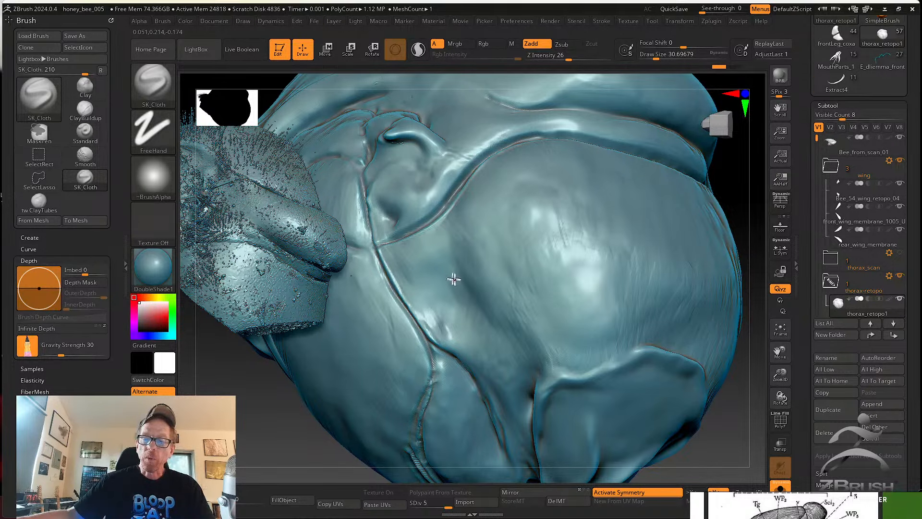
Sculpt a slightly slanted SK_Cloth test stroke across the middle of the large plate and inspect its raised profile.
left_click_drag(451, 278, 592, 247)
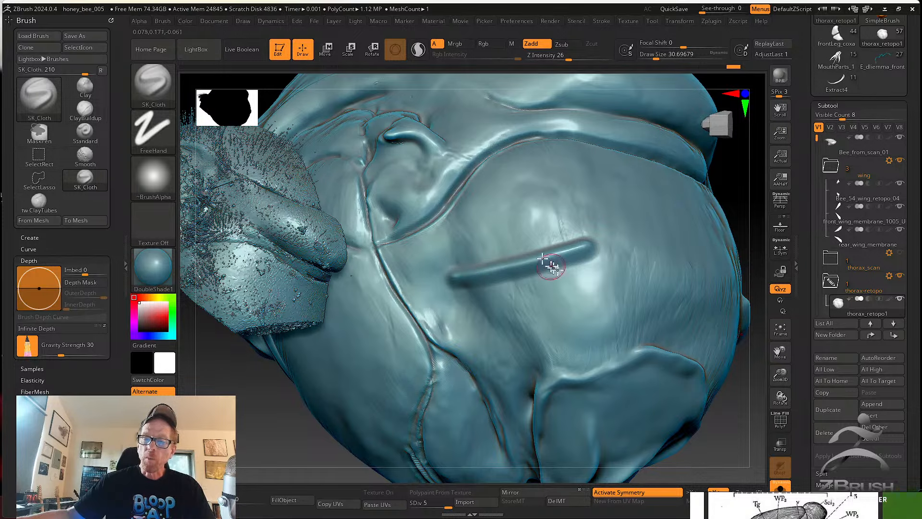
left_click_drag(733, 411, 597, 433)
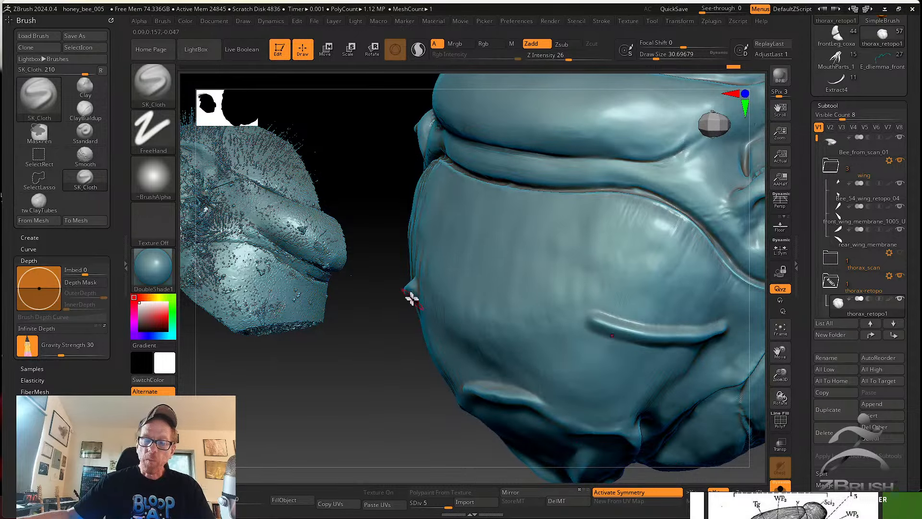
Inspect the SK_Cloth test strokes on the large plate from another angle, and undo them.
left_click_drag(412, 278, 456, 307)
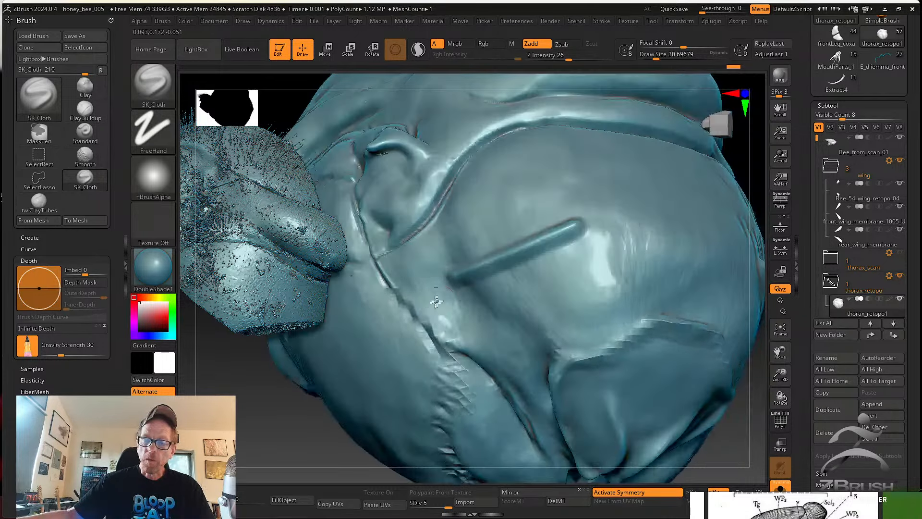
key("ctrl+z")
key("ctrl+z")
key("ctrl+z")
key("ctrl+z")
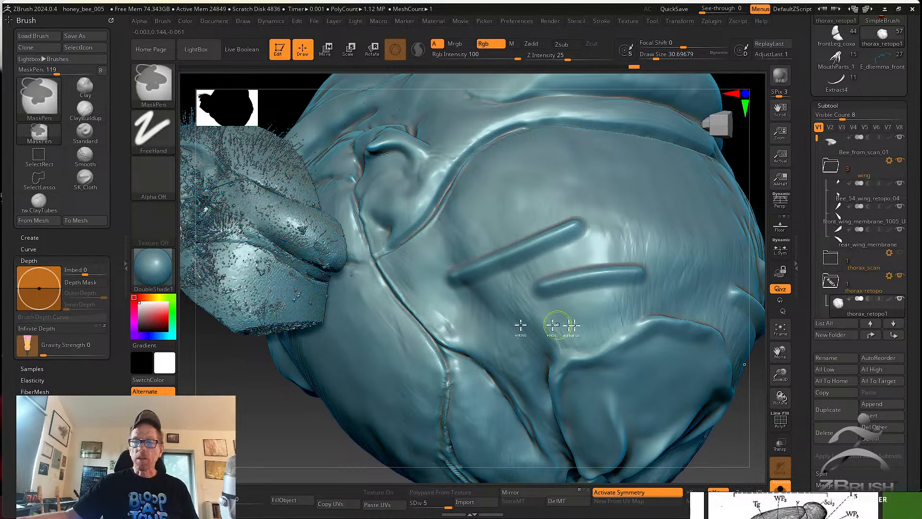
key("ctrl+z")
key("ctrl+z")
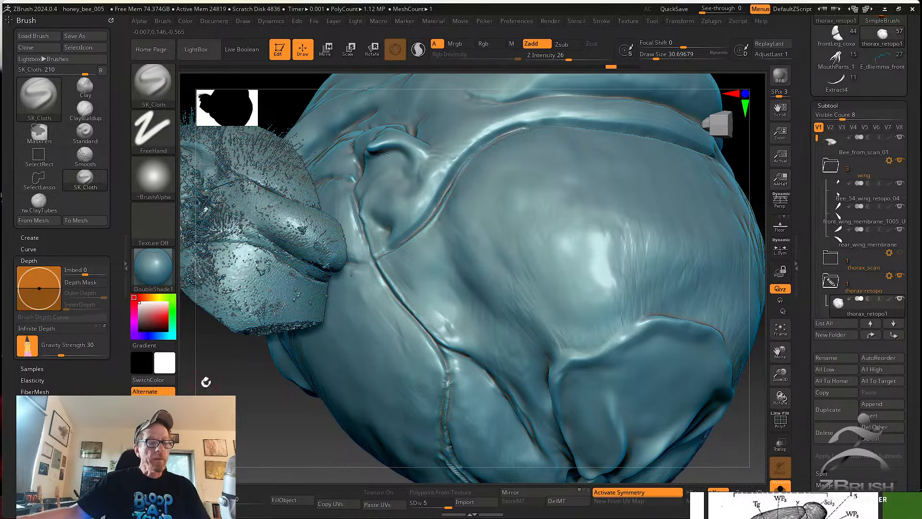
Compare the Samples settings between the SK_Cloth and Standard brushes, ending on SK_Cloth.
left_click(41, 369)
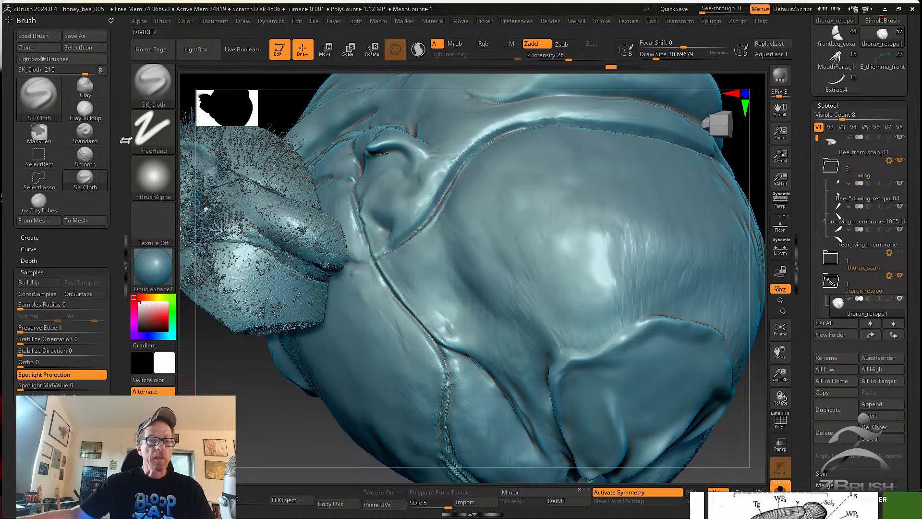
left_click(161, 80)
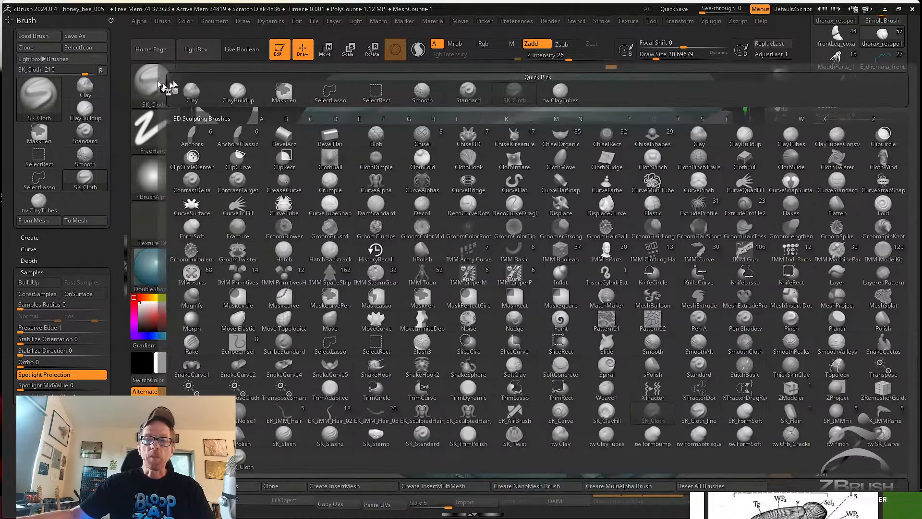
left_click(468, 91)
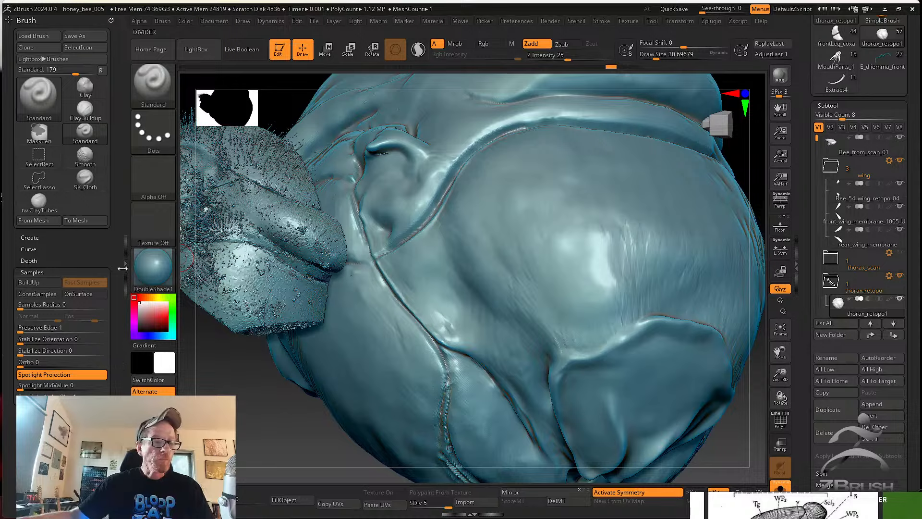
left_click(152, 82)
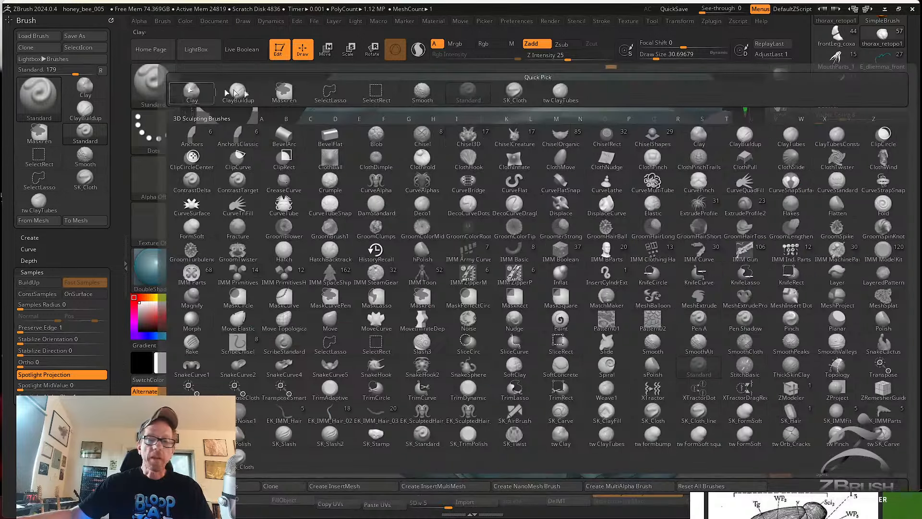
left_click(516, 96)
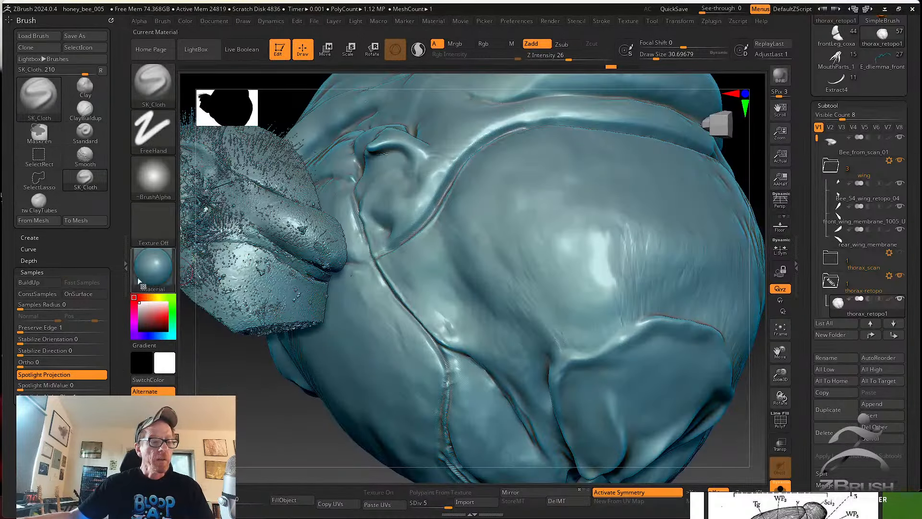
left_click(152, 81)
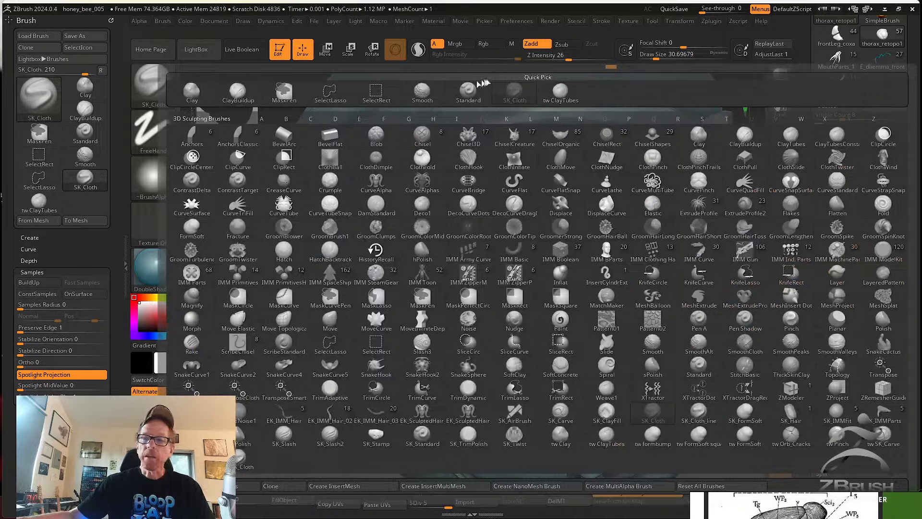
left_click(469, 92)
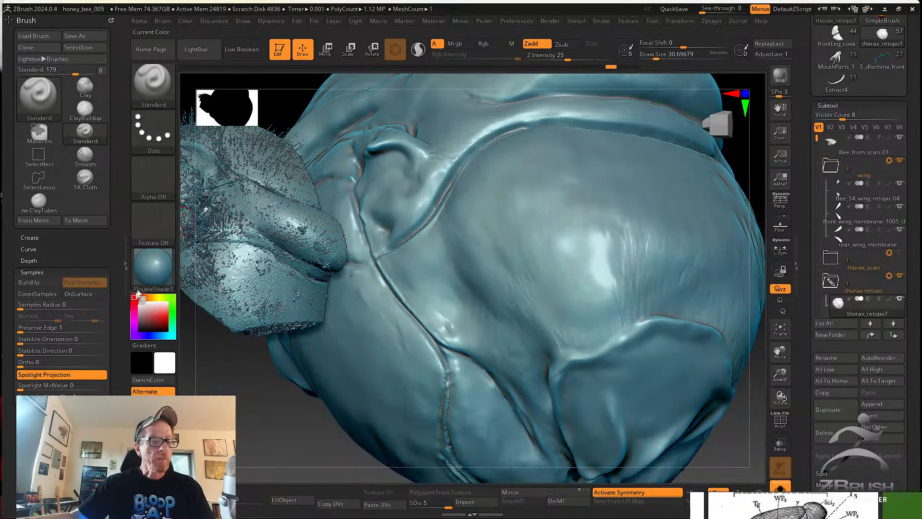
left_click(168, 86)
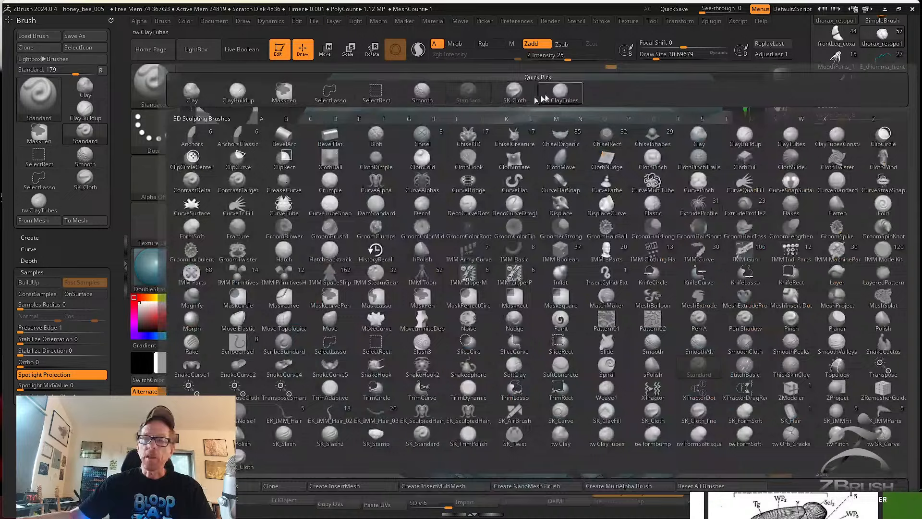
left_click(516, 93)
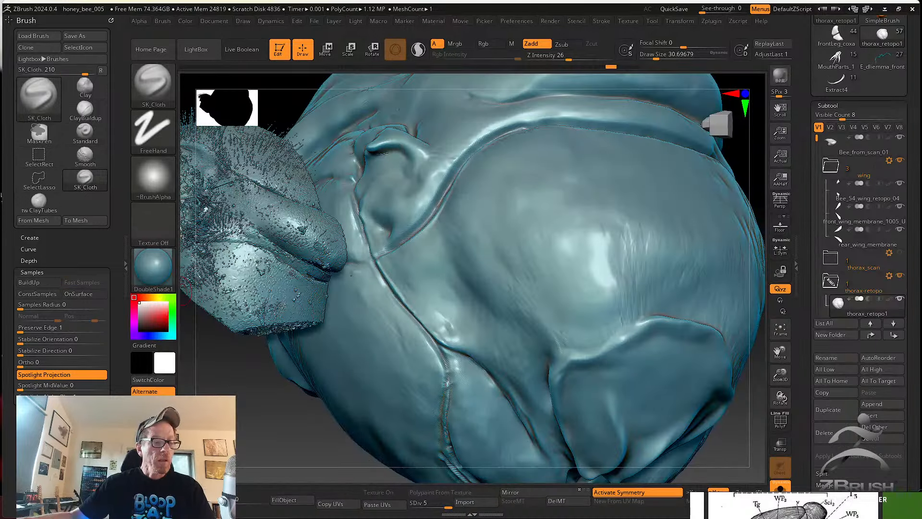
Compare the Elasticity and Twist settings between the SK_Cloth and Standard brushes, ending on SK_Cloth.
left_click(58, 411)
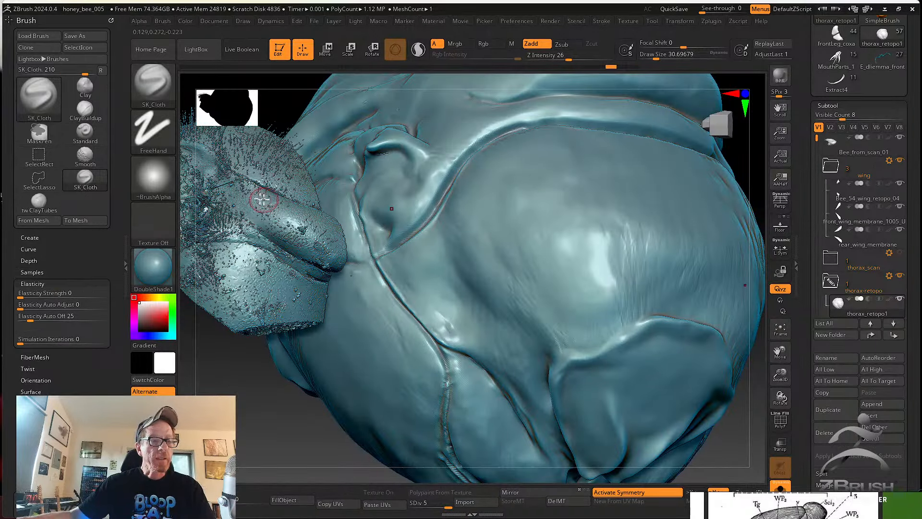
left_click(155, 86)
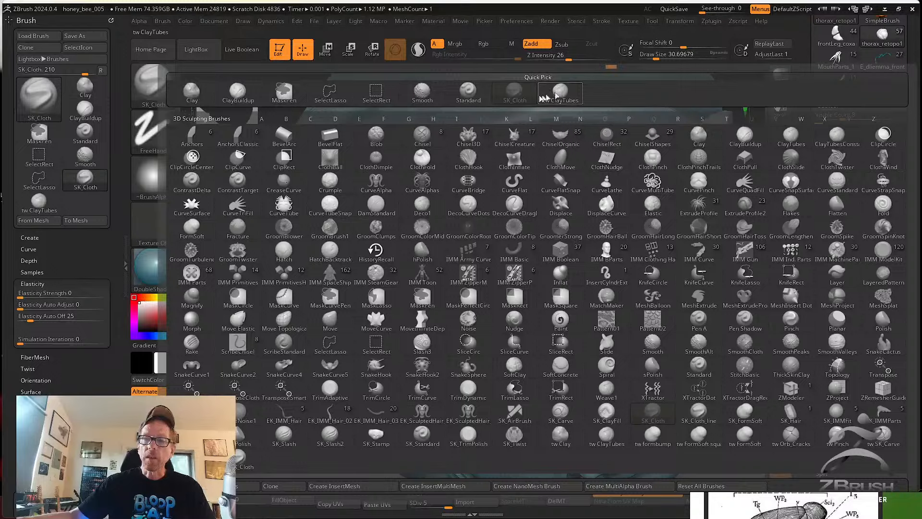
left_click(470, 98)
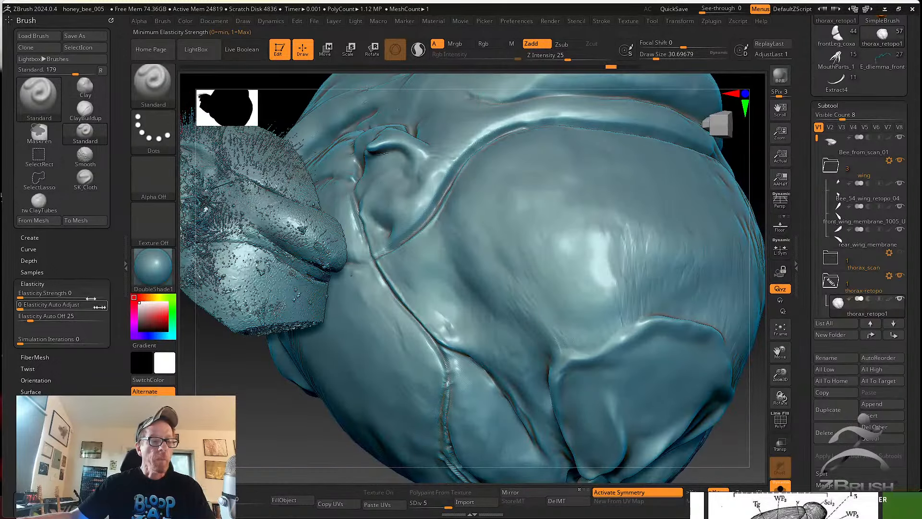
left_click(34, 370)
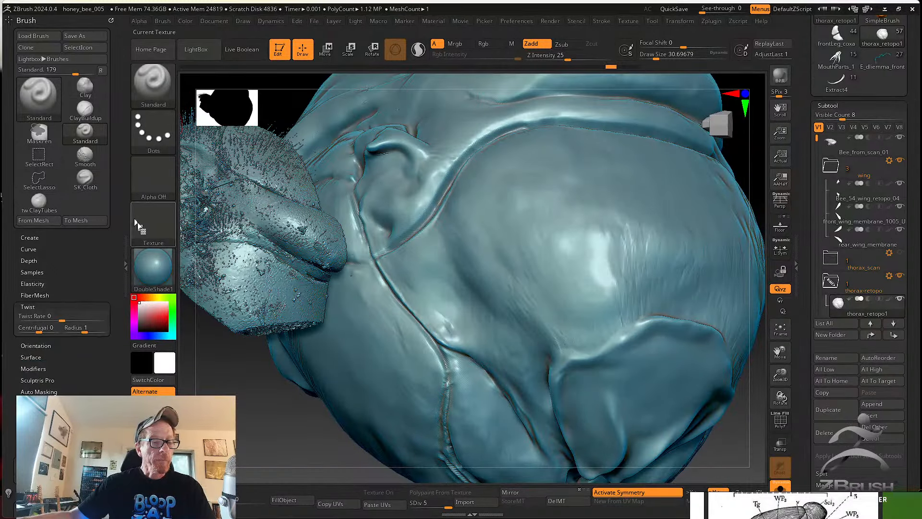
left_click(153, 83)
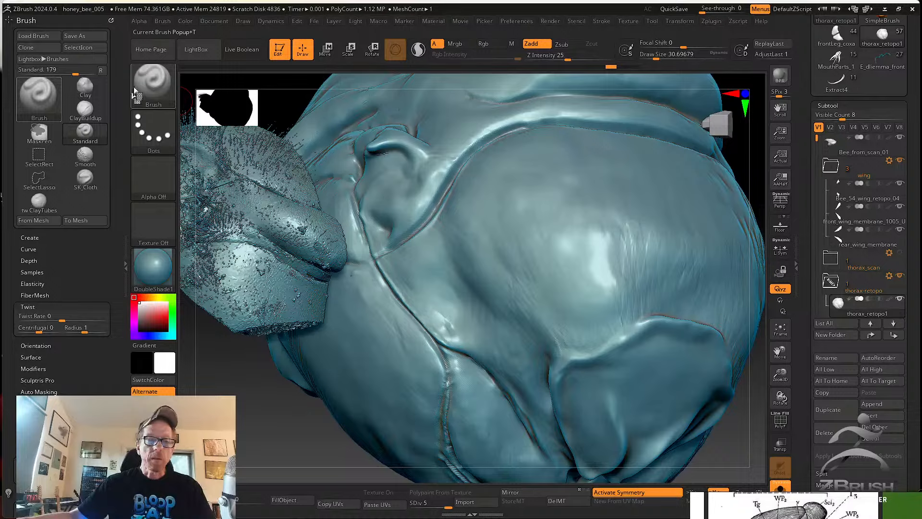
left_click(153, 83)
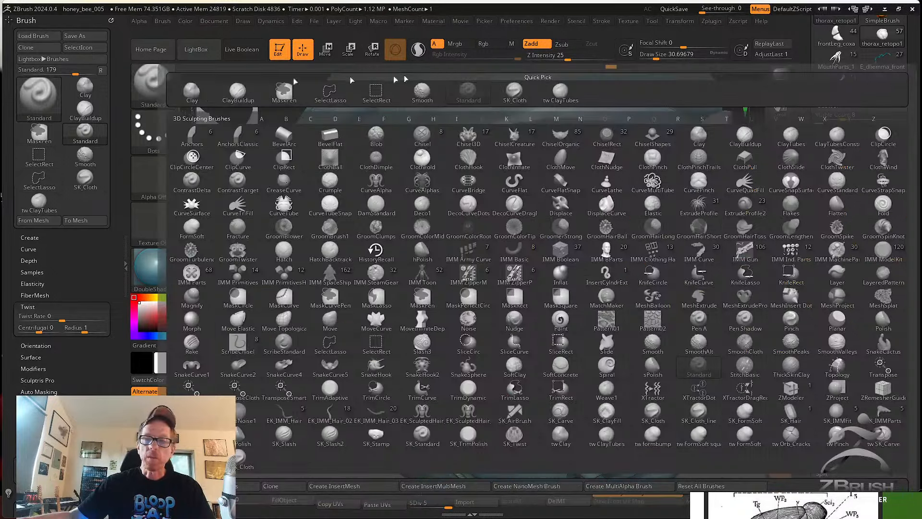
left_click(513, 93)
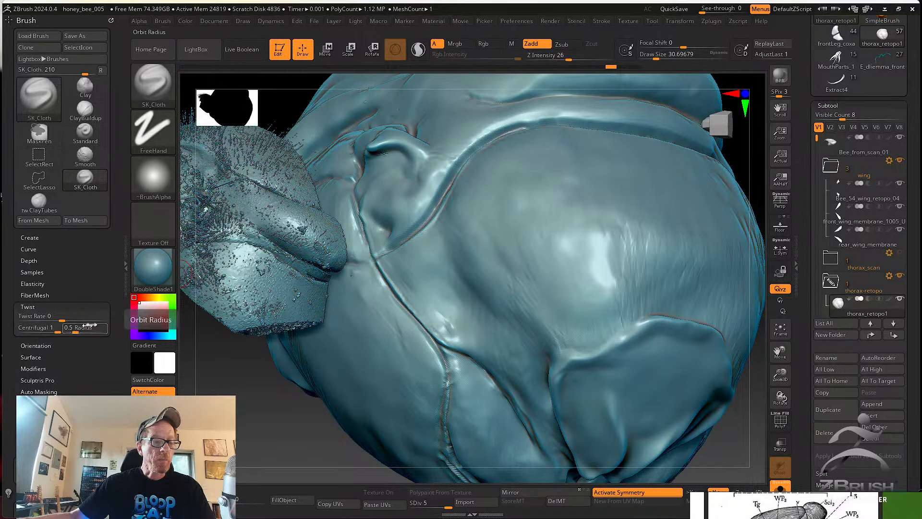
Sculpt one SK_Cloth and one Standard test stroke side by side on the large plate, and undo both.
left_click_drag(455, 249, 552, 235)
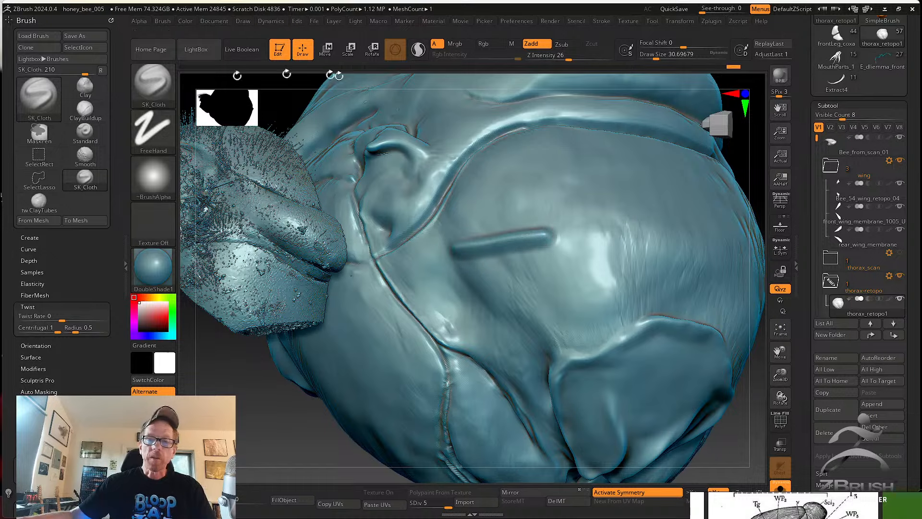
left_click(155, 87)
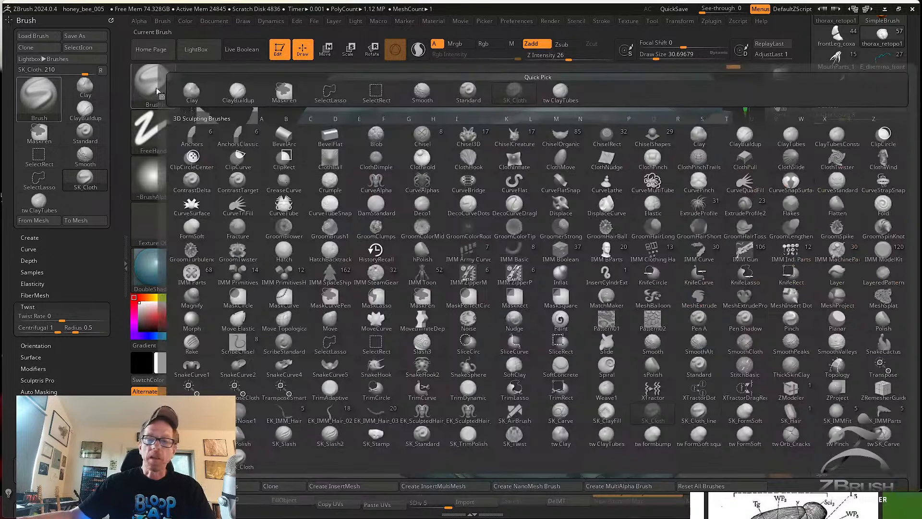
left_click(481, 103)
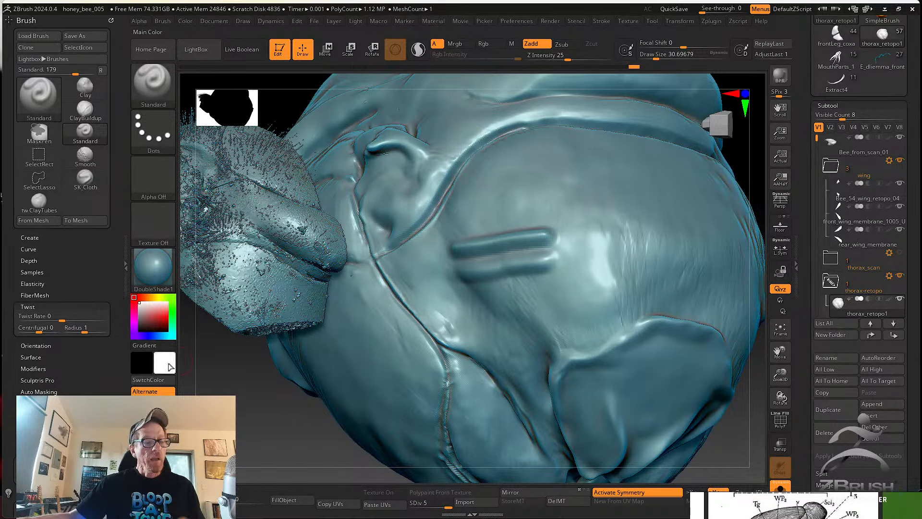
key("ctrl")
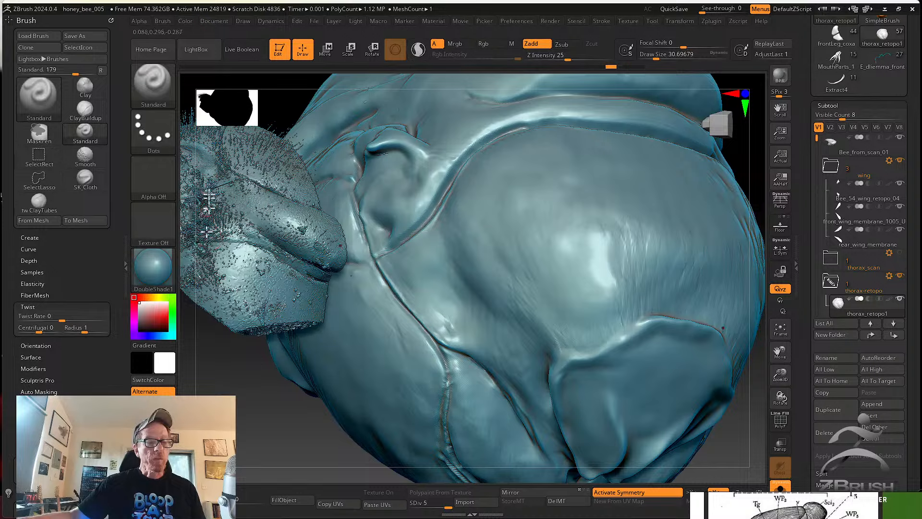
Try a curving, looping SK_Cloth stroke across the large plate, and undo it.
key("b")
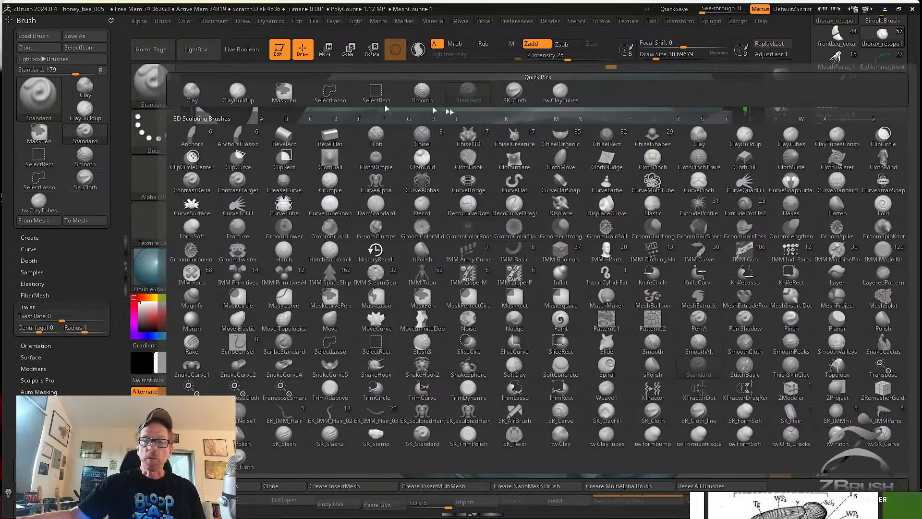
left_click(520, 95)
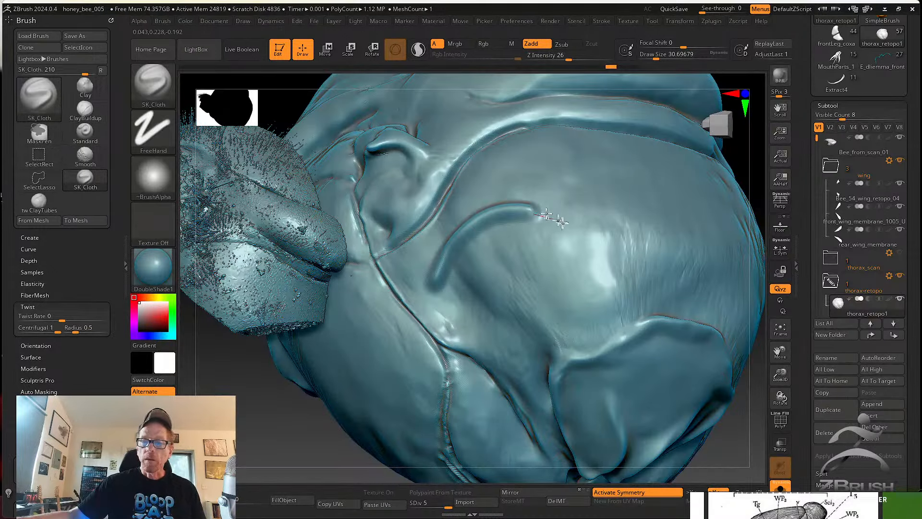
mouse_move(548, 215)
left_mouse_down()
mouse_move(474, 319)
mouse_move(564, 319)
left_mouse_up()
left_click_drag(298, 438, 280, 447)
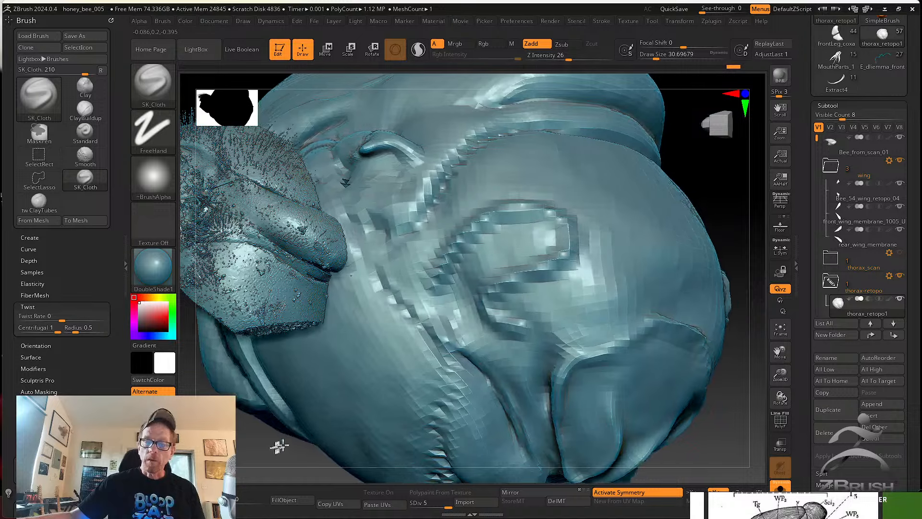
key("ctrl+z")
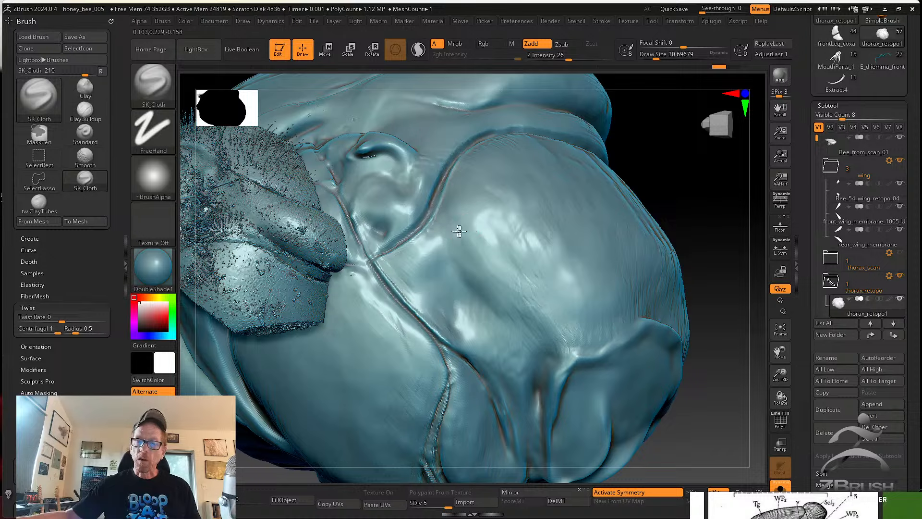
Sculpt two parallel SK_Cloth strokes and a zigzag on the large plate, setting Twist Centrifugal to 0 after the first stroke.
left_click_drag(456, 230, 610, 209)
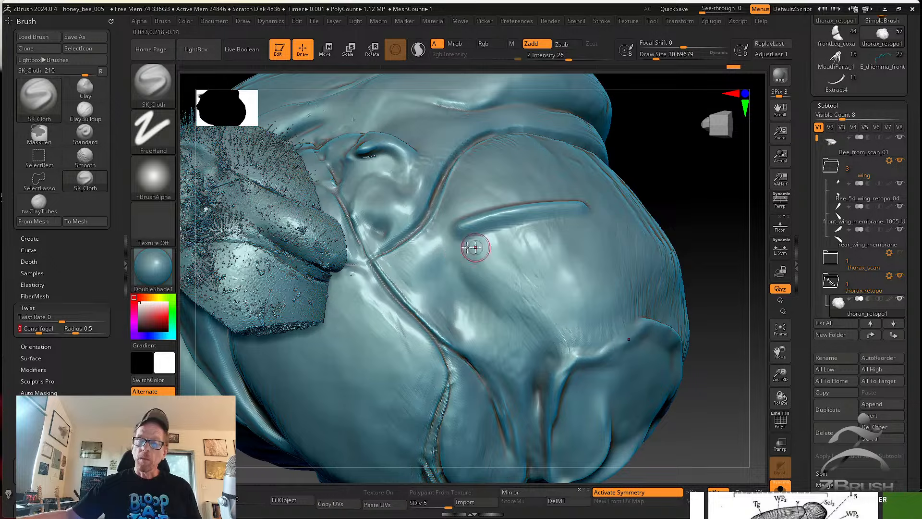
right_click_drag(476, 247, 689, 251)
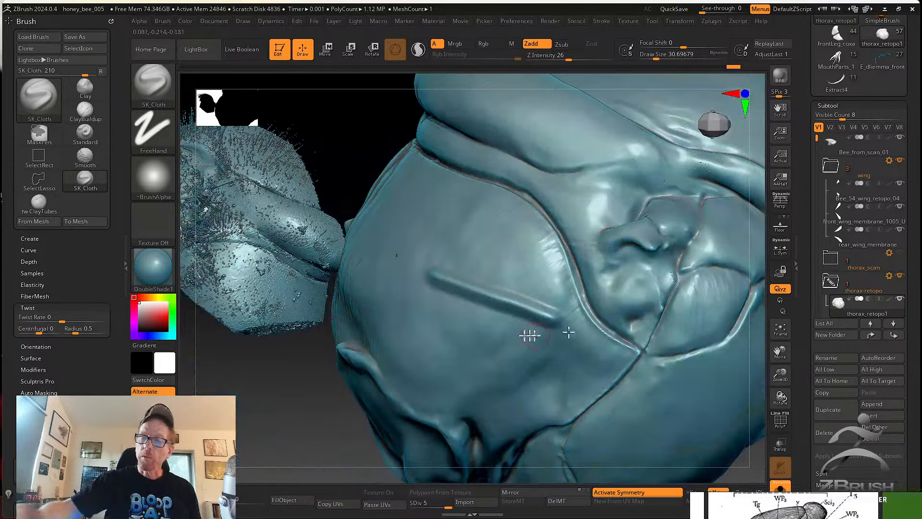
mouse_move(304, 403)
left_mouse_down()
mouse_move(311, 410)
mouse_move(381, 385)
mouse_move(385, 366)
left_mouse_up()
left_click_drag(391, 257, 500, 233)
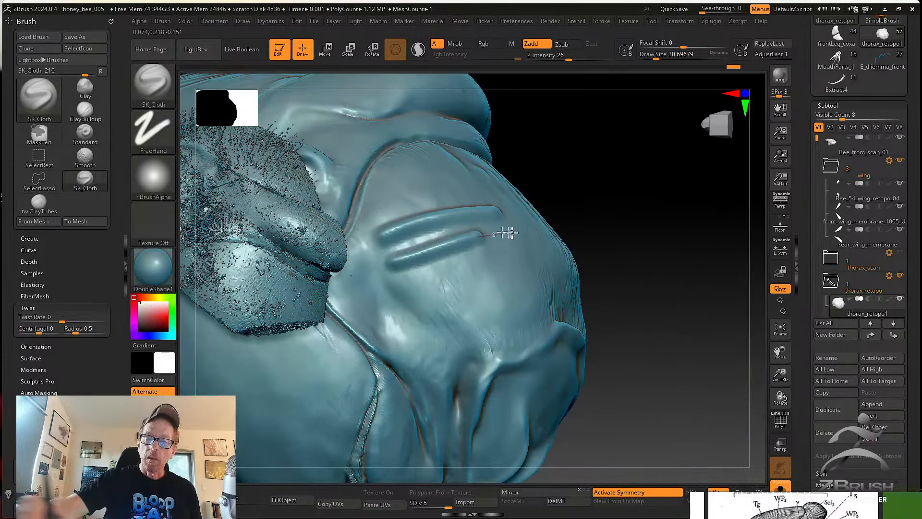
right_click_drag(616, 231, 567, 288)
mouse_move(450, 314)
left_mouse_down()
mouse_move(502, 355)
mouse_move(584, 346)
left_mouse_up()
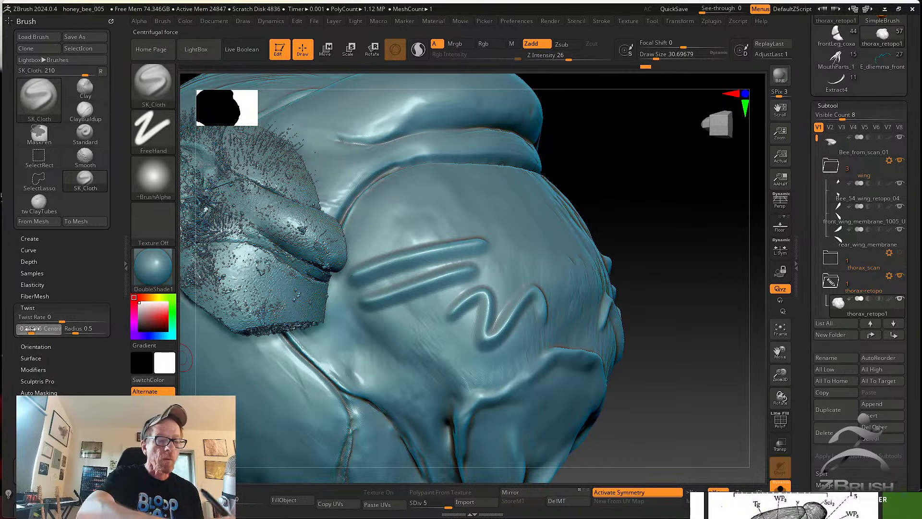
Set Twist Centrifugal to -1, sculpt a wavy stroke above the parallel ones, and inspect the mirrored strokes.
left_click_drag(31, 328, 19, 328)
mouse_move(420, 211)
left_mouse_down()
mouse_move(469, 201)
mouse_move(516, 219)
mouse_move(552, 257)
left_mouse_up()
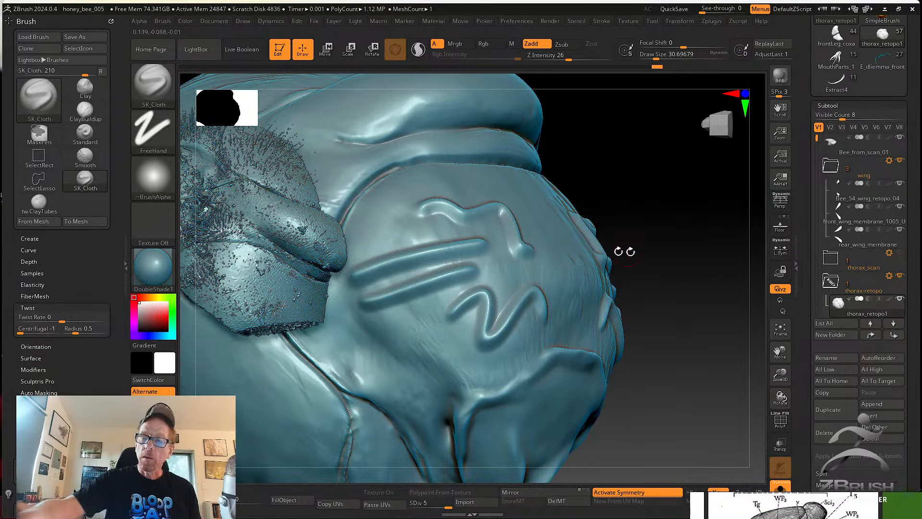
right_click_drag(624, 251, 653, 289)
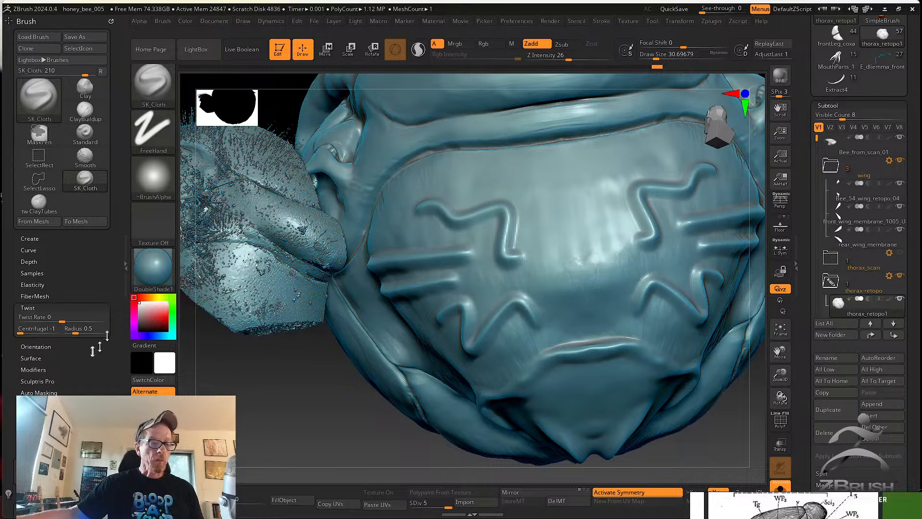
Set Twist Centrifugal to 1 and Twist Rate to 2.33727, try a diagonal SK_Cloth stroke across the large plate, and undo it.
key("ctrl")
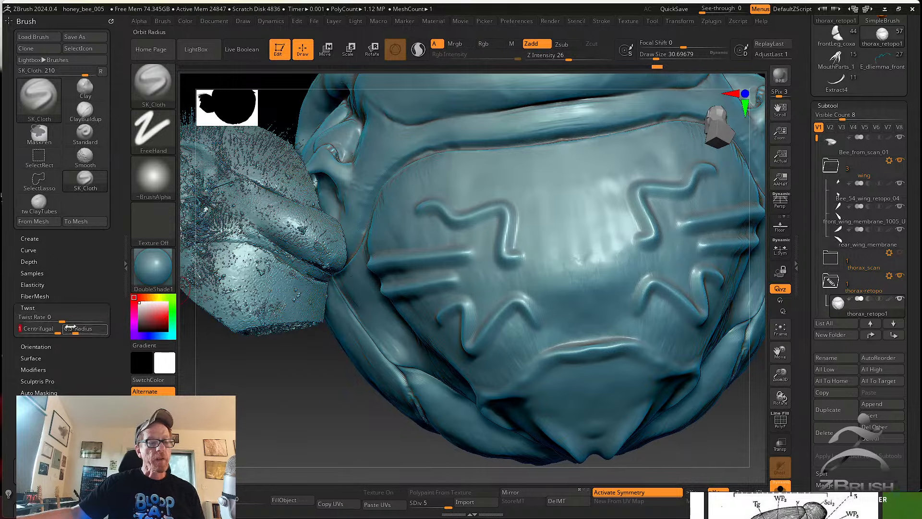
left_click_drag(62, 318, 82, 315)
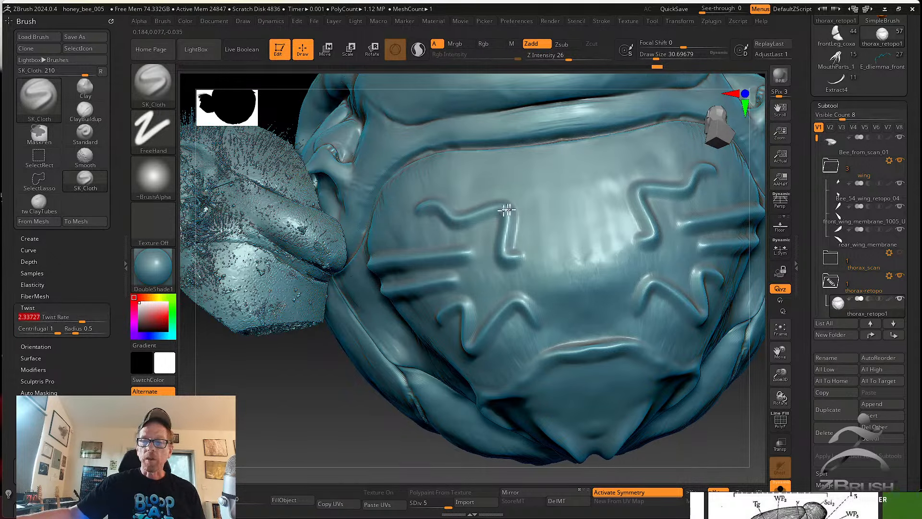
left_click_drag(504, 207, 608, 305)
key("ctrl+z")
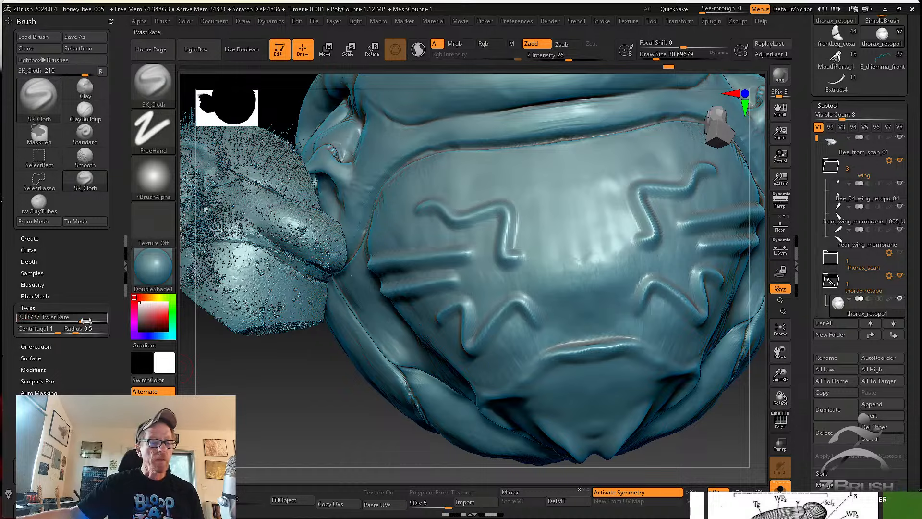
Set Twist Rate to 0.011, sculpt two lengthwise SK_Cloth strokes side by side near the plate's centre, and undo both.
left_click(86, 317)
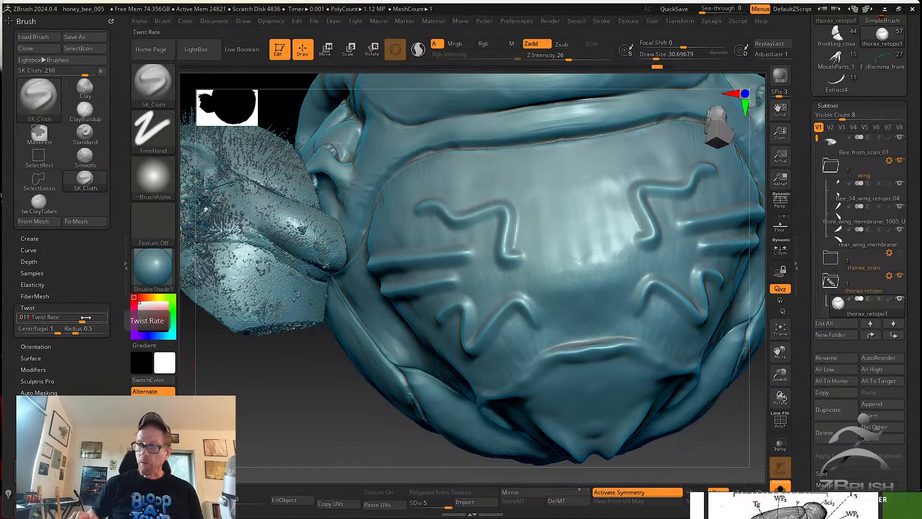
type("0.011")
key("Return")
left_click_drag(543, 179, 562, 283)
left_click_drag(534, 204, 550, 293)
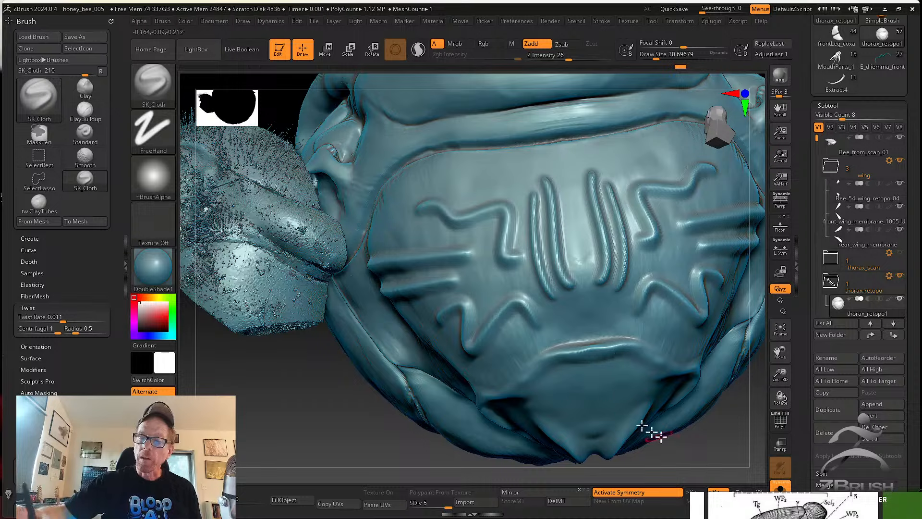
left_click_drag(709, 466, 693, 440, "alt")
key("ctrl+z")
key("ctrl+z")
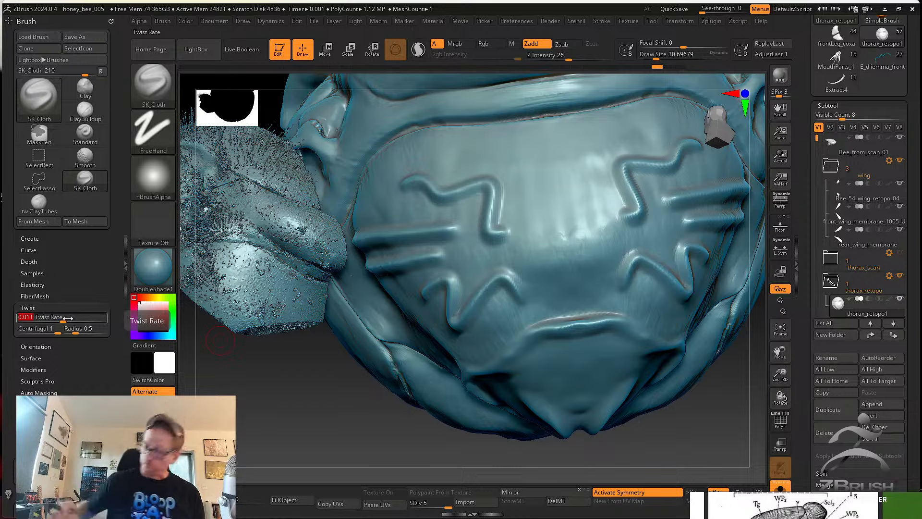
Set Twist Rate to 0.2, sculpt one lengthwise stroke near the plate's centre, inspect its ridges up close, undo it, and reset Twist Rate to 0.
left_click_drag(515, 151, 551, 289)
left_click_drag(682, 446, 650, 179)
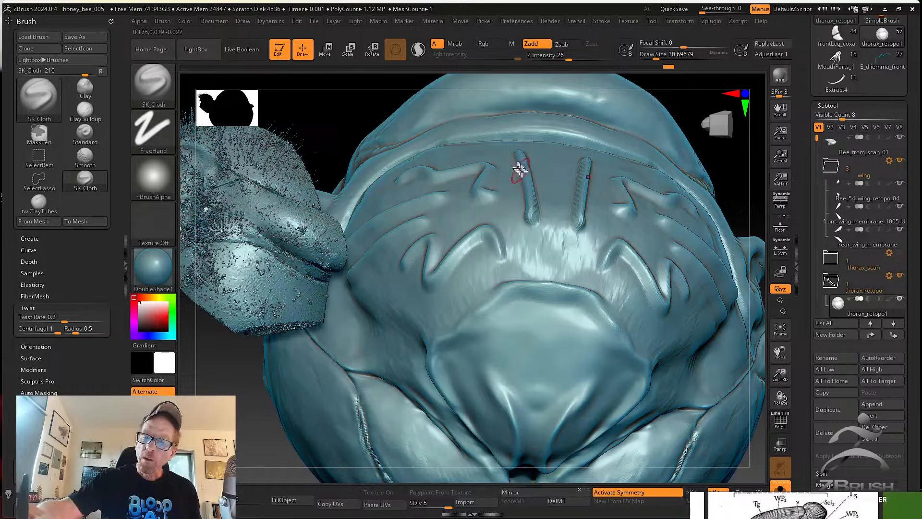
right_click_drag(529, 165, 508, 281, "alt")
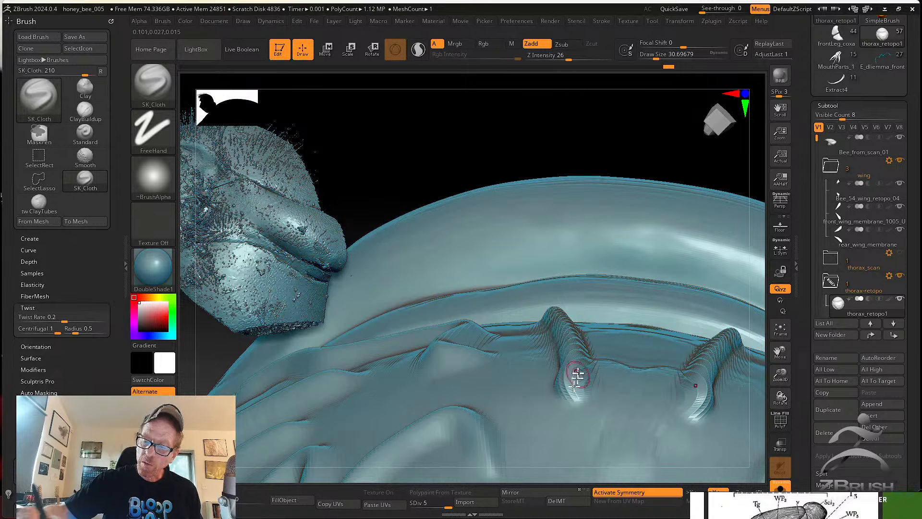
mouse_move(578, 373)
right_mouse_down()
mouse_move(583, 405)
mouse_move(535, 313)
mouse_move(614, 342)
right_mouse_up()
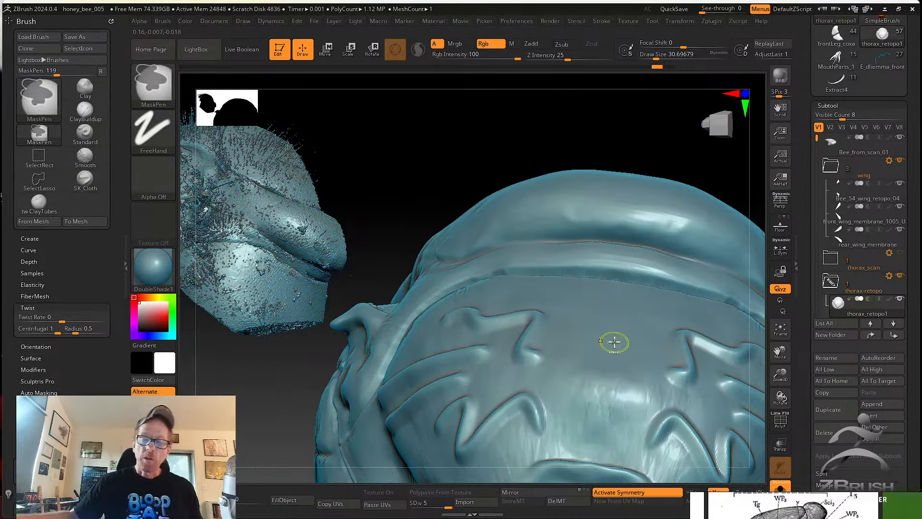
Undo the wavy and zigzag test strokes on the large plate, keeping the two parallel ones.
key("ctrl+z")
key("ctrl+z")
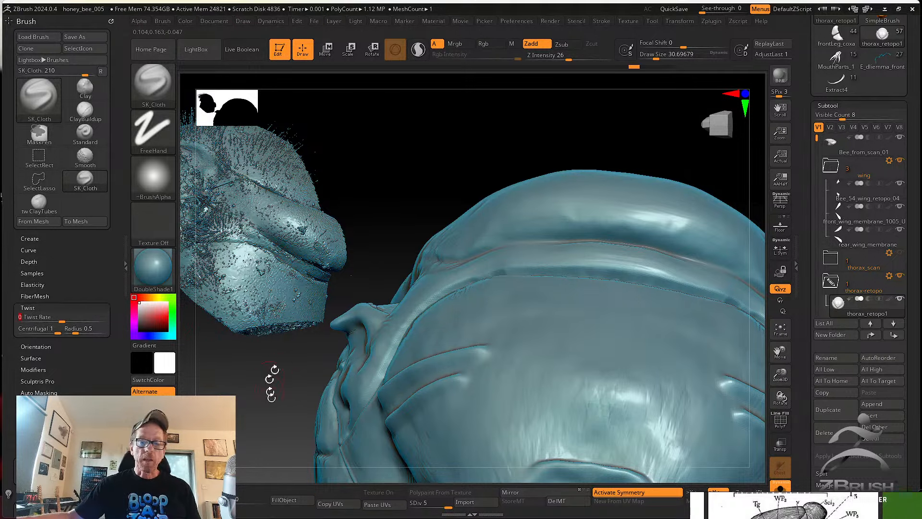
left_click_drag(271, 393, 179, 387)
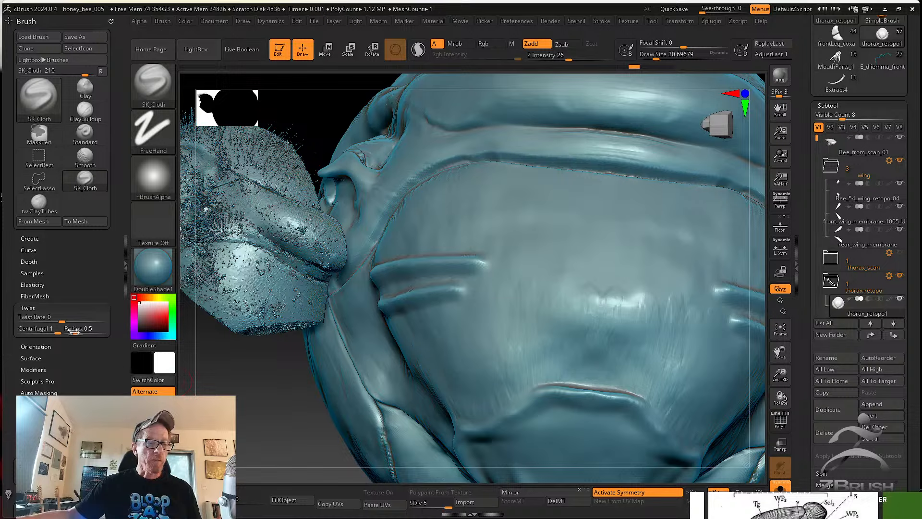
Examine the SK_Cloth brush's Orientation, Surface and Modifiers settings.
left_click(44, 347)
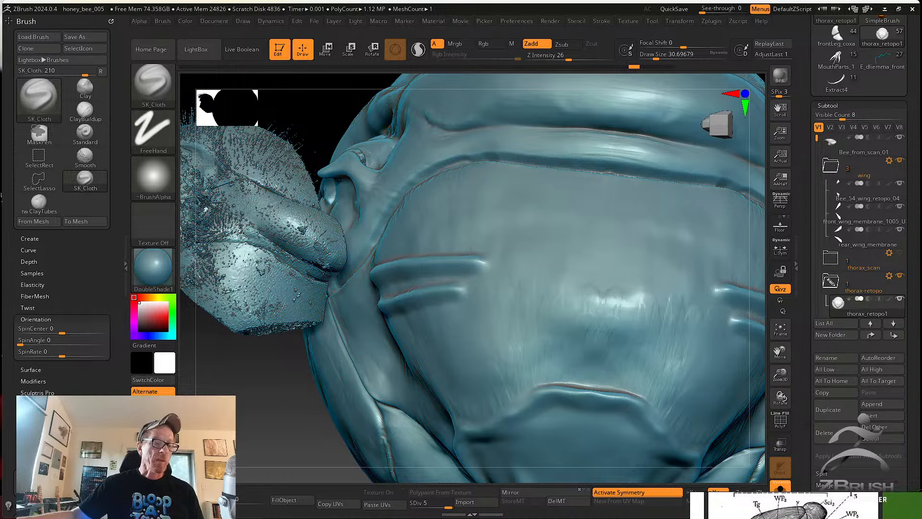
left_click(26, 369)
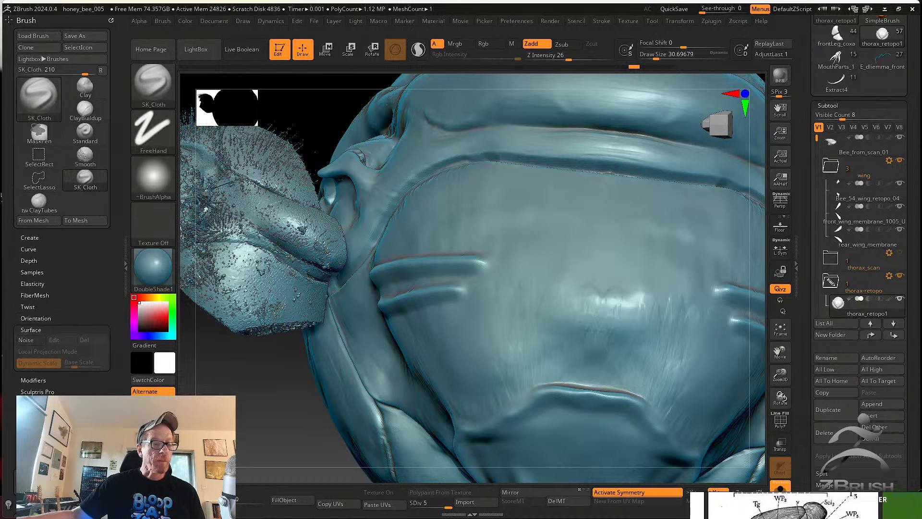
left_click(40, 379)
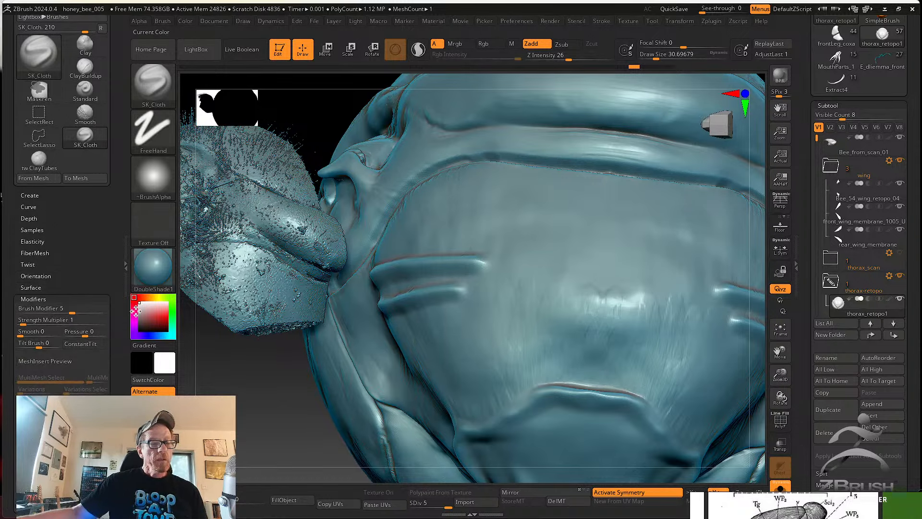
Switch to the Standard brush and back to SK_Cloth to compare their Brush Modifier values.
left_click(163, 78)
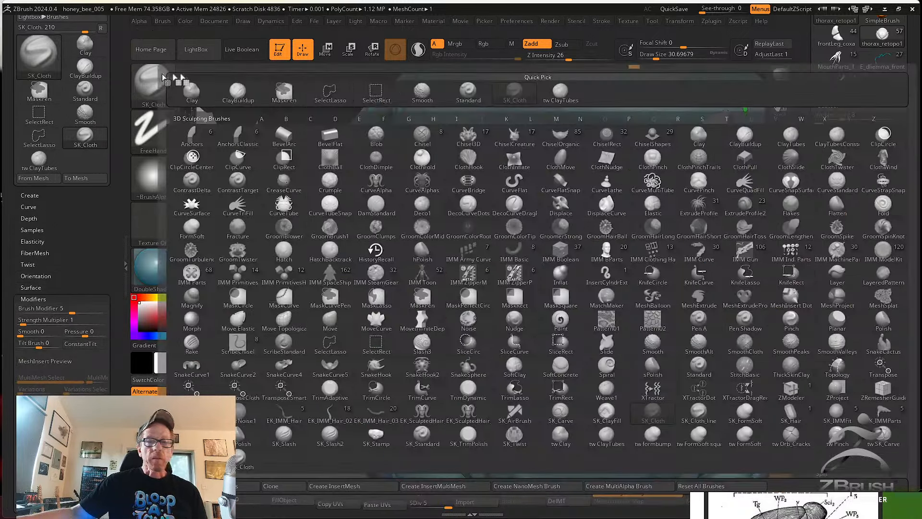
left_click(468, 91)
scroll(117, 324, "down", 3)
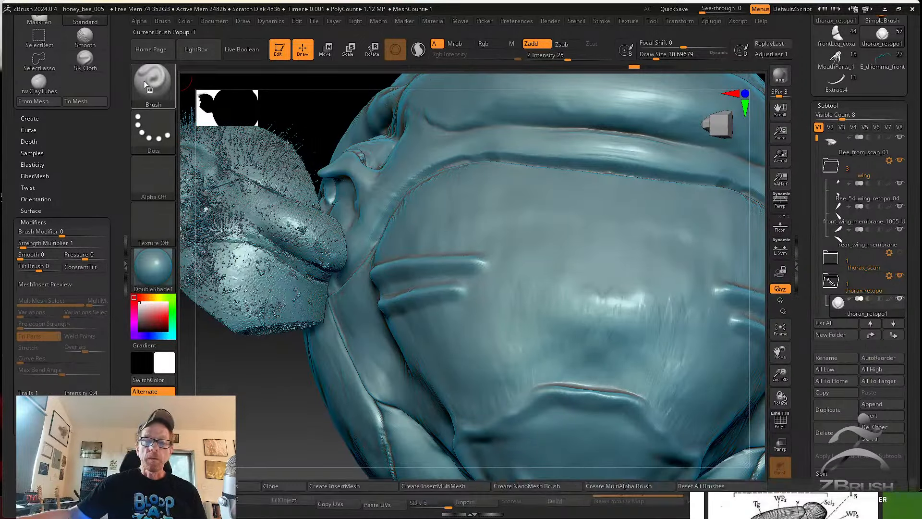
left_click(152, 81)
left_click(513, 92)
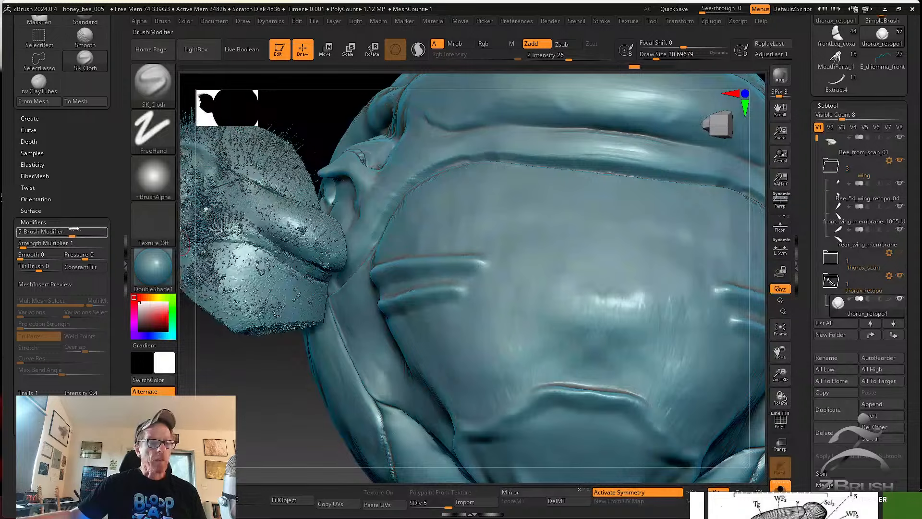
Read the help description of the Brush Modifier setting and check SK_Cloth's base type.
key("ctrl")
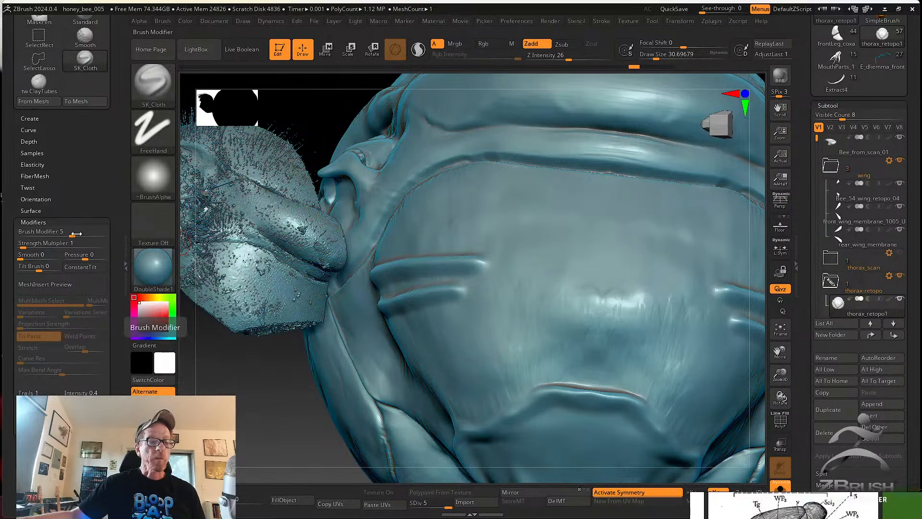
left_click(83, 231)
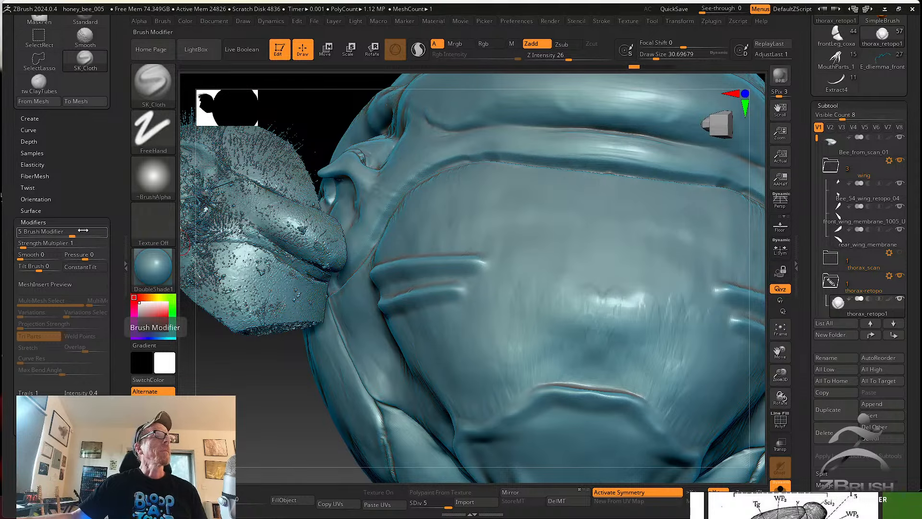
key("ctrl")
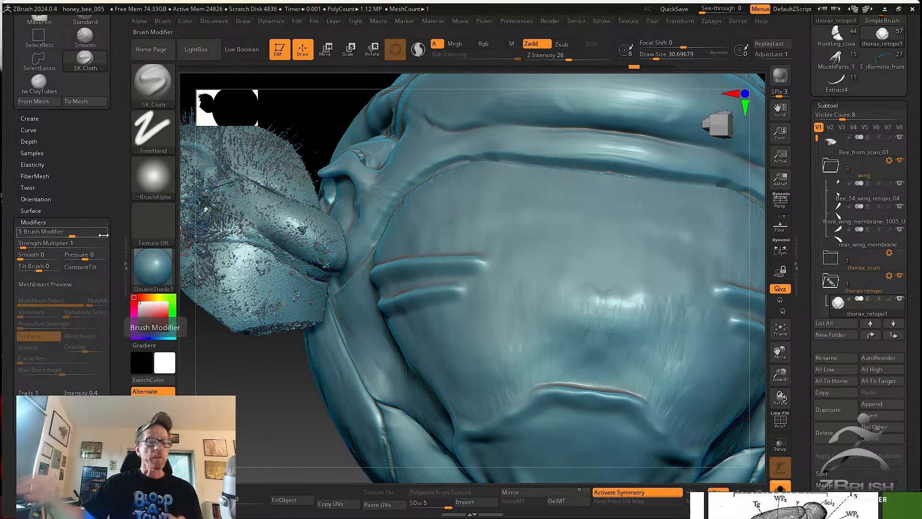
key("ctrl")
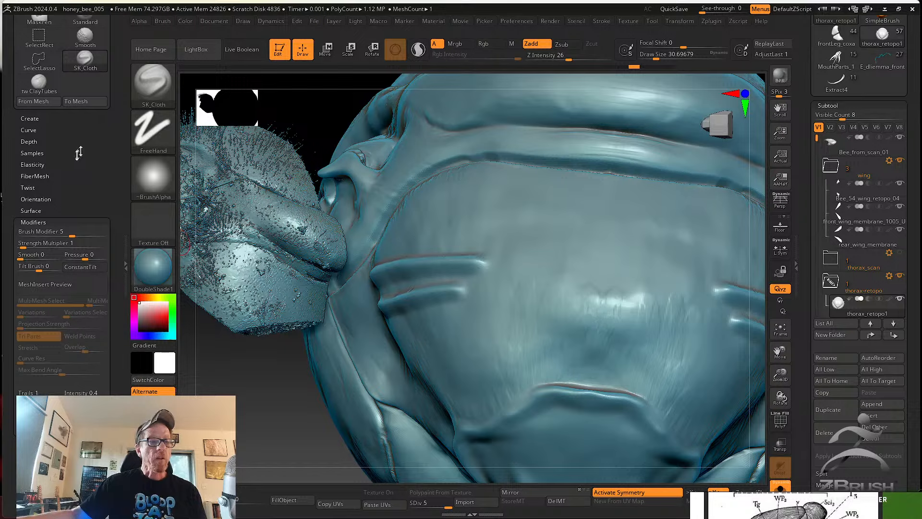
left_click_drag(107, 155, 109, 222)
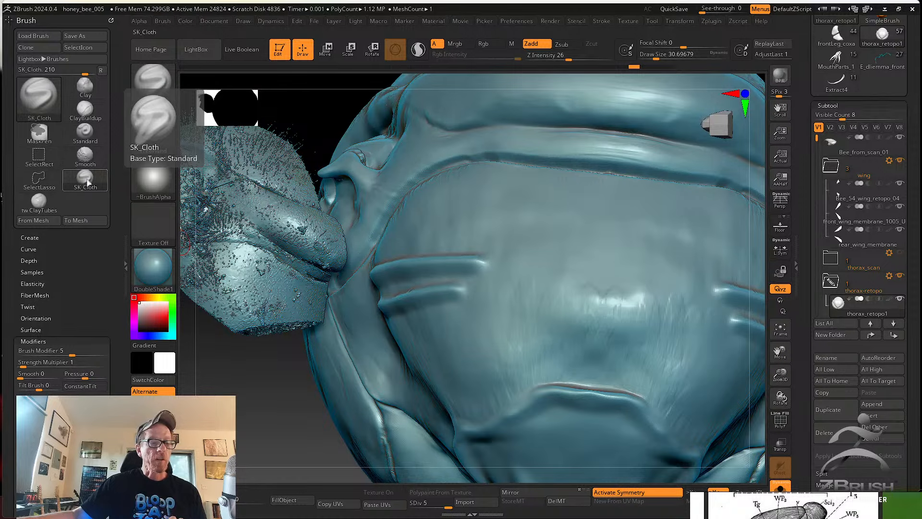
left_click_drag(122, 351, 121, 298)
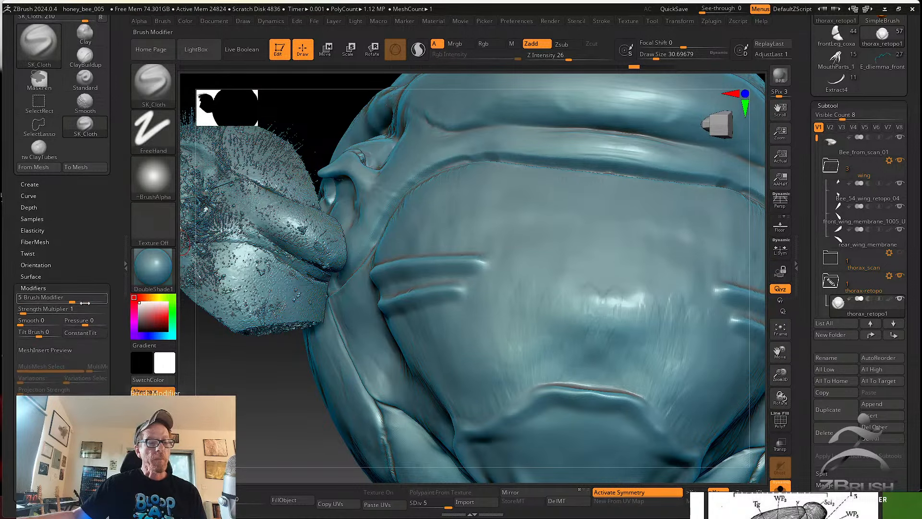
key("ctrl")
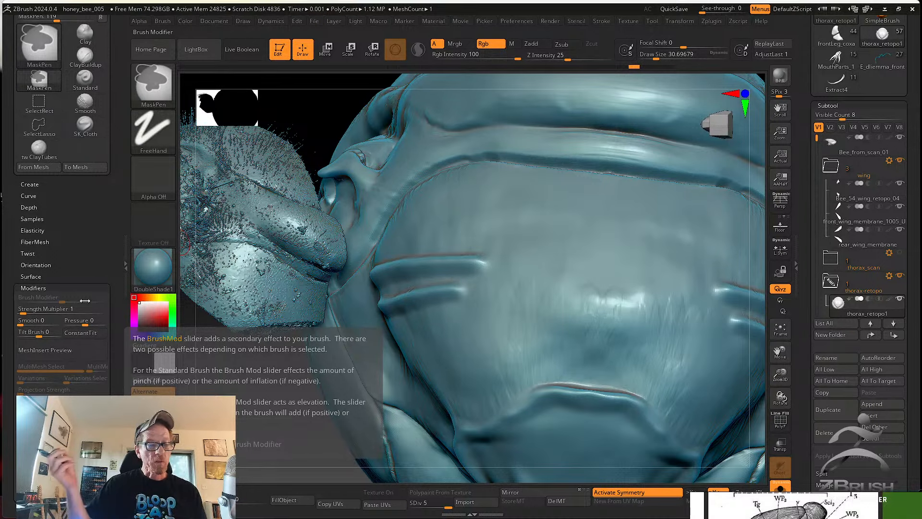
key("ctrl")
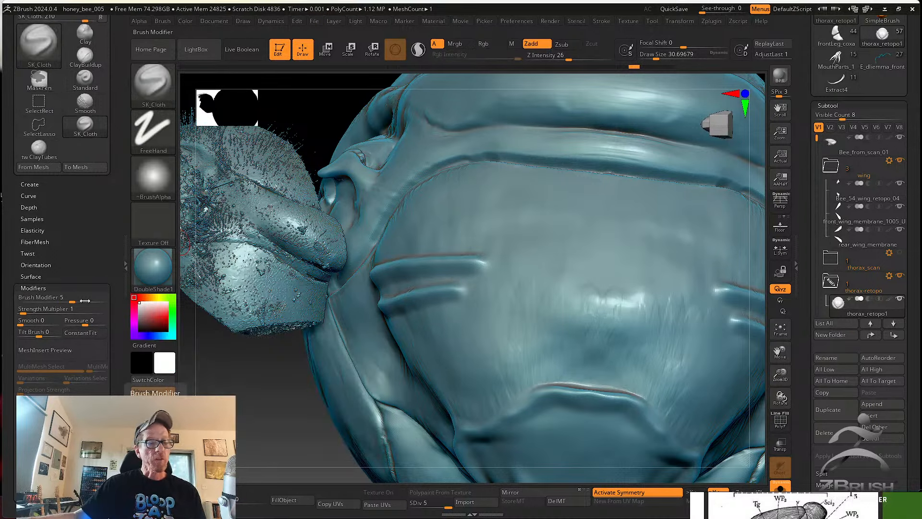
Switch to the DamStandard brush to check its Brush Modifier value, and return to SK_Cloth.
left_click(154, 83)
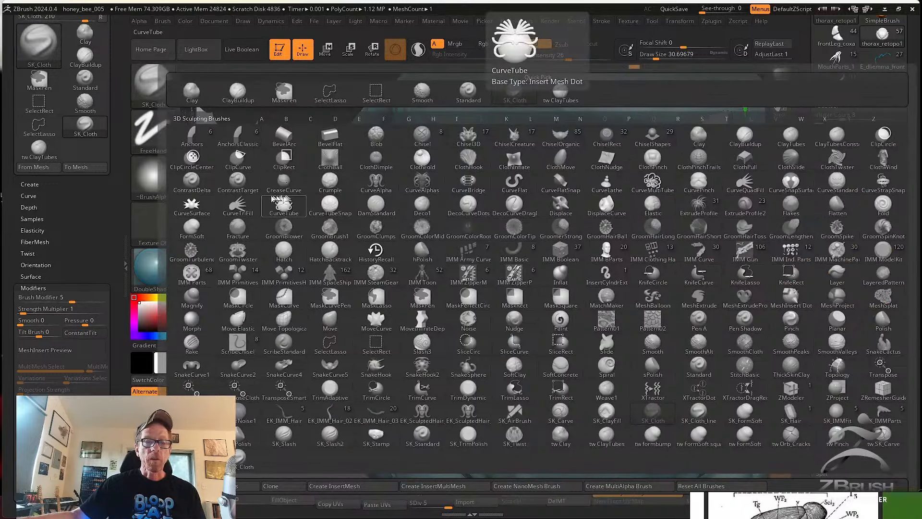
left_click(373, 207)
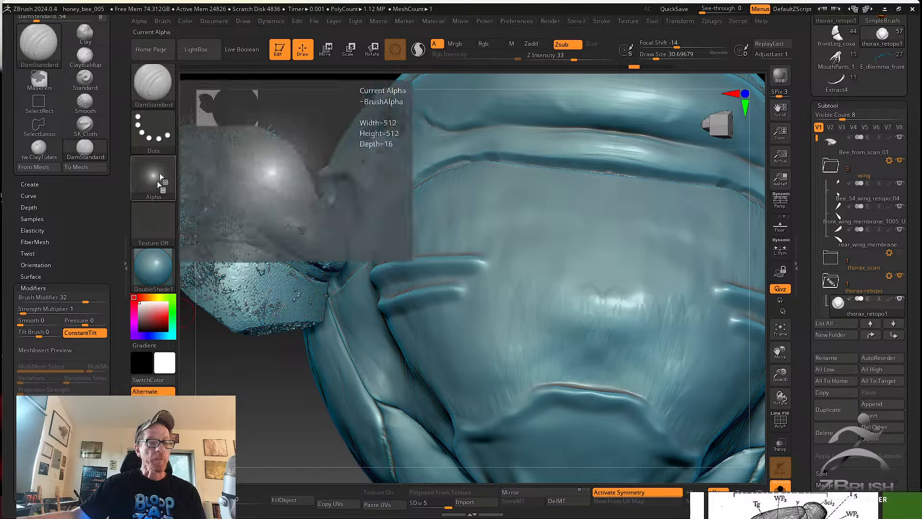
left_click(163, 90)
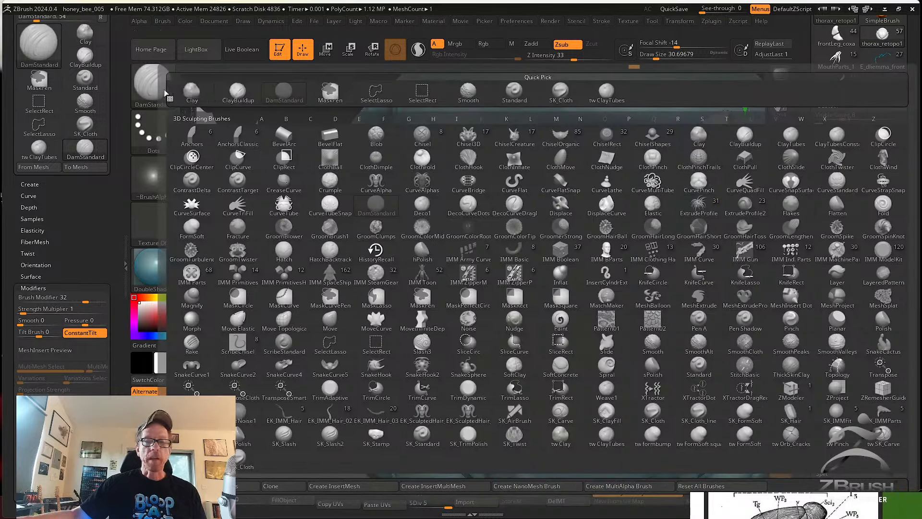
left_click(560, 90)
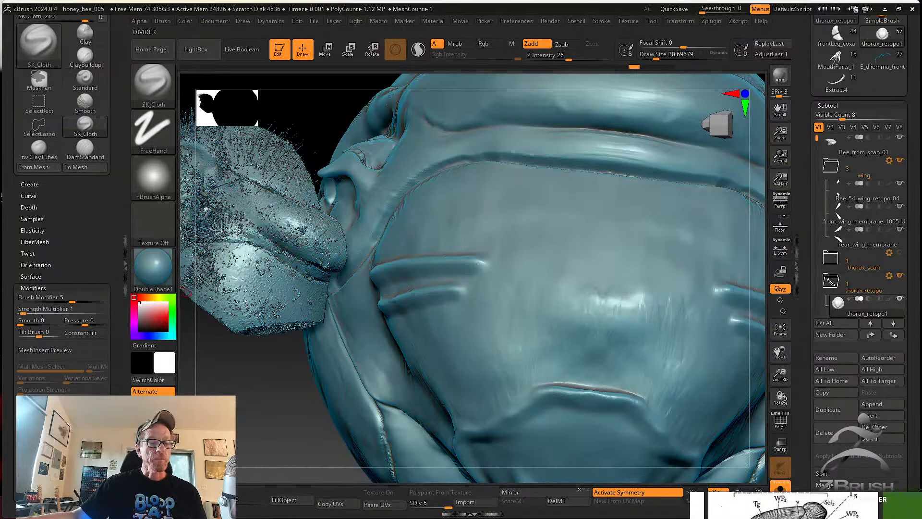
Compare the remaining Modifiers settings of the Standard and SK_Cloth brushes, and open SK_Cloth's Tablet Pressure settings.
left_click(126, 266)
scroll(116, 384, "down", 3)
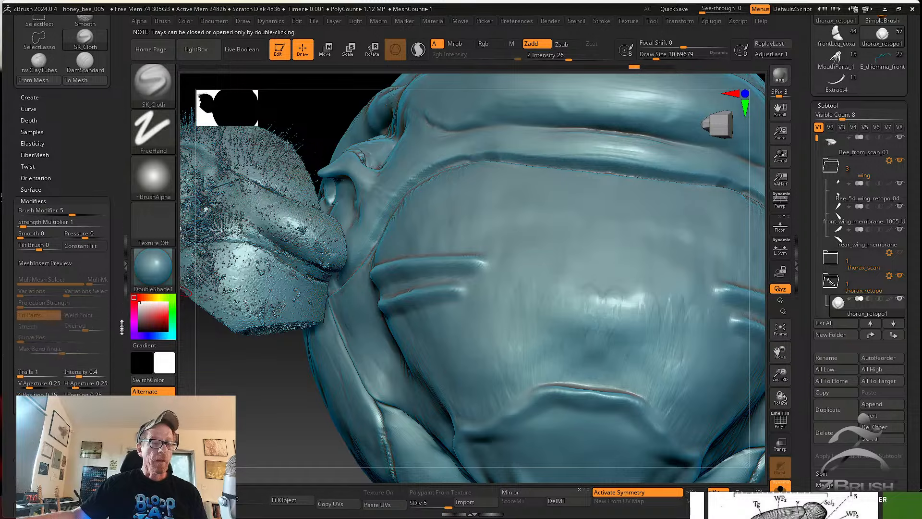
left_click(153, 82)
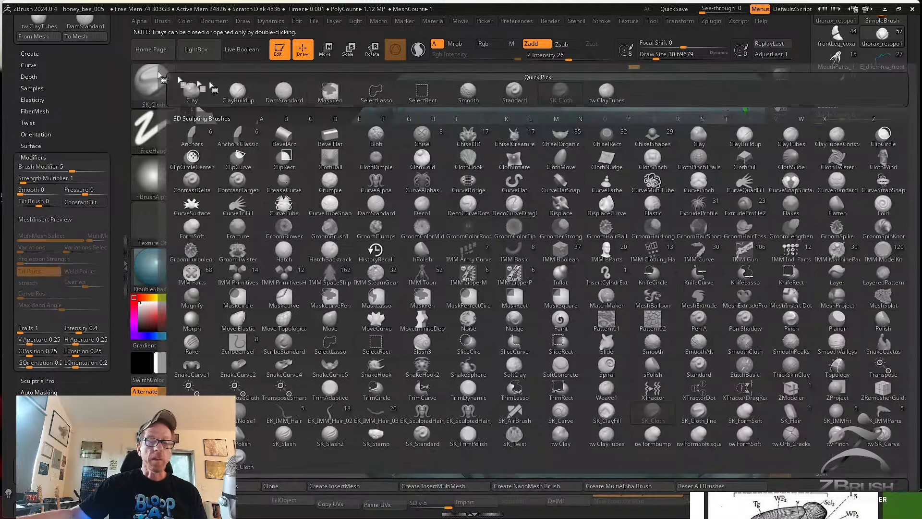
left_click(515, 90)
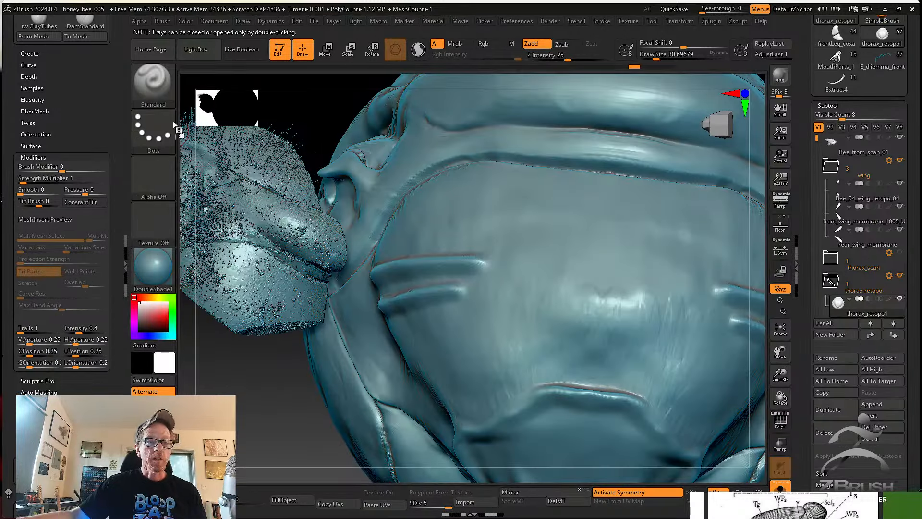
left_click(152, 82)
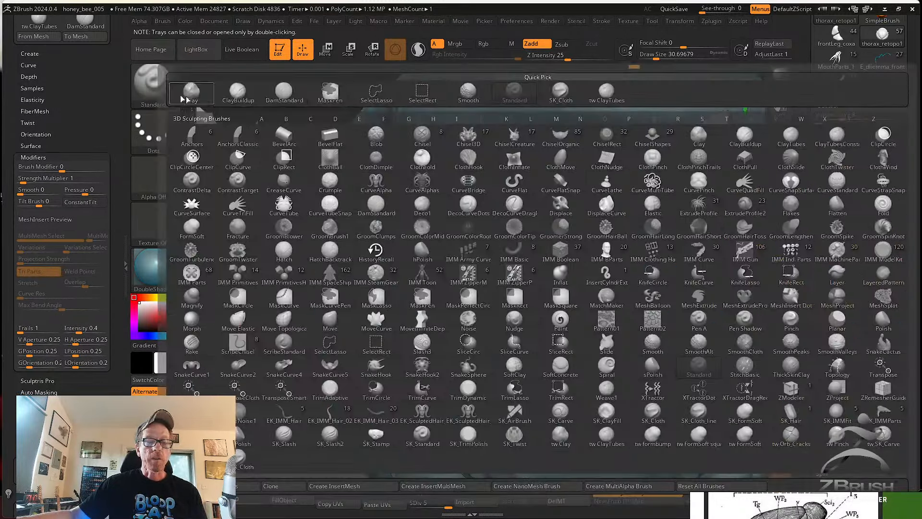
left_click(560, 90)
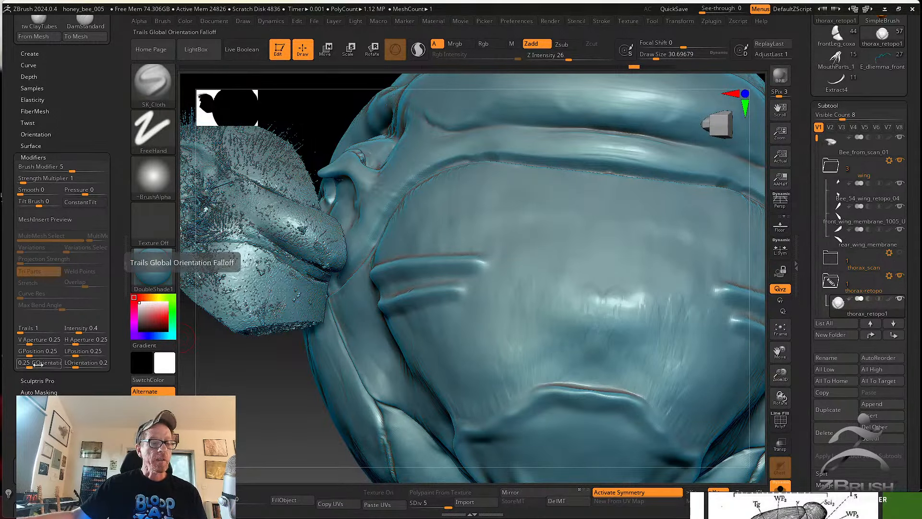
left_click(77, 403)
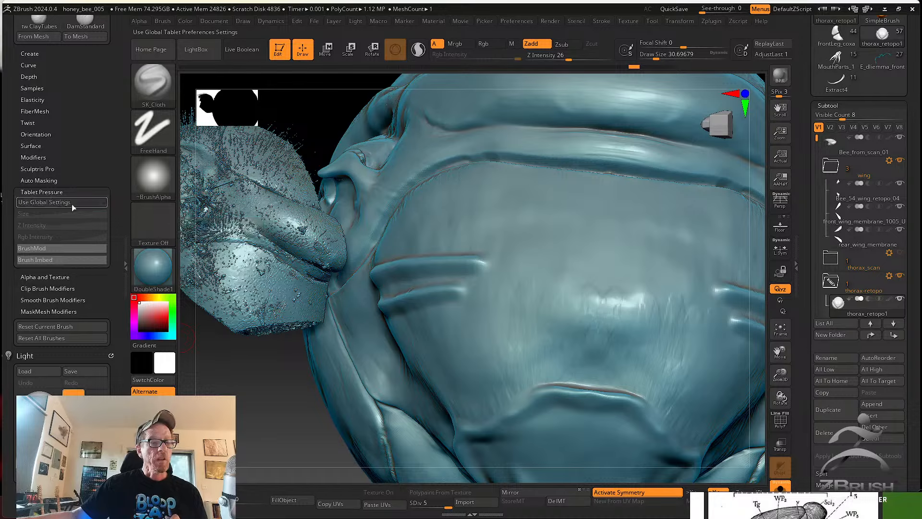
Disable the global tablet settings for SK_Cloth and reshape its Size pressure curve into an S-curve that starts near zero.
left_click(71, 203)
left_click(60, 213)
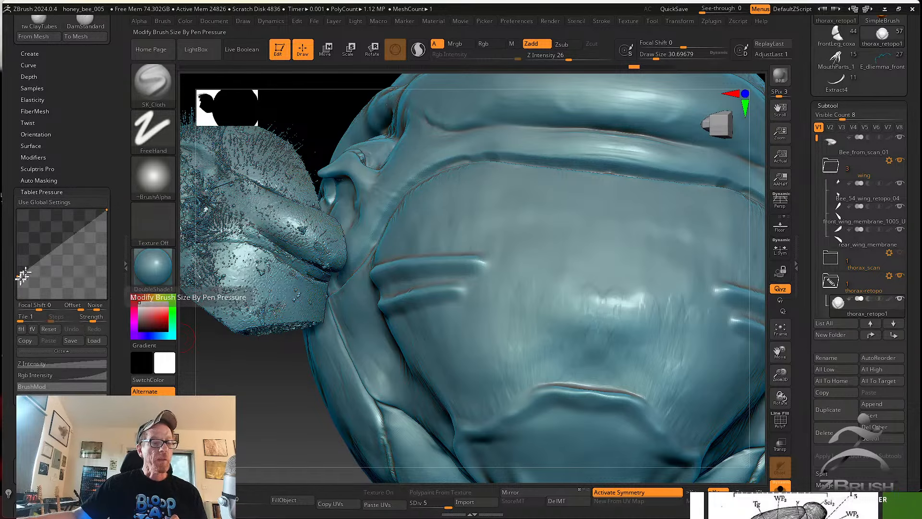
left_click_drag(17, 276, 18, 293)
left_click_drag(50, 263, 70, 272)
Test the Size pressure curve with short SK_Cloth strokes on the thorax's large smooth plate and undo them.
mouse_move(472, 219)
left_mouse_down()
mouse_move(531, 232)
mouse_move(543, 323)
mouse_move(641, 255)
mouse_move(639, 236)
left_mouse_up()
right_click_drag(639, 237, 581, 260)
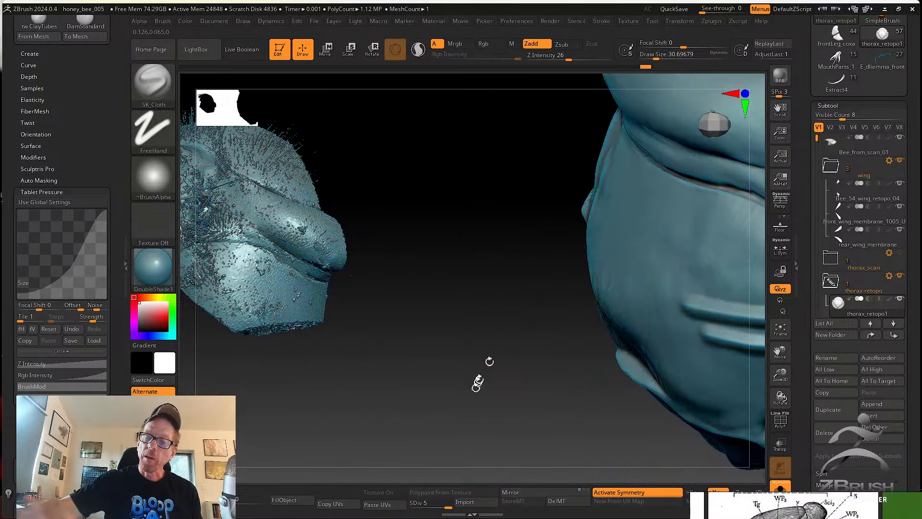
right_click_drag(488, 364, 492, 200)
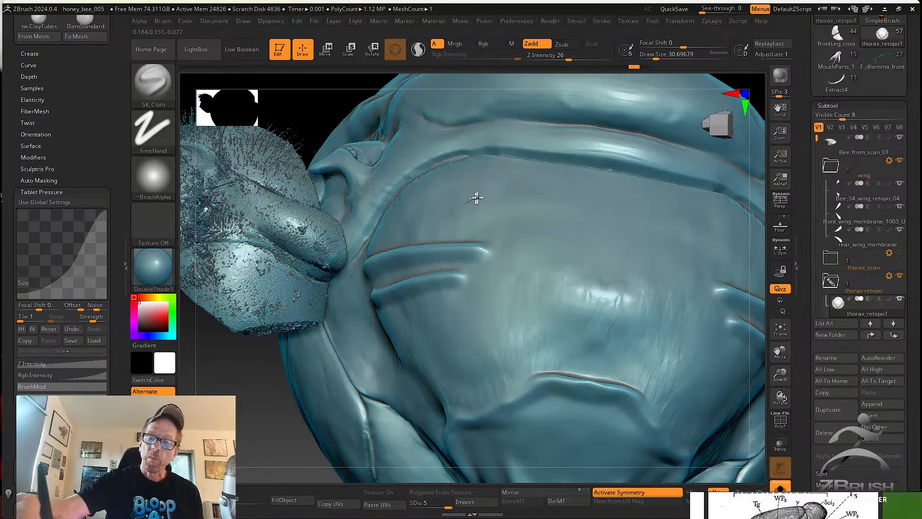
left_click_drag(520, 206, 521, 206)
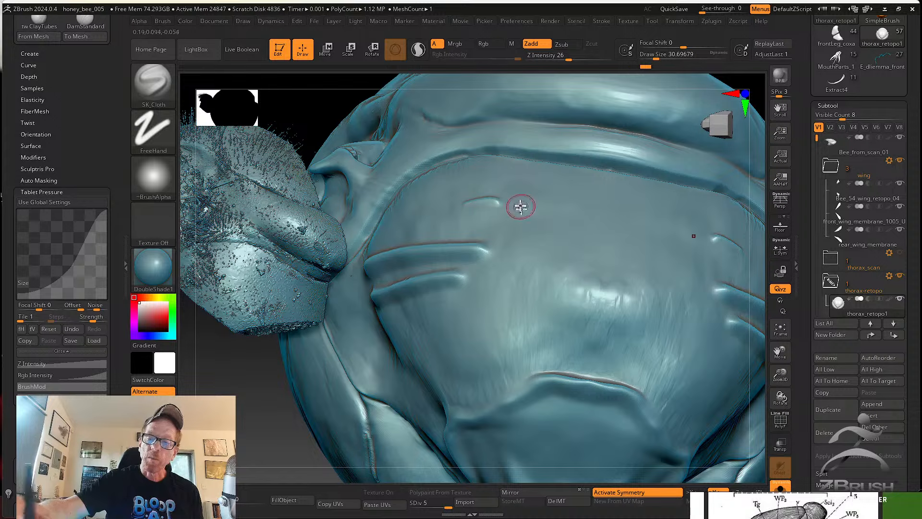
key("ctrl+z")
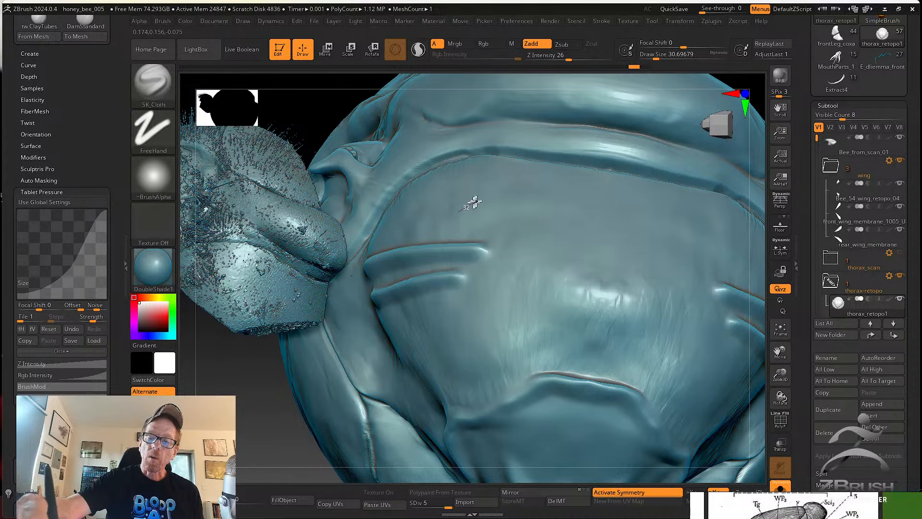
mouse_move(503, 197)
left_mouse_down()
mouse_move(520, 208)
mouse_move(533, 243)
mouse_move(540, 301)
mouse_move(577, 323)
mouse_move(607, 272)
mouse_move(591, 228)
mouse_move(543, 224)
left_mouse_up()
right_click_drag(640, 290, 552, 340)
key("ctrl+z")
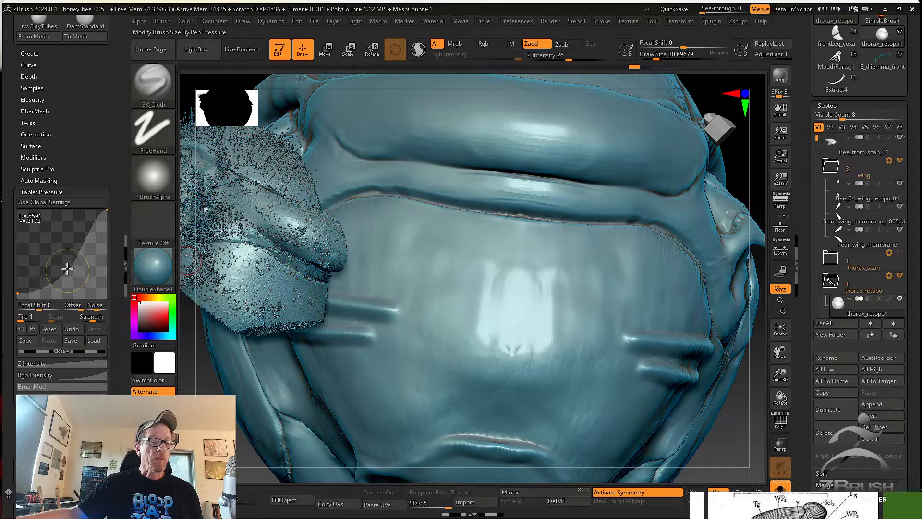
Raise the middle of SK_Cloth's Size pressure curve so that brush size builds up more evenly with pressure.
left_click_drag(67, 268, 56, 260)
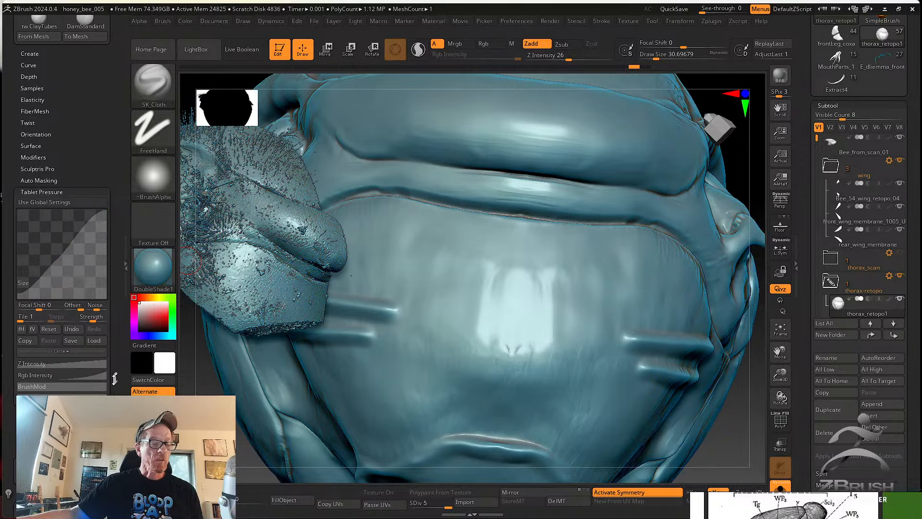
scroll(115, 377, "down", 3)
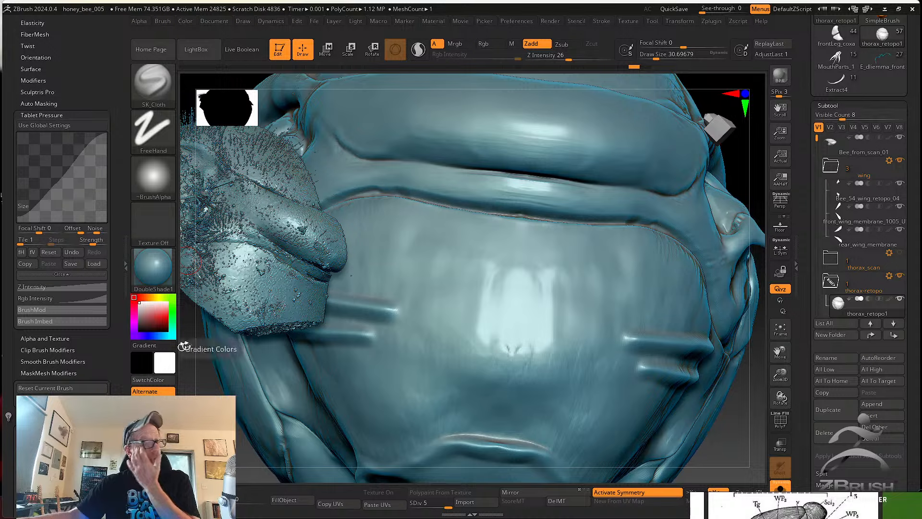
left_click_drag(719, 437, 706, 402)
left_click_drag(247, 394, 304, 398)
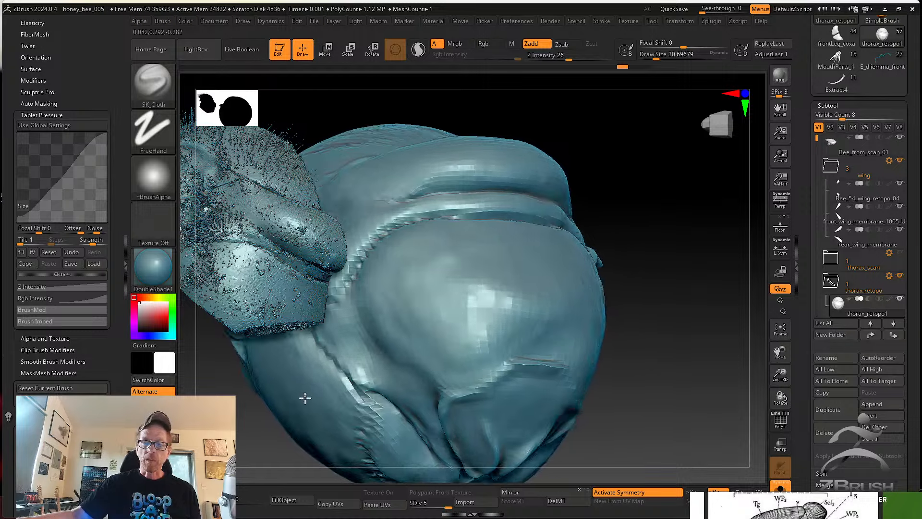
left_click_drag(611, 419, 686, 445)
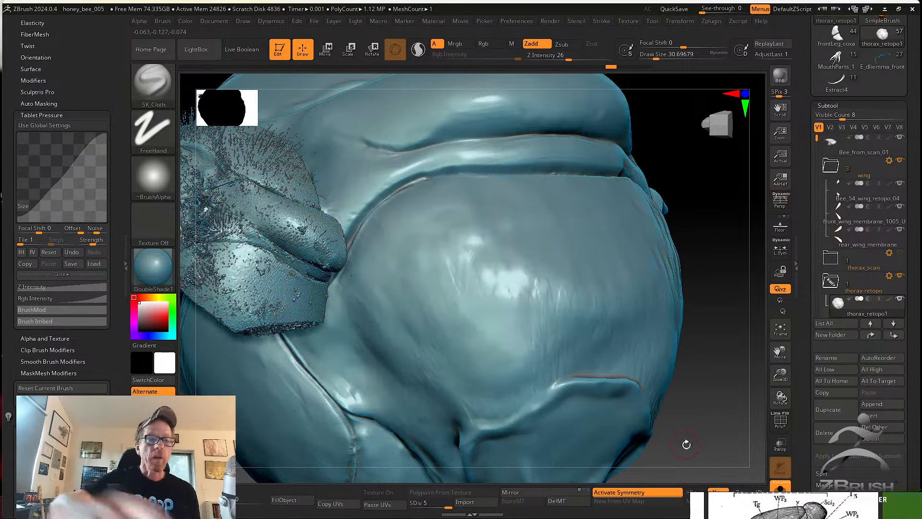
Switch to the DamStandard brush and set its draw size to about 26.87.
left_click(153, 81)
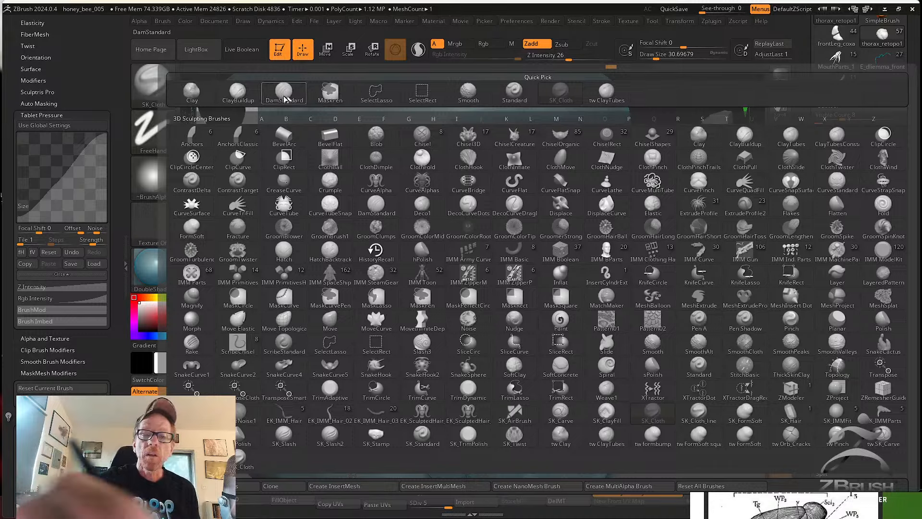
left_click(286, 98)
mouse_move(461, 192)
right_mouse_down()
mouse_move(463, 240)
mouse_move(486, 220)
mouse_move(455, 239)
right_mouse_up()
key("s")
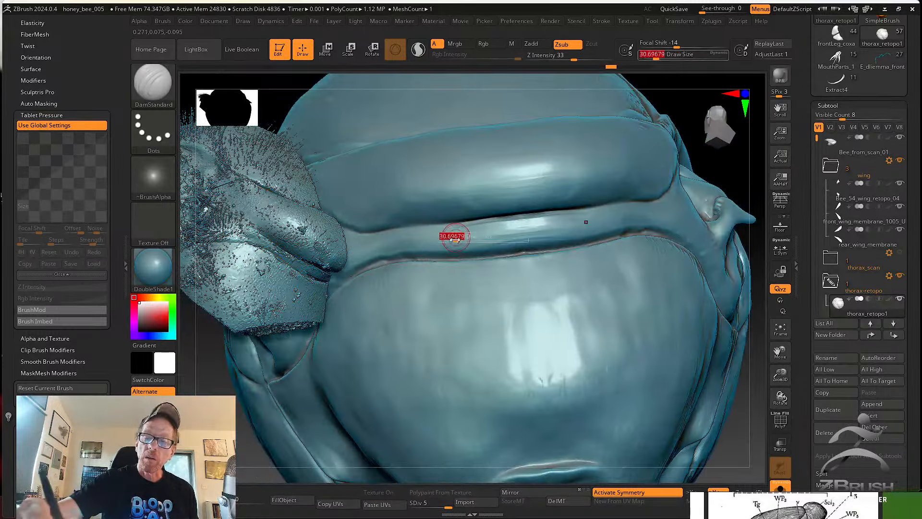
left_click(456, 239)
key("s")
left_click_drag(457, 244, 460, 251)
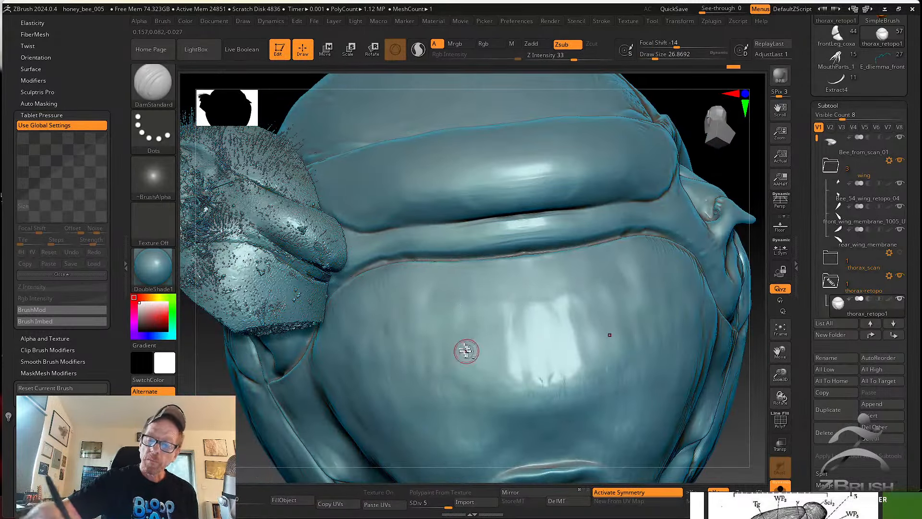
Refine the crease along the curved upper edge of the small lower plate with DamStandard and smooth around it.
right_click_drag(466, 351, 433, 350)
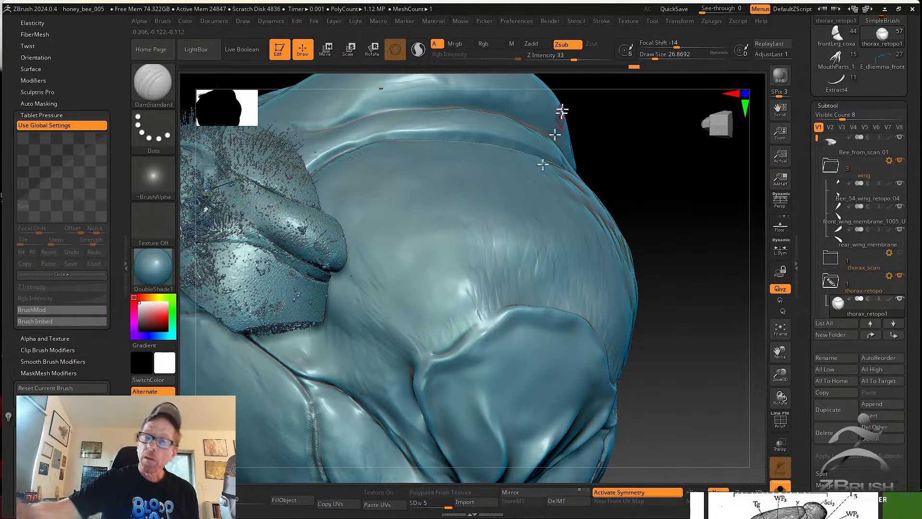
left_click(602, 21)
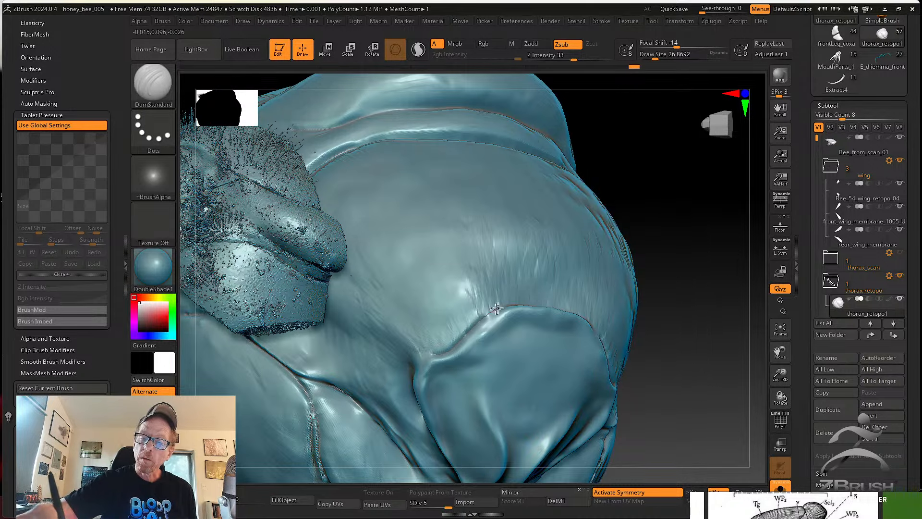
mouse_move(496, 309)
right_mouse_down()
mouse_move(519, 319)
mouse_move(496, 310)
mouse_move(507, 308)
mouse_move(431, 361)
right_mouse_up()
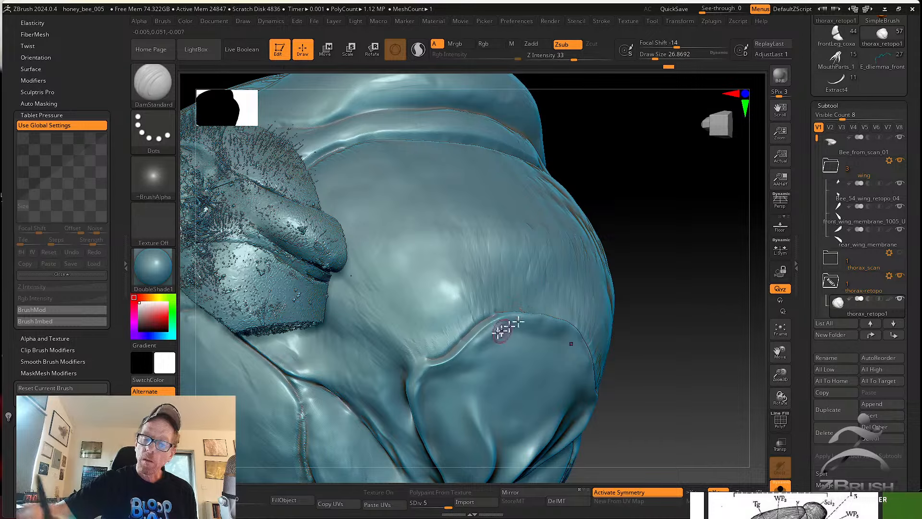
key("shift")
right_click_drag(441, 364, 471, 310)
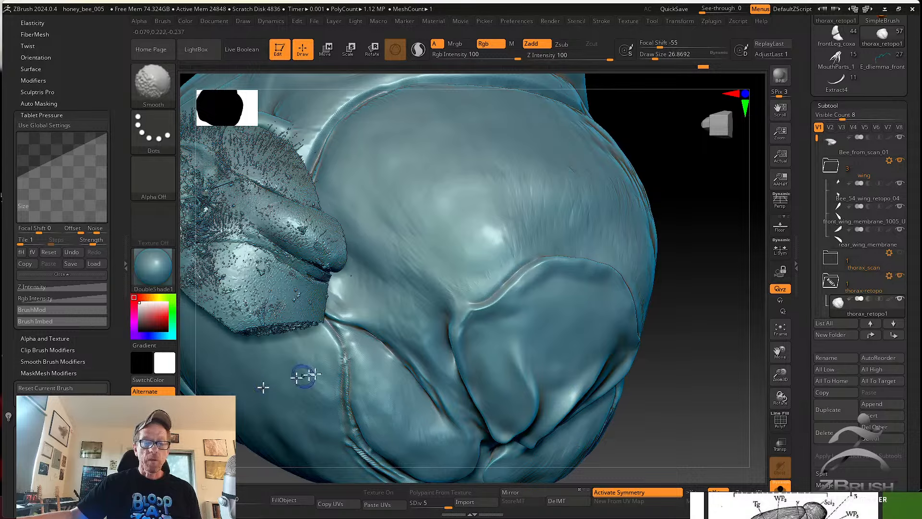
key("shift")
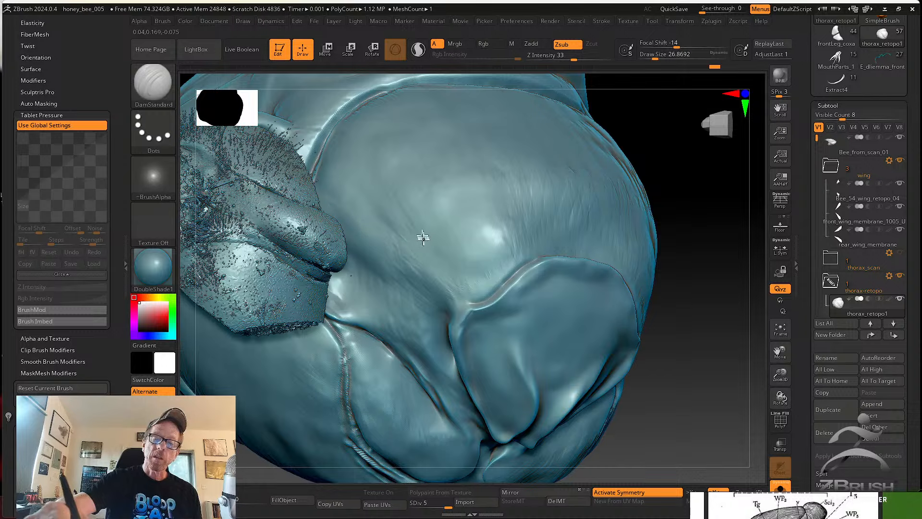
Set Alt Brush Size in the Smooth Brush Modifiers to about 1.56 and try the larger Smooth brush on the thorax.
left_click(57, 362)
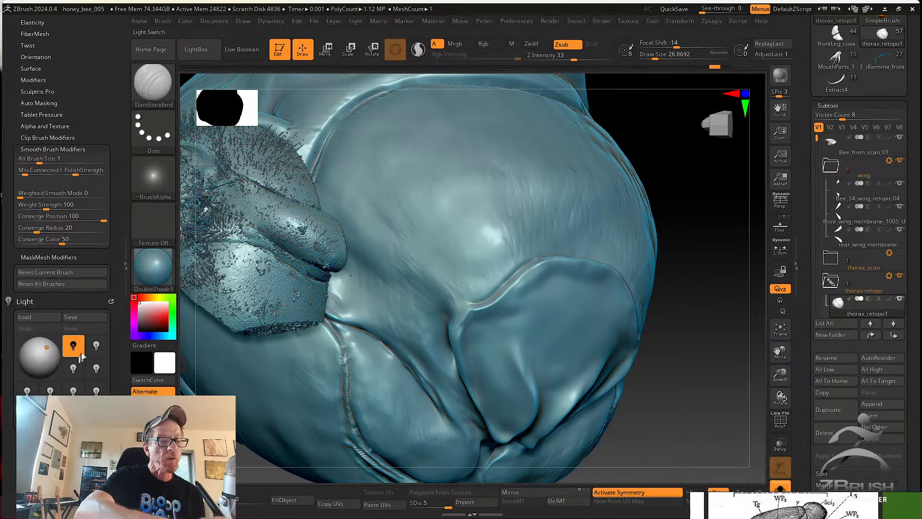
key("shift")
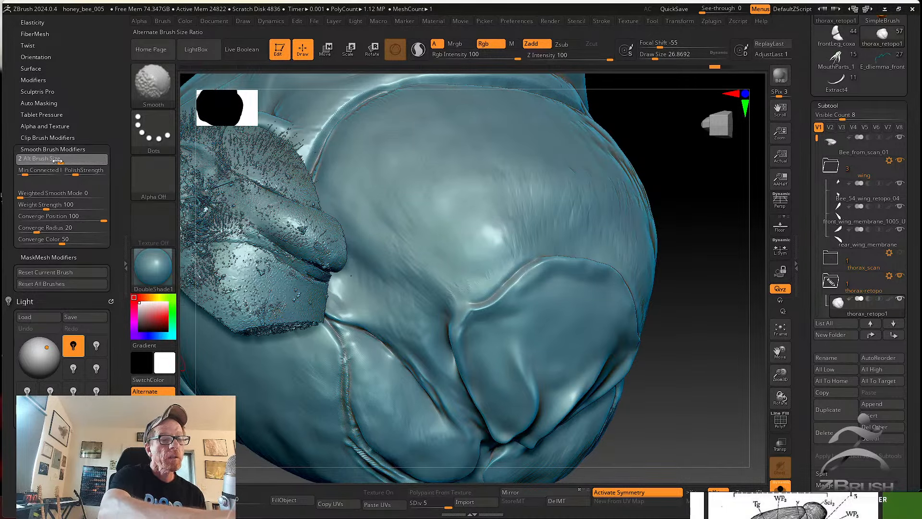
left_click_drag(58, 160, 48, 159)
key("shift")
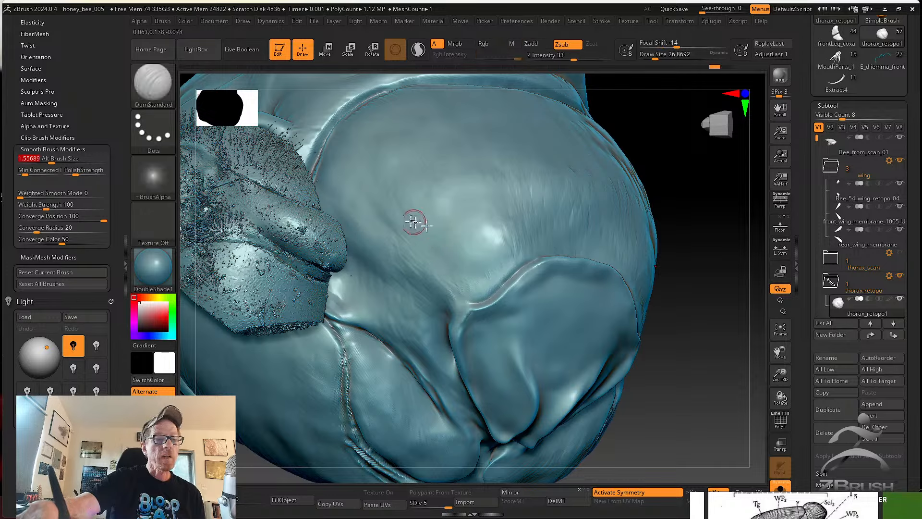
key("shift")
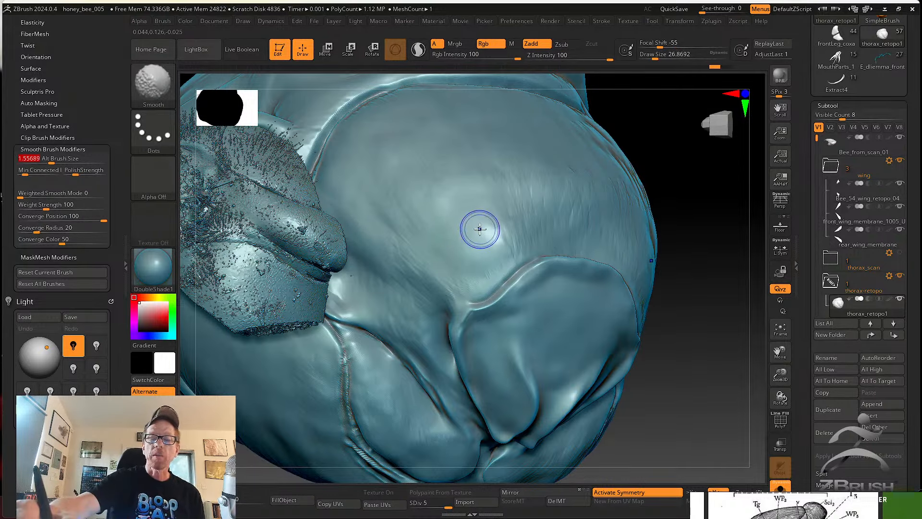
left_click_drag(480, 228, 470, 245, "shift")
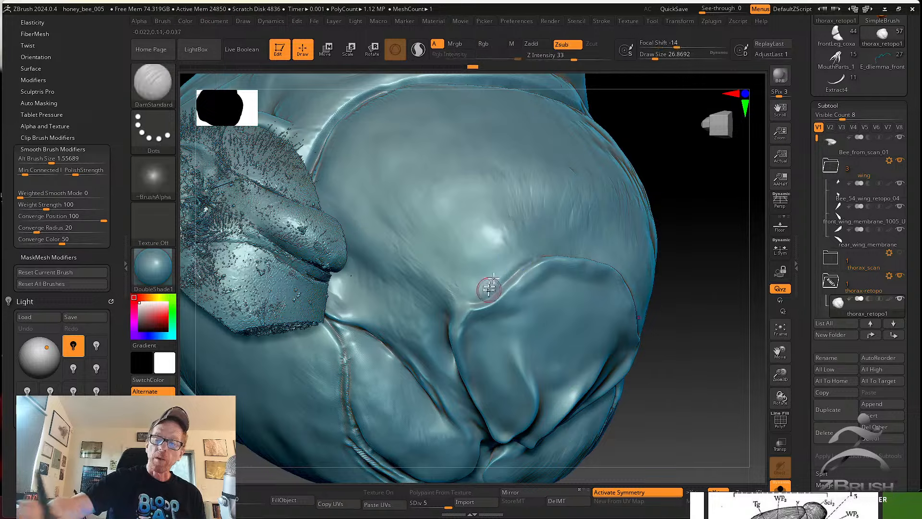
Set DamStandard's draw size to about 12.91 and carve a short test crease above the small plate's curved ridge.
key("s")
left_click_drag(490, 290, 485, 291)
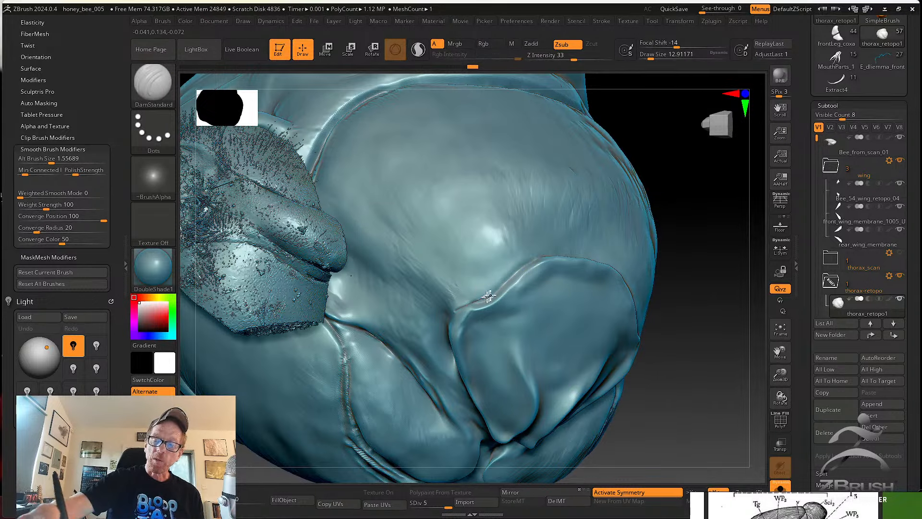
right_click_drag(494, 290, 505, 333, "ctrl")
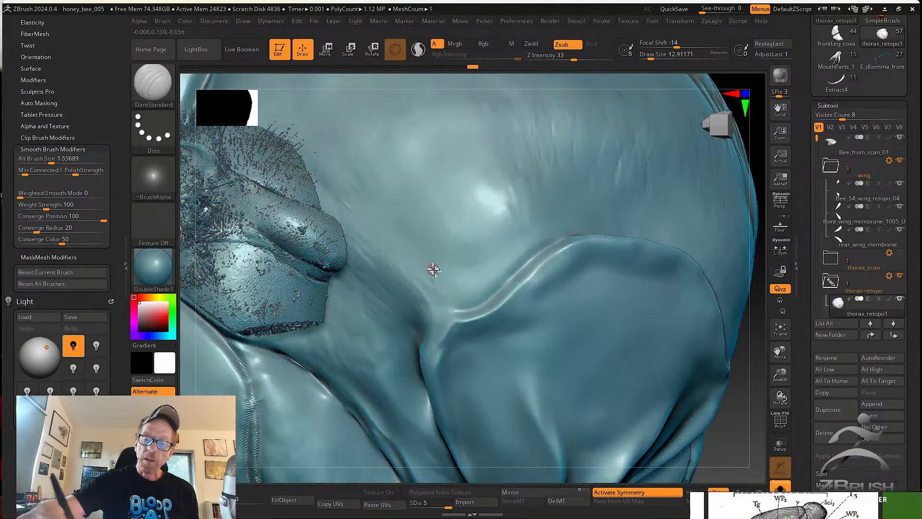
left_click_drag(475, 273, 485, 273)
key("ctrl+z")
left_click_drag(425, 261, 483, 277)
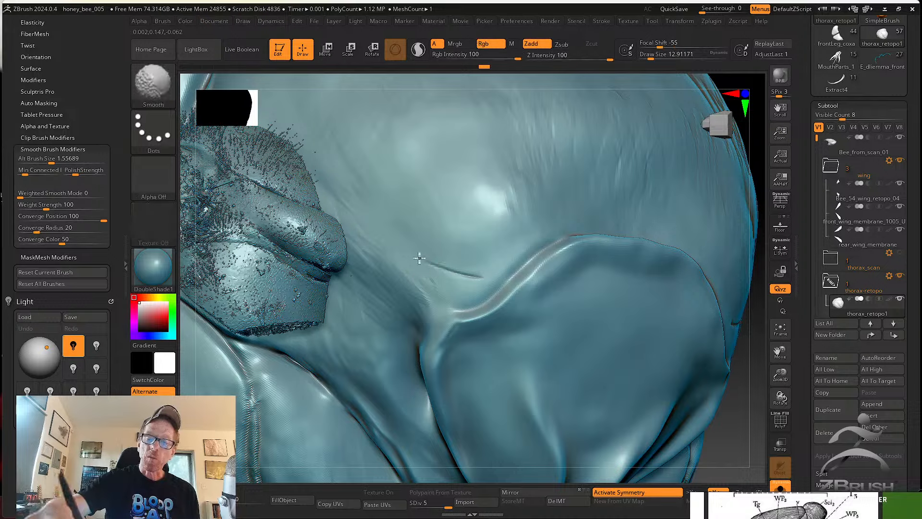
Set DamStandard's draw size to about 23.31 and carve the groove where the small plate's ridge bends down its side.
right_click_drag(461, 313, 432, 335)
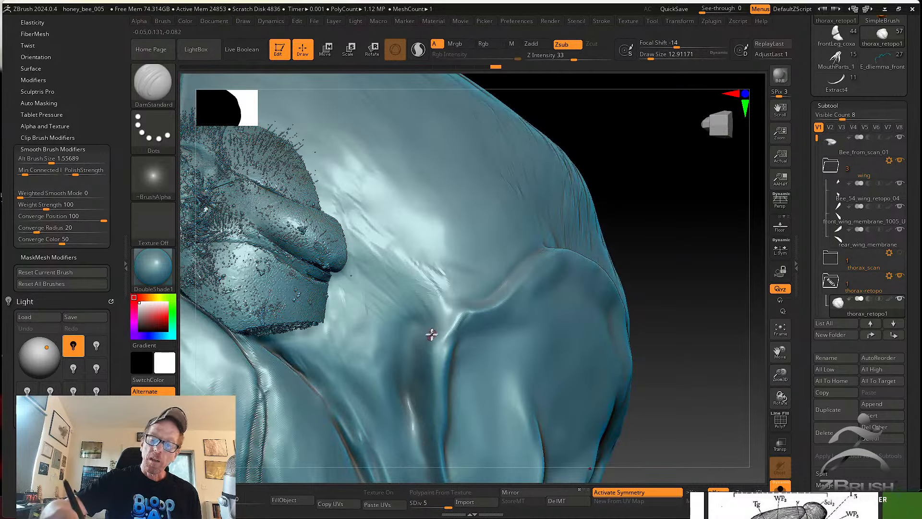
key("s")
left_click_drag(426, 341, 430, 343)
right_click_drag(426, 341, 428, 346)
key("s")
left_click_drag(428, 346, 431, 345)
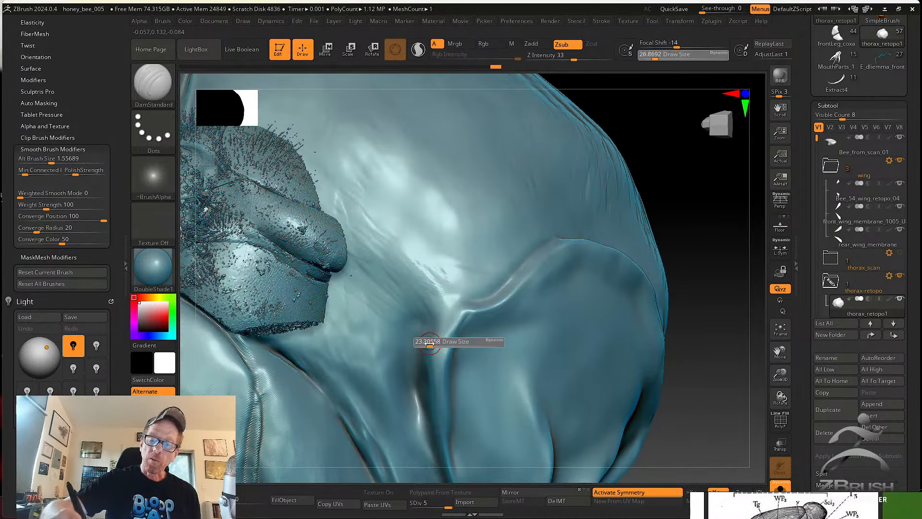
left_click_drag(482, 300, 457, 307)
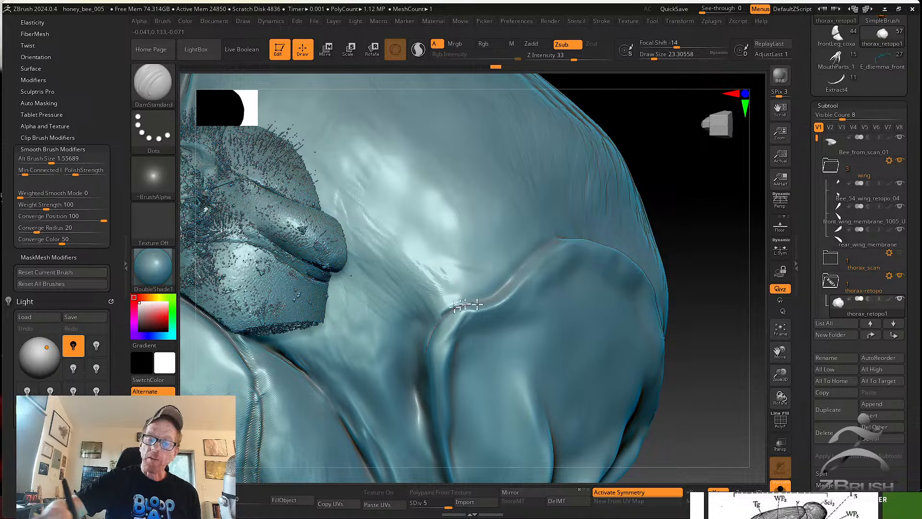
mouse_move(453, 318)
right_mouse_down()
mouse_move(480, 282)
mouse_move(456, 310)
right_mouse_up()
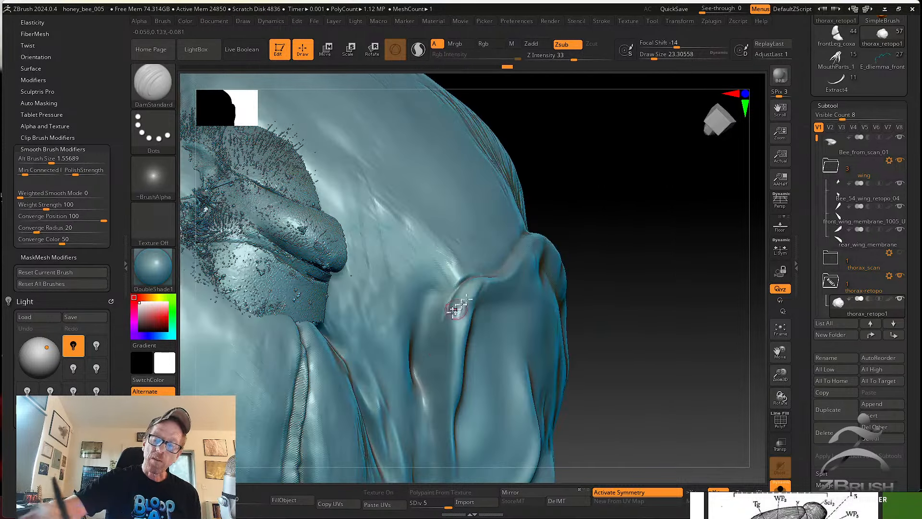
mouse_move(436, 357)
left_mouse_down()
mouse_move(474, 267)
mouse_move(449, 298)
mouse_move(475, 265)
left_mouse_up()
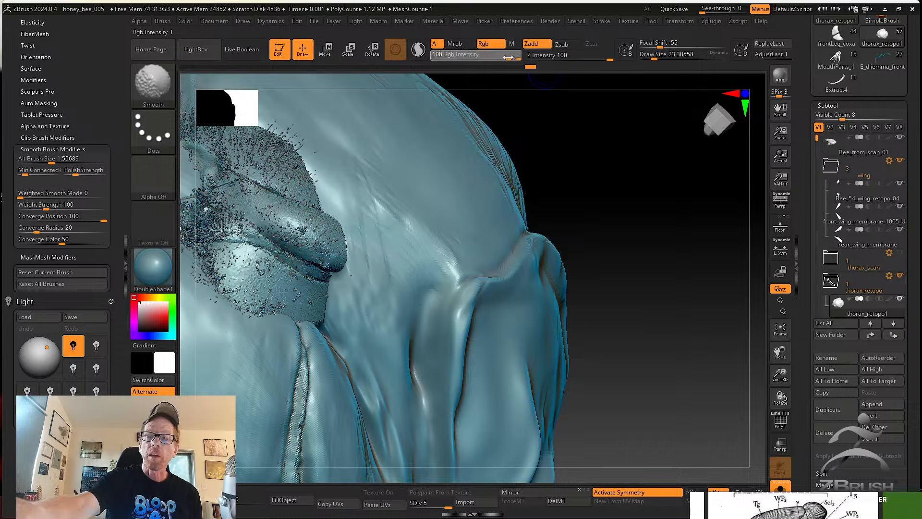
Lower the Smooth brush's Z Intensity to 39 and soften the carved groove beside the small plate.
left_click_drag(502, 58, 524, 55)
left_click_drag(589, 56, 575, 57, "shift")
left_click_drag(435, 369, 459, 280)
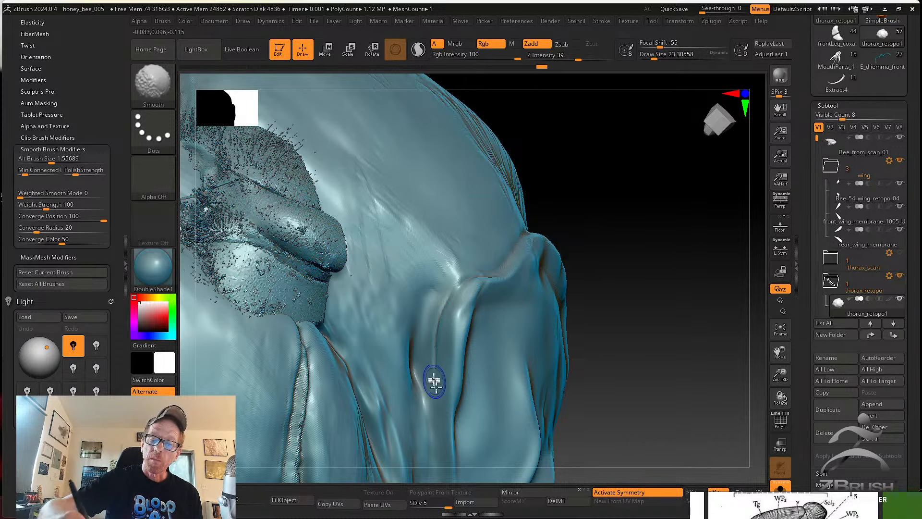
left_click_drag(433, 381, 462, 272)
Set DamStandard's draw size to about 21.62 and deepen the groove along the upper edge of the large thorax plate.
left_click_drag(556, 235, 597, 284)
mouse_move(493, 322)
right_mouse_down()
mouse_move(482, 271)
mouse_move(582, 301)
mouse_move(609, 412)
mouse_move(547, 398)
mouse_move(545, 388)
right_mouse_up()
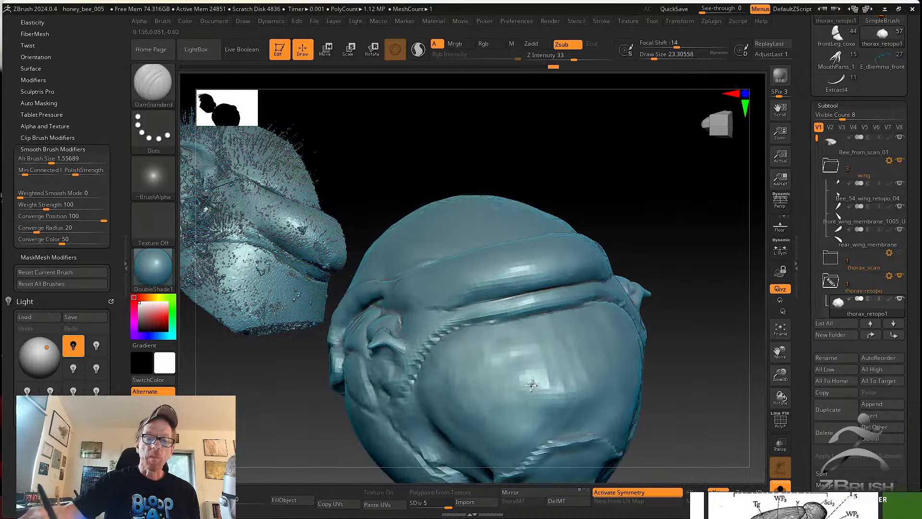
key("s")
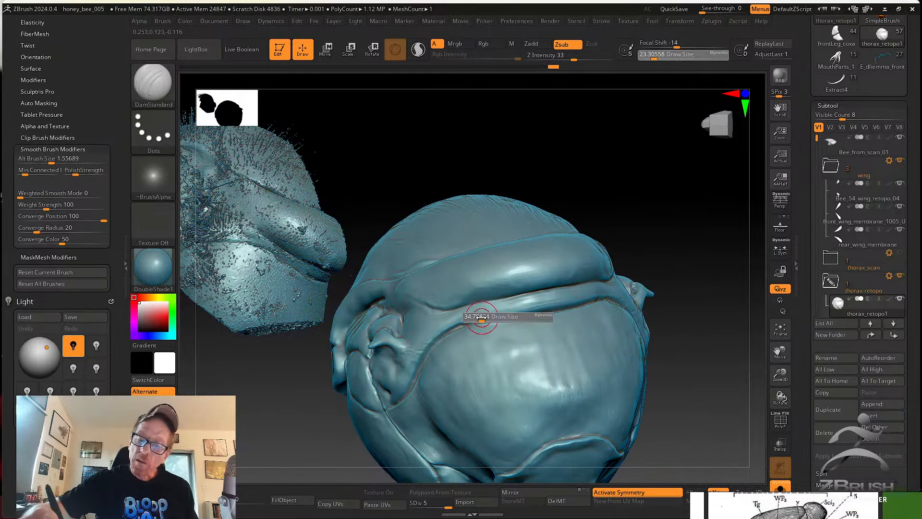
left_click_drag(480, 318, 476, 317)
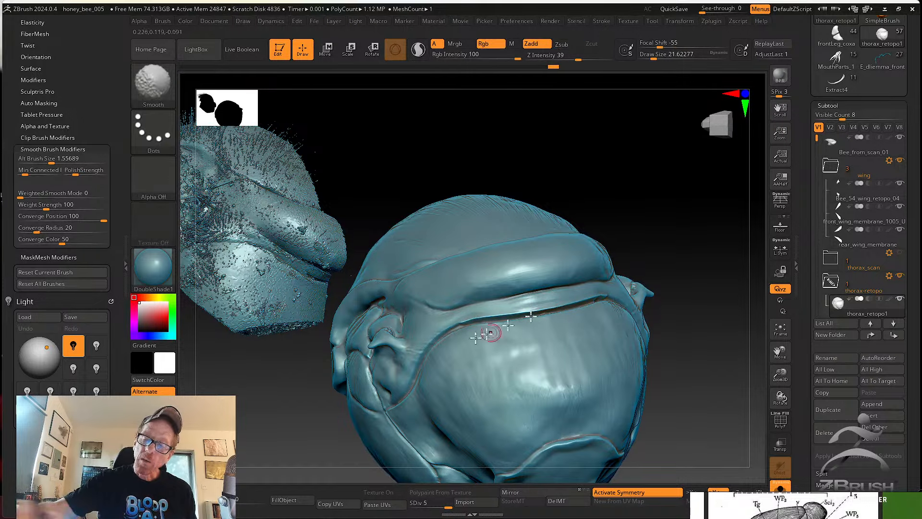
Deepen the groove around the large plate's curved upper corner with DamStandard and smooth it down toward the crease junction.
right_click_drag(488, 330, 430, 394)
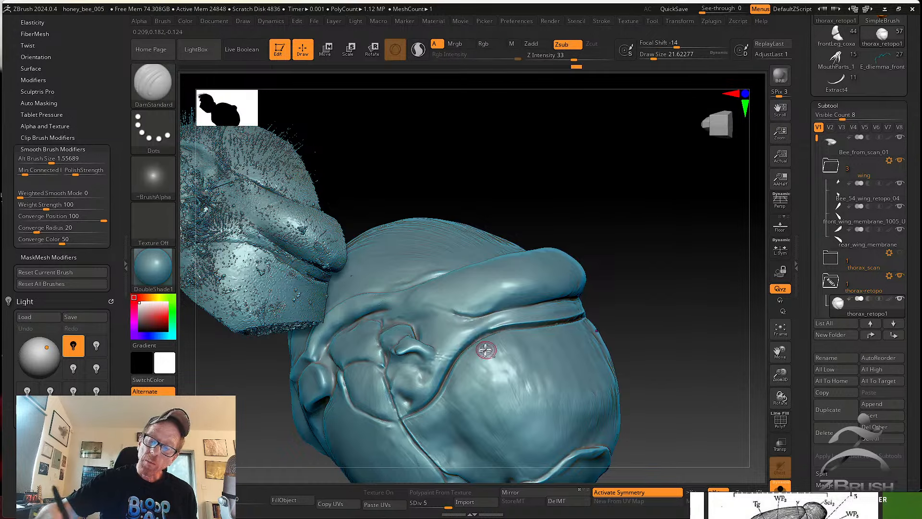
right_click_drag(486, 350, 461, 375, "ctrl")
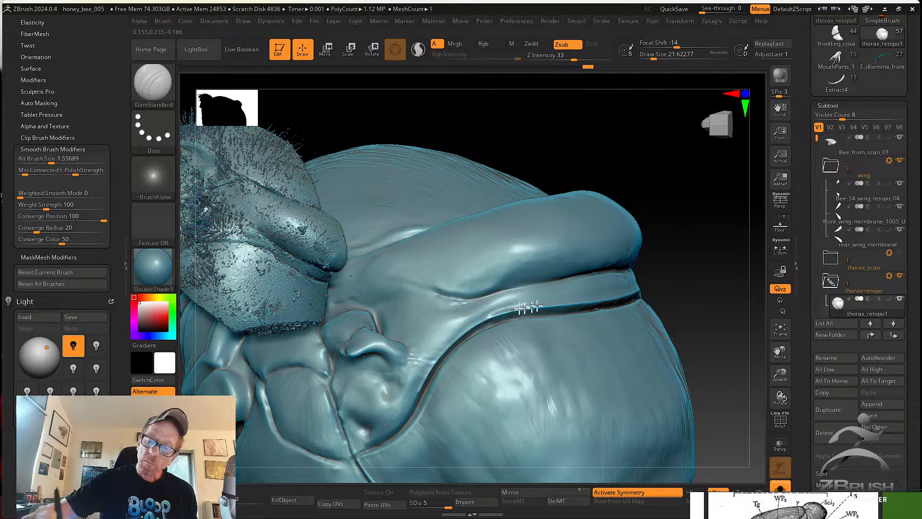
key("shift")
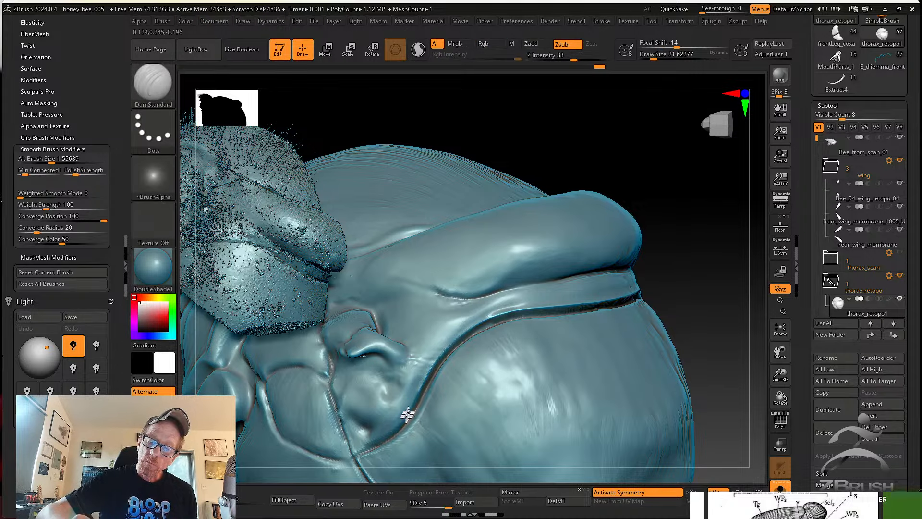
mouse_move(433, 368)
left_mouse_down()
mouse_move(488, 317)
mouse_move(535, 301)
left_mouse_up()
mouse_move(456, 344)
left_mouse_down("shift")
mouse_move(432, 365)
mouse_move(399, 429)
left_mouse_up("shift")
mouse_move(426, 402)
right_mouse_down("alt")
mouse_move(462, 374)
mouse_move(452, 350)
mouse_move(442, 382)
mouse_move(415, 408)
right_mouse_up("alt")
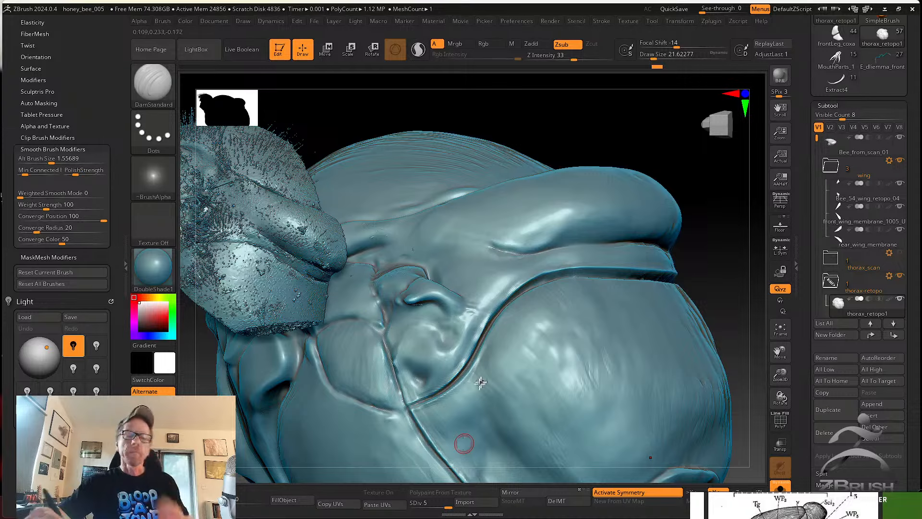
Carve short DamStandard strokes where the crease forks below the junction, at the top of the narrow oval plate.
right_click_drag(416, 410, 426, 354)
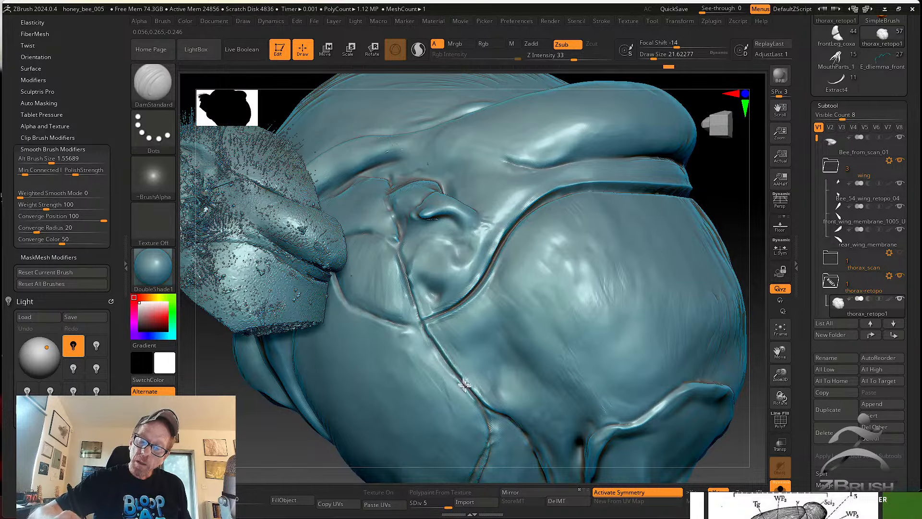
right_click_drag(488, 431, 495, 351)
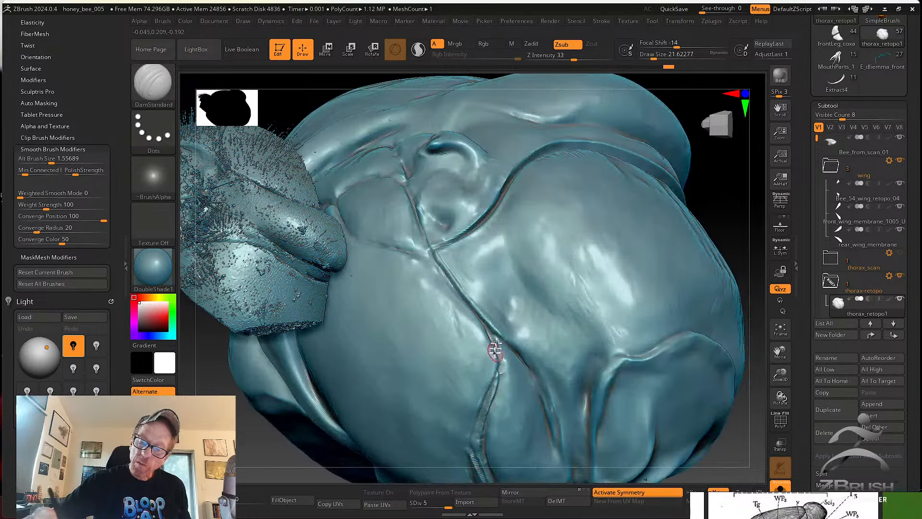
left_click_drag(498, 363, 498, 358)
right_click_drag(498, 359, 491, 270)
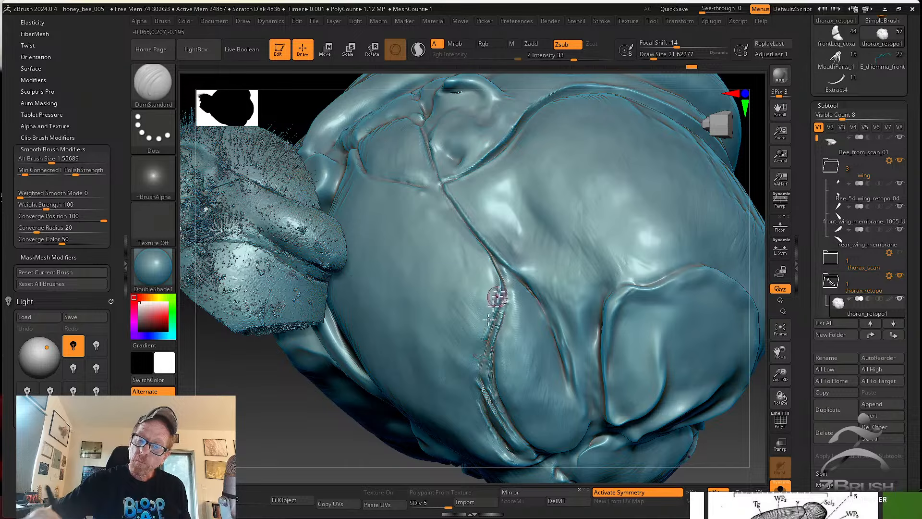
left_click_drag(498, 296, 501, 283)
right_click_drag(554, 304, 567, 406)
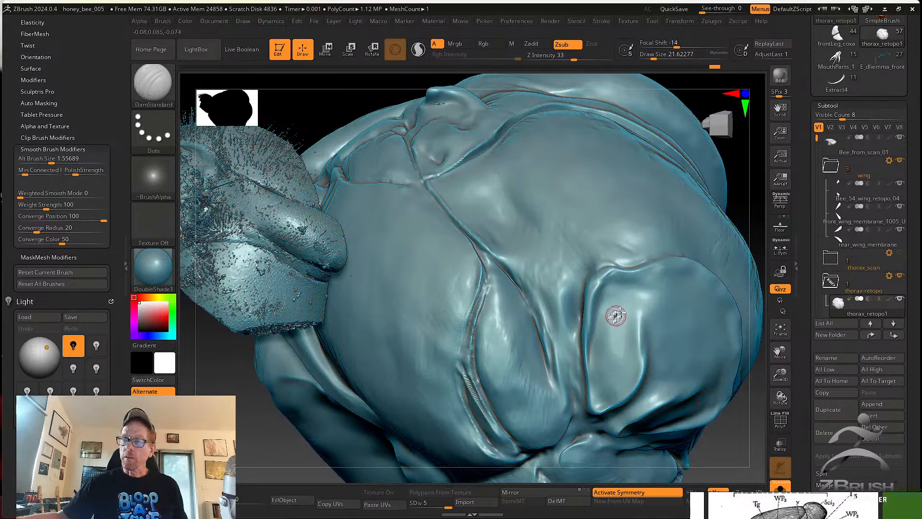
Make Bee_from_scan_01 the active subtool and unhide its entire mesh.
right_click_drag(307, 434, 398, 420)
key("ctrl")
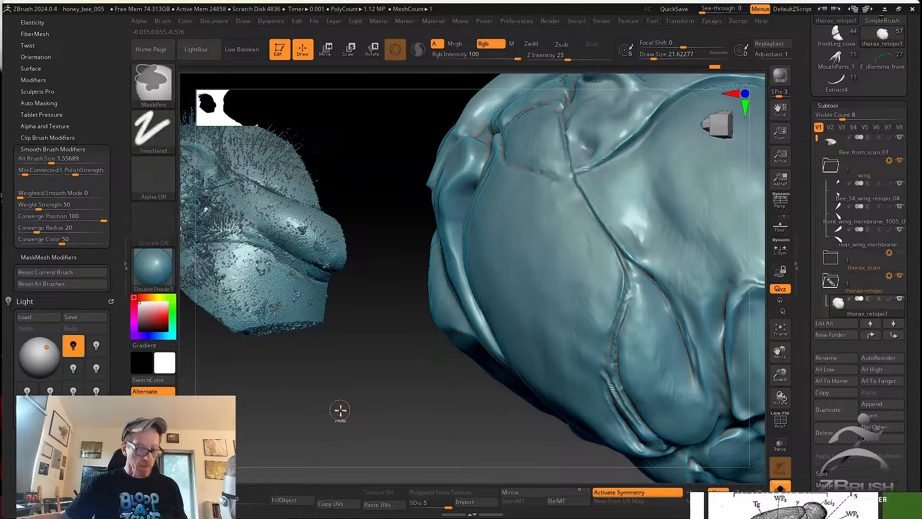
mouse_move(368, 381)
right_mouse_down("alt")
mouse_move(238, 404)
mouse_move(223, 391)
mouse_move(261, 376)
right_mouse_up("alt")
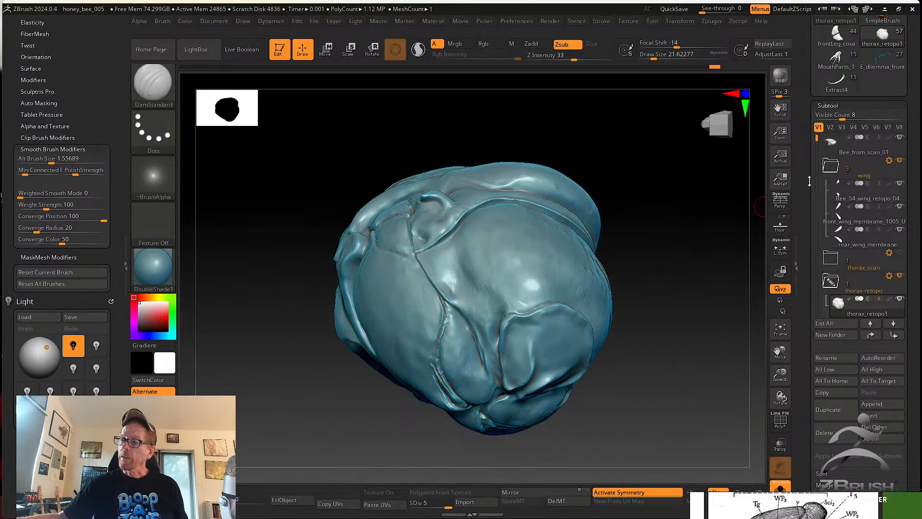
left_click_drag(810, 181, 811, 213)
left_click(855, 194)
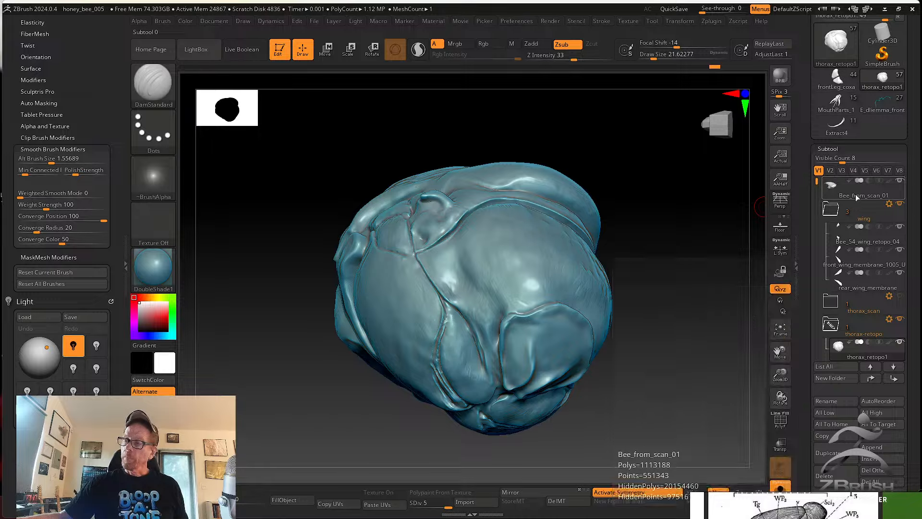
key("ctrl+shift")
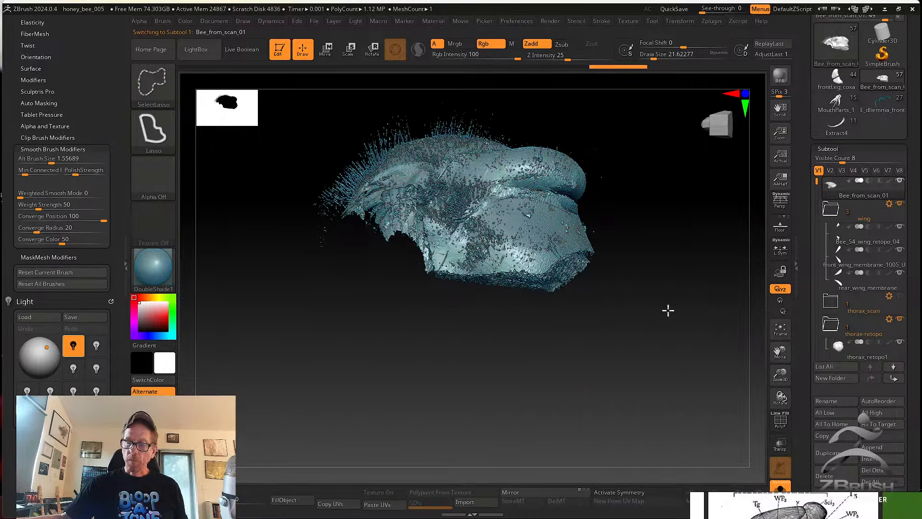
left_click(676, 291, "ctrl+shift")
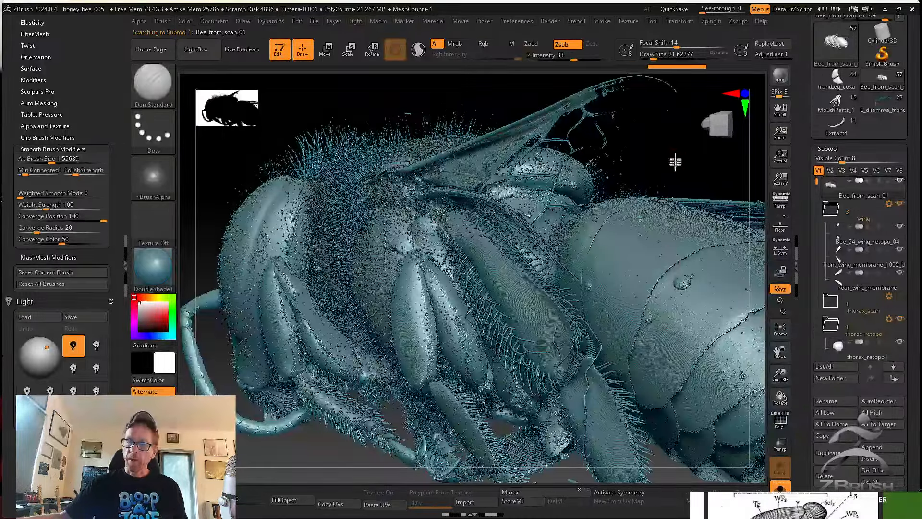
Isolate the scan's section where the thorax meets the abdomen with lasso selections and hide the stray bits beside it.
mouse_move(674, 163)
left_mouse_down()
mouse_move(664, 259)
mouse_move(653, 276)
mouse_move(735, 227)
left_mouse_up()
key("ctrl+shift")
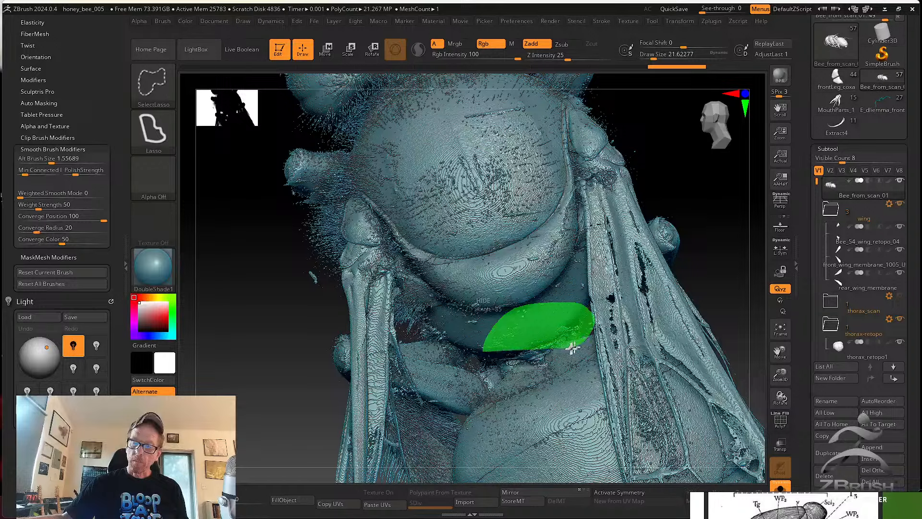
left_click_drag(478, 381, 480, 382, "ctrl+shift")
mouse_move(568, 383)
left_mouse_down()
mouse_move(626, 362)
mouse_move(637, 310)
mouse_move(613, 364)
mouse_move(658, 370)
mouse_move(635, 378)
mouse_move(631, 344)
left_mouse_up()
mouse_move(607, 191)
left_mouse_down("ctrl+shift")
mouse_move(556, 124)
mouse_move(503, 195)
left_mouse_up("ctrl+shift")
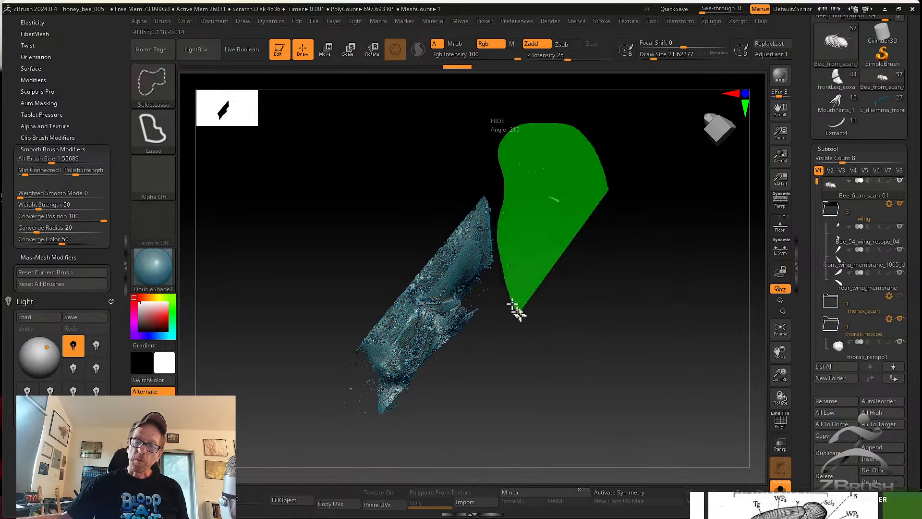
left_click_drag(515, 310, 517, 311, "ctrl+alt+shift")
mouse_move(572, 341)
left_mouse_down()
mouse_move(556, 325)
mouse_move(567, 366)
left_mouse_up()
mouse_move(490, 366)
left_mouse_down()
mouse_move(535, 412)
mouse_move(495, 380)
mouse_move(456, 312)
mouse_move(407, 315)
mouse_move(321, 267)
left_mouse_up()
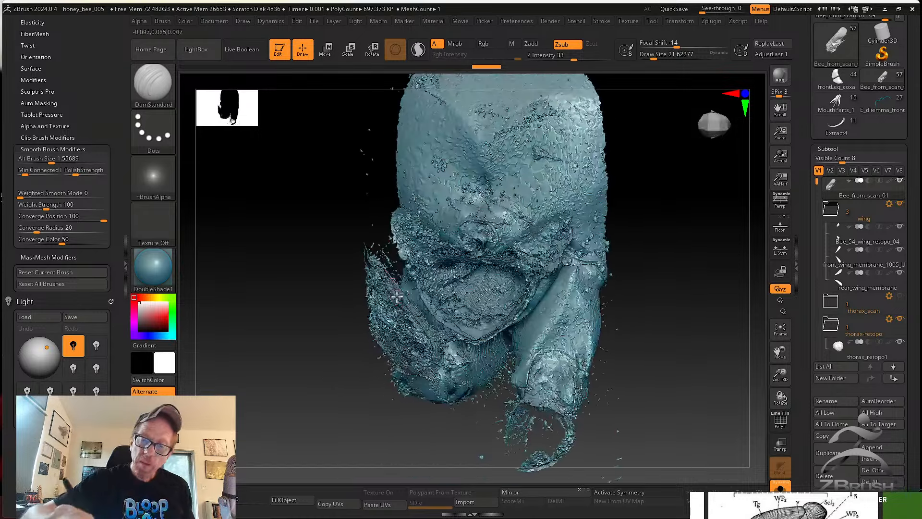
Hide the leg pieces hanging off both sides of the isolated scan section.
key("ctrl+shift")
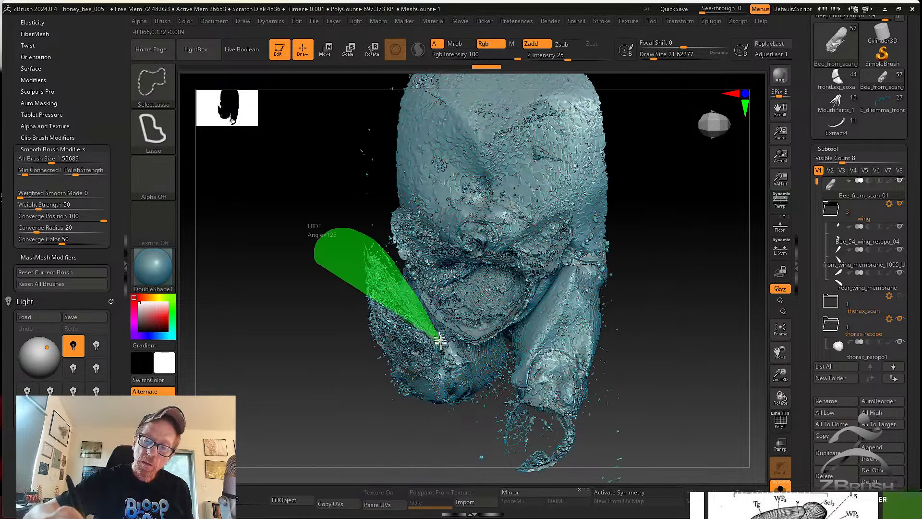
left_click_drag(441, 341, 368, 398, "ctrl+shift")
left_click_drag(632, 383, 634, 244, "alt")
key("ctrl+shift")
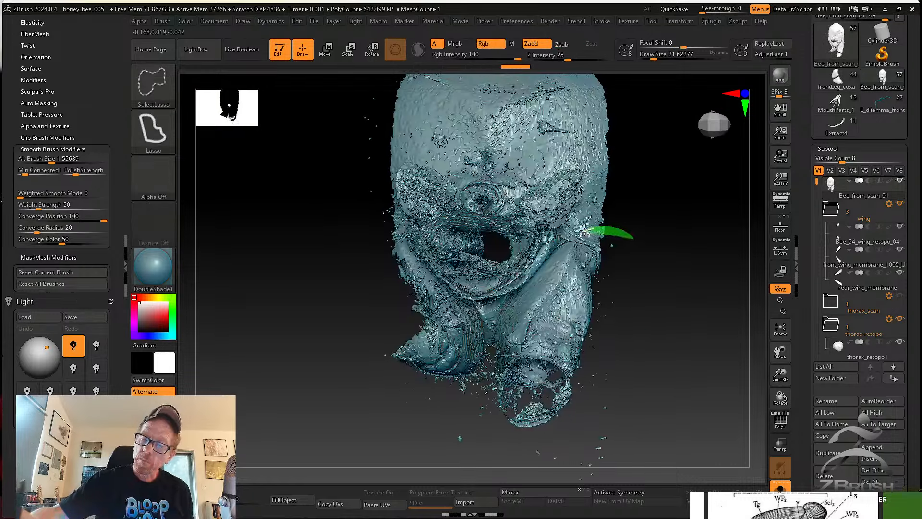
mouse_move(538, 271)
left_mouse_down("ctrl+shift")
mouse_move(488, 330)
mouse_move(546, 449)
mouse_move(646, 402)
left_mouse_up("ctrl+shift")
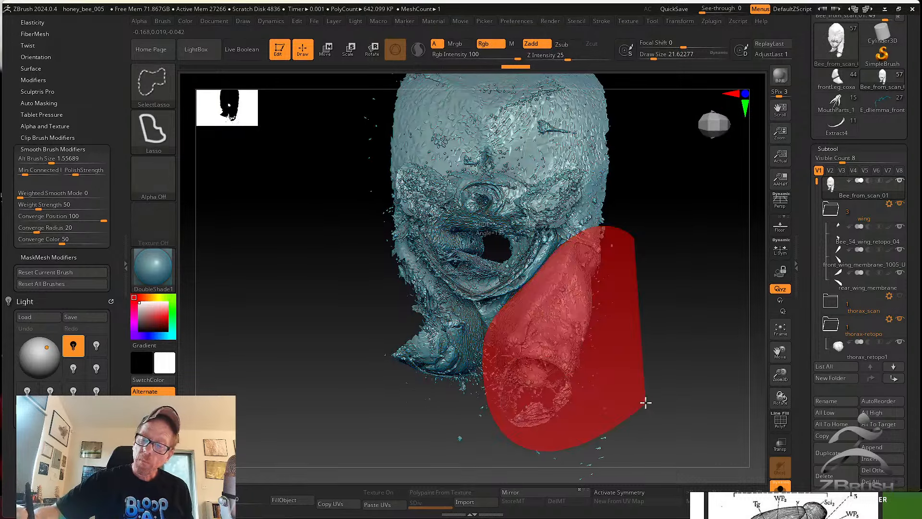
mouse_move(631, 370)
left_mouse_down("ctrl+alt+shift")
mouse_move(566, 313)
mouse_move(420, 263)
left_mouse_up("ctrl+alt+shift")
Hide the blocky leg remnant at the lower end of the isolated scan section.
key("ctrl+shift")
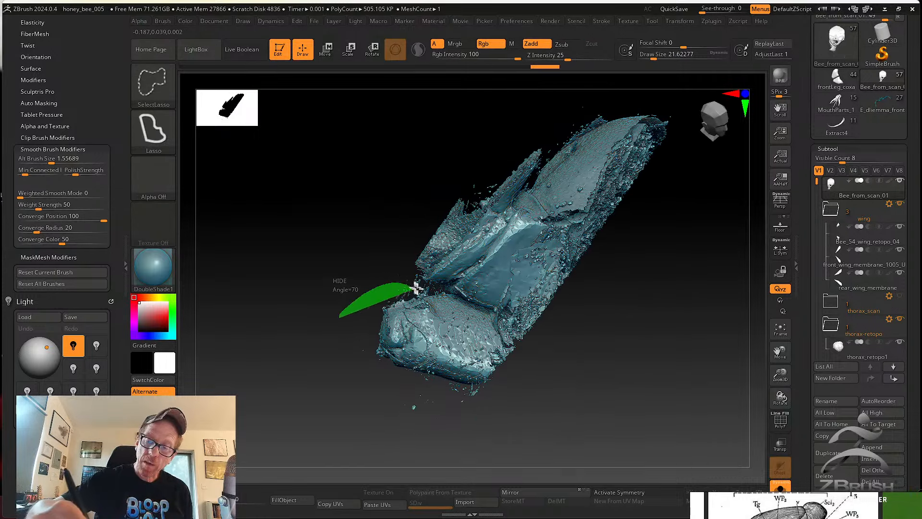
mouse_move(446, 298)
left_mouse_down("ctrl+shift")
mouse_move(511, 376)
mouse_move(371, 440)
mouse_move(483, 398)
left_mouse_up("ctrl+shift")
mouse_move(581, 373)
left_mouse_down()
mouse_move(603, 312)
mouse_move(598, 352)
mouse_move(598, 288)
left_mouse_up()
key("ctrl+shift")
mouse_move(558, 243)
left_mouse_down("ctrl+alt+shift")
mouse_move(613, 249)
mouse_move(521, 291)
left_mouse_up("ctrl+alt+shift")
Hide the loose floating fragments and excess slivers around the remaining scan section.
key("ctrl+shift")
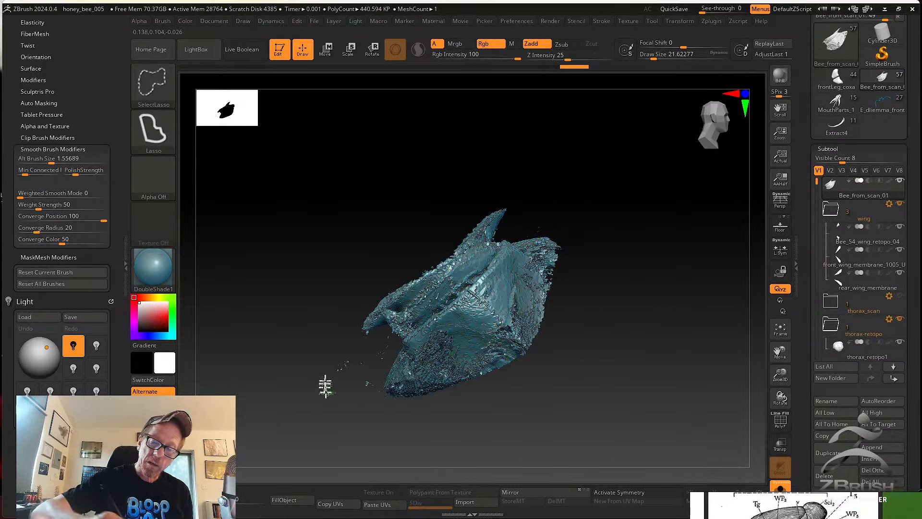
left_click_drag(391, 347, 359, 407, "ctrl+alt+shift")
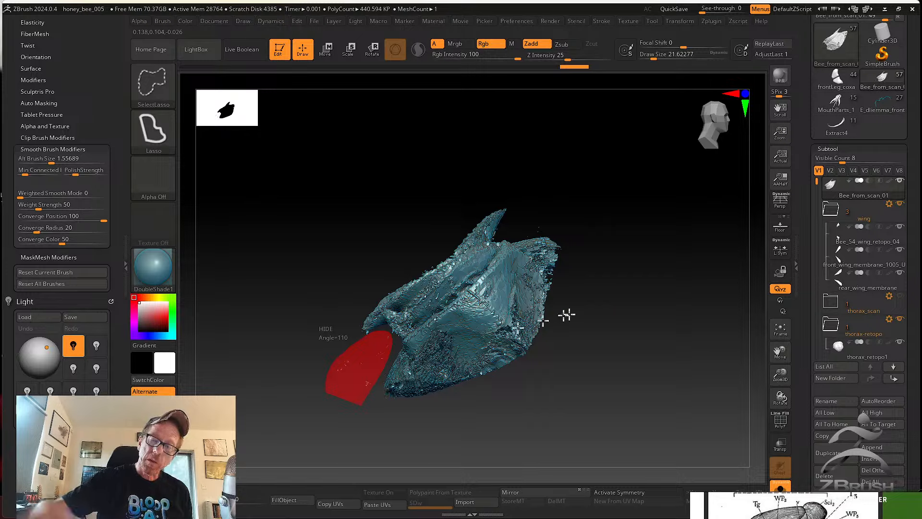
mouse_move(566, 314)
left_mouse_down("ctrl+alt+shift")
mouse_move(599, 308)
mouse_move(601, 383)
mouse_move(601, 299)
mouse_move(624, 255)
mouse_move(604, 247)
mouse_move(548, 264)
left_mouse_up("ctrl+alt+shift")
key("ctrl+alt+shift")
left_click_drag(404, 355, 290, 377, "ctrl+alt+shift")
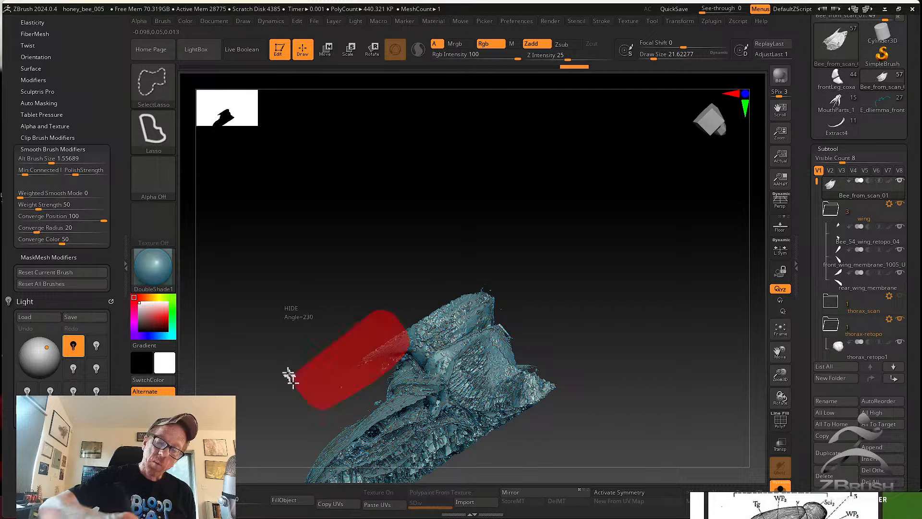
Hide the pointed spike protruding from the scan section and check the remaining piece from several sides.
mouse_move(616, 296)
left_mouse_down()
mouse_move(589, 408)
mouse_move(607, 352)
mouse_move(576, 326)
left_mouse_up()
key("ctrl+shift")
left_click_drag(456, 230, 521, 214, "ctrl+shift")
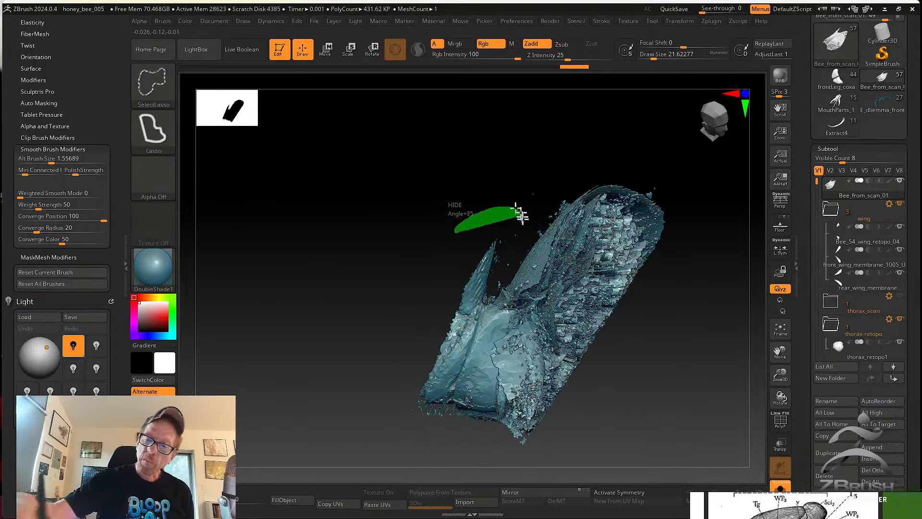
left_click_drag(429, 300, 428, 295, "ctrl+alt+shift")
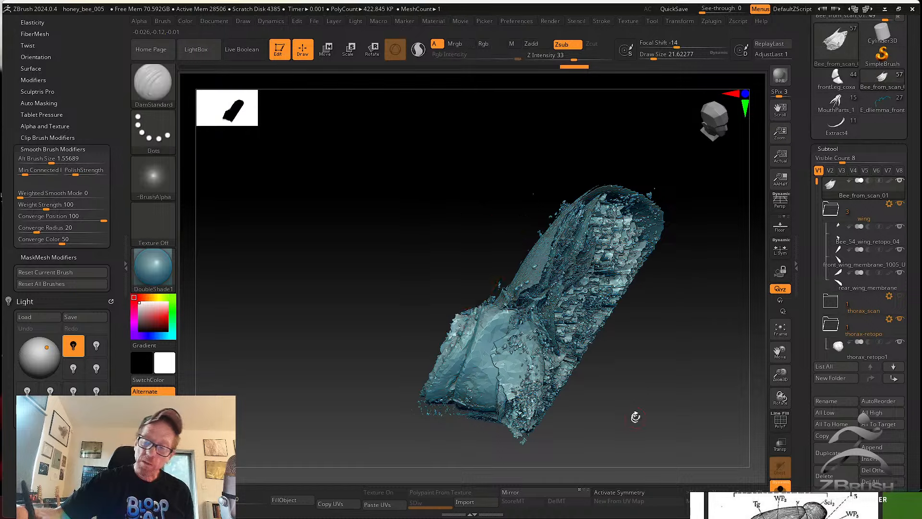
mouse_move(635, 415)
left_mouse_down()
mouse_move(648, 366)
mouse_move(641, 400)
mouse_move(626, 352)
mouse_move(644, 323)
mouse_move(630, 358)
mouse_move(648, 376)
mouse_move(626, 332)
mouse_move(628, 379)
left_mouse_up()
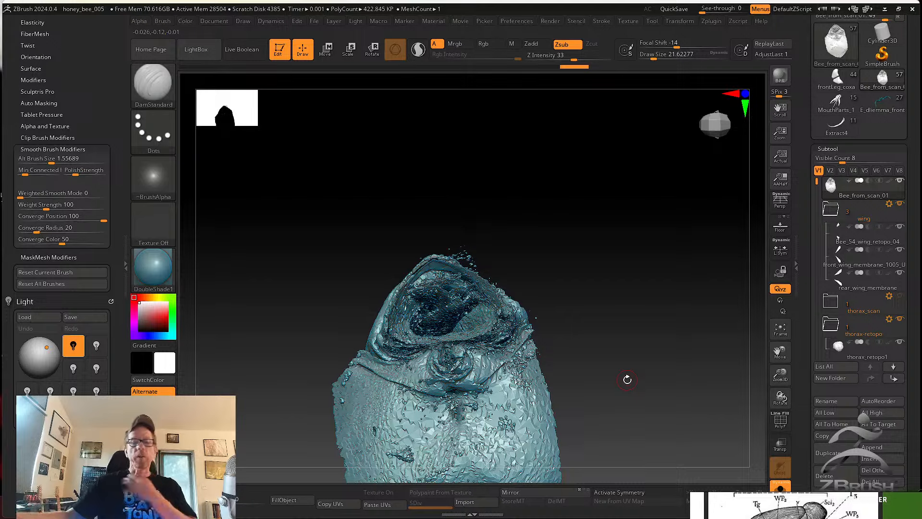
left_click_drag(659, 279, 657, 366)
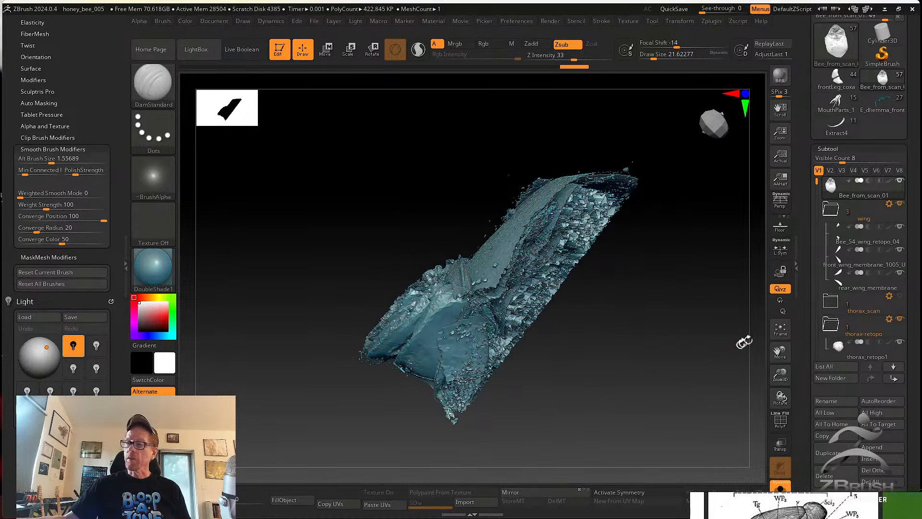
Make thorax_retopo1 active, leave solo view, and show only it together with the trimmed Bee_from_scan_01 section.
left_click(827, 350)
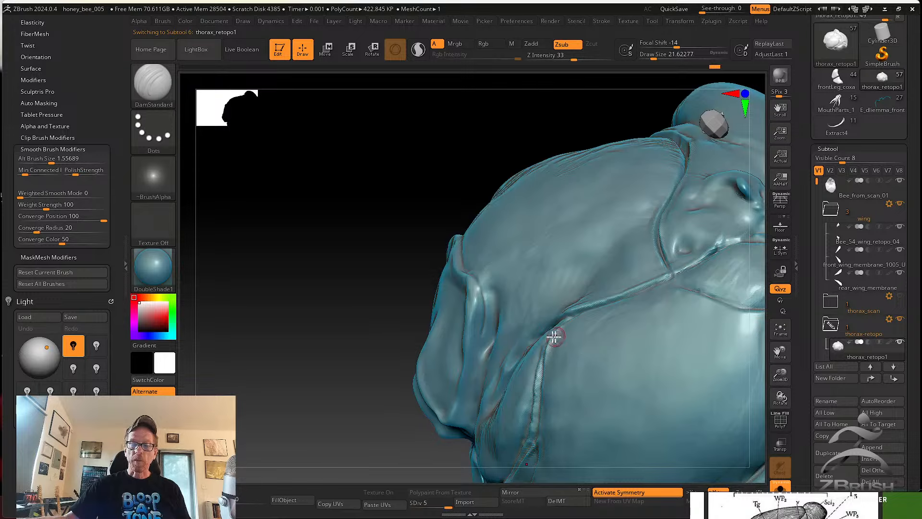
left_click_drag(346, 344, 834, 424)
left_click(780, 484)
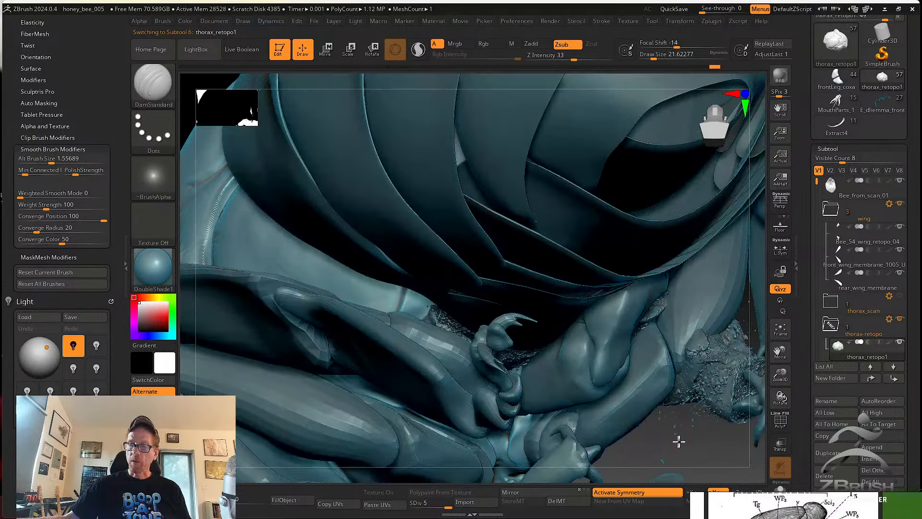
left_click(900, 342)
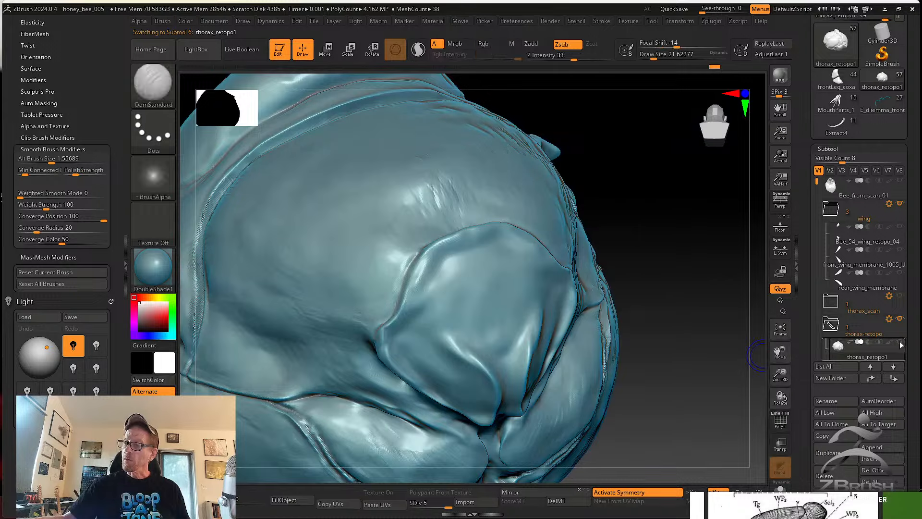
left_click(900, 180)
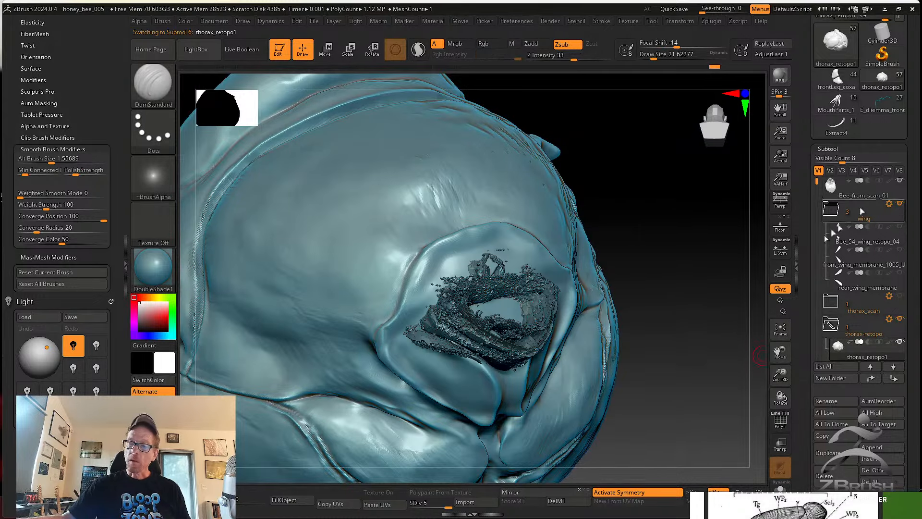
Turn on ghosted transparency and reselect thorax_retopo1 so the scan section shows as a reference over its rear plates.
mouse_move(696, 340)
left_mouse_down()
mouse_move(706, 315)
mouse_move(659, 315)
mouse_move(633, 232)
left_mouse_up()
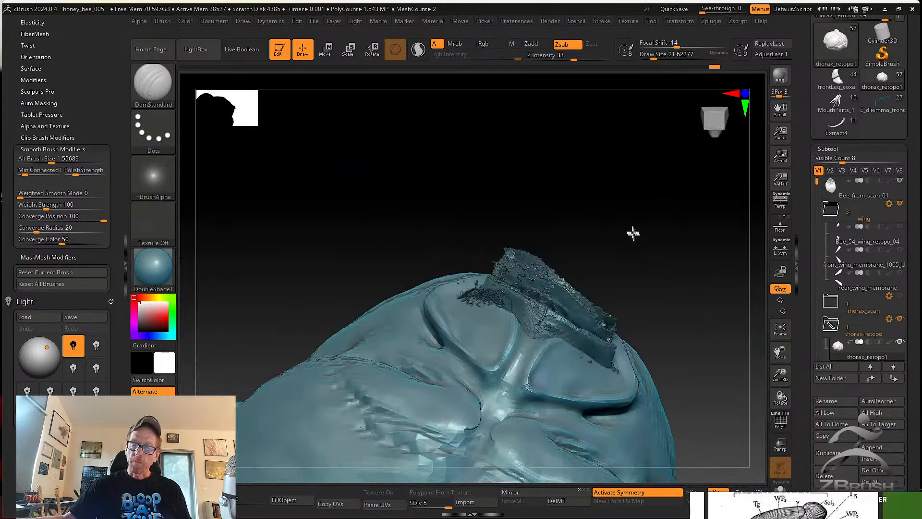
left_click_drag(668, 262, 672, 311)
left_click(582, 286, "alt")
left_click_drag(590, 264, 604, 346)
left_click(599, 336, "alt")
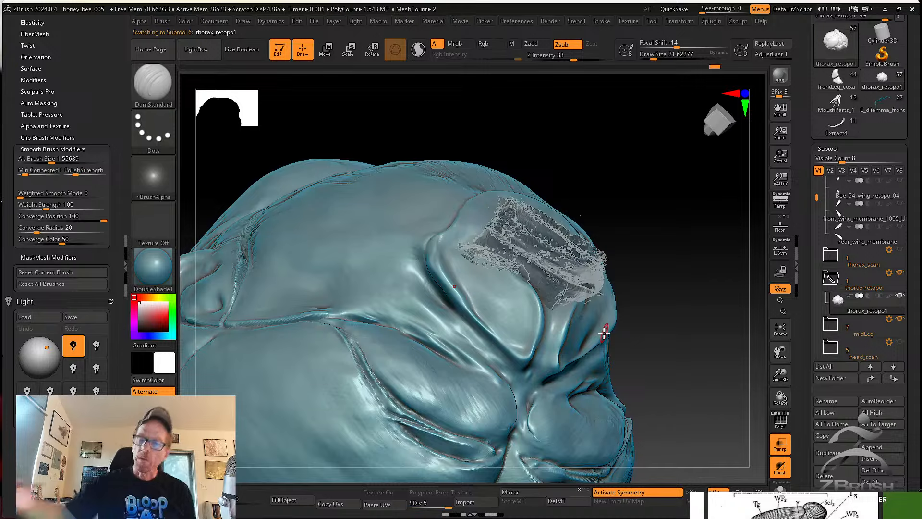
Lower thorax_retopo1 to subdivision level 2.
left_click(165, 93)
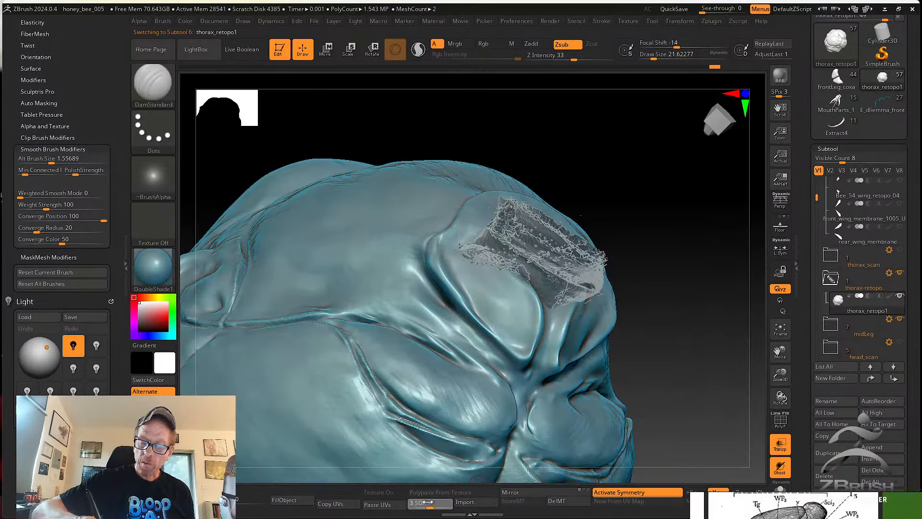
left_click_drag(426, 503, 418, 503)
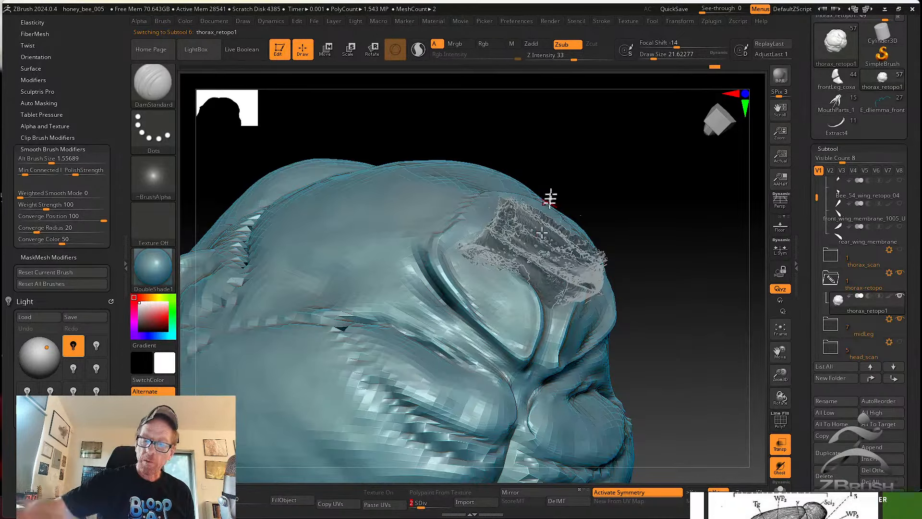
Switch to the Move brush and set its draw size to about 124 for reshaping thorax_retopo1's rear.
left_click(163, 55)
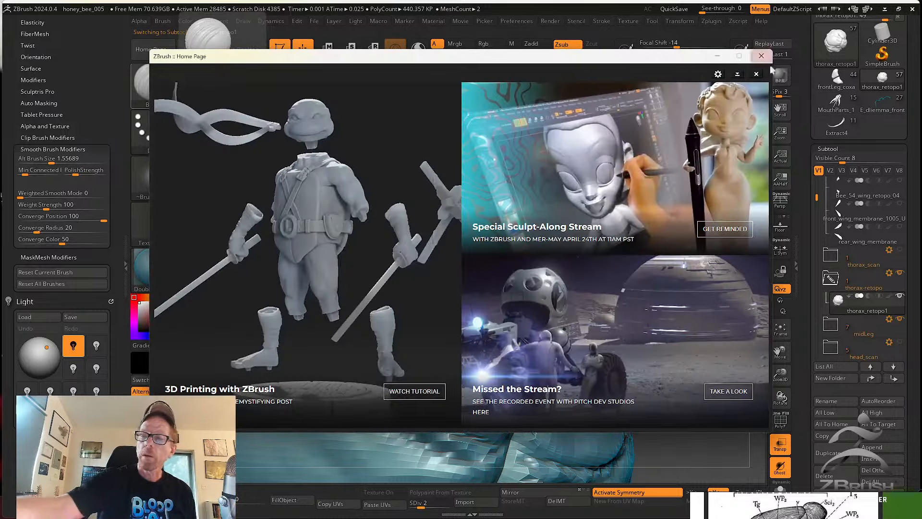
left_click(761, 56)
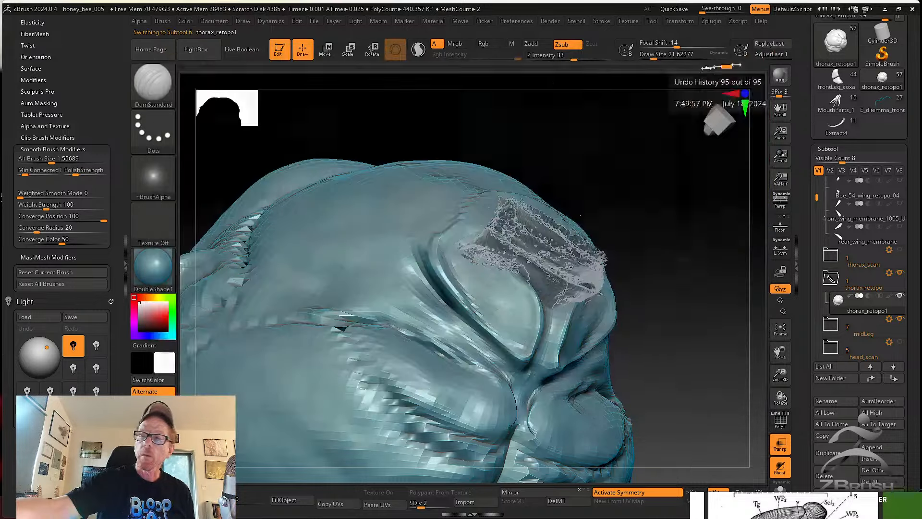
left_click(150, 83)
key("m")
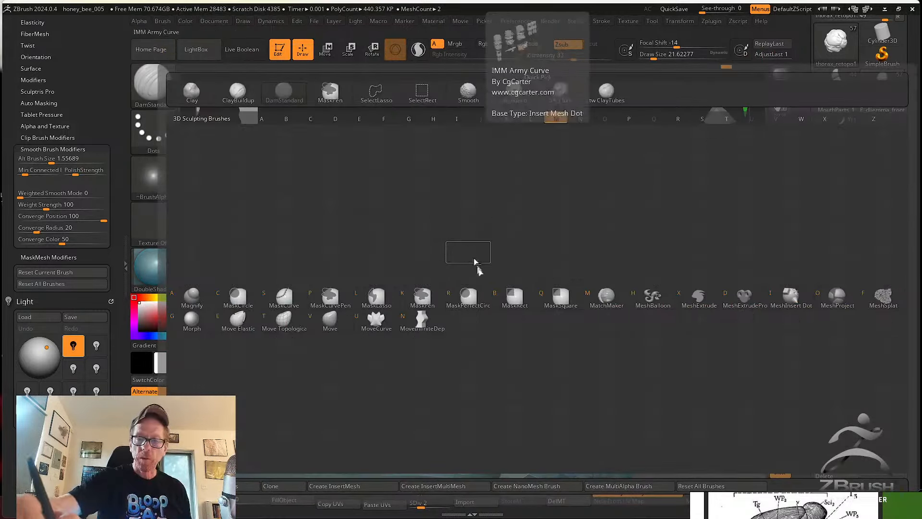
key("v")
key("s")
left_click_drag(581, 154, 591, 152)
left_click_drag(567, 56, 564, 57)
mouse_move(591, 110)
left_mouse_down()
mouse_move(610, 238)
mouse_move(601, 235)
mouse_move(606, 217)
left_mouse_up()
key("s")
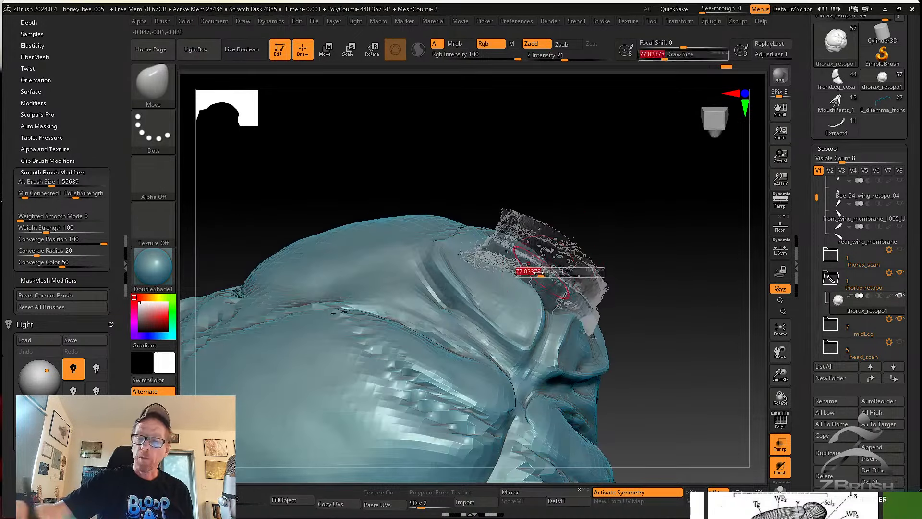
left_click_drag(532, 273, 545, 273)
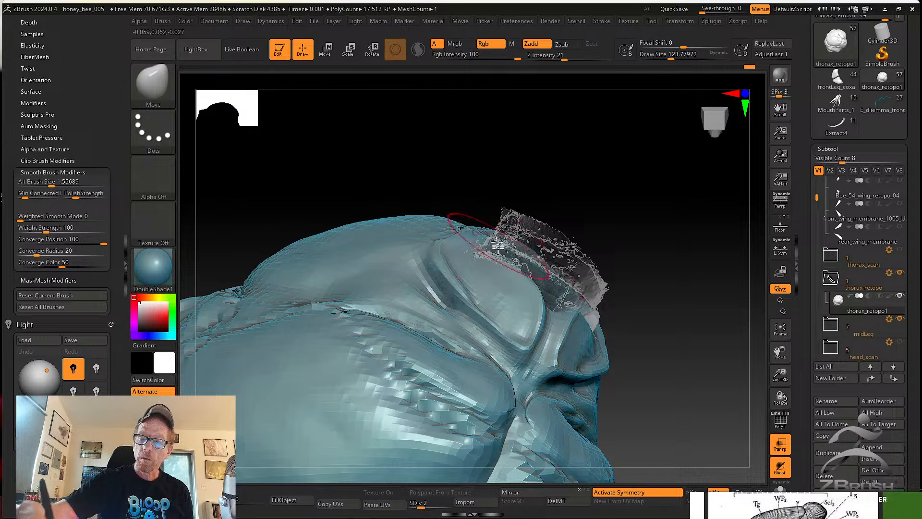
Smooth away the grooves and raised rims of the rear plate beside the scan section at a draw size of about 83.
key("s")
left_click_drag(473, 305, 463, 306)
right_click_drag(482, 303, 463, 280)
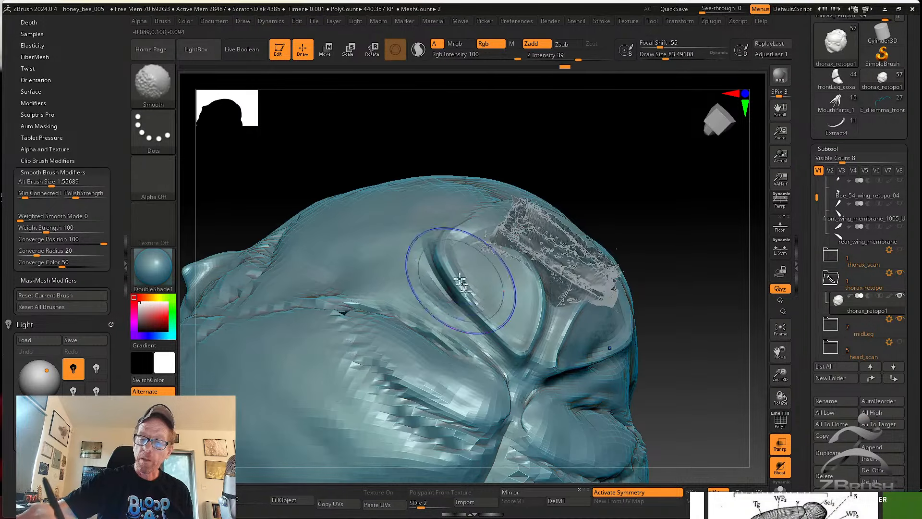
mouse_move(453, 272)
left_mouse_down("shift")
mouse_move(467, 294)
mouse_move(518, 326)
left_mouse_up("shift")
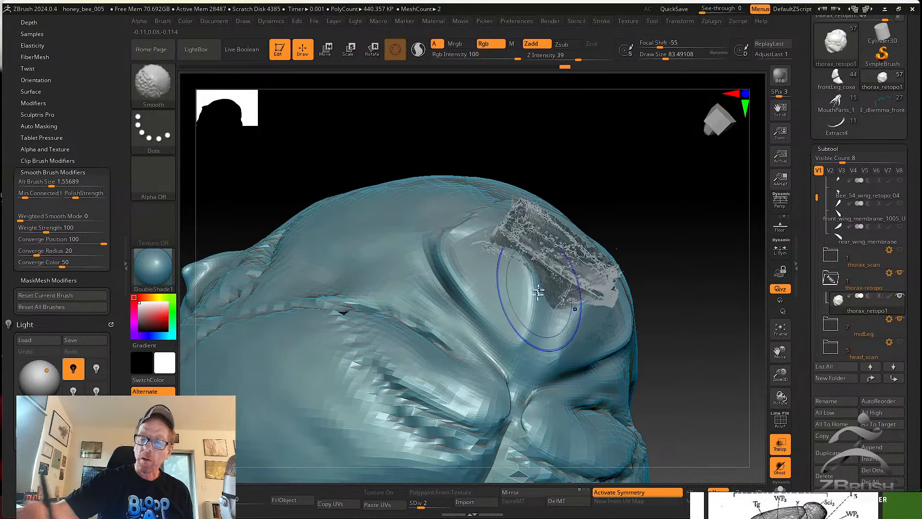
left_click_drag(539, 291, 530, 305, "shift")
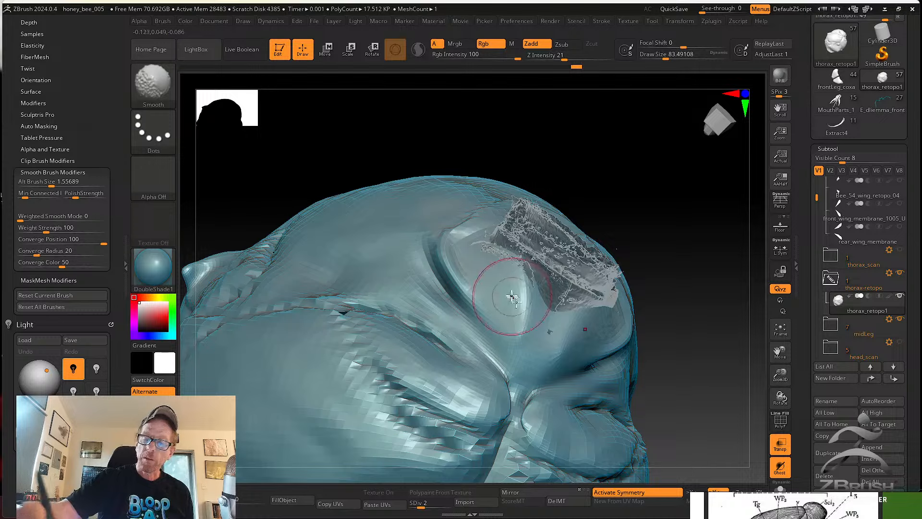
Pull the thorax's smoothed rear surface outward with the Move brush until it meets the ghosted scan section.
right_click_drag(512, 298, 467, 273)
right_click_drag(530, 304, 541, 284)
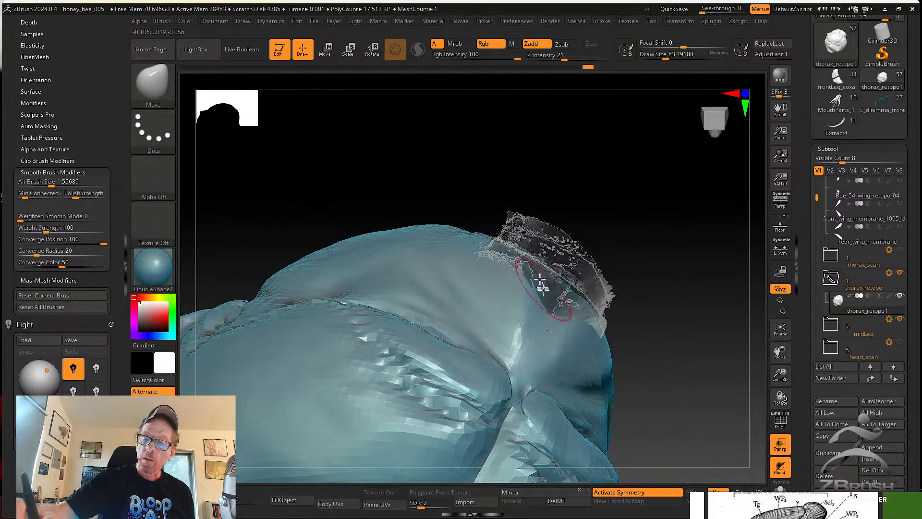
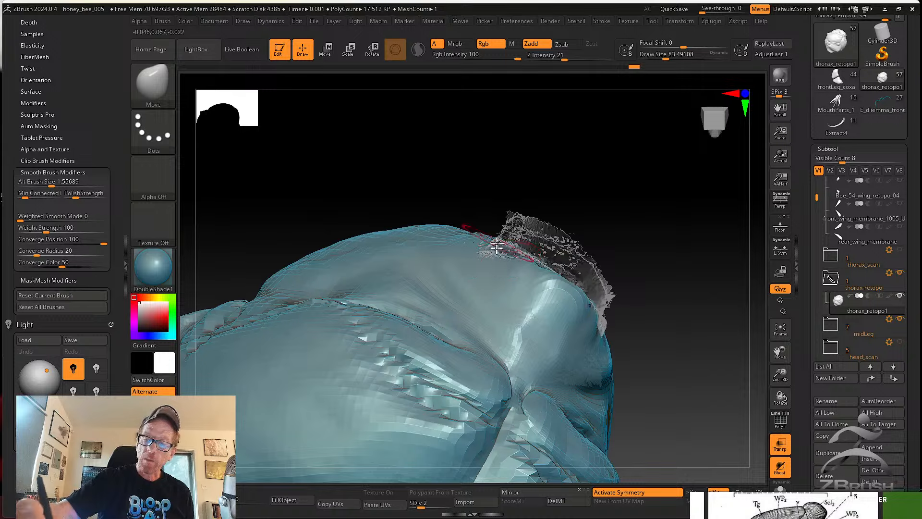
mouse_move(518, 245)
right_mouse_down()
mouse_move(568, 323)
mouse_move(535, 303)
mouse_move(537, 280)
mouse_move(550, 286)
right_mouse_up()
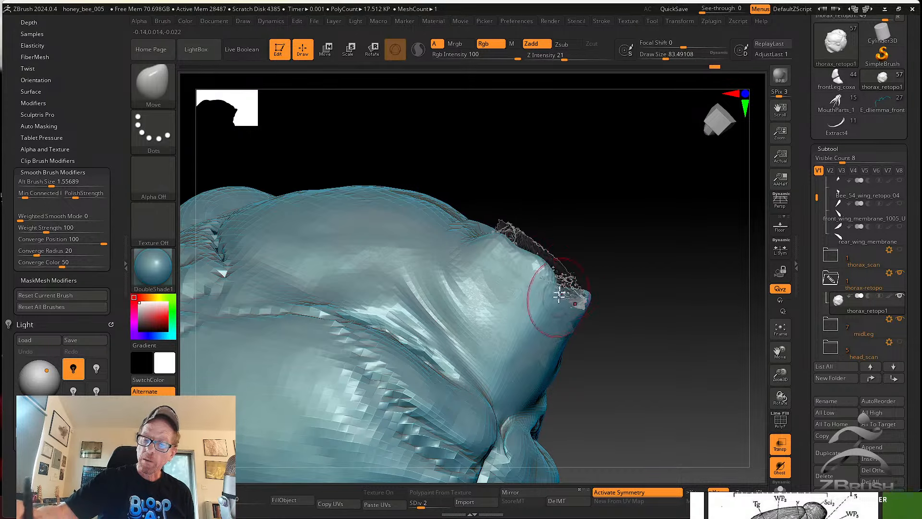
mouse_move(577, 300)
right_mouse_down()
mouse_move(613, 267)
mouse_move(609, 345)
mouse_move(624, 373)
mouse_move(533, 261)
right_mouse_up()
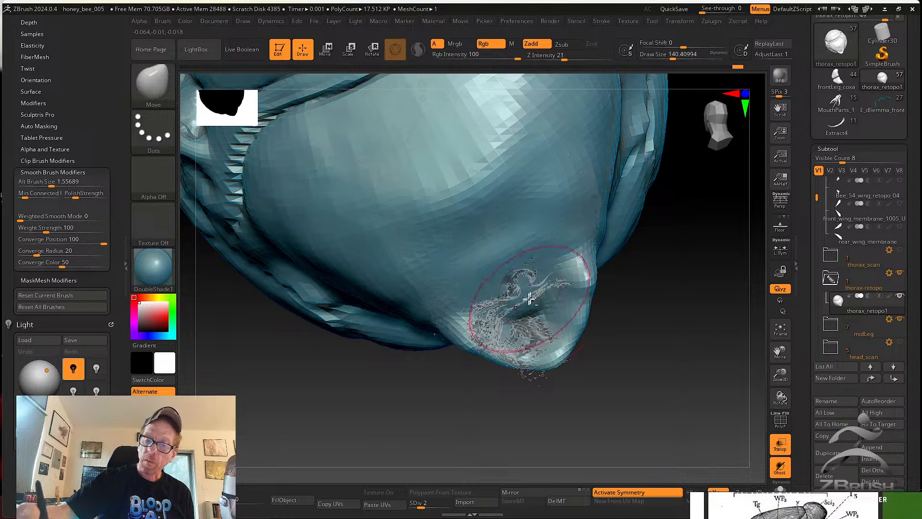
Smooth the pulled-out rear bump from several sides so it blends into the surrounding thorax along the scan section.
left_click_drag(528, 331, 532, 331, "shift")
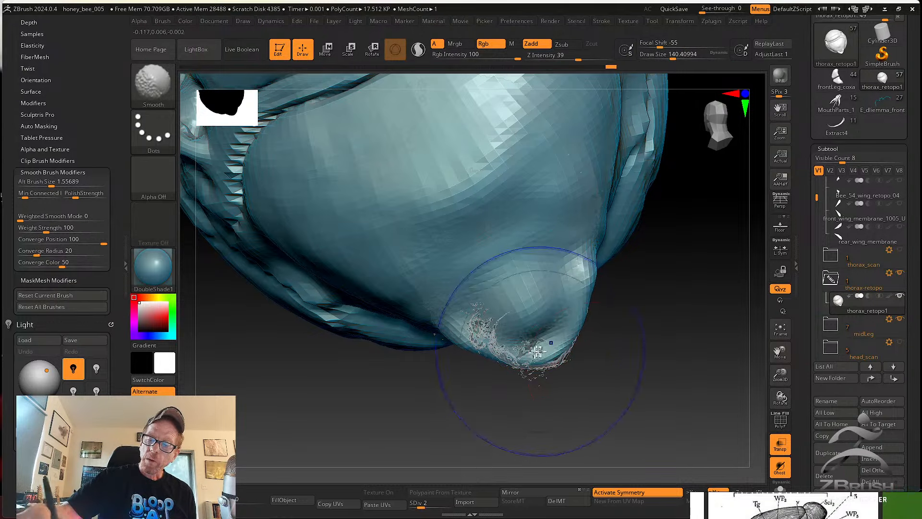
mouse_move(537, 351)
right_mouse_down()
mouse_move(615, 334)
mouse_move(571, 322)
right_mouse_up()
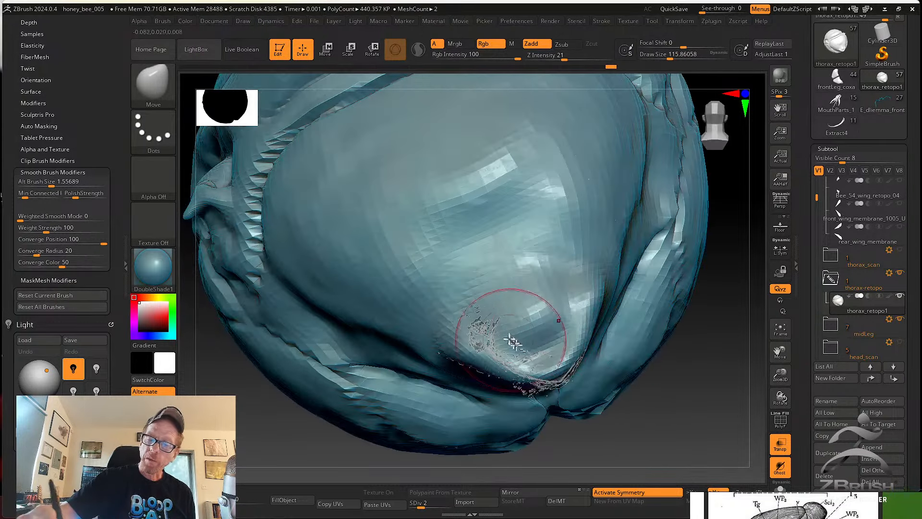
left_click_drag(541, 348, 586, 298, "shift")
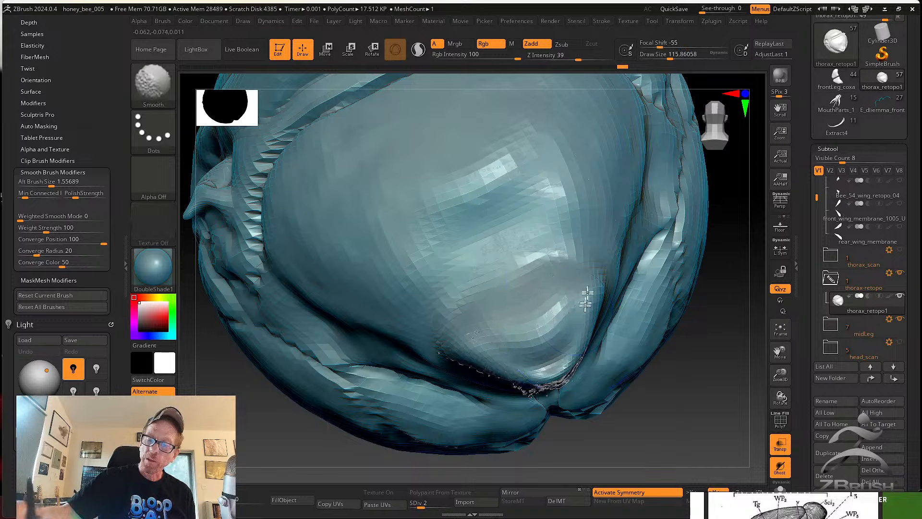
right_click_drag(543, 377, 544, 321)
left_click_drag(543, 322, 603, 354, "shift")
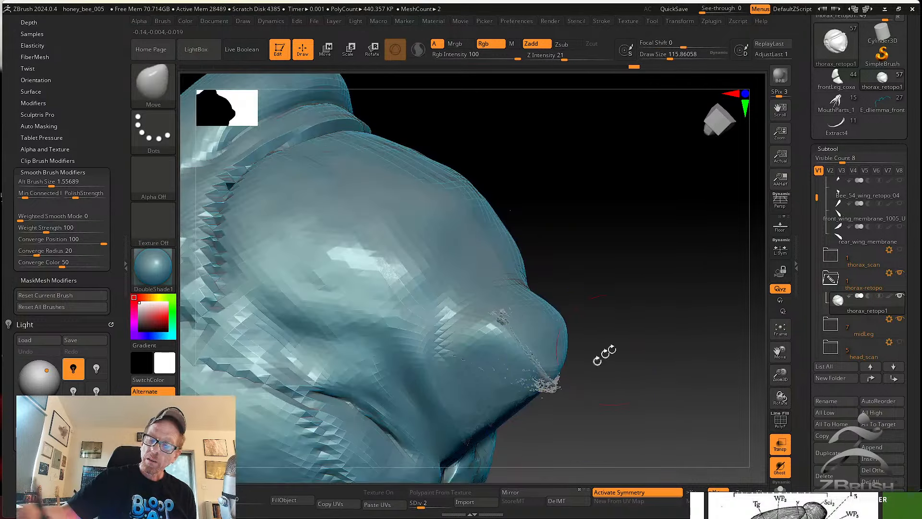
mouse_move(603, 354)
right_mouse_down()
mouse_move(616, 273)
mouse_move(597, 264)
mouse_move(610, 252)
right_mouse_up()
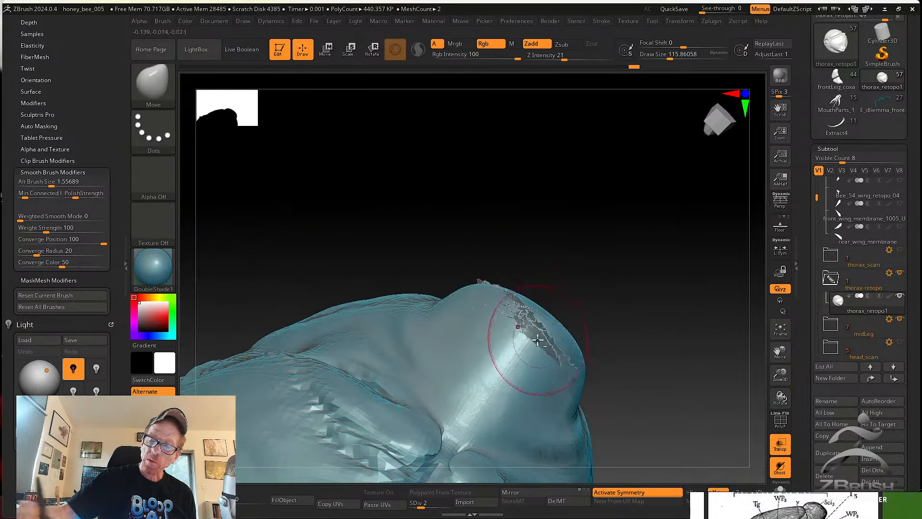
left_click_drag(547, 320, 527, 313, "shift")
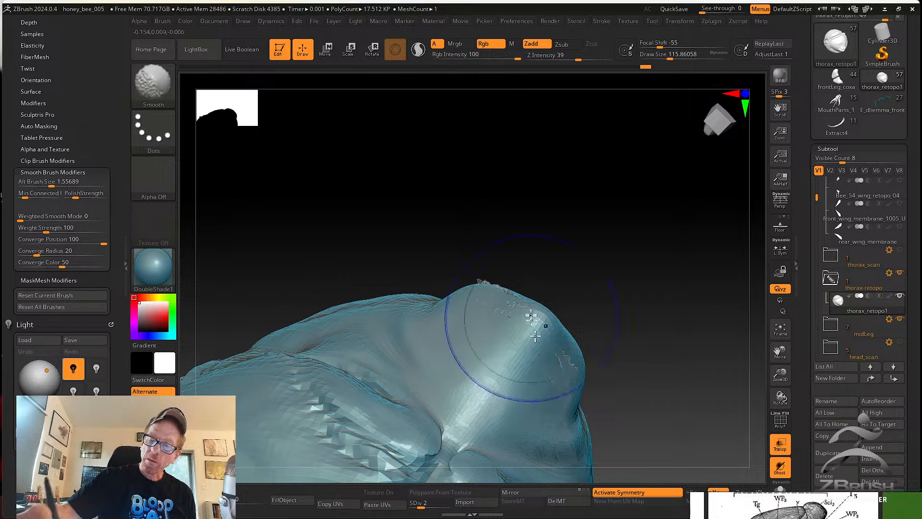
Adjust the rear bump's profile to the scan with the Move brush, enlarging the draw size to about 163.
right_click_drag(611, 277, 576, 342)
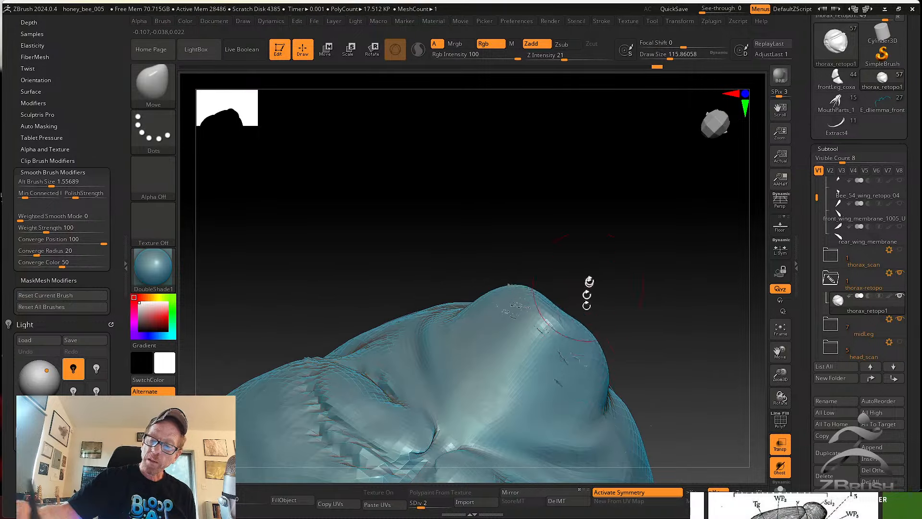
right_click_drag(587, 293, 570, 290)
right_click_drag(516, 266, 493, 346)
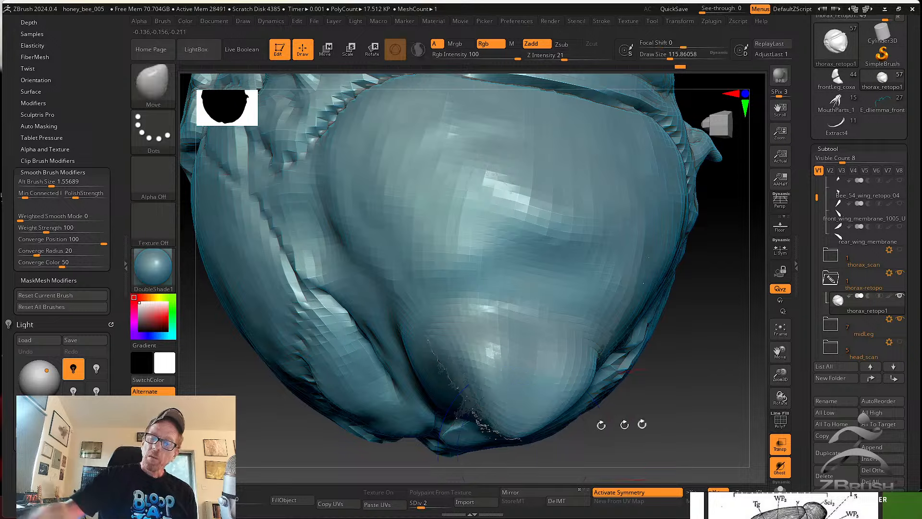
mouse_move(643, 424)
left_mouse_down()
mouse_move(663, 330)
mouse_move(642, 319)
mouse_move(576, 340)
left_mouse_up()
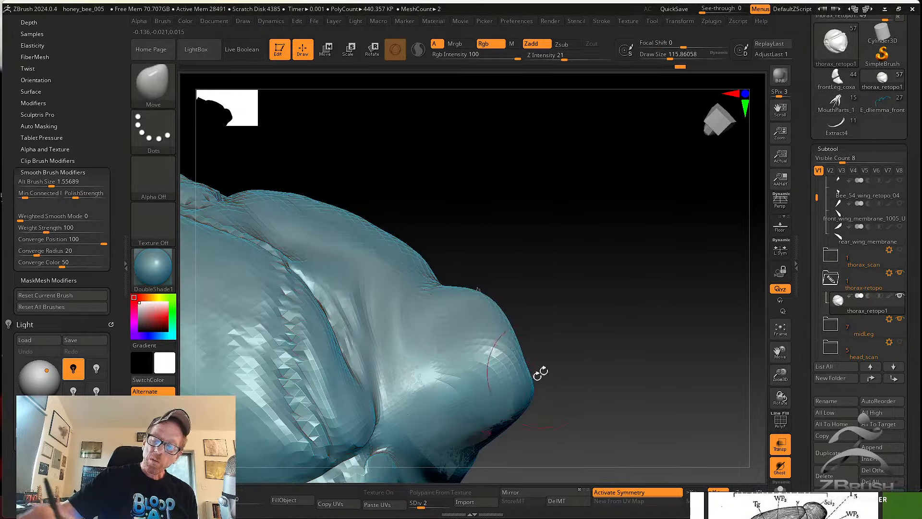
mouse_move(540, 373)
left_mouse_down()
mouse_move(568, 269)
mouse_move(557, 231)
left_mouse_up()
key("s")
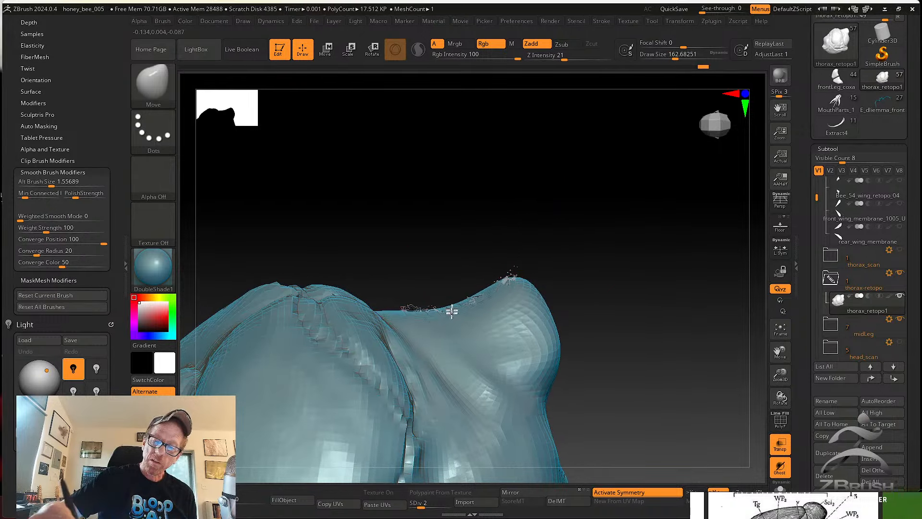
left_click_drag(451, 312, 562, 296)
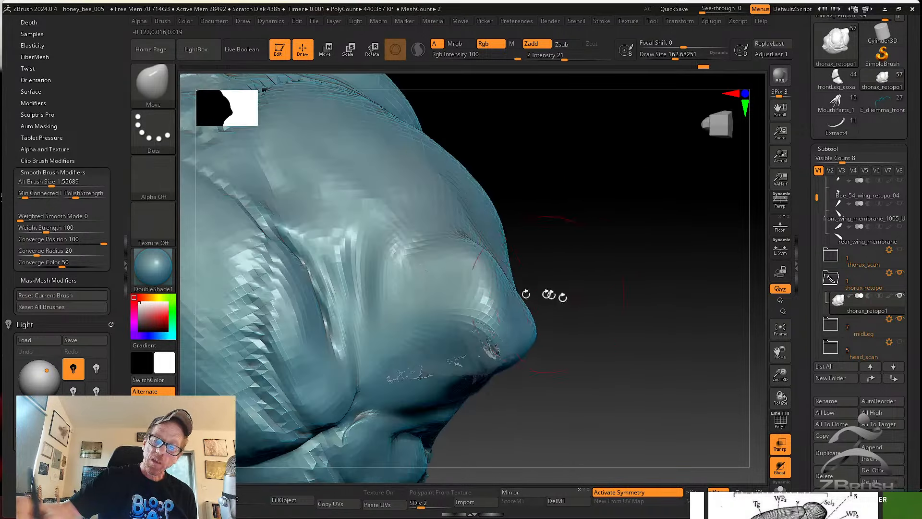
Refine the rear bump's tip and underside against the scan with the Move brush at a draw size of about 145.
key("s")
left_click_drag(425, 320, 422, 320)
mouse_move(459, 366)
left_mouse_down()
mouse_move(531, 334)
mouse_move(584, 282)
mouse_move(504, 337)
mouse_move(542, 278)
mouse_move(525, 272)
left_mouse_up()
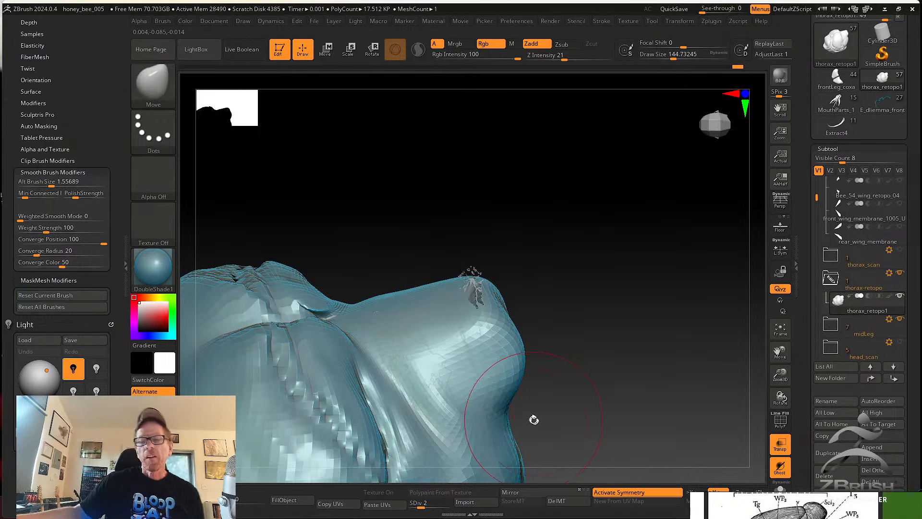
left_click_drag(566, 291, 538, 346)
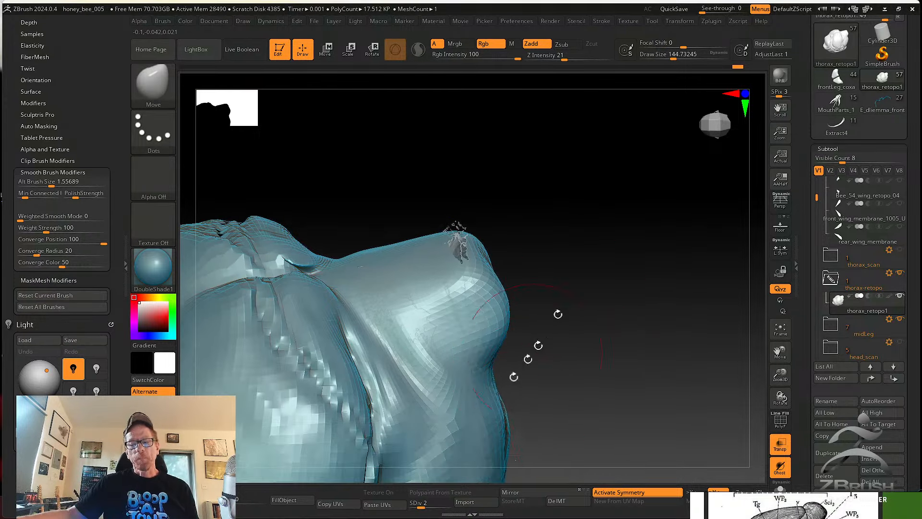
Raise thorax_retopo1 to subdivision level 4 and smooth the leftover creases on the reshaped rear at a draw size of about 104.
left_click(434, 502)
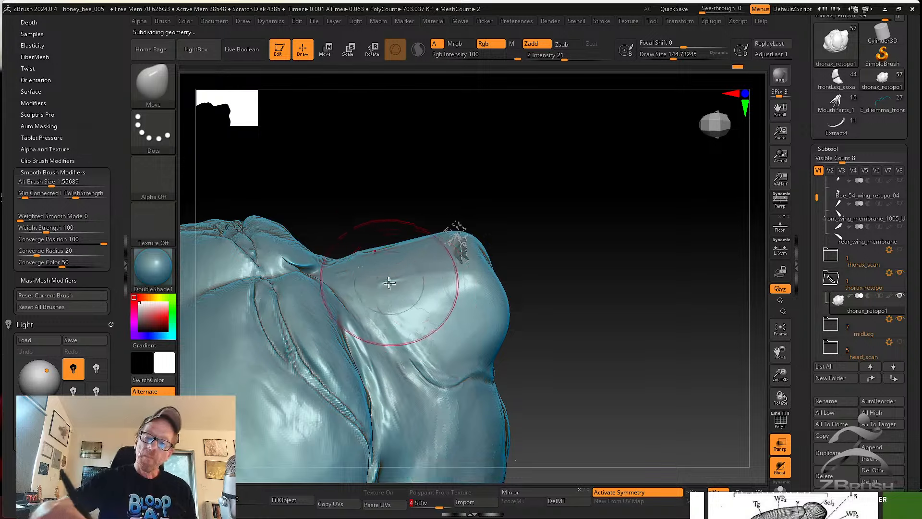
key("s")
left_click_drag(390, 281, 382, 281)
left_click_drag(398, 312, 413, 335, "shift")
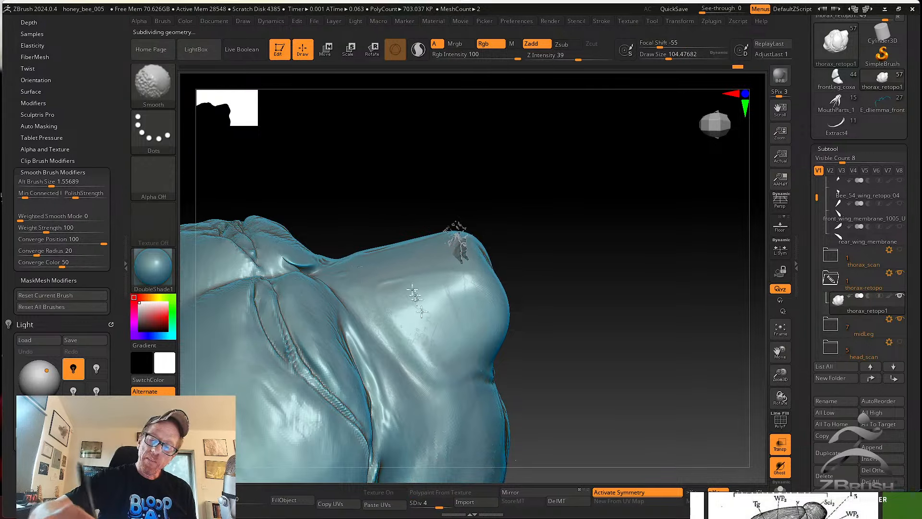
mouse_move(545, 249)
left_mouse_down()
mouse_move(560, 319)
mouse_move(565, 281)
mouse_move(563, 319)
left_mouse_up()
mouse_move(412, 331)
left_mouse_down("shift")
mouse_move(382, 362)
mouse_move(404, 315)
left_mouse_up("shift")
Fit the rear bump and its flanks more closely to the scan section by alternately moving and smoothing the surface.
mouse_move(532, 274)
left_mouse_down()
mouse_move(546, 334)
mouse_move(439, 370)
mouse_move(447, 341)
left_mouse_up()
mouse_move(509, 266)
left_mouse_down("shift")
mouse_move(503, 251)
mouse_move(494, 297)
left_mouse_up("shift")
mouse_move(597, 241)
left_mouse_down()
mouse_move(527, 229)
mouse_move(634, 354)
mouse_move(573, 289)
left_mouse_up()
mouse_move(582, 388)
left_mouse_down()
mouse_move(612, 312)
mouse_move(620, 336)
left_mouse_up()
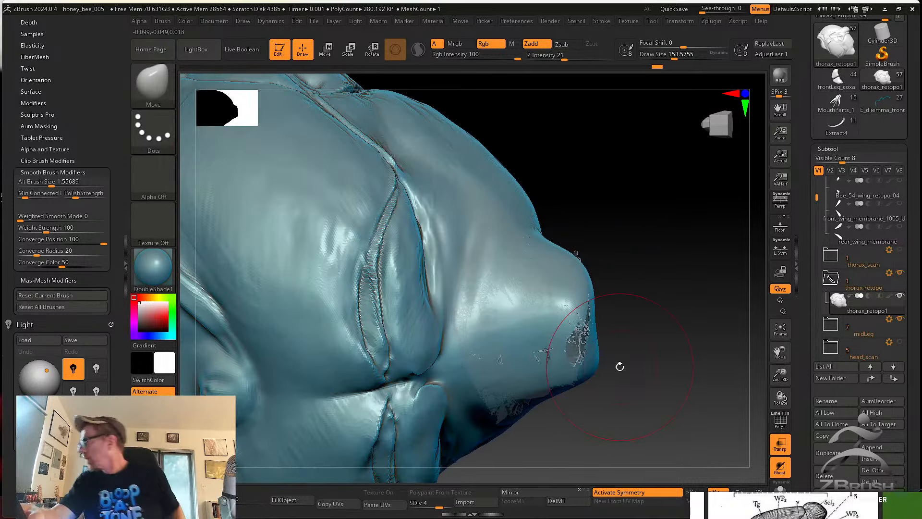
left_click_drag(625, 369, 590, 319)
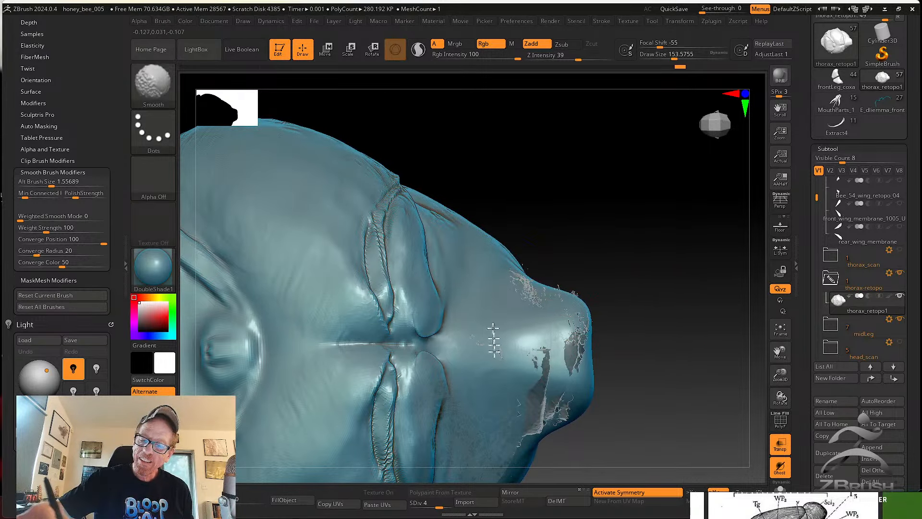
right_click_drag(547, 285, 601, 235)
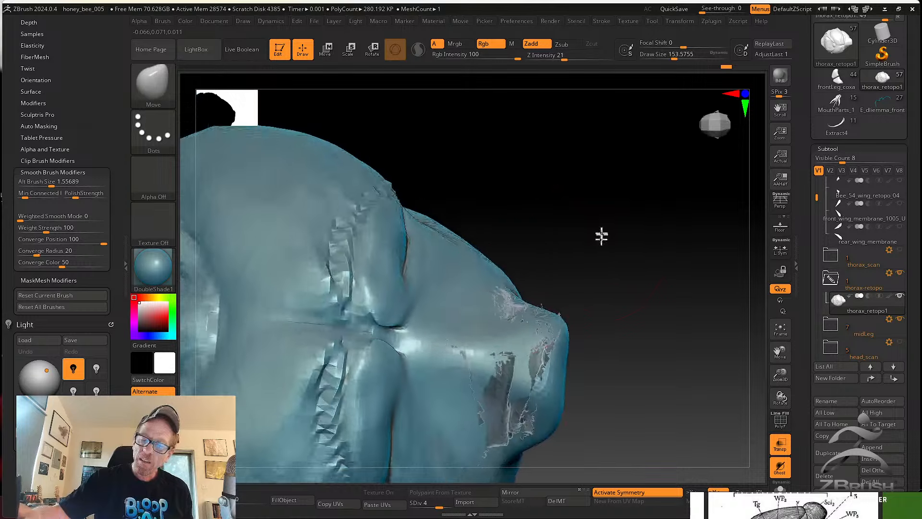
right_click_drag(482, 336, 616, 322)
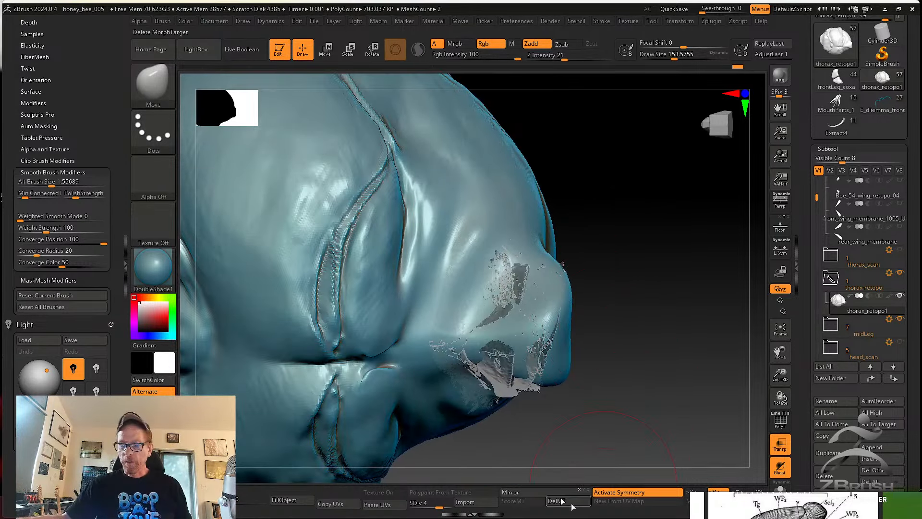
Raise thorax_retopo1 to subdivision level 5 and smooth the rear surface around the scan section.
left_click_drag(431, 510, 457, 501)
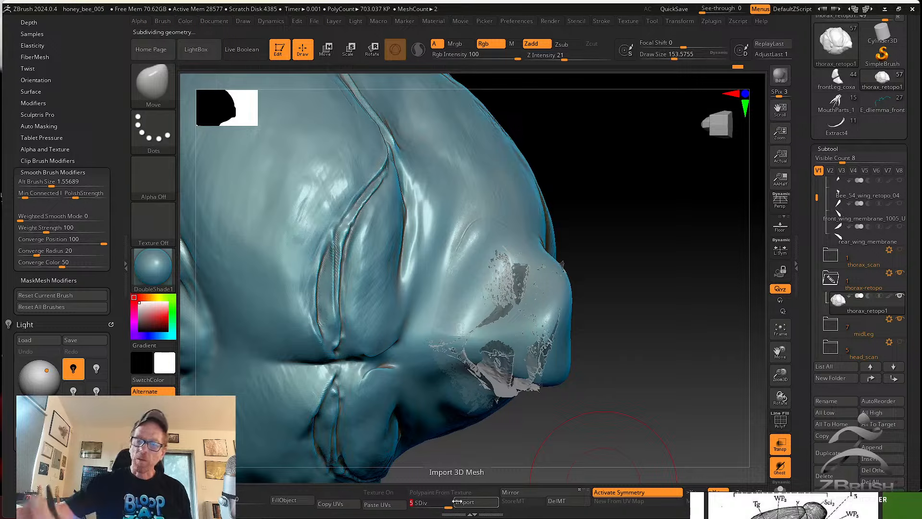
key("shift")
left_click_drag(505, 320, 541, 387, "shift")
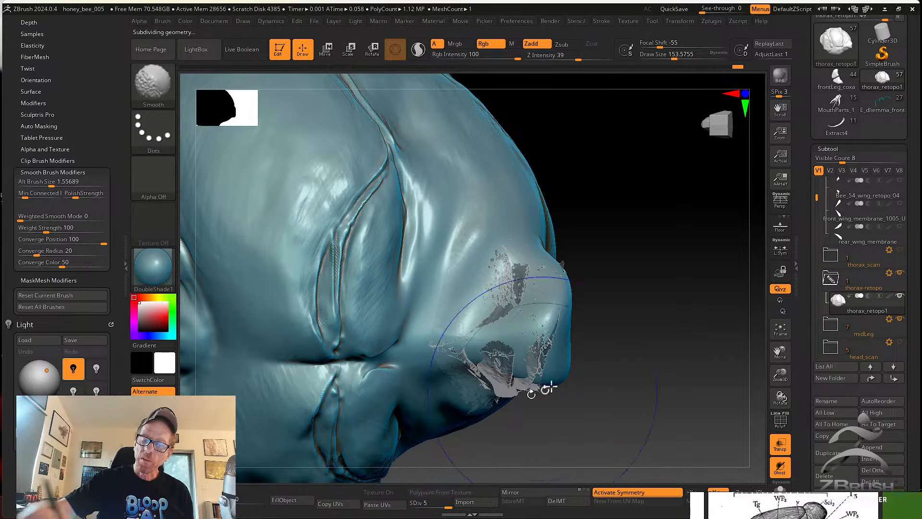
mouse_move(540, 387)
right_mouse_down()
mouse_move(607, 310)
mouse_move(563, 329)
mouse_move(595, 351)
mouse_move(585, 362)
mouse_move(560, 358)
mouse_move(627, 325)
mouse_move(622, 385)
mouse_move(644, 354)
mouse_move(619, 350)
right_mouse_up()
mouse_move(514, 303)
right_mouse_down()
mouse_move(621, 290)
mouse_move(578, 308)
mouse_move(565, 255)
mouse_move(609, 284)
mouse_move(577, 267)
right_mouse_up()
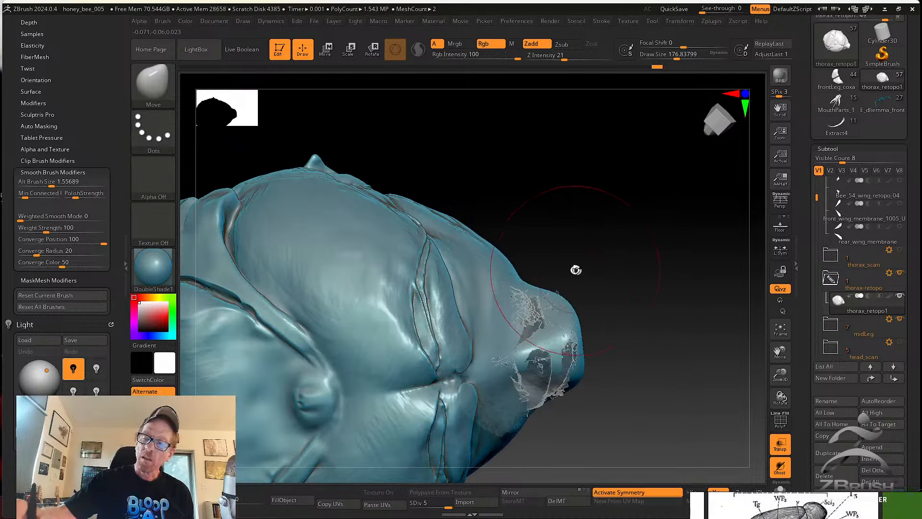
key("ctrl")
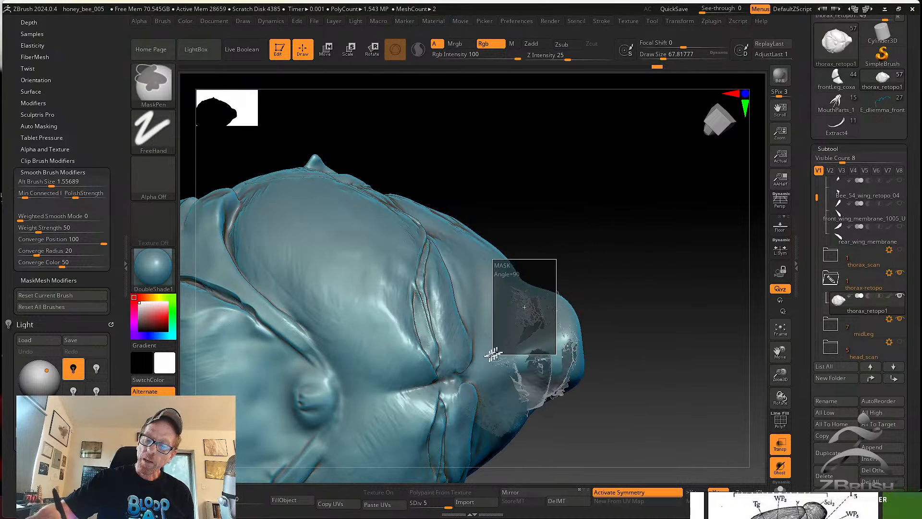
left_click_drag(493, 355, 488, 438, "ctrl")
key("ctrl+z")
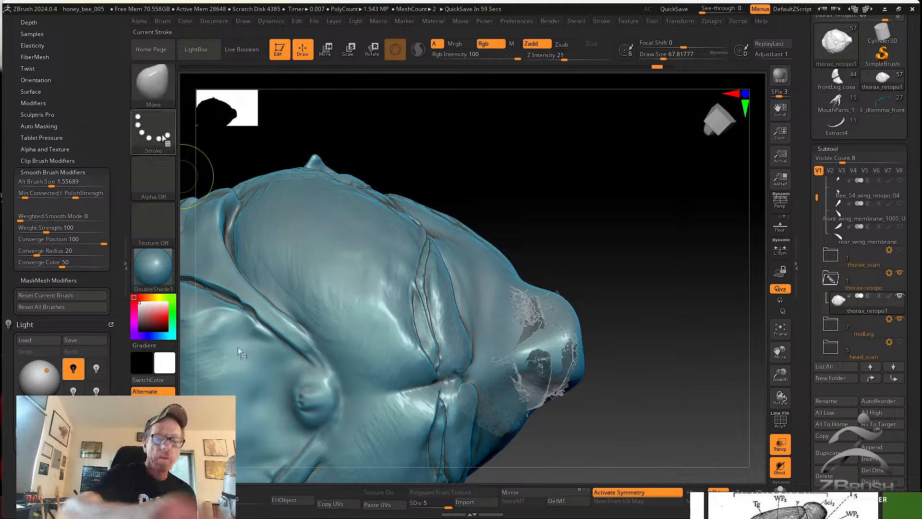
Turn off symmetry, choose the MaskLasso brush and lasso a mask around the area of the rear bump that overlaps the scan.
key("x")
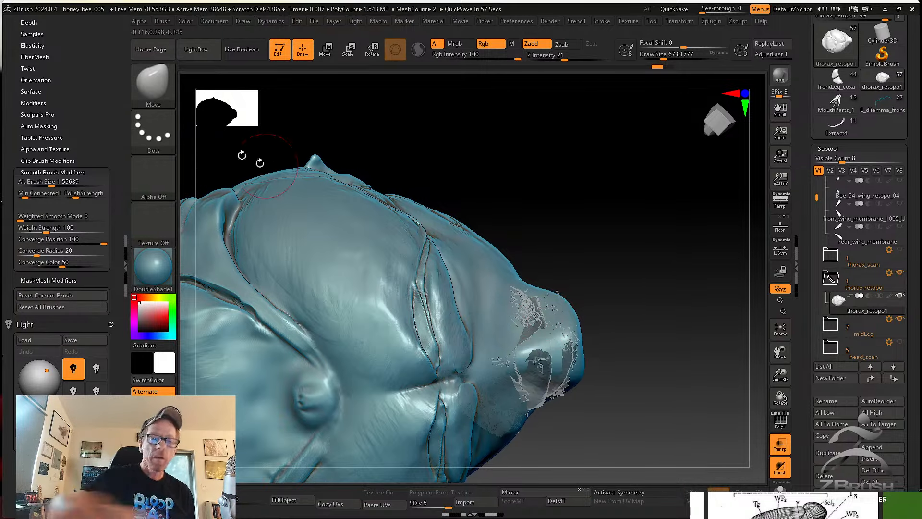
key("ctrl+b")
left_click(322, 137)
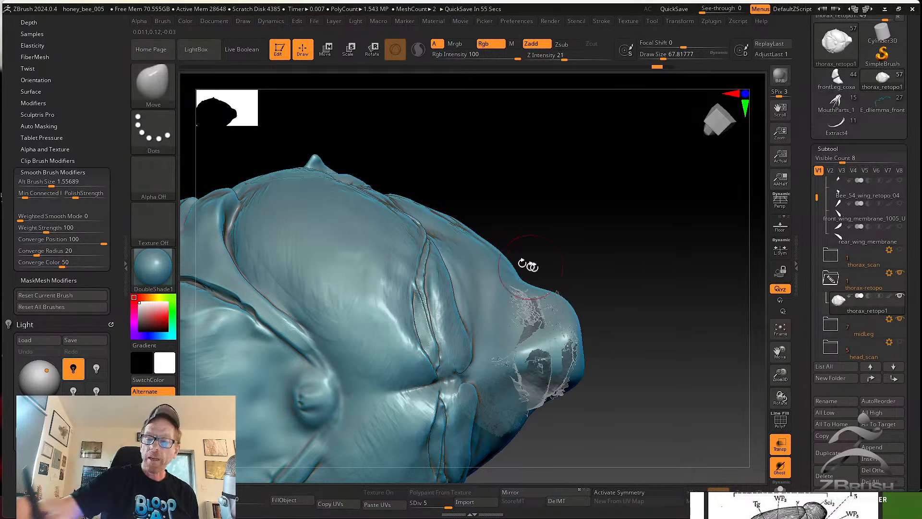
mouse_move(573, 318)
left_mouse_down("ctrl")
mouse_move(523, 358)
mouse_move(487, 346)
left_mouse_up("ctrl")
left_click_drag(495, 288, 533, 270, "ctrl")
mouse_move(596, 307)
left_mouse_down()
mouse_move(613, 329)
mouse_move(599, 408)
mouse_move(619, 336)
left_mouse_up()
mouse_move(665, 181)
left_mouse_down("ctrl+alt")
mouse_move(538, 231)
mouse_move(642, 323)
mouse_move(670, 324)
mouse_move(630, 278)
left_mouse_up("ctrl+alt")
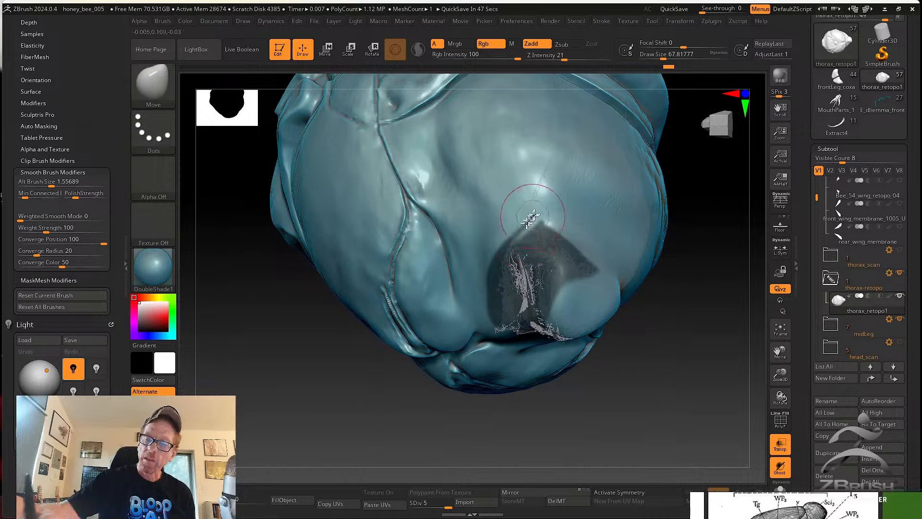
Touch up the lasso mask's upper edge at a draw size of about 23 and invert it so only the rear bump stays editable.
key("s")
left_click_drag(532, 218, 522, 219)
left_click_drag(538, 215, 514, 244, "ctrl")
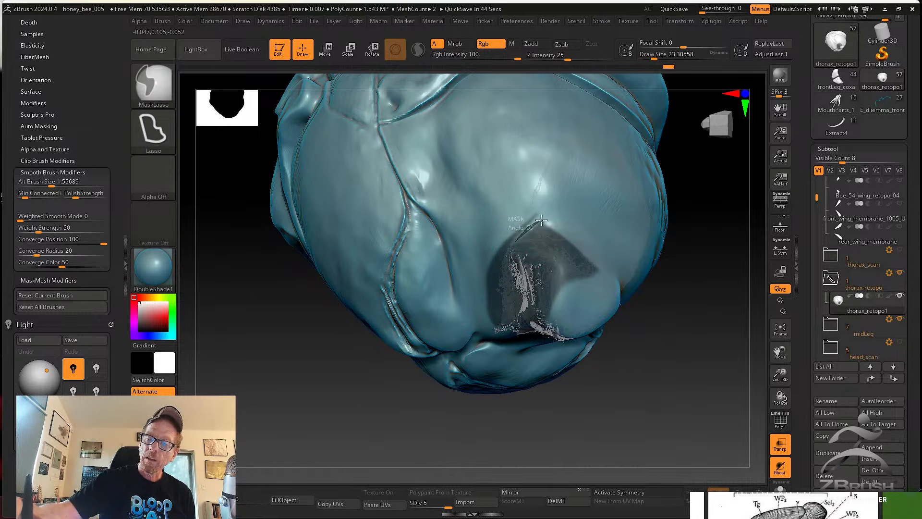
left_click_drag(548, 212, 519, 206, "ctrl")
mouse_move(661, 344)
left_mouse_down()
mouse_move(663, 333)
mouse_move(634, 327)
mouse_move(651, 283)
mouse_move(641, 225)
mouse_move(624, 310)
left_mouse_up()
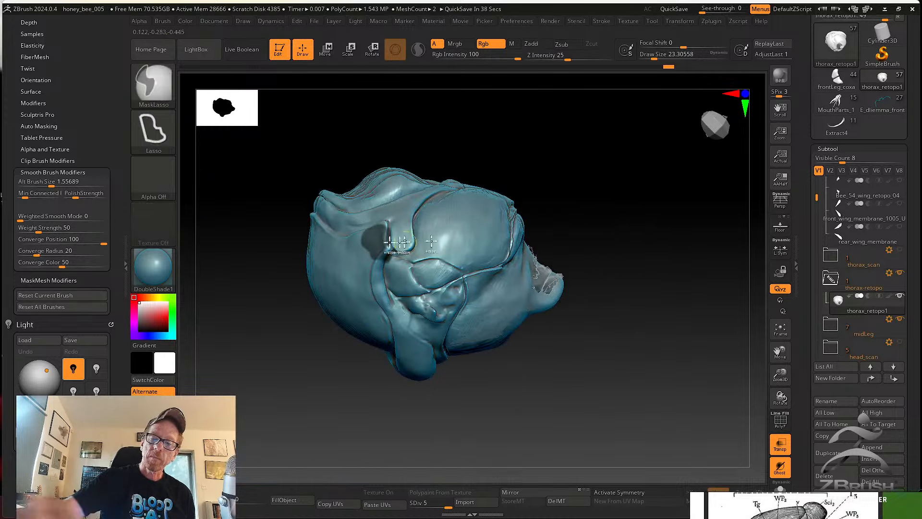
mouse_move(327, 191)
left_mouse_down("ctrl")
mouse_move(467, 217)
mouse_move(293, 341)
left_mouse_up("ctrl")
mouse_move(654, 312)
left_mouse_down()
mouse_move(636, 346)
mouse_move(620, 353)
mouse_move(632, 422)
left_mouse_up()
mouse_move(688, 412)
left_mouse_down()
mouse_move(692, 378)
mouse_move(651, 312)
left_mouse_up()
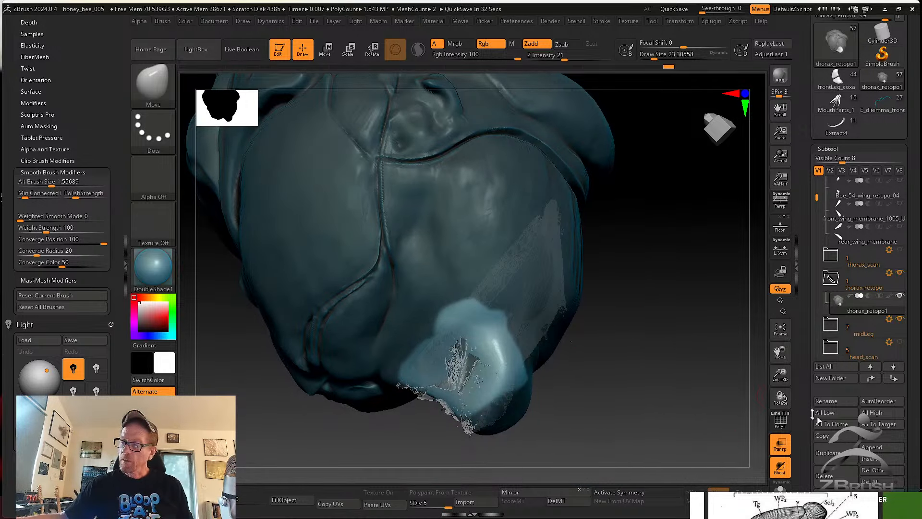
Project the unmasked rear bump of thorax_retopo1 onto the scan with ProjectAll at a distance of 0.005.
scroll(814, 435, "down", 5)
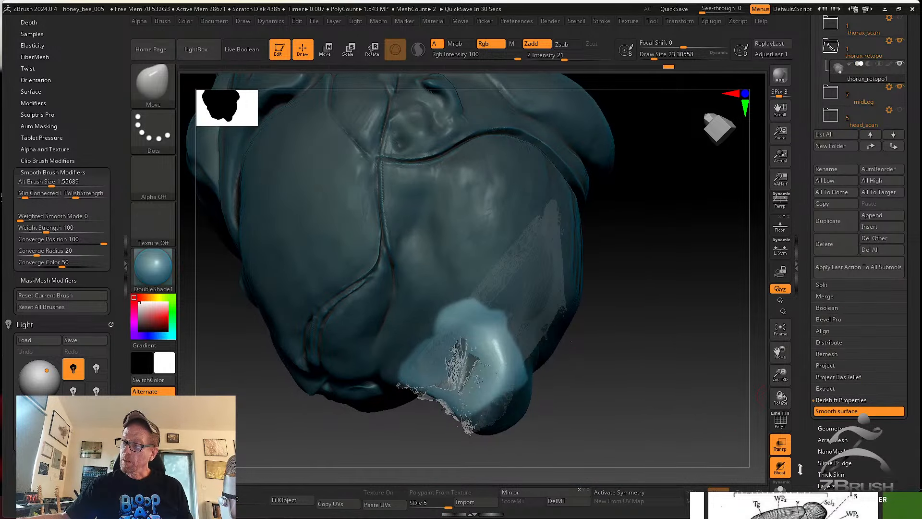
scroll(800, 432, "down", 4)
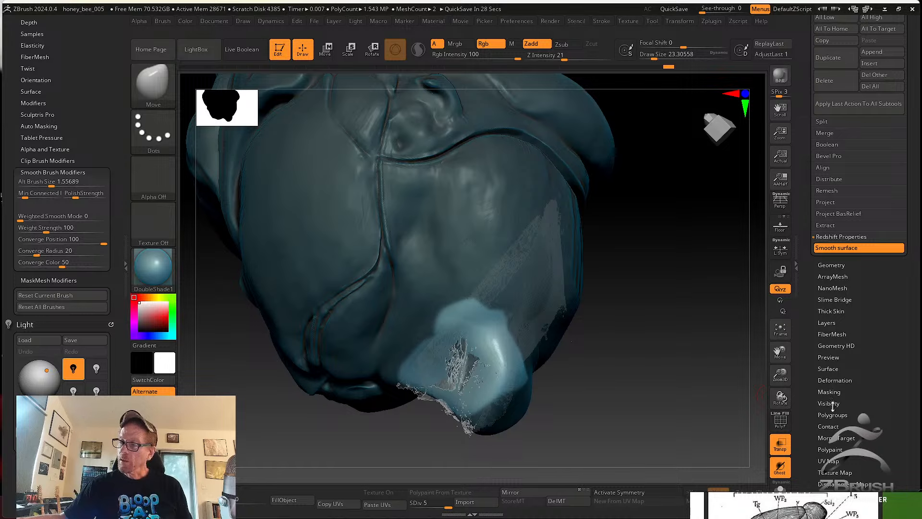
left_click(831, 265)
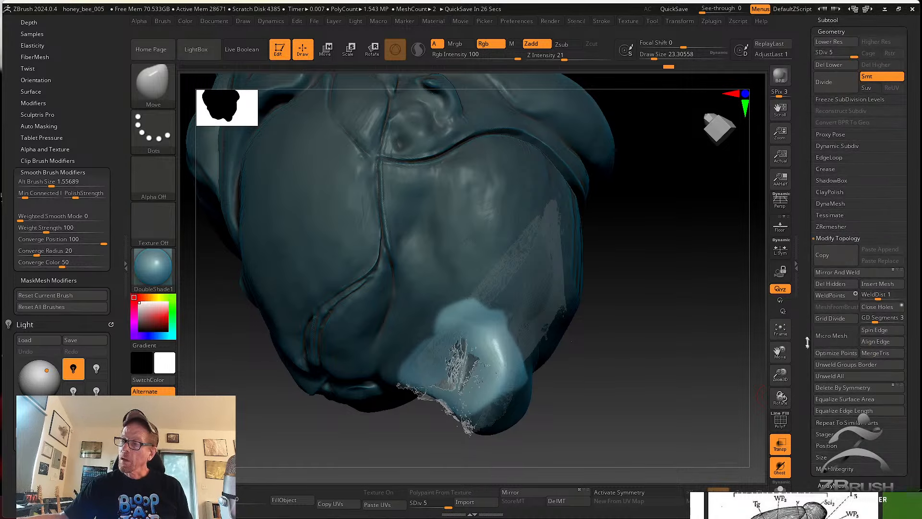
left_click_drag(807, 342, 814, 62)
left_click(823, 53)
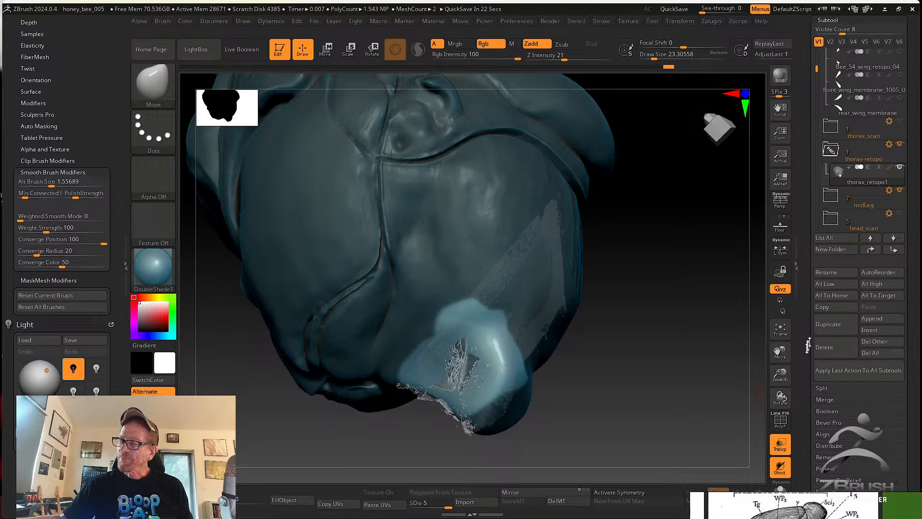
left_click_drag(804, 375, 805, 312)
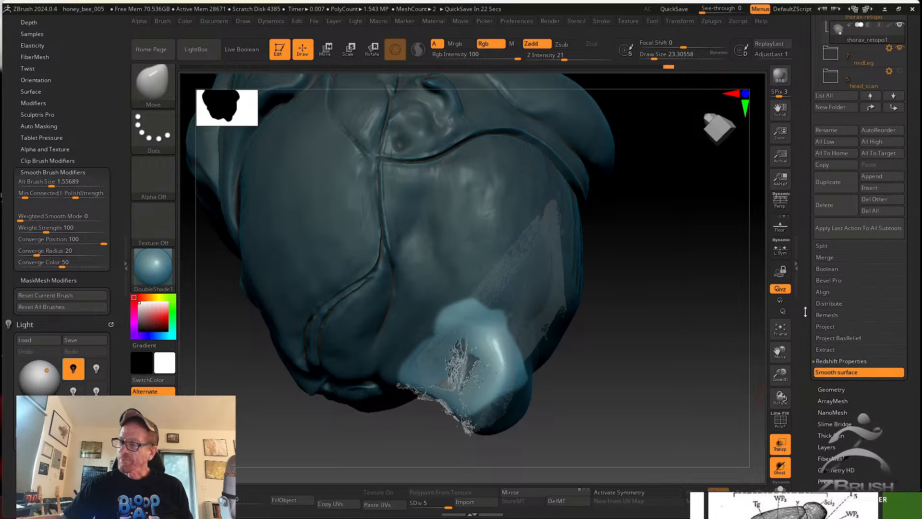
left_click(831, 327)
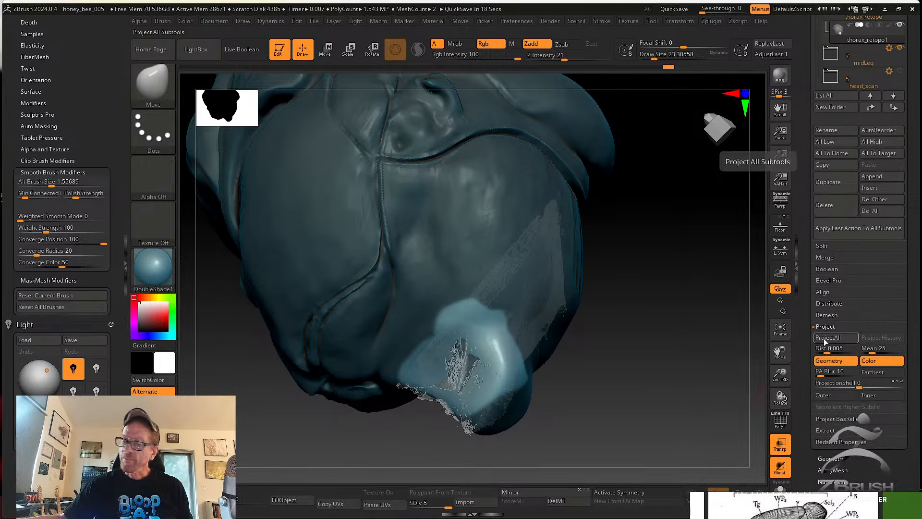
left_click_drag(590, 380, 630, 377)
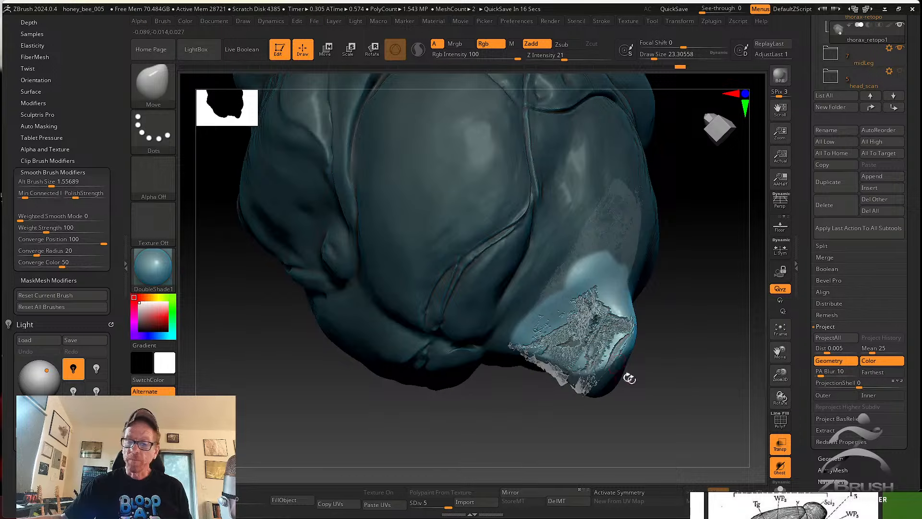
Isolate thorax_retopo1 with Solo and smooth the upper part of the projected patch at a draw size of about 77.
left_click_drag(678, 395, 749, 452, "alt")
left_click(785, 450)
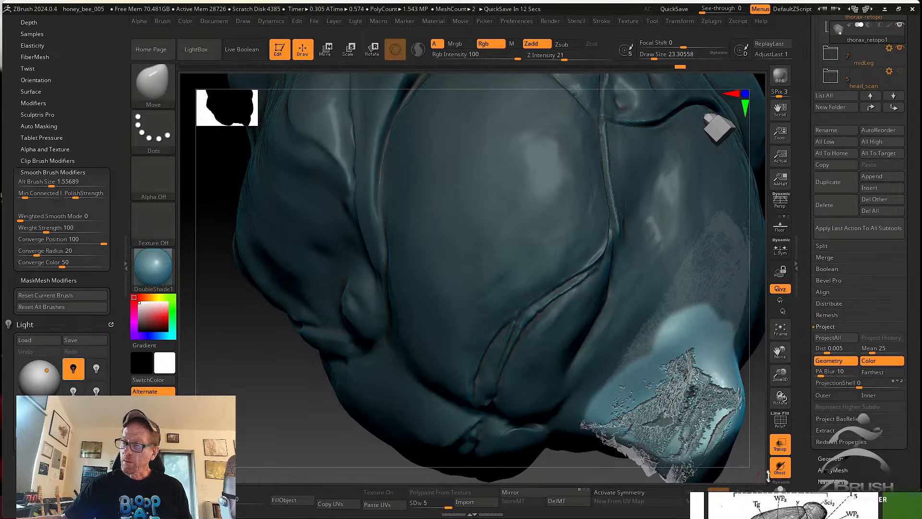
left_click(779, 485)
mouse_move(749, 469)
left_mouse_down()
mouse_move(659, 419)
mouse_move(672, 405)
mouse_move(690, 425)
left_mouse_up()
left_click_drag(240, 438, 71, 397, "alt")
key("s")
mouse_move(576, 306)
left_mouse_down()
mouse_move(587, 306)
mouse_move(569, 351)
mouse_move(559, 318)
mouse_move(494, 366)
mouse_move(528, 346)
mouse_move(604, 350)
mouse_move(543, 384)
left_mouse_up()
mouse_move(655, 365)
left_mouse_down()
mouse_move(673, 336)
mouse_move(666, 333)
left_mouse_up()
left_click_drag(595, 317, 566, 301, "shift")
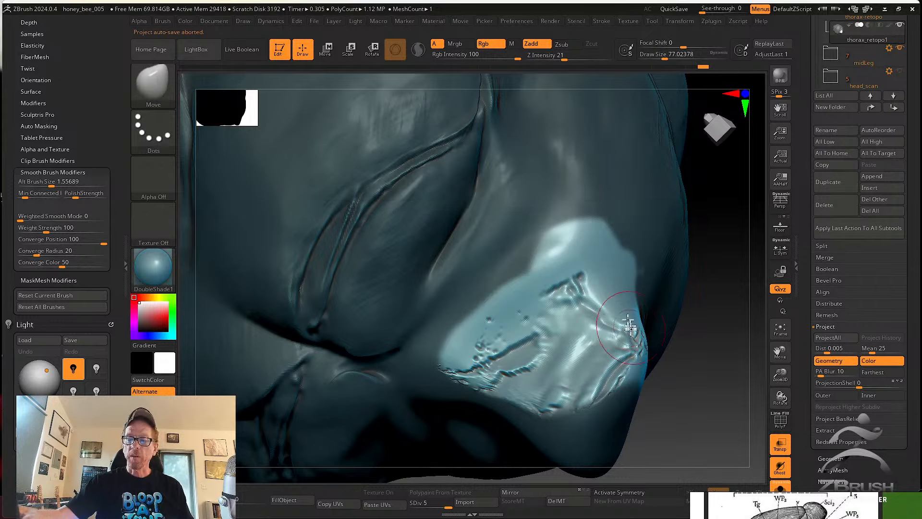
left_click_drag(655, 360, 634, 353)
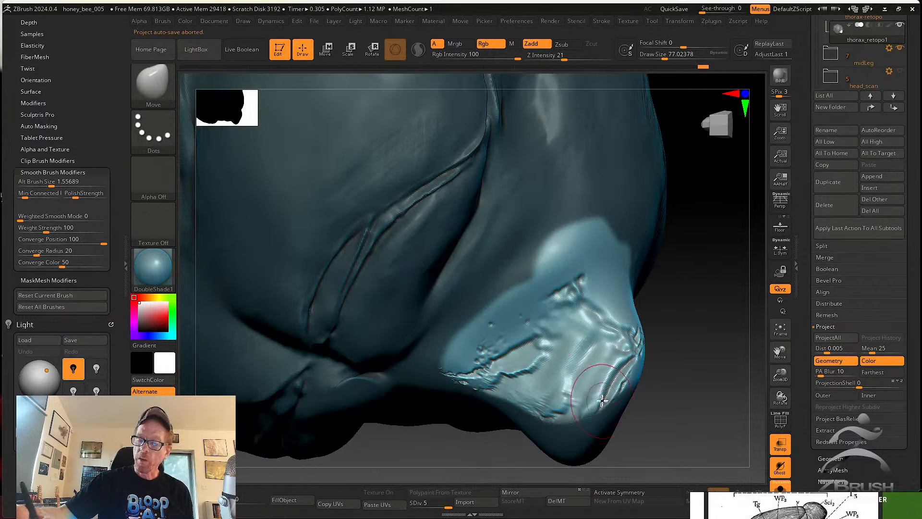
Smooth the pits and ridges along the projected patch's side and upper corner.
right_click_drag(591, 372, 568, 347)
mouse_move(595, 437)
right_mouse_down()
mouse_move(569, 370)
mouse_move(561, 392)
right_mouse_up()
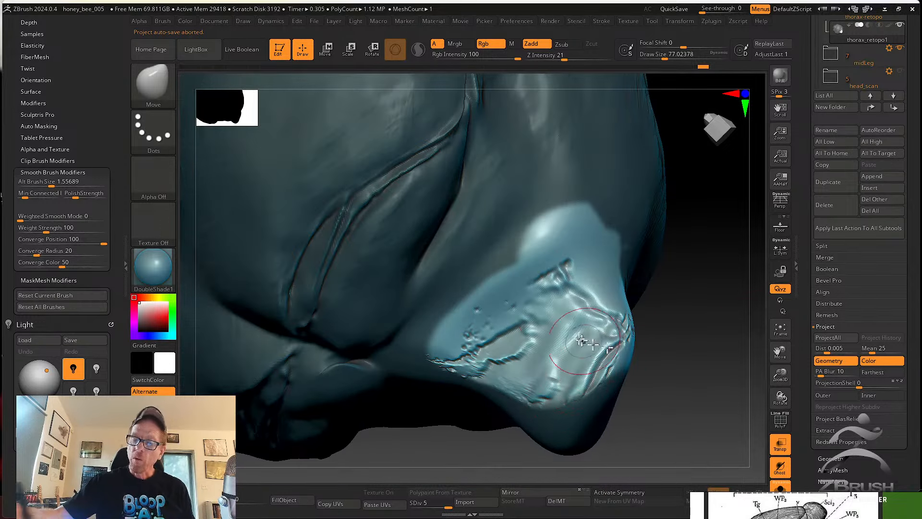
left_click_drag(520, 299, 469, 340, "shift")
left_click_drag(531, 361, 509, 313, "shift")
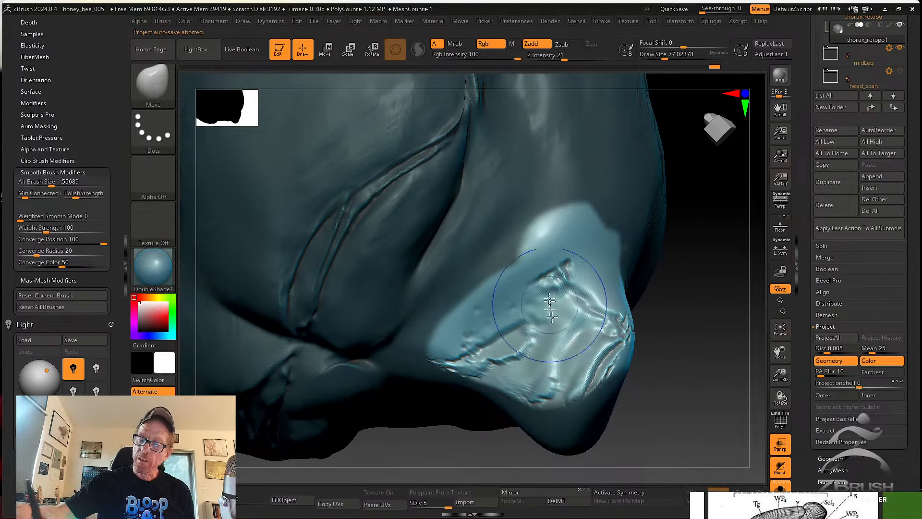
left_click_drag(577, 307, 568, 263, "shift")
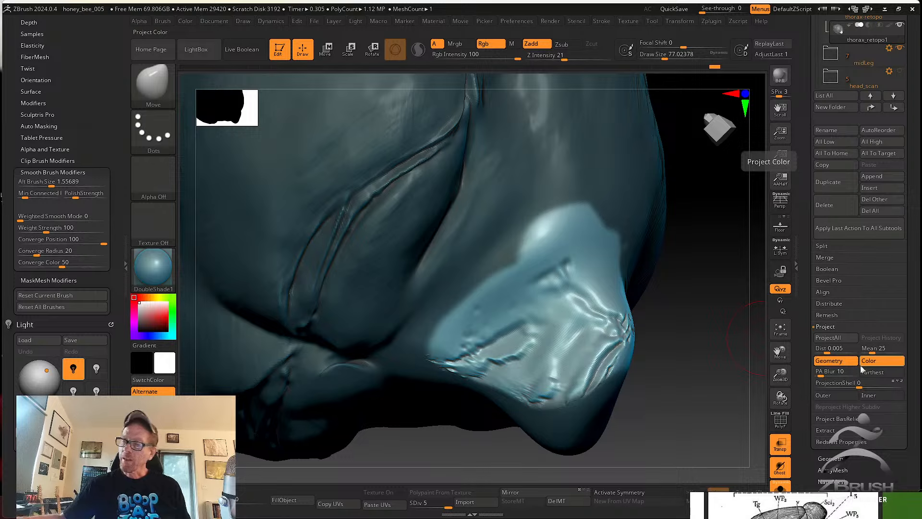
Try projecting the unmasked rear bump onto the scan at a distance of 0.05 and smoothing it, and undo this.
left_click(836, 348)
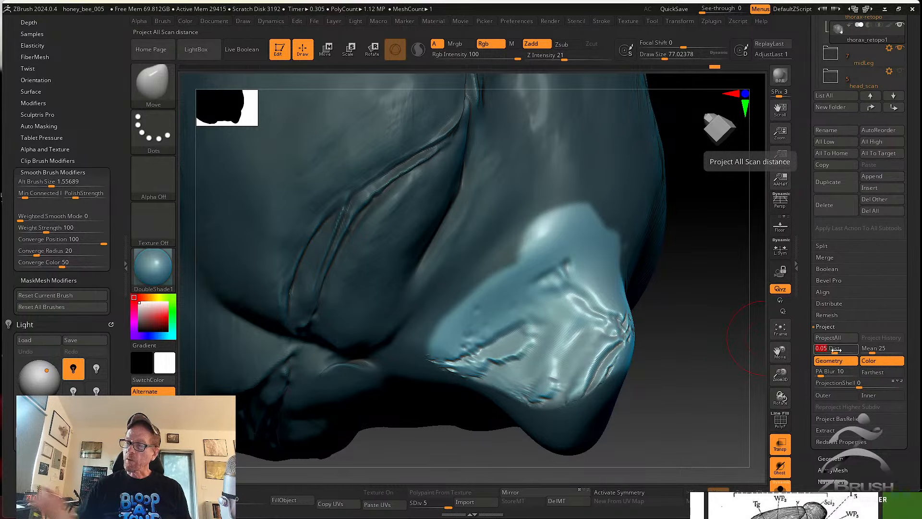
type("0.05")
left_click(836, 338)
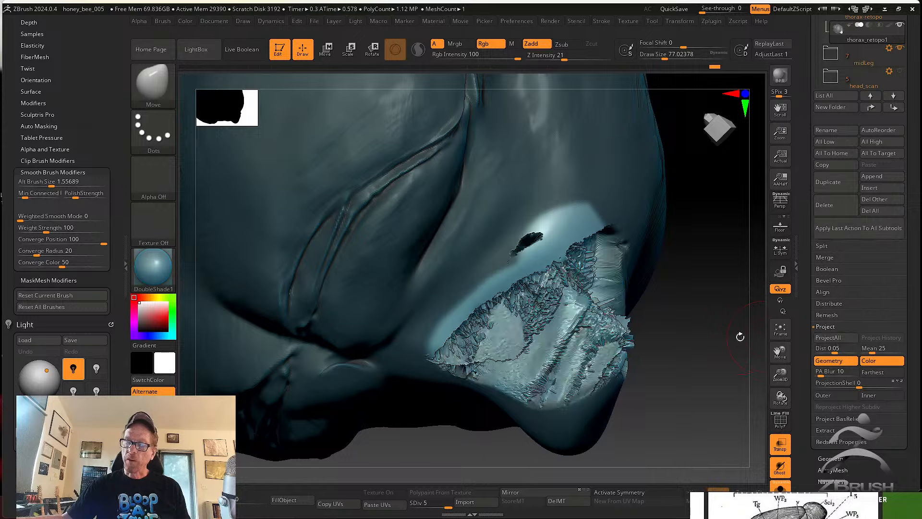
left_click_drag(714, 337, 680, 339)
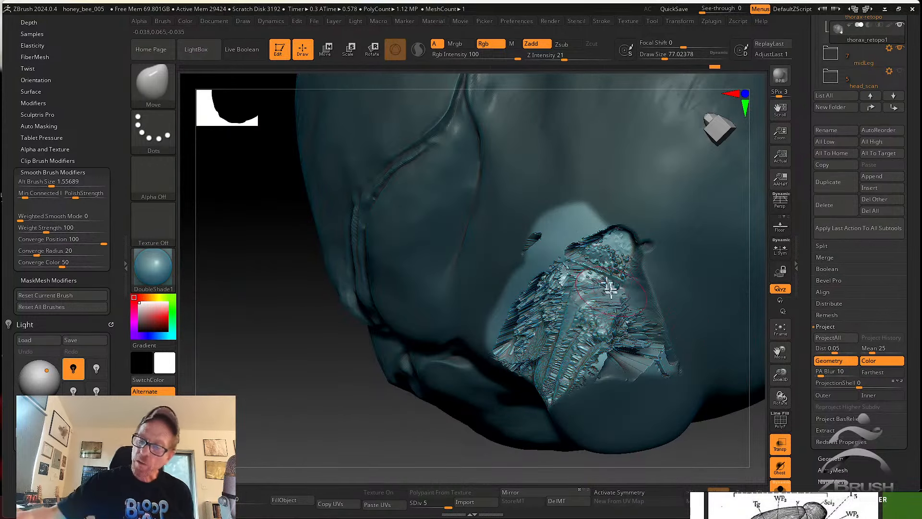
right_click_drag(609, 289, 619, 313)
mouse_move(624, 307)
left_mouse_down("shift")
mouse_move(634, 329)
mouse_move(618, 321)
mouse_move(604, 343)
left_mouse_up("shift")
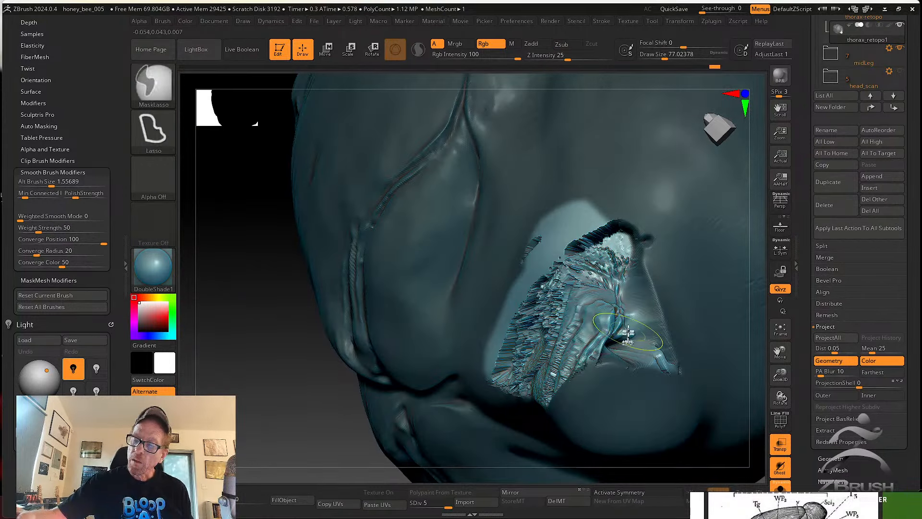
key("ctrl+z")
Project the unmasked rear bump onto the scan at a distance of 0.008 and smooth its jagged edges and grooves.
left_click(845, 349)
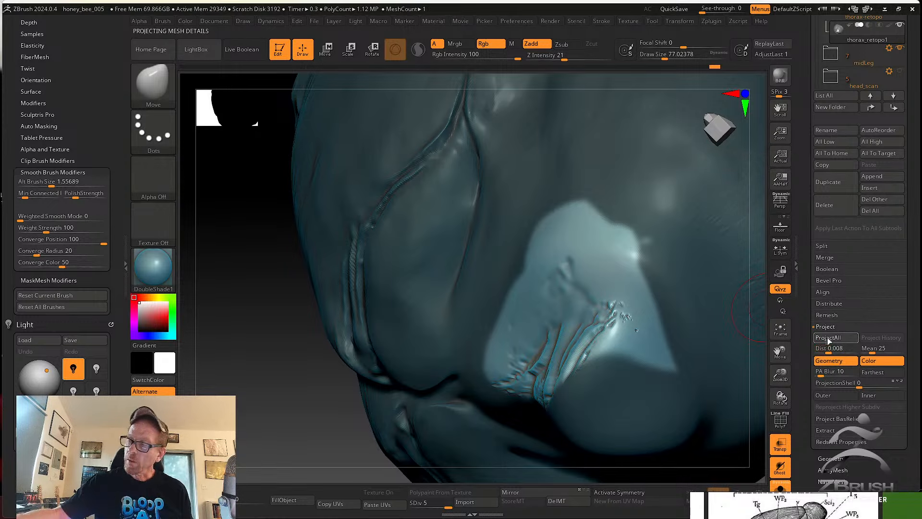
right_click_drag(615, 301, 642, 320)
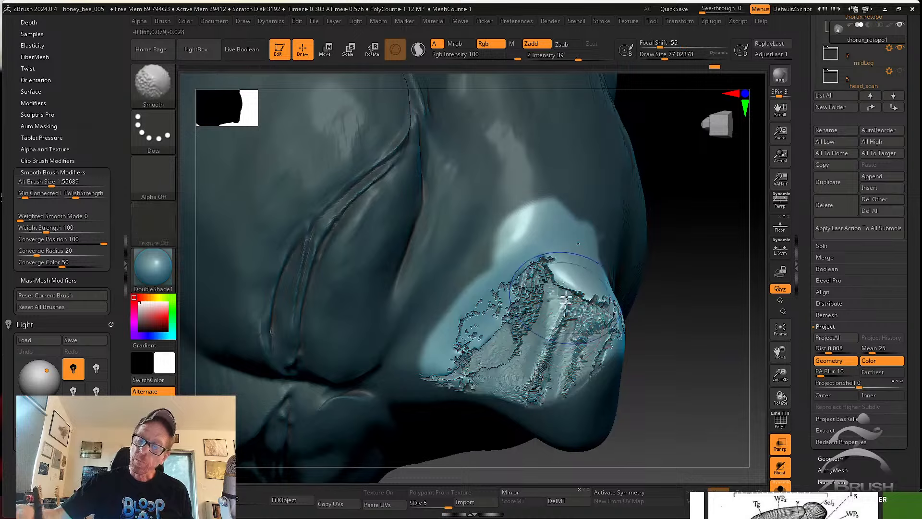
mouse_move(552, 274)
left_mouse_down("shift")
mouse_move(527, 309)
mouse_move(528, 283)
mouse_move(452, 348)
left_mouse_up("shift")
right_click_drag(614, 307, 672, 312)
mouse_move(593, 297)
left_mouse_down("shift")
mouse_move(602, 322)
mouse_move(572, 283)
mouse_move(600, 315)
left_mouse_up("shift")
right_click_drag(600, 315, 574, 312)
left_click_drag(571, 322, 553, 415, "shift")
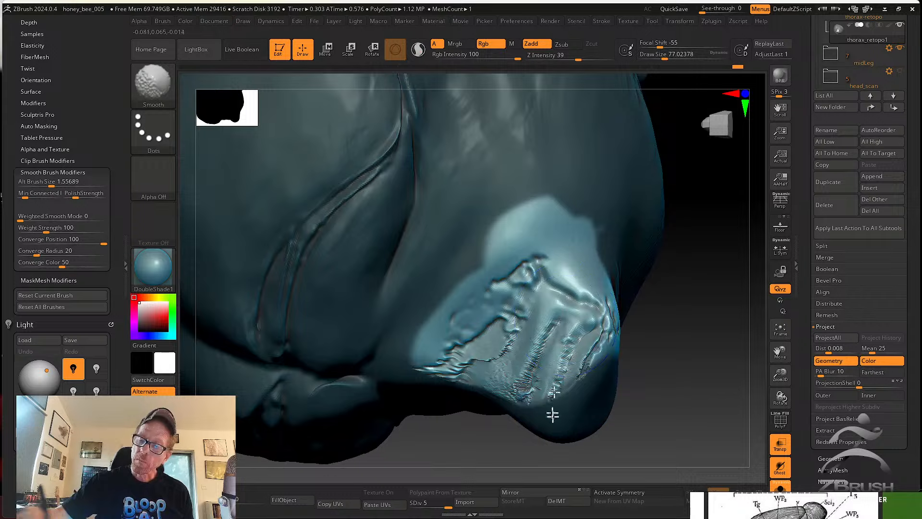
left_click_drag(544, 324, 524, 401, "shift")
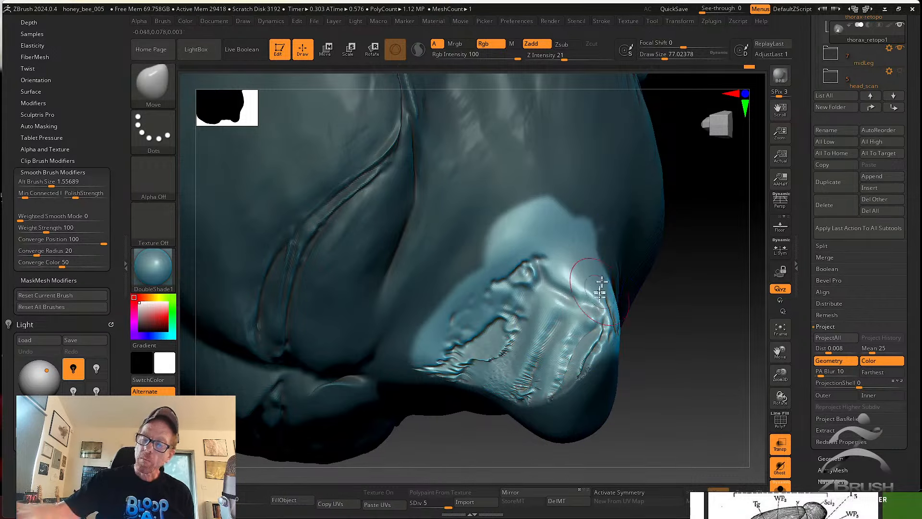
Smooth the leftover ridges along the lower side of the reprojected patch.
right_click_drag(615, 320, 642, 373)
mouse_move(558, 416)
right_mouse_down()
mouse_move(601, 370)
mouse_move(567, 336)
right_mouse_up()
left_click_drag(554, 323, 486, 403, "shift")
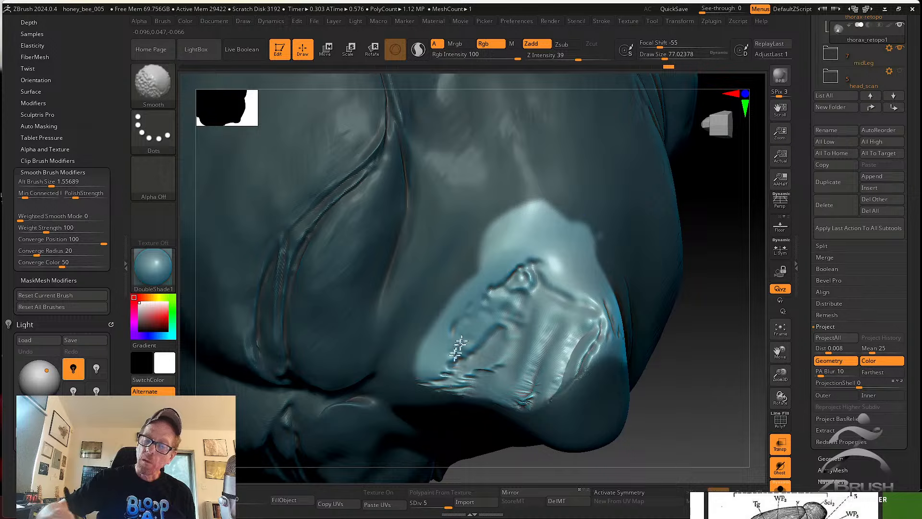
right_click_drag(617, 313, 552, 315)
Fill the dents across the unmasked rear bump with the tw ClayTubes brush at a draw size of about 62 and Z Intensity 5.
left_click(161, 89)
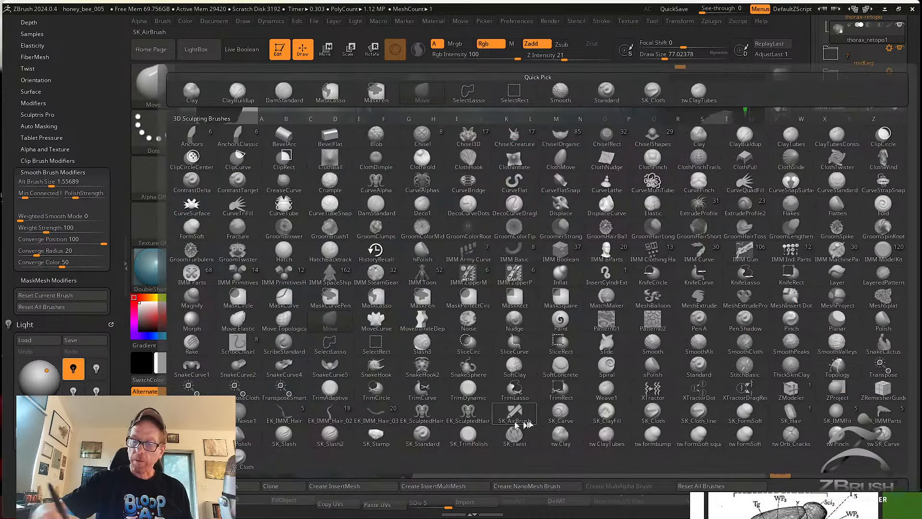
left_click(606, 434)
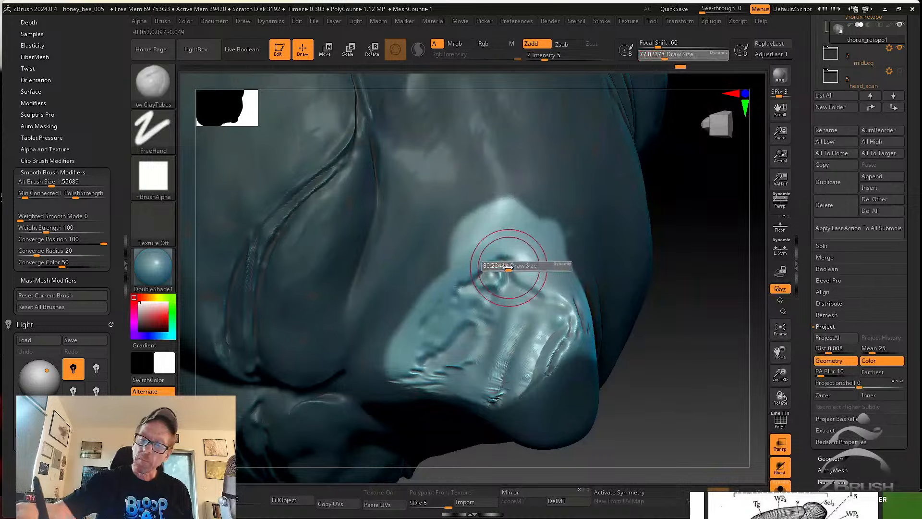
mouse_move(503, 259)
left_mouse_down()
mouse_move(493, 242)
mouse_move(476, 264)
mouse_move(487, 279)
mouse_move(452, 286)
left_mouse_up()
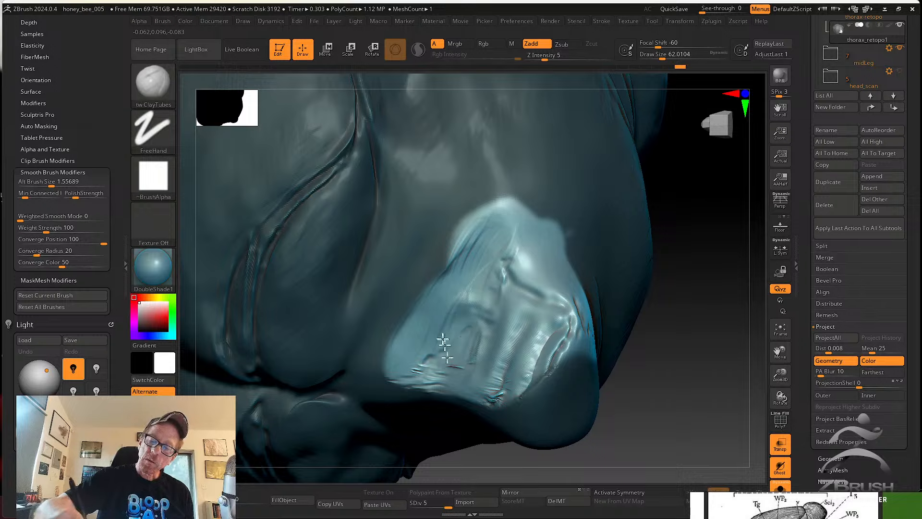
right_click_drag(431, 353, 515, 247)
mouse_move(528, 263)
left_mouse_down()
mouse_move(519, 288)
mouse_move(499, 298)
mouse_move(490, 332)
mouse_move(522, 324)
mouse_move(541, 303)
mouse_move(558, 332)
left_mouse_up()
left_click_drag(547, 327, 527, 339)
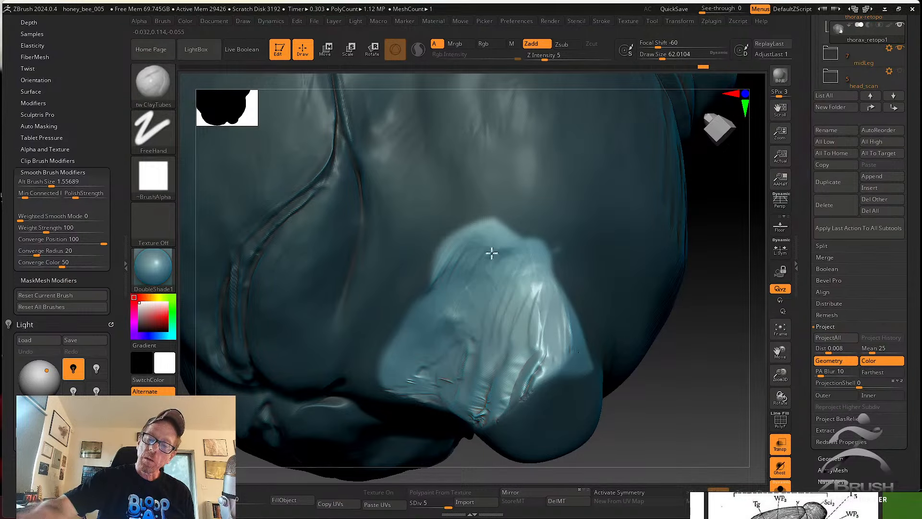
Build up the grooves on the outer side of the unmasked rear bump with ClayTubes strokes and smooth its lower end.
left_click_drag(531, 313, 556, 327)
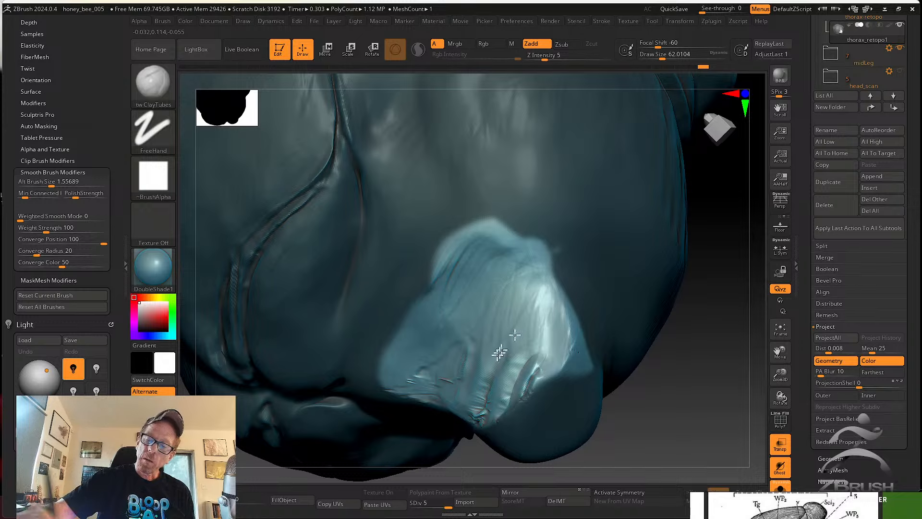
right_click_drag(477, 340, 502, 309)
mouse_move(487, 379)
left_mouse_down("shift")
mouse_move(484, 411)
mouse_move(463, 403)
left_mouse_up("shift")
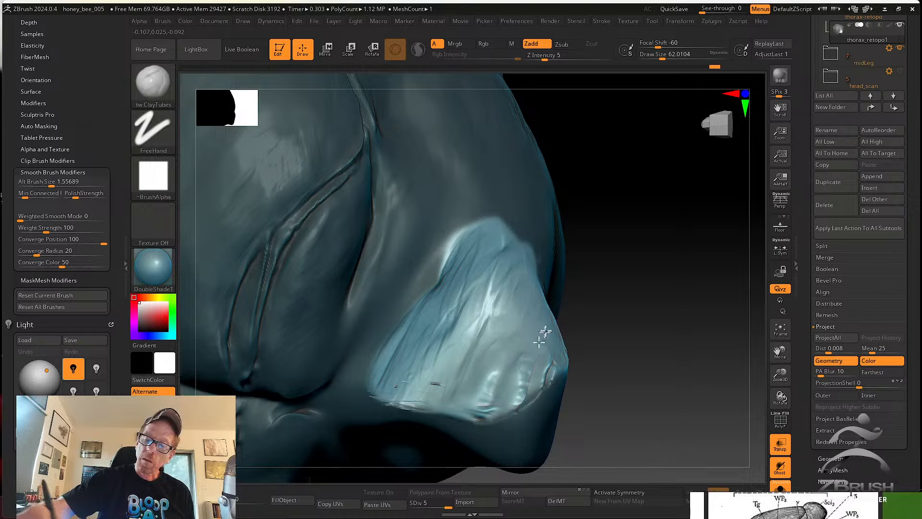
left_click_drag(628, 362, 625, 389)
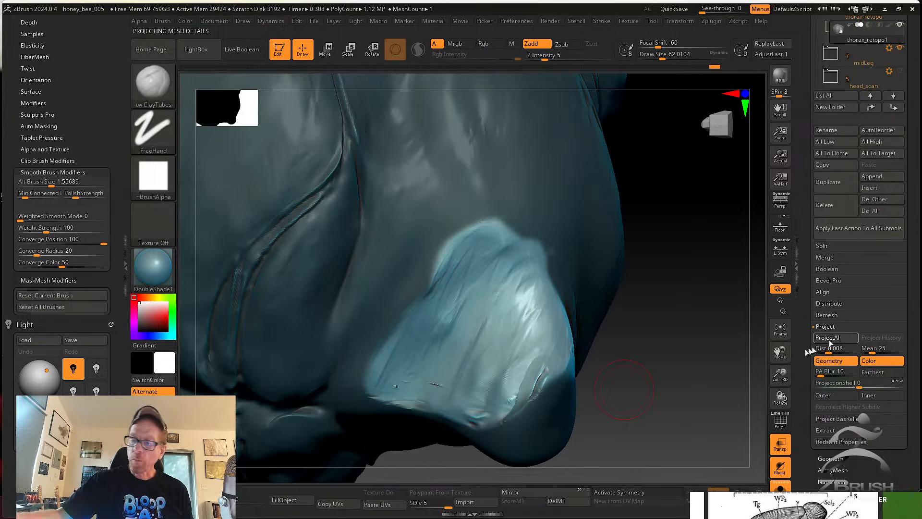
Reproject the filled rear bump onto the scan at a distance of 0.008 and smooth the resulting rough patch.
left_click_drag(692, 375, 641, 367)
mouse_move(482, 320)
left_mouse_down("shift")
mouse_move(490, 276)
mouse_move(434, 348)
left_mouse_up("shift")
mouse_move(465, 376)
left_mouse_down("shift")
mouse_move(533, 336)
mouse_move(507, 312)
mouse_move(477, 414)
left_mouse_up("shift")
right_click_drag(528, 365, 572, 351)
left_click_drag(519, 358, 511, 387, "shift")
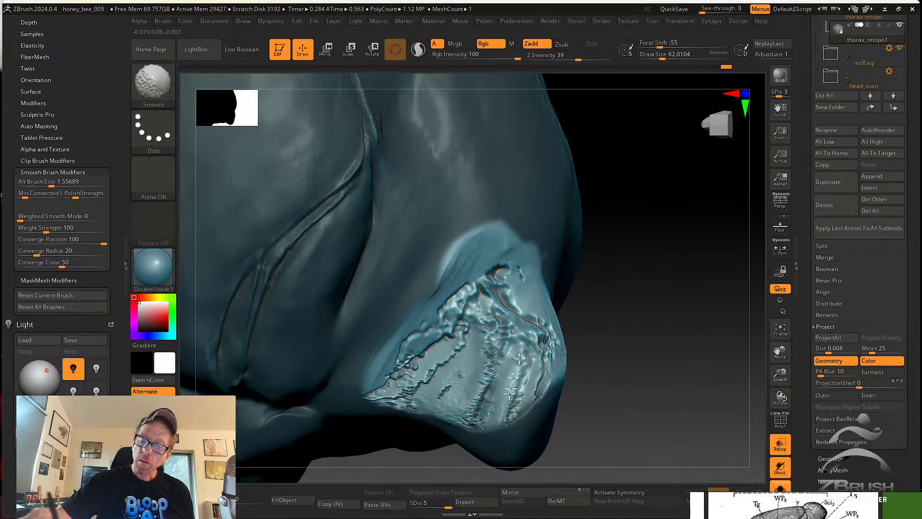
Adjust the mask along the rear bump's outer edge and project the patch onto the scan again at a distance of 0.008.
mouse_move(475, 451)
right_mouse_down()
mouse_move(604, 387)
mouse_move(601, 354)
mouse_move(613, 360)
mouse_move(557, 369)
right_mouse_up()
key("ctrl")
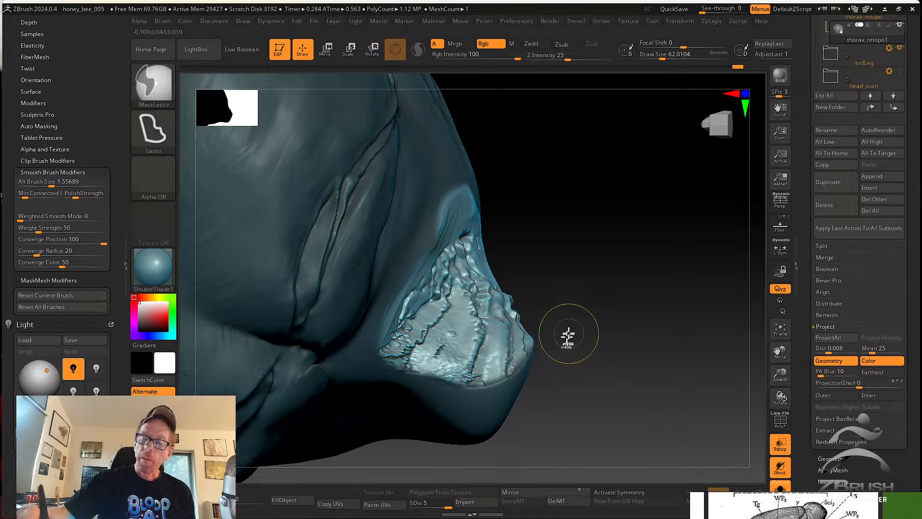
left_click_drag(526, 396, 559, 392, "ctrl")
right_click_drag(631, 375, 590, 389)
mouse_move(585, 305)
left_mouse_down("ctrl")
mouse_move(560, 451)
mouse_move(634, 428)
left_mouse_up("ctrl")
mouse_move(634, 428)
right_mouse_down()
mouse_move(658, 429)
mouse_move(632, 416)
mouse_move(604, 350)
mouse_move(624, 408)
mouse_move(553, 436)
mouse_move(652, 362)
mouse_move(636, 243)
mouse_move(616, 180)
mouse_move(578, 243)
mouse_move(611, 286)
mouse_move(607, 381)
mouse_move(692, 380)
mouse_move(692, 311)
mouse_move(658, 352)
mouse_move(642, 333)
mouse_move(537, 365)
mouse_move(581, 433)
mouse_move(634, 371)
right_mouse_up()
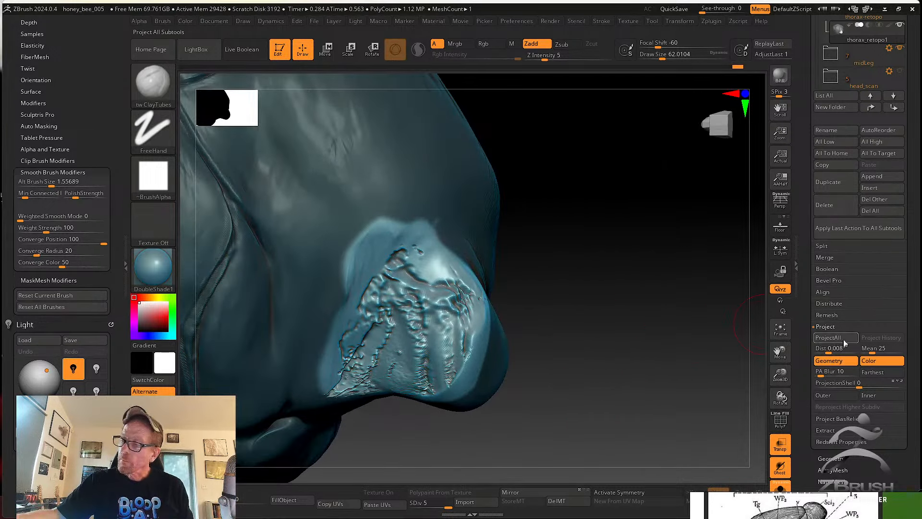
right_click_drag(558, 361, 552, 305)
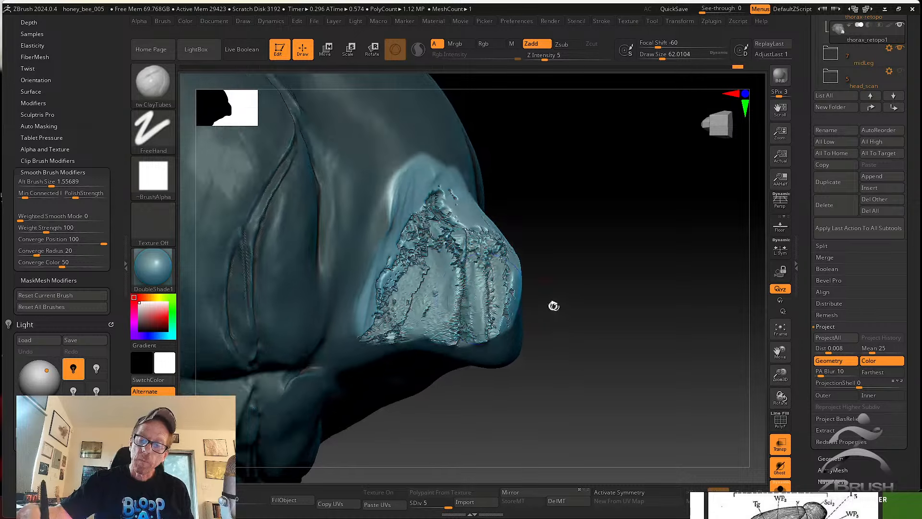
Smooth the crumpled ridges along the upper and outer edges of the newly projected patch.
key("shift")
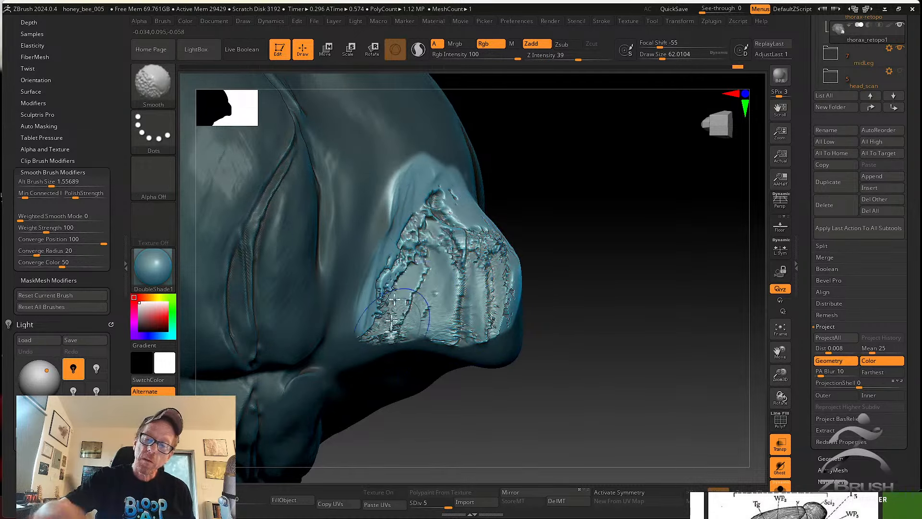
left_click_drag(404, 221, 480, 253, "shift")
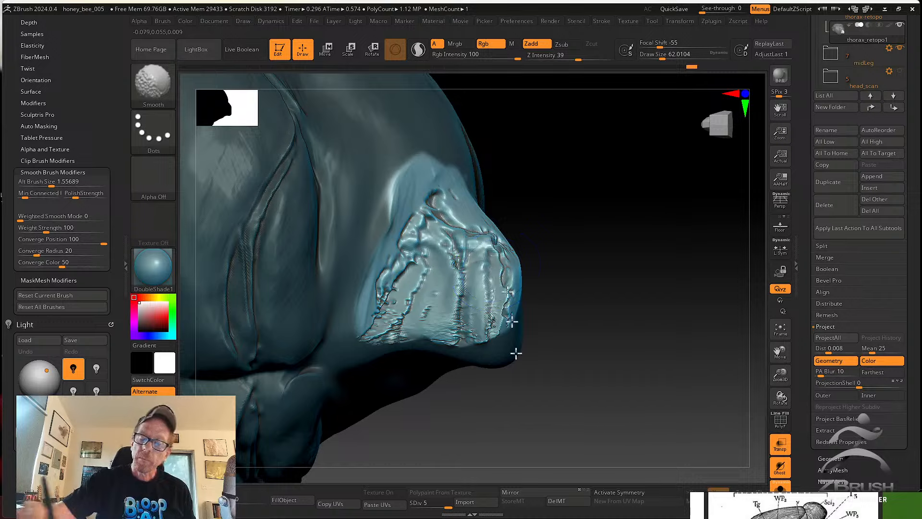
right_click_drag(562, 367, 597, 387)
Clear the mask, switch masking to MaskPen, and mask the half of the thorax that carries the projected patch.
left_click(640, 451, "ctrl+shift")
mouse_move(640, 451)
right_mouse_down()
mouse_move(650, 393)
mouse_move(657, 432)
mouse_move(677, 362)
mouse_move(679, 292)
mouse_move(607, 238)
right_mouse_up()
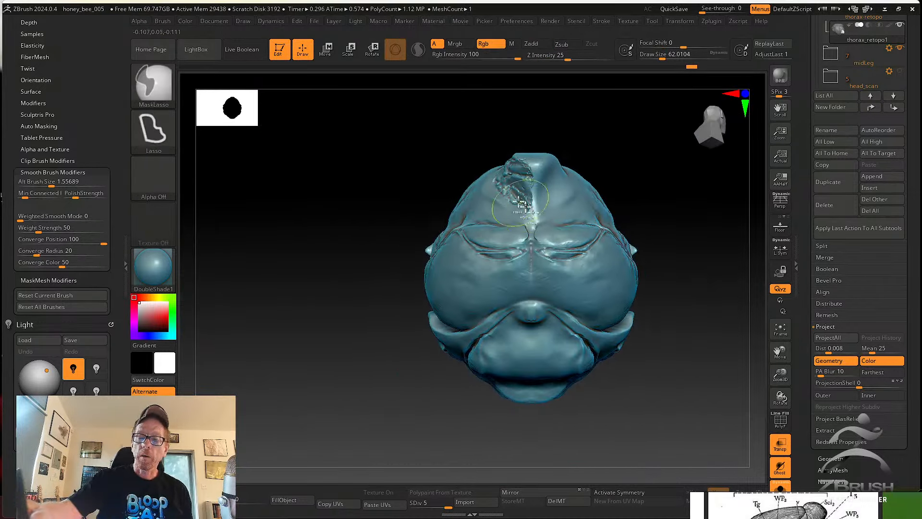
left_click(153, 86, "ctrl")
left_click(239, 100, "ctrl")
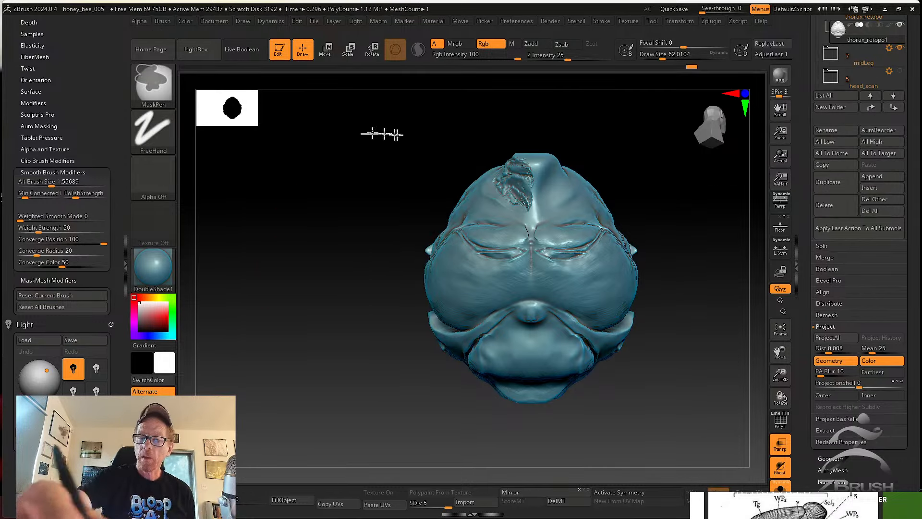
left_click_drag(361, 134, 534, 466, "ctrl")
right_click_drag(644, 387, 597, 411, "alt")
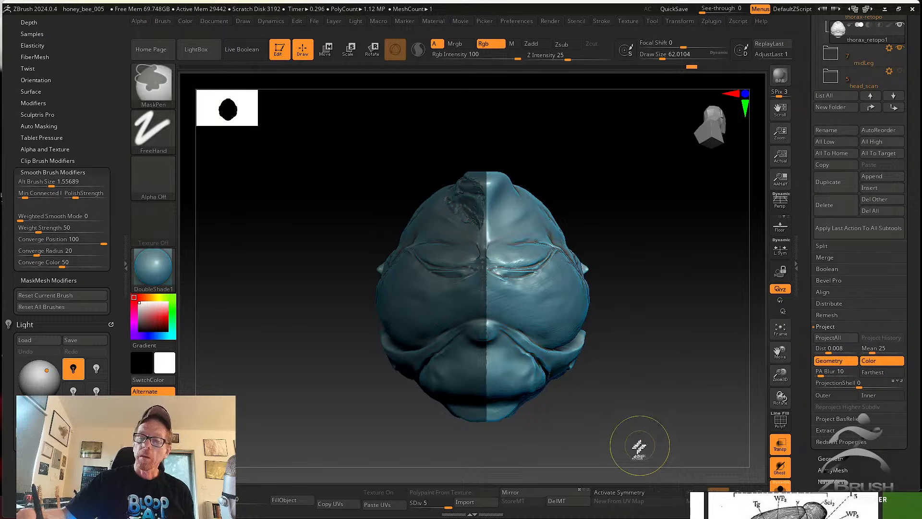
Extend the mask over the rest of the thorax, leaving only the opposite side of the rear bump unmasked.
left_click_drag(648, 456, 342, 245, "ctrl")
mouse_move(660, 288)
left_mouse_down()
mouse_move(646, 411)
mouse_move(610, 416)
mouse_move(599, 367)
left_mouse_up()
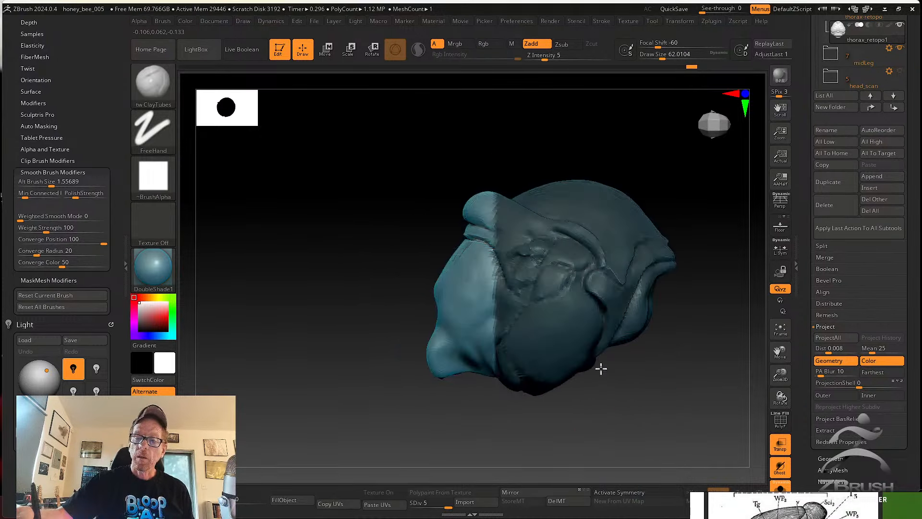
key("ctrl")
mouse_move(651, 429)
left_mouse_down("ctrl")
mouse_move(523, 168)
mouse_move(491, 163)
left_mouse_up("ctrl")
mouse_move(665, 336)
left_mouse_down()
mouse_move(635, 369)
mouse_move(651, 298)
mouse_move(634, 347)
mouse_move(642, 364)
mouse_move(644, 335)
mouse_move(607, 307)
left_mouse_up()
left_click_drag(413, 290, 403, 248)
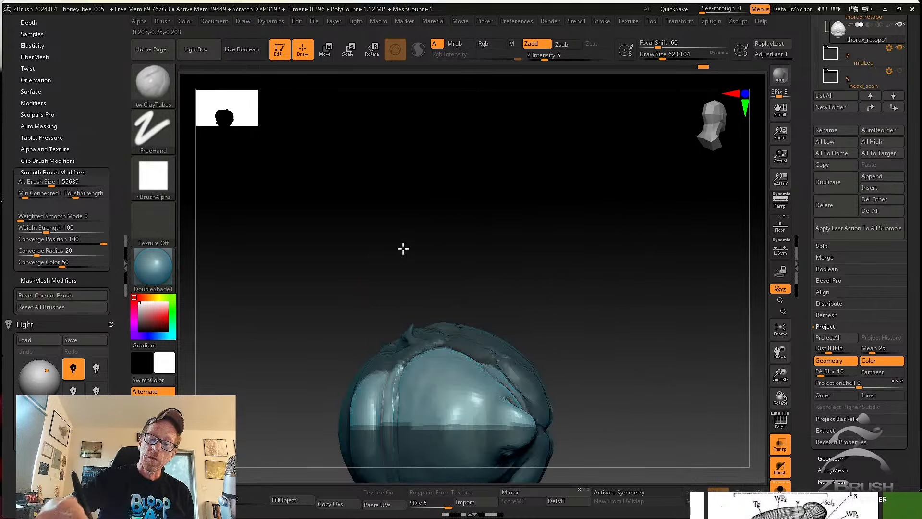
left_click_drag(494, 274, 570, 202)
mouse_move(280, 259)
left_mouse_down("ctrl")
mouse_move(457, 401)
mouse_move(469, 464)
left_mouse_up("ctrl")
mouse_move(583, 439)
left_mouse_down()
mouse_move(650, 377)
mouse_move(692, 424)
mouse_move(684, 398)
mouse_move(639, 417)
mouse_move(637, 393)
mouse_move(613, 409)
left_mouse_up()
Lower the mesh to subdivision level 3 and copy the projected patch onto the unmasked side with Smart ReSym along Y.
left_click_drag(436, 504, 429, 504)
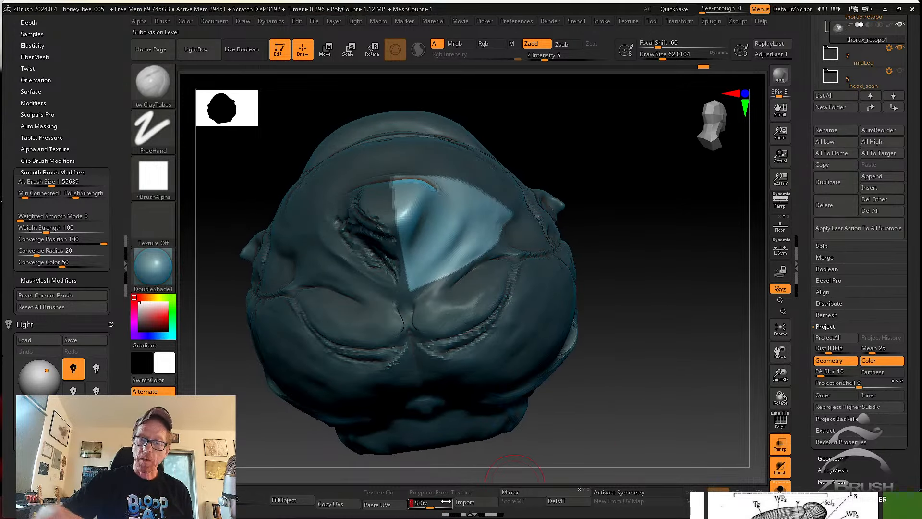
scroll(816, 432, "down", 5)
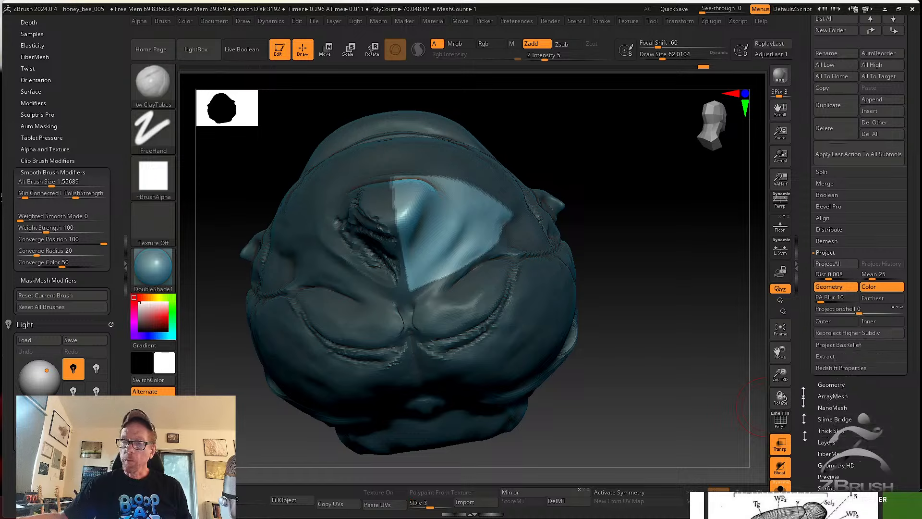
left_click(836, 328)
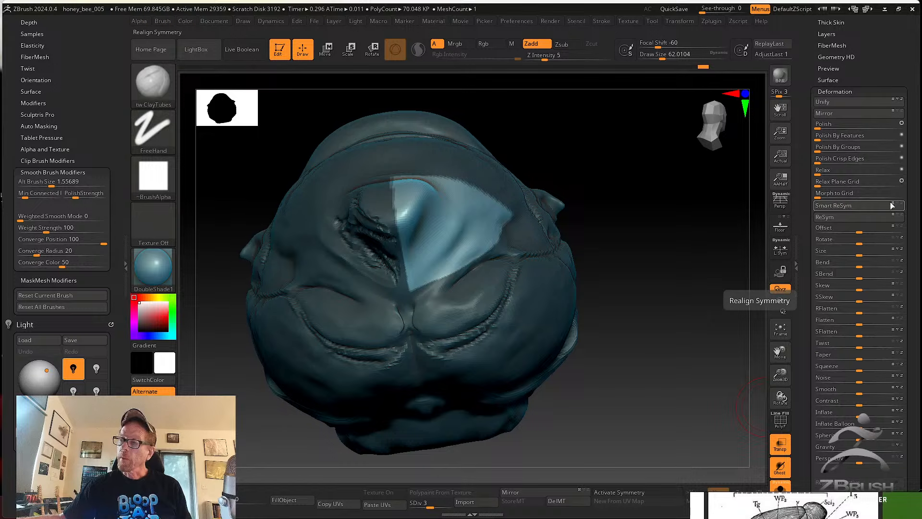
left_click(533, 495)
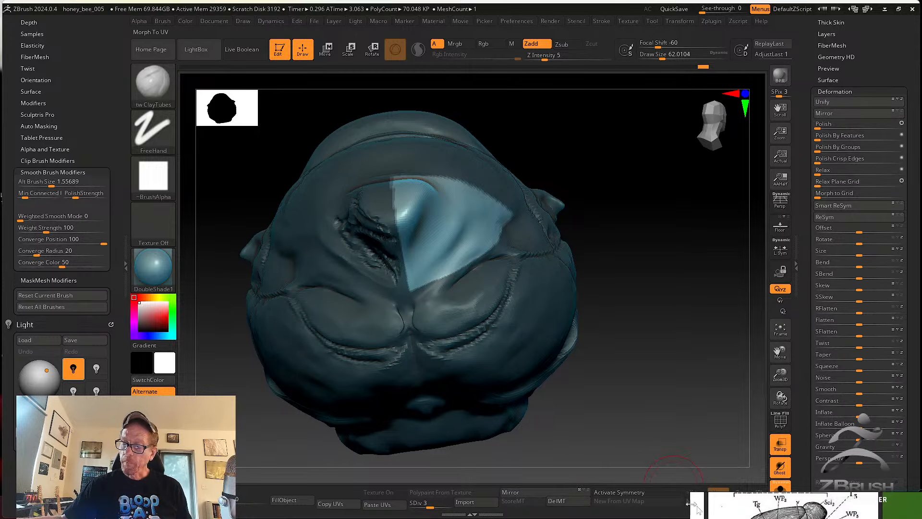
left_click(646, 493)
left_click(662, 493)
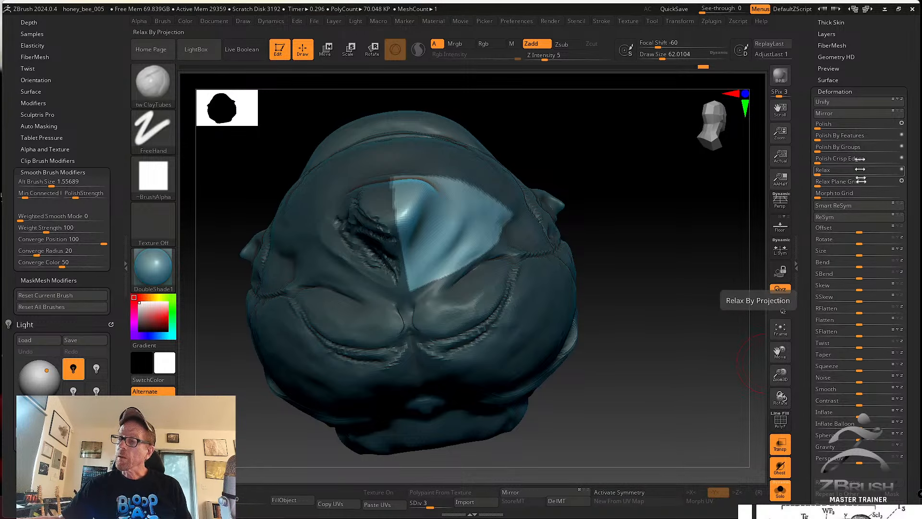
left_click(896, 206)
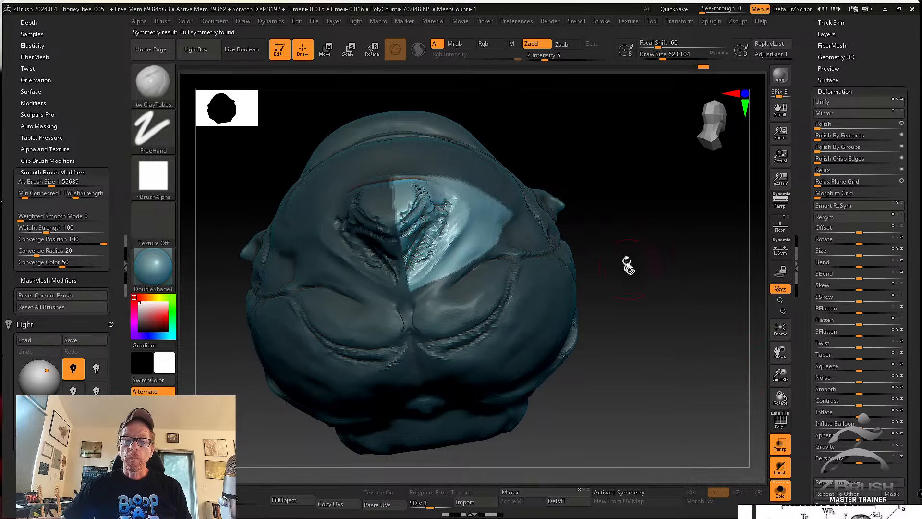
Repeat Smart ReSym on the rear bump at subdivision levels 4 and 5, and clear the mask.
mouse_move(628, 264)
left_mouse_down()
mouse_move(592, 214)
mouse_move(452, 219)
left_mouse_up()
mouse_move(545, 194)
left_mouse_down()
mouse_move(628, 211)
mouse_move(701, 303)
mouse_move(645, 280)
mouse_move(653, 255)
left_mouse_up()
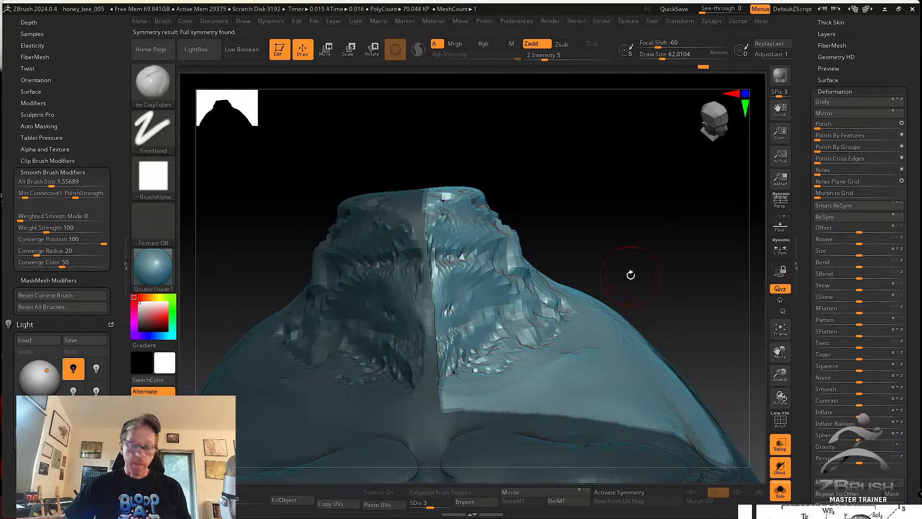
key("ctrl+d")
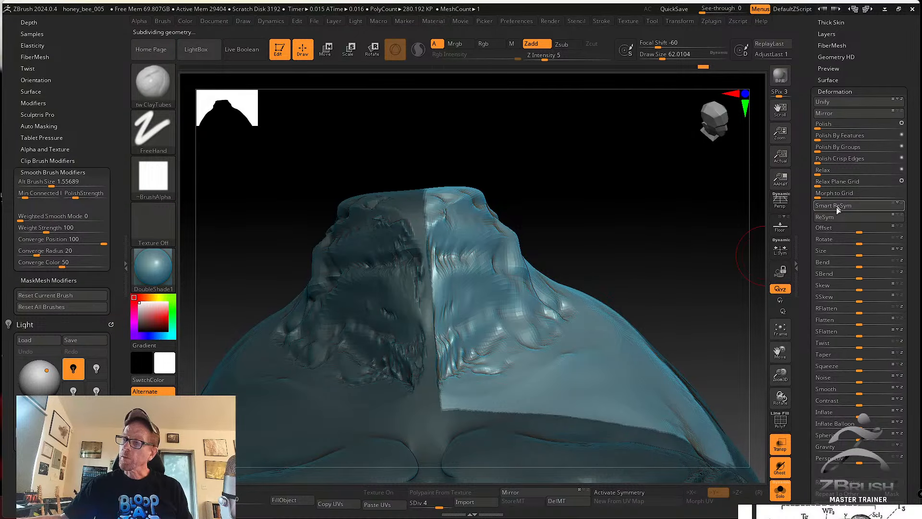
left_click(837, 206)
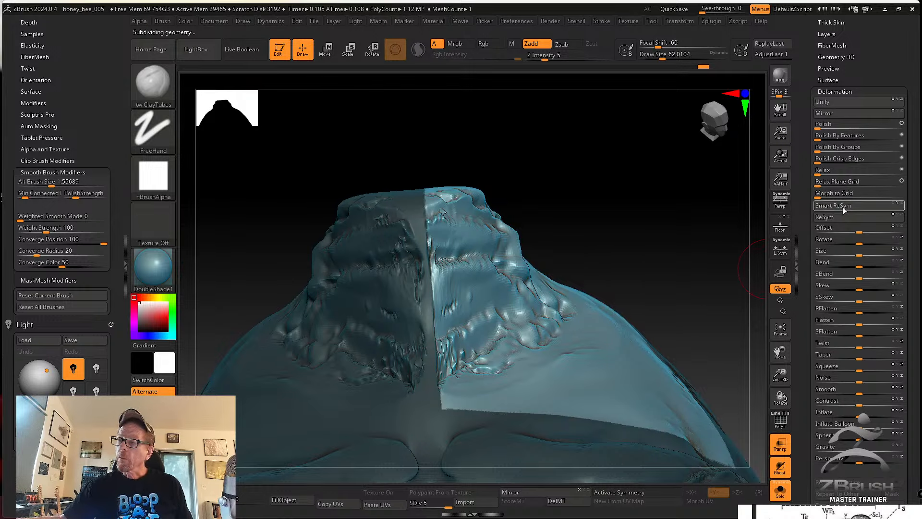
mouse_move(649, 224)
left_mouse_down()
mouse_move(603, 239)
mouse_move(640, 206)
mouse_move(646, 230)
left_mouse_up()
Enable Y symmetry and, at a draw size of about 46, smooth the rear bump's centre seam and its lumpy sides.
right_click_drag(444, 270, 457, 336)
key("x")
key("s")
left_click_drag(458, 312, 453, 312)
left_click_drag(452, 313, 452, 291, "shift")
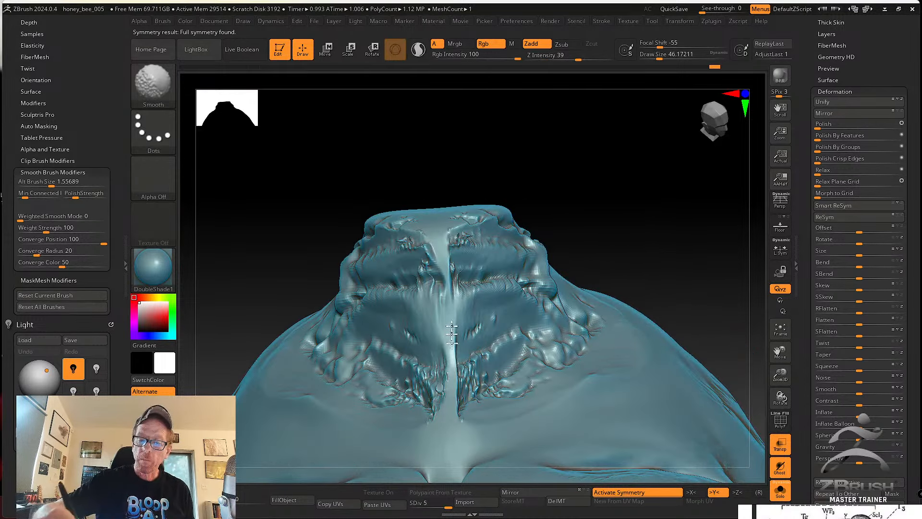
left_click_drag(446, 380, 449, 238, "shift")
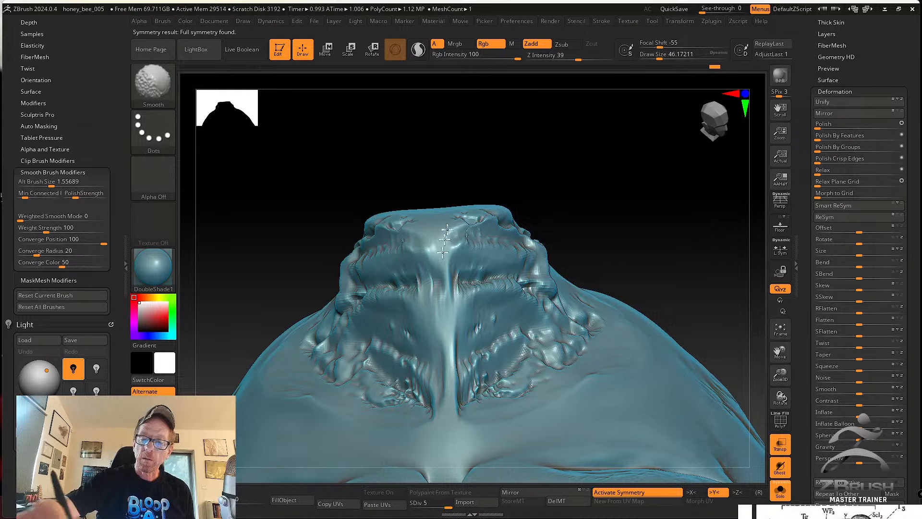
left_click_drag(461, 281, 453, 411, "shift")
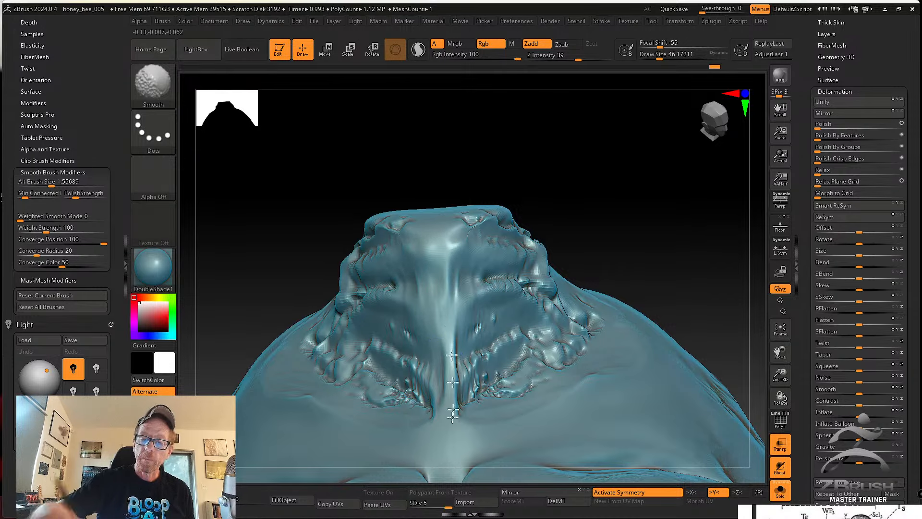
right_click_drag(453, 411, 457, 350, "shift")
mouse_move(389, 264)
left_mouse_down("shift")
mouse_move(350, 289)
mouse_move(290, 299)
left_mouse_up("shift")
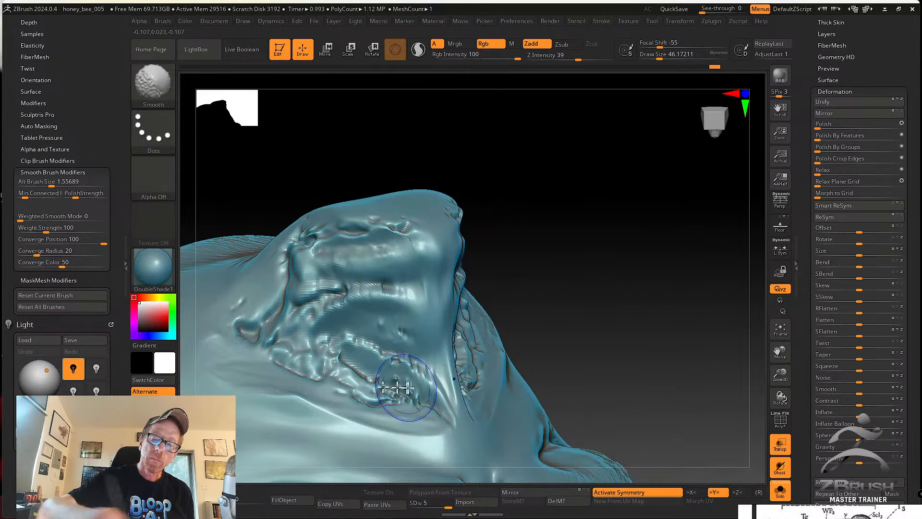
Check the Bee_from_scan_01 subtool as reference for the rear bump and return to the thorax_retopo1 subtool.
mouse_move(527, 362)
right_mouse_down("ctrl")
mouse_move(537, 332)
mouse_move(581, 312)
mouse_move(600, 328)
mouse_move(549, 306)
mouse_move(569, 310)
mouse_move(595, 266)
mouse_move(642, 335)
mouse_move(648, 272)
right_mouse_up("ctrl")
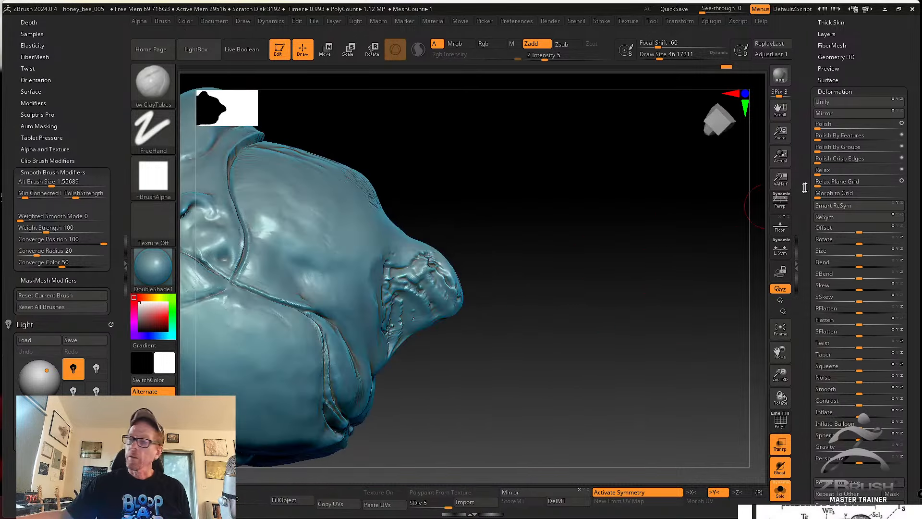
left_click_drag(804, 188, 811, 273)
left_click(828, 205)
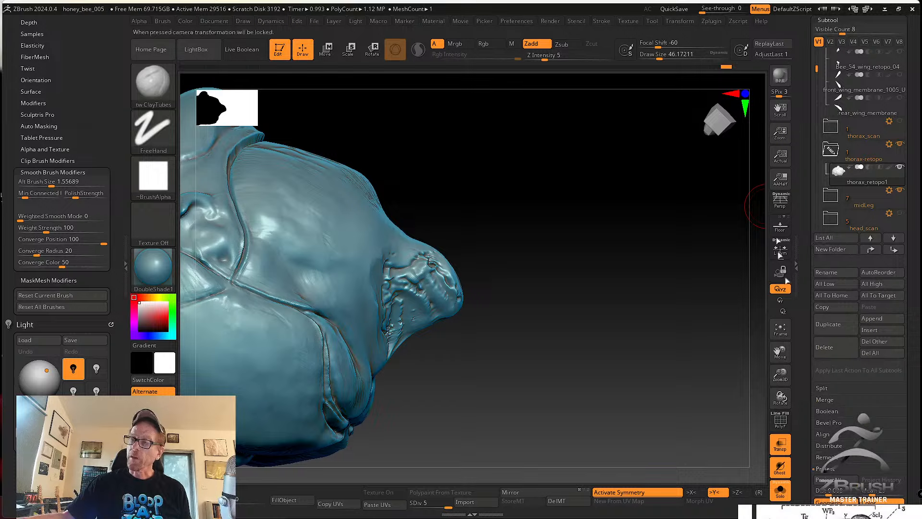
left_click_drag(819, 71, 817, 51)
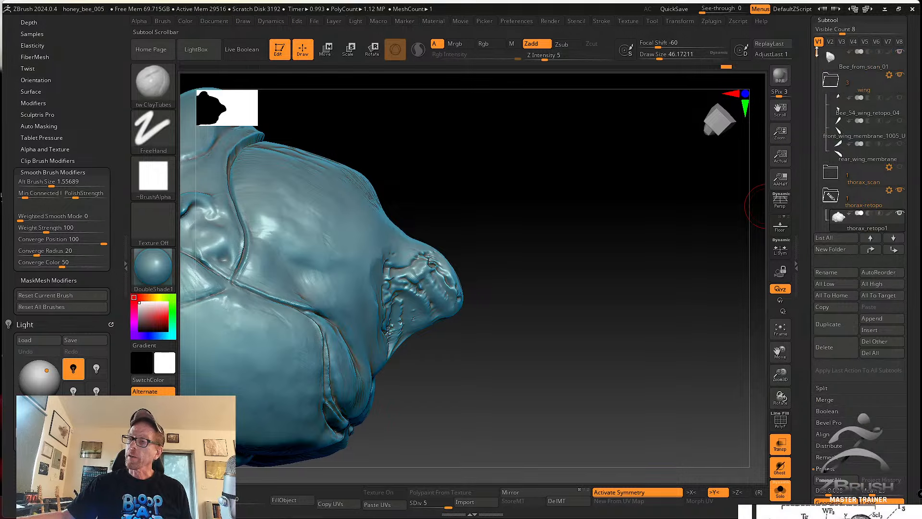
left_click(840, 68)
left_click_drag(586, 224, 769, 292)
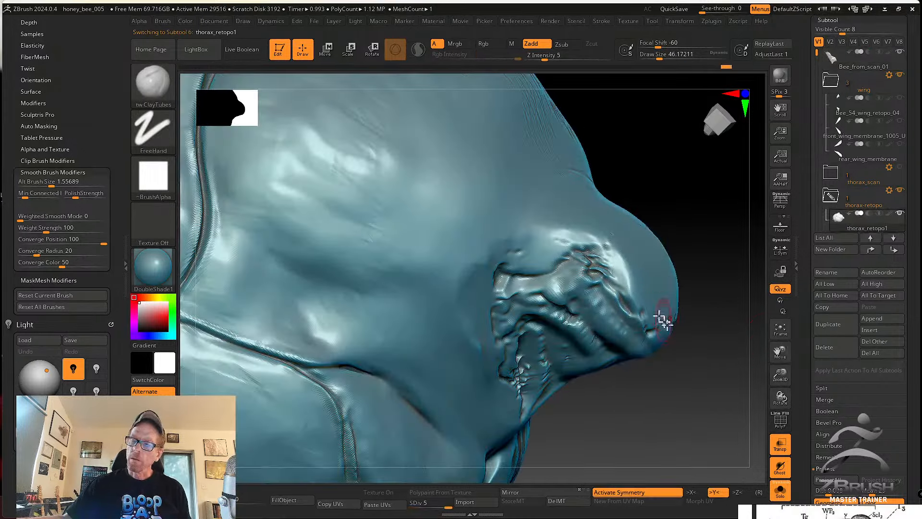
Isolate the rear bump of thorax_retopo1 by hiding the surrounding thorax, keeping it beside the scan for reference.
mouse_move(719, 356)
left_mouse_down()
mouse_move(706, 354)
mouse_move(695, 298)
mouse_move(702, 220)
mouse_move(659, 221)
mouse_move(650, 176)
mouse_move(686, 181)
mouse_move(615, 212)
mouse_move(682, 278)
mouse_move(589, 217)
mouse_move(632, 226)
mouse_move(494, 212)
mouse_move(687, 336)
mouse_move(597, 381)
mouse_move(478, 274)
mouse_move(476, 260)
left_mouse_up()
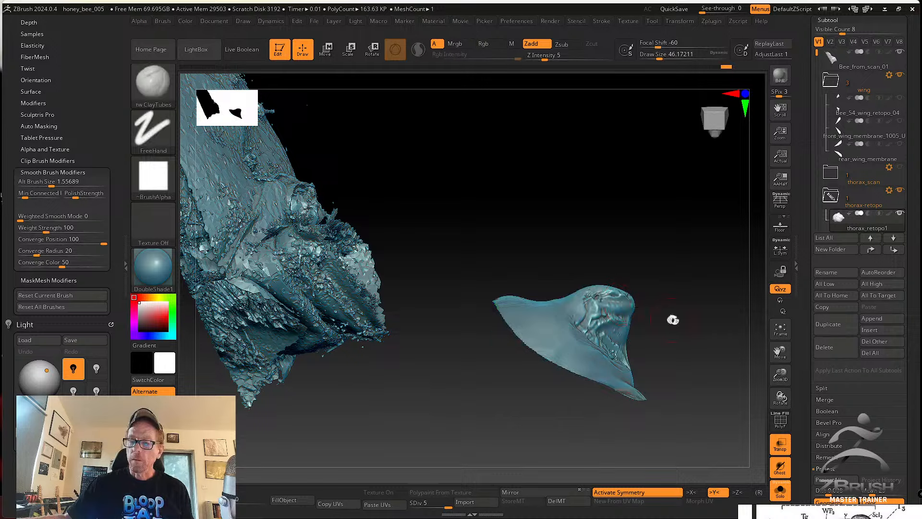
mouse_move(719, 350)
left_mouse_down()
mouse_move(710, 270)
mouse_move(663, 251)
mouse_move(659, 379)
mouse_move(743, 385)
mouse_move(719, 407)
mouse_move(725, 374)
left_mouse_up()
mouse_move(480, 223)
left_mouse_down("ctrl+shift")
mouse_move(525, 181)
mouse_move(578, 260)
left_mouse_up("ctrl+shift")
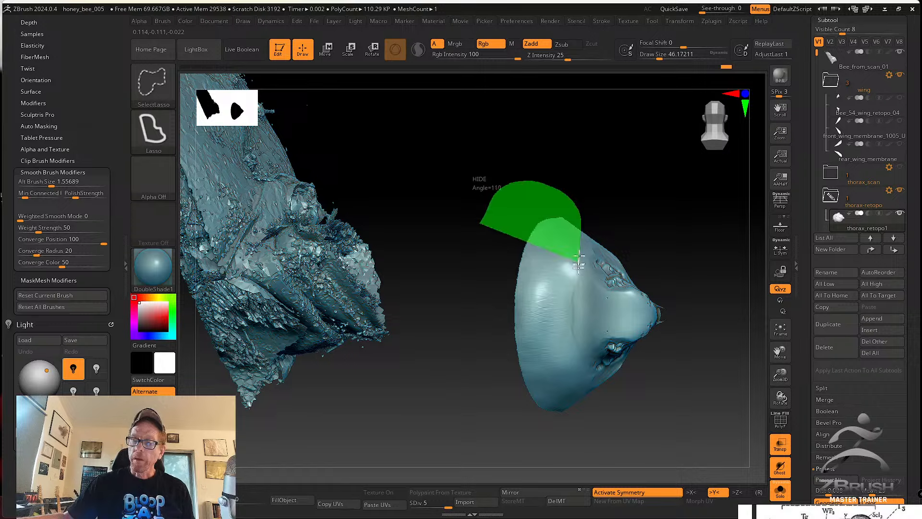
left_click_drag(586, 410, 478, 436, "ctrl+shift")
mouse_move(659, 436)
left_mouse_down()
mouse_move(679, 385)
mouse_move(686, 410)
mouse_move(659, 430)
mouse_move(623, 406)
left_mouse_up()
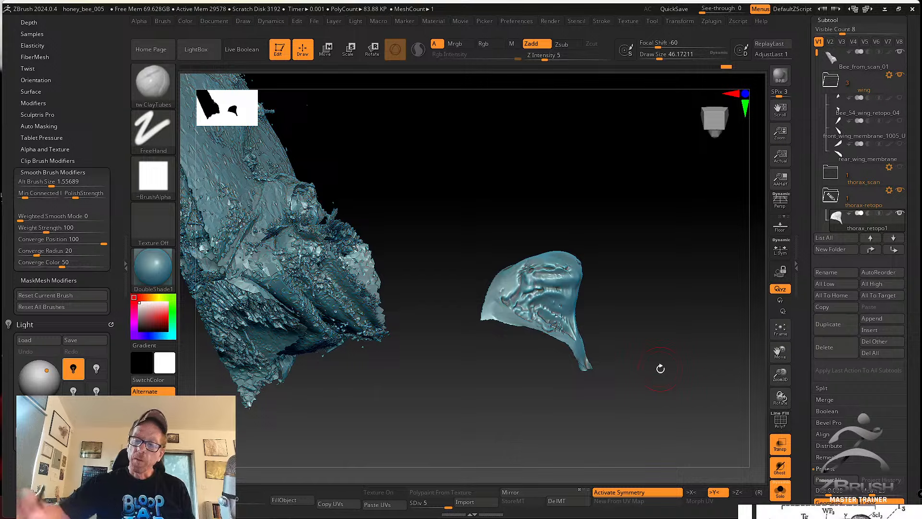
left_click_drag(572, 317, 606, 349)
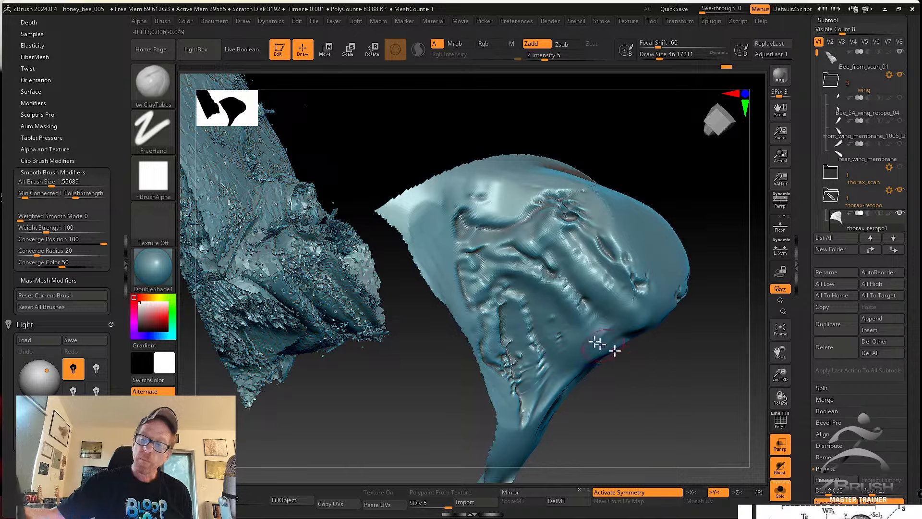
Build up the folds on the side of the rear bump with the tw ClayTubes brush.
left_click_drag(611, 397, 647, 392)
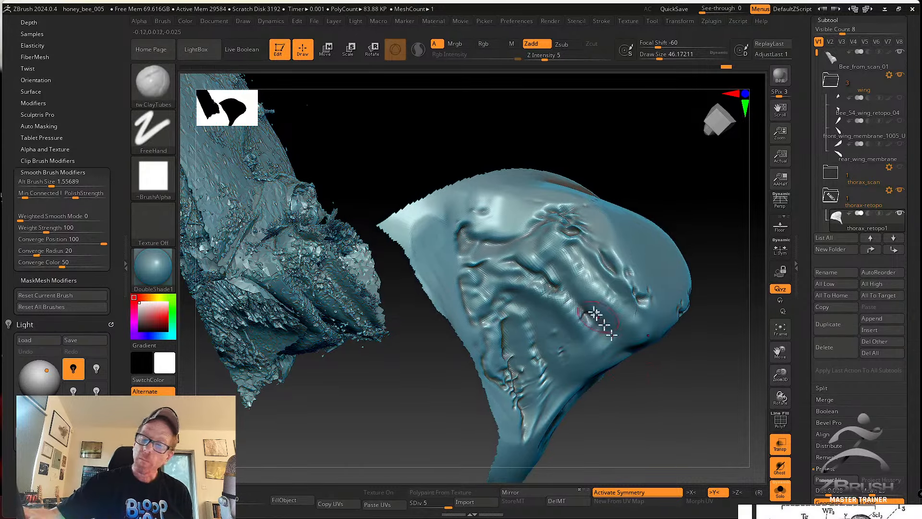
left_click_drag(594, 262, 612, 302)
right_click_drag(606, 313, 605, 288)
With the SK_Cloth brush at a draw size of about 37, sculpt and smooth the central fold on the bump's side.
left_click(153, 83)
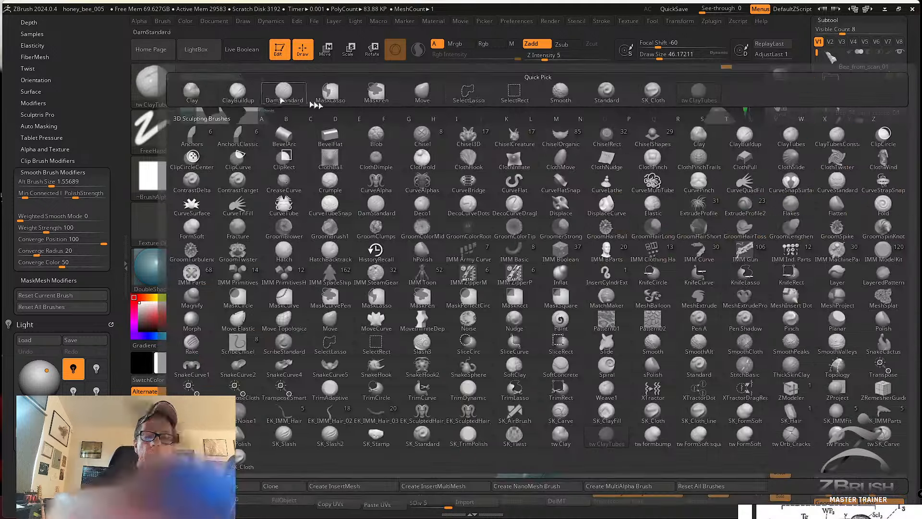
left_click(659, 88)
key("s")
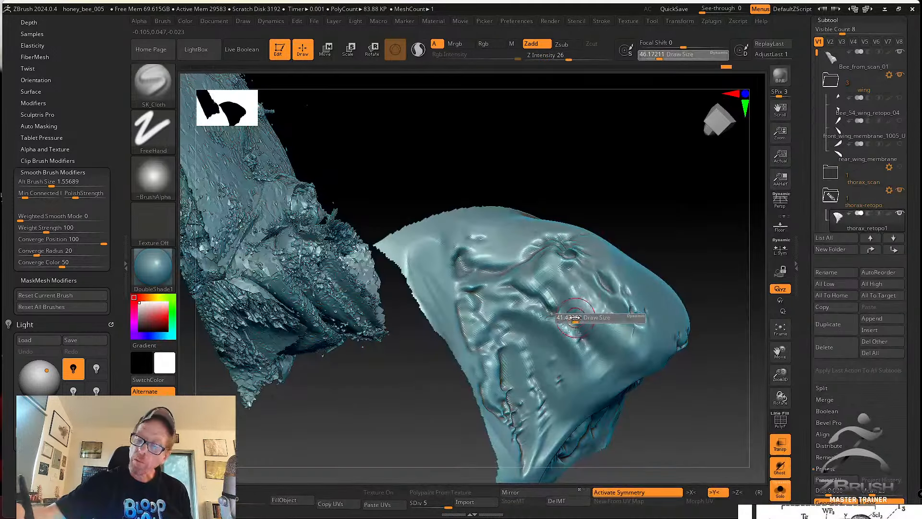
left_click_drag(576, 318, 613, 410)
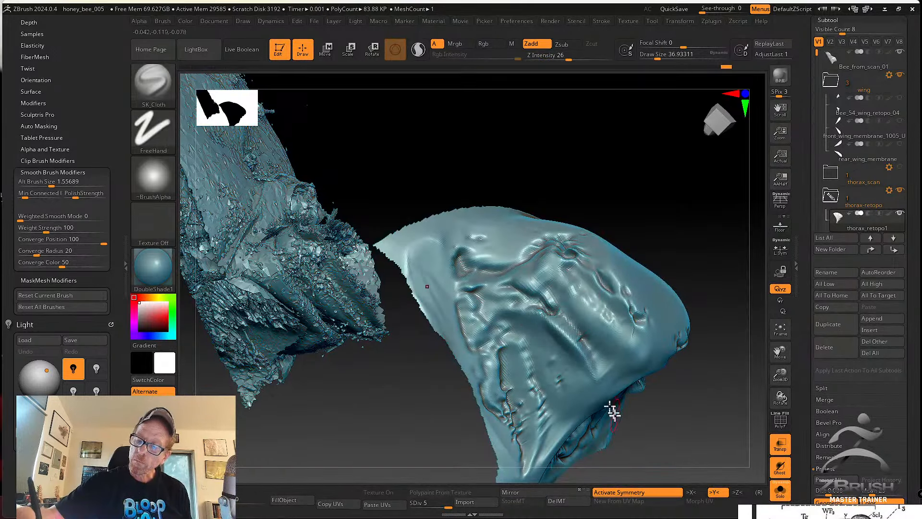
key("shift")
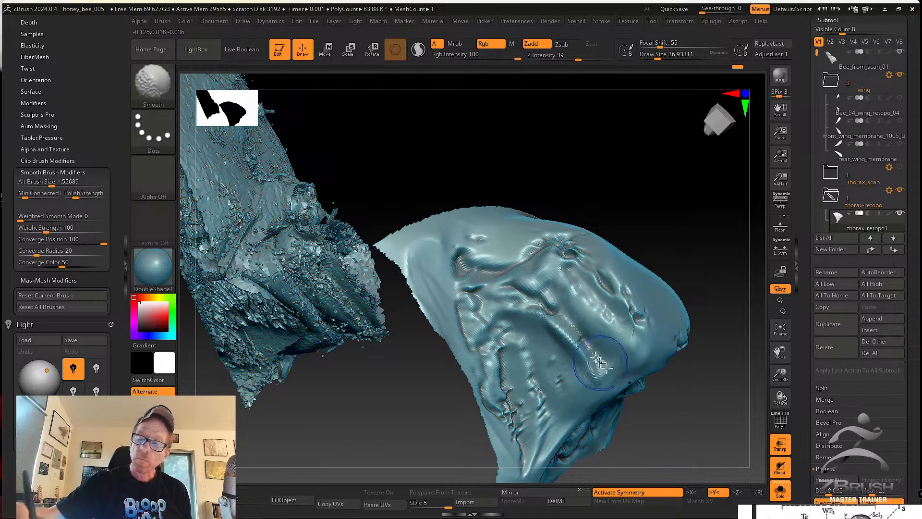
mouse_move(594, 348)
left_mouse_down("shift")
mouse_move(568, 323)
mouse_move(614, 395)
left_mouse_up("shift")
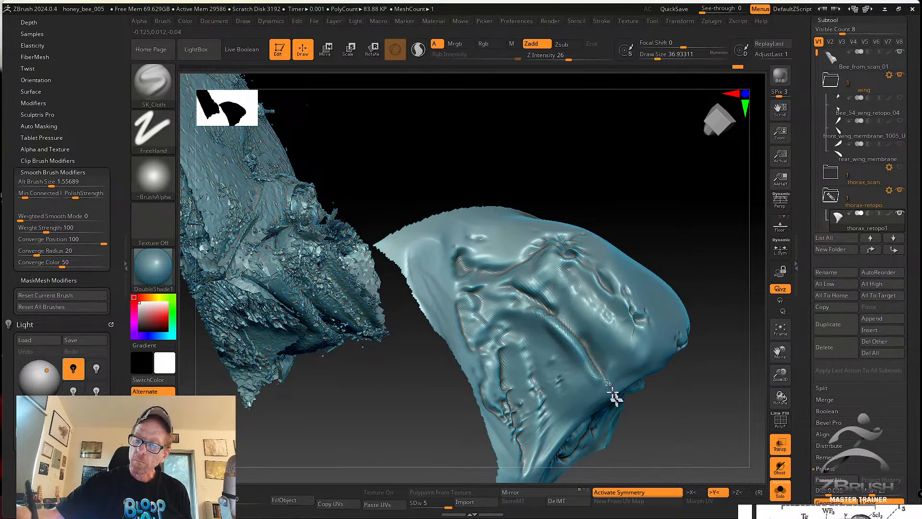
right_click_drag(614, 341, 600, 349)
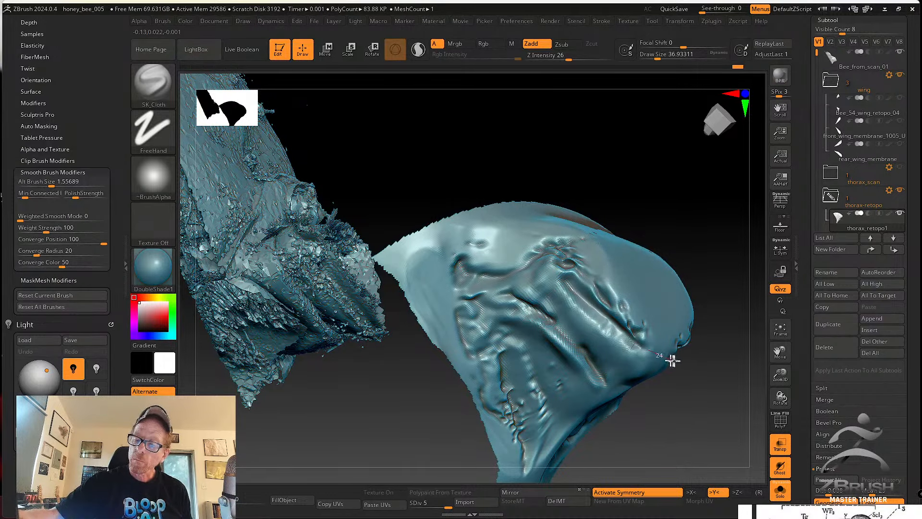
Sculpt the outer fold running toward the bump's tip with SK_Cloth and smooth the lumps at its upper end.
key("shift")
right_click_drag(565, 284, 572, 308)
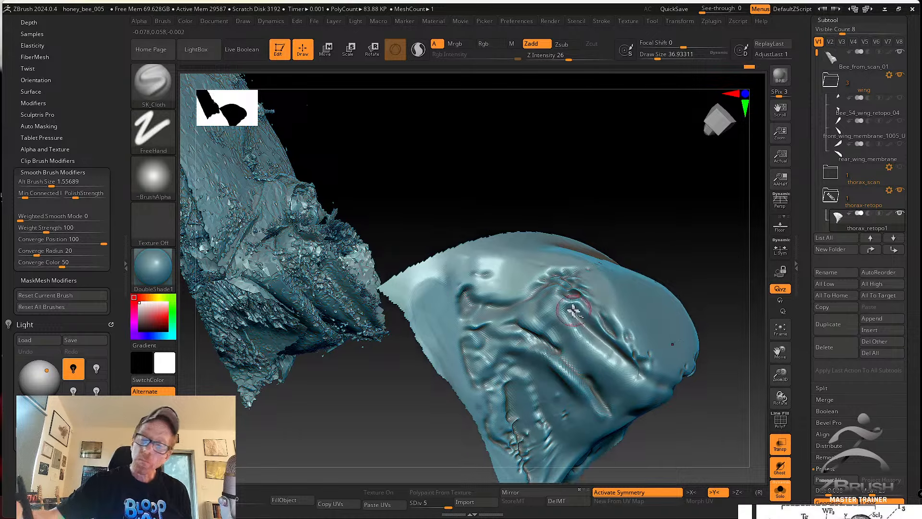
left_click_drag(572, 309, 576, 343, "shift")
mouse_move(568, 298)
right_mouse_down()
mouse_move(555, 297)
mouse_move(556, 289)
right_mouse_up()
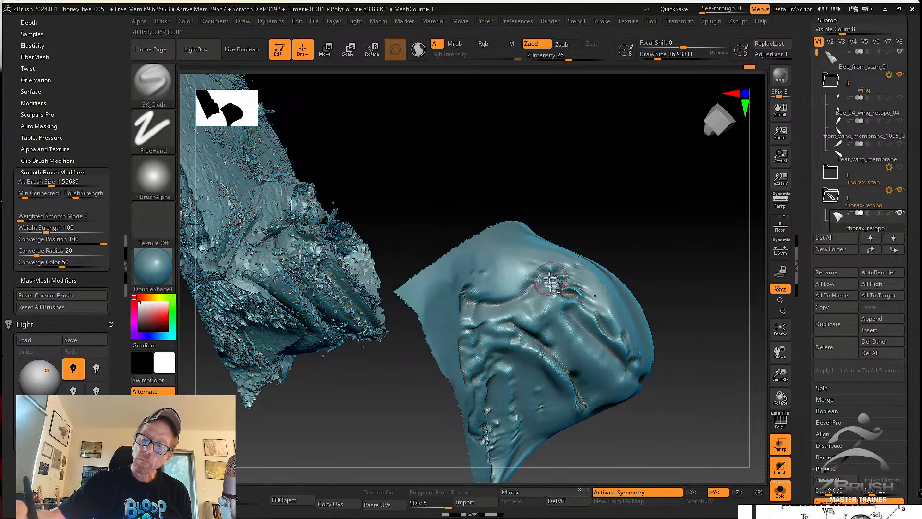
key("shift")
left_click_drag(545, 270, 602, 314, "shift")
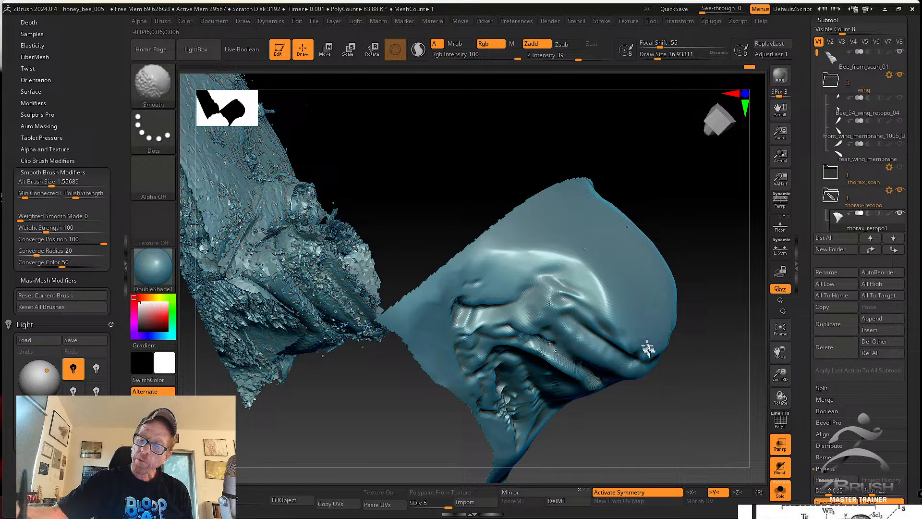
right_click_drag(685, 375, 687, 321)
left_click_drag(562, 293, 597, 301, "shift")
Sculpt and soften the crease along the upper edge of the rear bump's folded area.
mouse_move(641, 336)
right_mouse_down()
mouse_move(604, 349)
mouse_move(603, 331)
mouse_move(598, 350)
mouse_move(528, 337)
right_mouse_up()
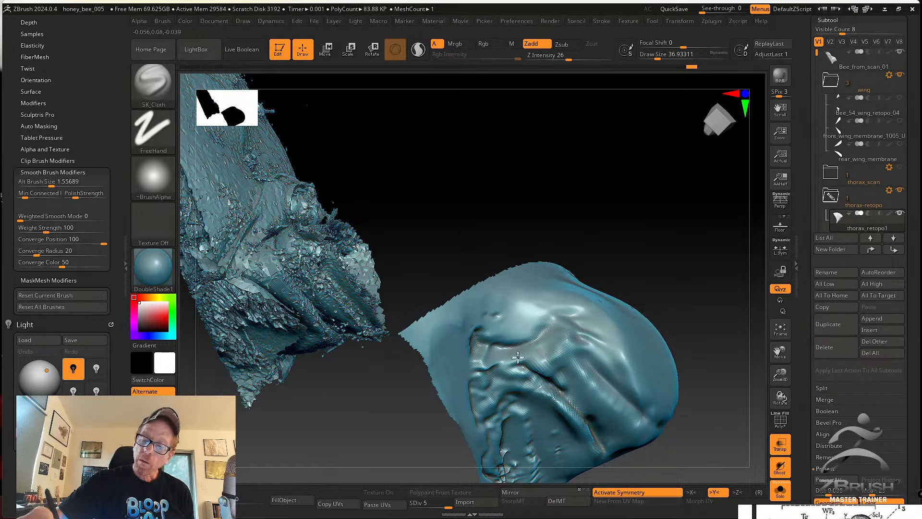
right_click_drag(595, 300, 580, 323)
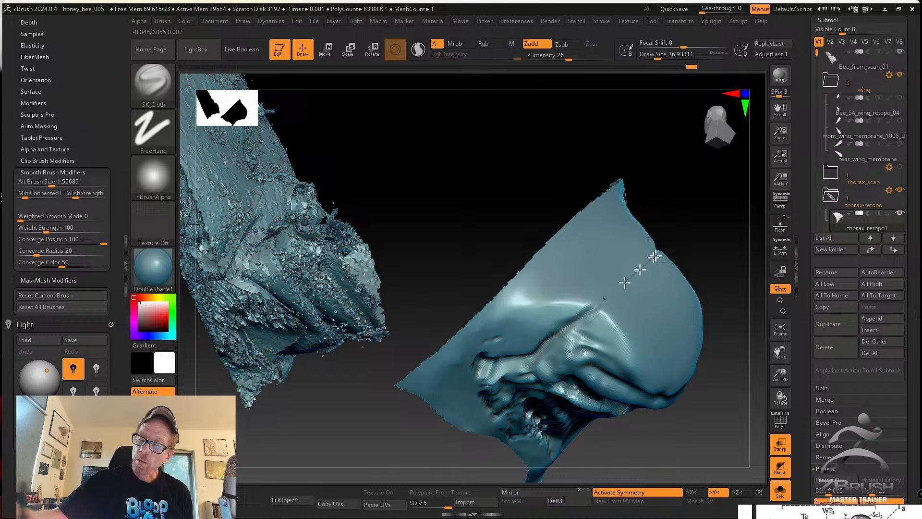
key("shift")
right_click_drag(605, 291, 604, 255, "alt")
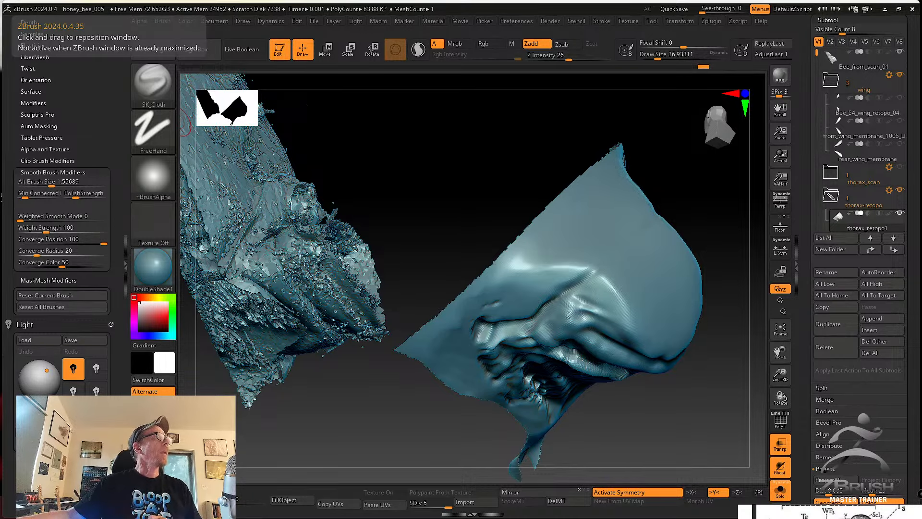
left_click_drag(0, 96, 406, 64)
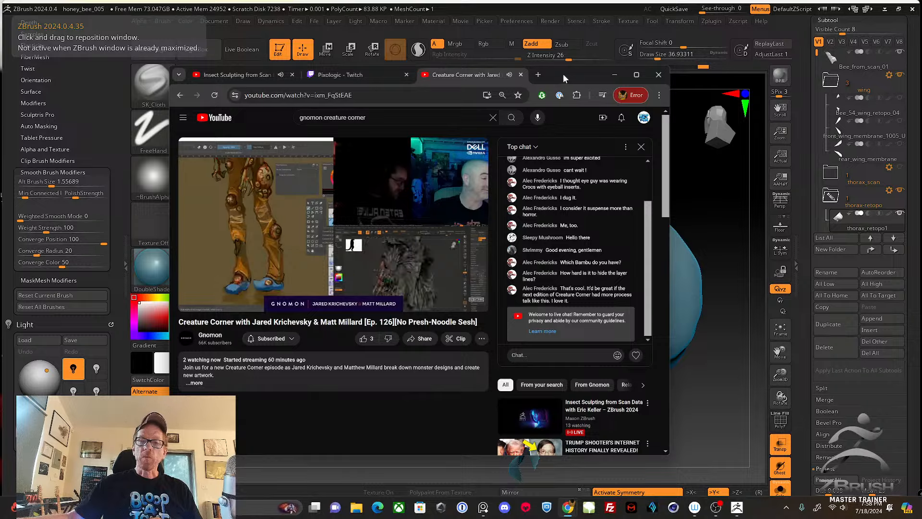
left_click_drag(563, 74, 0, 72)
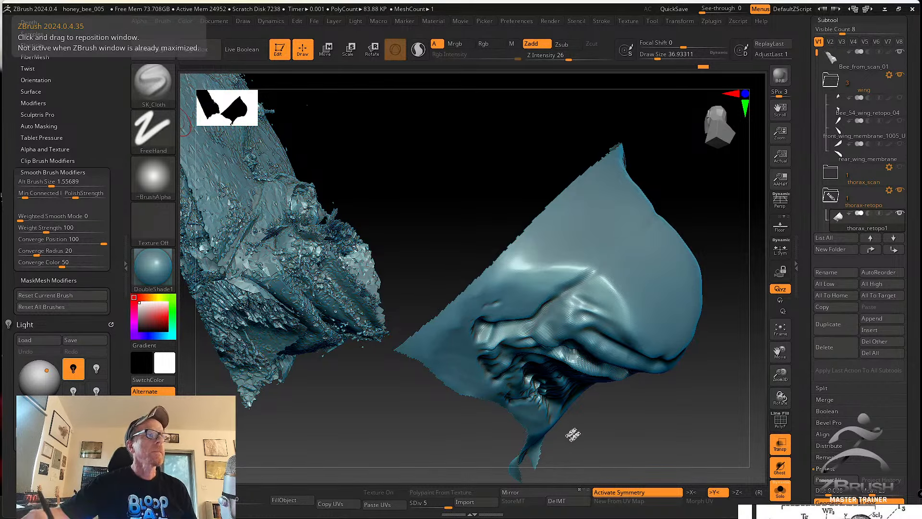
Smooth the upper crease and refine the ridges below it with SK_Cloth at a draw size of about 31.
mouse_move(573, 435)
left_mouse_down()
mouse_move(593, 433)
mouse_move(644, 356)
mouse_move(586, 370)
mouse_move(578, 303)
mouse_move(514, 329)
left_mouse_up()
key("shift")
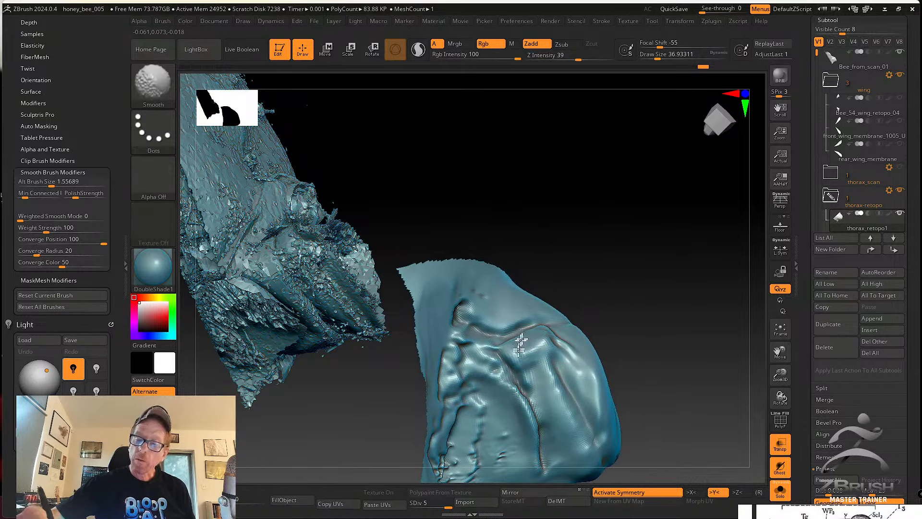
right_click_drag(514, 367, 578, 316)
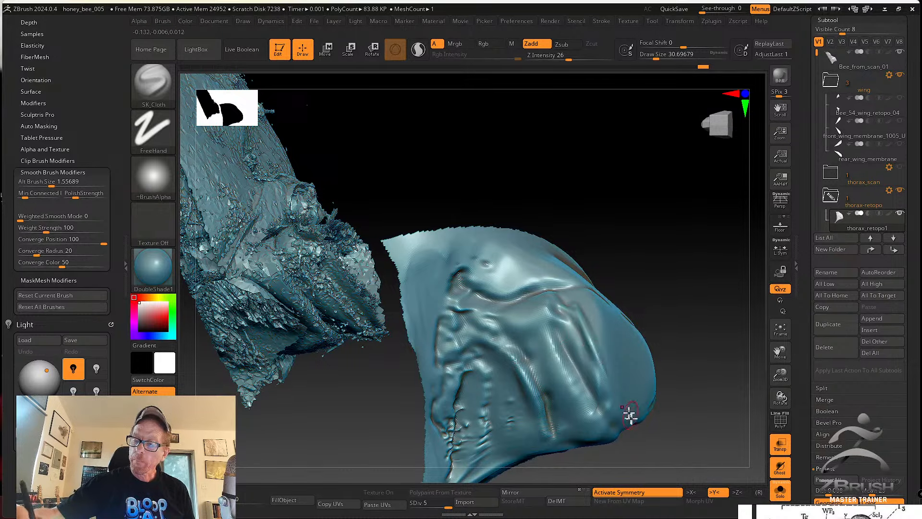
Extend the central groove over the bump's lower edge toward the underside and smooth the surface around it.
right_click_drag(669, 436, 560, 385)
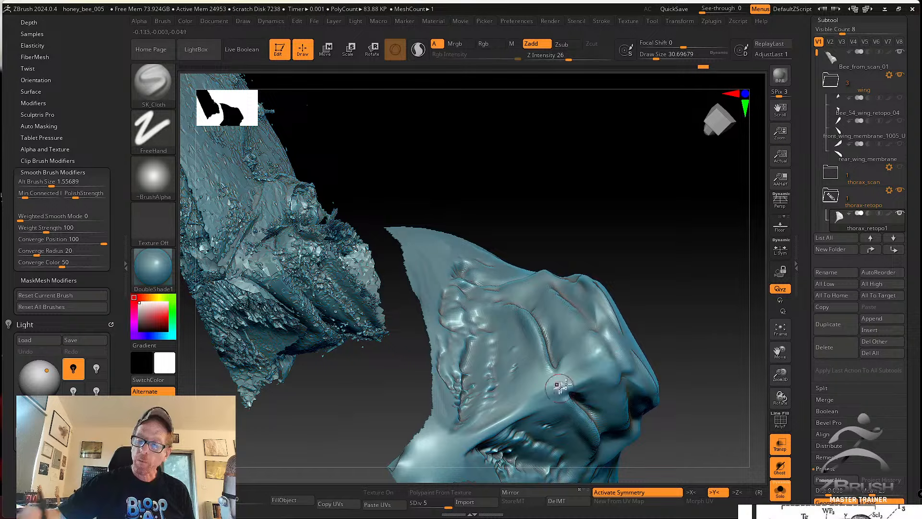
key("shift")
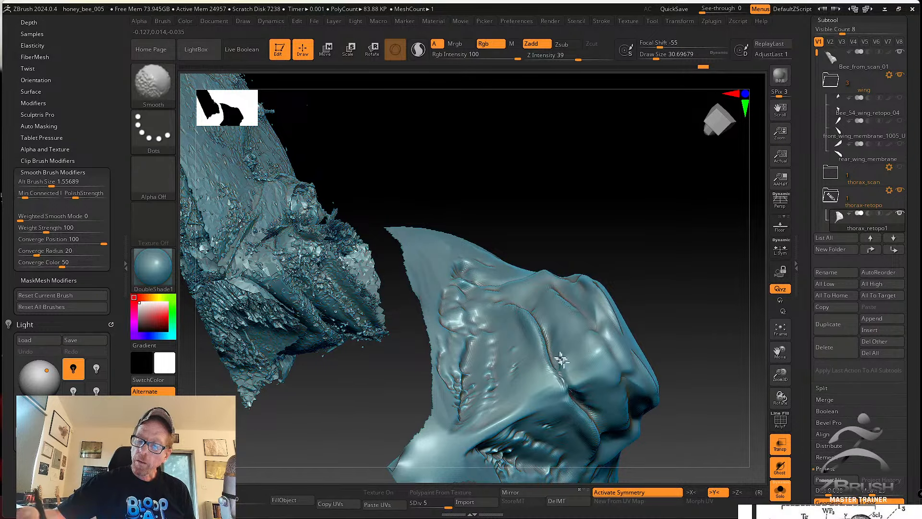
key("shift")
right_click_drag(587, 385, 577, 414)
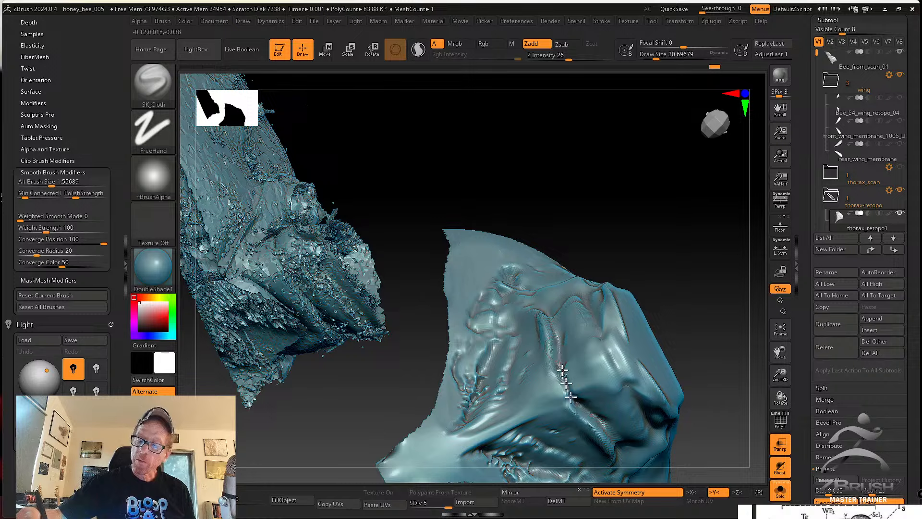
right_click_drag(565, 380, 566, 365)
key("shift")
right_click_drag(584, 398, 583, 366)
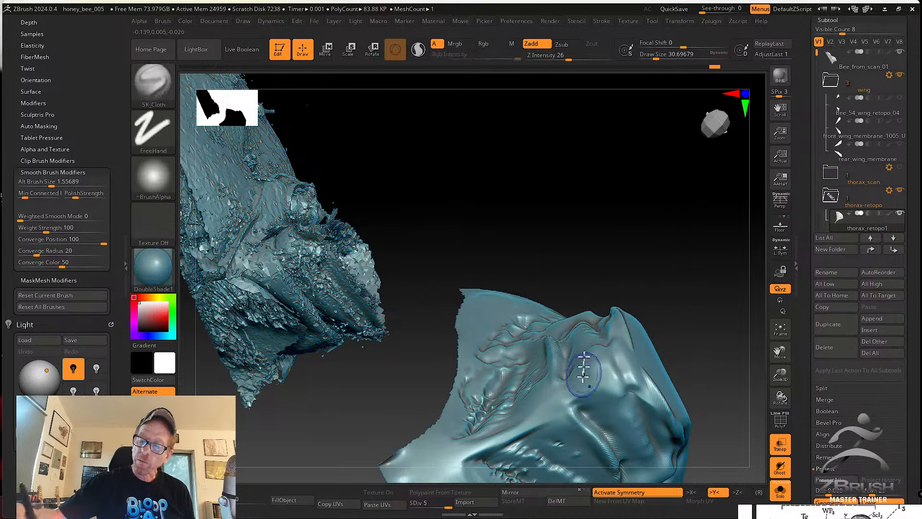
left_click_drag(580, 397, 634, 455, "shift")
At a draw size of about 27, sculpt the long narrow folds near the bump's front edge and smooth their rough surface.
mouse_move(602, 445)
right_mouse_down("alt")
mouse_move(570, 377)
mouse_move(521, 370)
mouse_move(488, 453)
mouse_move(504, 323)
right_mouse_up("alt")
key("shift")
key("shift")
mouse_move(515, 319)
left_mouse_down("shift")
mouse_move(517, 359)
mouse_move(532, 338)
mouse_move(519, 384)
mouse_move(517, 377)
mouse_move(517, 437)
left_mouse_up("shift")
key("s")
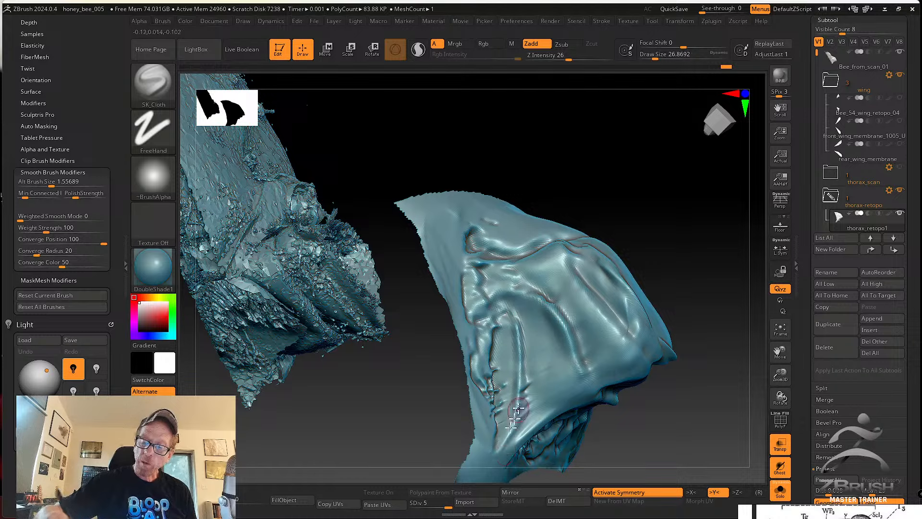
right_click_drag(515, 412, 519, 428)
key("shift")
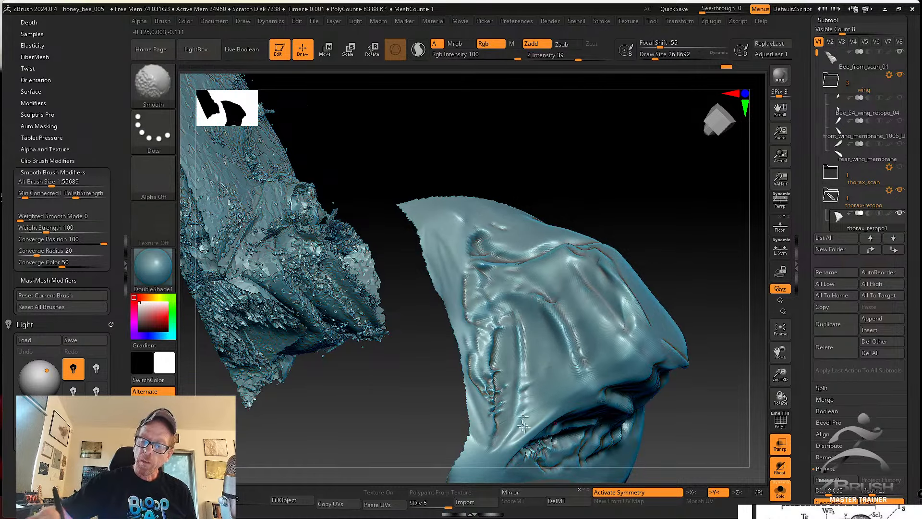
left_click_drag(526, 315, 517, 434, "shift")
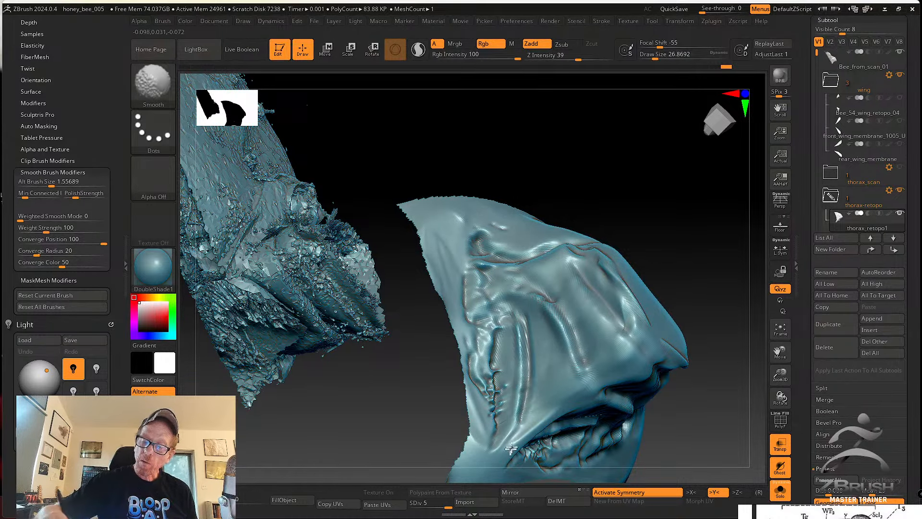
left_click_drag(499, 365, 499, 395, "shift")
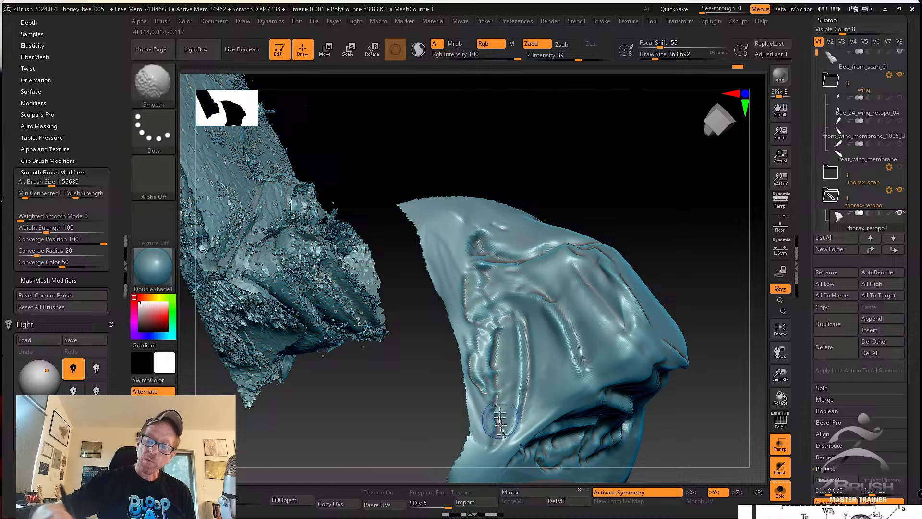
Sharpen the crease between the narrow front folds with SK_Cloth and smooth its lower end into the surrounding surface.
mouse_move(500, 423)
right_mouse_down()
mouse_move(491, 402)
mouse_move(497, 376)
right_mouse_up()
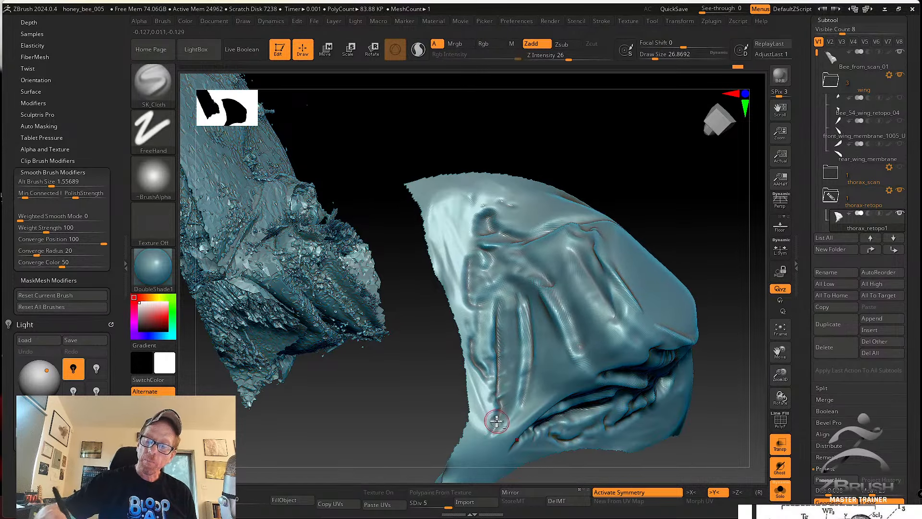
left_click_drag(496, 421, 500, 361, "shift")
mouse_move(502, 403)
right_mouse_down()
mouse_move(519, 367)
mouse_move(512, 379)
right_mouse_up()
left_click_drag(493, 383, 493, 386, "shift")
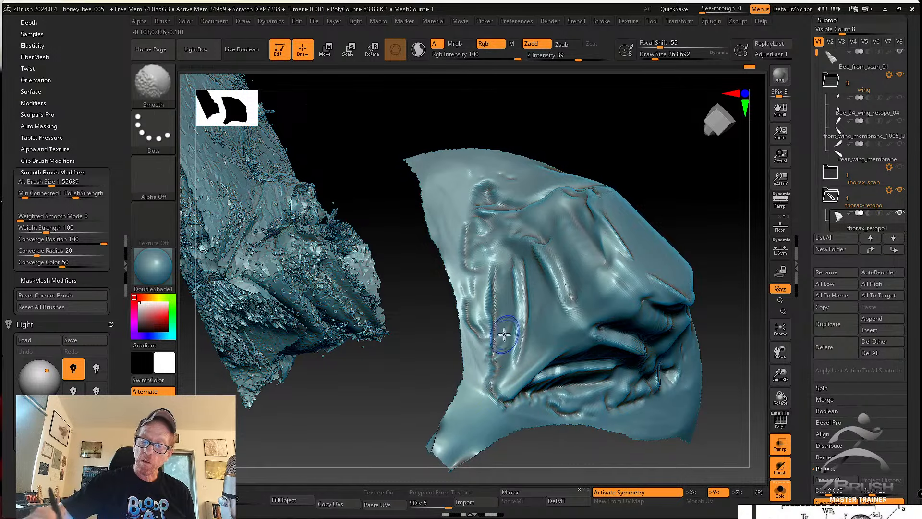
left_click_drag(503, 334, 495, 348, "shift")
left_click_drag(503, 409, 502, 407, "shift")
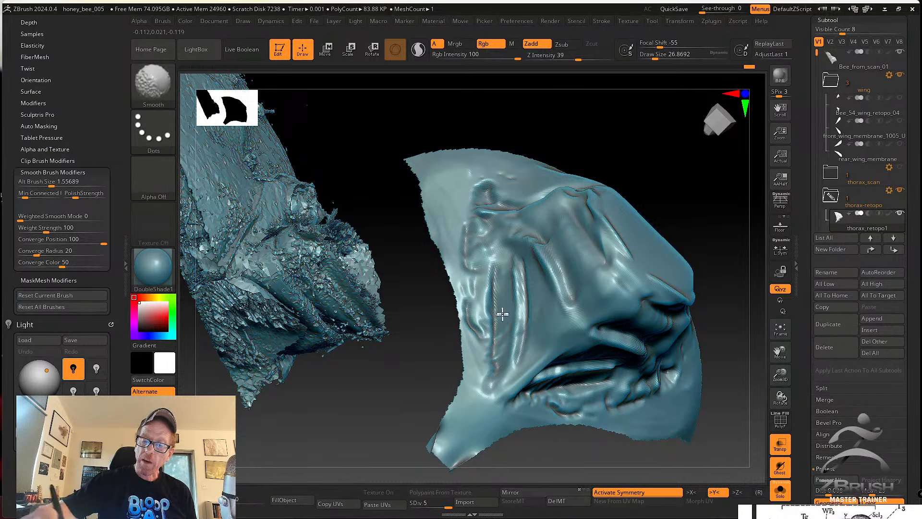
Sculpt and smooth the long fold down the middle of thorax_retopo1 with the SK_Cloth and Smooth brushes.
mouse_move(494, 309)
right_mouse_down()
mouse_move(509, 377)
mouse_move(509, 288)
mouse_move(511, 325)
mouse_move(515, 312)
mouse_move(544, 303)
mouse_move(587, 354)
mouse_move(591, 339)
mouse_move(549, 273)
right_mouse_up()
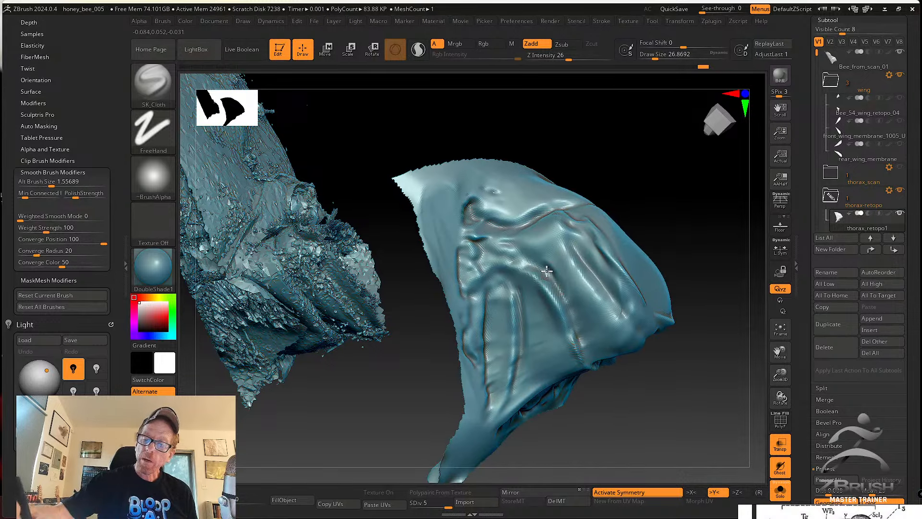
key("shift")
right_click_drag(548, 281, 498, 291)
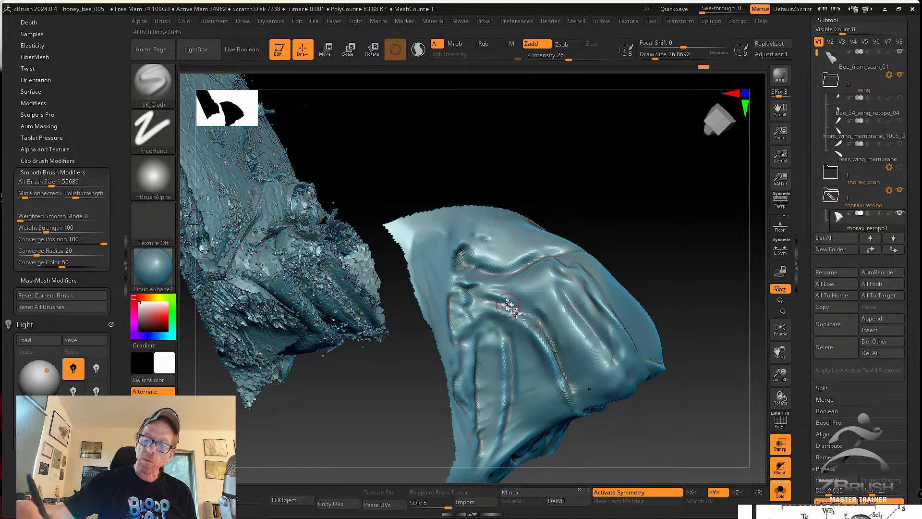
key("shift")
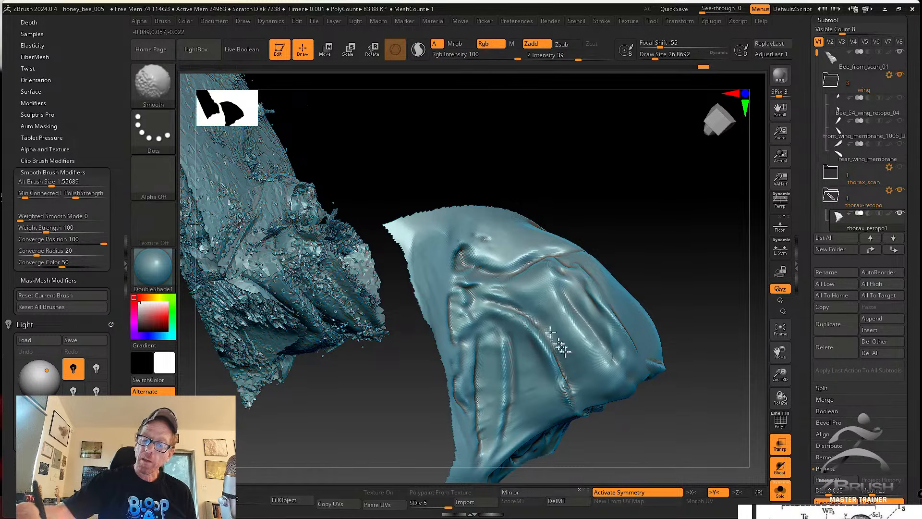
mouse_move(550, 332)
right_mouse_down()
mouse_move(562, 329)
mouse_move(549, 315)
right_mouse_up()
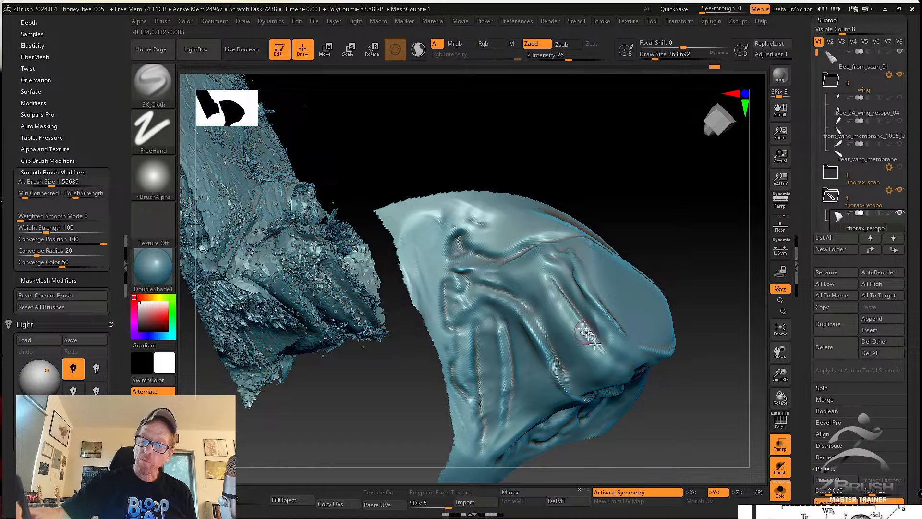
Refine the parallel folds beside the rounded lobe of thorax_retopo1, alternating SK_Cloth strokes with smoothing.
left_click_drag(620, 365, 597, 319)
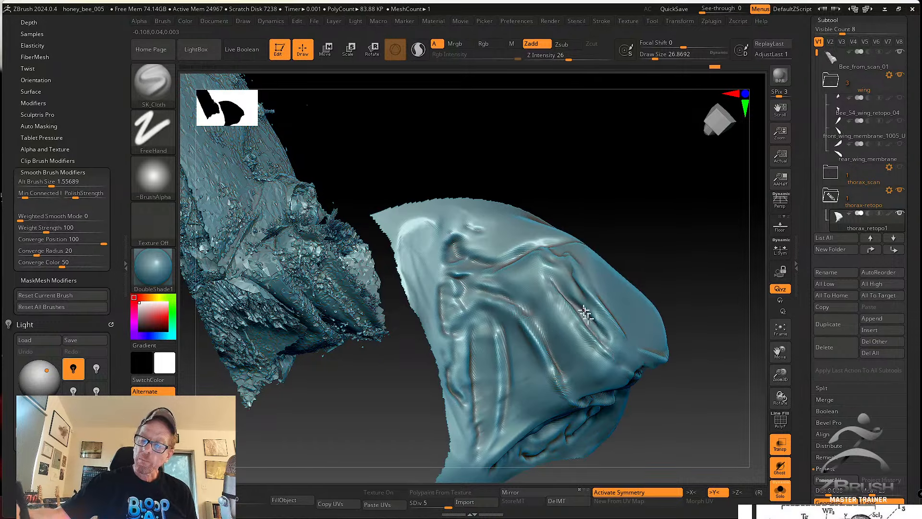
key("shift")
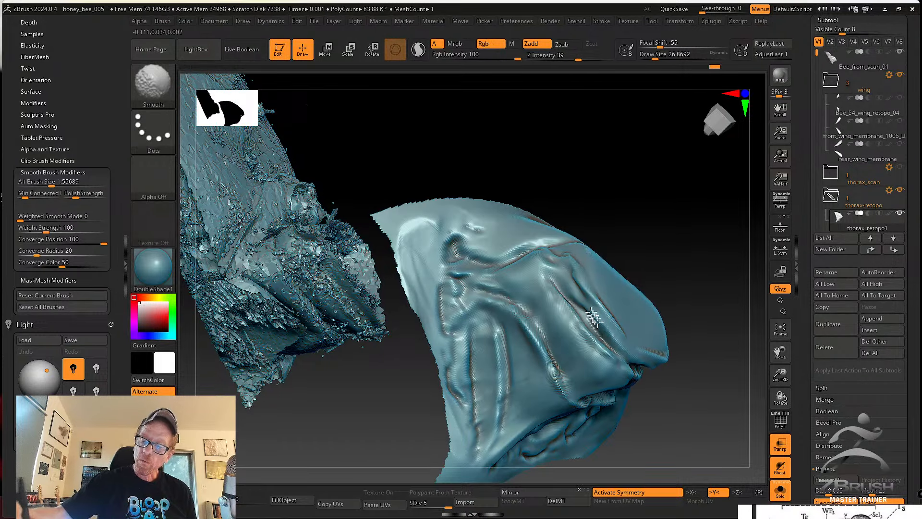
mouse_move(569, 297)
left_mouse_down()
mouse_move(525, 315)
mouse_move(549, 313)
mouse_move(537, 334)
left_mouse_up()
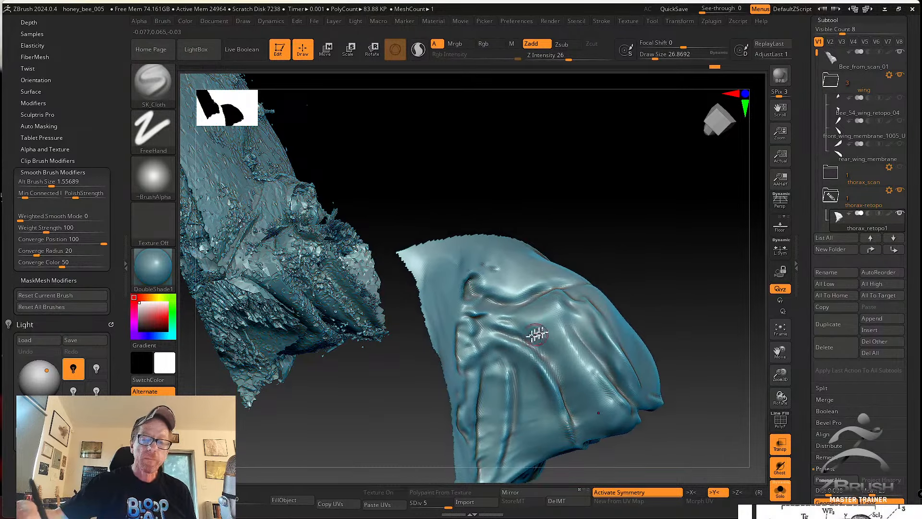
key("shift")
key("shift")
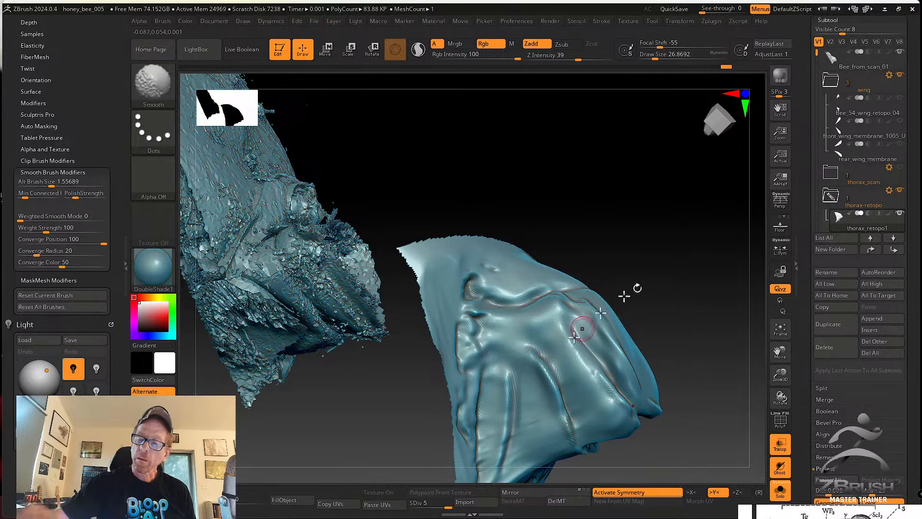
mouse_move(582, 329)
left_mouse_down("shift")
mouse_move(649, 288)
mouse_move(502, 302)
left_mouse_up("shift")
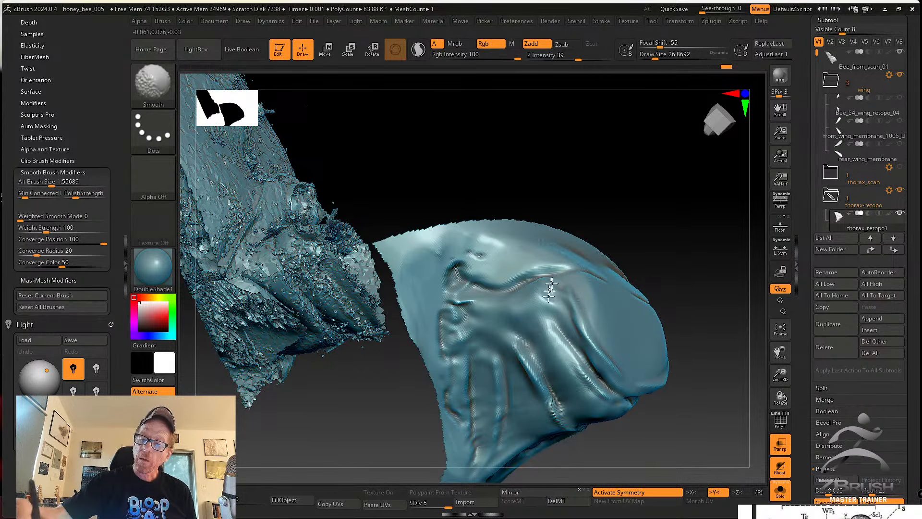
Carve a continuous crease along the upper edge of the rounded lobe with the SK_Cloth brush.
mouse_move(631, 267)
left_mouse_down()
mouse_move(642, 261)
mouse_move(601, 315)
mouse_move(547, 318)
left_mouse_up()
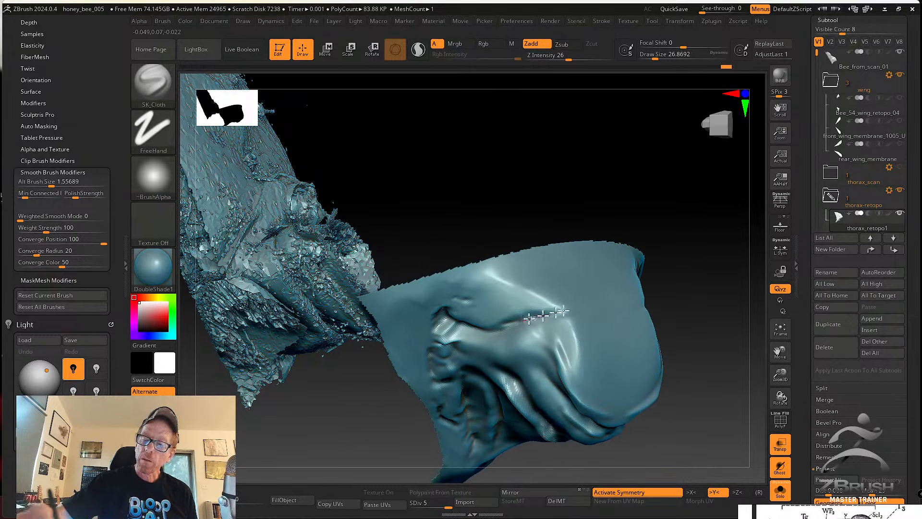
left_click_drag(642, 285, 636, 289)
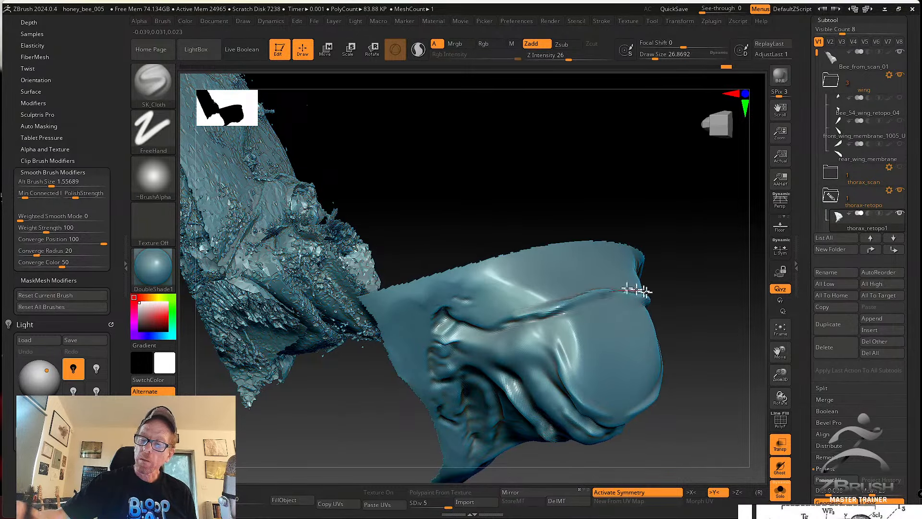
mouse_move(680, 335)
left_mouse_down()
mouse_move(669, 294)
mouse_move(671, 305)
mouse_move(682, 286)
mouse_move(684, 322)
mouse_move(667, 324)
mouse_move(665, 305)
left_mouse_up()
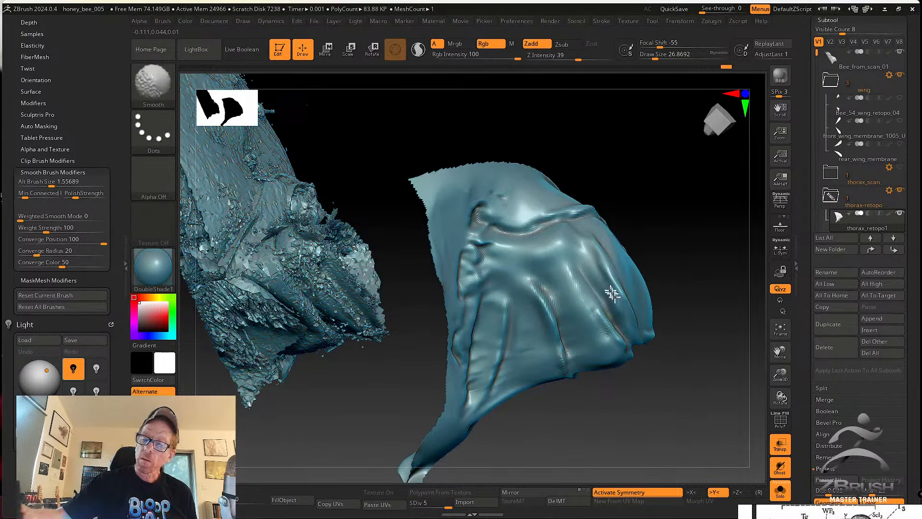
Define the folds running down the side of the lobe to its lower edge with SK_Cloth strokes.
left_click_drag(563, 247, 627, 350)
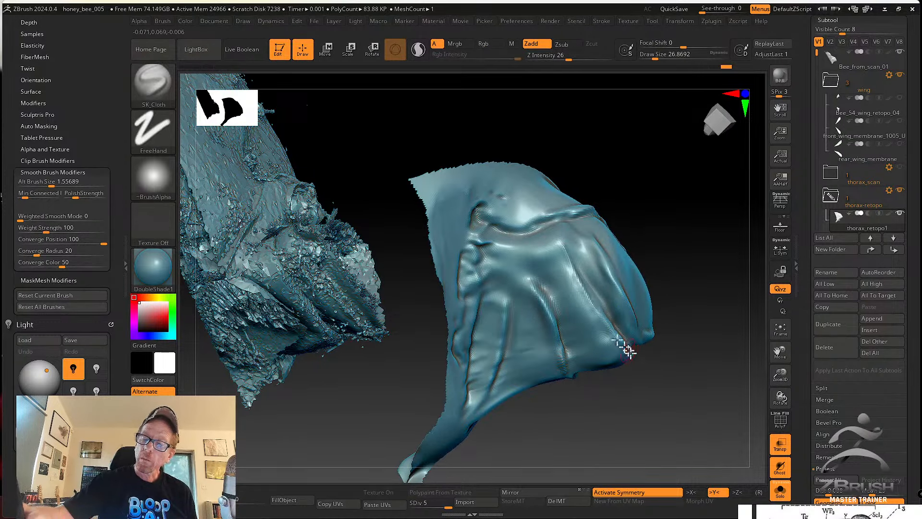
left_click_drag(569, 262, 612, 354)
mouse_move(576, 385)
left_mouse_down()
mouse_move(624, 379)
mouse_move(663, 354)
mouse_move(667, 269)
left_mouse_up()
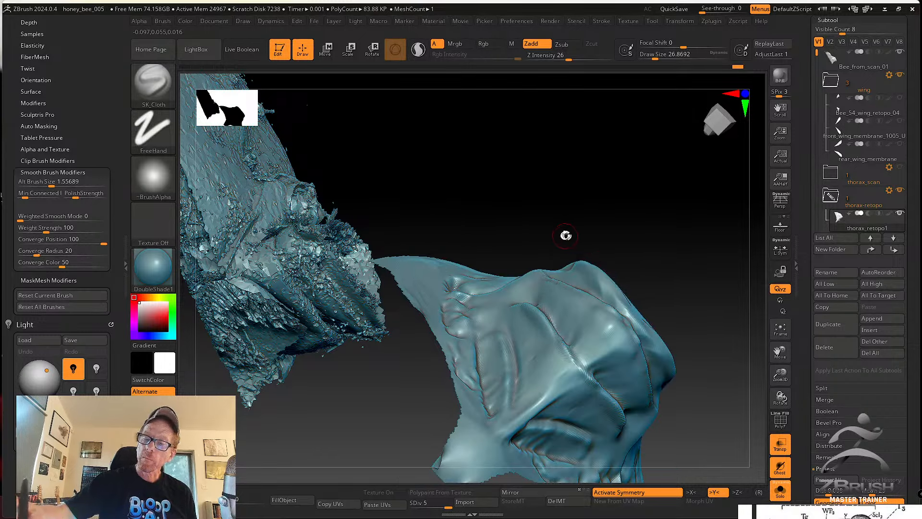
Set the brush draw size to about 41 and undo the latest strokes on the lobe.
key("s")
mouse_move(556, 235)
left_mouse_down()
mouse_move(659, 274)
mouse_move(654, 367)
mouse_move(666, 368)
left_mouse_up()
key("ctrl+z")
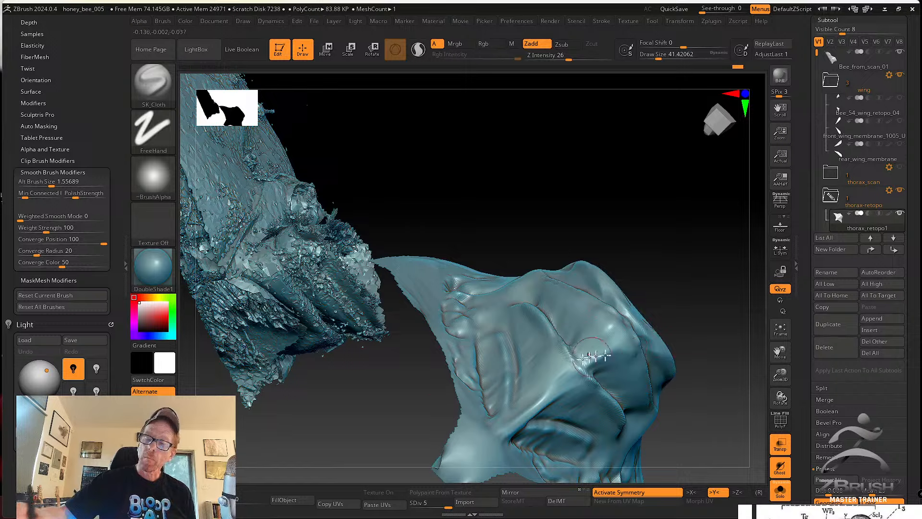
key("ctrl+z")
key("ctrl+z")
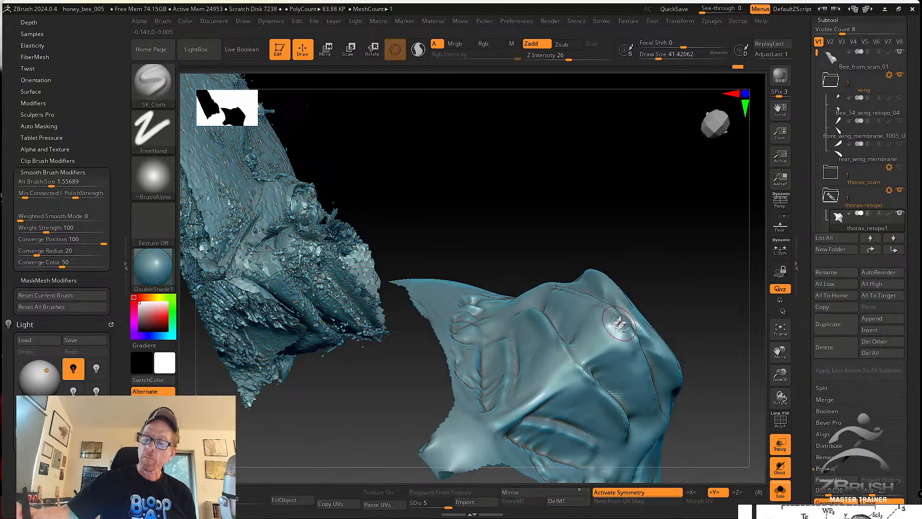
Choose MaskLasso as the masking brush and turn symmetry off.
mouse_move(620, 325)
right_mouse_down()
mouse_move(651, 290)
mouse_move(700, 293)
mouse_move(663, 269)
right_mouse_up()
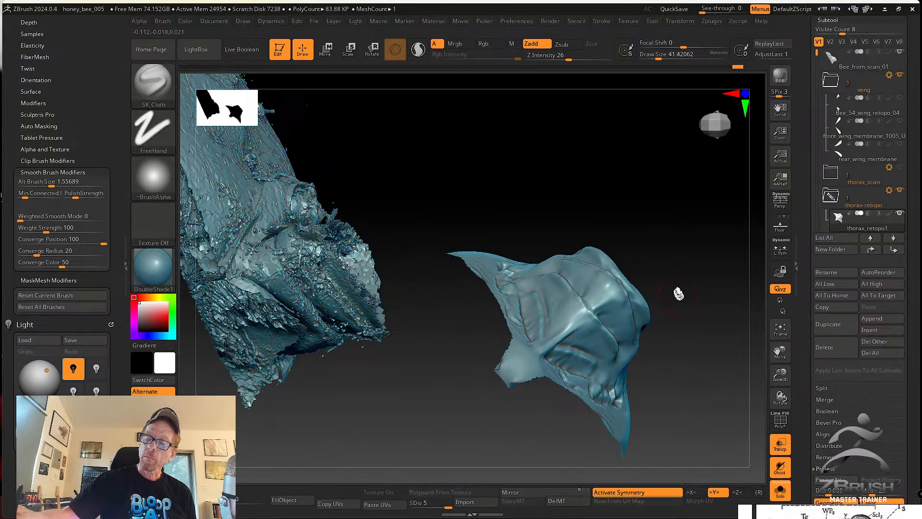
mouse_move(694, 302)
left_mouse_down("ctrl")
mouse_move(680, 279)
mouse_move(592, 302)
left_mouse_up("ctrl")
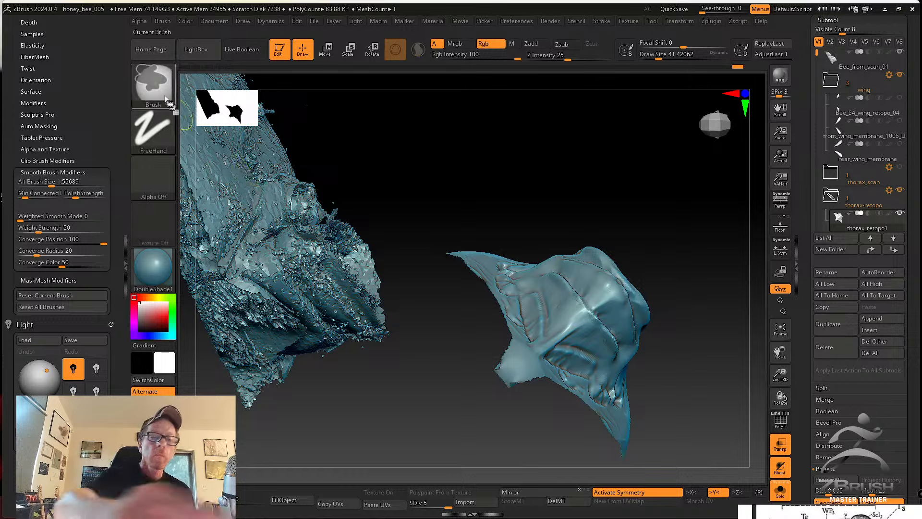
left_click(153, 84)
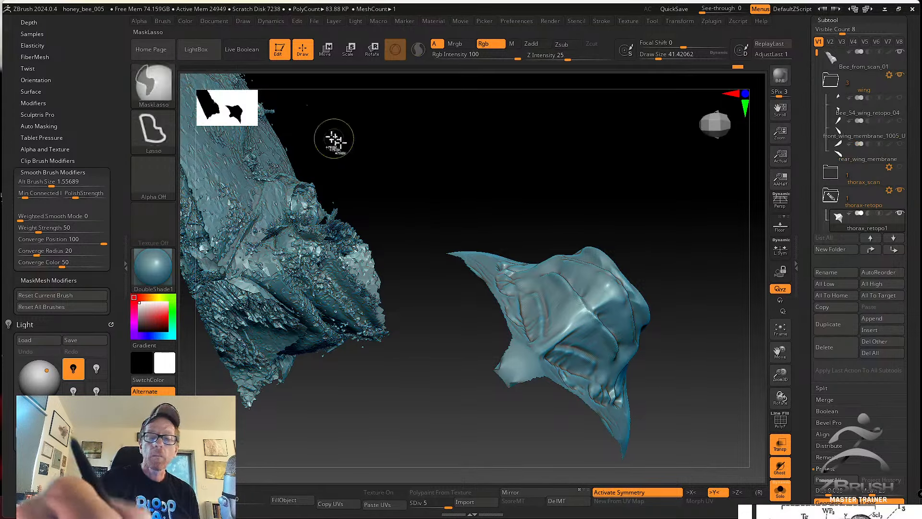
left_click(330, 136)
mouse_move(530, 248)
left_mouse_down()
mouse_move(542, 329)
mouse_move(619, 265)
mouse_move(654, 264)
mouse_move(653, 274)
mouse_move(653, 261)
left_mouse_up()
mouse_move(672, 265)
left_mouse_down()
mouse_move(689, 346)
mouse_move(689, 319)
mouse_move(687, 339)
left_mouse_up()
mouse_move(686, 343)
left_mouse_down()
mouse_move(679, 372)
mouse_move(687, 345)
left_mouse_up()
key("x")
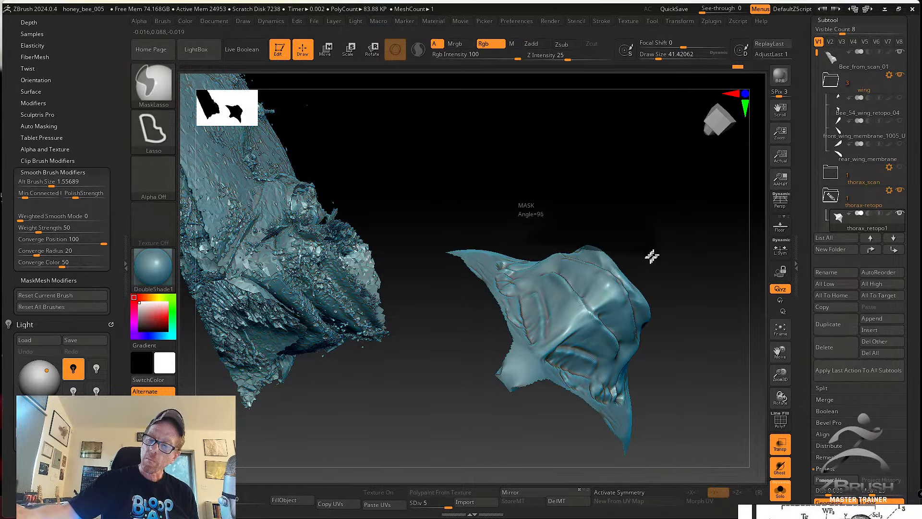
Lasso the raised central part of the thorax patch and invert the mask to protect the surrounding surface.
mouse_move(652, 253)
left_mouse_down("ctrl")
mouse_move(540, 259)
mouse_move(526, 358)
mouse_move(582, 313)
left_mouse_up("ctrl")
mouse_move(670, 336)
left_mouse_down()
mouse_move(679, 393)
mouse_move(642, 426)
mouse_move(642, 379)
left_mouse_up()
mouse_move(533, 197)
left_mouse_down("ctrl+alt")
mouse_move(611, 205)
mouse_move(527, 233)
mouse_move(501, 201)
left_mouse_up("ctrl+alt")
left_click(659, 222, "ctrl")
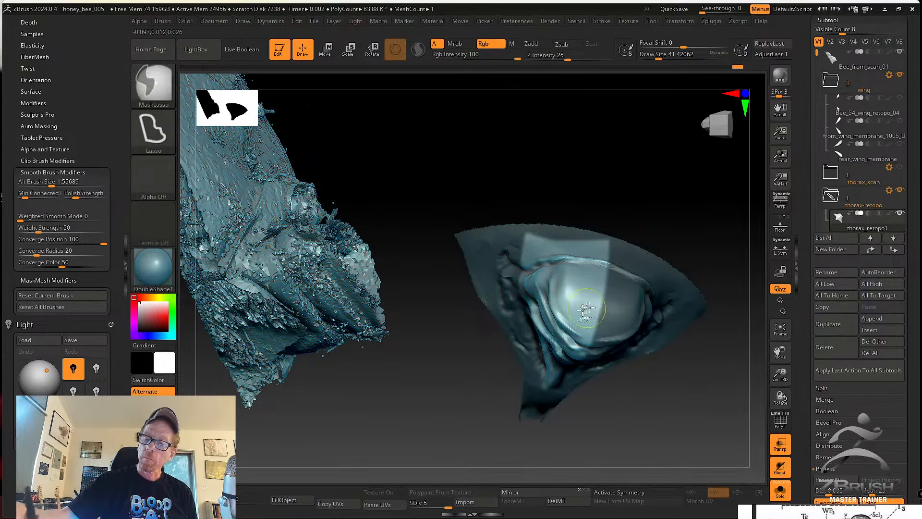
left_click_drag(620, 407, 683, 399)
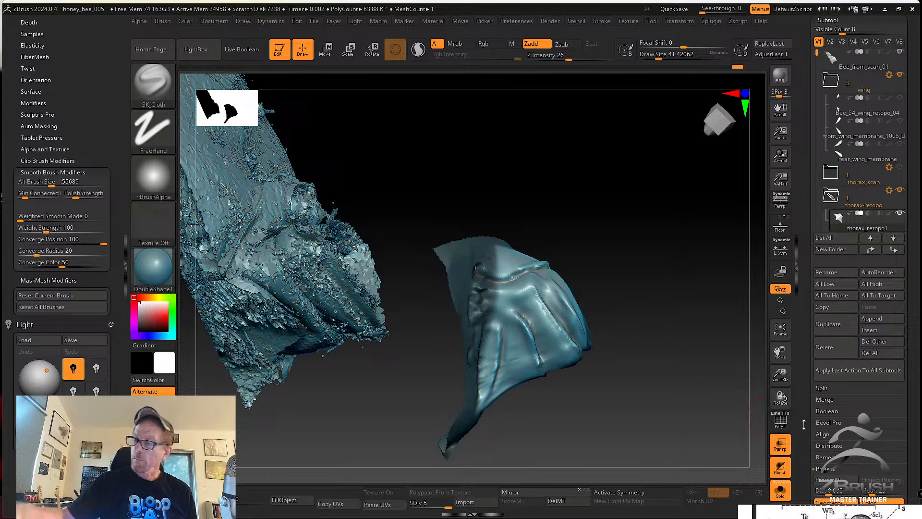
Adjust the Project All distance and project the scan detail onto the unmasked area of thorax_retopo1.
left_click_drag(700, 438, 757, 381)
key("ctrl+z")
left_click(839, 493)
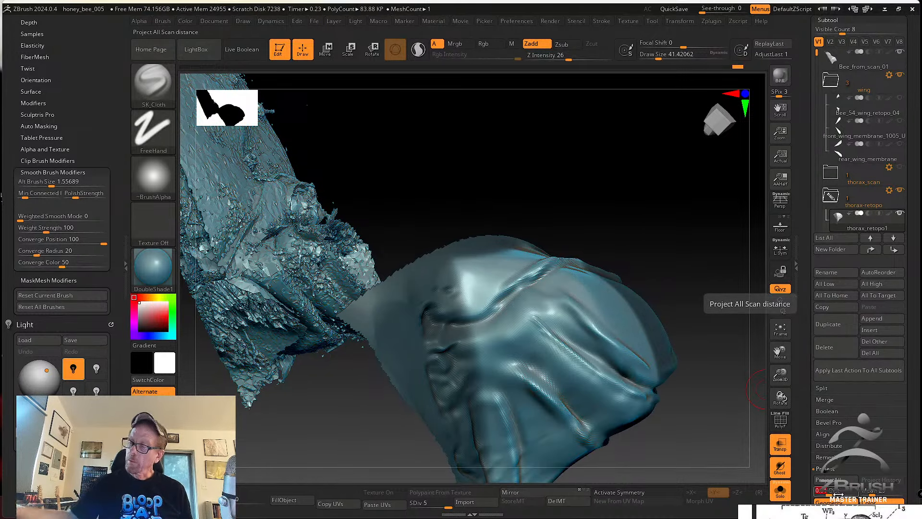
left_click(829, 480)
Smooth the noisy projected detail on the lower flat area between the folds of the thorax patch.
mouse_move(654, 300)
left_mouse_down()
mouse_move(644, 284)
mouse_move(648, 222)
left_mouse_up()
mouse_move(572, 356)
left_mouse_down("shift")
mouse_move(591, 397)
mouse_move(579, 389)
mouse_move(573, 399)
left_mouse_up("shift")
left_click_drag(540, 361, 489, 320, "shift")
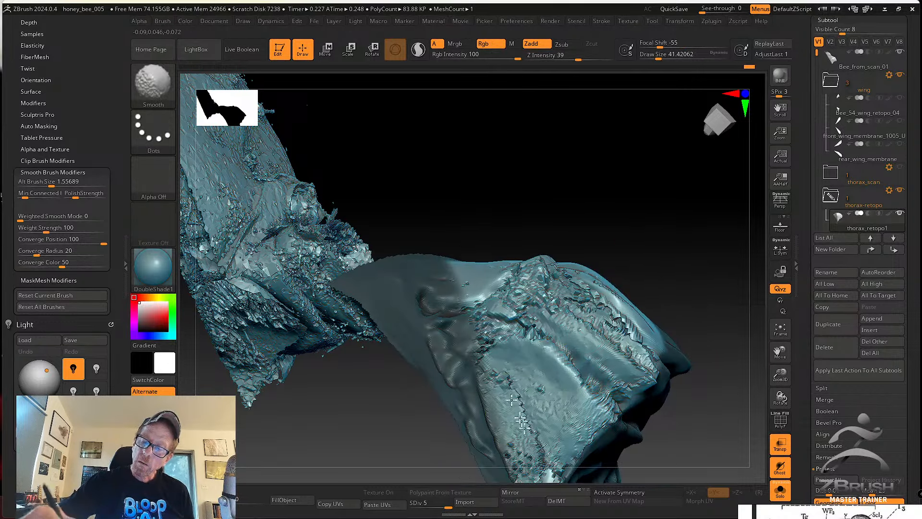
left_click_drag(524, 425, 529, 460, "shift")
left_click_drag(682, 427, 670, 452)
Smooth the rough projected surface over the upper folds and down the central fold to the lower edge.
mouse_move(585, 348)
left_mouse_down("shift")
mouse_move(622, 370)
mouse_move(625, 386)
mouse_move(591, 363)
mouse_move(543, 300)
left_mouse_up("shift")
right_click_drag(543, 300, 547, 324)
mouse_move(547, 323)
left_mouse_down("shift")
mouse_move(557, 321)
mouse_move(542, 296)
mouse_move(574, 301)
left_mouse_up("shift")
right_click_drag(574, 300, 574, 310)
mouse_move(574, 309)
left_mouse_down("shift")
mouse_move(564, 291)
mouse_move(580, 315)
left_mouse_up("shift")
right_click_drag(580, 315, 552, 327)
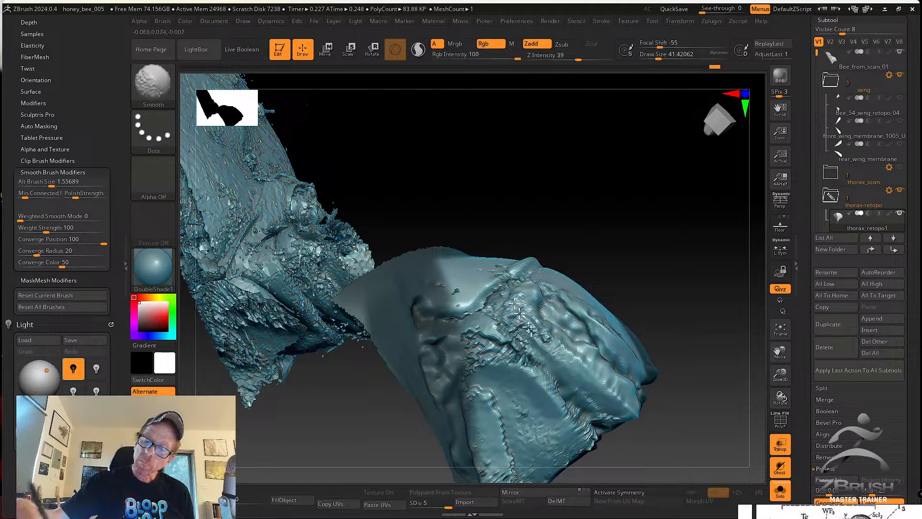
mouse_move(523, 311)
left_mouse_down("shift")
mouse_move(500, 325)
mouse_move(515, 345)
mouse_move(537, 346)
mouse_move(541, 336)
left_mouse_up("shift")
right_click_drag(562, 336, 568, 311)
left_click_drag(568, 311, 584, 379, "shift")
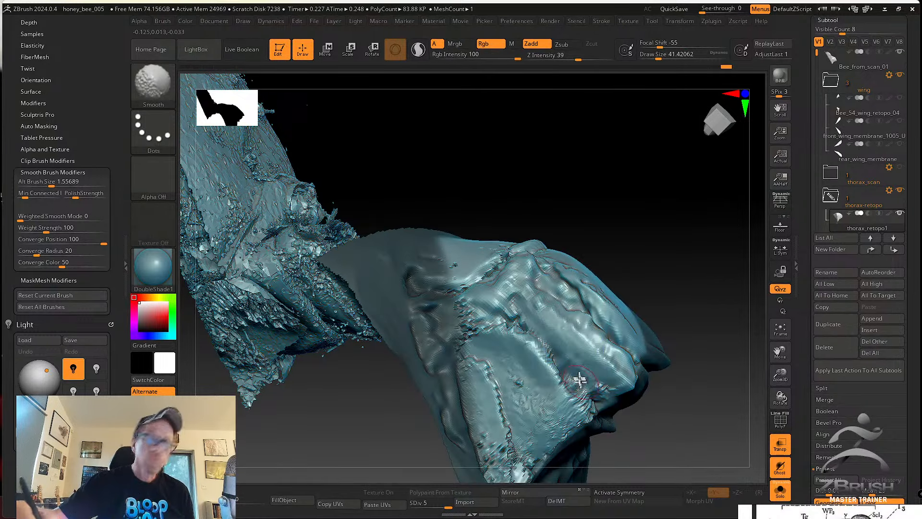
Smooth the lower corner of the thorax patch and the crease bordering its flat central area.
right_click_drag(580, 380, 574, 372)
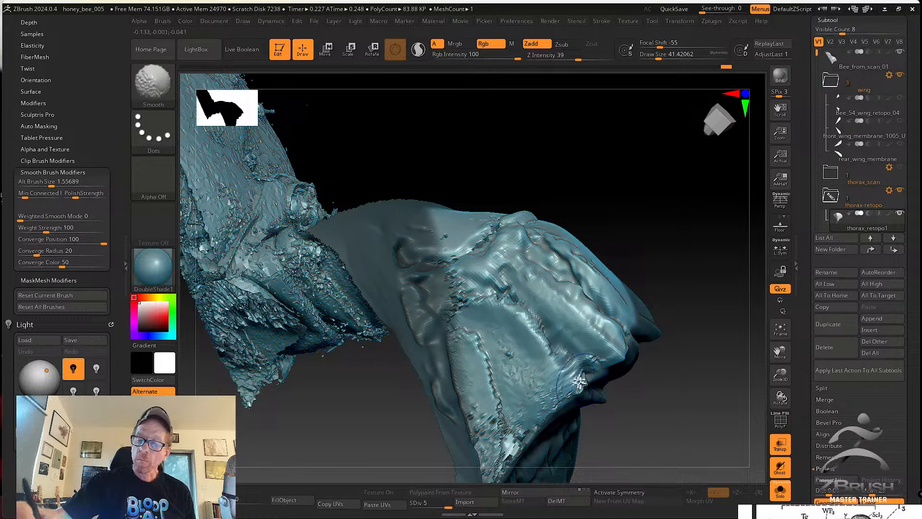
left_click_drag(580, 381, 492, 442, "shift")
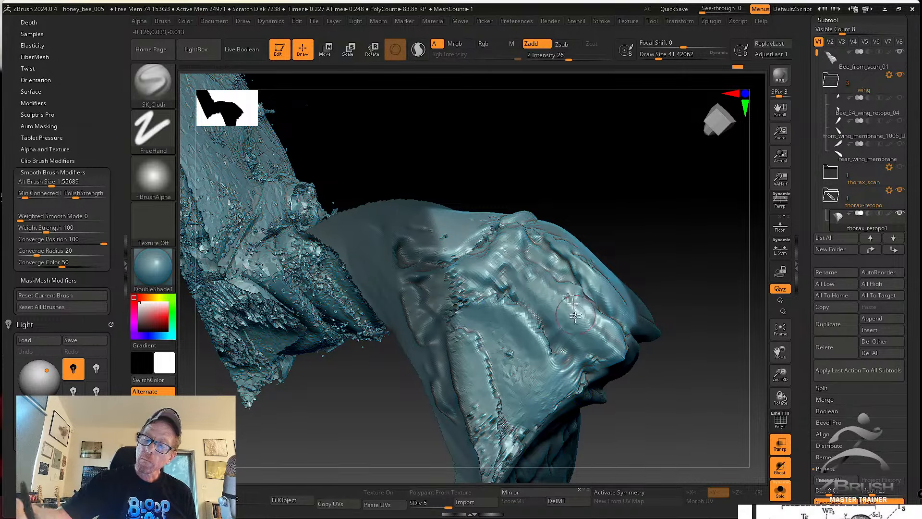
right_click_drag(575, 315, 552, 328)
left_click_drag(553, 329, 536, 310, "shift")
right_click_drag(535, 310, 546, 329)
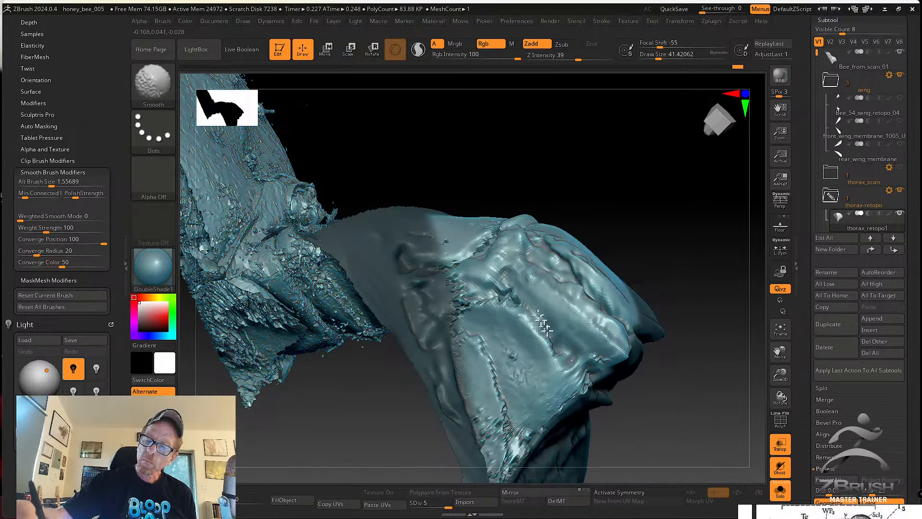
right_click_drag(584, 373, 504, 288)
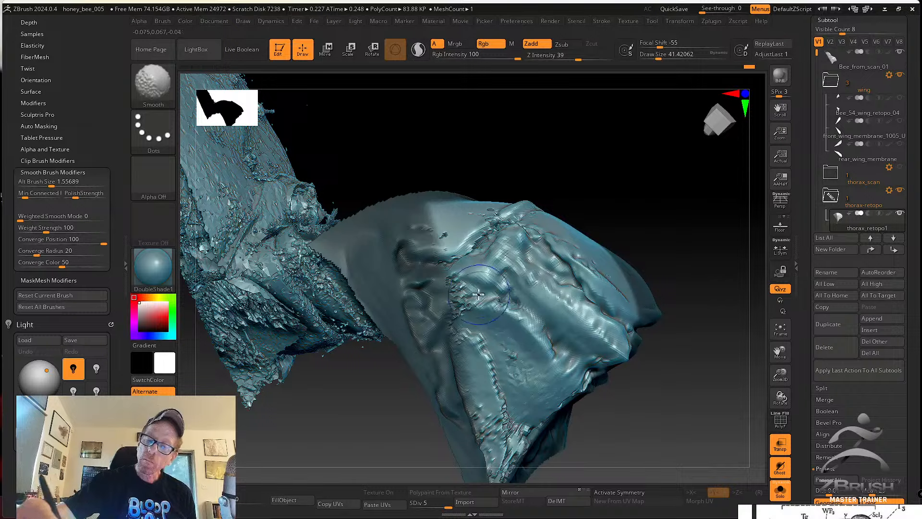
Smooth the jagged ridge and groove next to the mask border, blending the adjoining flat area.
mouse_move(533, 358)
right_mouse_down()
mouse_move(597, 370)
mouse_move(524, 417)
right_mouse_up()
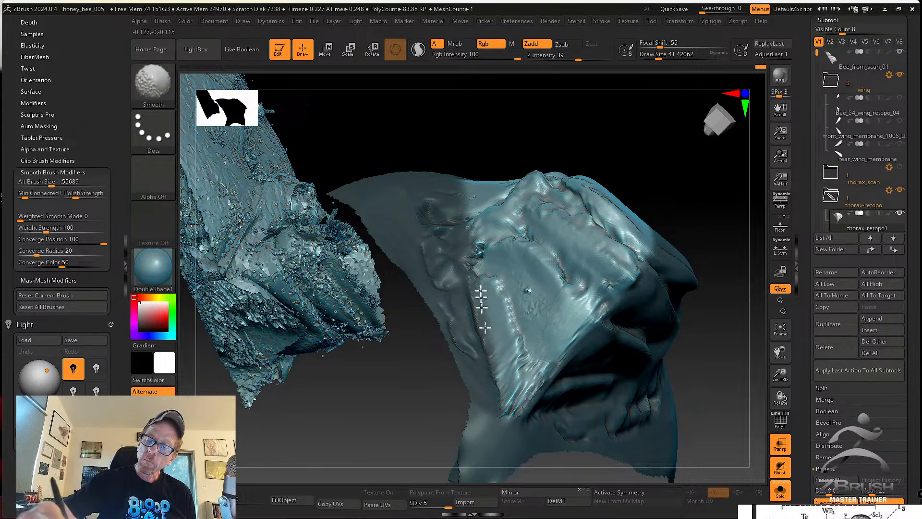
left_click_drag(485, 328, 499, 312, "shift")
right_click_drag(500, 312, 519, 288)
left_click_drag(518, 288, 539, 322, "shift")
right_click_drag(539, 321, 527, 325)
left_click_drag(527, 325, 524, 307, "shift")
mouse_move(524, 307)
right_mouse_down()
mouse_move(521, 297)
mouse_move(512, 319)
right_mouse_up()
Smooth the projection artifacts around the upper crease and the surface just above it.
left_click_drag(506, 288, 495, 245, "shift")
right_click_drag(495, 245, 513, 261)
left_click_drag(512, 262, 482, 248, "shift")
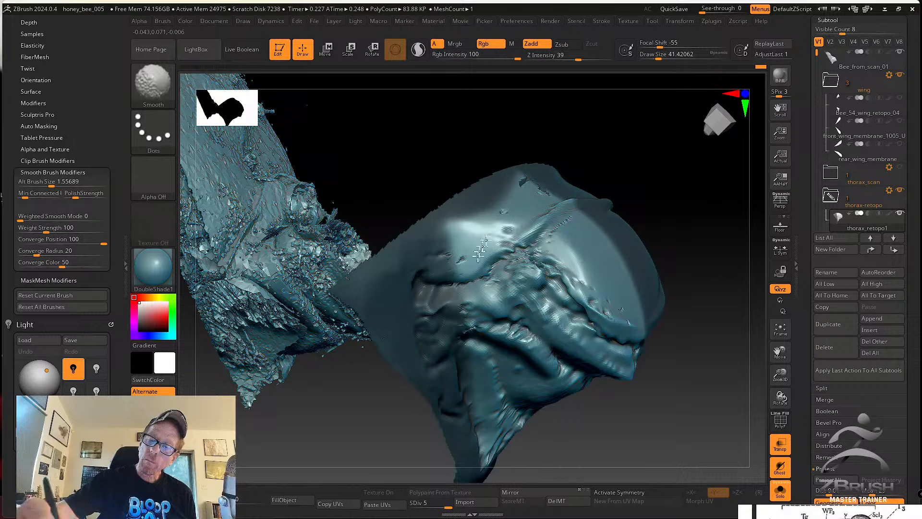
right_click_drag(513, 224, 546, 240)
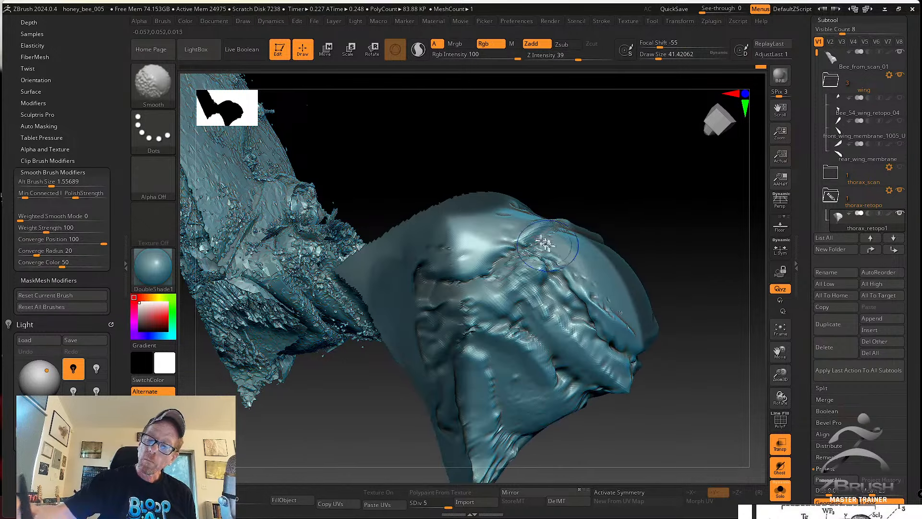
Refine the long folds beside the flat area with the SK_Cloth brush at a draw size of about 37, smoothing their rough spots.
right_click_drag(601, 288, 592, 264)
key("s")
left_click_drag(582, 302, 580, 302)
right_click_drag(580, 302, 569, 284)
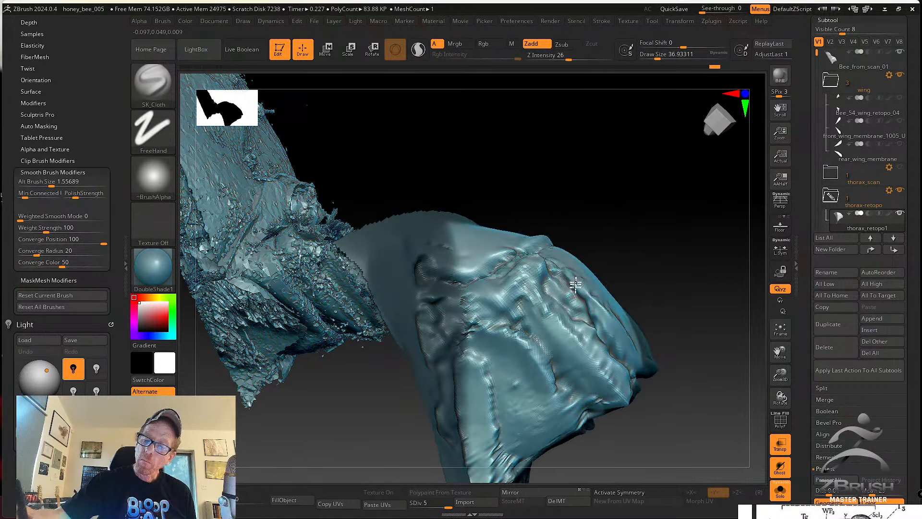
key("shift")
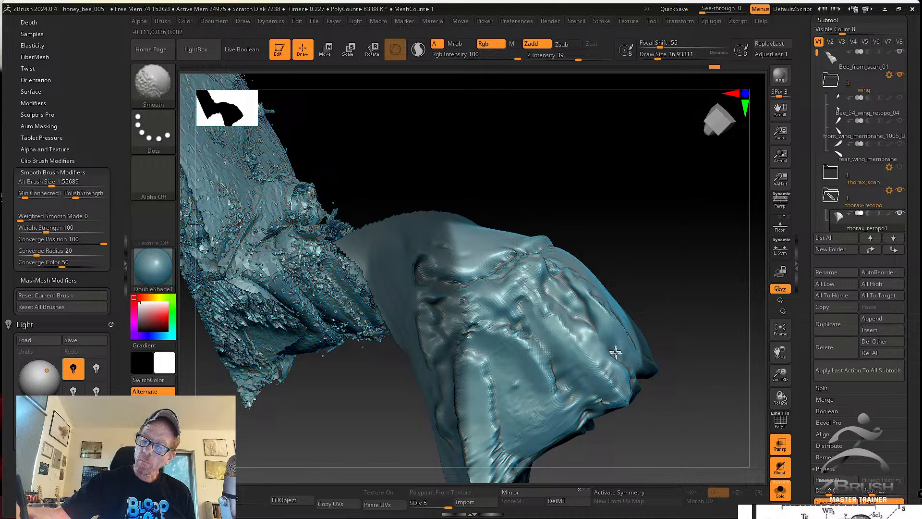
right_click_drag(665, 387, 634, 366)
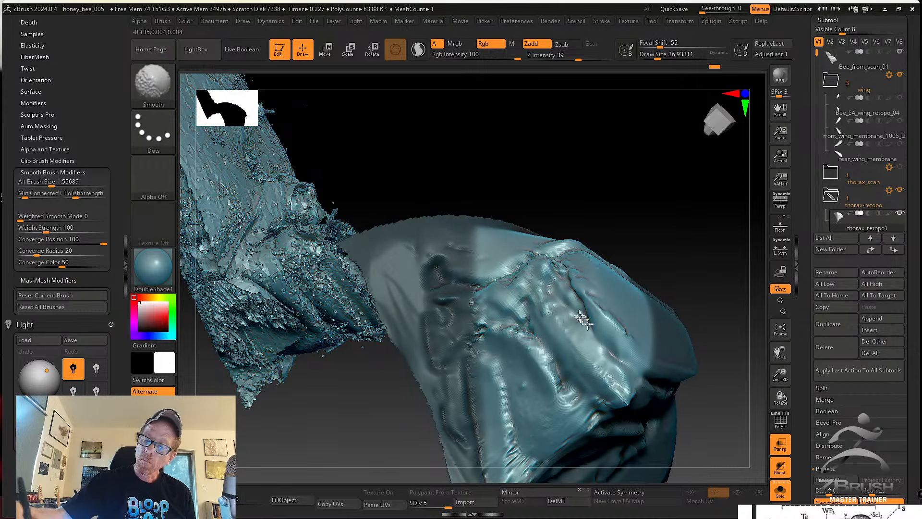
mouse_move(574, 295)
right_mouse_down()
mouse_move(520, 249)
mouse_move(521, 322)
mouse_move(552, 346)
mouse_move(570, 324)
right_mouse_up()
key("shift")
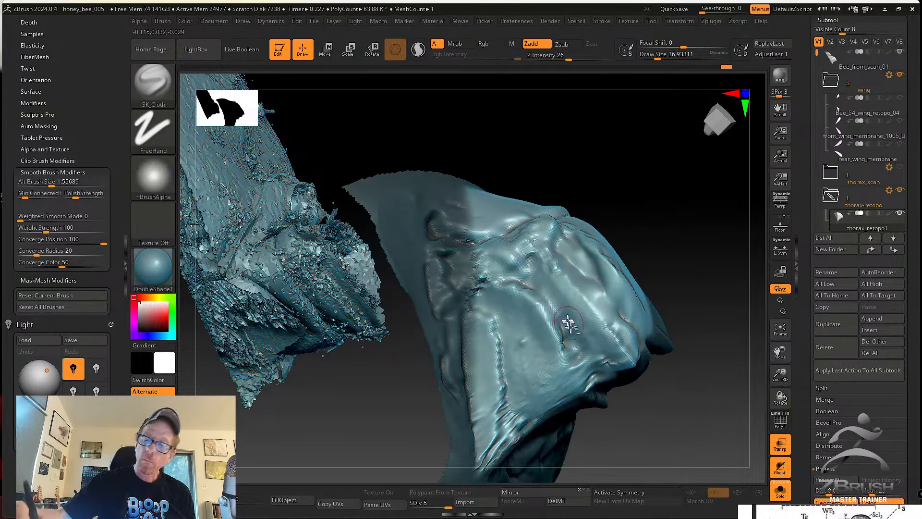
Sharpen the curved crease bordering the flat area down to its lower end, reducing the SK_Cloth draw size to about 33.
right_click_drag(578, 356, 586, 373)
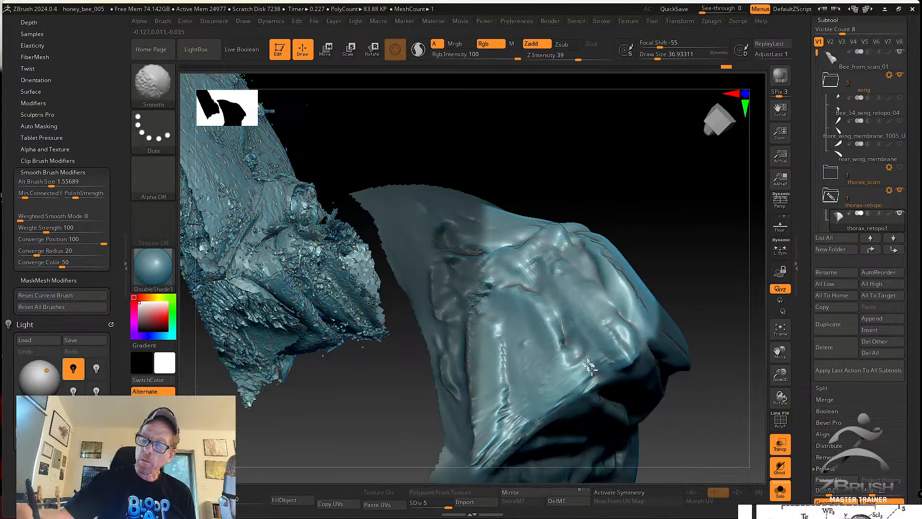
left_click(153, 82)
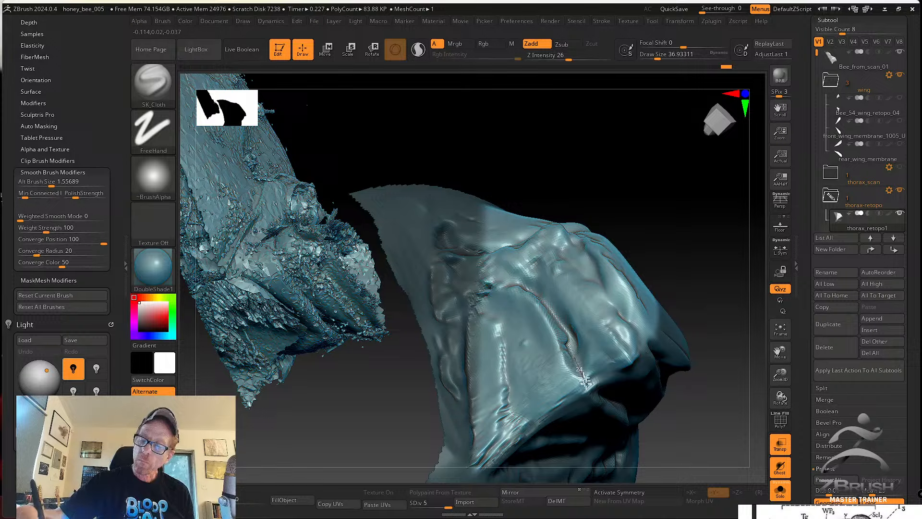
left_click(561, 336)
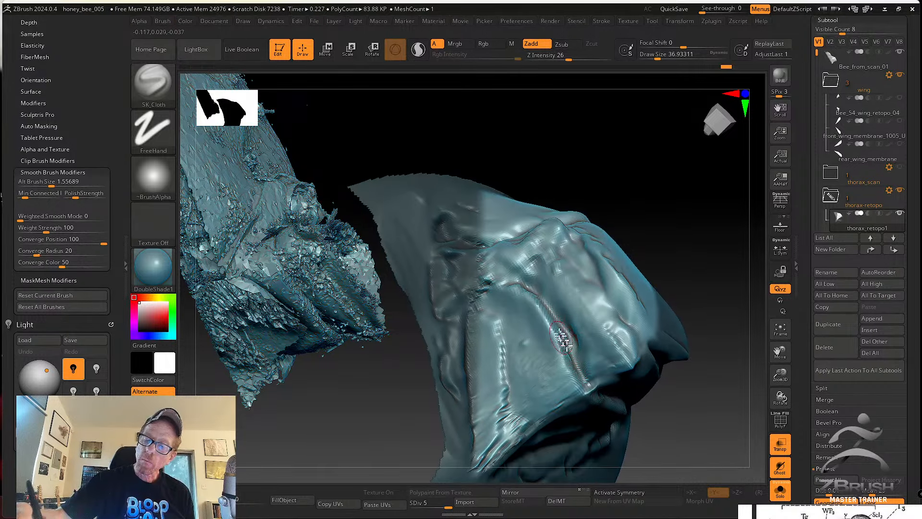
key("s")
key("shift")
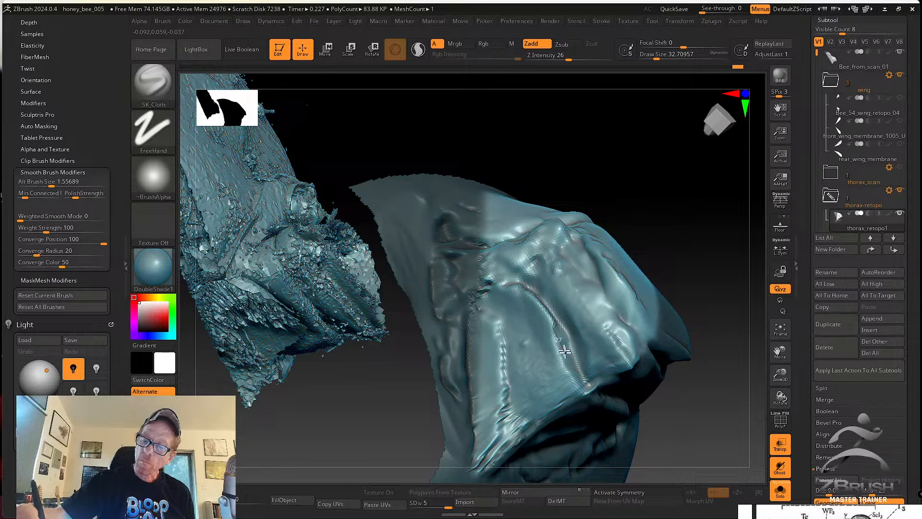
left_click_drag(565, 351, 587, 387)
key("shift")
Carve the narrow groove running down the flat area to its lower corner and smooth the jagged ridge along it.
right_click_drag(523, 380, 557, 340, "alt")
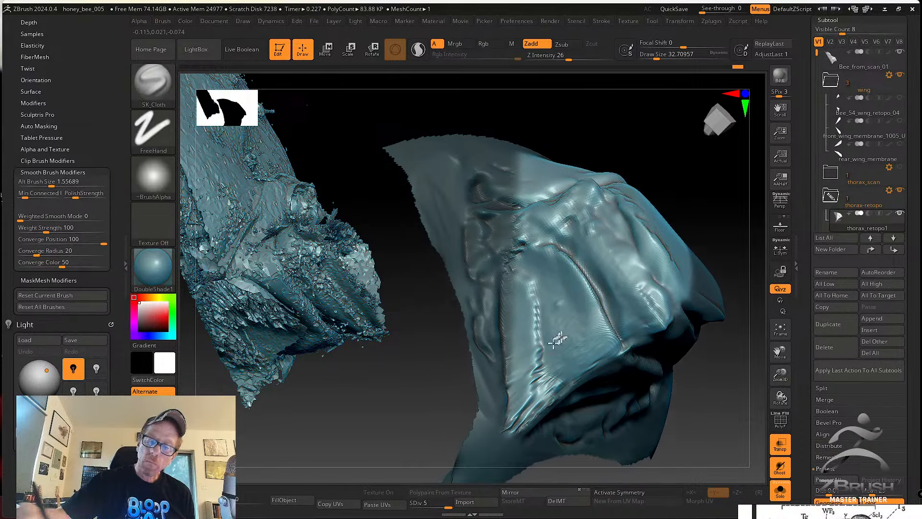
key("shift")
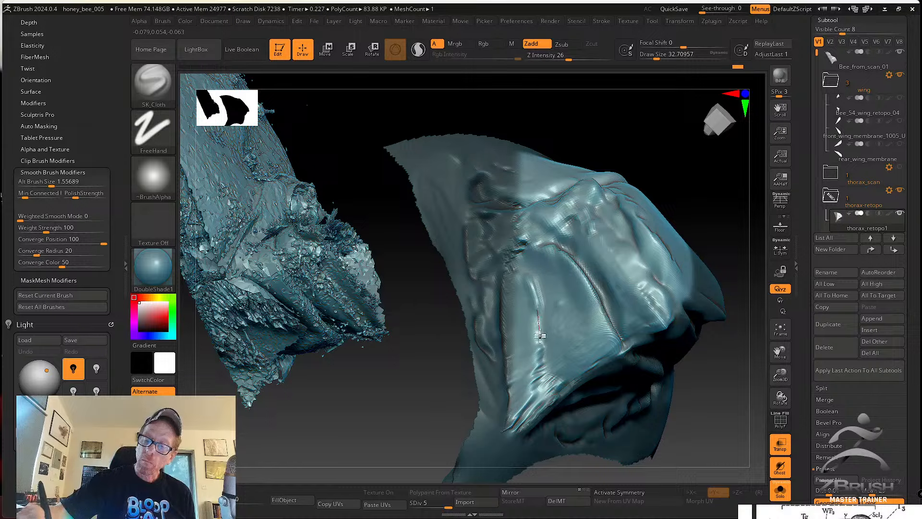
key("shift")
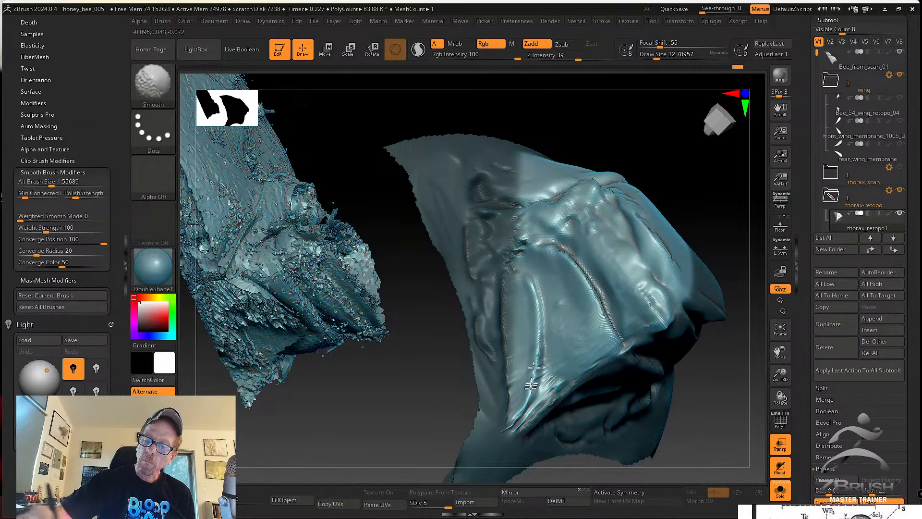
Reduce the draw size to about 27 and sharpen the upper bend of the curved crease and the neighboring long folds.
mouse_move(566, 257)
right_mouse_down("alt")
mouse_move(558, 325)
mouse_move(534, 329)
mouse_move(547, 308)
right_mouse_up("alt")
key("shift")
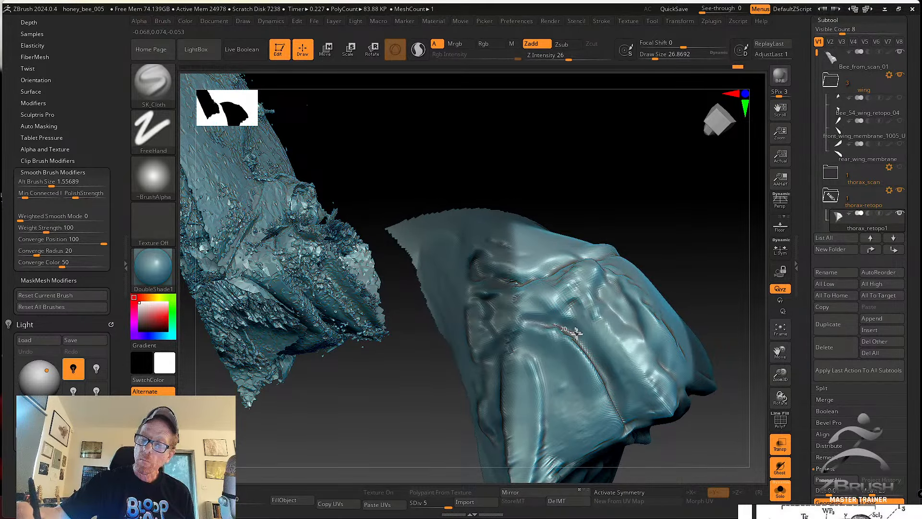
left_click_drag(576, 333, 593, 350)
mouse_move(593, 335)
right_mouse_down("alt")
mouse_move(574, 283)
mouse_move(604, 317)
right_mouse_up("alt")
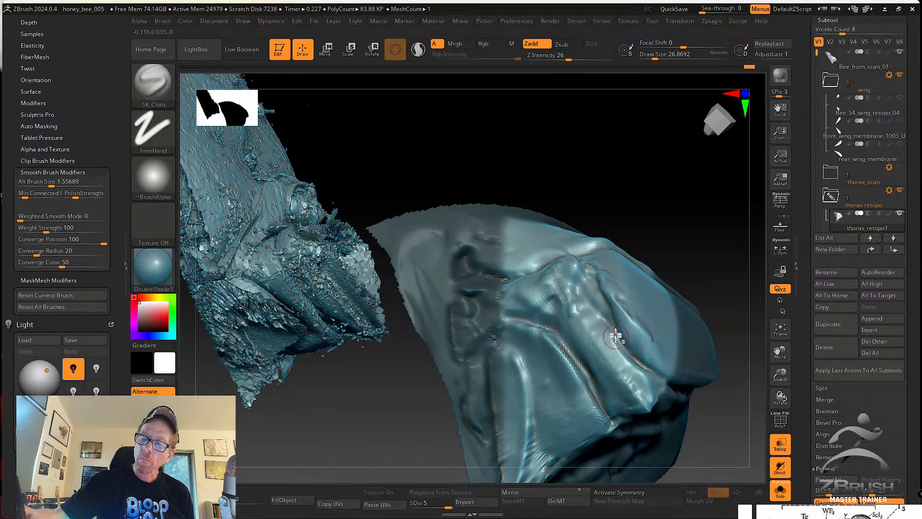
mouse_move(569, 301)
right_mouse_down()
mouse_move(555, 255)
mouse_move(575, 280)
mouse_move(535, 312)
mouse_move(525, 337)
right_mouse_up()
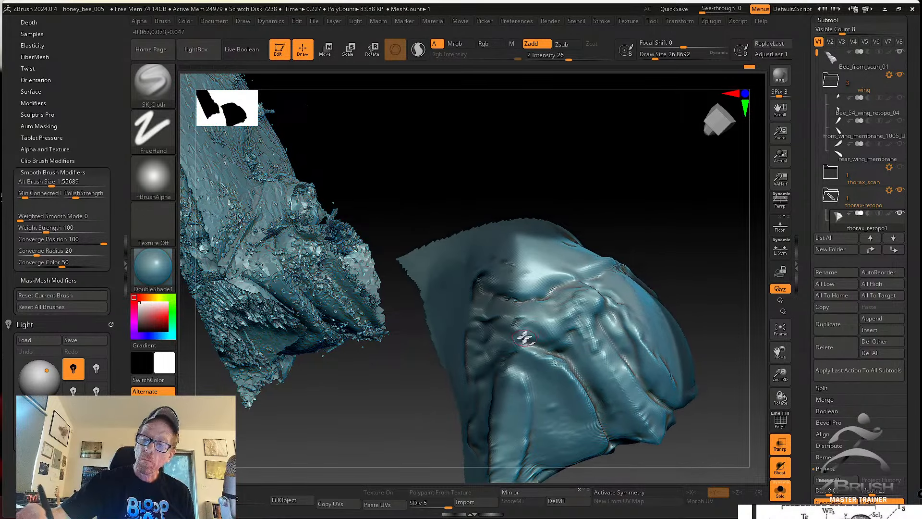
Define the upper crease from the mask border toward the outer edge and smooth the ridge beside it.
key("shift")
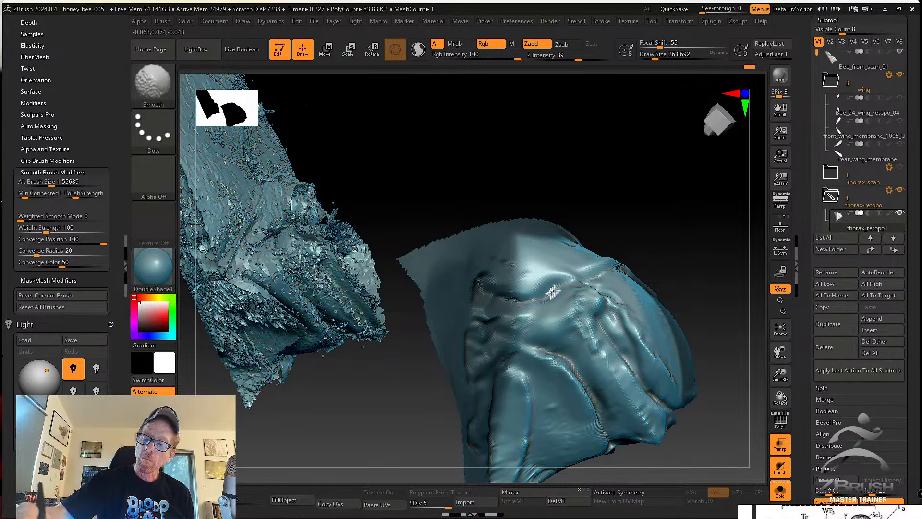
mouse_move(584, 269)
right_mouse_down()
mouse_move(576, 303)
mouse_move(618, 284)
mouse_move(595, 297)
mouse_move(552, 299)
mouse_move(553, 307)
right_mouse_up()
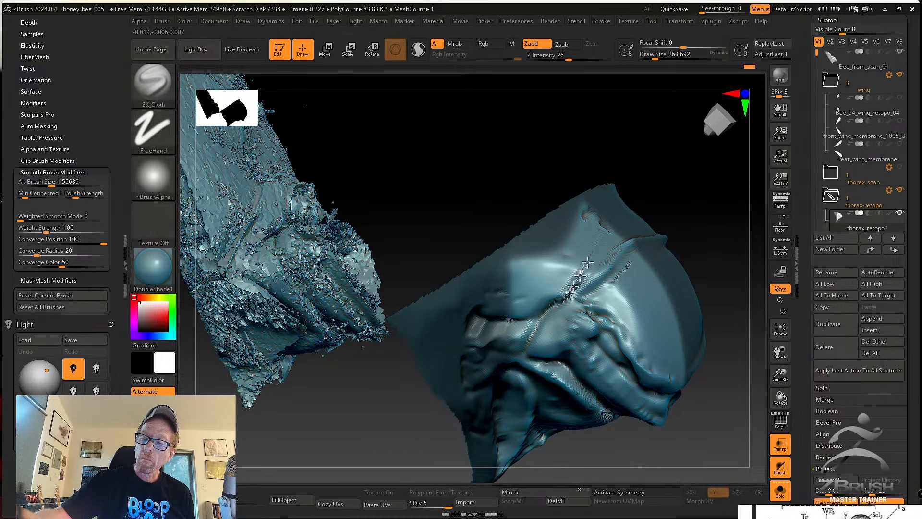
key("shift")
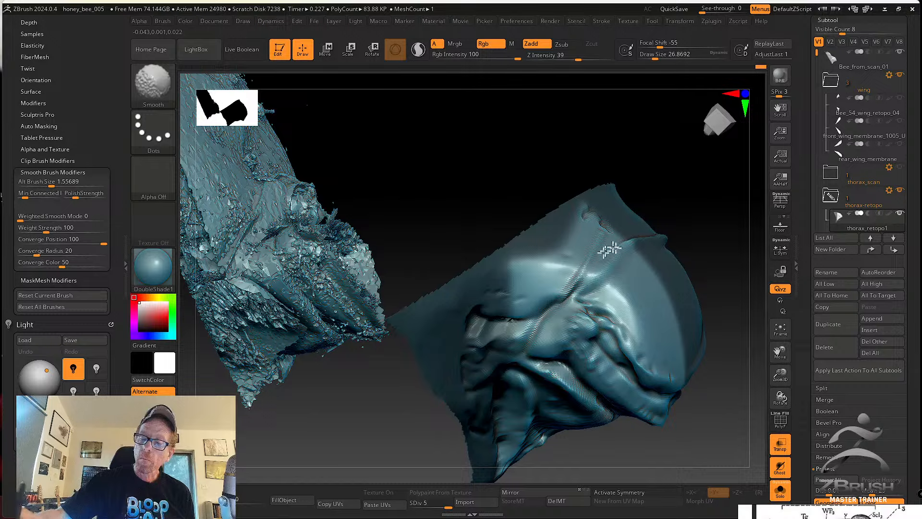
mouse_move(572, 293)
right_mouse_down()
mouse_move(604, 249)
mouse_move(717, 370)
right_mouse_up()
Show the scan together with the patch and push the patch's upper outer bulge toward it with the Move brush.
left_click(781, 490)
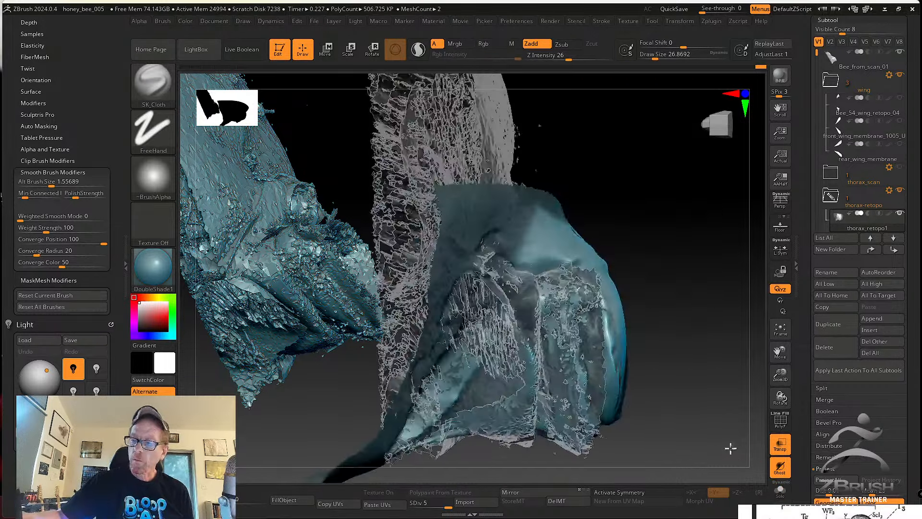
left_click(153, 83)
left_click(432, 95)
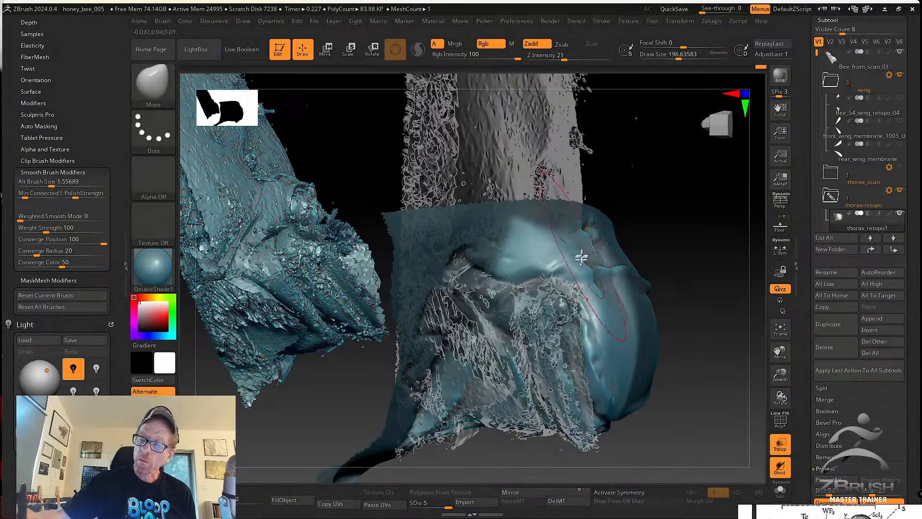
left_click_drag(592, 232, 595, 268)
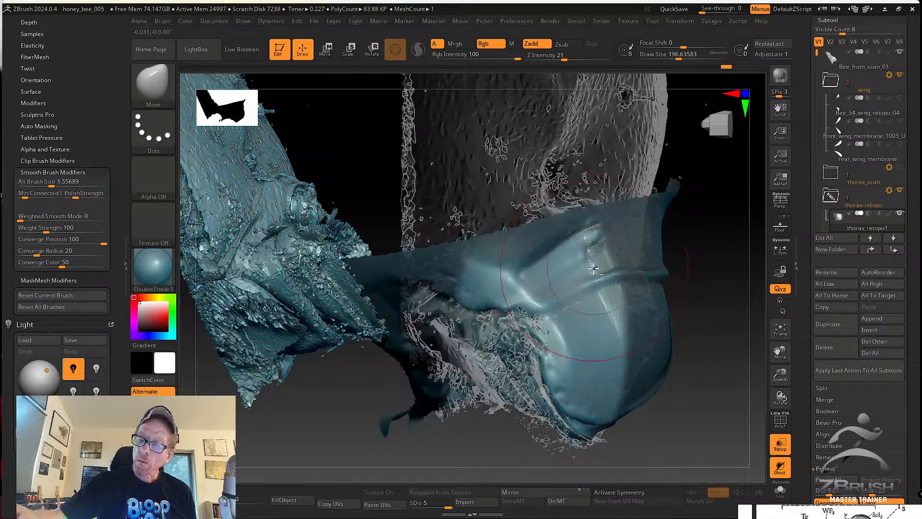
Fit the hollow below the upper edge to the scan, reducing the Move brush's draw size to about 140 and 104.
key("s")
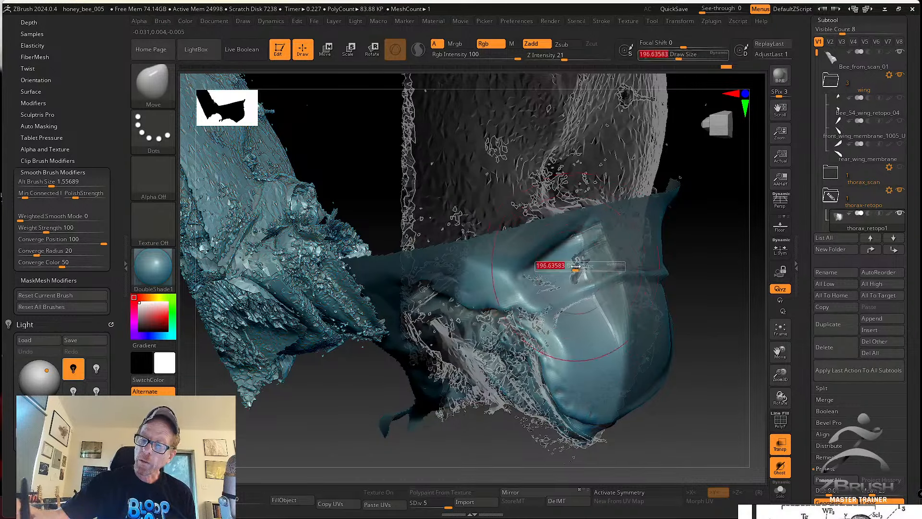
left_click_drag(596, 350, 576, 350)
right_click_drag(563, 252, 580, 261)
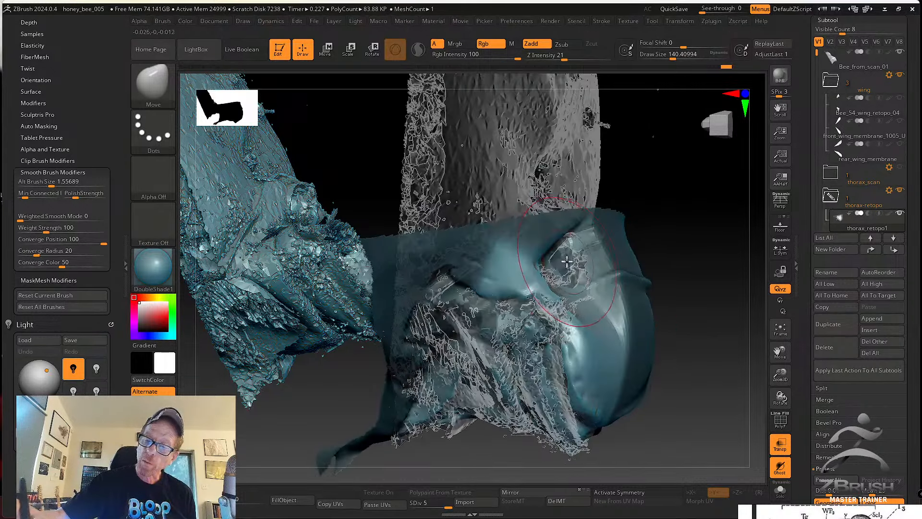
key("s")
left_click_drag(580, 262, 566, 262)
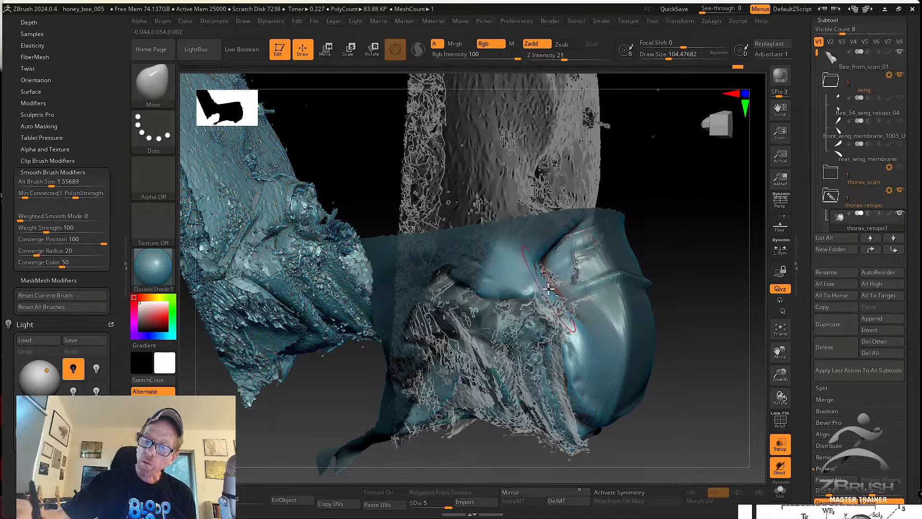
left_click_drag(517, 283, 543, 293, "shift")
Pull the ledge above the long folds out to the scan surface, using Move draw sizes of about 90 and 136.
key("s")
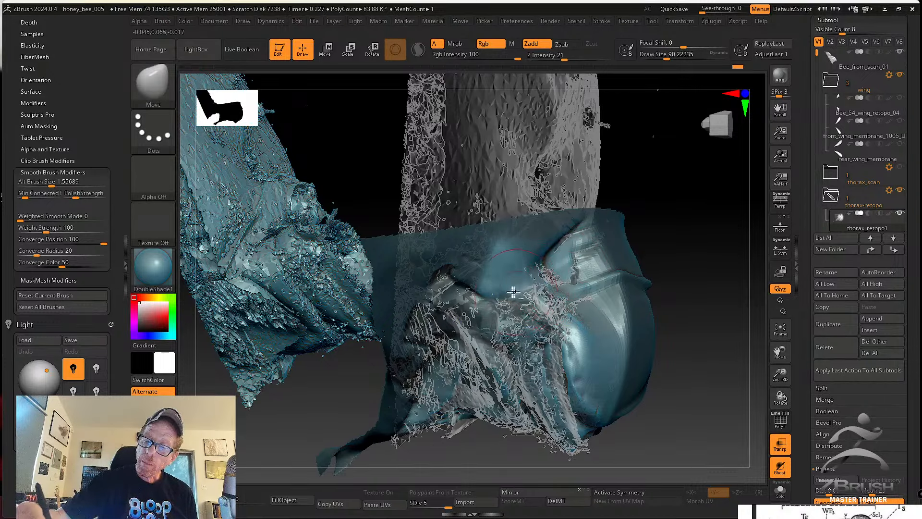
mouse_move(530, 288)
right_mouse_down()
mouse_move(531, 278)
mouse_move(523, 292)
mouse_move(544, 304)
mouse_move(554, 291)
right_mouse_up()
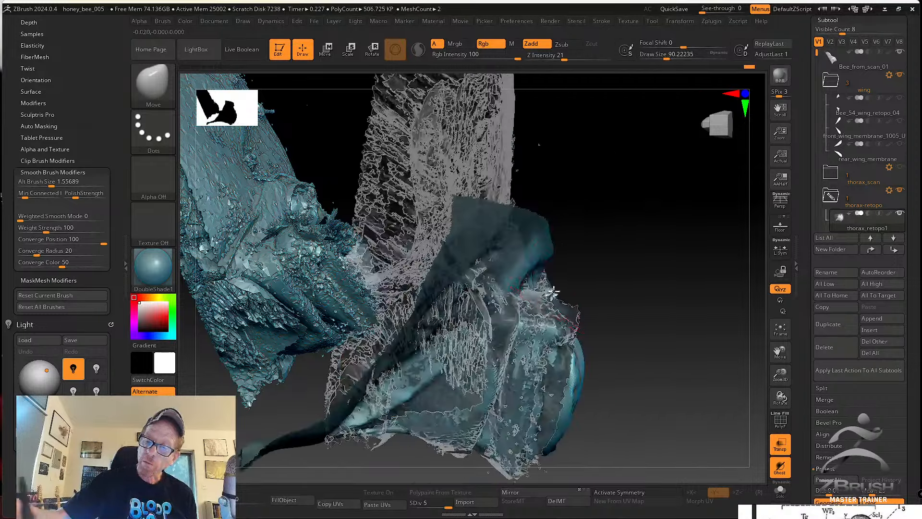
key("s")
left_click_drag(557, 320, 562, 319)
right_click_drag(563, 320, 562, 312)
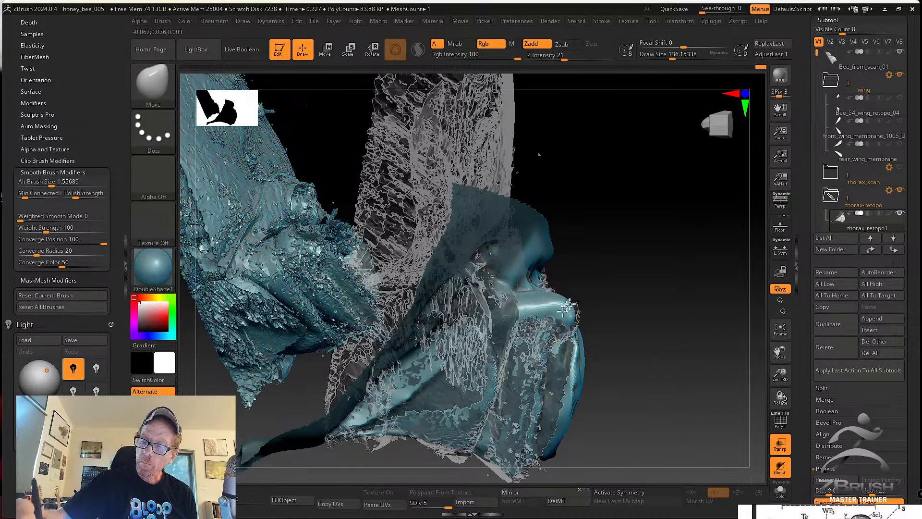
Match the side folds and the ledge above them to the scan, varying the Move draw size between about 68 and 120.
right_click_drag(567, 307, 607, 334)
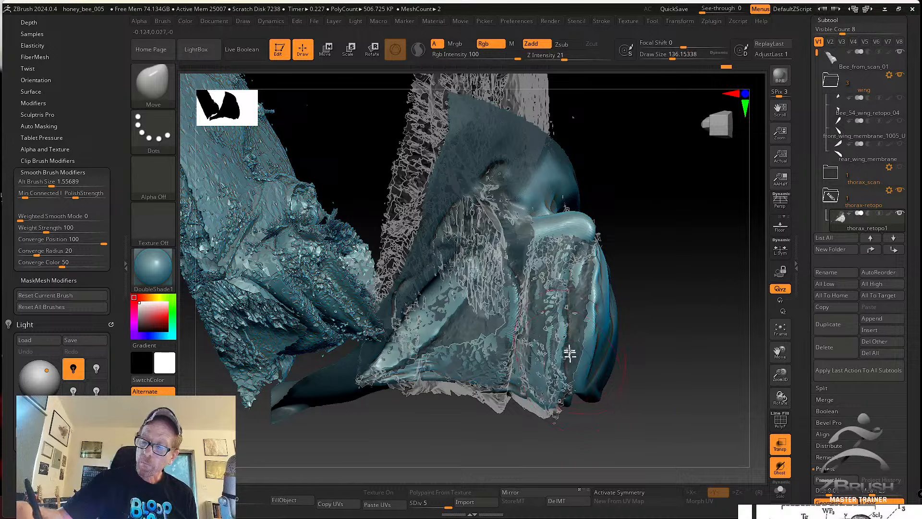
key("bracketleft")
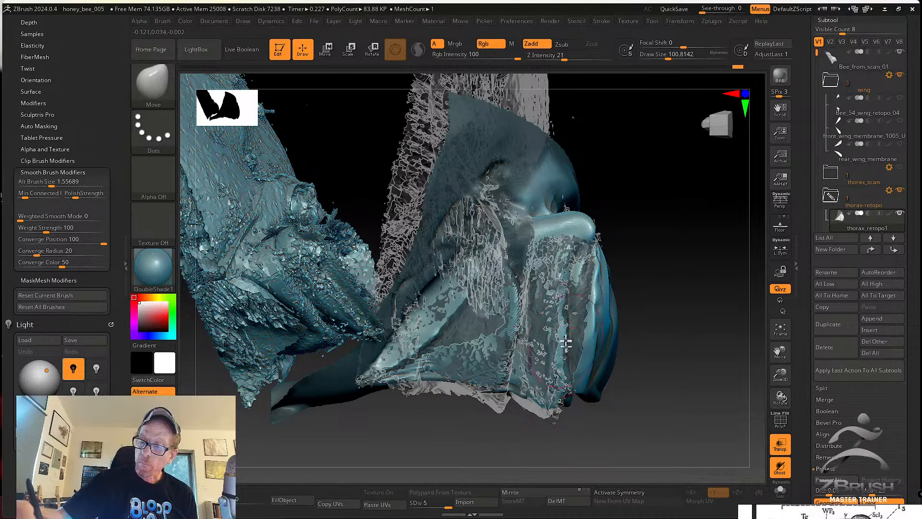
mouse_move(579, 312)
right_mouse_down()
mouse_move(616, 294)
mouse_move(600, 266)
mouse_move(557, 272)
right_mouse_up()
key("bracketleft")
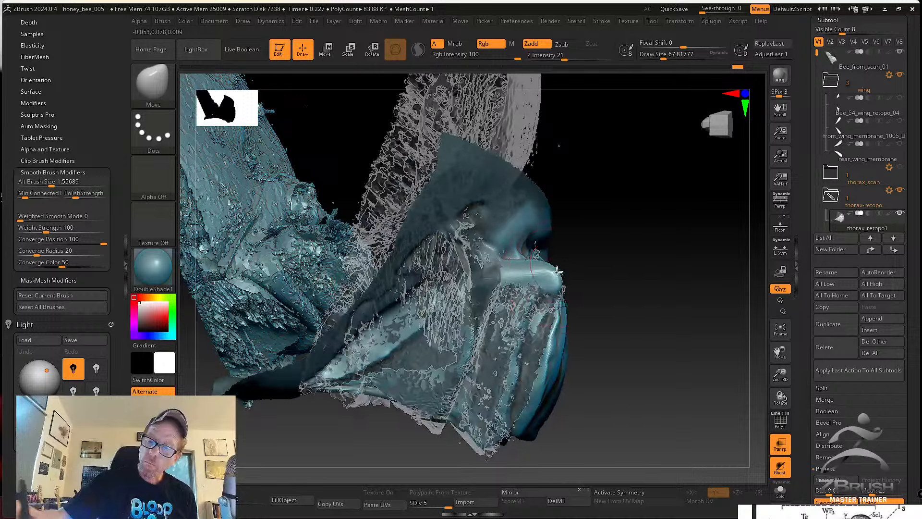
key("bracketright")
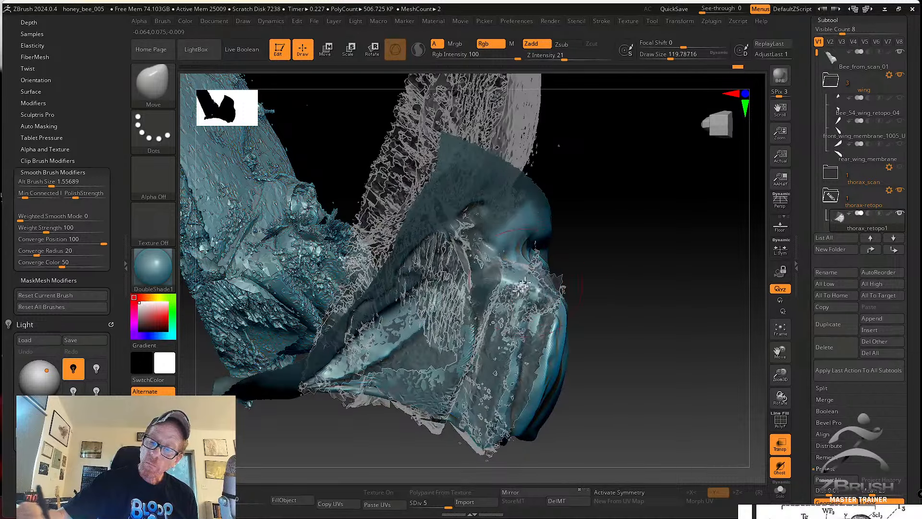
Smooth the reshaped ledge and nudge it and the hollow above it into alignment with the scan.
key("shift")
right_click_drag(525, 294, 519, 286)
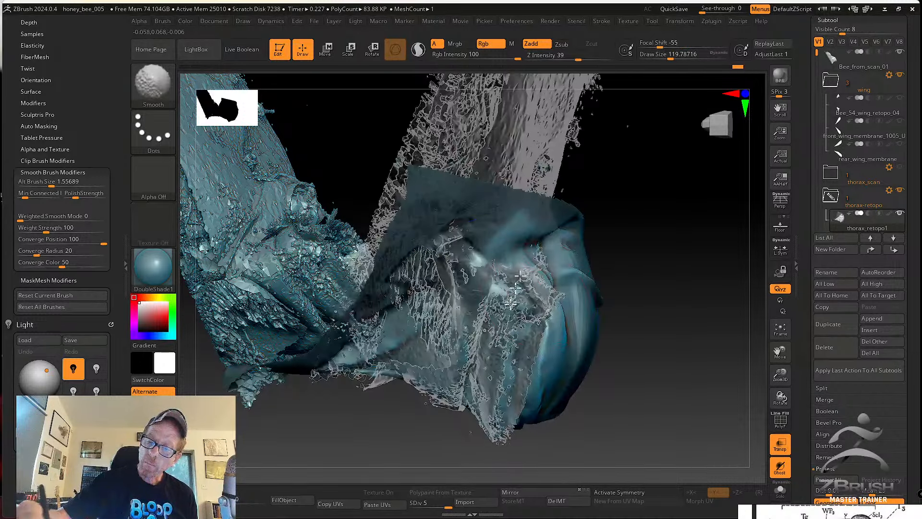
mouse_move(507, 340)
right_mouse_down()
mouse_move(588, 305)
mouse_move(518, 288)
right_mouse_up()
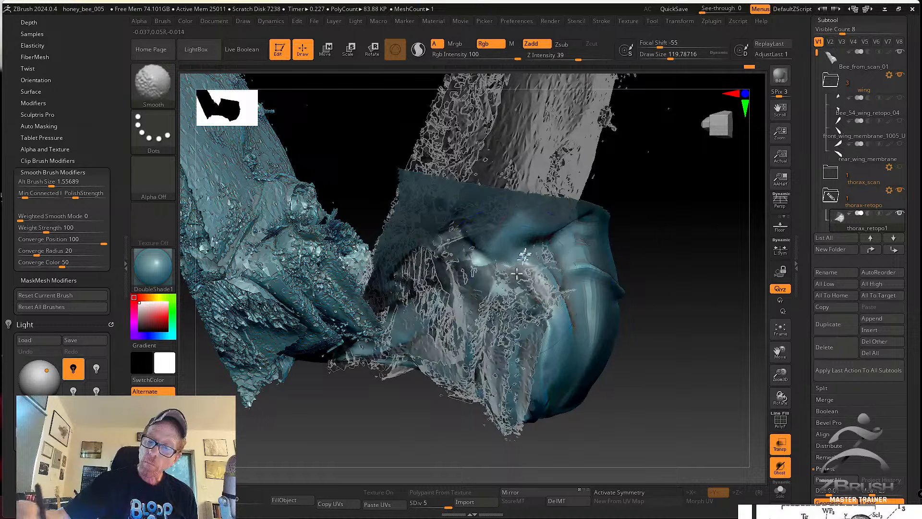
right_click_drag(489, 259, 529, 244)
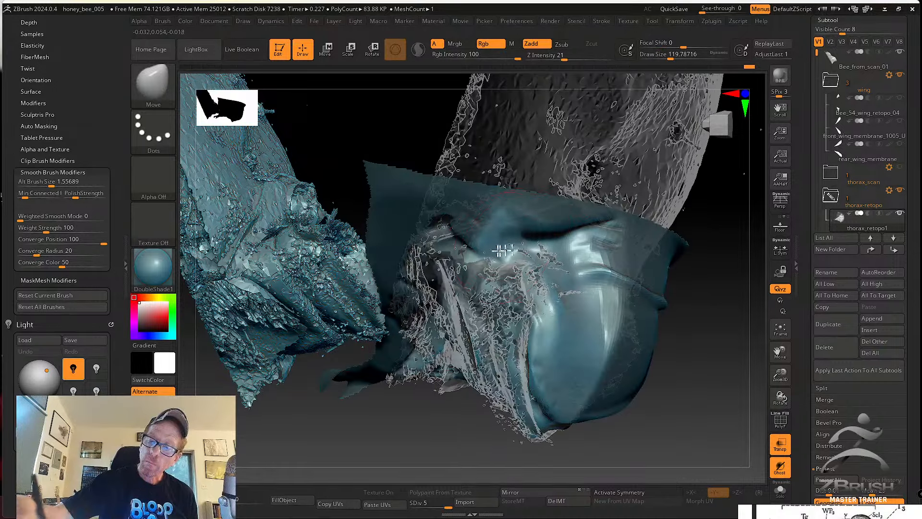
right_click_drag(483, 255, 552, 251)
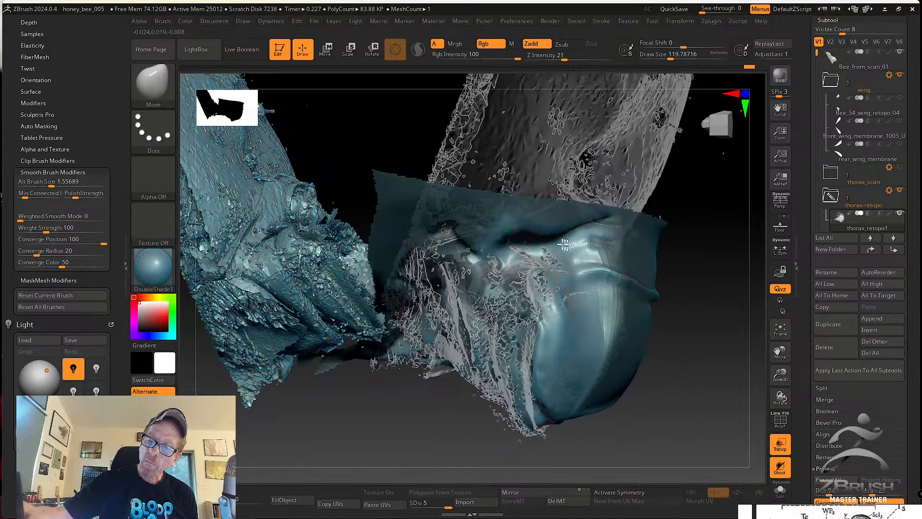
right_click_drag(513, 277, 547, 274)
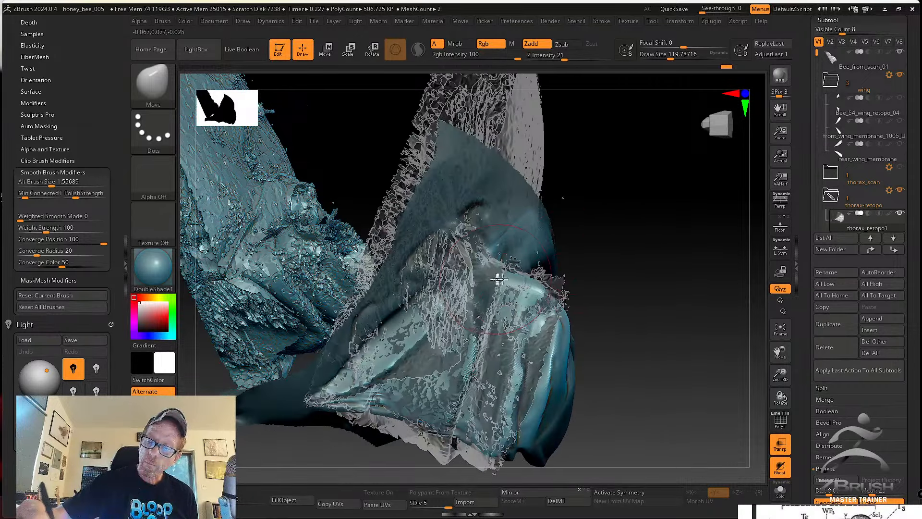
Fit the ledge above the long folds to the scan with the Move brush at a draw size of about 80.
key("s")
left_click_drag(493, 275, 488, 275)
right_click_drag(488, 276, 480, 311)
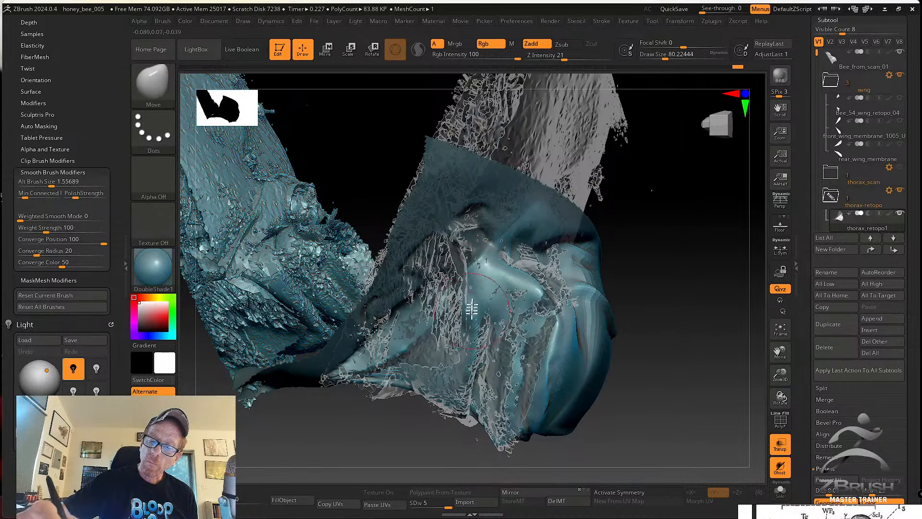
right_click_drag(472, 309, 524, 298)
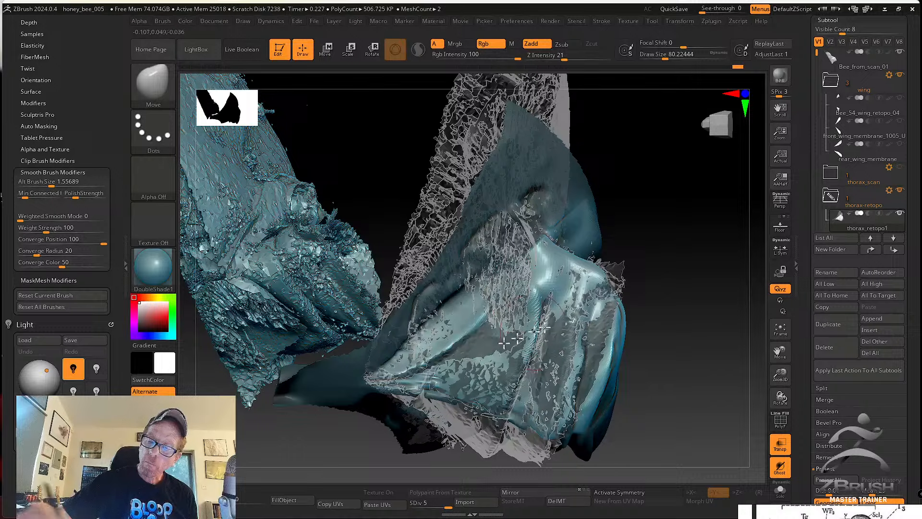
mouse_move(543, 329)
right_mouse_down()
mouse_move(640, 292)
mouse_move(646, 329)
mouse_move(579, 329)
mouse_move(653, 323)
mouse_move(669, 302)
mouse_move(617, 313)
right_mouse_up()
Refine the ledge's outer rim against the scan, reducing the Move draw size to about 56.
key("s")
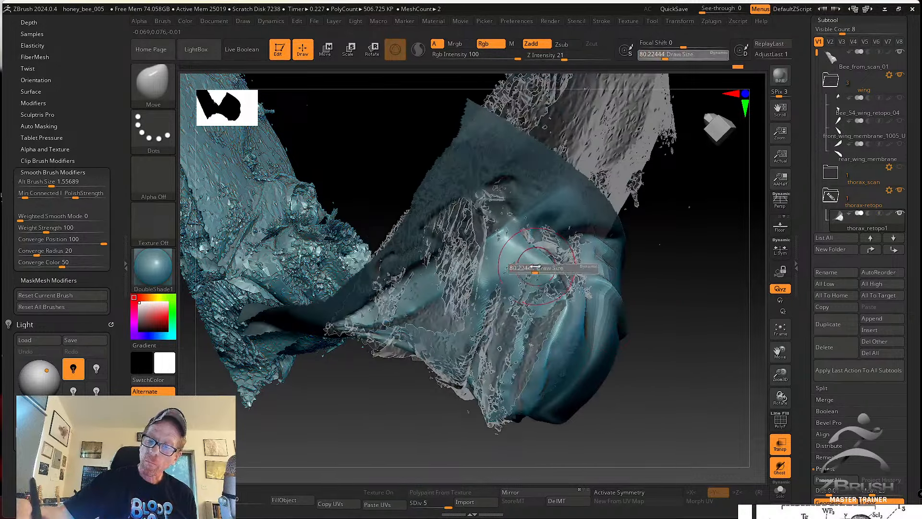
right_click_drag(536, 267, 551, 214)
key("s")
left_click_drag(521, 260, 515, 260)
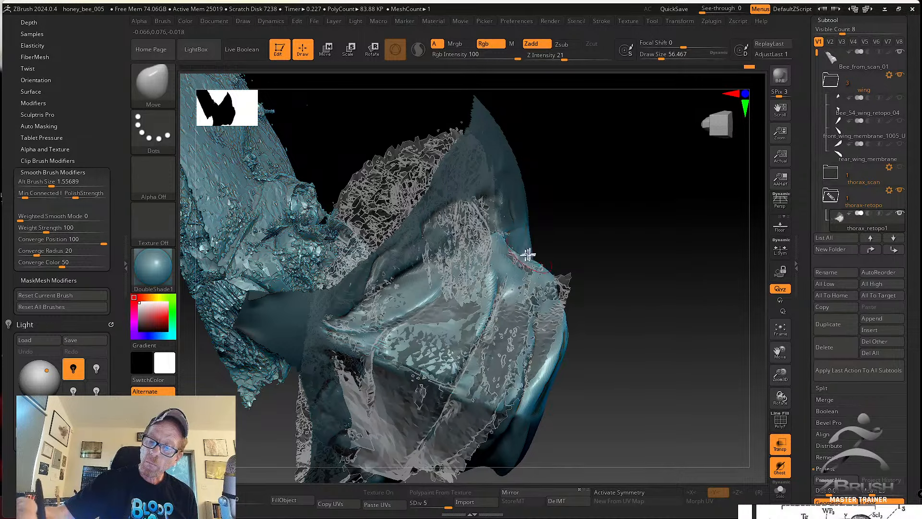
right_click_drag(516, 260, 547, 251)
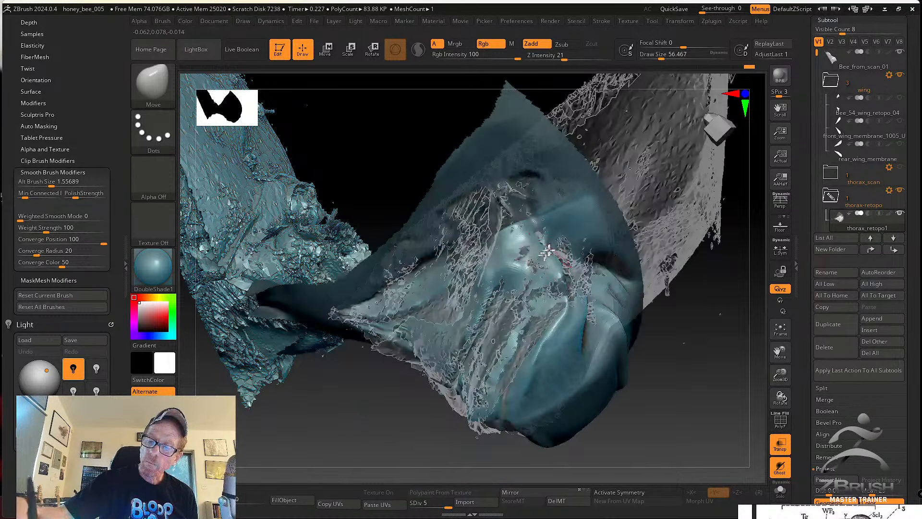
right_click_drag(693, 406, 679, 368, "alt")
Isolate the thorax patch and smooth the rough projected detail across the ledge and long folds.
left_click(780, 490)
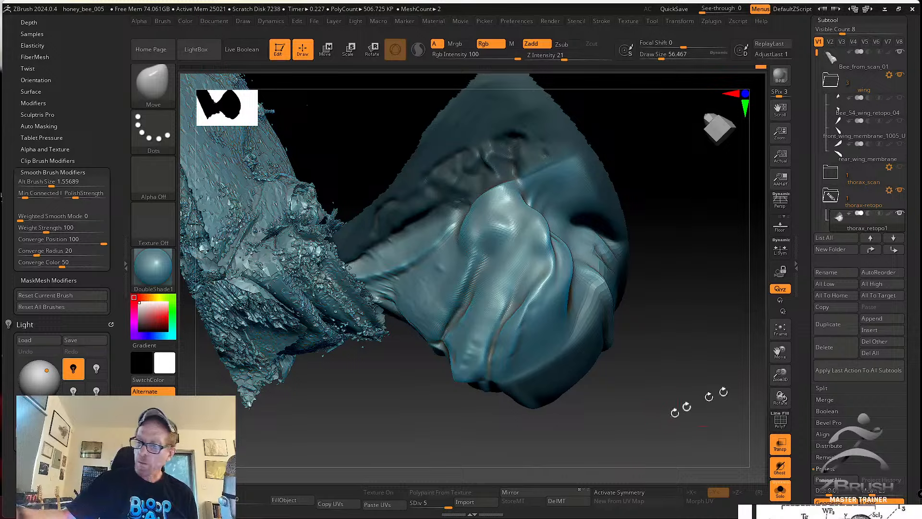
mouse_move(742, 380)
right_mouse_down()
mouse_move(679, 412)
mouse_move(586, 353)
mouse_move(587, 289)
right_mouse_up()
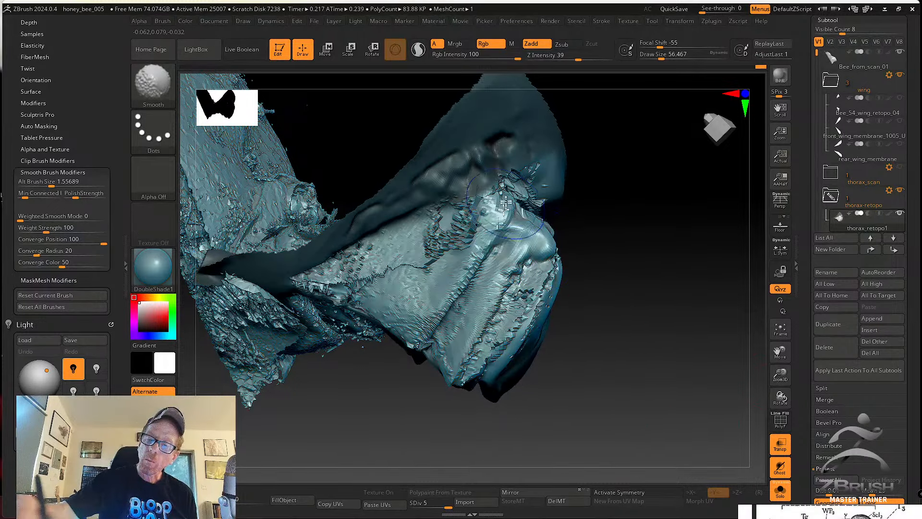
left_click_drag(505, 203, 421, 262, "shift")
mouse_move(533, 281)
left_mouse_down("shift")
mouse_move(478, 365)
mouse_move(469, 346)
mouse_move(472, 394)
mouse_move(493, 355)
mouse_move(467, 371)
left_mouse_up("shift")
key("ctrl+z")
left_click_drag(592, 236, 572, 301)
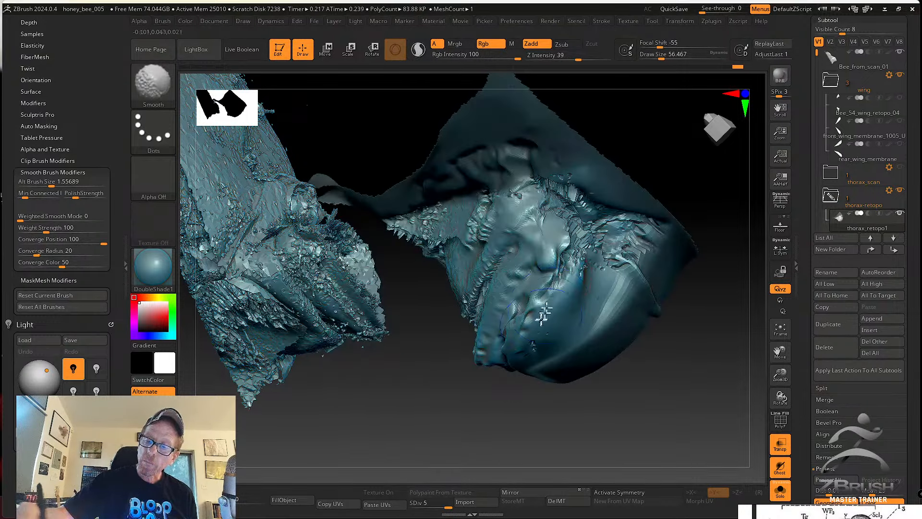
Smooth the projected noise around the ledge, the flat face and the upper ends of the folds at draw size about 56.
right_click_drag(582, 243, 543, 300, "alt")
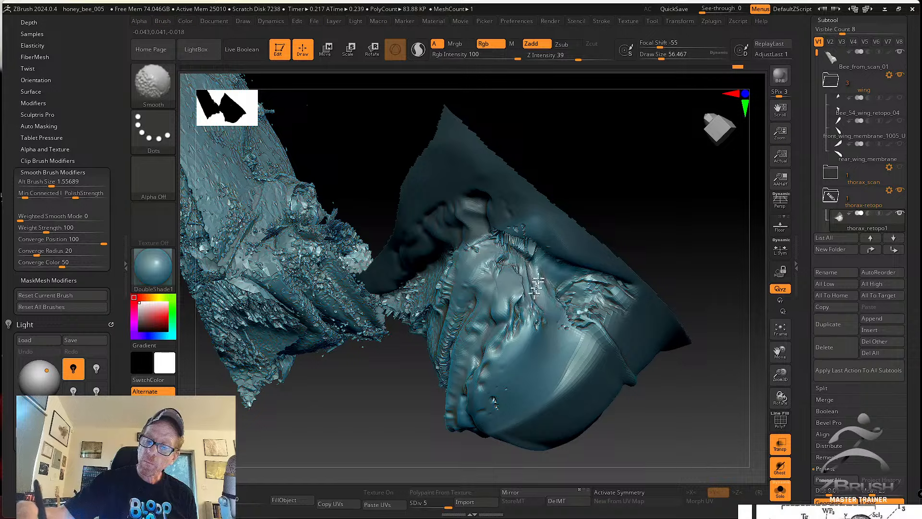
left_click_drag(571, 293, 518, 251, "shift")
right_click_drag(490, 257, 543, 262)
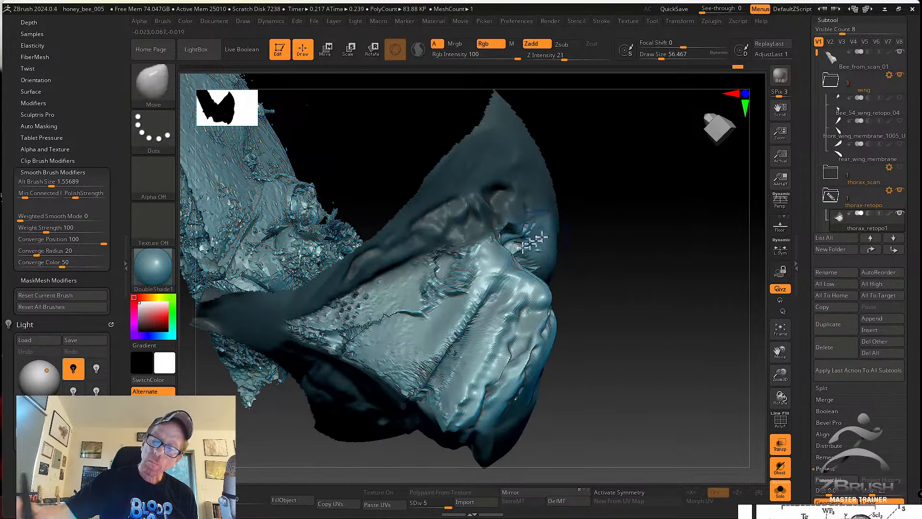
left_click_drag(473, 259, 412, 318, "shift")
right_click_drag(552, 258, 568, 280)
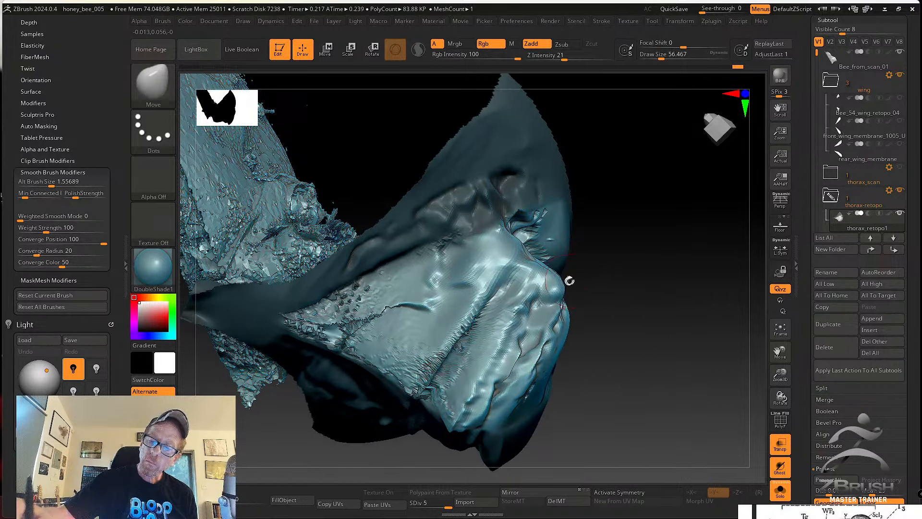
left_click_drag(543, 273, 509, 294, "shift")
right_click_drag(509, 294, 526, 266)
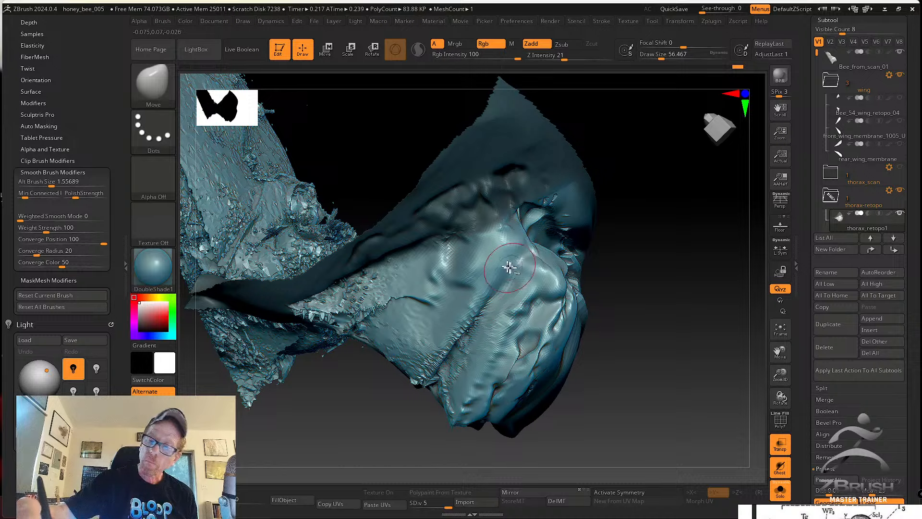
left_click_drag(513, 262, 533, 269, "shift")
mouse_move(533, 269)
right_mouse_down()
mouse_move(528, 240)
mouse_move(515, 261)
right_mouse_up()
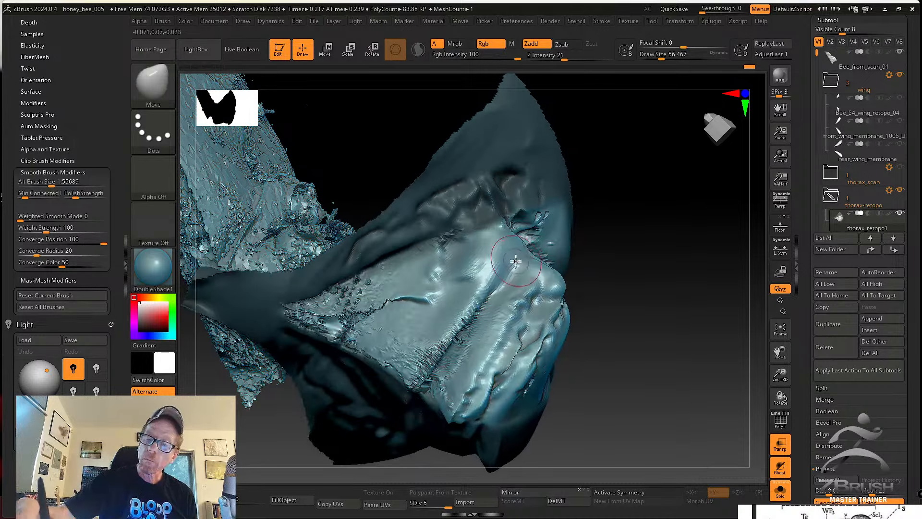
Smooth the flat triangular face down to its pointed corner, using draw sizes of about 104 and 74.
key("bracketright")
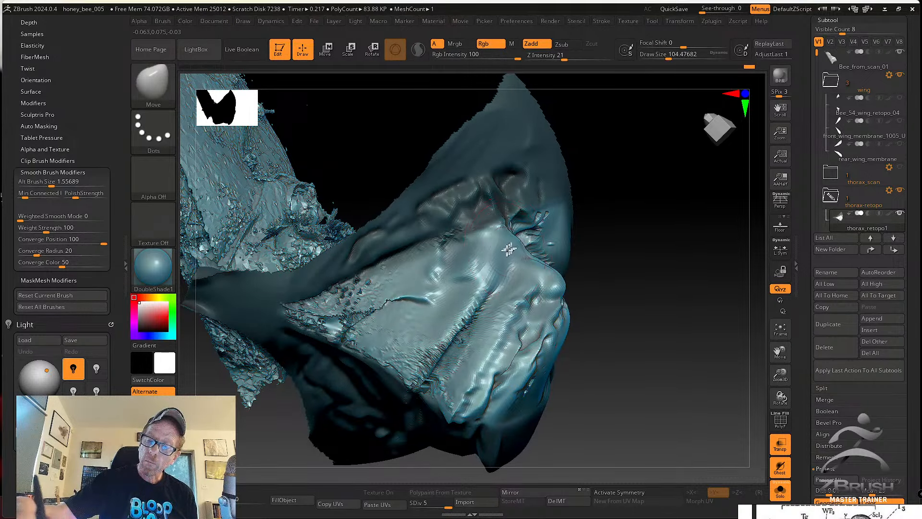
mouse_move(509, 249)
left_mouse_down("shift")
mouse_move(422, 411)
mouse_move(402, 418)
mouse_move(332, 291)
mouse_move(344, 364)
left_mouse_up("shift")
right_click_drag(344, 364, 365, 322)
key("bracketleft")
left_click_drag(377, 307, 329, 316, "shift")
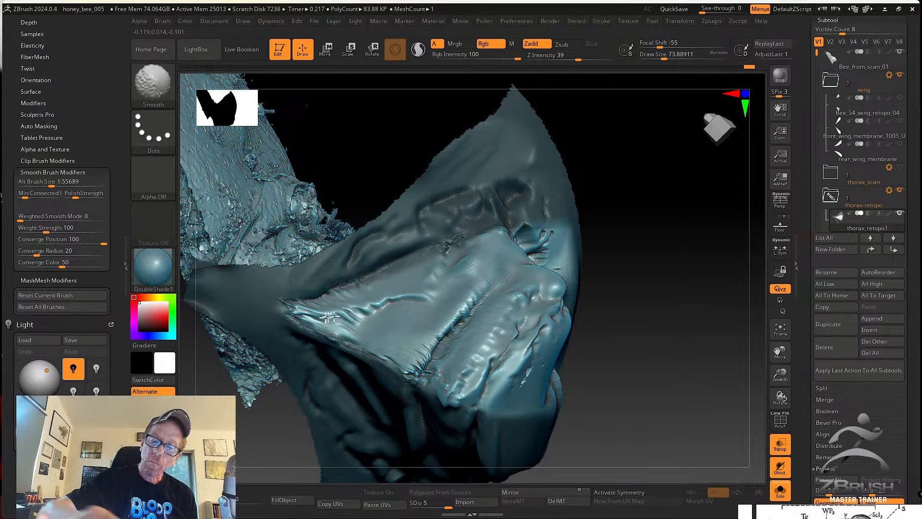
Smooth the rounded side behind the folds and the rough area beside its ridge at draw size about 74.
mouse_move(330, 316)
right_mouse_down()
mouse_move(624, 259)
mouse_move(498, 254)
right_mouse_up()
right_click_drag(468, 348, 572, 228)
left_click_drag(576, 238, 611, 274, "shift")
right_click_drag(561, 222, 555, 259)
mouse_move(555, 260)
left_mouse_down("shift")
mouse_move(537, 280)
mouse_move(533, 314)
left_mouse_up("shift")
right_click_drag(532, 308, 560, 272)
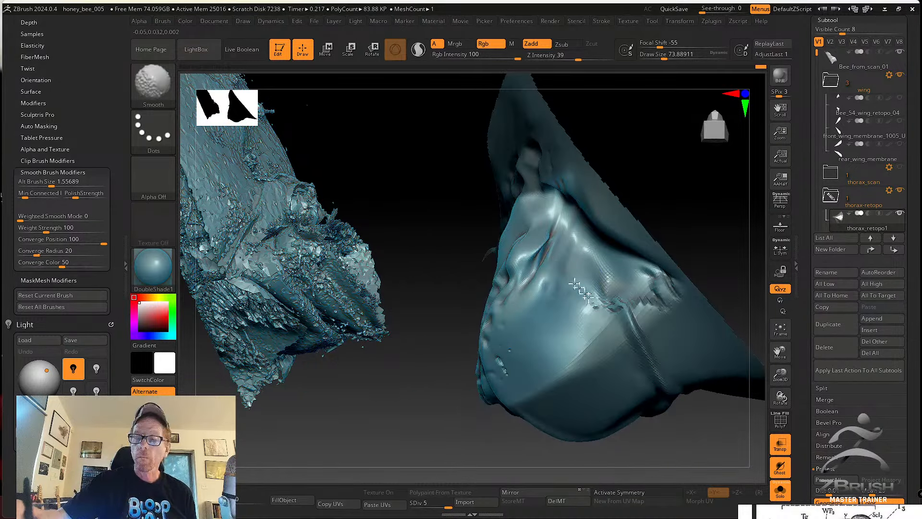
left_click_drag(581, 291, 606, 304, "shift")
right_click_drag(585, 308, 525, 350)
left_click_drag(525, 350, 530, 336, "shift")
mouse_move(546, 354)
right_mouse_down()
mouse_move(561, 363)
mouse_move(541, 311)
right_mouse_up()
Switch to the ZProject brush and set its draw size to about 97.
right_click_drag(524, 274, 559, 291, "alt")
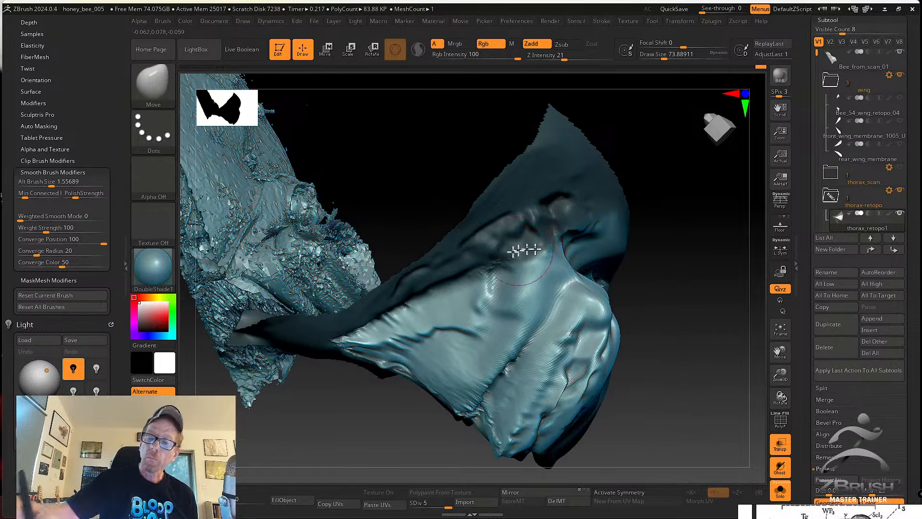
key("b")
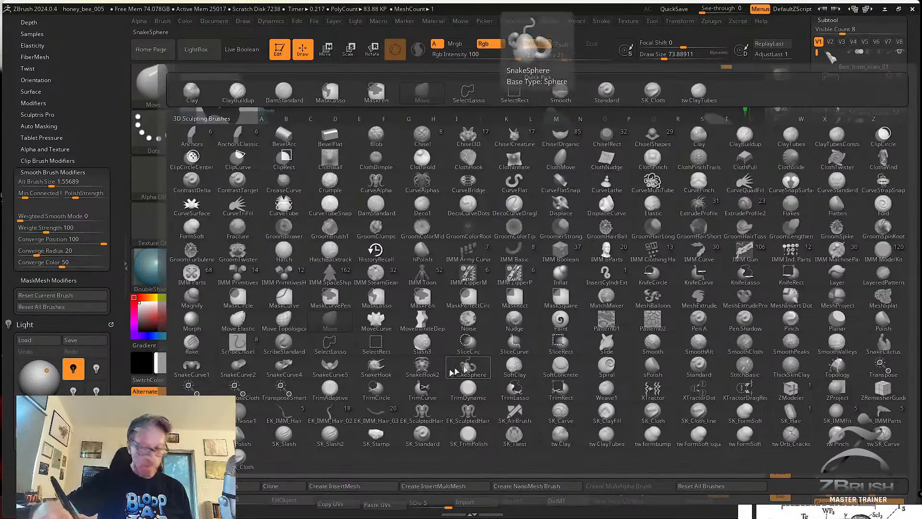
key("z")
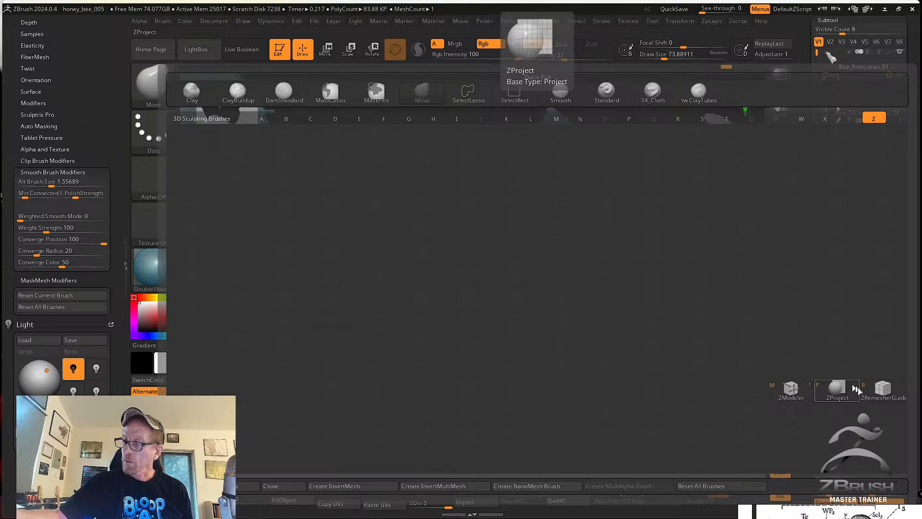
left_click(841, 393)
mouse_move(609, 302)
right_mouse_down()
mouse_move(643, 337)
mouse_move(604, 352)
right_mouse_up()
key("s")
left_click_drag(604, 352, 608, 352)
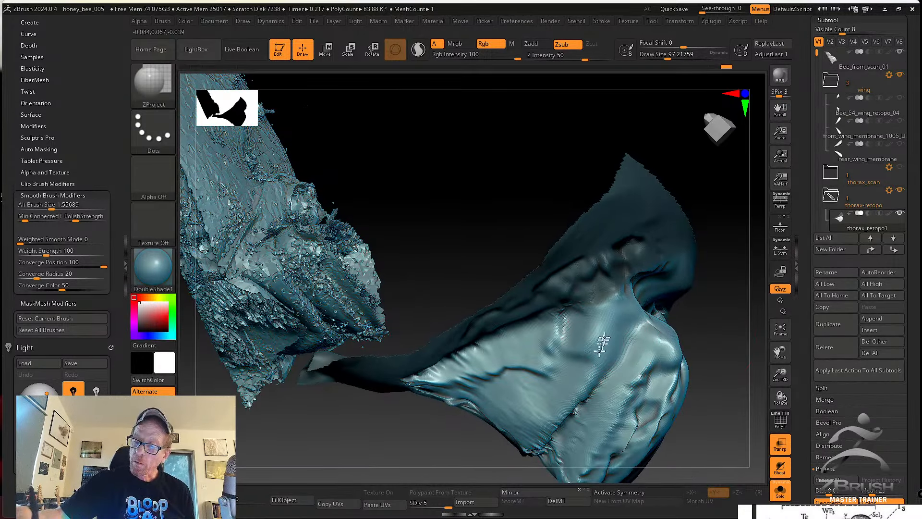
Show the scan again and project its detail onto the ledge, flat face and folds, using ZProject draw sizes between about 94 and 108.
left_click(779, 491)
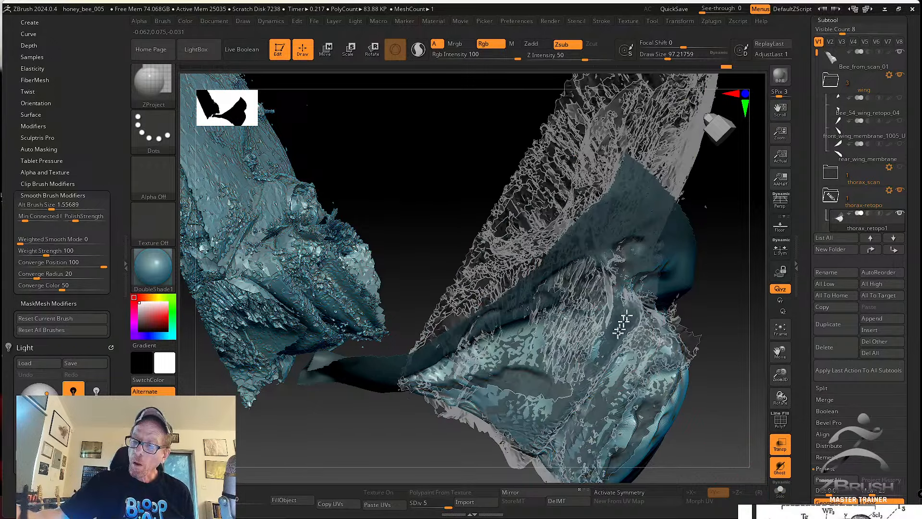
right_click_drag(619, 329, 625, 314)
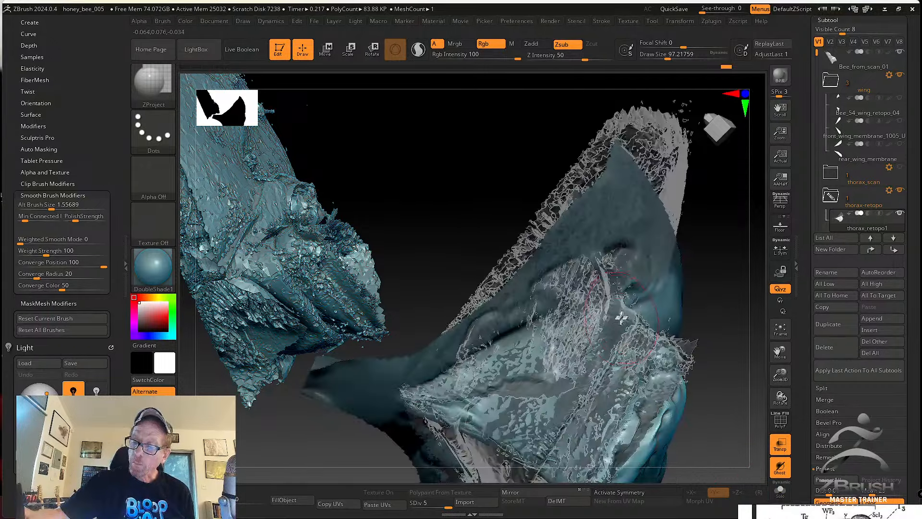
right_click_drag(608, 352, 578, 352)
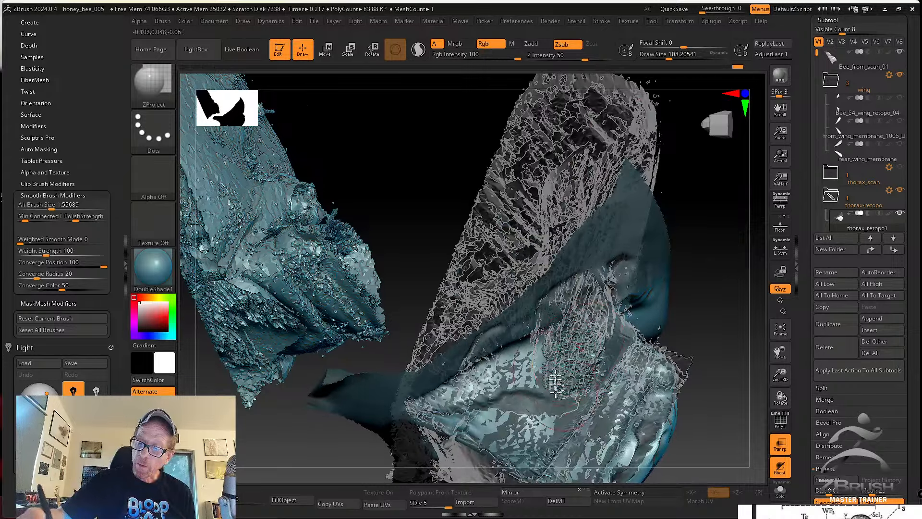
mouse_move(556, 383)
right_mouse_down()
mouse_move(621, 328)
mouse_move(628, 335)
mouse_move(617, 340)
right_mouse_up()
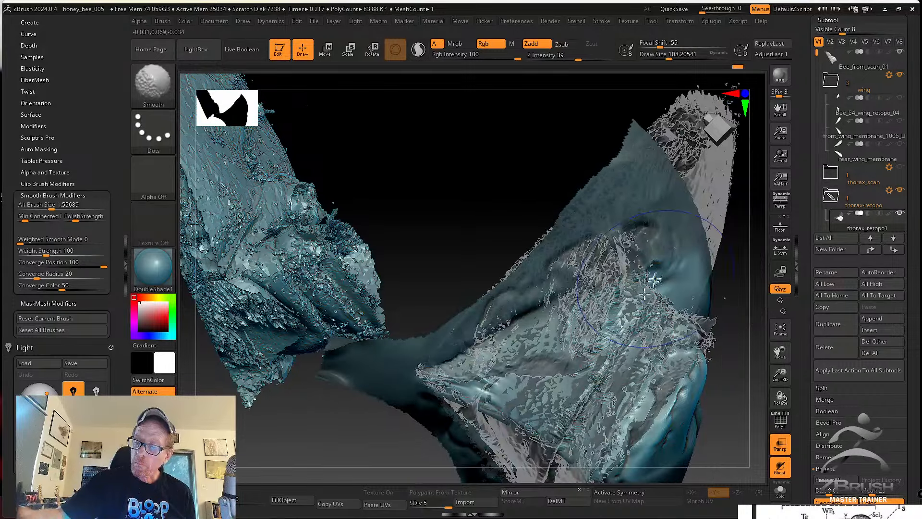
right_click_drag(581, 394, 638, 333)
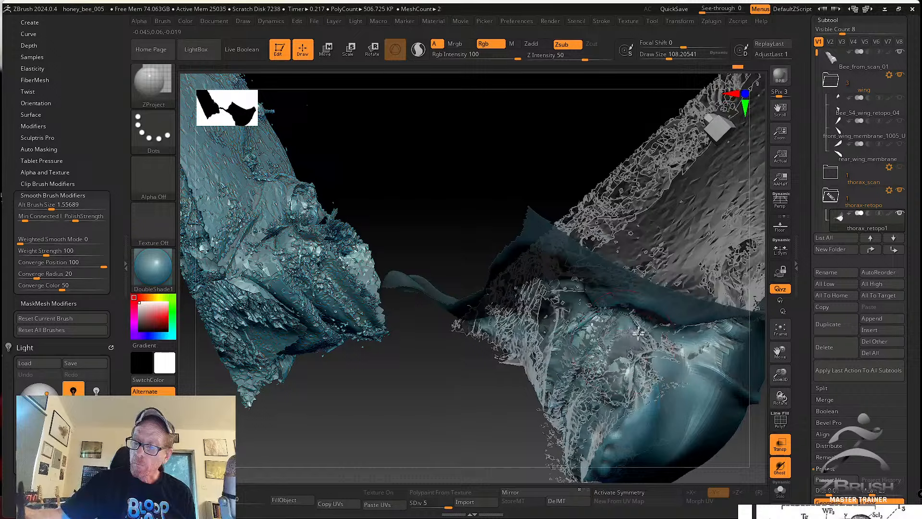
right_click_drag(621, 366, 553, 309)
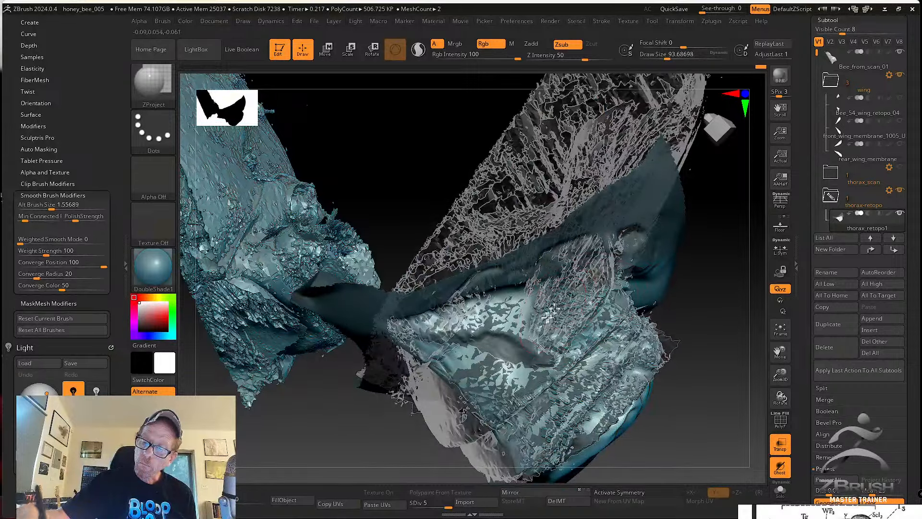
Isolate the patch and smooth the projected noise along the lower folds, reducing the draw size to about 44.
key("shift")
right_click_drag(539, 340, 687, 423)
left_click(779, 489)
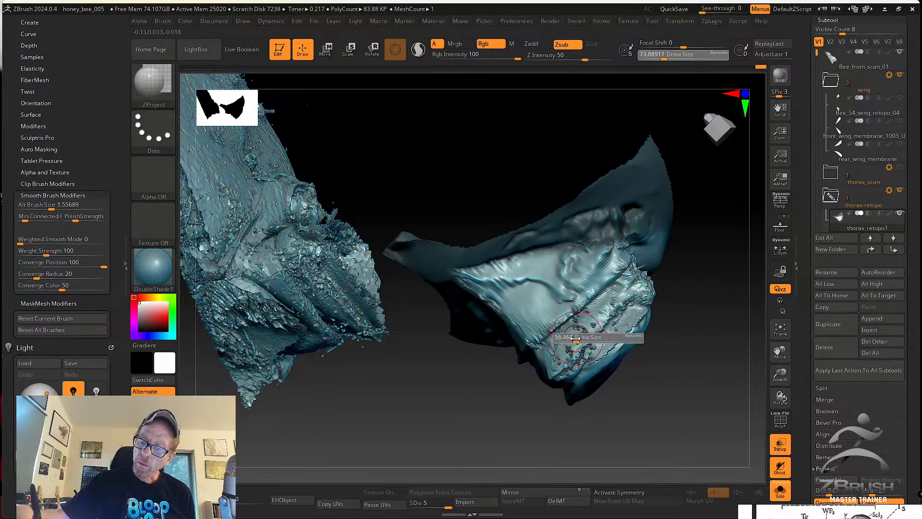
key("shift")
scroll(582, 331, "up", 5)
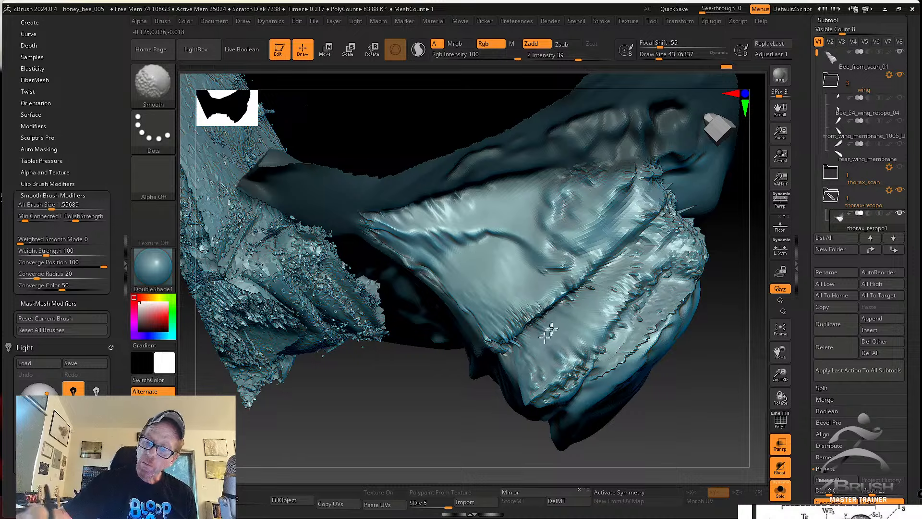
right_click_drag(601, 273, 553, 298)
Smooth the grooves between the folds and their jagged outer edge at a draw size of about 39.
key("shift")
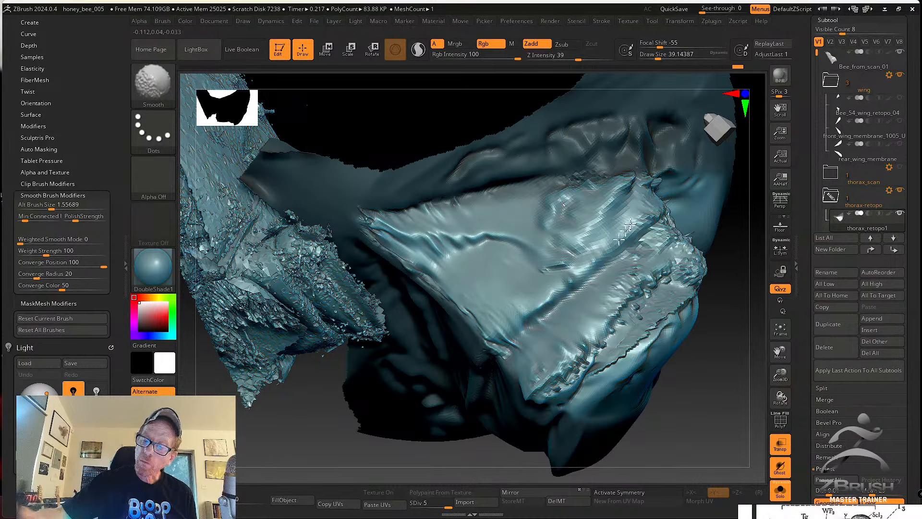
right_click_drag(658, 263, 673, 265)
mouse_move(672, 266)
left_mouse_down("shift")
mouse_move(654, 293)
mouse_move(678, 264)
left_mouse_up("shift")
right_click_drag(681, 230, 663, 219)
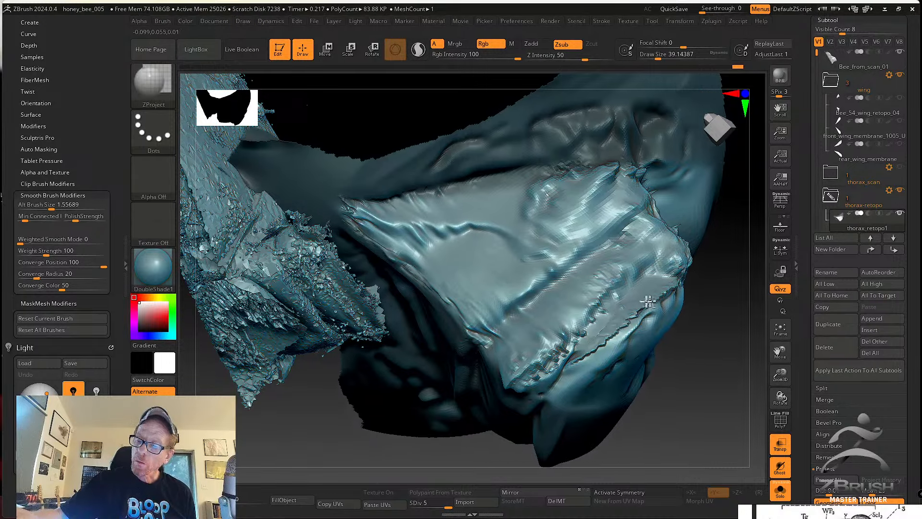
left_click_drag(684, 247, 632, 334, "shift")
Smooth the lower ends of the folds and the neighbouring flat face at draw size about 39.
right_click_drag(610, 356, 645, 321)
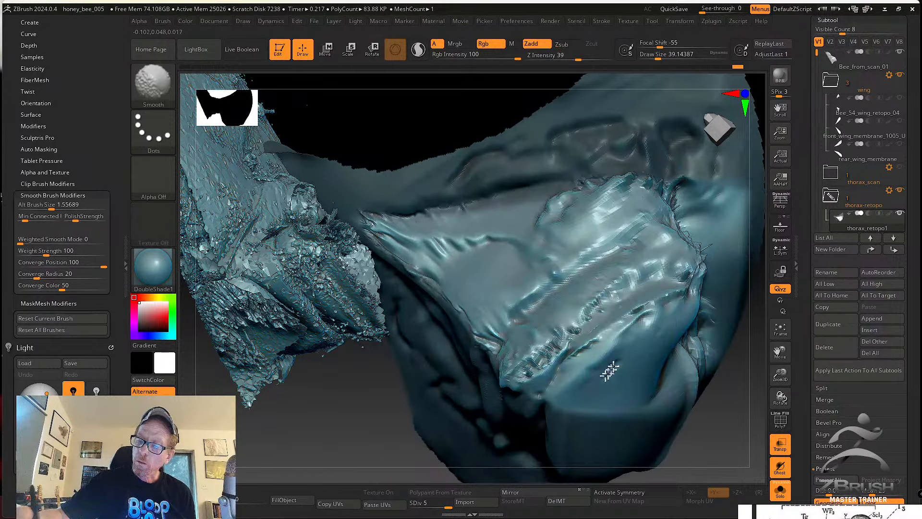
right_click_drag(592, 380, 561, 347)
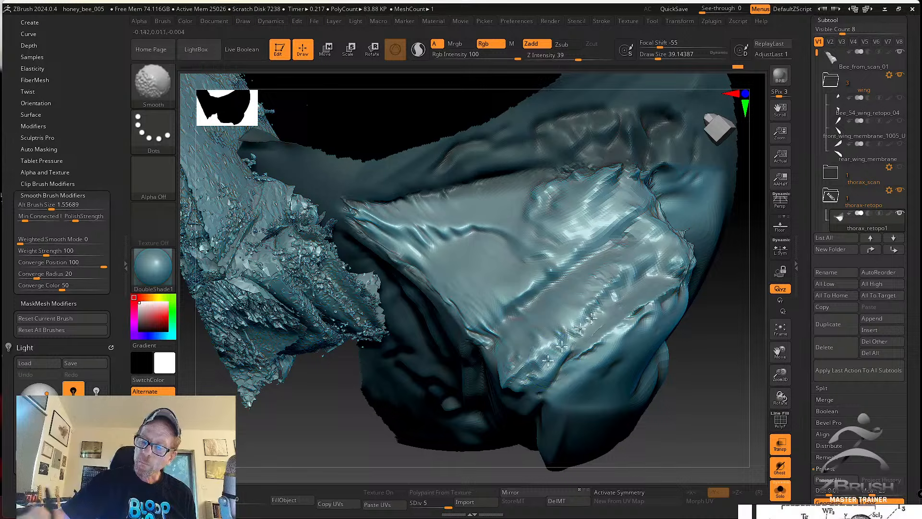
mouse_move(591, 317)
right_mouse_down()
mouse_move(624, 293)
mouse_move(619, 308)
mouse_move(587, 322)
right_mouse_up()
left_click_drag(562, 298, 505, 271, "shift")
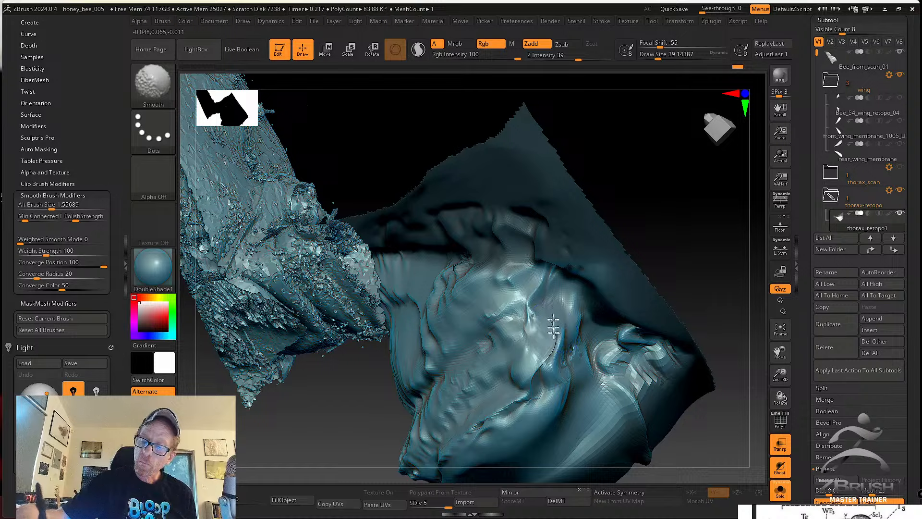
Smooth the creases on the back of the folds and toward the side ridge, reducing the draw size to about 35.
right_click_drag(555, 335, 582, 332)
right_click_drag(548, 379, 579, 349)
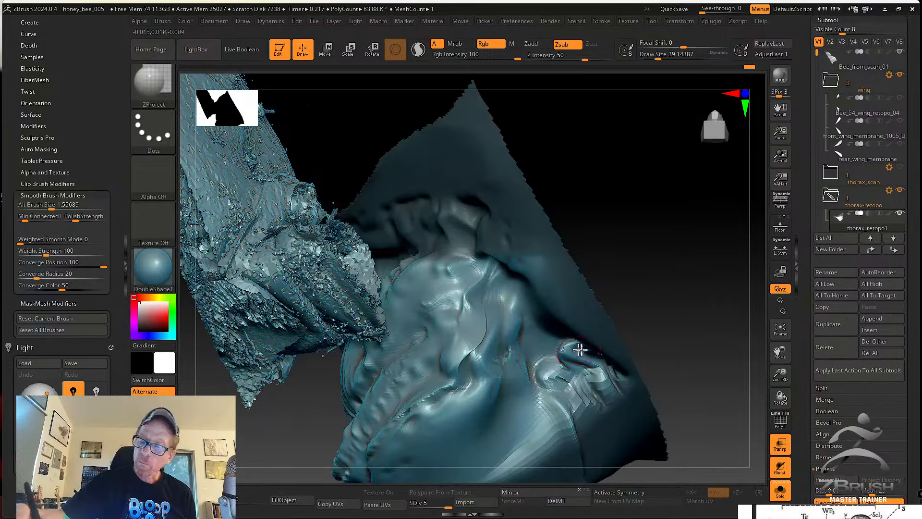
key("s")
left_click_drag(516, 353, 513, 347)
mouse_move(513, 347)
right_mouse_down()
mouse_move(543, 353)
mouse_move(587, 330)
mouse_move(563, 331)
right_mouse_up()
key("shift")
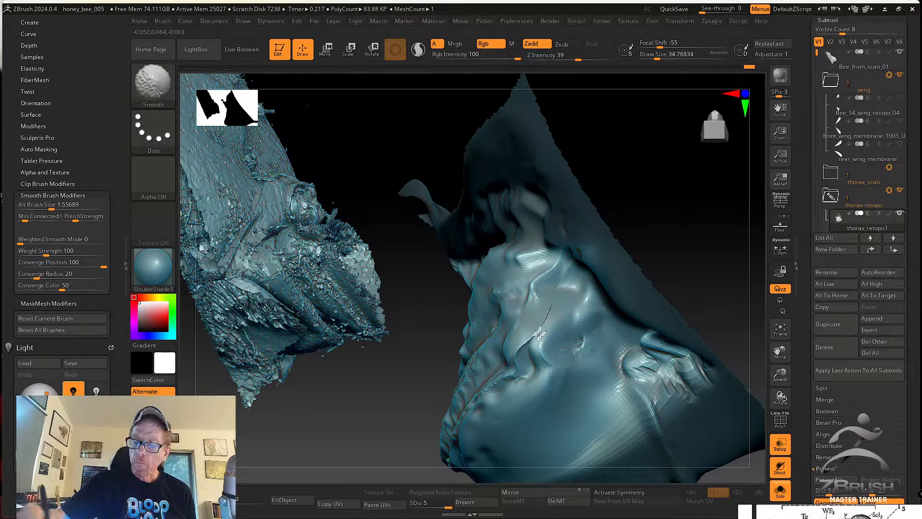
Switch to the SK_Cloth brush at draw size 27 and sculpt the crease along the lower outer fold.
mouse_move(586, 337)
right_mouse_down()
mouse_move(502, 433)
mouse_move(557, 360)
right_mouse_up()
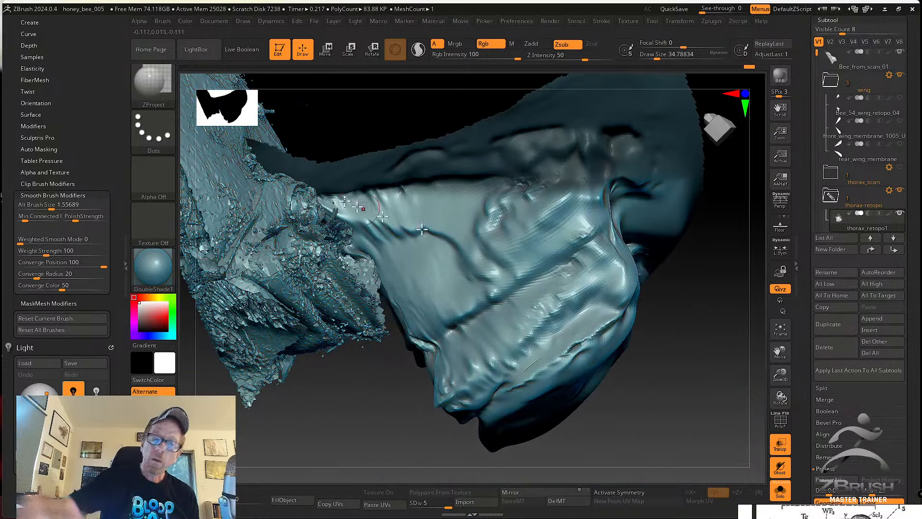
key("b")
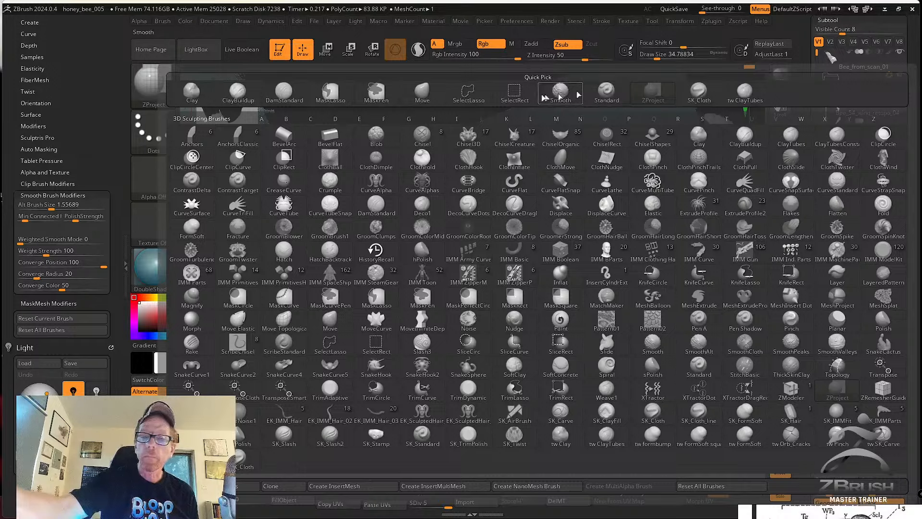
left_click(711, 92)
key("s")
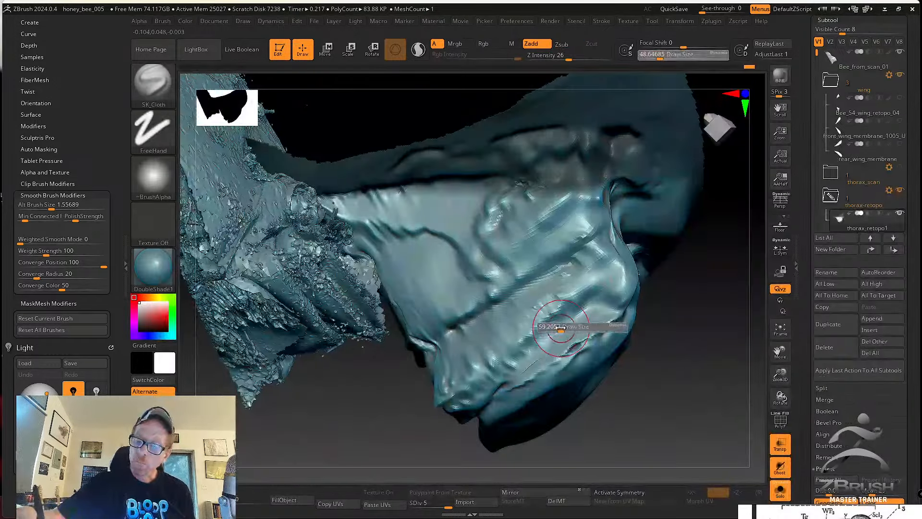
key("s")
key("shift")
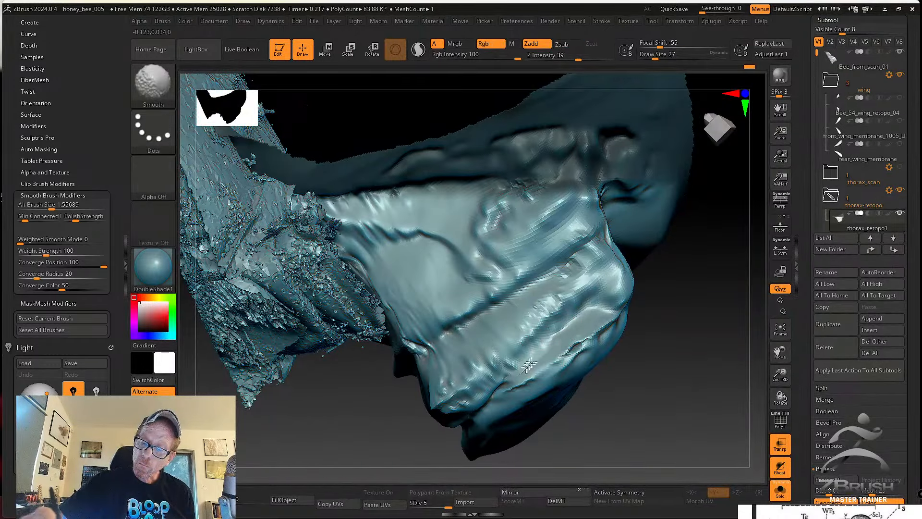
right_click_drag(537, 365, 539, 360)
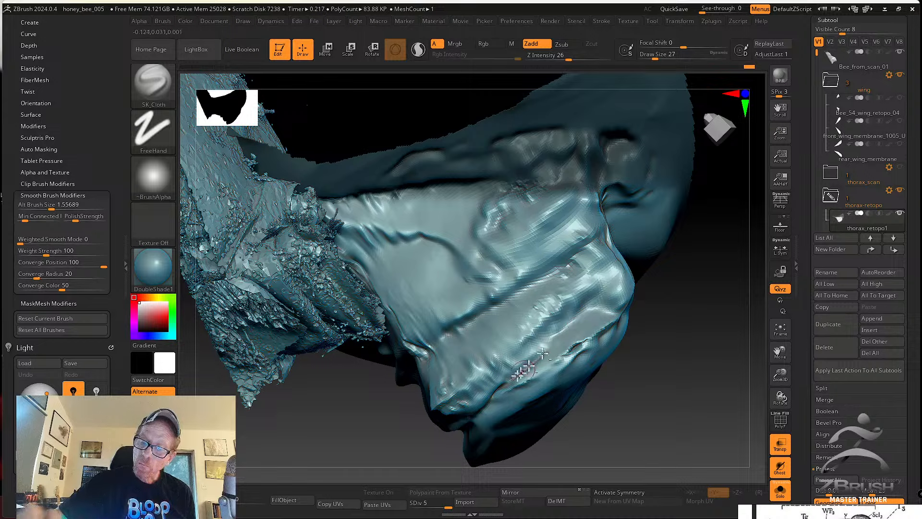
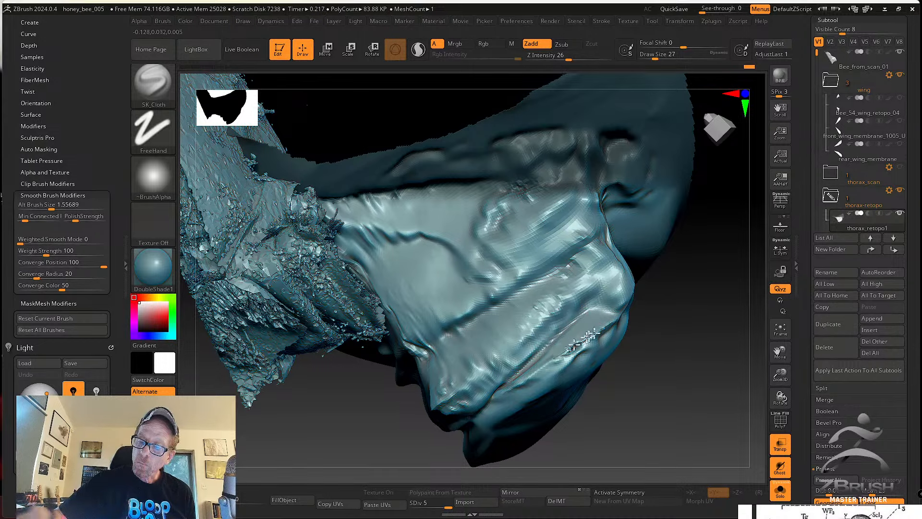
Refine the groove between the lower folds and their ends with SK_Cloth strokes and smoothing at draw size 27.
key("shift")
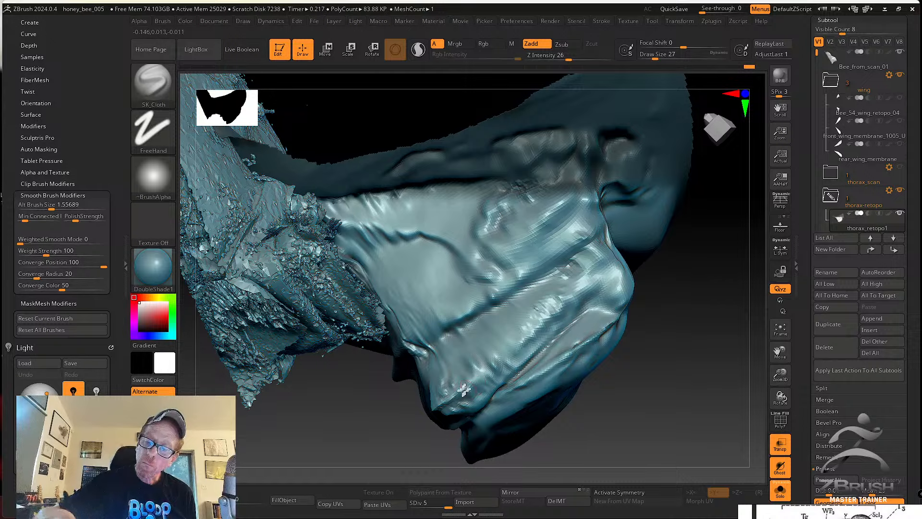
key("shift")
key("ctrl+shift+z")
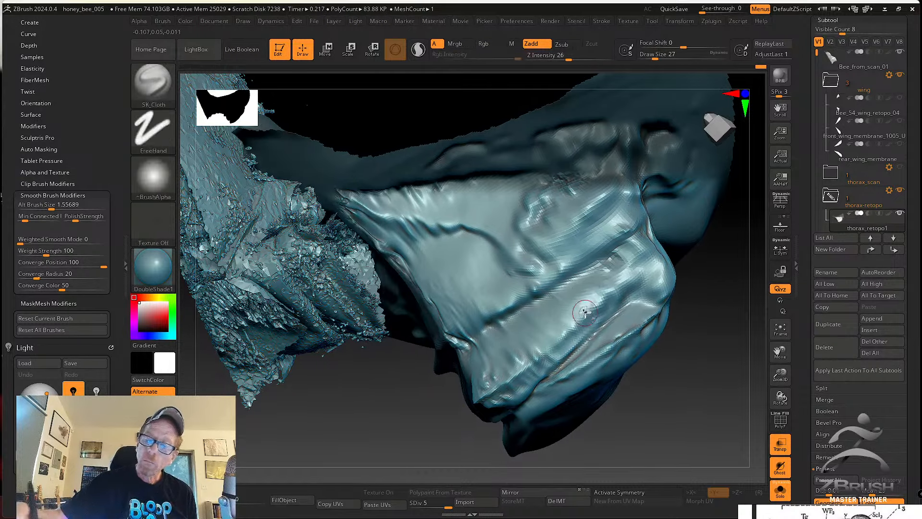
right_click_drag(483, 339, 472, 346)
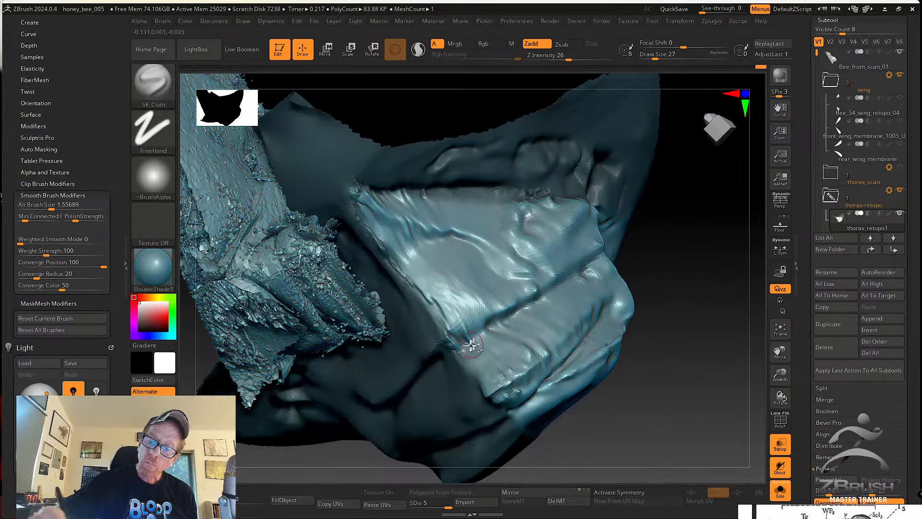
key("shift")
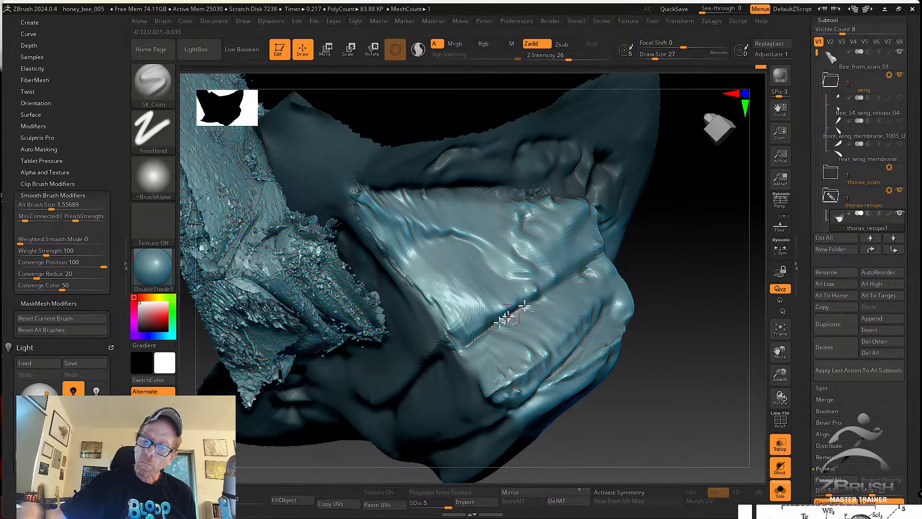
right_click_drag(507, 317, 526, 309)
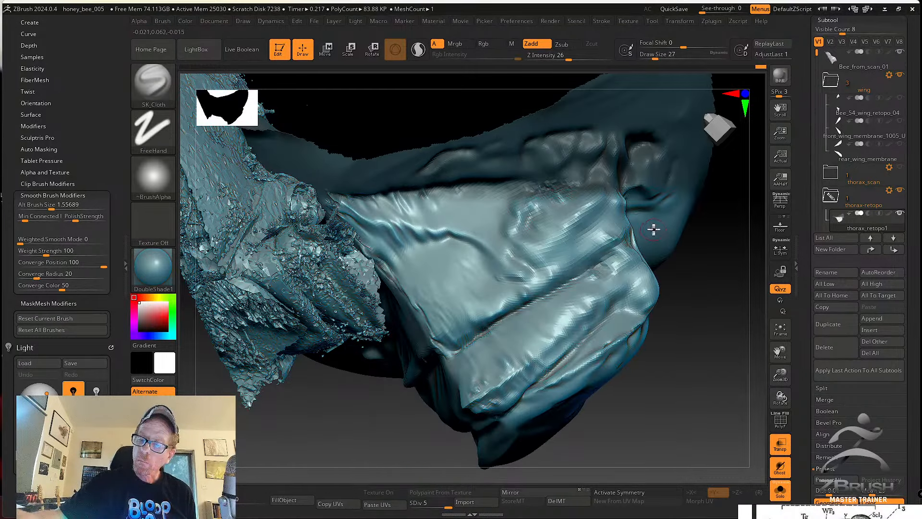
Smooth the crease at the back of the folds near the side ridge at draw size 27.
right_click_drag(653, 229, 557, 309)
key("shift")
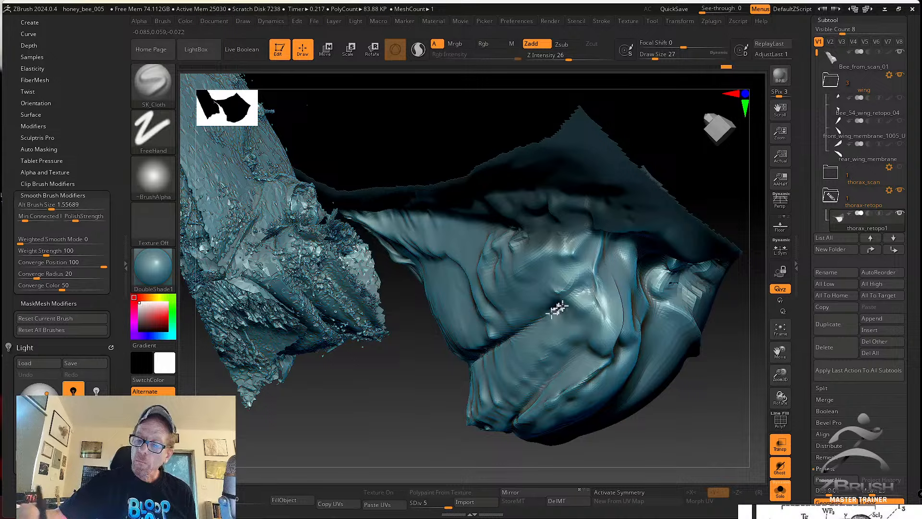
left_click_drag(613, 290, 645, 330, "shift")
right_click_drag(645, 330, 614, 291)
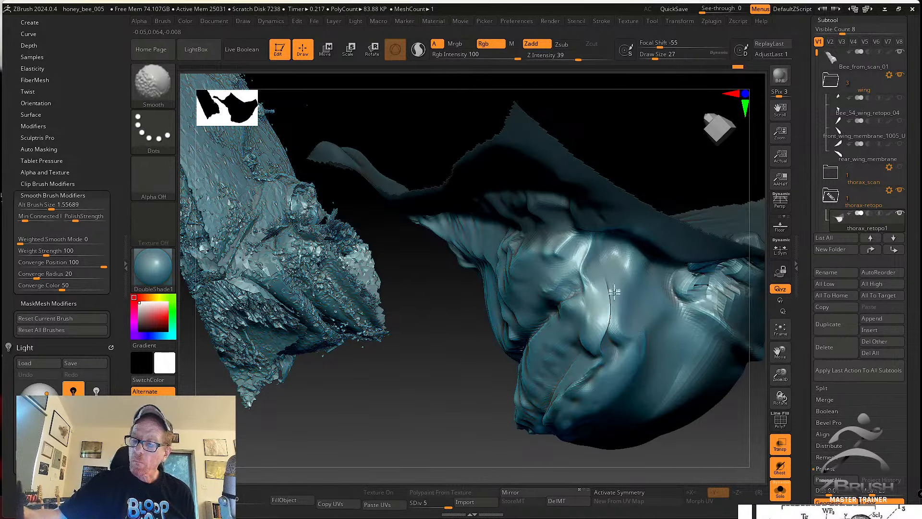
mouse_move(621, 325)
right_mouse_down()
mouse_move(603, 309)
mouse_move(610, 312)
right_mouse_up()
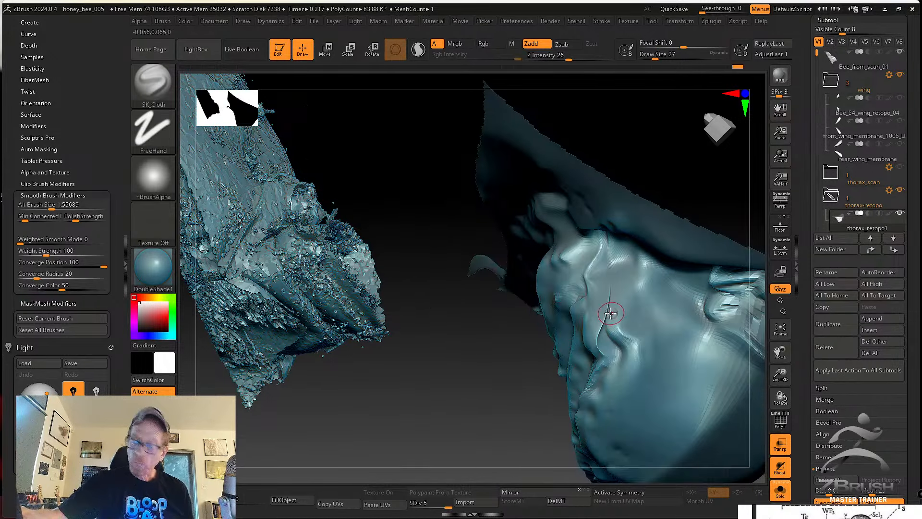
Smooth the side crease at subdivision level 3 and return the patch to level 5.
key("shift+d")
key("shift+d")
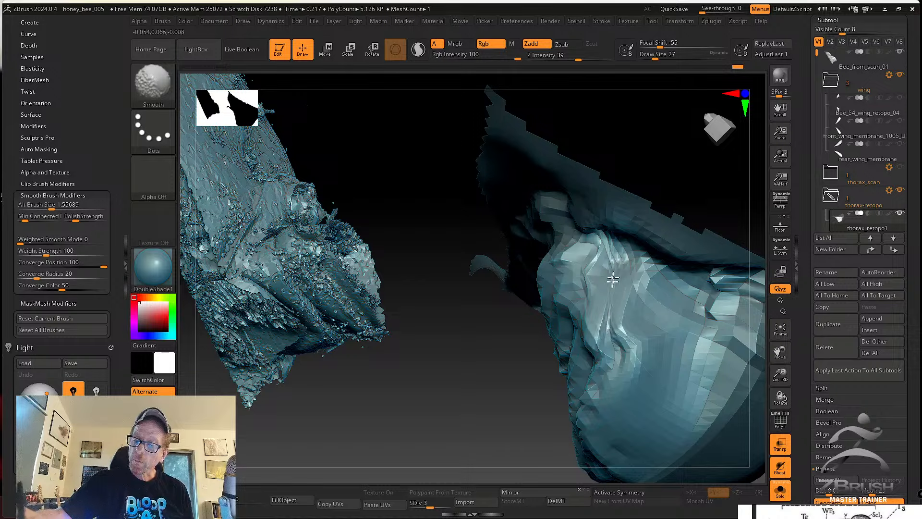
left_click_drag(612, 318, 617, 262, "shift")
right_click_drag(609, 354, 636, 305)
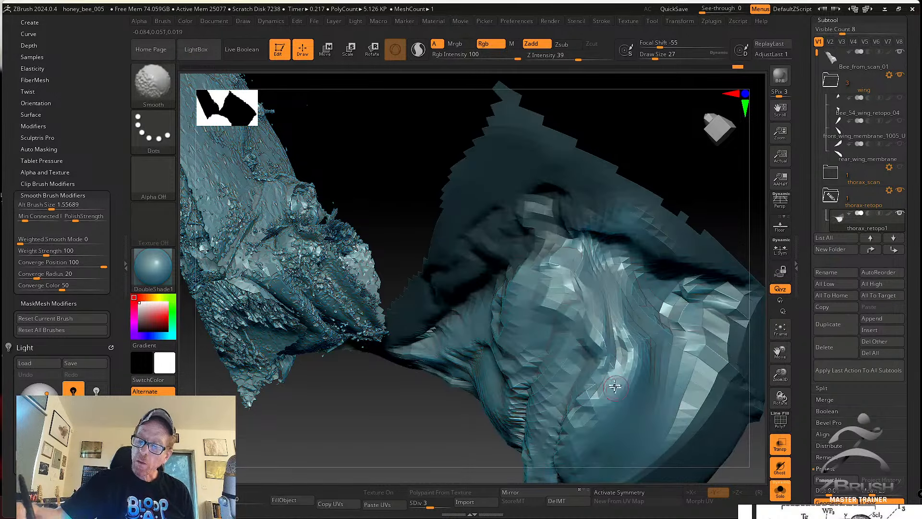
right_click_drag(614, 360, 600, 334)
key("d")
key("d")
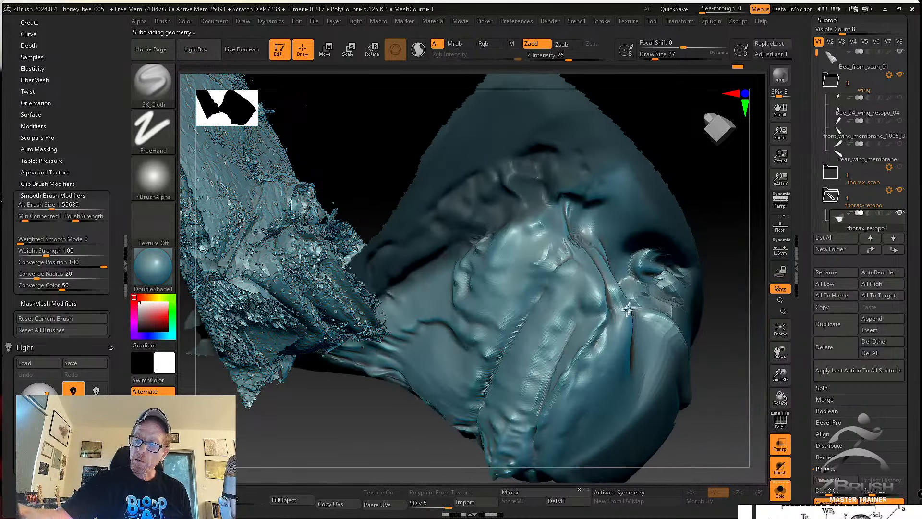
Choose the MaskPen brush and mask the upper half of the patch up to its centre line.
right_click_drag(608, 332, 716, 327)
left_click_drag(720, 354, 728, 313, "ctrl")
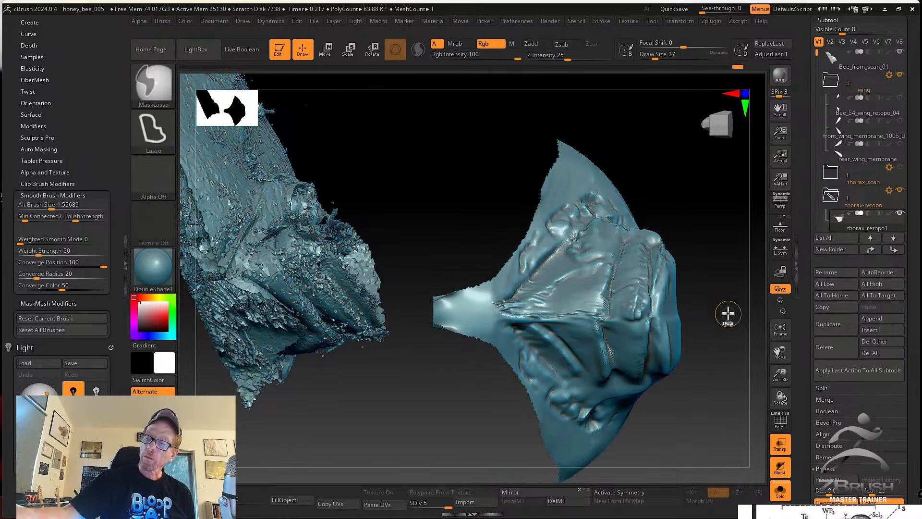
left_click(154, 84, "ctrl")
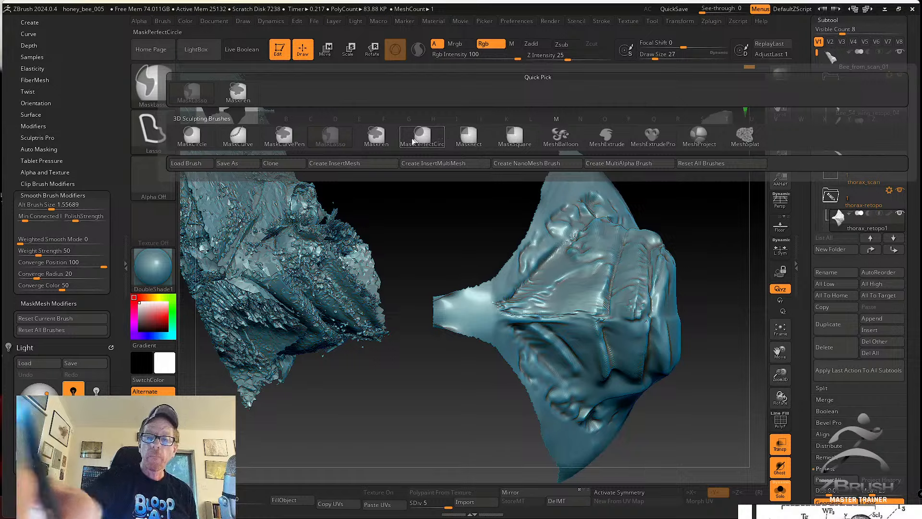
left_click(238, 94, "ctrl")
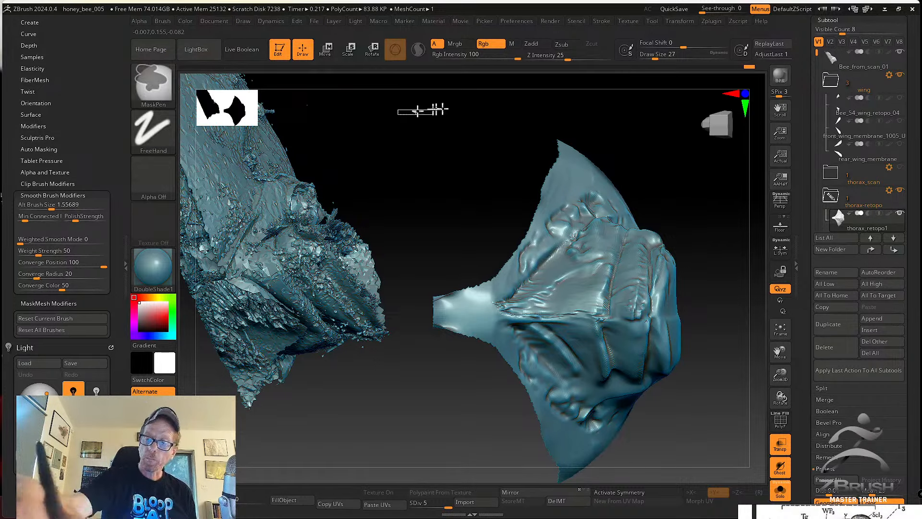
mouse_move(398, 115)
left_mouse_down("ctrl")
mouse_move(685, 247)
mouse_move(705, 317)
left_mouse_up("ctrl")
mouse_move(706, 367)
left_mouse_down()
mouse_move(675, 387)
mouse_move(677, 436)
mouse_move(696, 365)
mouse_move(709, 405)
left_mouse_up()
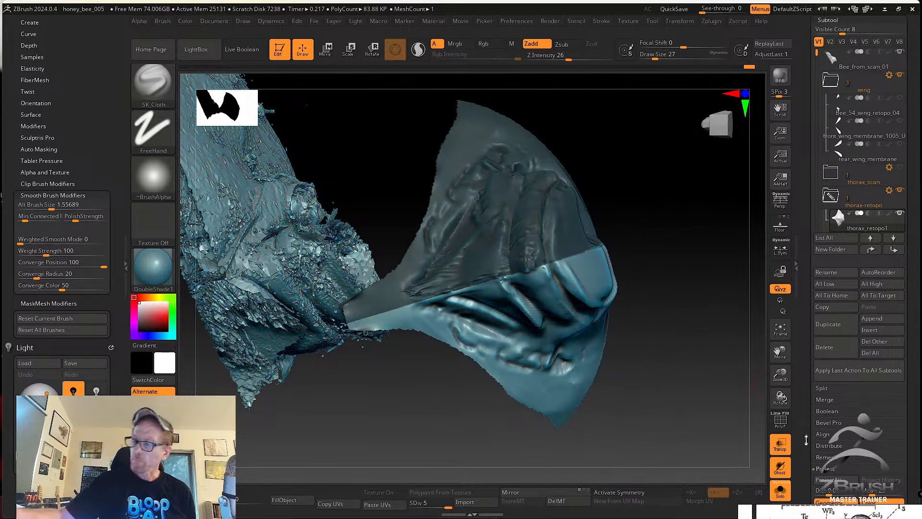
Transfer the masked half's shape to the other side with ReSym at subdivision levels 3, 4 and 5.
scroll(806, 440, "down", 5)
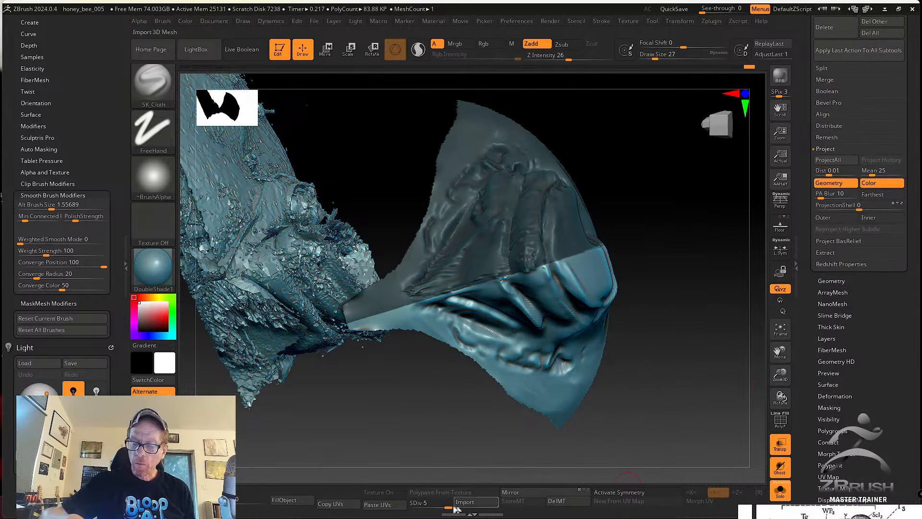
left_click_drag(449, 504, 430, 505)
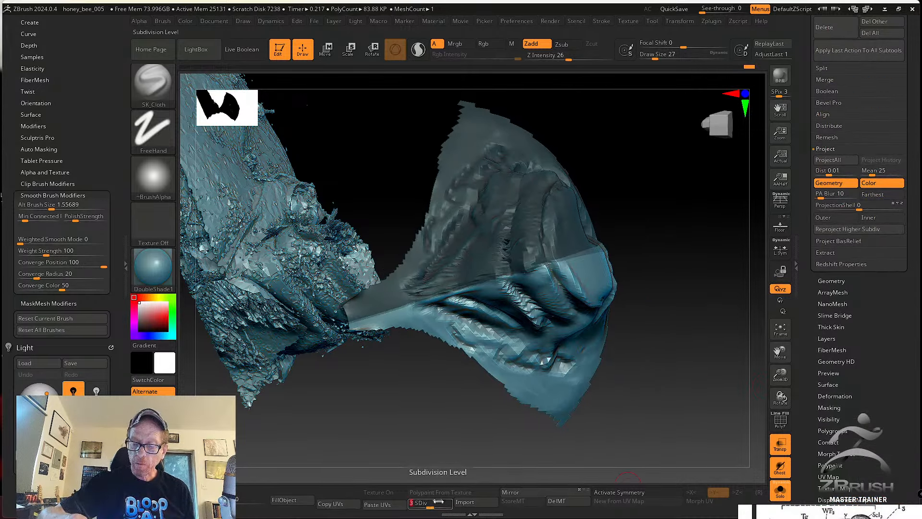
left_click(835, 395)
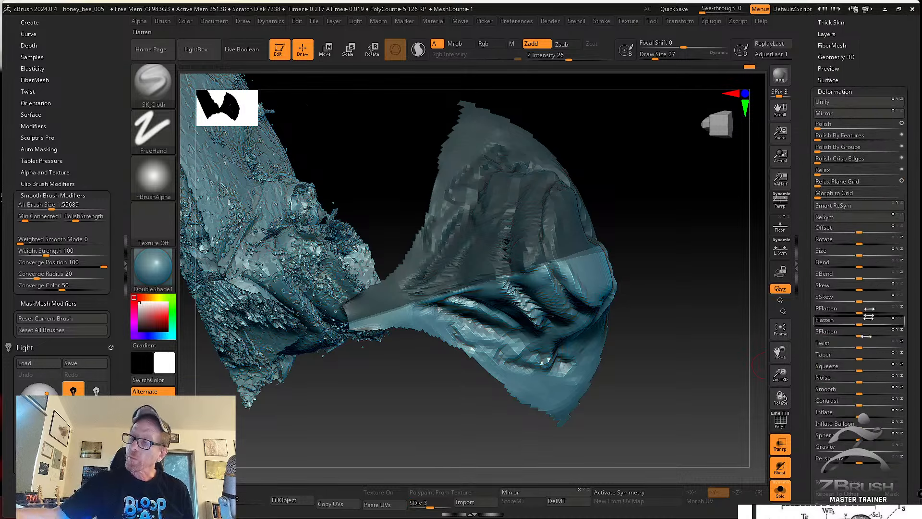
left_click(844, 217)
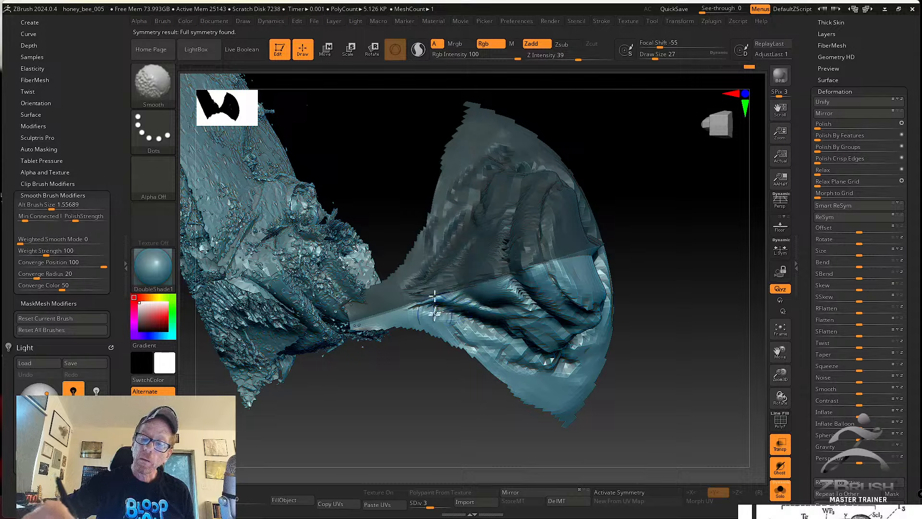
key("ctrl+d")
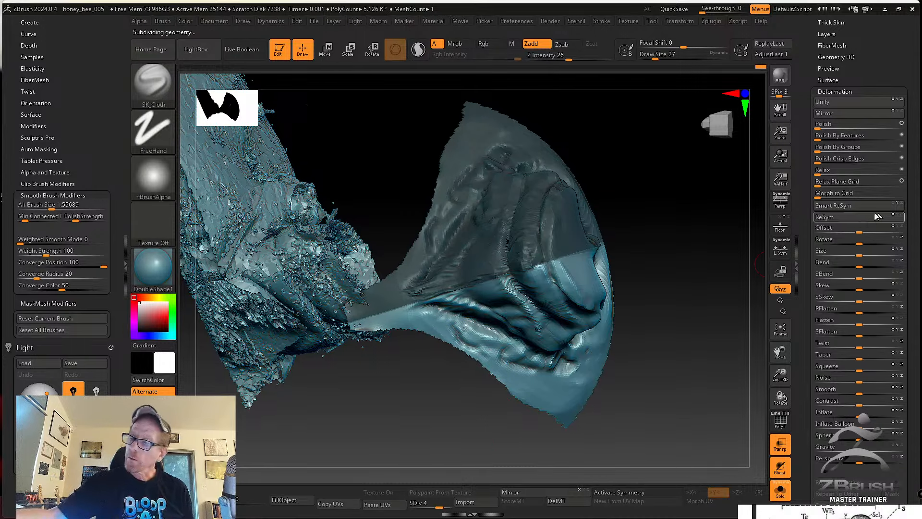
left_click(860, 183)
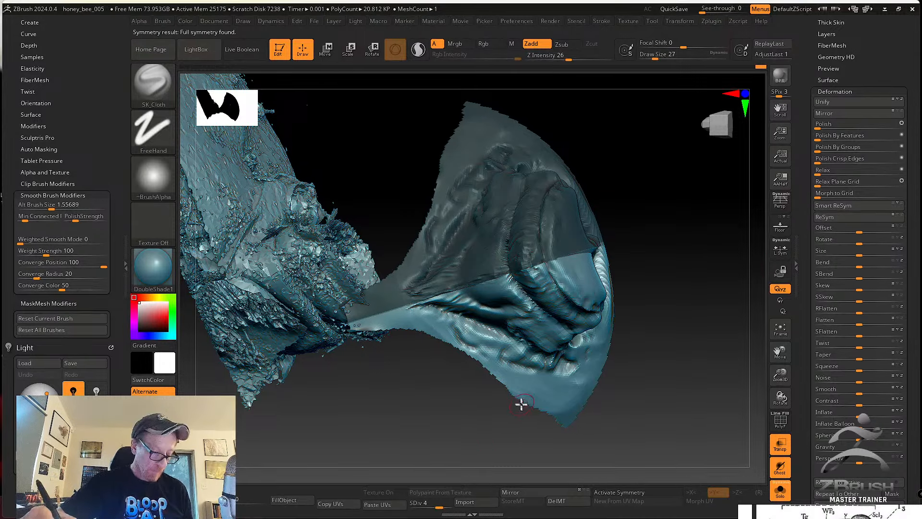
key("ctrl+d")
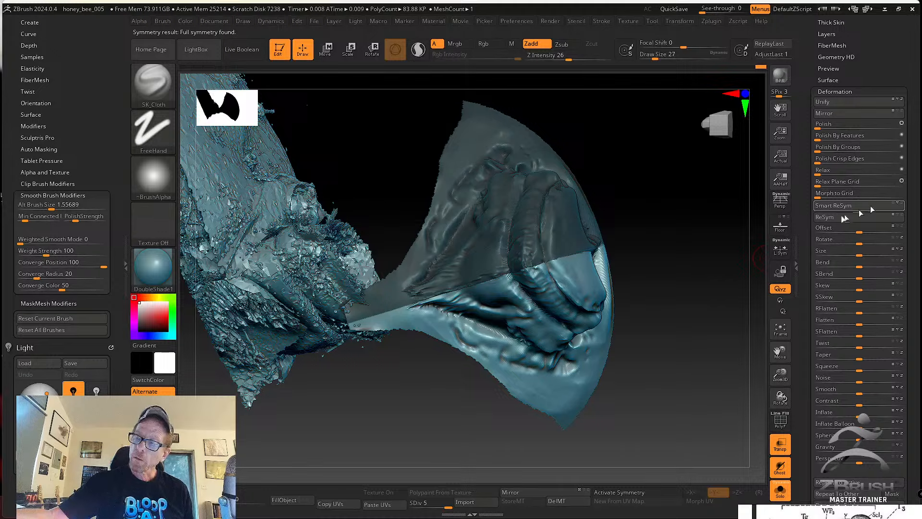
Clear the mask and smooth the centre seam toward the patch's narrow end at draw size about 20.
mouse_move(596, 399)
left_mouse_down()
mouse_move(637, 379)
mouse_move(635, 387)
left_mouse_up()
left_click_drag(624, 330, 661, 364, "alt")
right_click_drag(544, 330, 553, 355, "ctrl")
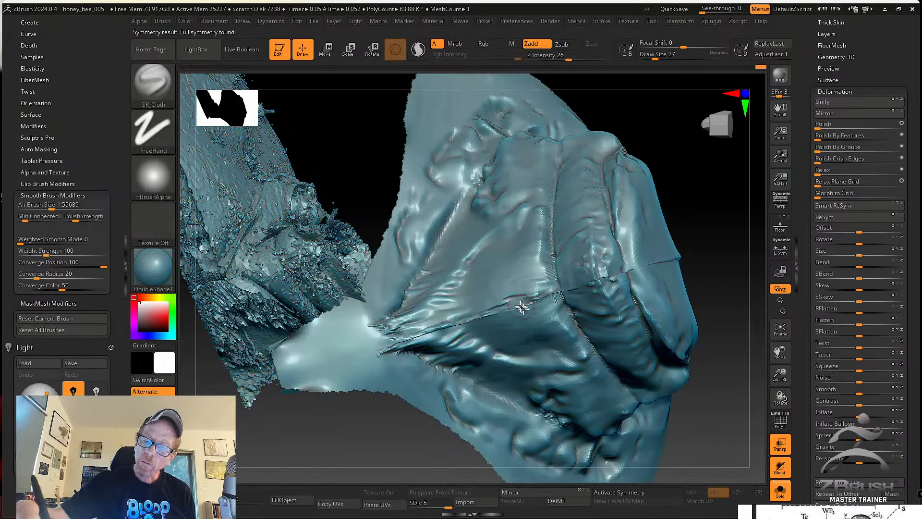
key("shift")
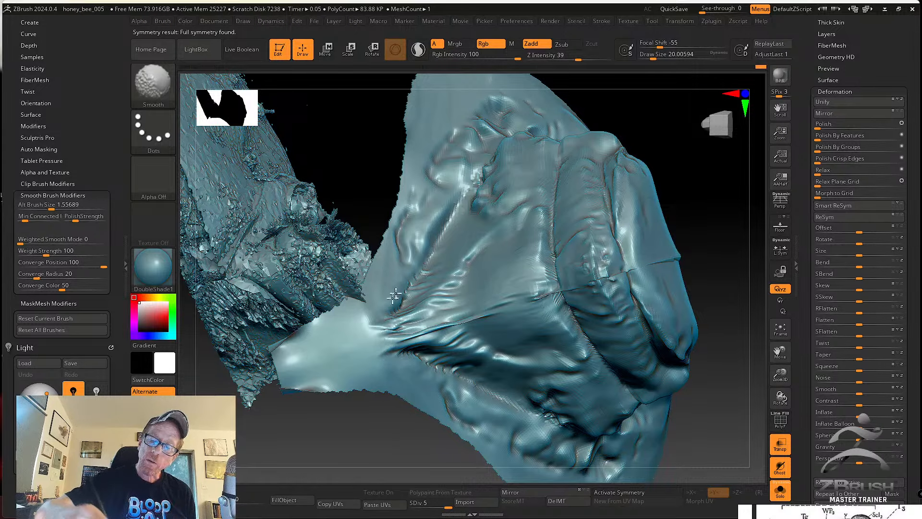
left_click_drag(395, 296, 430, 329, "shift")
mouse_move(600, 293)
right_mouse_down("alt")
mouse_move(572, 308)
mouse_move(568, 324)
right_mouse_up("alt")
Smooth the centre seam where it crosses the folds at a draw size of about 35.
key("s")
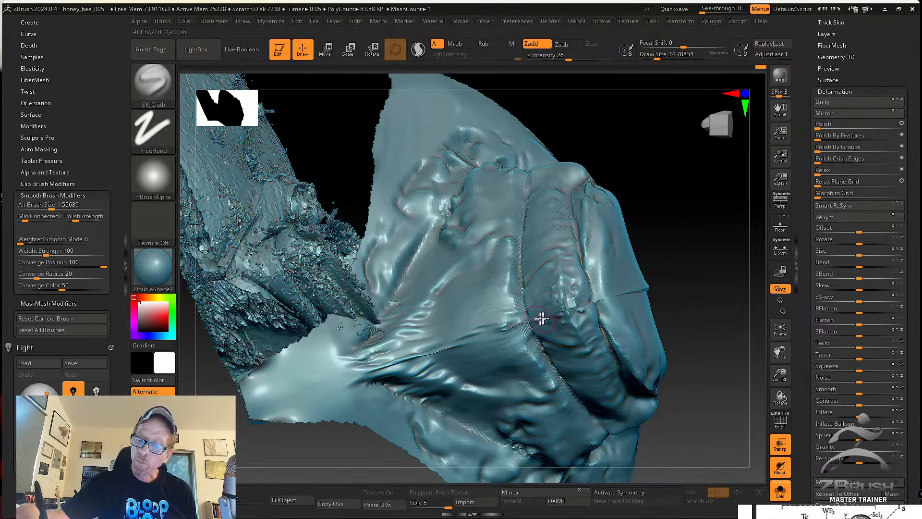
key("shift")
right_click_drag(502, 335, 585, 307)
key("shift")
key("shift")
key("shift")
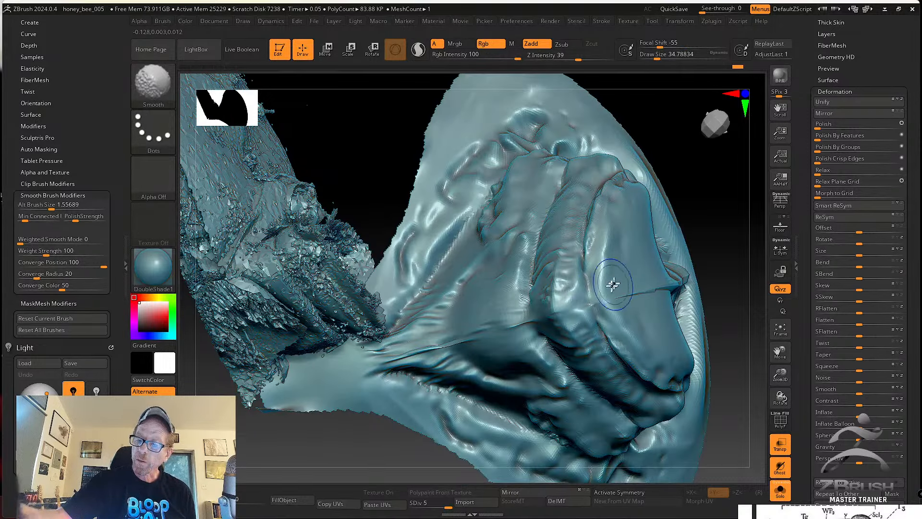
mouse_move(652, 284)
right_mouse_down()
mouse_move(640, 292)
mouse_move(708, 283)
mouse_move(576, 334)
right_mouse_up()
key("shift")
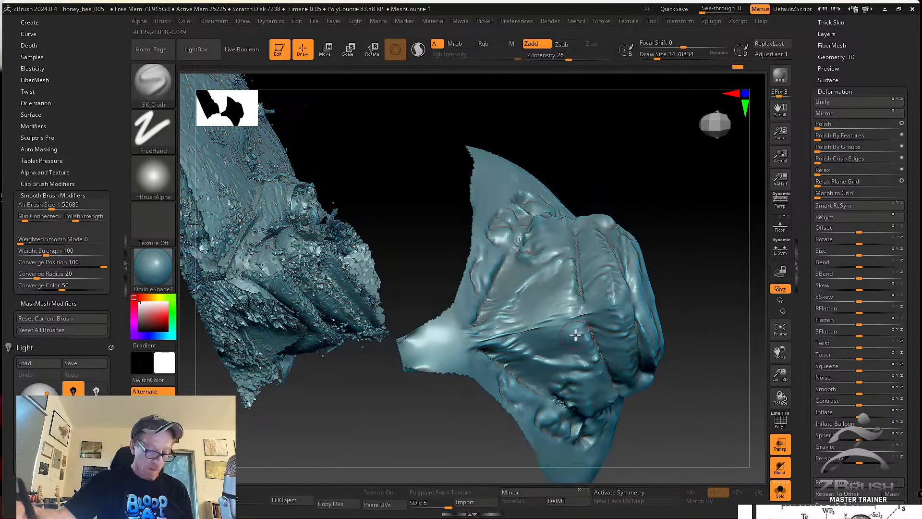
Activate symmetry across the Y axis and reduce the draw size to about 27.
key("x")
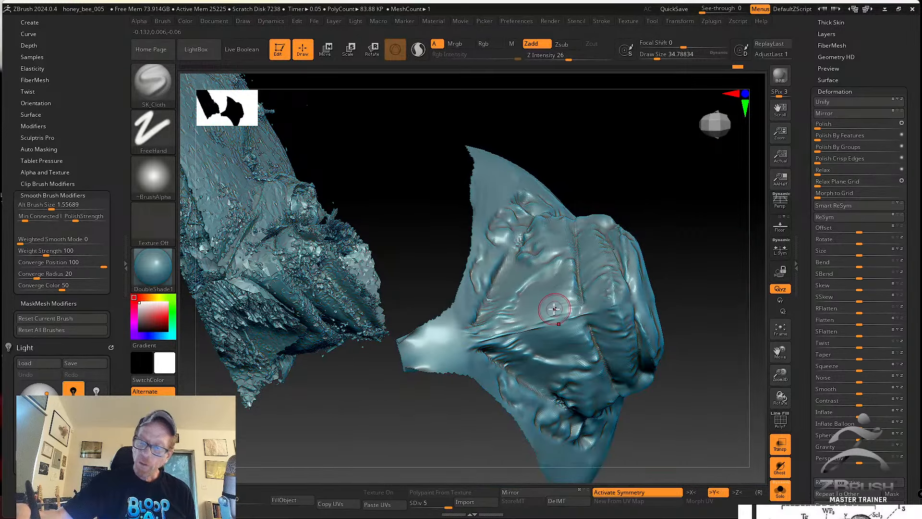
key("s")
left_click_drag(553, 307, 552, 307)
key("shift")
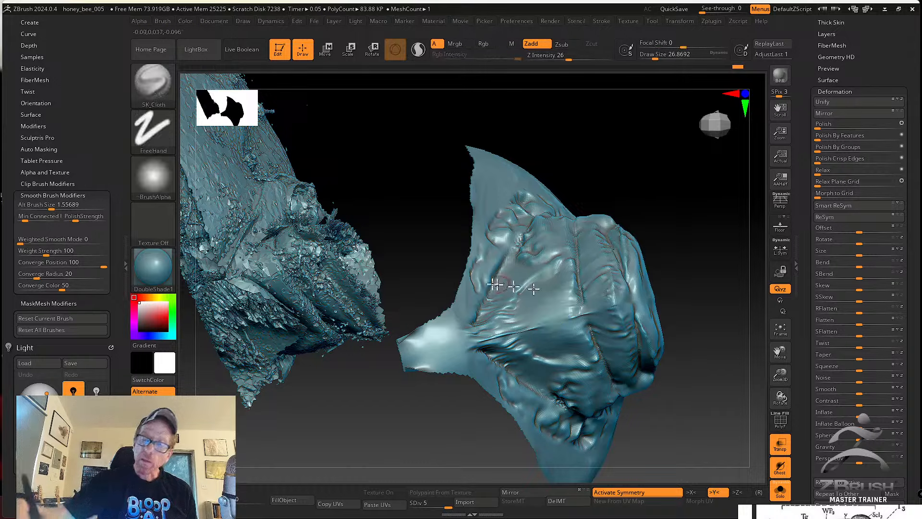
Build up and smooth the flat panel near the patch's narrow end using the tw ClayTubes brush at Z Intensity 5.
key("b")
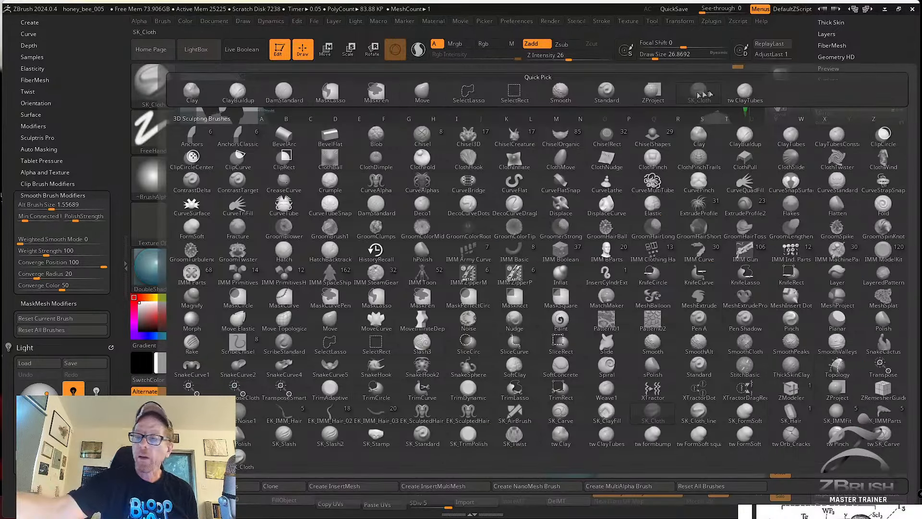
left_click(745, 93)
left_click_drag(586, 241, 540, 343)
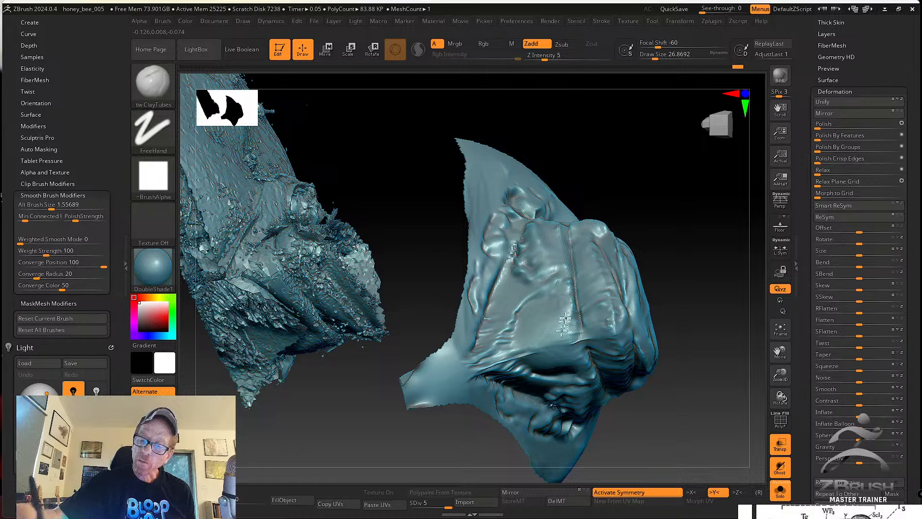
mouse_move(546, 329)
right_mouse_down()
mouse_move(531, 290)
mouse_move(537, 301)
right_mouse_up()
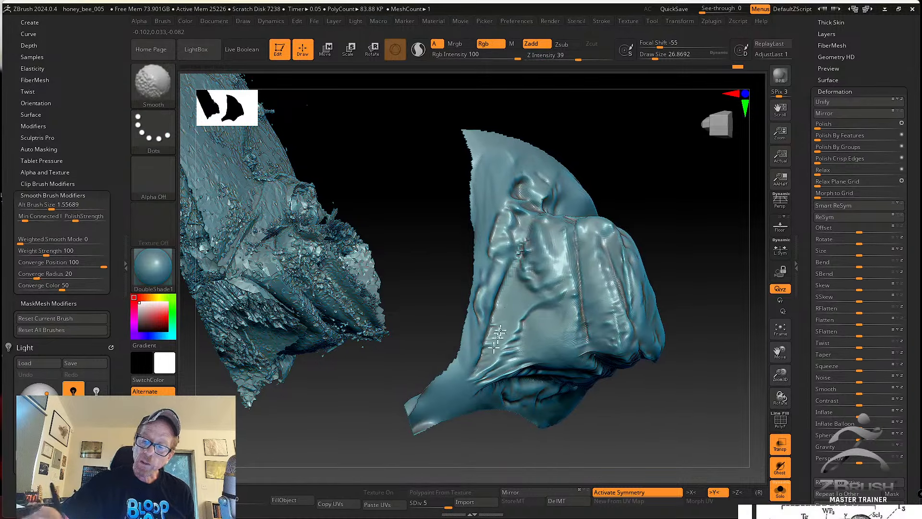
right_click_drag(499, 330, 511, 306)
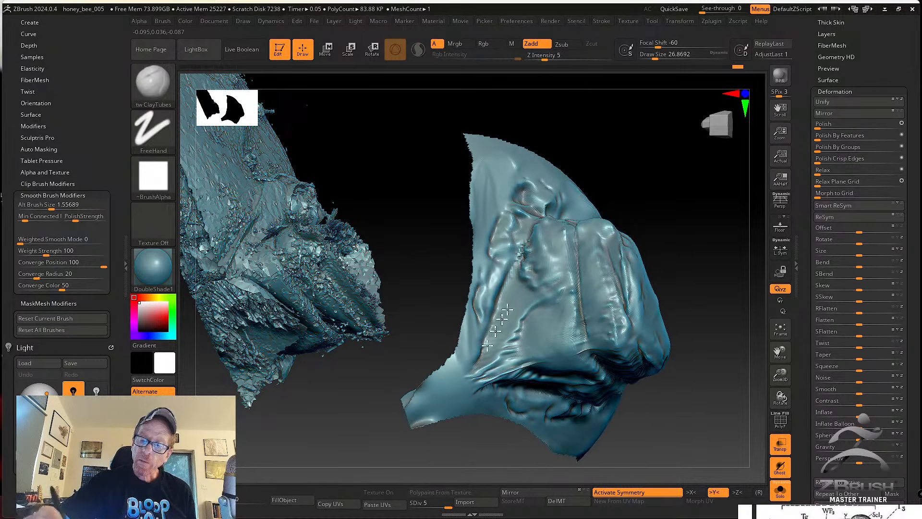
key("shift")
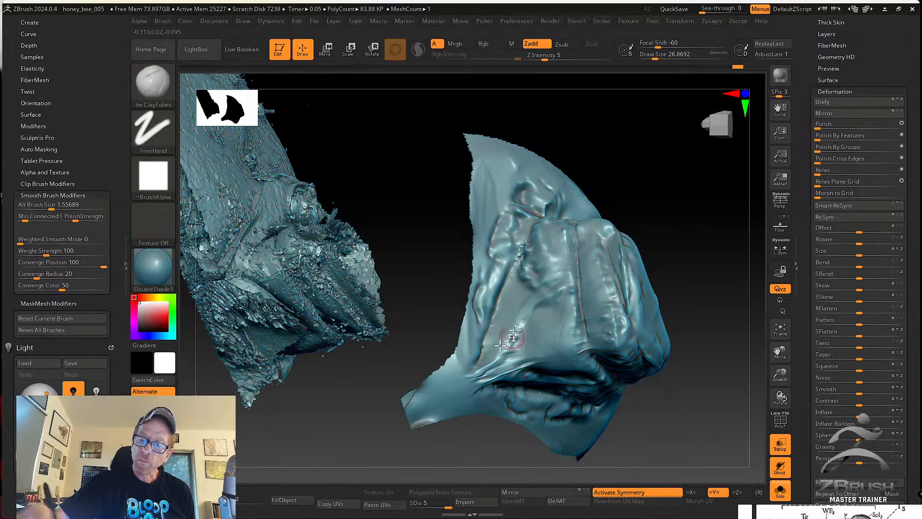
Fill and smooth the large panel and its neighbouring long folds with tw ClayTubes at a draw size of about 27.
mouse_move(575, 267)
right_mouse_down()
mouse_move(539, 301)
mouse_move(528, 294)
mouse_move(508, 307)
mouse_move(550, 294)
right_mouse_up()
key("shift")
key("shift")
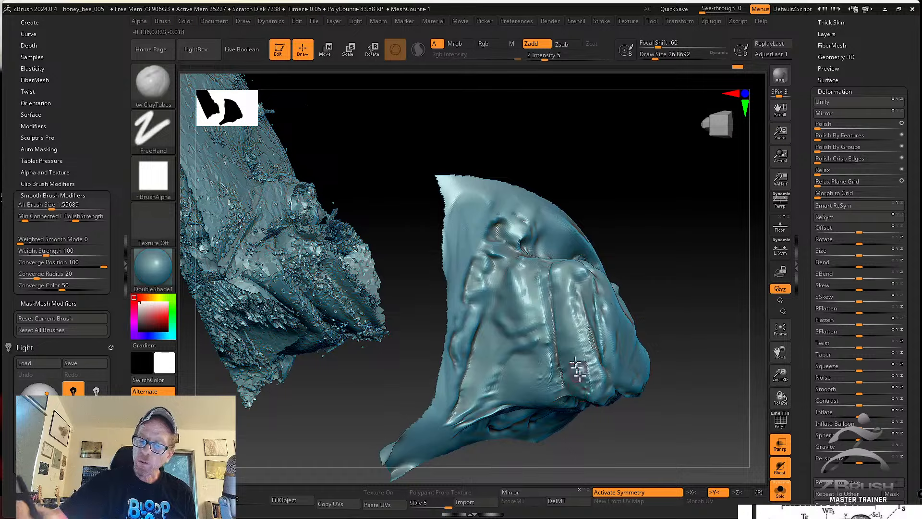
right_click_drag(574, 359, 570, 275)
key("shift")
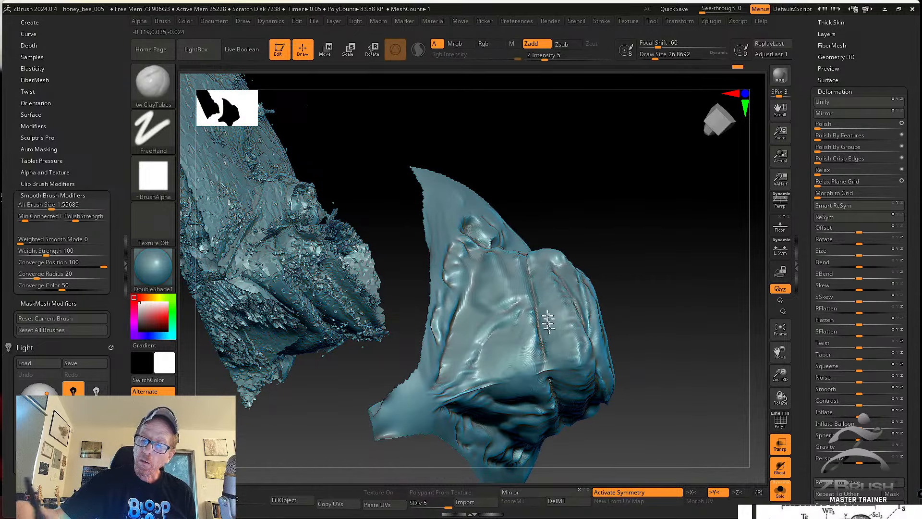
mouse_move(548, 321)
right_mouse_down()
mouse_move(554, 344)
mouse_move(573, 268)
mouse_move(560, 286)
right_mouse_up()
Reduce the draw size to about 25 and refine the raised band between the two long grooves.
key("s")
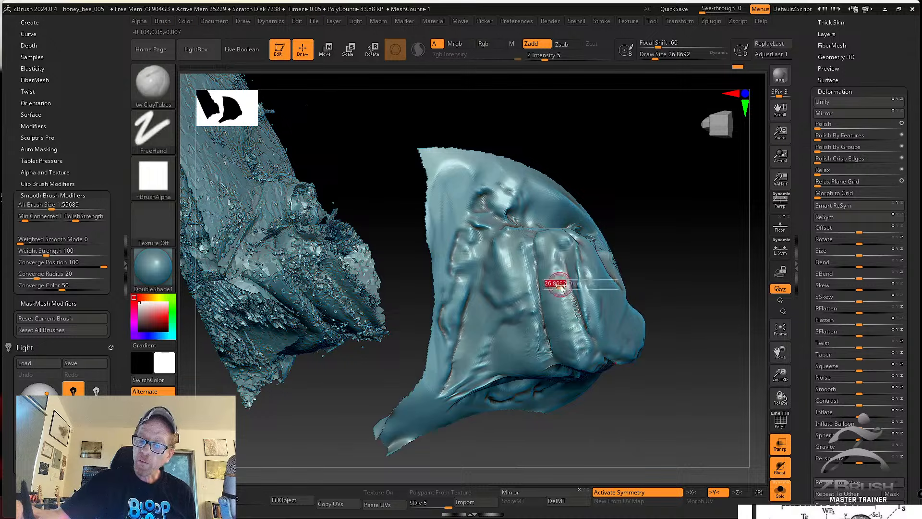
left_click_drag(561, 287, 558, 279)
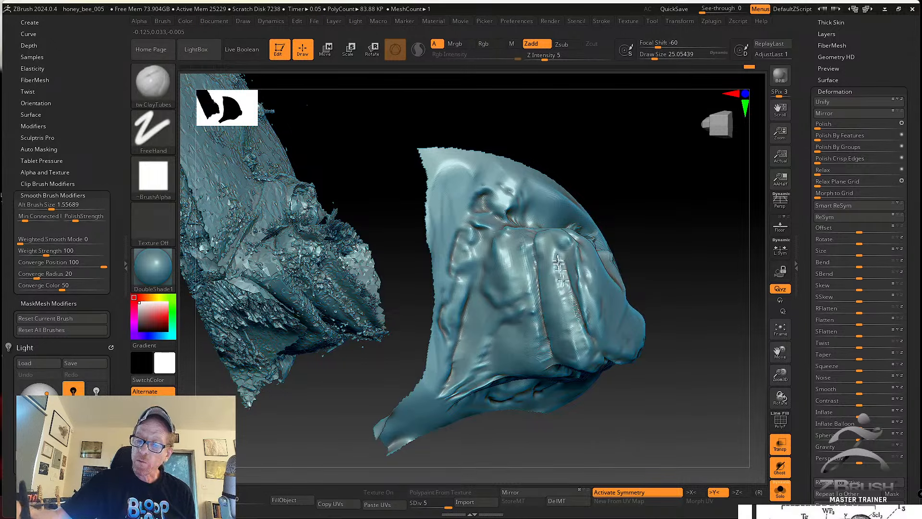
right_click_drag(579, 348, 588, 370)
left_click_drag(588, 370, 591, 376, "shift")
right_click_drag(590, 376, 566, 330)
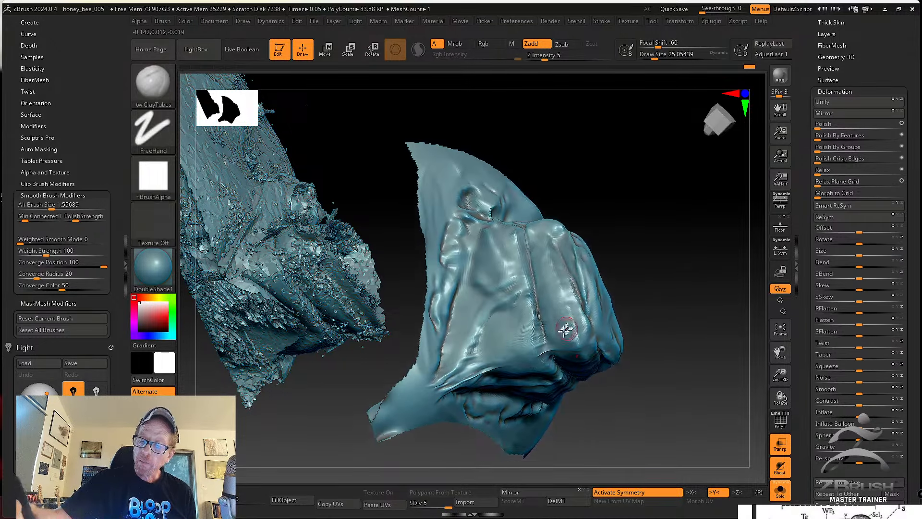
right_click_drag(562, 371, 544, 332)
left_click_drag(544, 331, 543, 336, "shift")
Reduce the draw size to about 13 and smooth the centre ridge and the long groove meeting it.
key("s")
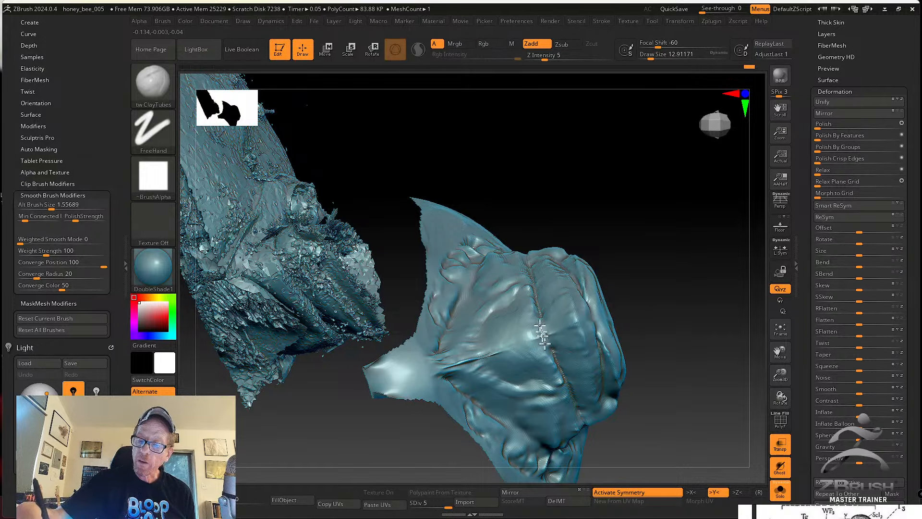
mouse_move(546, 336)
left_mouse_down("shift")
mouse_move(535, 315)
mouse_move(545, 362)
left_mouse_up("shift")
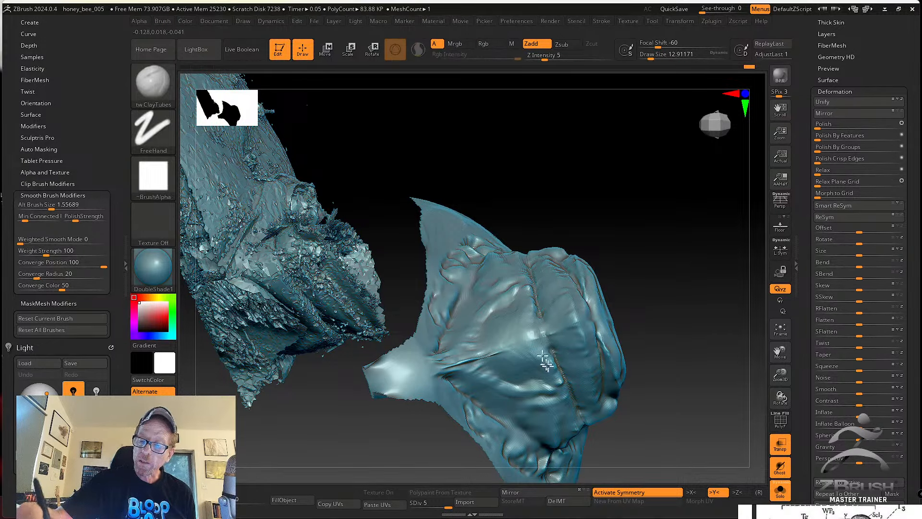
mouse_move(533, 319)
right_mouse_down()
mouse_move(539, 367)
mouse_move(529, 284)
right_mouse_up()
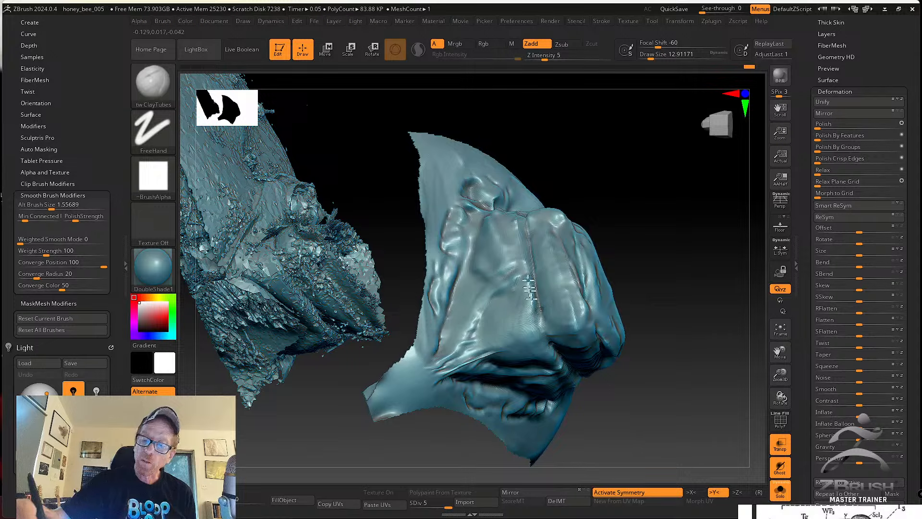
mouse_move(525, 272)
left_mouse_down("shift")
mouse_move(529, 291)
mouse_move(535, 276)
left_mouse_up("shift")
Enlarge the draw size to about 23 and refine the large panel beside the inner long groove.
key("s")
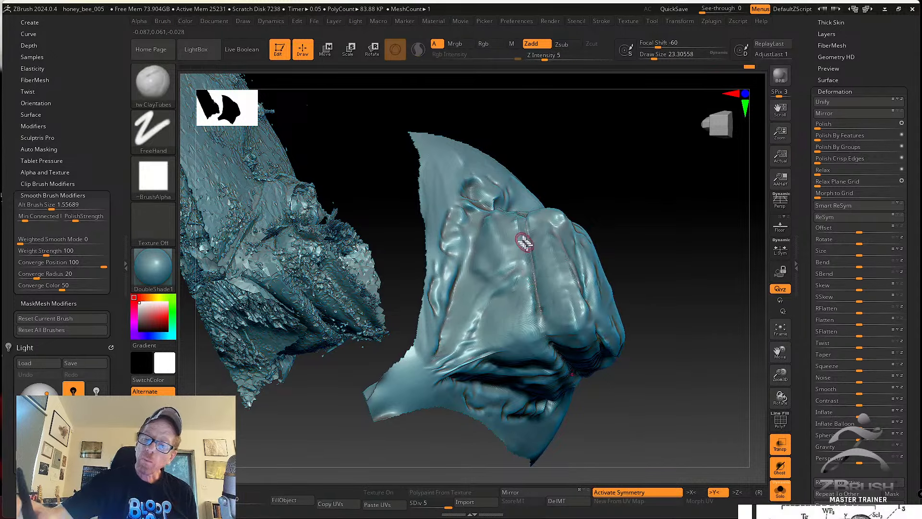
mouse_move(525, 241)
right_mouse_down()
mouse_move(517, 220)
mouse_move(484, 323)
right_mouse_up()
right_click_drag(473, 380, 465, 342)
key("s")
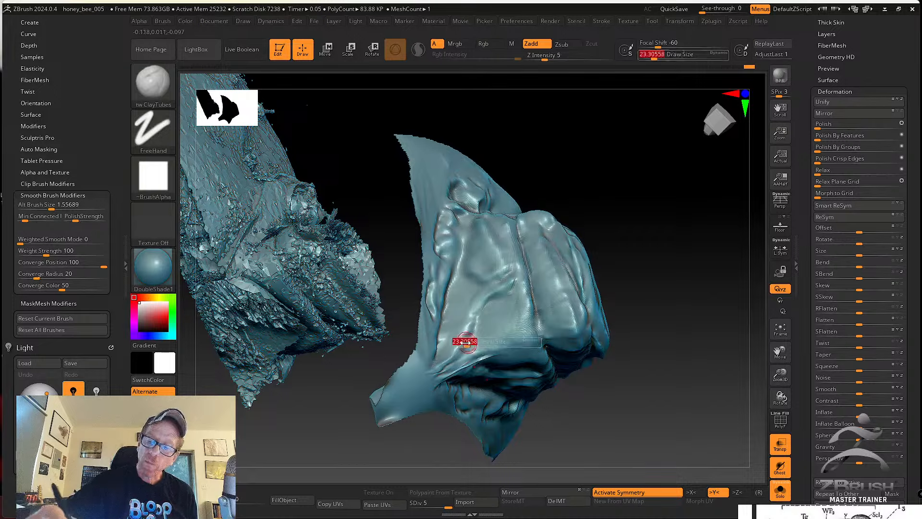
Switch to the SK_Cloth brush at draw size about 22 and form a long diagonal fold across the large panel.
key("b")
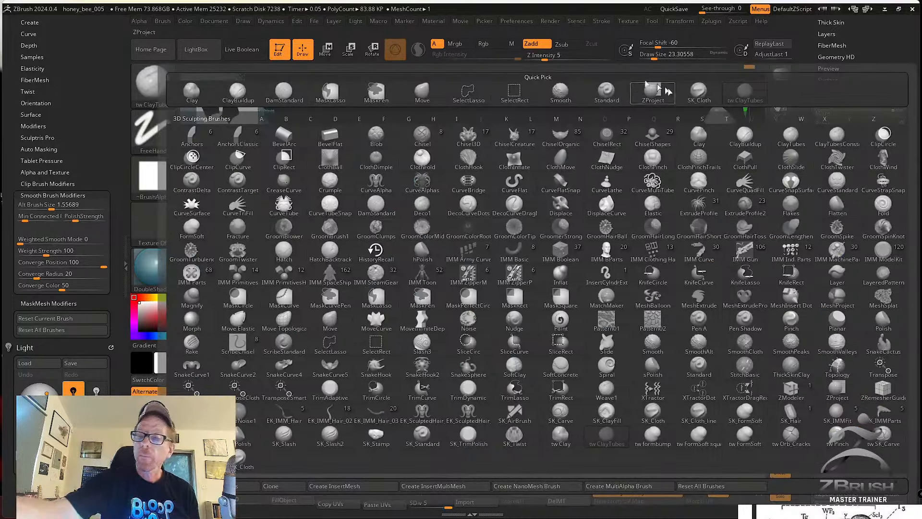
key("s")
key("m")
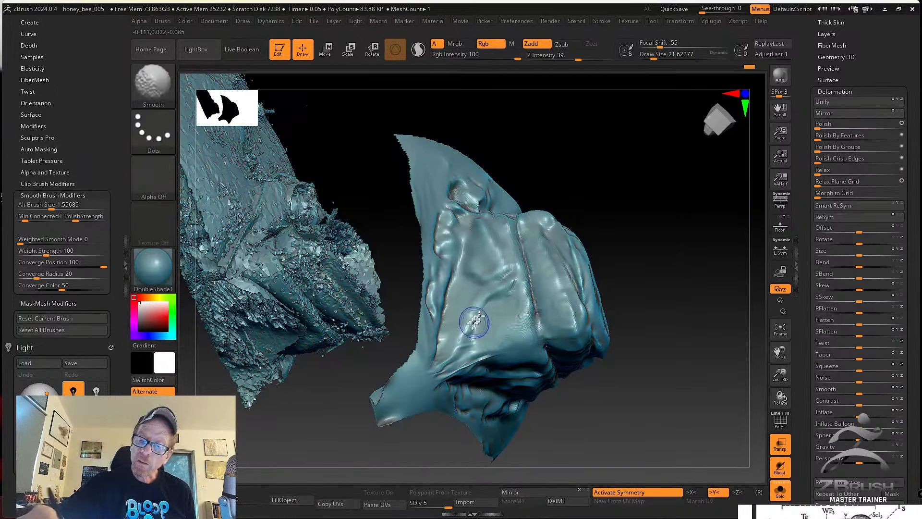
key("shift")
mouse_move(454, 352)
left_mouse_down()
mouse_move(488, 300)
mouse_move(530, 262)
left_mouse_up()
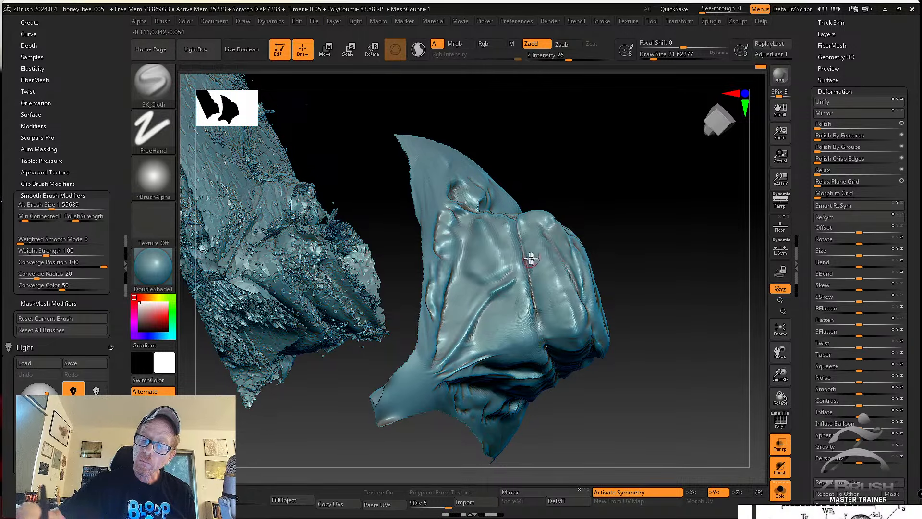
Smooth the lumpy transition between the large panel's upper edge and the surrounding rim.
right_click_drag(531, 259, 505, 297)
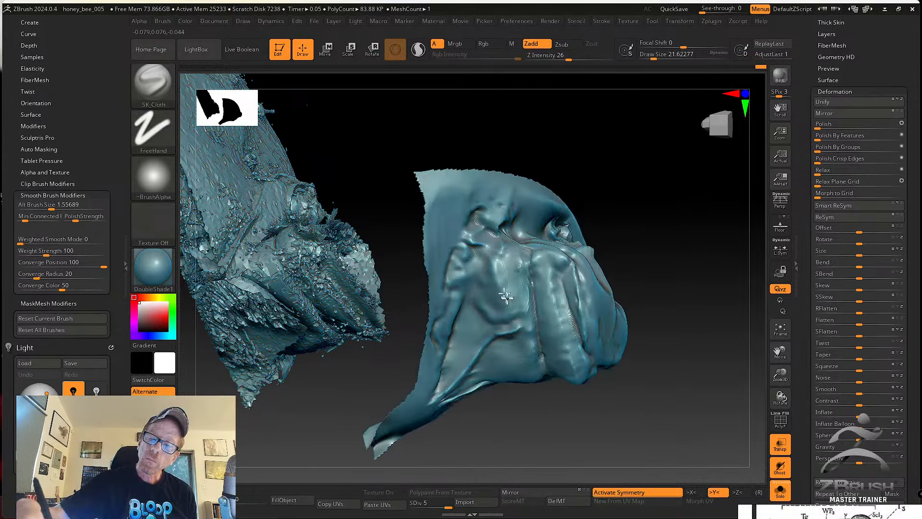
key("shift")
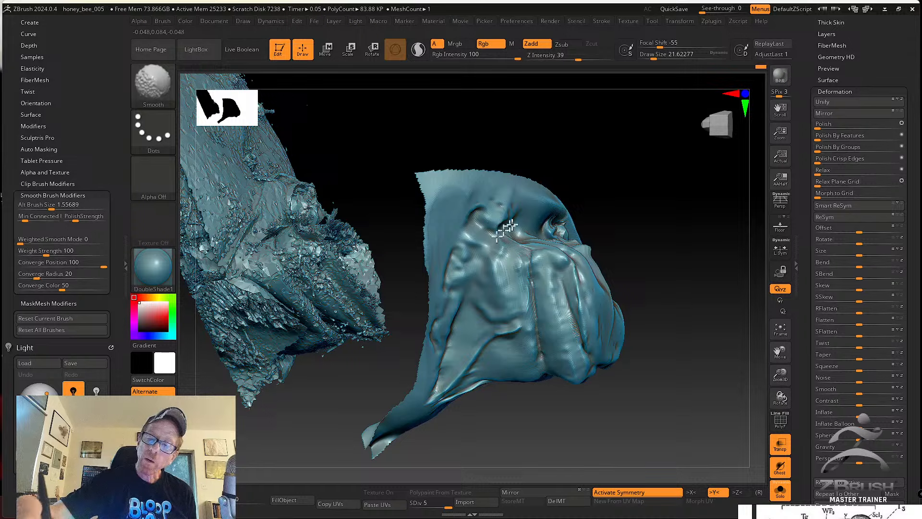
right_click_drag(505, 230, 503, 237)
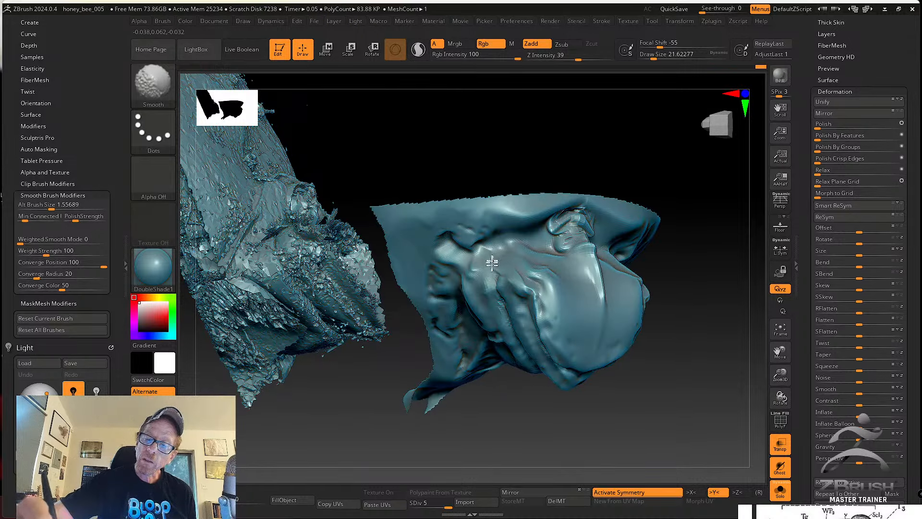
right_click_drag(597, 235, 560, 230)
key("shift")
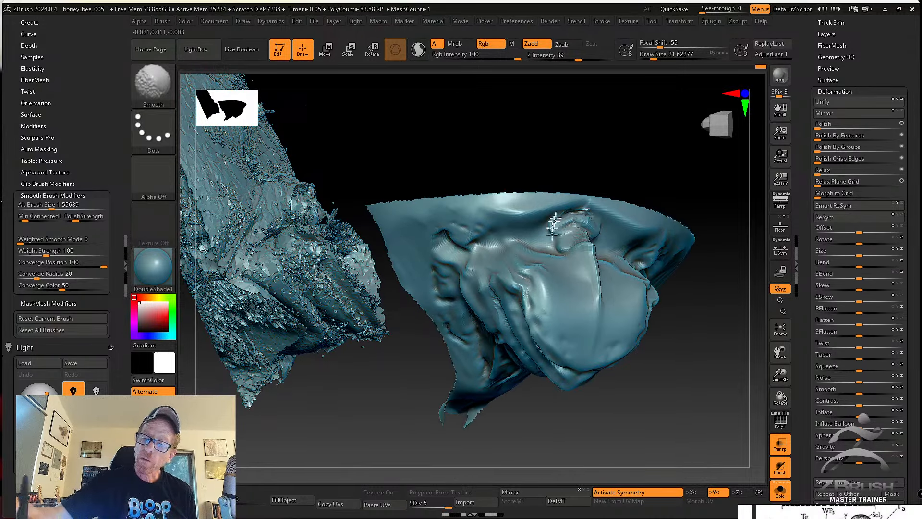
Smooth the area around the central hollow under the rim and the ridge running down from it.
left_click_drag(553, 223, 573, 220, "shift")
right_click_drag(552, 226, 537, 253)
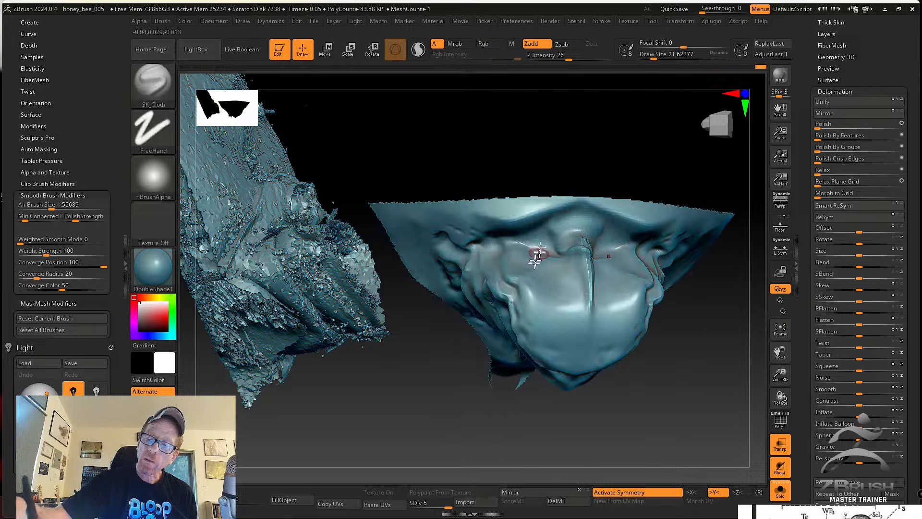
left_click_drag(586, 243, 585, 346, "shift")
right_click_drag(585, 346, 595, 283)
Form SK_Cloth folds along the outer long groove and smooth the surface beside it.
mouse_move(529, 286)
right_mouse_down()
mouse_move(543, 262)
mouse_move(541, 290)
right_mouse_up()
left_click_drag(533, 281, 559, 357)
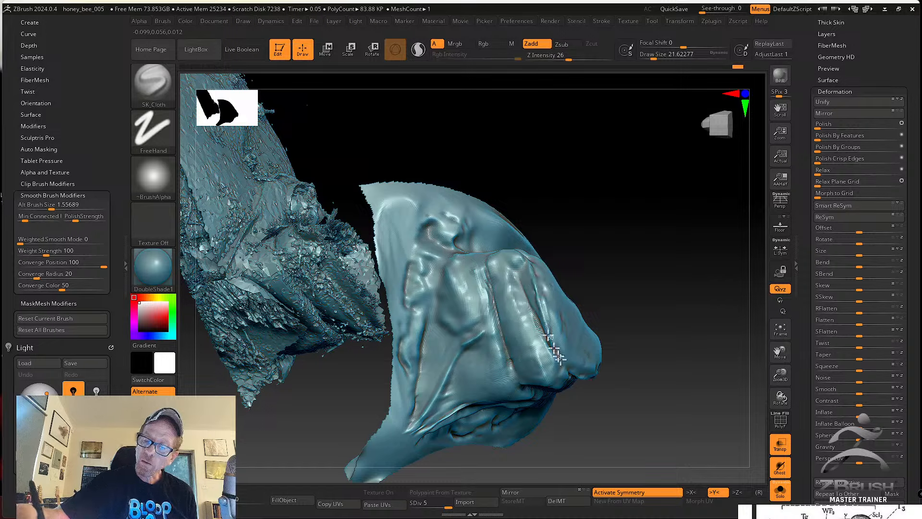
mouse_move(543, 318)
left_mouse_down()
mouse_move(557, 358)
mouse_move(572, 368)
left_mouse_up()
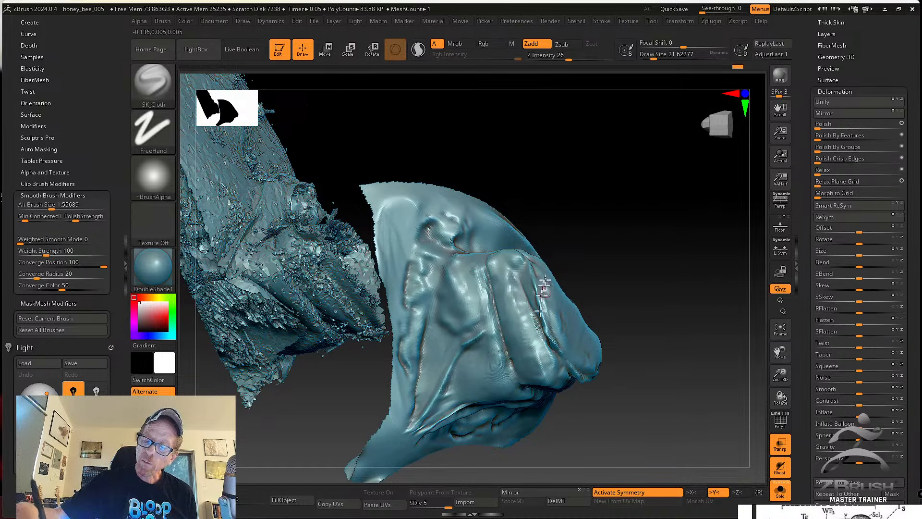
mouse_move(542, 290)
left_mouse_down("shift")
mouse_move(559, 354)
mouse_move(540, 286)
mouse_move(558, 316)
left_mouse_up("shift")
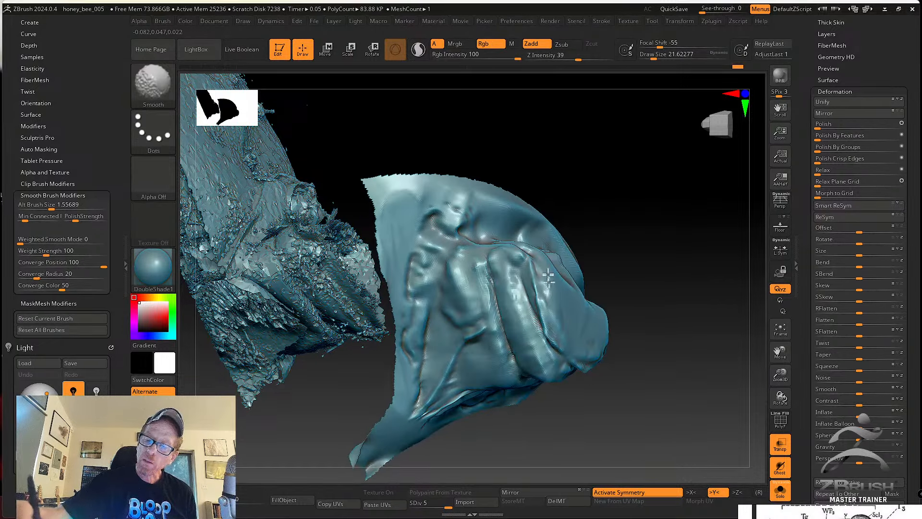
Form SK_Cloth folds down the raised band between the long grooves and smooth them into the surface.
right_click_drag(557, 348, 560, 307)
left_click_drag(518, 274, 542, 337)
mouse_move(517, 292)
left_mouse_down()
mouse_move(538, 342)
mouse_move(524, 304)
mouse_move(519, 319)
mouse_move(534, 362)
mouse_move(520, 319)
left_mouse_up()
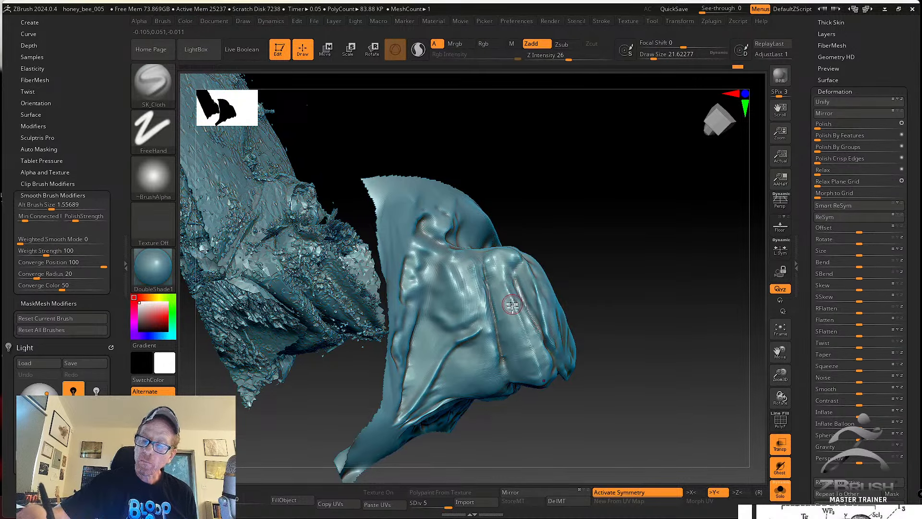
left_click_drag(548, 399, 503, 259, "shift")
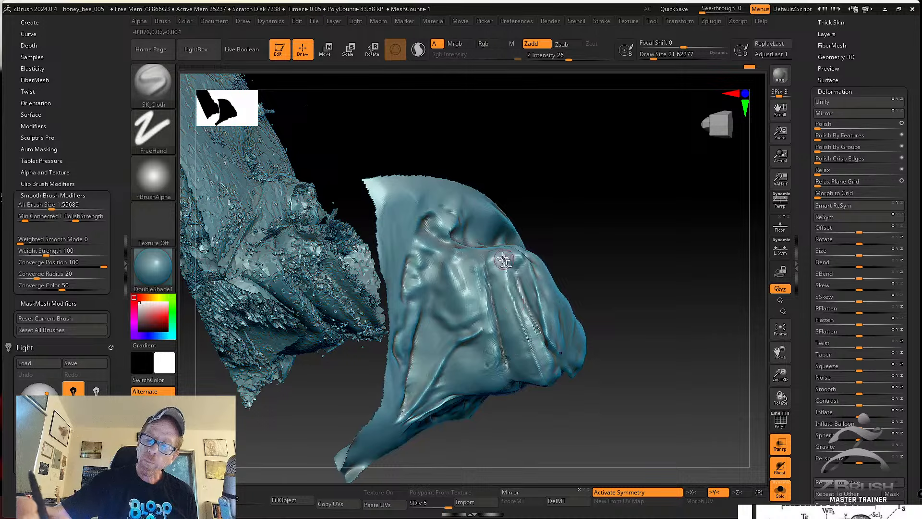
mouse_move(502, 257)
right_mouse_down()
mouse_move(514, 256)
mouse_move(508, 294)
mouse_move(497, 281)
mouse_move(506, 267)
right_mouse_up()
left_click_drag(510, 303, 524, 360, "shift")
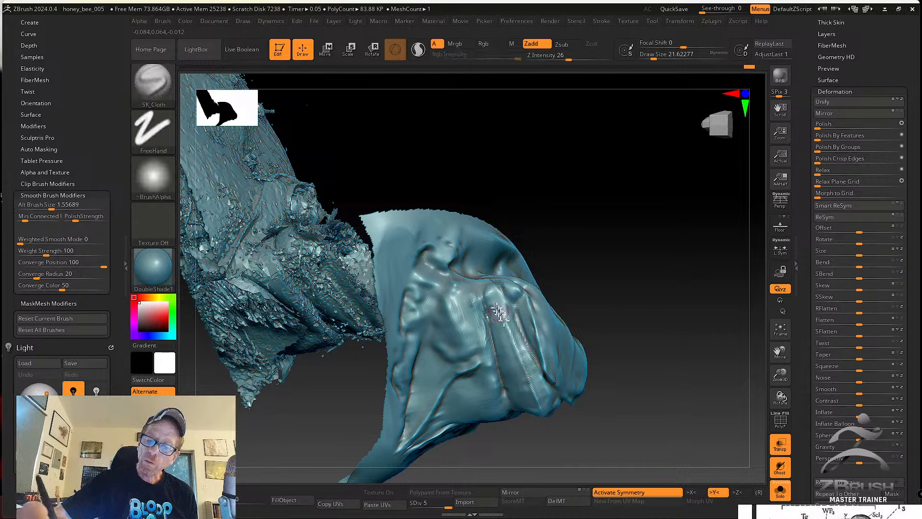
Smooth alongside the inner long groove and down the adjoining raised band toward the centre ridge.
left_click_drag(483, 307, 491, 379, "shift")
mouse_move(490, 332)
right_mouse_down()
mouse_move(485, 296)
mouse_move(481, 308)
right_mouse_up()
right_click_drag(500, 375, 478, 294)
left_click_drag(478, 296, 502, 391, "shift")
right_click_drag(502, 391, 498, 287)
left_click_drag(498, 287, 528, 363, "shift")
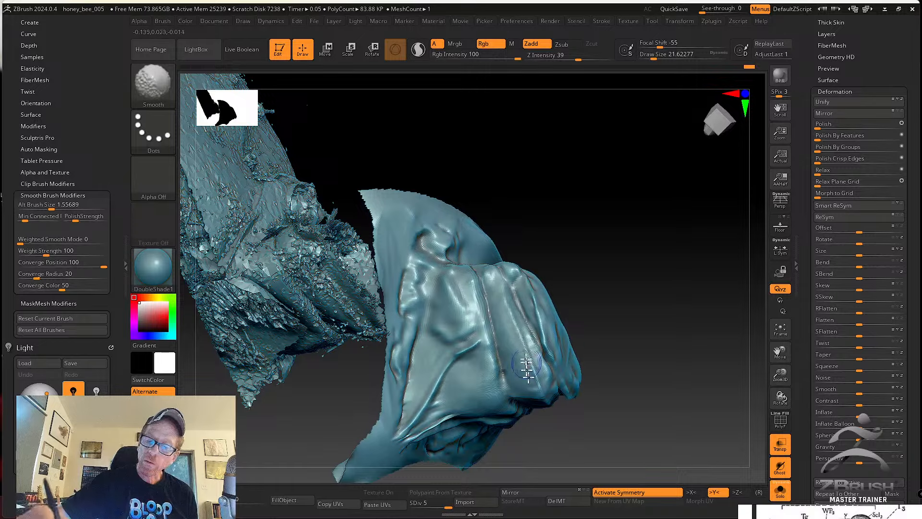
mouse_move(528, 363)
right_mouse_down()
mouse_move(519, 300)
mouse_move(497, 308)
right_mouse_up()
left_click_drag(493, 293, 512, 372, "shift")
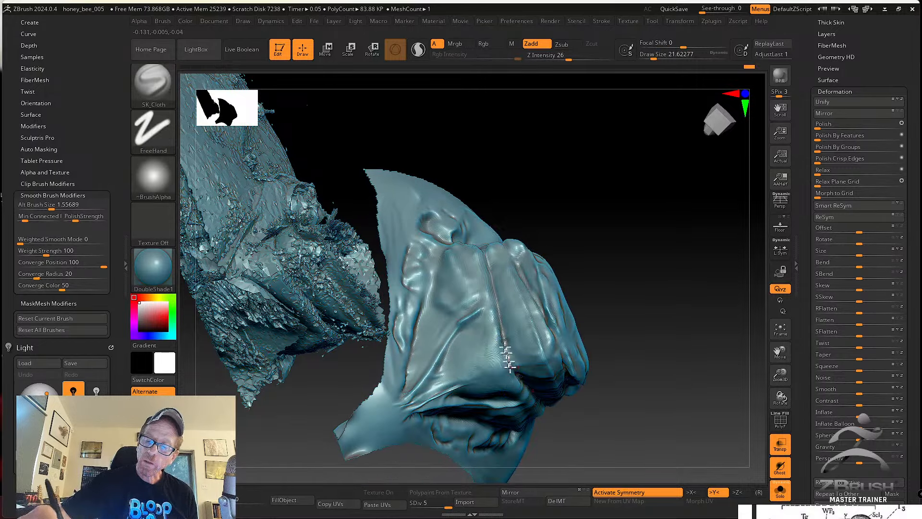
Shape cloth folds in the large panel's upper part beside the inner groove and smooth between them.
right_click_drag(500, 283, 479, 245)
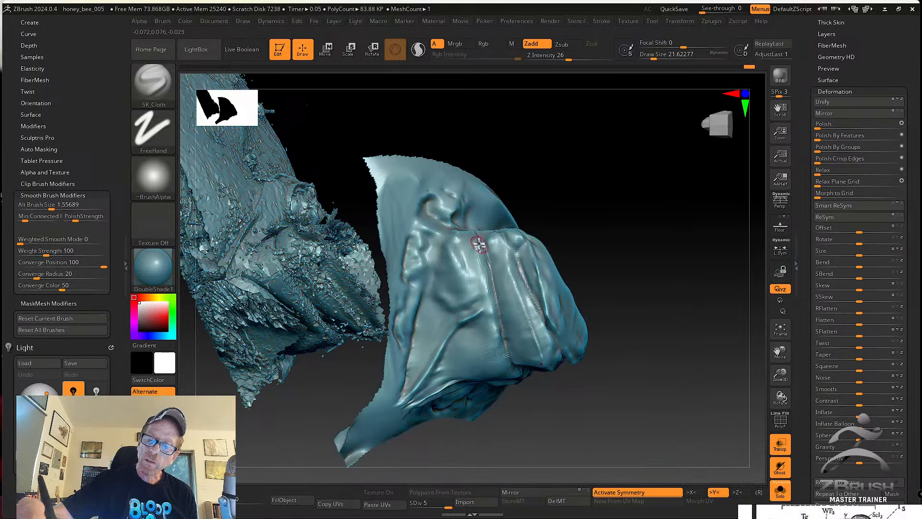
mouse_move(502, 355)
right_mouse_down()
mouse_move(500, 312)
mouse_move(516, 393)
mouse_move(502, 365)
mouse_move(506, 320)
mouse_move(481, 283)
right_mouse_up()
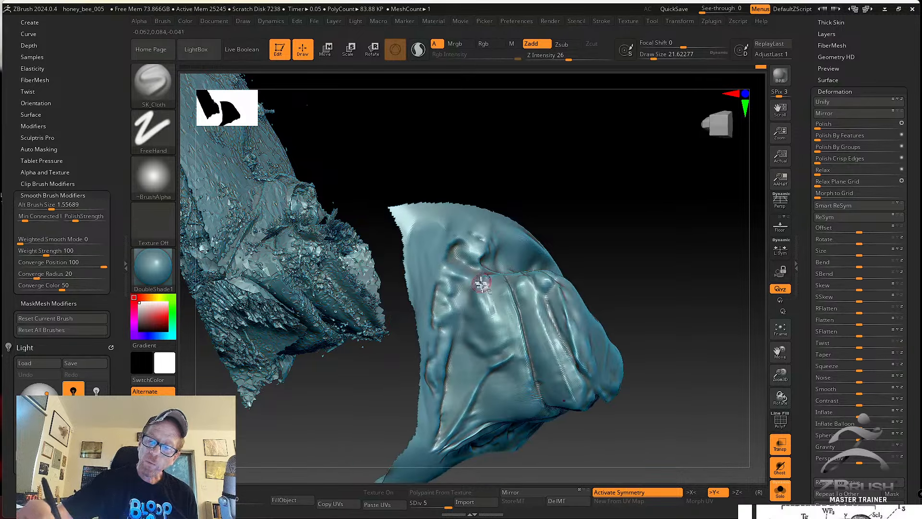
key("shift")
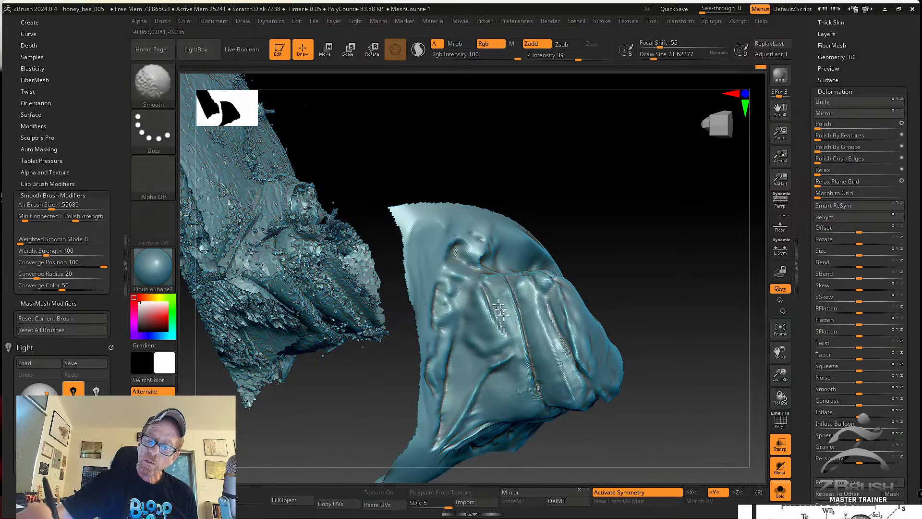
mouse_move(515, 353)
right_mouse_down()
mouse_move(517, 308)
mouse_move(500, 282)
mouse_move(490, 335)
right_mouse_up()
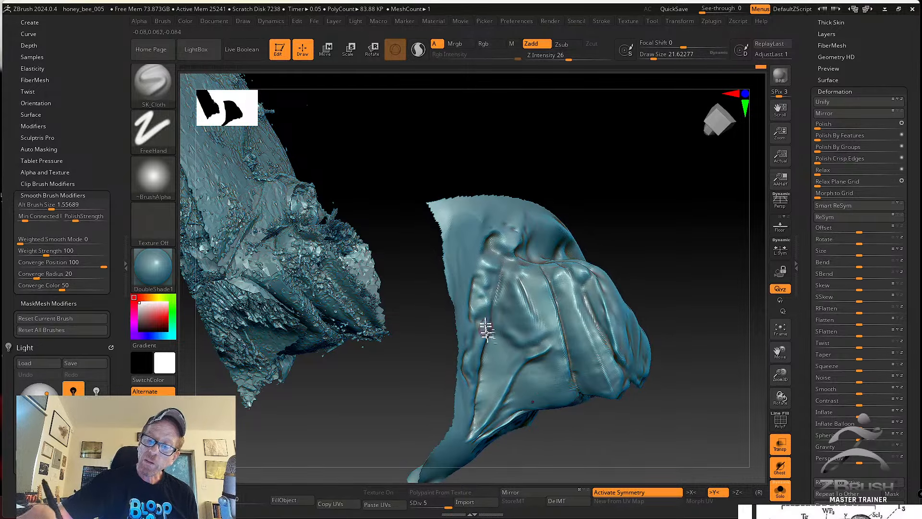
Form SK_Cloth folds at the large panel's lower outer corner and smooth the surface beside them.
key("shift")
mouse_move(489, 386)
right_mouse_down()
mouse_move(531, 304)
mouse_move(523, 312)
right_mouse_up()
key("shift")
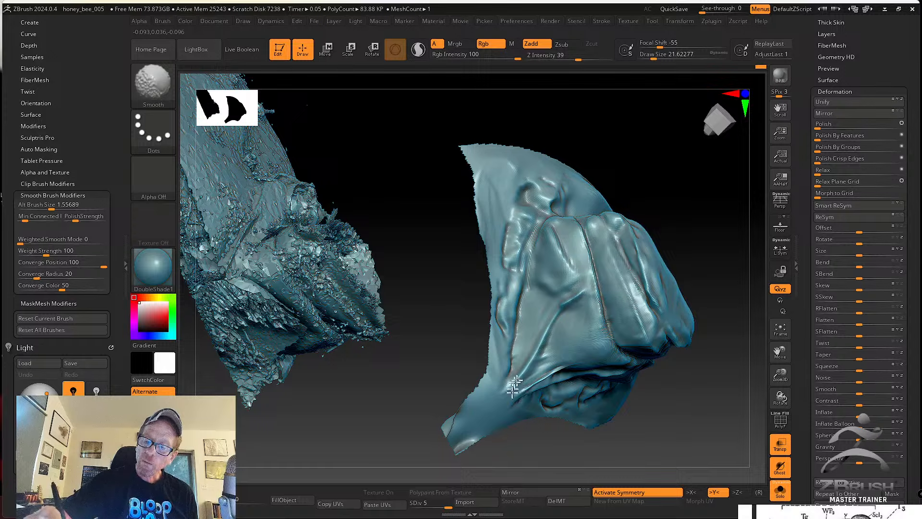
right_click_drag(505, 386, 525, 385)
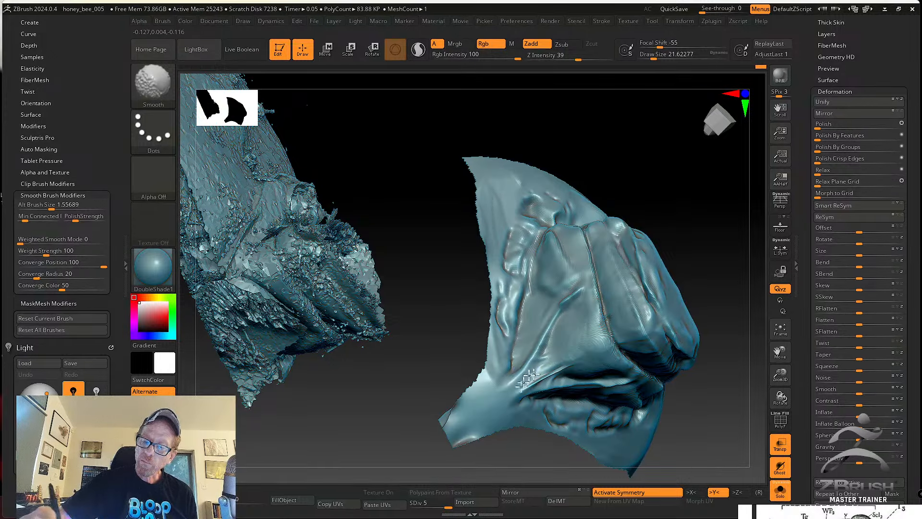
key("shift")
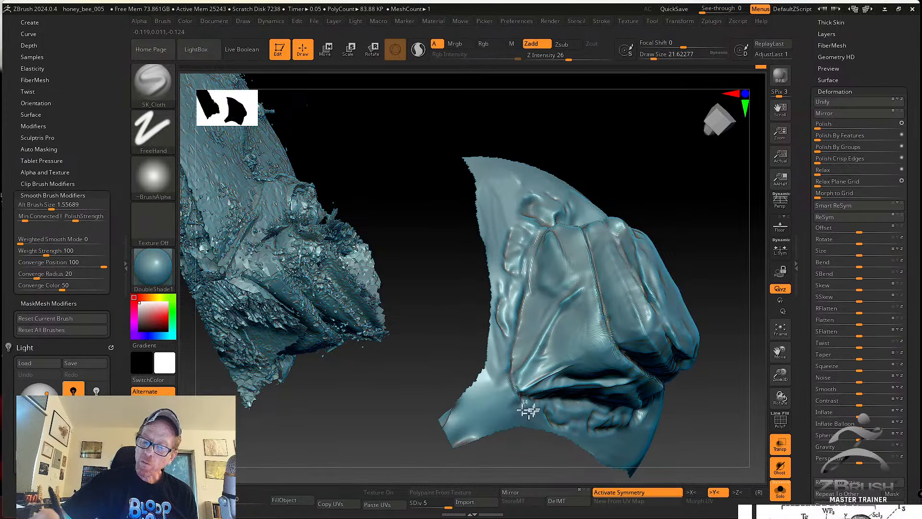
key("shift")
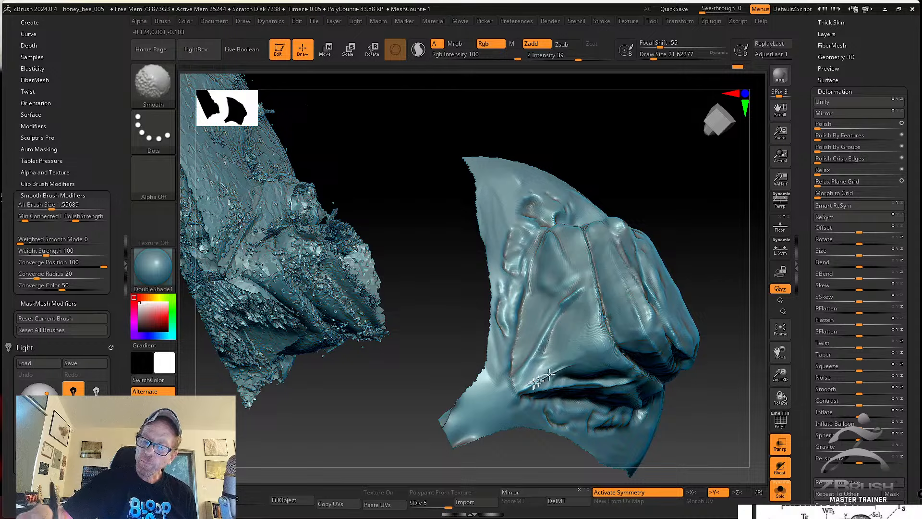
Smooth the large panel beside the centre ridge and shape cloth folds around the upper ends of the raised bands.
right_click_drag(571, 385, 572, 356)
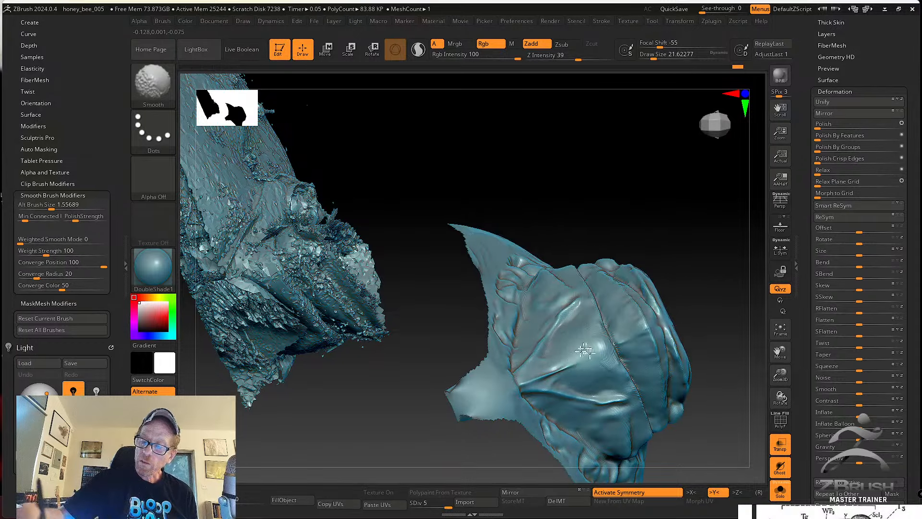
right_click_drag(629, 372, 601, 362)
right_click_drag(616, 401, 591, 383)
mouse_move(598, 346)
right_mouse_down()
mouse_move(620, 312)
mouse_move(603, 333)
right_mouse_up()
left_click_drag(569, 401, 561, 315, "shift")
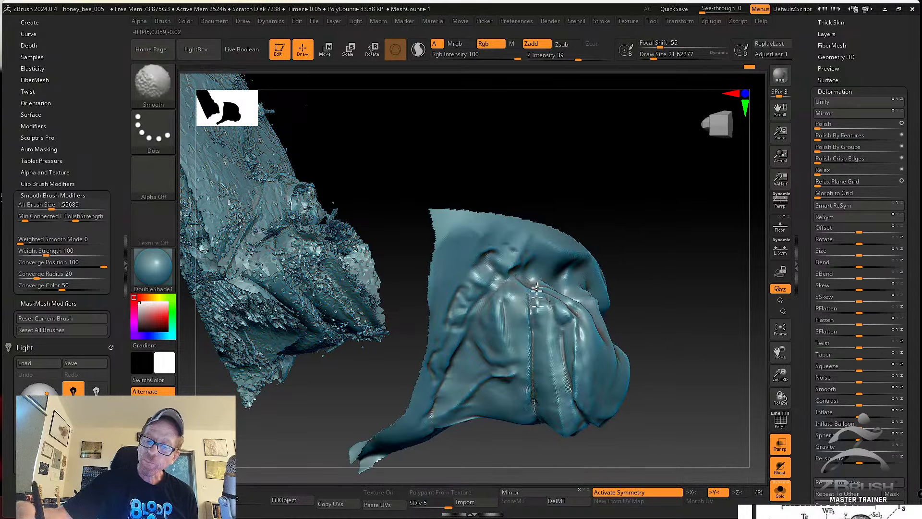
mouse_move(535, 293)
right_mouse_down()
mouse_move(537, 327)
mouse_move(529, 321)
right_mouse_up()
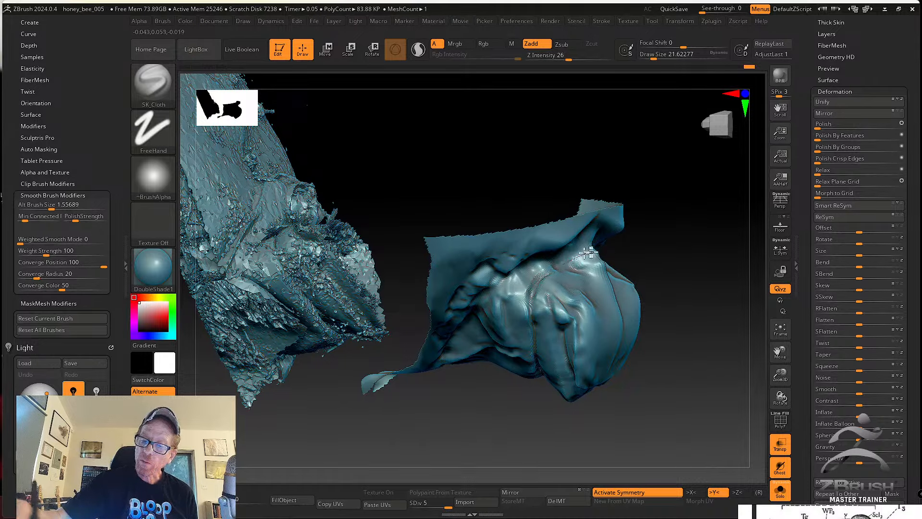
right_click_drag(525, 313, 563, 255)
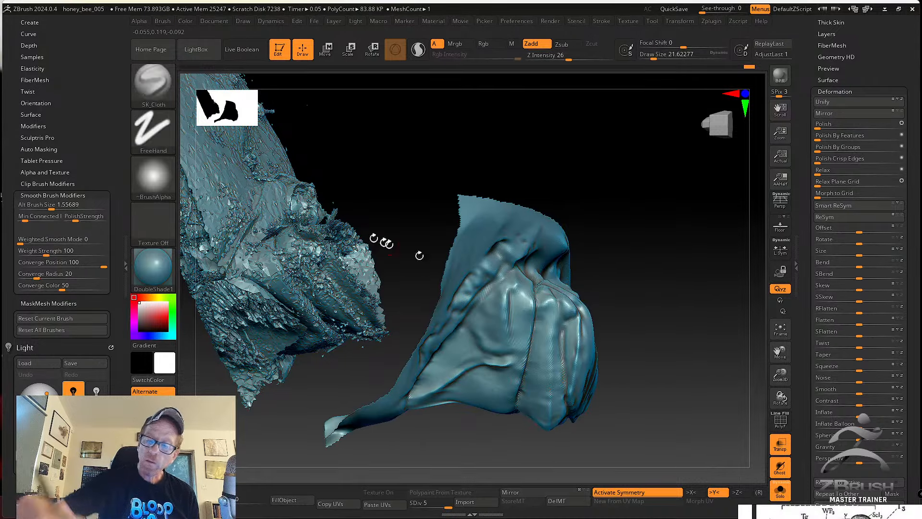
Build up the raised bands between the long grooves with the tw ClayTubes brush and smooth the adjoining panel.
left_click(153, 82)
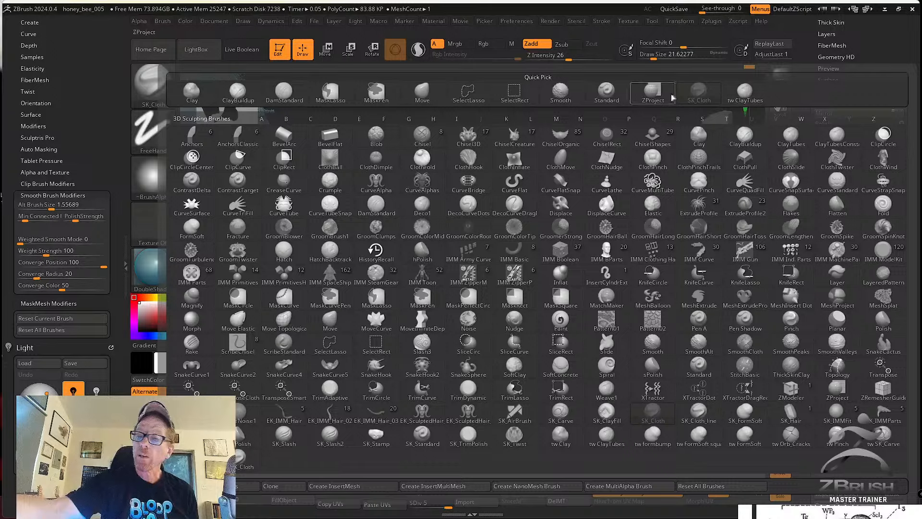
left_click(752, 93)
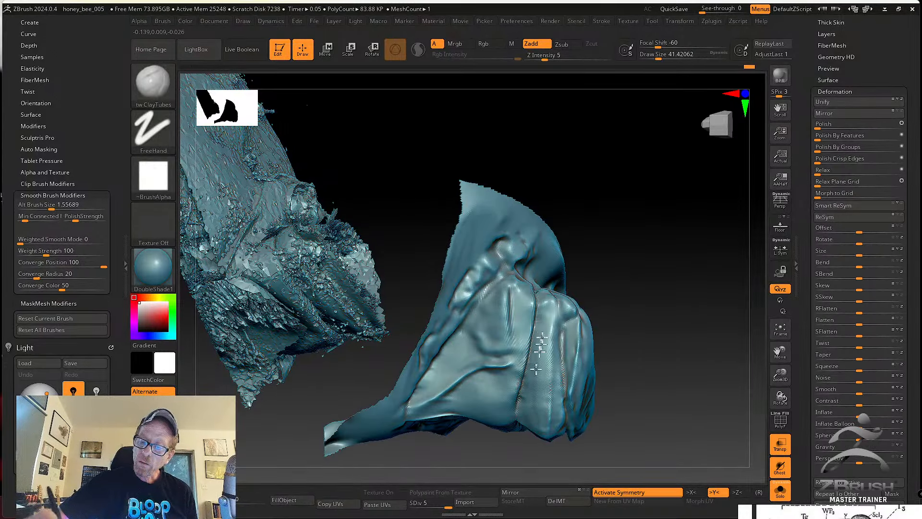
left_click_drag(547, 348, 551, 366)
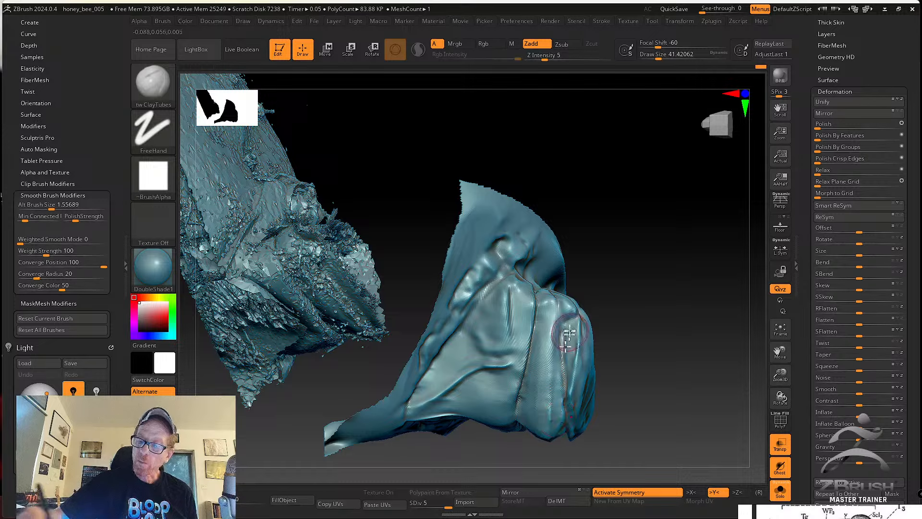
right_click_drag(568, 336, 572, 319)
left_click_drag(567, 384, 565, 390)
left_click_drag(517, 331, 512, 379)
left_click_drag(522, 303, 525, 365, "shift")
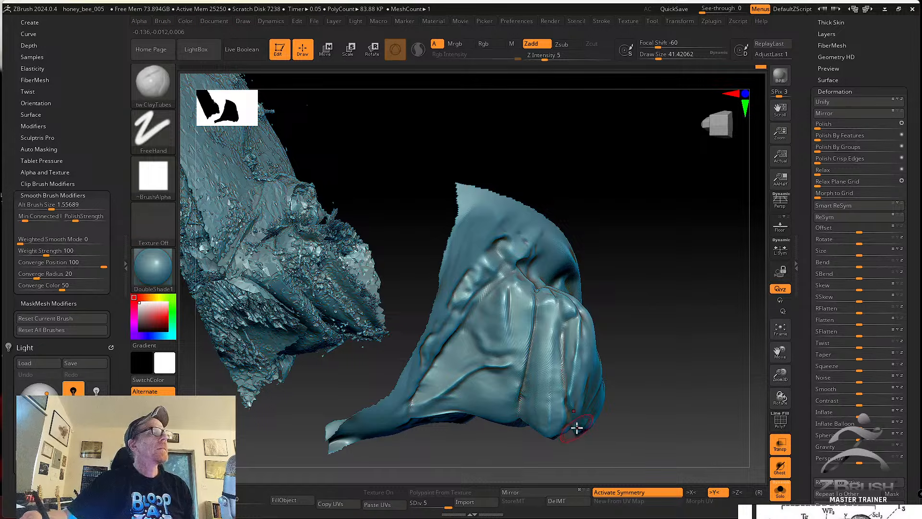
Unhide the whole thorax and smooth the folded patch's outer border into the surrounding surface.
right_click_drag(619, 383, 690, 374, "ctrl")
left_click(641, 393, "ctrl+shift")
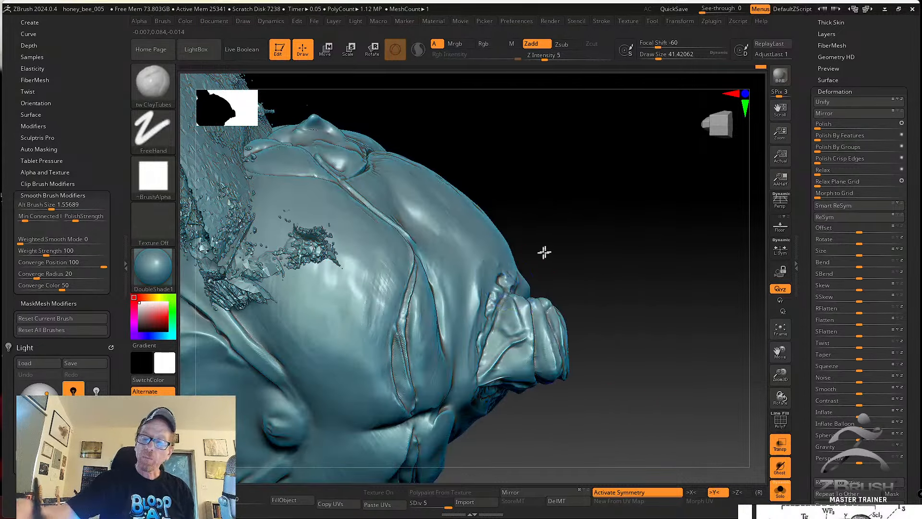
right_click_drag(544, 252, 504, 268)
left_click_drag(504, 277, 488, 298, "shift")
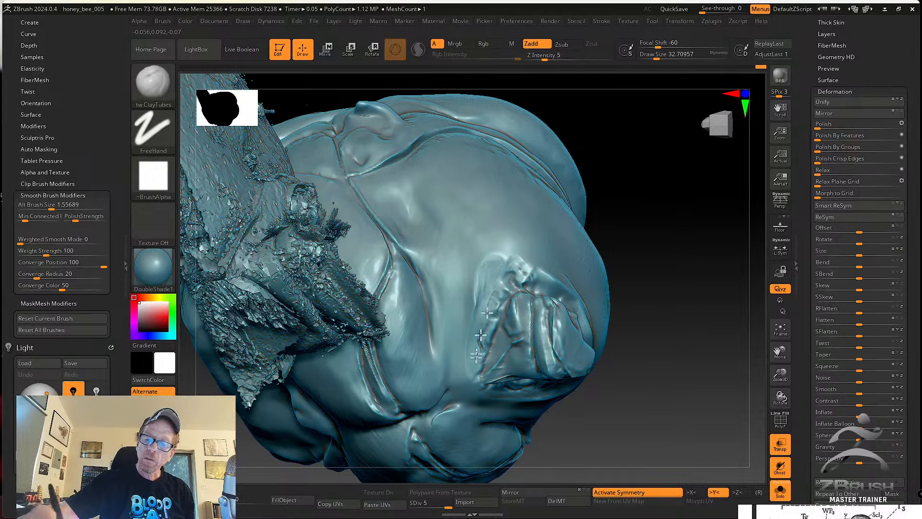
left_click_drag(477, 356, 482, 344, "shift")
Clear the dropped scan copy from the canvas and save the project.
mouse_move(504, 317)
right_mouse_down()
mouse_move(639, 339)
mouse_move(587, 305)
mouse_move(624, 336)
mouse_move(613, 354)
right_mouse_up()
right_click_drag(693, 423, 617, 418)
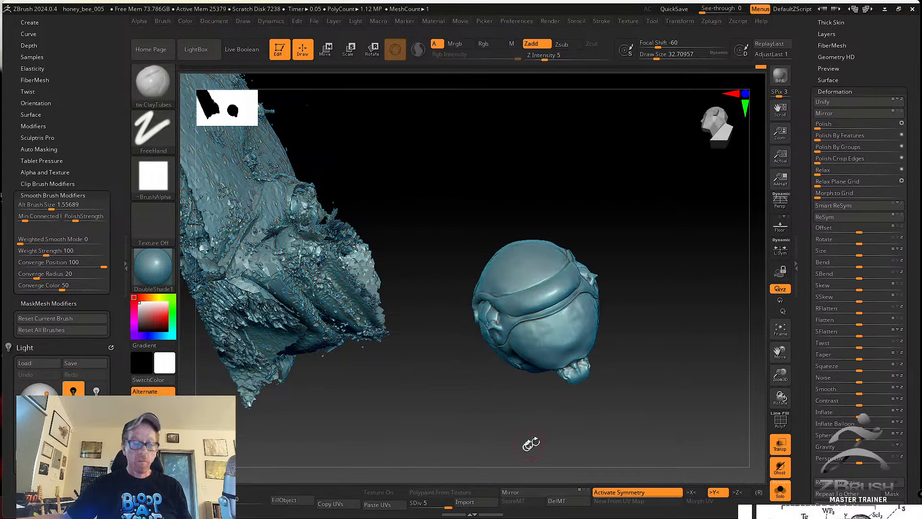
right_click_drag(406, 451, 363, 175)
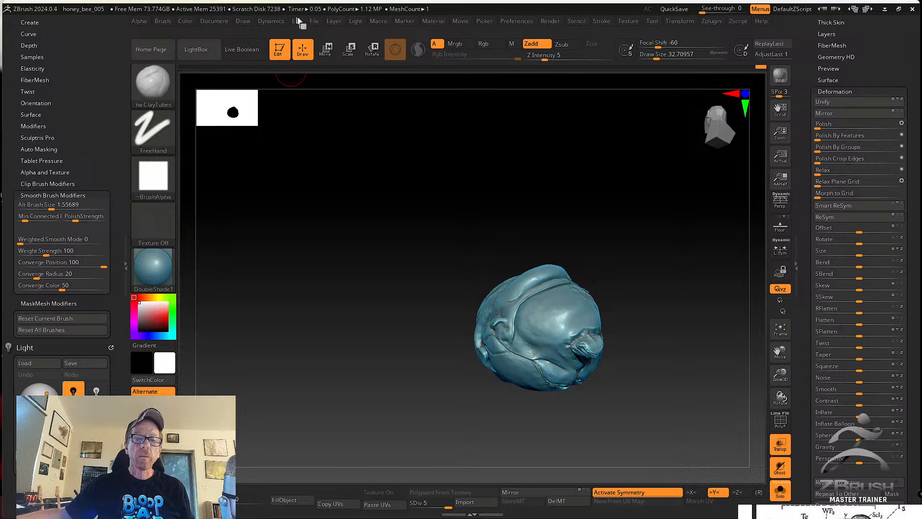
left_click(314, 21)
left_click(342, 50)
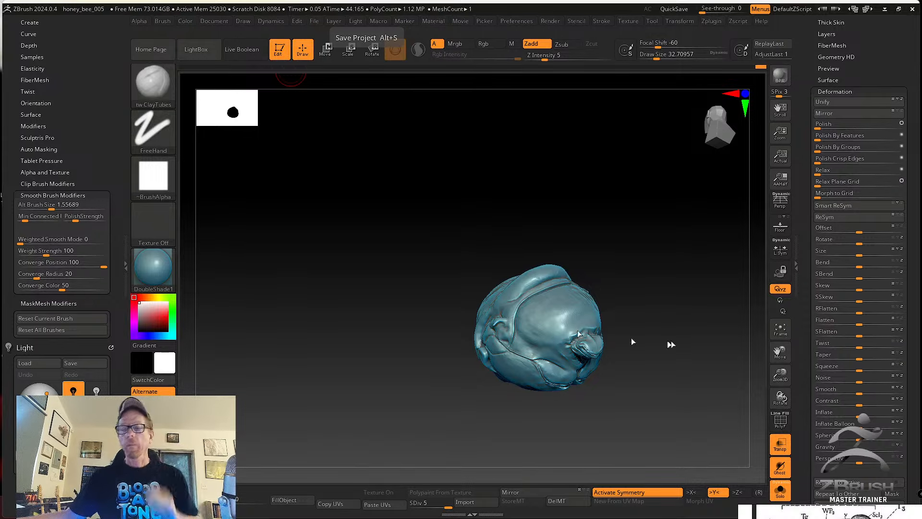
Turn off Solo, show all of the bee's subtools and hide Bee_from_scan_01.
mouse_move(672, 342)
left_mouse_down()
mouse_move(681, 315)
mouse_move(671, 320)
left_mouse_up()
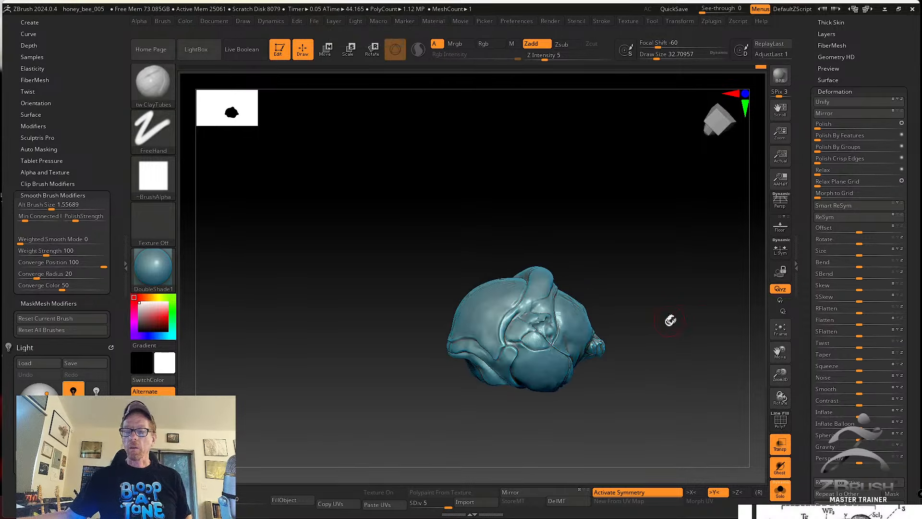
left_click(780, 489)
scroll(810, 119, "up", 10)
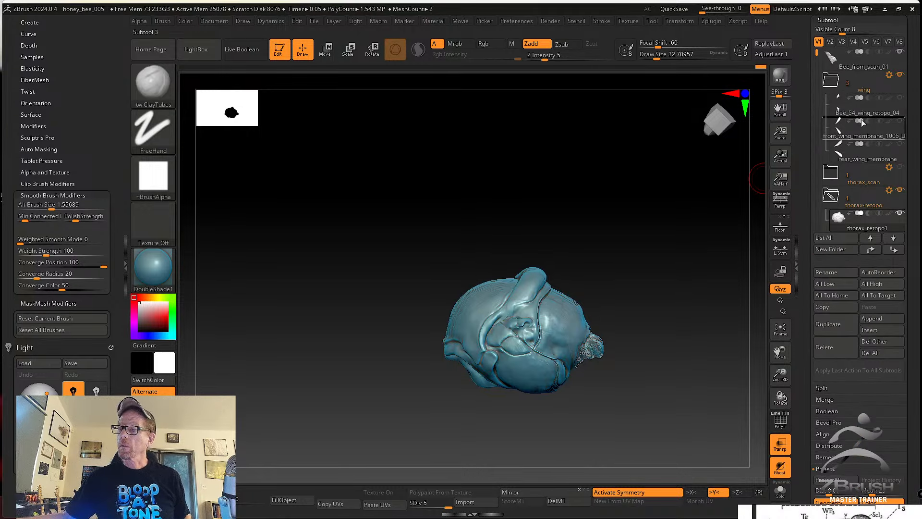
scroll(840, 165, "up", 4)
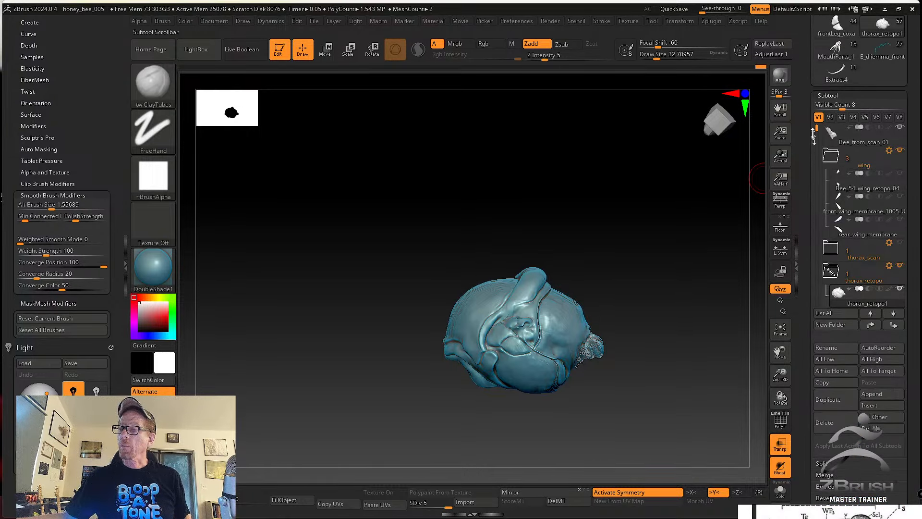
key("shift")
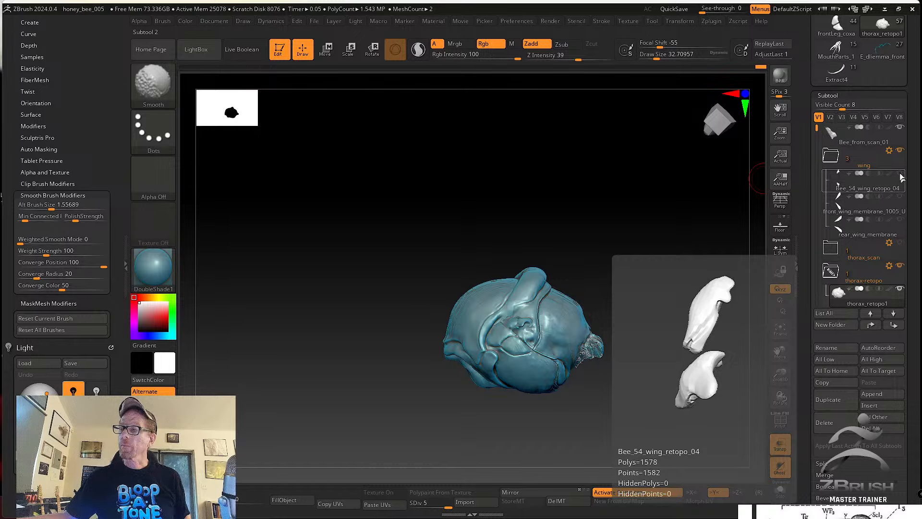
left_click(900, 173, "shift")
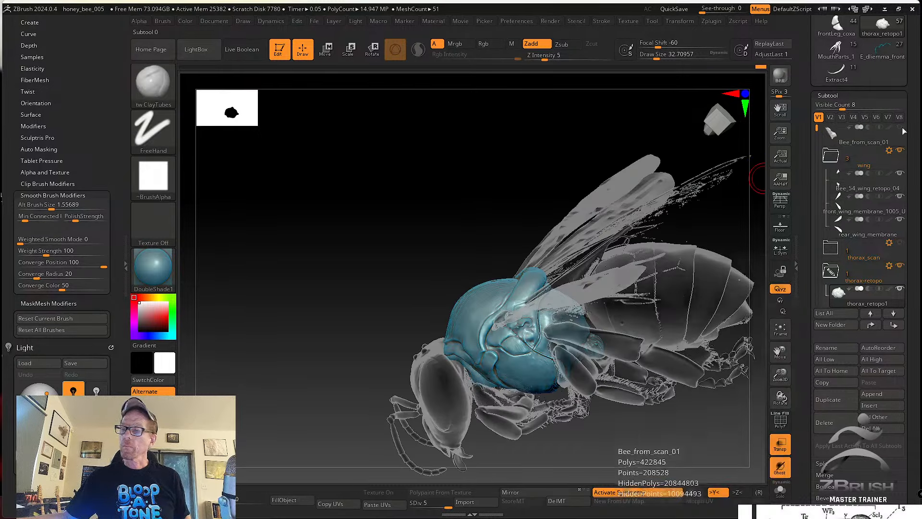
left_click_drag(469, 129, 507, 162)
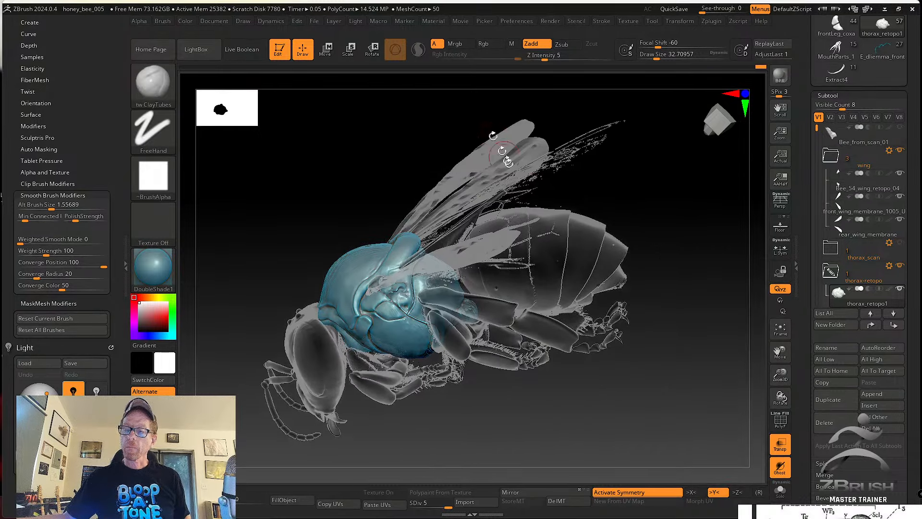
Turn the full bee to its underside and make the front leg's tibia the active subtool.
left_click(600, 235, "alt")
left_click_drag(670, 222, 394, 215)
left_click(394, 215, "alt")
mouse_move(658, 319)
left_mouse_down()
mouse_move(651, 284)
mouse_move(653, 337)
left_mouse_up()
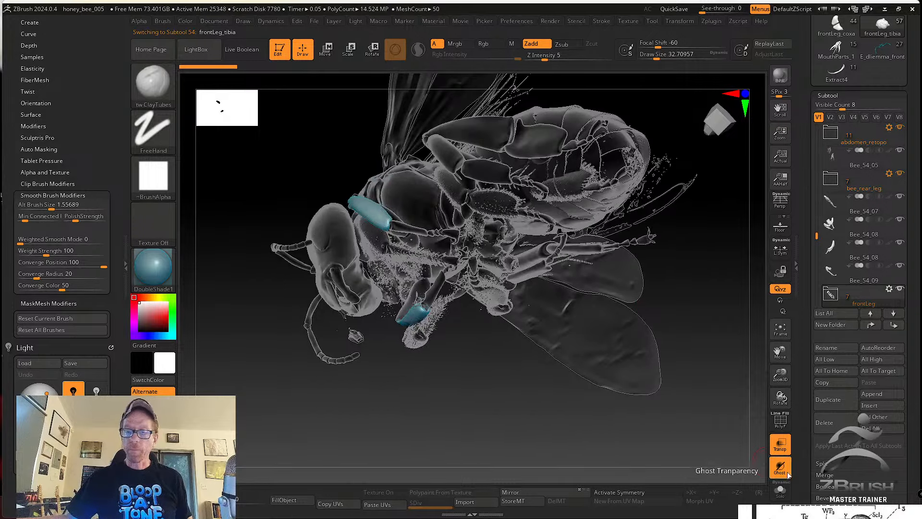
left_click_drag(655, 418, 682, 384)
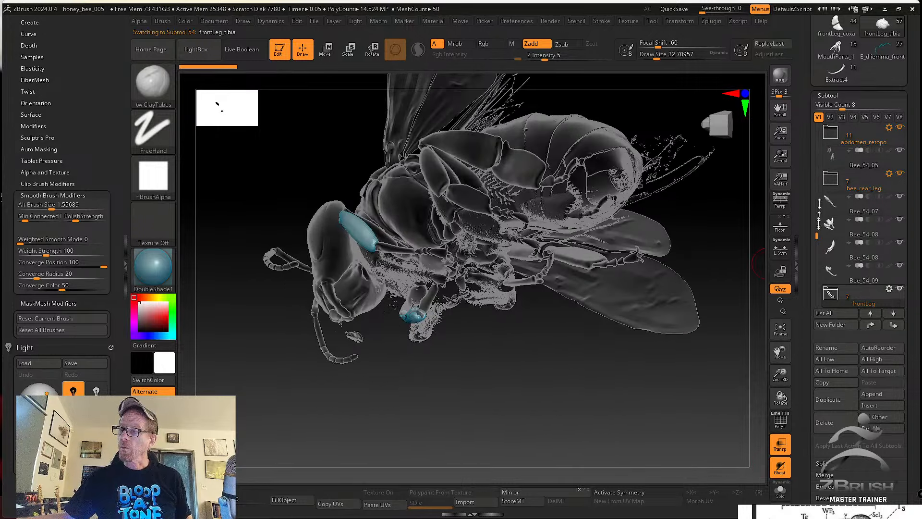
Find the frontLeg folder in the subtool list and hide all the other bee parts.
scroll(821, 238, "down", 4)
mouse_move(823, 240)
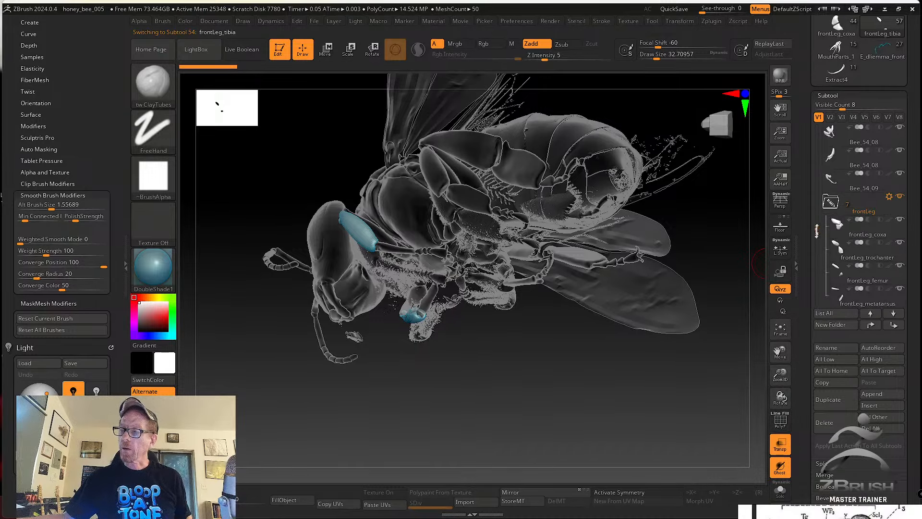
left_click(831, 202)
mouse_move(831, 201)
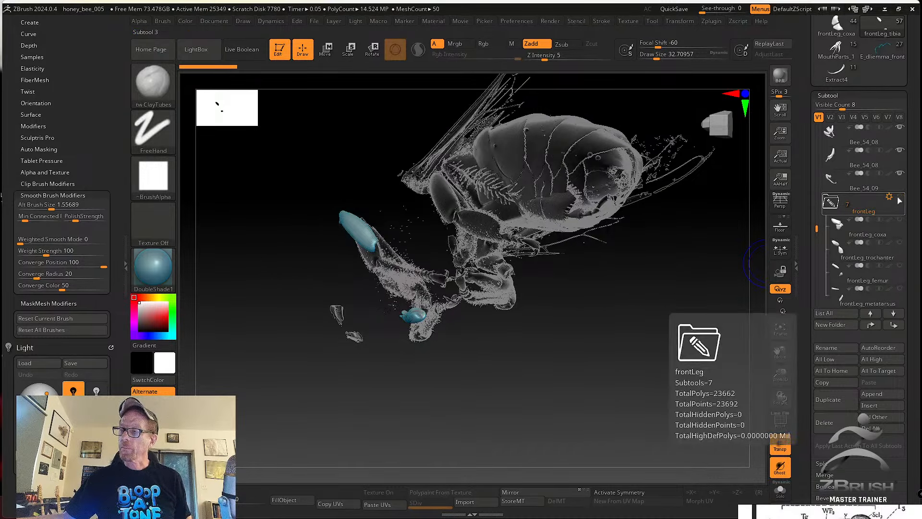
left_click(898, 196)
left_click(898, 196)
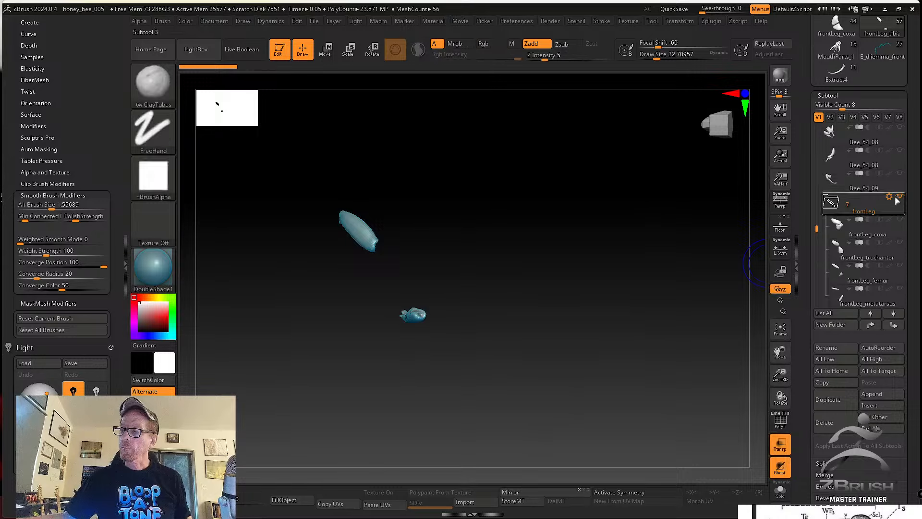
Show the front leg's coxa, trochanter, femur and metatarsus, and turn off transparency.
left_click(899, 219)
left_click(900, 242)
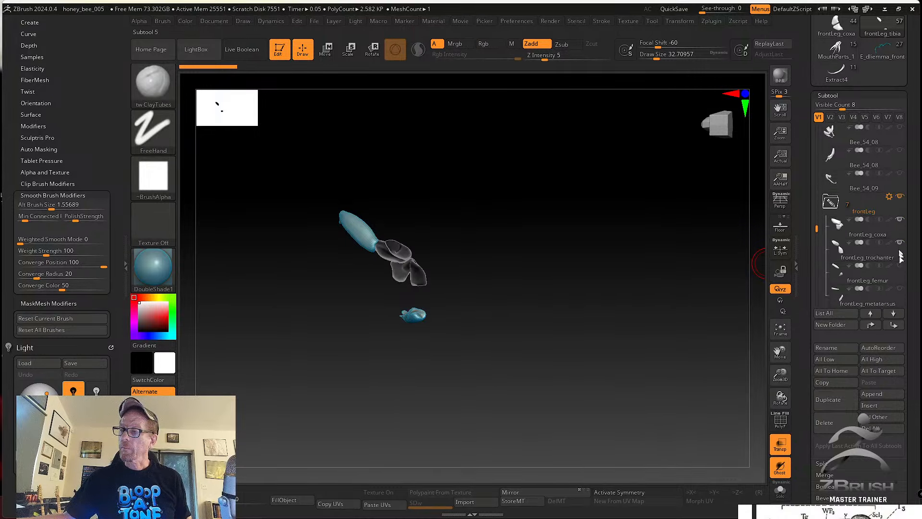
left_click(900, 276)
left_click(899, 266)
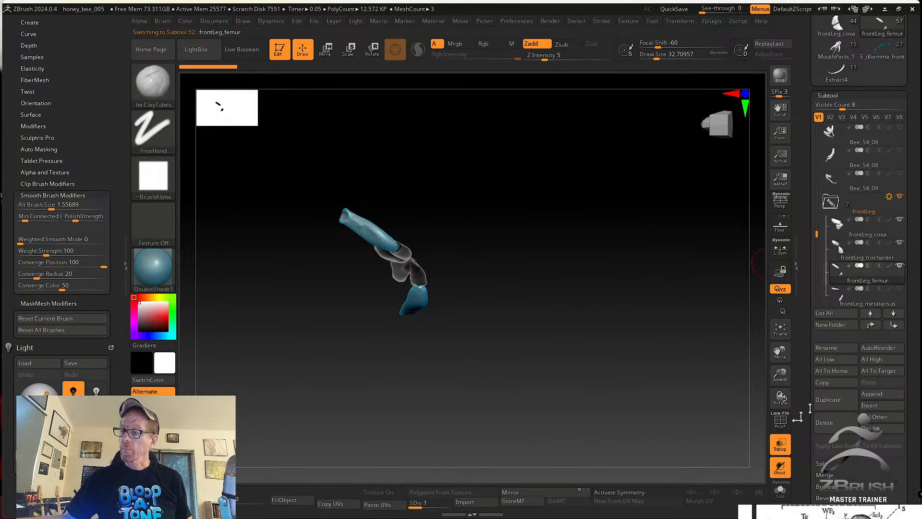
left_click(781, 443)
left_click(899, 288)
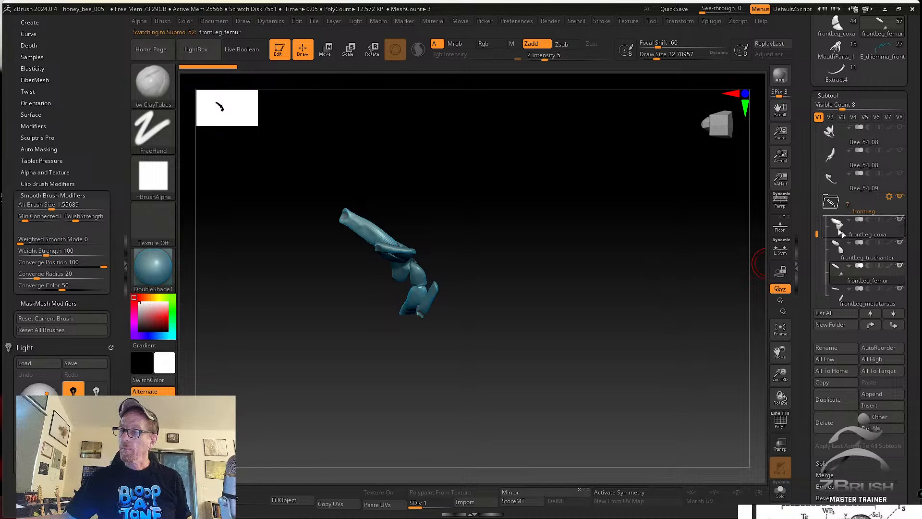
Show the front leg's remaining tibia, spike and tarsi subtools.
left_click_drag(818, 231, 816, 264)
left_click(899, 243)
left_click(900, 267)
left_click(899, 289)
left_click_drag(569, 282, 668, 276)
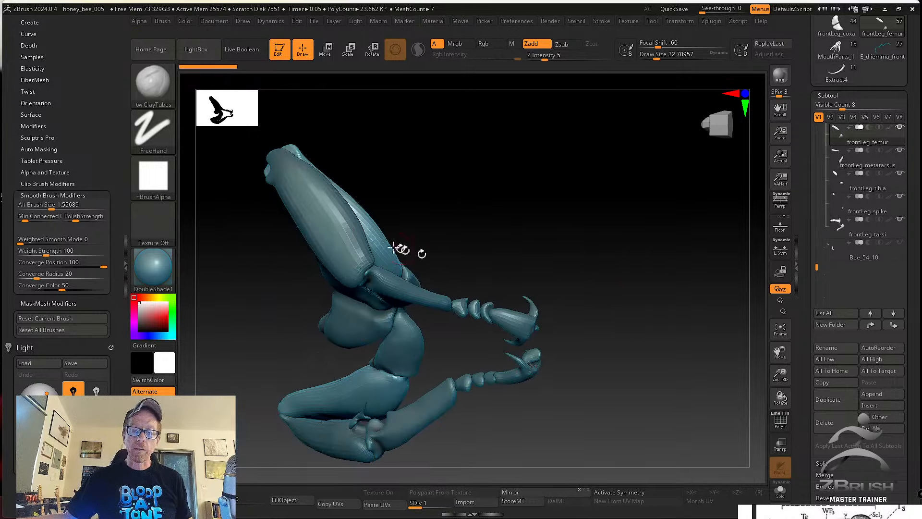
Select frontLeg_metatarsus and examine the notched joint between the metatarsus and tibia up close.
left_click(335, 229, "alt")
left_click_drag(381, 216, 495, 263)
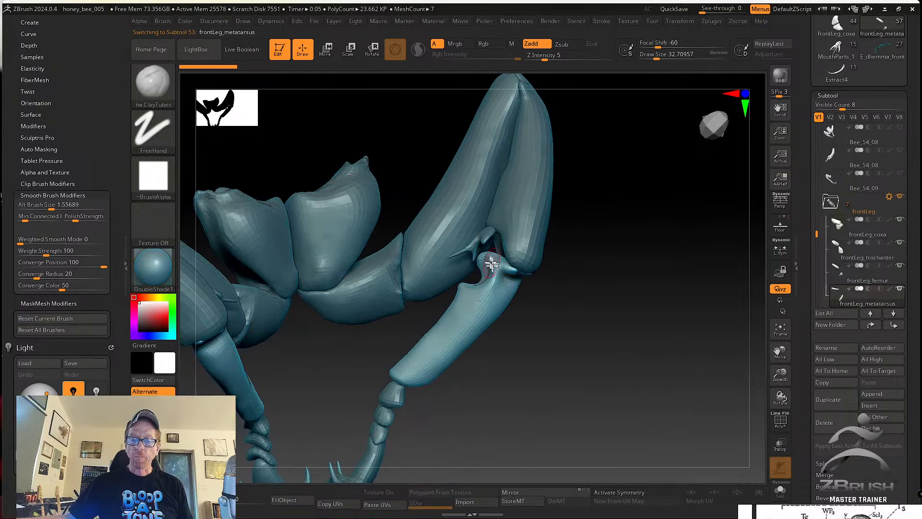
left_click(483, 275, "alt")
left_click_drag(567, 323, 569, 345)
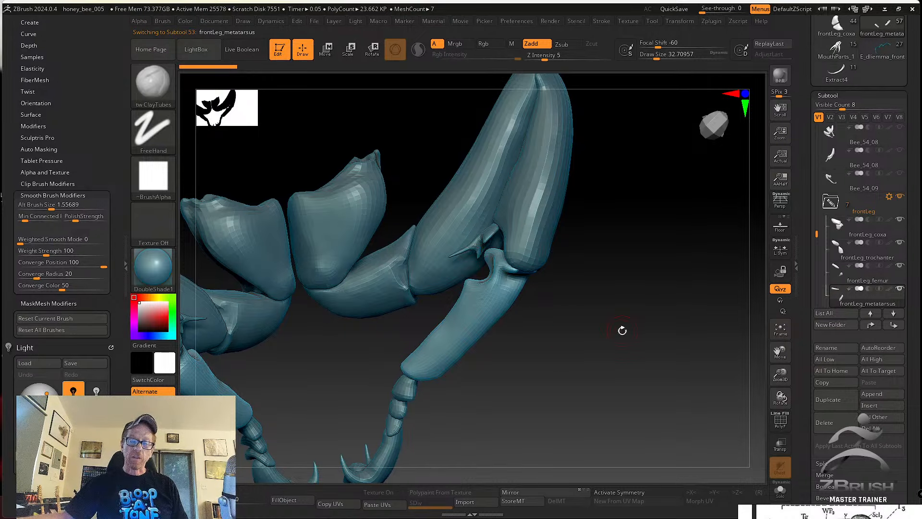
left_click_drag(622, 330, 635, 319)
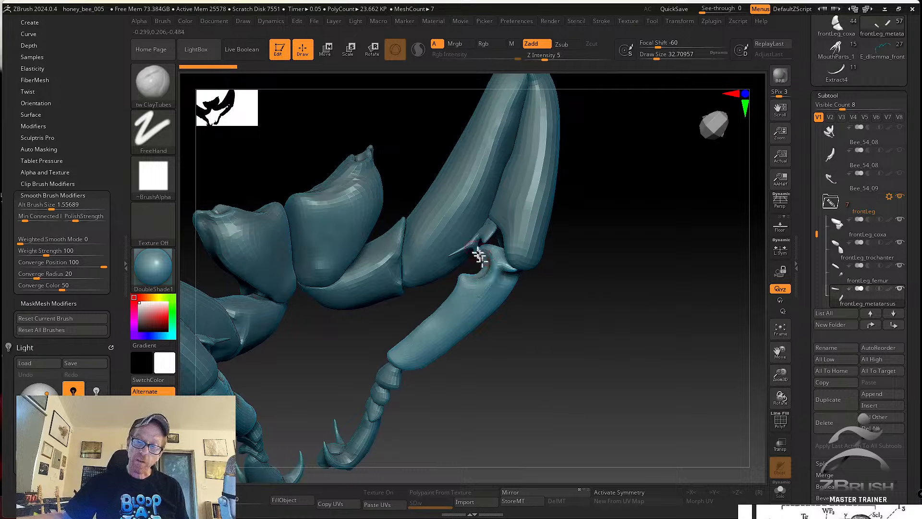
Switch to the reference image board and examine drawing A of the worker bee's left front leg and its notch.
left_click_drag(622, 266, 533, 252)
left_click_drag(601, 276, 682, 326)
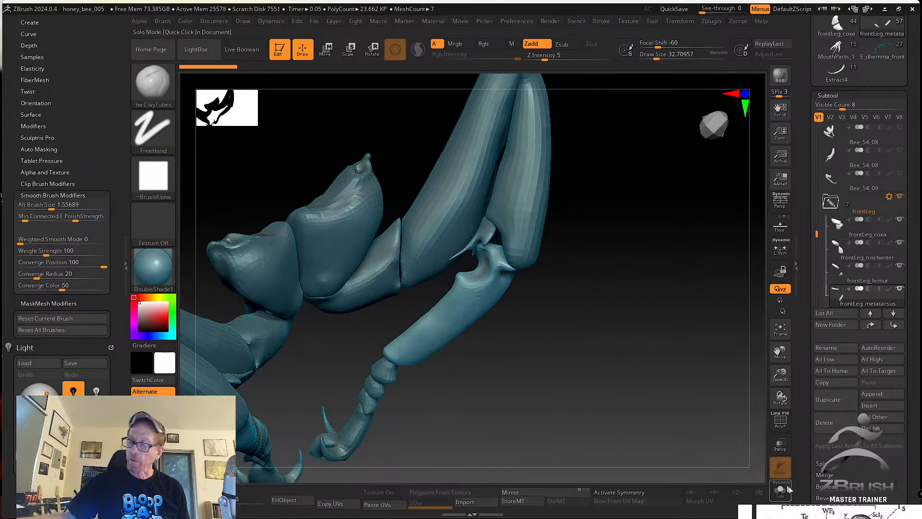
right_click_drag(856, 517, 684, 310)
scroll(684, 310, "down", 5)
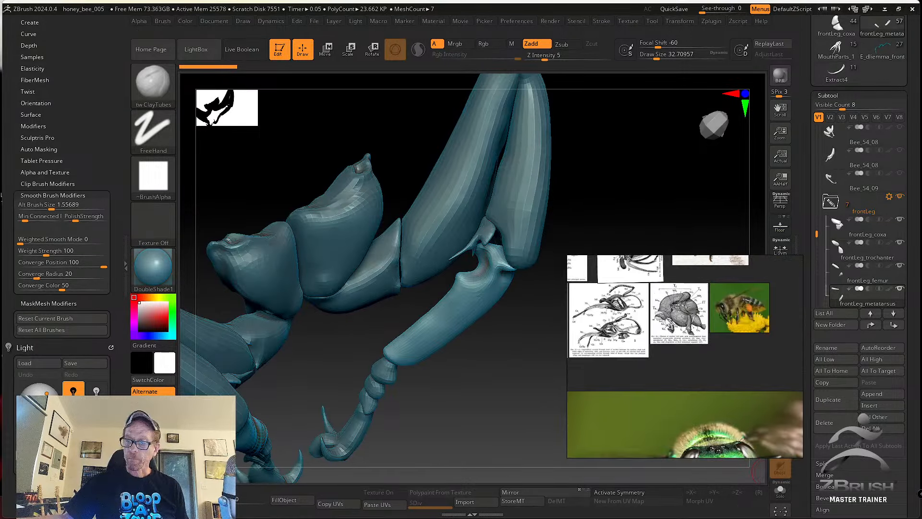
middle_click_drag(668, 319, 726, 370)
scroll(729, 374, "up", 6)
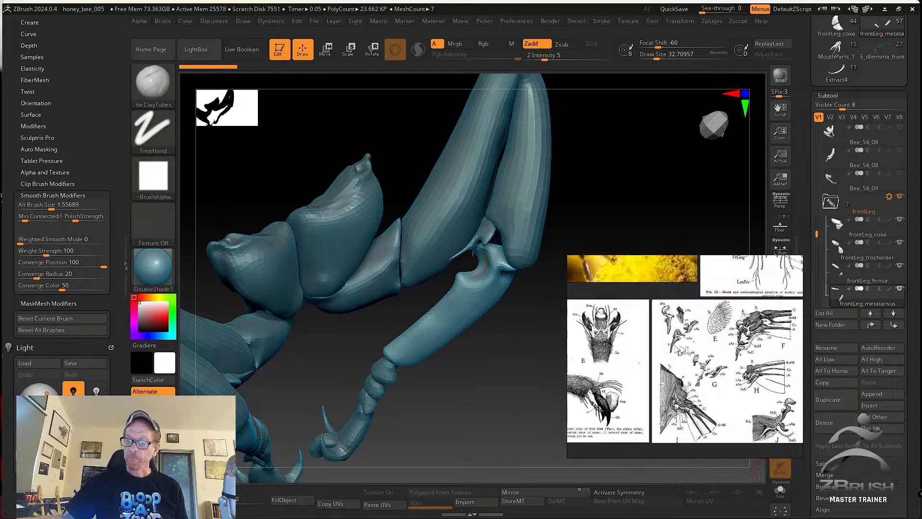
scroll(691, 350, "down", 4)
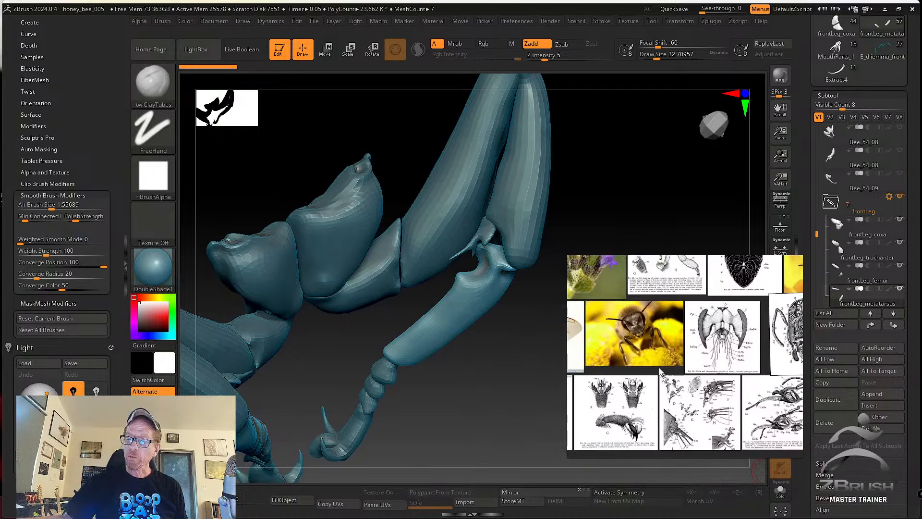
scroll(691, 336, "down", 3)
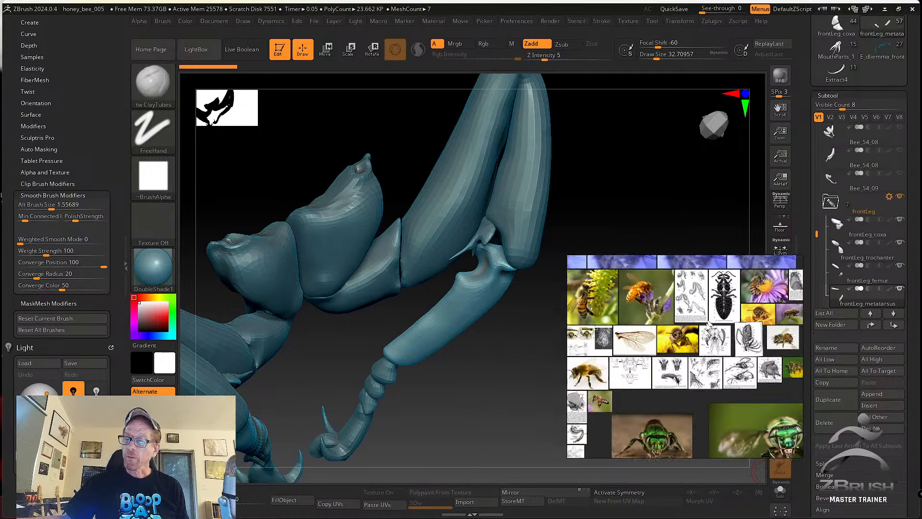
scroll(692, 336, "up", 7)
scroll(663, 399, "up", 5)
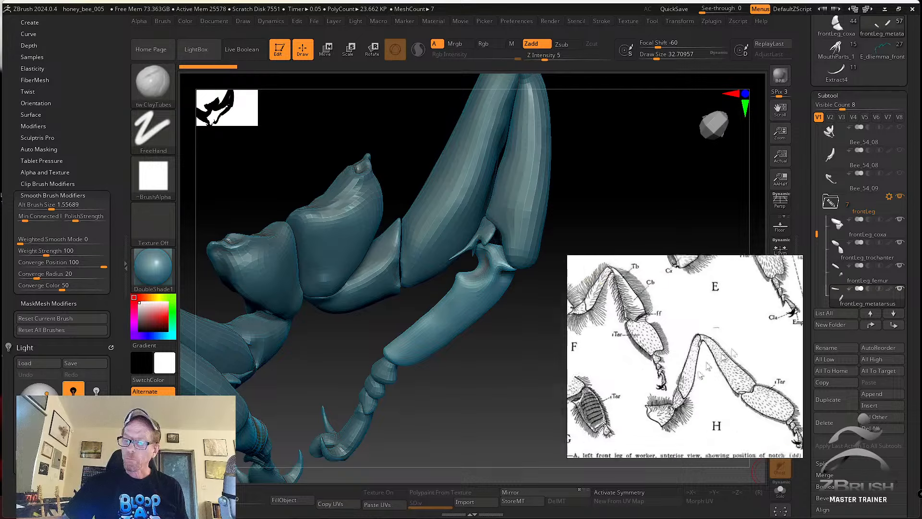
middle_click_drag(682, 281, 646, 385)
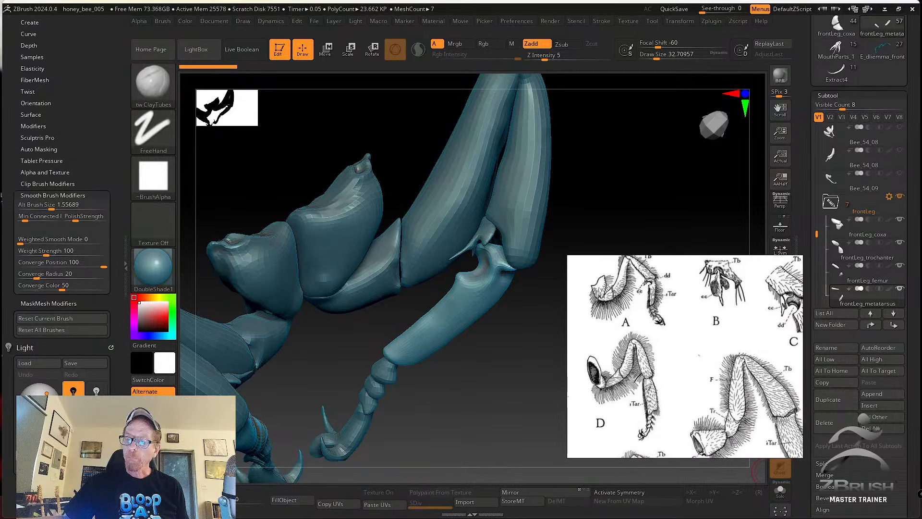
scroll(649, 377, "up", 2)
middle_click_drag(630, 289, 648, 377)
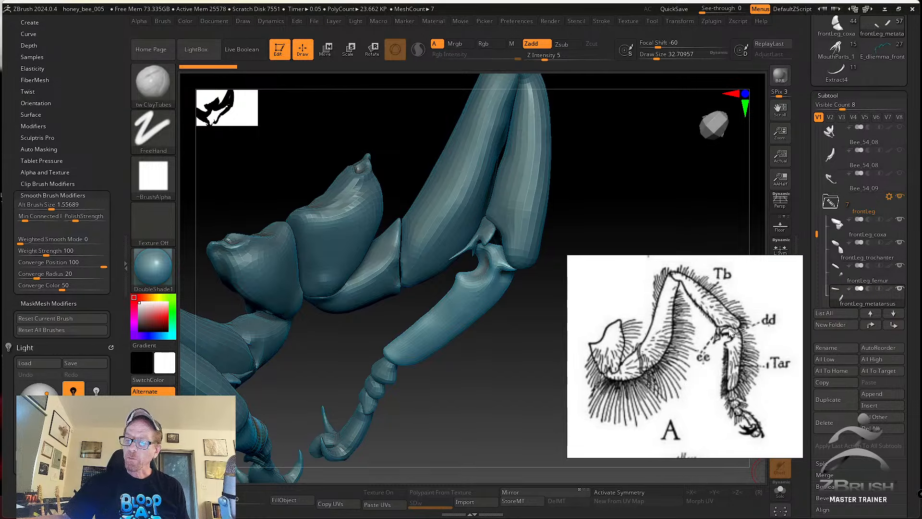
Find the other anatomical plate on the reference board and examine the close-up of the leg notch labelled a and v.
scroll(729, 345, "down", 15)
middle_click_drag(666, 375, 659, 327)
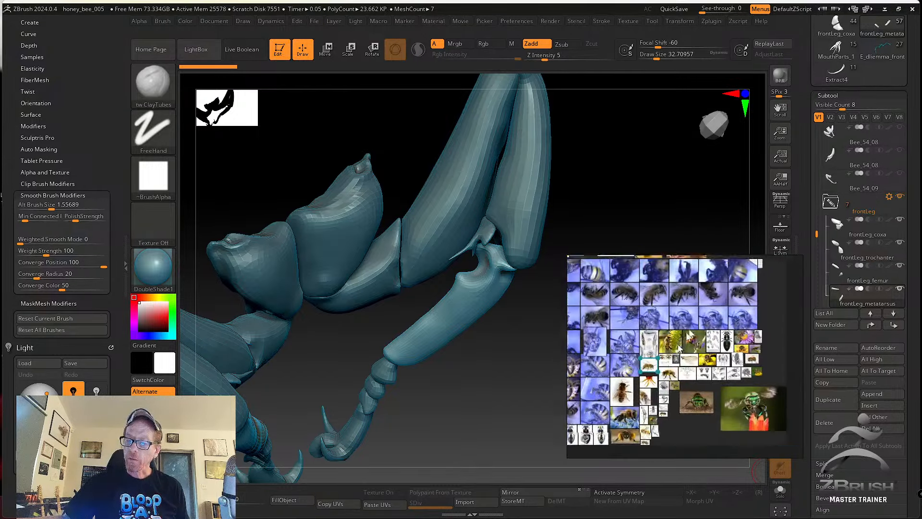
scroll(659, 327, "up", 7)
scroll(659, 326, "up", 6)
middle_click_drag(663, 404, 710, 297)
scroll(693, 317, "up", 4)
middle_click_drag(653, 341, 655, 360)
scroll(653, 348, "down", 2)
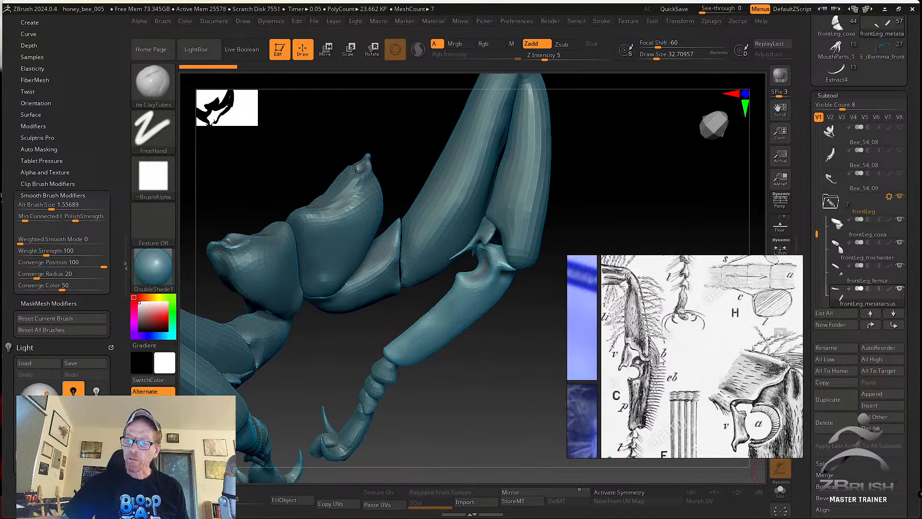
middle_click_drag(760, 358, 680, 315)
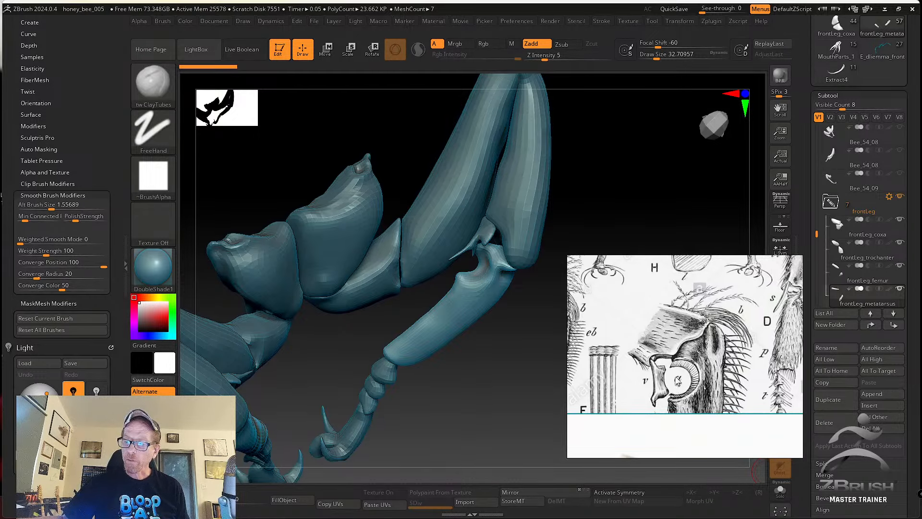
scroll(679, 381, "up", 4)
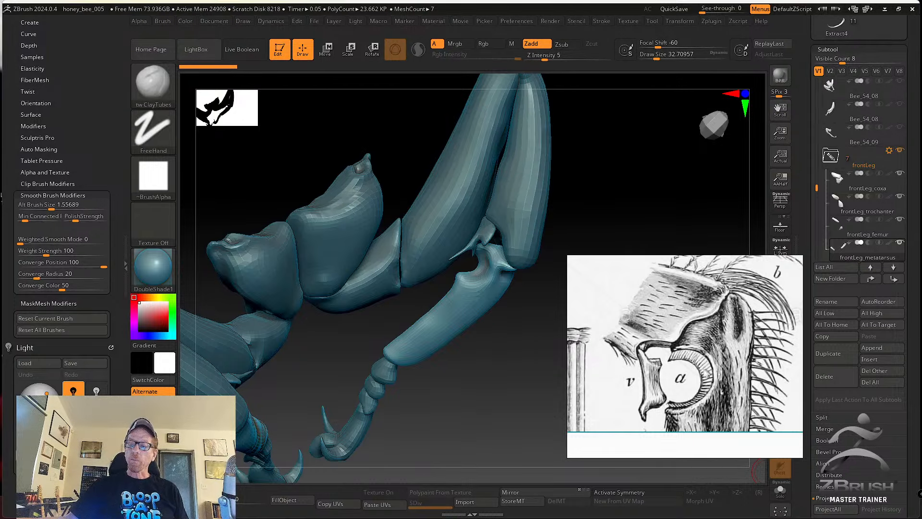
Select the Bee_54_10 subtool and inspect its scan geometry beside the retopologized front legs.
mouse_move(531, 363)
left_mouse_down()
mouse_move(517, 323)
mouse_move(525, 346)
mouse_move(482, 336)
mouse_move(505, 379)
mouse_move(560, 360)
left_mouse_up()
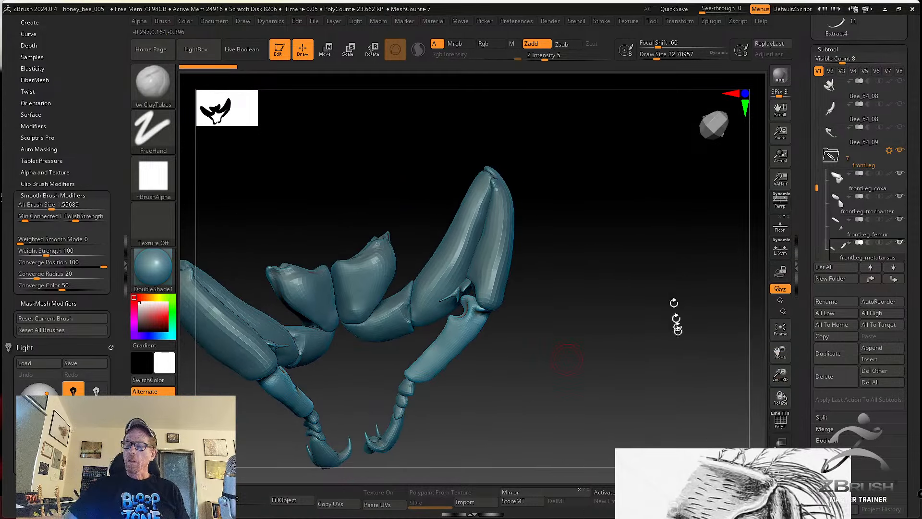
left_click_drag(673, 309, 685, 377)
mouse_move(811, 192)
left_mouse_down()
mouse_move(801, 156)
mouse_move(799, 218)
left_mouse_up()
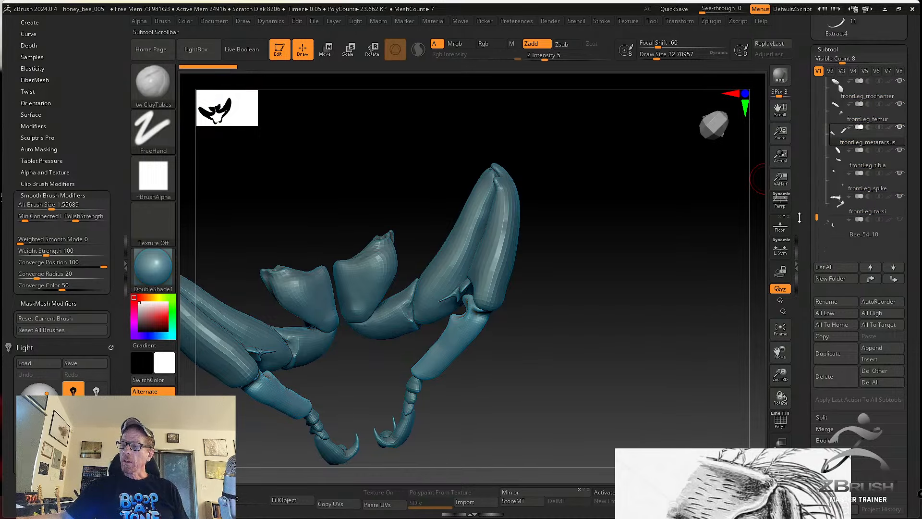
left_click(827, 236)
left_click_drag(576, 271, 609, 264)
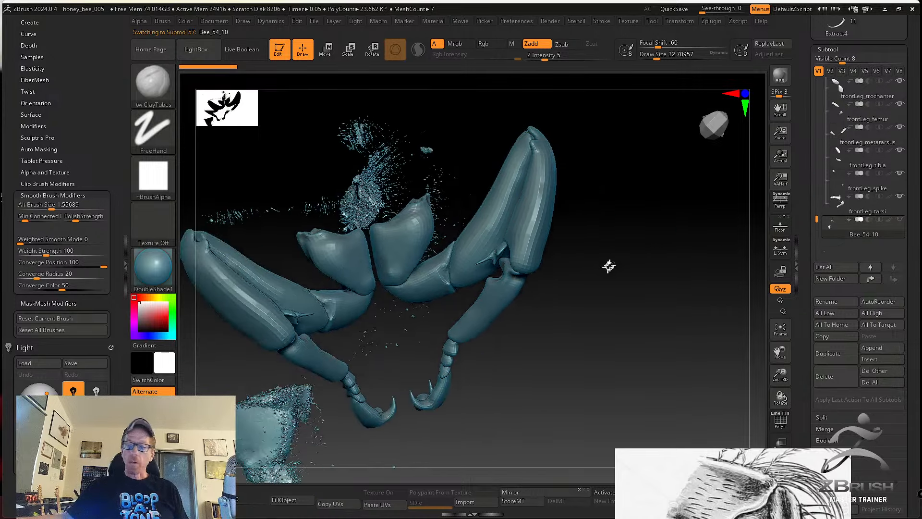
mouse_move(672, 261)
left_mouse_down()
mouse_move(623, 278)
mouse_move(663, 269)
left_mouse_up()
Solo the Bee_from_scan_01 subtool, unhide its entire mesh and examine the notched front-leg joint up close.
left_click_drag(816, 218, 810, 82)
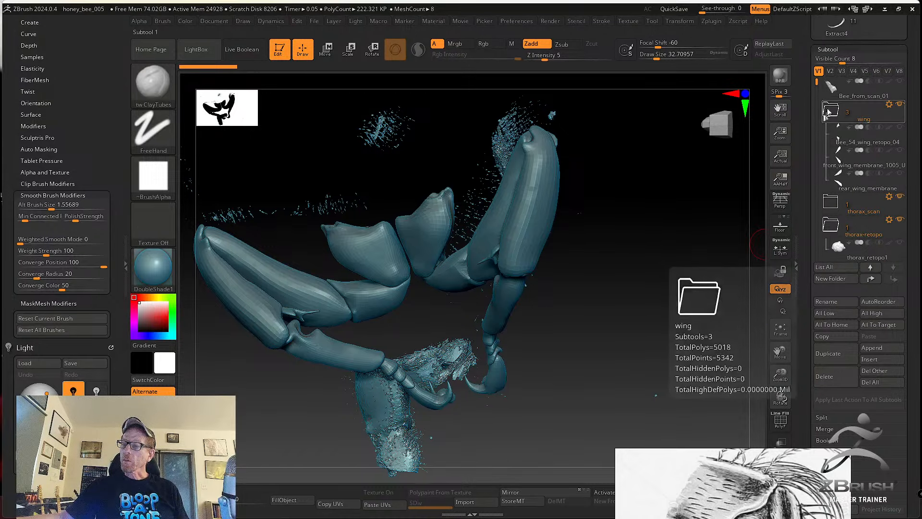
left_click(838, 88)
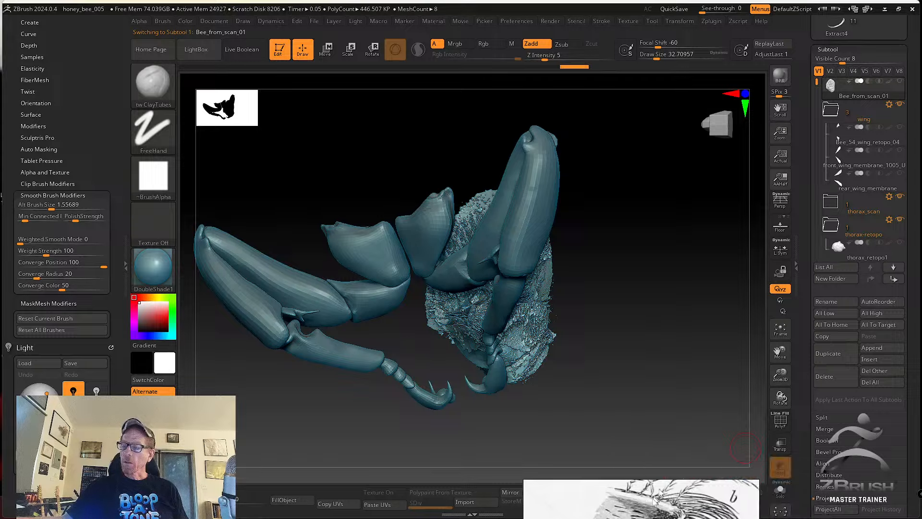
left_click(781, 491)
key("ctrl+shift")
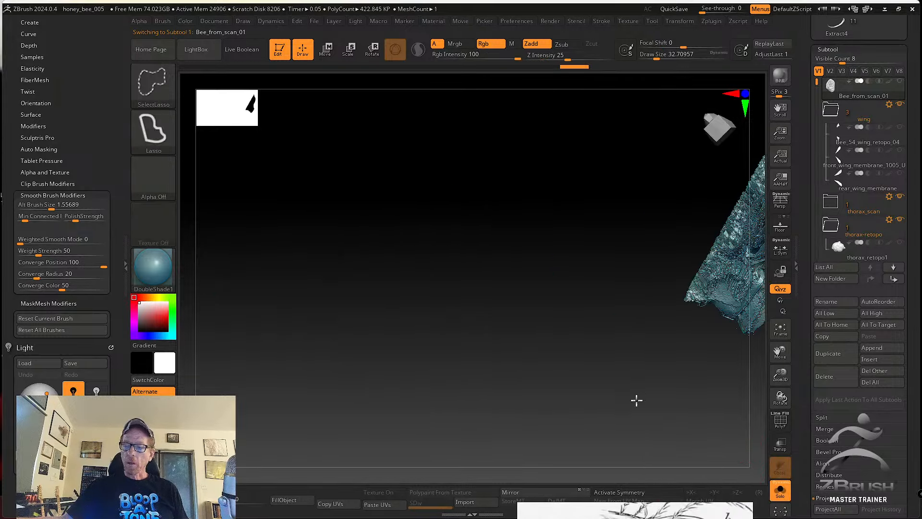
left_click(669, 393, "ctrl+shift")
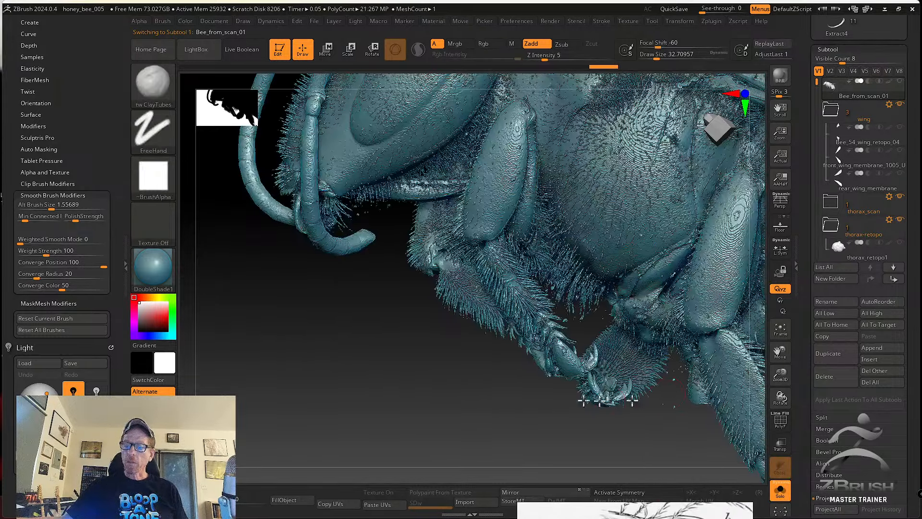
mouse_move(458, 390)
left_mouse_down()
mouse_move(489, 354)
mouse_move(527, 341)
left_mouse_up()
left_click_drag(555, 297, 606, 351)
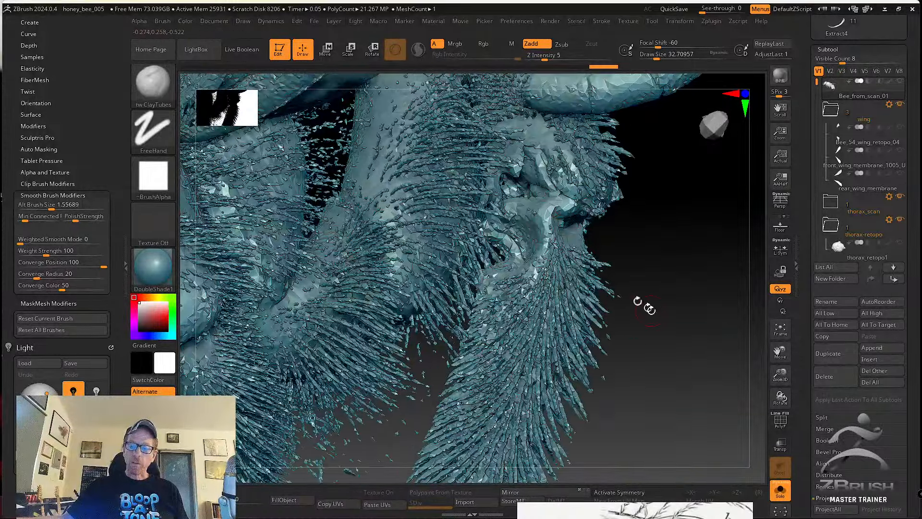
mouse_move(650, 309)
left_mouse_down()
mouse_move(584, 321)
mouse_move(650, 315)
mouse_move(641, 321)
left_mouse_up()
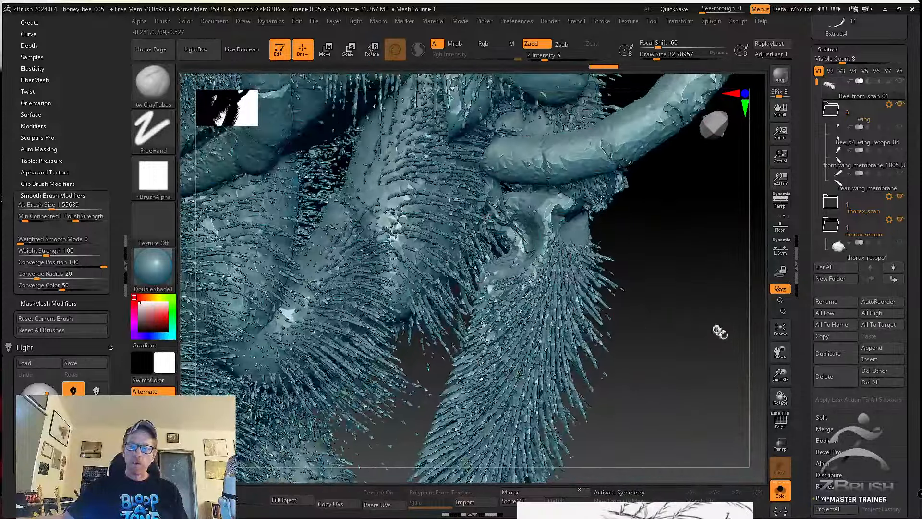
mouse_move(719, 331)
left_mouse_down()
mouse_move(700, 315)
mouse_move(668, 313)
mouse_move(682, 346)
mouse_move(664, 267)
mouse_move(663, 311)
mouse_move(682, 315)
mouse_move(637, 315)
mouse_move(630, 304)
mouse_move(619, 324)
mouse_move(626, 282)
left_mouse_up()
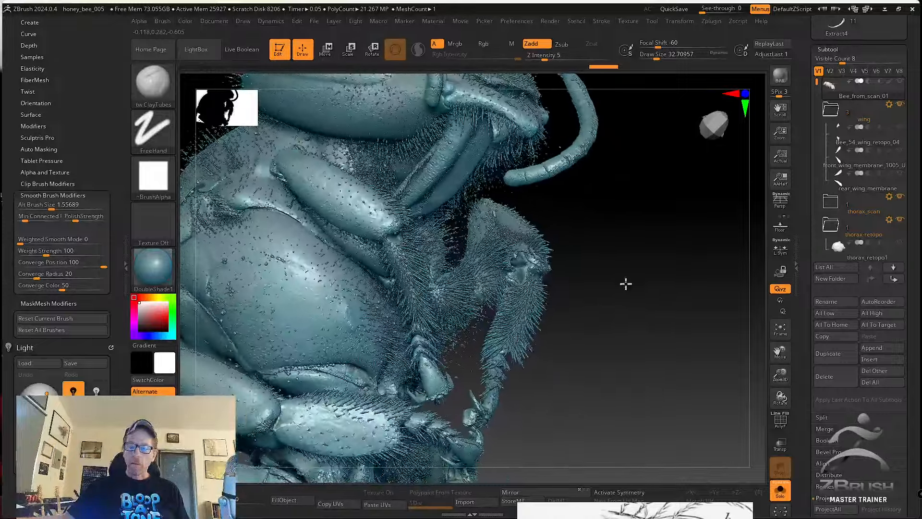
Try isolating the scan's lower front leg with lasso selections and growing the visible mesh, and restore the full scan.
key("ctrl+shift")
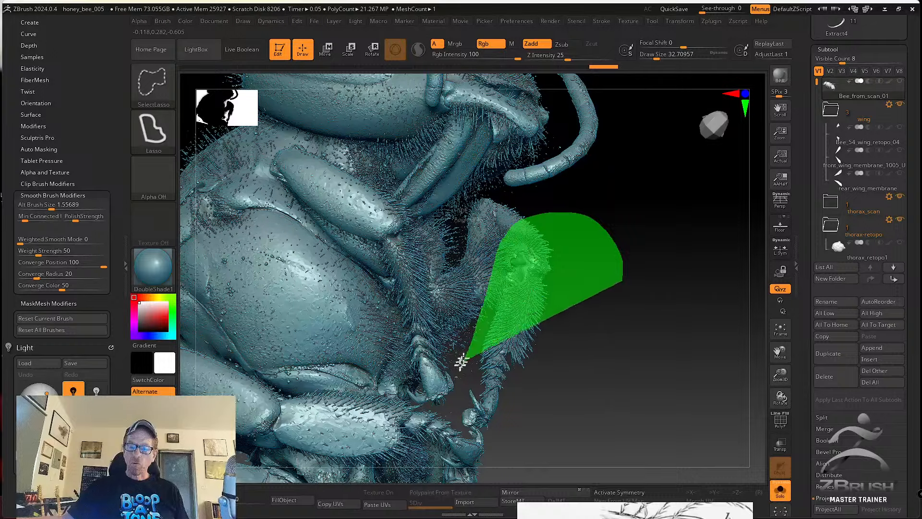
left_click_drag(457, 421, 530, 433, "ctrl+shift")
mouse_move(587, 405)
left_mouse_down("ctrl+shift")
mouse_move(611, 385)
mouse_move(578, 393)
mouse_move(635, 378)
mouse_move(572, 360)
left_mouse_up("ctrl+shift")
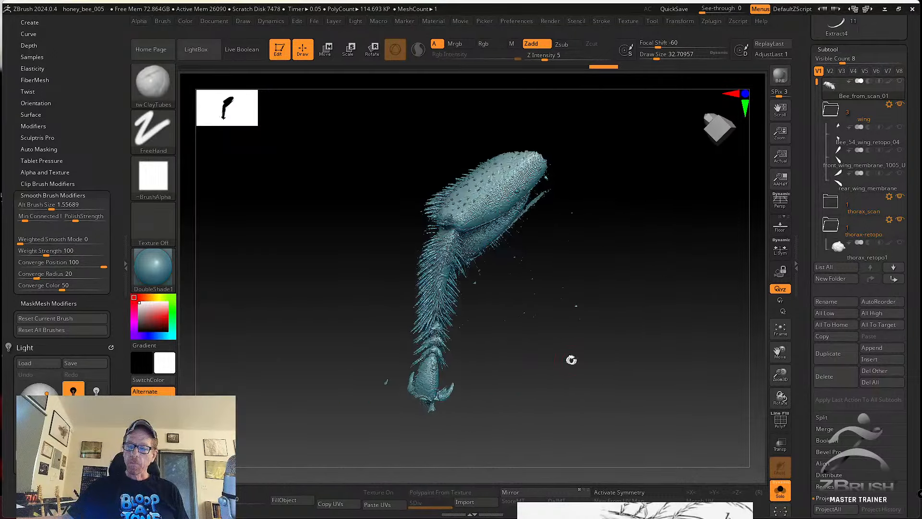
mouse_move(633, 355)
left_mouse_down("ctrl+shift")
mouse_move(643, 291)
mouse_move(546, 206)
mouse_move(473, 364)
mouse_move(546, 414)
mouse_move(663, 387)
mouse_move(604, 339)
mouse_move(632, 344)
mouse_move(605, 303)
mouse_move(568, 295)
mouse_move(572, 325)
mouse_move(506, 333)
mouse_move(566, 329)
left_mouse_up("ctrl+shift")
key("ctrl+shift")
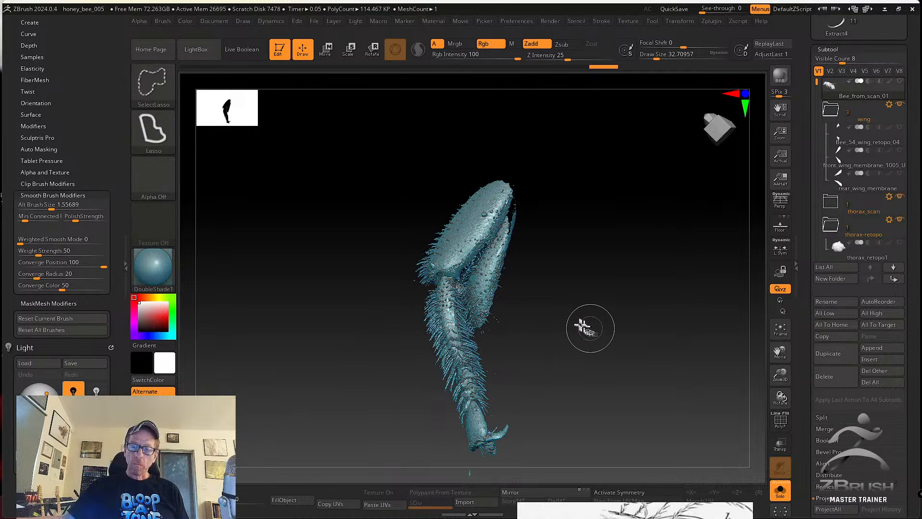
key("ctrl+shift+a")
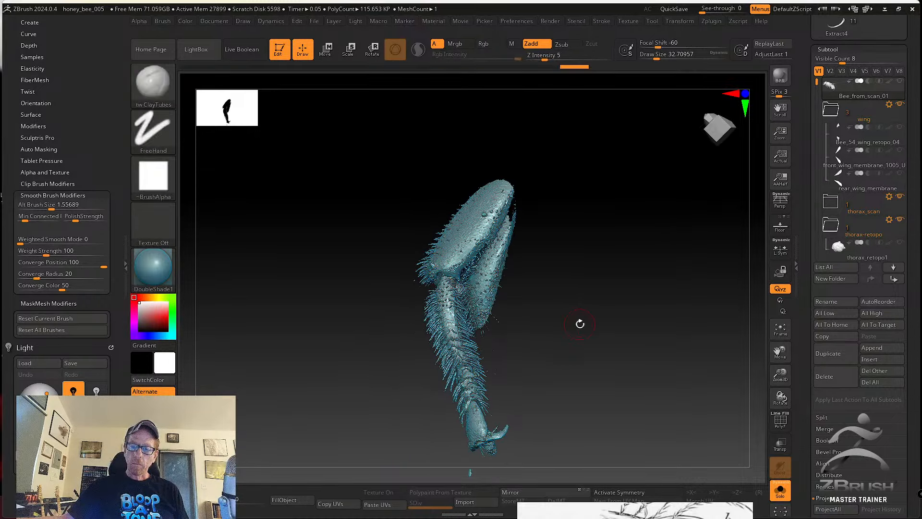
mouse_move(582, 323)
left_mouse_down()
mouse_move(521, 319)
mouse_move(596, 330)
mouse_move(533, 325)
mouse_move(574, 338)
mouse_move(612, 334)
left_mouse_up()
key("ctrl+shift")
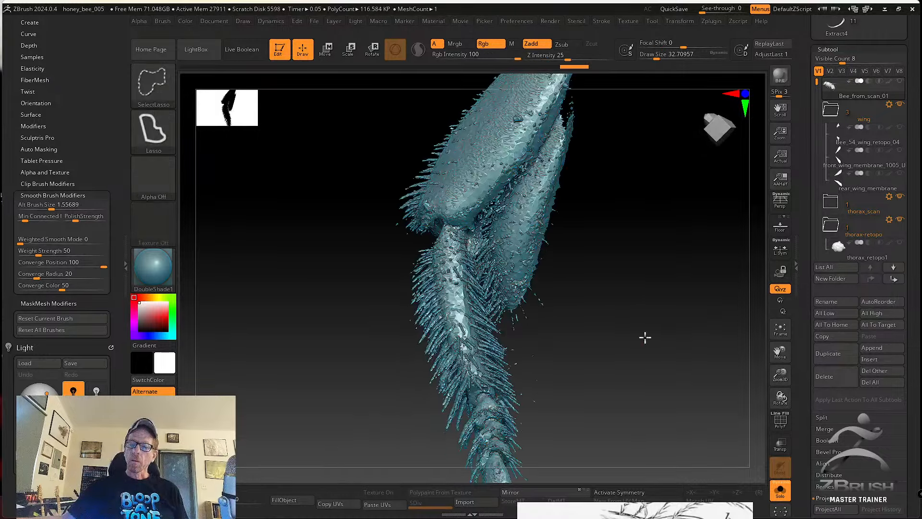
left_click(645, 337, "ctrl+shift")
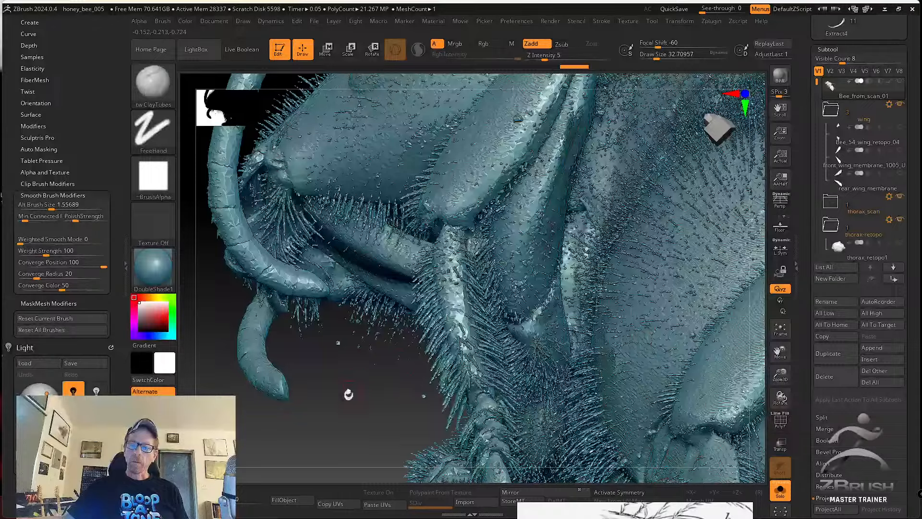
Try isolating the front leg from another angle, hiding the neighbouring foot with a lasso, and unhide the whole scan.
mouse_move(349, 394)
left_mouse_down()
mouse_move(341, 402)
mouse_move(348, 356)
mouse_move(346, 409)
mouse_move(365, 389)
mouse_move(365, 402)
mouse_move(325, 344)
mouse_move(313, 303)
mouse_move(339, 179)
mouse_move(478, 155)
mouse_move(586, 169)
mouse_move(581, 261)
left_mouse_up()
mouse_move(519, 331)
left_mouse_down("ctrl+shift")
mouse_move(504, 402)
mouse_move(420, 440)
left_mouse_up("ctrl+shift")
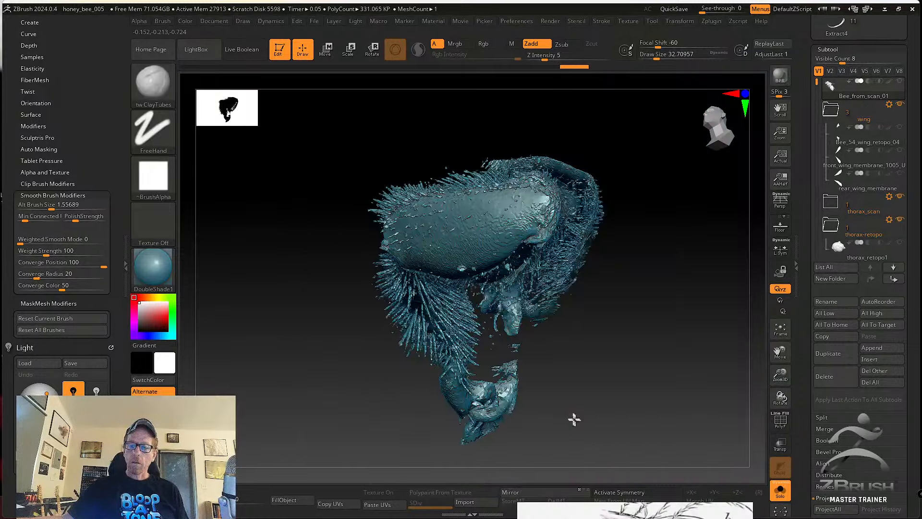
mouse_move(575, 419)
left_mouse_down()
mouse_move(582, 361)
mouse_move(509, 320)
mouse_move(671, 294)
mouse_move(611, 287)
mouse_move(504, 174)
left_mouse_up()
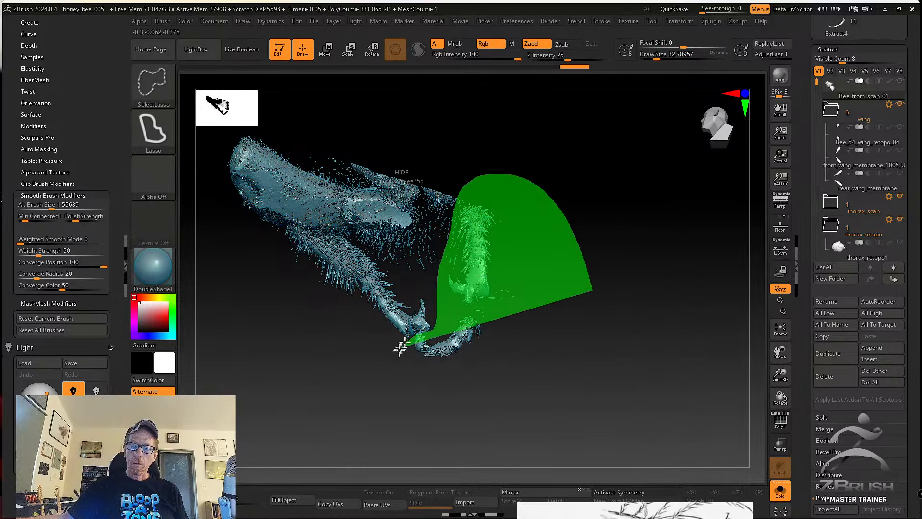
mouse_move(537, 381)
left_mouse_down("ctrl+alt+shift")
mouse_move(543, 288)
mouse_move(504, 216)
left_mouse_up("ctrl+alt+shift")
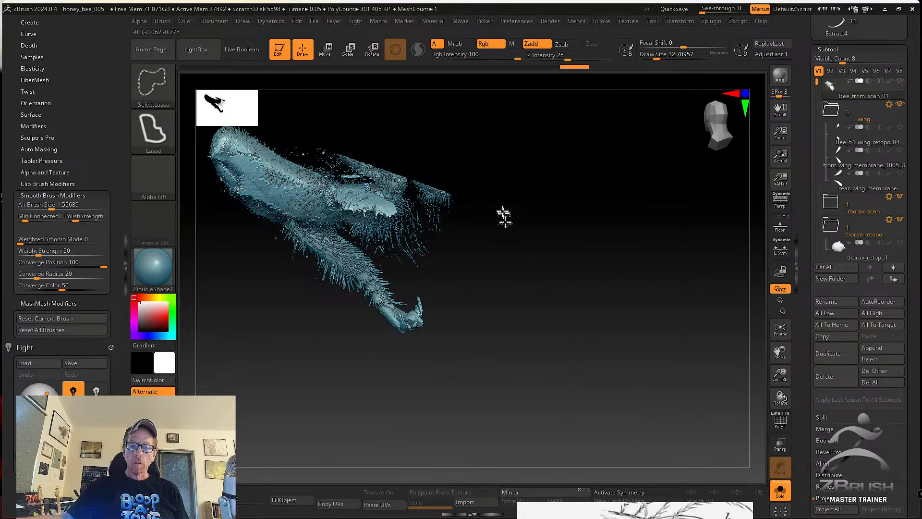
mouse_move(429, 246)
left_mouse_down("ctrl+alt+shift")
mouse_move(474, 286)
mouse_move(567, 298)
mouse_move(625, 363)
mouse_move(564, 354)
mouse_move(564, 336)
mouse_move(574, 356)
mouse_move(566, 360)
mouse_move(583, 358)
mouse_move(557, 331)
mouse_move(626, 340)
mouse_move(665, 365)
mouse_move(663, 391)
mouse_move(620, 383)
mouse_move(622, 402)
mouse_move(612, 379)
mouse_move(616, 388)
mouse_move(534, 366)
mouse_move(632, 426)
mouse_move(650, 404)
mouse_move(650, 414)
mouse_move(659, 408)
left_mouse_up("ctrl+alt+shift")
key("ctrl+shift")
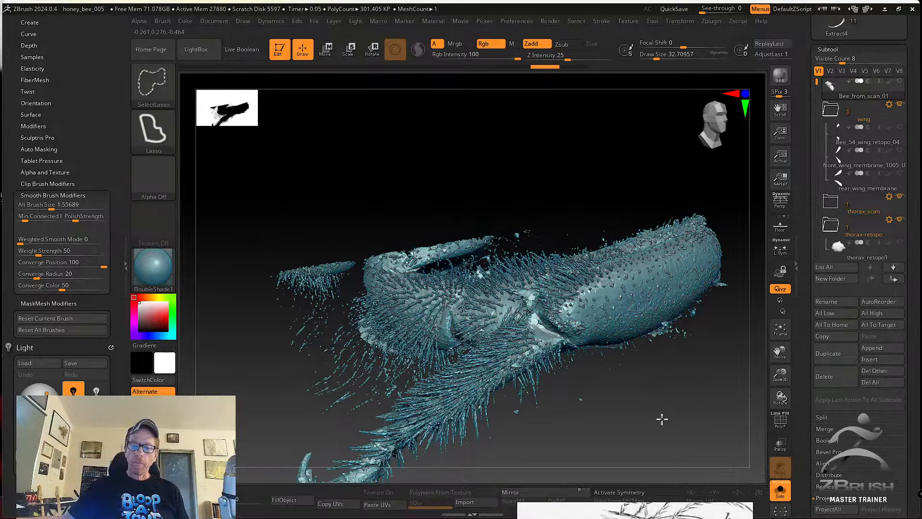
left_click(663, 418, "ctrl+shift")
Isolate one complete front leg of the scan with lasso selections, cutting away the surrounding head and body geometry.
mouse_move(725, 391)
left_mouse_down()
mouse_move(735, 413)
mouse_move(677, 390)
mouse_move(685, 342)
mouse_move(674, 352)
mouse_move(700, 319)
mouse_move(687, 308)
left_mouse_up()
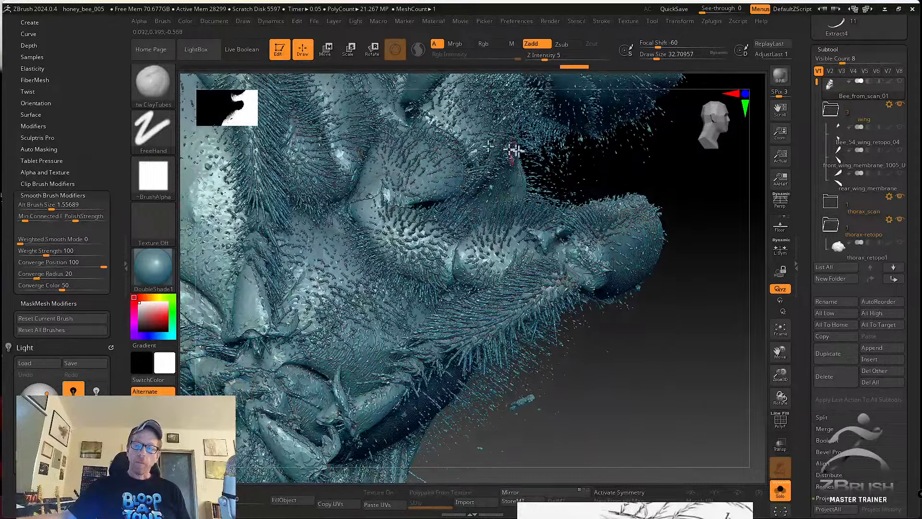
mouse_move(673, 174)
left_mouse_down("ctrl+shift")
mouse_move(531, 143)
mouse_move(390, 96)
mouse_move(336, 180)
mouse_move(283, 331)
mouse_move(295, 384)
mouse_move(467, 478)
mouse_move(673, 351)
mouse_move(701, 246)
left_mouse_up("ctrl+shift")
mouse_move(691, 346)
left_mouse_down()
mouse_move(669, 321)
mouse_move(679, 391)
mouse_move(632, 366)
mouse_move(643, 409)
mouse_move(609, 381)
mouse_move(568, 387)
left_mouse_up()
mouse_move(672, 333)
left_mouse_down("ctrl+shift")
mouse_move(610, 82)
mouse_move(447, 153)
mouse_move(509, 384)
mouse_move(560, 425)
mouse_move(570, 422)
mouse_move(578, 379)
mouse_move(581, 389)
mouse_move(640, 385)
mouse_move(589, 285)
left_mouse_up("ctrl+shift")
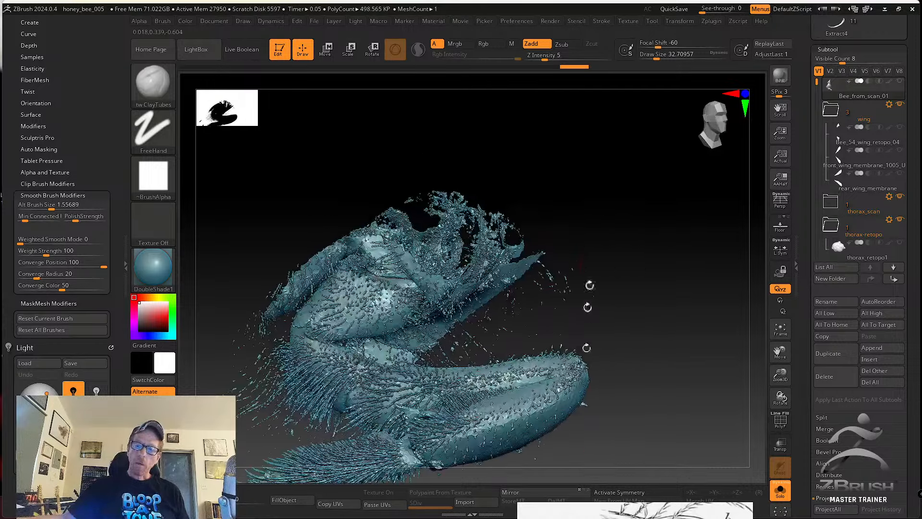
mouse_move(616, 250)
left_mouse_down("ctrl+shift")
mouse_move(525, 154)
mouse_move(406, 206)
mouse_move(477, 304)
mouse_move(587, 342)
mouse_move(605, 315)
mouse_move(562, 250)
left_mouse_up("ctrl+shift")
mouse_move(328, 188)
left_mouse_down("ctrl+shift")
mouse_move(365, 252)
mouse_move(317, 308)
mouse_move(227, 314)
left_mouse_up("ctrl+shift")
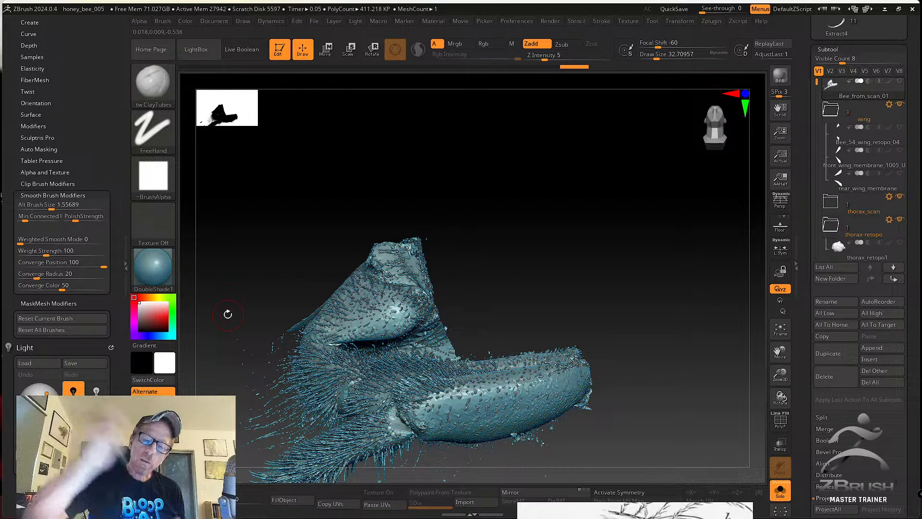
Hide the leftover body geometry attached to the upper end of the scan's isolated front leg.
mouse_move(540, 260)
left_mouse_down()
mouse_move(504, 288)
mouse_move(525, 206)
left_mouse_up()
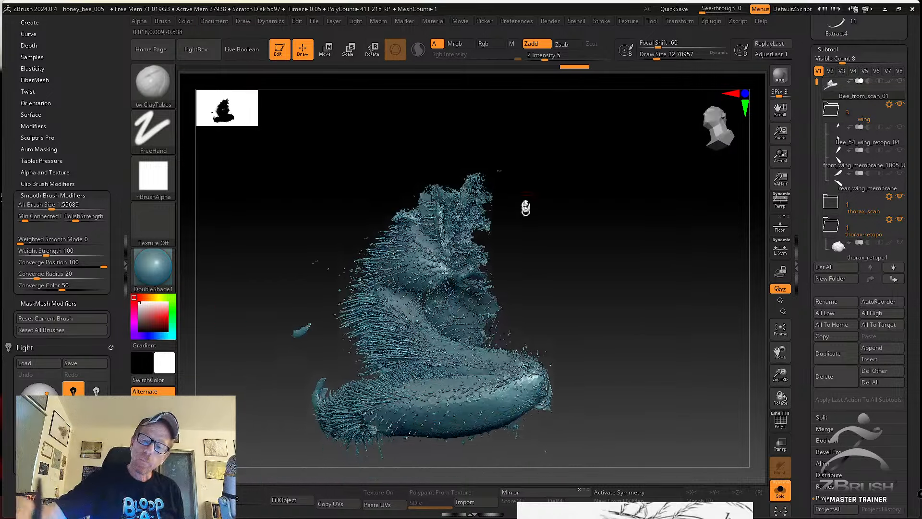
mouse_move(526, 163)
left_mouse_down("ctrl+shift")
mouse_move(442, 148)
mouse_move(442, 235)
mouse_move(489, 307)
mouse_move(557, 308)
mouse_move(590, 292)
mouse_move(634, 249)
mouse_move(432, 214)
left_mouse_up("ctrl+shift")
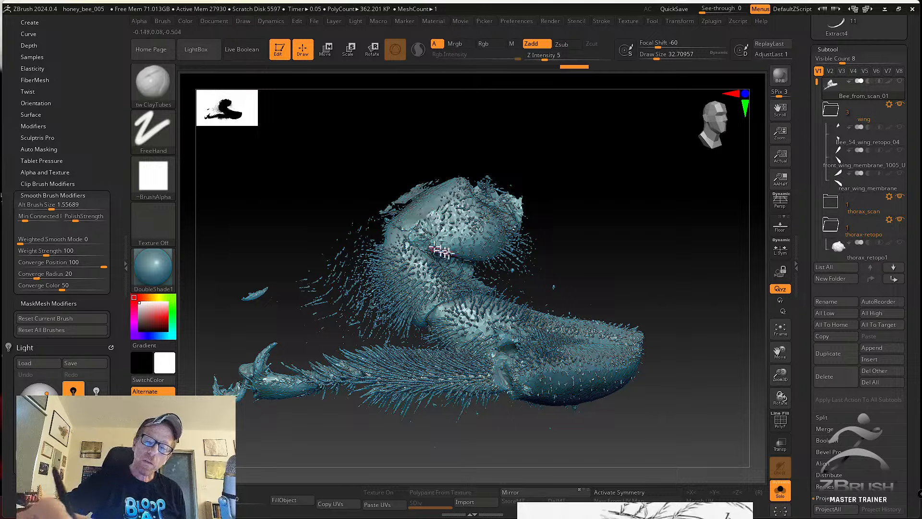
Examine the scanned front leg from several angles, from the notched joint along the hairy lower segments to the claws.
left_click_drag(428, 252, 408, 273)
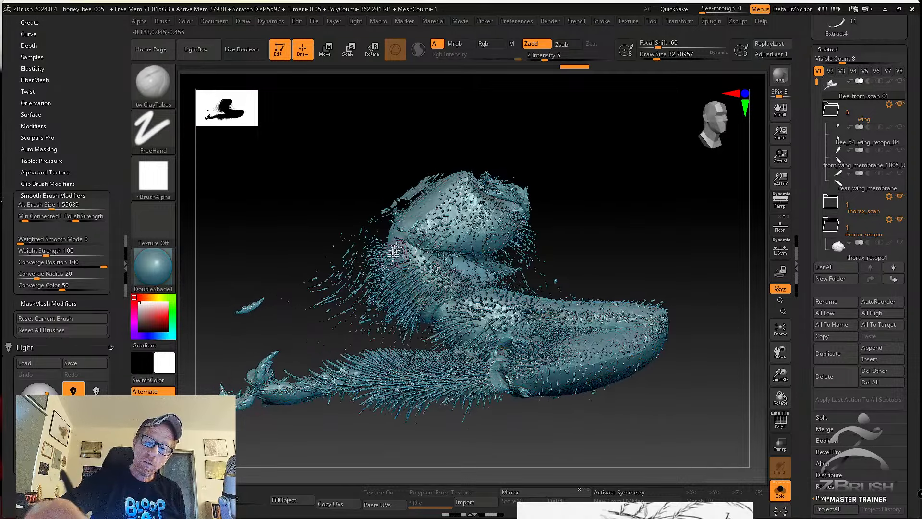
left_click_drag(551, 244, 463, 303)
left_click_drag(668, 270, 648, 291)
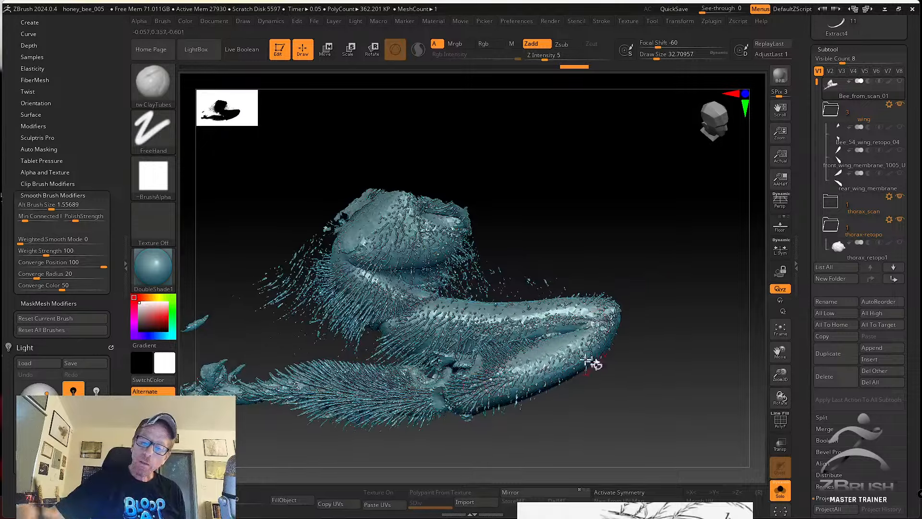
left_click_drag(594, 364, 600, 391, "alt")
left_click_drag(609, 370, 530, 271)
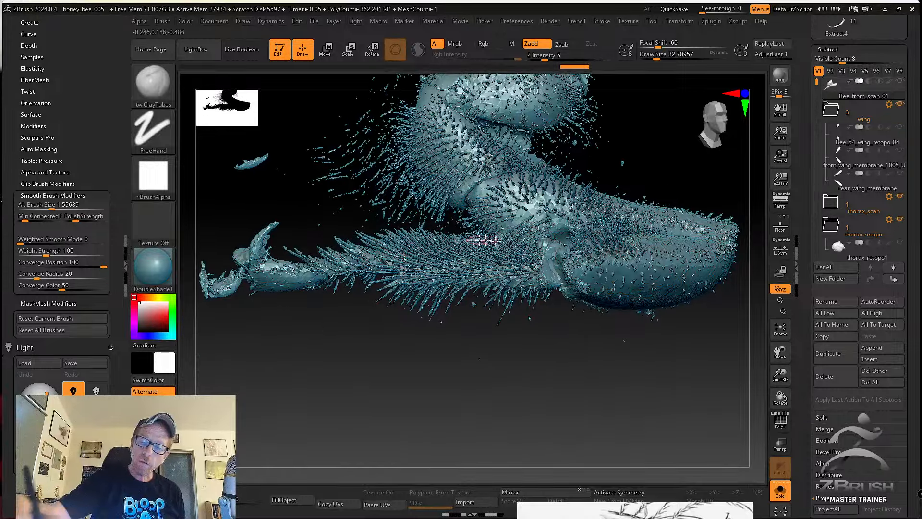
left_click_drag(484, 240, 364, 318)
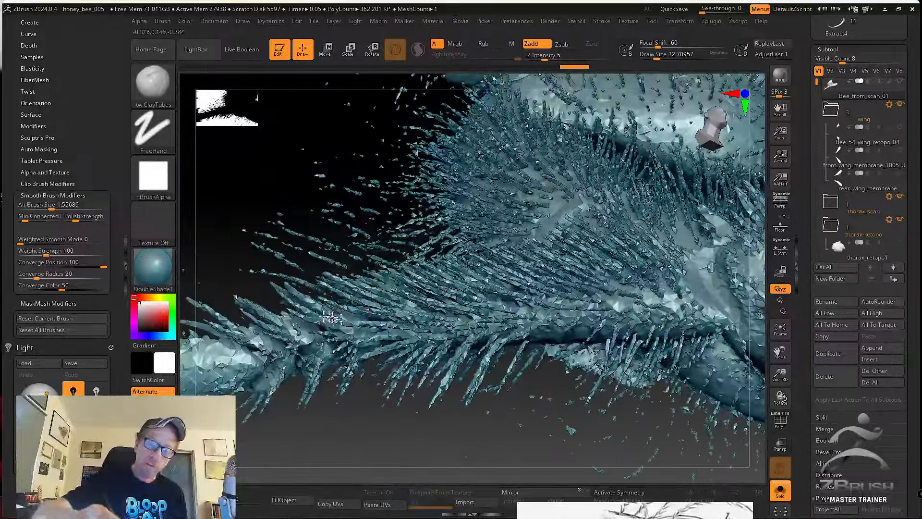
left_click_drag(259, 349, 383, 321)
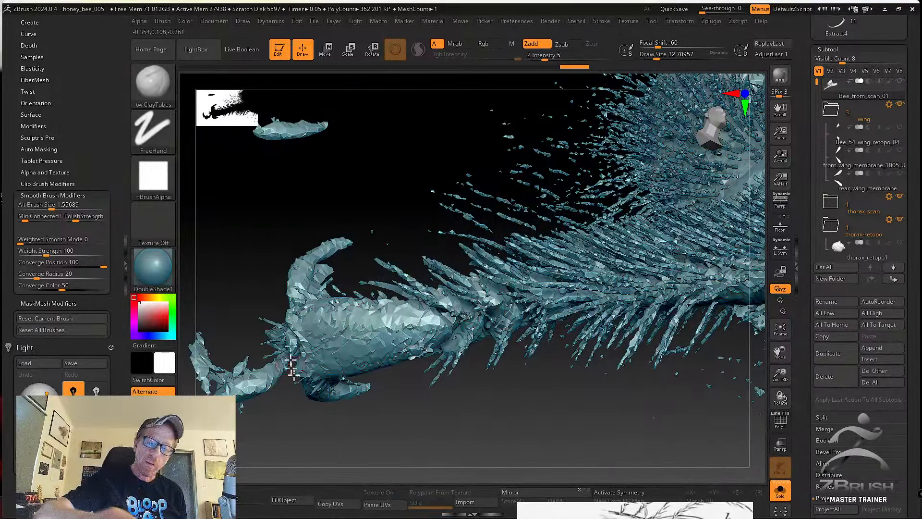
left_click_drag(291, 367, 736, 333)
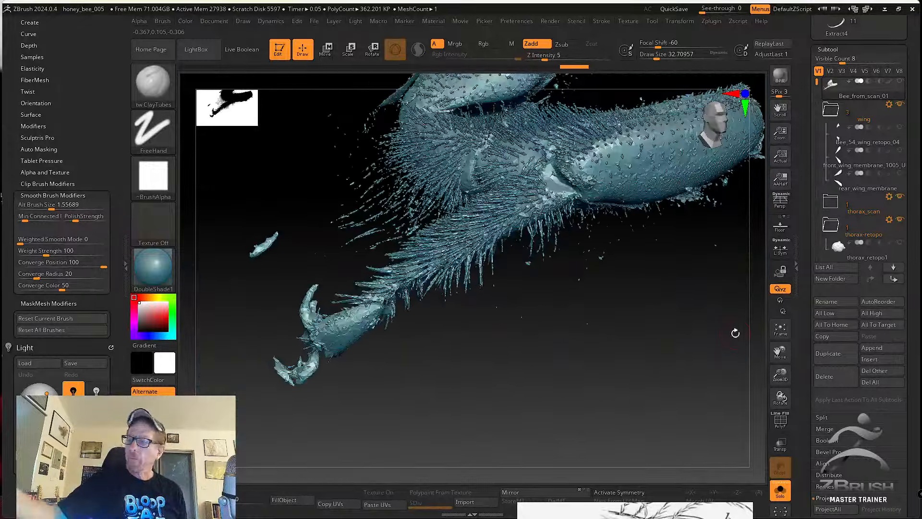
Compare the isolated scan leg with the retopologized front-leg parts, checking the notched joint up close.
left_click(783, 493)
left_click_drag(679, 422, 532, 300)
left_click_drag(475, 323, 696, 365)
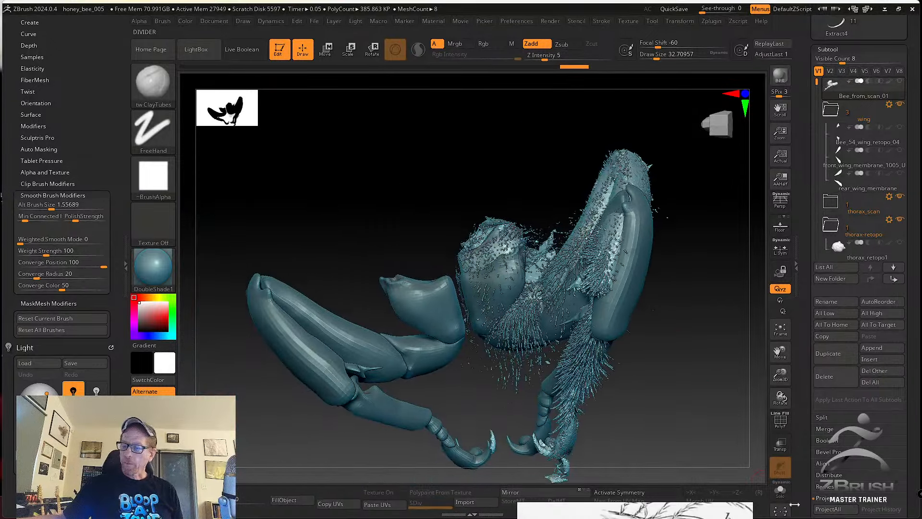
left_click(780, 489)
mouse_move(696, 428)
left_mouse_down()
mouse_move(687, 411)
mouse_move(579, 371)
mouse_move(510, 378)
mouse_move(488, 365)
mouse_move(508, 352)
mouse_move(498, 333)
mouse_move(517, 317)
mouse_move(453, 336)
mouse_move(413, 301)
mouse_move(500, 272)
mouse_move(451, 336)
mouse_move(488, 302)
mouse_move(488, 333)
mouse_move(477, 325)
mouse_move(486, 327)
mouse_move(464, 342)
mouse_move(491, 325)
mouse_move(480, 290)
mouse_move(500, 297)
mouse_move(506, 319)
mouse_move(489, 333)
mouse_move(749, 355)
left_mouse_up()
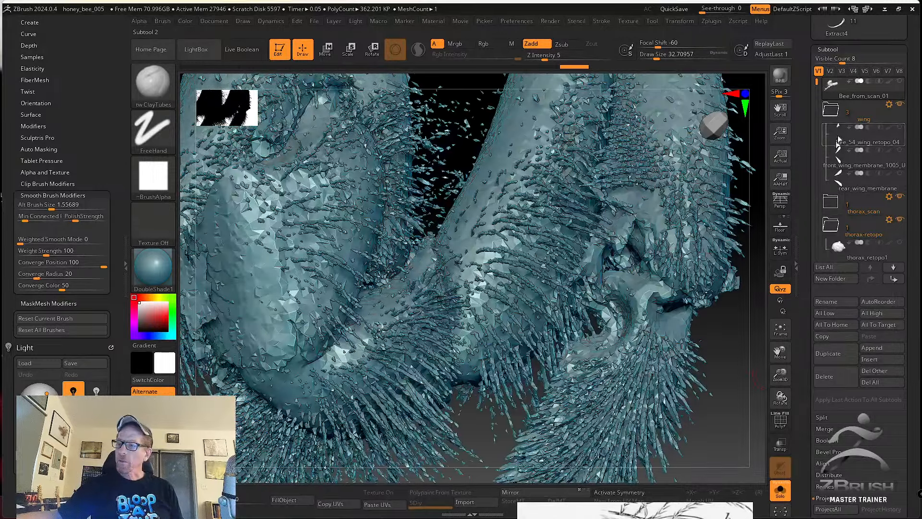
Select the retopologized frontLeg_tibia subtool and solo it beside the close-up of the scan's notched joint.
left_click(780, 490)
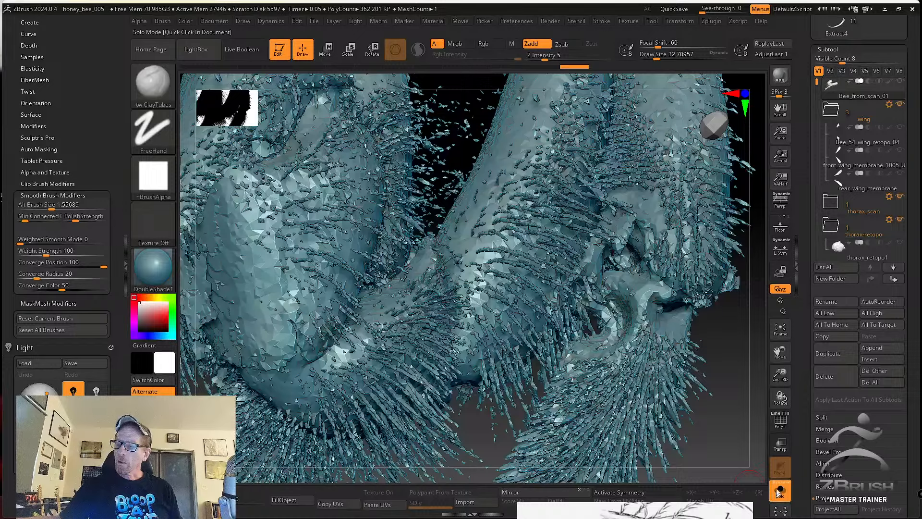
left_click(686, 366, "alt")
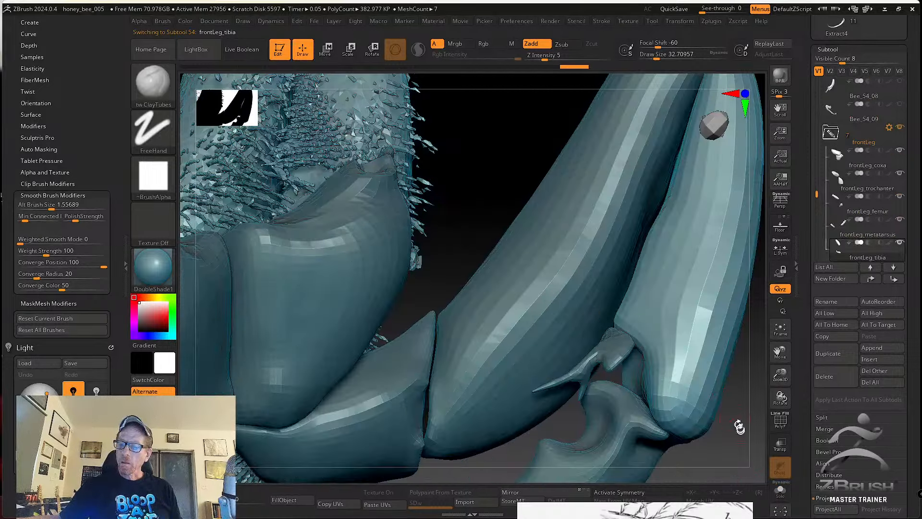
left_click_drag(740, 427, 624, 403)
left_click(780, 491)
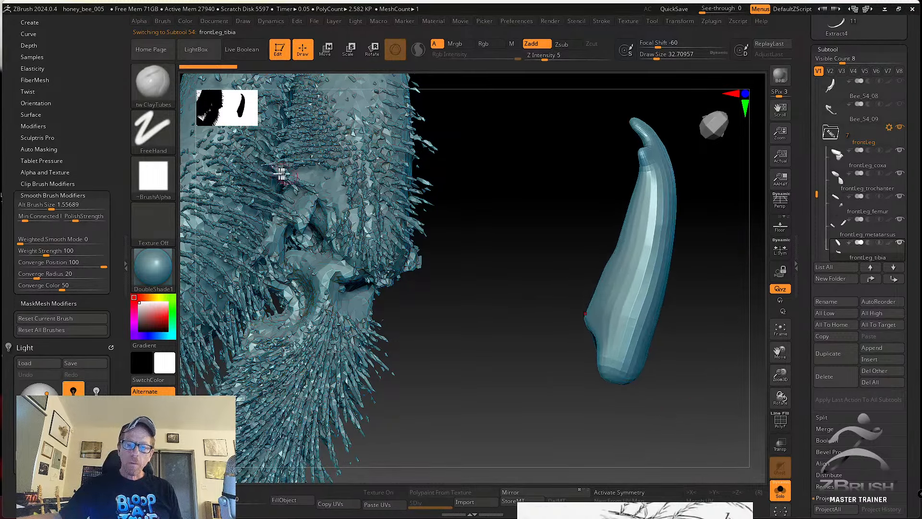
Subdivide the frontLeg_tibia mesh up to subdivision level 4.
mouse_move(495, 349)
left_mouse_down()
mouse_move(477, 361)
mouse_move(645, 401)
mouse_move(634, 386)
mouse_move(655, 394)
mouse_move(651, 403)
left_mouse_up()
key("ctrl")
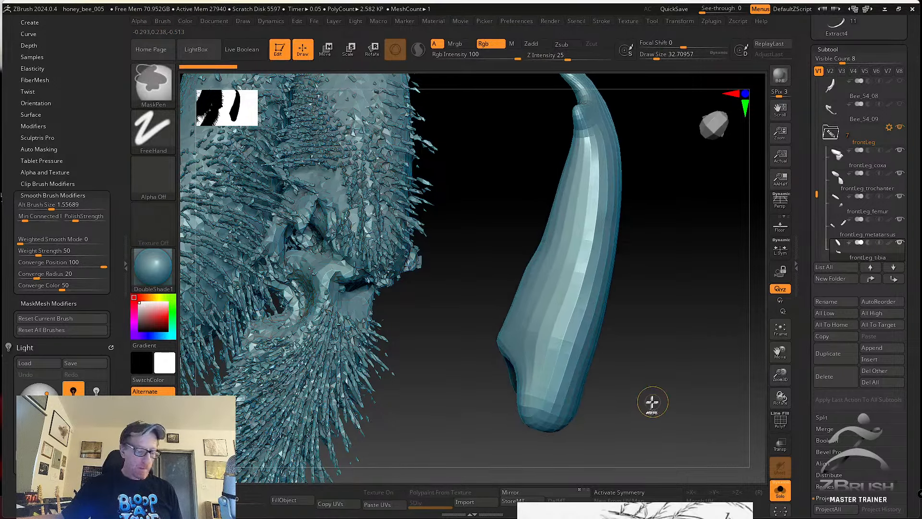
key("ctrl+d")
key("ctrl+d")
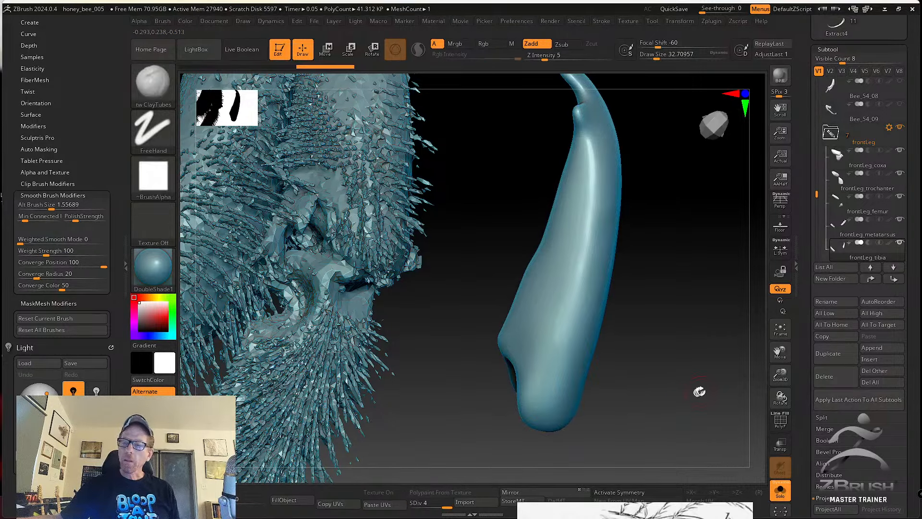
mouse_move(700, 391)
left_mouse_down("alt")
mouse_move(587, 366)
mouse_move(659, 362)
mouse_move(677, 349)
left_mouse_up("alt")
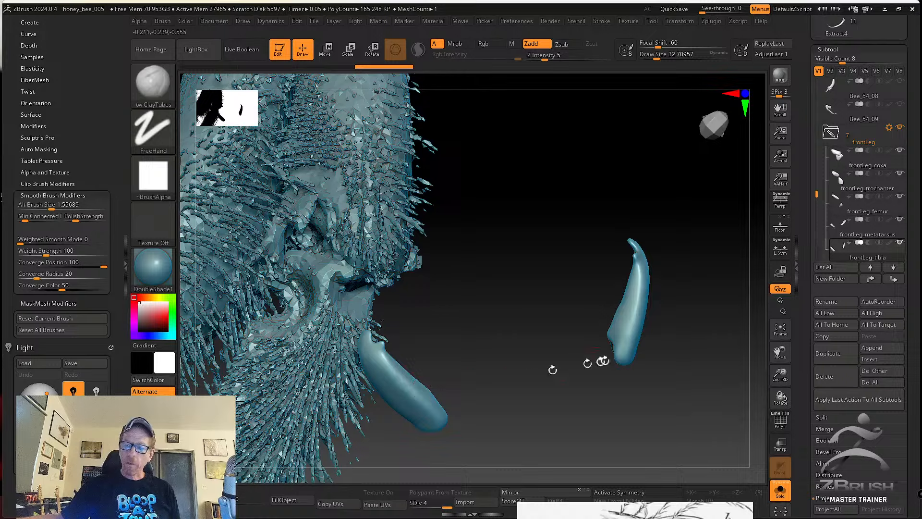
Activate symmetry across the Y axis only for the tibia and enable local symmetry.
left_click(624, 492)
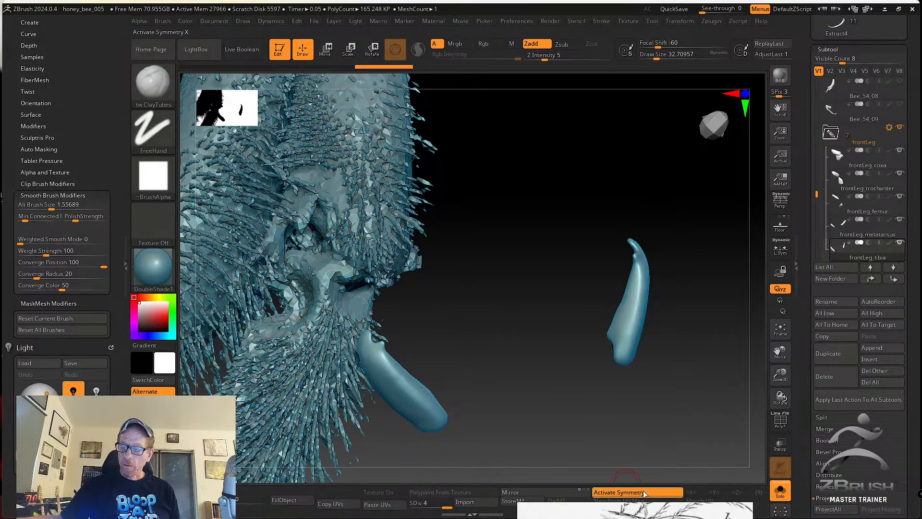
left_click(693, 492)
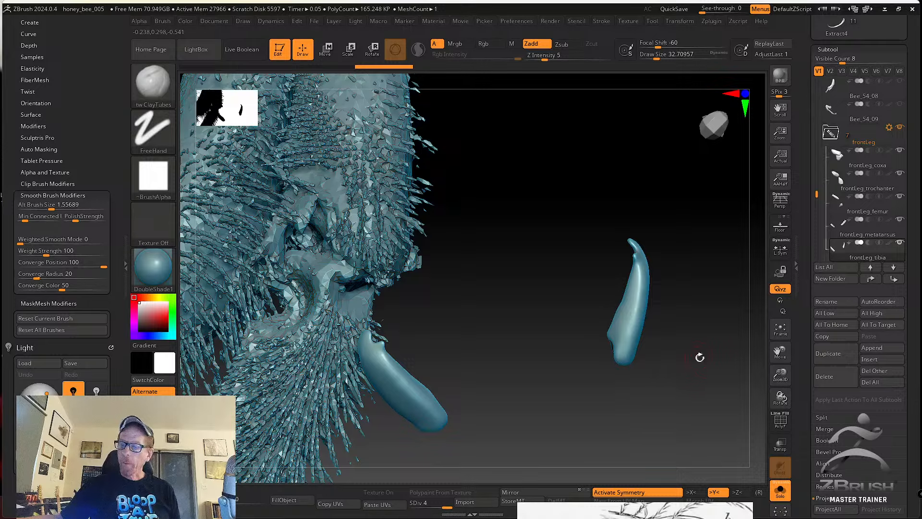
left_click_drag(700, 356, 602, 375, "alt")
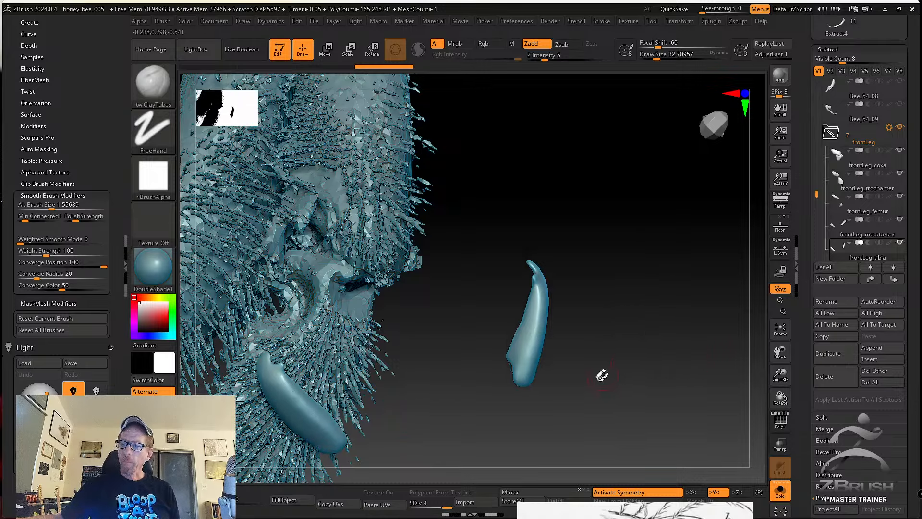
left_click(782, 254)
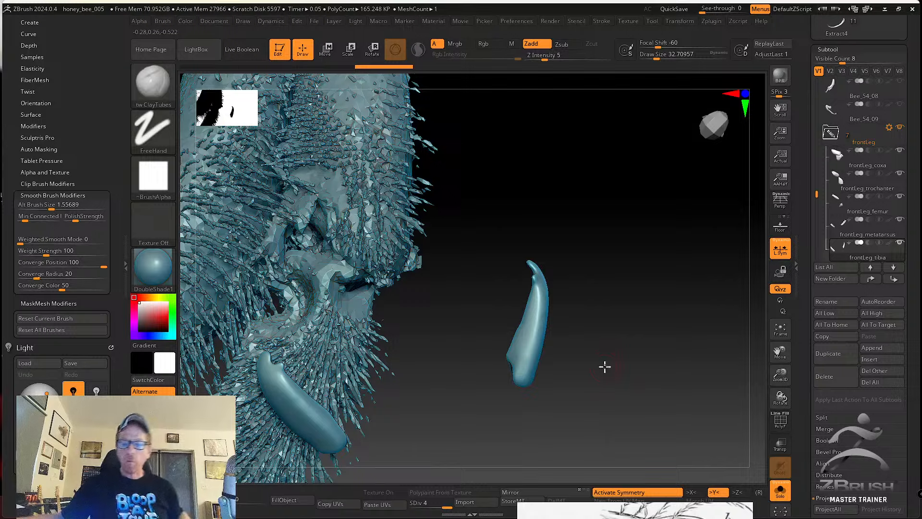
Carve the notch hollow at the tibia's lower end with the tw ClayTubes brush at a draw size of about 41.
mouse_move(607, 372)
left_mouse_down("alt")
mouse_move(735, 436)
mouse_move(621, 397)
mouse_move(597, 325)
mouse_move(618, 331)
mouse_move(630, 300)
mouse_move(570, 325)
left_mouse_up("alt")
key("s")
left_click_drag(570, 325, 558, 320)
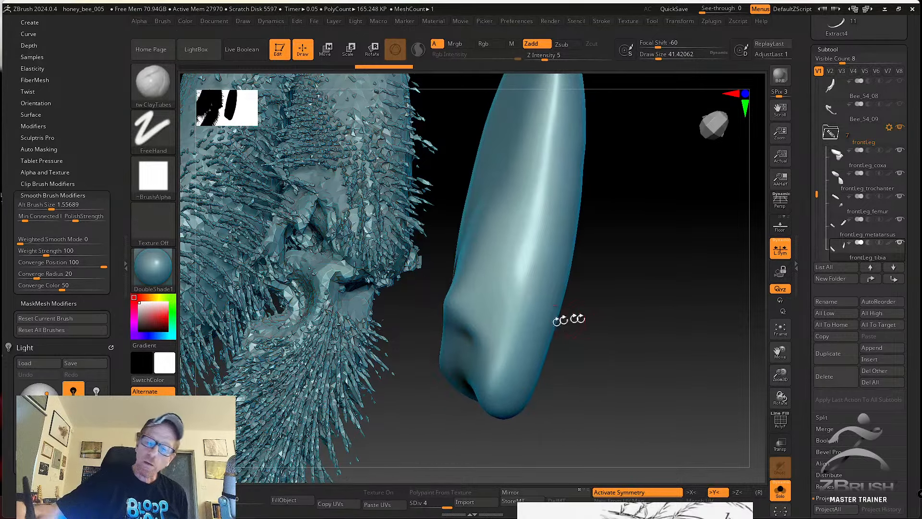
key("ctrl+shift+z")
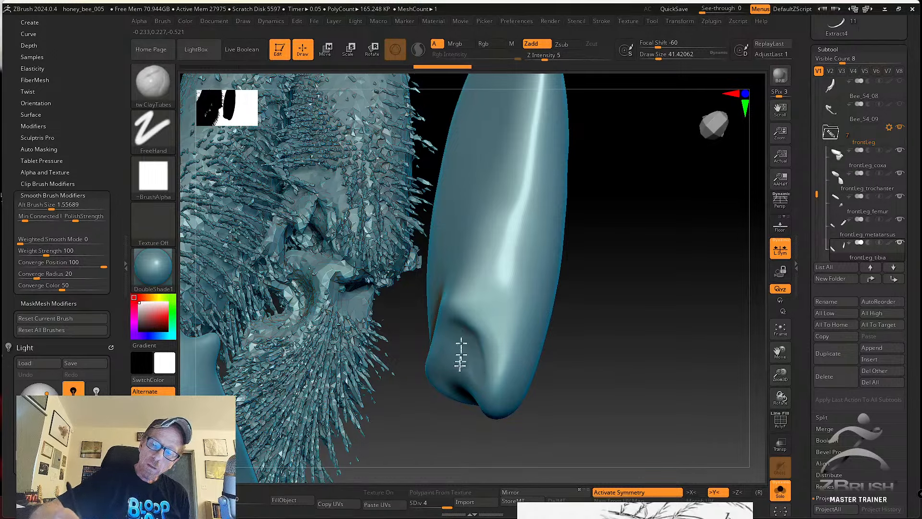
key("ctrl+shift+z")
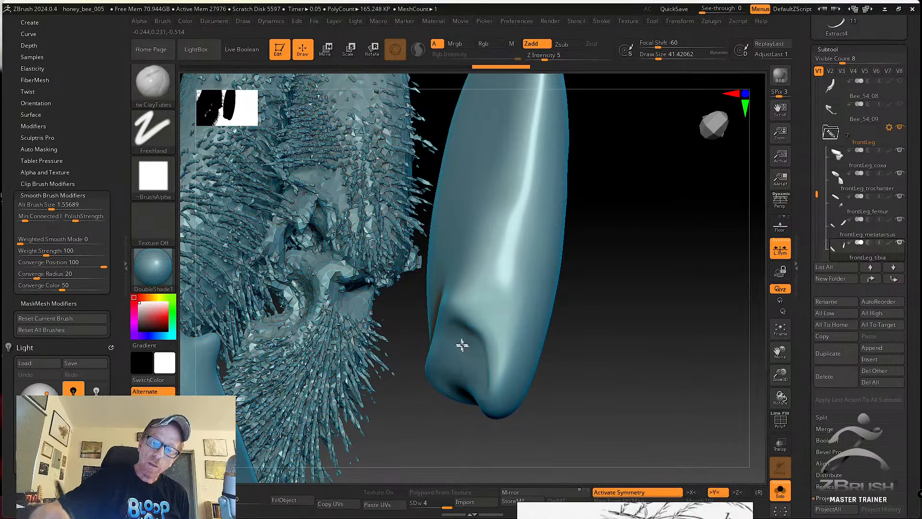
key("ctrl+shift+z")
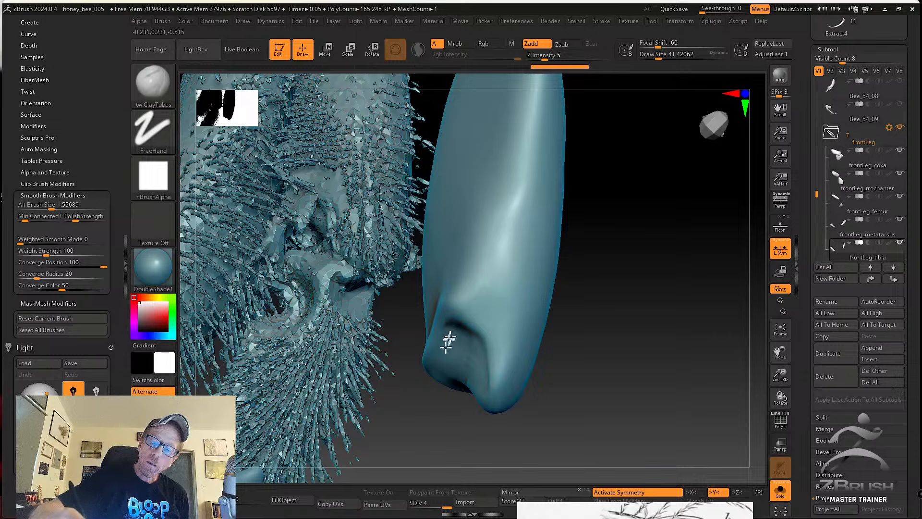
key("ctrl+shift+z")
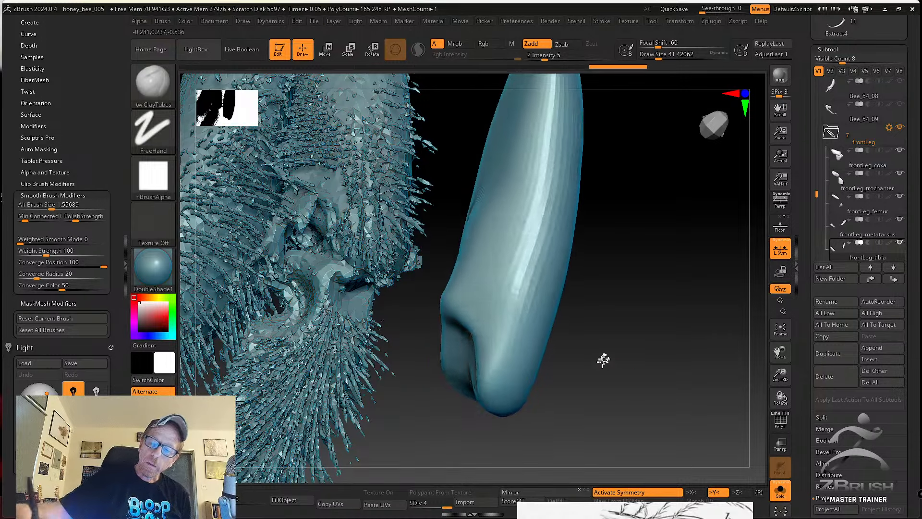
key("ctrl+shift+z")
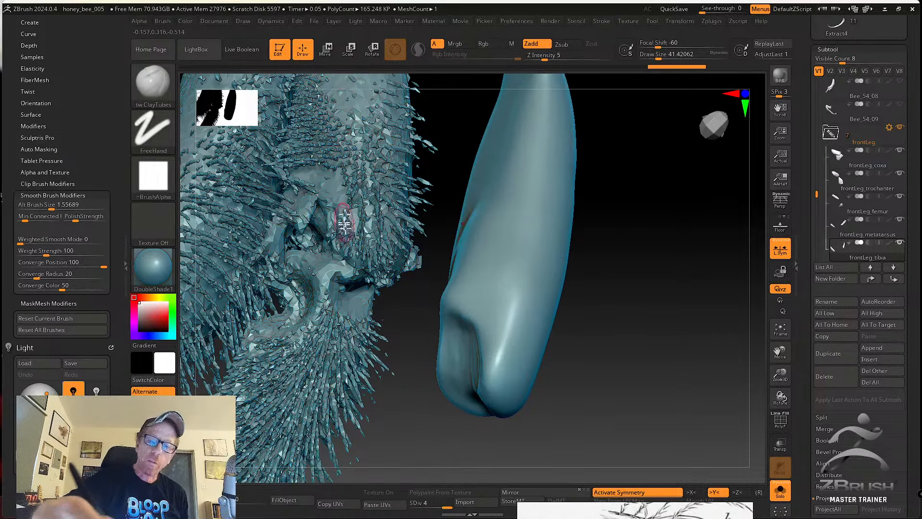
key("ctrl+shift+z")
Form a raised rim along the tibia notch with the SK_Cloth brush, reducing the draw size to about 18 for the lower edge.
left_click(153, 82)
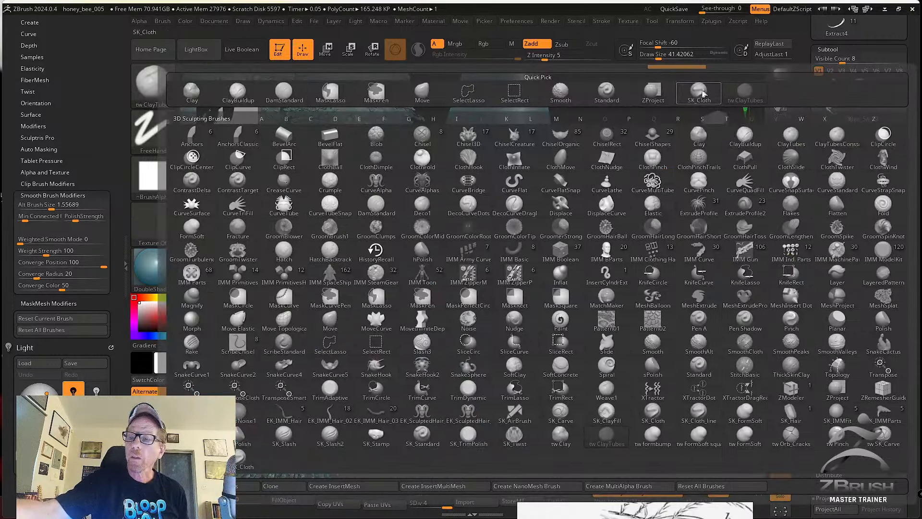
left_click(699, 91)
mouse_move(476, 288)
left_mouse_down()
mouse_move(439, 325)
mouse_move(455, 328)
mouse_move(440, 322)
left_mouse_up()
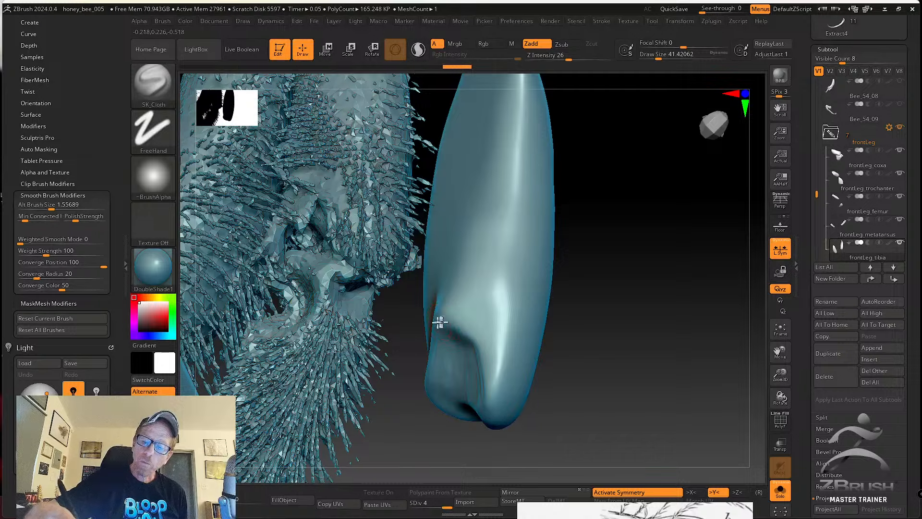
key("s")
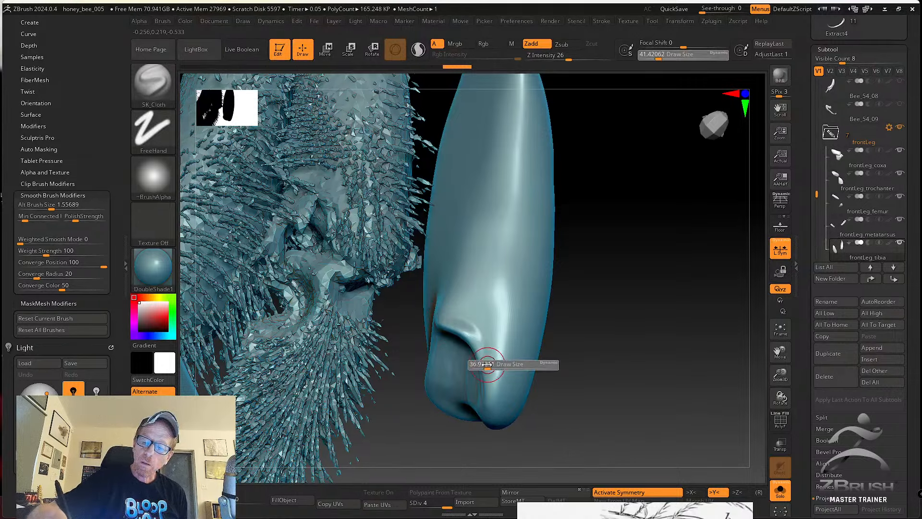
left_click_drag(487, 366, 480, 367)
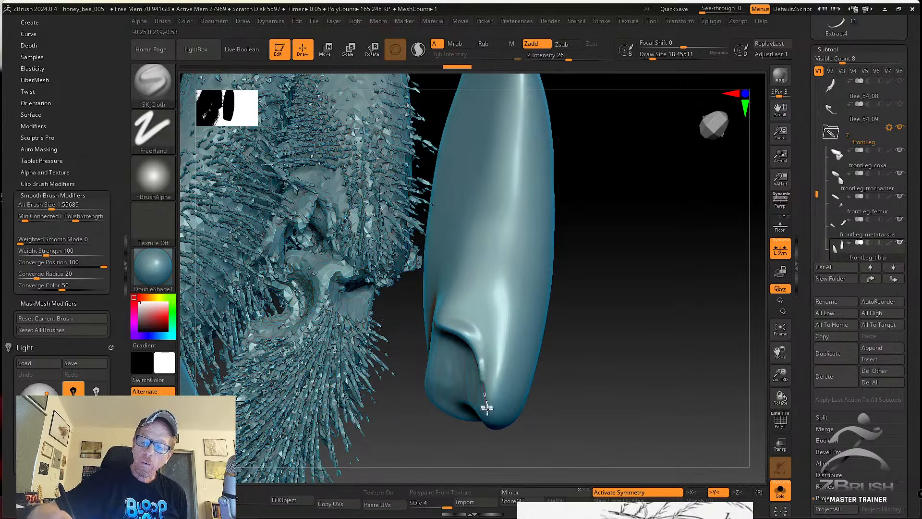
key("shift")
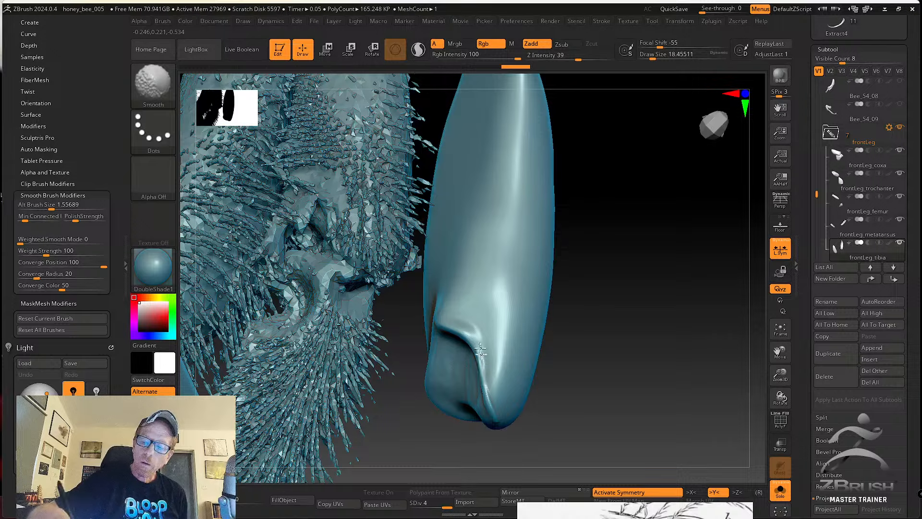
Smooth and reshape the notch's rim and inner surface on the tibia at a draw size of about 44.
left_click_drag(555, 430, 534, 397)
mouse_move(580, 441)
left_mouse_down()
mouse_move(604, 408)
mouse_move(589, 382)
mouse_move(477, 367)
mouse_move(467, 347)
mouse_move(451, 342)
left_mouse_up()
key("s")
left_click_drag(484, 405, 443, 339, "shift")
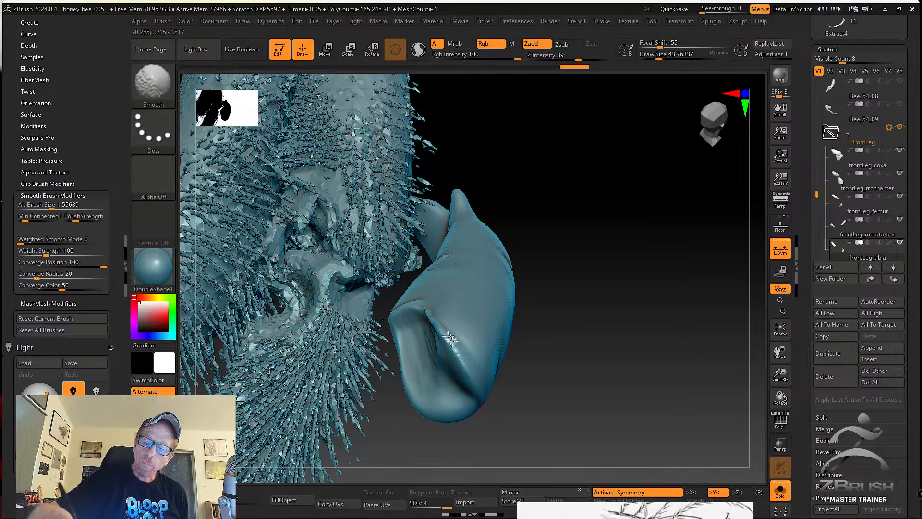
left_click_drag(485, 407, 463, 369)
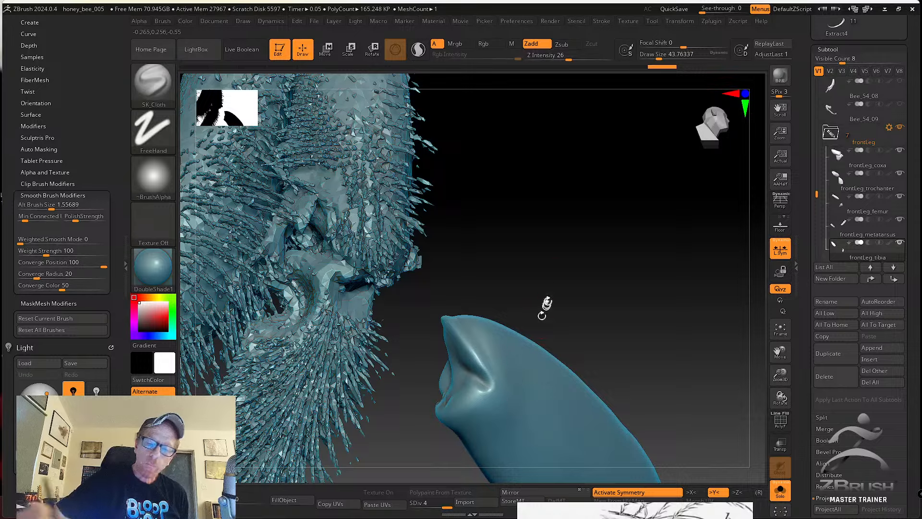
Reshape the tibia notch's inner surface and rim with the SK_Cloth brush and smooth them at a draw size of about 33.
mouse_move(543, 307)
left_mouse_down()
mouse_move(549, 270)
mouse_move(479, 369)
mouse_move(542, 309)
mouse_move(466, 353)
left_mouse_up()
key("s")
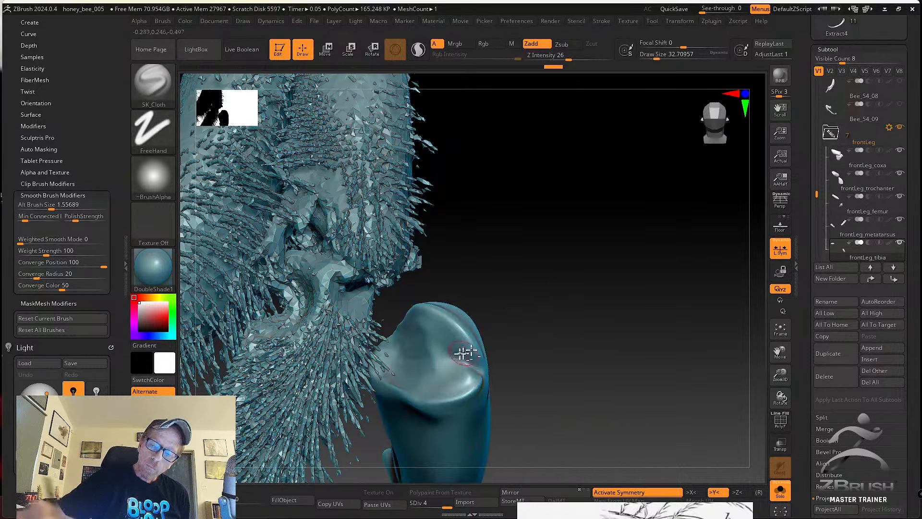
mouse_move(498, 388)
left_mouse_down()
mouse_move(589, 336)
mouse_move(495, 354)
left_mouse_up()
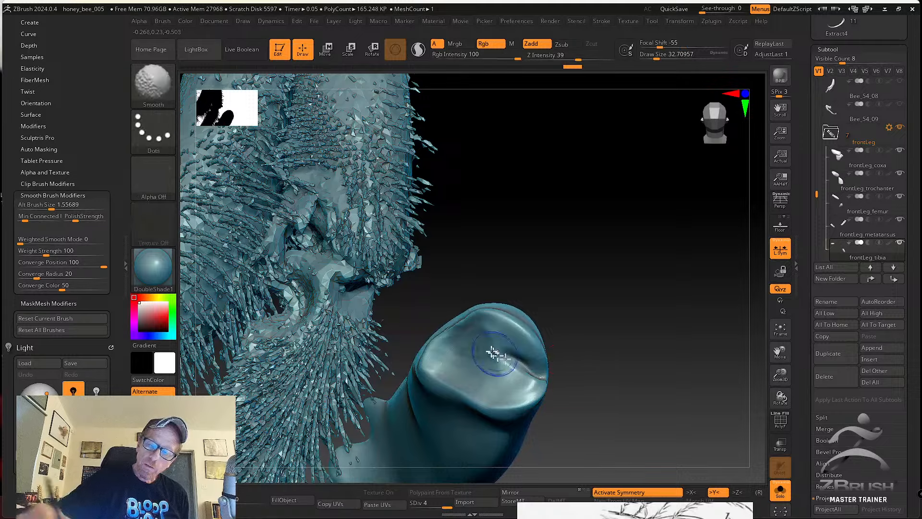
left_click_drag(534, 281, 485, 317)
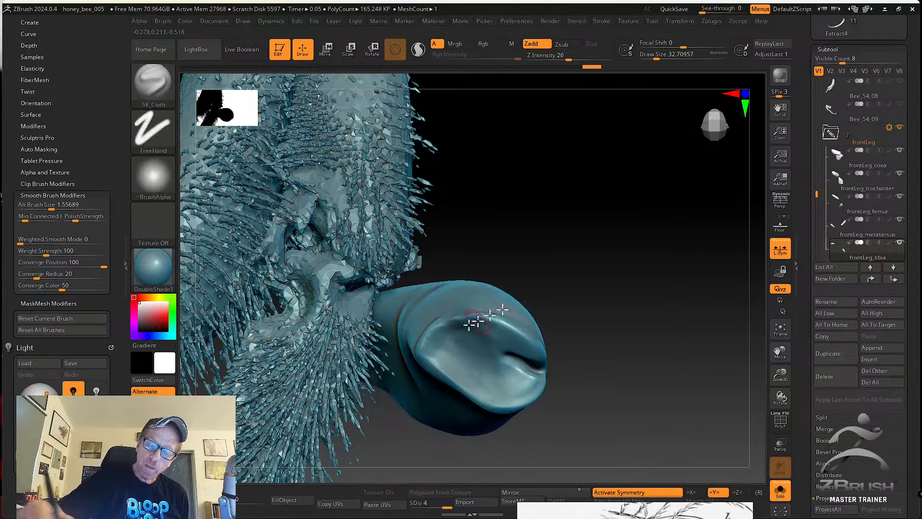
left_click_drag(546, 270, 551, 321)
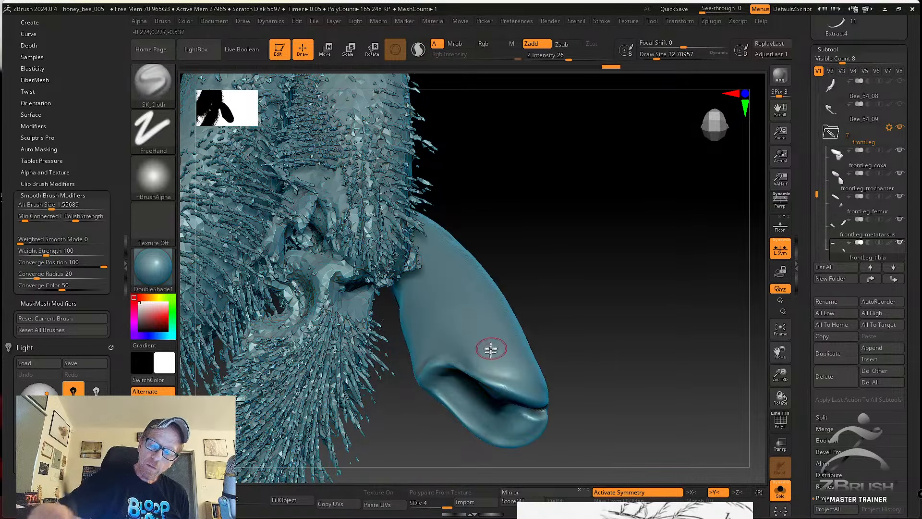
Shape the tibia surface just above the notch rim with SK_Cloth at a draw size of about 39, and smooth it.
key("s")
left_click_drag(490, 350, 472, 353)
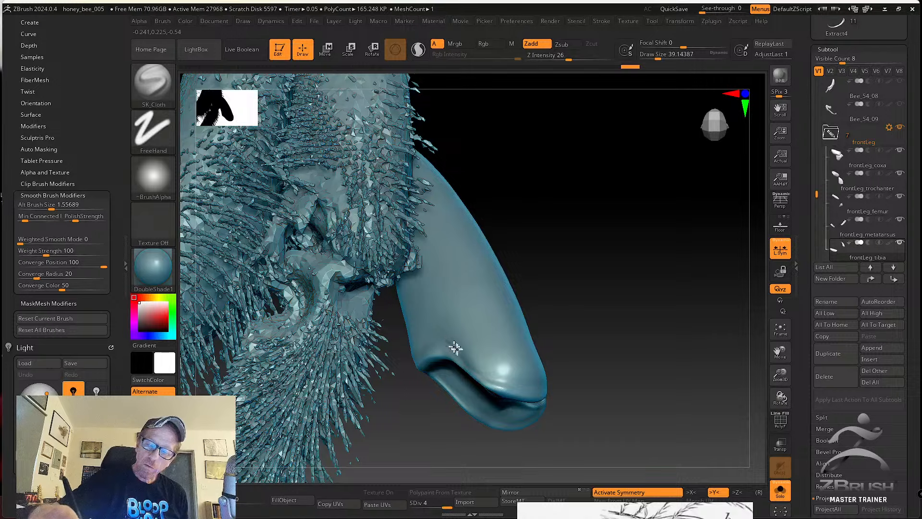
key("shift")
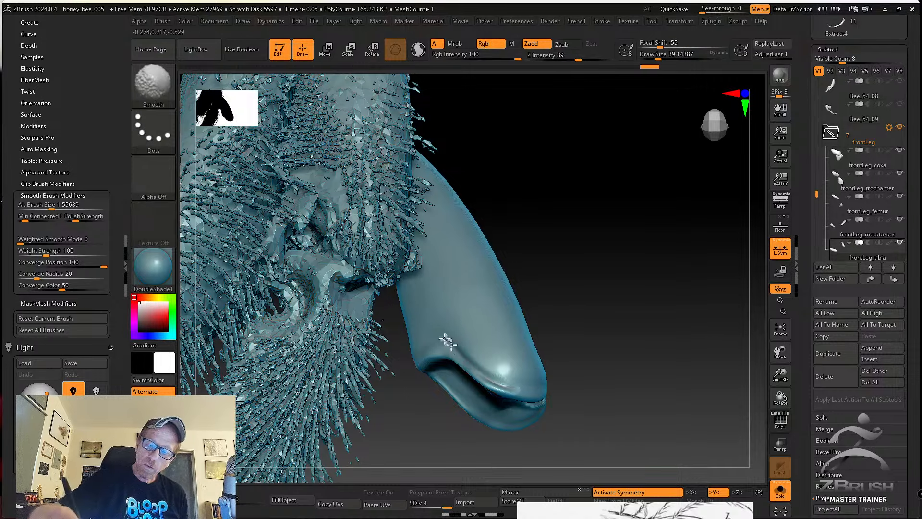
mouse_move(548, 336)
left_mouse_down()
mouse_move(556, 323)
mouse_move(531, 330)
left_mouse_up()
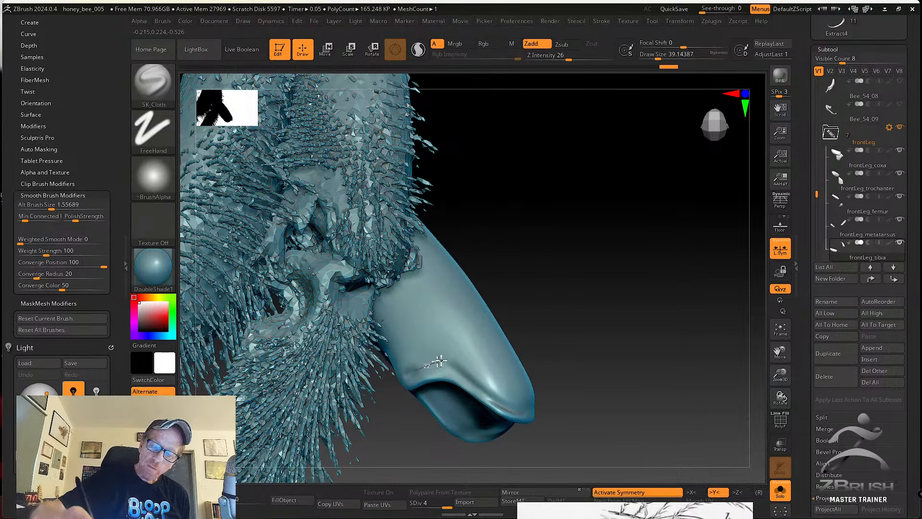
key("shift")
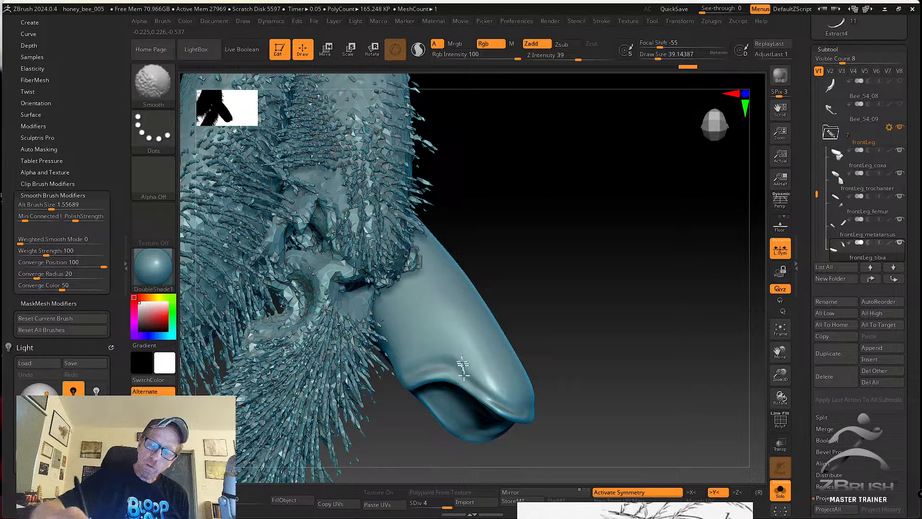
mouse_move(577, 399)
left_mouse_down()
mouse_move(588, 373)
mouse_move(585, 361)
mouse_move(558, 347)
mouse_move(563, 304)
left_mouse_up()
key("shift")
Refine the notch's inner hollow with the tw ClayTubes brush at a draw size of about 41, and smooth the strokes.
key("b")
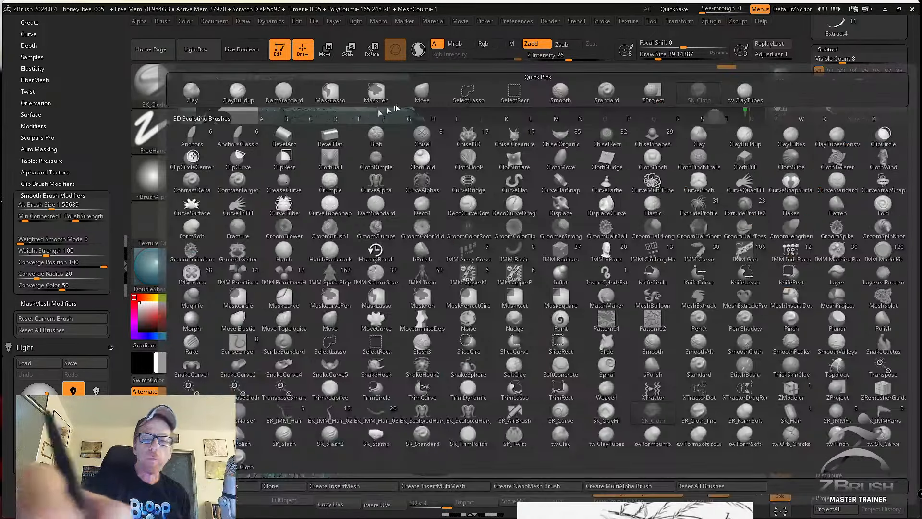
left_click(744, 92)
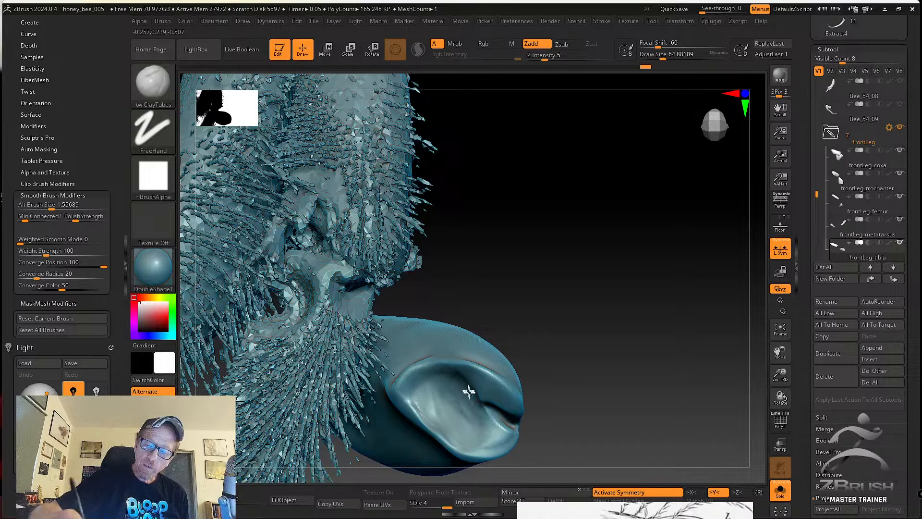
left_click_drag(530, 377, 550, 321)
key("s")
left_click_drag(503, 359, 506, 359)
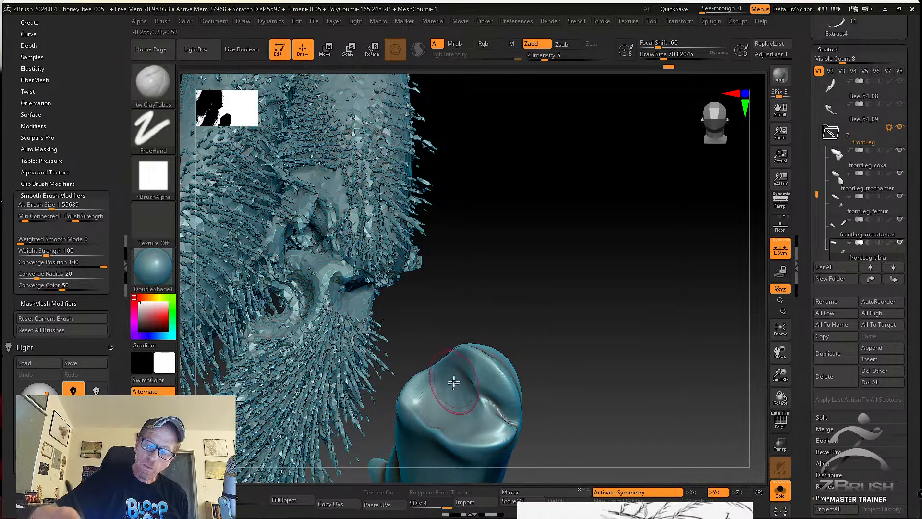
key("s")
left_click_drag(454, 382, 444, 382)
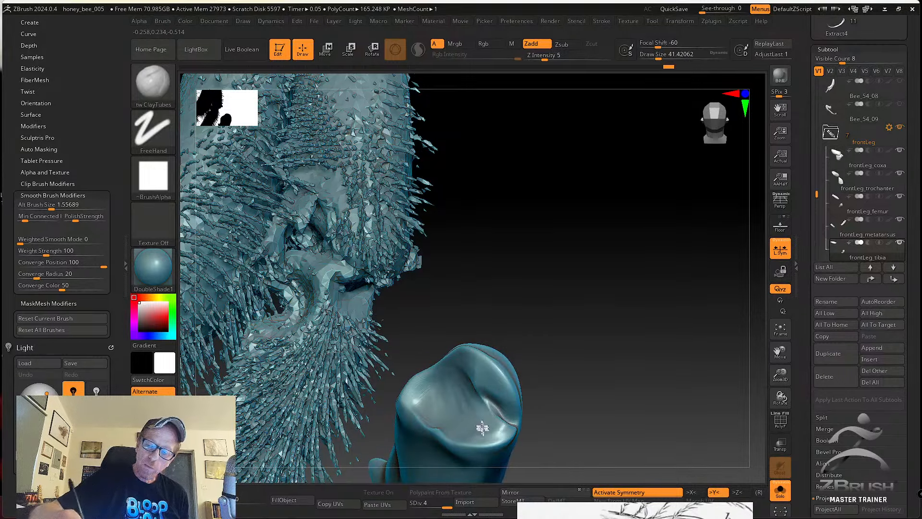
left_click_drag(455, 414, 429, 390)
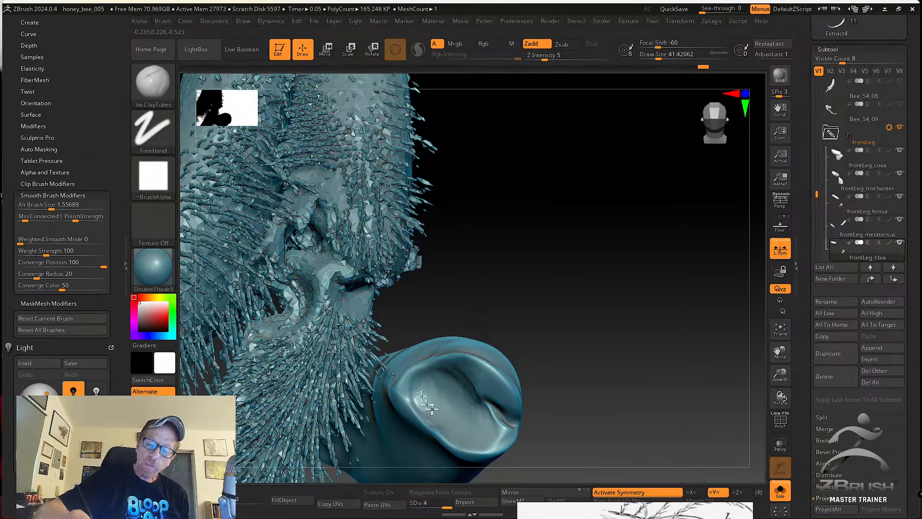
key("shift")
mouse_move(444, 379)
left_mouse_down("shift")
mouse_move(474, 380)
mouse_move(490, 418)
mouse_move(543, 385)
mouse_move(499, 377)
mouse_move(500, 401)
mouse_move(469, 412)
mouse_move(480, 359)
left_mouse_up("shift")
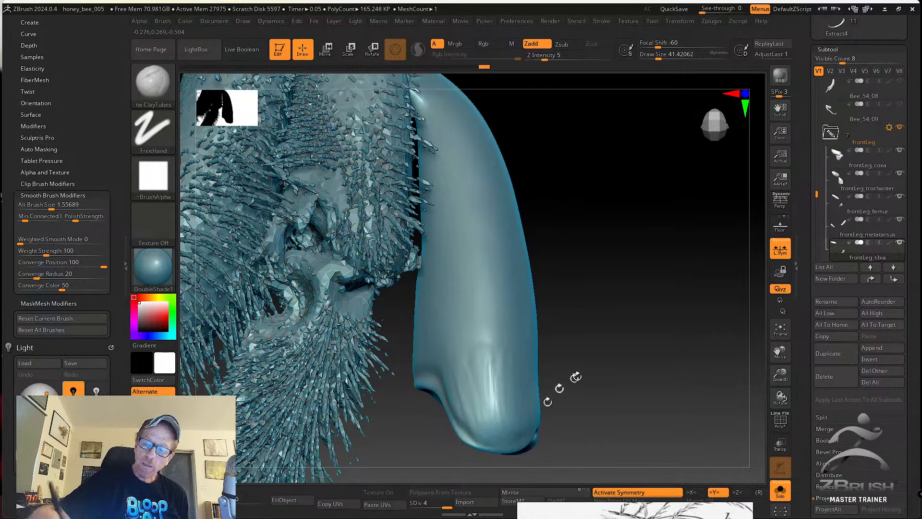
Sculpt and smooth the outer face of the tibia's lower end at a draw size of about 41.
mouse_move(576, 377)
left_mouse_down()
mouse_move(561, 360)
mouse_move(504, 409)
mouse_move(499, 307)
left_mouse_up()
left_click_drag(485, 399, 517, 312)
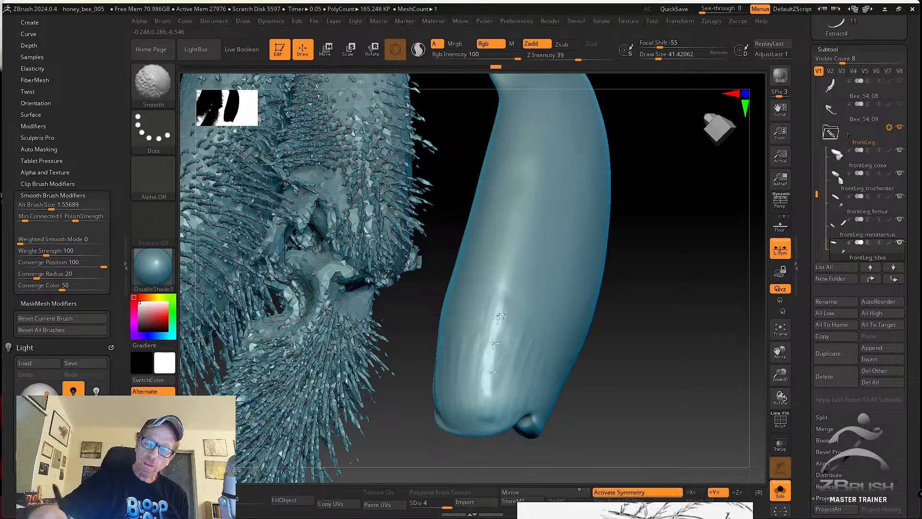
left_click_drag(607, 381, 606, 368)
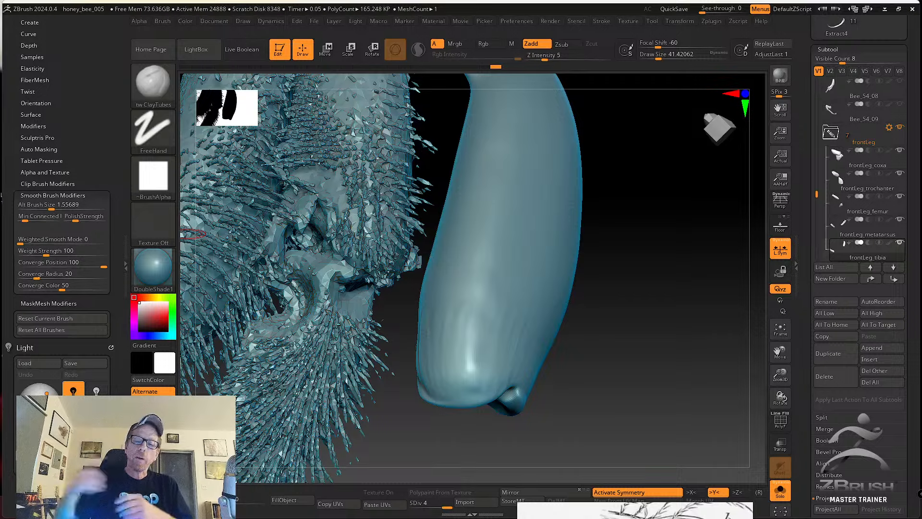
left_click_drag(601, 370, 495, 342)
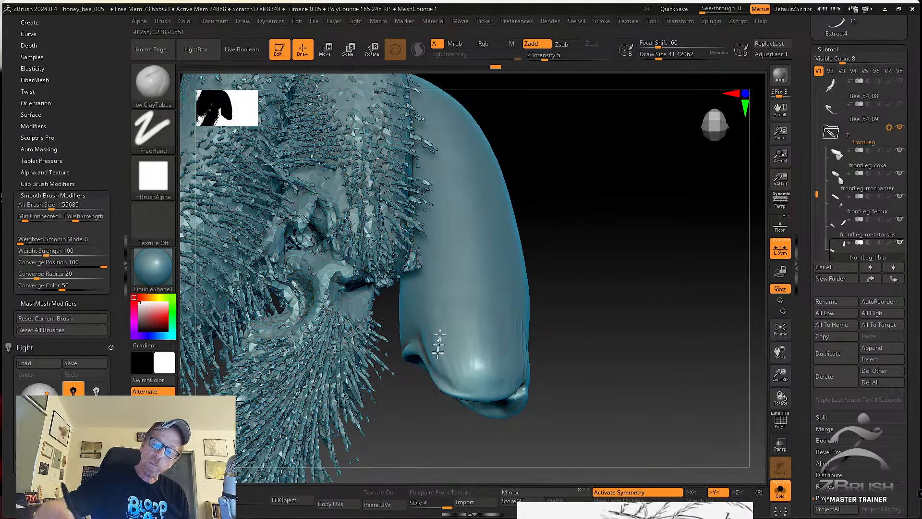
key("shift")
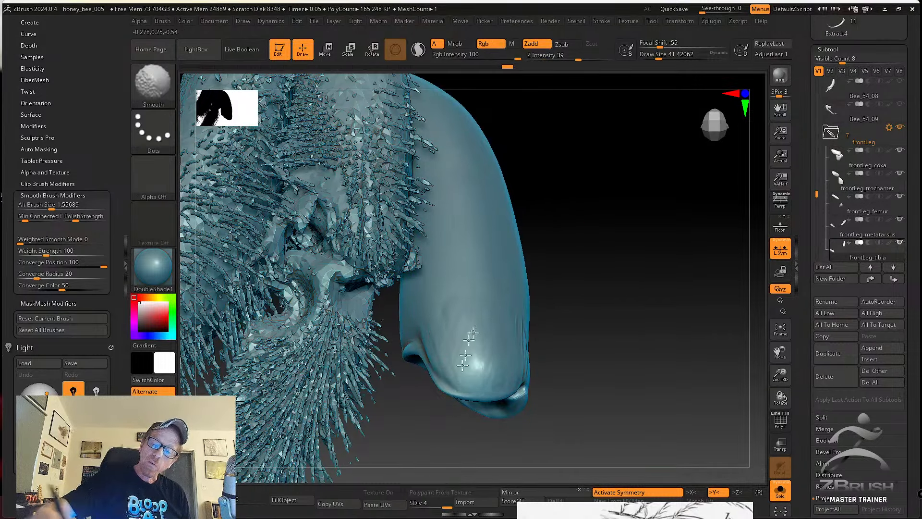
mouse_move(543, 384)
left_mouse_down()
mouse_move(591, 319)
mouse_move(579, 303)
left_mouse_up()
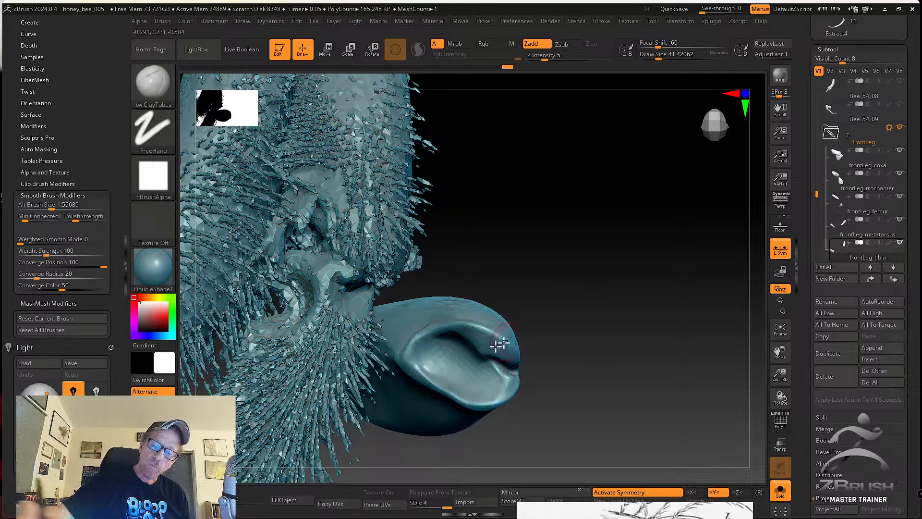
Build up the tibia's lower end around the notch with tw ClayTubes, enlarging the draw size to about 94 for the broad outer side.
right_click_drag(447, 350, 457, 373, "ctrl")
mouse_move(419, 344)
left_mouse_down()
mouse_move(408, 354)
mouse_move(439, 338)
left_mouse_up()
left_click_drag(569, 365, 521, 302)
right_click_drag(521, 302, 489, 294)
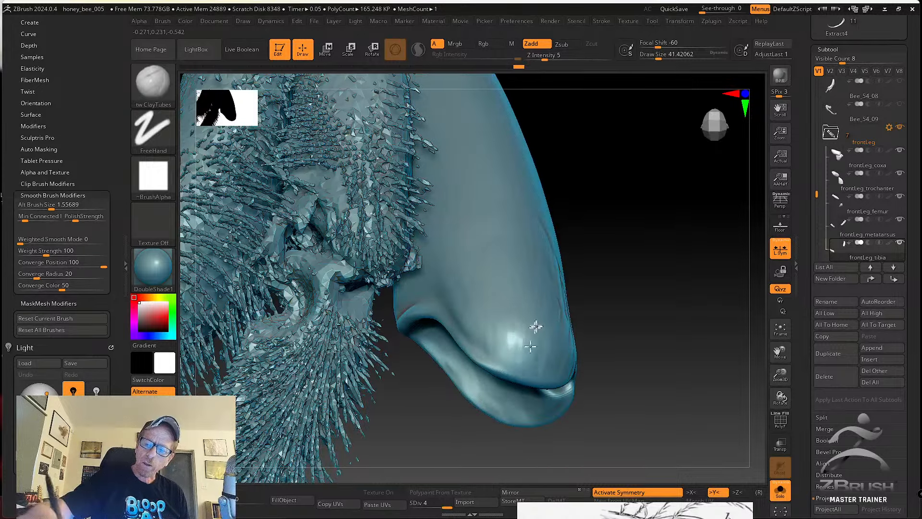
mouse_move(550, 323)
right_mouse_down()
mouse_move(603, 344)
mouse_move(590, 365)
right_mouse_up()
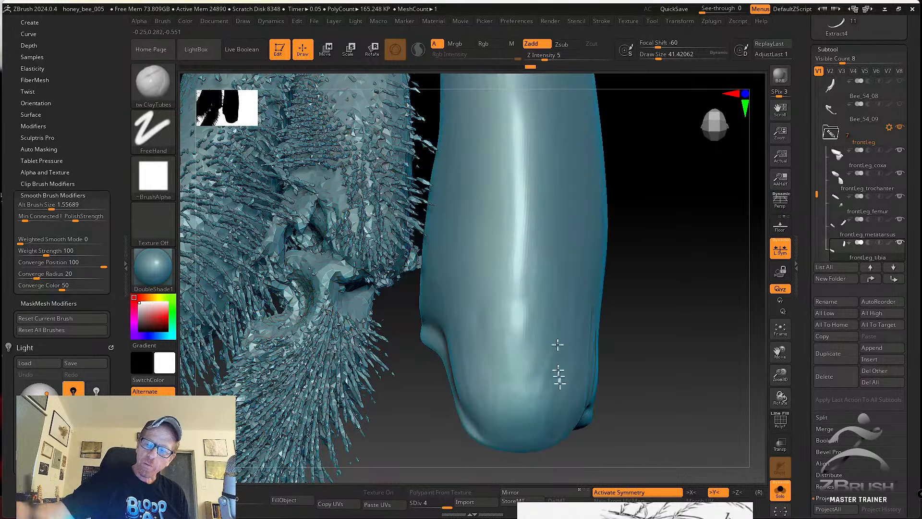
key("s")
left_click_drag(563, 337, 572, 337)
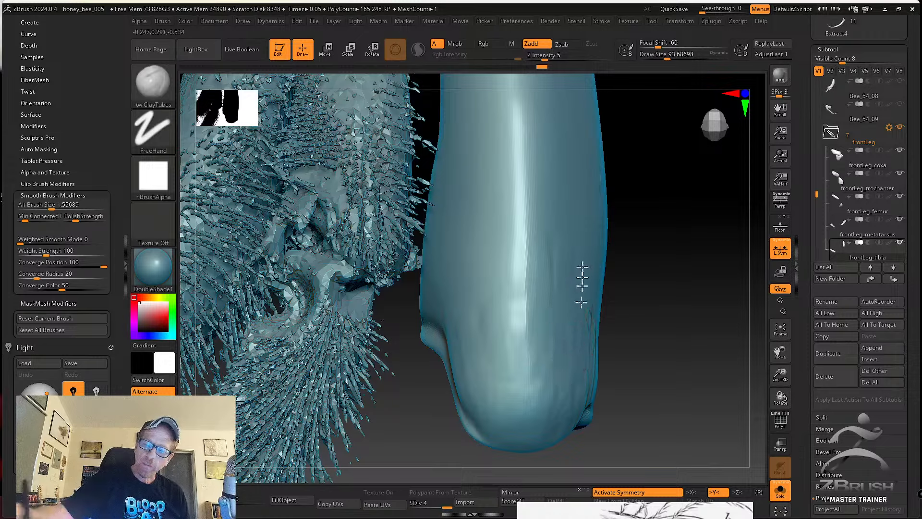
Add volume above the notch rim with tw ClayTubes at a draw size of about 56, and smooth the strokes.
mouse_move(497, 389)
right_mouse_down()
mouse_move(566, 331)
mouse_move(497, 298)
mouse_move(494, 309)
mouse_move(448, 305)
right_mouse_up()
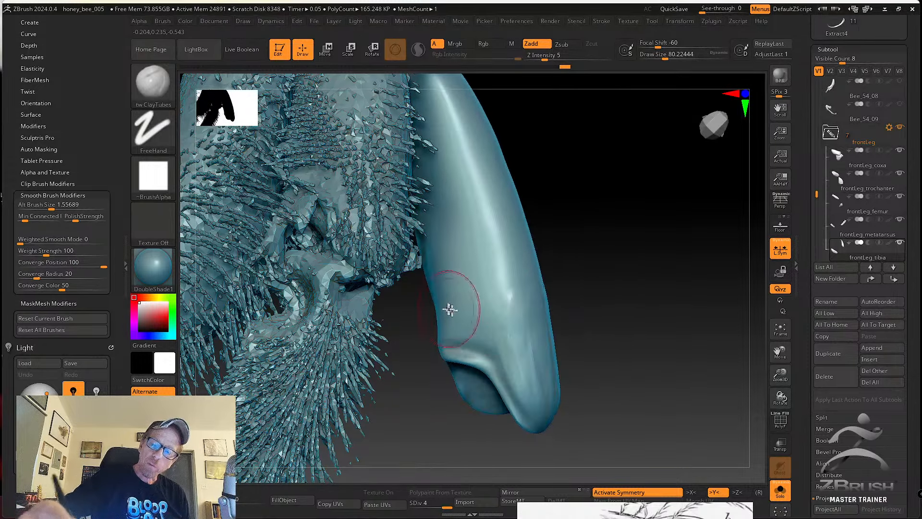
key("s")
left_click_drag(461, 325, 453, 325)
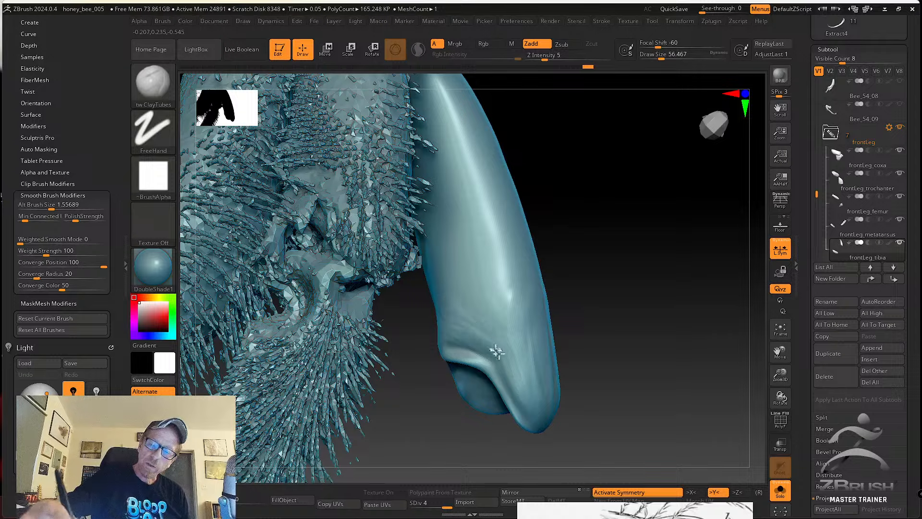
key("shift")
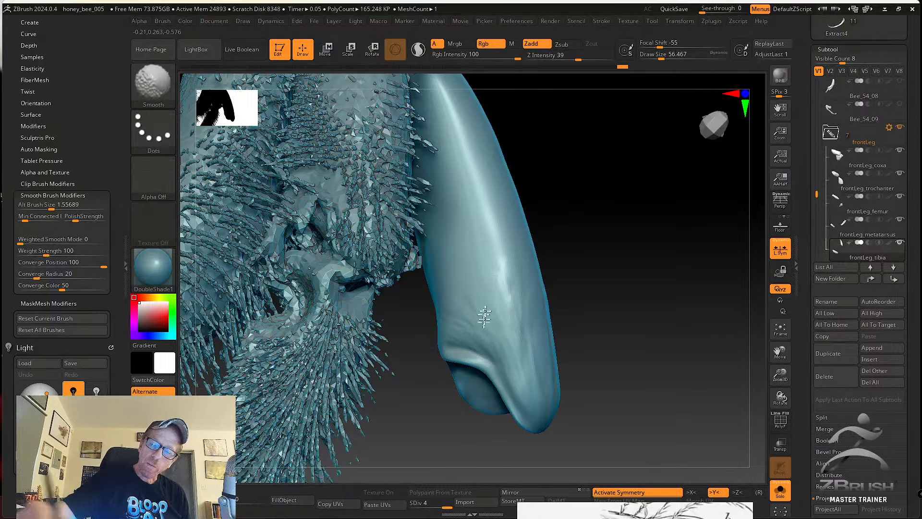
left_click_drag(532, 388, 537, 408, "shift")
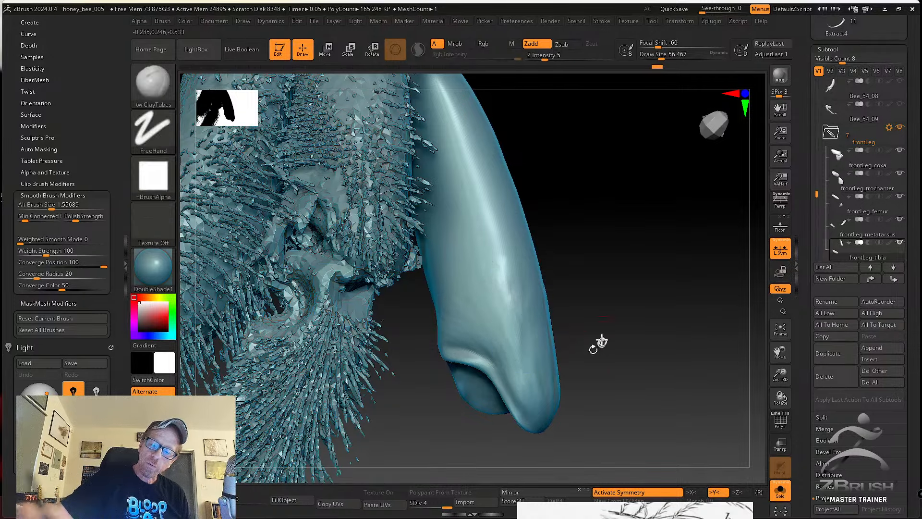
Smooth the tibia's lower end from the outer face around to the notch side at a draw size of about 56.
left_click_drag(601, 346, 572, 344)
left_click_drag(567, 303, 552, 401)
left_click_drag(536, 318, 538, 274, "shift")
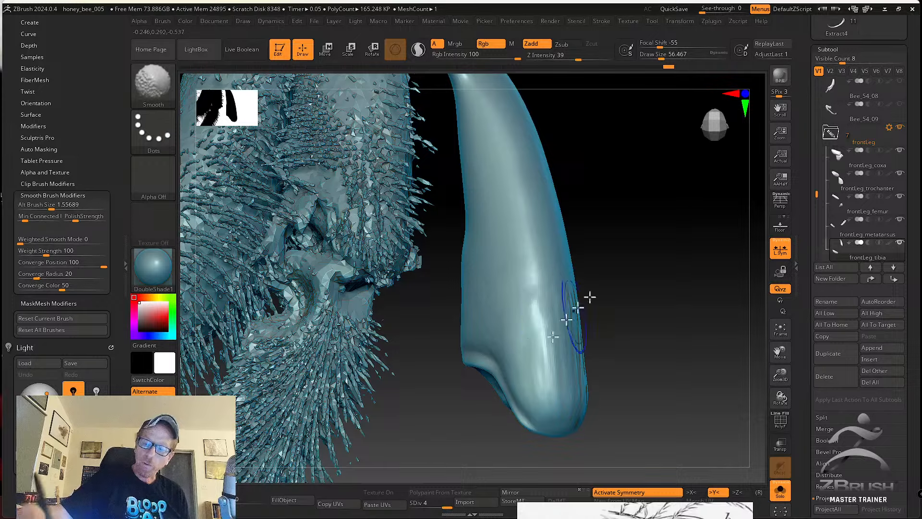
left_click_drag(579, 304, 581, 264)
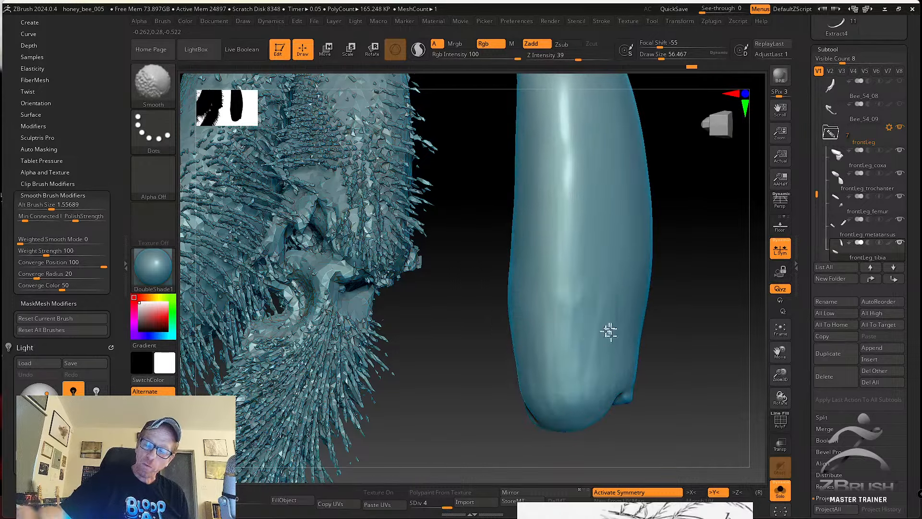
right_click_drag(572, 362, 544, 345)
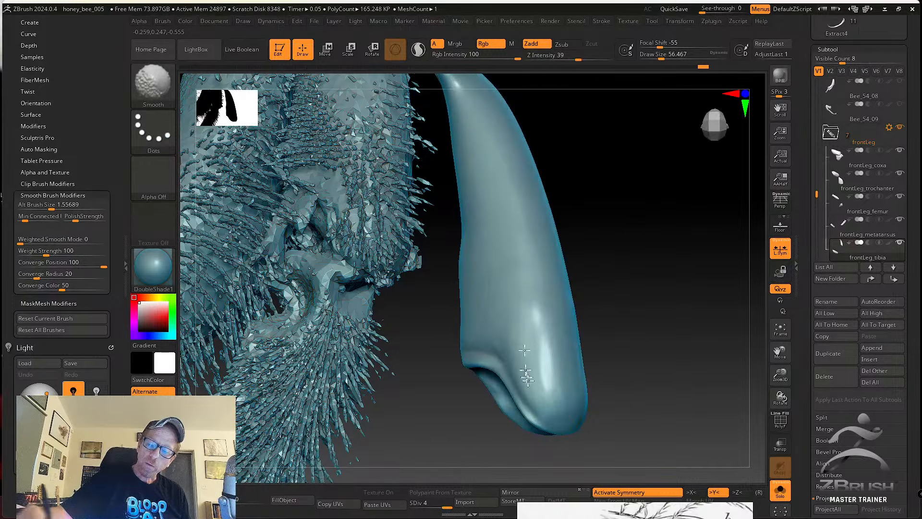
left_click_drag(527, 377, 522, 307, "shift")
right_click_drag(521, 299, 506, 336)
mouse_move(506, 337)
left_mouse_down("shift")
mouse_move(494, 289)
mouse_move(472, 348)
left_mouse_up("shift")
right_click_drag(471, 347, 476, 313)
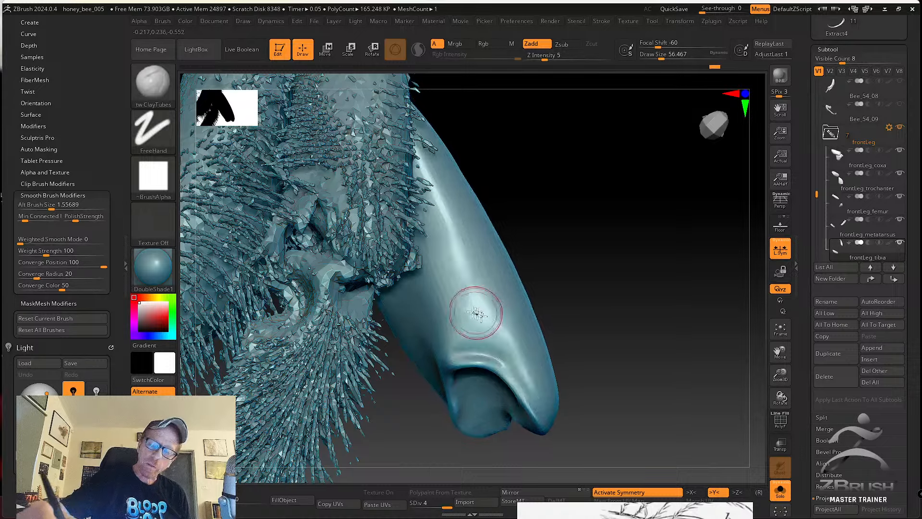
Build up the tibia surface between the notch rim and the mid-shaft with tw ClayTubes, and smooth the transitions.
mouse_move(459, 331)
left_mouse_down()
mouse_move(475, 303)
mouse_move(489, 331)
mouse_move(508, 344)
mouse_move(470, 303)
mouse_move(469, 276)
left_mouse_up()
left_click_drag(529, 370, 535, 393, "shift")
mouse_move(535, 393)
right_mouse_down()
mouse_move(572, 388)
mouse_move(544, 368)
mouse_move(571, 388)
mouse_move(601, 366)
mouse_move(620, 428)
mouse_move(620, 346)
mouse_move(658, 288)
right_mouse_up()
right_click_drag(556, 325, 494, 326)
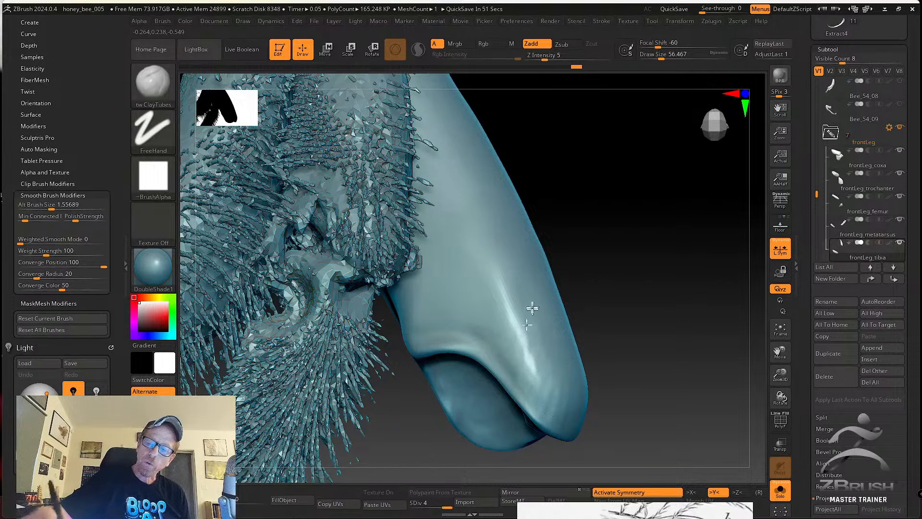
right_click_drag(478, 256, 507, 306, "alt")
mouse_move(517, 296)
left_mouse_down()
mouse_move(506, 281)
mouse_move(498, 364)
mouse_move(513, 265)
left_mouse_up()
right_click_drag(512, 265, 558, 325)
mouse_move(547, 251)
left_mouse_down("shift")
mouse_move(523, 293)
mouse_move(494, 268)
mouse_move(505, 221)
left_mouse_up("shift")
Sculpt a ridge down the tibia from its upper joint with tw ClayTubes at a draw size of about 37, and smooth it.
mouse_move(525, 237)
right_mouse_down("alt")
mouse_move(509, 211)
mouse_move(510, 269)
mouse_move(499, 227)
mouse_move(507, 243)
right_mouse_up("alt")
key("s")
left_click_drag(503, 236, 497, 233)
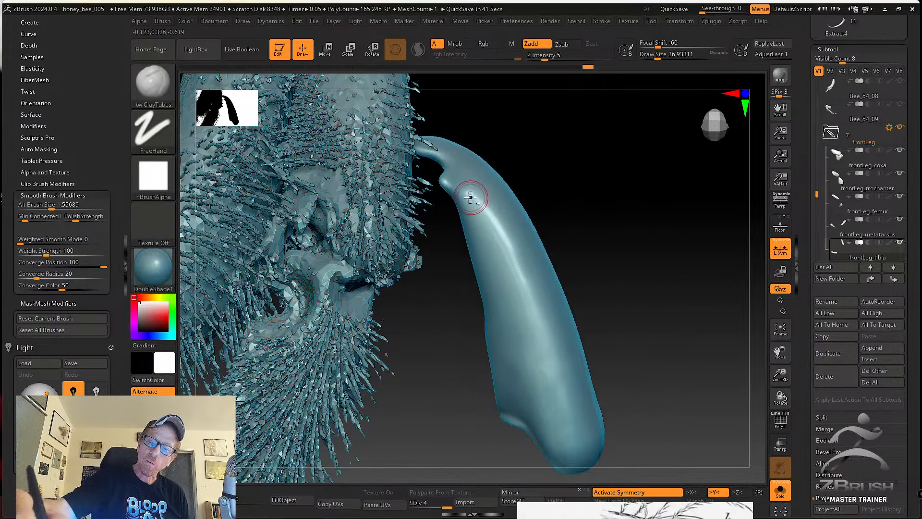
left_click_drag(470, 197, 532, 323)
mouse_move(492, 231)
left_mouse_down("shift")
mouse_move(543, 337)
mouse_move(522, 289)
left_mouse_up("shift")
right_click_drag(543, 297, 586, 226)
Sculpt the tibia's inner face along its length down to the notch with tw ClayTubes, and smooth the strokes.
left_click_drag(468, 240, 495, 363)
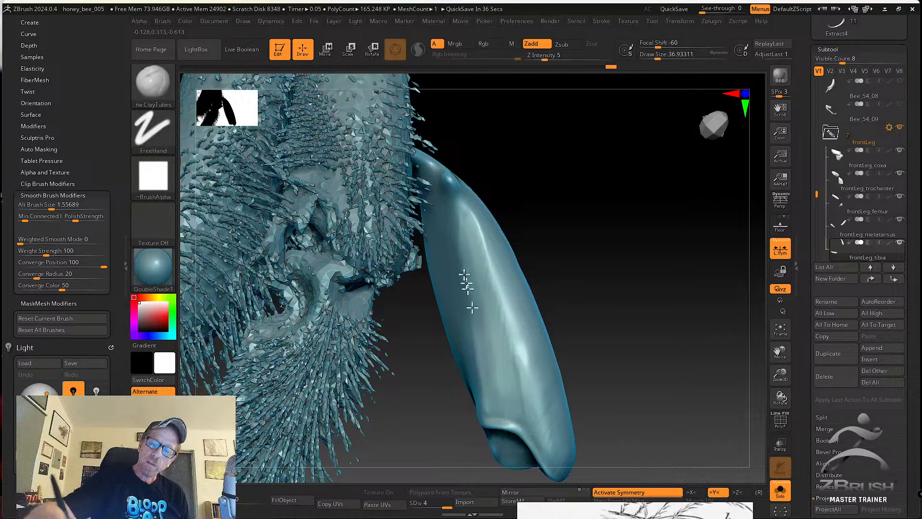
key("shift")
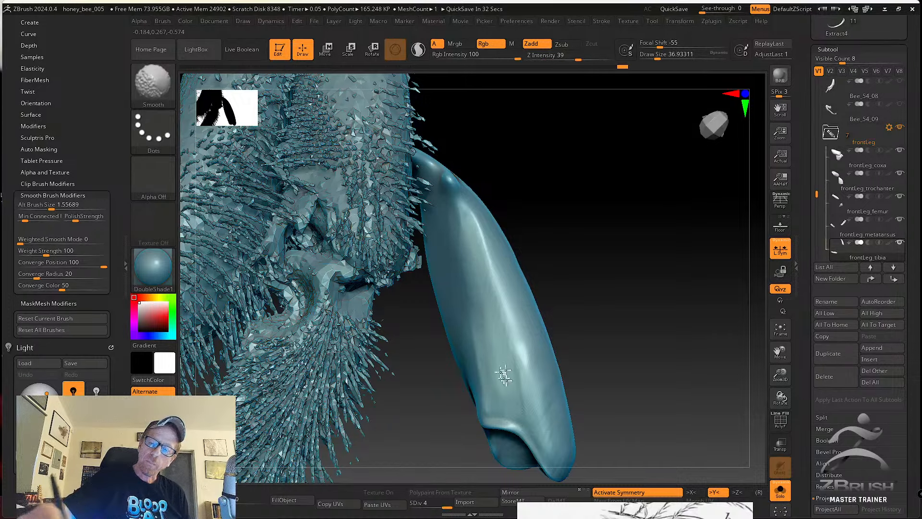
left_click_drag(503, 375, 481, 331, "shift")
left_click_drag(586, 346, 578, 305, "alt")
left_click_drag(499, 329, 508, 371)
left_click_drag(487, 340, 481, 371)
mouse_move(488, 322)
left_mouse_down()
mouse_move(505, 371)
mouse_move(486, 337)
mouse_move(501, 371)
mouse_move(476, 255)
left_mouse_up()
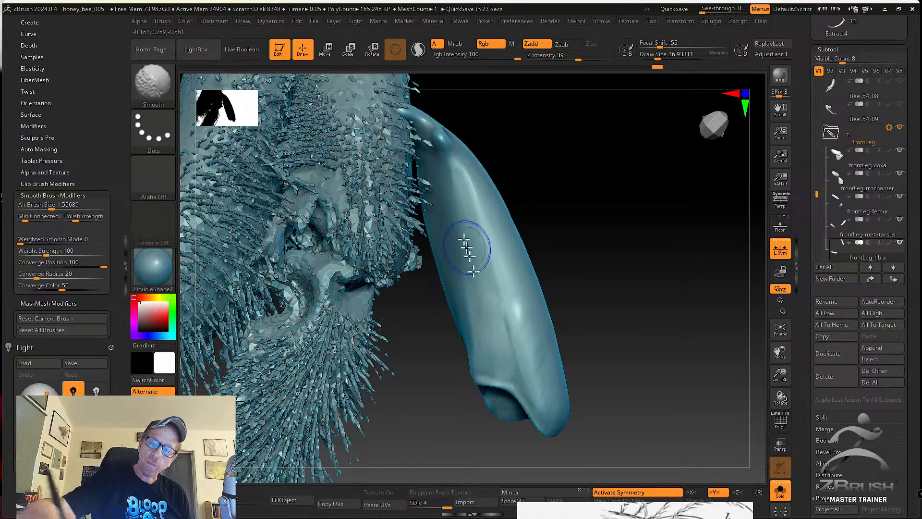
Build up the tibia's ridge along its length with tw ClayTubes and smooth the strokes down to the notch rim.
left_click_drag(524, 231, 535, 212)
mouse_move(474, 177)
left_mouse_down()
mouse_move(489, 234)
mouse_move(485, 169)
mouse_move(497, 190)
mouse_move(523, 331)
left_mouse_up()
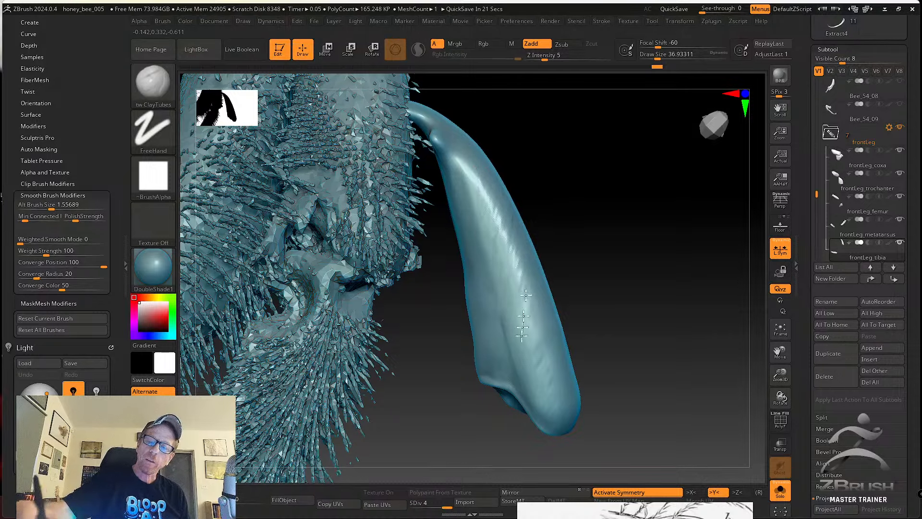
left_click_drag(523, 297, 525, 257, "shift")
mouse_move(539, 264)
right_mouse_down()
mouse_move(494, 191)
mouse_move(614, 330)
mouse_move(599, 313)
right_mouse_up()
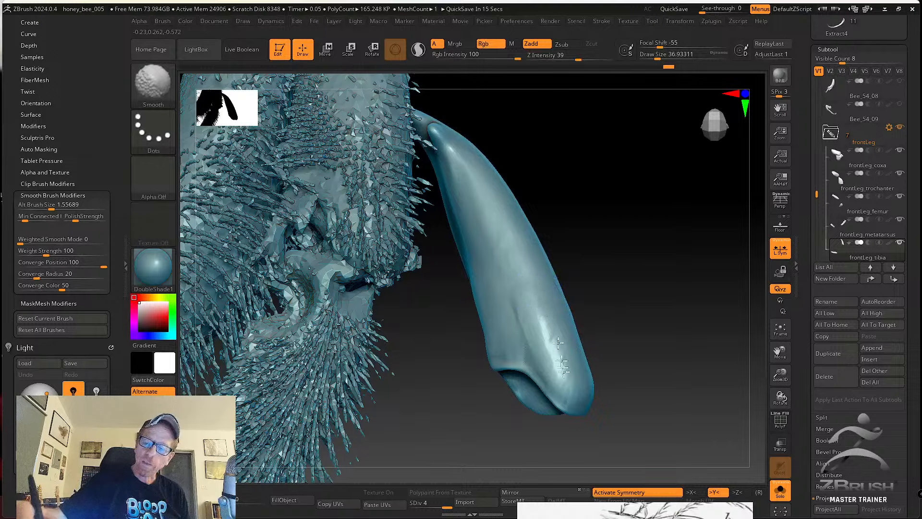
left_click_drag(552, 318, 571, 395, "shift")
right_click_drag(611, 340, 574, 309)
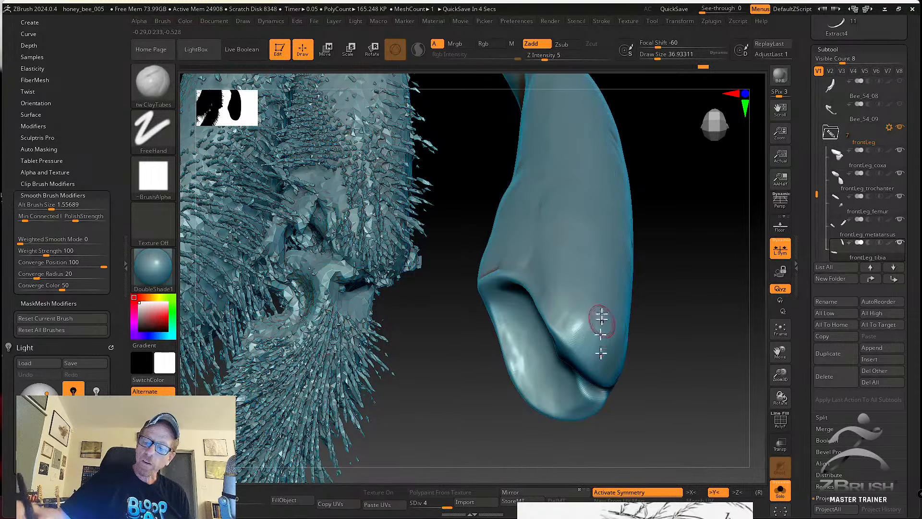
right_click_drag(610, 305, 598, 329)
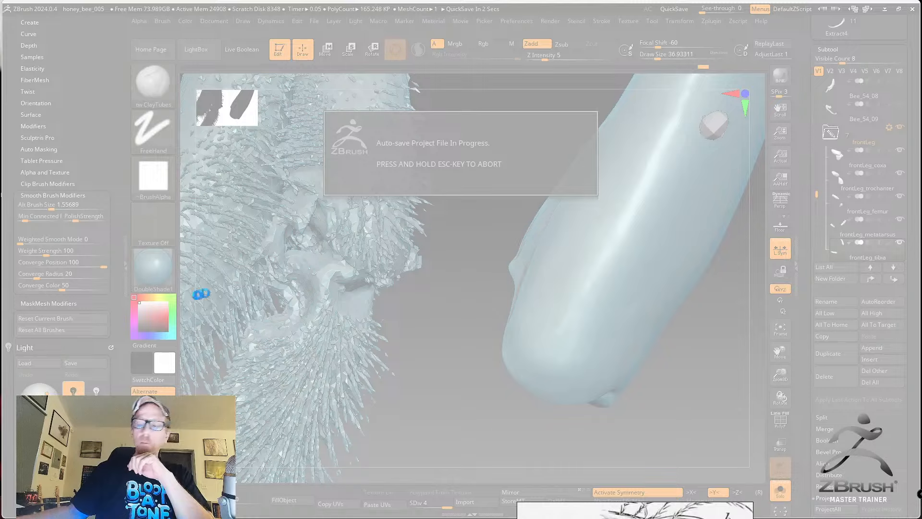
Switch to the reference image board, enlarge it over the viewport, and find the plate of honey bee leg drawings.
left_click_drag(618, 513, 262, 40)
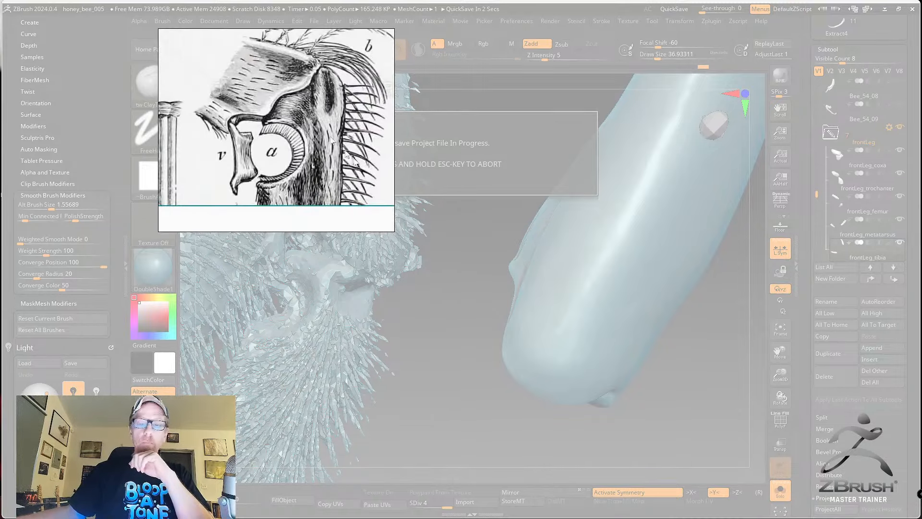
left_click_drag(393, 231, 871, 505)
scroll(555, 256, "down", 8)
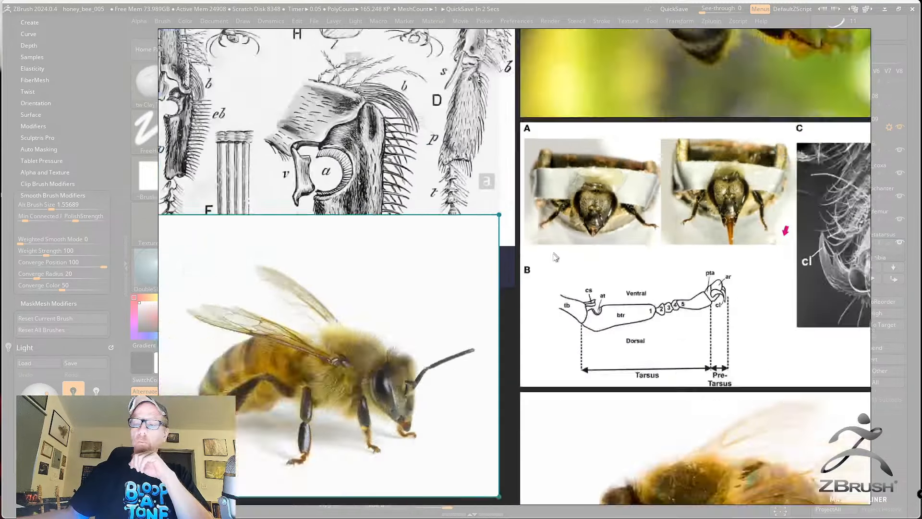
middle_click_drag(572, 215, 526, 234)
scroll(526, 235, "up", 6)
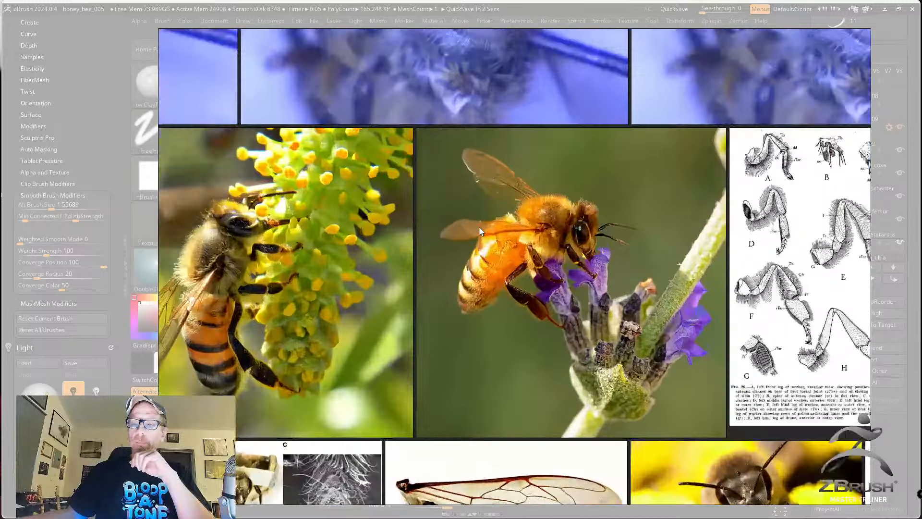
middle_click_drag(805, 244, 519, 249)
scroll(582, 256, "up", 5)
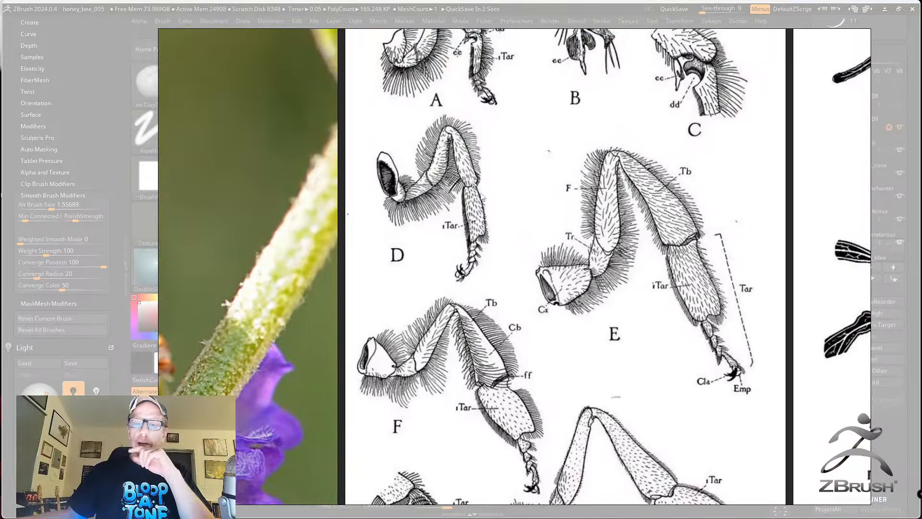
Examine the worker's front leg in figure A, from the tibia to the first tarsal joint.
middle_click_drag(461, 172, 458, 202)
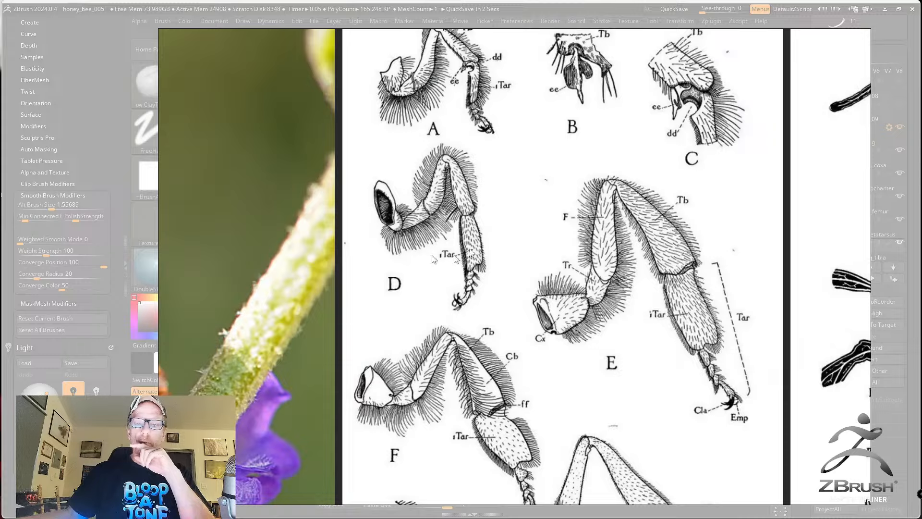
scroll(462, 212, "up", 2)
middle_click_drag(474, 263, 520, 411)
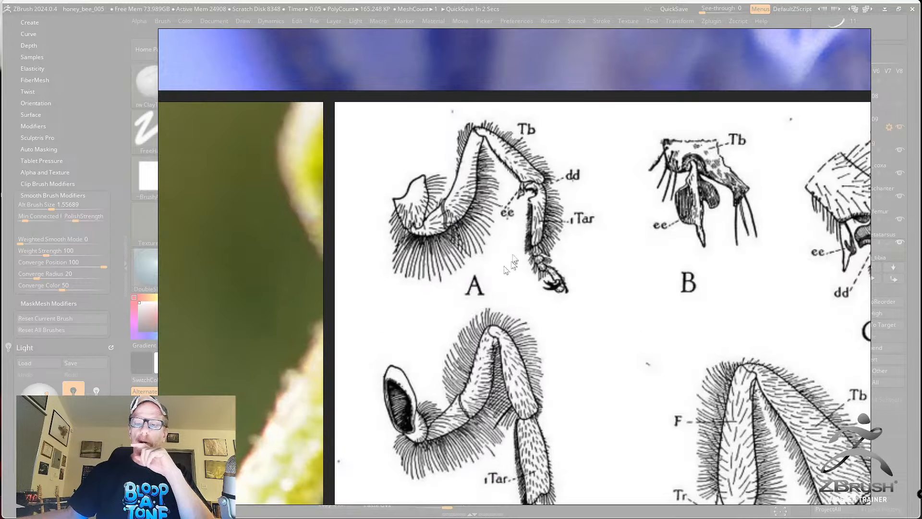
middle_click_drag(566, 321, 534, 213)
scroll(530, 338, "down", 3)
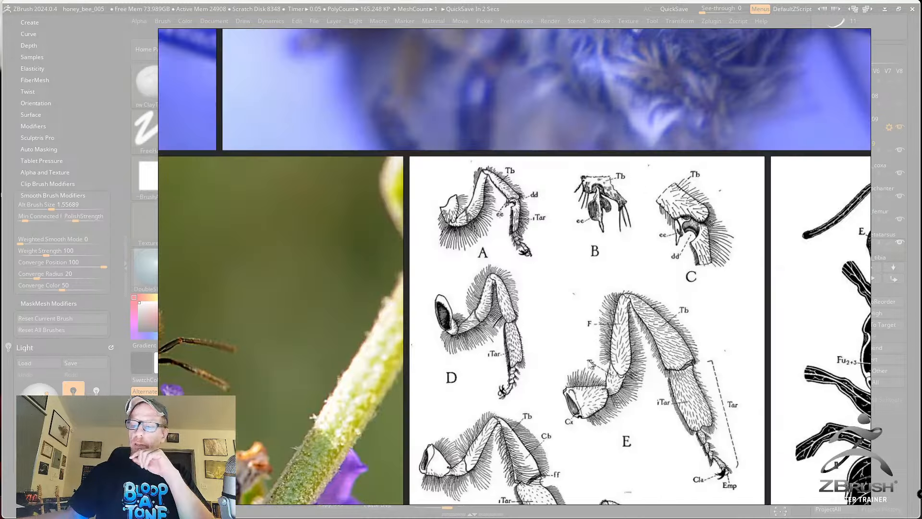
Look over the remaining leg drawings in Fig. 29, down to figures G and H and the caption.
middle_click_drag(590, 364, 477, 246)
middle_click_drag(546, 292, 489, 277)
scroll(513, 275, "up", 2)
middle_click_drag(511, 357, 529, 236)
scroll(491, 220, "down", 1)
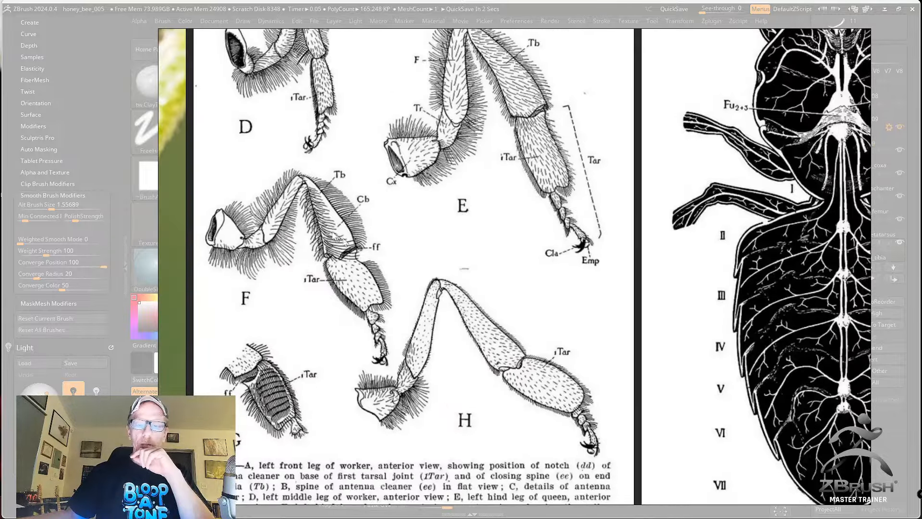
middle_click_drag(450, 240, 461, 299)
scroll(460, 298, "down", 4)
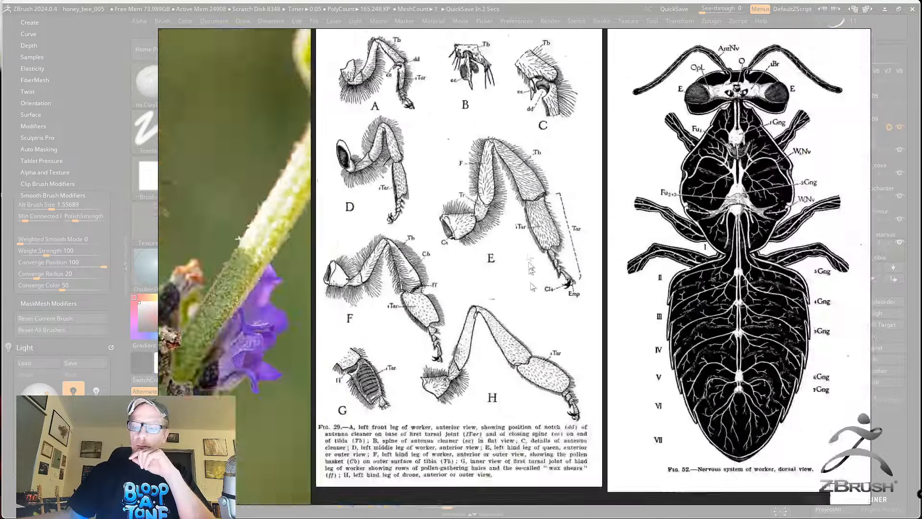
scroll(521, 280, "up", 5)
scroll(521, 279, "down", 3)
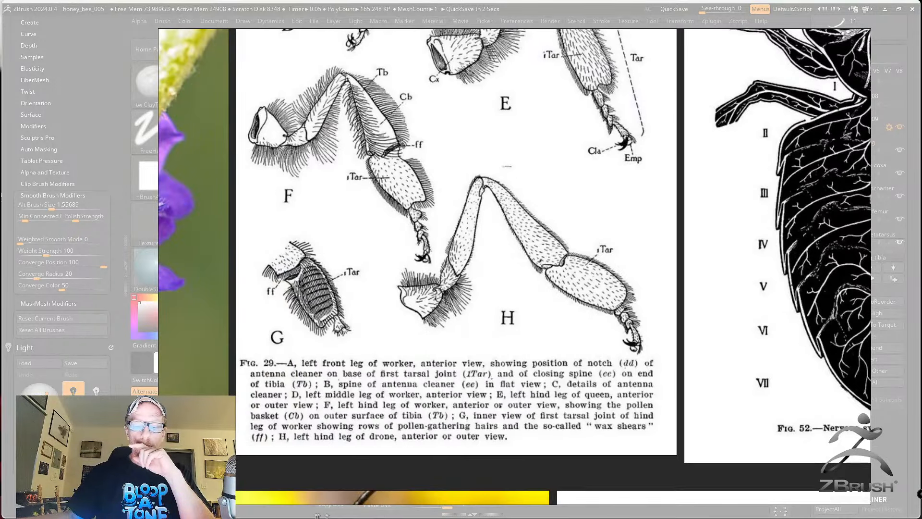
scroll(423, 377, "down", 4)
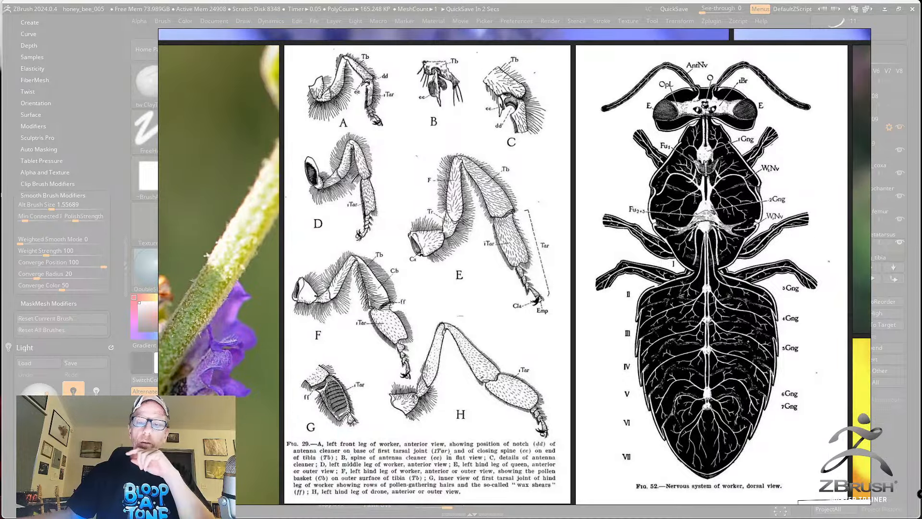
Study the antenna cleaner in figures B and C, including the spine (ee) and notch (dd), up close.
middle_click_drag(395, 275, 407, 360)
scroll(390, 292, "up", 5)
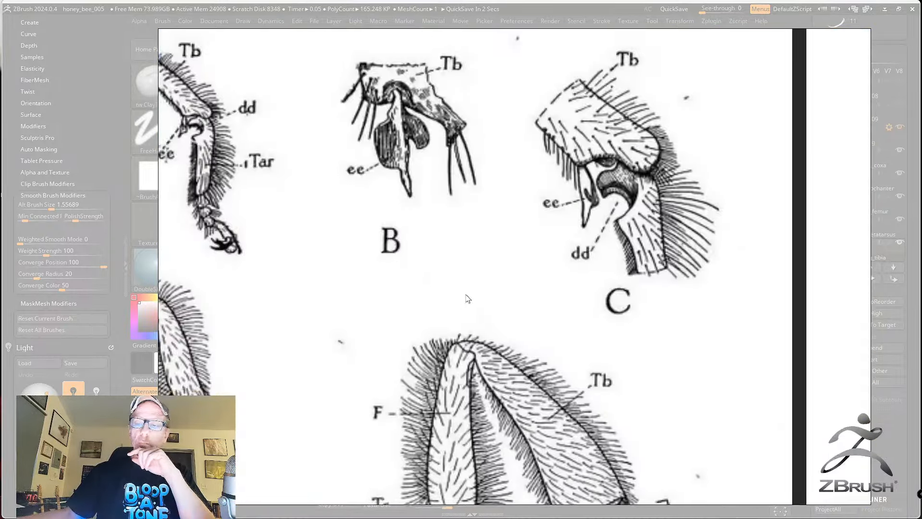
scroll(390, 292, "up", 1)
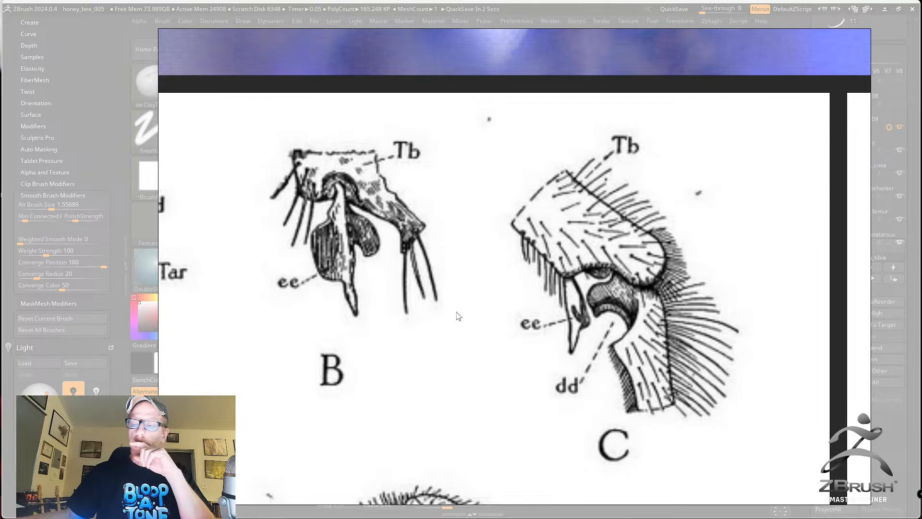
scroll(458, 315, "down", 2)
scroll(458, 315, "up", 2)
scroll(458, 319, "down", 1)
scroll(458, 319, "up", 1)
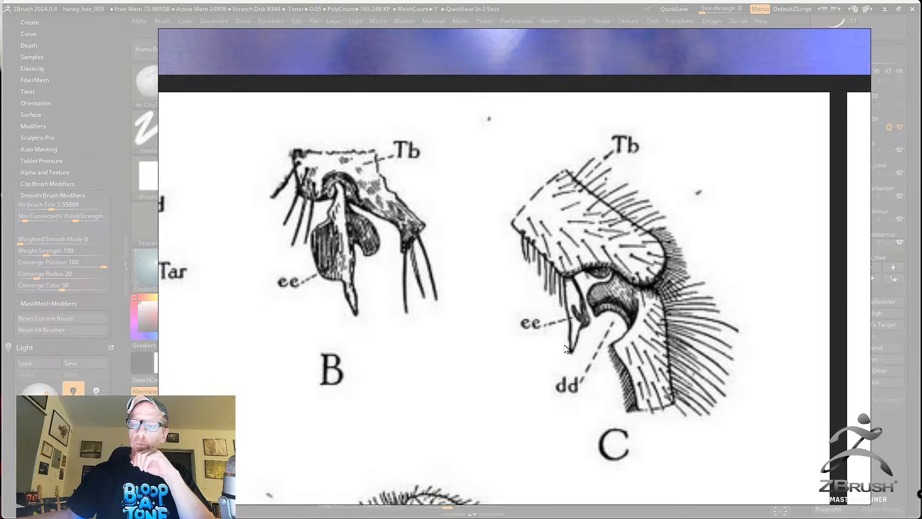
Read the Fig. 29 caption for the leg part labels and return to the full set of leg drawings.
scroll(563, 345, "down", 5)
middle_click_drag(563, 345, 459, 121)
middle_click_drag(455, 358, 573, 347)
scroll(437, 324, "up", 4)
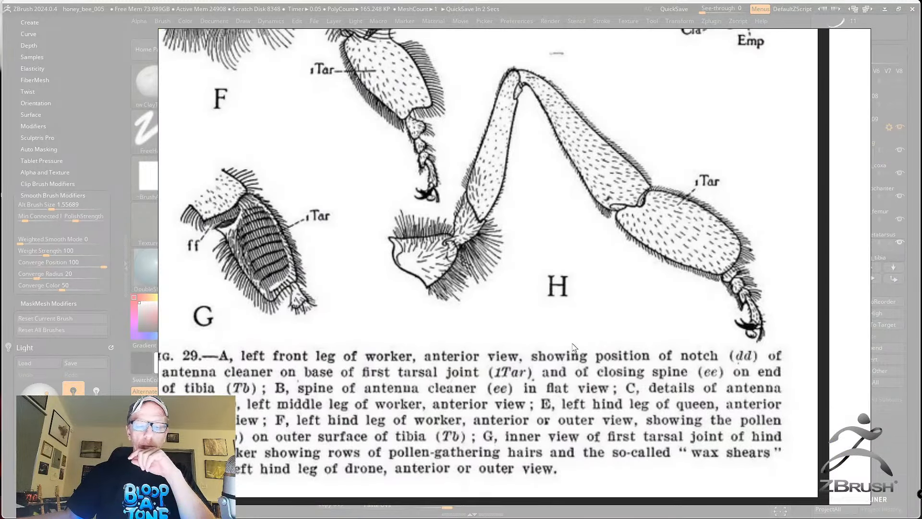
middle_click_drag(536, 252, 484, 374)
scroll(525, 221, "down", 3)
middle_click_drag(537, 161, 486, 373)
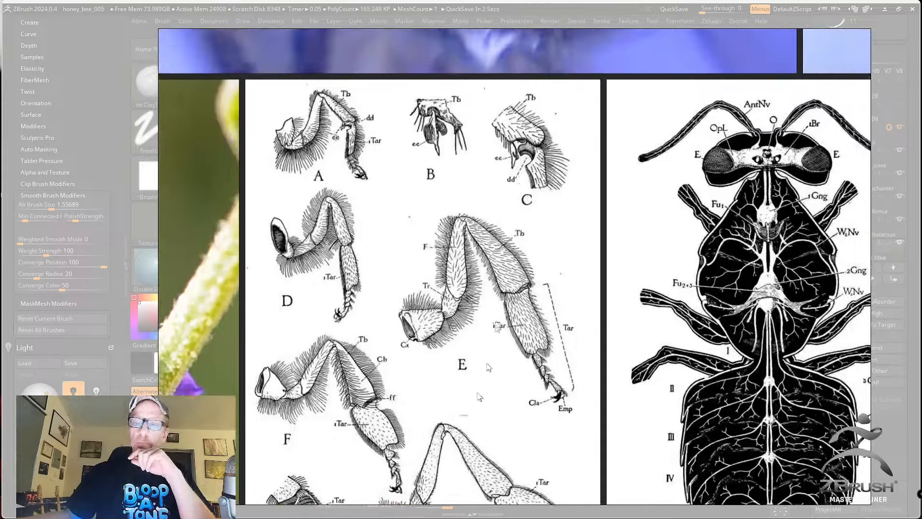
Compare the tibia's closing spine and tarsal notch in figure C with the front leg in figure A.
middle_click_drag(520, 201, 494, 343)
scroll(492, 343, "up", 5)
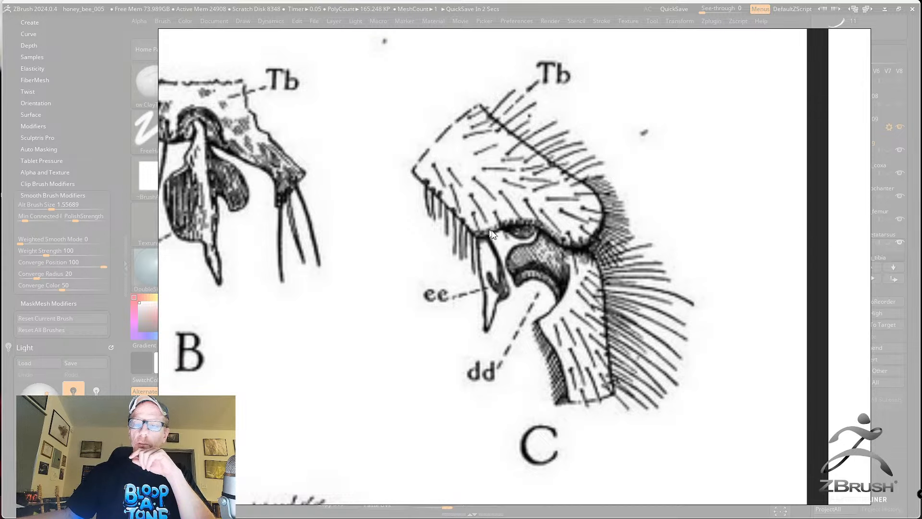
scroll(492, 235, "down", 3)
middle_click_drag(528, 240, 497, 270)
scroll(502, 248, "up", 3)
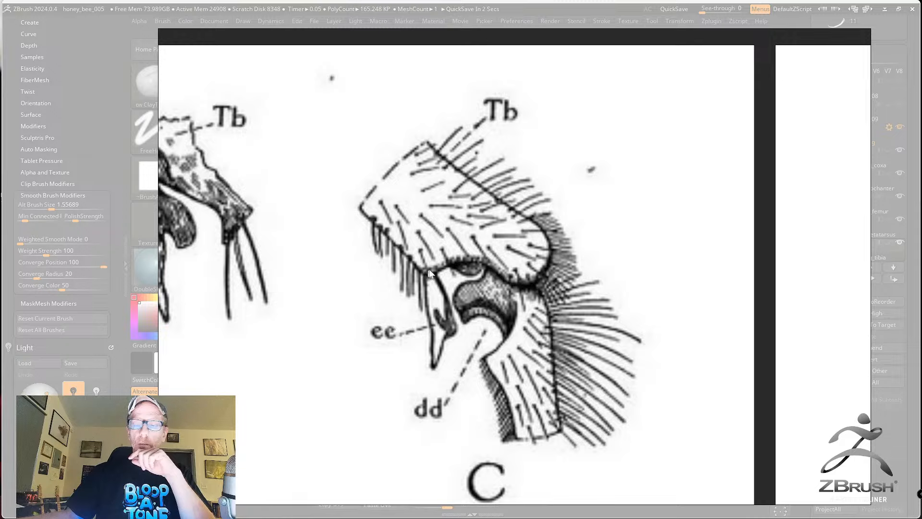
scroll(473, 303, "down", 3)
mouse_move(395, 285)
middle_mouse_down()
mouse_move(509, 289)
mouse_move(416, 276)
mouse_move(552, 271)
middle_mouse_up()
middle_click_drag(446, 274, 496, 279)
scroll(433, 274, "up", 3)
scroll(434, 273, "down", 3)
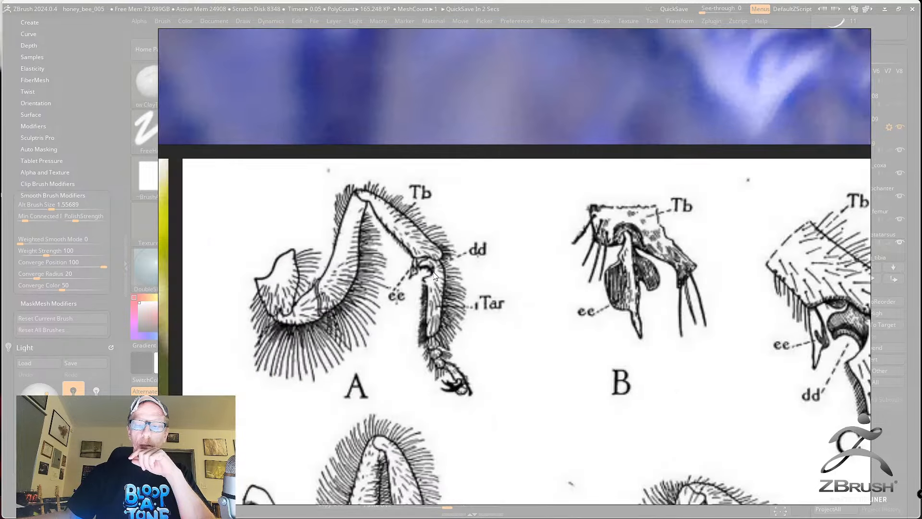
Examine the middle leg in figure D and the hind leg's segments in figure E.
middle_click_drag(513, 336, 509, 191)
scroll(509, 191, "up", 1)
middle_click_drag(489, 347, 530, 219)
middle_click_drag(478, 318, 461, 247)
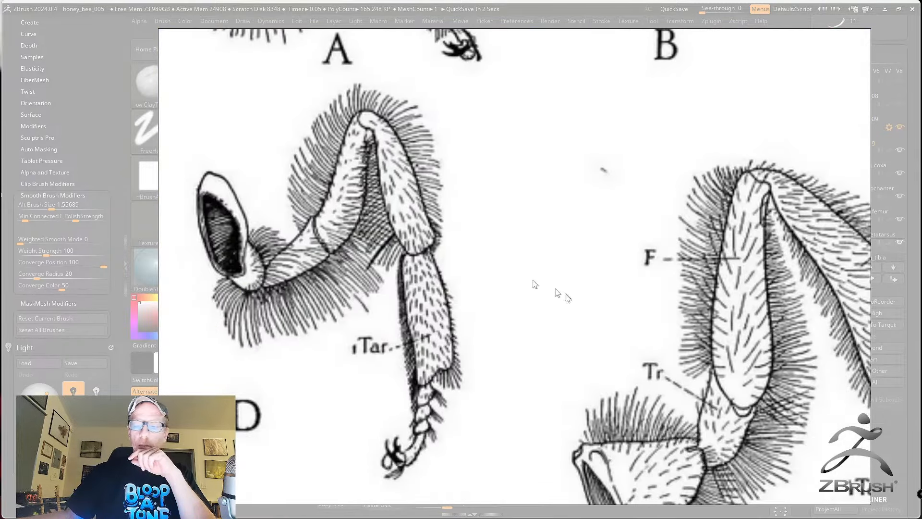
middle_click_drag(560, 296, 458, 251)
middle_click_drag(572, 313, 437, 253)
middle_click_drag(547, 295, 501, 211)
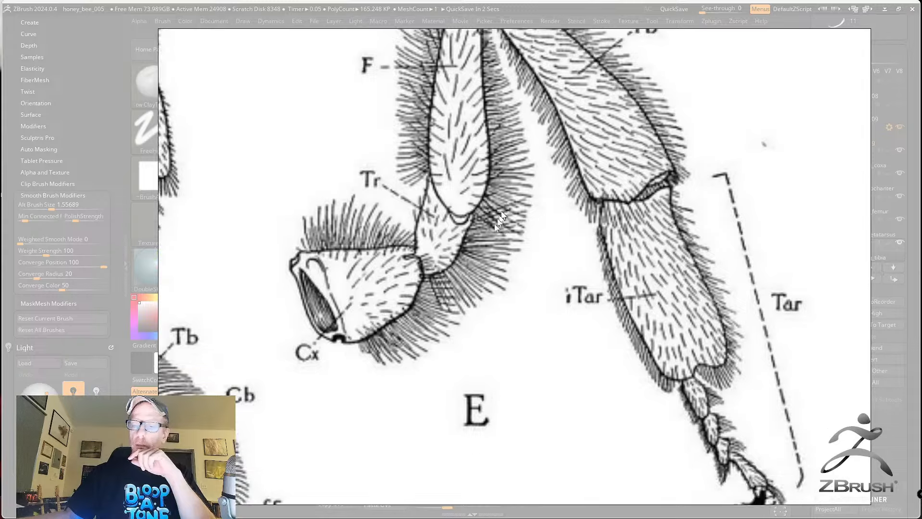
Examine the worker's hind leg in figure F and the inner first tarsal joint in figure G.
scroll(466, 302, "down", 2)
middle_click_drag(430, 296, 491, 210)
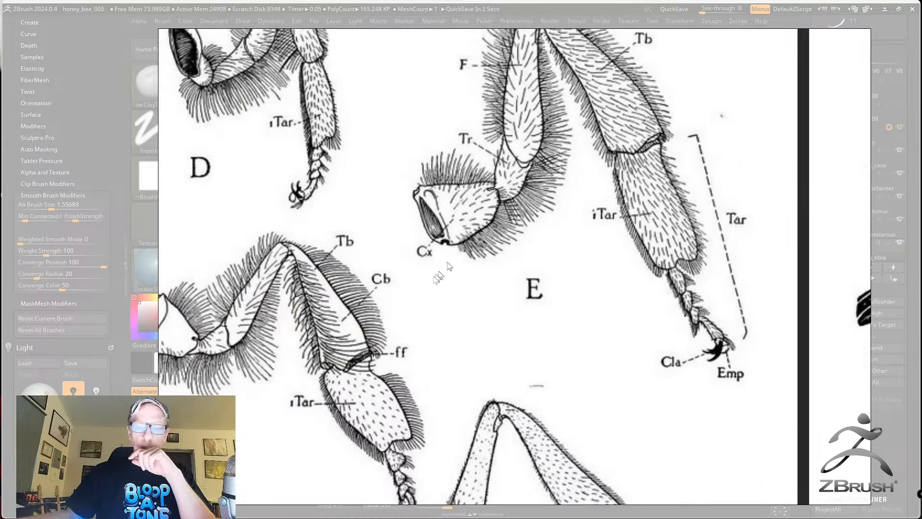
middle_click_drag(431, 272, 512, 224)
middle_click_drag(456, 260, 470, 249)
scroll(467, 267, "down", 3)
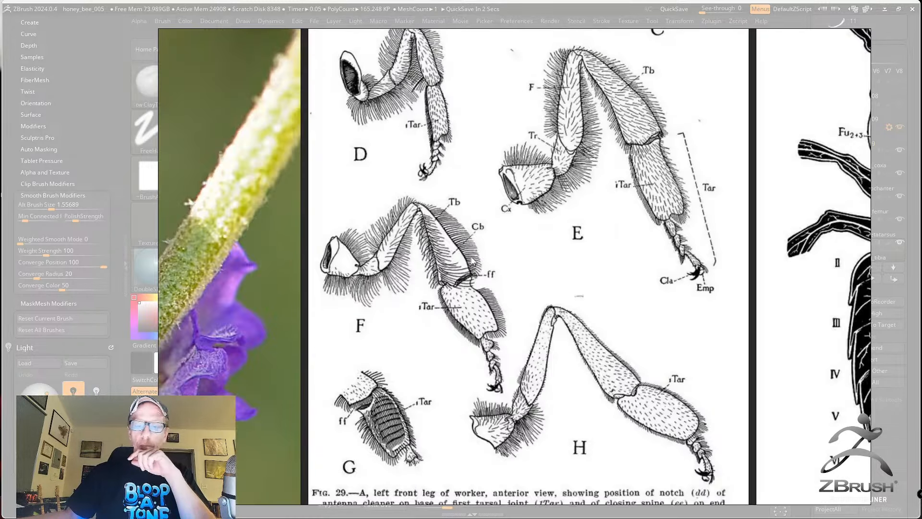
middle_click_drag(480, 300, 472, 305)
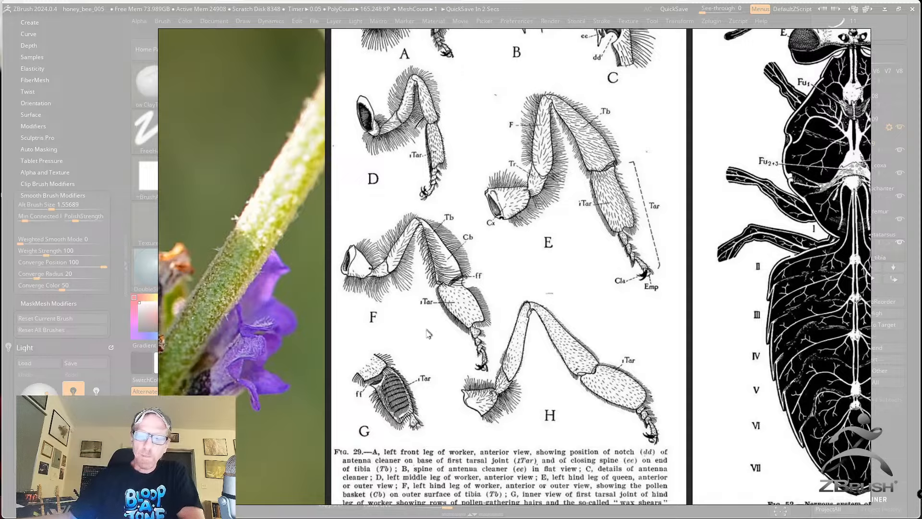
scroll(471, 307, "up", 2)
scroll(356, 351, "up", 3)
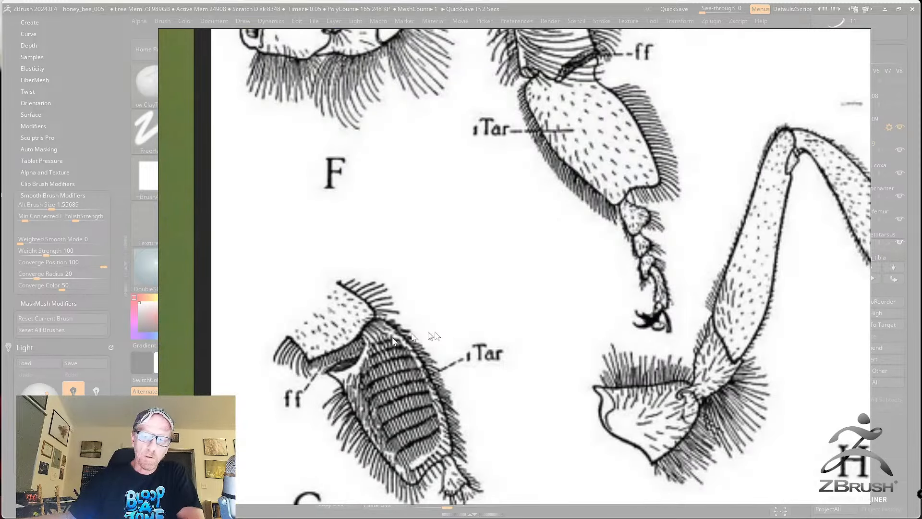
middle_click_drag(392, 336, 434, 307)
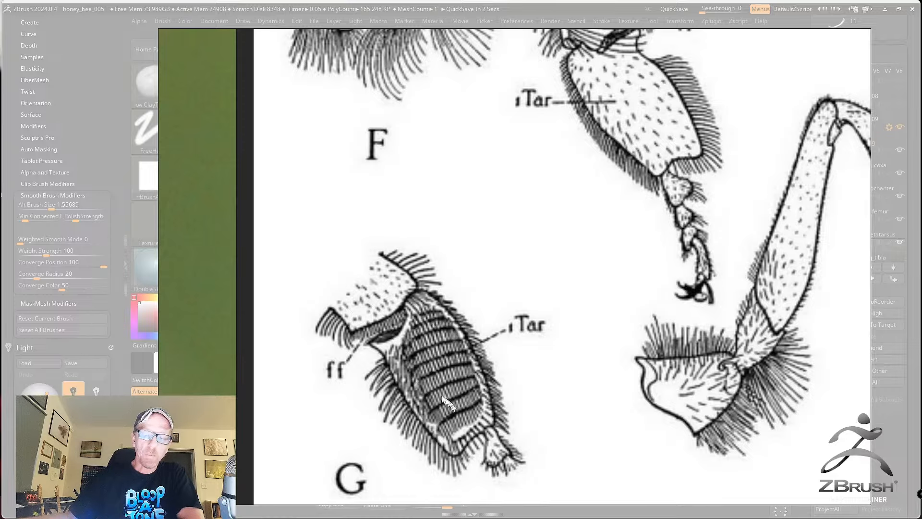
scroll(431, 385, "down", 1)
scroll(431, 384, "down", 3)
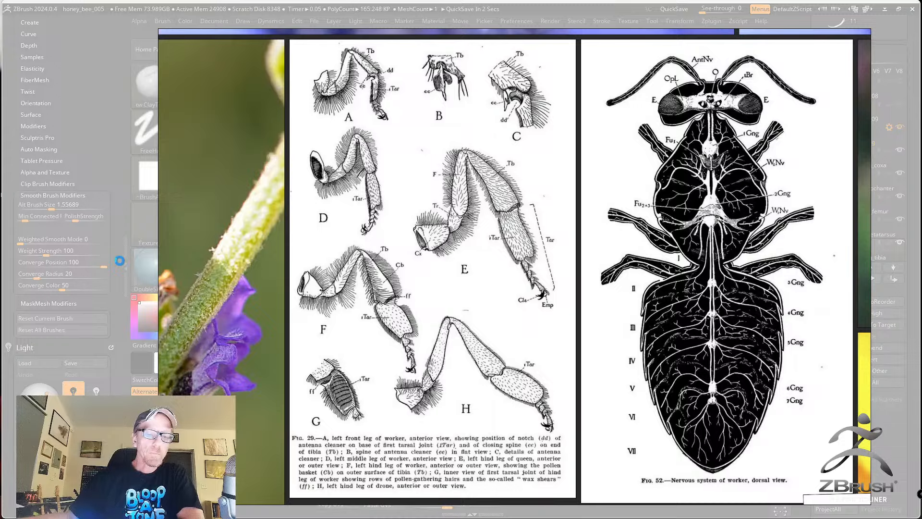
Move the reference board out of the way, close the unresponsive ZBrush program, and cancel the problem report.
right_click_drag(599, 180, 483, 515)
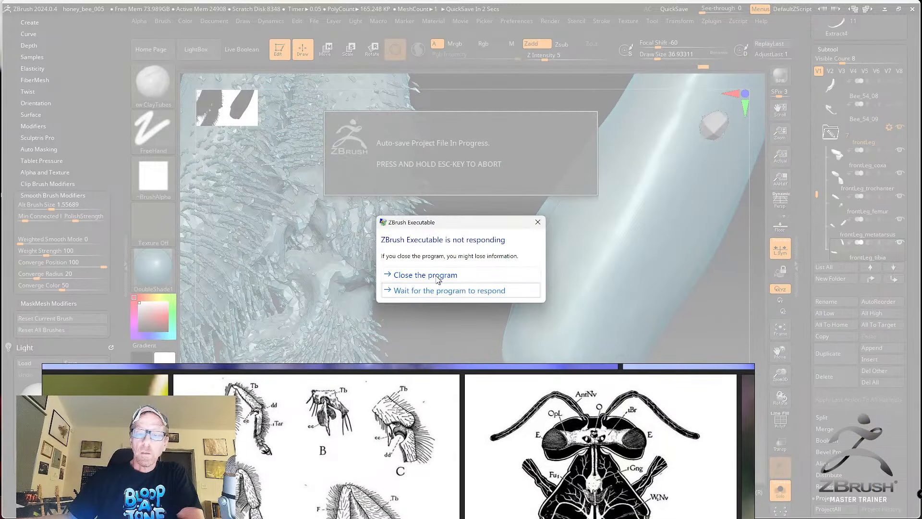
left_click(443, 290)
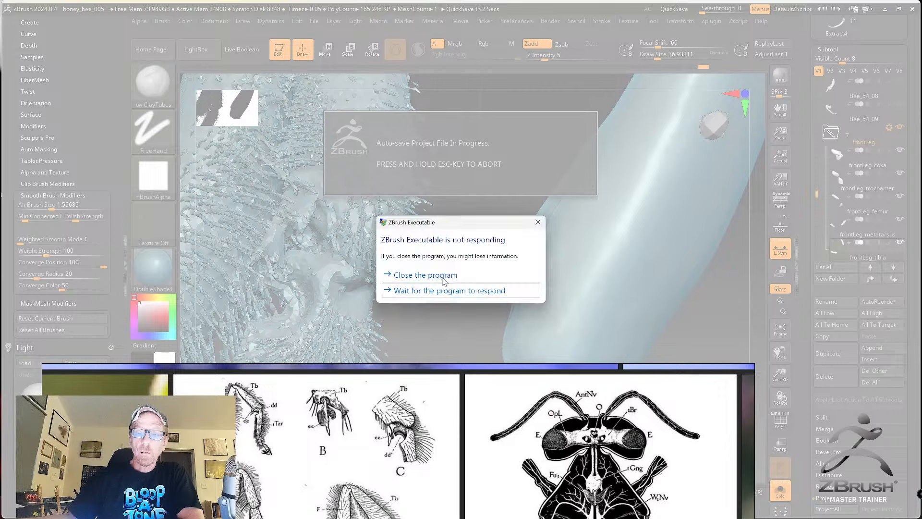
left_click(444, 276)
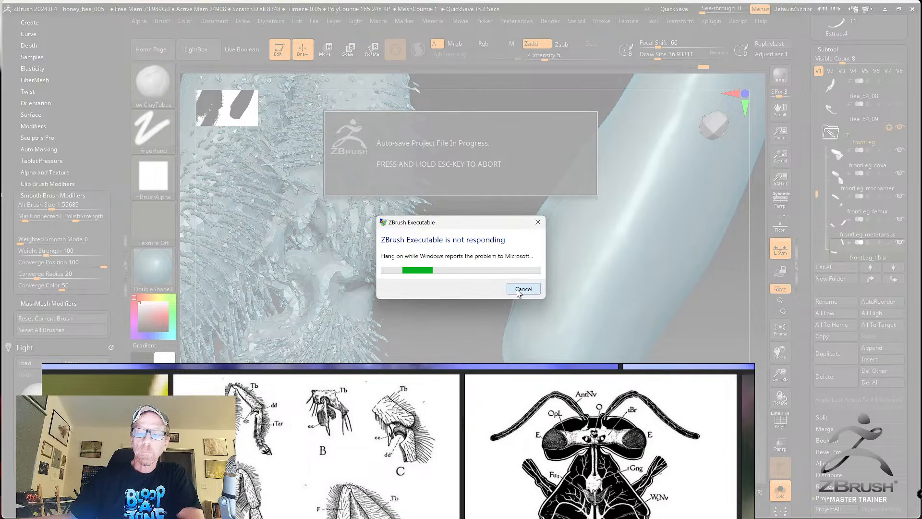
left_click(518, 290)
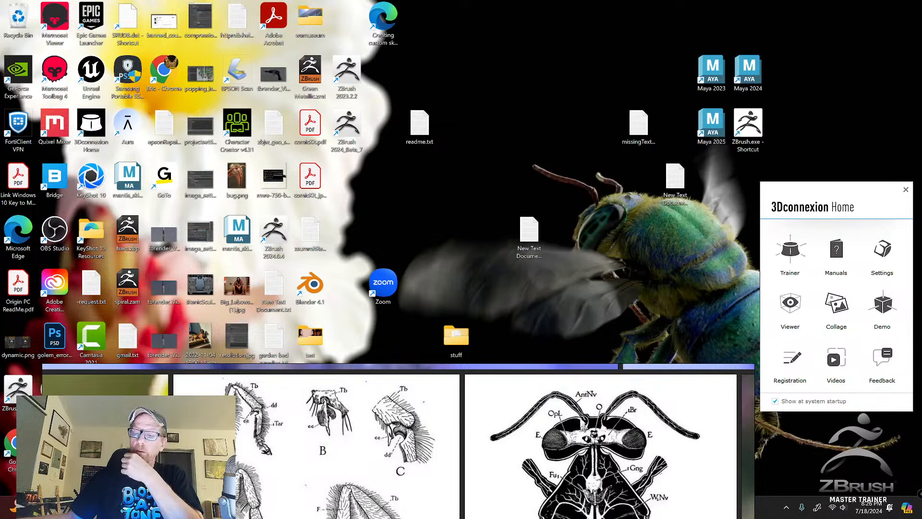
Bring the reference board back into view and examine the worker bee's nervous system figure.
left_click_drag(583, 425, 682, 109)
scroll(555, 275, "down", 2)
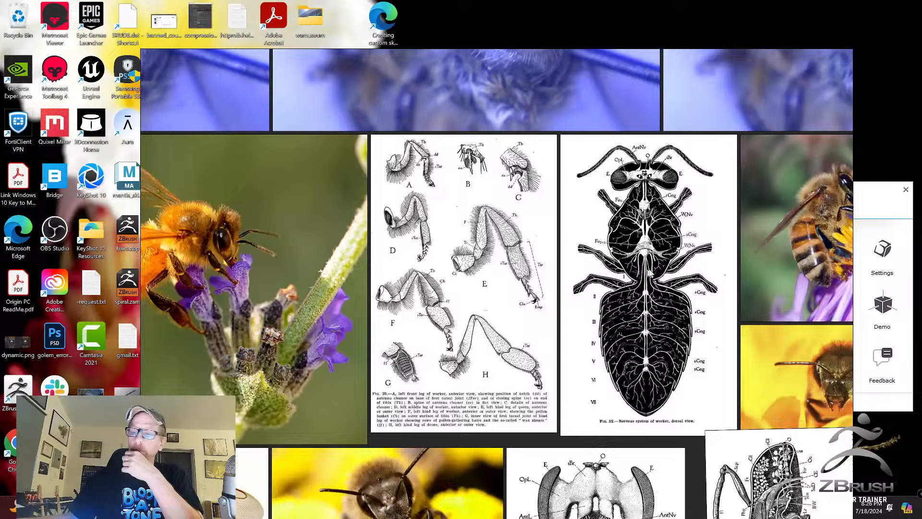
middle_click_drag(649, 272, 509, 263)
scroll(553, 243, "up", 2)
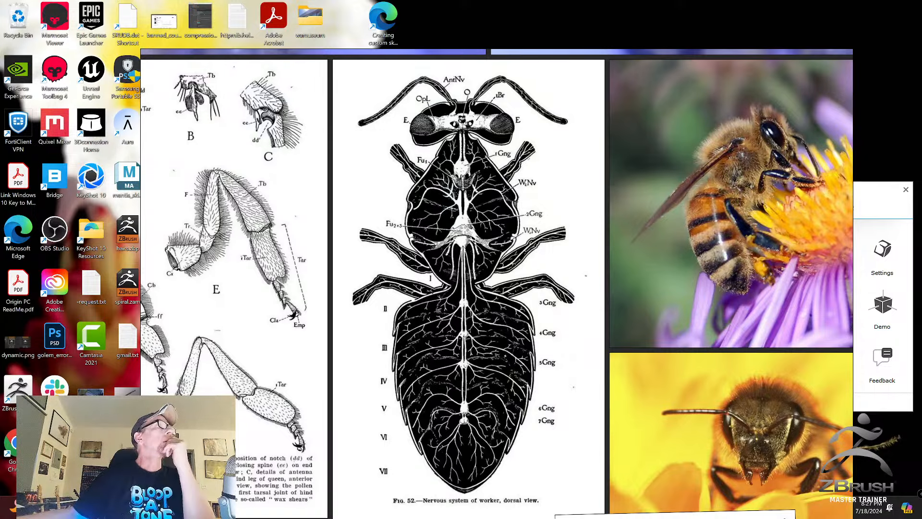
Switch to the browser, open the portfolio gallery on bloopatone.com in a maximized window, and dismiss the ZBrush Home Page.
left_click_drag(0, 67, 402, 53)
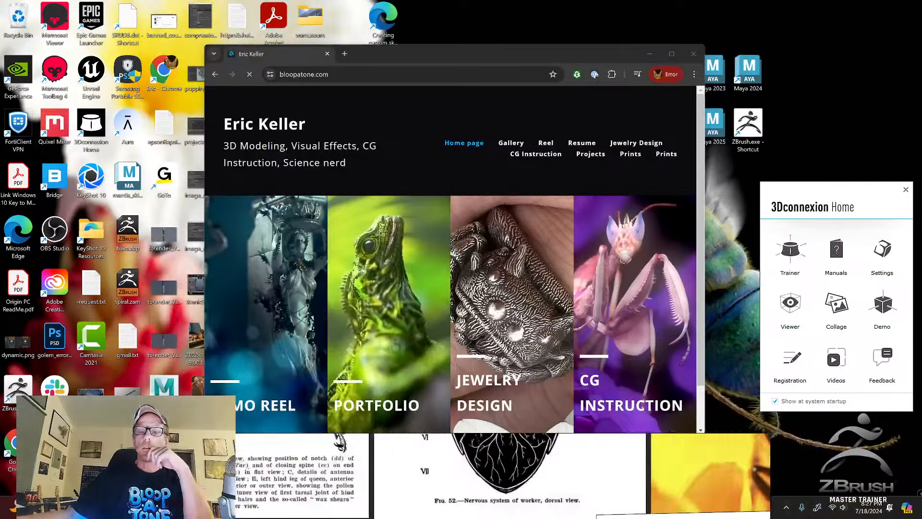
left_click(672, 53)
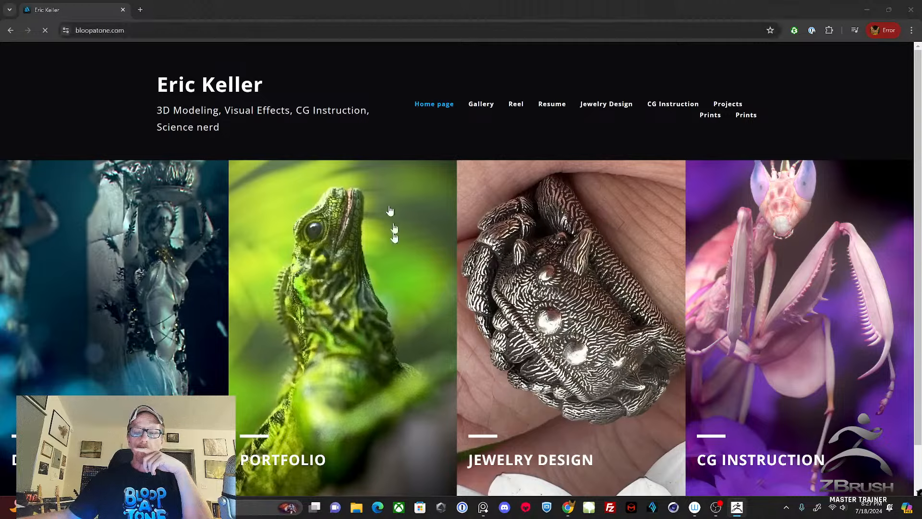
scroll(329, 241, "down", 1)
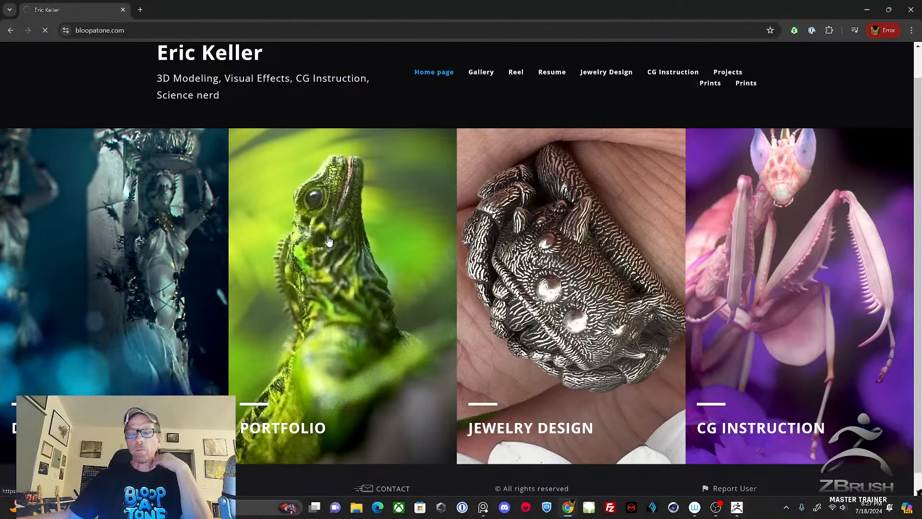
left_click(329, 241)
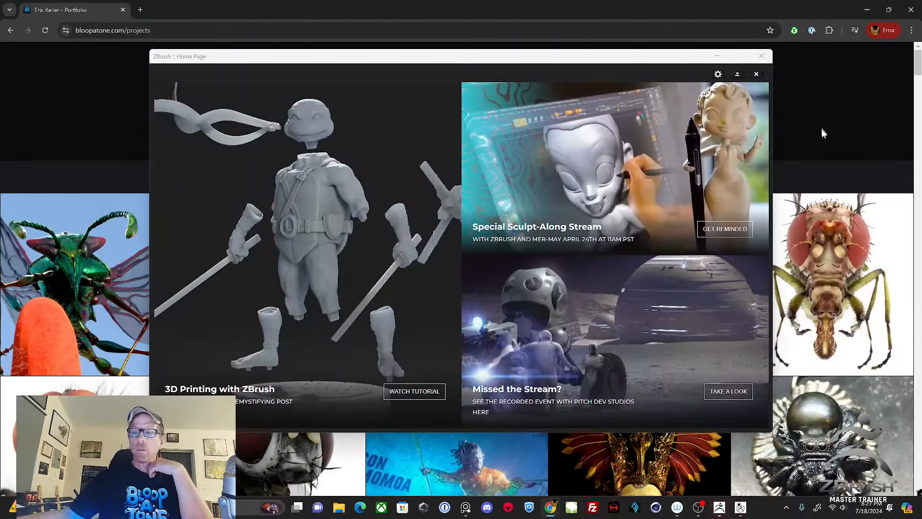
left_click(761, 56)
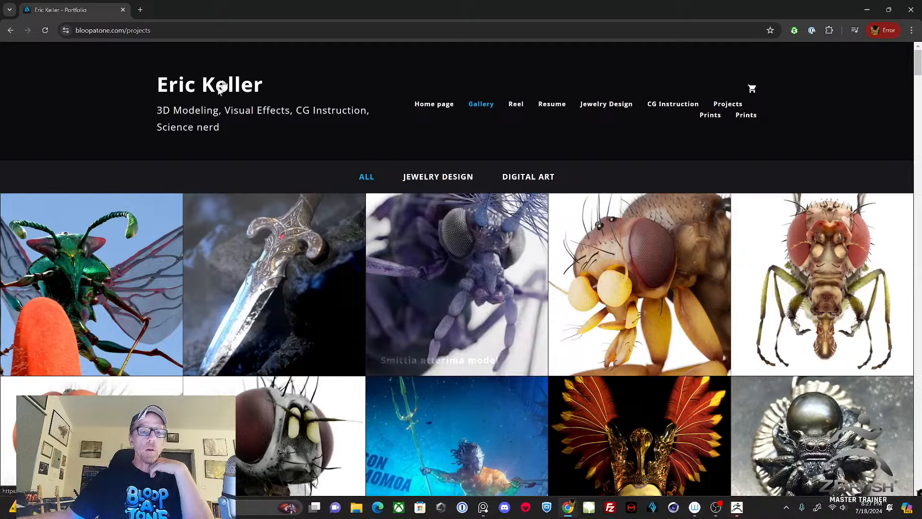
Show the Udemy search results for the instructor's ZBrush courses in a separate, maximized browser window.
left_click(140, 9)
left_click_drag(165, 11, 0, 73)
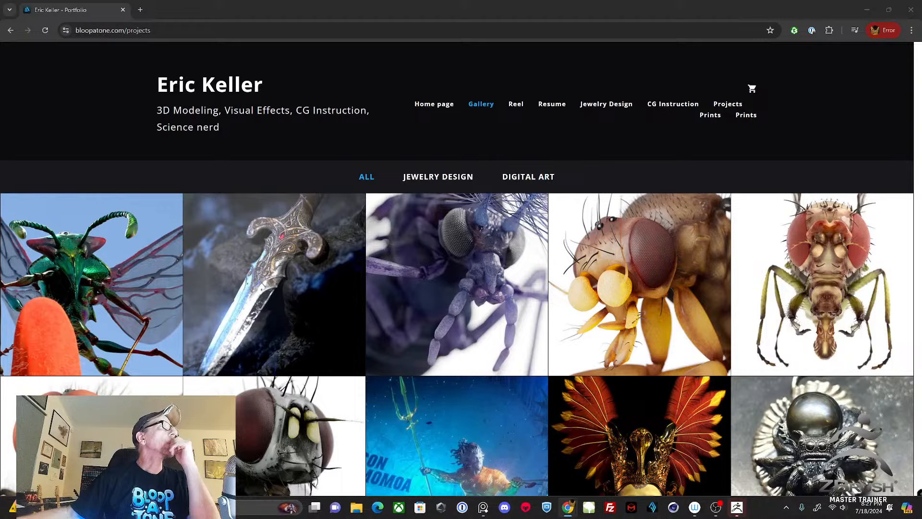
left_click_drag(0, 77, 326, 67)
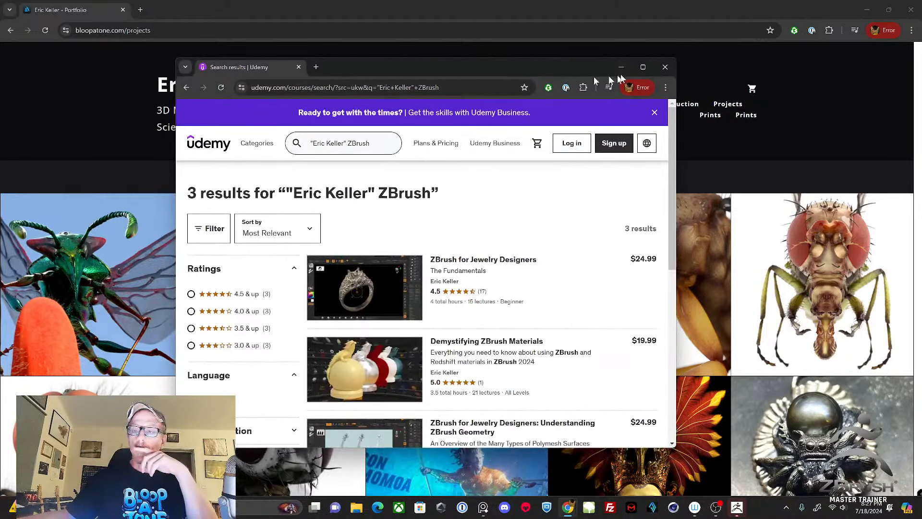
left_click(644, 67)
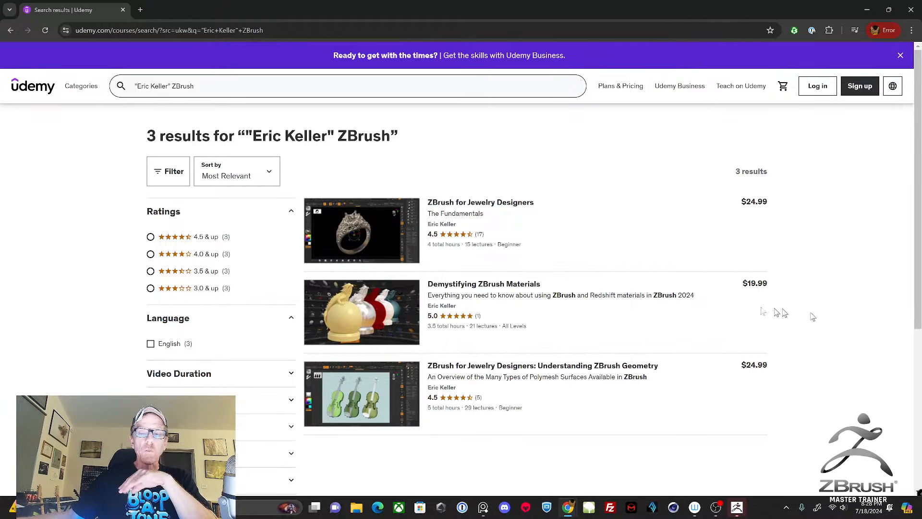
Open the ZBrush for Jewelry Designers course and review its learning goals and lecture list.
left_click(382, 234)
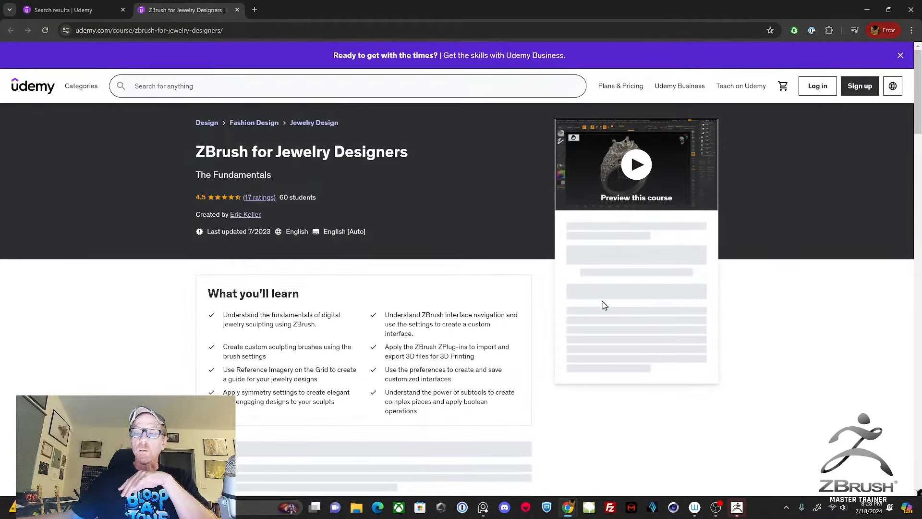
scroll(669, 368, "down", 1)
scroll(669, 368, "down", 7)
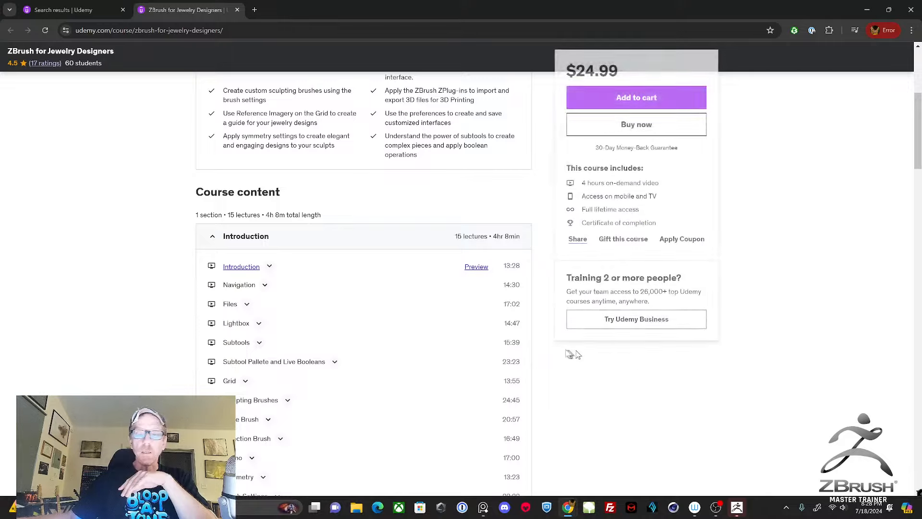
scroll(436, 329, "down", 1)
scroll(435, 329, "up", 3)
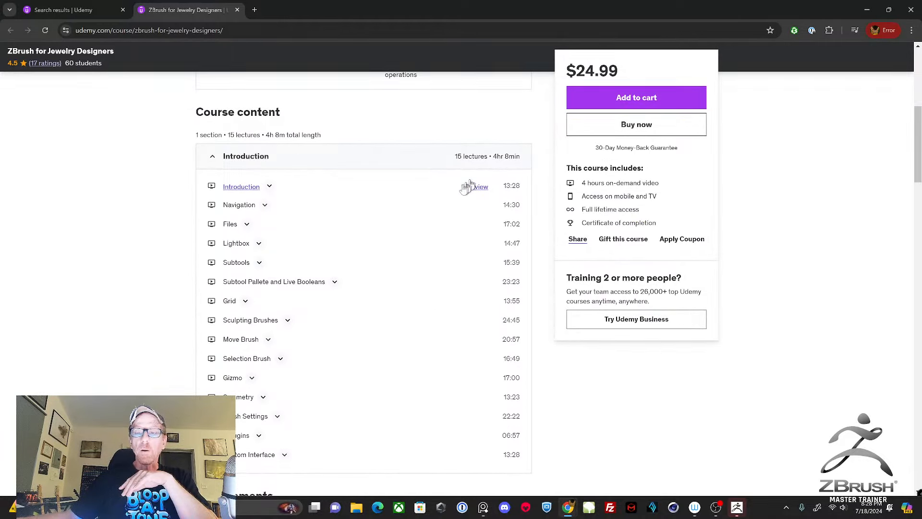
scroll(461, 173, "up", 2)
scroll(254, 152, "up", 2)
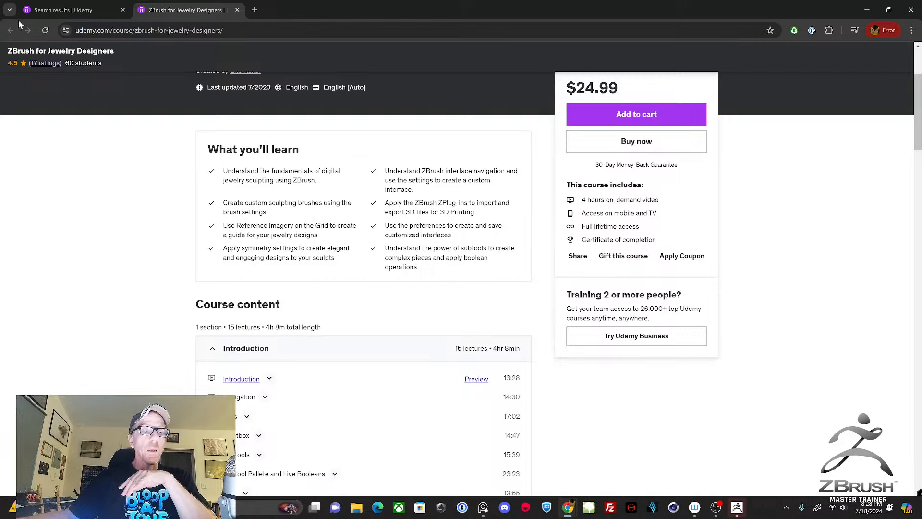
Return to the search results, open the Demystifying ZBrush Materials course, and review its sections and requirements.
left_click(72, 10)
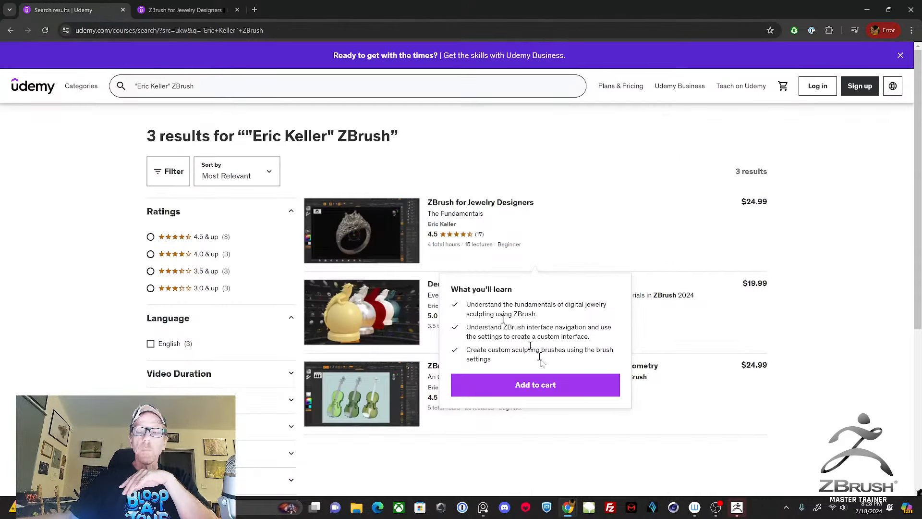
mouse_move(498, 303)
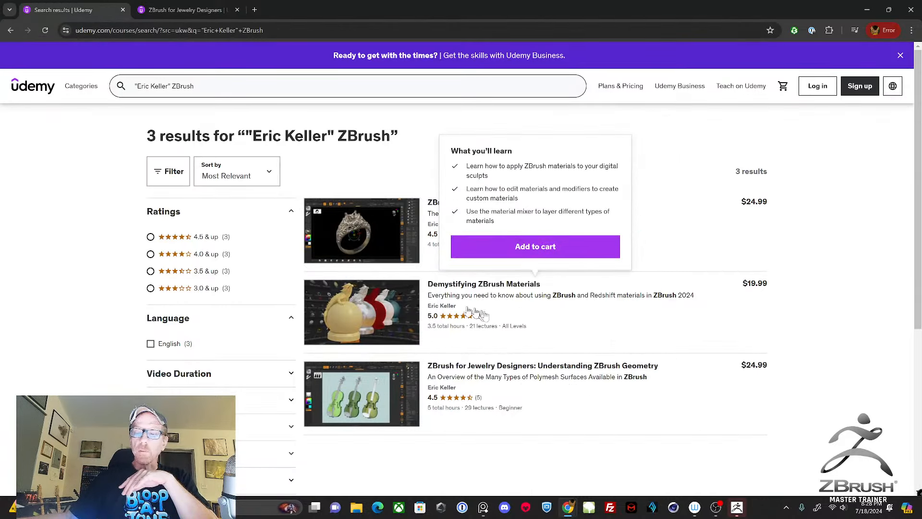
left_click(495, 284)
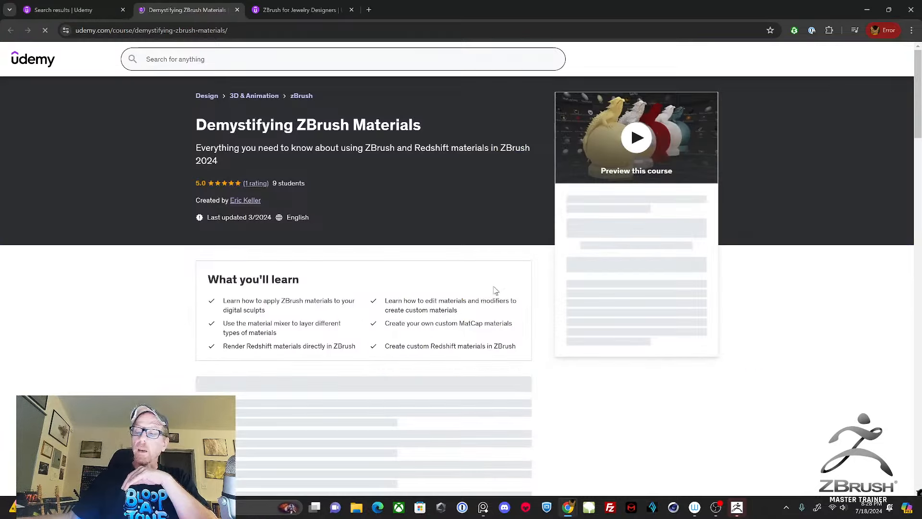
scroll(383, 367, "down", 2)
scroll(370, 372, "down", 5)
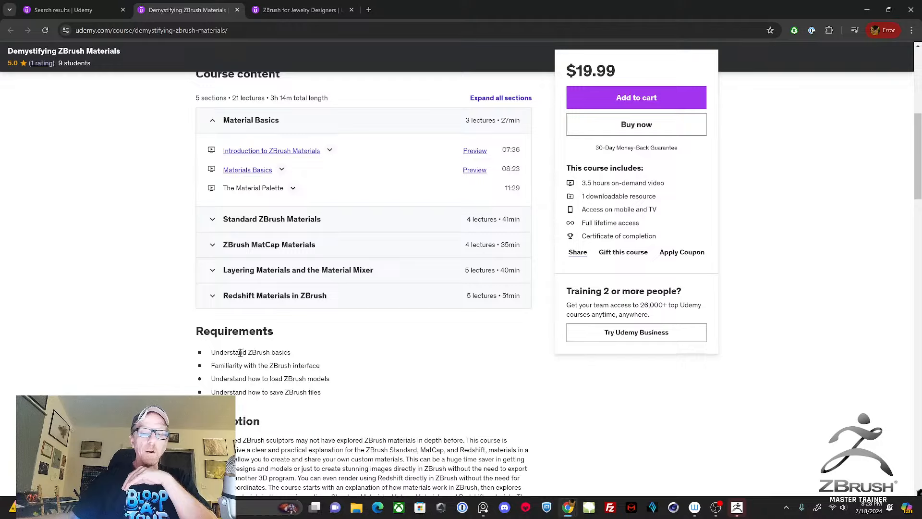
scroll(240, 353, "up", 2)
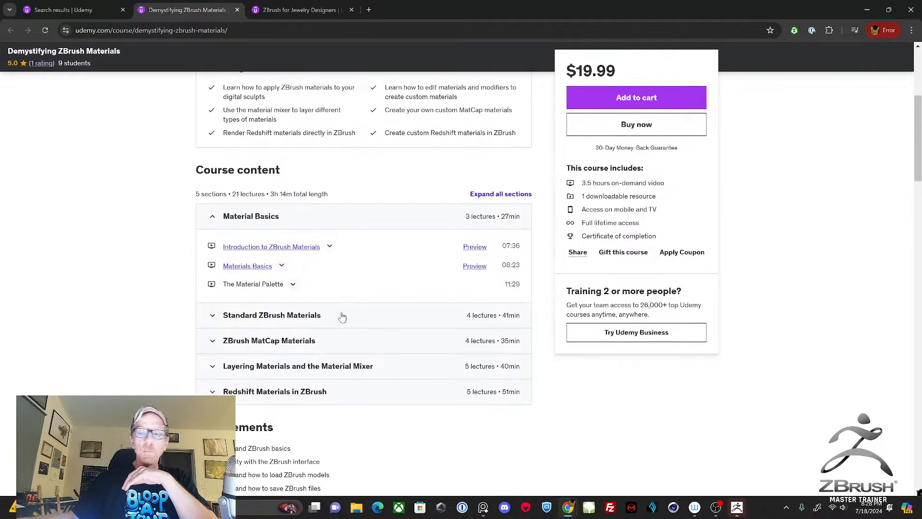
Expand all sections of the Demystifying ZBrush Materials course and review the lectures through Redshift Materials in ZBrush.
scroll(488, 239, "up", 1)
left_click(495, 240)
scroll(419, 302, "down", 1)
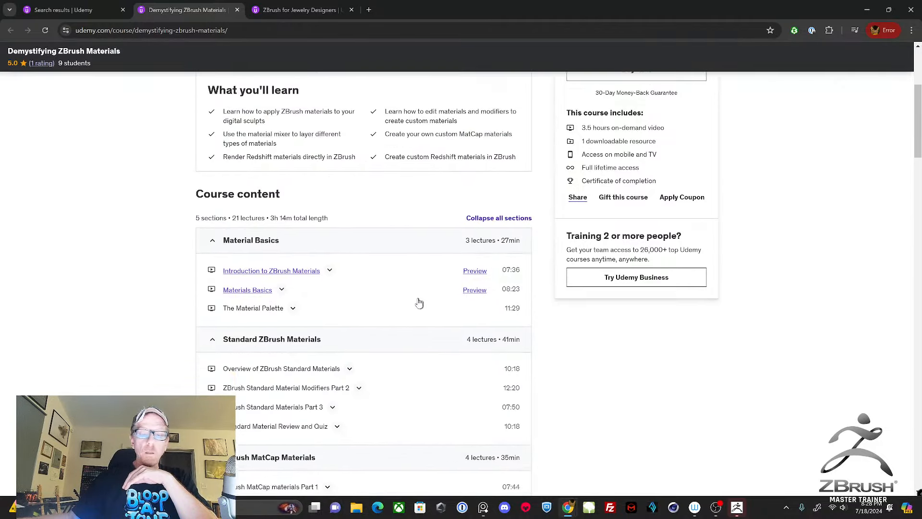
scroll(419, 302, "down", 6)
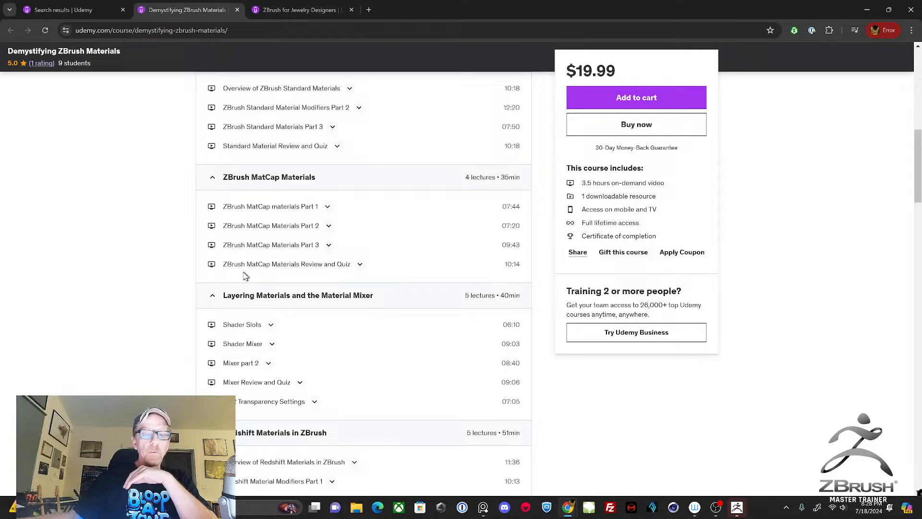
scroll(260, 298, "down", 4)
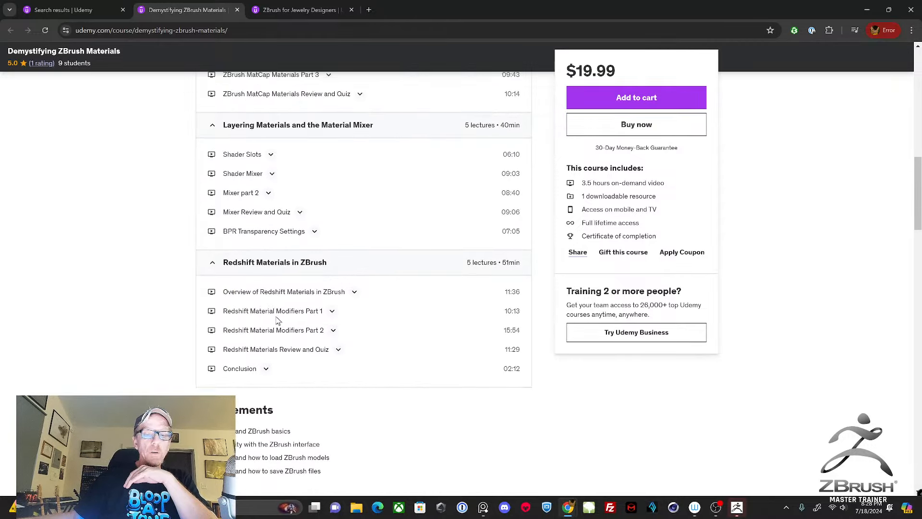
scroll(269, 302, "down", 1)
scroll(297, 264, "down", 1)
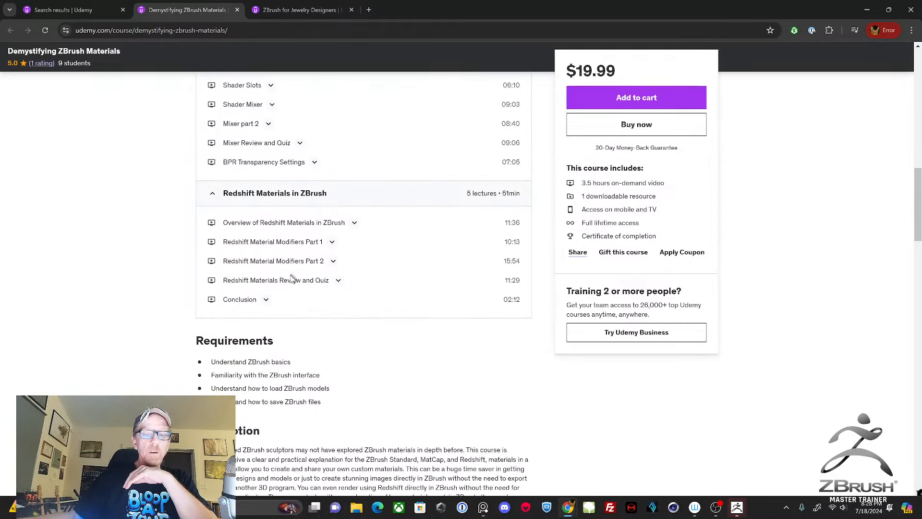
scroll(293, 274, "up", 5)
scroll(291, 278, "up", 12)
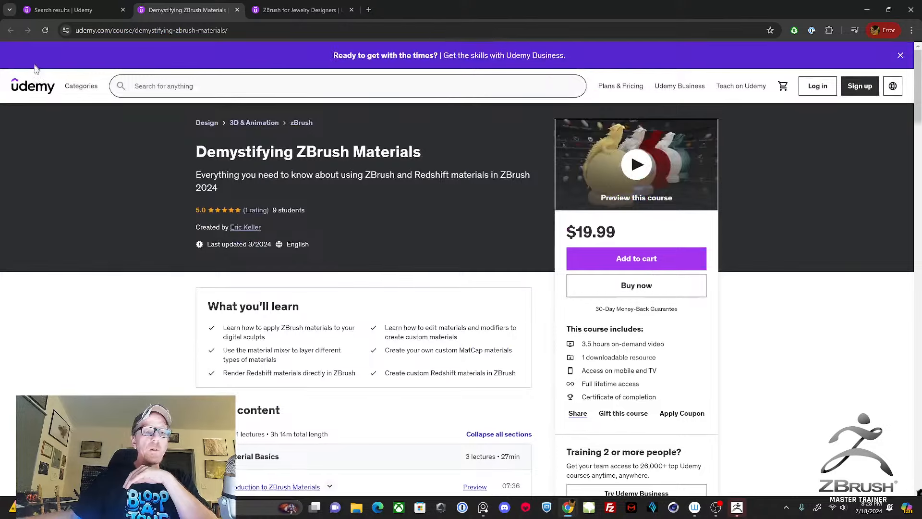
Return to the Udemy search results and open the course "ZBrush for Jewelry Designers: Understanding ZBrush Geometry".
left_click(93, 10)
scroll(490, 396, "down", 1)
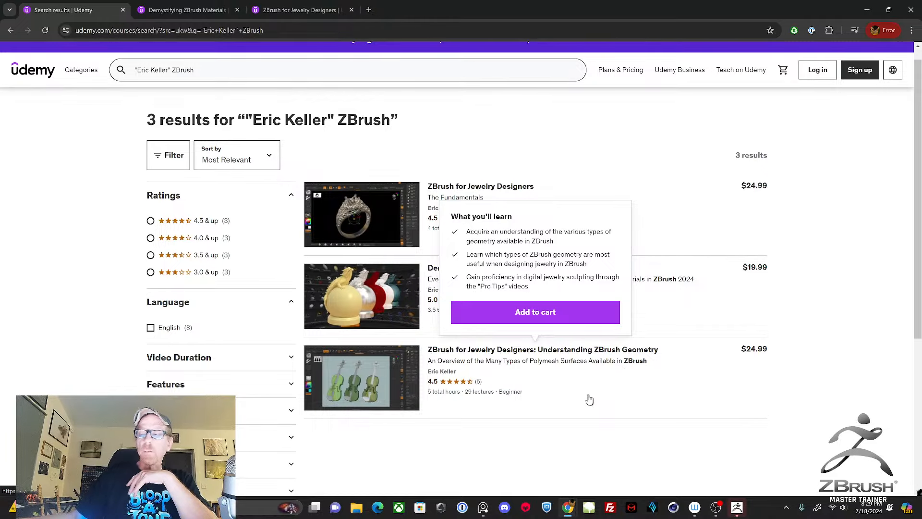
left_click(408, 368)
Examine the course's learning goals and its full lecture list, from the introduction through the conclusion.
scroll(413, 360, "down", 5)
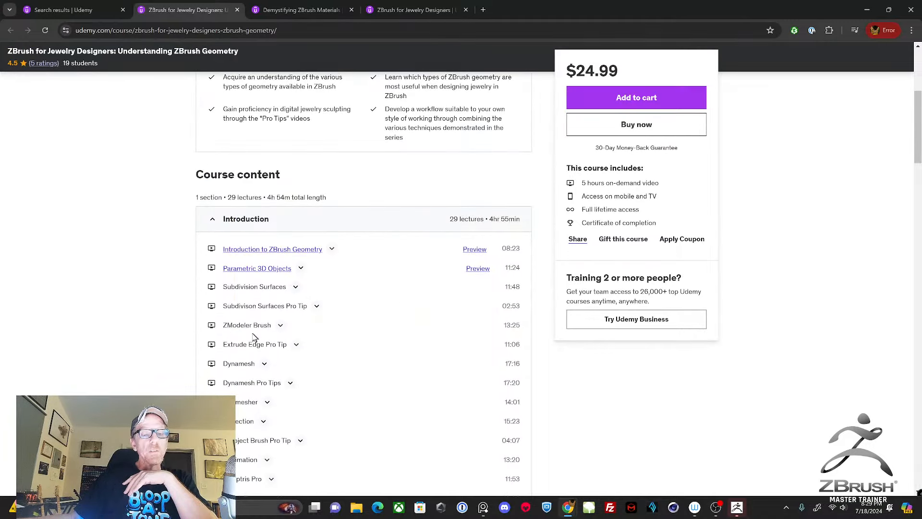
scroll(228, 324, "down", 1)
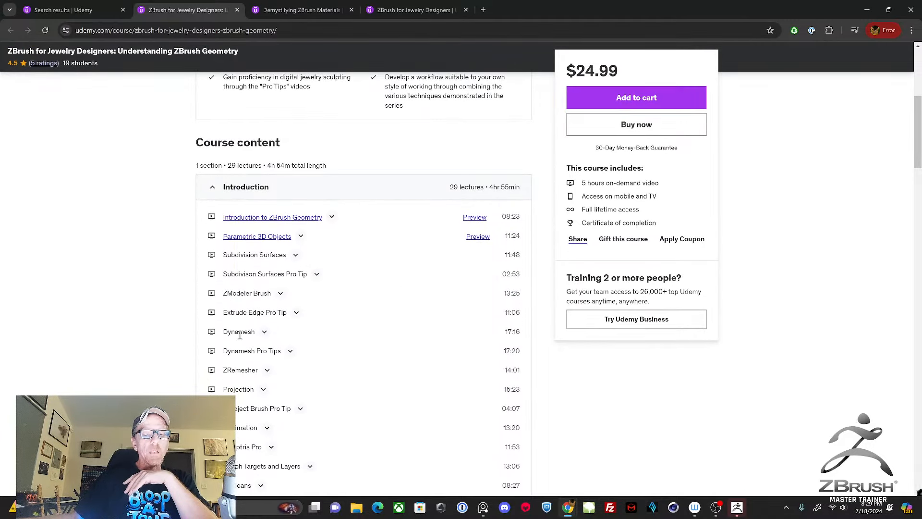
scroll(240, 334, "down", 2)
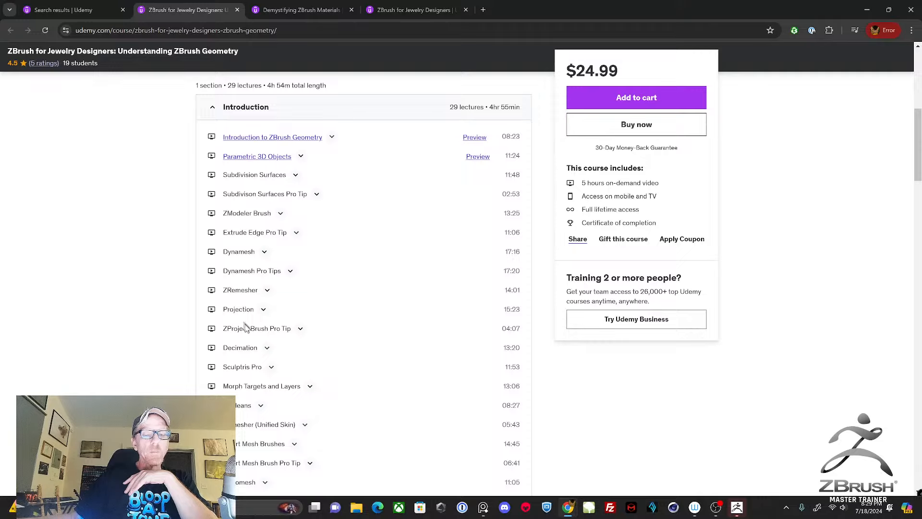
scroll(312, 361, "down", 3)
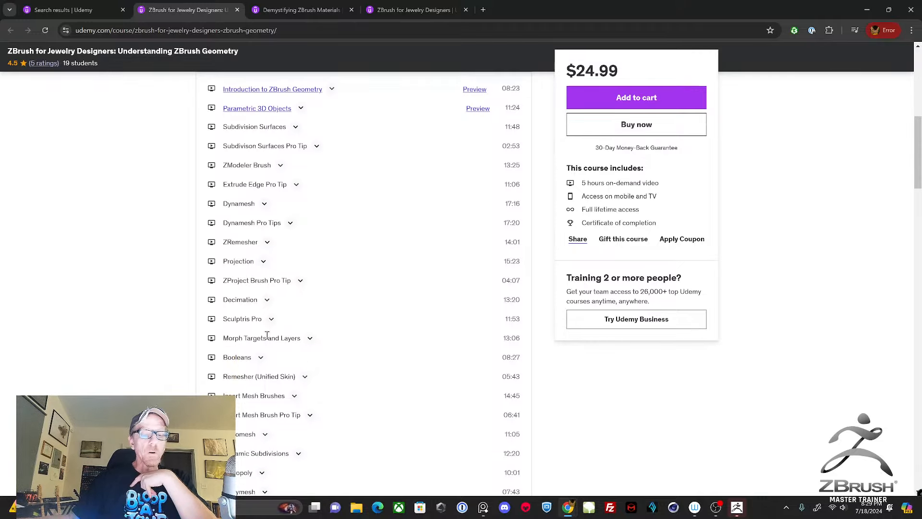
scroll(257, 371, "down", 4)
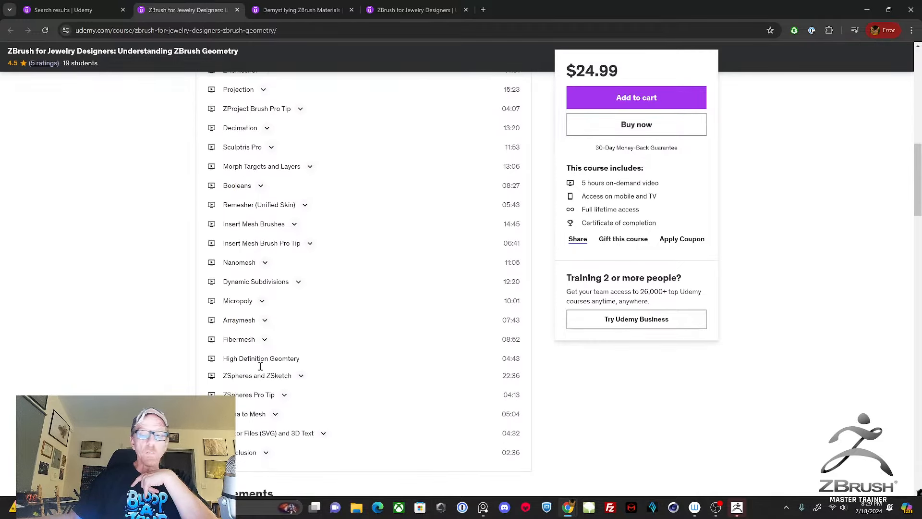
scroll(312, 366, "up", 7)
scroll(316, 365, "up", 8)
scroll(315, 364, "down", 3)
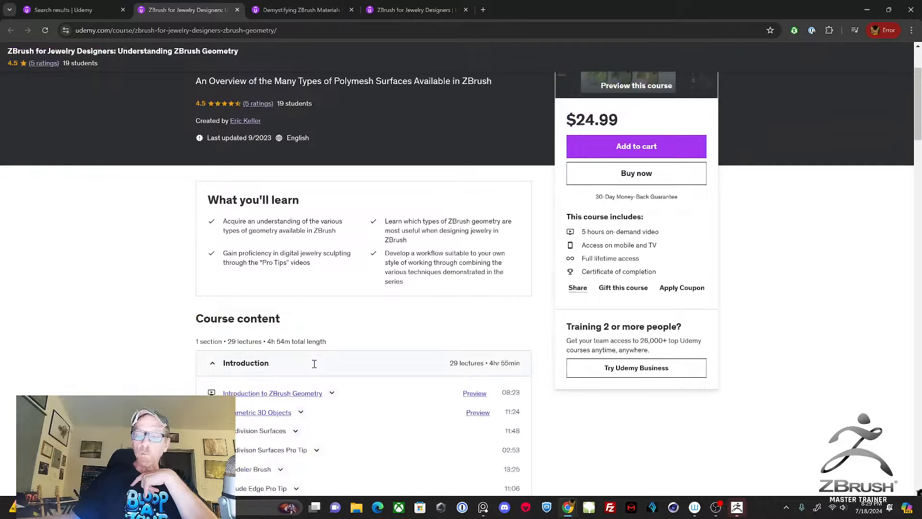
scroll(315, 367, "down", 2)
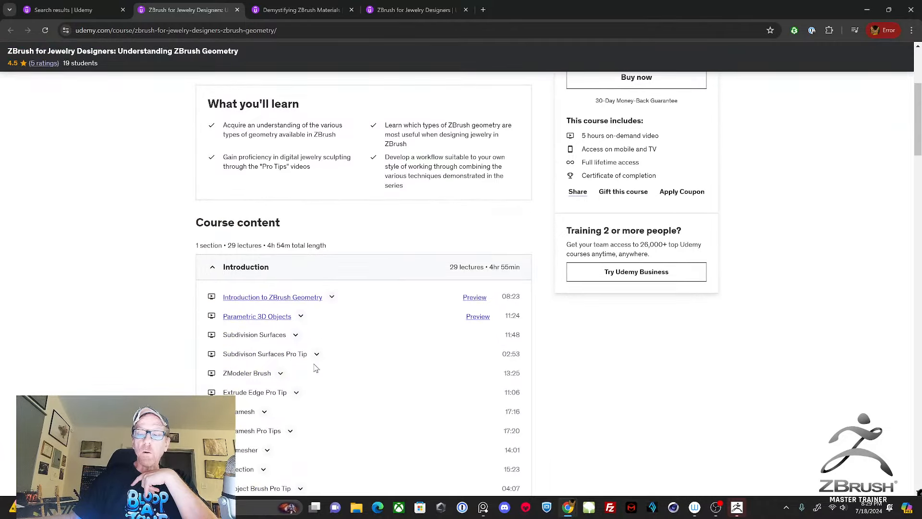
scroll(315, 368, "down", 5)
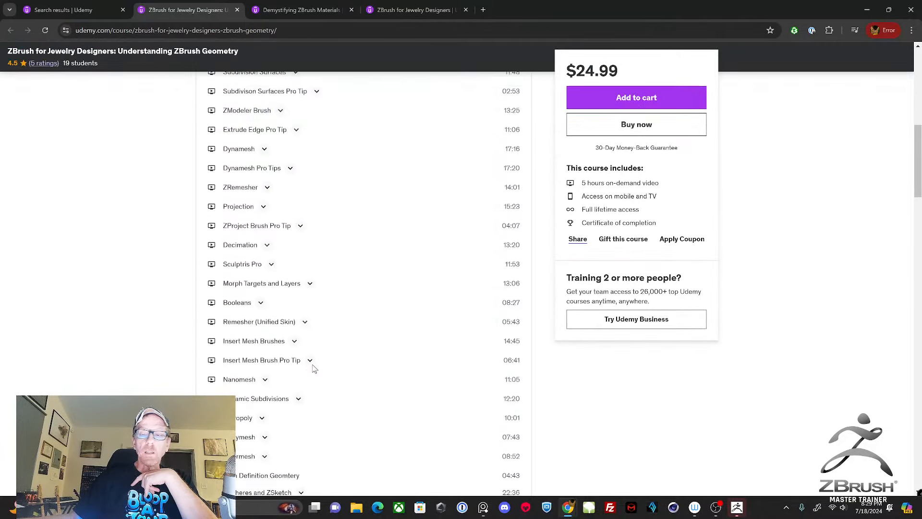
scroll(313, 368, "down", 3)
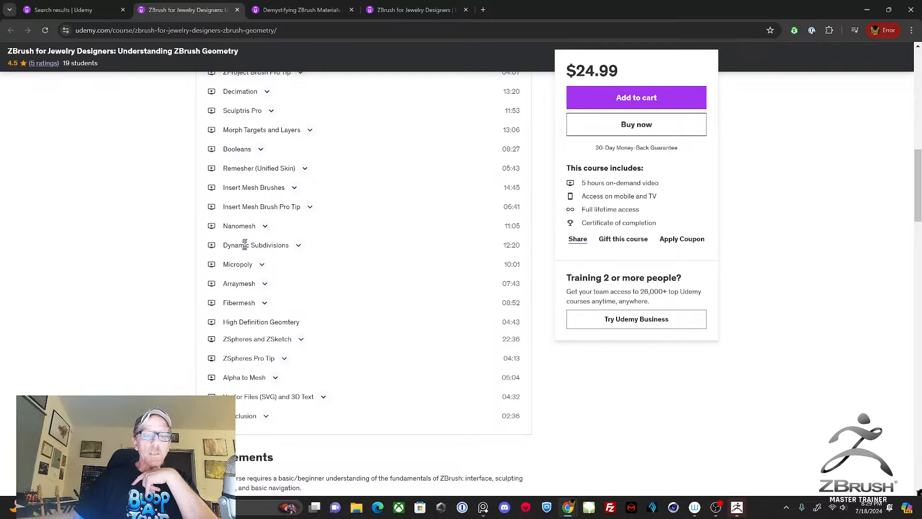
scroll(298, 329, "up", 3)
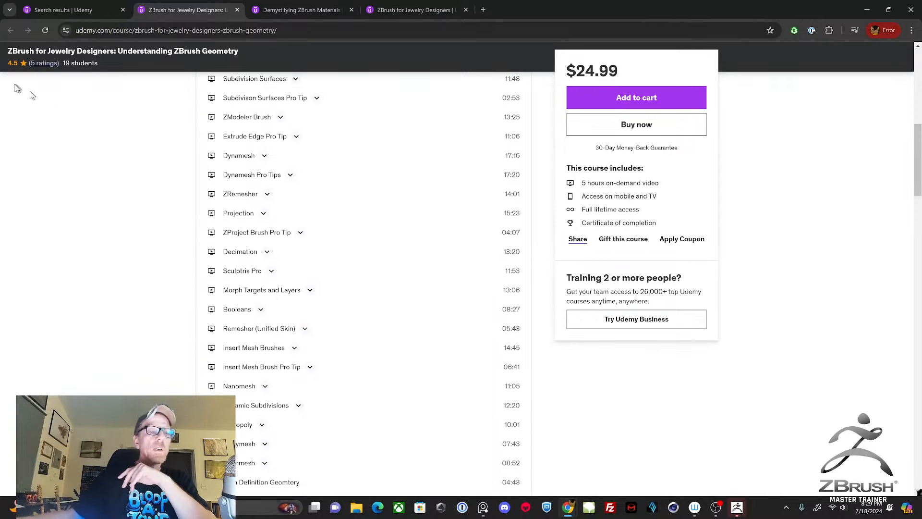
Return to the course search results, bring up a separate browser window with thegnomonworkshop.com, and dismiss its discount offer.
left_click(84, 9)
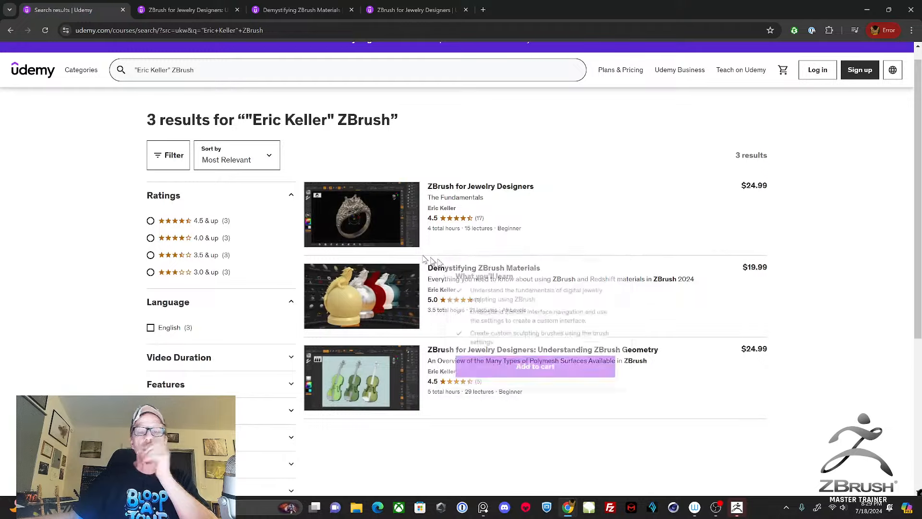
left_click(483, 11)
left_click_drag(541, 14, 0, 55)
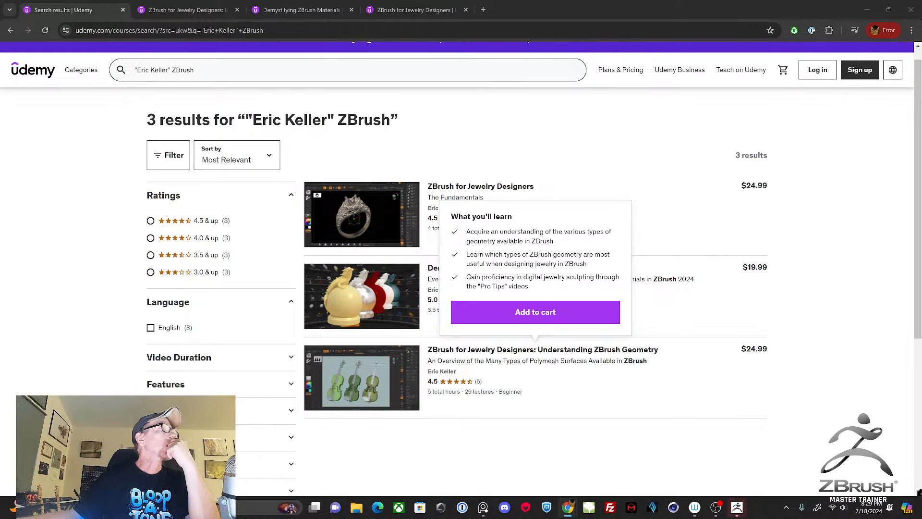
left_click_drag(0, 126, 338, 77)
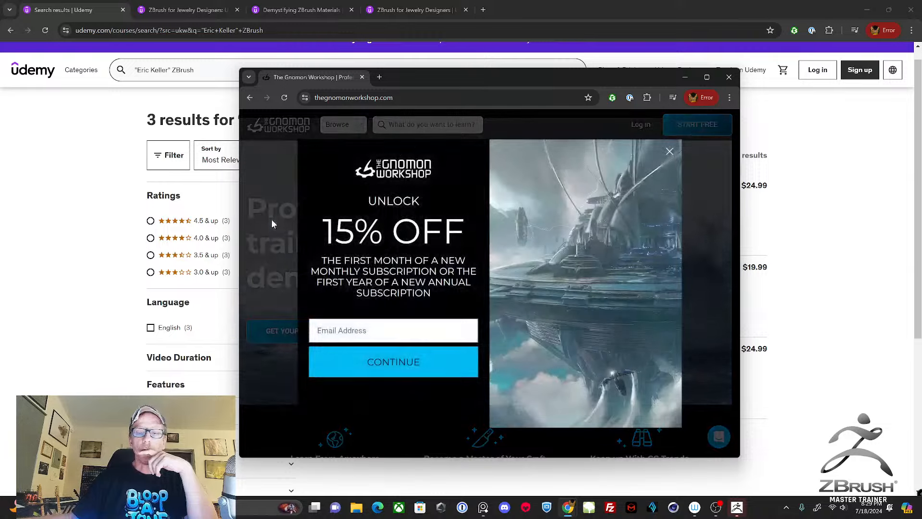
left_click(669, 152)
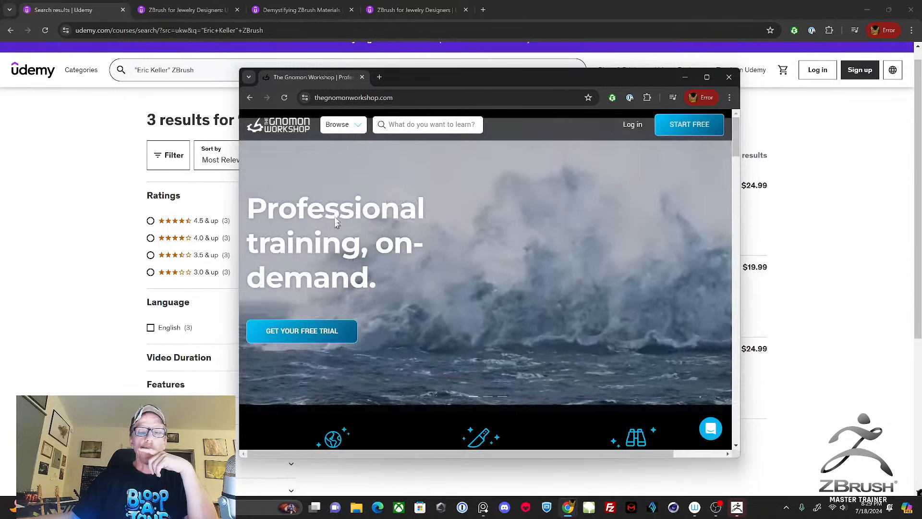
Browse the instructors in the I - L group, open the page of the Udemy courses' author, and maximize the window.
mouse_move(344, 126)
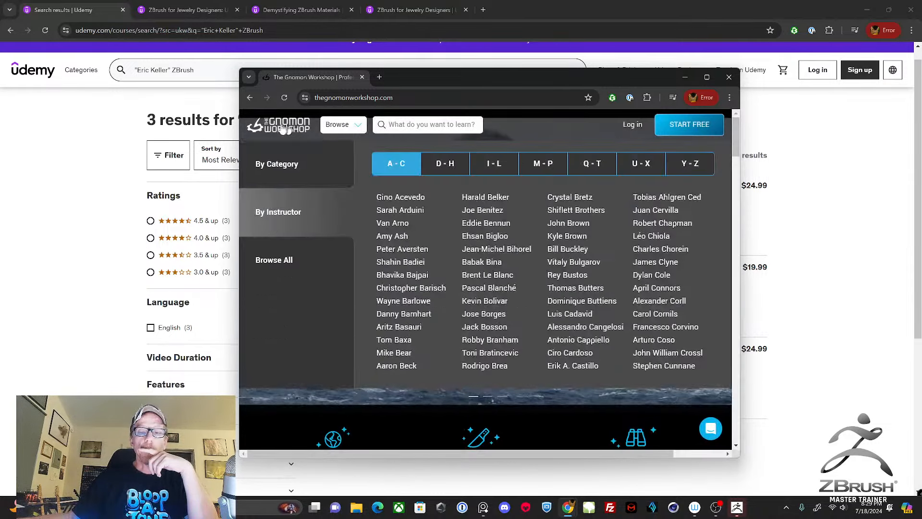
left_click(497, 164)
left_click(544, 168)
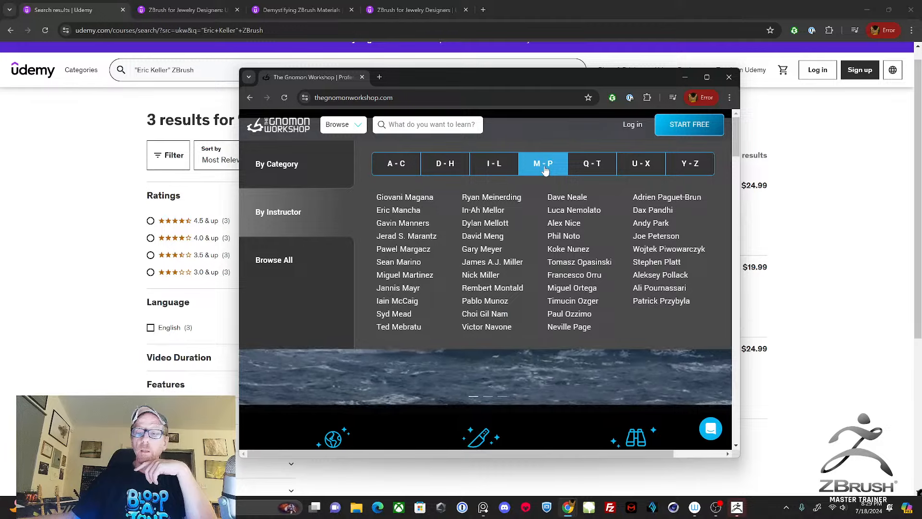
left_click(498, 168)
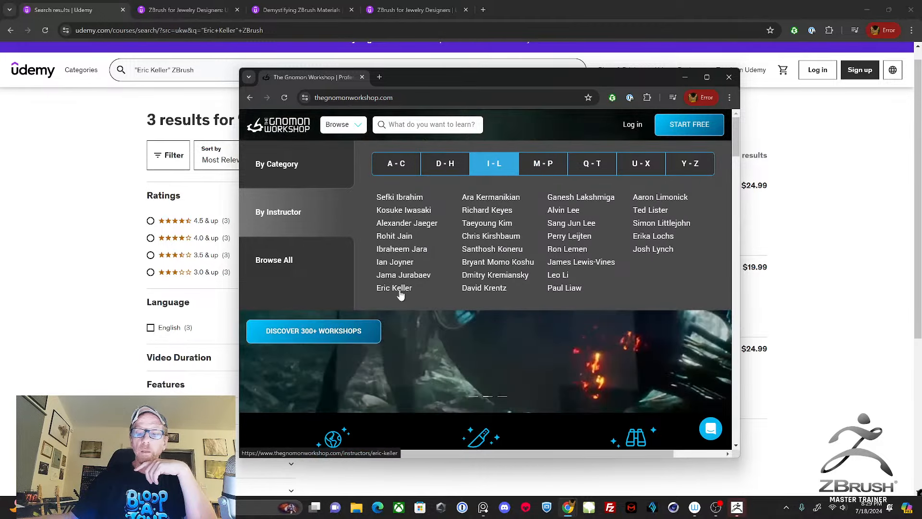
left_click(395, 288)
left_click(707, 78)
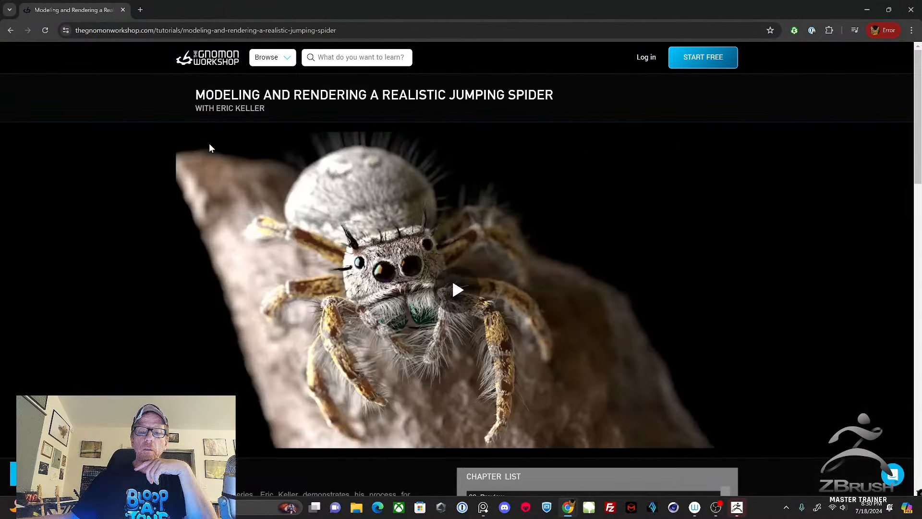
Go back from the jumping spider tutorial, open "Creature Modeling With ZBrush & Marmoset Toolbag", and look over its chapter list.
left_click(10, 30)
left_click(305, 143)
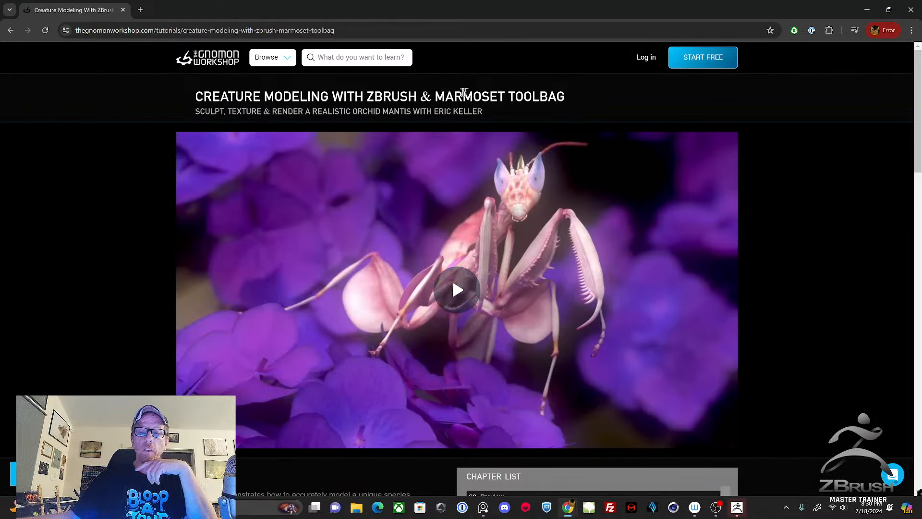
scroll(430, 205, "down", 2)
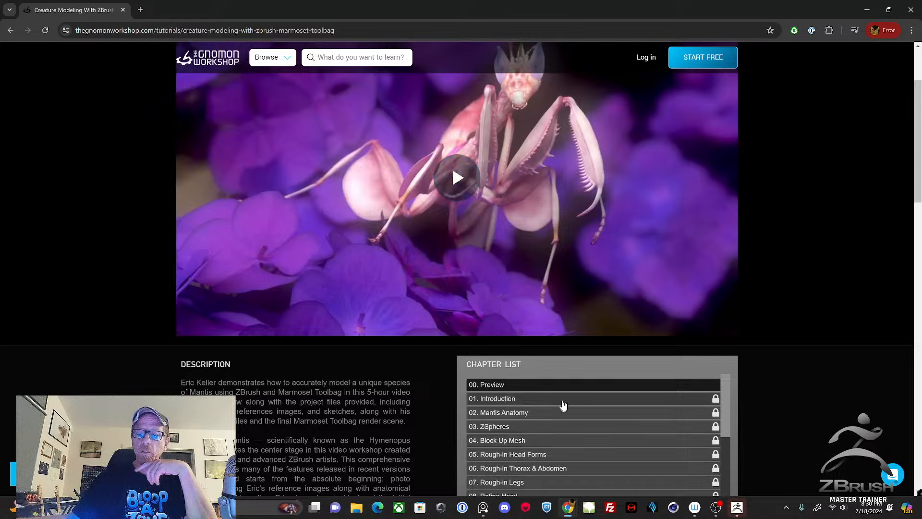
scroll(562, 402, "down", 1)
scroll(562, 403, "up", 4)
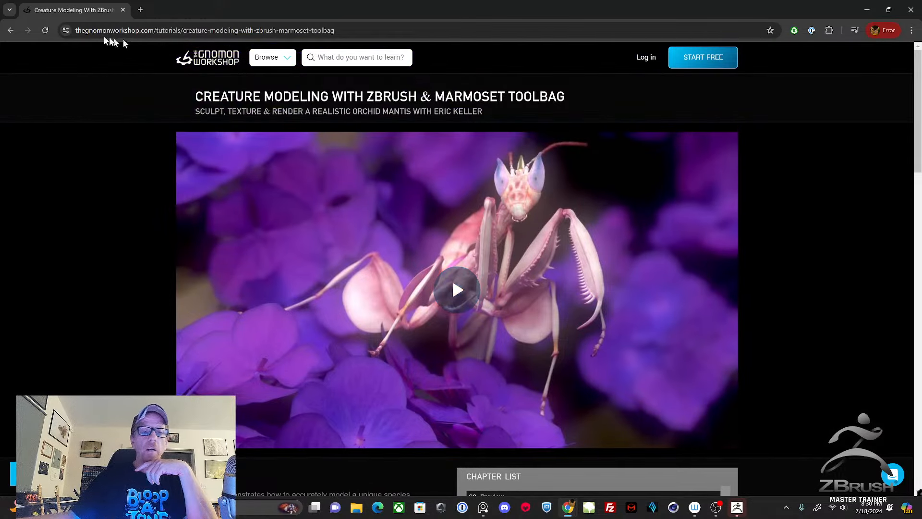
Go back to the instructor's workshops and open "Introduction to the UV Toolkit in Autodesk Maya 2018".
left_click(11, 31)
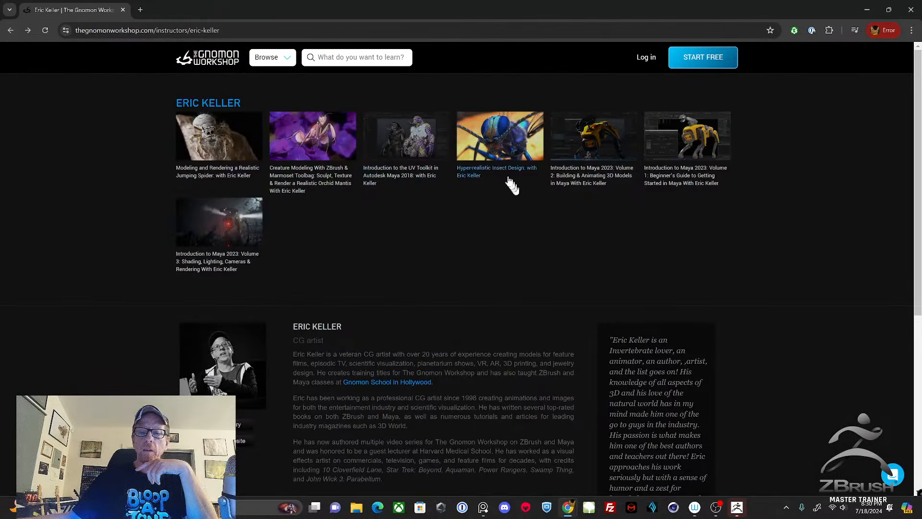
left_click(421, 152)
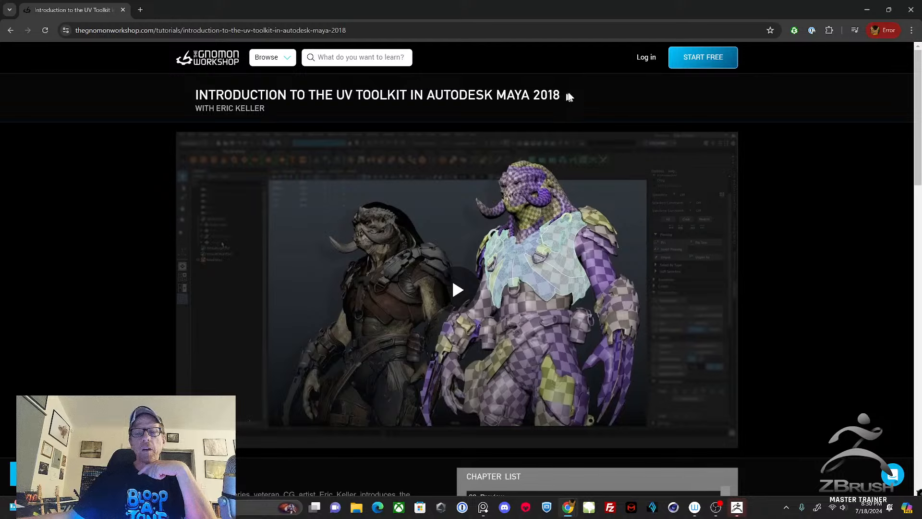
Go back to the instructor's workshops, open "Hyper-realistic Insect Design", and look through its chapter list.
left_click(11, 31)
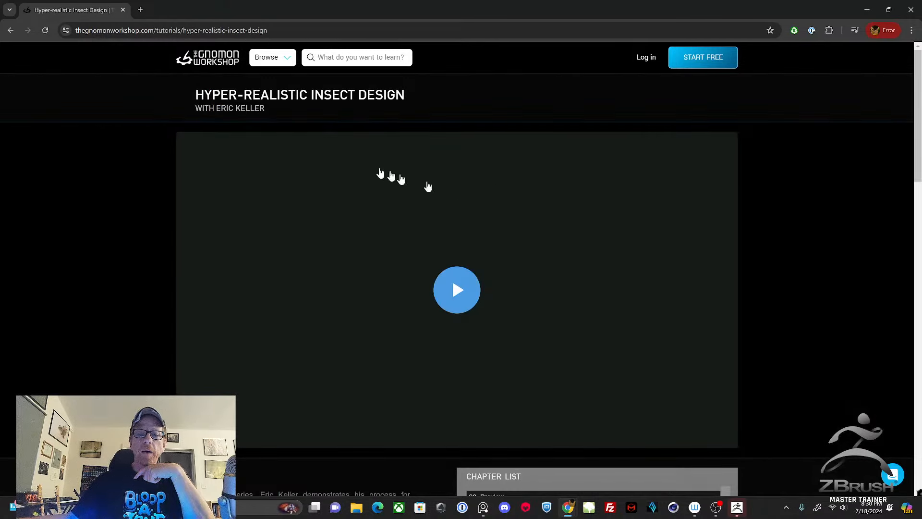
scroll(529, 259, "down", 4)
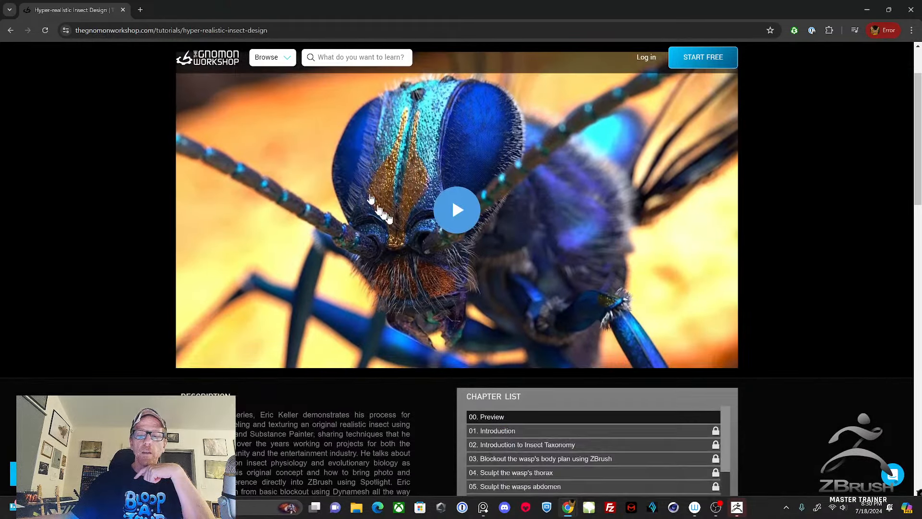
scroll(725, 350, "down", 4)
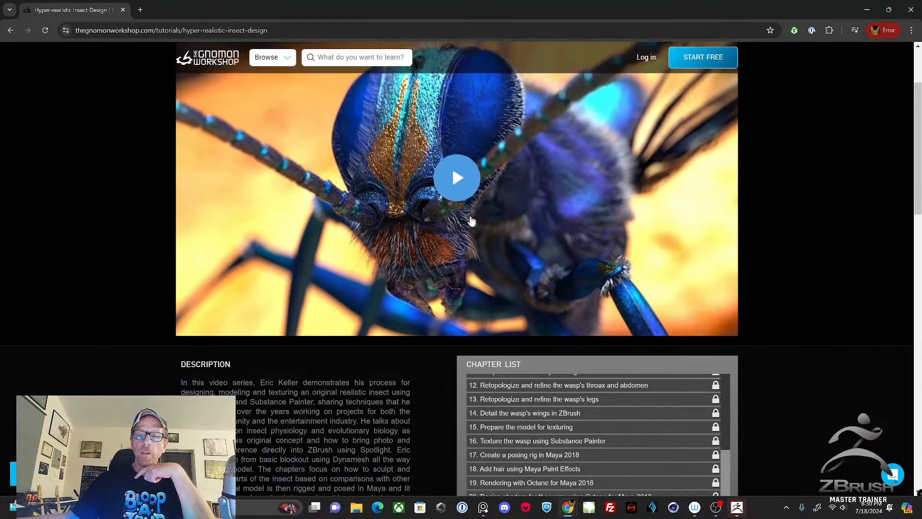
scroll(158, 126, "up", 3)
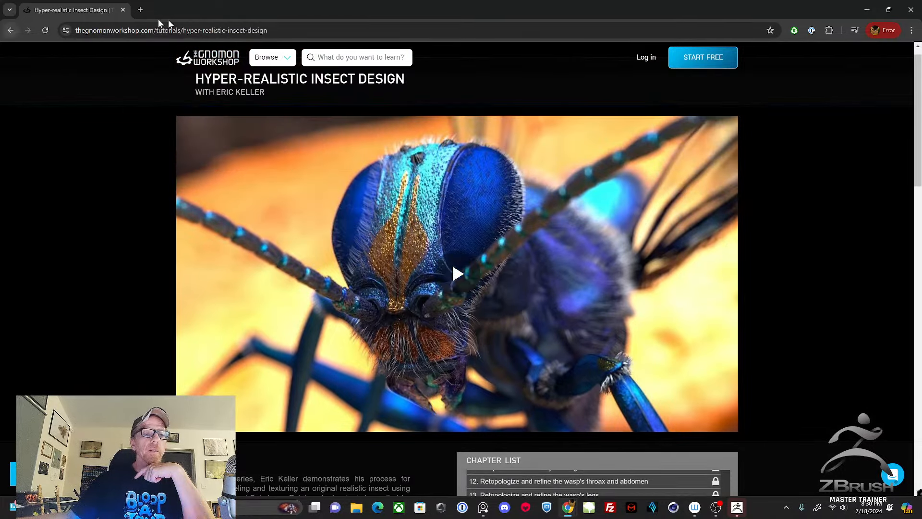
Minimize the Gnomon Workshop browser window, switch to ZBrush, and dismiss the startup note.
left_click(867, 10)
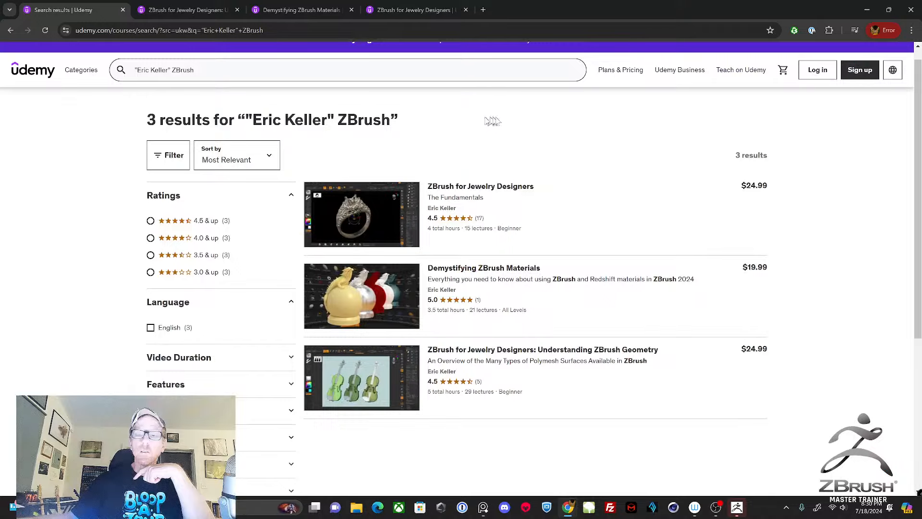
left_click(737, 507)
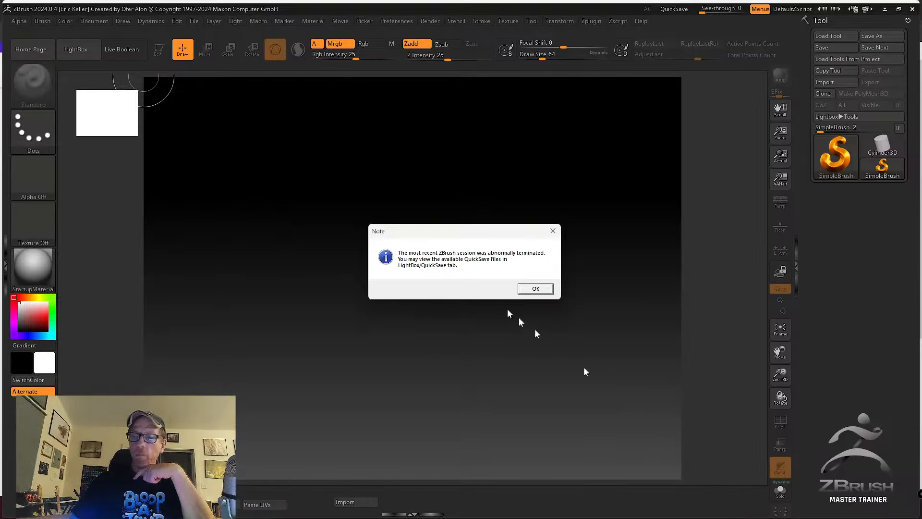
left_click(536, 288)
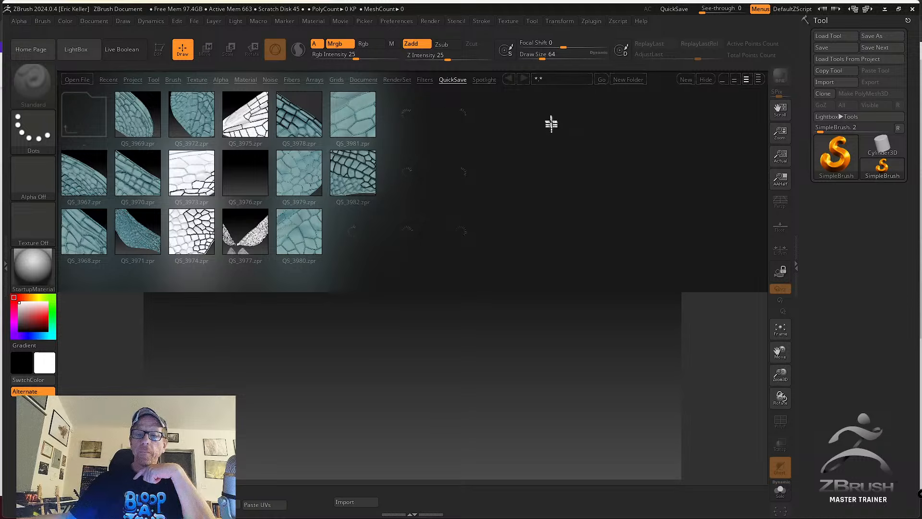
Open the project honey_bee_005.zpr from the insect_scans_hartop demo folder.
left_click(197, 22)
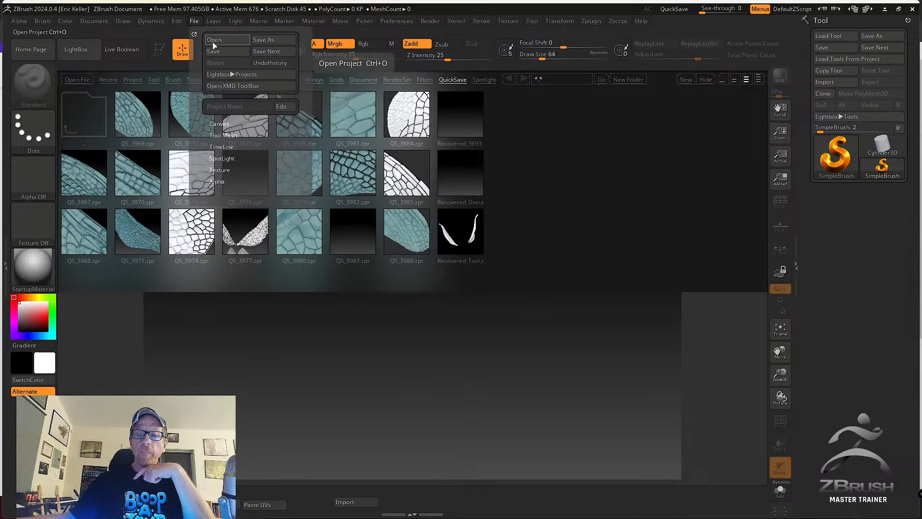
left_click(215, 40)
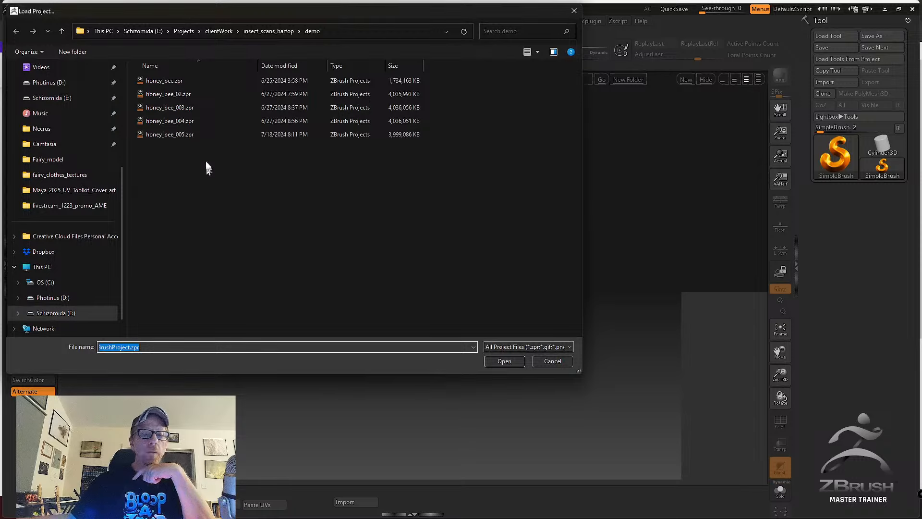
left_click(203, 134)
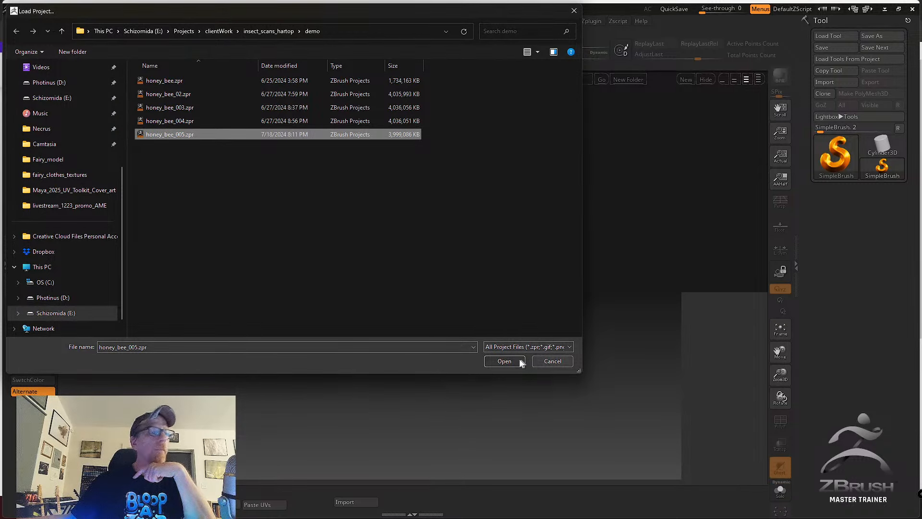
left_click(504, 361)
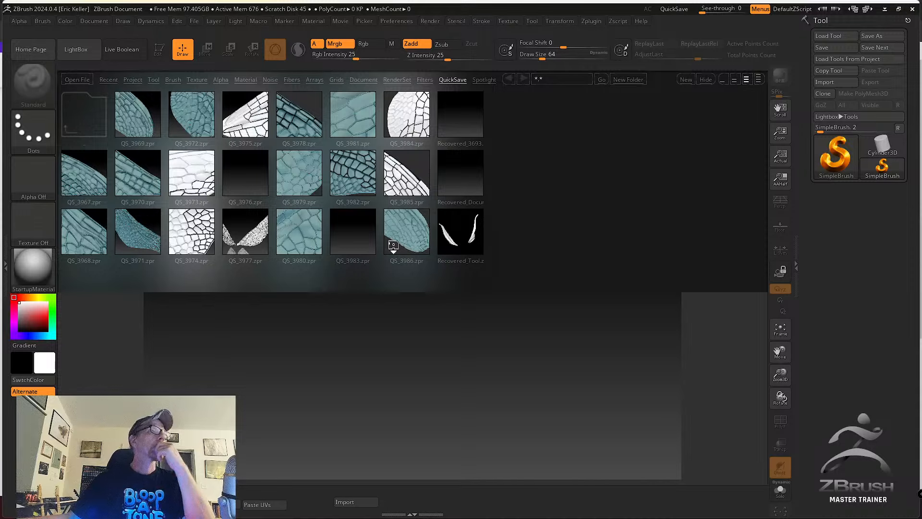
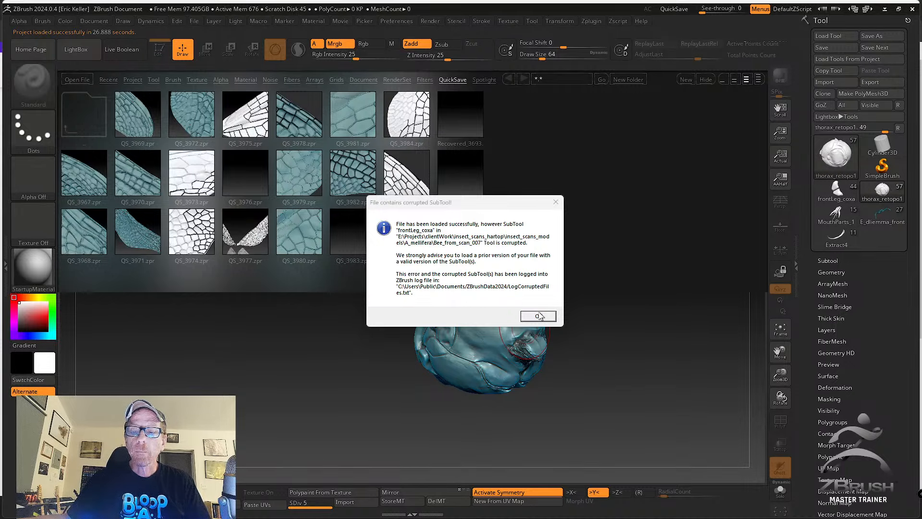
Dismiss the corrupted SubTool notice and close LightBox to reveal the loaded bee model.
left_click(539, 316)
left_click_drag(391, 315, 327, 354)
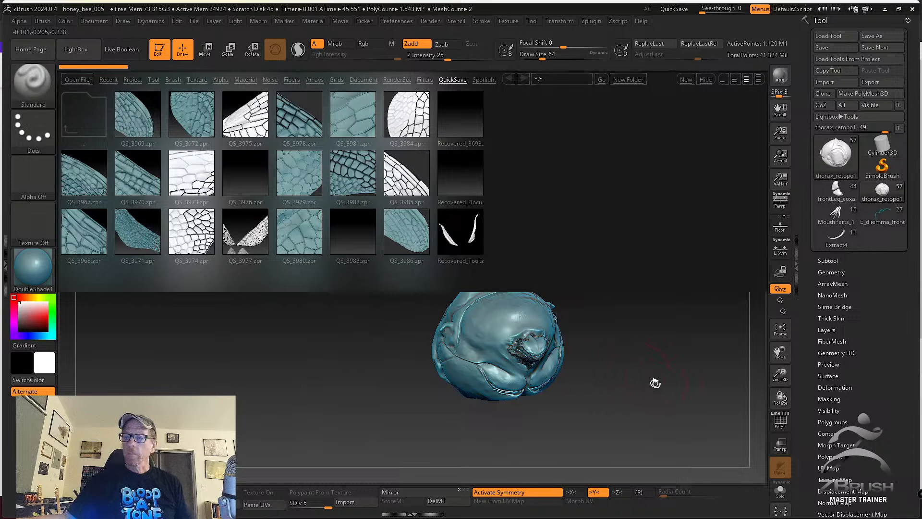
left_click(76, 49)
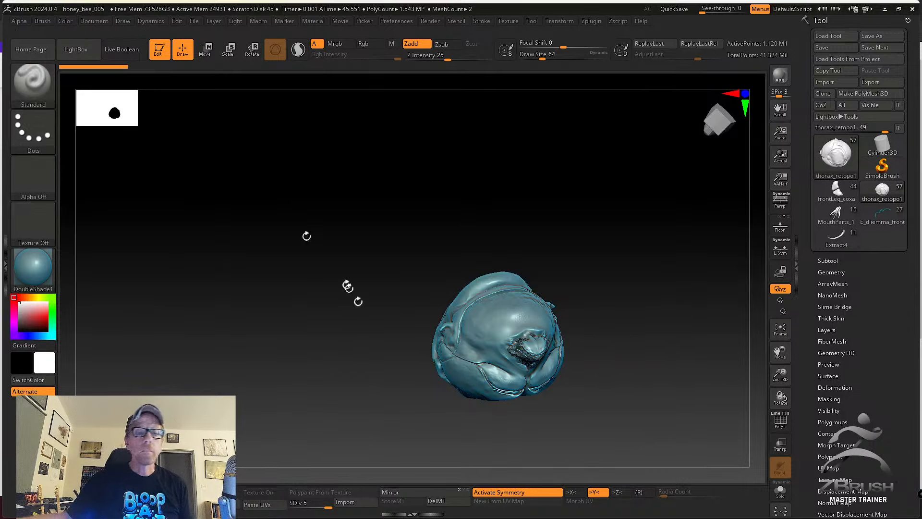
Save the honey bee project as the next incremental version.
left_click_drag(358, 301, 430, 355)
left_click_drag(626, 397, 593, 382, "alt")
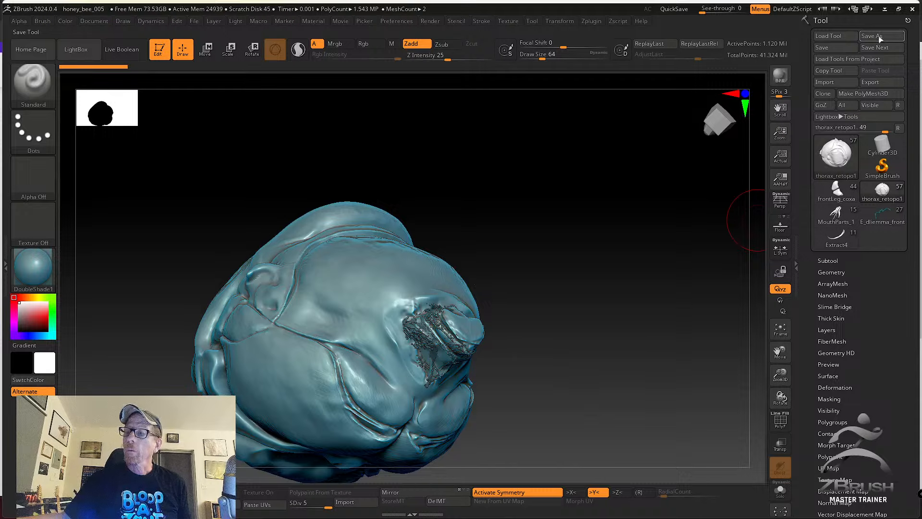
left_click(195, 22)
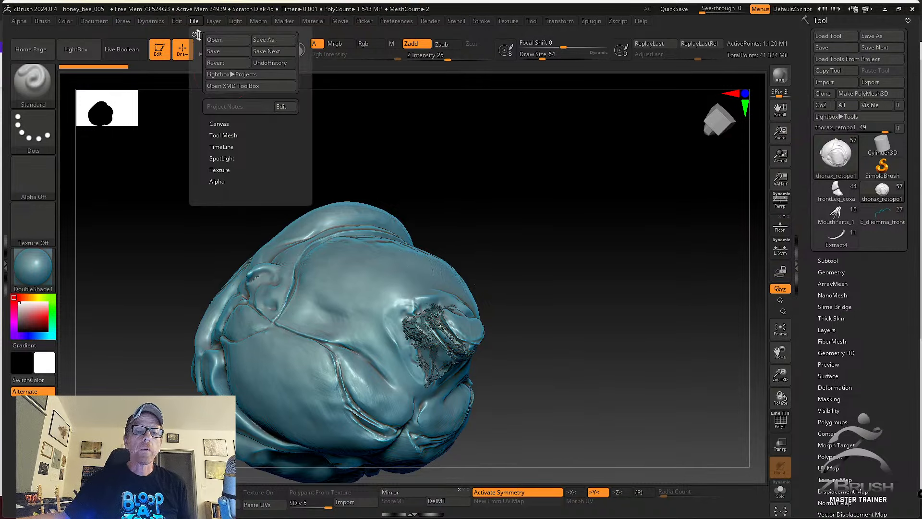
left_click(272, 52)
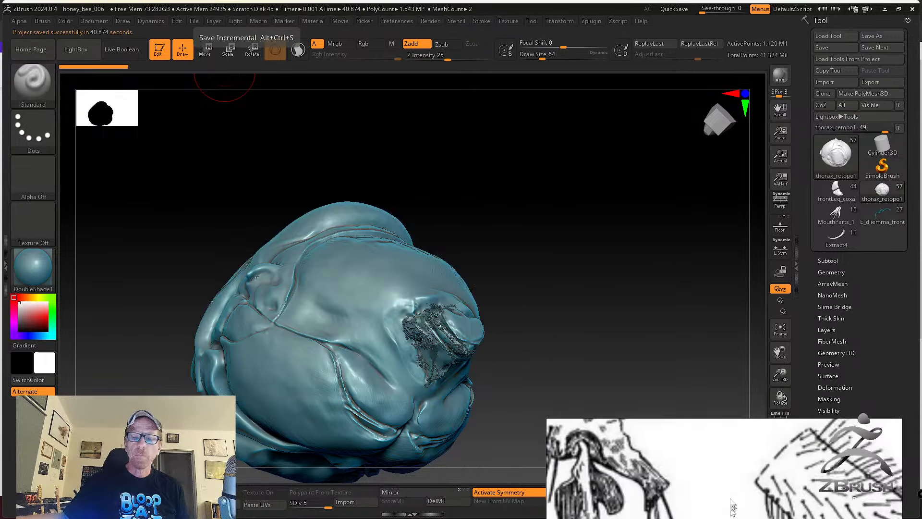
Make the first Bee_54_08 subtool, the hairy leg scan, the active subtool.
left_click_drag(497, 342, 538, 340)
left_click(827, 261)
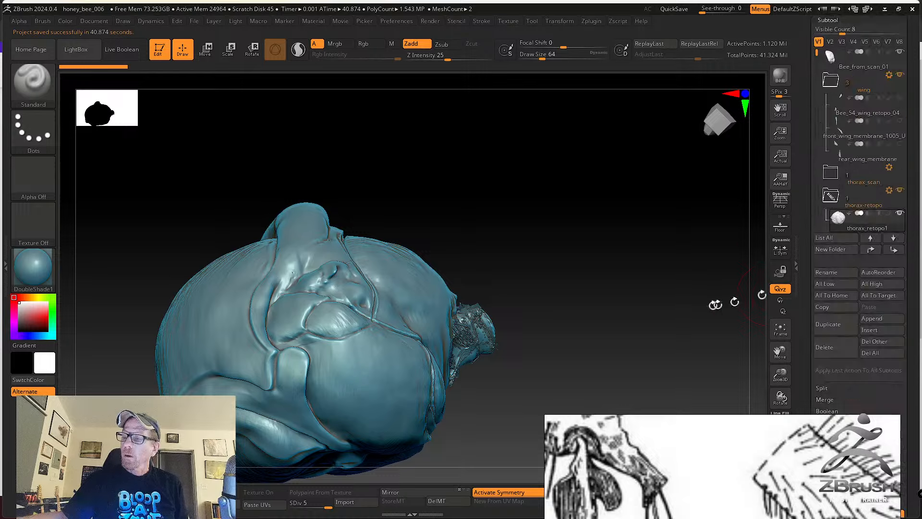
left_click_drag(817, 53, 816, 85)
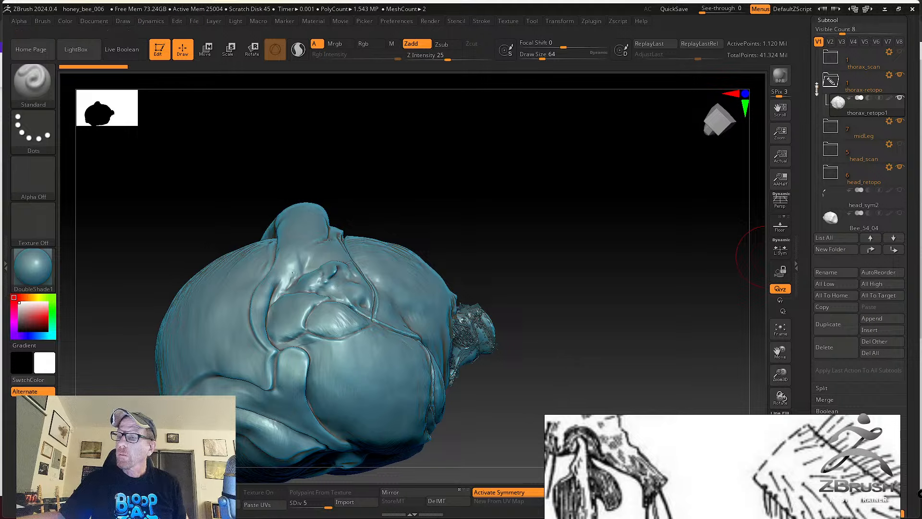
left_click_drag(812, 87, 807, 154)
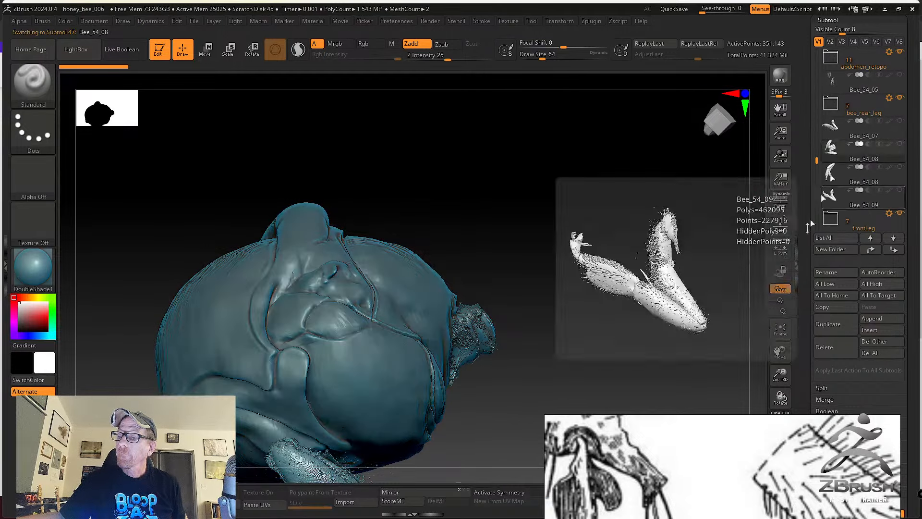
left_click(831, 153)
left_click_drag(624, 303, 640, 274)
left_click_drag(636, 230, 571, 243)
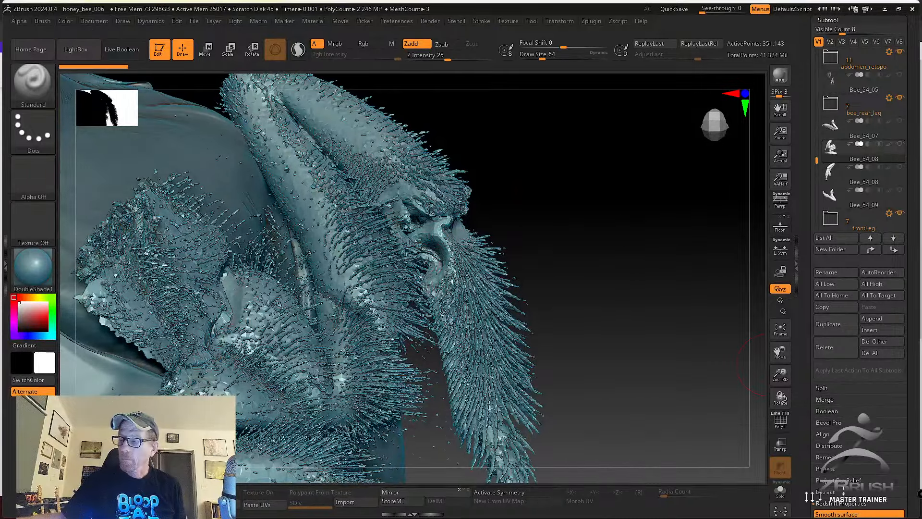
Solo the Bee_54_08 leg scan and hide everything except the area around its curved notch.
left_click(780, 490)
mouse_move(549, 232)
left_mouse_down()
mouse_move(552, 214)
mouse_move(551, 228)
left_mouse_up()
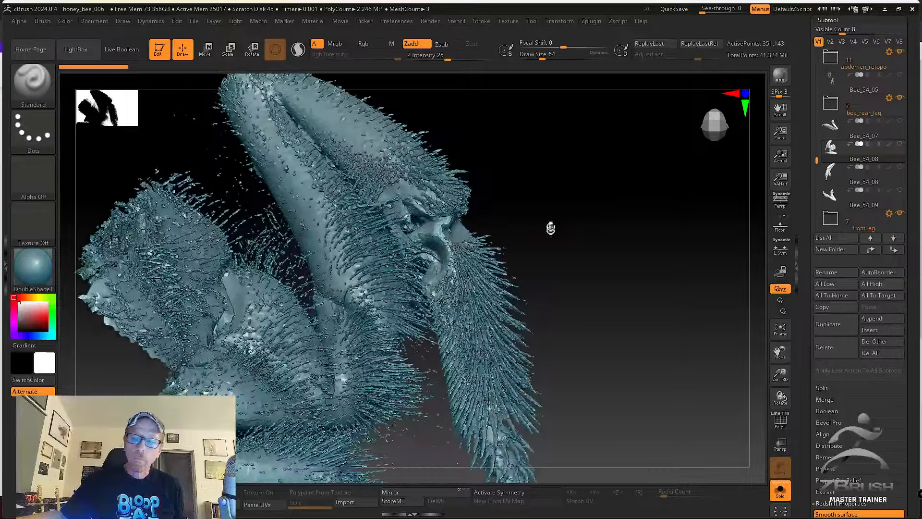
mouse_move(572, 184)
left_mouse_down("ctrl+shift")
mouse_move(364, 107)
mouse_move(344, 321)
mouse_move(361, 273)
mouse_move(369, 346)
mouse_move(371, 338)
left_mouse_up("ctrl+shift")
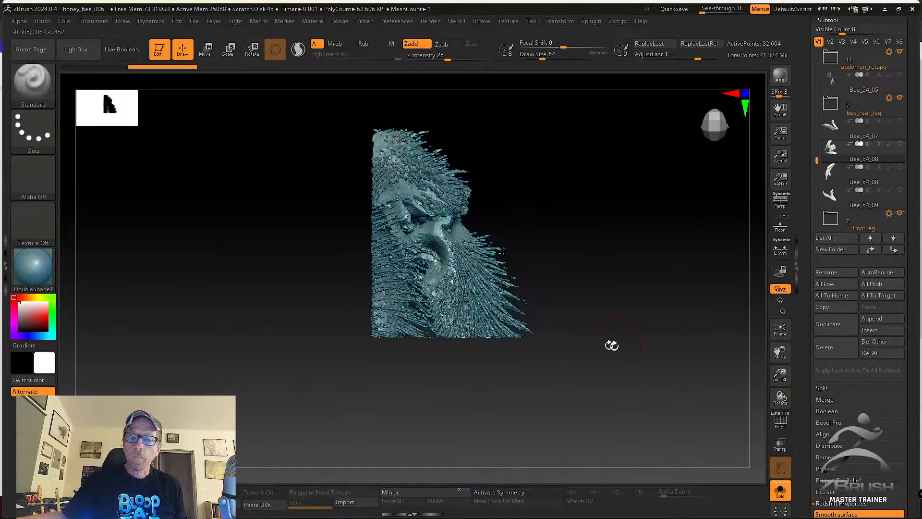
left_click_drag(612, 345, 591, 335)
Set the QuickSave maximum duration to 90 minutes and the rest duration to 60 minutes.
left_click(397, 21)
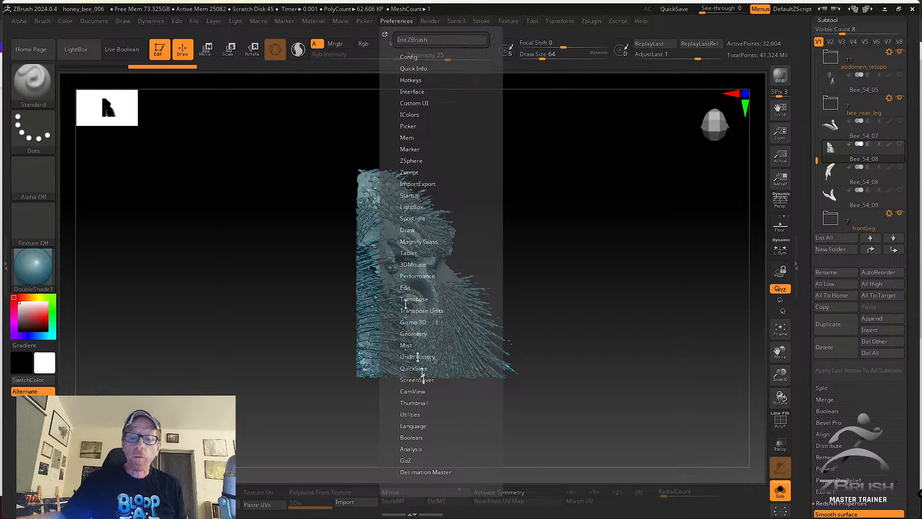
left_click(419, 368)
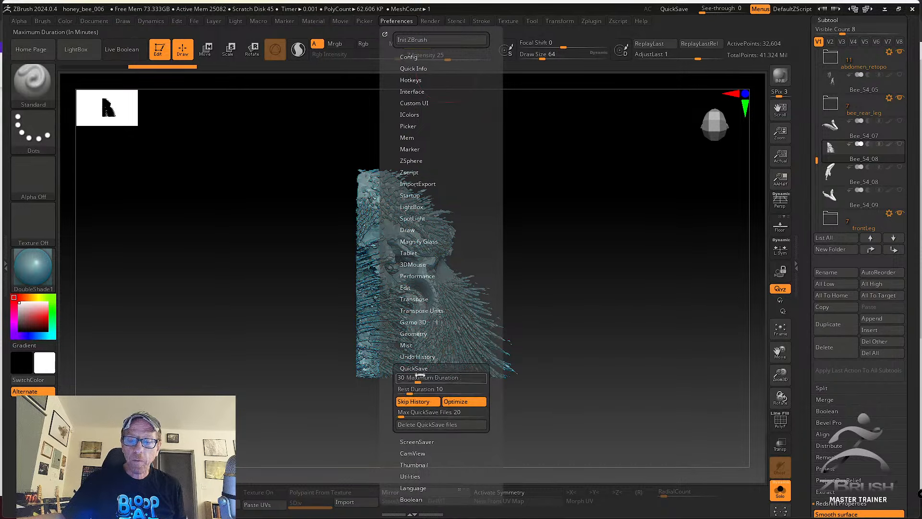
left_click(426, 403)
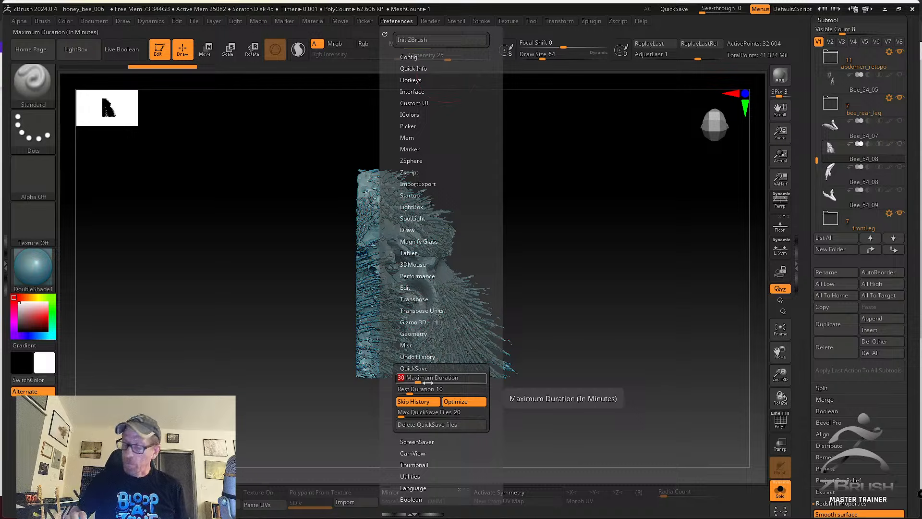
type("90")
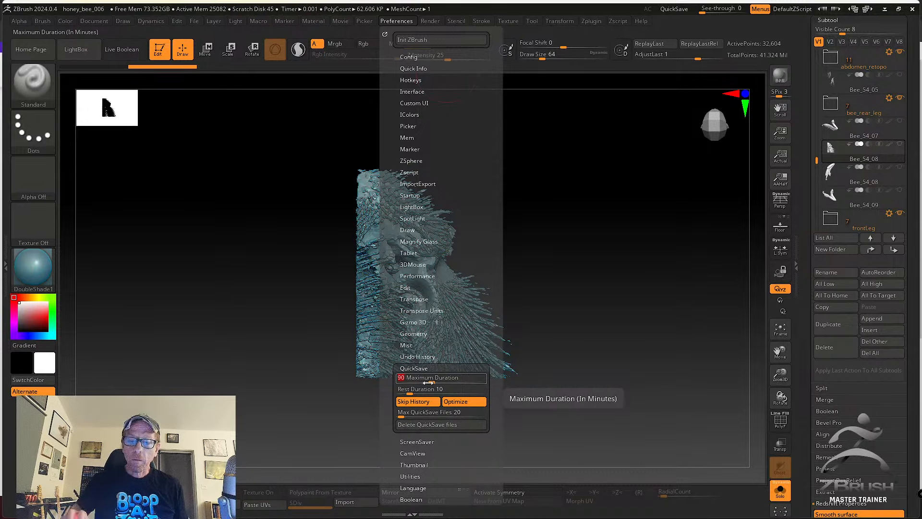
key("Return")
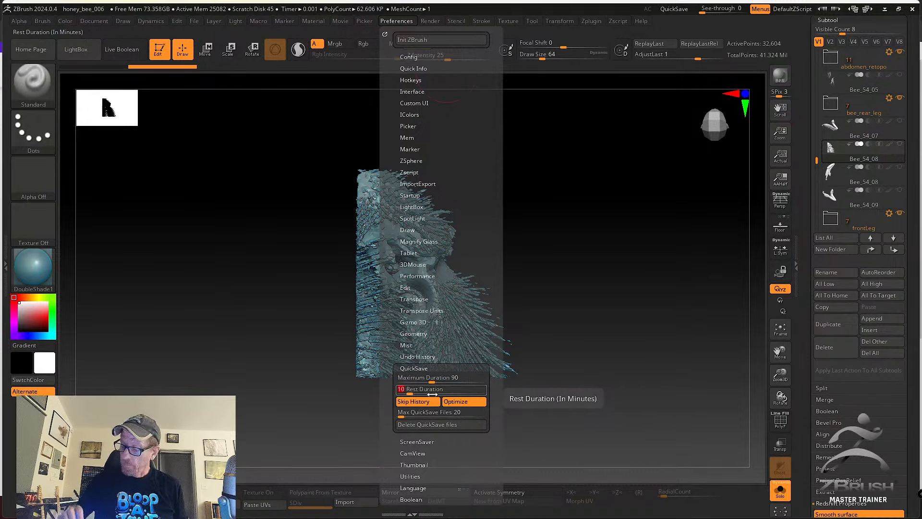
type("60")
key("Return")
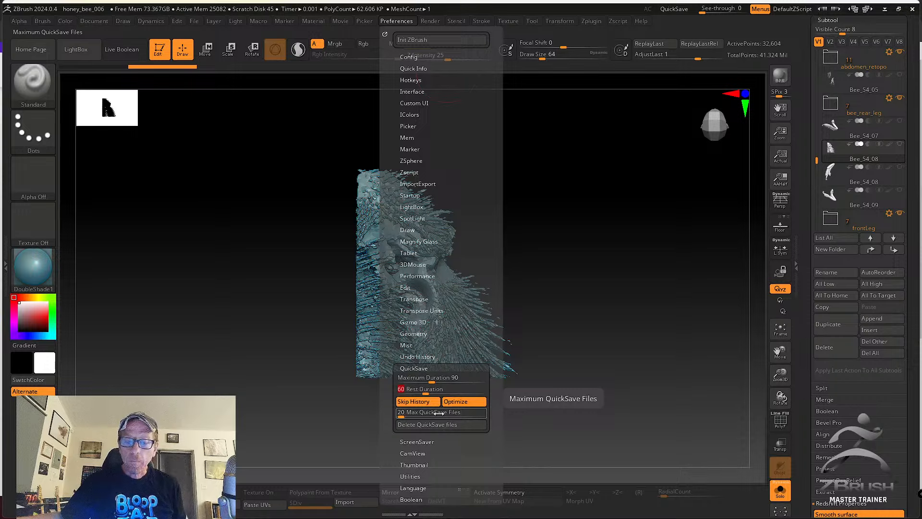
Store the current preferences as the startup configuration and close the confirmation.
left_click(408, 56)
left_click(414, 90)
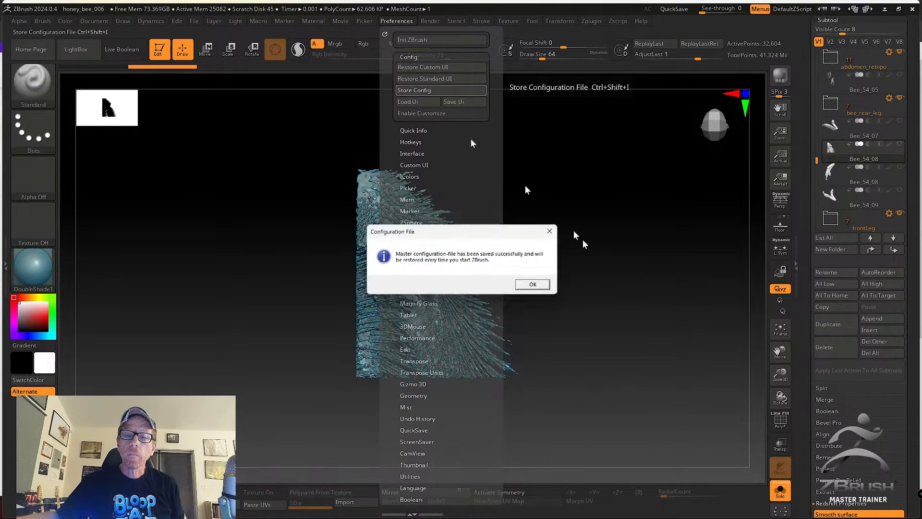
left_click(546, 290)
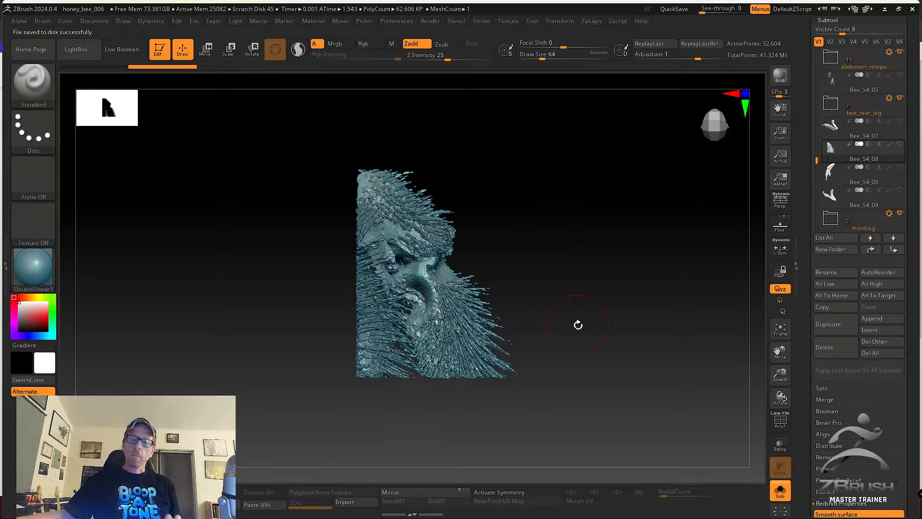
Expand the frontLeg folder in the subtool list and turn off Solo mode.
mouse_move(576, 323)
left_mouse_down()
mouse_move(575, 344)
mouse_move(578, 318)
left_mouse_up()
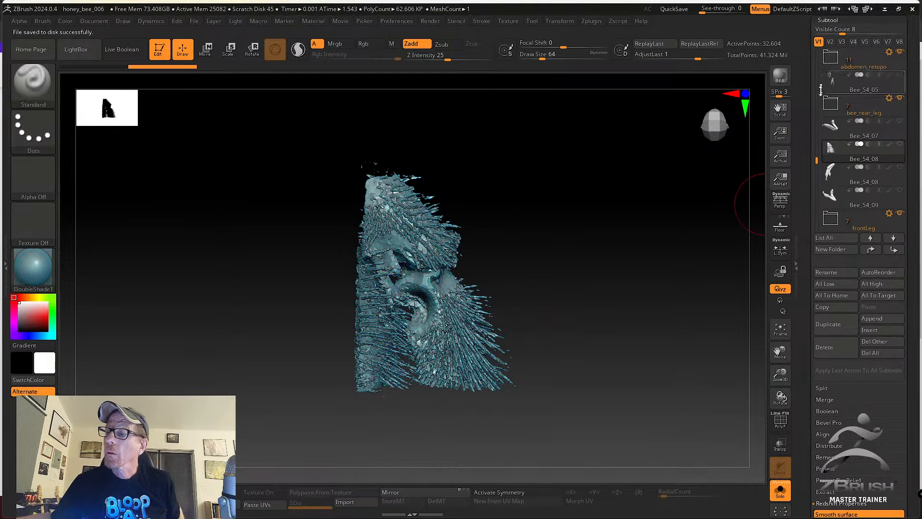
mouse_move(816, 159)
left_mouse_down()
mouse_move(814, 170)
mouse_move(812, 163)
left_mouse_up()
left_click(834, 174)
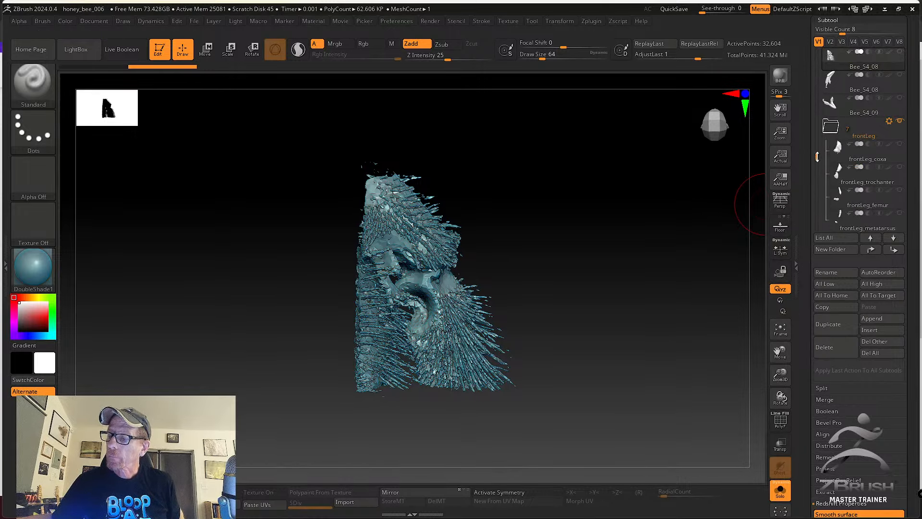
left_click(782, 500)
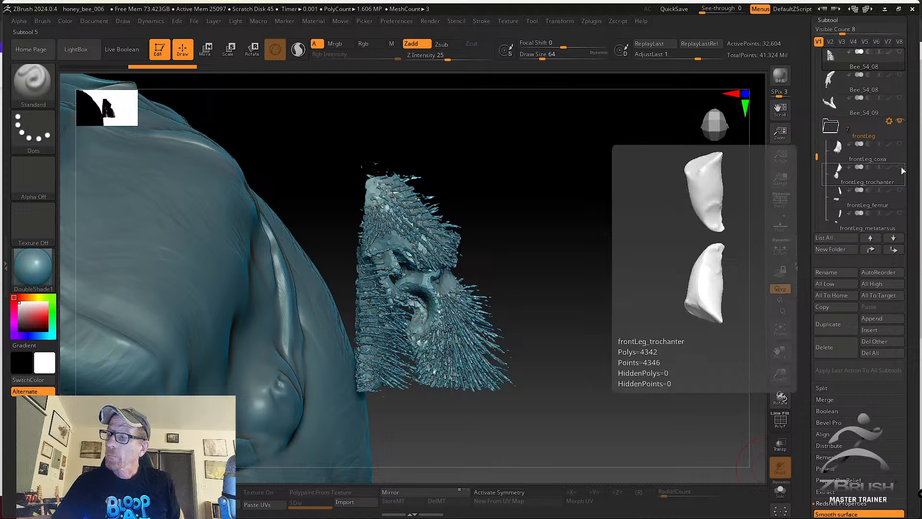
Turn on the visibility of frontLeg_metatarsus and make it the active subtool.
left_click(896, 200)
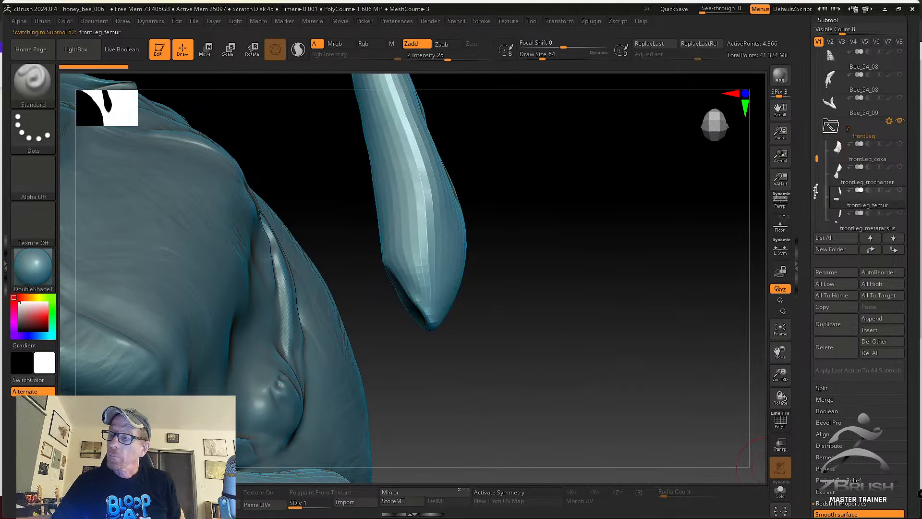
left_click(899, 214)
mouse_move(626, 232)
left_mouse_down()
mouse_move(617, 241)
mouse_move(630, 240)
left_mouse_up()
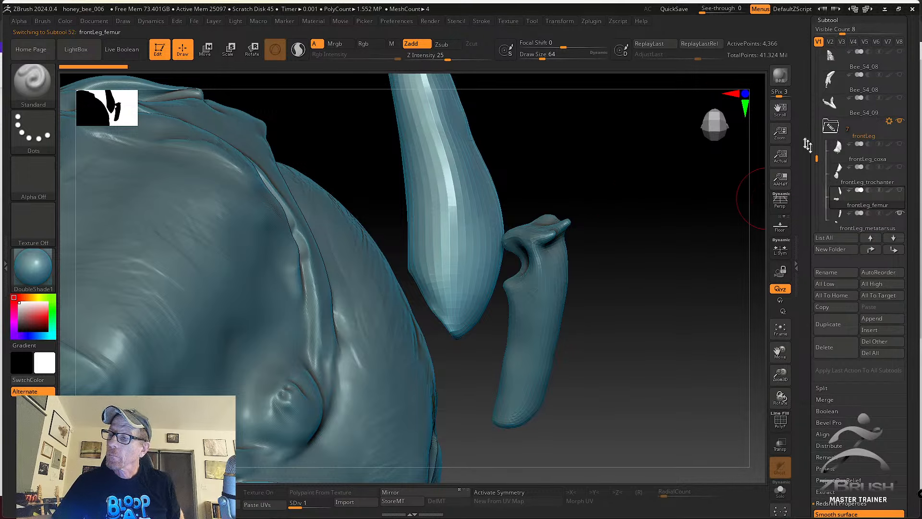
left_click_drag(817, 161, 817, 179)
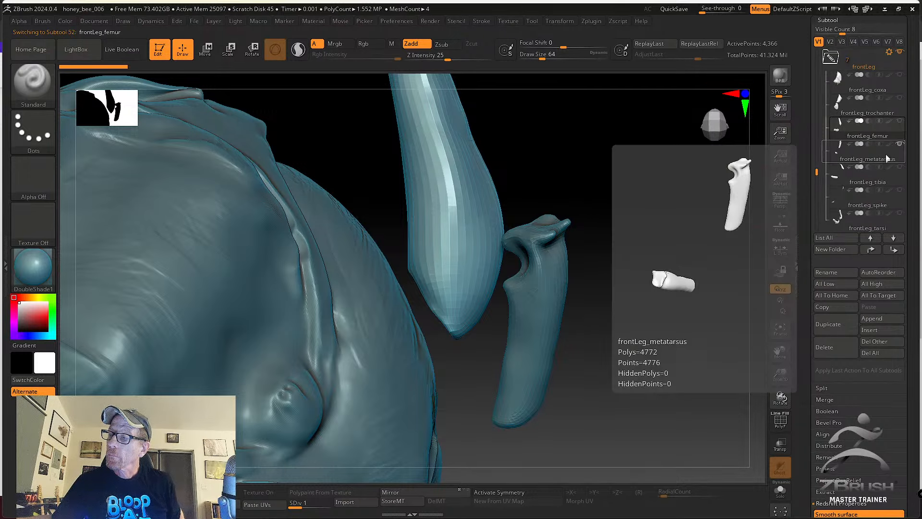
left_click(886, 156)
left_click_drag(663, 212, 661, 233, "alt")
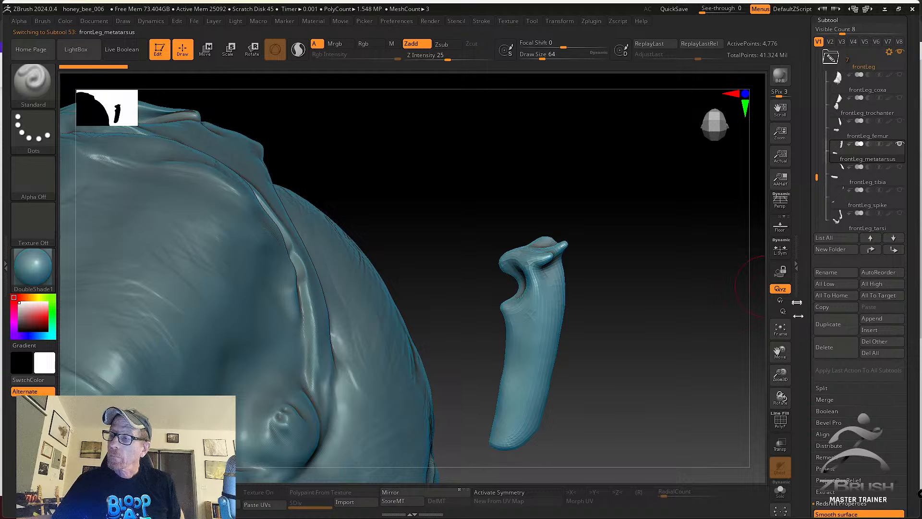
Show the cropped Bee_54_08 leg scan beside the metatarsus and hide the abdomen_retopo folder.
left_click_drag(817, 176, 818, 51)
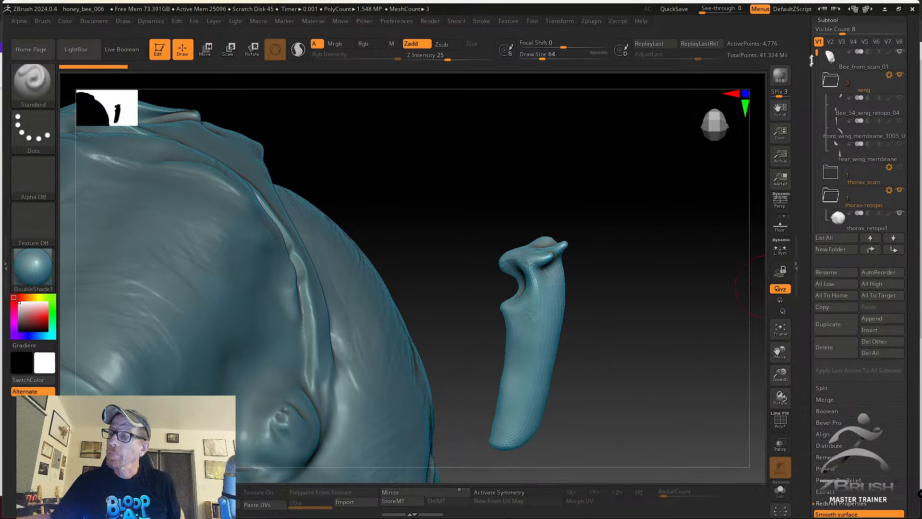
left_click_drag(818, 50, 815, 86)
left_click_drag(813, 88, 811, 127)
mouse_move(863, 156)
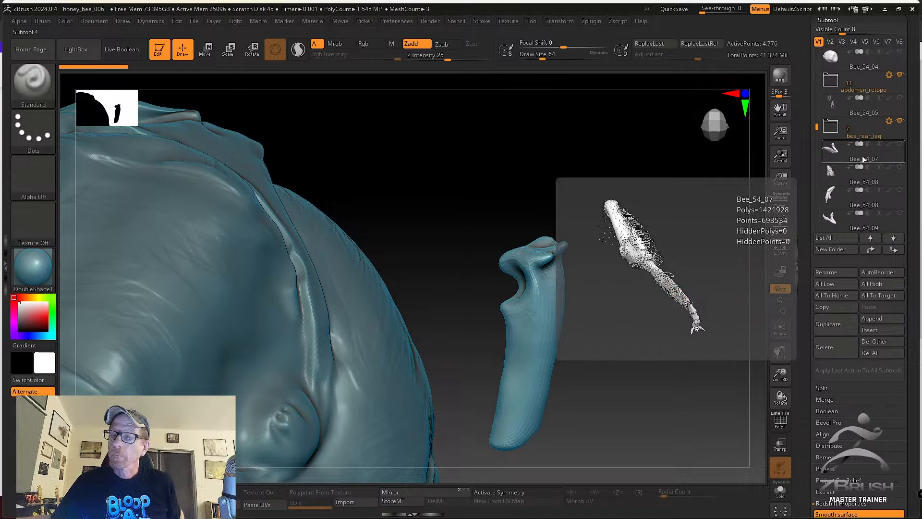
mouse_move(871, 181)
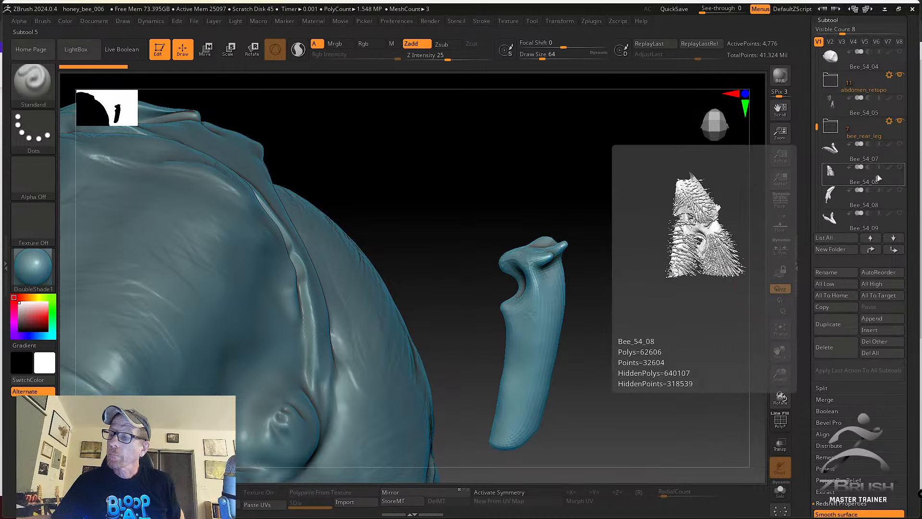
left_click(899, 167)
left_click_drag(685, 259, 656, 241)
left_click(860, 140)
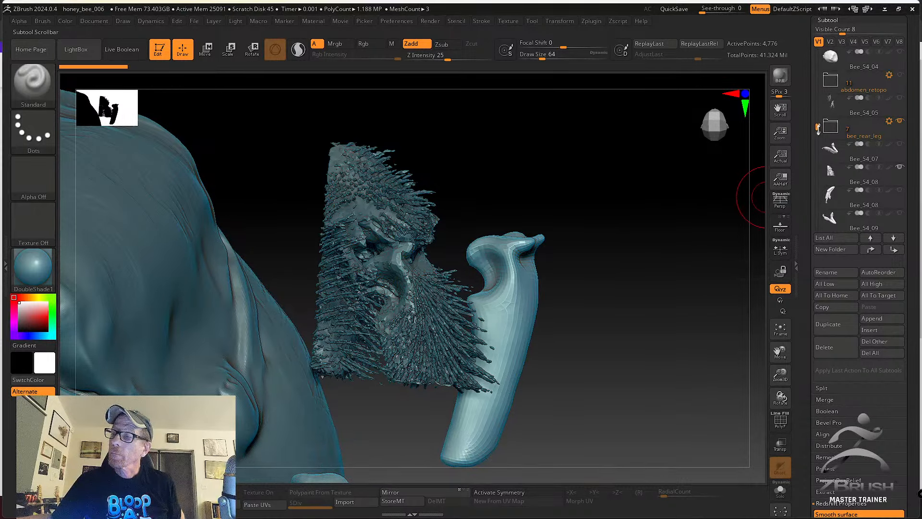
Hide the thorax_retopo1 subtool so only the leg scan and the metatarsus are shown.
left_click_drag(816, 126, 816, 51)
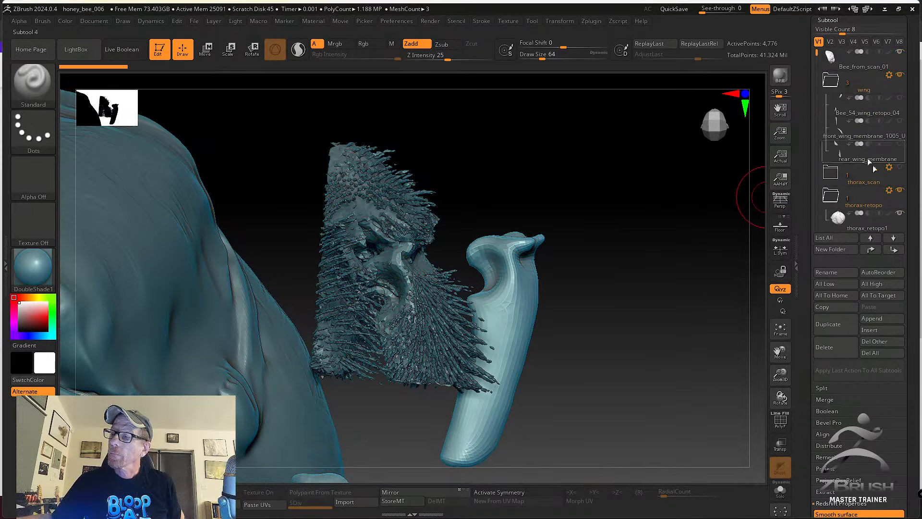
left_click(901, 216)
mouse_move(691, 157)
left_mouse_down("alt")
mouse_move(654, 177)
mouse_move(692, 151)
left_mouse_up("alt")
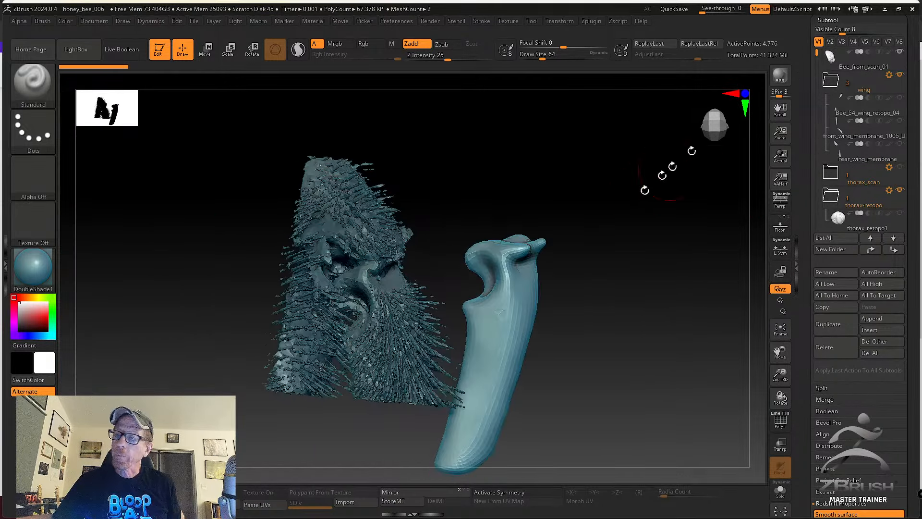
Switch to visibility set 2 and show the cropped Bee_54_08 leg scan beside the metatarsus in it.
left_click(830, 41)
left_click_drag(658, 205, 650, 175)
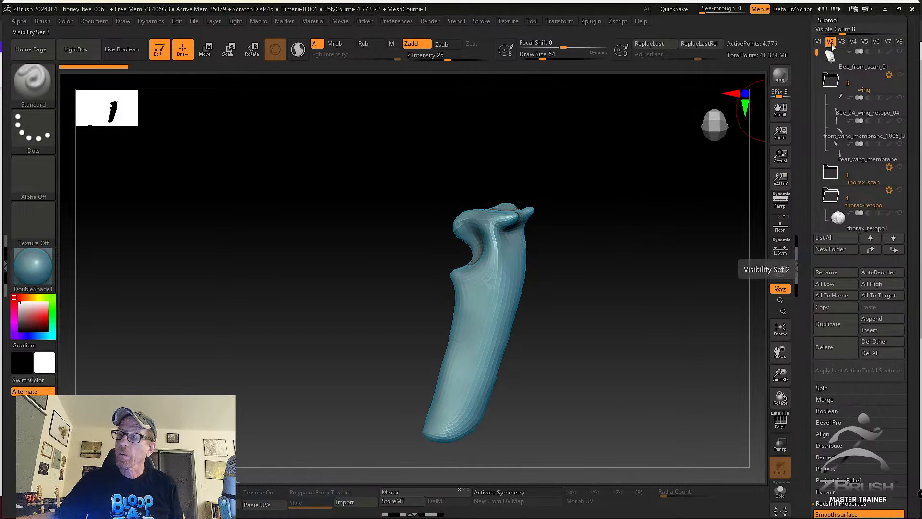
left_click_drag(817, 52, 811, 106)
mouse_move(889, 178)
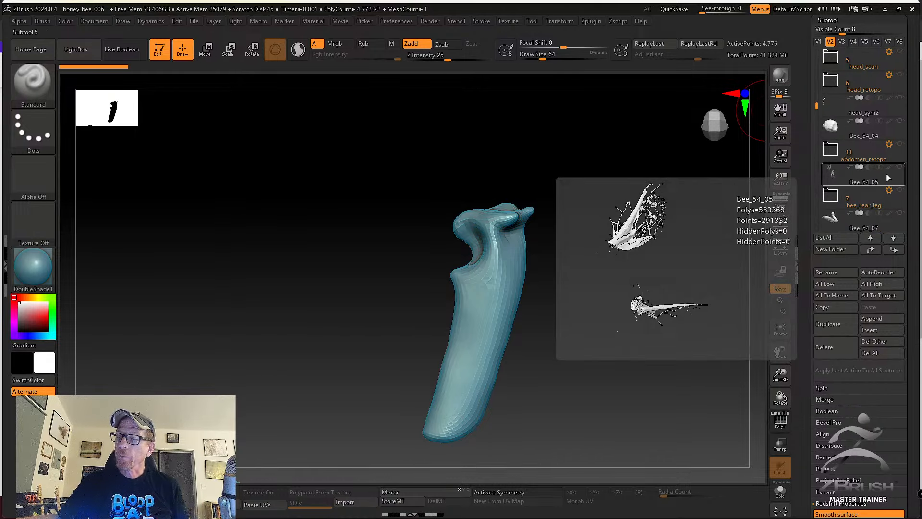
left_click_drag(817, 105, 816, 123)
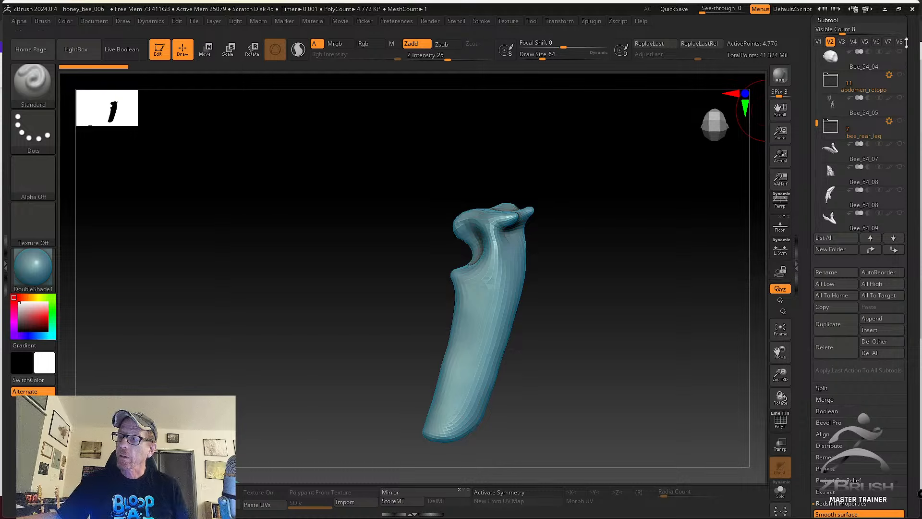
left_click_drag(818, 127, 817, 136)
mouse_move(903, 182)
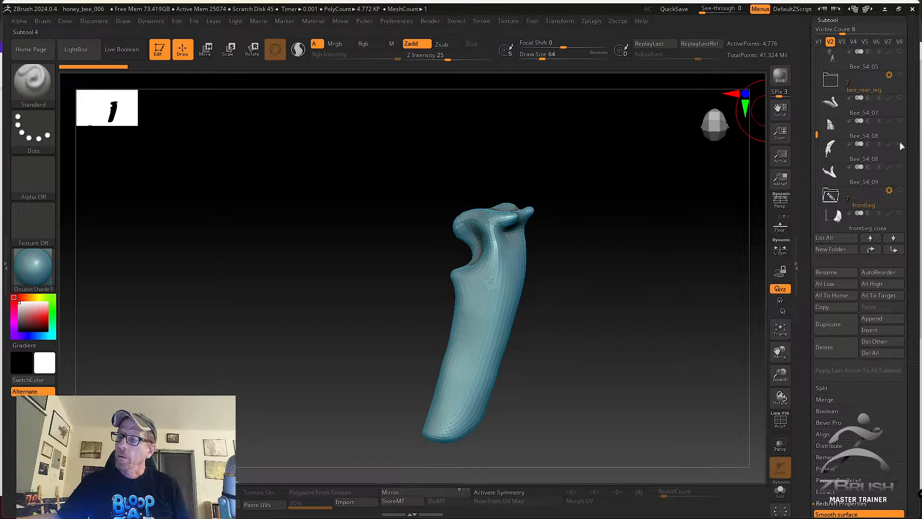
left_click(899, 121)
mouse_move(591, 228)
left_mouse_down()
mouse_move(608, 241)
mouse_move(562, 226)
mouse_move(578, 226)
left_mouse_up()
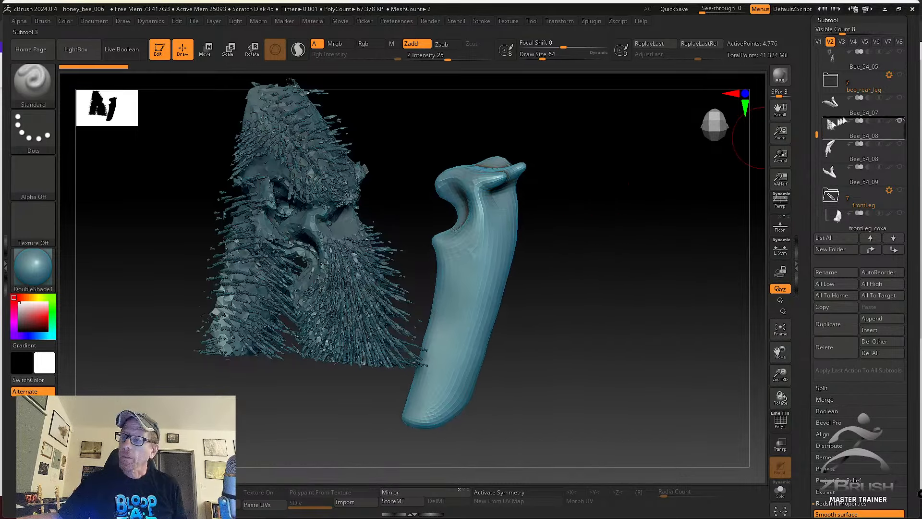
Show frontLeg_tibia and frontLeg_spike together with the metatarsus and the leg scan in visibility set 2.
scroll(836, 134, "down", 2)
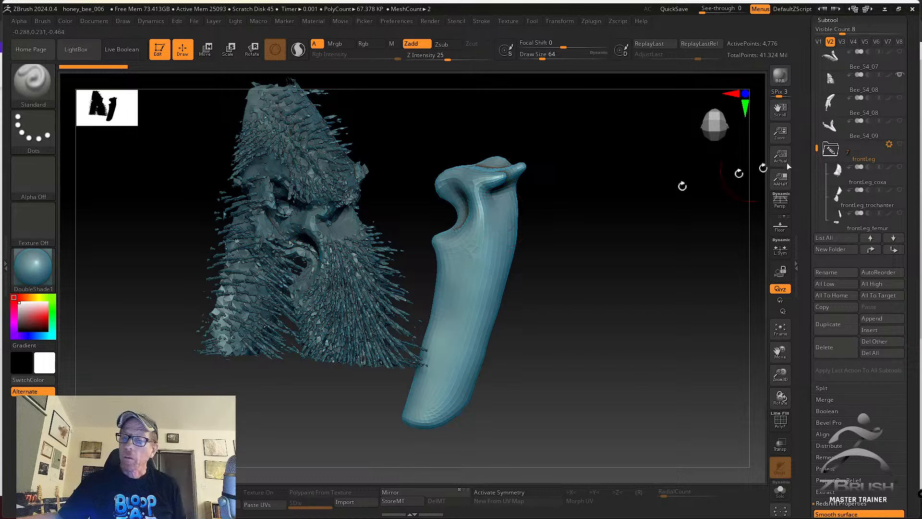
left_click_drag(816, 150, 816, 169)
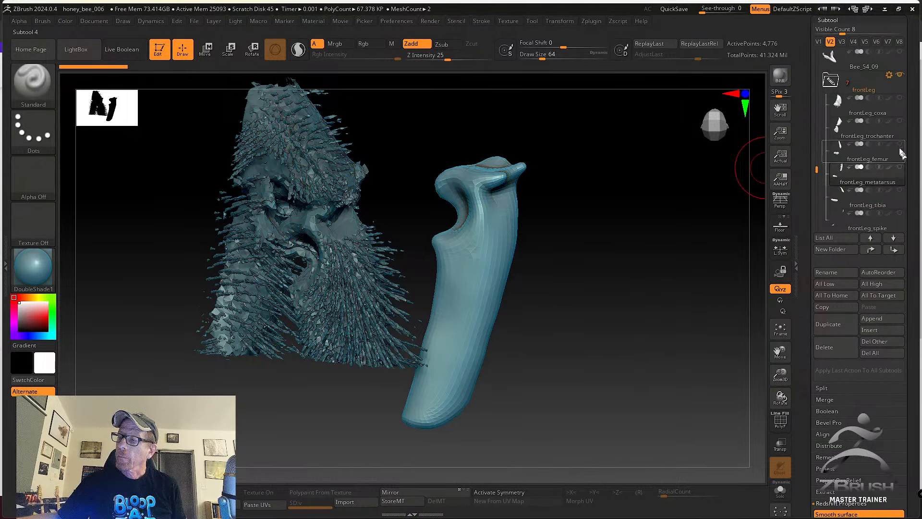
left_click(900, 192)
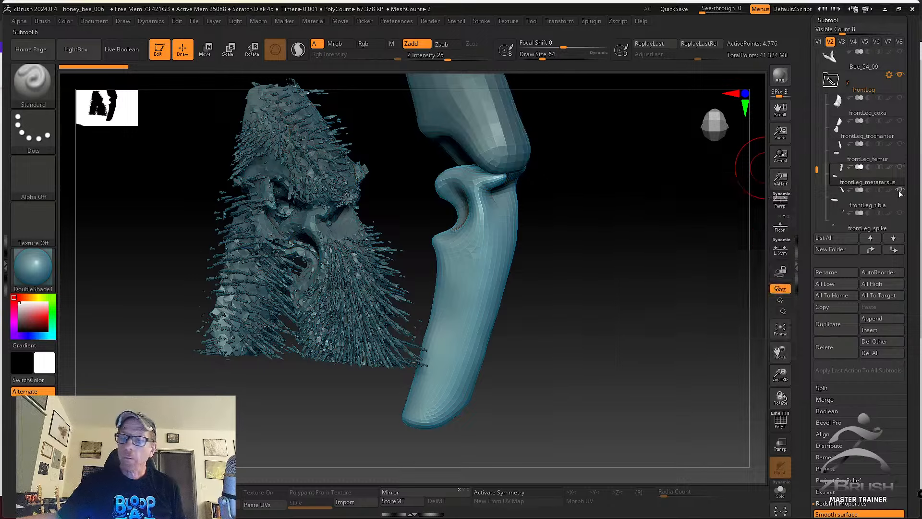
mouse_move(876, 224)
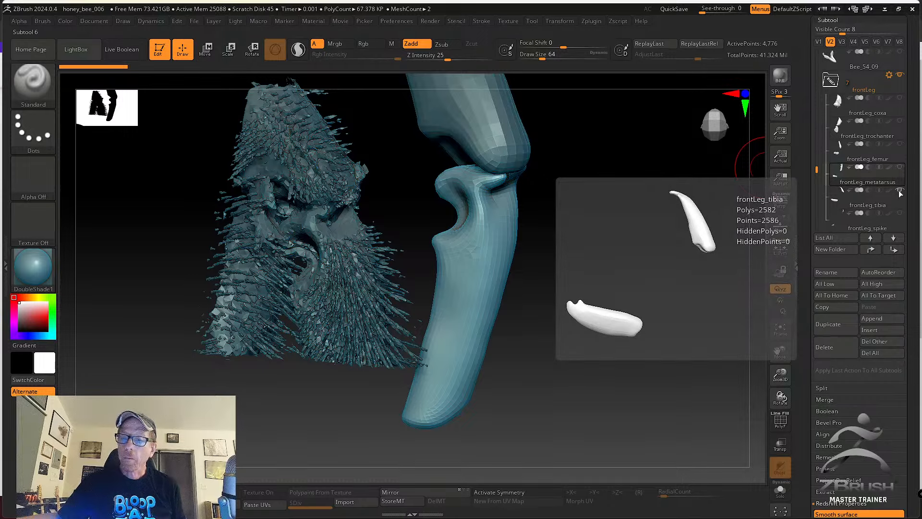
left_click(900, 214)
left_click_drag(669, 231, 624, 256)
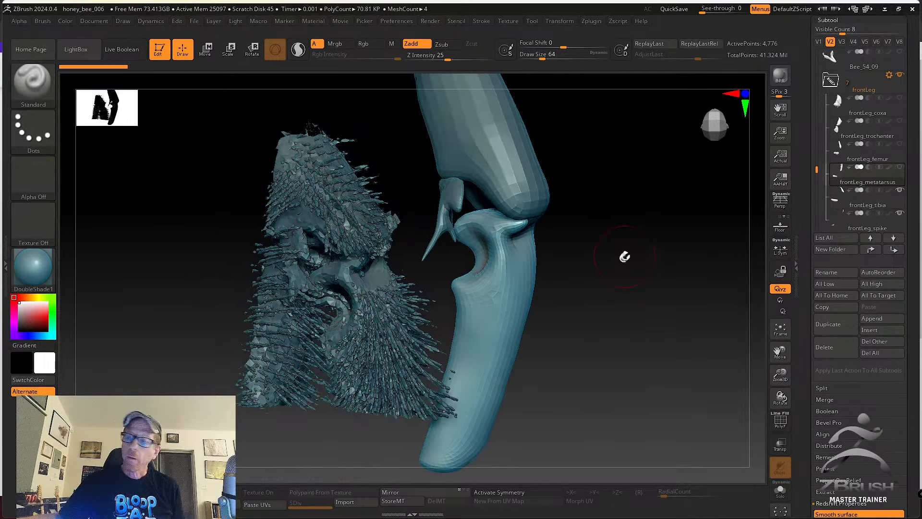
Show the front leg's coxa, trochanter, femur, tibia and spike in visibility set 1, and return to visibility set 2.
left_click(821, 43)
left_click(830, 44)
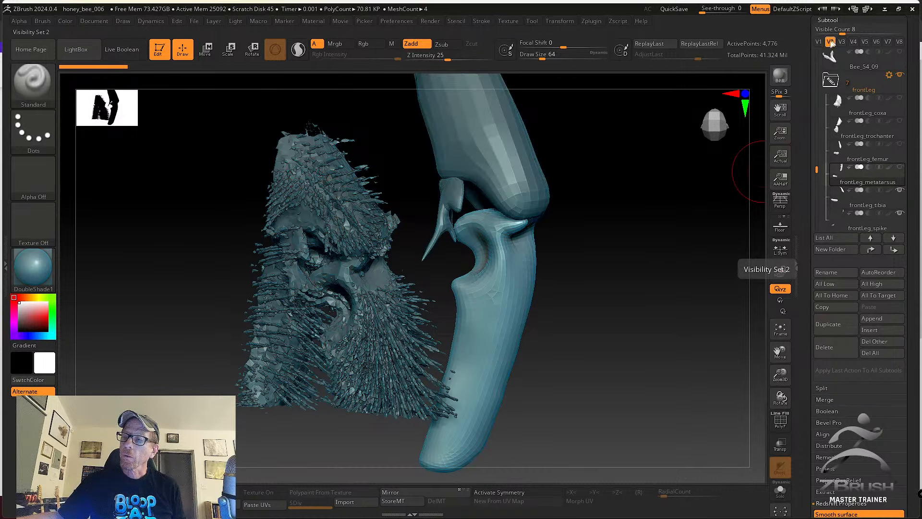
left_click(819, 42)
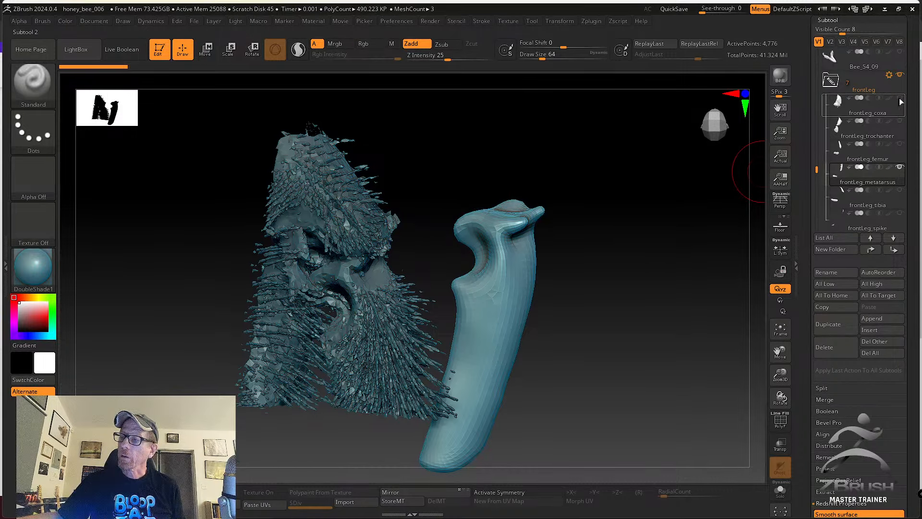
left_click(899, 98)
left_click(900, 121)
left_click(899, 143)
left_click(900, 189)
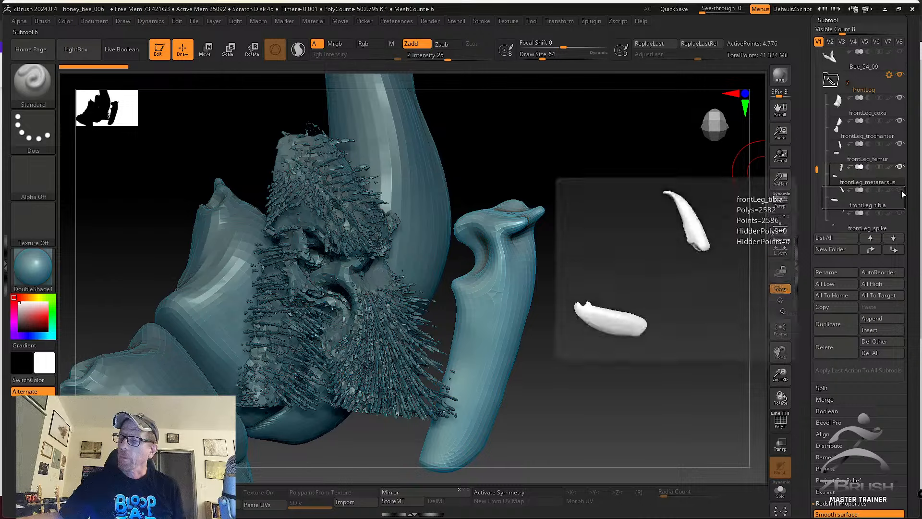
left_click(899, 213)
left_click(830, 42)
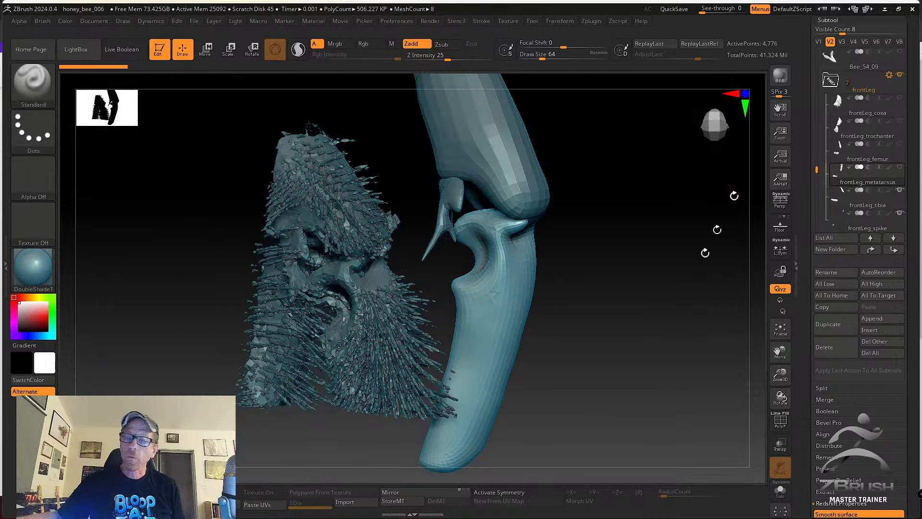
Subdivide the front leg metatarsus twice, up to subdivision level 3.
left_click_drag(691, 279, 646, 317)
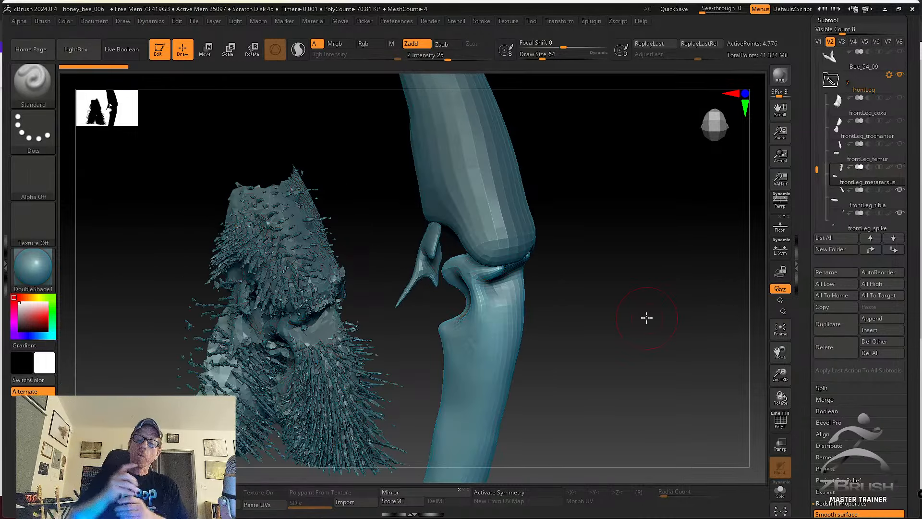
mouse_move(568, 297)
left_mouse_down()
mouse_move(580, 291)
mouse_move(568, 298)
left_mouse_up()
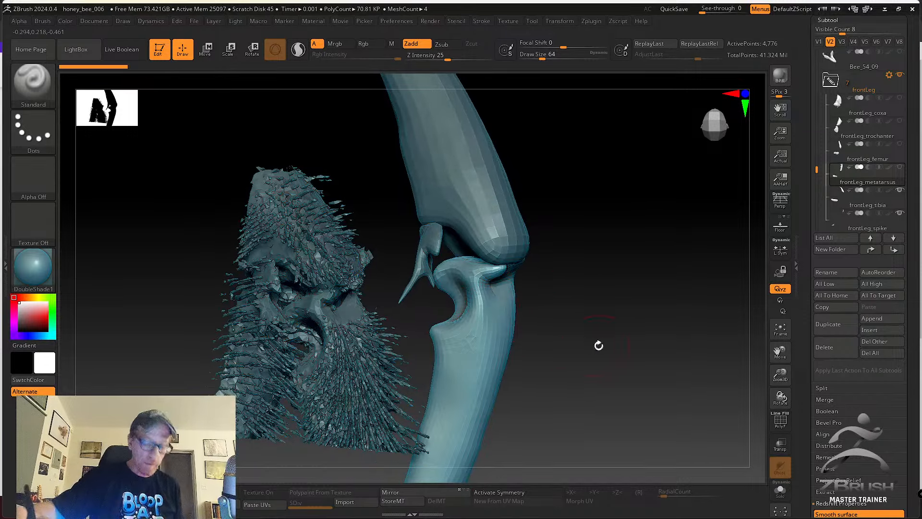
key("ctrl+d")
key("ctrl+d")
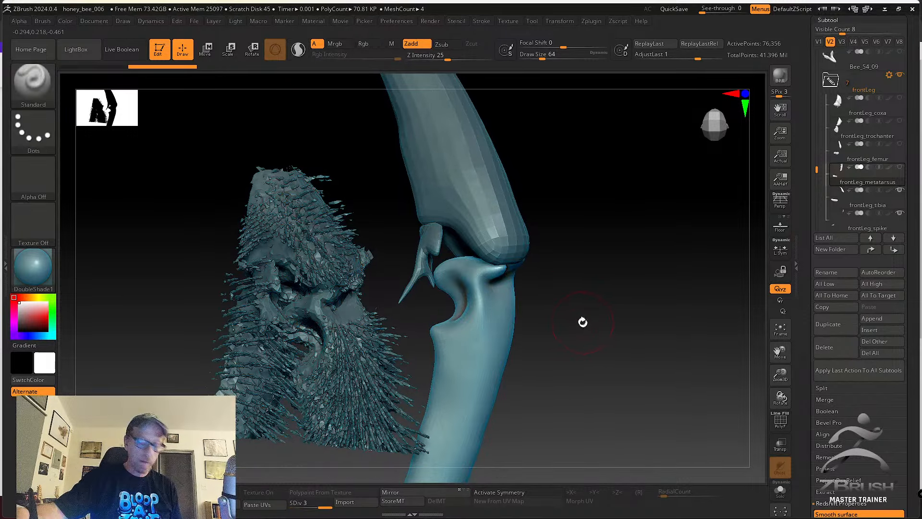
Choose the SK_Cloth brush and set its draw size to about 33.
key("s")
left_click_drag(583, 323, 577, 323)
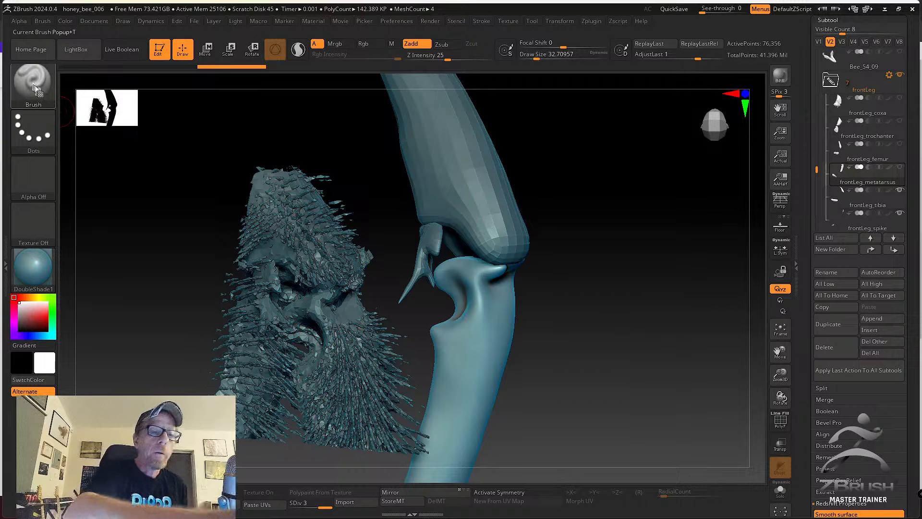
left_click(34, 88)
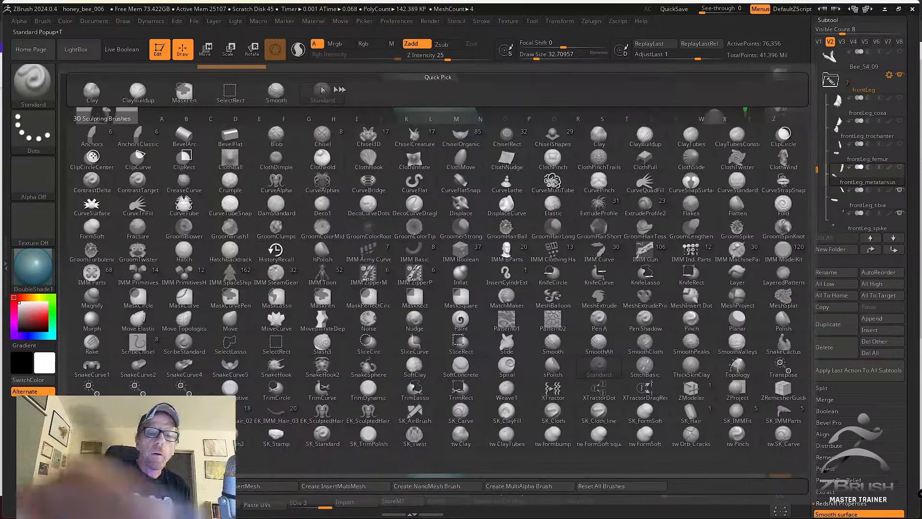
left_click(553, 414)
key("s")
mouse_move(460, 319)
right_mouse_down("alt")
mouse_move(463, 342)
mouse_move(472, 305)
right_mouse_up("alt")
key("s")
left_click_drag(472, 305, 470, 300)
key("s")
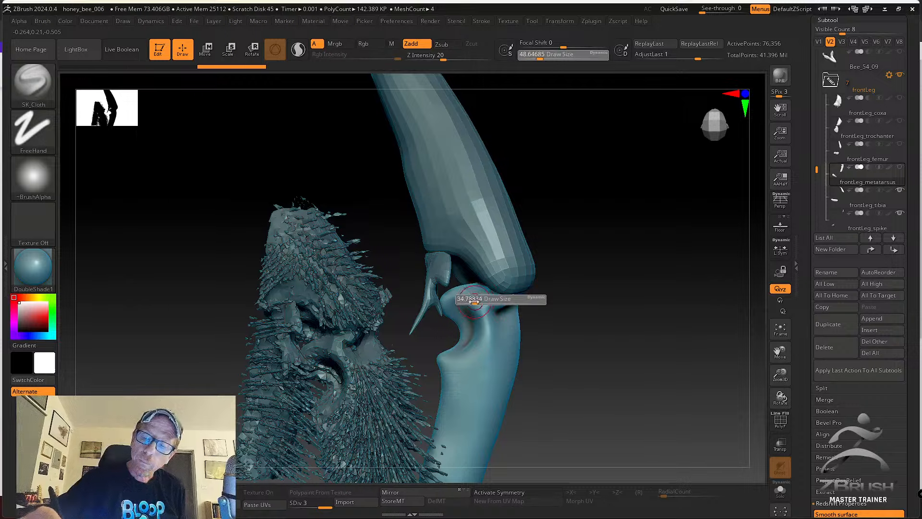
Sculpt a raised ridge along the rim of the metatarsus notch and smooth it near the notch's upper end.
right_click_drag(475, 300, 483, 322, "ctrl")
mouse_move(467, 328)
left_mouse_down()
mouse_move(478, 294)
mouse_move(469, 317)
left_mouse_up()
left_click(481, 20)
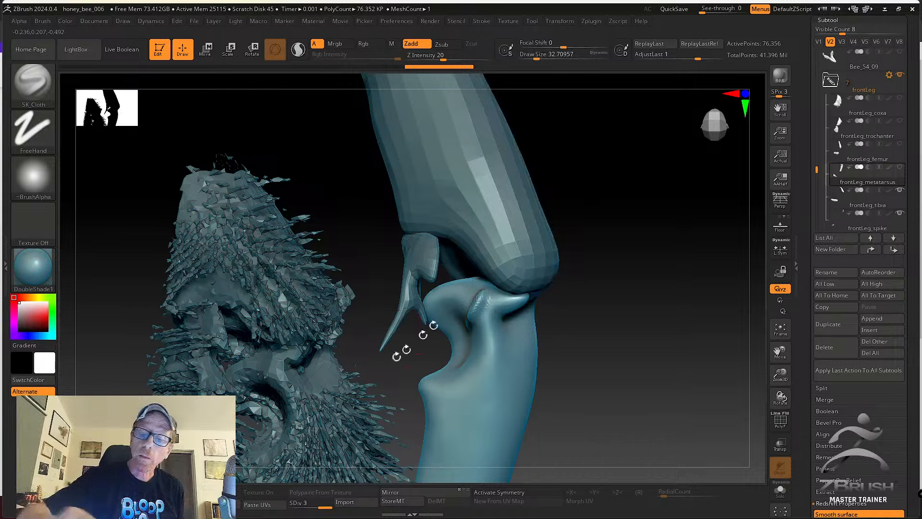
key("shift")
left_click_drag(470, 342, 474, 325, "shift")
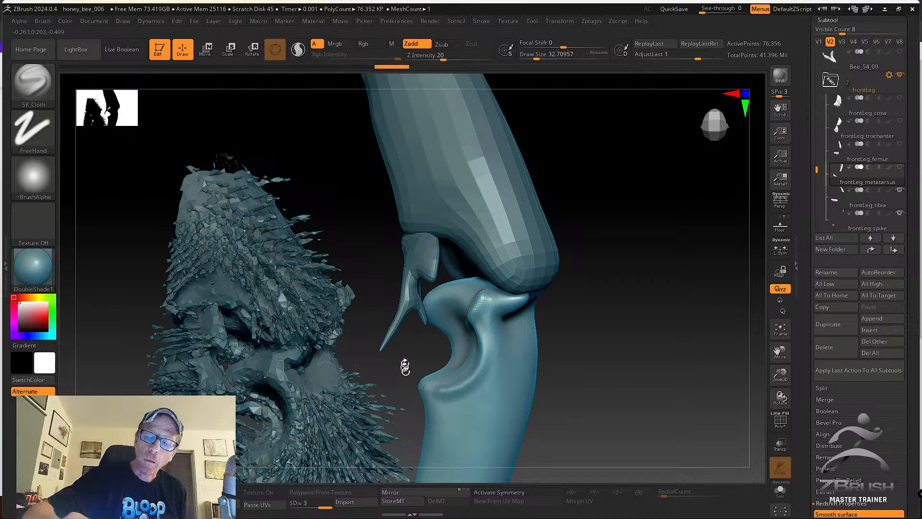
Refine the rim at the lower corner and inner curve of the metatarsus notch with the SK_Cloth and Smooth brushes.
left_click_drag(420, 381, 423, 381)
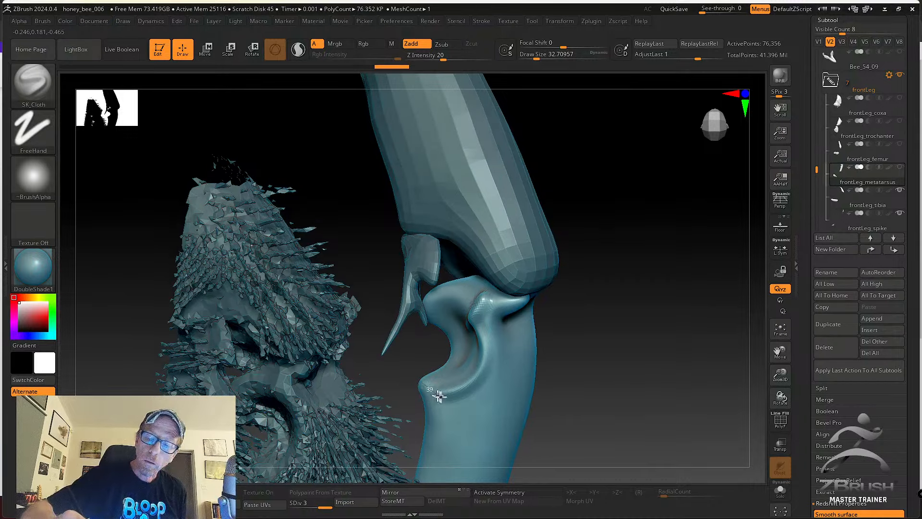
right_click_drag(462, 395, 453, 313)
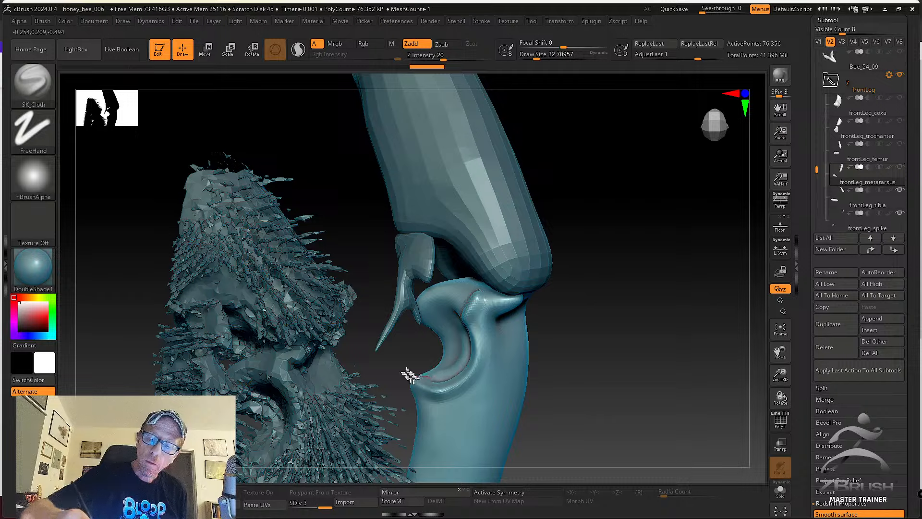
right_click_drag(474, 350, 469, 330)
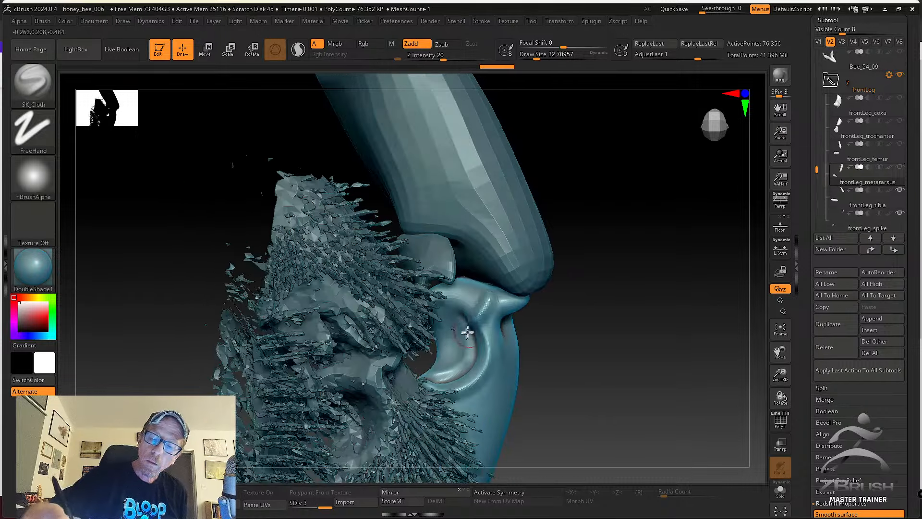
key("shift")
mouse_move(452, 363)
right_mouse_down()
mouse_move(448, 309)
mouse_move(469, 346)
mouse_move(477, 313)
mouse_move(490, 336)
mouse_move(490, 303)
mouse_move(475, 306)
mouse_move(486, 278)
mouse_move(491, 310)
right_mouse_up()
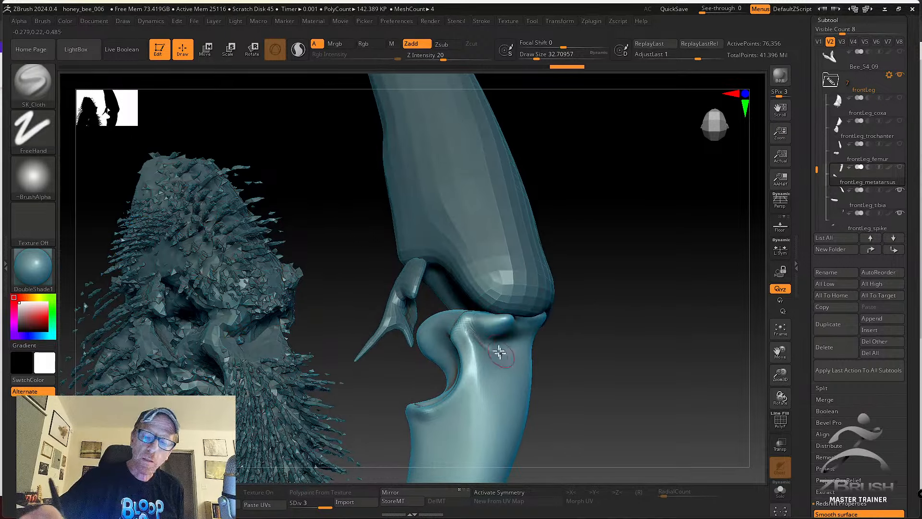
Set the draw size to about 25 and refine and smooth the ridge at the notch's upper end beside the protruding lip.
right_click_drag(499, 354, 488, 354)
key("s")
left_click_drag(487, 350, 482, 350)
mouse_move(483, 350)
right_mouse_down()
mouse_move(498, 356)
mouse_move(494, 366)
mouse_move(475, 367)
mouse_move(494, 377)
mouse_move(490, 345)
right_mouse_up()
key("shift")
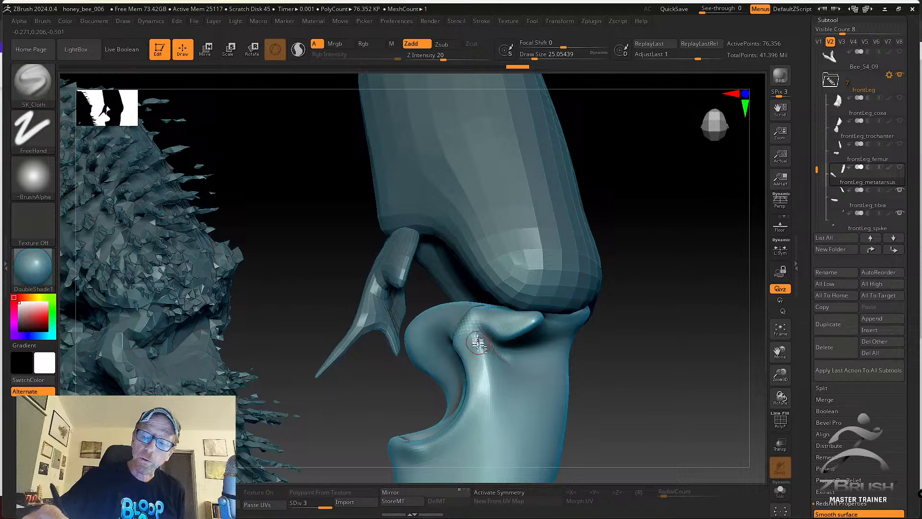
key("shift")
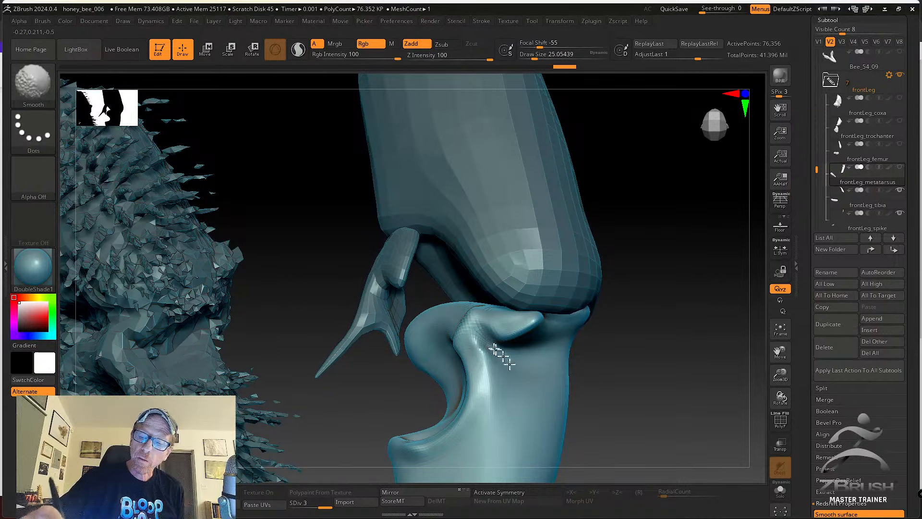
right_click_drag(509, 368, 474, 334)
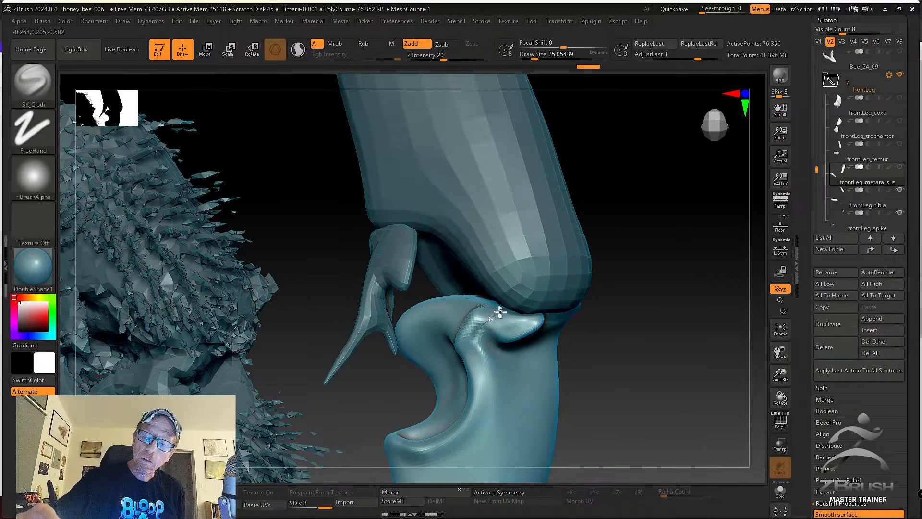
mouse_move(500, 311)
left_mouse_down("shift")
mouse_move(472, 337)
mouse_move(481, 330)
mouse_move(469, 387)
left_mouse_up("shift")
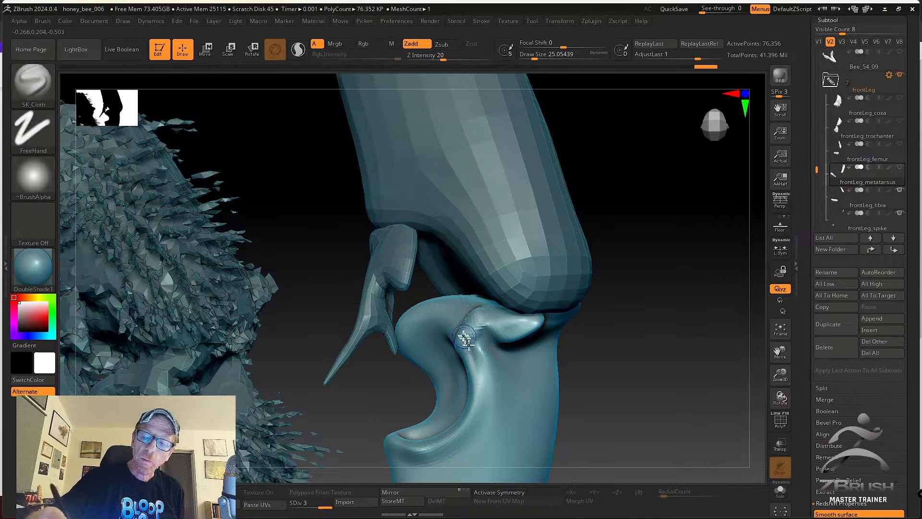
mouse_move(464, 336)
left_mouse_down("shift")
mouse_move(469, 329)
mouse_move(472, 338)
left_mouse_up("shift")
right_click_drag(496, 336, 485, 337)
Set the draw size to about 37 and sculpt a crease below the protruding lip at the top of the metatarsus.
key("s")
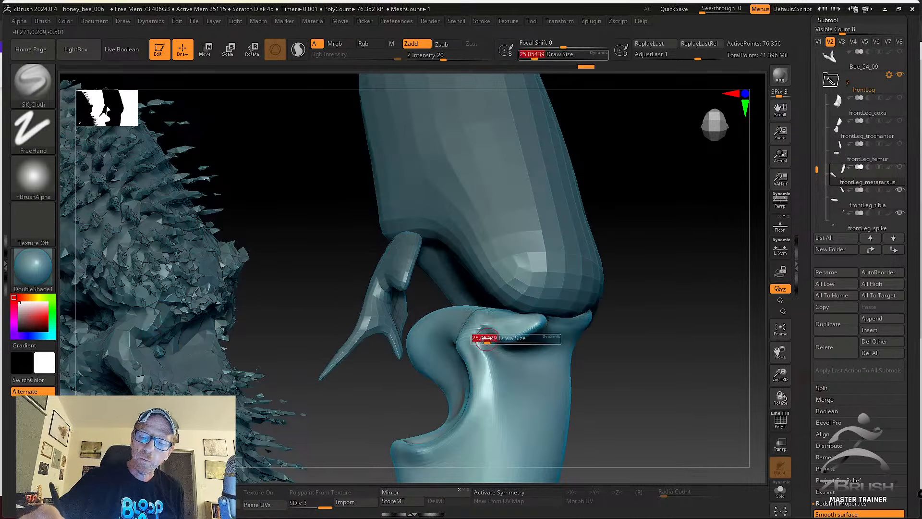
left_click_drag(482, 337, 521, 360)
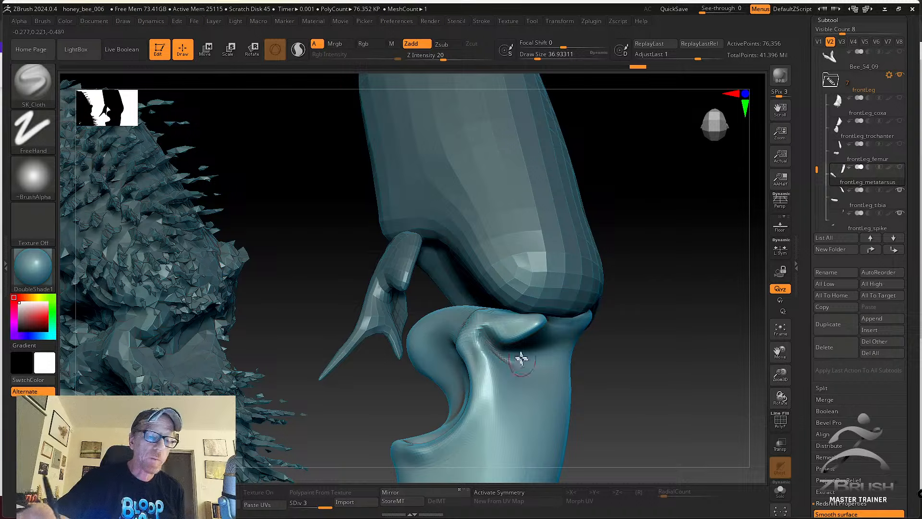
right_click_drag(519, 362, 523, 346)
left_click_drag(523, 346, 530, 329, "shift")
right_click_drag(530, 329, 506, 330)
Set the draw size to 28.75 and sculpt and smooth the ridge over the metatarsus top edge into the notch.
mouse_move(505, 331)
left_mouse_down("shift")
mouse_move(469, 340)
mouse_move(463, 323)
mouse_move(448, 350)
left_mouse_up("shift")
key("s")
left_click_drag(468, 317, 450, 348, "shift")
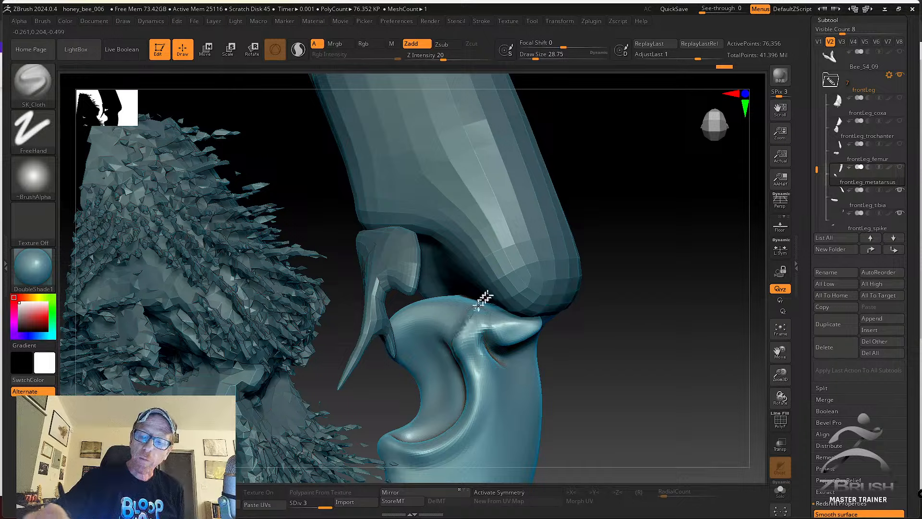
left_click_drag(486, 295, 444, 364)
right_click_drag(461, 325, 447, 345)
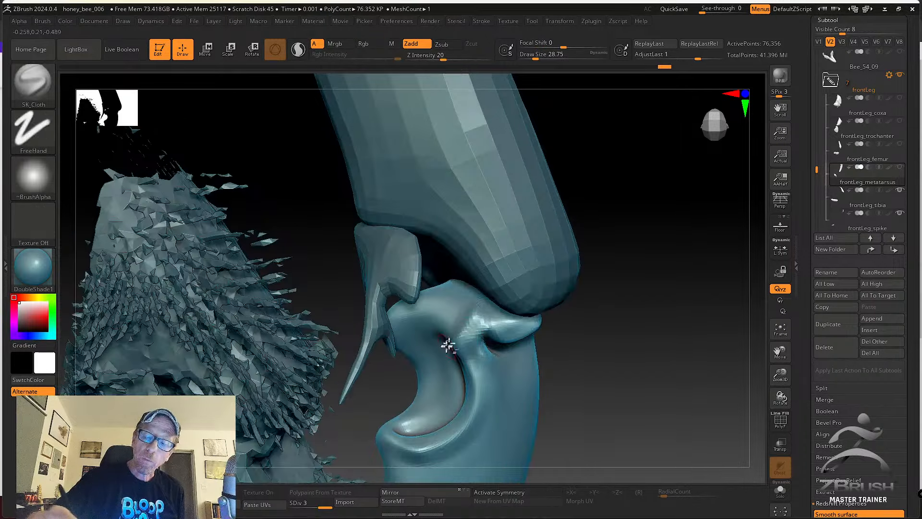
left_click_drag(473, 295, 451, 376, "shift")
right_click_drag(486, 352, 467, 277)
left_click_drag(467, 276, 443, 358, "shift")
right_click_drag(443, 356, 471, 320)
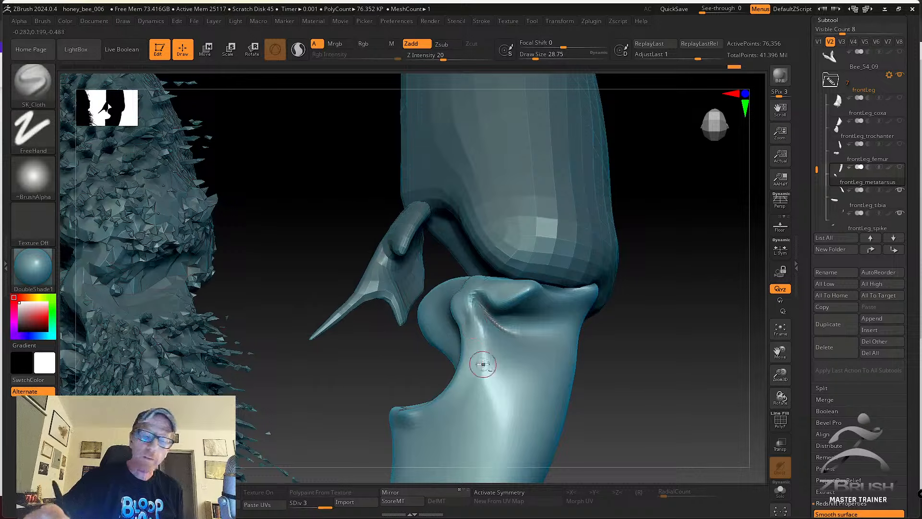
Refine and smooth the metatarsus notch ridge just below the base of the protruding lip.
right_click_drag(483, 364, 492, 337)
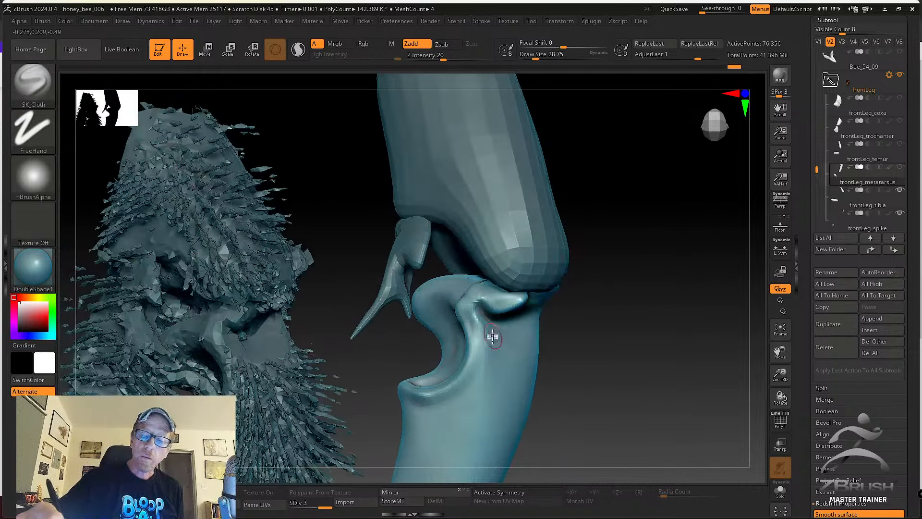
key("shift")
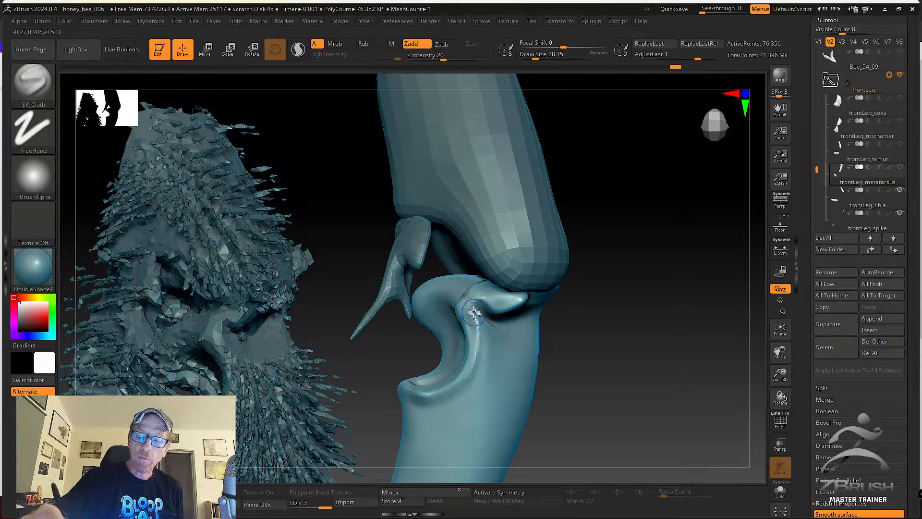
key("shift")
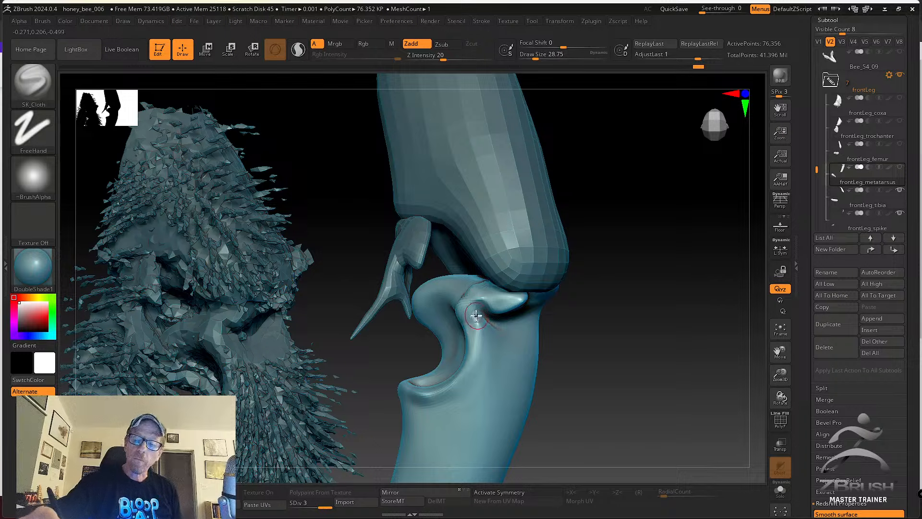
Sculpt and smooth a groove beneath the lower rim of the metatarsus notch, following its curve toward the lip.
right_click_drag(440, 393, 428, 395)
key("shift")
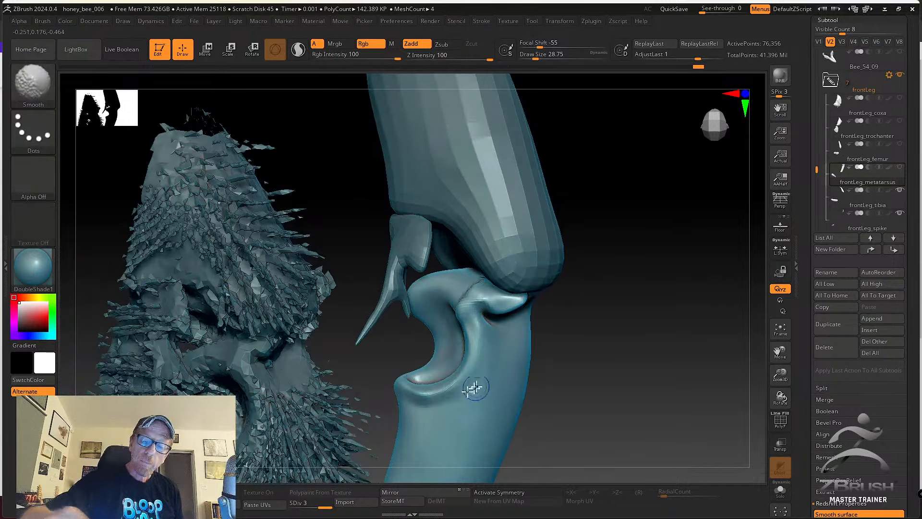
left_click_drag(451, 395, 405, 401)
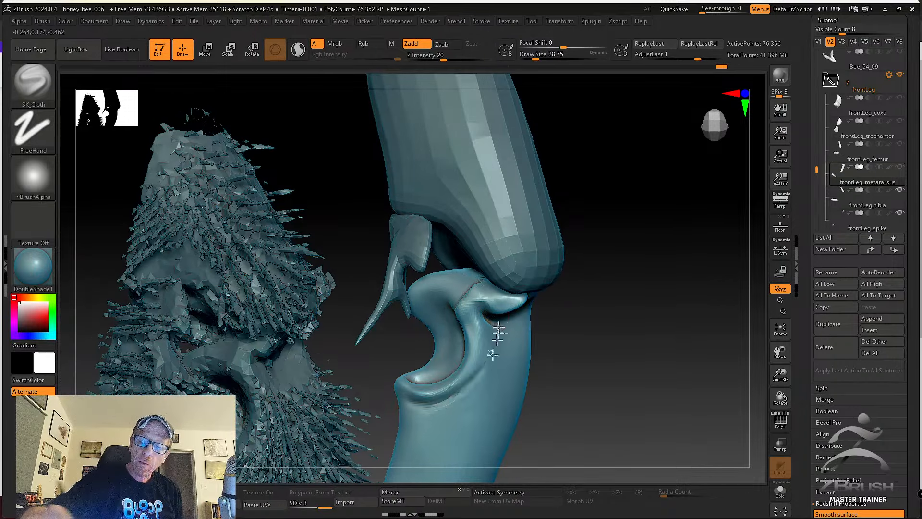
key("shift")
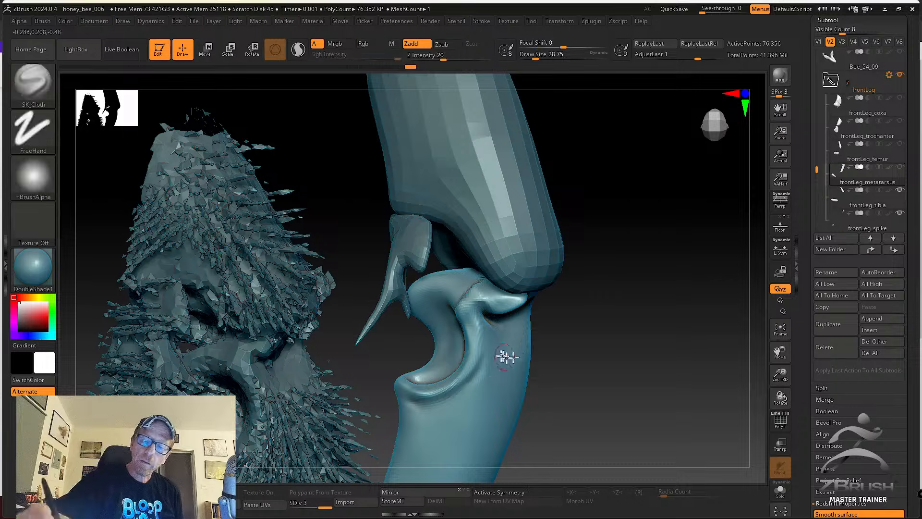
Refine and smooth the fold where the notch ridge meets the protruding lip at the top edge of the metatarsus.
right_click_drag(507, 356, 444, 323)
key("shift")
key("shift")
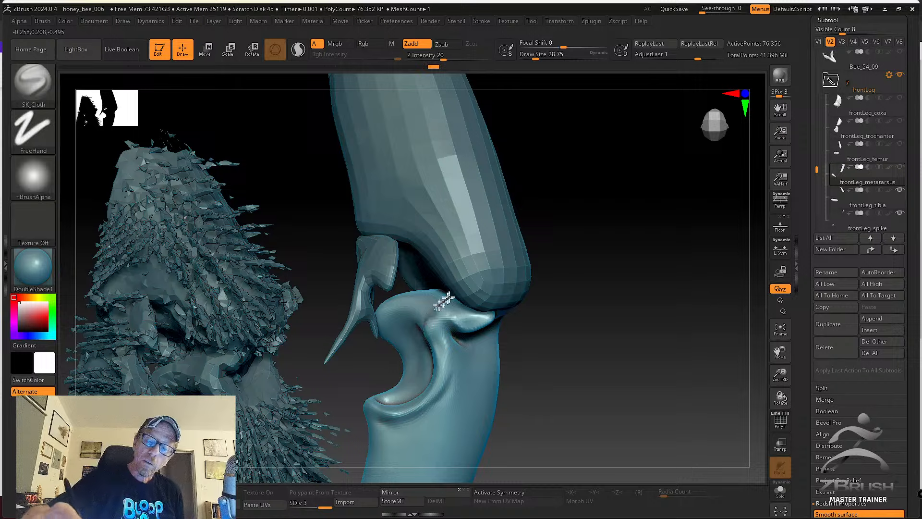
key("shift")
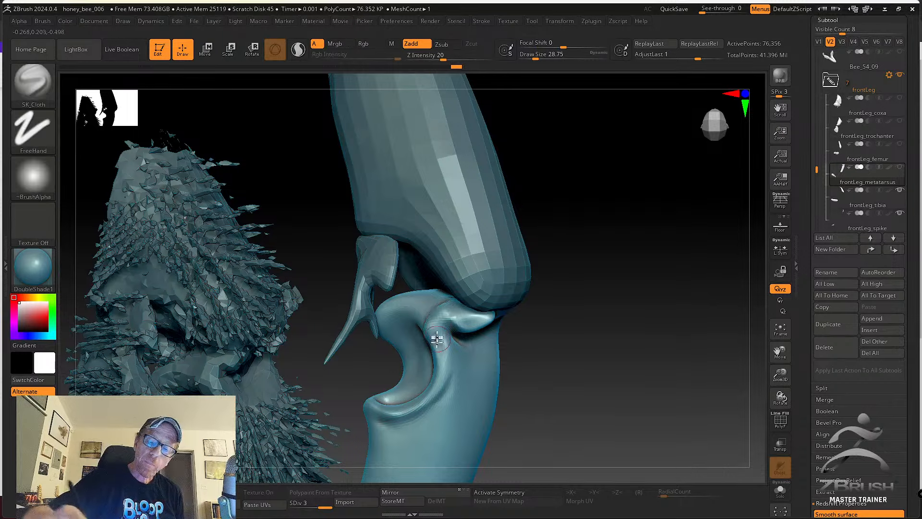
mouse_move(438, 338)
right_mouse_down()
mouse_move(412, 309)
mouse_move(392, 312)
mouse_move(433, 304)
mouse_move(419, 310)
right_mouse_up()
key("shift")
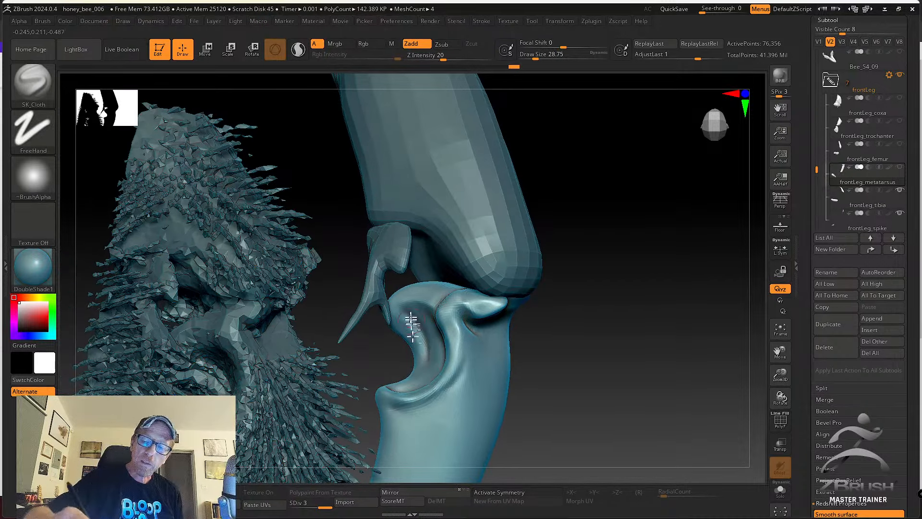
Smooth the inner wall of the notch, the base of the lip and the notch's lower corner.
right_click_drag(411, 323, 422, 321)
key("shift")
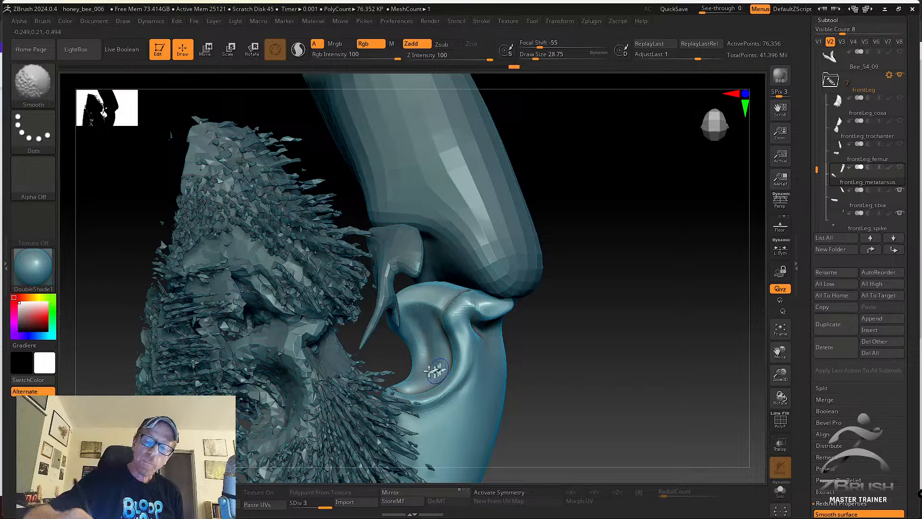
mouse_move(435, 370)
right_mouse_down()
mouse_move(457, 312)
mouse_move(480, 323)
mouse_move(500, 295)
mouse_move(463, 310)
right_mouse_up()
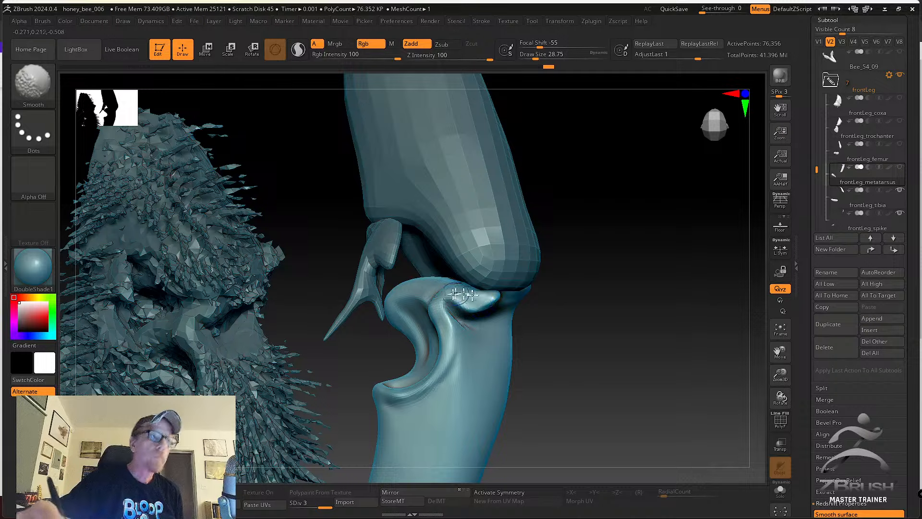
mouse_move(490, 318)
right_mouse_down()
mouse_move(437, 288)
mouse_move(463, 329)
mouse_move(397, 339)
right_mouse_up()
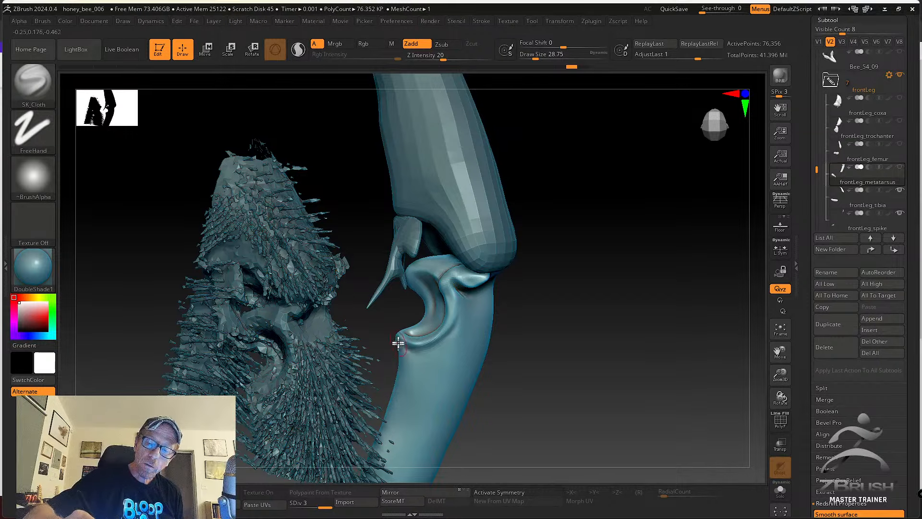
key("shift")
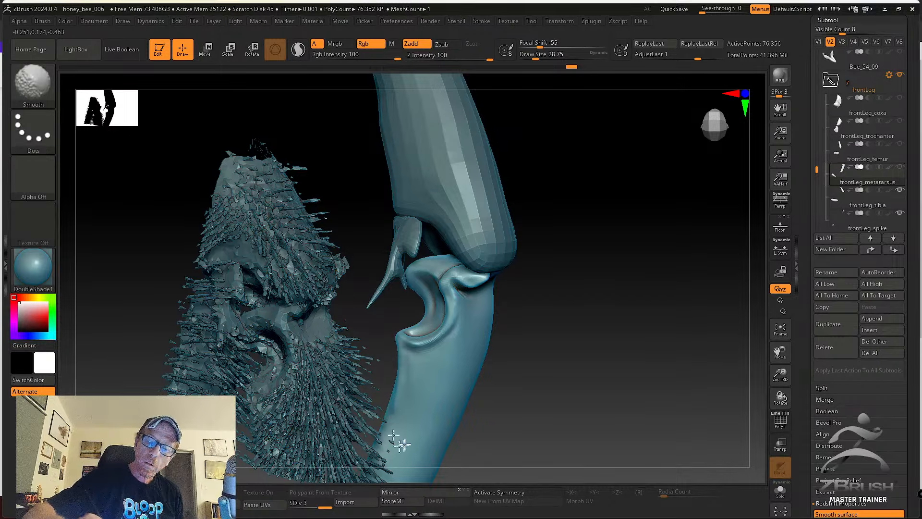
mouse_move(448, 421)
right_mouse_down()
mouse_move(480, 324)
mouse_move(475, 350)
mouse_move(435, 305)
mouse_move(457, 308)
mouse_move(454, 320)
right_mouse_up()
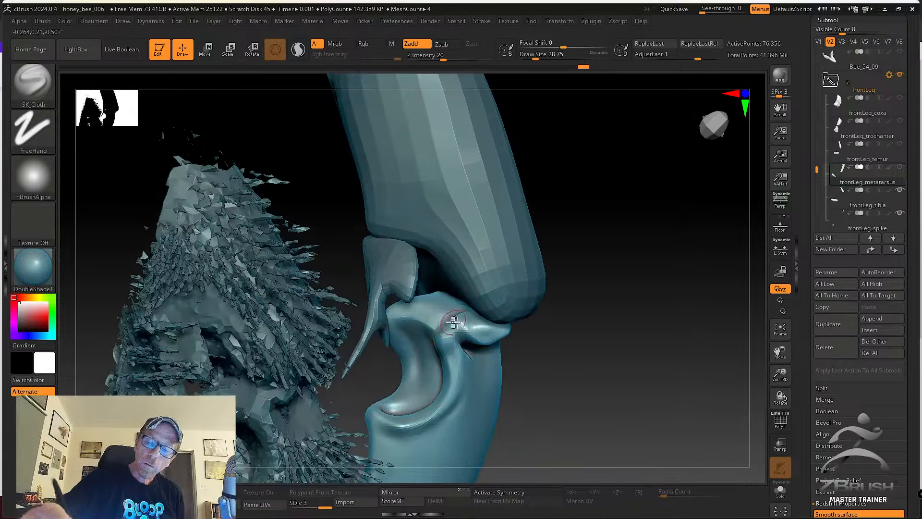
Sculpt a diagonal crease with SK_Cloth from the pointed top corner of the metatarsus down toward the notch, and soften it.
left_click_drag(563, 328, 469, 332)
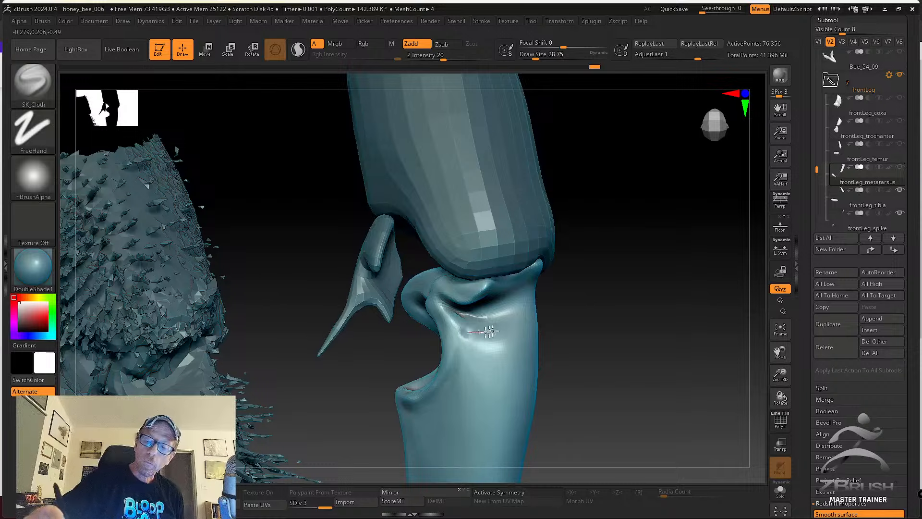
left_click_drag(535, 275, 459, 345)
key("shift")
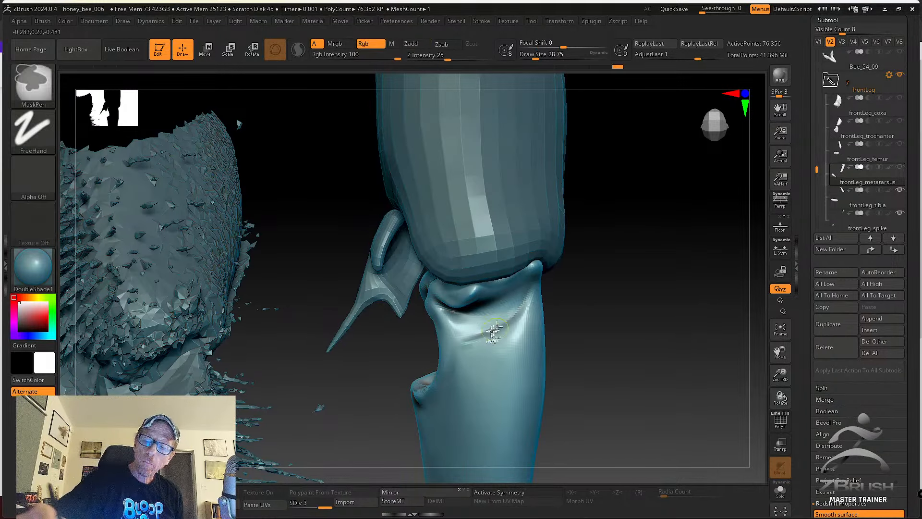
left_click_drag(532, 284, 468, 344)
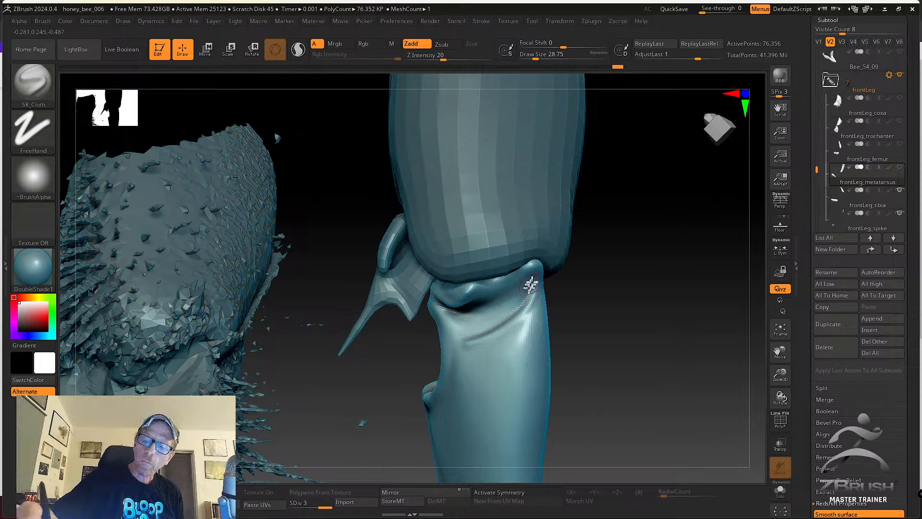
left_click_drag(531, 284, 463, 344, "shift")
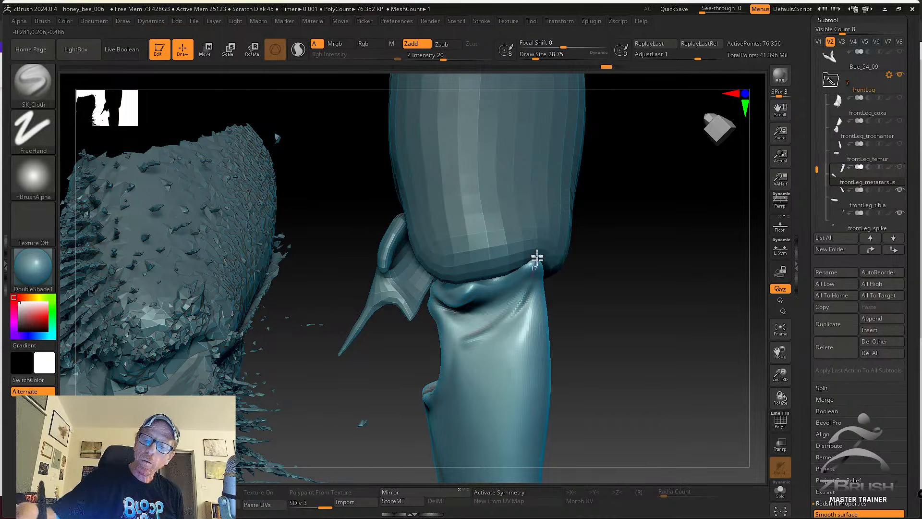
left_click_drag(536, 257, 519, 305, "shift")
right_click_drag(543, 266, 511, 327)
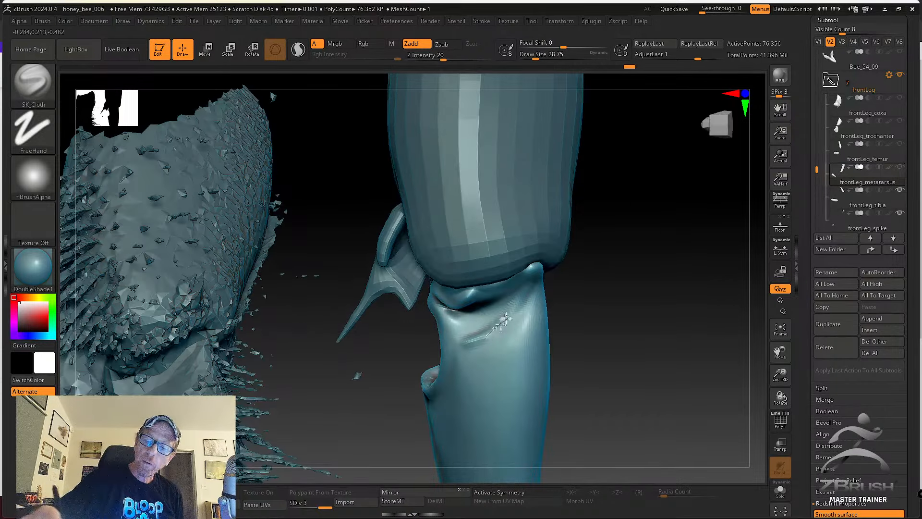
left_click_drag(534, 268, 519, 302, "shift")
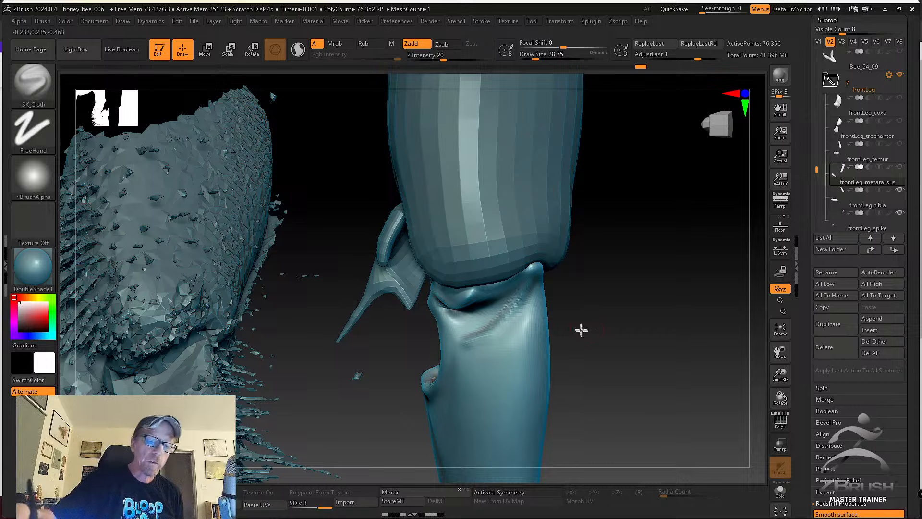
Smooth the diagonal crease below the lip and refine the top edge leading up to the pointed corner of the metatarsus.
mouse_move(581, 330)
right_mouse_down()
mouse_move(579, 301)
mouse_move(595, 290)
mouse_move(516, 267)
right_mouse_up()
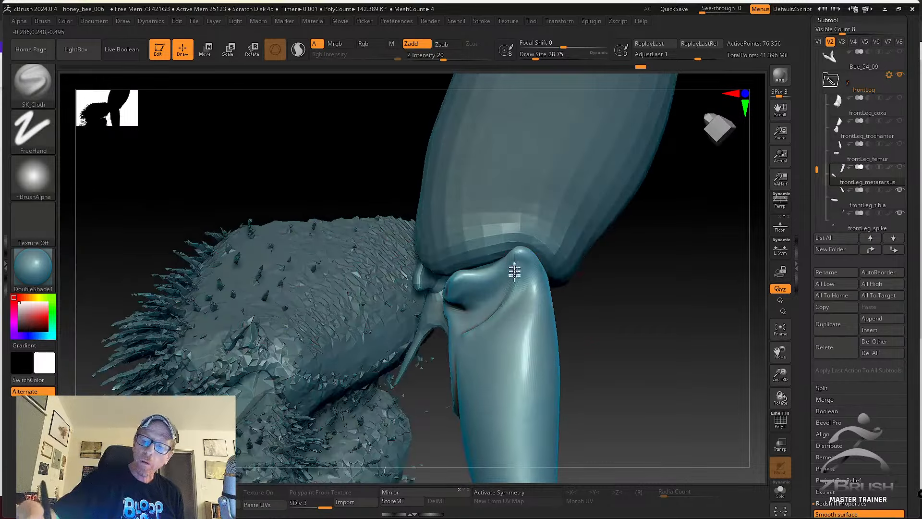
mouse_move(497, 304)
left_mouse_down("shift")
mouse_move(510, 301)
mouse_move(510, 336)
left_mouse_up("shift")
mouse_move(511, 336)
right_mouse_down()
mouse_move(498, 348)
mouse_move(459, 328)
right_mouse_up()
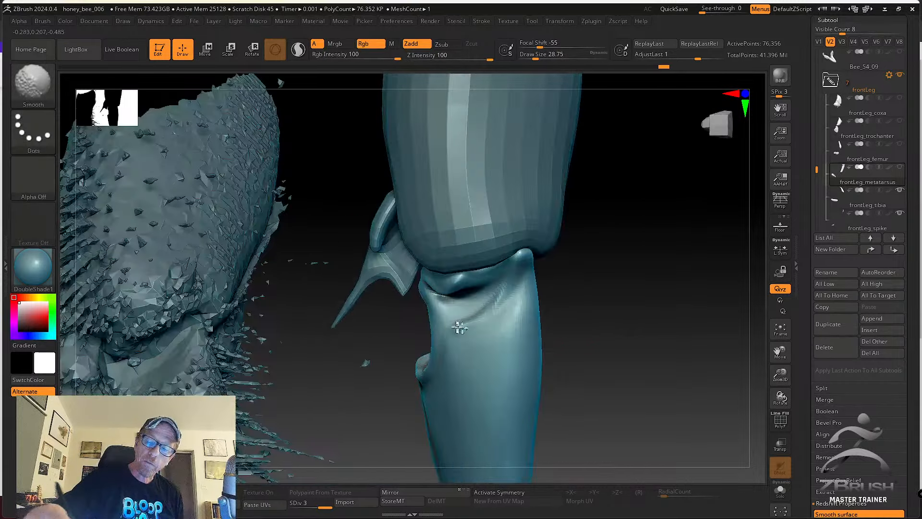
mouse_move(531, 313)
right_mouse_down()
mouse_move(616, 322)
mouse_move(615, 301)
mouse_move(632, 298)
mouse_move(628, 282)
mouse_move(594, 263)
right_mouse_up()
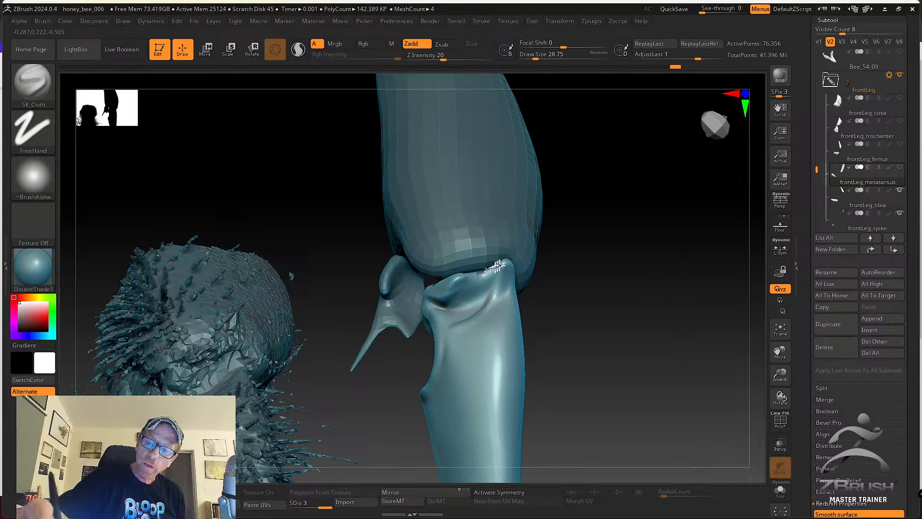
key("shift")
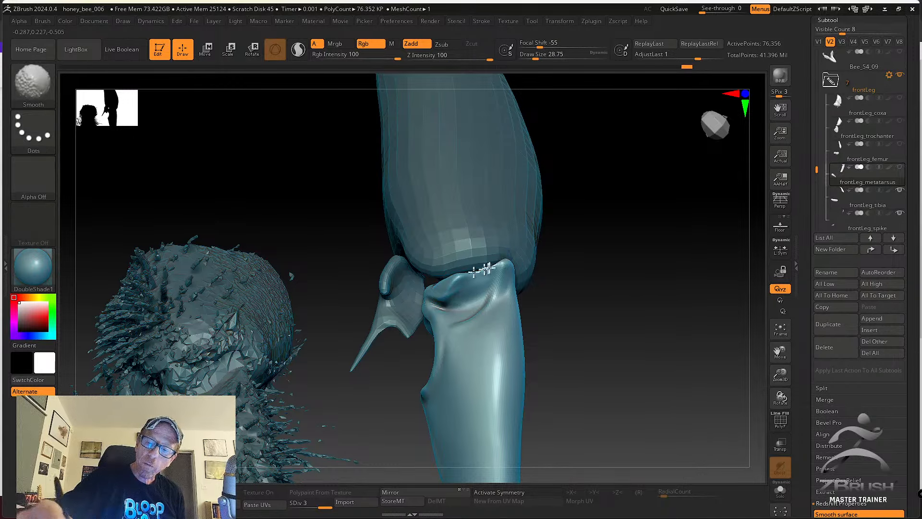
mouse_move(540, 255)
left_mouse_down()
mouse_move(569, 274)
mouse_move(583, 305)
mouse_move(581, 294)
left_mouse_up()
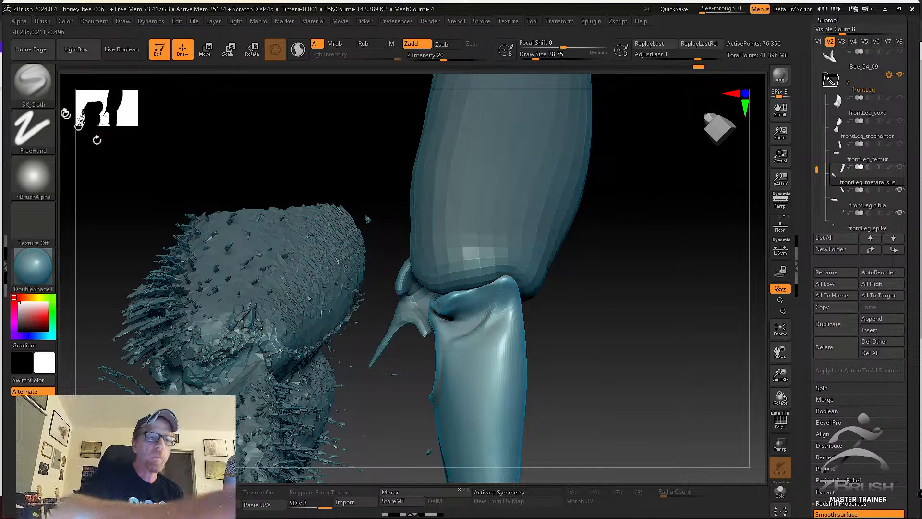
Build up volume below the pointed top corner with the tw Clay brush and lower its Z intensity to 11.
left_click(33, 81)
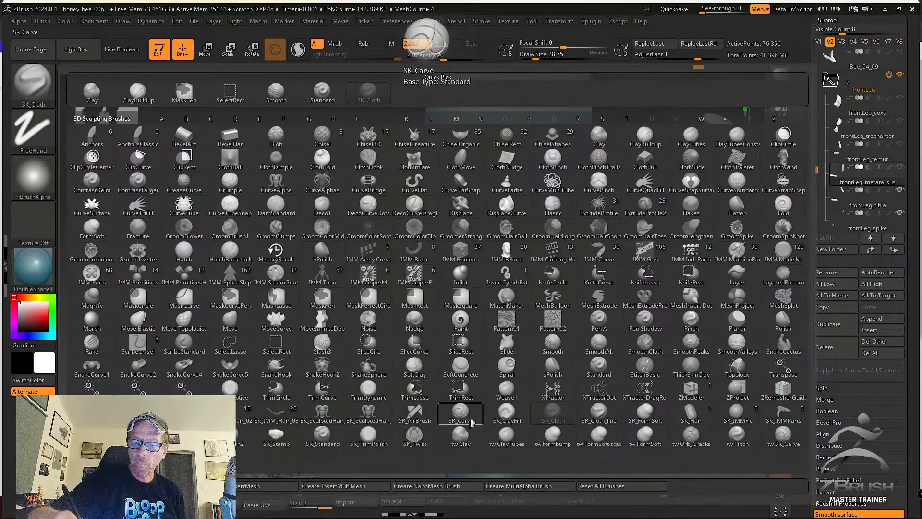
left_click(461, 435)
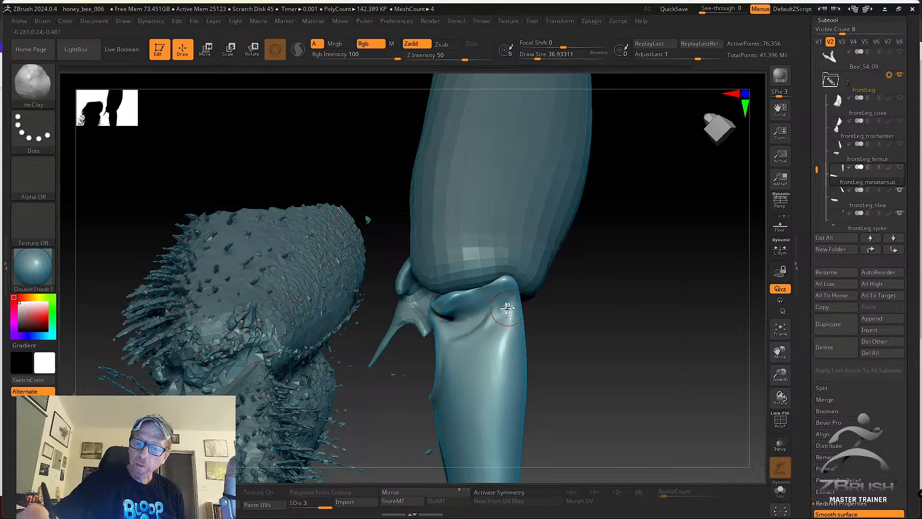
mouse_move(504, 298)
left_mouse_down()
mouse_move(500, 319)
mouse_move(512, 302)
mouse_move(500, 375)
mouse_move(502, 311)
left_mouse_up()
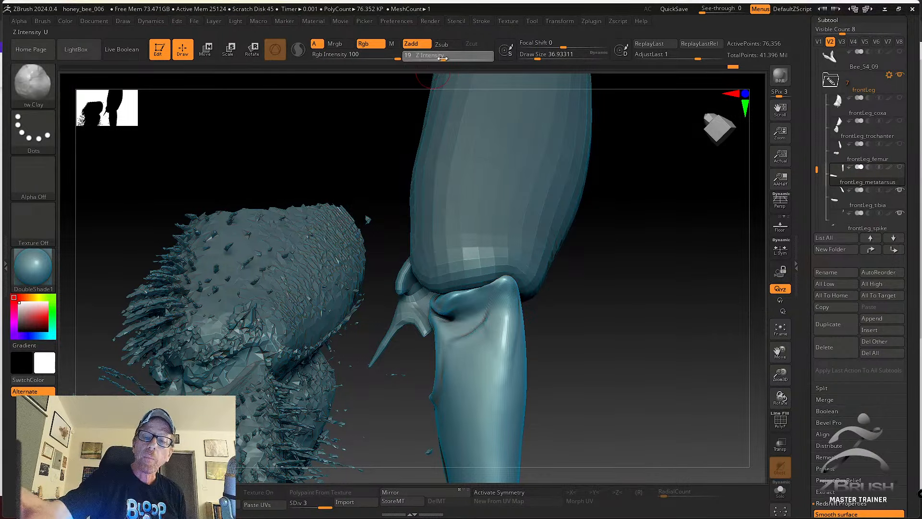
left_click_drag(439, 56, 434, 57)
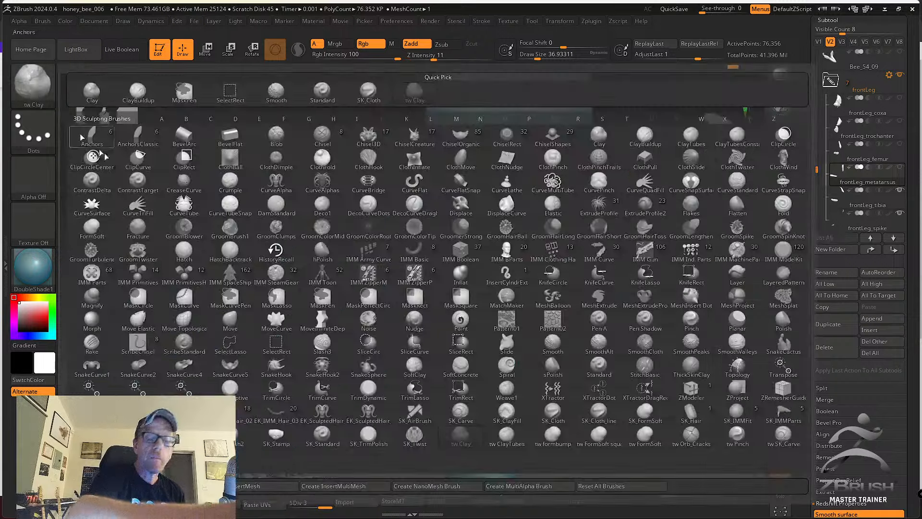
Build up and smooth the ridge and outer face of the metatarsus below the top corner with the tw ClayTubes brush.
left_click(32, 83)
left_click(509, 435)
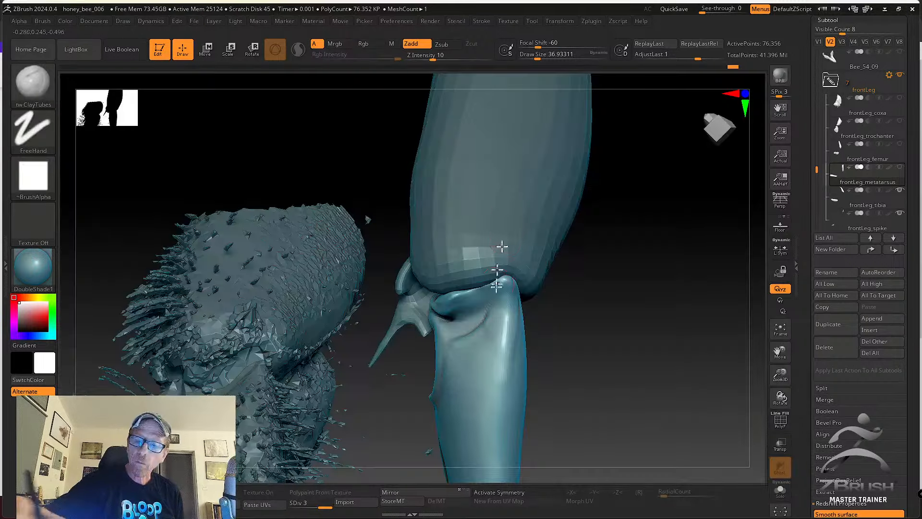
left_click_drag(512, 307, 506, 411)
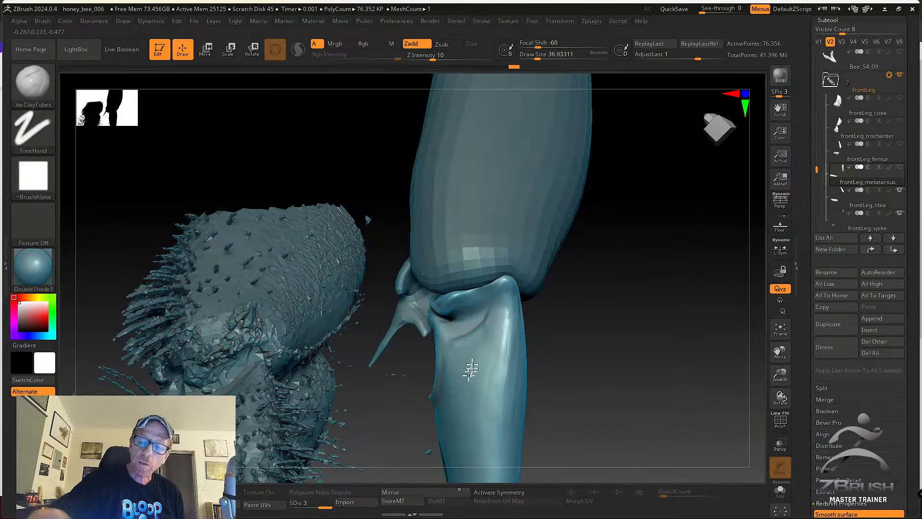
right_click_drag(471, 369, 469, 342)
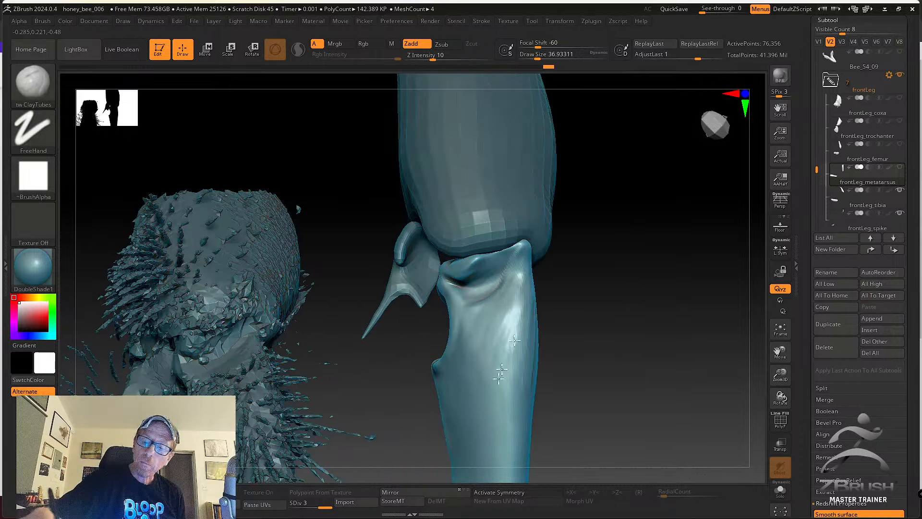
mouse_move(512, 423)
right_mouse_down()
mouse_move(562, 325)
mouse_move(513, 246)
right_mouse_up()
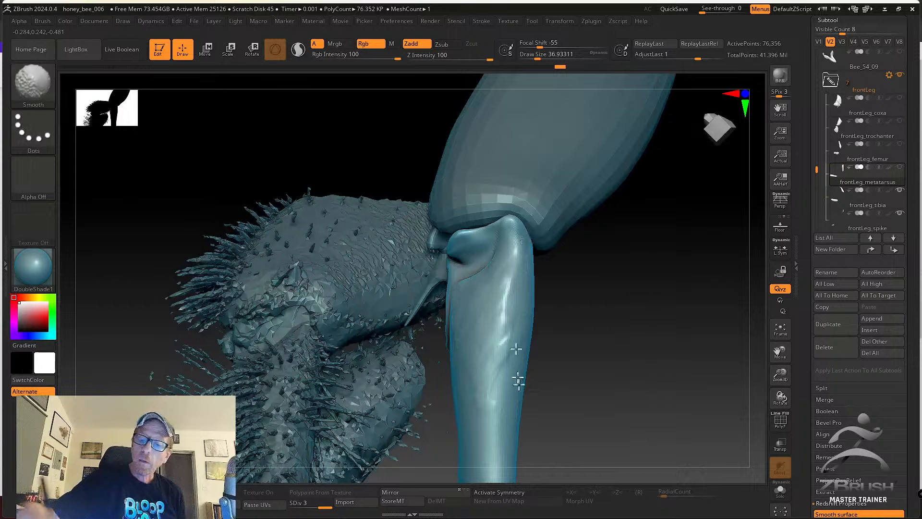
right_click_drag(518, 381, 552, 303)
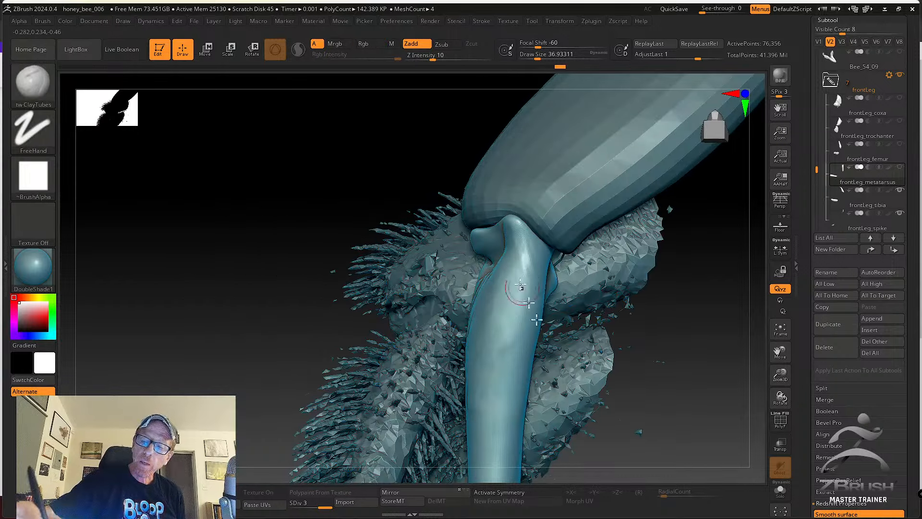
mouse_move(488, 375)
right_mouse_down()
mouse_move(525, 384)
mouse_move(494, 361)
mouse_move(603, 307)
mouse_move(476, 262)
right_mouse_up()
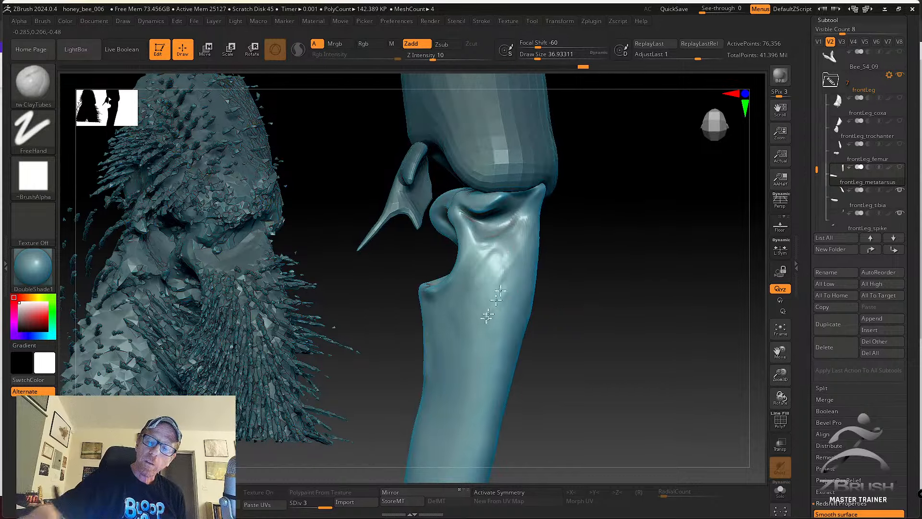
Smooth the outer face of the metatarsus and the surfaces around its pointed top corner.
key("shift")
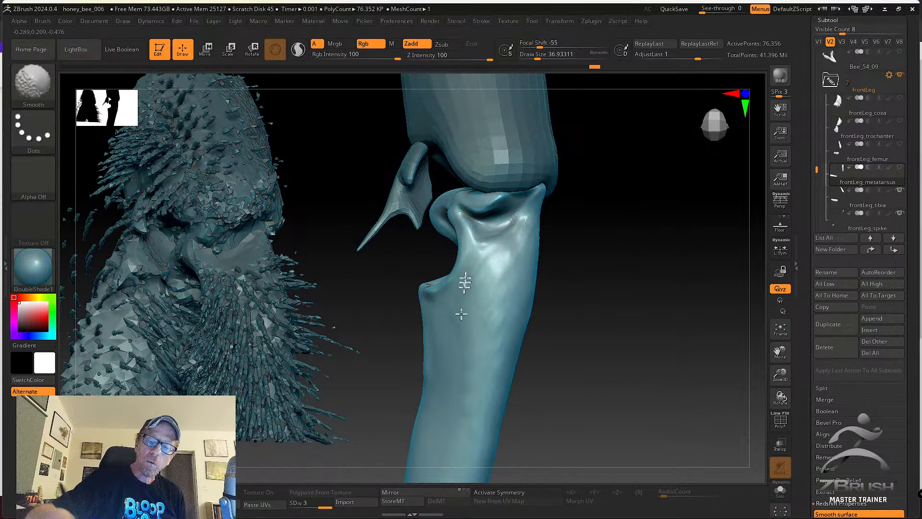
right_click_drag(560, 342, 525, 325)
key("shift")
mouse_move(574, 363)
right_mouse_down()
mouse_move(585, 309)
mouse_move(552, 292)
mouse_move(547, 310)
mouse_move(591, 302)
mouse_move(583, 313)
mouse_move(556, 301)
mouse_move(515, 321)
mouse_move(468, 325)
mouse_move(437, 349)
right_mouse_up()
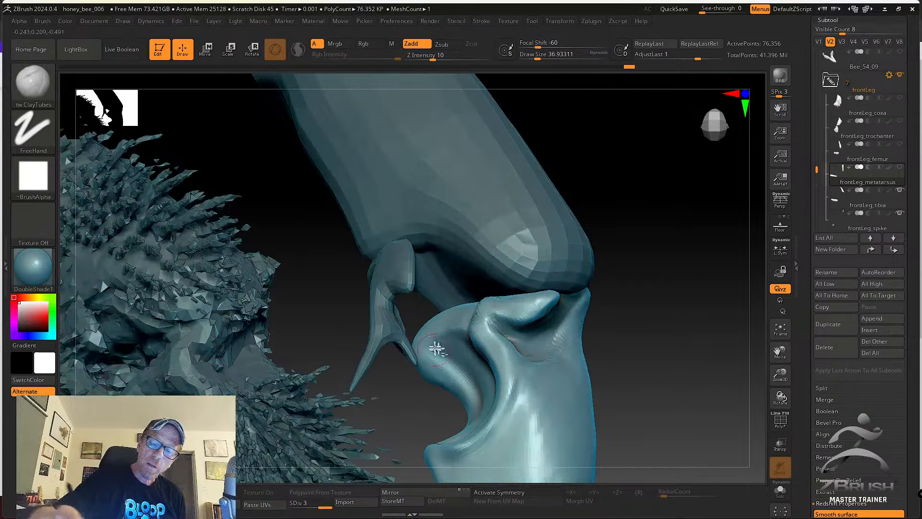
mouse_move(481, 374)
right_mouse_down()
mouse_move(476, 368)
mouse_move(560, 298)
mouse_move(593, 310)
mouse_move(572, 303)
mouse_move(591, 302)
right_mouse_up()
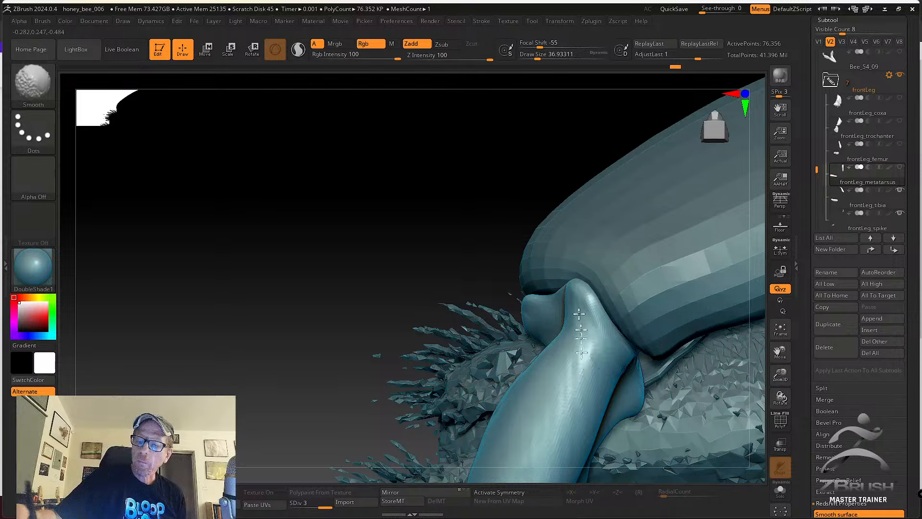
mouse_move(615, 342)
right_mouse_down()
mouse_move(570, 294)
mouse_move(562, 300)
mouse_move(632, 370)
mouse_move(640, 309)
mouse_move(607, 319)
mouse_move(594, 307)
mouse_move(569, 366)
mouse_move(562, 317)
mouse_move(571, 309)
mouse_move(616, 313)
mouse_move(607, 321)
mouse_move(620, 327)
mouse_move(601, 352)
mouse_move(610, 323)
mouse_move(601, 333)
mouse_move(613, 325)
mouse_move(618, 358)
mouse_move(589, 336)
mouse_move(599, 359)
mouse_move(576, 432)
right_mouse_up()
key("shift")
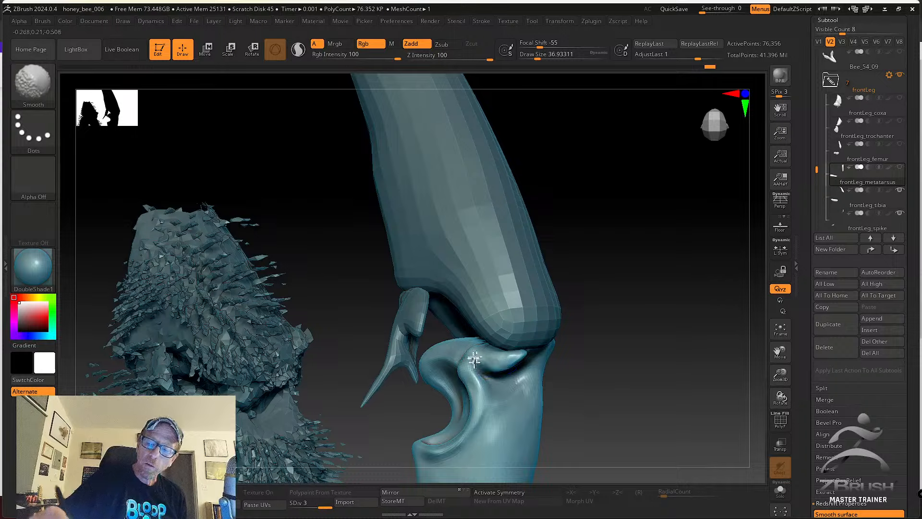
Build up the inner lobe of the metatarsus notch with tw ClayTubes and smooth its curved rim.
left_click_drag(476, 361, 455, 445, "shift")
right_click_drag(606, 336, 585, 321)
key("shift")
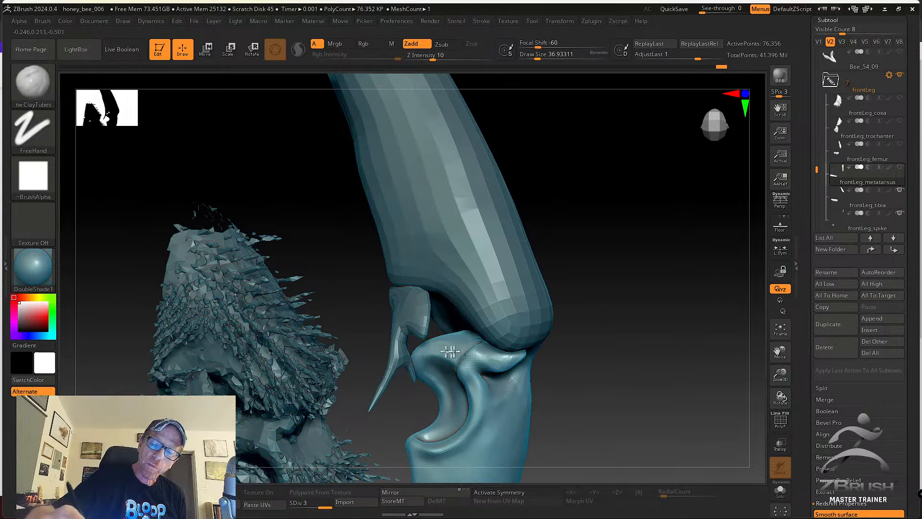
mouse_move(447, 349)
left_mouse_down()
mouse_move(463, 350)
mouse_move(420, 356)
mouse_move(435, 382)
left_mouse_up()
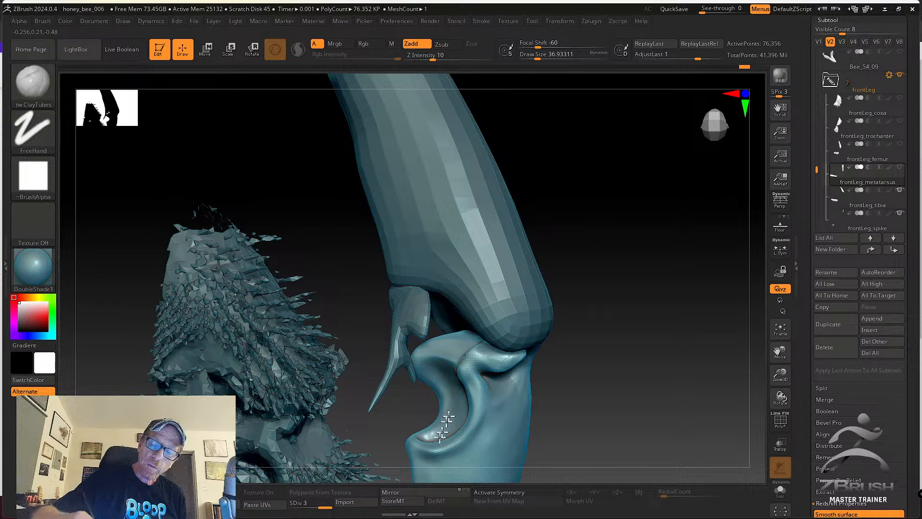
right_click_drag(446, 393, 437, 362)
mouse_move(447, 397)
left_mouse_down("shift")
mouse_move(449, 385)
mouse_move(454, 405)
left_mouse_up("shift")
mouse_move(468, 408)
right_mouse_down()
mouse_move(580, 353)
mouse_move(614, 302)
mouse_move(626, 309)
mouse_move(617, 325)
mouse_move(597, 308)
right_mouse_up()
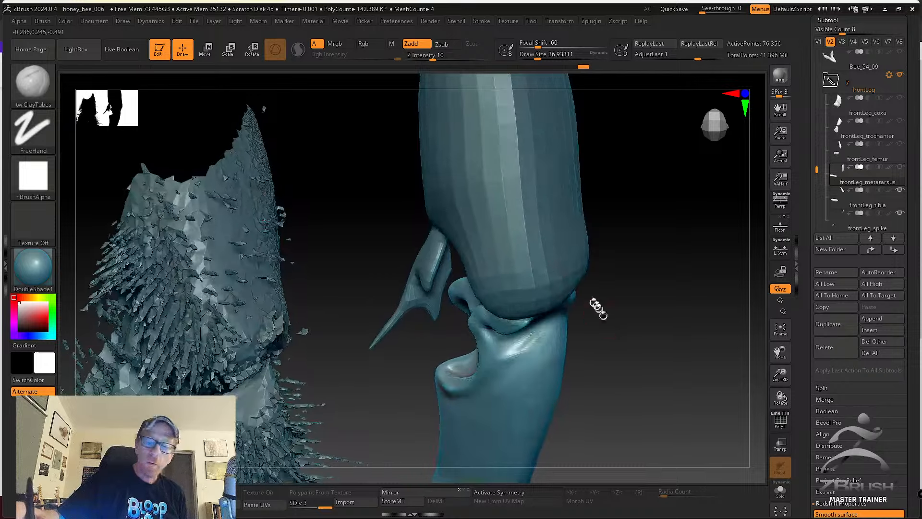
Make frontLeg_tibia the active subtool and turn the visibility of frontLeg_metatarsus back on.
left_click(558, 286, "alt")
right_click_drag(588, 274, 635, 292)
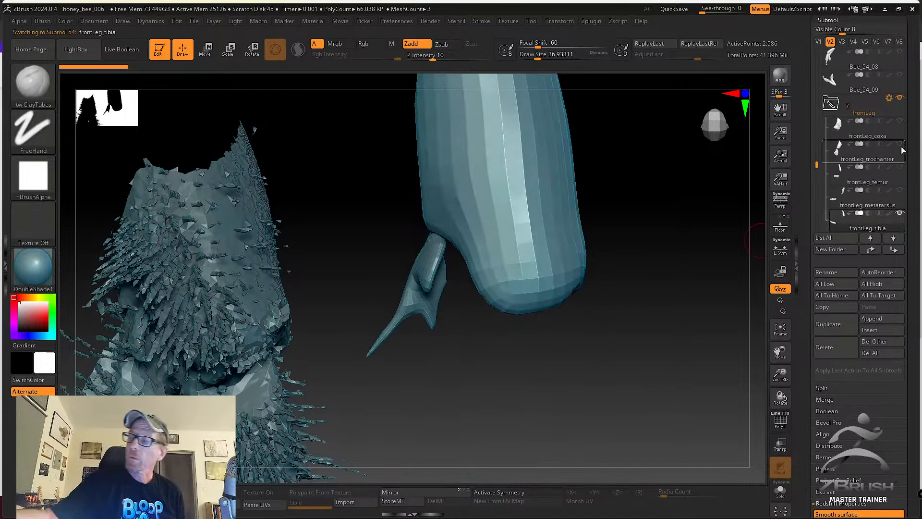
left_click(900, 190)
right_click_drag(620, 323, 664, 263)
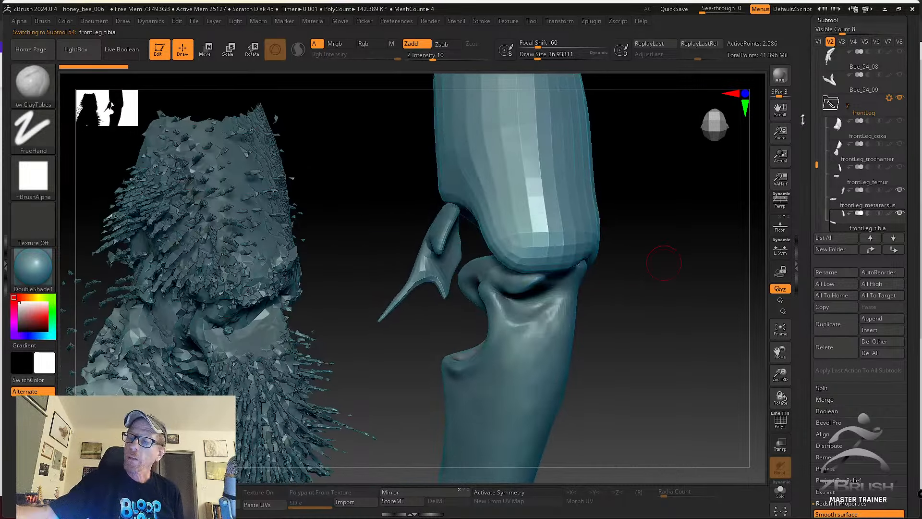
Save the tool as a new version named Bee_from_scan_008.ztl in the A_mellifera folder.
left_click_drag(802, 120, 803, 361)
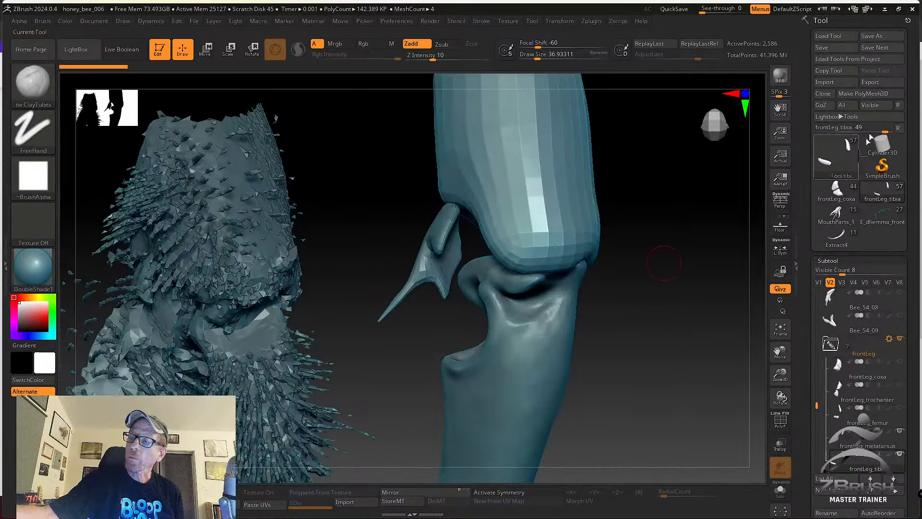
left_click(882, 36)
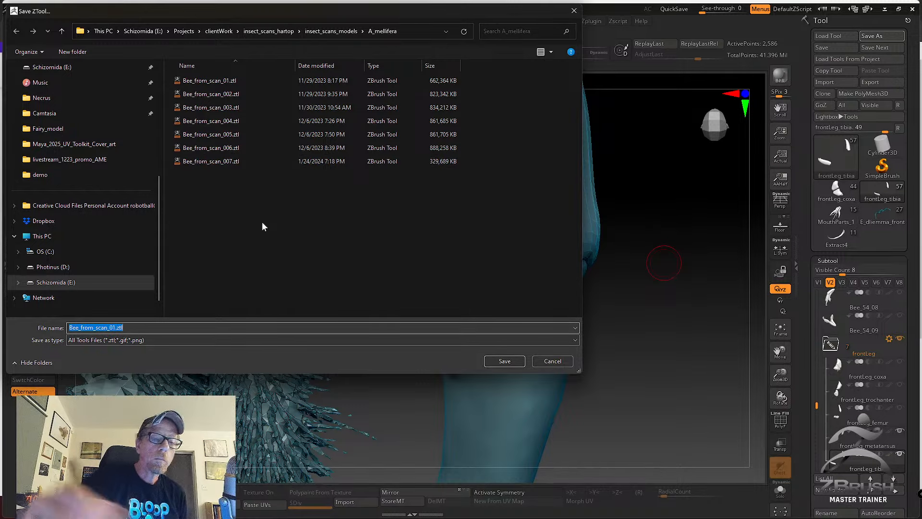
left_click(212, 161)
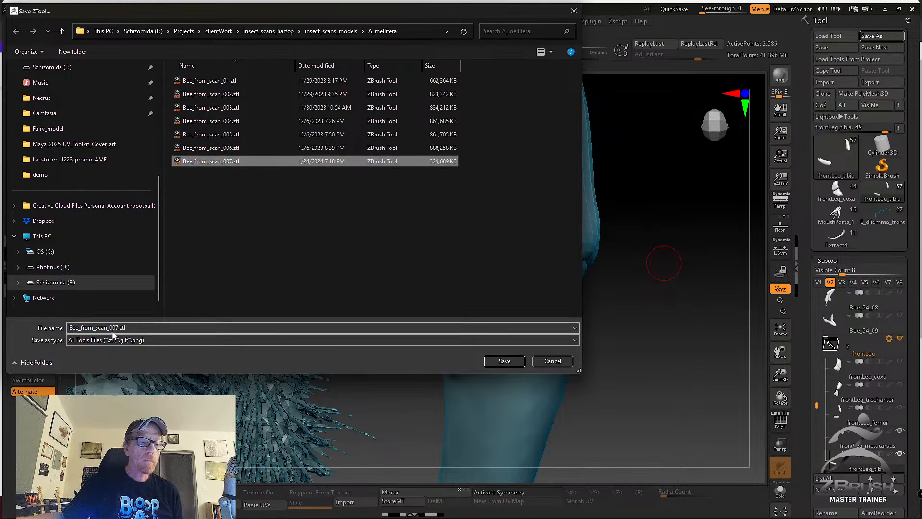
left_click(117, 327)
left_click(115, 328)
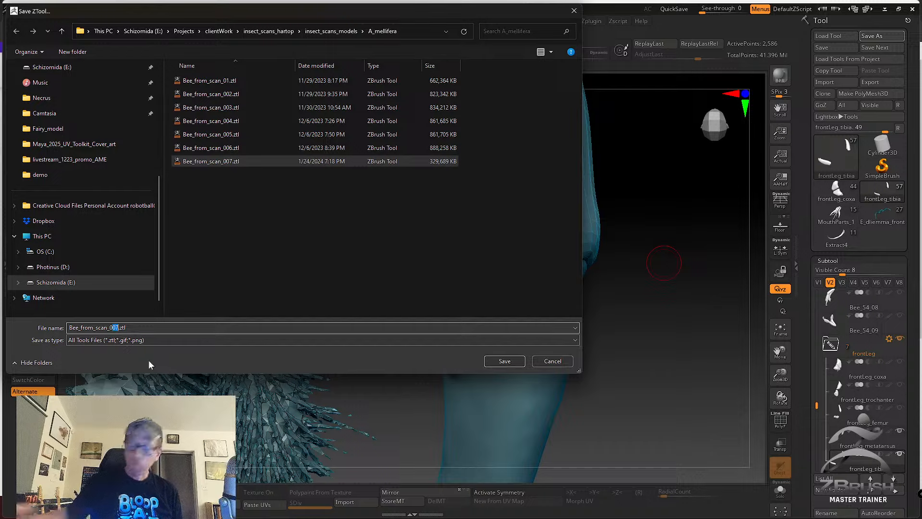
type("0")
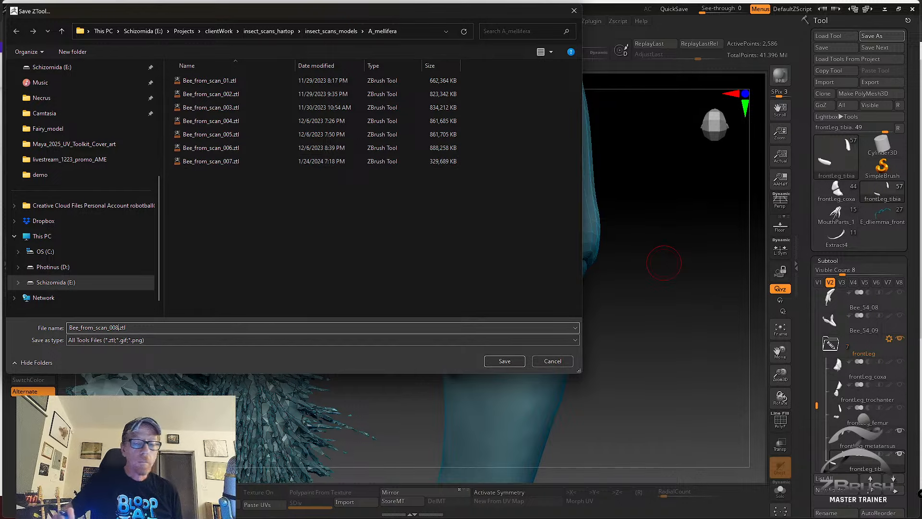
key("Return")
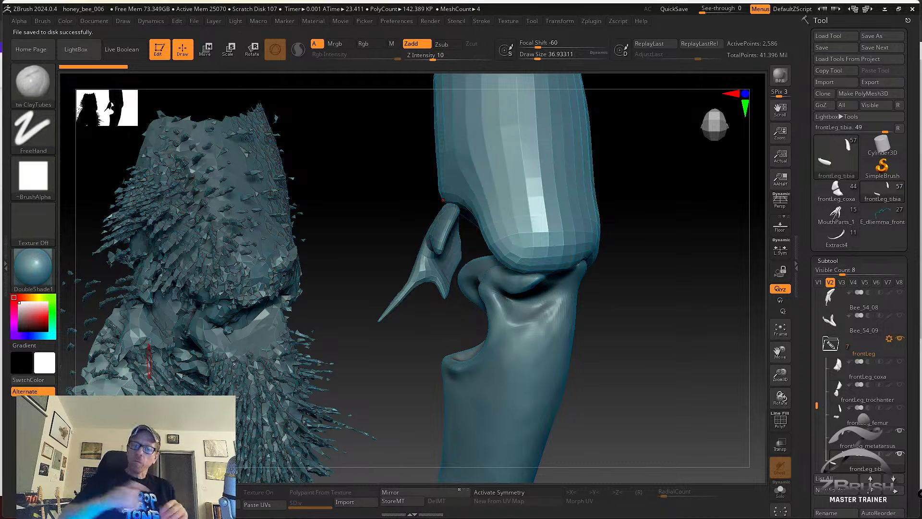
Subdivide the tibia up to subdivision level 4.
mouse_move(617, 309)
left_mouse_down()
mouse_move(630, 316)
mouse_move(622, 321)
left_mouse_up()
right_click_drag(536, 231, 521, 283, "alt")
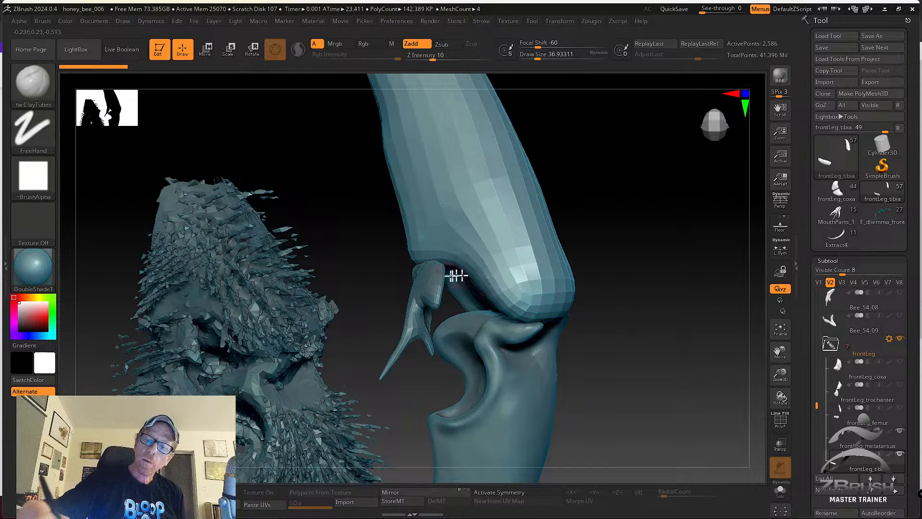
left_click_drag(588, 355, 624, 293)
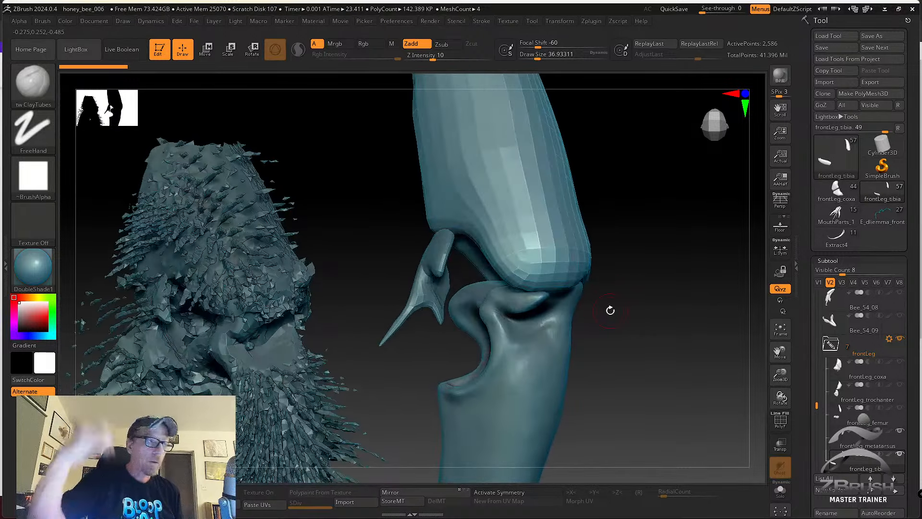
mouse_move(531, 259)
left_mouse_down()
mouse_move(628, 298)
mouse_move(591, 291)
left_mouse_up()
right_click_drag(624, 310, 620, 331, "alt")
key("ctrl+d")
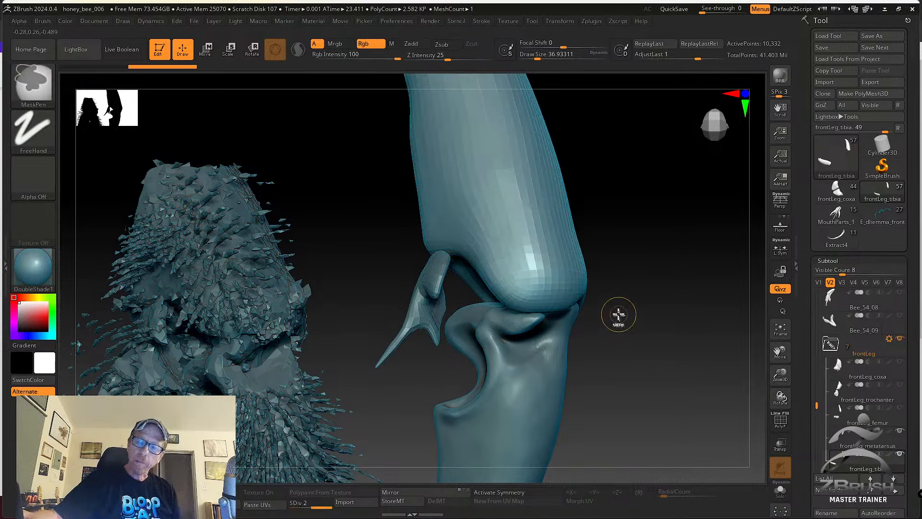
key("ctrl+d")
left_click_drag(615, 306, 616, 299)
Sculpt a rim along the tibia's lower edge above the spike with the SK_Cloth brush and smooth it.
left_click_drag(434, 264, 367, 239)
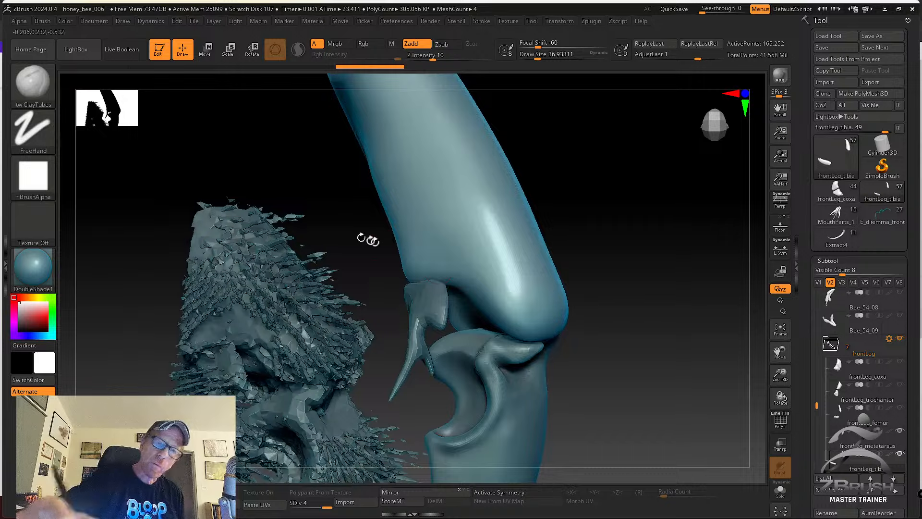
key("b")
left_click(368, 91)
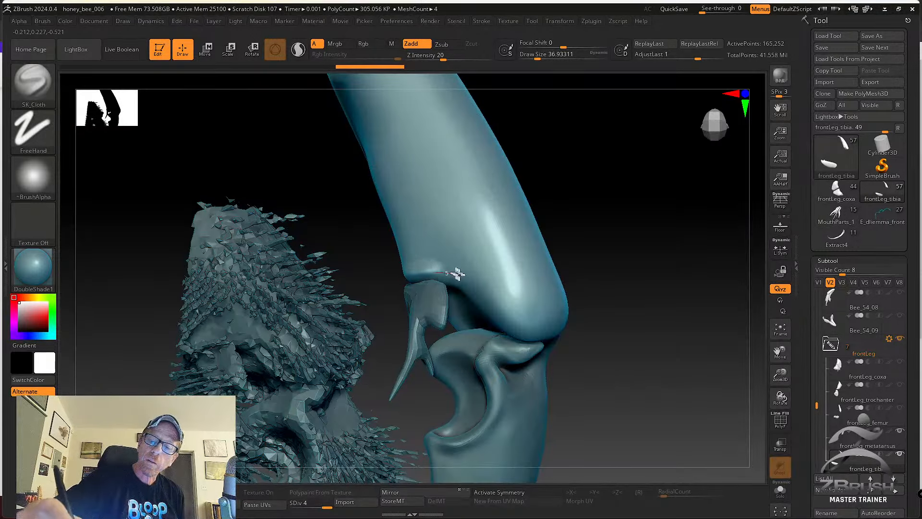
mouse_move(567, 332)
left_mouse_down()
mouse_move(603, 313)
mouse_move(597, 296)
mouse_move(580, 342)
left_mouse_up()
mouse_move(515, 335)
right_mouse_down()
mouse_move(493, 308)
mouse_move(432, 294)
mouse_move(463, 267)
mouse_move(435, 265)
right_mouse_up()
key("shift")
right_click_drag(473, 307, 449, 288)
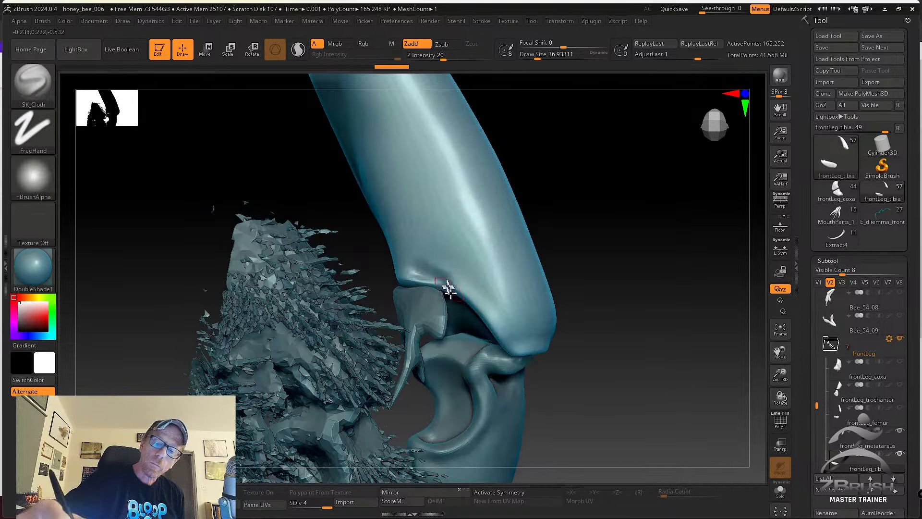
left_click_drag(449, 289, 422, 273, "shift")
Refine the rim toward the tibia's outer lower corner using SK_Cloth at a draw size of about 17, and smooth it.
key("s")
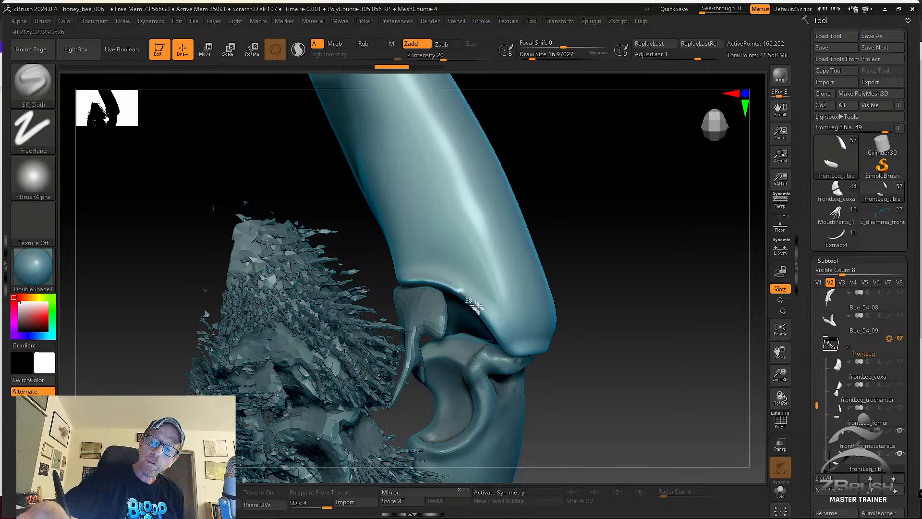
key("shift")
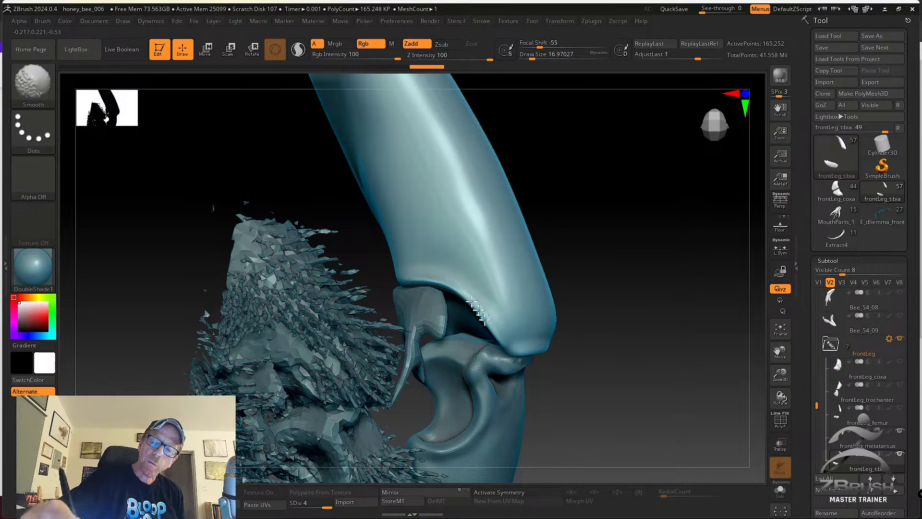
left_click_drag(583, 343, 561, 317)
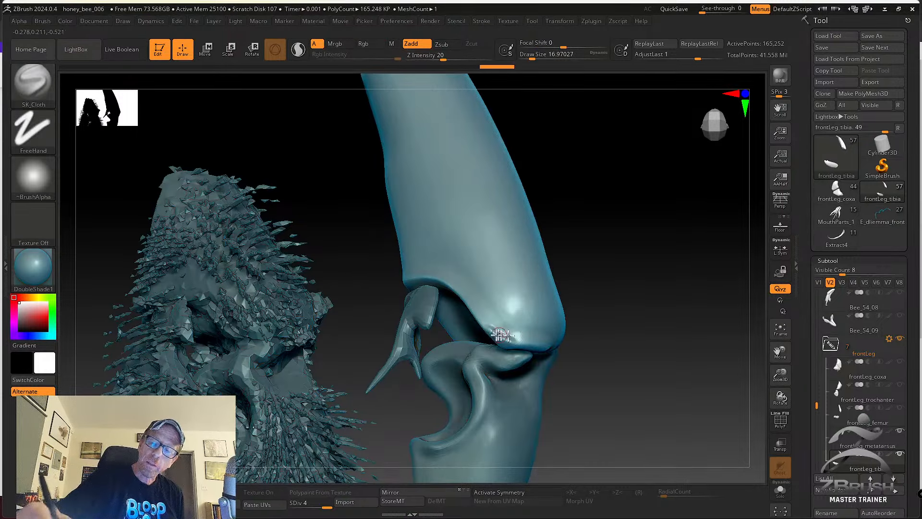
key("ctrl+z")
left_click_drag(588, 314, 549, 311)
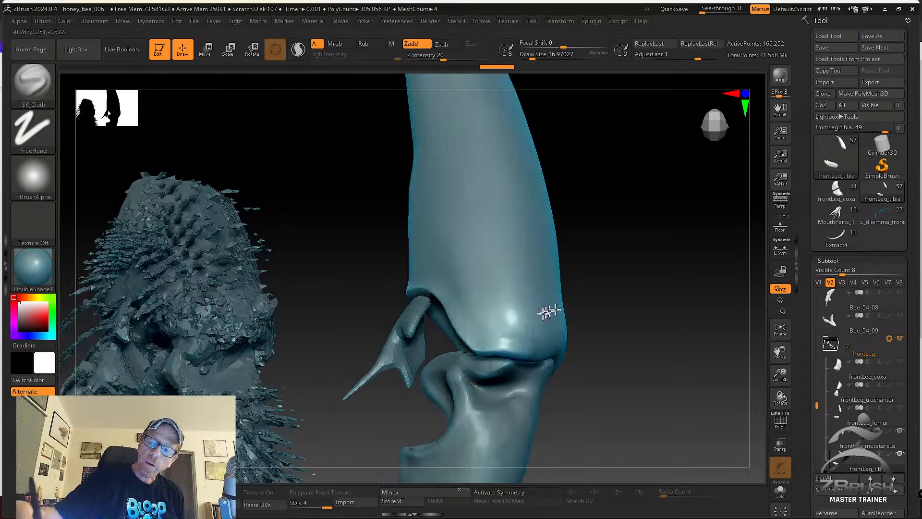
left_click_drag(528, 341, 532, 340)
key("shift")
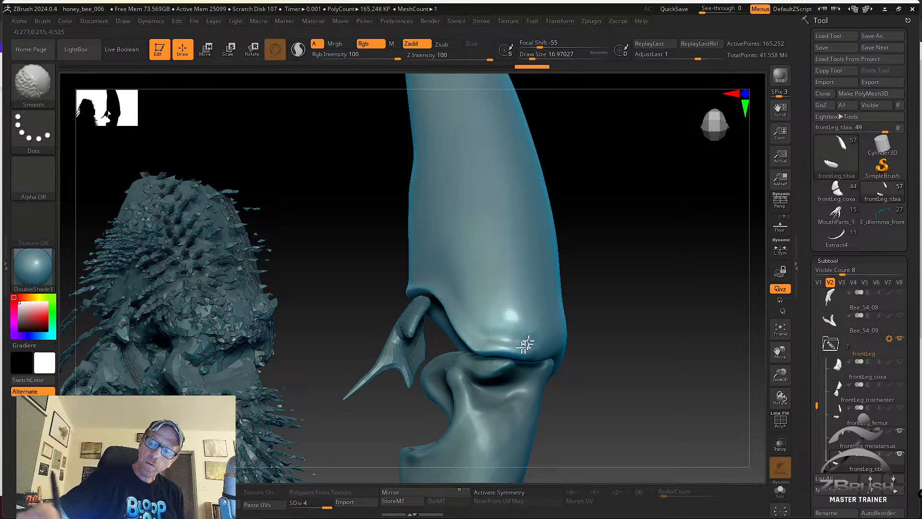
mouse_move(577, 354)
left_mouse_down()
mouse_move(613, 350)
mouse_move(595, 328)
left_mouse_up()
Define the tibia's lower edge above the metatarsus joint with SK_Cloth at a draw size of about 22, and smooth it.
key("s")
left_click_drag(528, 349, 540, 357)
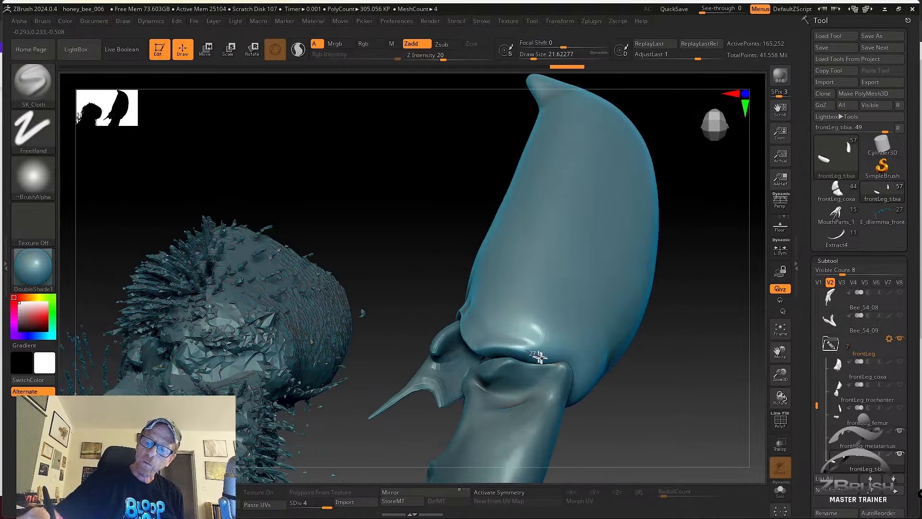
key("shift")
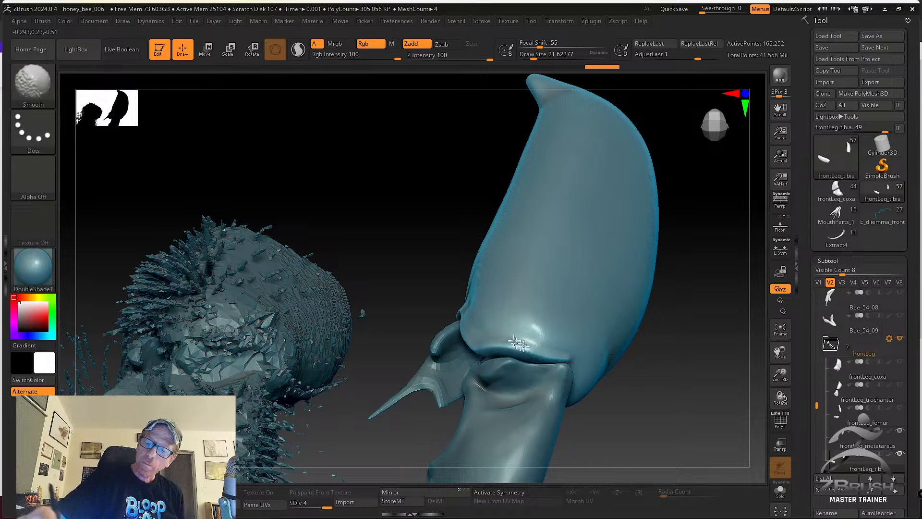
left_click_drag(569, 354, 577, 333, "shift")
mouse_move(580, 340)
right_mouse_down()
mouse_move(580, 370)
mouse_move(603, 366)
mouse_move(594, 373)
mouse_move(603, 341)
mouse_move(594, 317)
mouse_move(572, 354)
mouse_move(515, 356)
right_mouse_up()
key("shift")
Test an enlarged tw ClayTubes brush on the tibia's lower end, undo the stroke, and lower its Z Intensity to 2.
key("s")
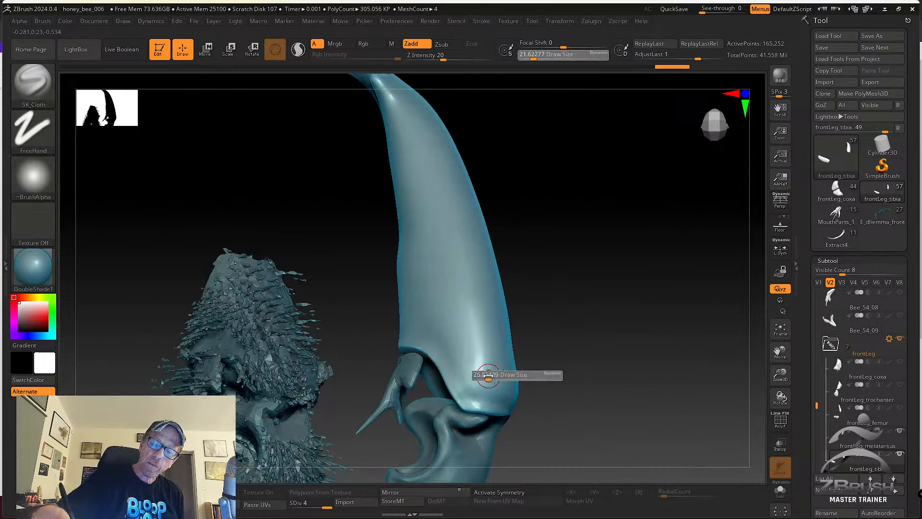
left_click_drag(486, 375, 490, 375)
key("b")
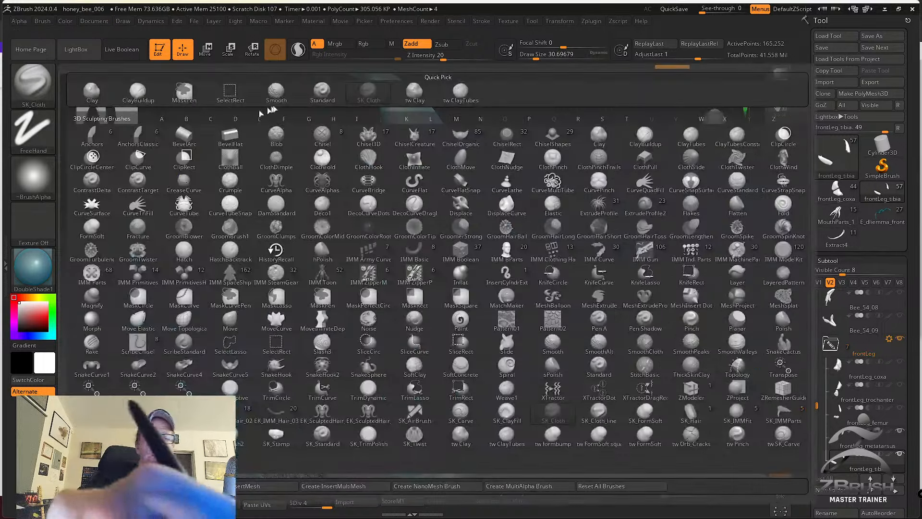
left_click(460, 91)
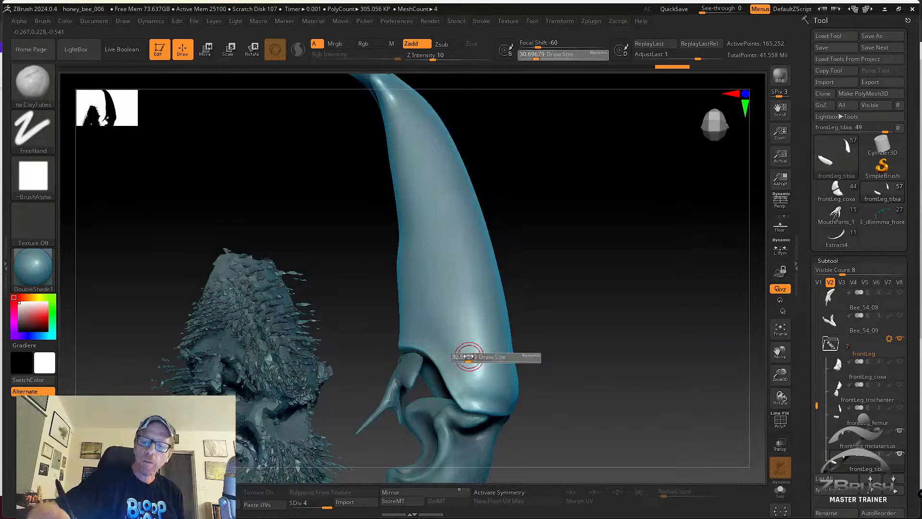
left_click_drag(469, 395, 468, 339)
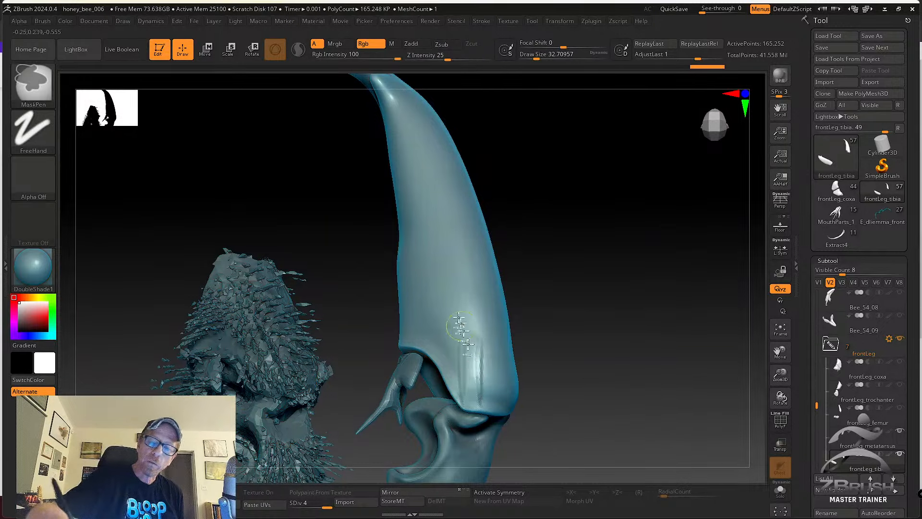
key("ctrl+z")
key("b")
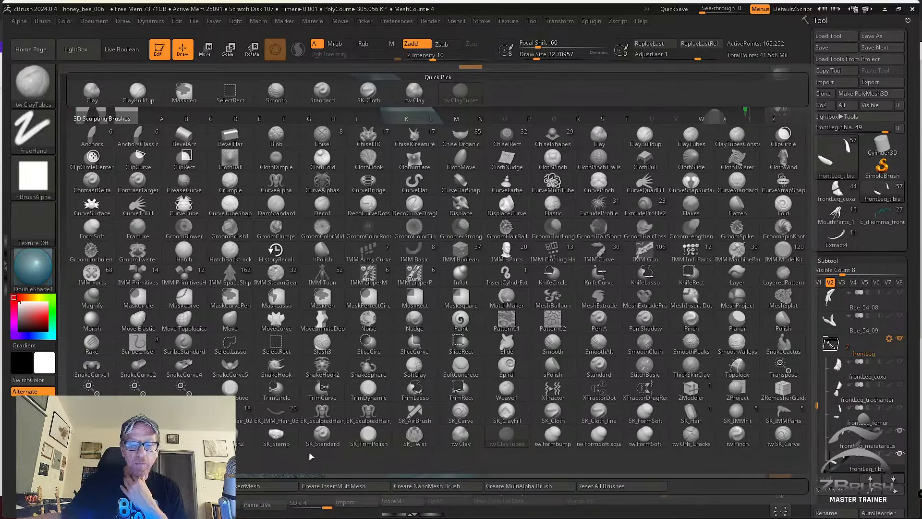
left_click(432, 445)
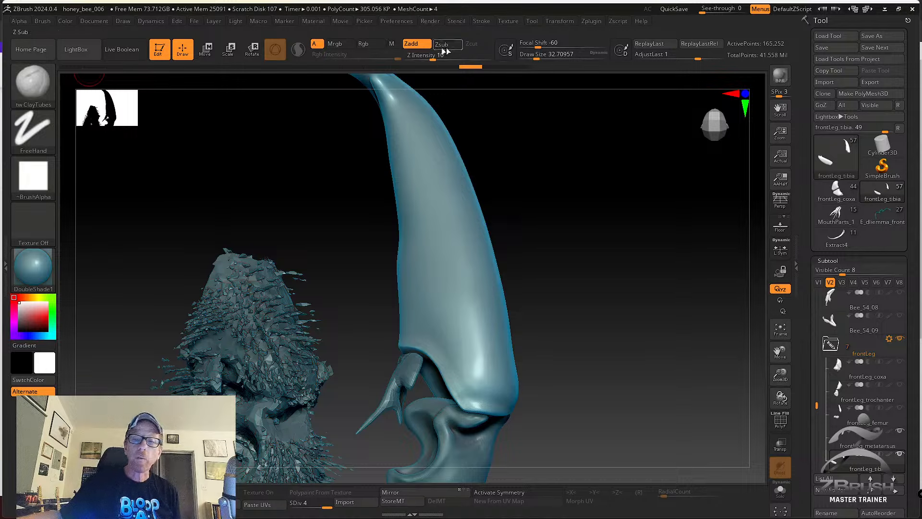
left_click_drag(425, 54, 416, 55)
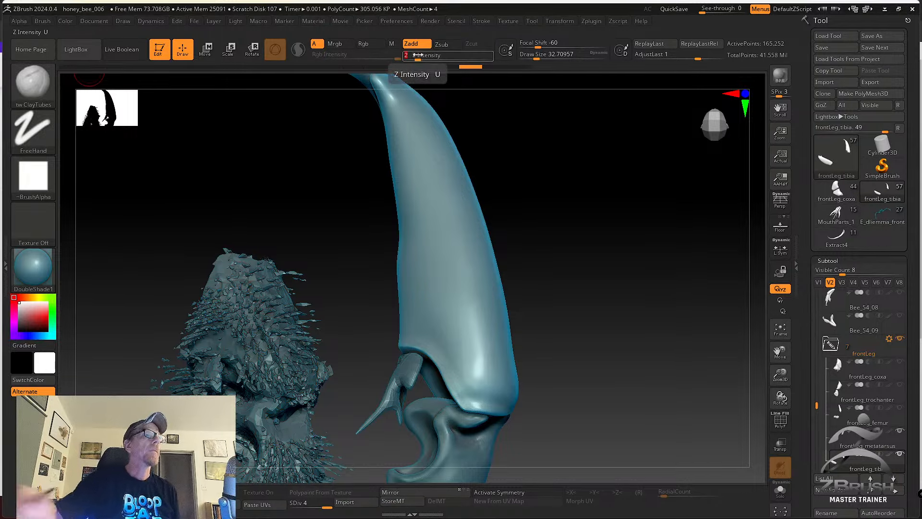
Build up subtle volume around the tibia's lower end with tw ClayTubes at Z Intensity 2 and a draw size of about 33, and smooth it.
left_click_drag(566, 353, 543, 354)
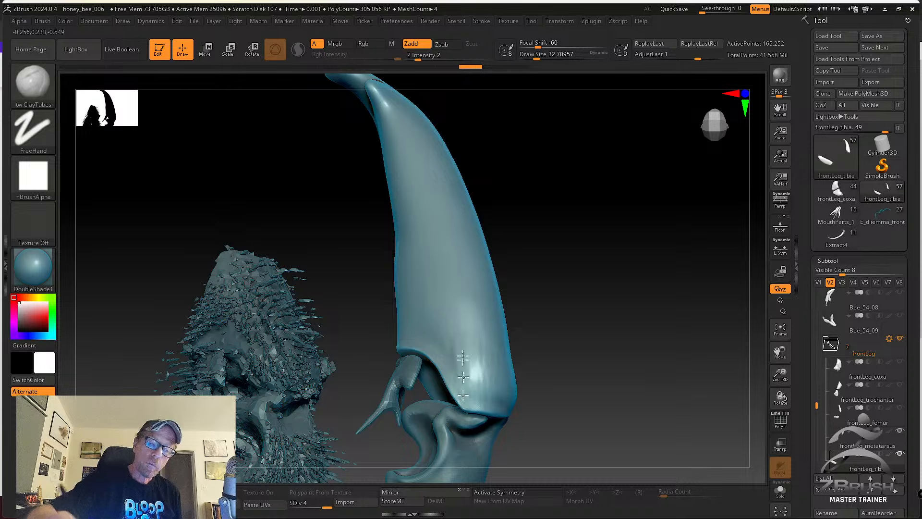
left_click_drag(463, 358, 509, 315)
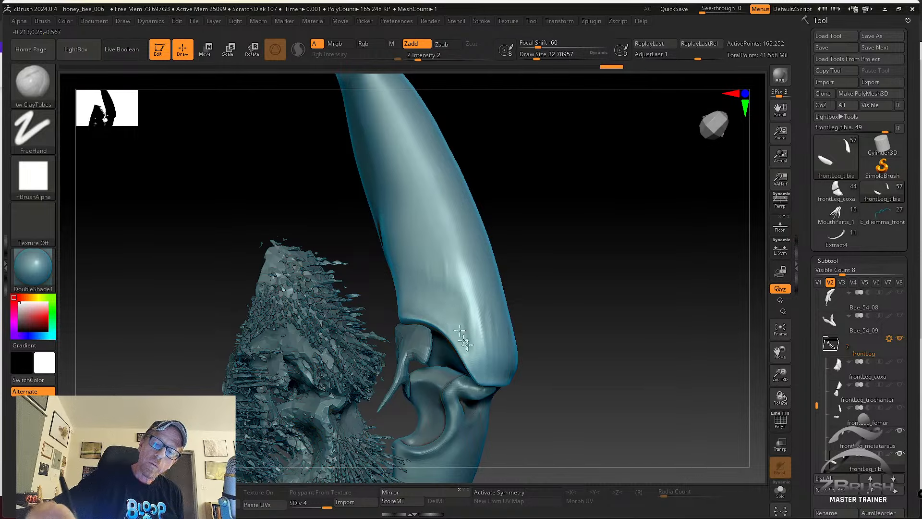
left_click_drag(459, 299, 566, 325)
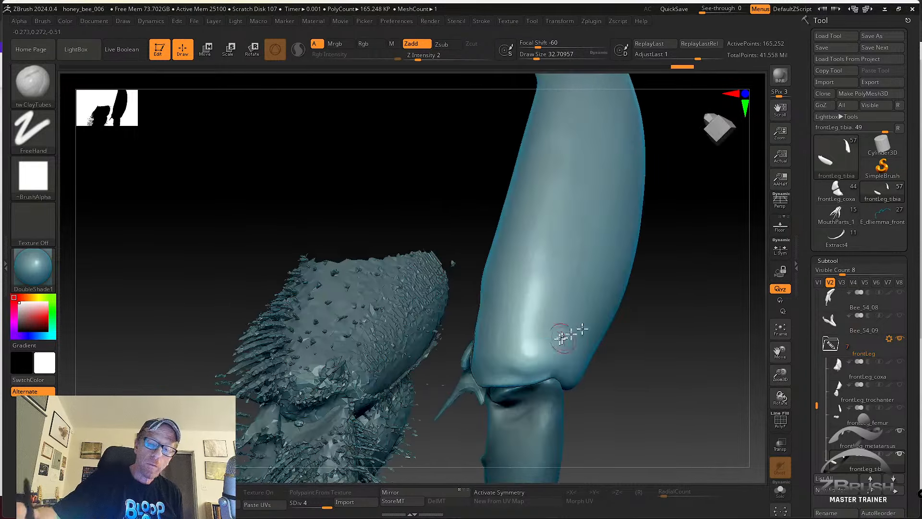
mouse_move(536, 365)
left_mouse_down()
mouse_move(550, 350)
mouse_move(504, 354)
mouse_move(490, 379)
mouse_move(509, 356)
mouse_move(482, 361)
mouse_move(503, 371)
mouse_move(543, 340)
mouse_move(569, 298)
mouse_move(563, 278)
mouse_move(544, 299)
left_mouse_up()
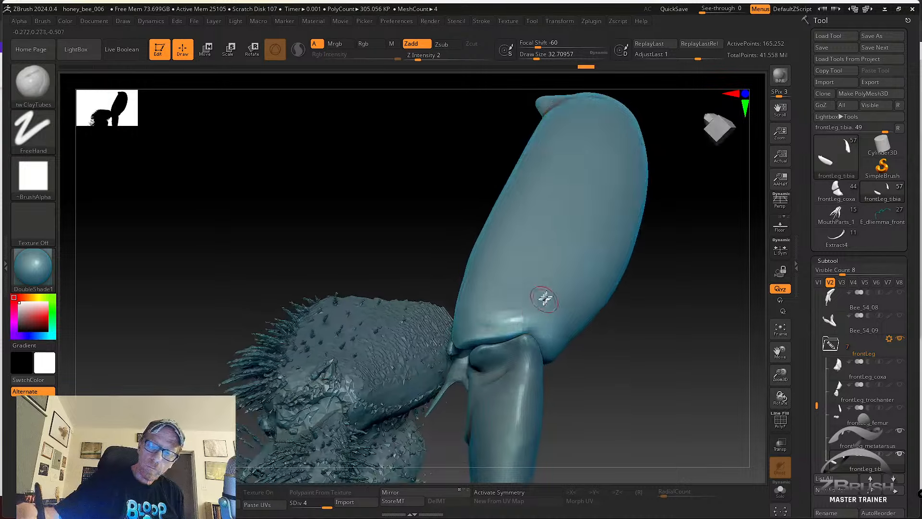
left_click_drag(576, 373, 543, 321)
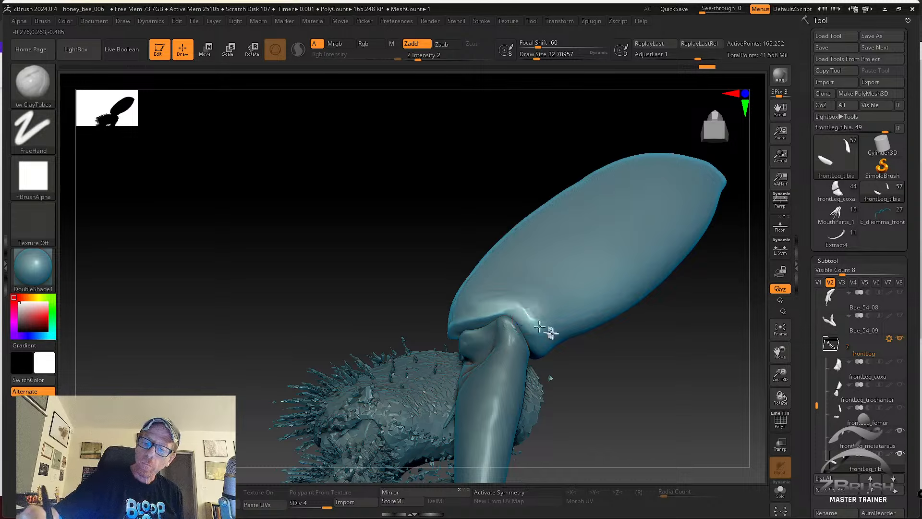
left_click_drag(567, 312, 548, 320, "shift")
left_click_drag(591, 361, 554, 332)
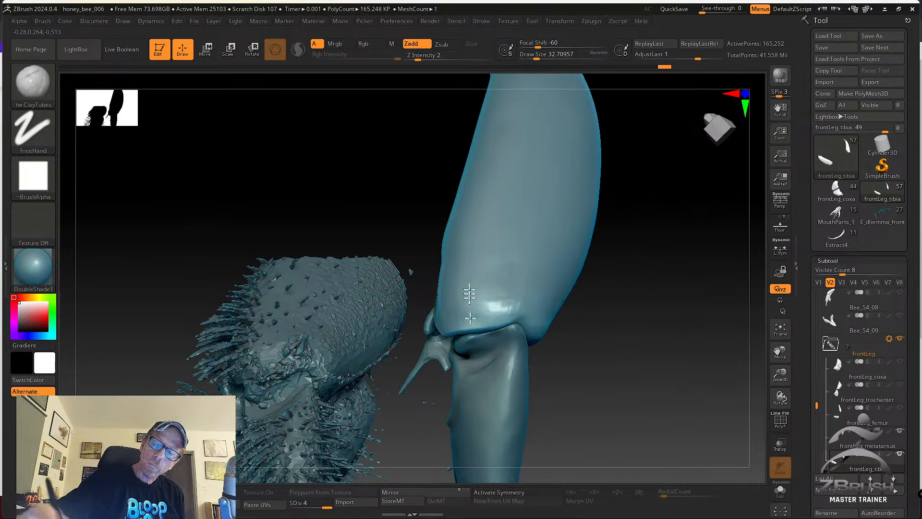
right_click_drag(470, 314, 453, 260)
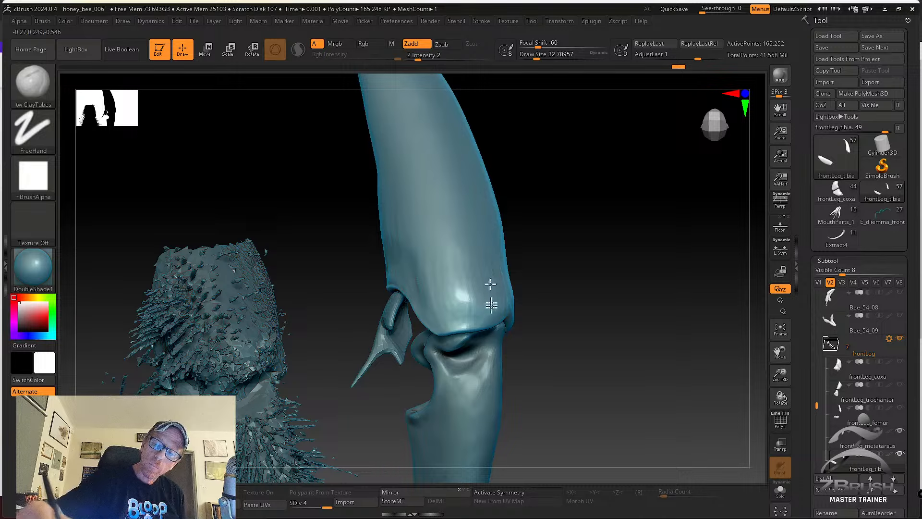
mouse_move(457, 340)
right_mouse_down()
mouse_move(564, 315)
mouse_move(504, 312)
right_mouse_up()
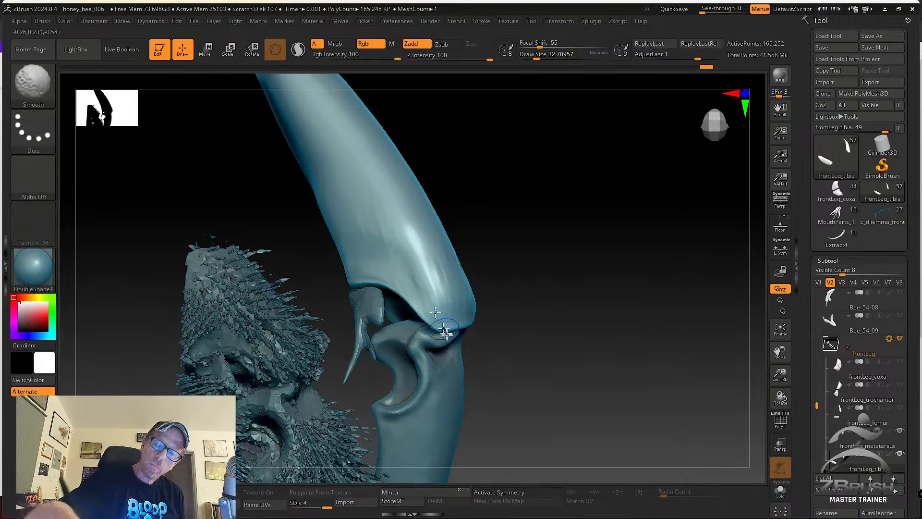
Select the Bee_54_08 leg scan and isolate its metatarsus area by hiding the neighbouring parts with SelectLasso.
left_click(462, 357, "alt")
right_click_drag(543, 456, 556, 337, "alt")
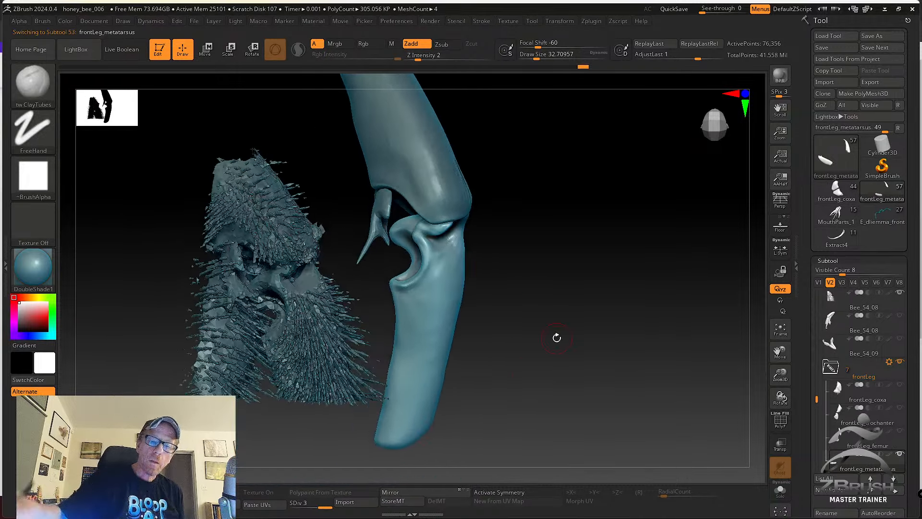
left_click(312, 312, "alt")
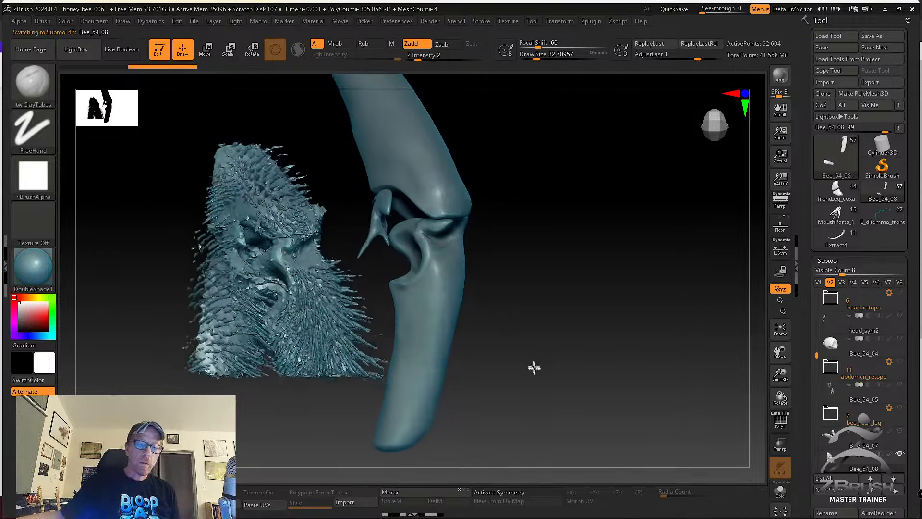
right_click_drag(534, 367, 523, 360)
mouse_move(506, 316)
right_mouse_down("ctrl")
mouse_move(634, 392)
mouse_move(630, 370)
right_mouse_up("ctrl")
left_click(776, 424)
left_click(777, 423)
key("ctrl+shift")
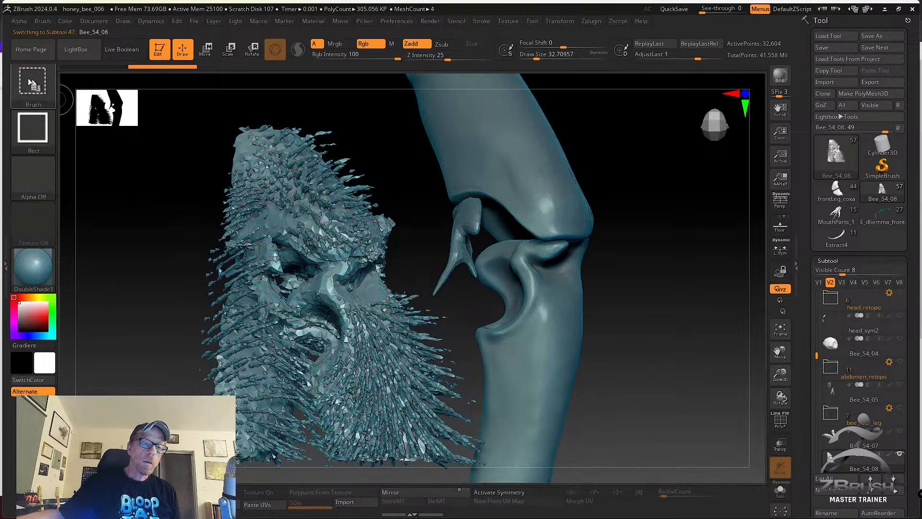
left_click(30, 82, "ctrl+shift")
left_click(506, 136)
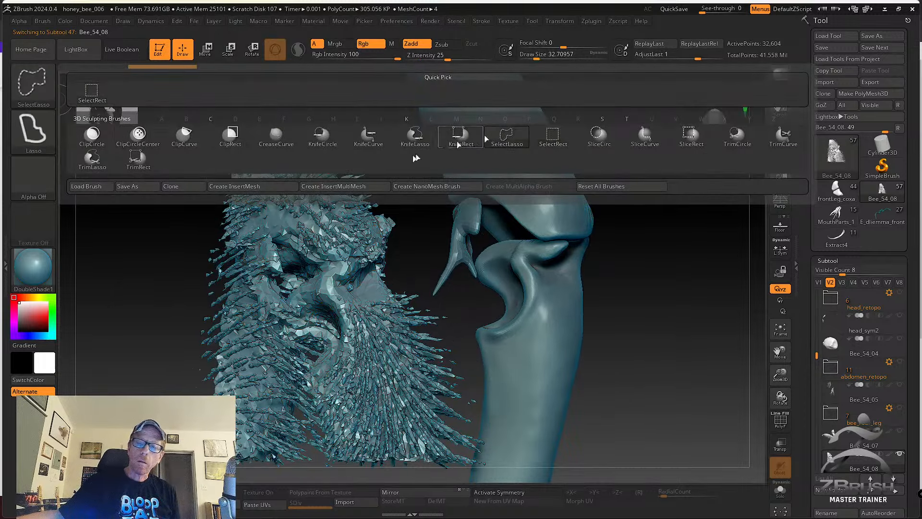
mouse_move(158, 213)
left_mouse_down("ctrl+shift")
mouse_move(206, 134)
mouse_move(370, 132)
mouse_move(391, 214)
mouse_move(385, 246)
mouse_move(288, 275)
mouse_move(197, 269)
mouse_move(197, 235)
mouse_move(225, 214)
mouse_move(284, 232)
mouse_move(319, 350)
mouse_move(290, 469)
mouse_move(307, 468)
left_mouse_up("ctrl+shift")
left_click_drag(226, 464, 218, 451, "ctrl+alt+shift")
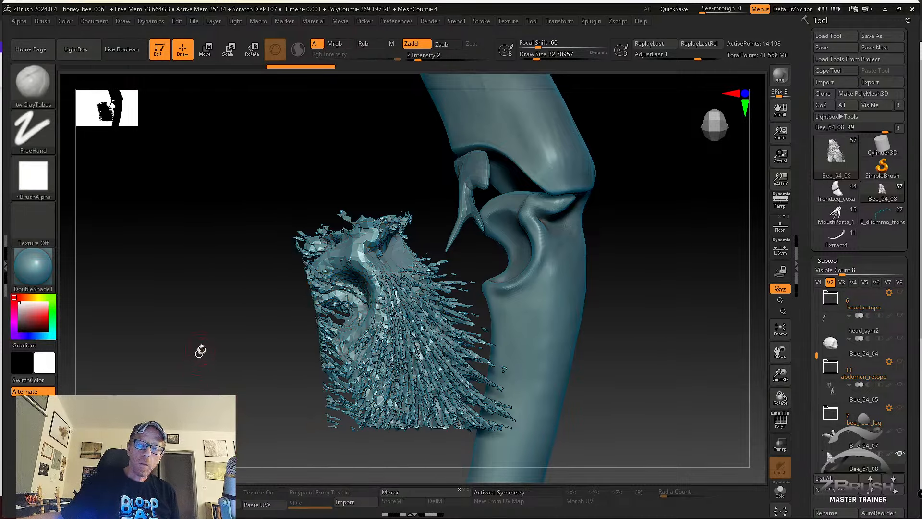
Solo the leg scan, lasso away more of the geometry around its metatarsus, and show the leg parts again.
mouse_move(200, 351)
left_mouse_down()
mouse_move(210, 390)
mouse_move(246, 404)
mouse_move(172, 399)
mouse_move(146, 373)
mouse_move(136, 344)
mouse_move(620, 399)
mouse_move(617, 387)
mouse_move(688, 459)
left_mouse_up()
left_click(780, 491)
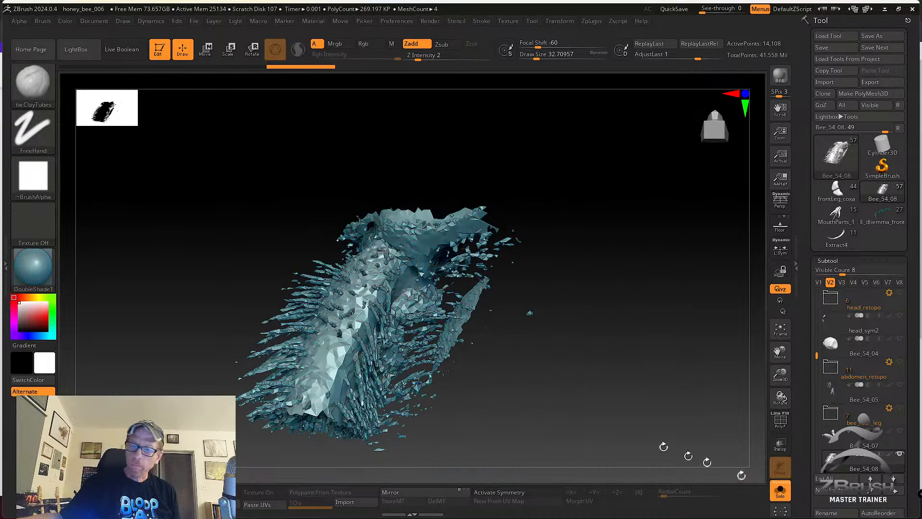
left_click_drag(582, 408, 578, 378)
mouse_move(571, 247)
left_mouse_down("ctrl+shift")
mouse_move(432, 200)
mouse_move(370, 282)
mouse_move(442, 370)
mouse_move(579, 348)
left_mouse_up("ctrl+shift")
left_click_drag(584, 407, 742, 473)
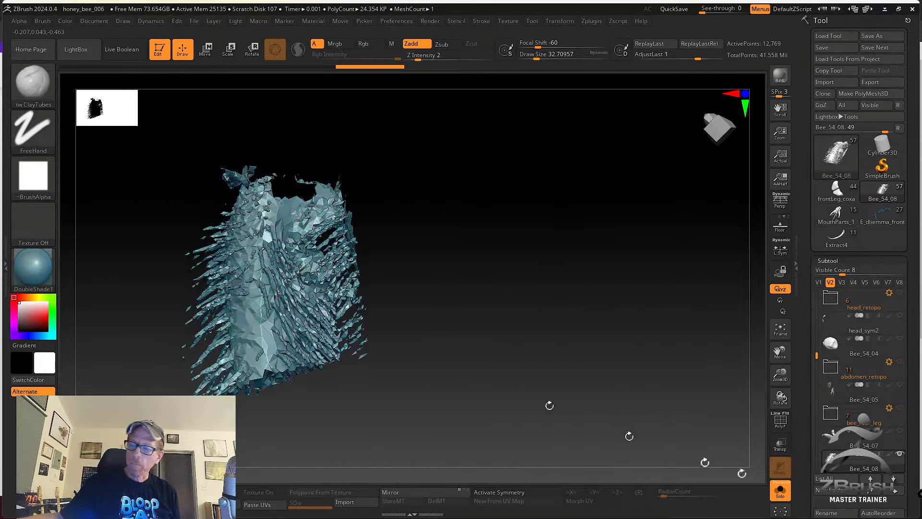
left_click(787, 494)
left_click_drag(603, 433, 611, 311)
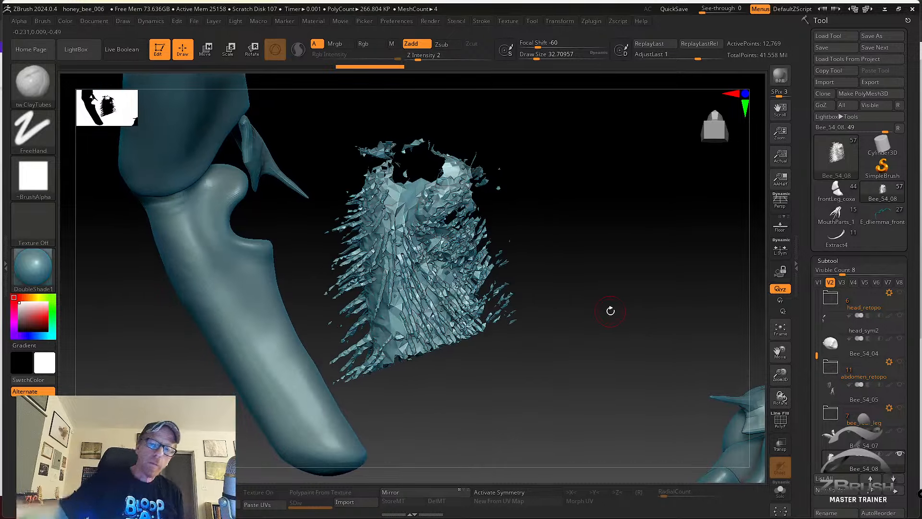
Sculpt a lengthwise ridge down the metatarsus below its notch with SK_Cloth at draw size about 56 and Z Intensity 8, and smooth it.
left_click(33, 82)
left_click(414, 92)
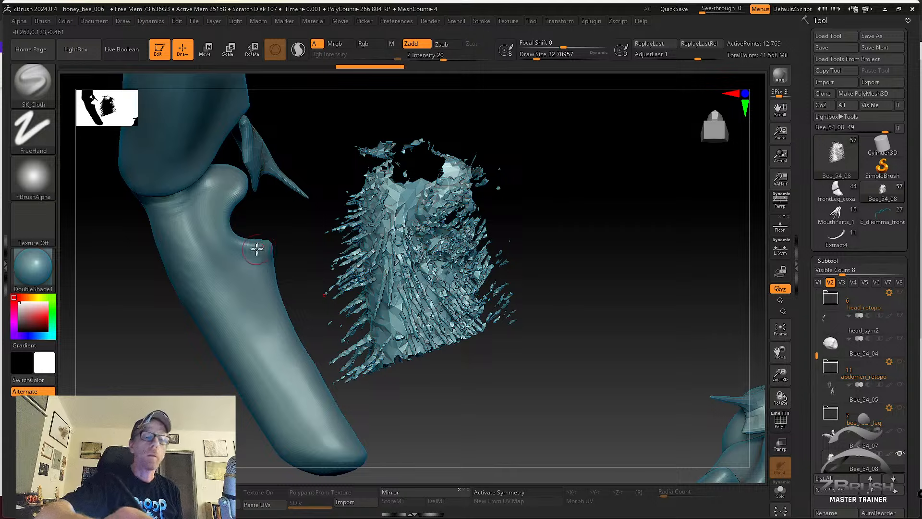
key("s")
left_click_drag(257, 248, 269, 250)
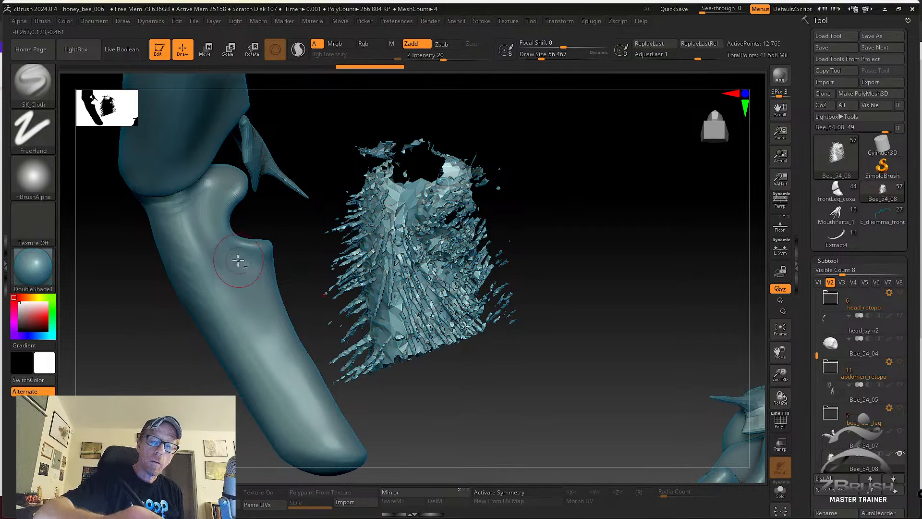
left_click(284, 360, "alt")
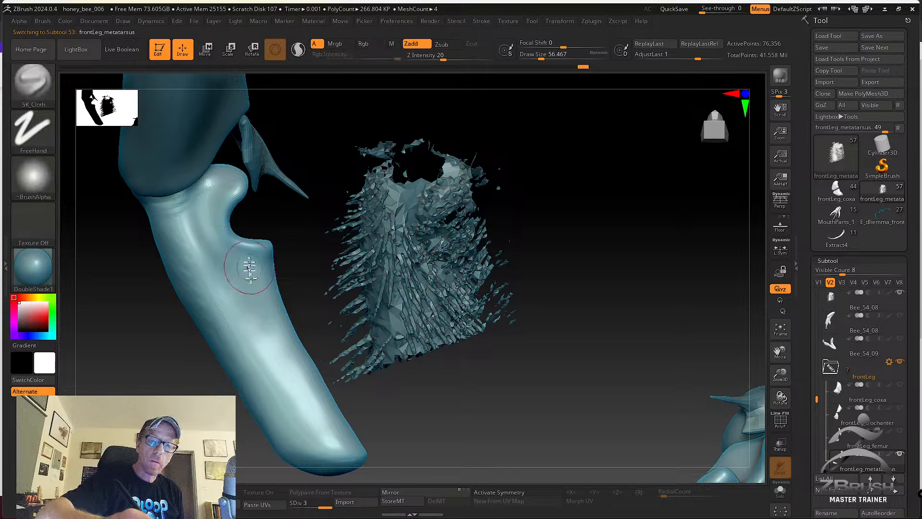
left_click_drag(444, 55, 426, 56)
left_click_drag(244, 283, 328, 442)
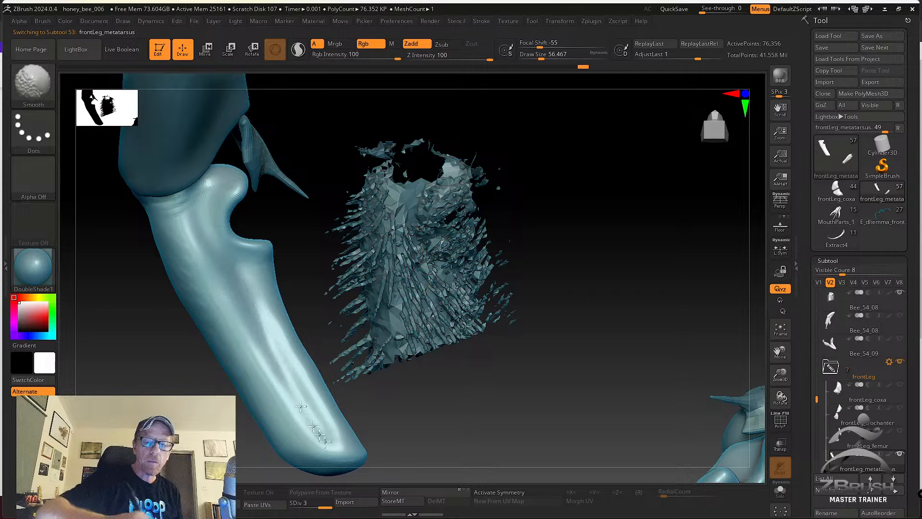
left_click_drag(301, 407, 322, 422, "shift")
right_click_drag(322, 422, 308, 412)
Add narrower lengthwise ridges along the metatarsus with SK_Cloth at a draw size of about 37, and smooth them.
key("s")
left_click_drag(262, 283, 253, 283)
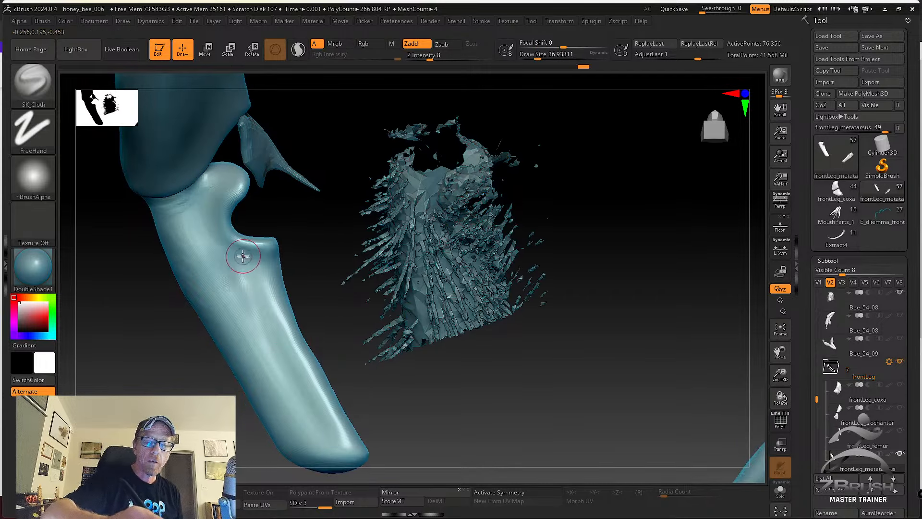
key("shift")
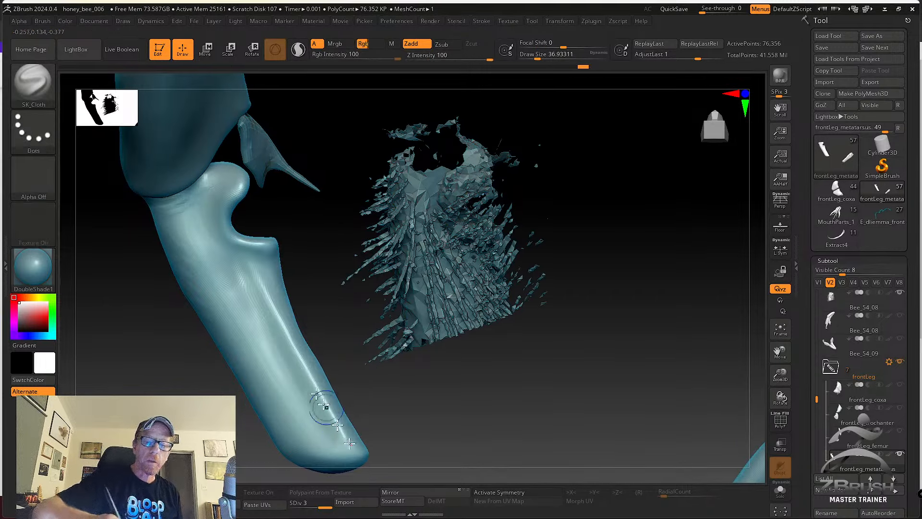
right_click_drag(253, 293, 234, 274)
left_click_drag(211, 242, 328, 450)
key("shift")
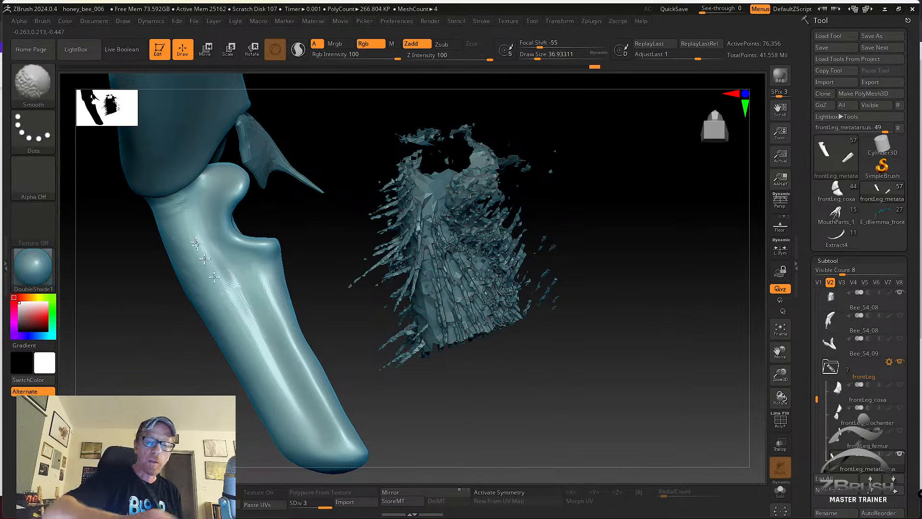
right_click_drag(604, 273, 607, 245)
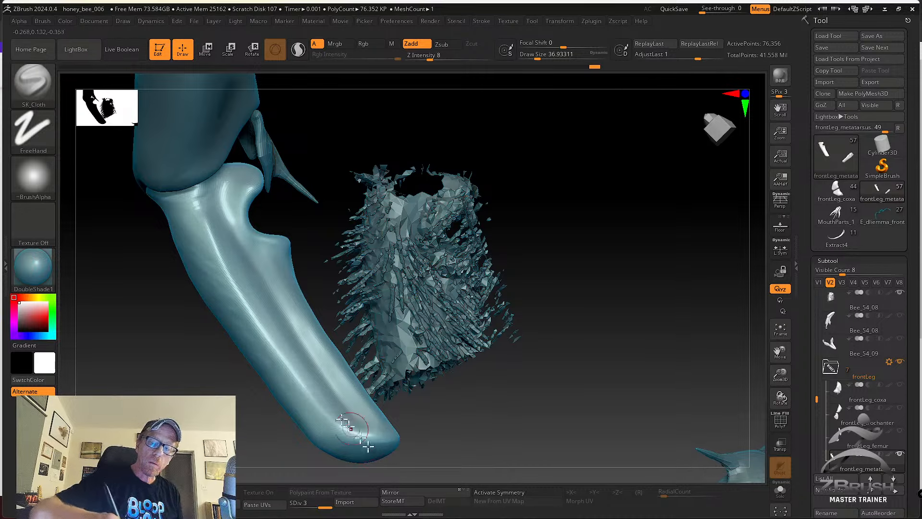
key("shift")
Refine the ridges on the metatarsus's upper part beside the notch with SK_Cloth at a draw size of about 29, and smooth them.
right_click_drag(358, 442, 226, 204)
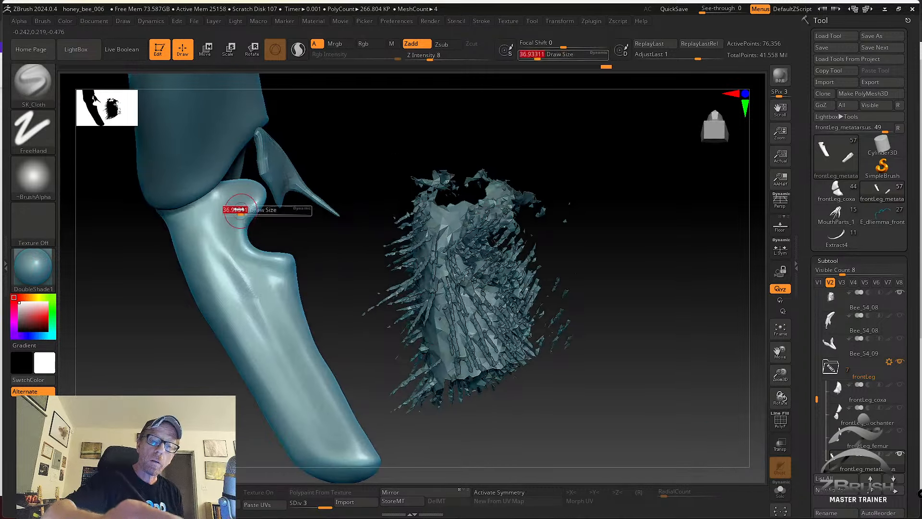
left_click_drag(220, 222, 226, 258)
left_click_drag(272, 294, 274, 308, "shift")
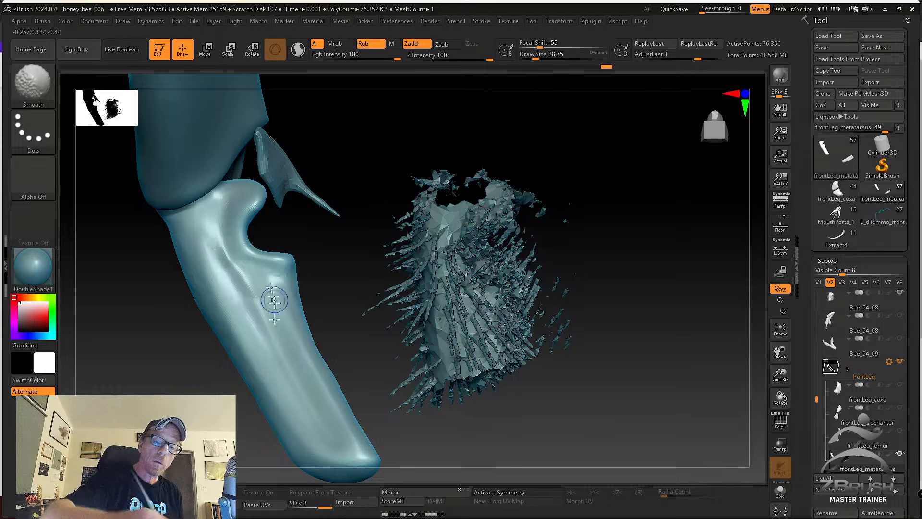
right_click_drag(274, 302, 240, 269)
left_click_drag(235, 267, 227, 254, "shift")
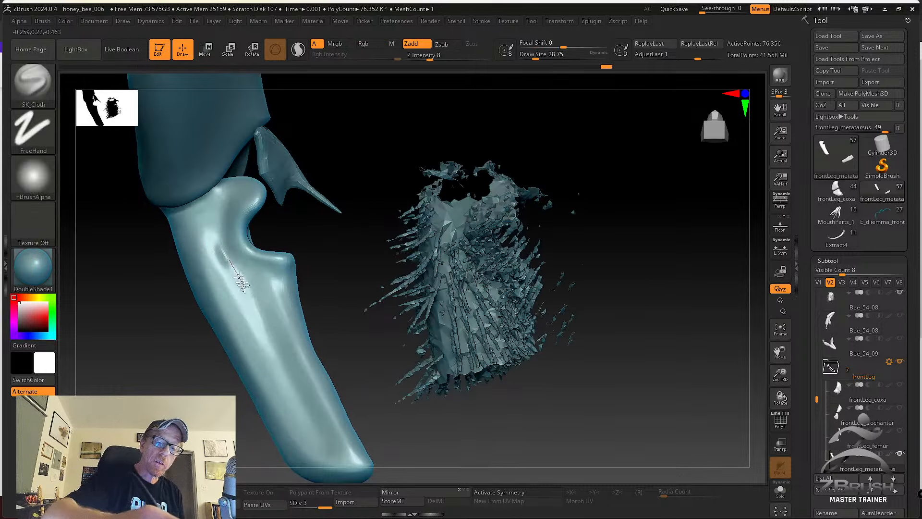
mouse_move(243, 284)
left_mouse_down()
mouse_move(276, 352)
mouse_move(218, 249)
left_mouse_up()
right_click_drag(245, 190, 248, 195)
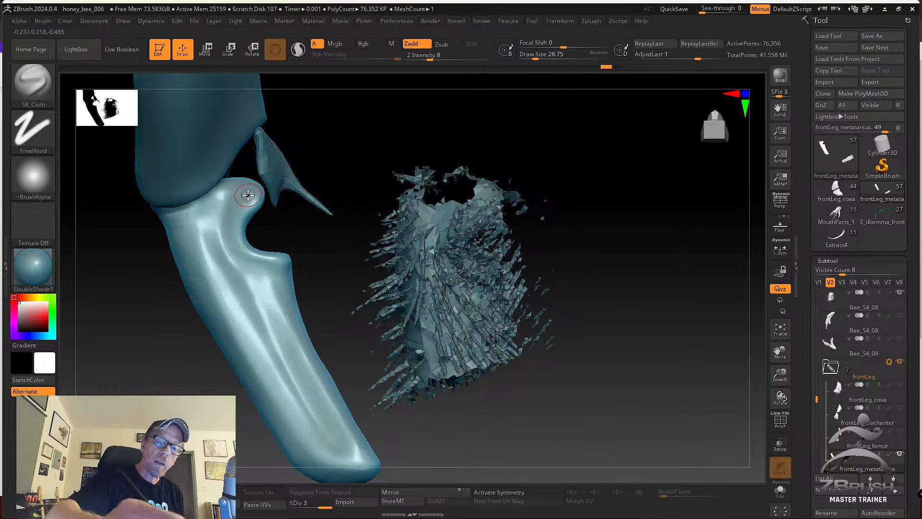
Sharpen the rim around the metatarsus notch with SK_Cloth at a draw size of about 18 and Z Intensity 8, and smooth it.
key("s")
left_click_drag(247, 195, 245, 196)
right_click_drag(281, 222, 286, 285, "alt")
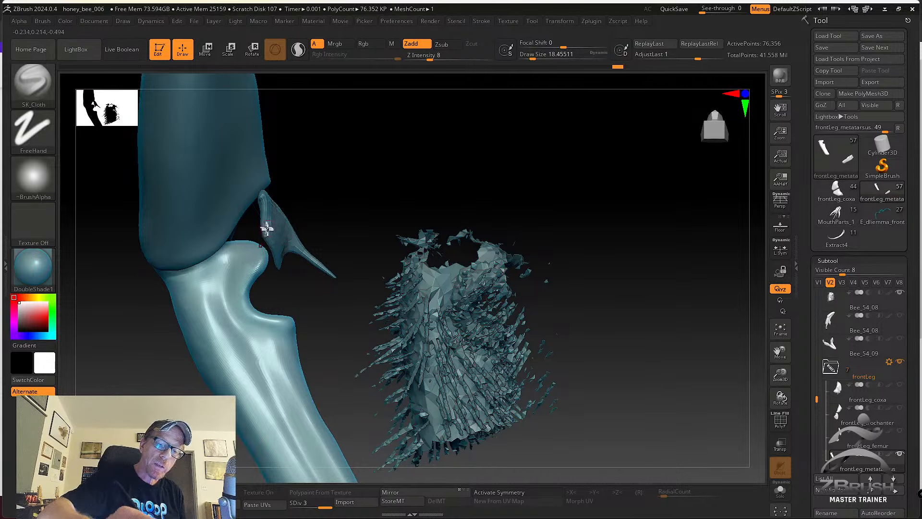
right_click_drag(261, 319, 245, 290)
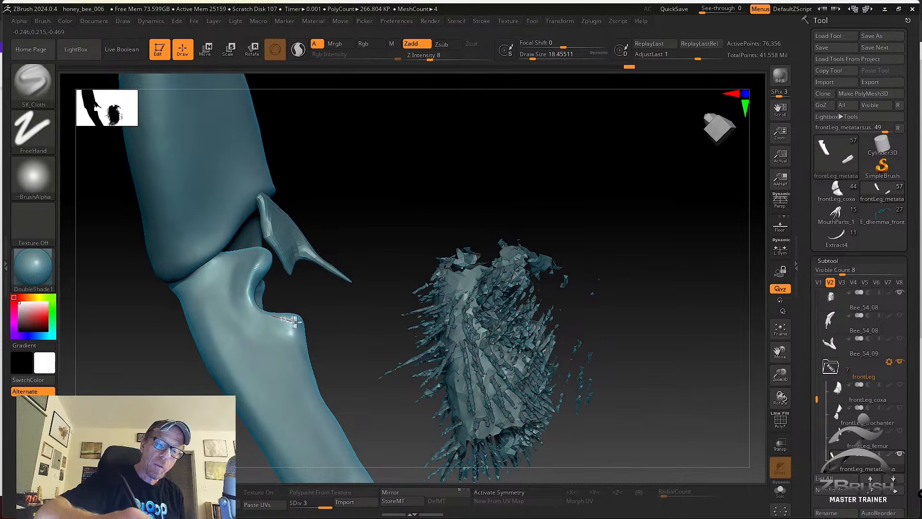
right_click_drag(293, 321, 253, 301)
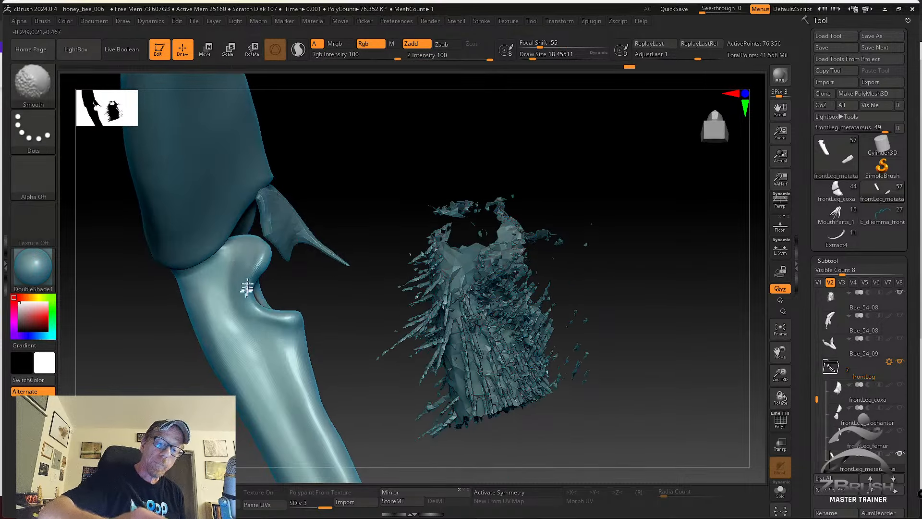
right_click_drag(255, 261, 253, 266)
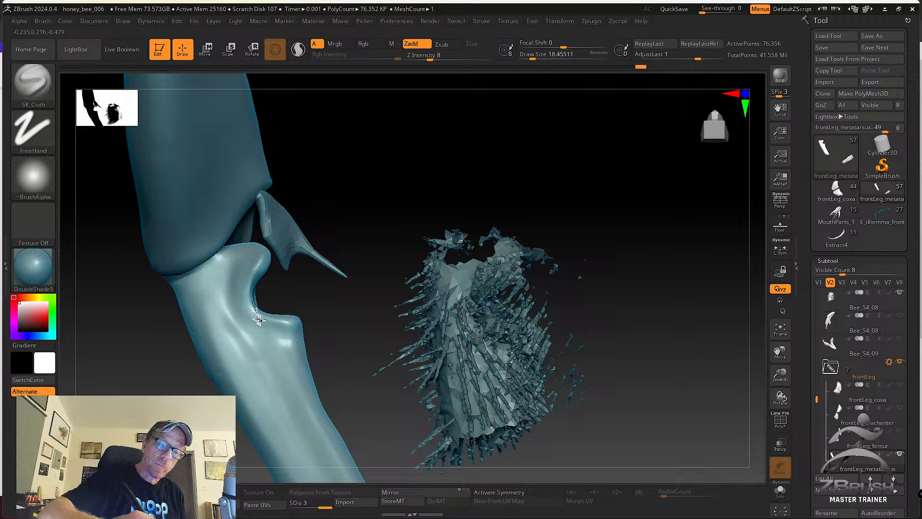
right_click_drag(288, 321, 258, 248)
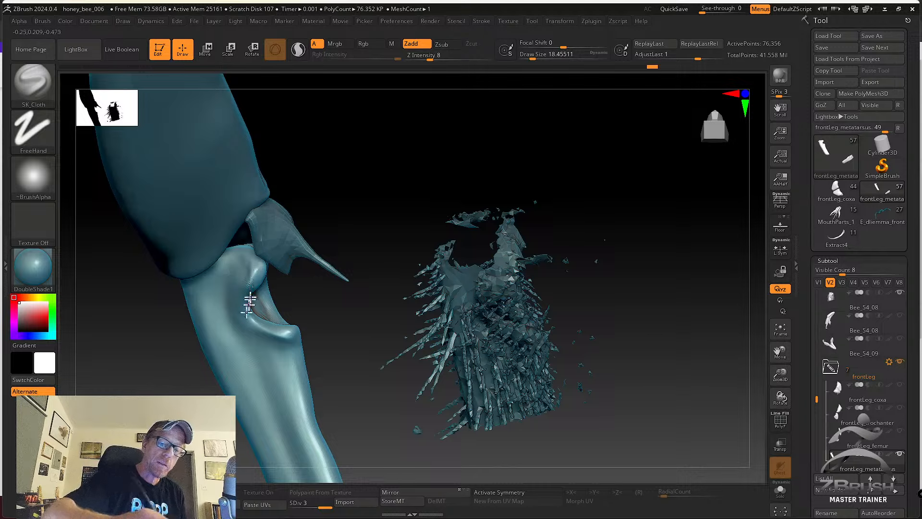
right_click_drag(247, 304, 250, 283)
left_click_drag(276, 342, 298, 346)
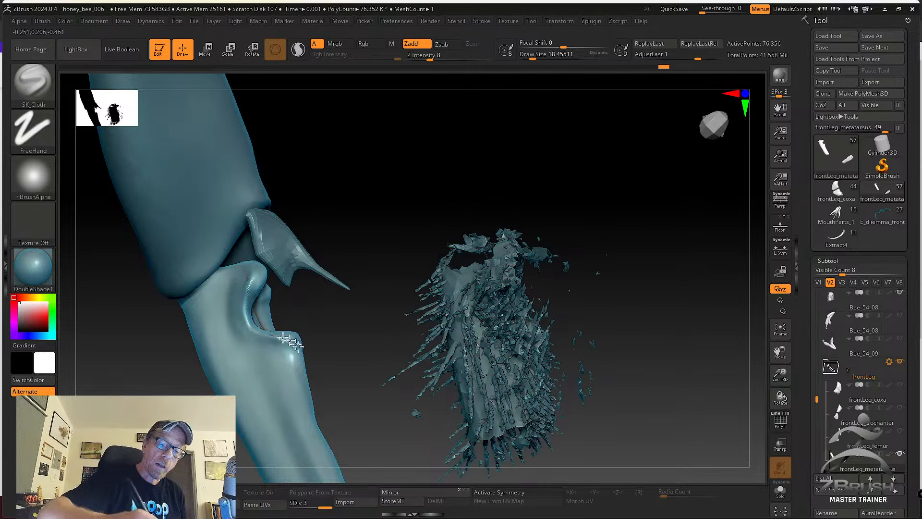
right_click_drag(316, 362, 288, 302)
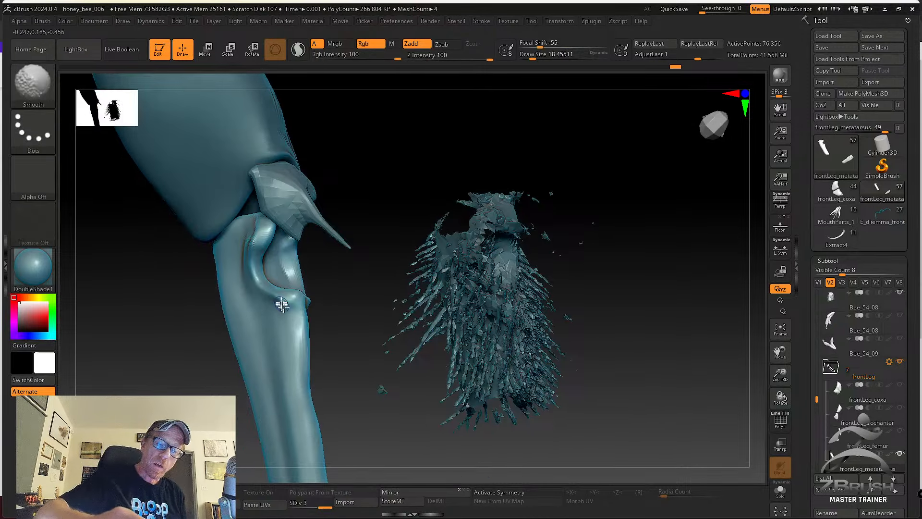
mouse_move(312, 356)
right_mouse_down()
mouse_move(330, 313)
mouse_move(326, 353)
right_mouse_up()
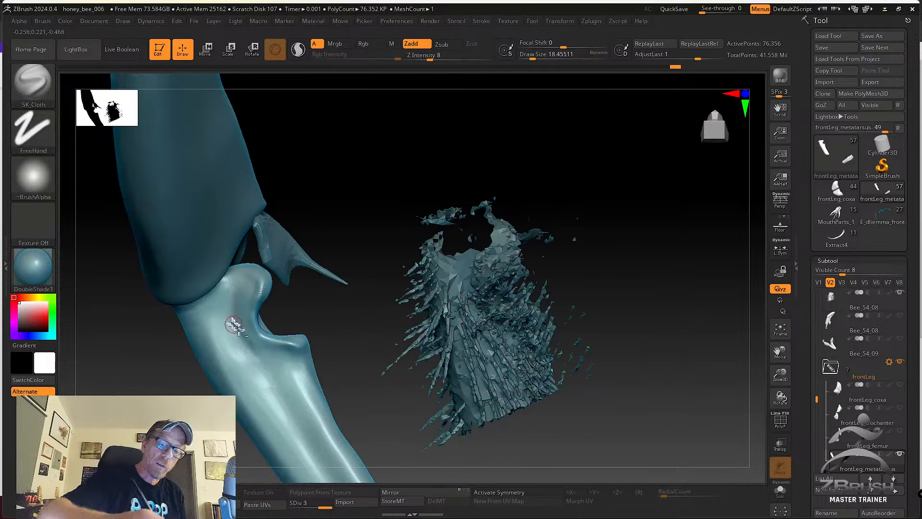
key("shift")
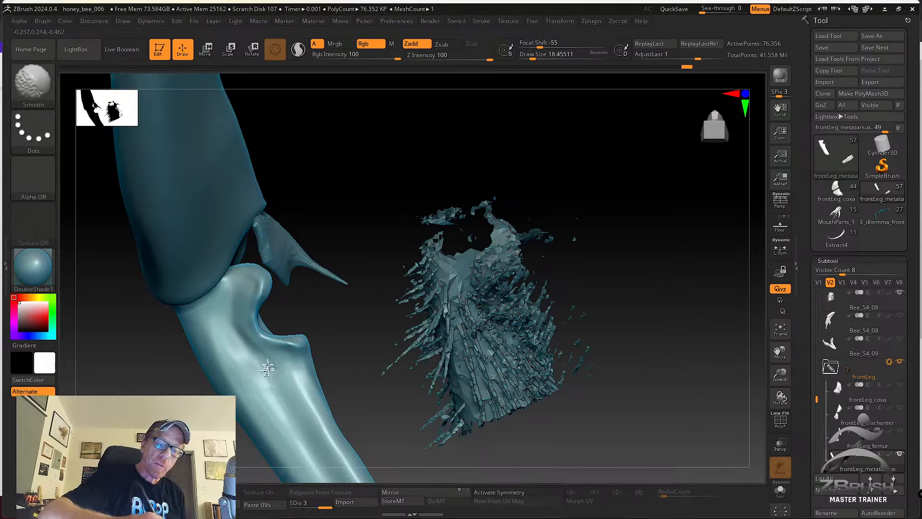
Build up the metatarsus surface beside and just below the notch with SK_Cloth at a draw size of about 27, and smooth it.
key("s")
left_click_drag(247, 343, 250, 343)
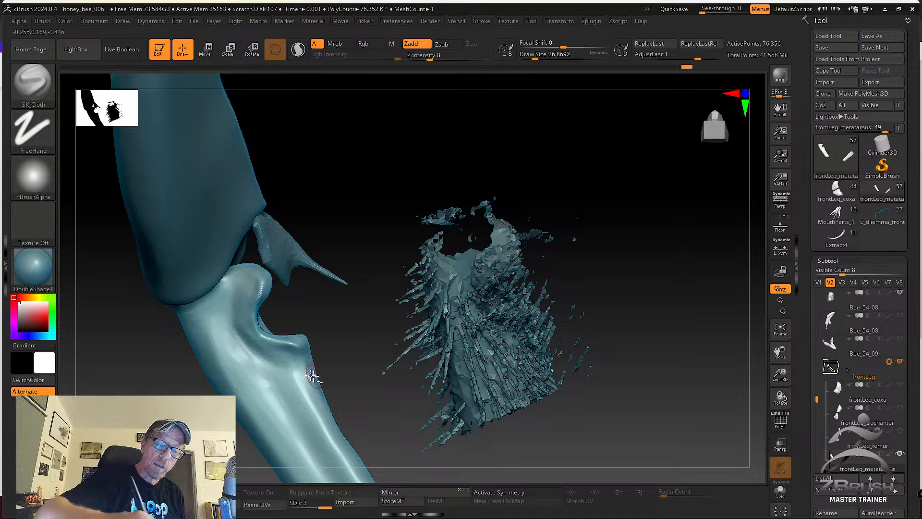
key("shift")
left_click_drag(231, 302, 235, 280, "shift")
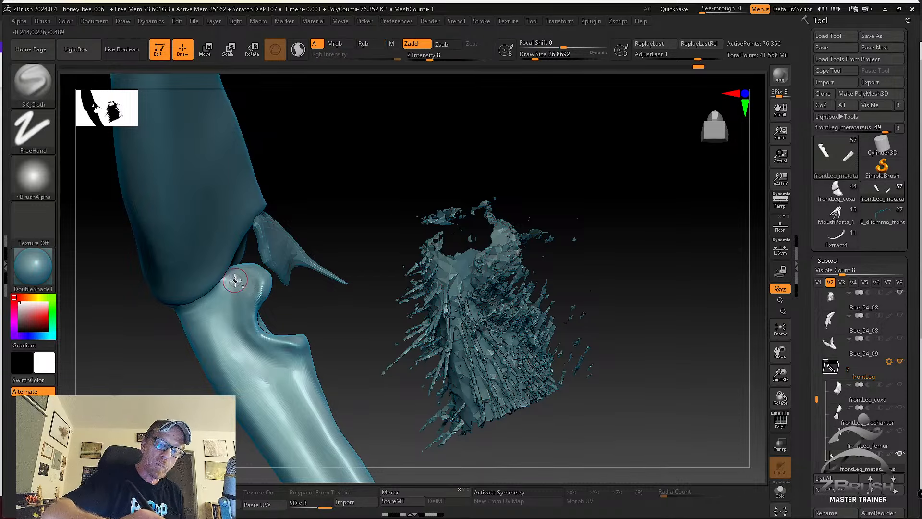
key("shift")
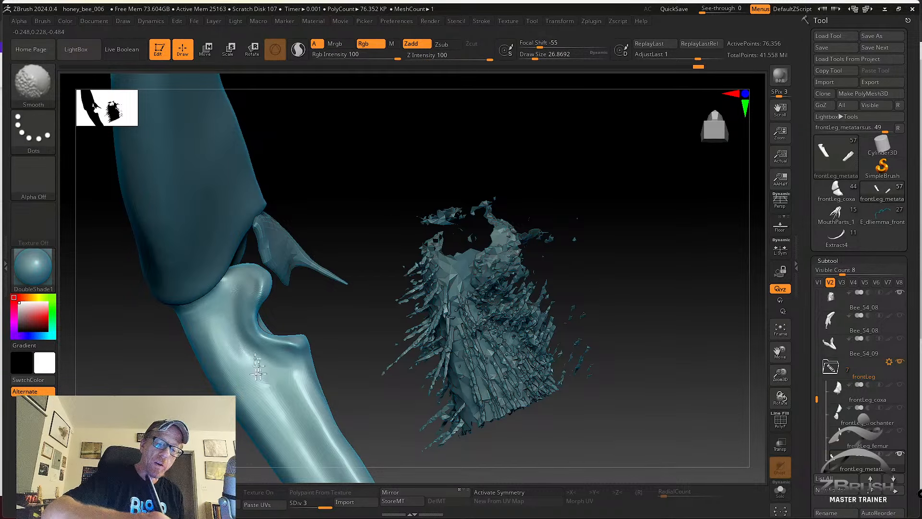
right_click_drag(297, 386, 265, 308, "alt")
left_click_drag(266, 306, 303, 390)
key("shift")
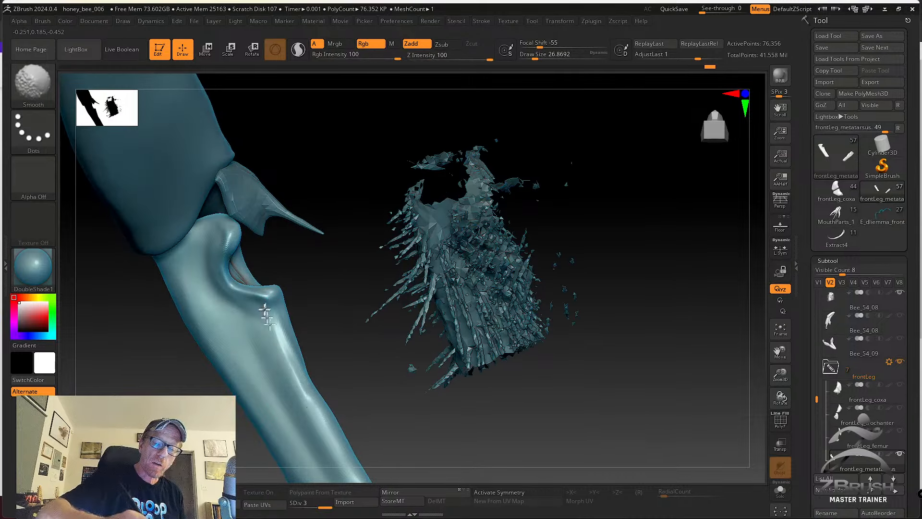
Extend a lengthwise ridge from the notch's lower corner down to the metatarsus tip with SK_Cloth, and smooth it.
right_click_drag(323, 367, 300, 300, "alt")
key("shift")
left_click_drag(275, 310, 345, 426)
left_click_drag(275, 315, 283, 328, "shift")
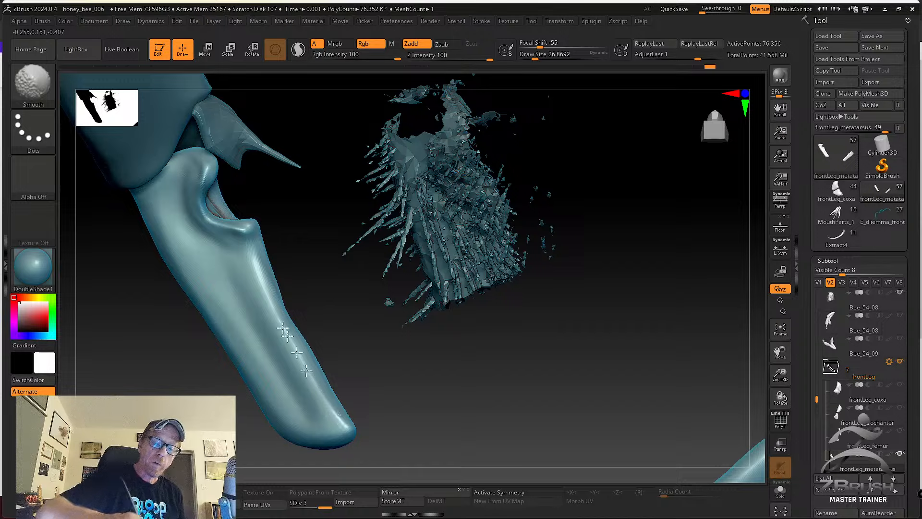
right_click_drag(292, 237, 253, 229)
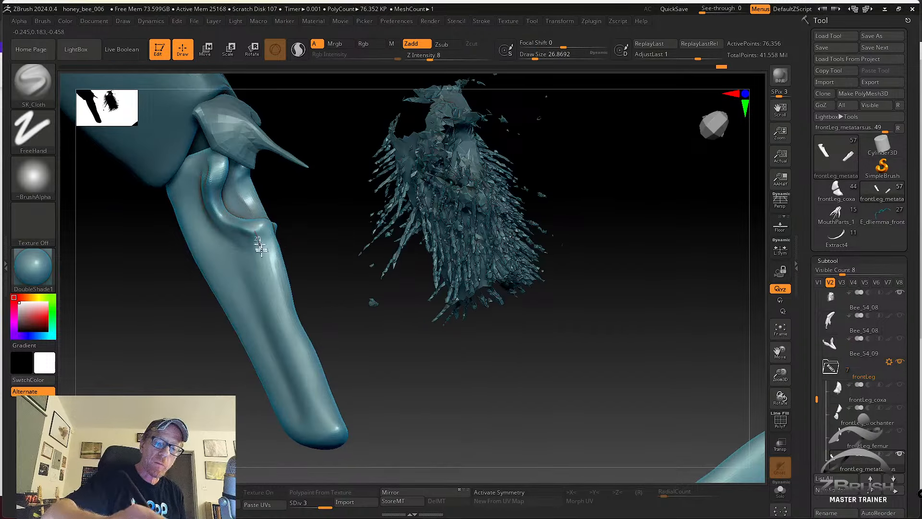
key("shift")
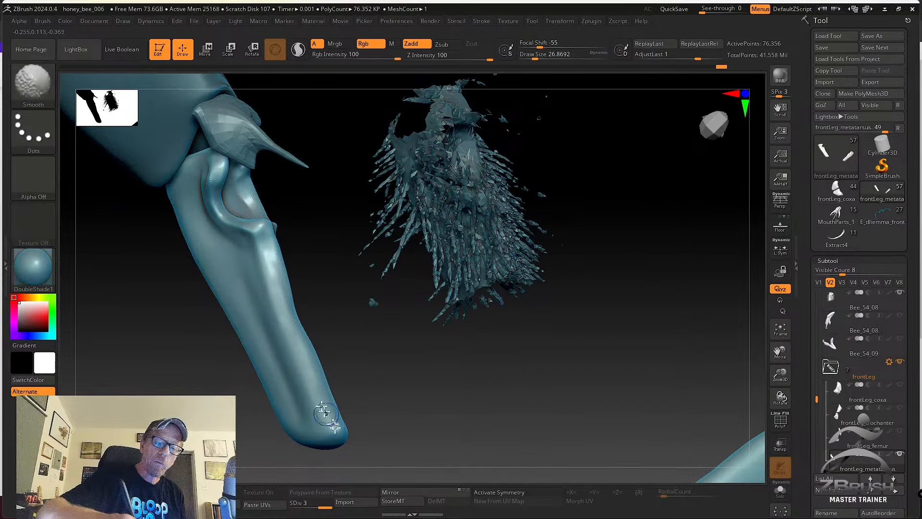
mouse_move(325, 413)
right_mouse_down()
mouse_move(375, 309)
mouse_move(288, 274)
mouse_move(247, 239)
right_mouse_up()
Refine the notch edge and the metatarsus's central lengthwise ridge with SK_Cloth at a draw size of about 25, and smooth them.
key("s")
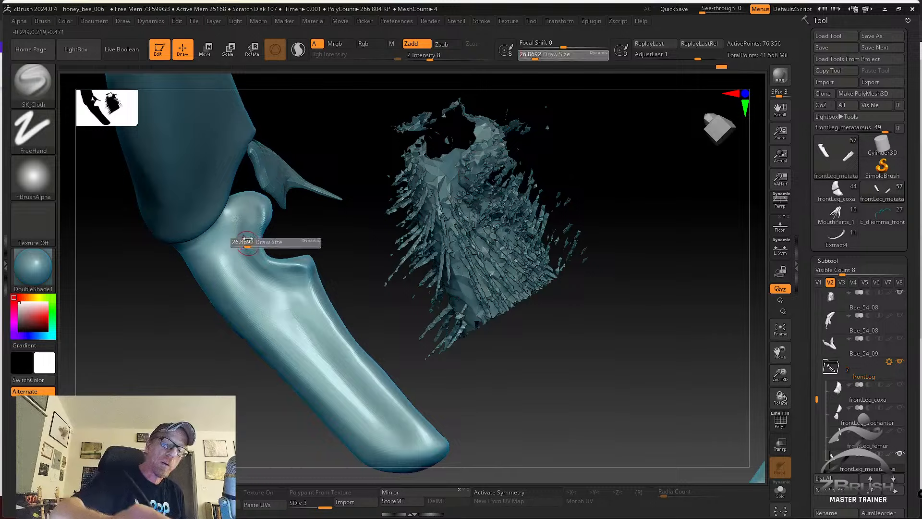
left_click_drag(248, 241, 245, 242)
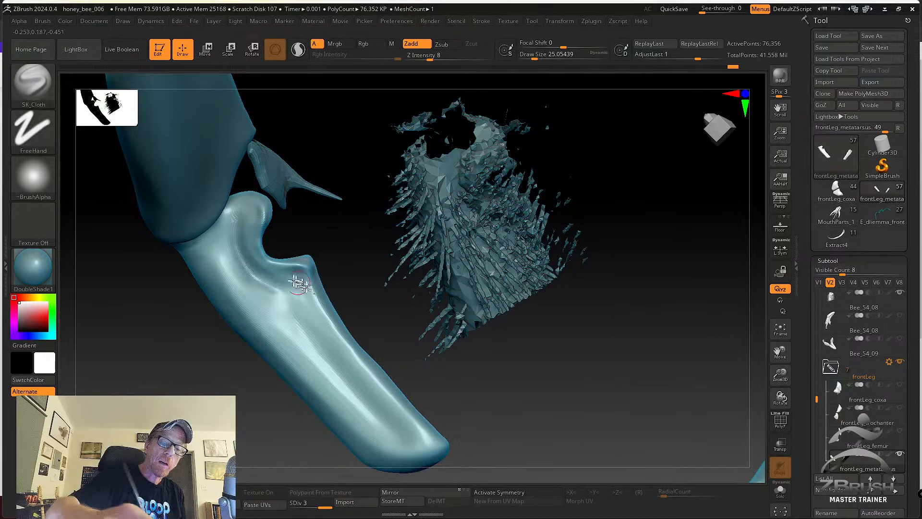
key("shift")
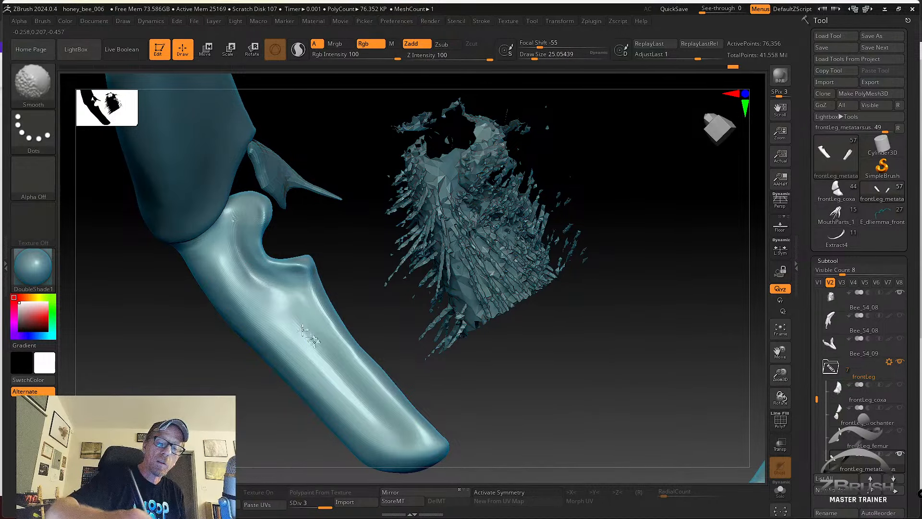
left_click_drag(275, 291, 360, 403)
key("shift")
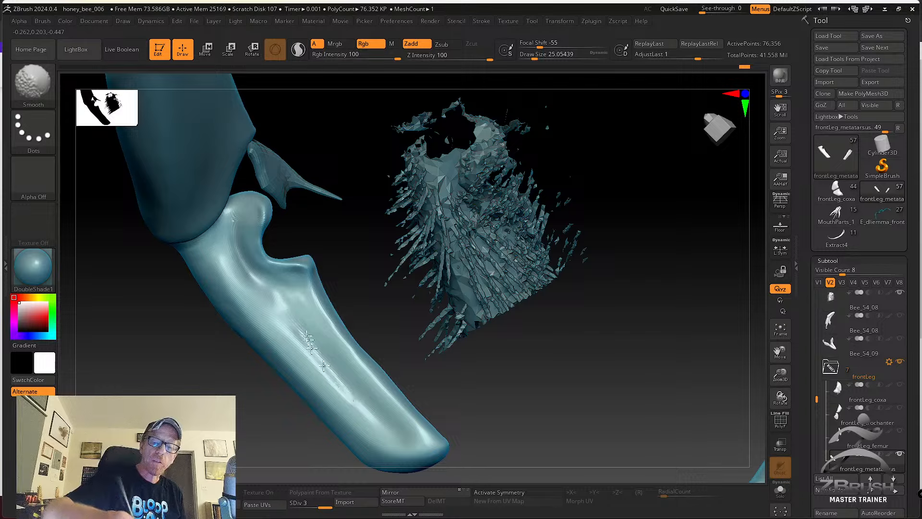
Solo the metatarsus pair and mask the metatarsus that carries the sculpted detail.
mouse_move(586, 381)
left_mouse_down()
mouse_move(515, 426)
mouse_move(603, 319)
mouse_move(550, 333)
mouse_move(533, 315)
mouse_move(607, 319)
mouse_move(653, 272)
mouse_move(461, 407)
mouse_move(679, 383)
mouse_move(628, 356)
mouse_move(642, 349)
mouse_move(633, 332)
left_mouse_up()
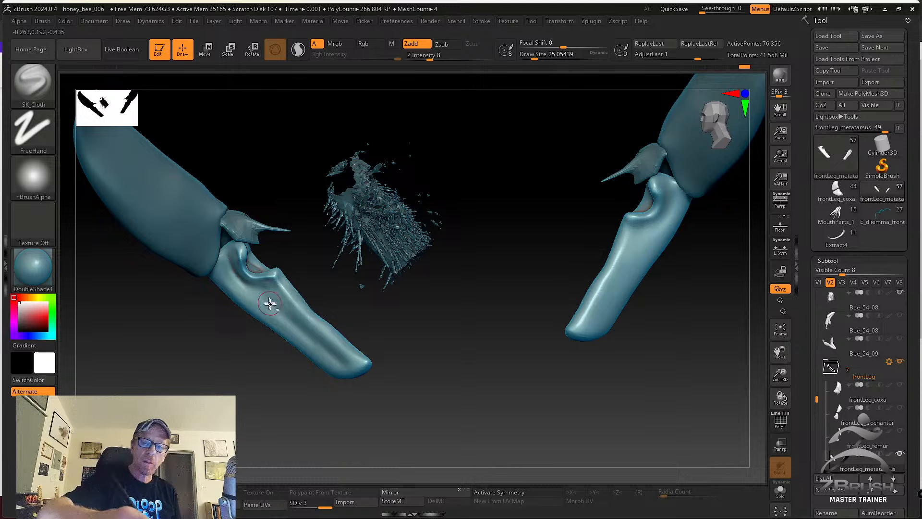
mouse_move(689, 414)
left_mouse_down()
mouse_move(669, 407)
mouse_move(678, 416)
left_mouse_up()
left_click(781, 491)
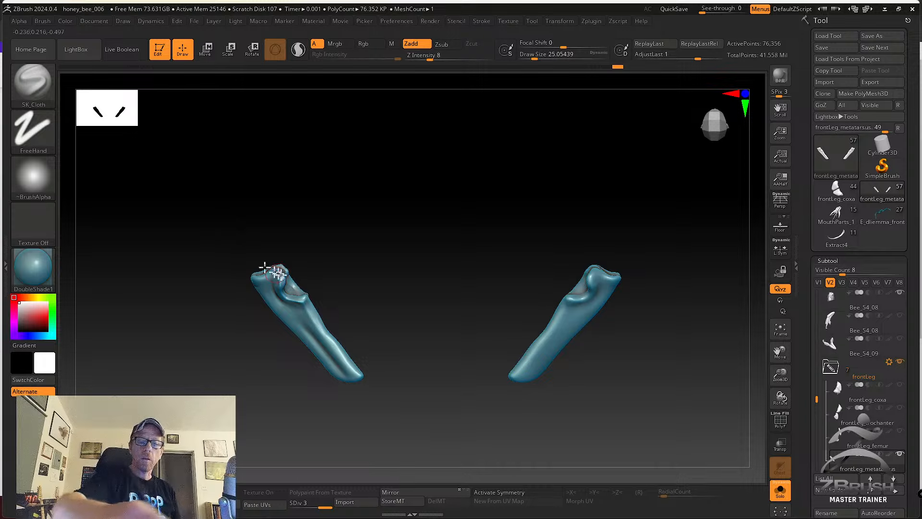
left_click_drag(208, 231, 411, 422, "ctrl")
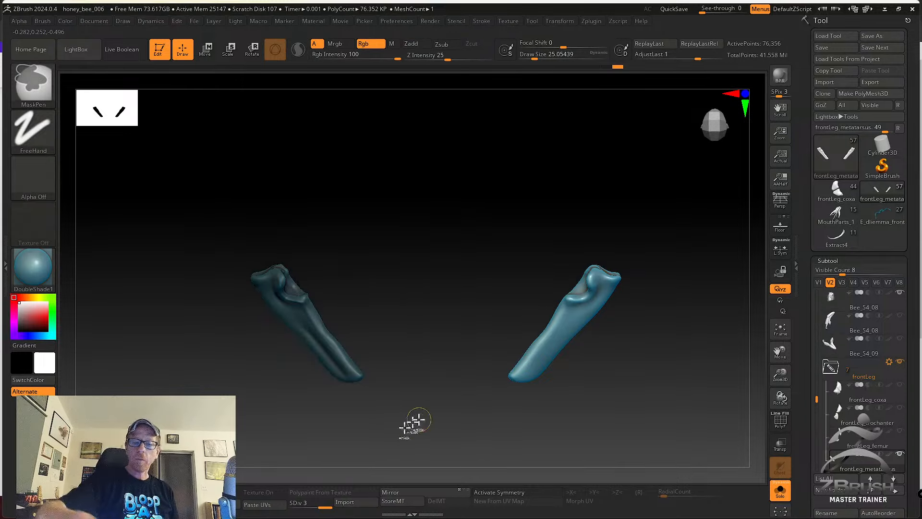
Apply Smart ReSym to the metatarsus pair at subdivision level 2, and return to subdivision level 3.
scroll(803, 444, "down", 4)
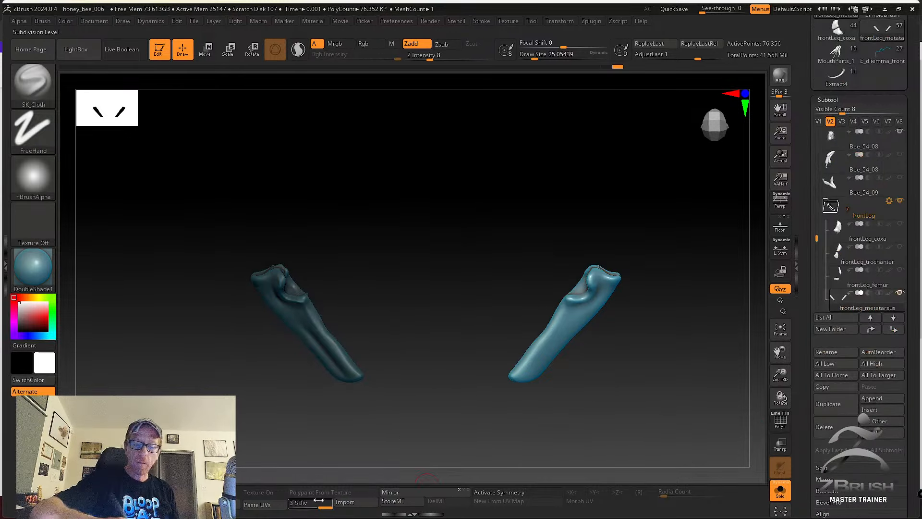
scroll(859, 397, "down", 5)
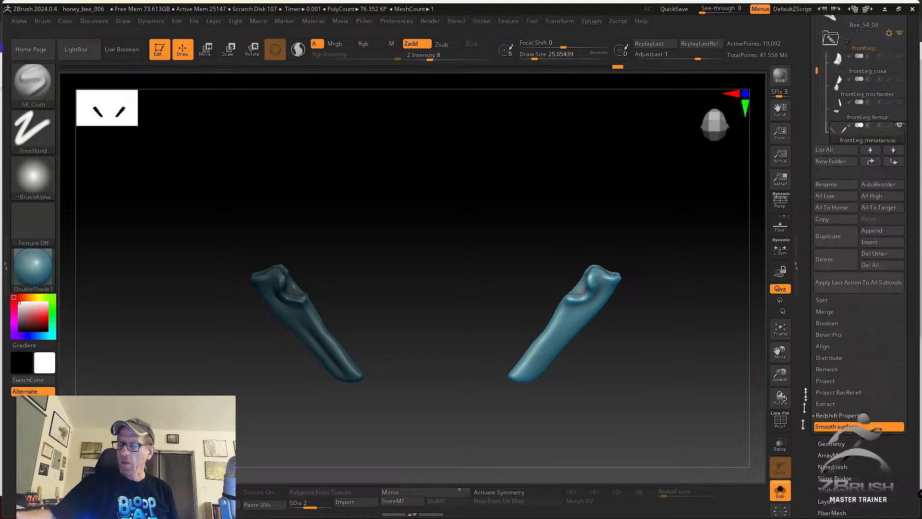
scroll(818, 473, "down", 5)
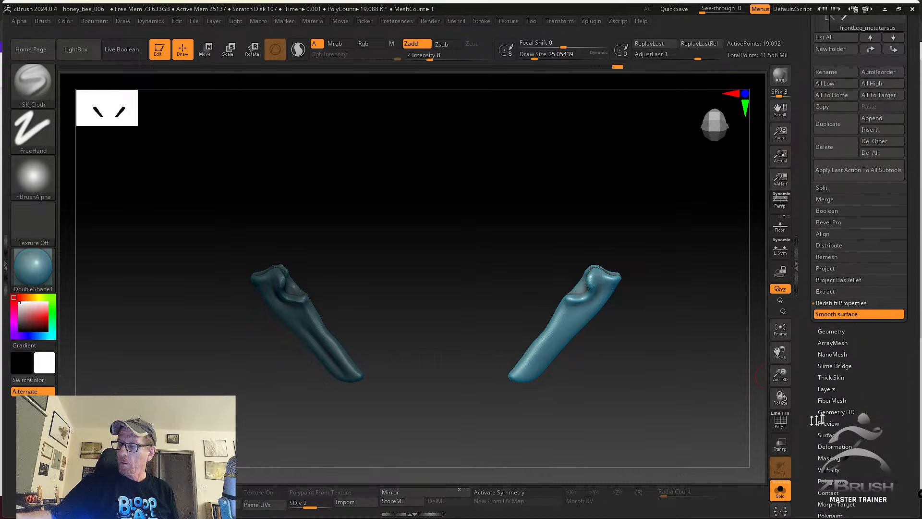
scroll(842, 352, "down", 6)
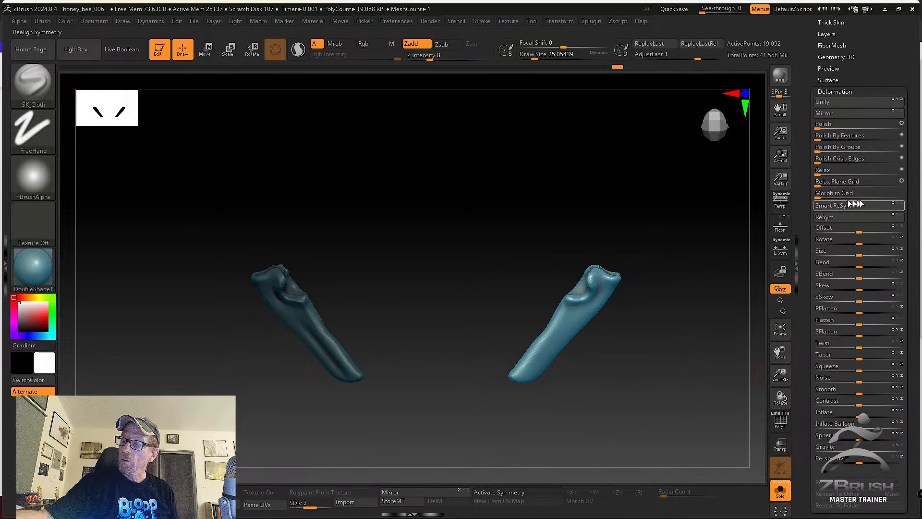
left_click(880, 206)
key("d")
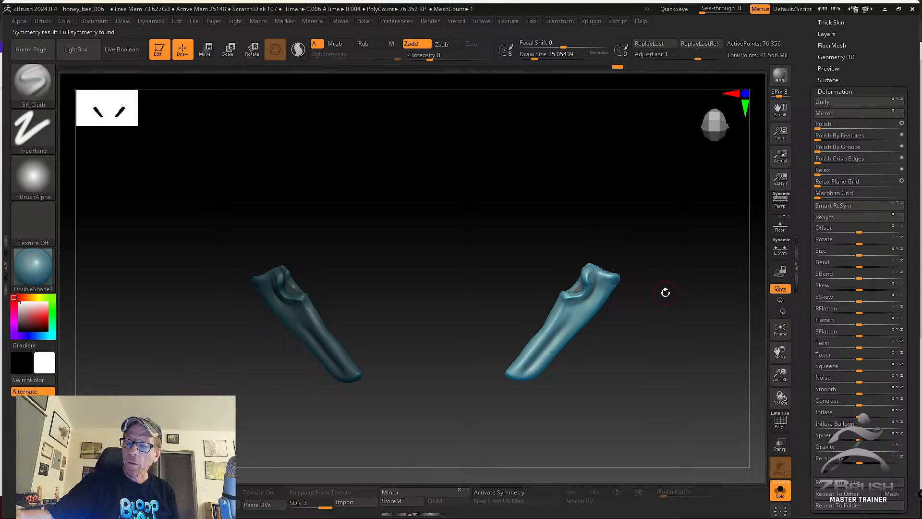
Clear the mask from the metatarsus pair and activate symmetry on the Y axis only.
left_click_drag(665, 292, 543, 475)
left_click(507, 493)
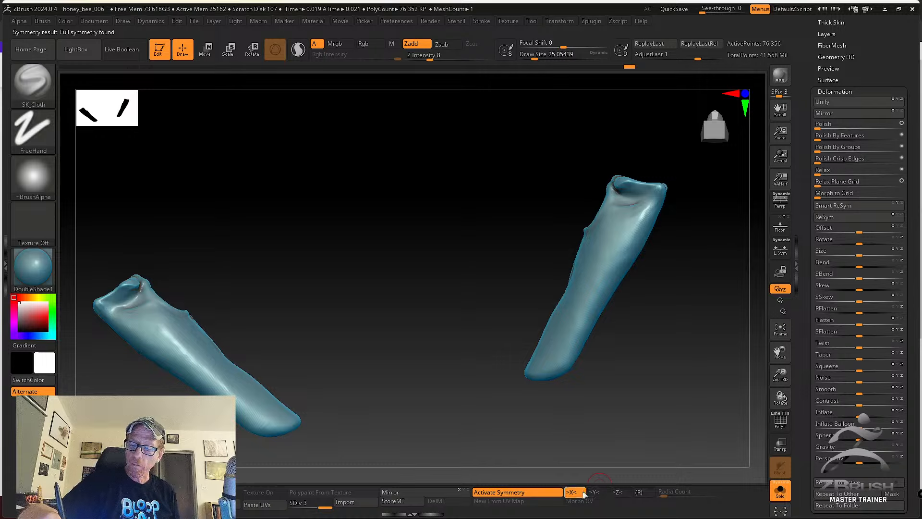
left_click(594, 492)
left_click_drag(591, 350, 665, 304)
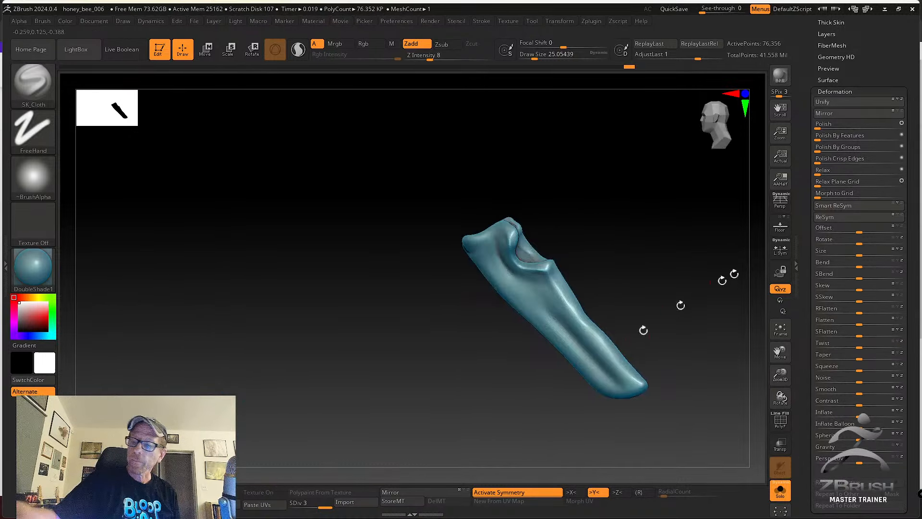
Make frontLeg_tibia the active subtool and turn off Solo to show the other visible leg parts again.
left_click_drag(848, 76, 848, 187)
left_click(837, 76)
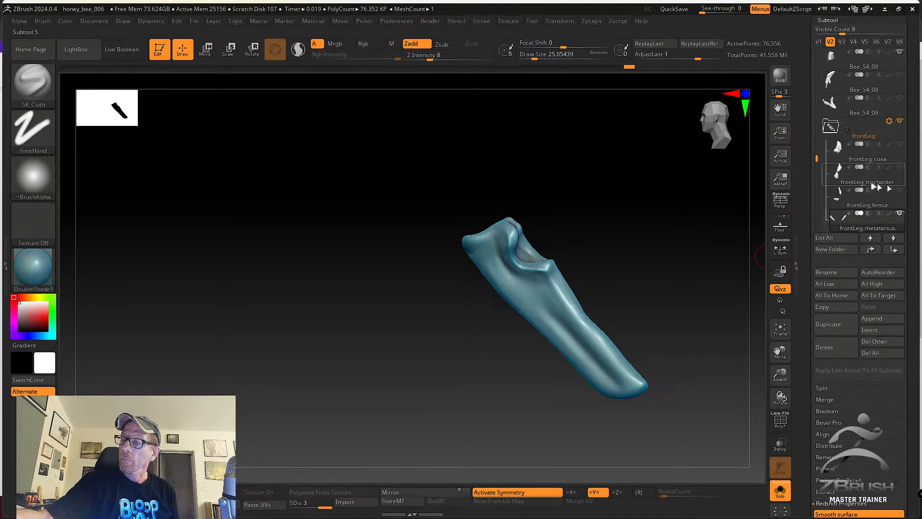
left_click(869, 201)
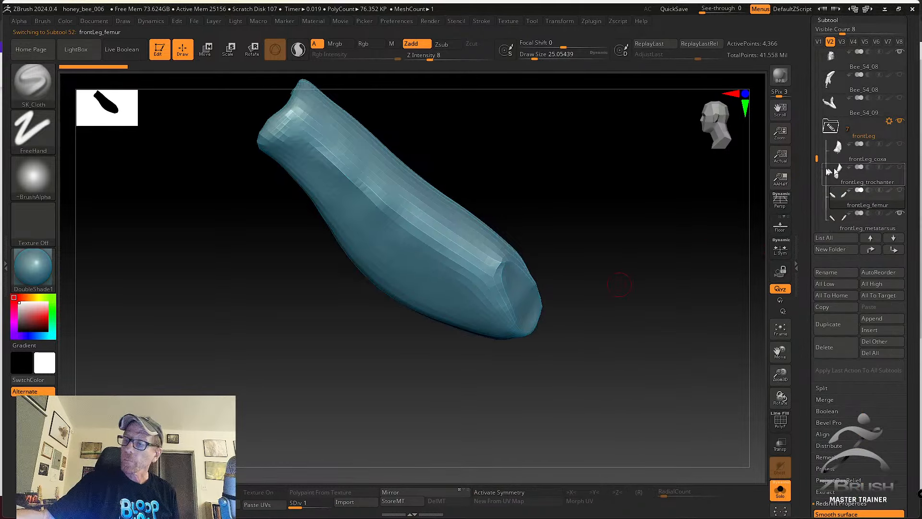
left_click(843, 200)
left_click_drag(815, 154, 815, 165)
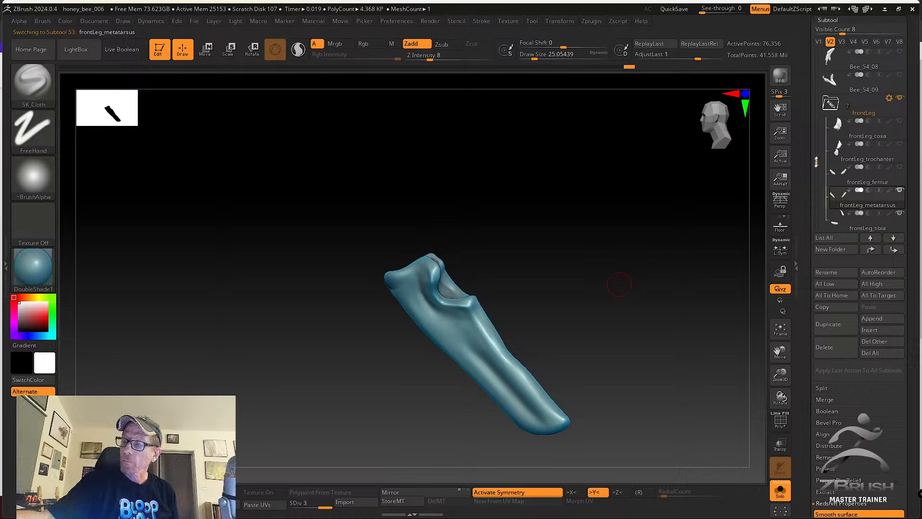
left_click(864, 225)
left_click_drag(614, 331, 578, 269)
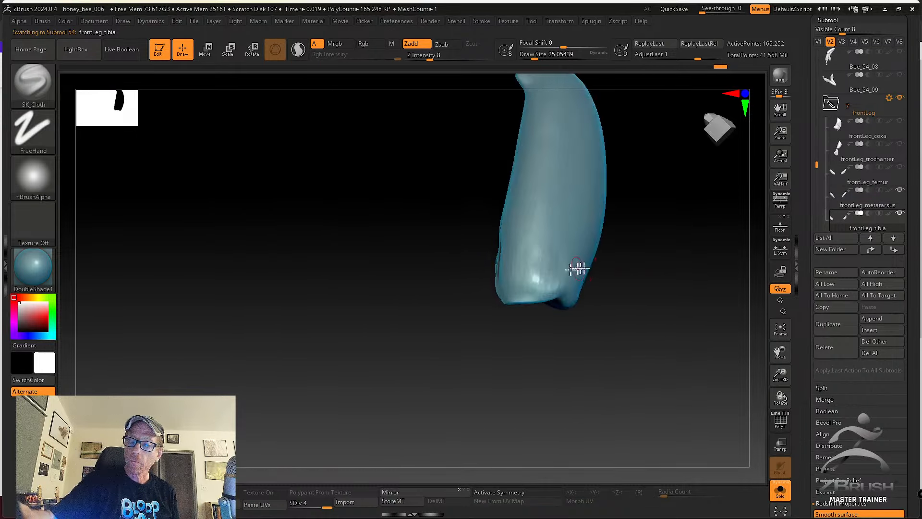
left_click(780, 491)
left_click_drag(696, 473, 569, 347)
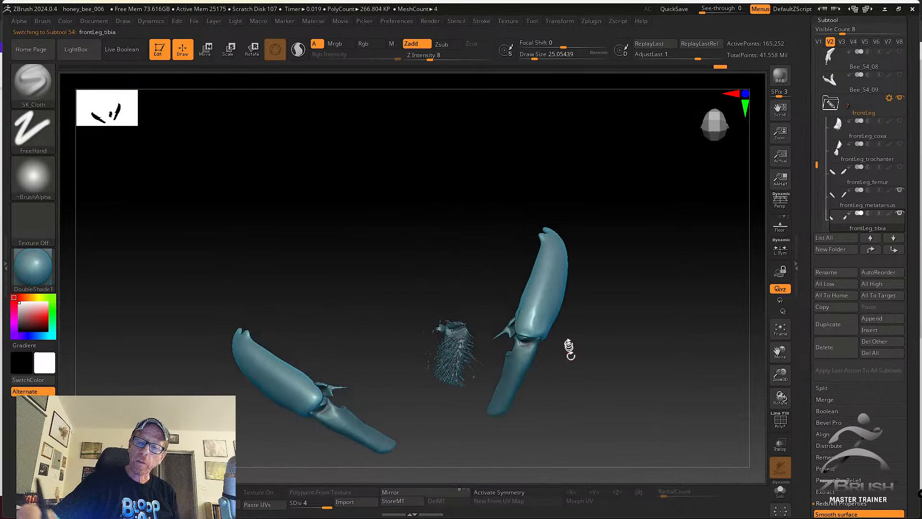
Solo the tibia pair and mask the tibia that carries the sculpted detail.
left_click(780, 490)
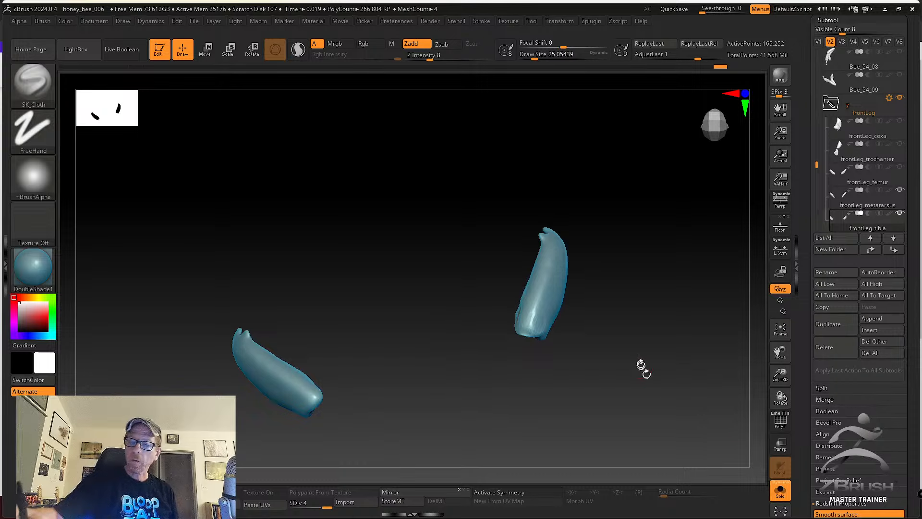
mouse_move(660, 389)
left_mouse_down("ctrl")
mouse_move(591, 214)
mouse_move(466, 182)
left_mouse_up("ctrl")
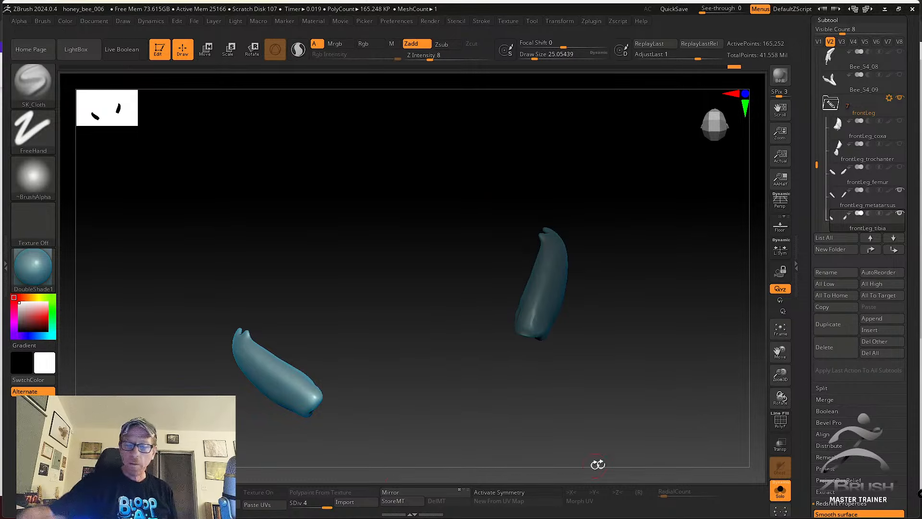
Apply Smart ReSym to the tibia pair at subdivision level 2, and return to subdivision level 4.
left_click_drag(304, 505, 304, 505)
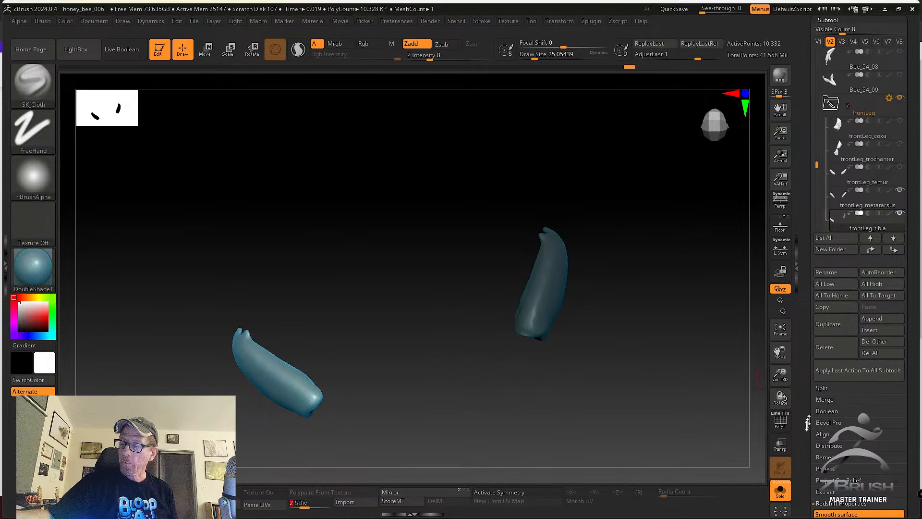
scroll(852, 342, "down", 5)
left_click(835, 318)
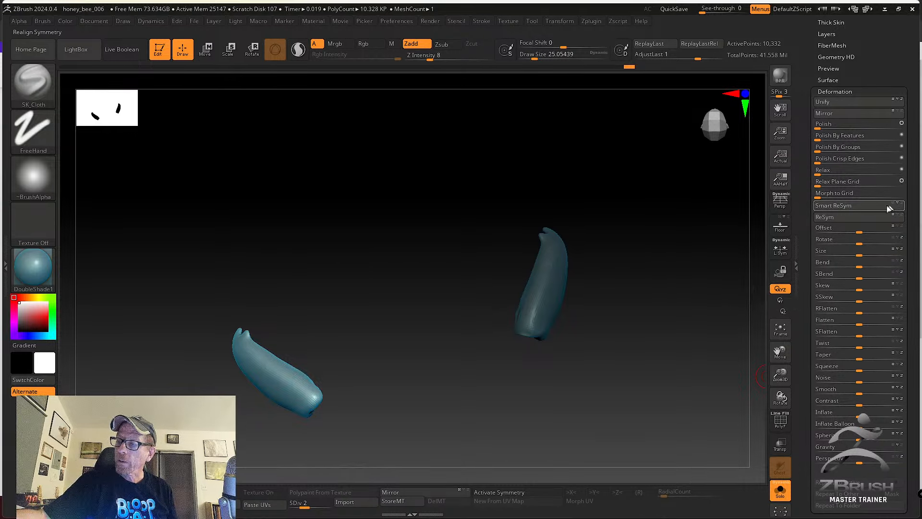
left_click(873, 206)
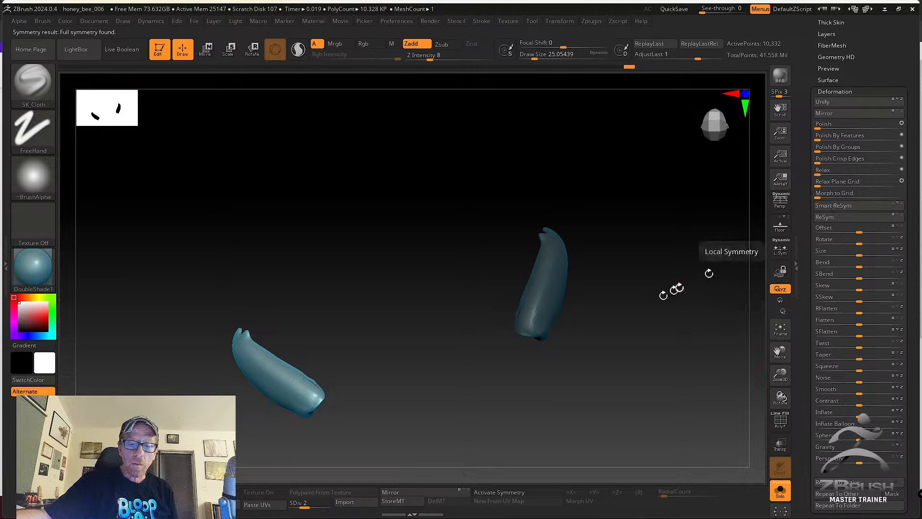
left_click_drag(665, 290, 607, 351)
left_click_drag(310, 505, 318, 505)
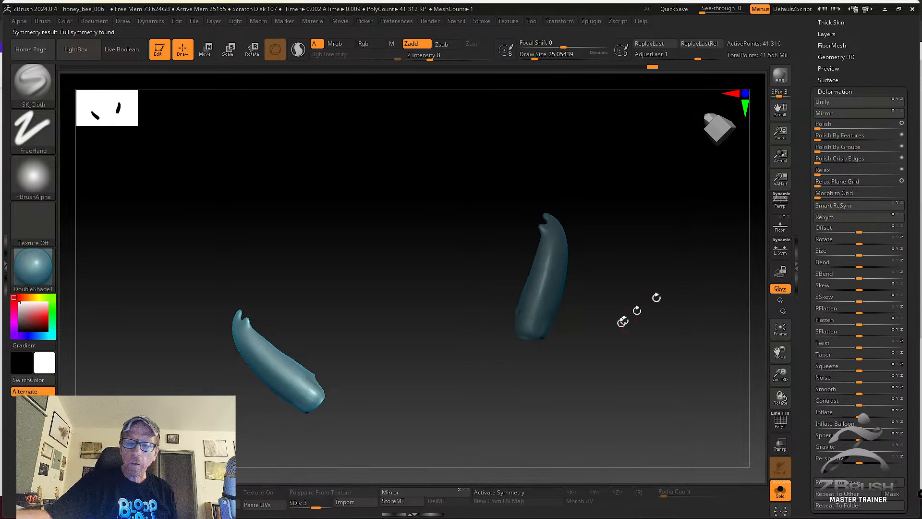
left_click_drag(638, 309, 643, 397)
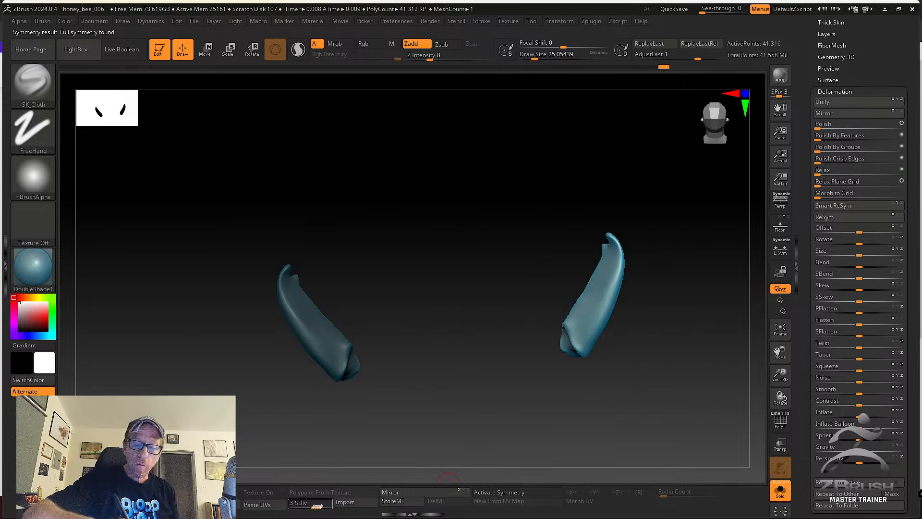
left_click_drag(317, 506, 340, 501)
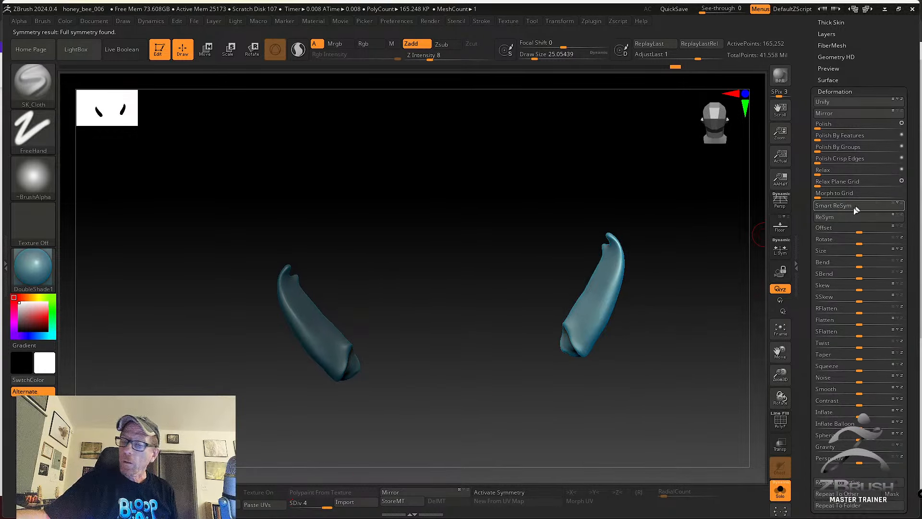
Activate symmetry on the Y axis only for the tibia pair, and turn off Solo to show the other leg parts.
left_click_drag(626, 376, 430, 331)
key("x")
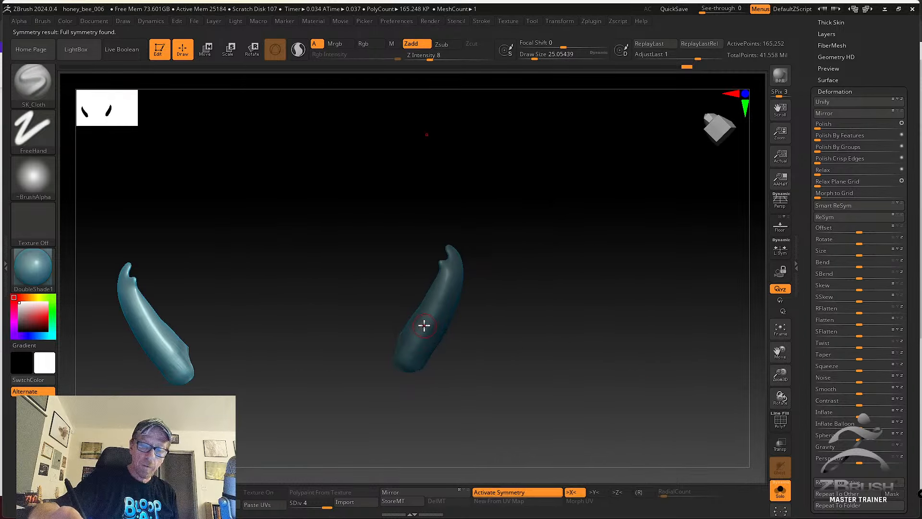
left_click_drag(452, 344, 551, 436, "alt")
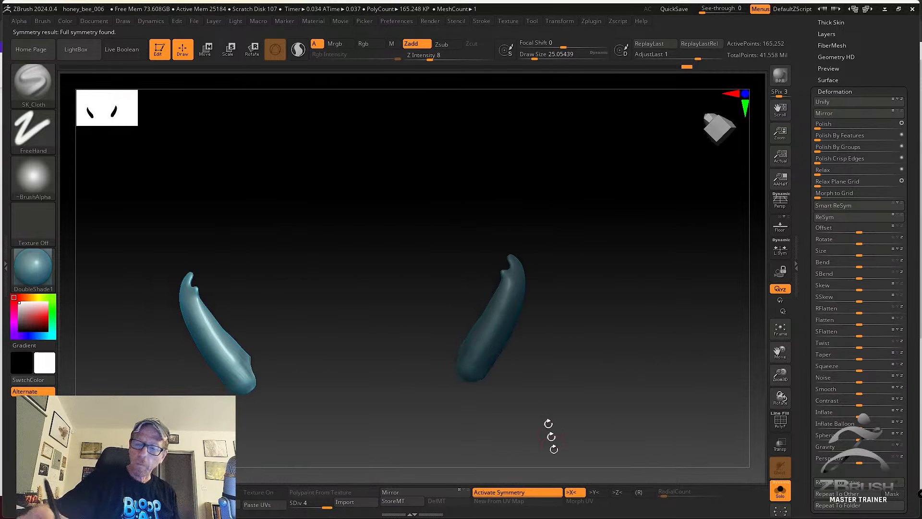
left_click(572, 492)
left_click(595, 492)
left_click_drag(527, 352, 652, 367, "alt")
left_click(777, 491)
left_click_drag(576, 370, 527, 379)
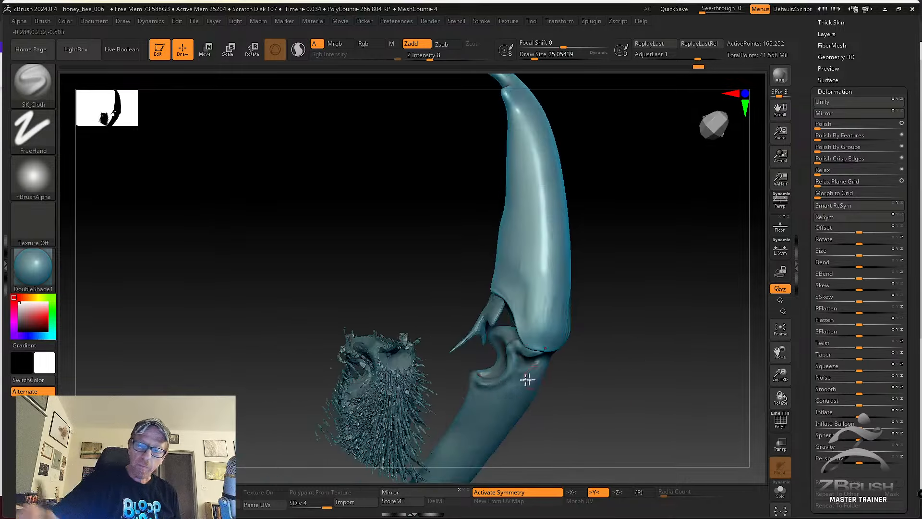
Make the leg scan beside the retopologized leg the active subtool and unhide its hidden geometry.
left_click(399, 360, "alt")
left_click_drag(597, 385, 646, 309, "alt")
left_click(637, 360, "ctrl+shift")
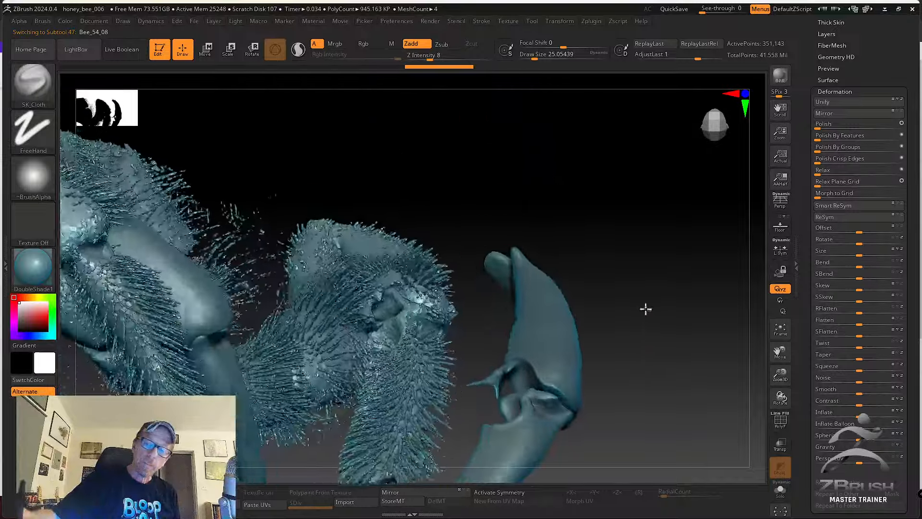
Isolate the scan's spike area at the tibia-metatarsus joint with lasso selections, hiding the surrounding scan surface.
key("ctrl+shift")
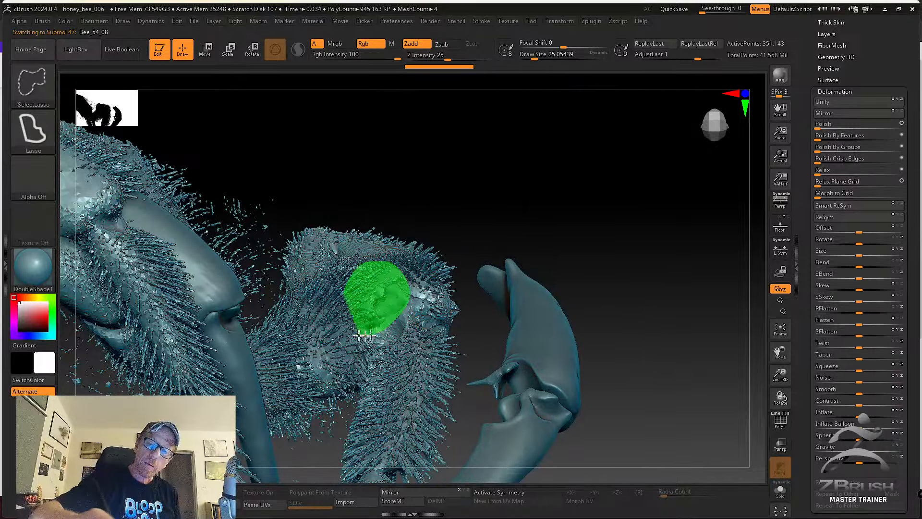
left_click(365, 335, "ctrl+shift")
mouse_move(448, 249)
left_mouse_down()
mouse_move(551, 215)
mouse_move(533, 260)
mouse_move(434, 294)
mouse_move(482, 304)
mouse_move(455, 300)
mouse_move(494, 330)
mouse_move(515, 327)
mouse_move(527, 319)
mouse_move(523, 274)
left_mouse_up()
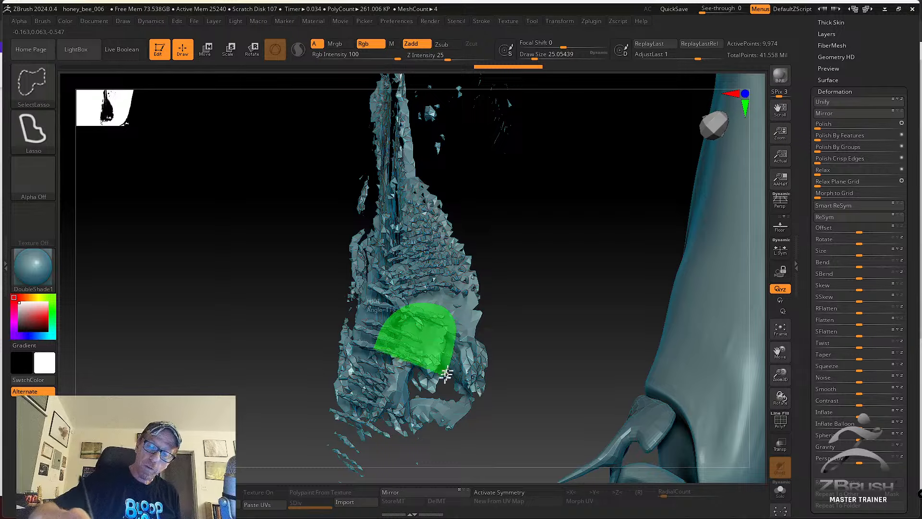
left_click_drag(342, 428, 343, 426)
mouse_move(495, 284)
left_mouse_down()
mouse_move(551, 309)
mouse_move(573, 306)
mouse_move(560, 298)
mouse_move(644, 402)
mouse_move(628, 316)
mouse_move(632, 280)
mouse_move(618, 273)
mouse_move(580, 300)
mouse_move(586, 262)
mouse_move(558, 290)
mouse_move(584, 286)
mouse_move(549, 259)
mouse_move(535, 221)
mouse_move(410, 214)
left_mouse_up()
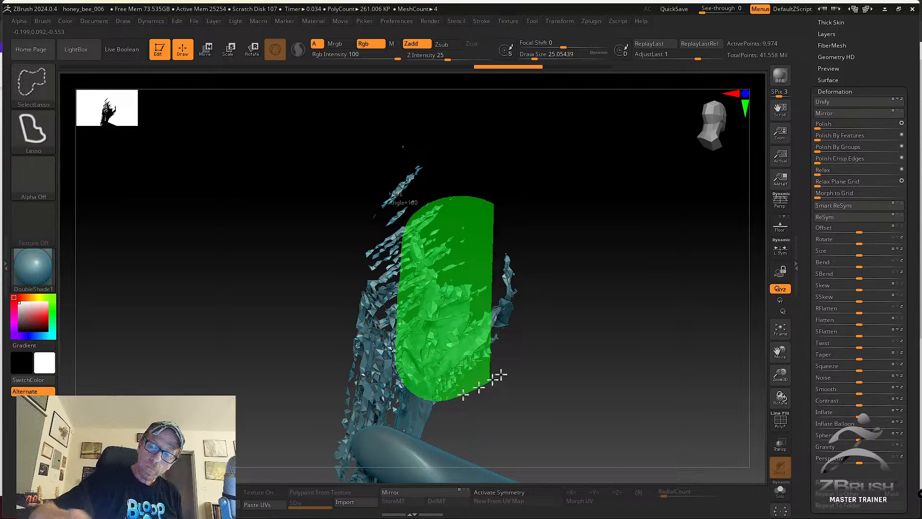
mouse_move(499, 375)
left_mouse_down("ctrl+shift")
mouse_move(562, 243)
mouse_move(586, 261)
mouse_move(586, 434)
mouse_move(625, 419)
mouse_move(595, 397)
mouse_move(594, 382)
left_mouse_up("ctrl+shift")
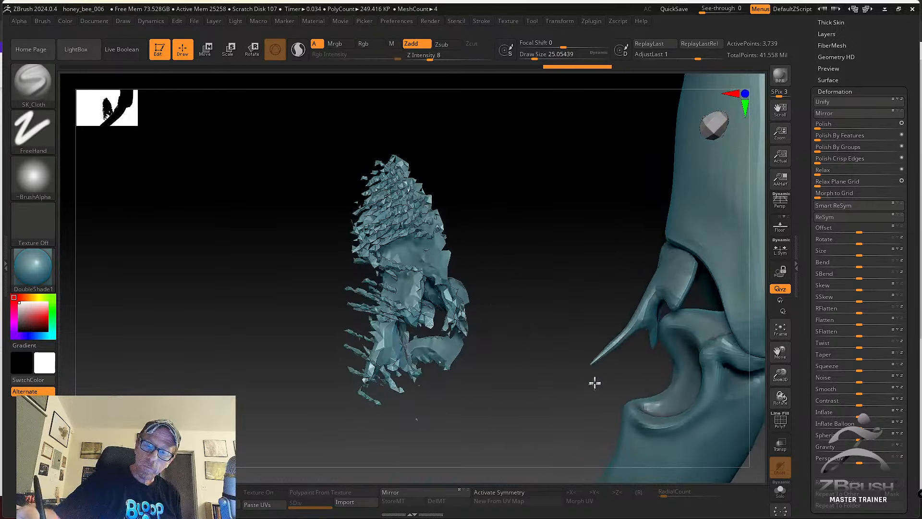
key("ctrl+shift")
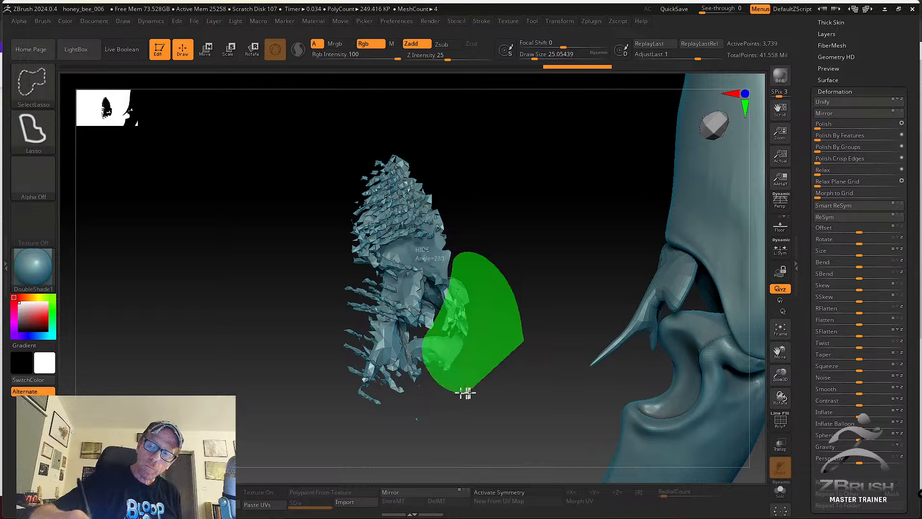
mouse_move(465, 393)
left_mouse_down("ctrl+shift")
mouse_move(511, 360)
mouse_move(492, 367)
mouse_move(573, 364)
left_mouse_up("ctrl+shift")
left_click_drag(558, 370, 537, 318)
Make frontLeg_spike the active subtool and subdivide it twice, up to subdivision level 3.
left_click(585, 289, "alt")
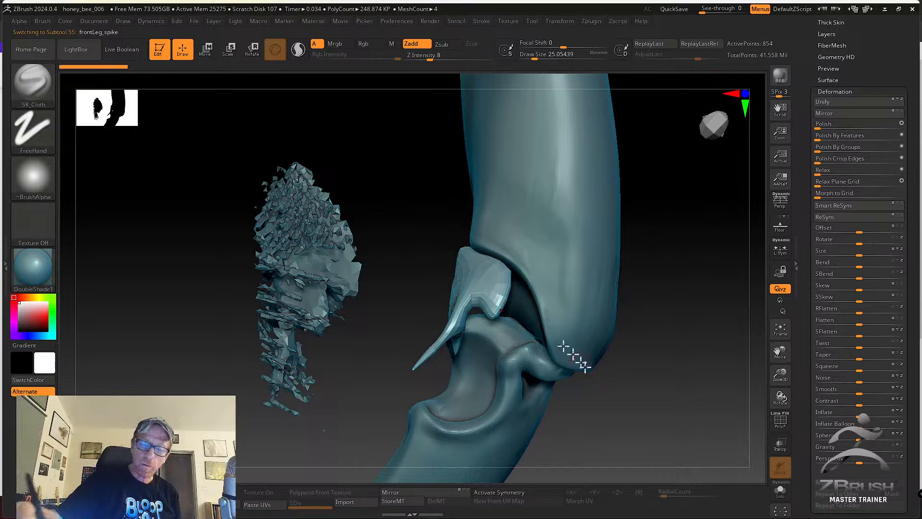
key("ctrl+d")
key("ctrl+d")
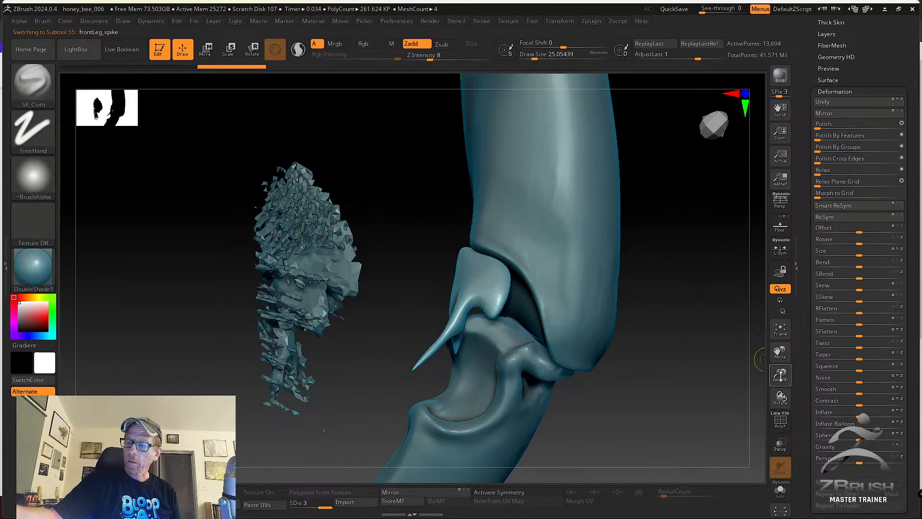
Activate symmetry on the Y axis only for the front leg spike.
left_click(533, 493)
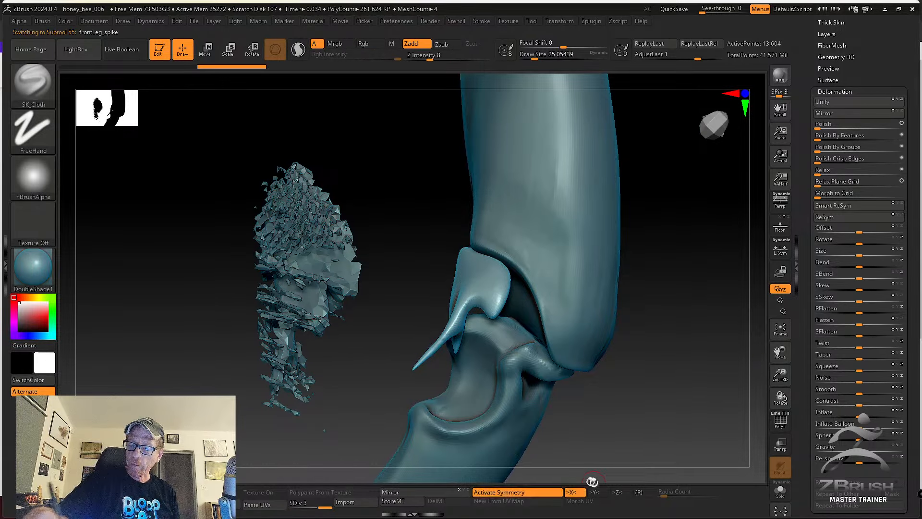
left_click(579, 494)
left_click(595, 492)
right_click_drag(474, 292, 539, 325)
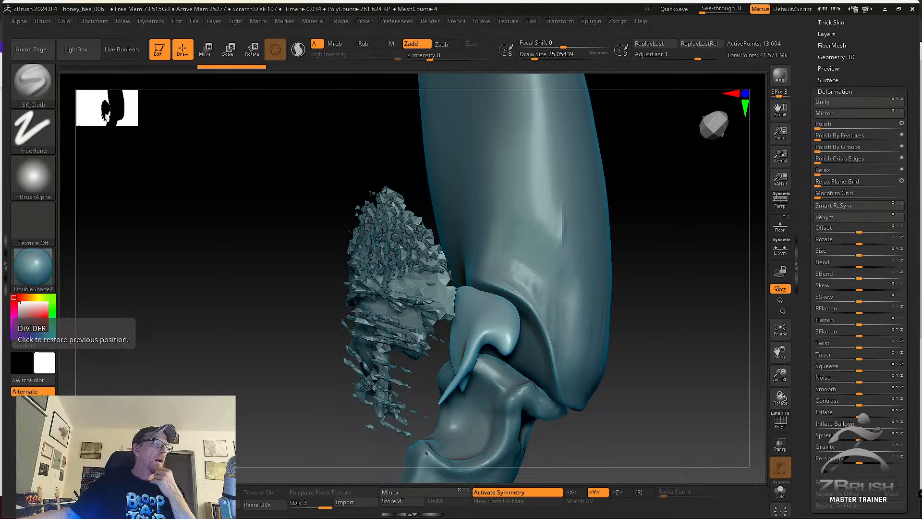
Bring up the reference board, find the bee leg anatomy drawings, and enlarge the board's window.
right_click_drag(1, 161, 288, 253)
scroll(271, 296, "down", 4)
scroll(267, 297, "down", 6)
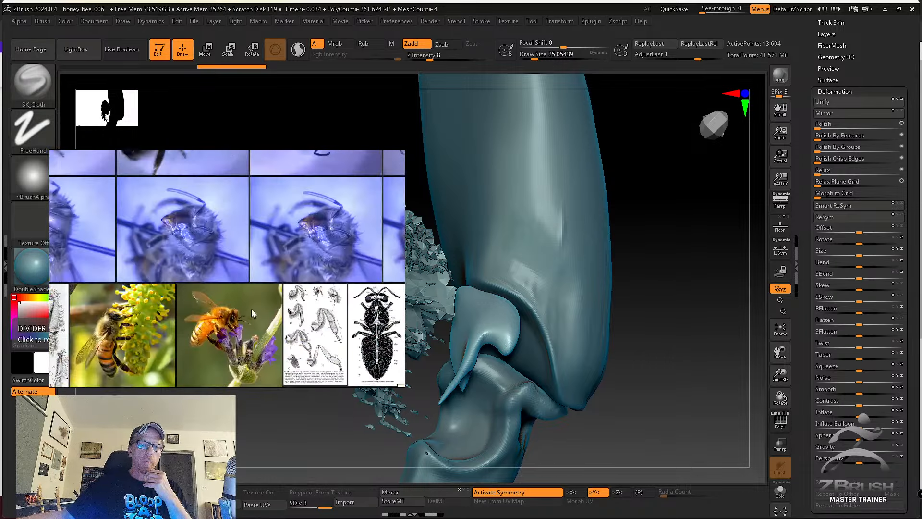
middle_click_drag(273, 310, 138, 256)
scroll(168, 264, "up", 6)
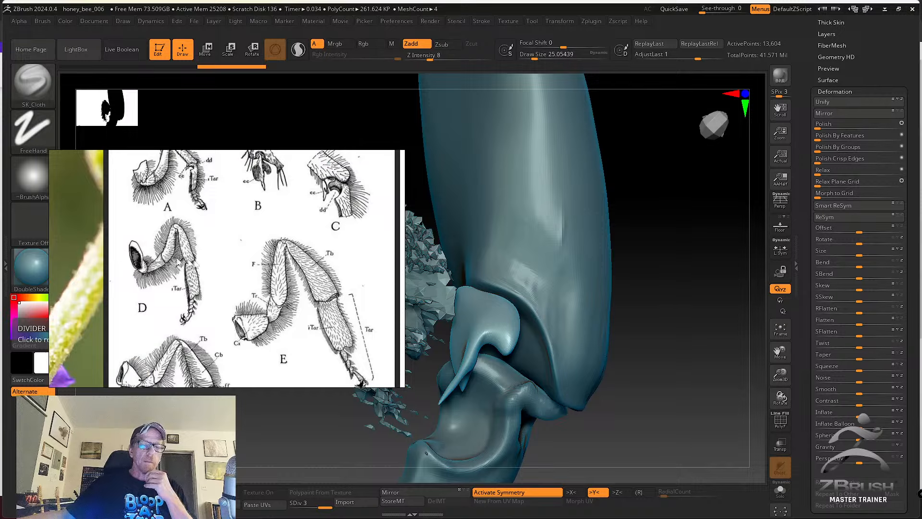
scroll(165, 302, "up", 2)
left_click_drag(252, 383, 252, 497)
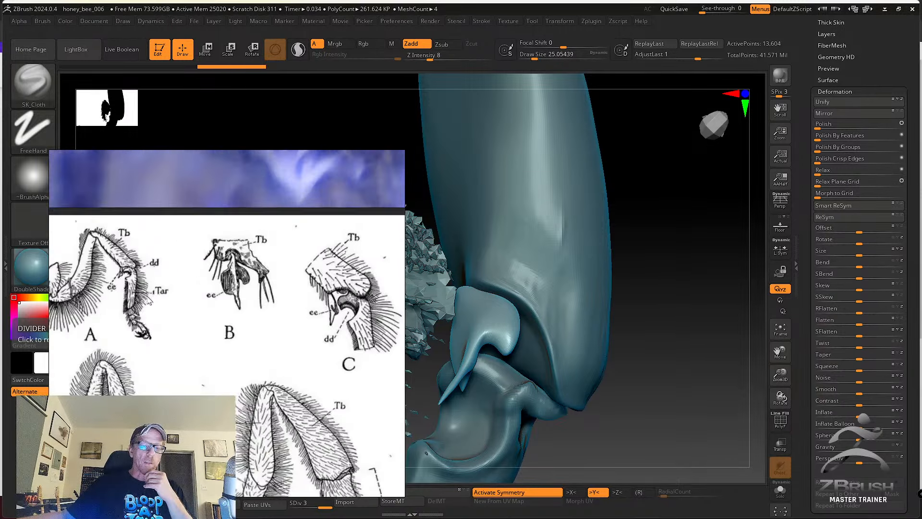
Examine drawings B and C of the antenna cleaner spine (ee) and its notch (dd) at the end of the tibia.
scroll(279, 333, "up", 5)
left_click_drag(279, 333, 243, 340)
scroll(230, 331, "down", 3)
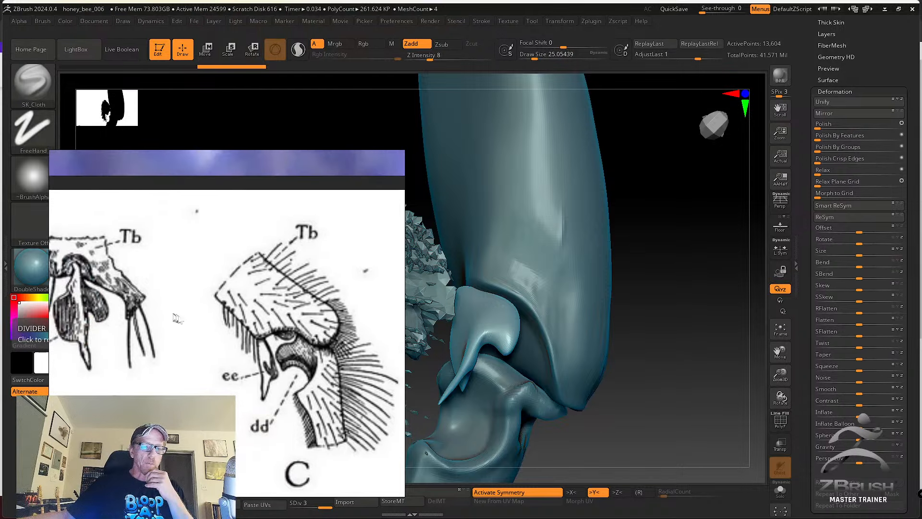
scroll(204, 327, "up", 2)
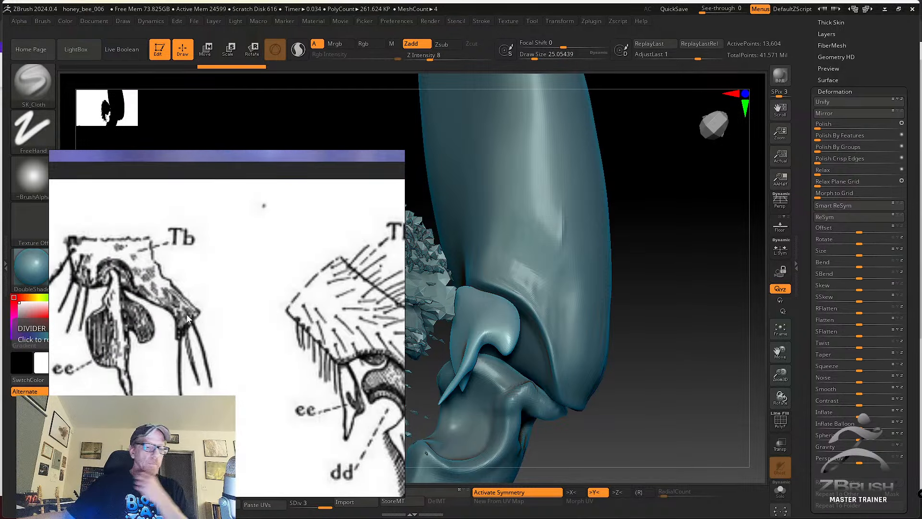
scroll(224, 325, "down", 2)
left_click_drag(248, 333, 234, 329)
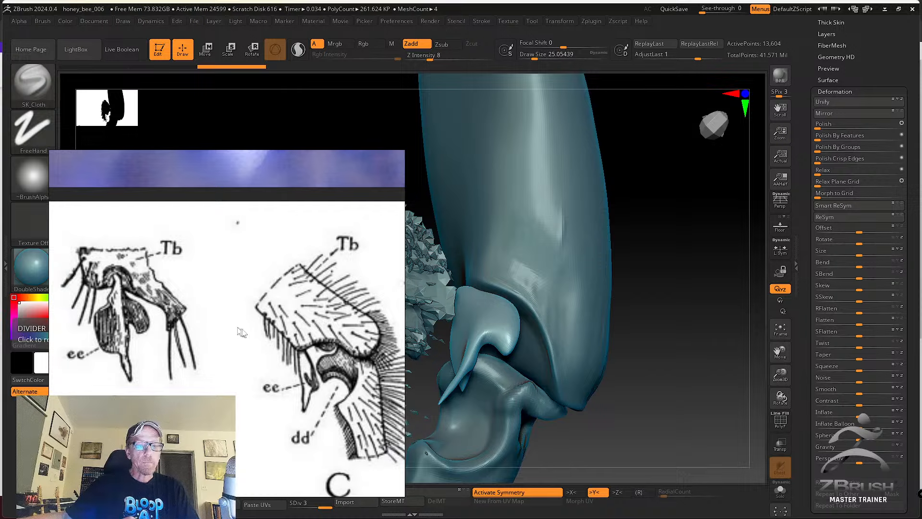
scroll(245, 331, "up", 2)
scroll(246, 333, "down", 1)
scroll(249, 332, "down", 2)
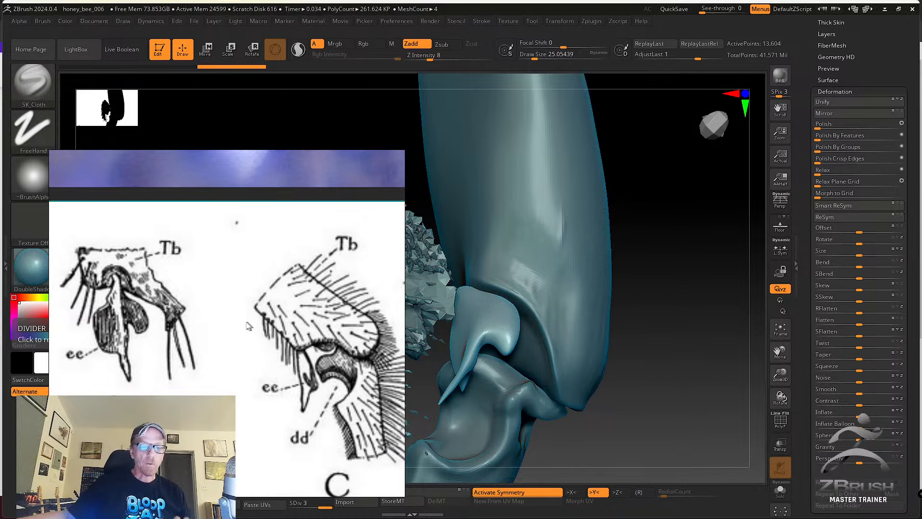
mouse_move(244, 345)
middle_mouse_down()
mouse_move(142, 328)
mouse_move(341, 353)
middle_mouse_up()
mouse_move(192, 341)
middle_mouse_down()
mouse_move(277, 347)
mouse_move(149, 322)
middle_mouse_up()
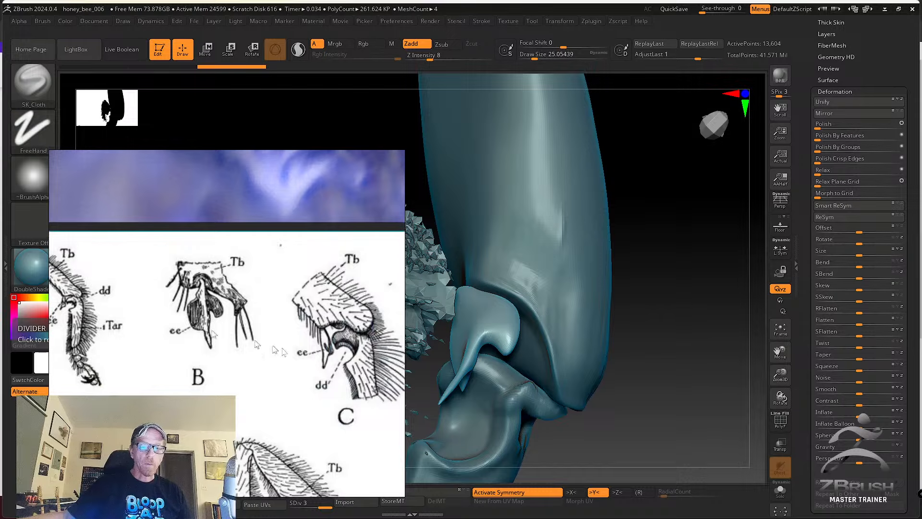
mouse_move(284, 355)
middle_mouse_down()
mouse_move(204, 332)
mouse_move(265, 354)
mouse_move(219, 342)
middle_mouse_up()
scroll(226, 337, "up", 4)
scroll(226, 340, "down", 4)
scroll(270, 355, "up", 2)
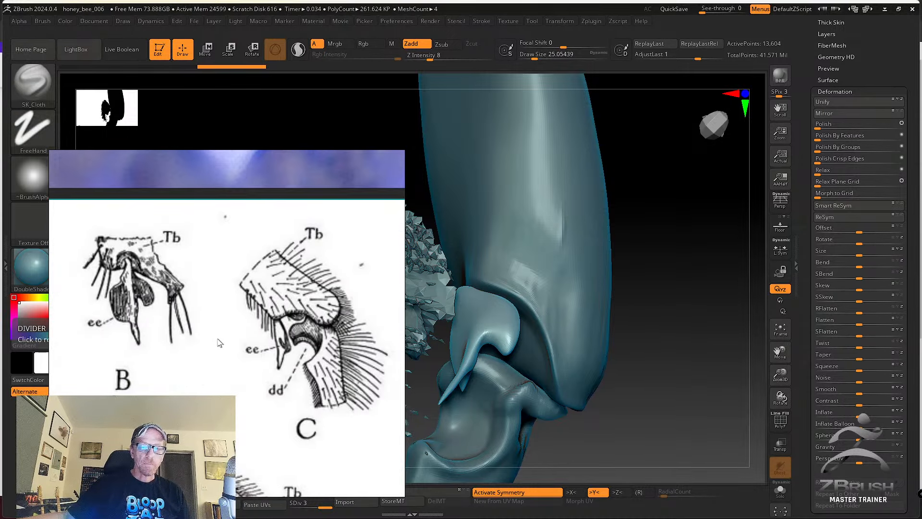
middle_click_drag(272, 354, 236, 351)
scroll(238, 348, "up", 2)
scroll(236, 349, "down", 7)
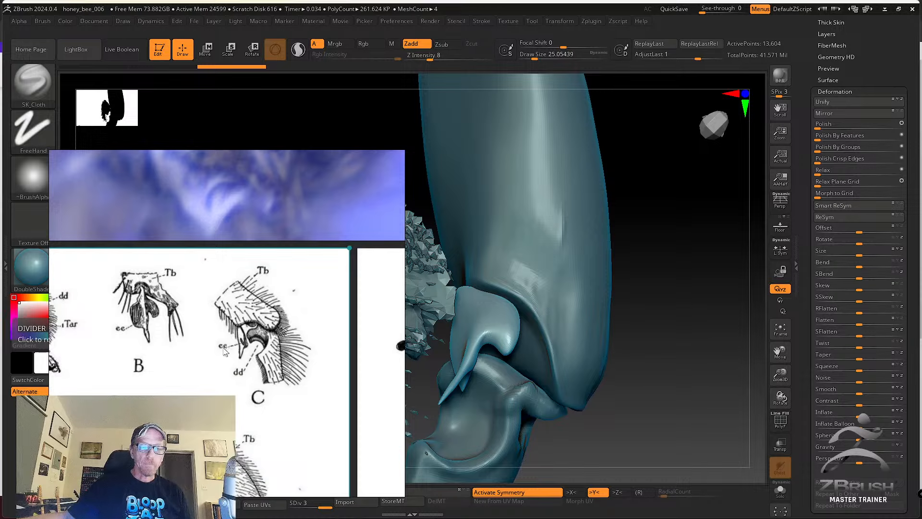
Read the Fig. 29 caption below the leg drawings for the description of the antenna cleaner.
scroll(177, 330, "down", 3)
scroll(194, 341, "up", 6)
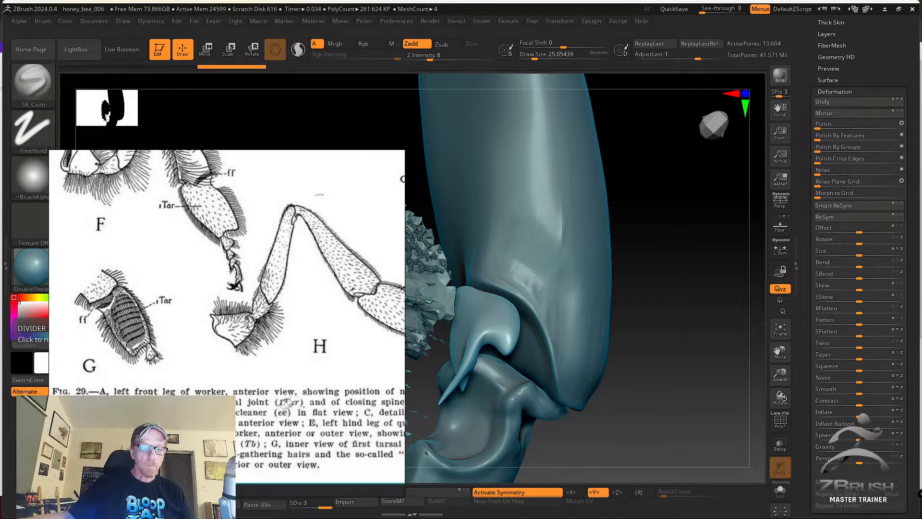
mouse_move(297, 383)
middle_mouse_down()
mouse_move(174, 380)
mouse_move(296, 383)
mouse_move(209, 380)
mouse_move(275, 385)
middle_mouse_up()
Return to drawing B and study the shape of the closing spine (ee) up close, comparing it with drawing C.
scroll(222, 338, "down", 2)
middle_click_drag(222, 224, 183, 394)
scroll(210, 316, "down", 2)
middle_click_drag(222, 252, 220, 386)
scroll(221, 333, "up", 7)
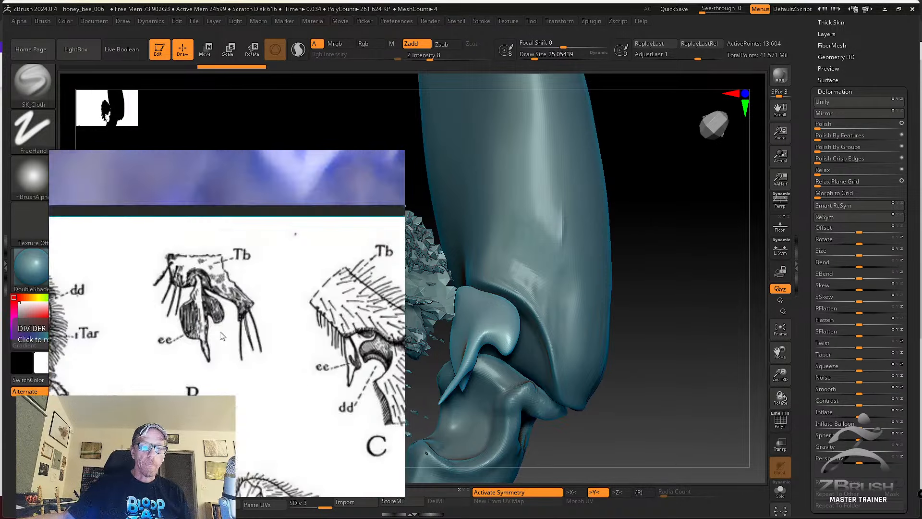
middle_click_drag(258, 344, 165, 361)
scroll(201, 351, "up", 3)
middle_click_drag(109, 317, 123, 313)
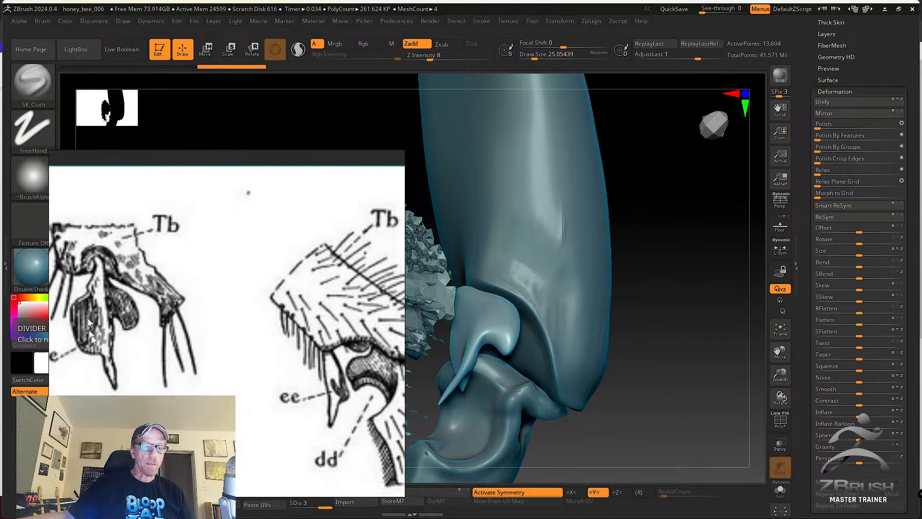
scroll(260, 379, "down", 1)
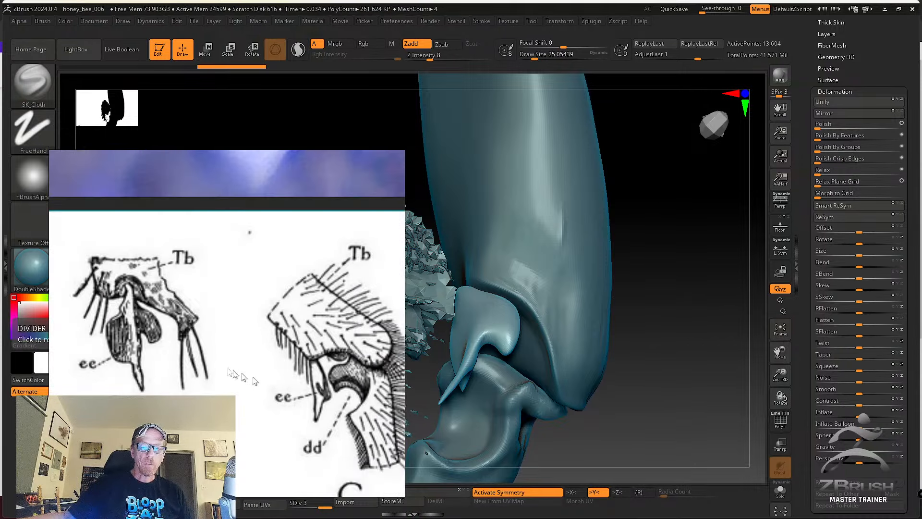
Move the reference board beside the leg model and crop its window tightly around drawings B and C.
left_click_drag(206, 364, 703, 366)
scroll(740, 375, "down", 2)
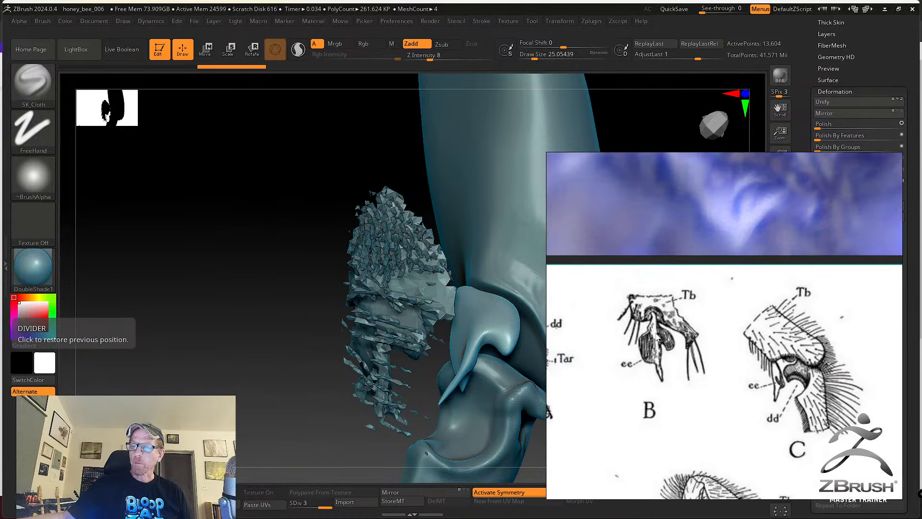
left_click_drag(548, 152, 637, 304)
scroll(747, 418, "up", 2)
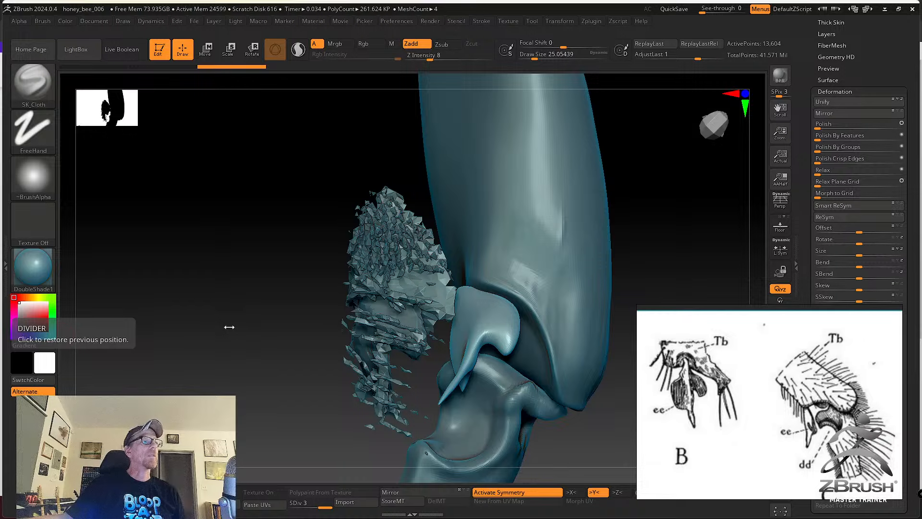
Compare the spike with the drawings, then start reshaping its flap where it meets the spine, using a draw size of about 37.
left_click_drag(242, 321, 245, 307)
left_click_drag(228, 277, 128, 272, "alt")
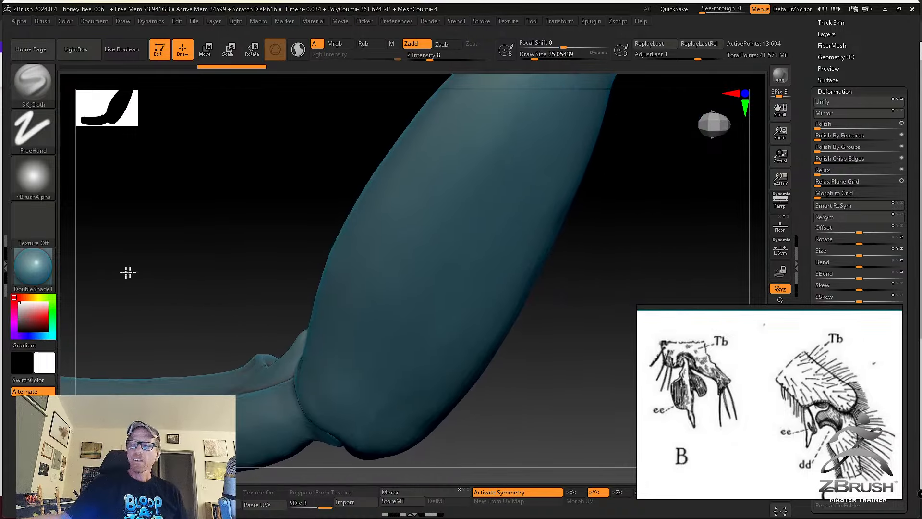
mouse_move(528, 340)
left_mouse_down()
mouse_move(523, 422)
mouse_move(511, 426)
mouse_move(457, 364)
mouse_move(477, 390)
mouse_move(488, 356)
mouse_move(529, 382)
mouse_move(573, 382)
left_mouse_up()
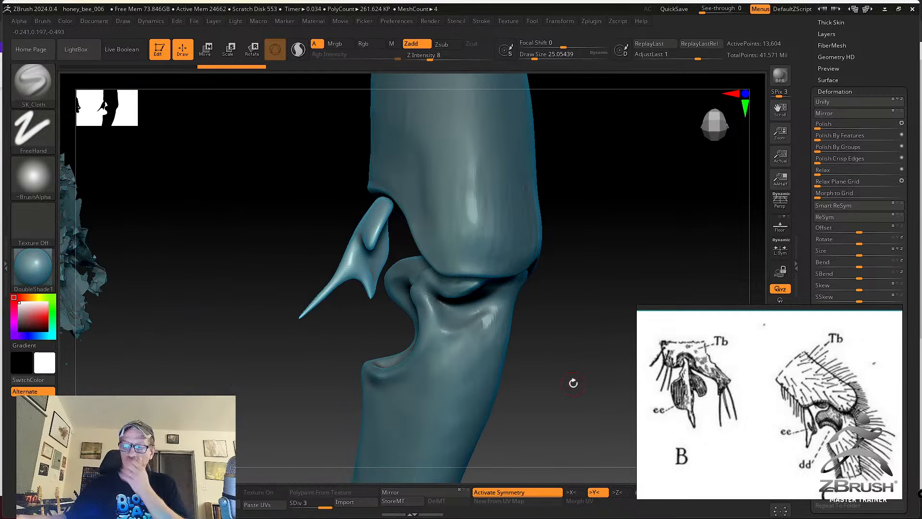
left_click_drag(573, 383, 450, 241)
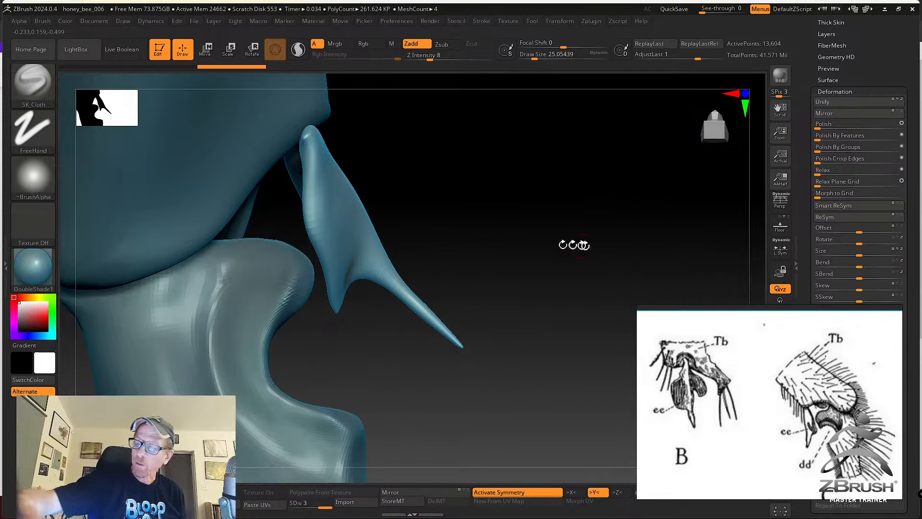
left_click_drag(576, 250, 533, 259, "alt")
mouse_move(426, 244)
left_mouse_down()
mouse_move(332, 271)
mouse_move(352, 294)
mouse_move(260, 254)
mouse_move(306, 262)
left_mouse_up()
key("s")
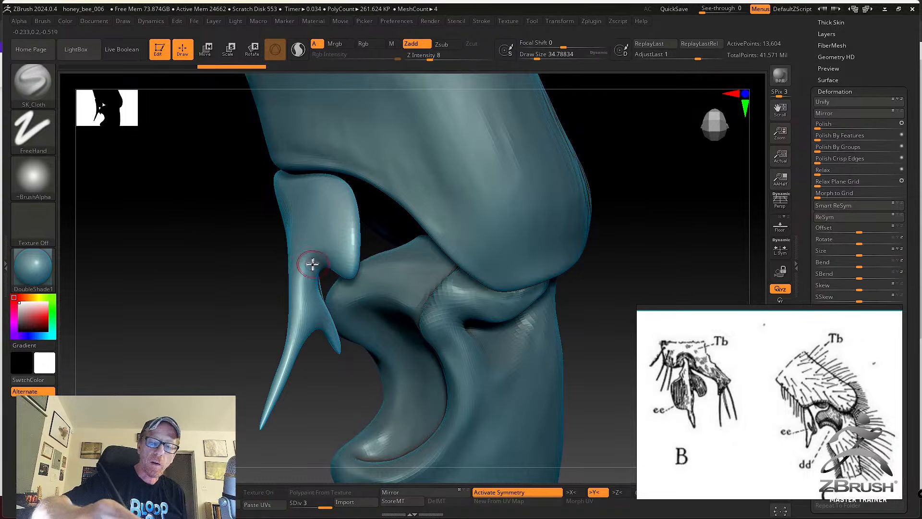
mouse_move(309, 264)
right_mouse_down()
mouse_move(323, 261)
mouse_move(306, 257)
right_mouse_up()
left_click_drag(306, 257, 294, 312)
key("s")
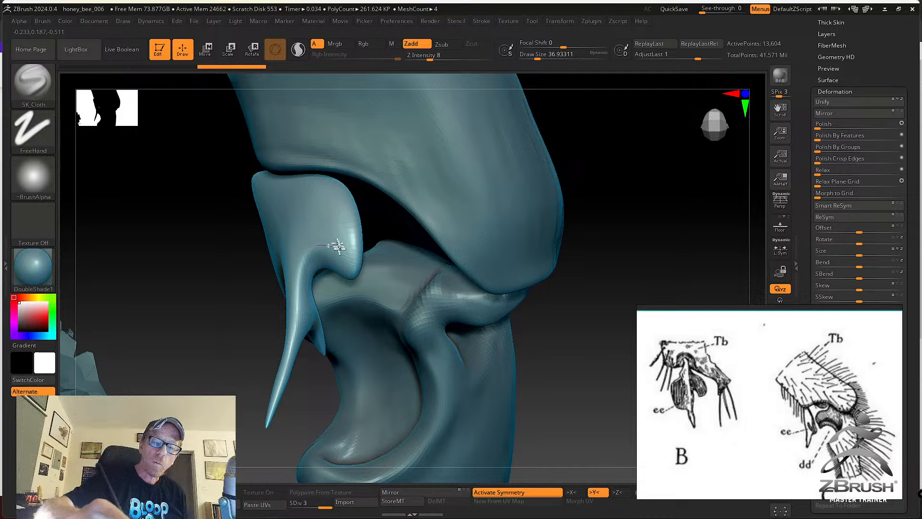
Sculpt the rounded outer edge and lower lobe of the spike's flap with SK_Cloth strokes.
left_click_drag(338, 246, 311, 246)
left_click_drag(360, 287, 354, 290)
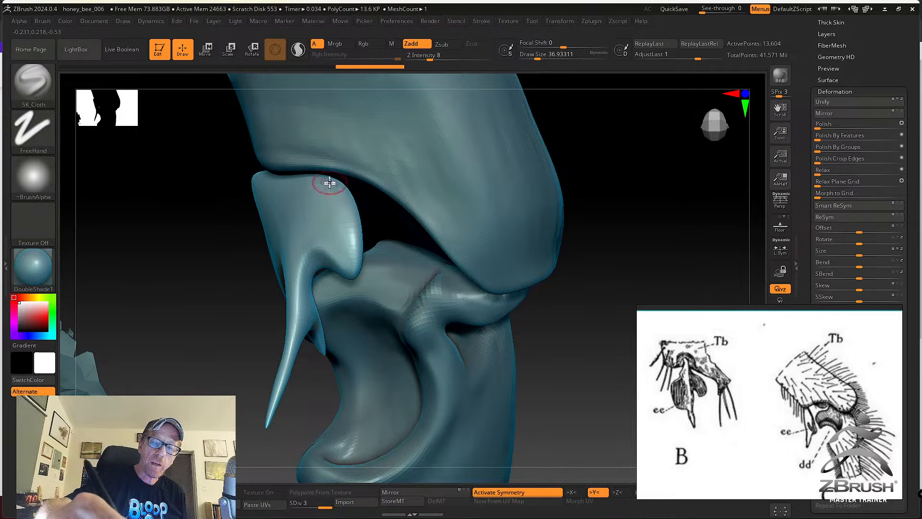
left_click_drag(347, 254, 352, 270)
mouse_move(335, 183)
left_mouse_down()
mouse_move(350, 281)
mouse_move(340, 193)
mouse_move(354, 267)
left_mouse_up()
right_click_drag(350, 226, 348, 269, "alt")
left_click_drag(316, 242, 331, 270)
right_click_drag(317, 272, 346, 294)
left_click_drag(346, 294, 360, 293)
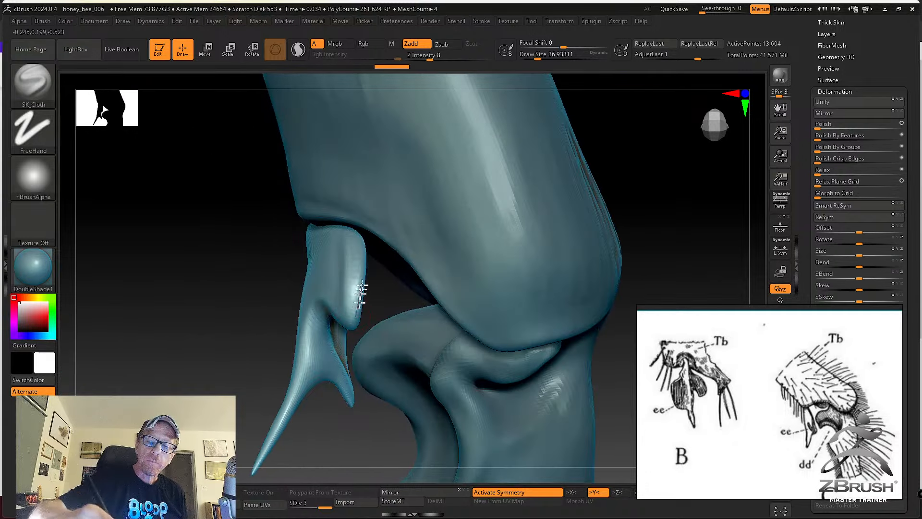
Work the face of the spike's flap along its inner side down to the notch above the spine.
left_click_drag(362, 259, 358, 321)
right_click_drag(358, 321, 354, 275)
mouse_move(355, 276)
left_mouse_down()
mouse_move(354, 334)
mouse_move(362, 294)
left_mouse_up()
right_click_drag(363, 248, 367, 309)
left_click_drag(366, 309, 338, 317)
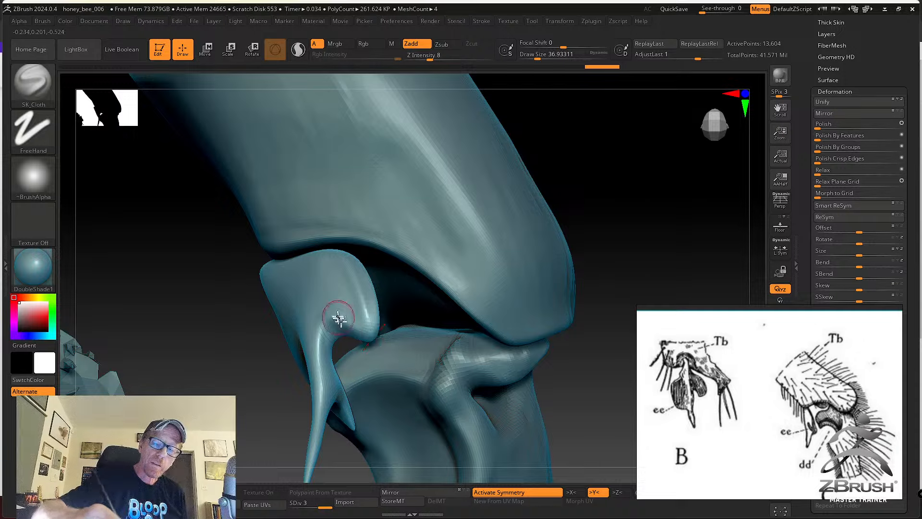
Raise the spike to subdivision level 4, smooth its flap, and enlarge the brush to a draw size of about 41.
right_click_drag(337, 317, 350, 350)
key("d")
left_click_drag(351, 350, 354, 309, "shift")
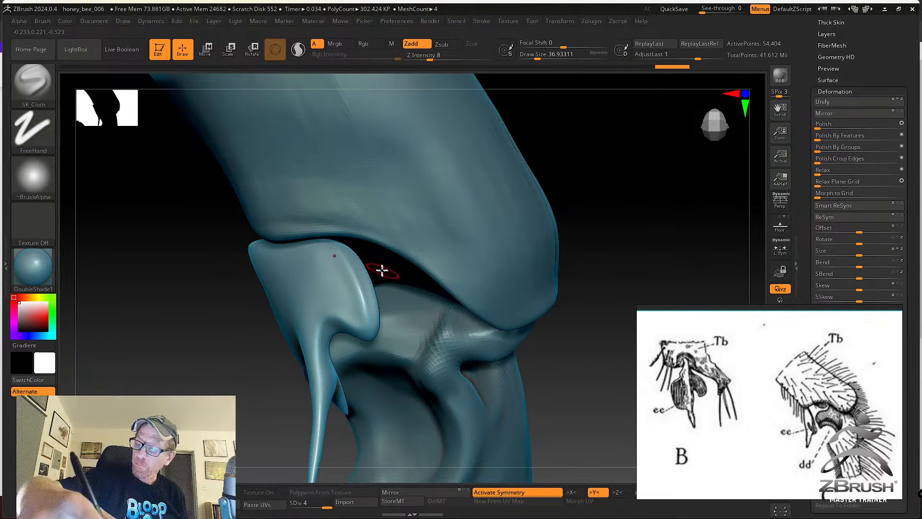
key("s")
left_click_drag(369, 281, 360, 285)
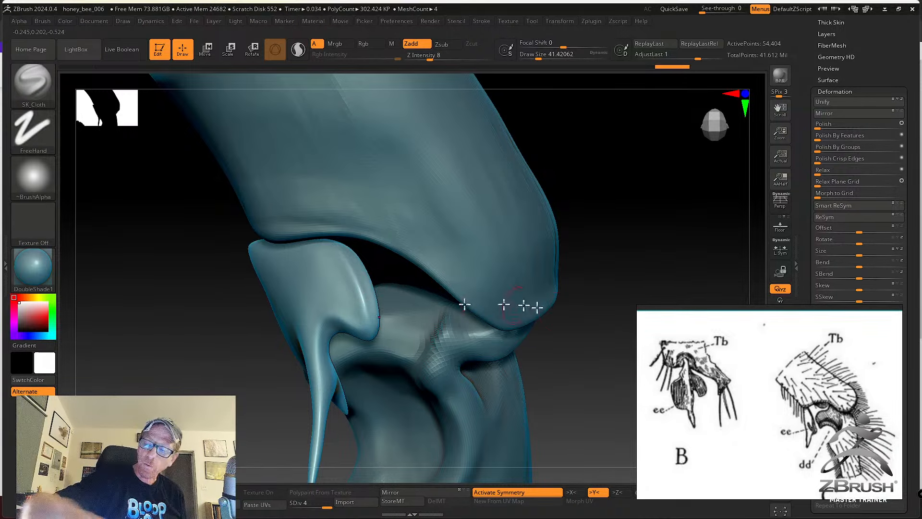
Orbit to the back of the joint, shift the reference drawings aside, and isolate the spike with Solo.
mouse_move(596, 336)
left_mouse_down()
mouse_move(591, 266)
mouse_move(523, 269)
mouse_move(572, 287)
left_mouse_up()
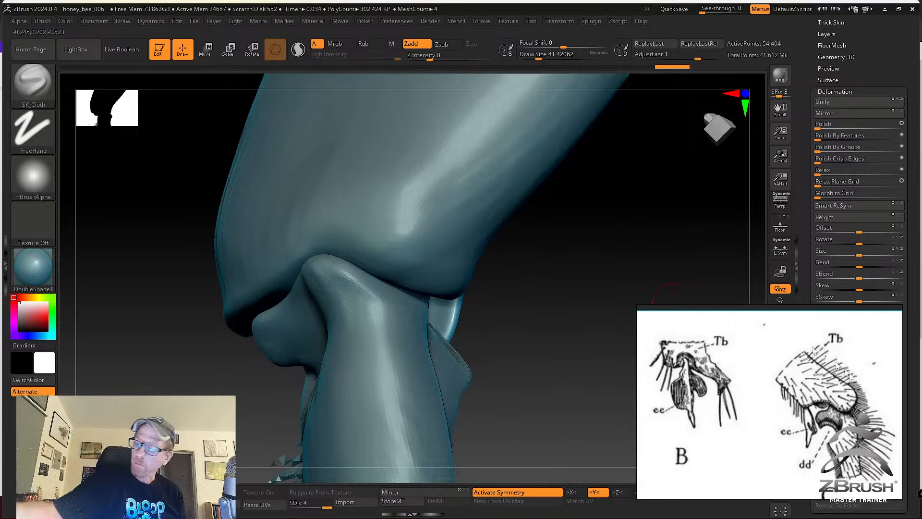
left_click_drag(784, 374, 671, 328)
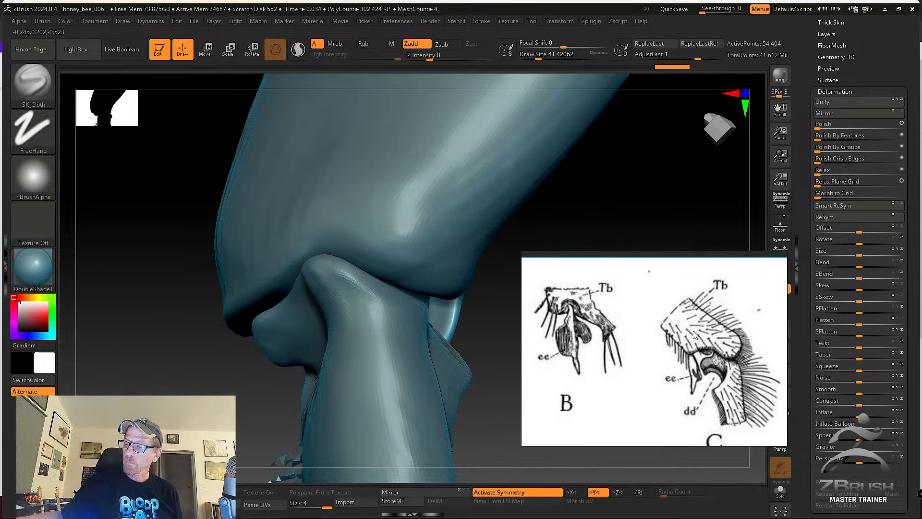
left_click(781, 493)
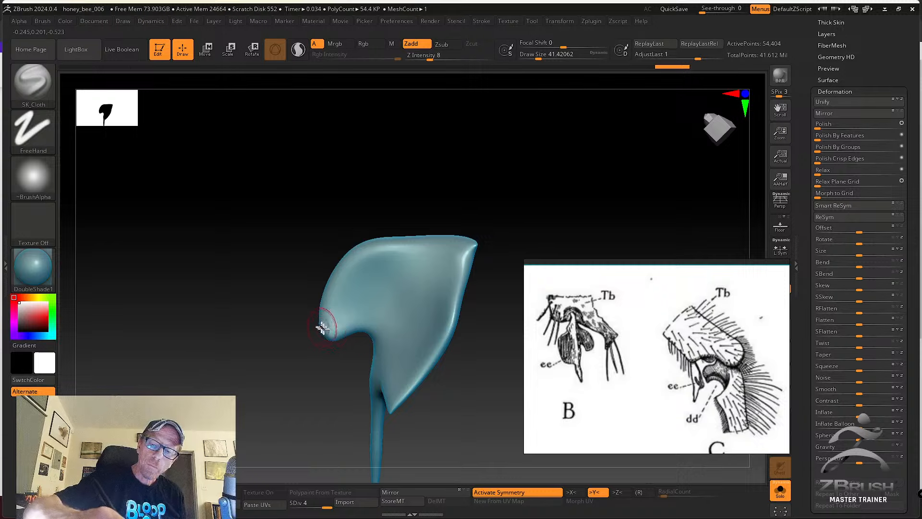
Define a raised rim around the flap's curved lobe and upper edge with a draw size of about 27.
left_click_drag(329, 326, 356, 351)
key("s")
left_click_drag(350, 257, 334, 277)
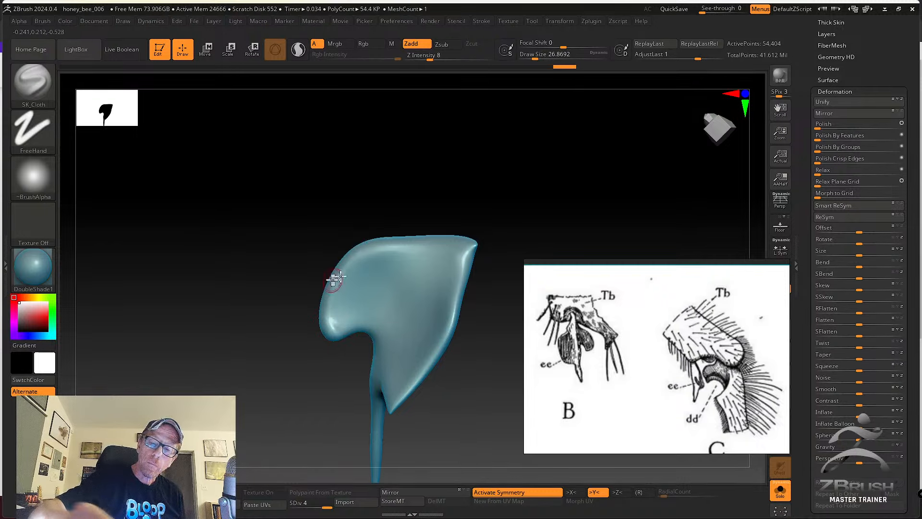
left_click_drag(389, 242, 463, 241)
key("ctrl+shift+z")
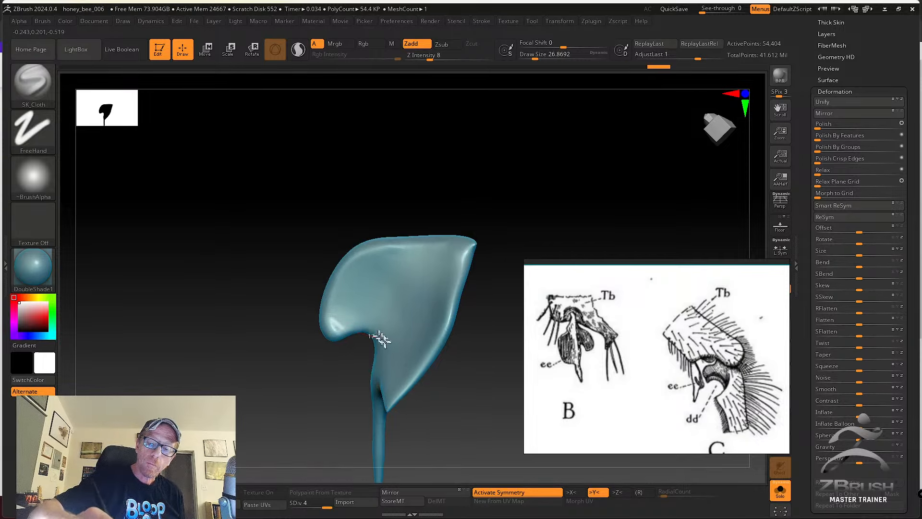
left_click_drag(382, 339, 377, 338)
left_click_drag(336, 330, 370, 266)
Enlarge the brush to a draw size of about 49 and smooth the flap's surface inside the rim.
key("s")
left_click_drag(356, 300, 373, 263)
mouse_move(338, 322)
left_mouse_down()
mouse_move(376, 258)
mouse_move(379, 272)
left_mouse_up()
mouse_move(366, 305)
left_mouse_down()
mouse_move(383, 270)
mouse_move(365, 275)
mouse_move(363, 295)
left_mouse_up()
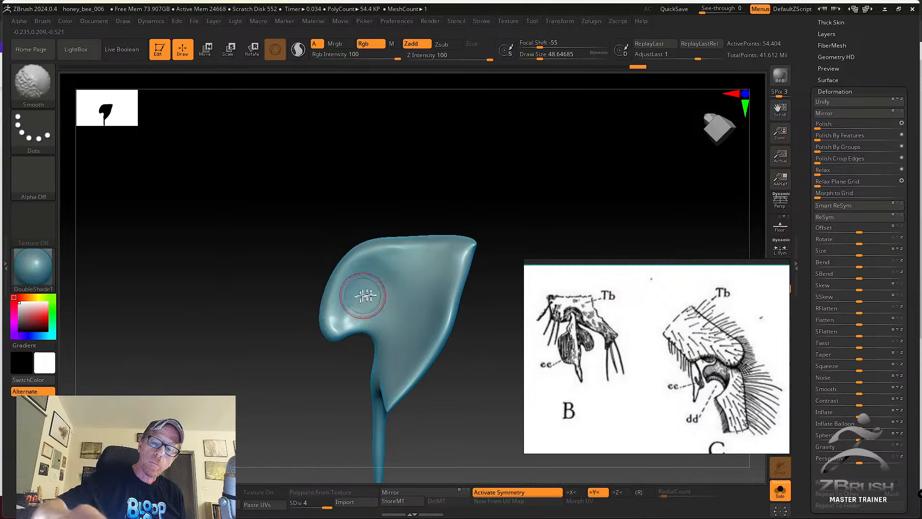
right_click_drag(364, 296, 349, 298)
Strengthen the rim around the flap's lobe and notch with a draw size of about 31, smoothing the transition inward.
key("s")
left_click_drag(349, 299, 345, 298)
mouse_move(329, 333)
left_mouse_down()
mouse_move(346, 263)
mouse_move(441, 245)
mouse_move(431, 246)
left_mouse_up()
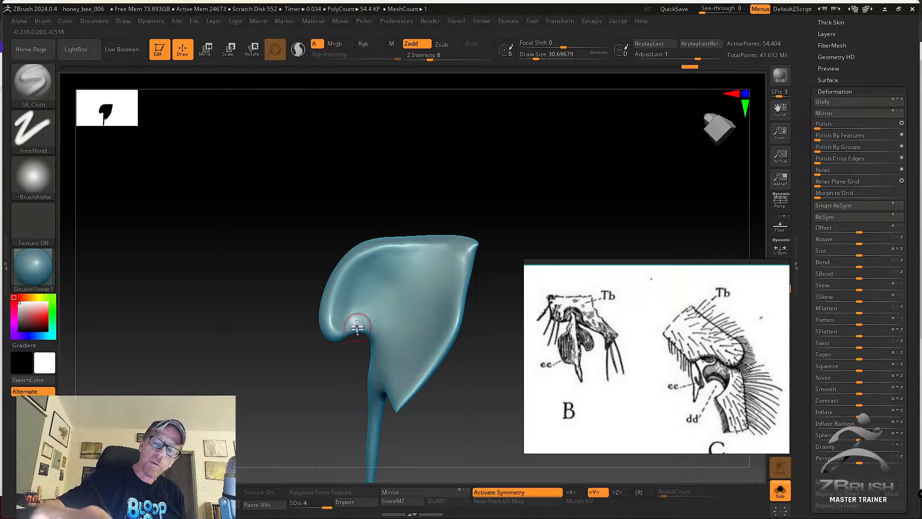
left_click_drag(383, 338, 375, 327)
mouse_move(365, 307)
left_mouse_down("shift")
mouse_move(356, 288)
mouse_move(378, 272)
left_mouse_up("shift")
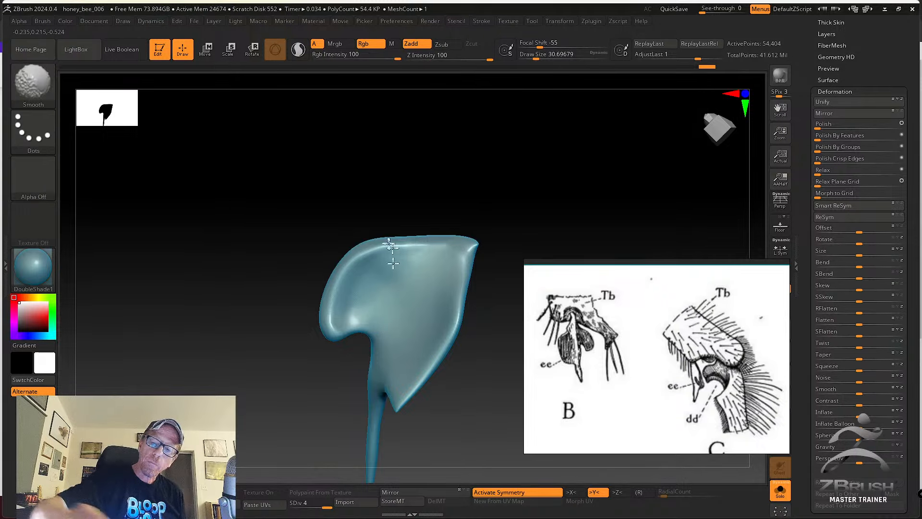
left_click_drag(355, 325, 356, 322, "shift")
right_click_drag(356, 308, 350, 288)
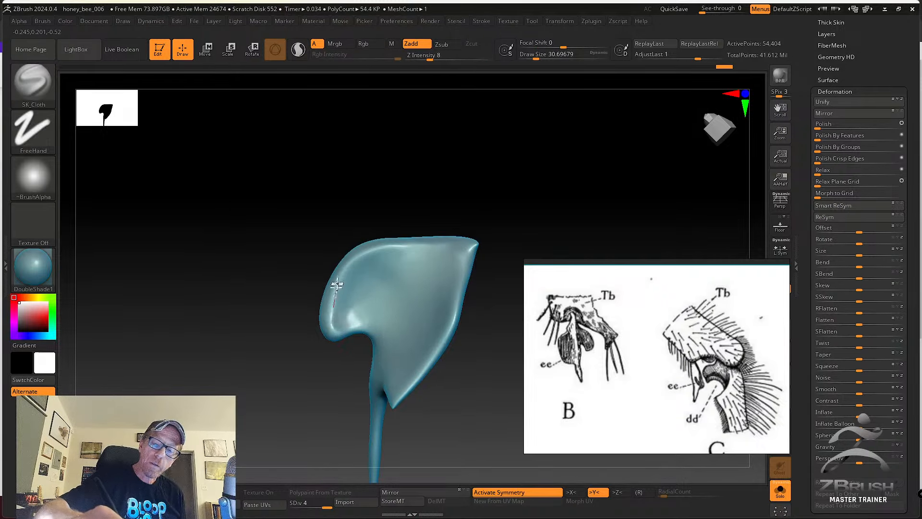
left_click_drag(372, 239, 395, 240)
left_click_drag(350, 263, 399, 266, "shift")
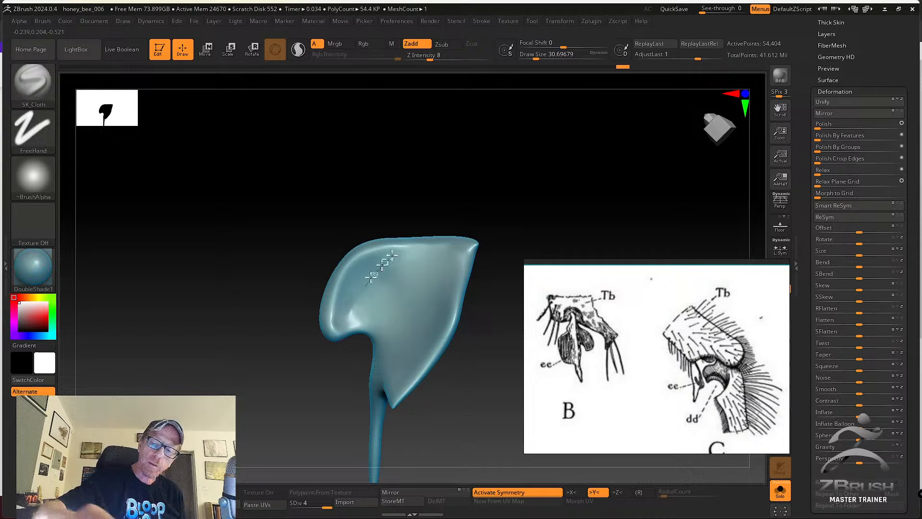
Sculpt the spike's thick side ridge up to its upper tip with a draw size of about 37, and smooth it.
mouse_move(490, 275)
left_mouse_down()
mouse_move(515, 263)
mouse_move(449, 274)
mouse_move(432, 258)
mouse_move(478, 264)
mouse_move(465, 270)
mouse_move(458, 231)
left_mouse_up()
mouse_move(418, 288)
left_mouse_down()
mouse_move(450, 244)
mouse_move(444, 254)
mouse_move(470, 280)
mouse_move(414, 281)
mouse_move(449, 242)
left_mouse_up()
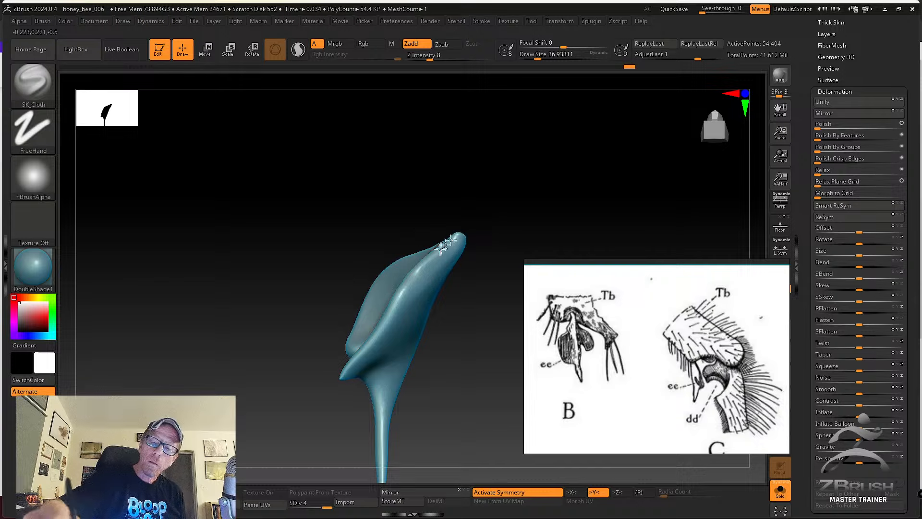
left_click_drag(469, 224, 471, 223)
left_click_drag(455, 233, 375, 350, "shift")
right_click_drag(424, 303, 389, 342)
left_click_drag(358, 364, 401, 321, "shift")
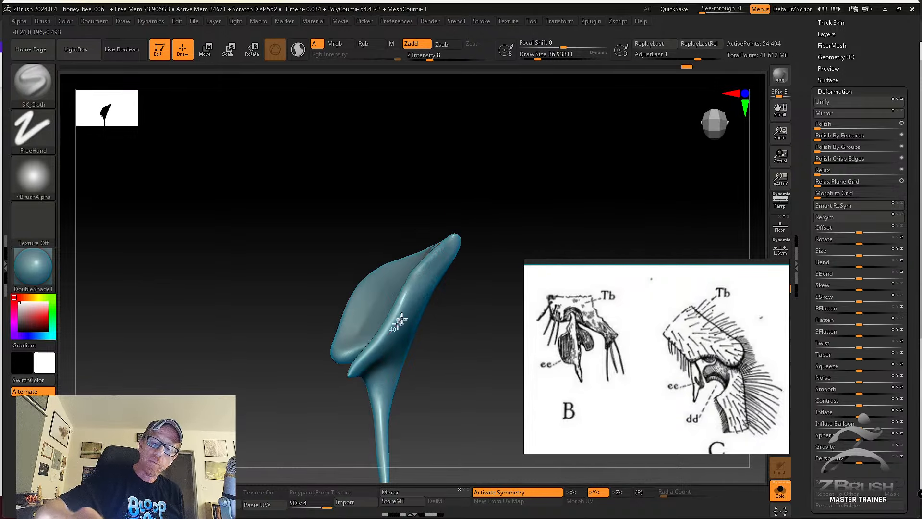
Turn the spike to its narrow side and carve a shallow groove along the upper edge below the tip.
mouse_move(427, 249)
right_mouse_down()
mouse_move(426, 236)
mouse_move(445, 246)
right_mouse_up()
right_click_drag(502, 226, 495, 252)
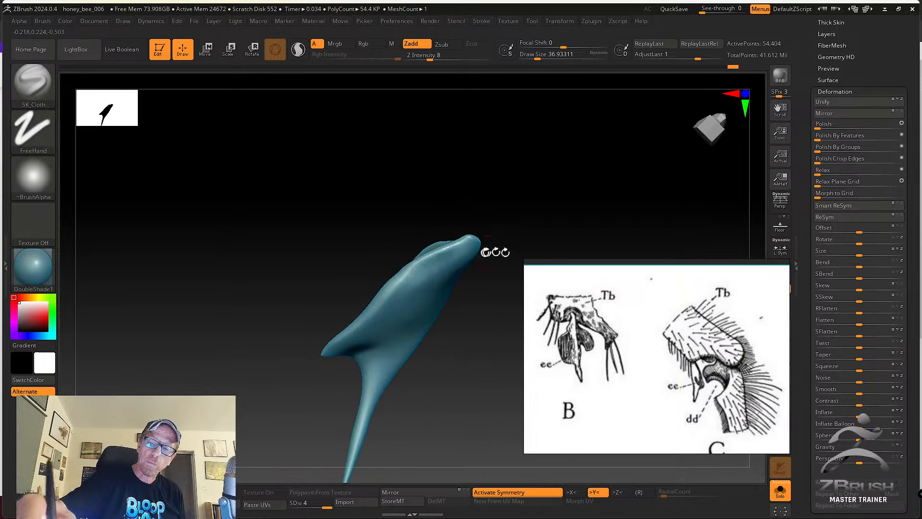
right_click_drag(432, 259, 405, 281)
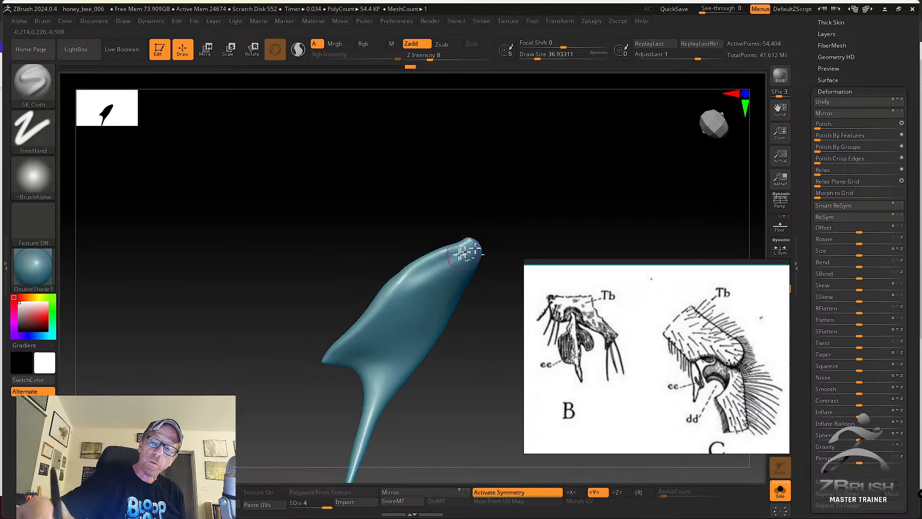
right_click_drag(477, 240, 473, 214)
left_click_drag(403, 276, 384, 289)
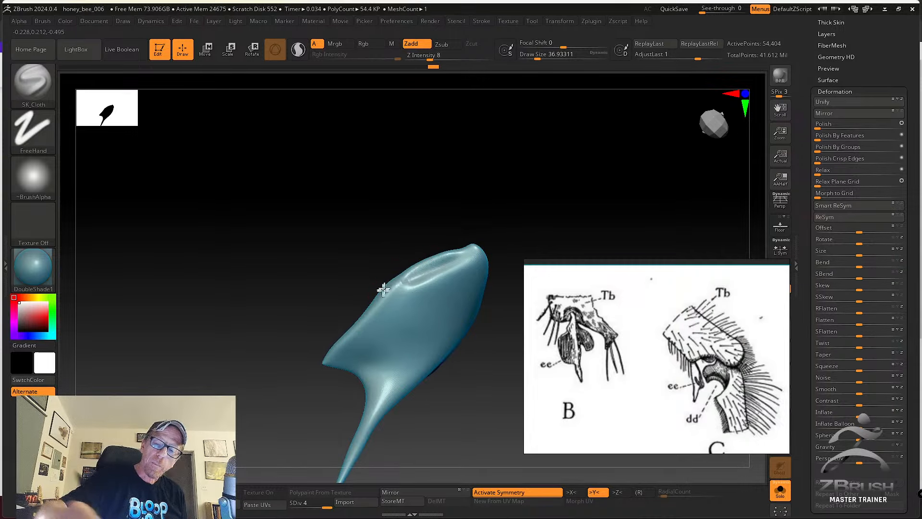
Hollow out the flap's face beside the pointed edge so that a raised border runs down to the lower corner.
right_click_drag(513, 229, 420, 252)
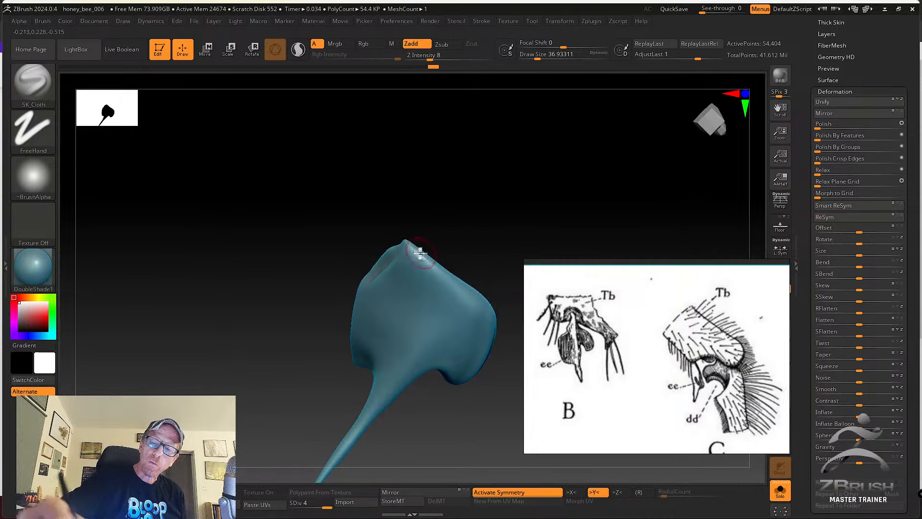
right_click_drag(490, 283, 387, 268)
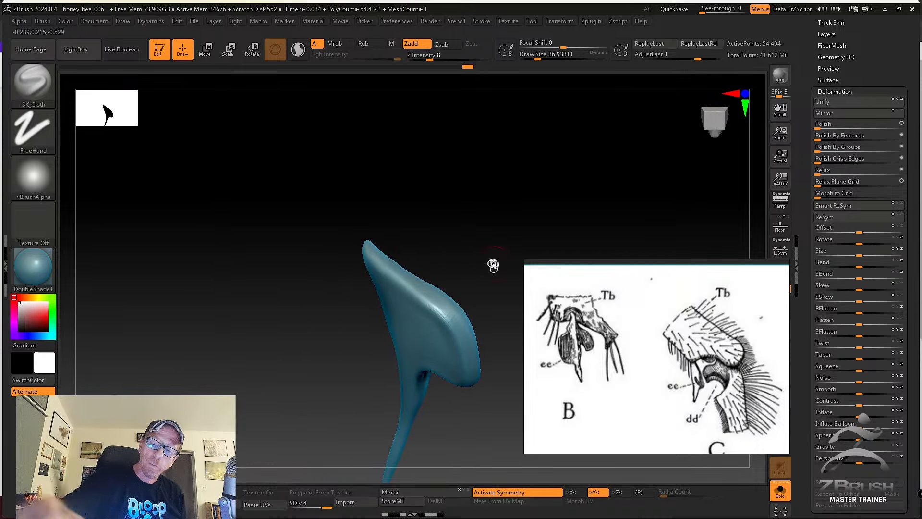
right_click_drag(494, 265, 354, 302)
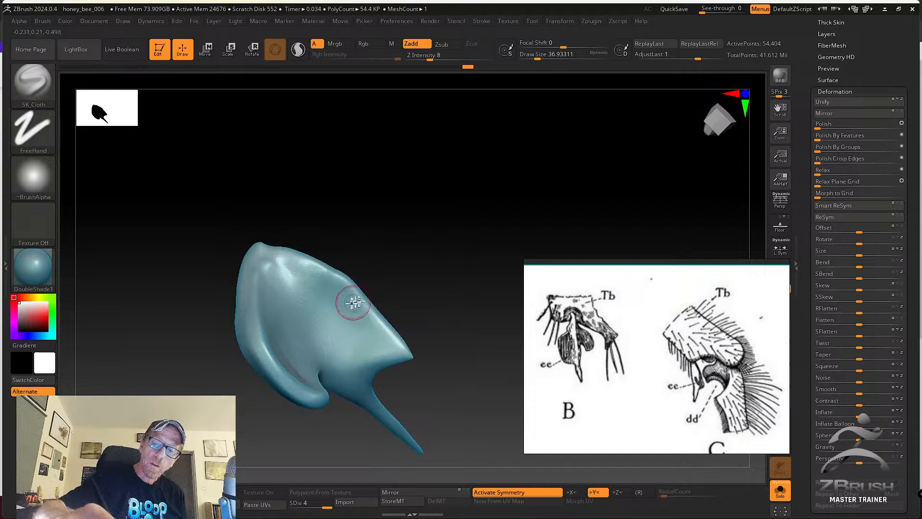
mouse_move(319, 283)
left_mouse_down()
mouse_move(391, 356)
mouse_move(331, 302)
mouse_move(381, 360)
mouse_move(333, 293)
mouse_move(367, 336)
mouse_move(336, 331)
mouse_move(373, 348)
left_mouse_up()
left_click_drag(335, 309, 379, 358)
right_click_drag(378, 358, 363, 273)
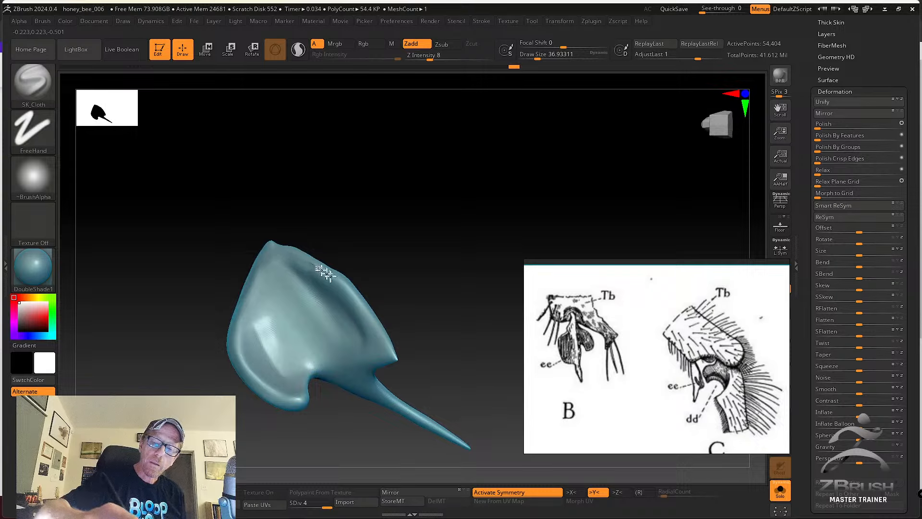
Refine the flap's folded edge and the long thin spine with a draw size of about 20.
mouse_move(367, 320)
left_mouse_down()
mouse_move(389, 361)
mouse_move(384, 341)
mouse_move(377, 351)
mouse_move(395, 345)
mouse_move(408, 309)
mouse_move(423, 317)
mouse_move(408, 319)
mouse_move(492, 239)
mouse_move(461, 251)
mouse_move(471, 255)
mouse_move(453, 280)
mouse_move(438, 252)
left_mouse_up()
key("s")
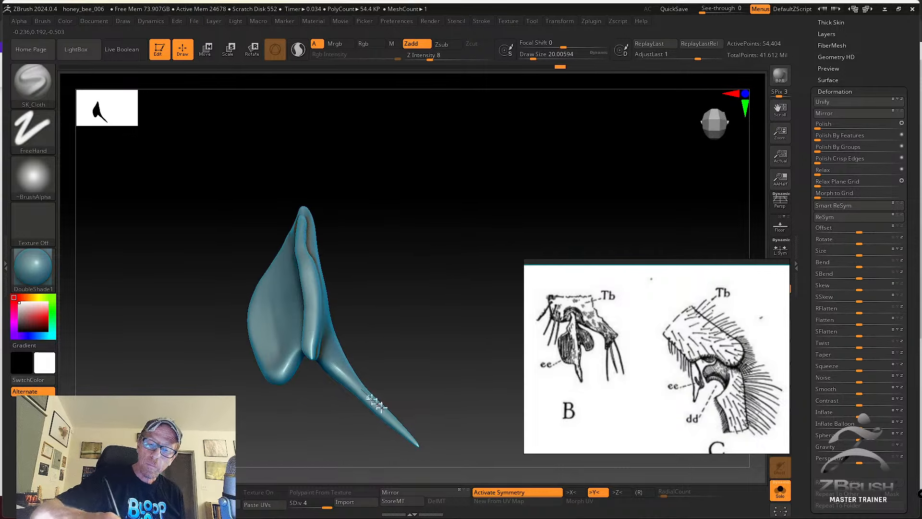
left_click_drag(413, 440, 334, 303)
Deepen the notch between the flap's rounded lobe and its folded edge using the Move brush at a draw size of about 90.
left_click_drag(469, 205, 814, 350)
left_click_drag(461, 308, 536, 254)
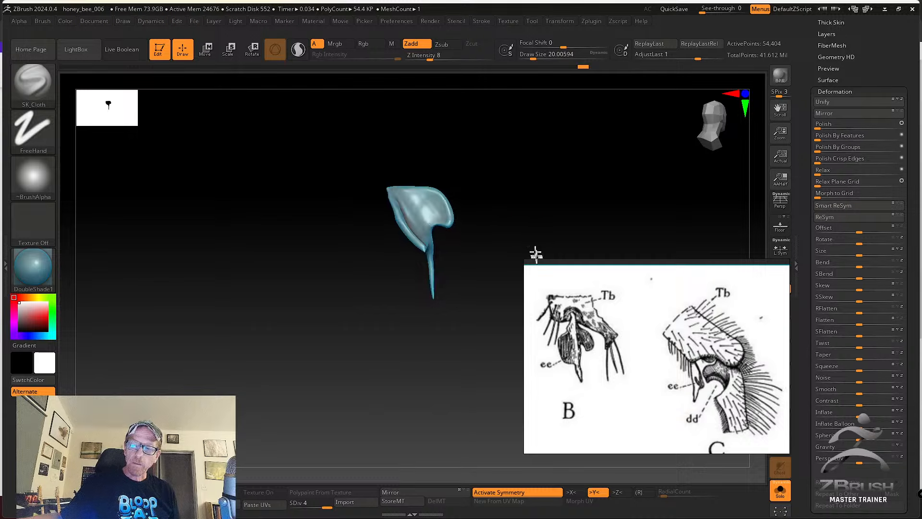
left_click_drag(504, 223, 442, 207, "alt")
key("s")
left_click_drag(367, 266, 375, 266)
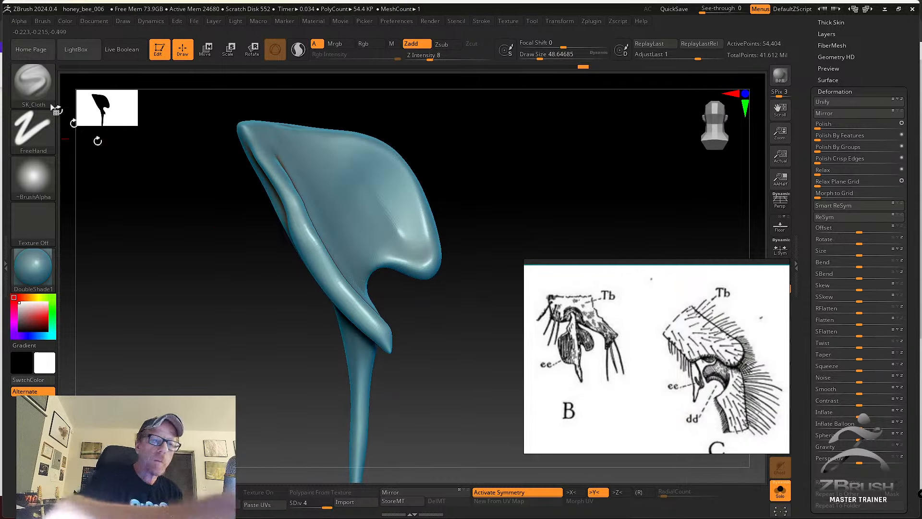
left_click(33, 86)
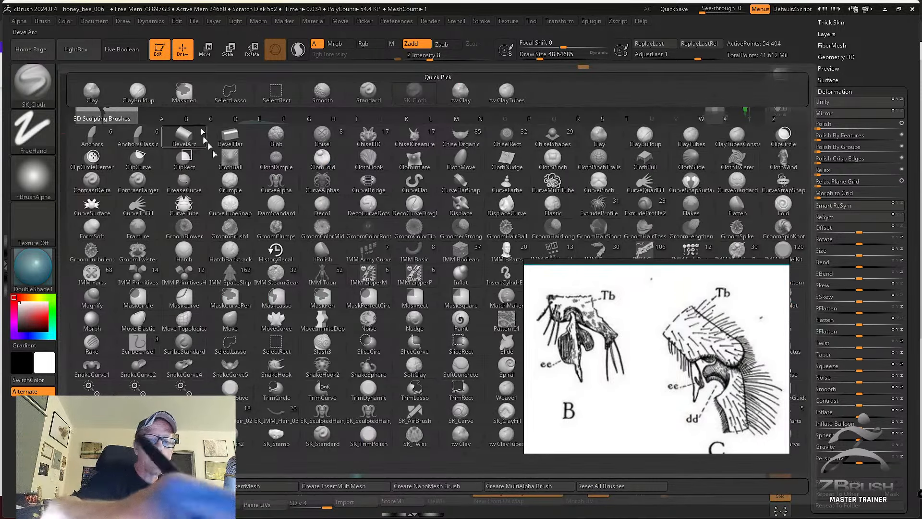
left_click(230, 321)
key("s")
left_click_drag(375, 258, 379, 258)
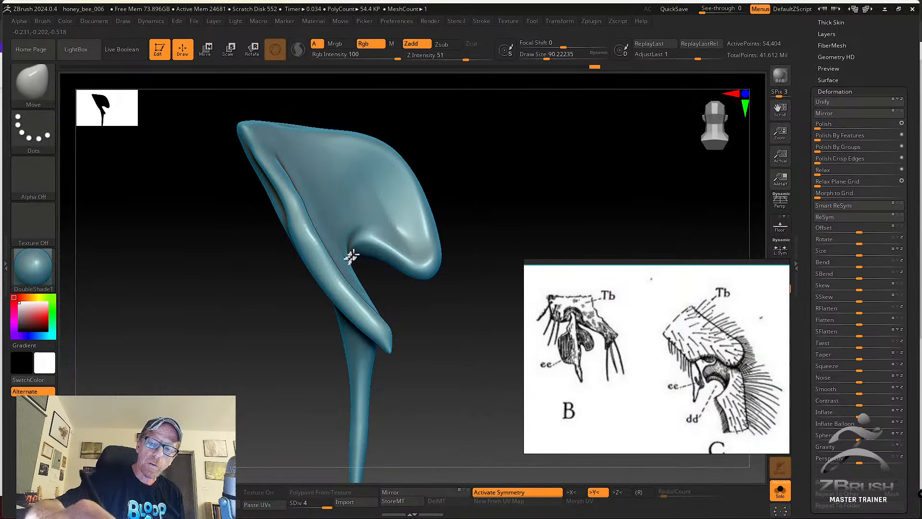
Pull the flap's rounded lobe down and outward and even out its outer curve with a draw size of about 71.
key("shift")
key("s")
left_click_drag(414, 270, 408, 280)
left_click_drag(436, 252, 439, 243)
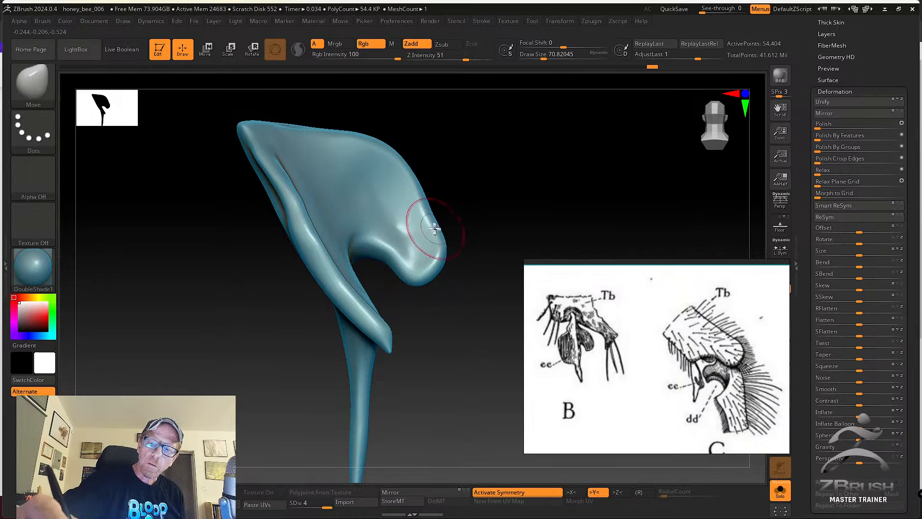
left_click_drag(424, 202, 415, 210)
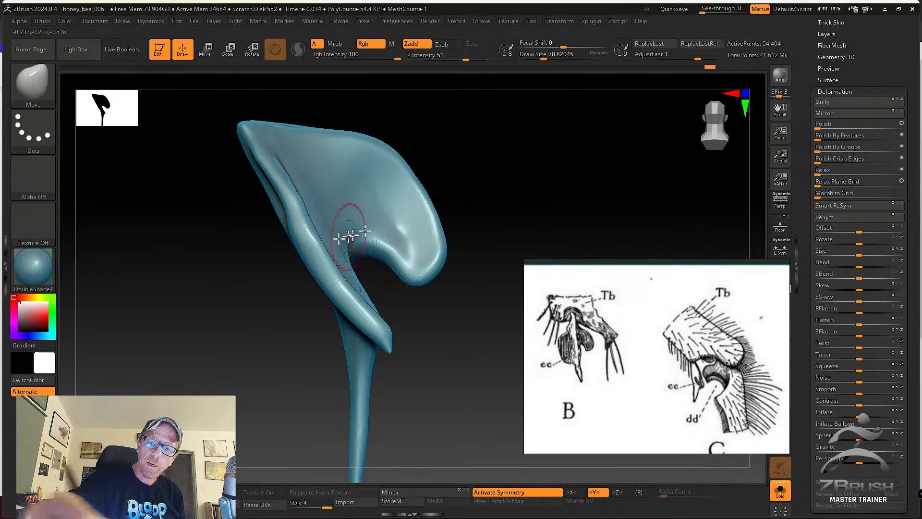
Bend the upper end of the folded ridge inward with a draw size of about 116, and adjust its bend at about 94.
left_click_drag(313, 219, 310, 216)
key("s")
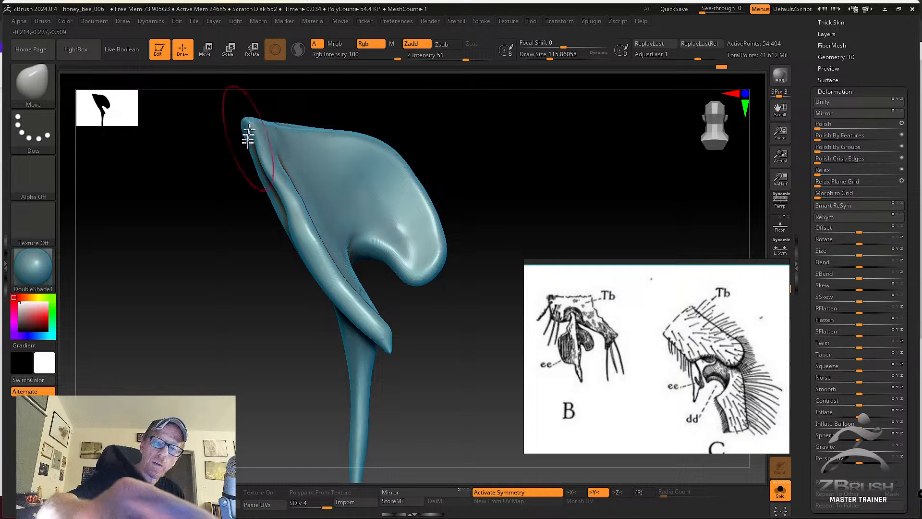
mouse_move(246, 139)
left_mouse_down()
mouse_move(249, 132)
mouse_move(279, 186)
left_mouse_up()
key("s")
left_click_drag(281, 201, 285, 221)
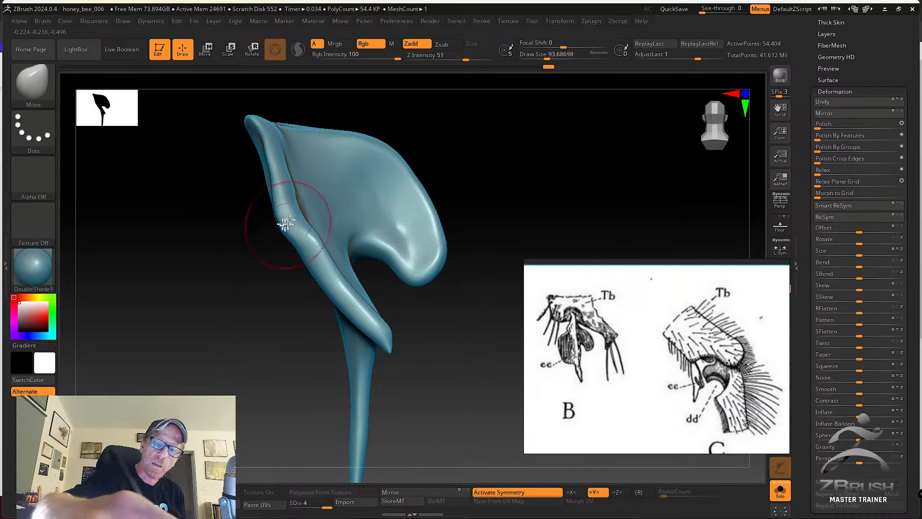
Adjust the spike's narrow-side outline above the spine with the Move brush, and smooth the face of the rounded lobe.
mouse_move(286, 220)
right_mouse_down()
mouse_move(299, 216)
mouse_move(269, 249)
right_mouse_up()
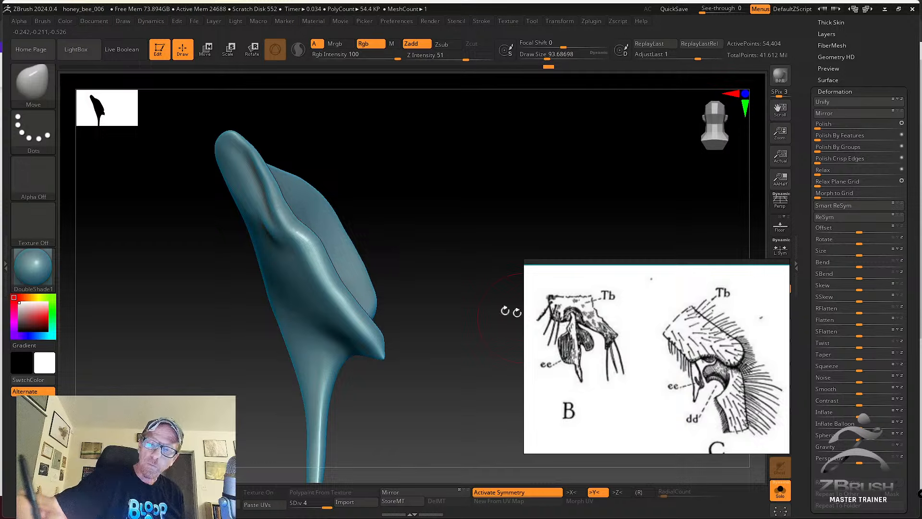
right_click_drag(375, 275, 392, 304)
right_click_drag(443, 291, 428, 306)
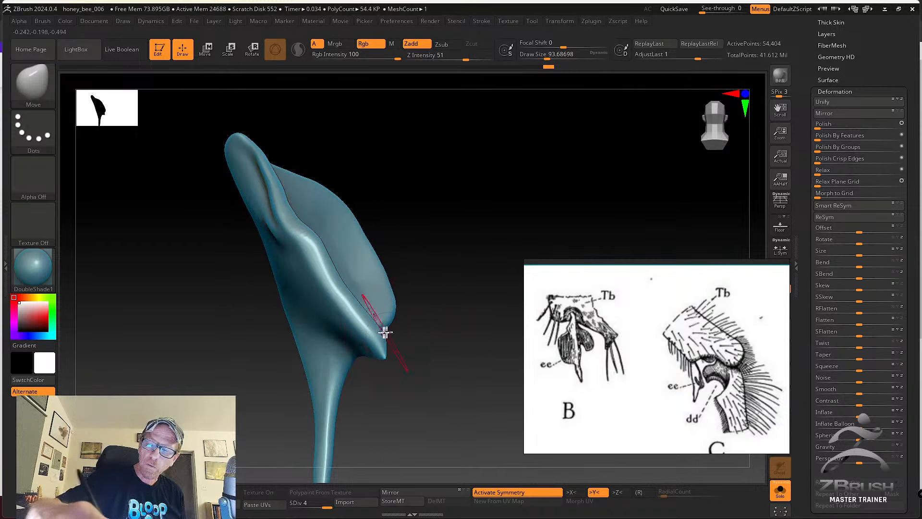
mouse_move(385, 332)
right_mouse_down()
mouse_move(397, 313)
mouse_move(326, 297)
right_mouse_up()
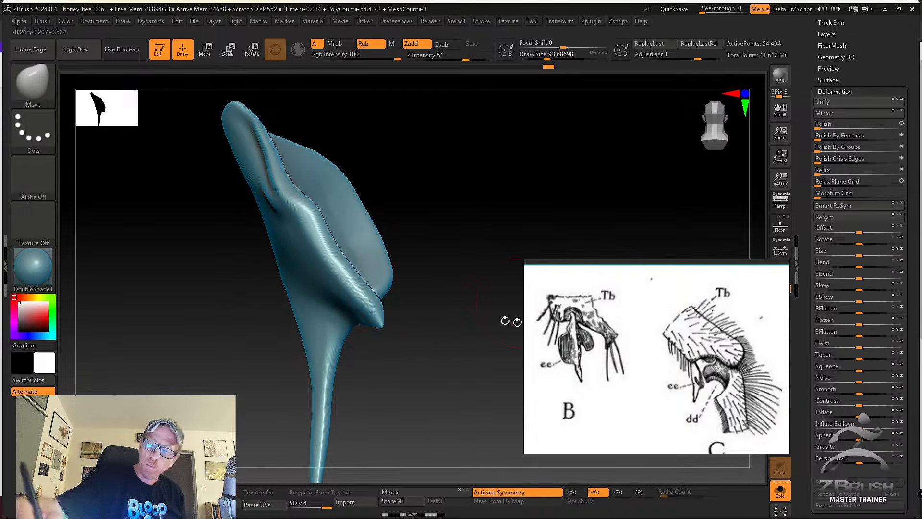
left_click_drag(276, 249, 284, 288)
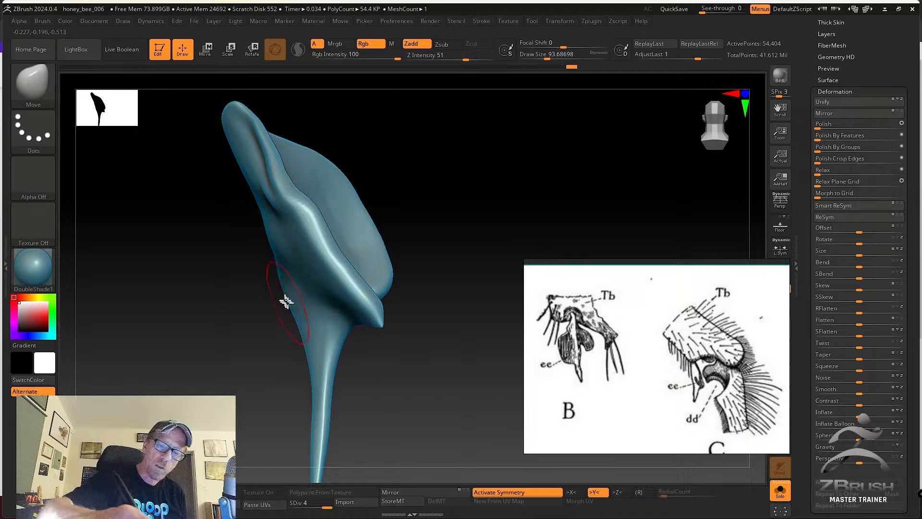
mouse_move(379, 332)
right_mouse_down()
mouse_move(377, 309)
mouse_move(411, 255)
mouse_move(397, 278)
mouse_move(342, 278)
right_mouse_up()
mouse_move(343, 278)
left_mouse_down()
mouse_move(337, 264)
mouse_move(352, 241)
left_mouse_up()
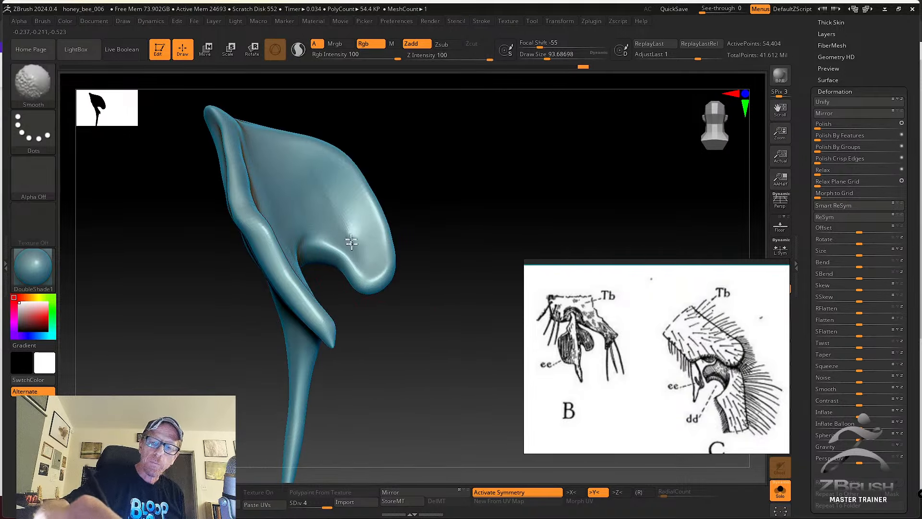
Build up the flap's folded border from the upper tip to the lower corner using SK_Cloth at a draw size of about 44.
mouse_move(398, 213)
right_mouse_down()
mouse_move(383, 175)
mouse_move(401, 195)
mouse_move(401, 185)
right_mouse_up()
left_click(35, 85)
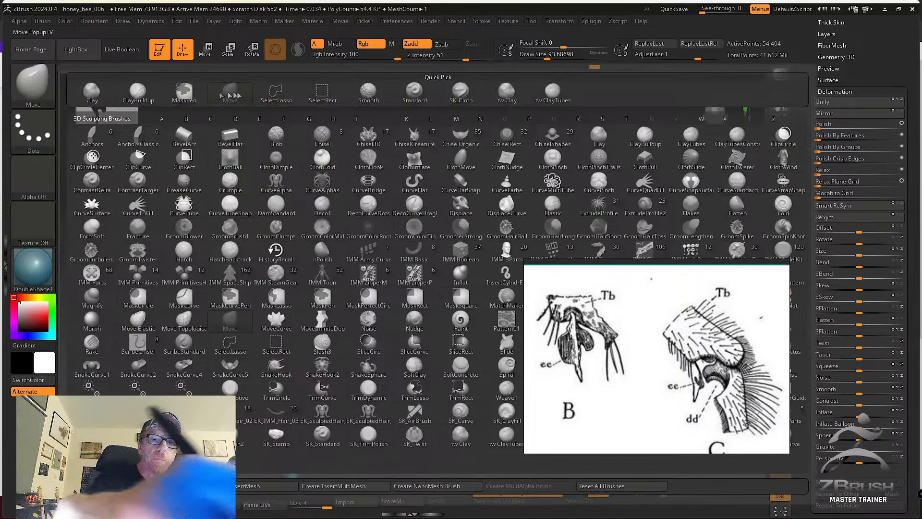
left_click(460, 90)
key("s")
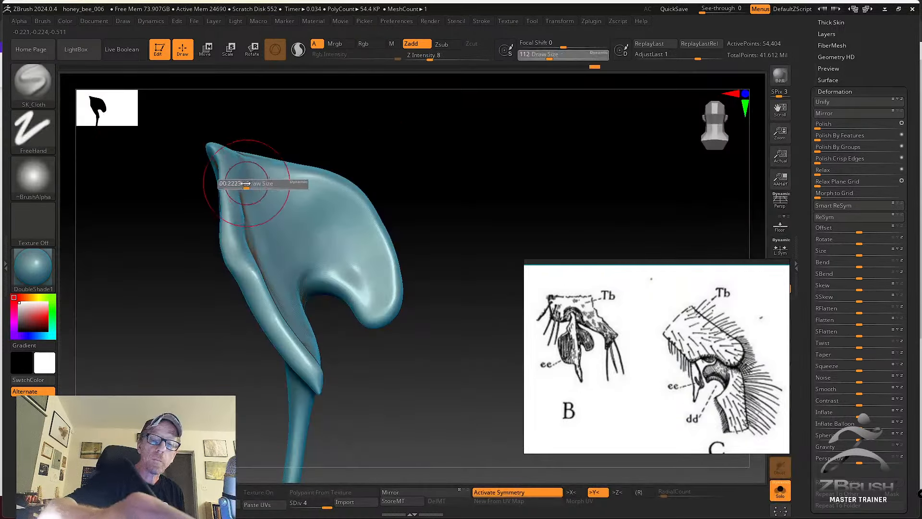
left_click_drag(239, 184, 238, 184)
right_click_drag(238, 184, 227, 189)
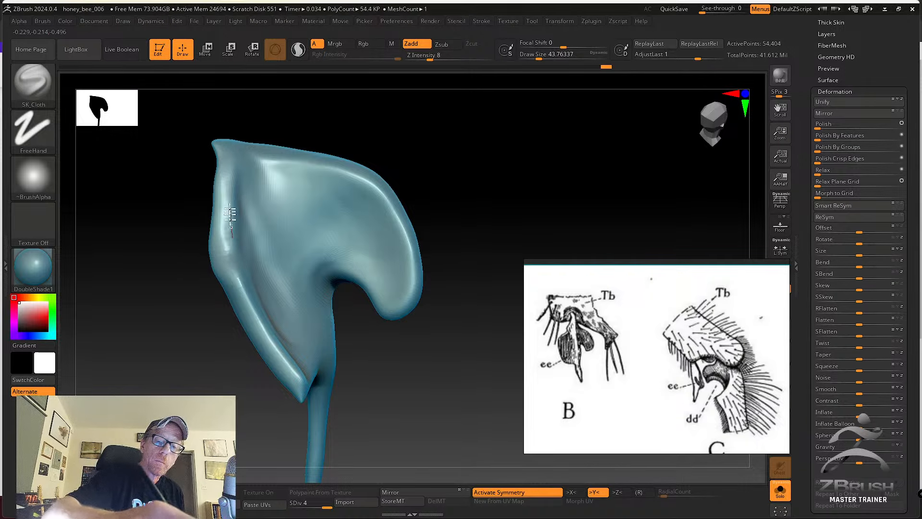
left_click_drag(230, 214, 228, 147)
mouse_move(231, 218)
left_mouse_down()
mouse_move(250, 301)
mouse_move(306, 406)
left_mouse_up()
Sculpt the long spine from several sides so that a ridge runs from the flap's base towards its tip.
mouse_move(370, 371)
left_mouse_down()
mouse_move(379, 262)
mouse_move(314, 306)
mouse_move(295, 384)
left_mouse_up()
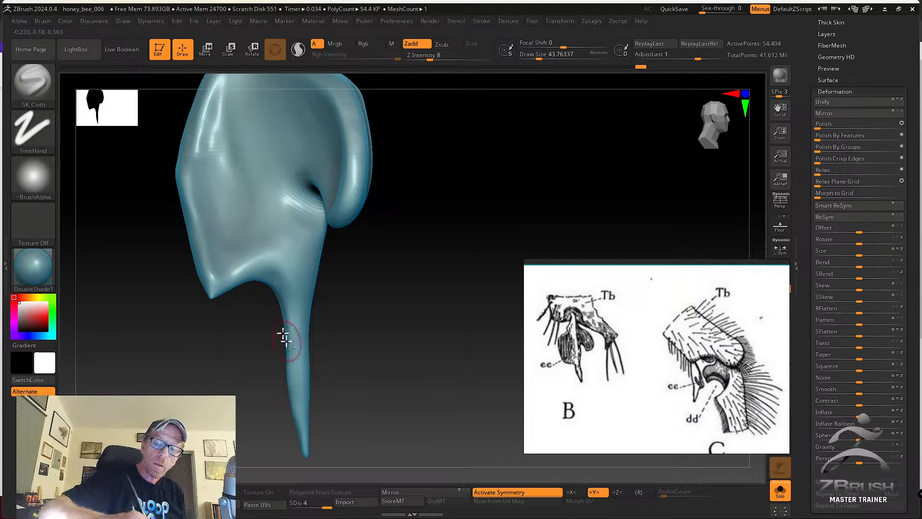
left_click_drag(292, 345, 296, 372)
mouse_move(337, 346)
left_mouse_down()
mouse_move(324, 336)
mouse_move(315, 352)
left_mouse_up()
mouse_move(323, 416)
left_mouse_down()
mouse_move(323, 255)
mouse_move(316, 315)
left_mouse_up()
left_click_drag(365, 298, 351, 264)
mouse_move(343, 207)
left_mouse_down()
mouse_move(319, 325)
mouse_move(346, 197)
mouse_move(316, 352)
mouse_move(334, 432)
mouse_move(320, 308)
mouse_move(331, 235)
left_mouse_up()
left_click_drag(373, 328, 361, 313)
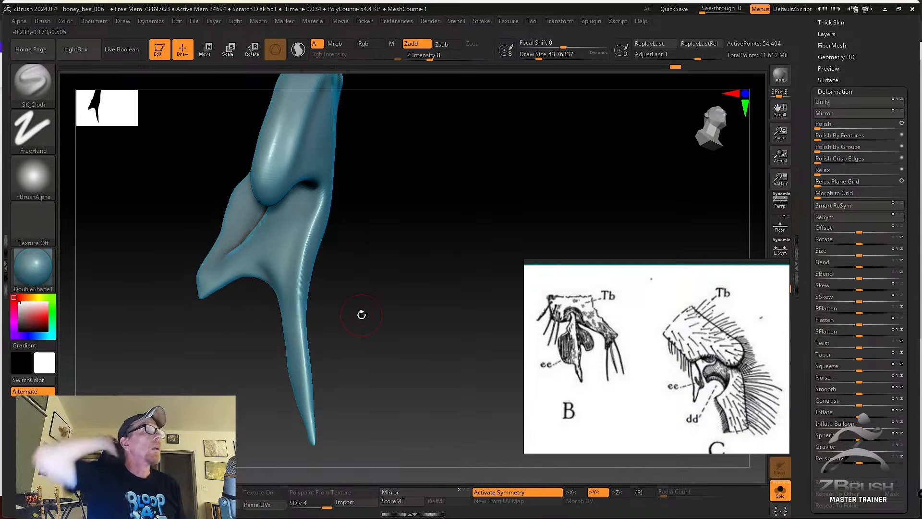
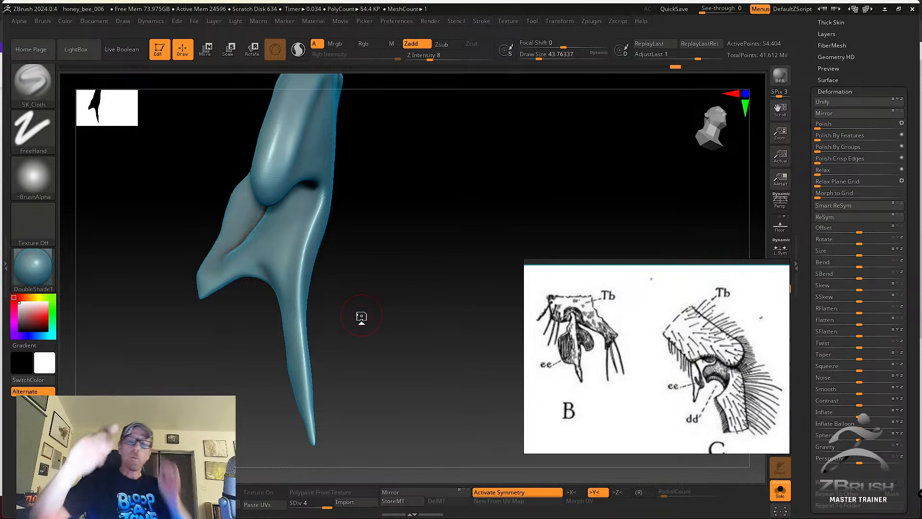
Refine the notch's rim and the spine's base below it with a draw size of about 35, and smooth them.
mouse_move(361, 317)
left_mouse_down()
mouse_move(368, 271)
mouse_move(352, 206)
mouse_move(397, 243)
mouse_move(316, 220)
mouse_move(313, 210)
left_mouse_up()
key("s")
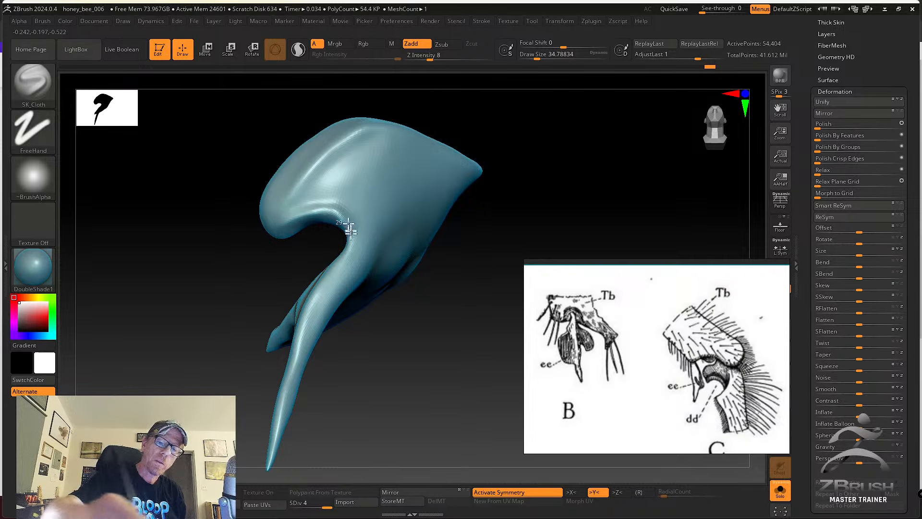
mouse_move(321, 209)
left_mouse_down("shift")
mouse_move(346, 216)
mouse_move(338, 208)
left_mouse_up("shift")
right_click_drag(350, 269, 352, 255)
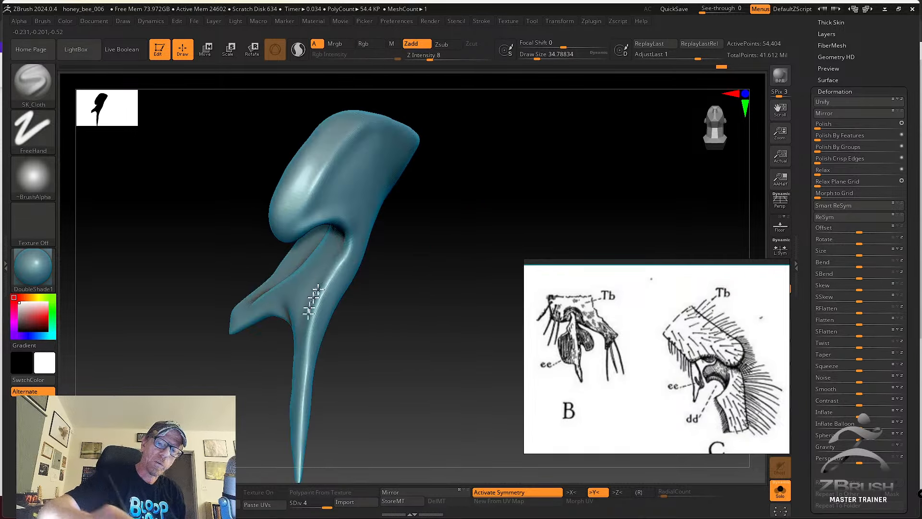
right_click_drag(350, 334, 346, 270)
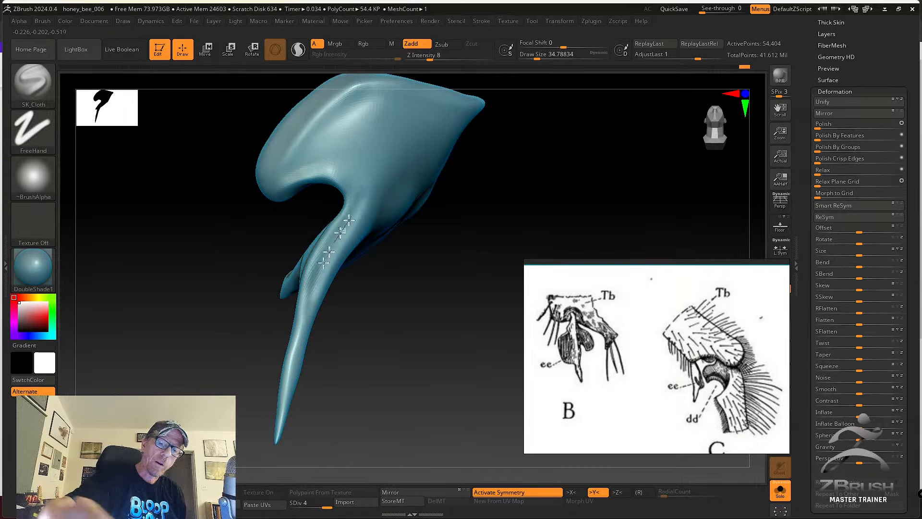
mouse_move(329, 260)
left_mouse_down("shift")
mouse_move(350, 206)
mouse_move(323, 269)
mouse_move(349, 328)
left_mouse_up("shift")
Define the spine's side edges towards its tip and the curved border between the spine and the flap's lower corner.
right_click_drag(349, 327, 337, 234)
right_click_drag(336, 330, 381, 309)
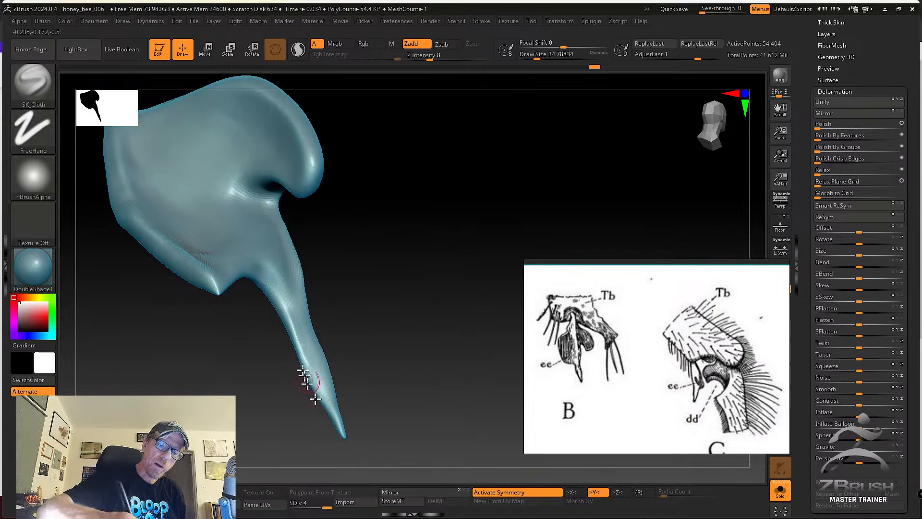
right_click_drag(267, 295, 300, 312)
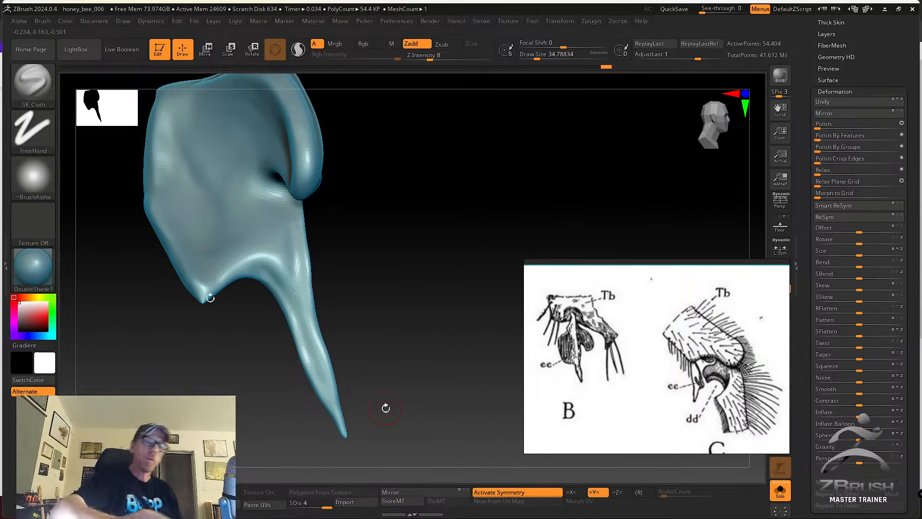
mouse_move(236, 264)
right_mouse_down()
mouse_move(367, 276)
mouse_move(274, 268)
right_mouse_up()
Strengthen the flap's raised rim along its straight side, across the upper edge and around the rounded lobe.
left_click_drag(164, 192, 163, 221)
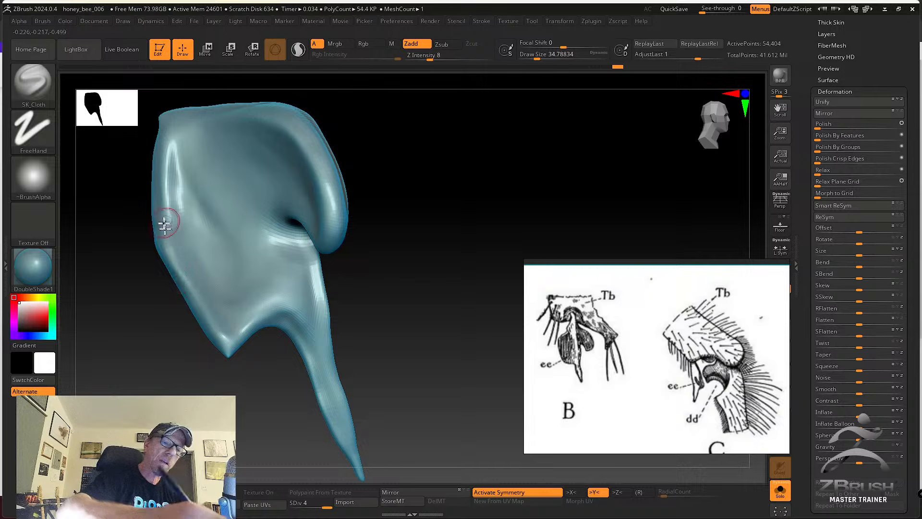
mouse_move(229, 291)
right_mouse_down("alt")
mouse_move(226, 304)
mouse_move(224, 274)
mouse_move(230, 308)
right_mouse_up("alt")
right_click_drag(271, 245, 235, 249)
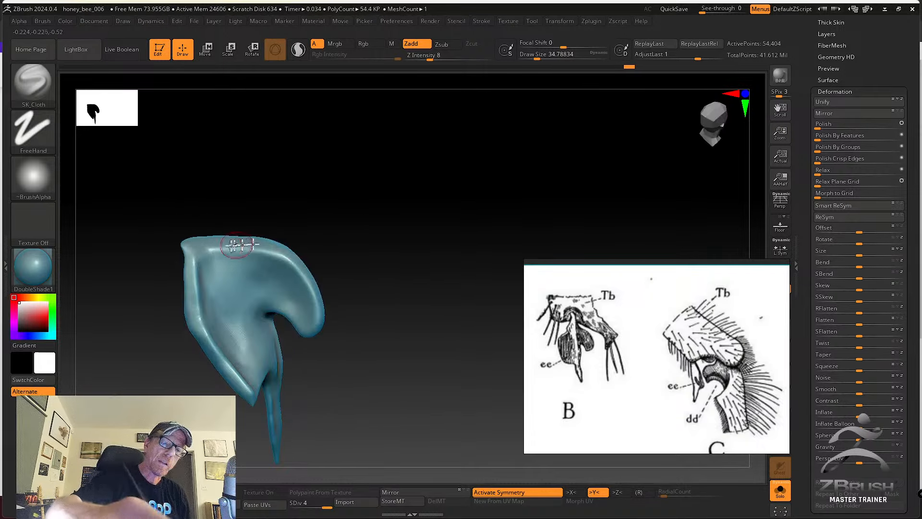
left_click_drag(308, 294, 322, 345)
Sculpt a raised ridge along the lobe's outer edge on the flap's back face, from the tip to the rounded end.
mouse_move(319, 347)
right_mouse_down()
mouse_move(367, 233)
mouse_move(340, 255)
right_mouse_up()
left_click_drag(358, 226, 322, 257)
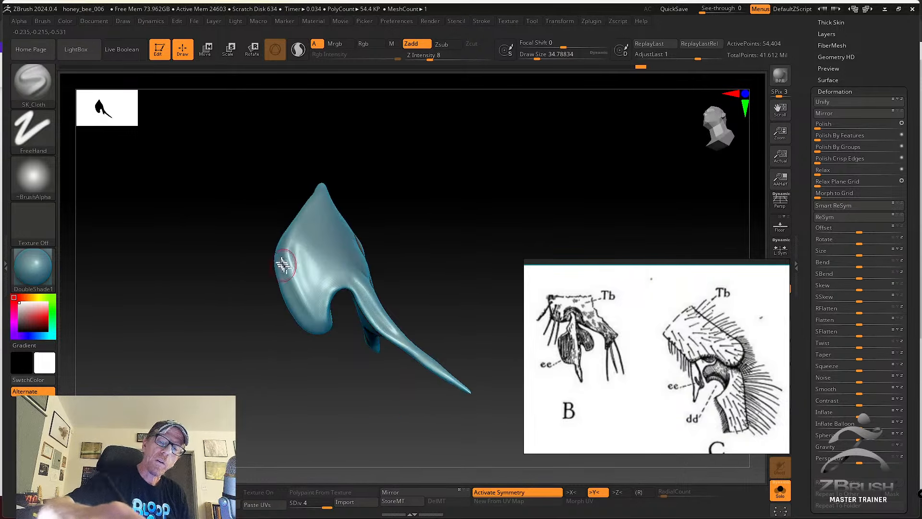
left_click_drag(333, 173, 286, 239)
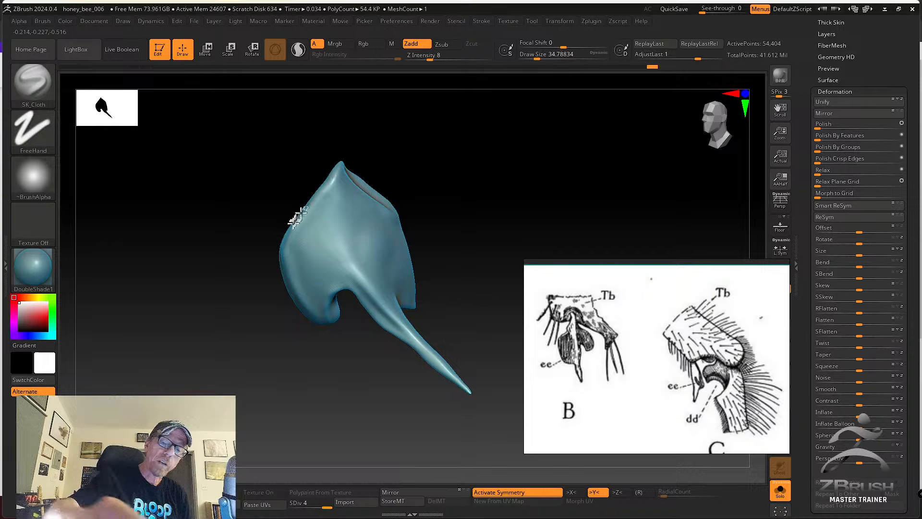
right_click_drag(302, 292, 293, 249)
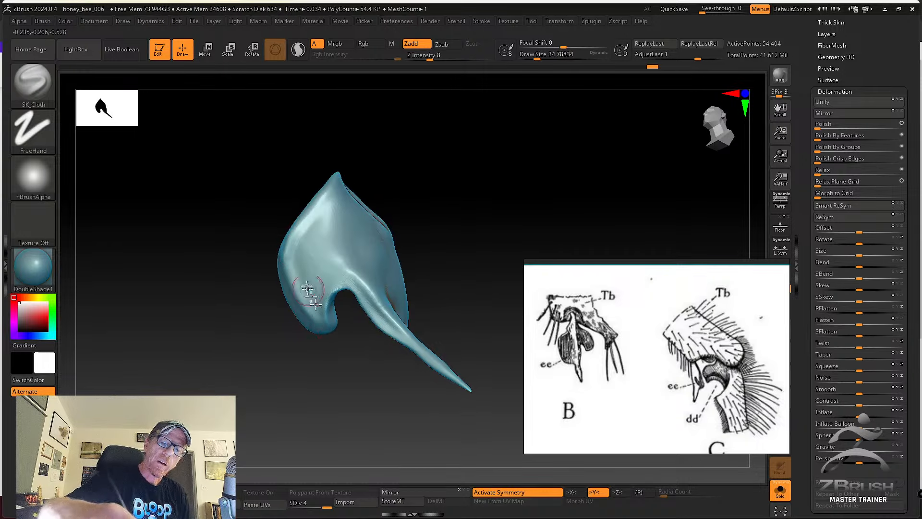
mouse_move(311, 292)
right_mouse_down()
mouse_move(311, 264)
mouse_move(360, 243)
mouse_move(319, 267)
mouse_move(397, 258)
mouse_move(426, 268)
right_mouse_up()
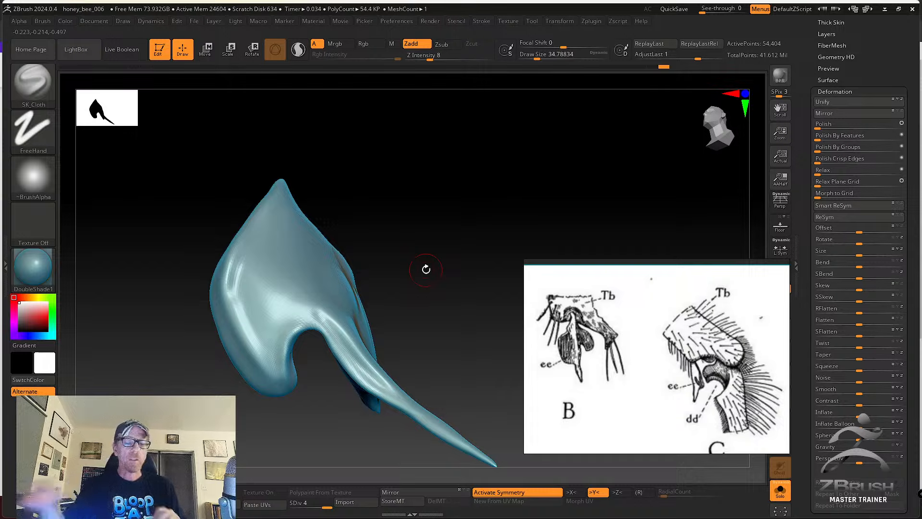
Build up the flap's outer face above the spine with the tw ClayTubes brush at a draw size of about 54.
left_click(32, 81)
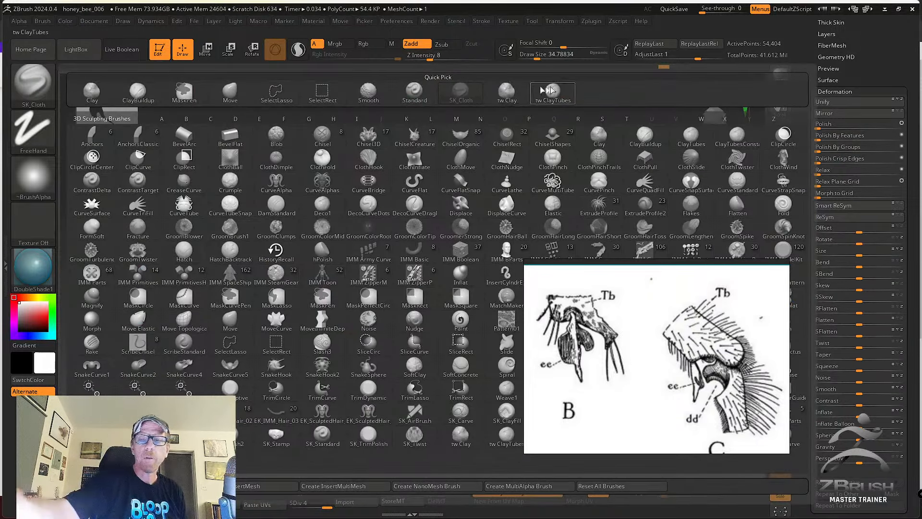
mouse_move(552, 90)
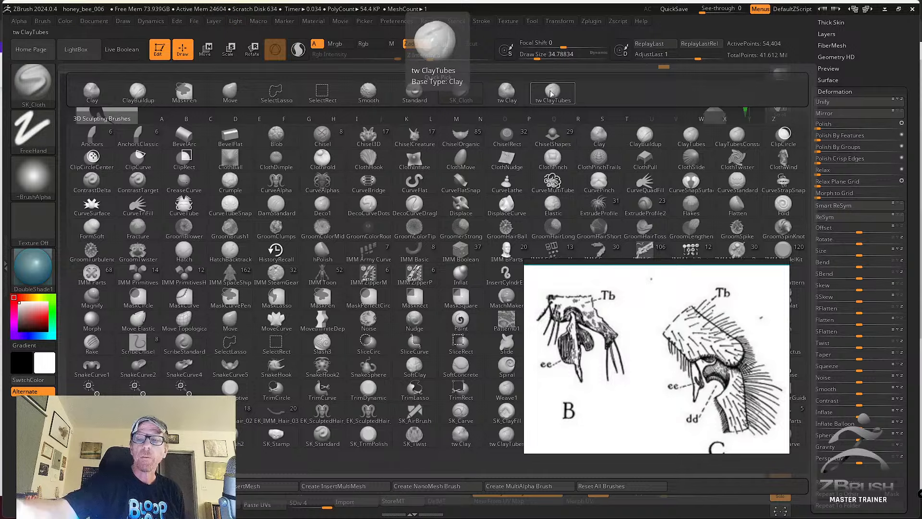
left_click(552, 94)
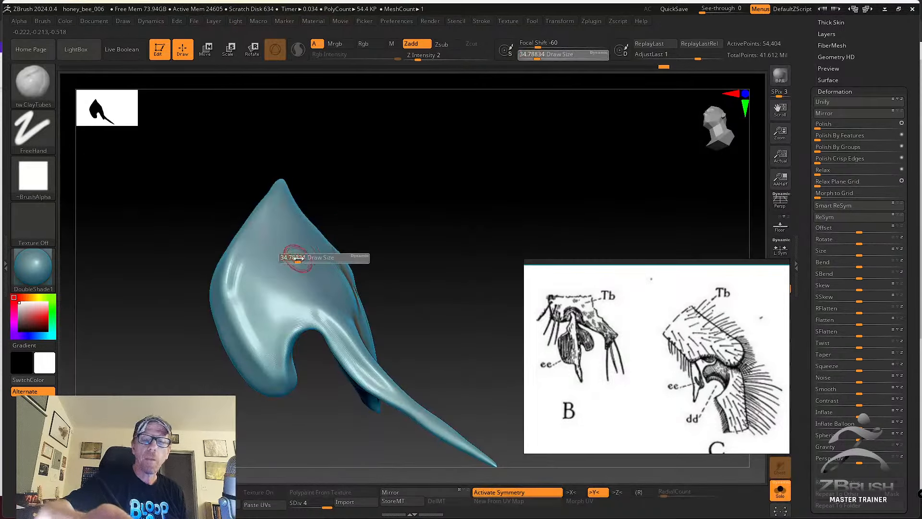
mouse_move(277, 267)
left_mouse_down()
mouse_move(243, 298)
mouse_move(243, 264)
mouse_move(245, 304)
mouse_move(234, 287)
mouse_move(261, 354)
mouse_move(261, 269)
mouse_move(240, 305)
mouse_move(255, 269)
mouse_move(281, 313)
left_mouse_up()
right_click_drag(327, 271, 354, 255)
mouse_move(299, 258)
left_mouse_down()
mouse_move(283, 262)
mouse_move(273, 222)
left_mouse_up()
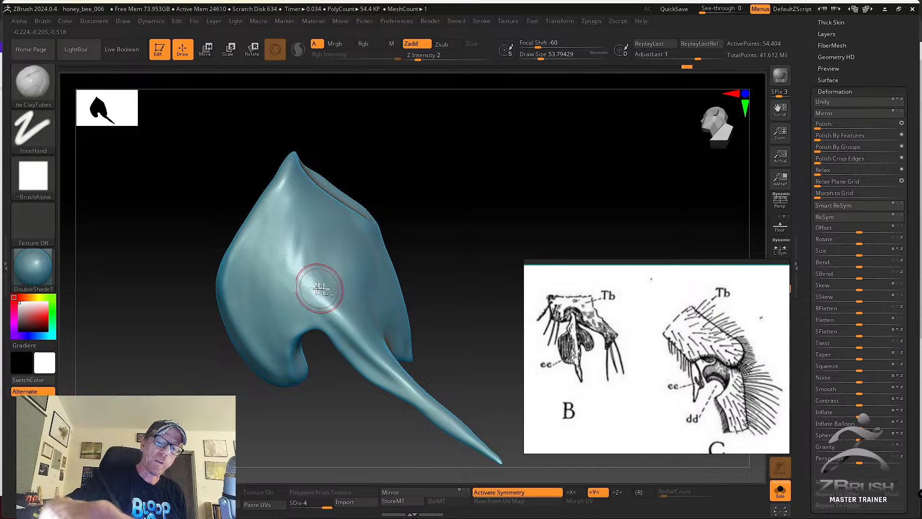
Fill out the lobe's outer face from the upper tip to the rounded end and the area above the notch.
mouse_move(319, 284)
right_mouse_down()
mouse_move(308, 237)
mouse_move(242, 249)
right_mouse_up()
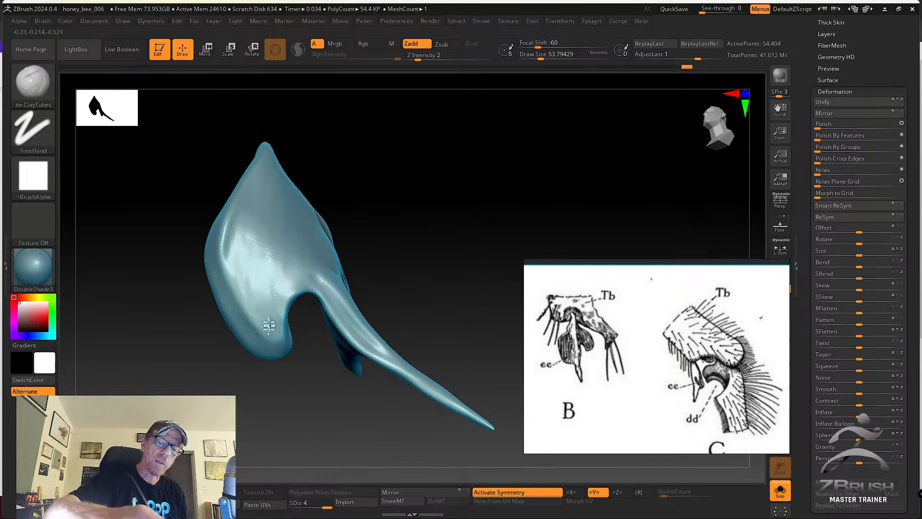
mouse_move(274, 325)
right_mouse_down()
mouse_move(257, 267)
mouse_move(250, 336)
mouse_move(223, 281)
right_mouse_up()
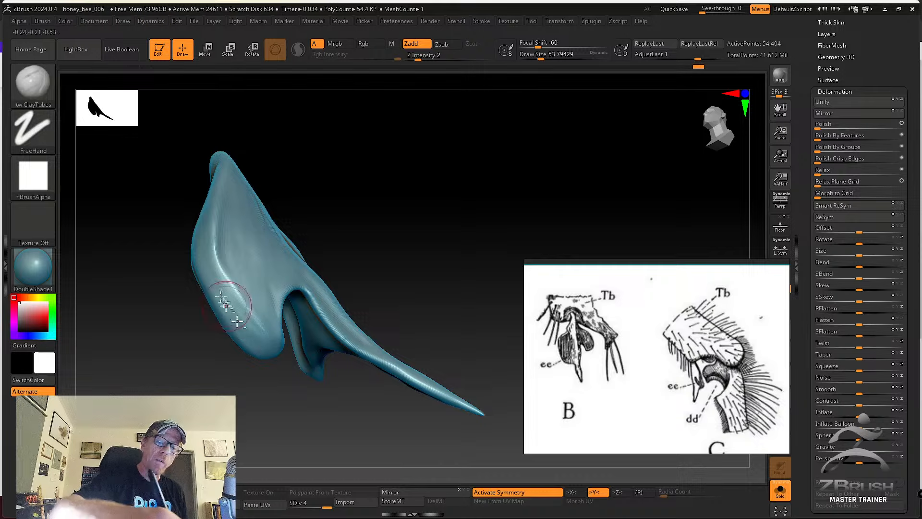
right_click_drag(251, 277, 236, 260)
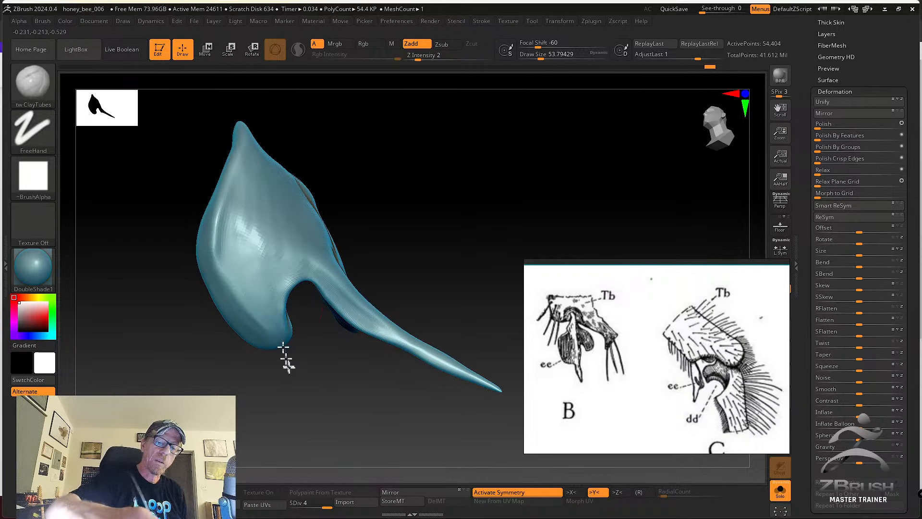
right_click_drag(347, 196, 315, 261)
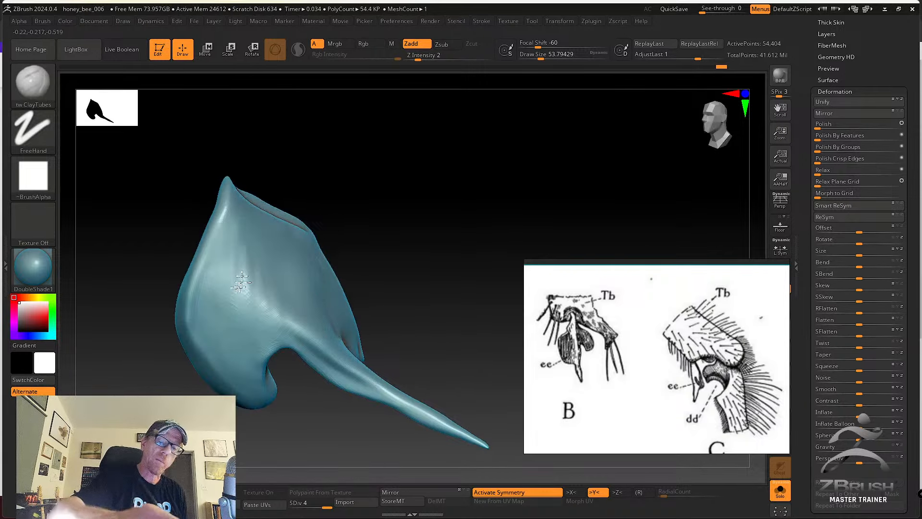
right_click_drag(319, 200, 262, 216)
mouse_move(278, 284)
left_mouse_down()
mouse_move(313, 303)
mouse_move(308, 294)
left_mouse_up()
Build up the flap's inner face beside its straight rim.
mouse_move(423, 236)
right_mouse_down()
mouse_move(403, 220)
mouse_move(336, 240)
right_mouse_up()
mouse_move(323, 246)
left_mouse_down()
mouse_move(319, 231)
mouse_move(344, 282)
mouse_move(336, 221)
mouse_move(339, 252)
mouse_move(329, 261)
mouse_move(327, 247)
left_mouse_up()
mouse_move(380, 236)
right_mouse_down()
mouse_move(396, 225)
mouse_move(361, 243)
right_mouse_up()
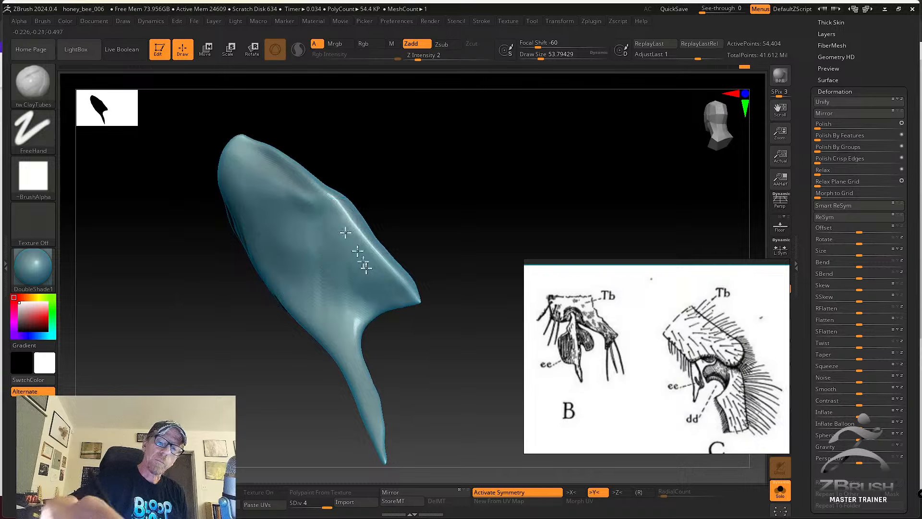
Thicken the rim along the flap's straight side down to the lower corner with a draw size of about 35.
mouse_move(414, 216)
right_mouse_down()
mouse_move(339, 224)
mouse_move(335, 295)
right_mouse_up()
key("s")
left_click_drag(342, 284, 339, 285)
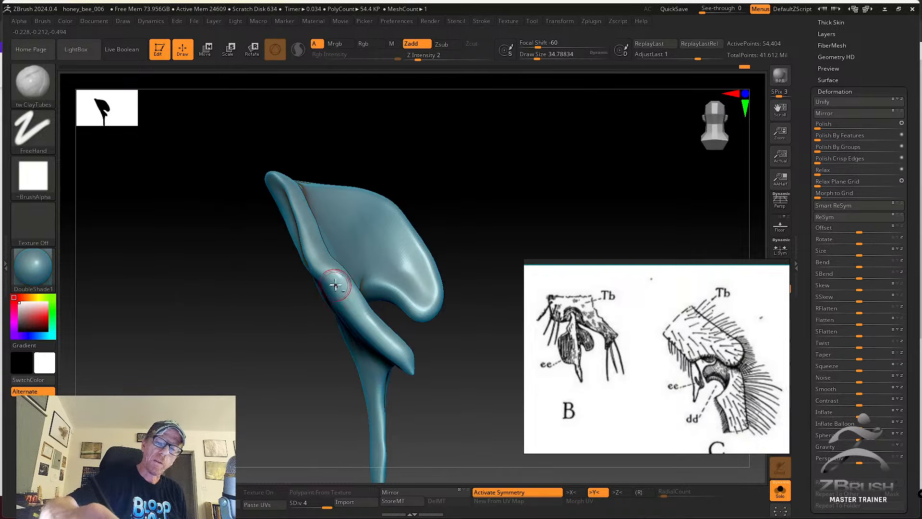
mouse_move(377, 331)
left_mouse_down()
mouse_move(384, 339)
mouse_move(367, 322)
left_mouse_up()
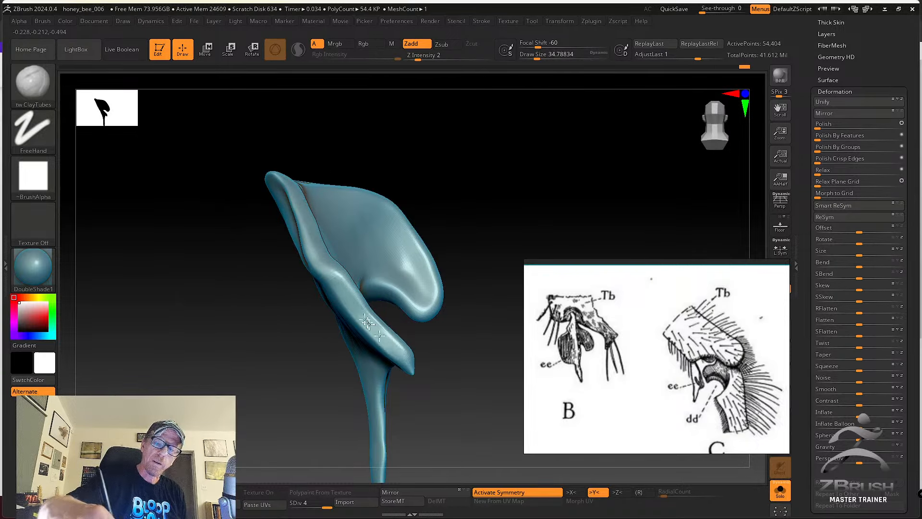
right_click_drag(342, 291, 342, 309)
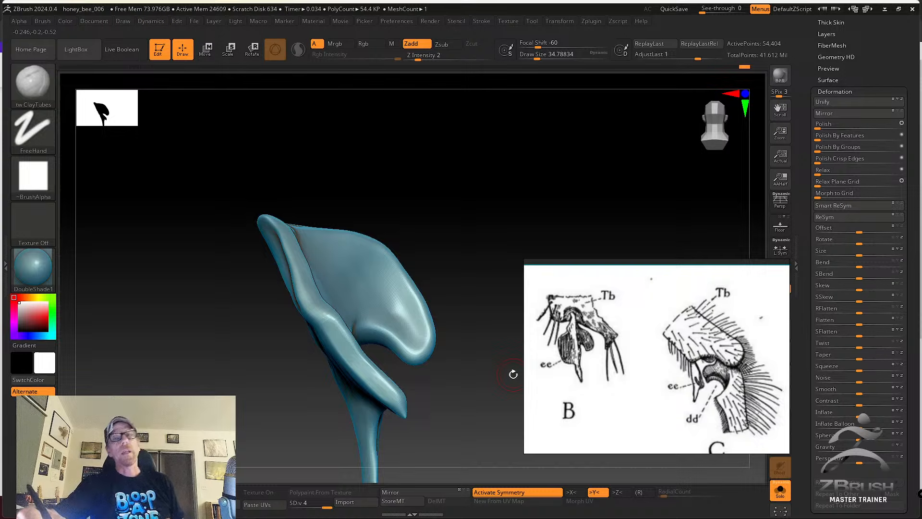
right_click_drag(356, 191, 302, 240)
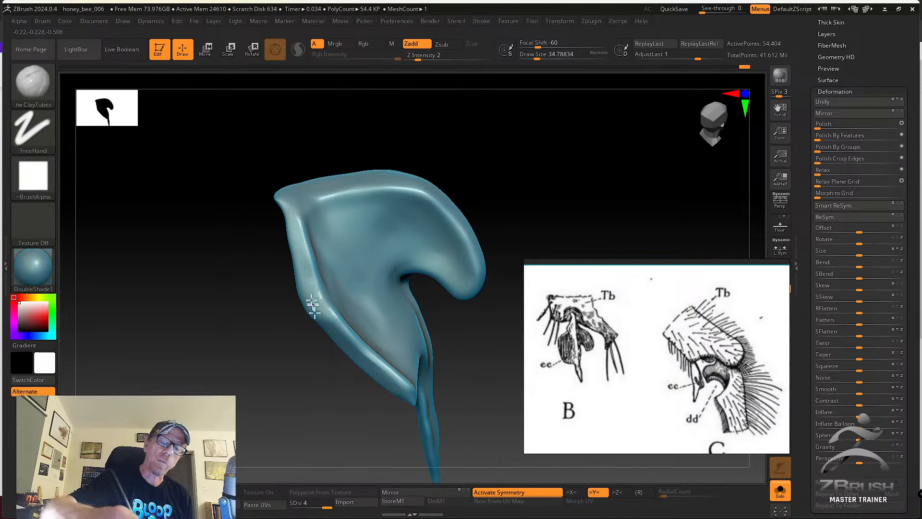
right_click_drag(301, 207, 294, 206)
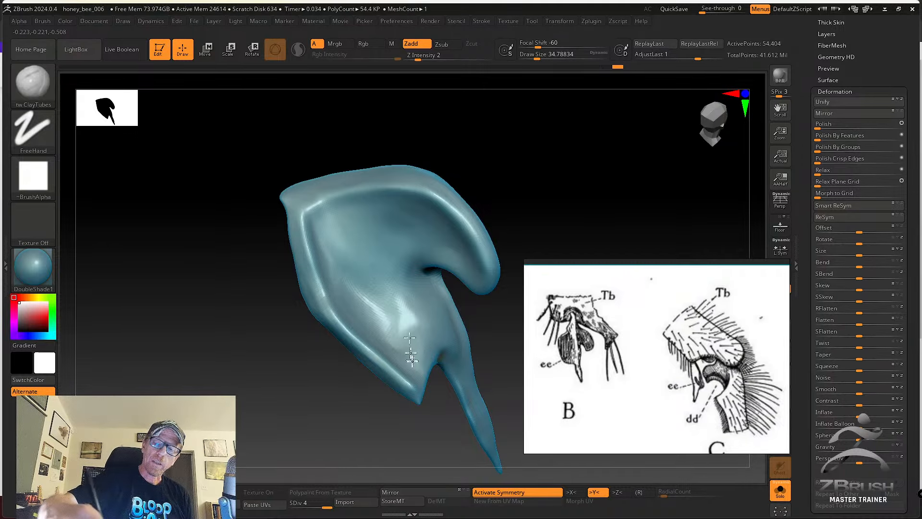
Fill the flap's inner face between the notch and the lower corner with a draw size of about 51.
key("bracketright")
key("bracketright")
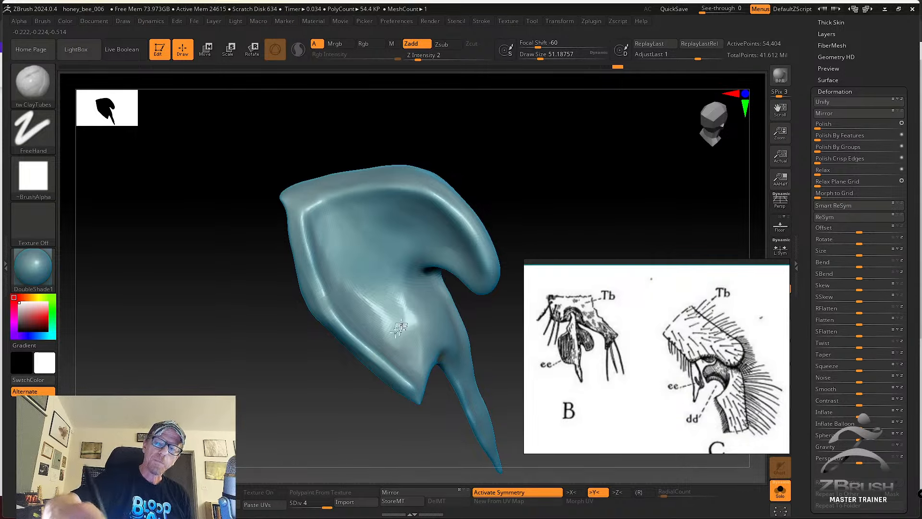
mouse_move(401, 321)
right_mouse_down()
mouse_move(426, 323)
mouse_move(381, 329)
mouse_move(403, 305)
right_mouse_up()
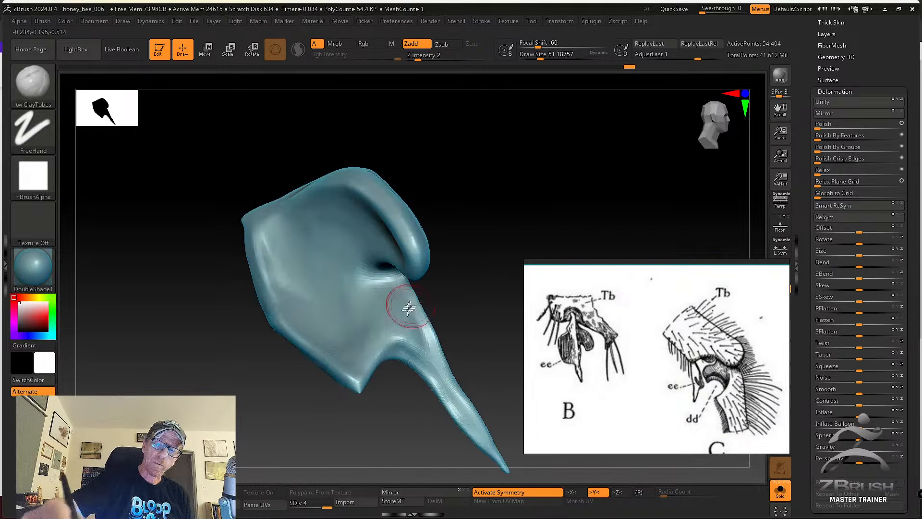
mouse_move(399, 302)
left_mouse_down()
mouse_move(421, 339)
mouse_move(393, 329)
left_mouse_up()
Shape the spine's inner side where it leaves the flap with a draw size of about 31.
right_click_drag(370, 338, 428, 317)
key("s")
left_click_drag(404, 340, 397, 339)
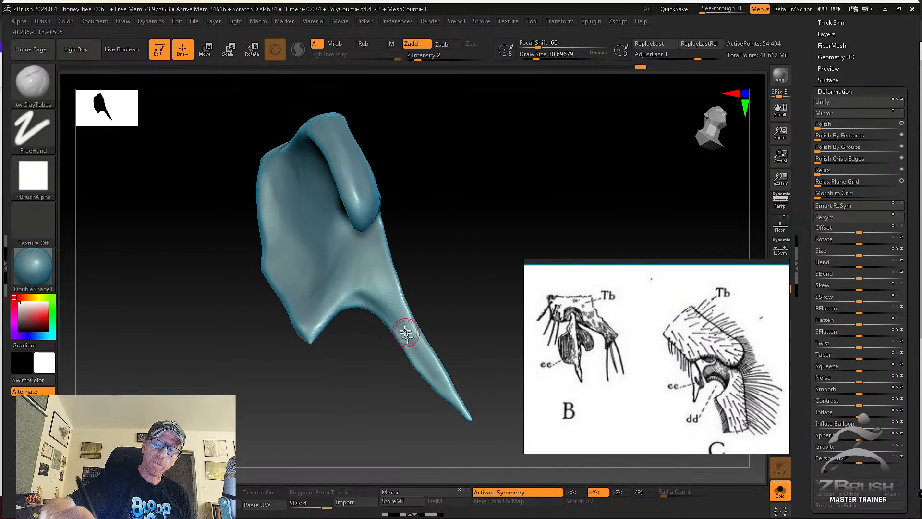
right_click_drag(453, 330, 409, 223)
Extend the spine's ridge up the flap's outer face to the upper edge, using draw sizes of about 59 and 41.
key("s")
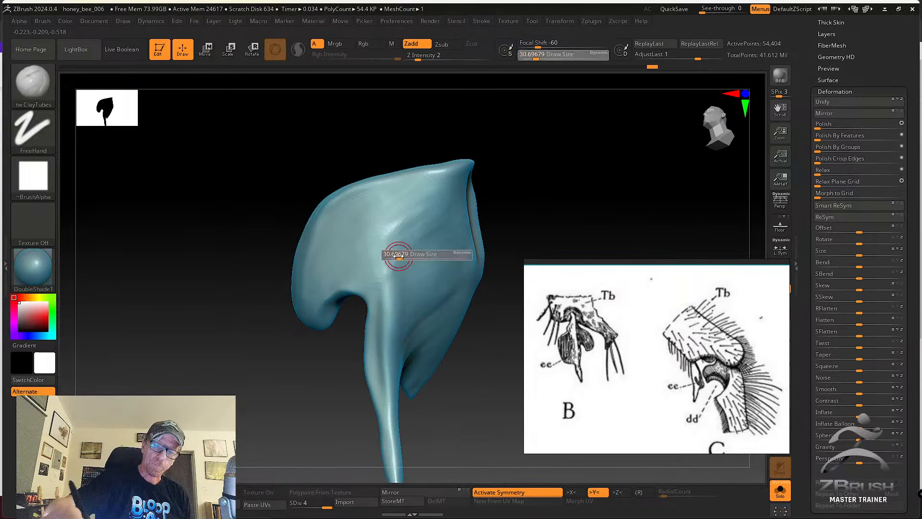
left_click_drag(402, 255, 414, 255)
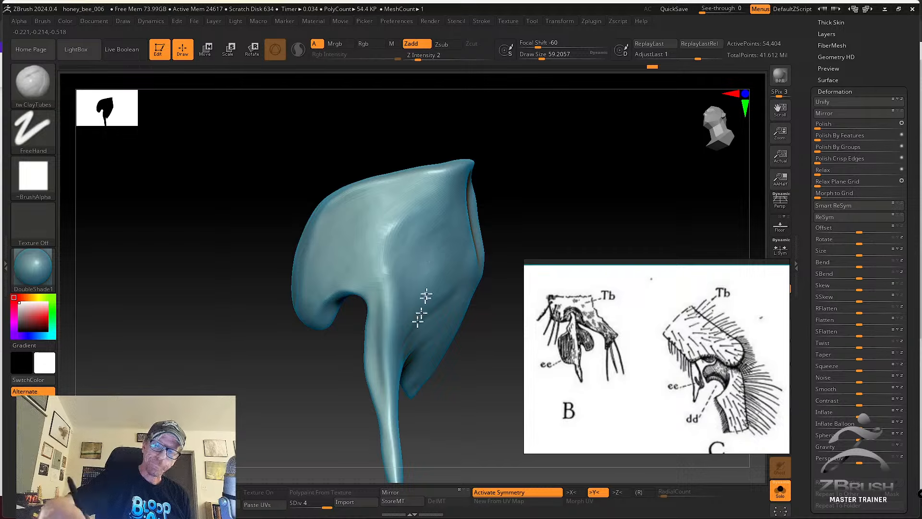
mouse_move(412, 189)
left_mouse_down()
mouse_move(398, 226)
mouse_move(385, 221)
left_mouse_up()
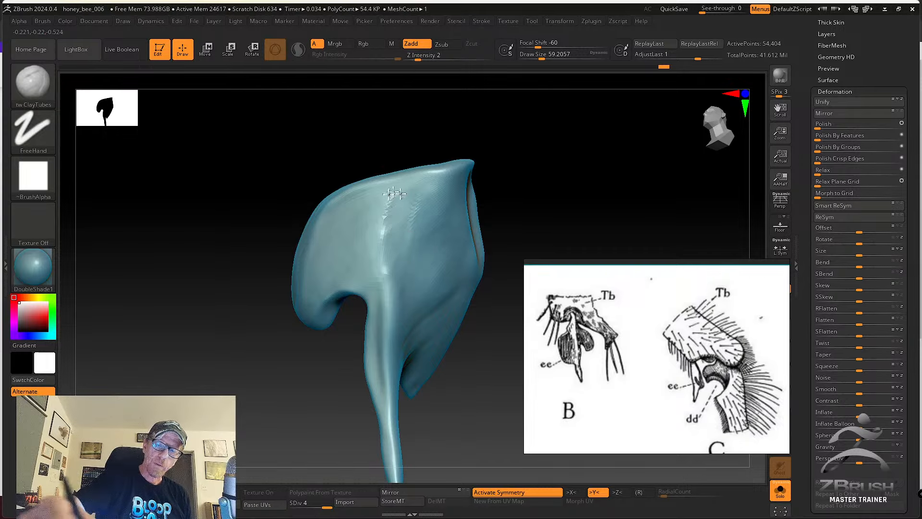
mouse_move(486, 198)
left_mouse_down()
mouse_move(483, 178)
mouse_move(473, 181)
left_mouse_up()
key("s")
mouse_move(386, 196)
left_mouse_down()
mouse_move(377, 195)
mouse_move(379, 176)
left_mouse_up()
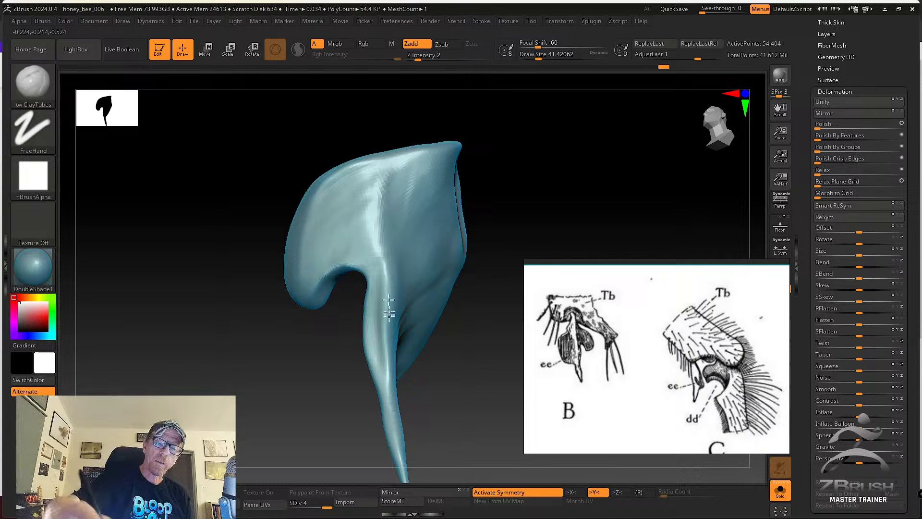
Build up the upper spine and blend the ridge into the lobe's outer face above the notch.
right_click_drag(385, 312, 377, 292)
left_click_drag(377, 292, 376, 307)
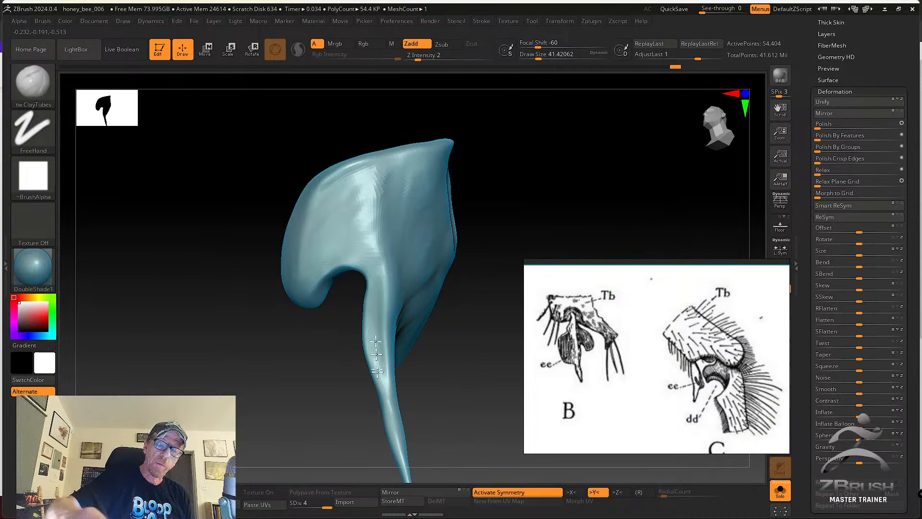
left_click_drag(364, 241, 356, 191)
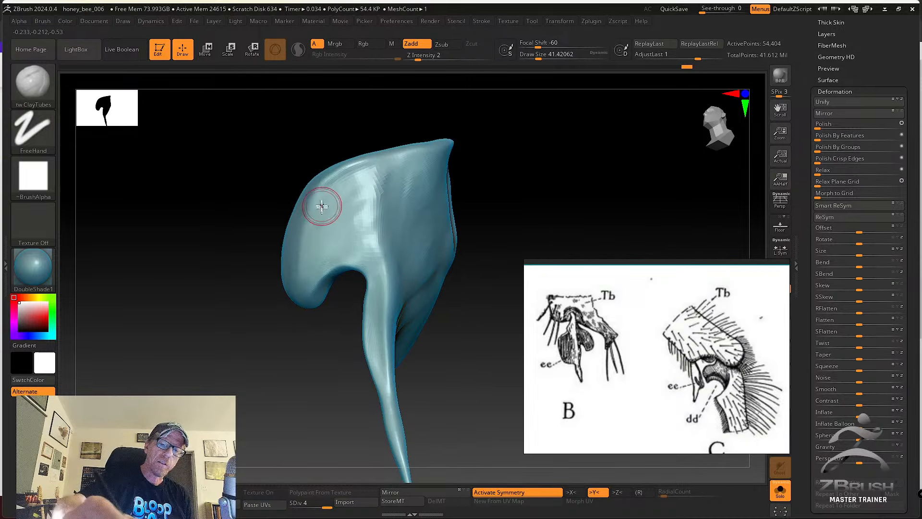
right_click_drag(316, 206, 325, 205)
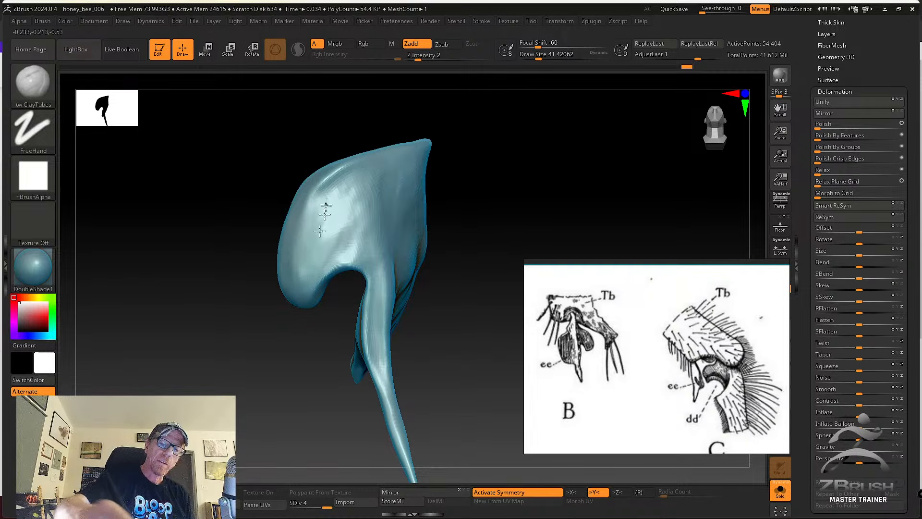
mouse_move(326, 205)
right_mouse_down()
mouse_move(464, 199)
mouse_move(439, 192)
right_mouse_up()
Fill the outer face towards the flap's lower corner and build up the spine along its length to the tip.
right_click_drag(454, 254, 435, 271)
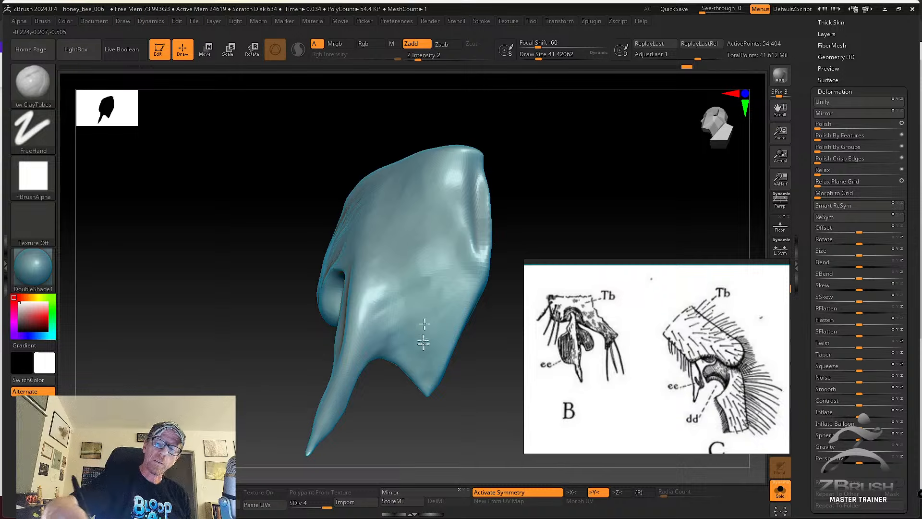
mouse_move(420, 365)
right_mouse_down()
mouse_move(385, 313)
mouse_move(387, 289)
right_mouse_up()
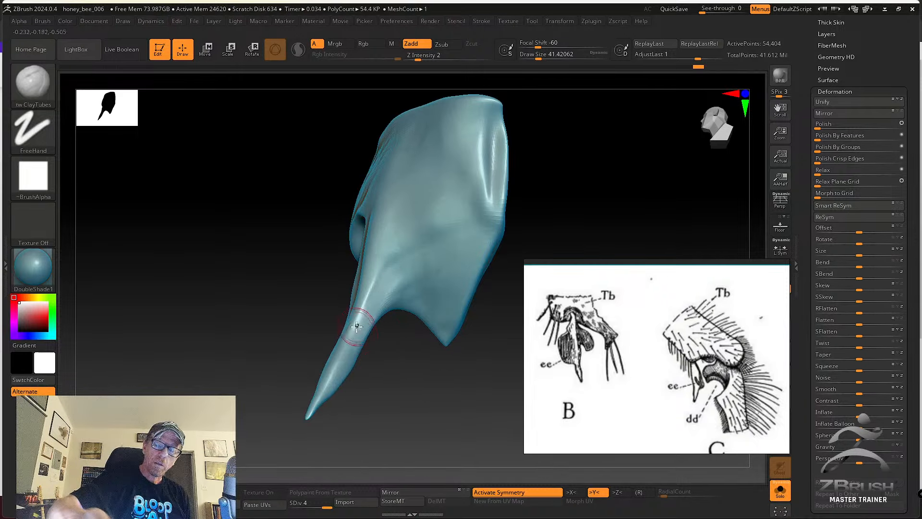
mouse_move(351, 344)
right_mouse_down()
mouse_move(375, 243)
mouse_move(354, 224)
right_mouse_up()
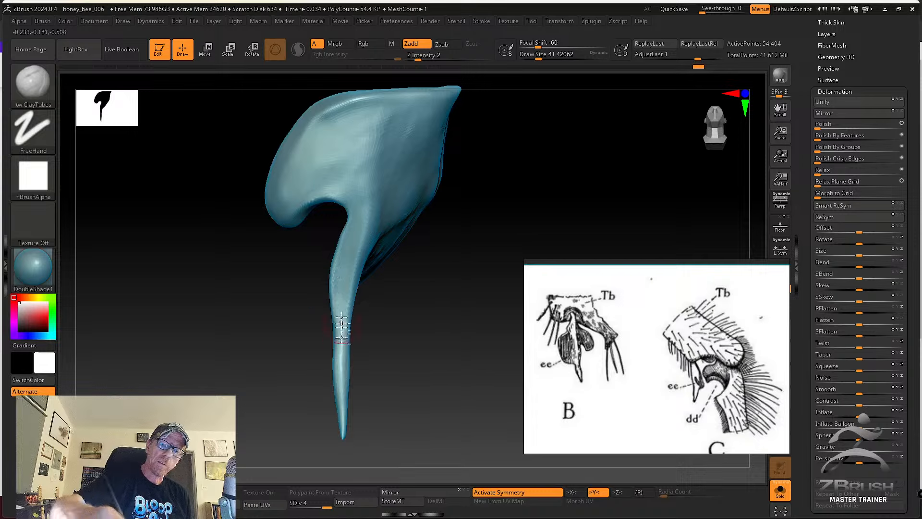
right_click_drag(329, 319, 353, 231)
left_click_drag(344, 339, 343, 393)
Refine the lobe's outer face between its raised edge, the notch and the central ridge.
mouse_move(399, 296)
right_mouse_down("alt")
mouse_move(397, 408)
mouse_move(412, 414)
right_mouse_up("alt")
left_click_drag(310, 253, 298, 306)
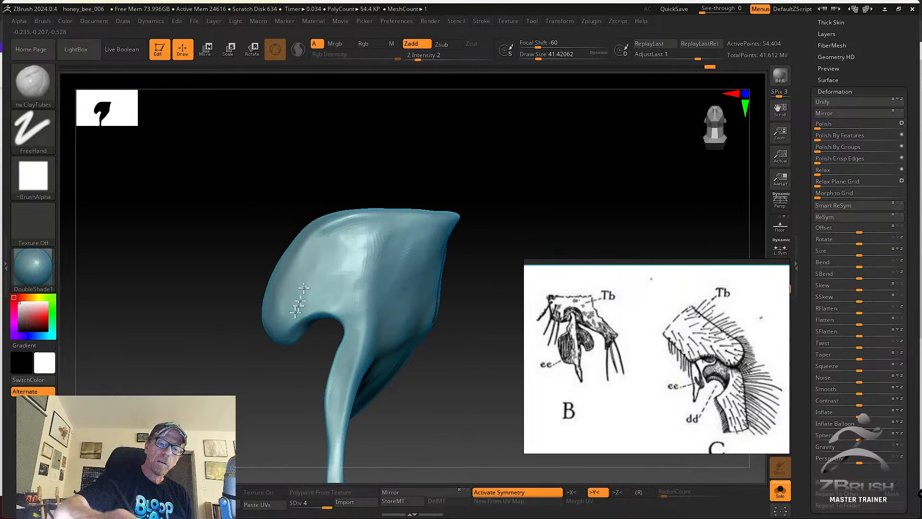
left_click_drag(327, 243, 360, 274)
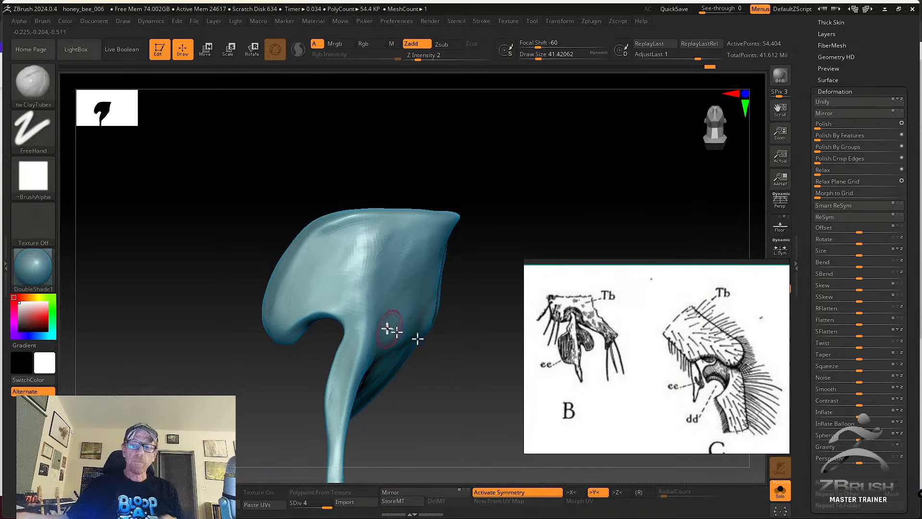
Save the current front leg spike tool to disk.
left_click_drag(487, 344, 225, 340)
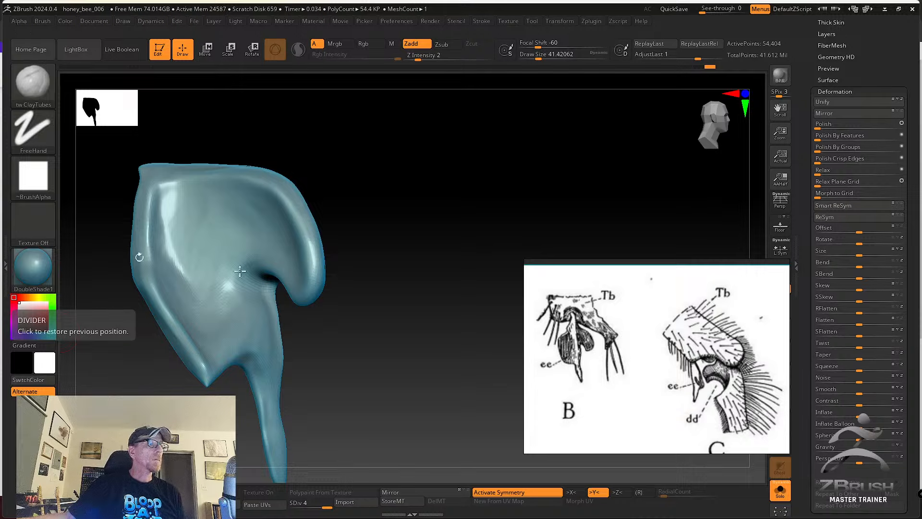
scroll(800, 165, "up", 5)
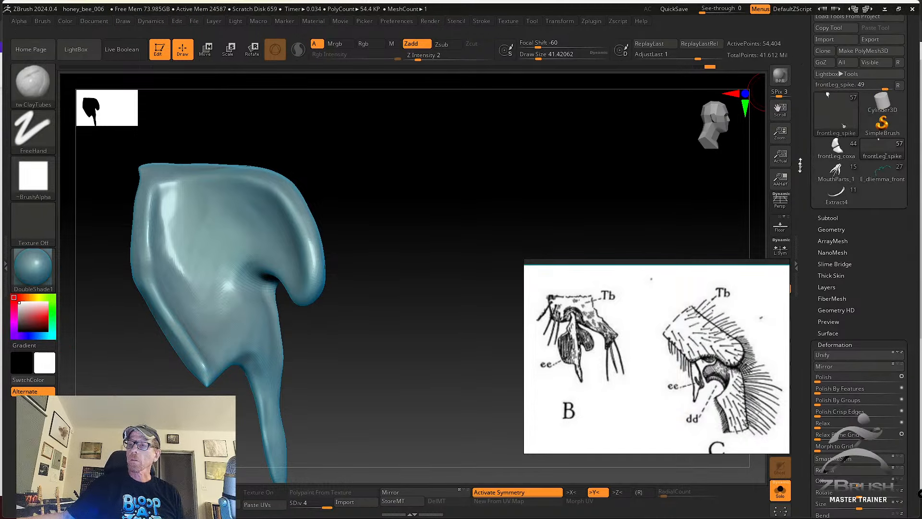
scroll(825, 65, "up", 2)
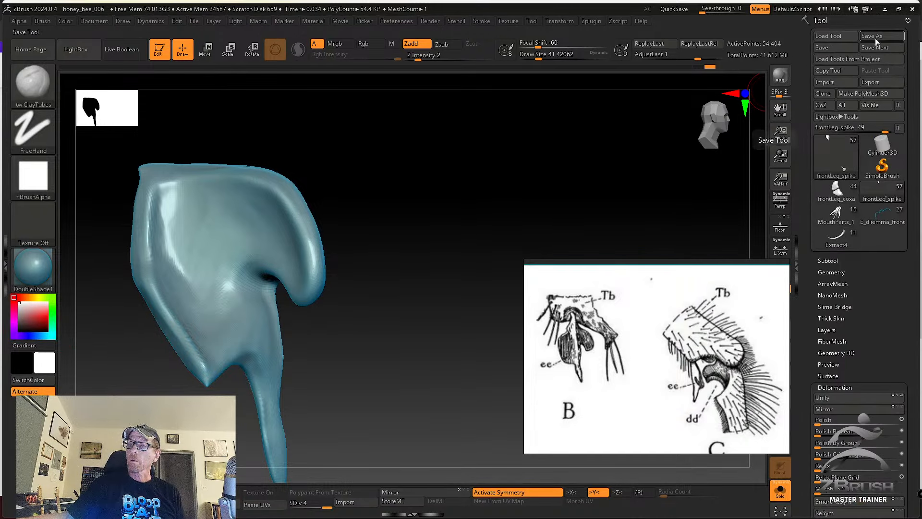
left_click(837, 50)
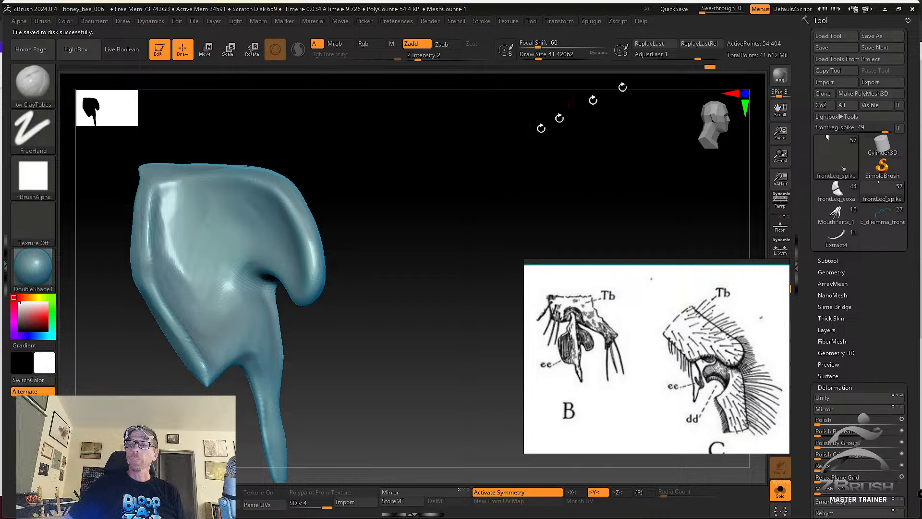
Minimise the sculpting program and both browser windows to reach the desktop.
left_click(885, 9)
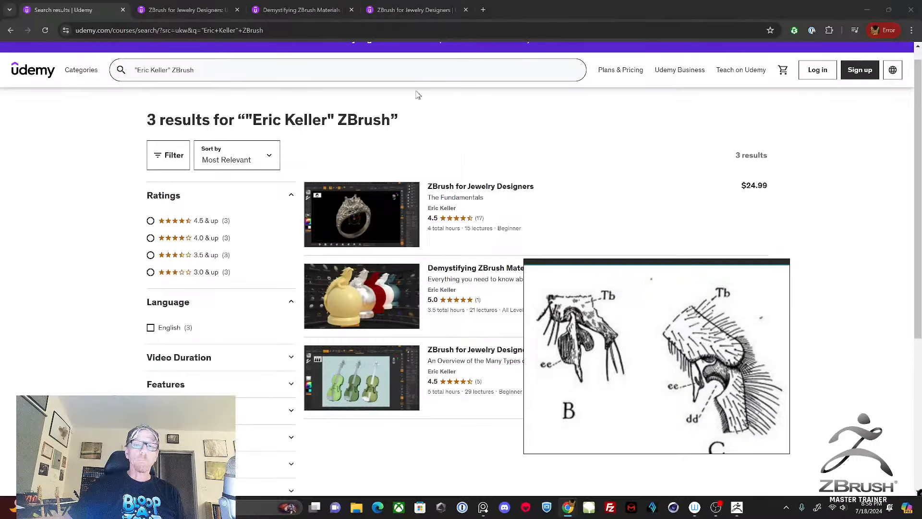
left_click(863, 10)
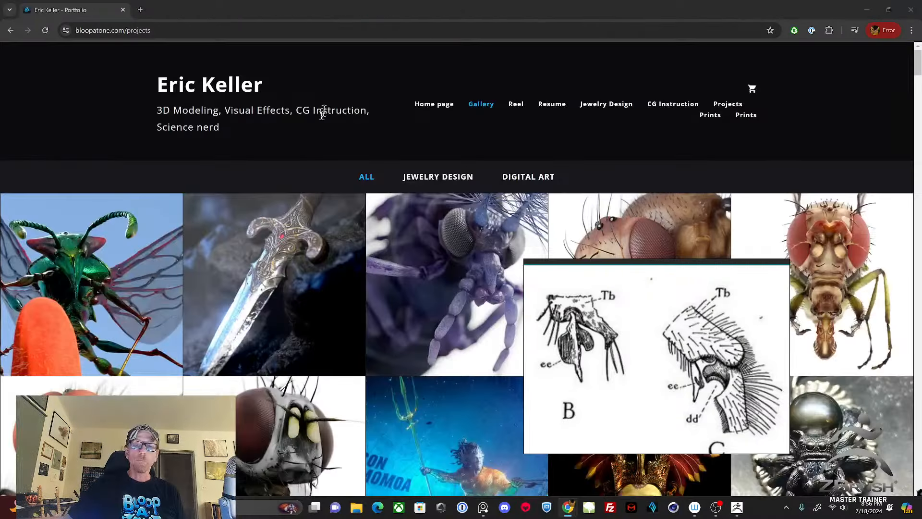
left_click(872, 9)
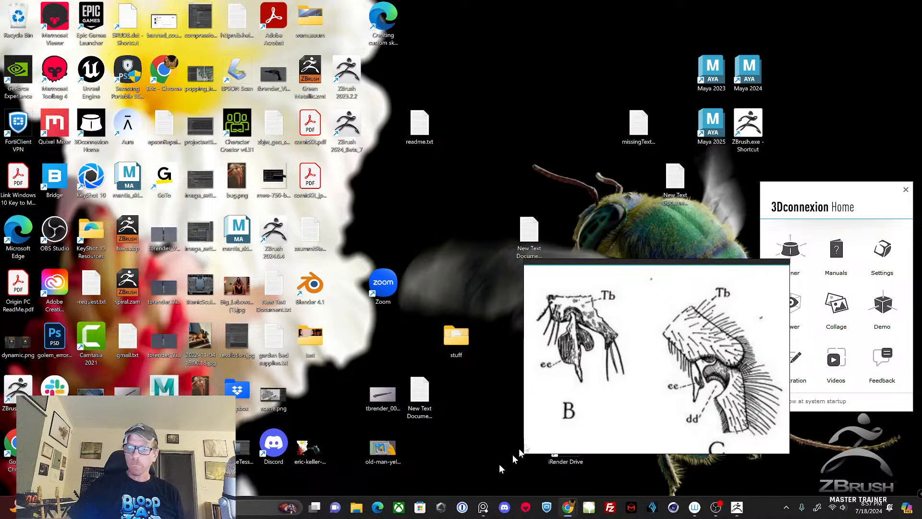
Move the leg anatomy reference drawing higher on the screen and switch to the front leg spike sculpt in ZBrush.
right_click_drag(623, 325, 610, 270)
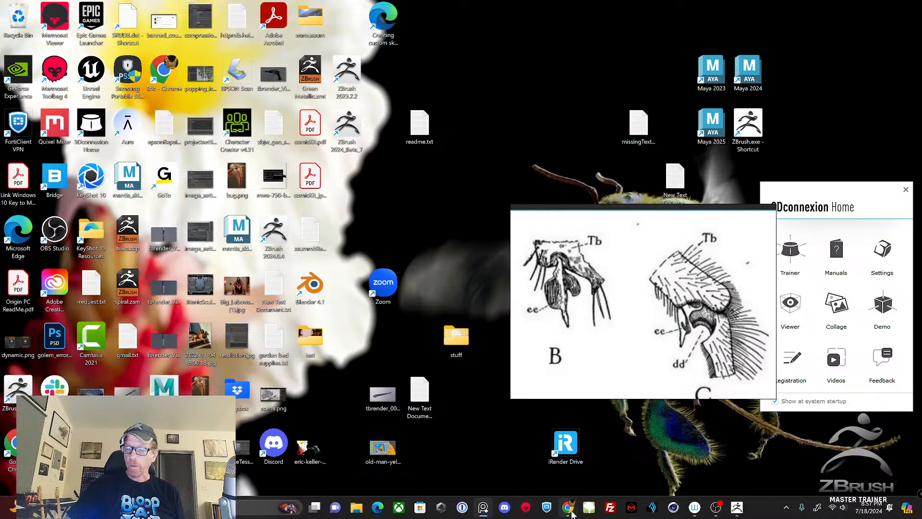
left_click(737, 507)
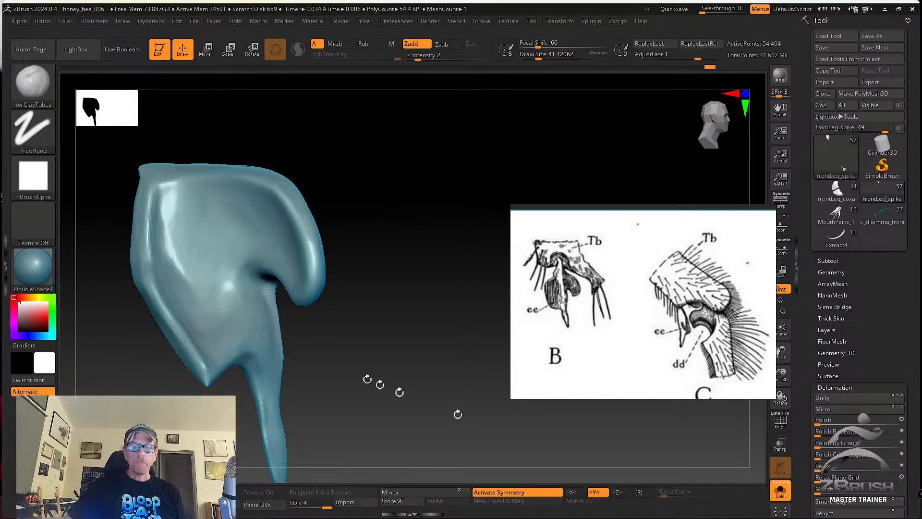
mouse_move(384, 355)
left_mouse_down()
mouse_move(405, 378)
mouse_move(335, 223)
mouse_move(291, 238)
mouse_move(354, 264)
mouse_move(332, 252)
mouse_move(380, 231)
mouse_move(346, 281)
mouse_move(354, 311)
left_mouse_up()
left_click_drag(327, 210, 367, 238)
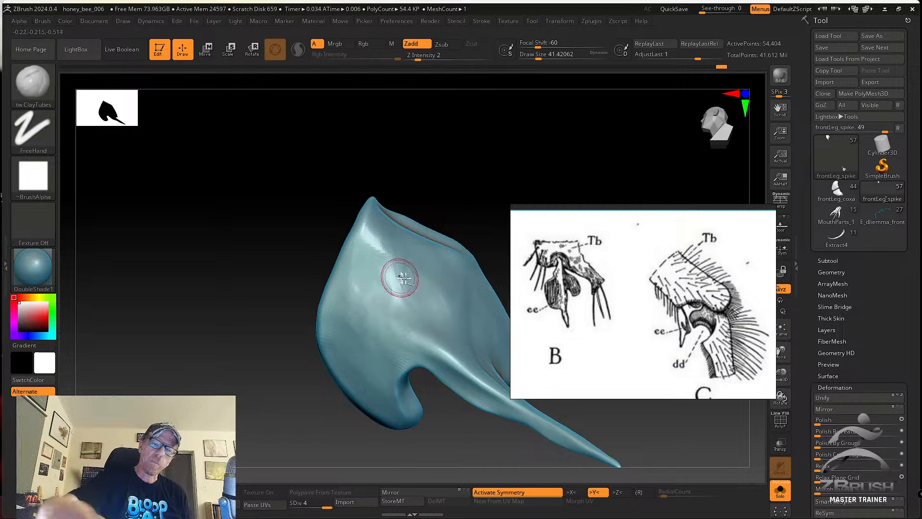
Refine the broad face and base of the front leg spike with ClayTubes strokes, checking the form from several angles.
right_click_drag(401, 273, 309, 292)
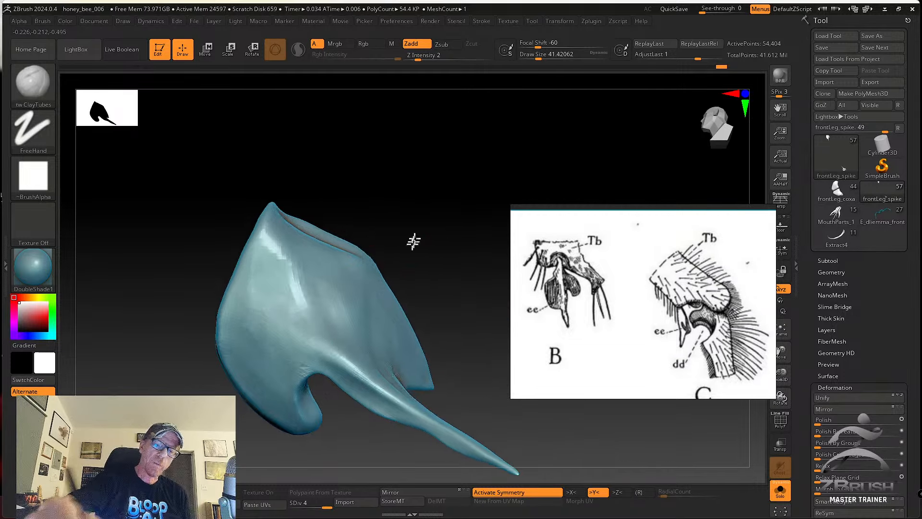
left_click_drag(412, 240, 317, 292)
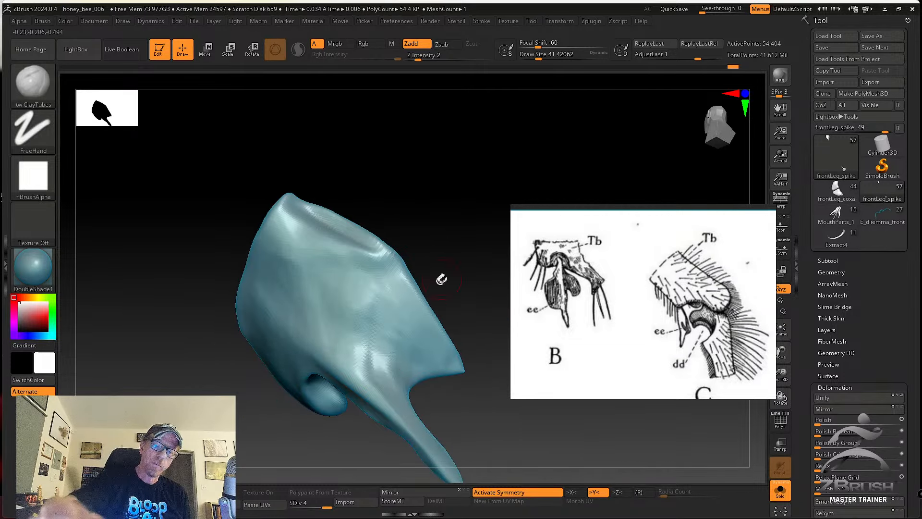
mouse_move(438, 264)
left_mouse_down()
mouse_move(422, 235)
mouse_move(342, 242)
left_mouse_up()
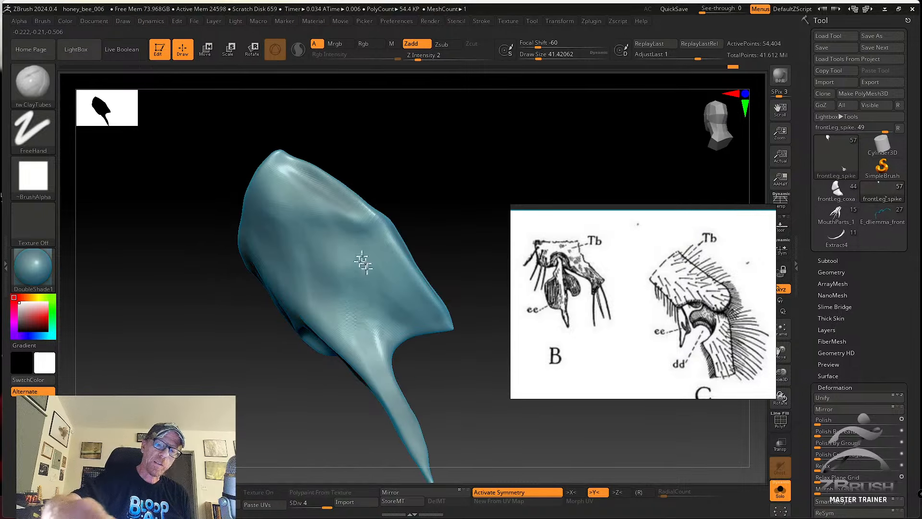
right_click_drag(391, 277, 424, 197)
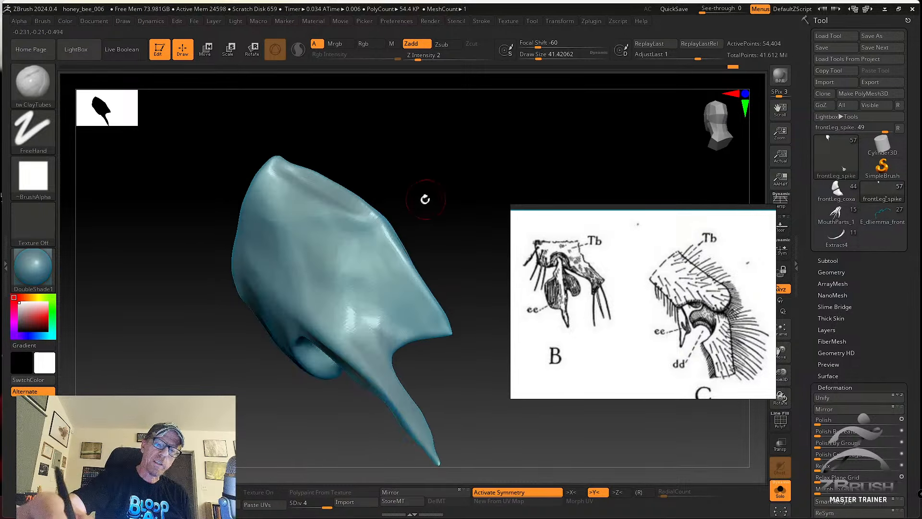
mouse_move(362, 307)
right_mouse_down()
mouse_move(394, 320)
mouse_move(378, 233)
right_mouse_up()
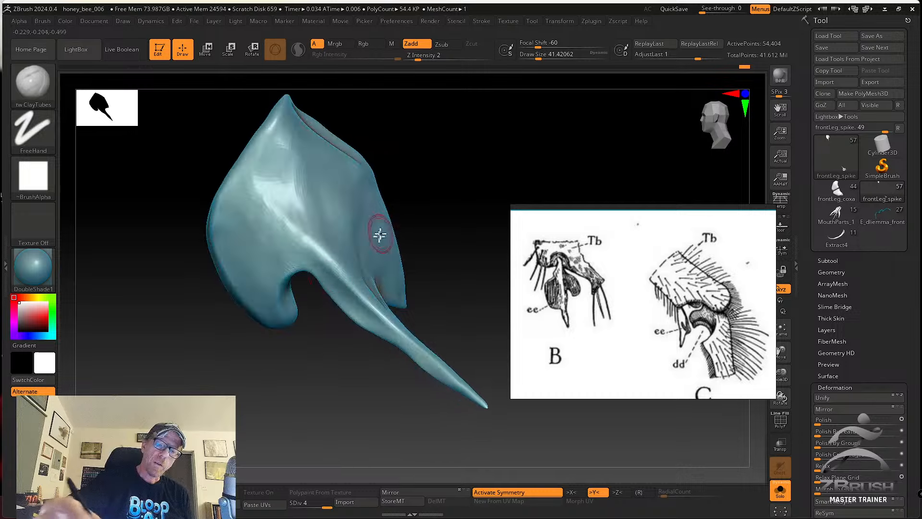
right_click_drag(414, 355, 384, 328)
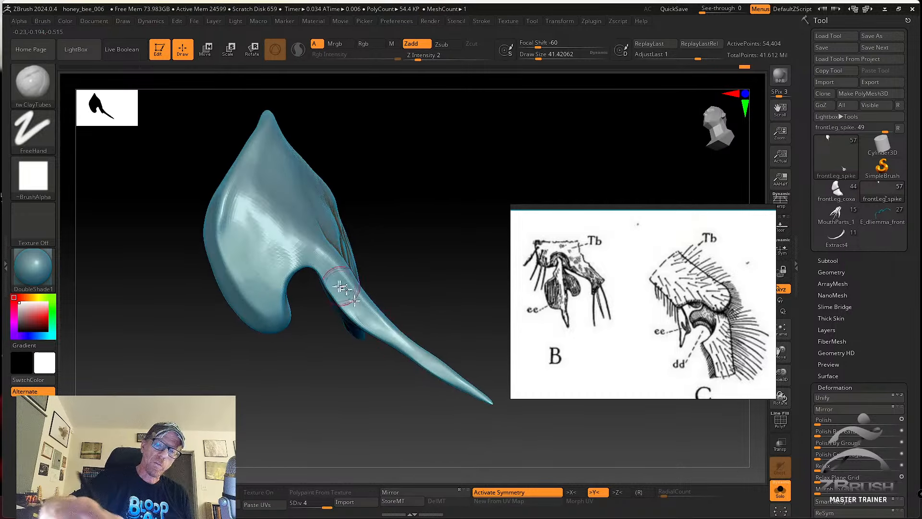
right_click_drag(348, 291, 335, 297)
right_click_drag(281, 230, 287, 282, "alt")
mouse_move(251, 244)
left_mouse_down()
mouse_move(229, 273)
mouse_move(242, 263)
mouse_move(260, 271)
mouse_move(284, 355)
left_mouse_up()
key("ctrl+z")
key("ctrl+z")
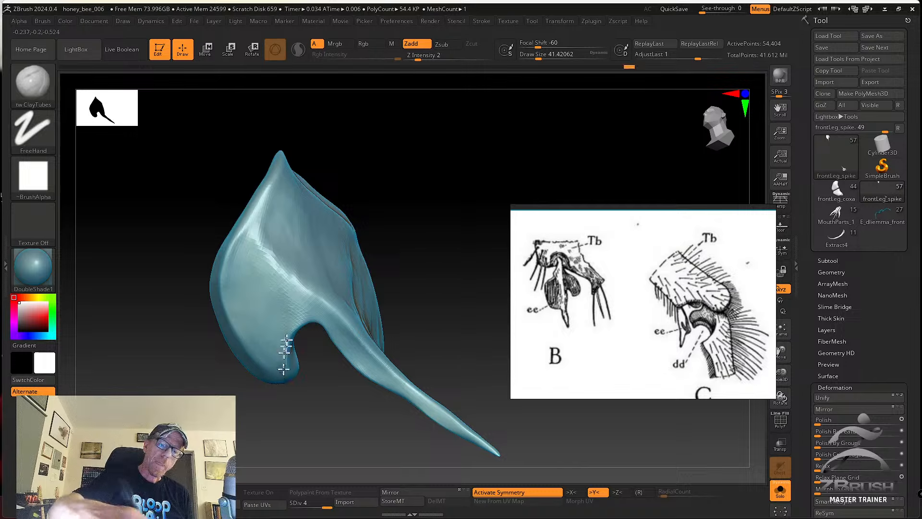
Add another ClayTubes stroke near the spike's hooked lobe and save the bee tool.
mouse_move(284, 318)
left_mouse_down()
mouse_move(283, 367)
mouse_move(270, 366)
mouse_move(256, 326)
mouse_move(246, 334)
mouse_move(259, 283)
left_mouse_up()
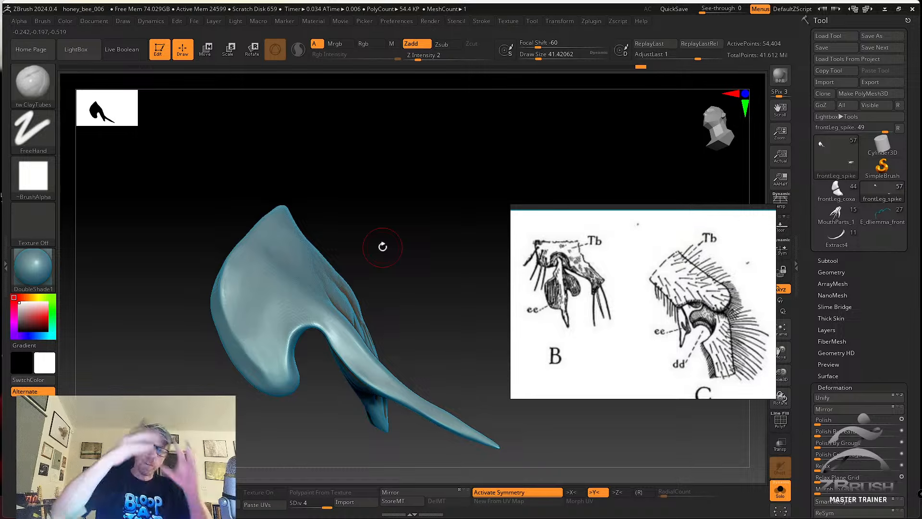
mouse_move(382, 246)
left_mouse_down()
mouse_move(376, 231)
mouse_move(389, 218)
mouse_move(387, 235)
mouse_move(367, 243)
left_mouse_up()
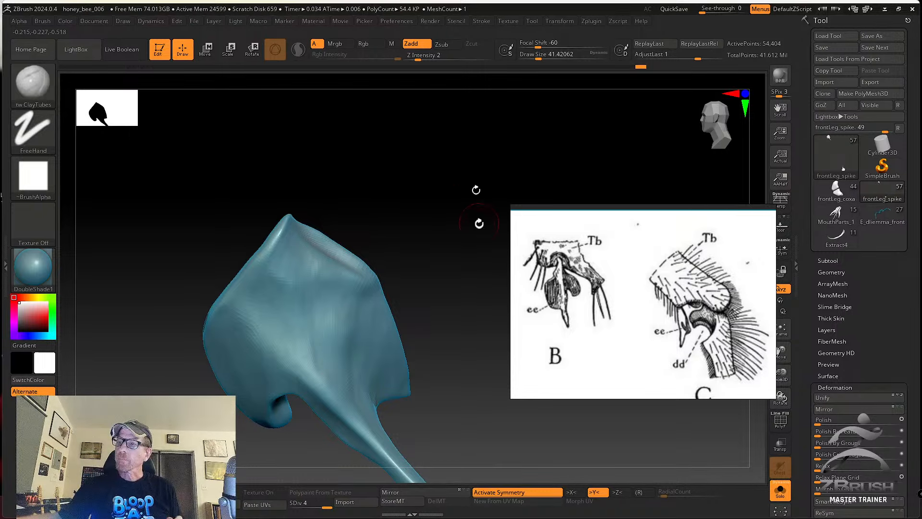
left_click(826, 46)
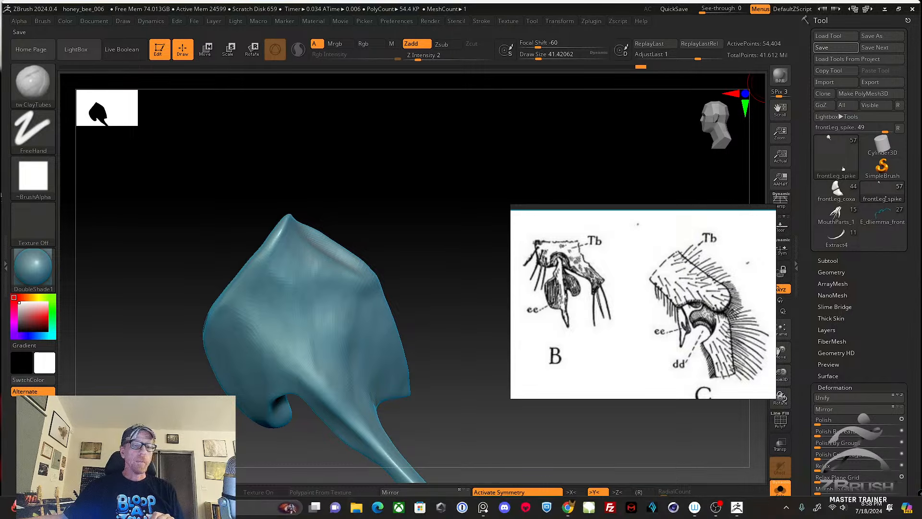
Start loading a tool and browse to the folder D:\Projects\Client_Work\Trilobite_Print.
key("super+e")
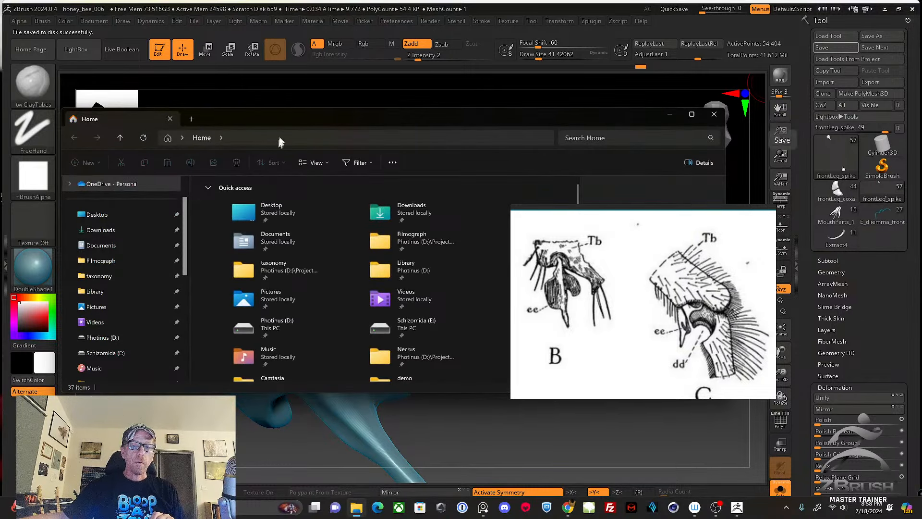
left_click_drag(284, 120, 0, 72)
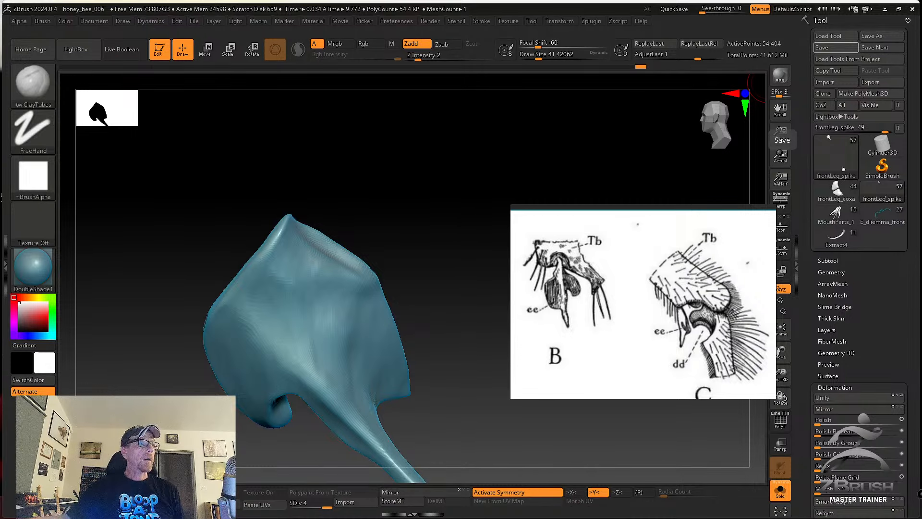
left_click(827, 36)
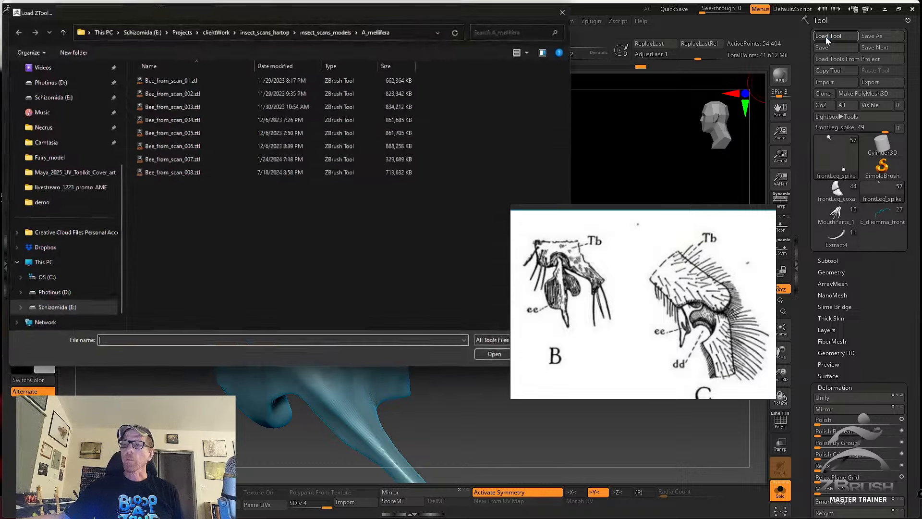
left_click(425, 35)
type("D:\\Projects\\Client_Work\\Trilobite_Print")
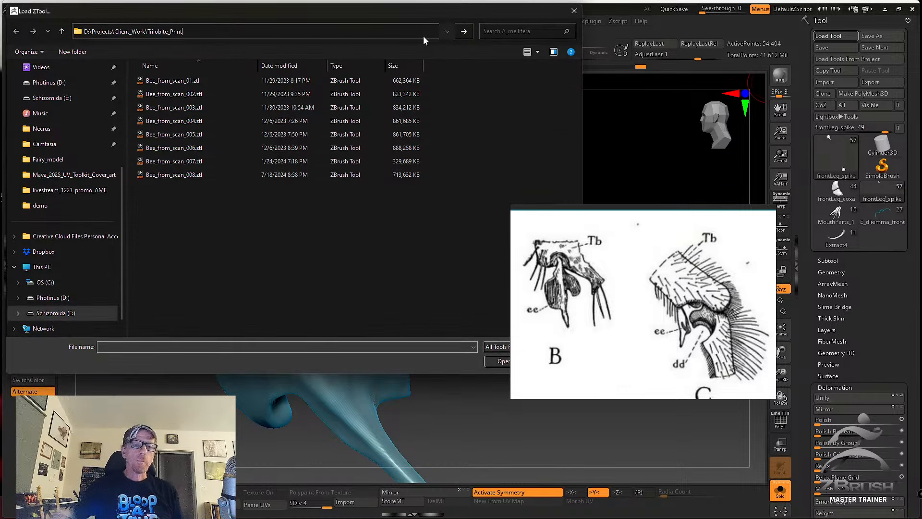
key("Return")
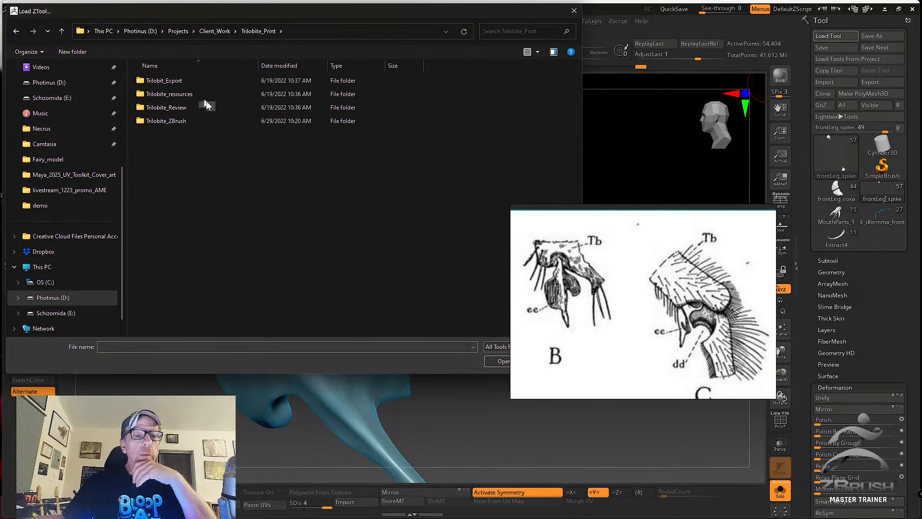
Load Walliserops_hammii_PrintReady2.ztl from the Trilobite_ZBrush folder.
double_click(185, 82)
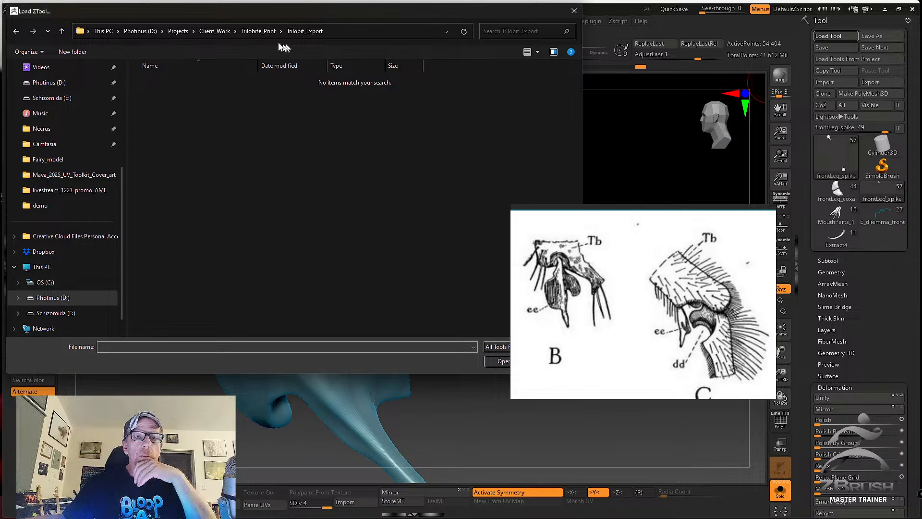
key("alt+Left")
double_click(191, 120)
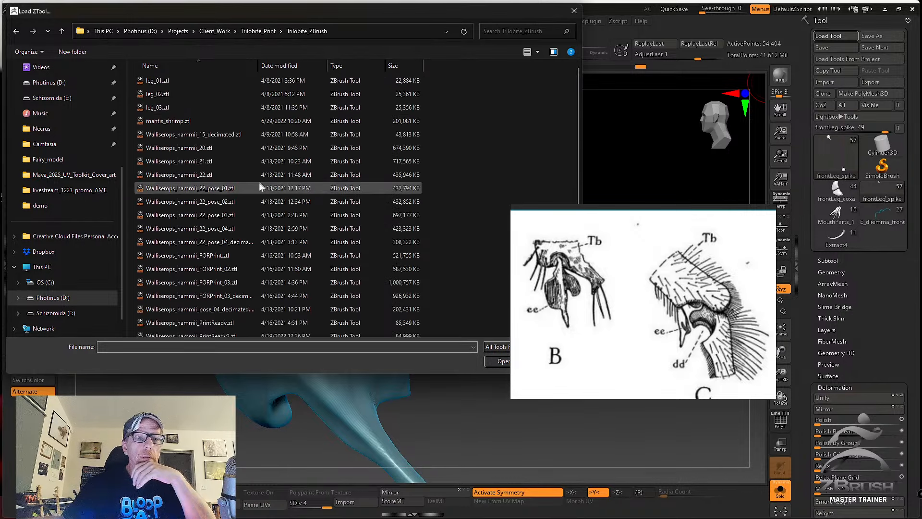
scroll(217, 177, "down", 1)
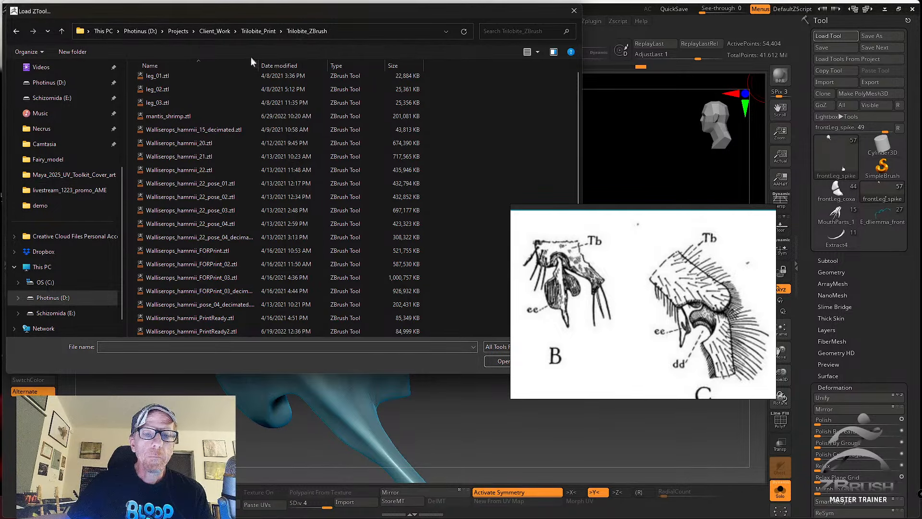
left_click_drag(259, 65, 325, 82)
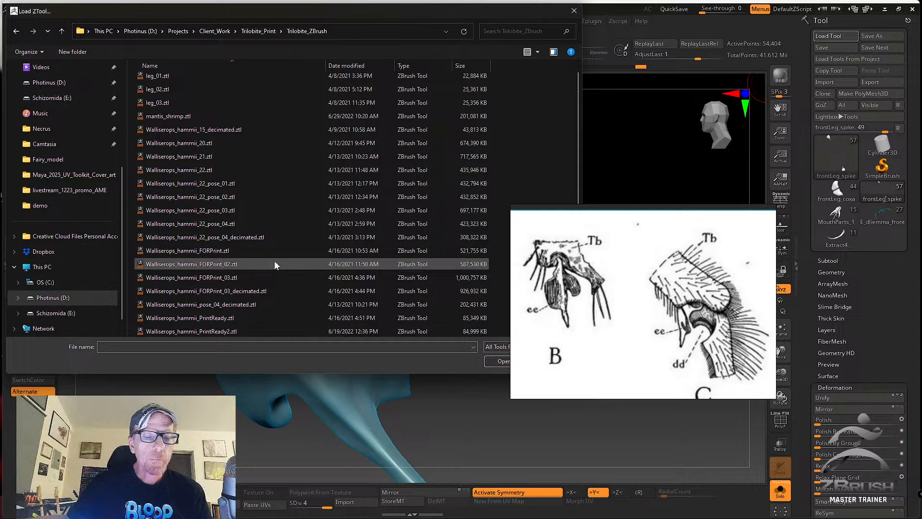
left_click(267, 331)
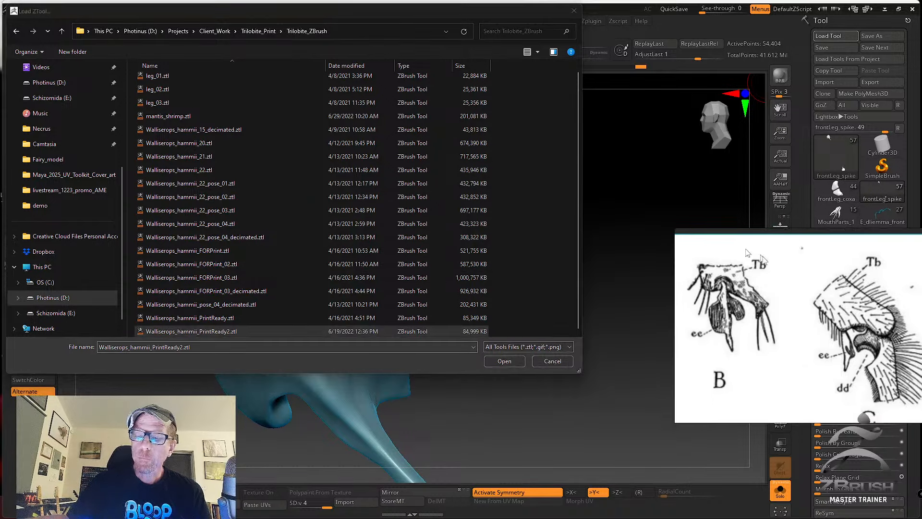
left_click(504, 360)
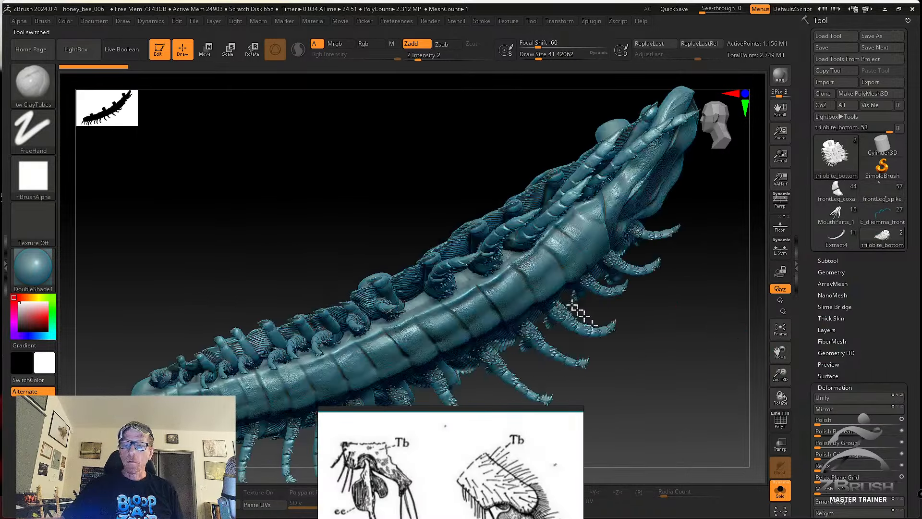
Turn off Solo to show both parts of the trilobite print model and examine them from above and below.
left_click(780, 490)
left_click_drag(683, 387, 585, 228)
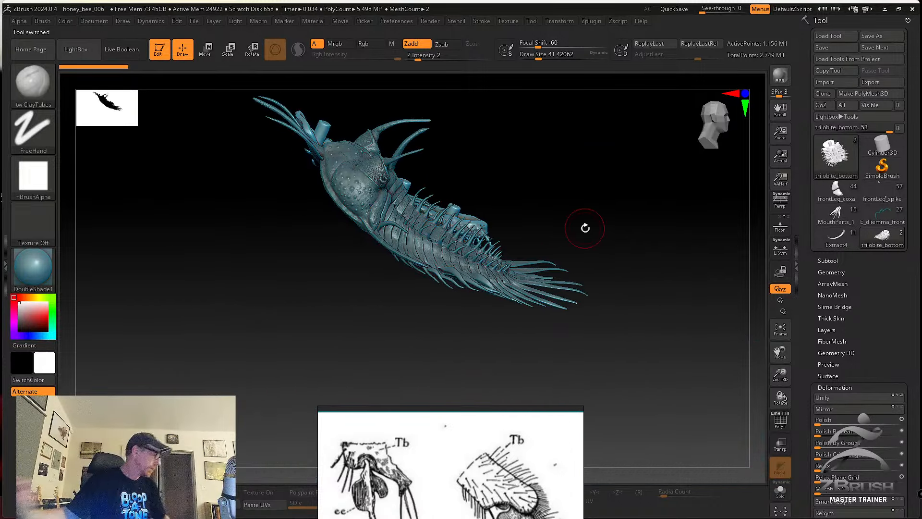
left_click_drag(558, 186, 545, 204)
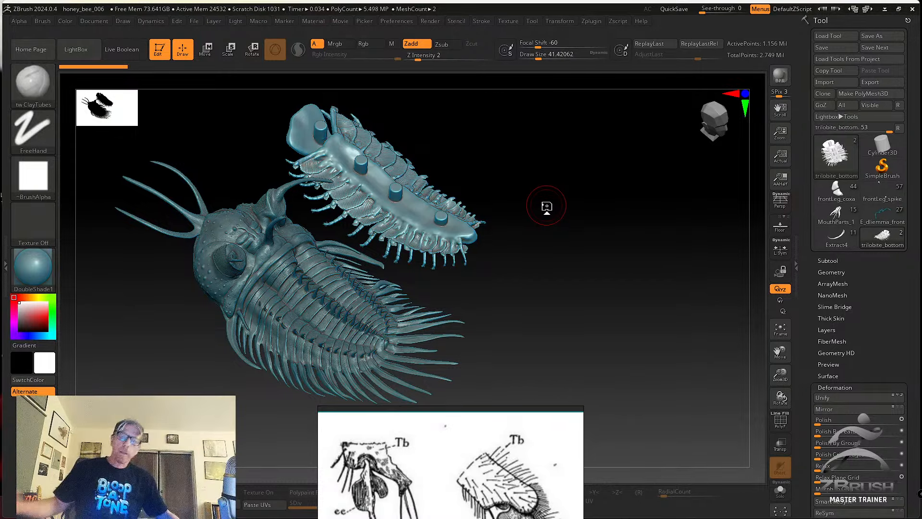
left_click_drag(539, 202, 481, 308)
Load Walliserops_hammii_20.ztl from the same folder and frame the whole trilobite in the view.
left_click(832, 37)
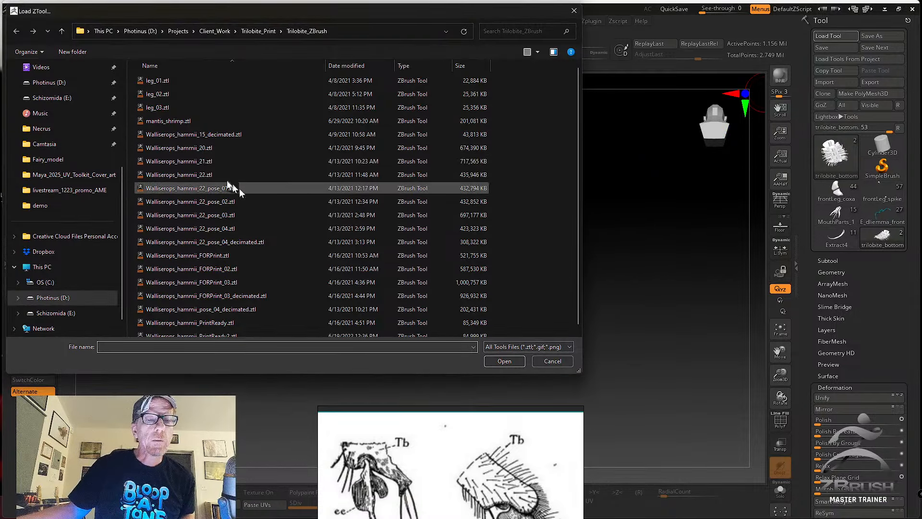
scroll(243, 196, "up", 1)
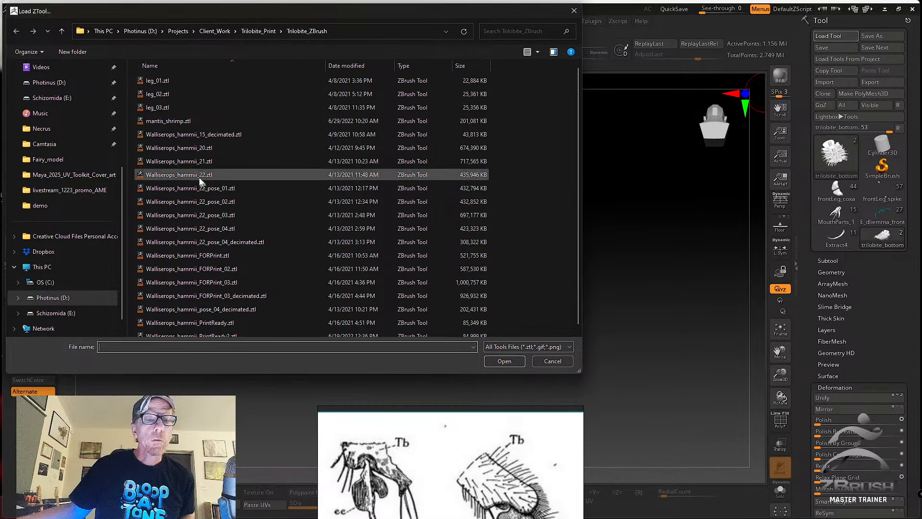
left_click(211, 146)
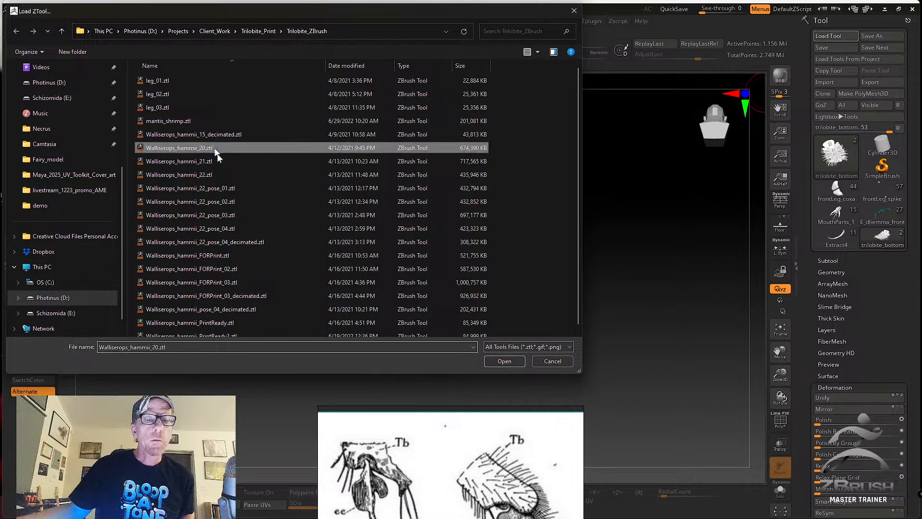
left_click(495, 361)
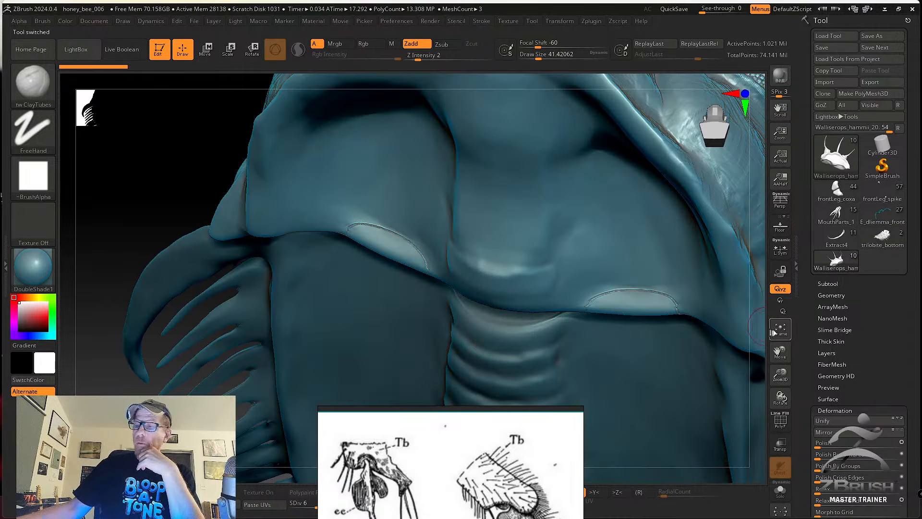
left_click(779, 329)
left_click_drag(721, 327, 623, 312)
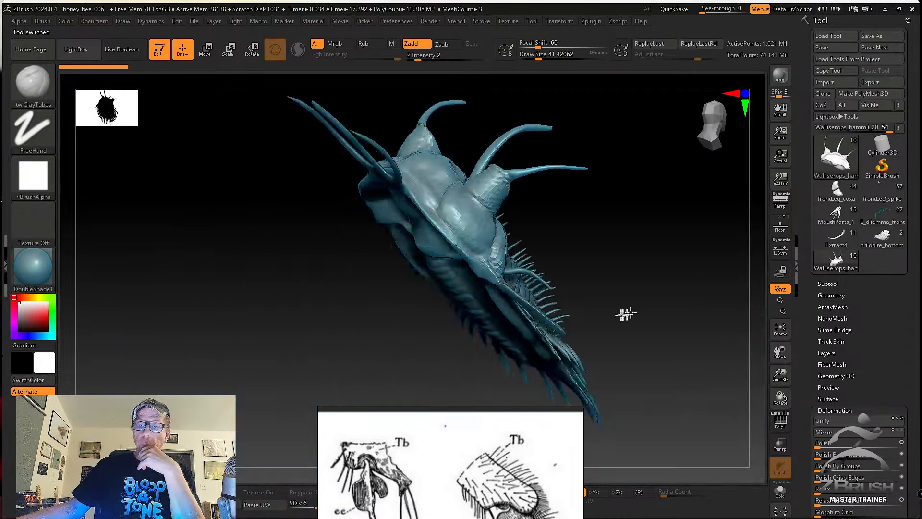
Make all of the trilobite's subtools visible, including the legs, and turn its underside towards the view.
left_click(828, 283)
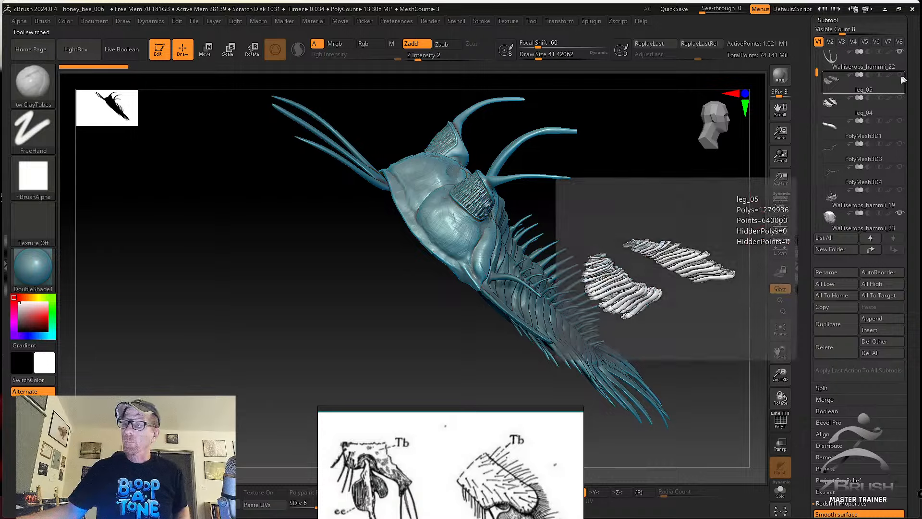
left_click(900, 75, "shift")
left_click_drag(683, 171, 422, 199)
left_click_drag(533, 188, 476, 243)
Select the leg_04, leg_05 and Walliserops_hammii_19 subtools on the trilobite's underside to examine the legs and body up close.
left_click(462, 228, "alt")
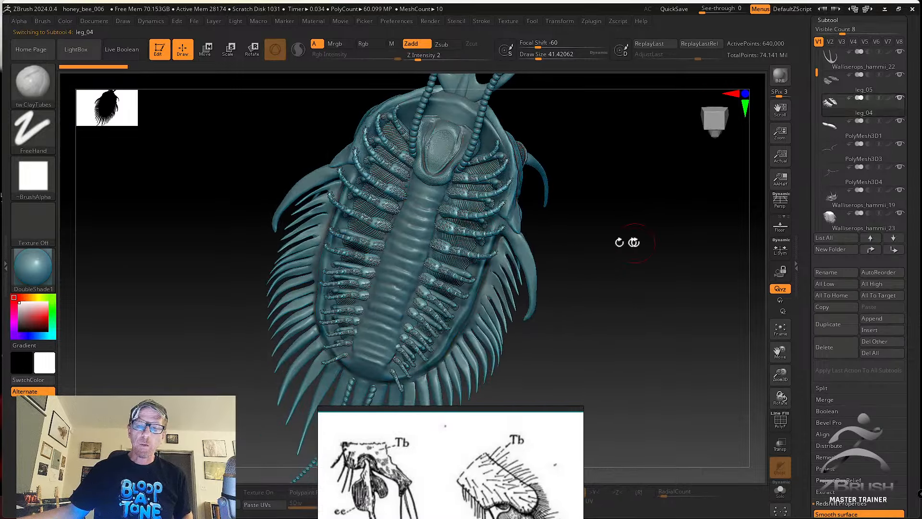
left_click_drag(634, 240, 543, 268, "alt")
left_click(471, 295, "alt")
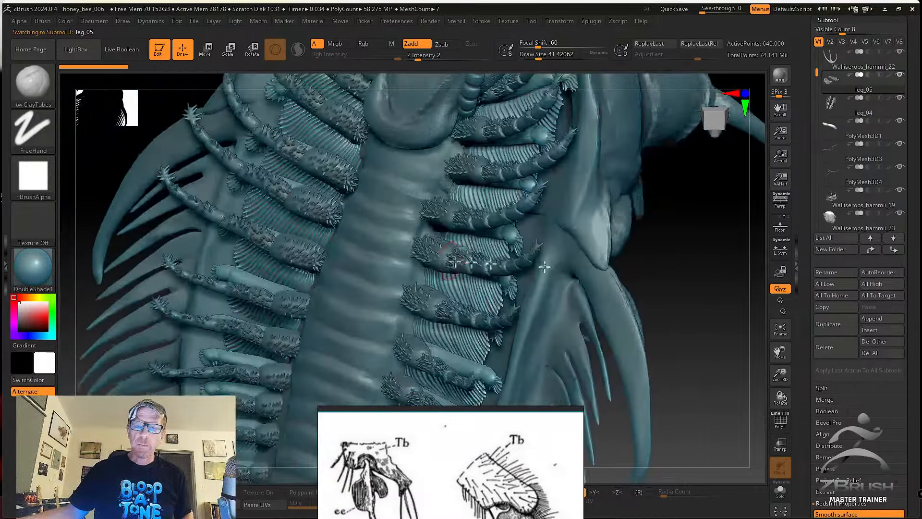
left_click(419, 253, "alt")
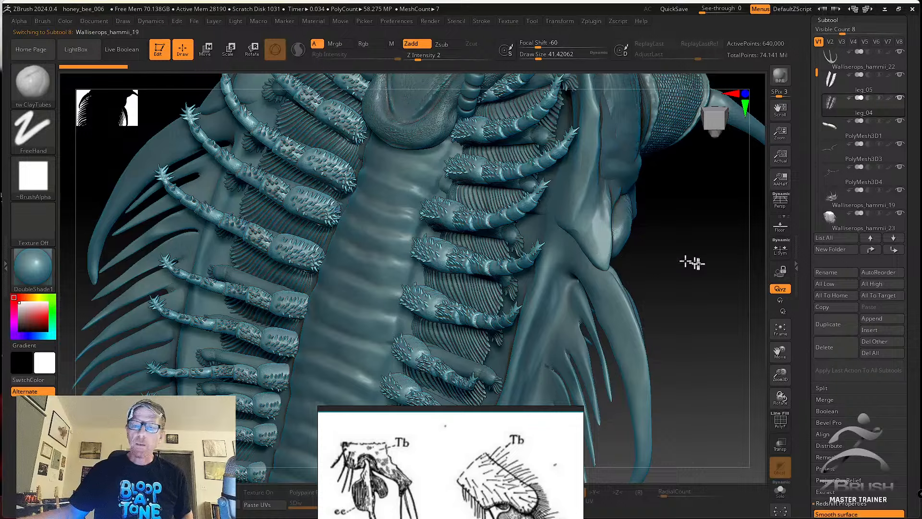
Turn the trilobite's upper side into view, switch to the trilobite_bottom tool and frame the model.
left_click_drag(695, 264, 595, 260)
left_click(617, 261, "alt")
left_click_drag(793, 76, 790, 150)
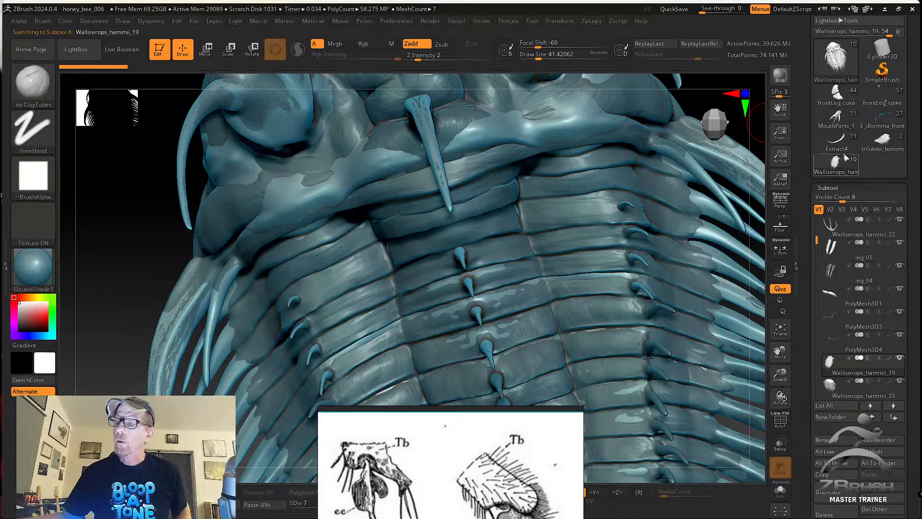
left_click(836, 167)
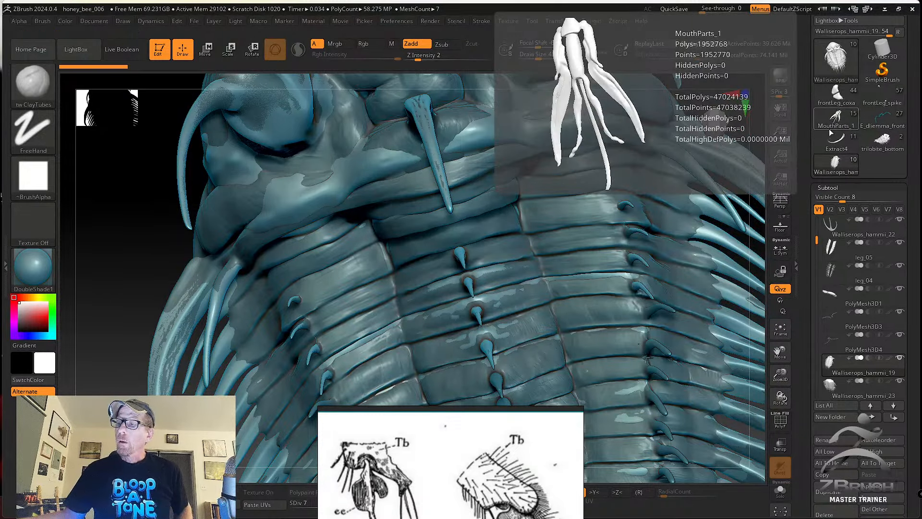
left_click(883, 140)
left_click(779, 330)
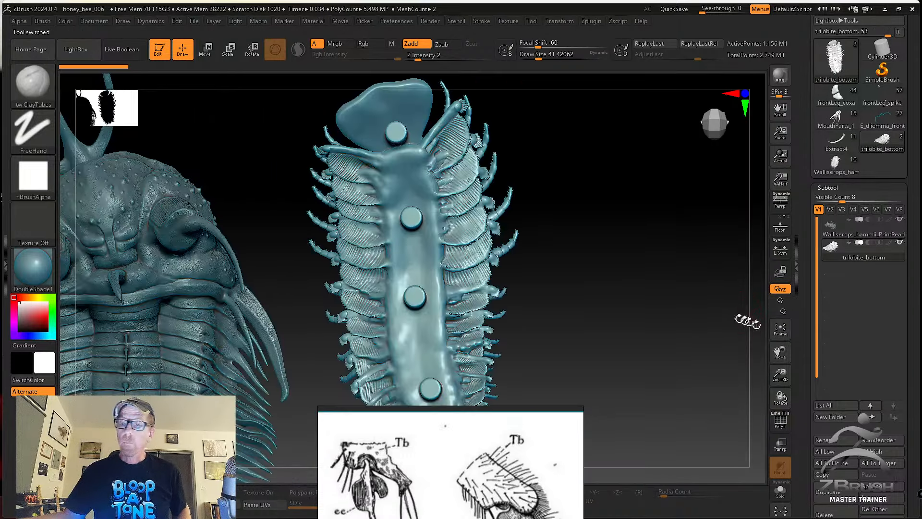
Examine the trilobite print model's body and separate leg part from above and below, including the connecting pegs and holes.
left_click_drag(634, 249, 578, 199)
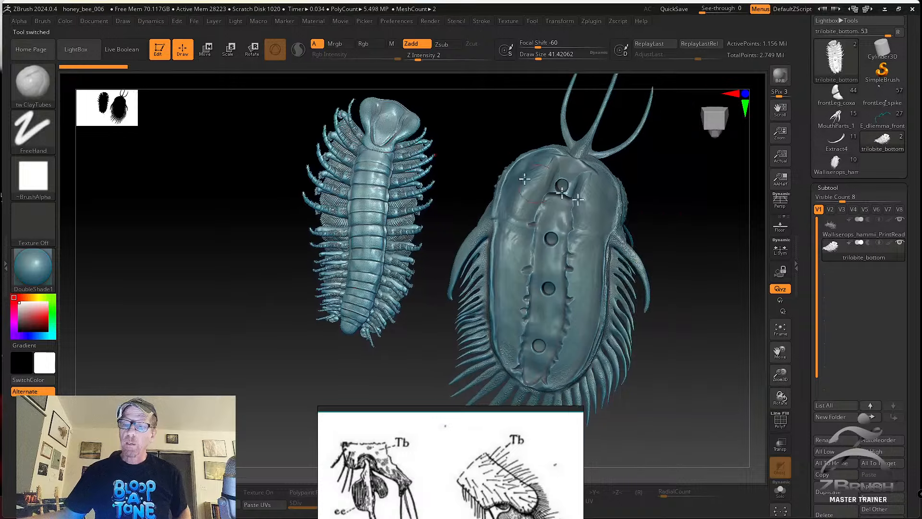
left_click_drag(675, 245, 705, 243)
left_click_drag(521, 130, 312, 122)
left_click_drag(637, 179, 671, 262)
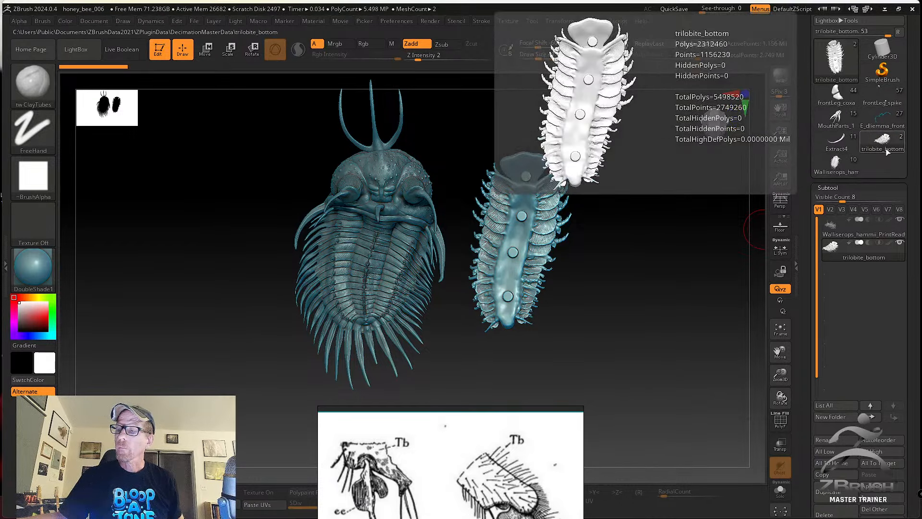
Switch back to the honey bee's frontLeg_spike tool and turn the joint between metatarsus and tibia into view.
left_click(889, 122)
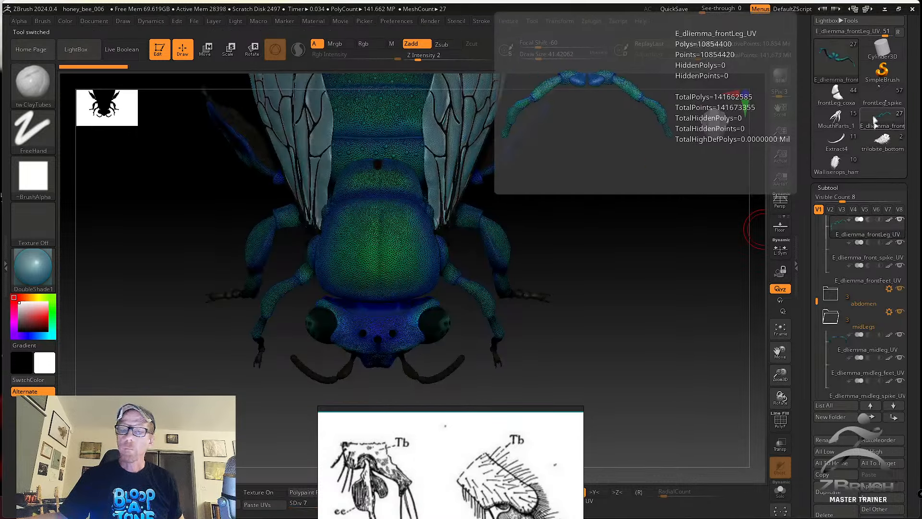
left_click(892, 103)
mouse_move(562, 276)
left_mouse_down()
mouse_move(614, 270)
mouse_move(533, 235)
mouse_move(432, 243)
mouse_move(474, 253)
mouse_move(451, 259)
mouse_move(575, 254)
mouse_move(546, 250)
mouse_move(673, 270)
mouse_move(646, 231)
mouse_move(457, 263)
left_mouse_up()
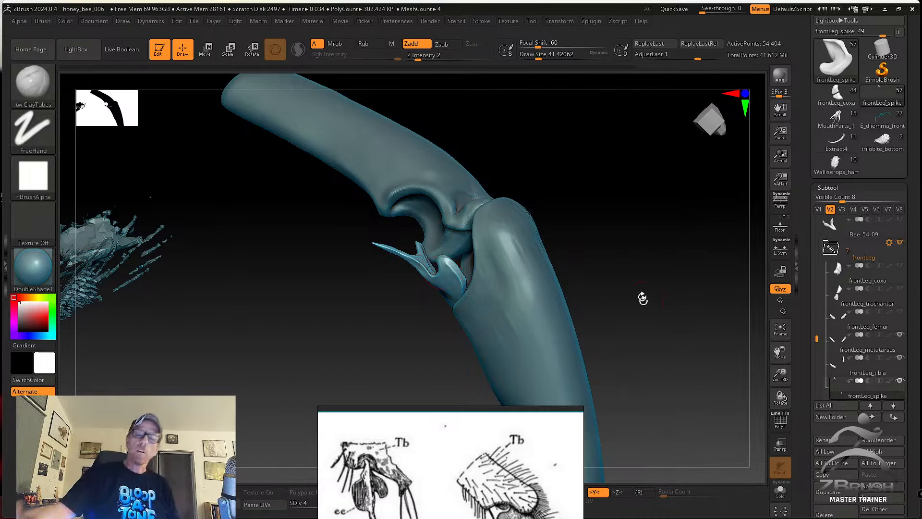
mouse_move(643, 298)
left_mouse_down()
mouse_move(625, 257)
mouse_move(626, 299)
mouse_move(608, 306)
left_mouse_up()
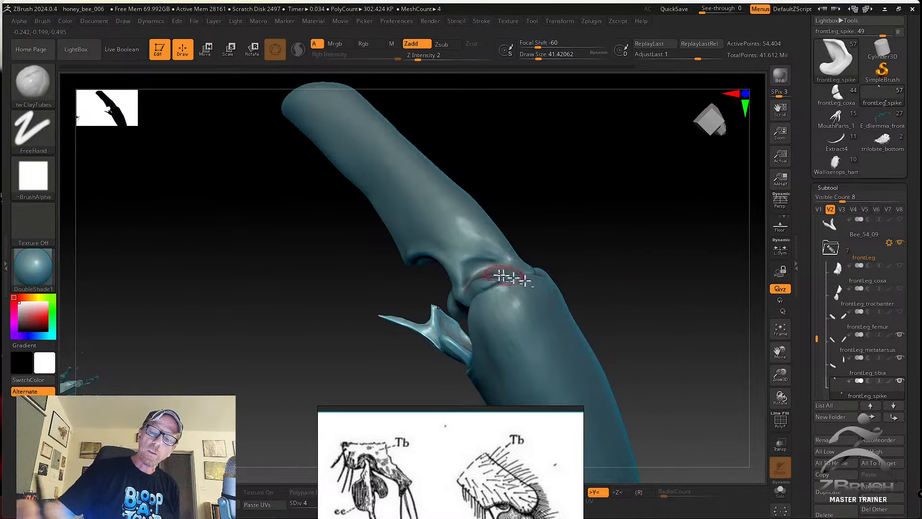
Select the frontLeg_metatarsus subtool and refine its surface near the tibia joint with the SK_Cloth brush.
left_click(504, 275, "alt")
mouse_move(557, 229)
left_mouse_down()
mouse_move(533, 255)
mouse_move(566, 249)
mouse_move(528, 315)
mouse_move(537, 208)
mouse_move(480, 265)
left_mouse_up()
key("s")
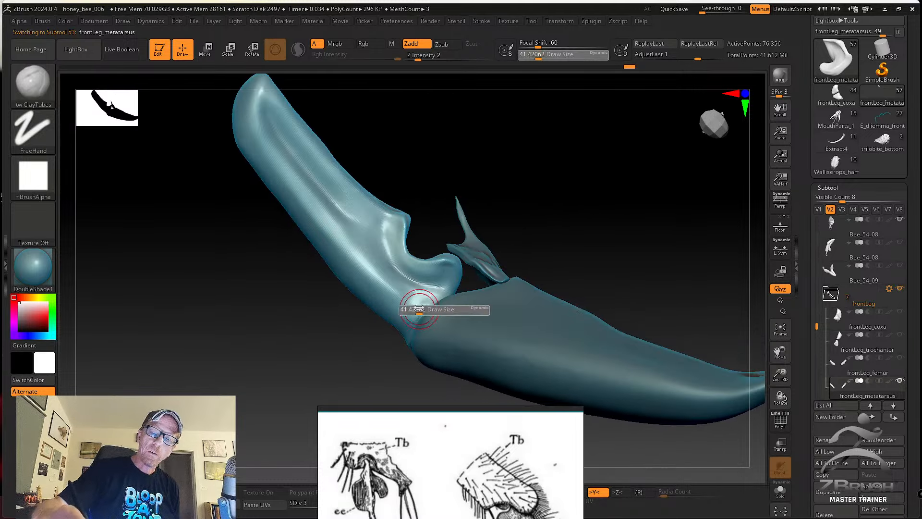
mouse_move(529, 236)
left_mouse_down("alt")
mouse_move(532, 244)
mouse_move(564, 237)
mouse_move(520, 268)
left_mouse_up("alt")
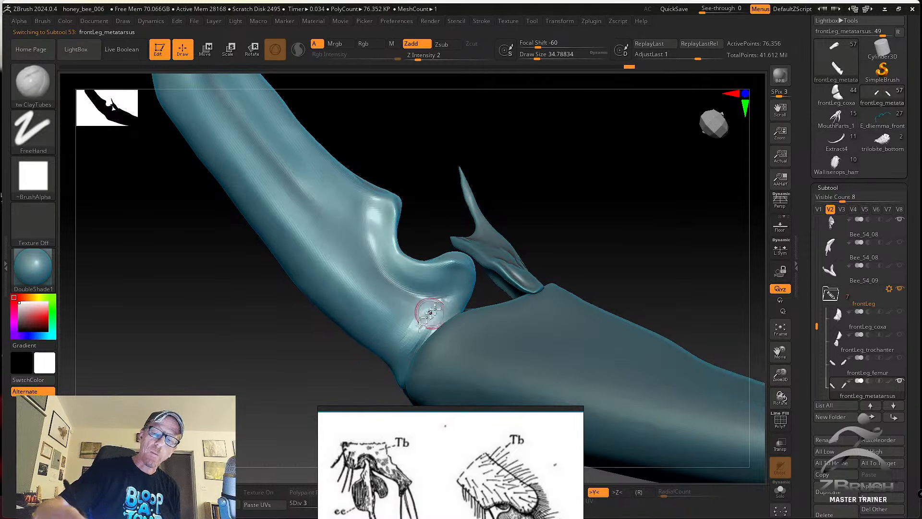
key("b")
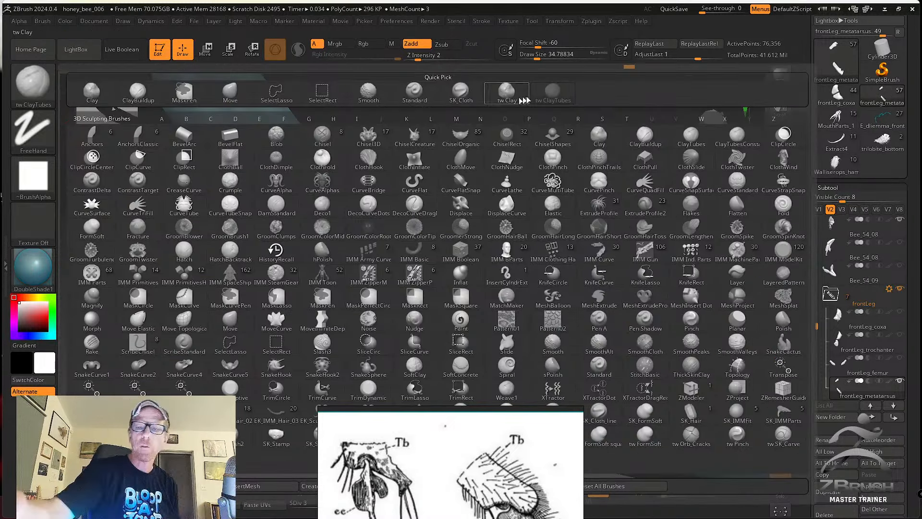
left_click(463, 104)
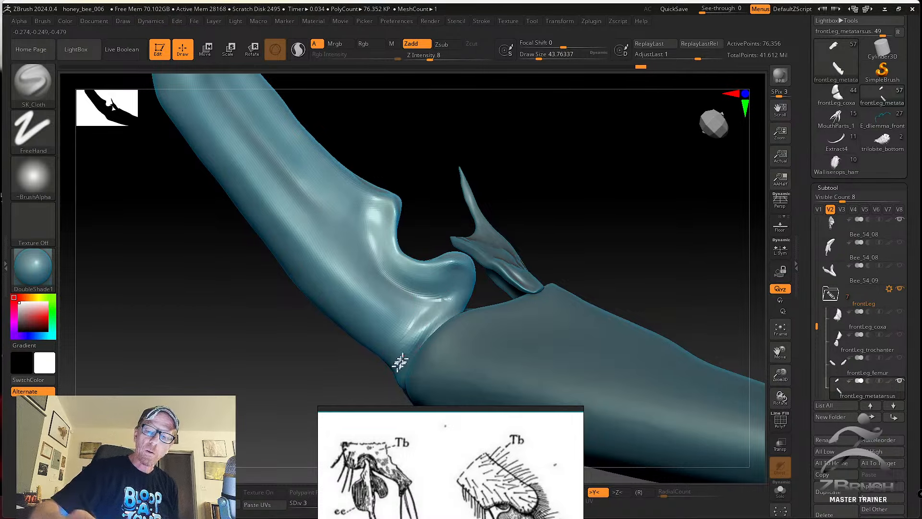
right_click_drag(470, 282, 453, 311)
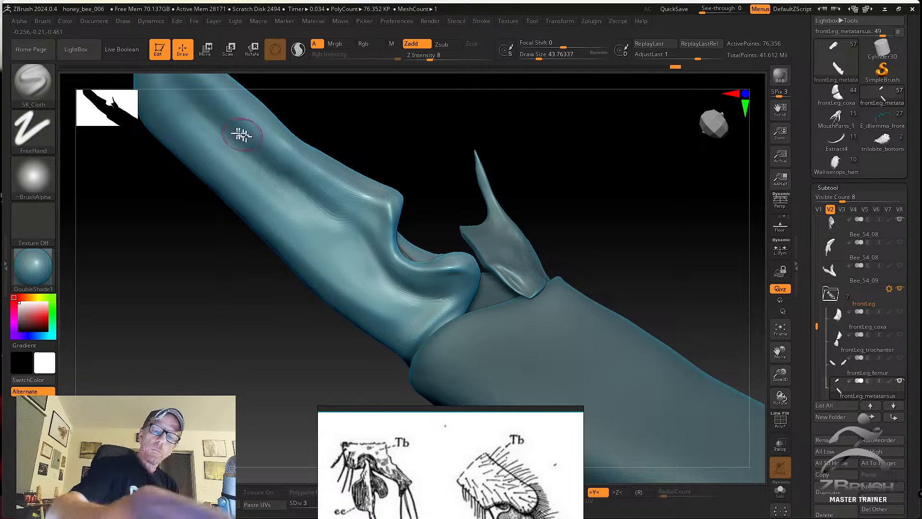
Refine the outer face of the metatarsus and smooth it along its length.
key("f")
right_click_drag(288, 144, 312, 235, "alt")
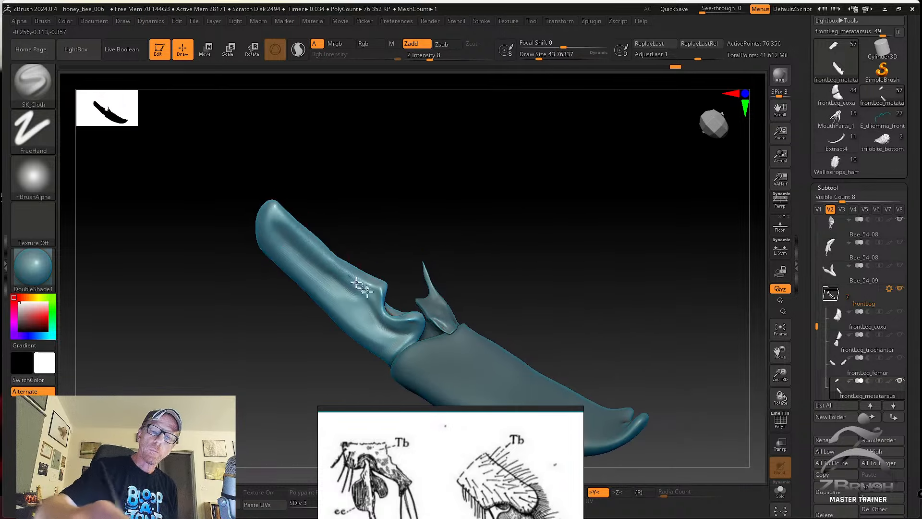
right_click_drag(341, 271, 354, 306)
right_click_drag(399, 243, 360, 224)
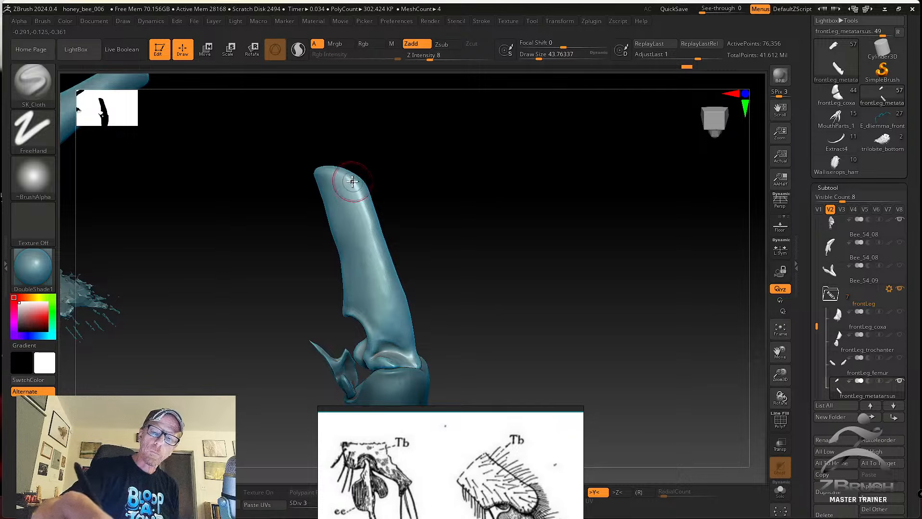
right_click_drag(391, 319, 361, 209)
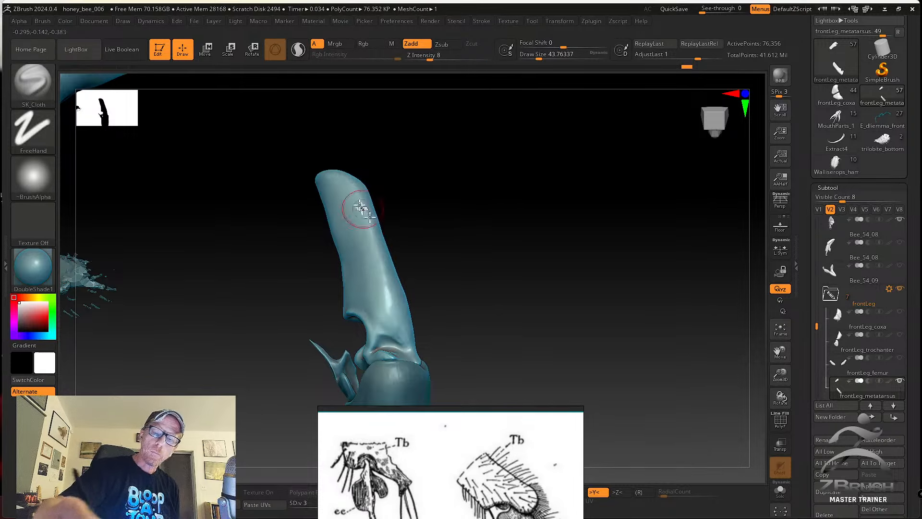
left_click_drag(383, 279, 356, 188, "shift")
mouse_move(423, 321)
right_mouse_down()
mouse_move(434, 276)
mouse_move(407, 261)
right_mouse_up()
left_click_drag(358, 236, 376, 281, "shift")
Select the frontLeg_tibia subtool, set the draw size to about 32.7 and sculpt a raised rim around the spike's base.
mouse_move(423, 264)
right_mouse_down()
mouse_move(425, 215)
mouse_move(424, 252)
mouse_move(455, 266)
mouse_move(470, 203)
mouse_move(498, 194)
mouse_move(509, 204)
mouse_move(472, 256)
mouse_move(539, 273)
mouse_move(537, 303)
right_mouse_up()
left_click(415, 290, "alt")
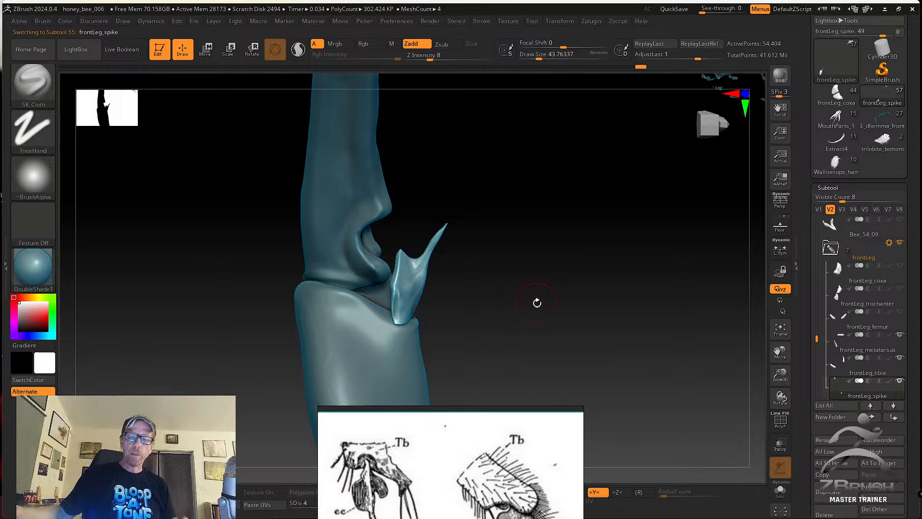
right_click_drag(603, 298, 538, 257)
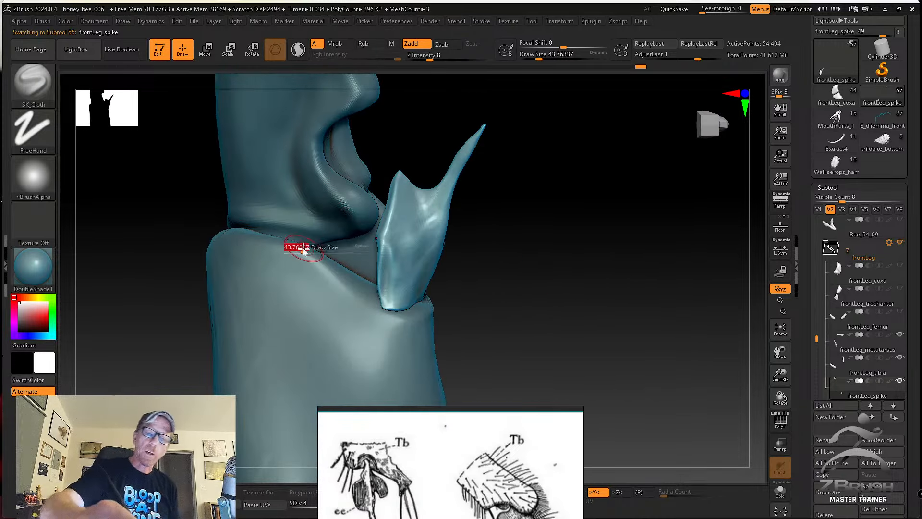
left_click_drag(304, 250, 288, 253)
left_click(287, 252, "alt")
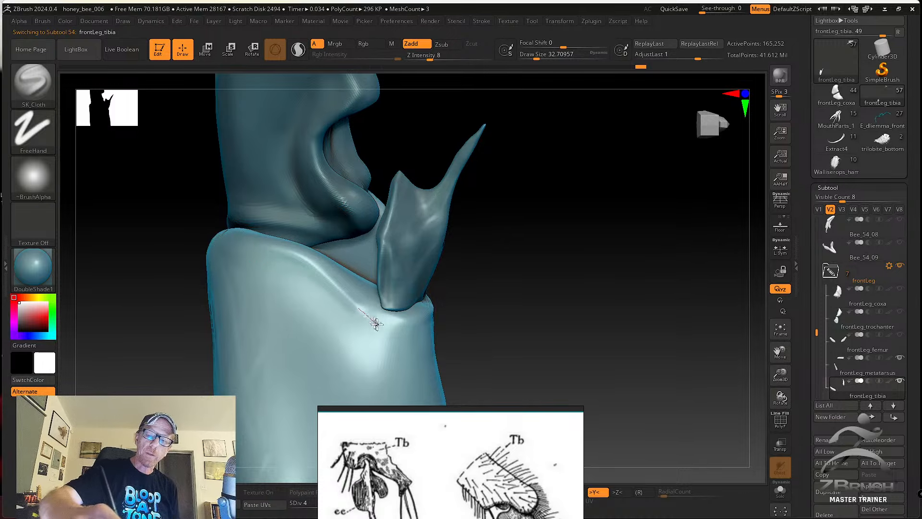
left_click_drag(418, 322, 423, 320)
left_click_drag(302, 260, 385, 323)
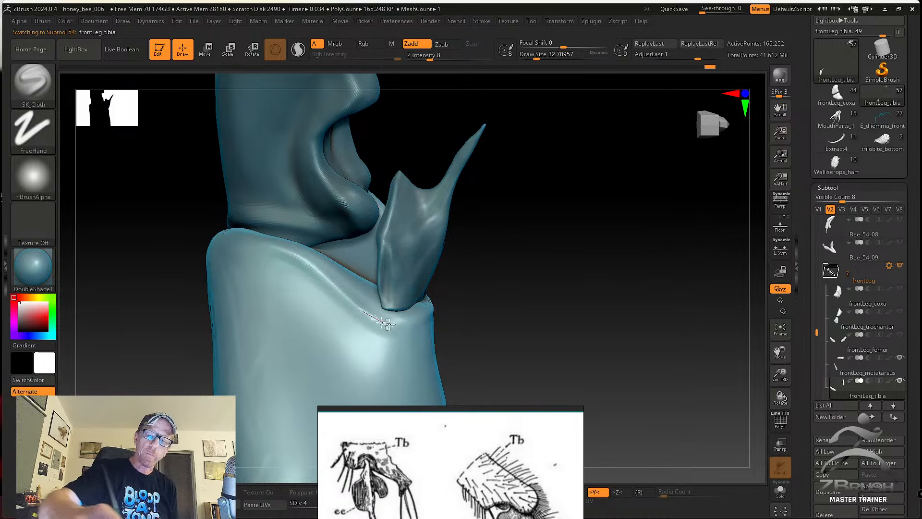
left_click_drag(507, 261, 408, 321)
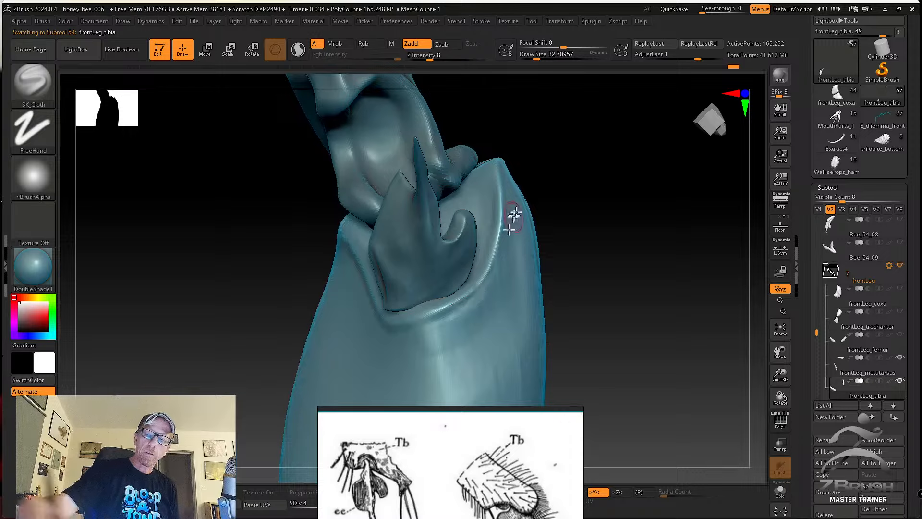
key("ctrl+z")
Sculpt a lengthwise ridge down the tibia below the spike and smooth it.
left_click_drag(625, 214, 553, 212)
right_click_drag(482, 224, 454, 176)
left_click_drag(455, 176, 459, 336)
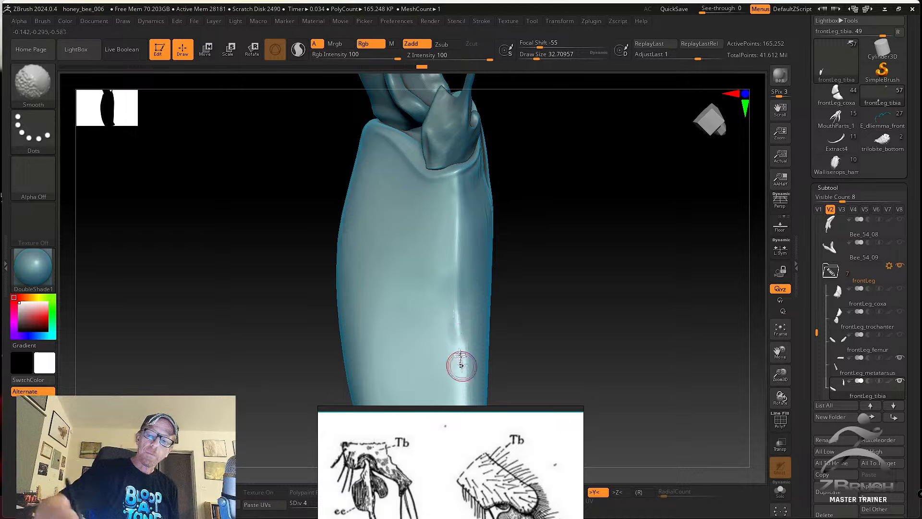
right_click_drag(459, 365, 454, 233)
mouse_move(472, 374)
left_mouse_down("shift")
mouse_move(456, 309)
mouse_move(448, 124)
mouse_move(449, 144)
left_mouse_up("shift")
mouse_move(453, 207)
right_mouse_down()
mouse_move(542, 252)
mouse_move(500, 299)
mouse_move(570, 278)
mouse_move(622, 241)
mouse_move(607, 247)
mouse_move(649, 330)
right_mouse_up()
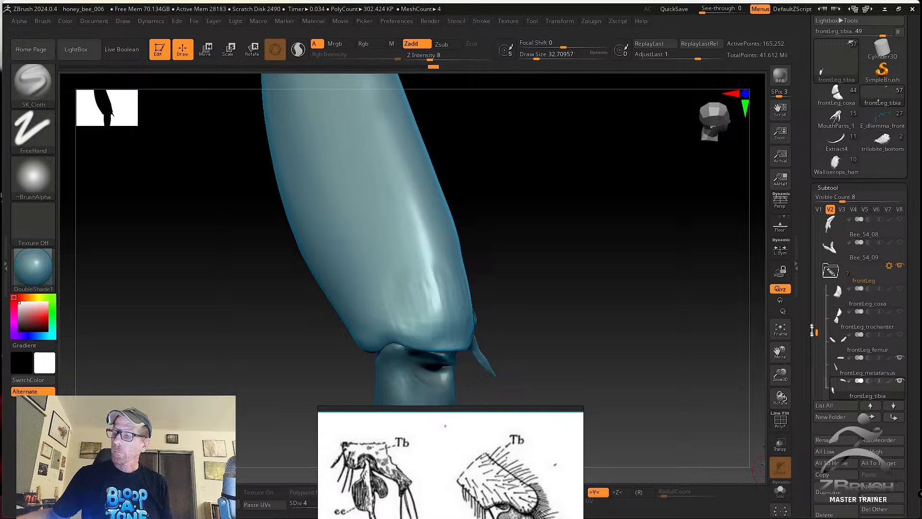
Make the front leg's coxa, trochanter and femur subtools visible and frame the complete legs.
left_click_drag(812, 331, 815, 355)
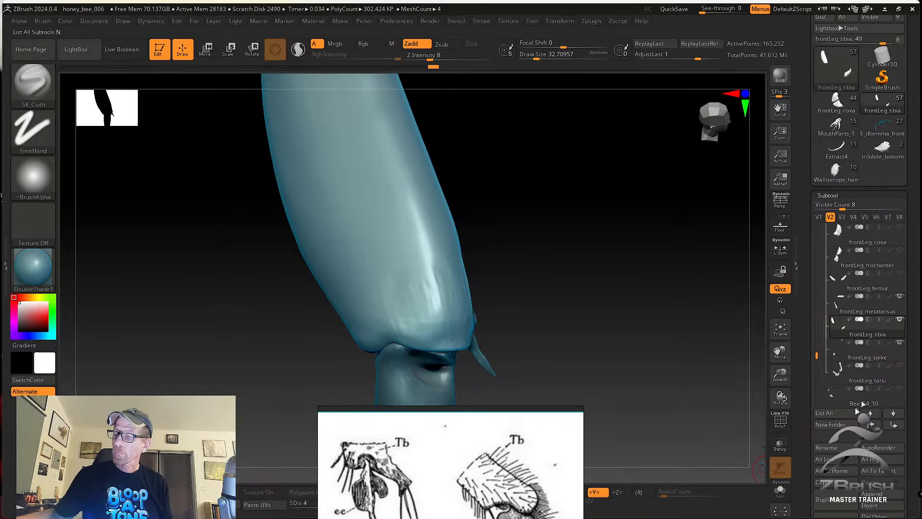
left_click(900, 228)
key("f")
left_click_drag(576, 262, 662, 369)
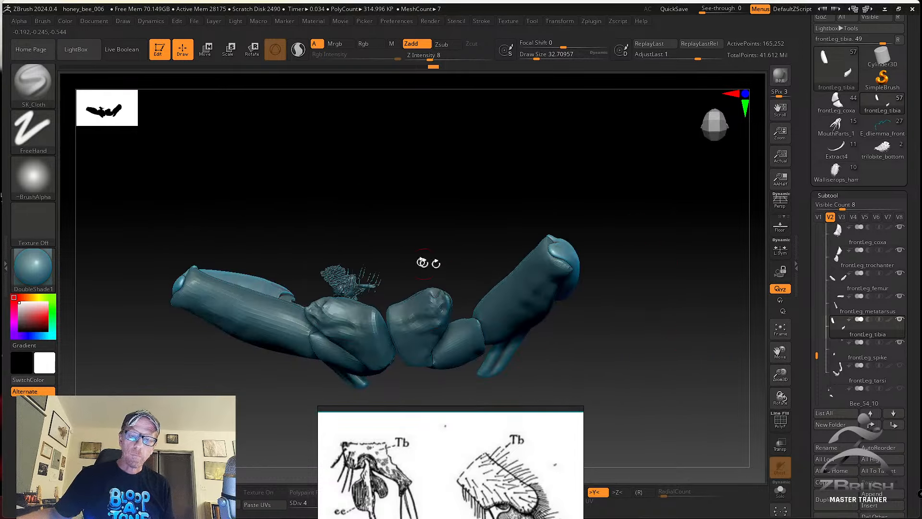
Select the scanned Bee_54_08 subtool, isolate it with Solo and unhide all of its geometry.
left_click(354, 273, "alt")
left_click_drag(432, 249, 714, 423)
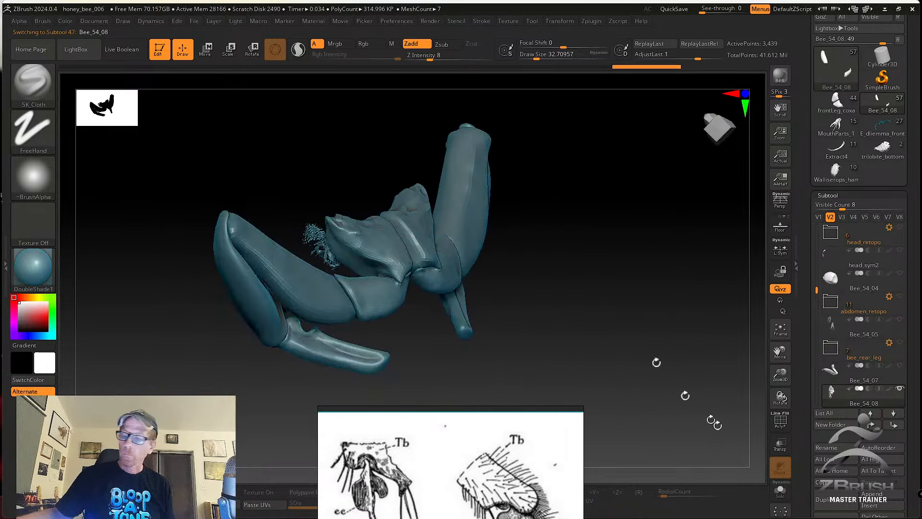
left_click(785, 493)
left_click_drag(610, 386, 573, 325)
left_click(572, 325, "ctrl+shift")
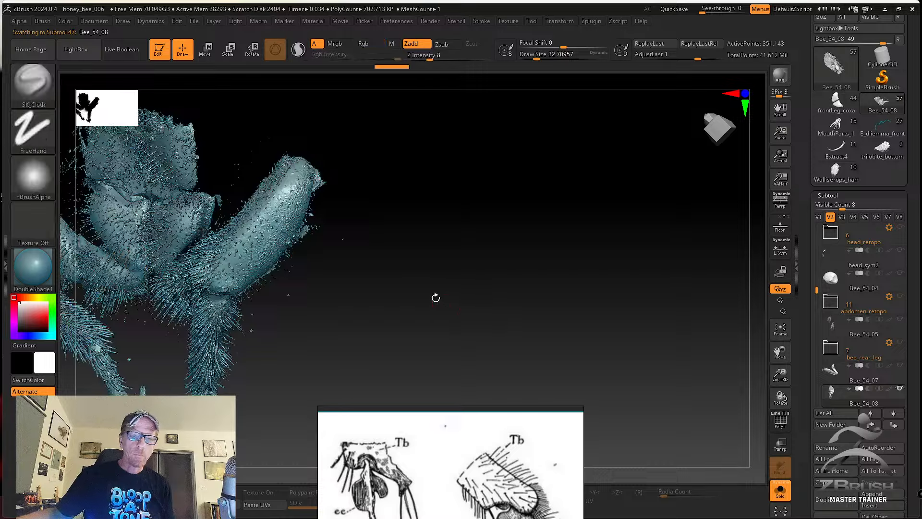
Lasso the bent end of the scanned leg where two segments meet, hide the rest of Bee_54_08 and inspect the isolated piece.
left_click_drag(435, 298, 572, 216, "alt")
left_click_drag(570, 226, 362, 133)
left_click_drag(667, 317, 441, 260, "alt")
mouse_move(300, 200)
left_mouse_down()
mouse_move(362, 247)
mouse_move(453, 267)
mouse_move(391, 267)
mouse_move(387, 249)
mouse_move(421, 305)
left_mouse_up()
key("ctrl+shift")
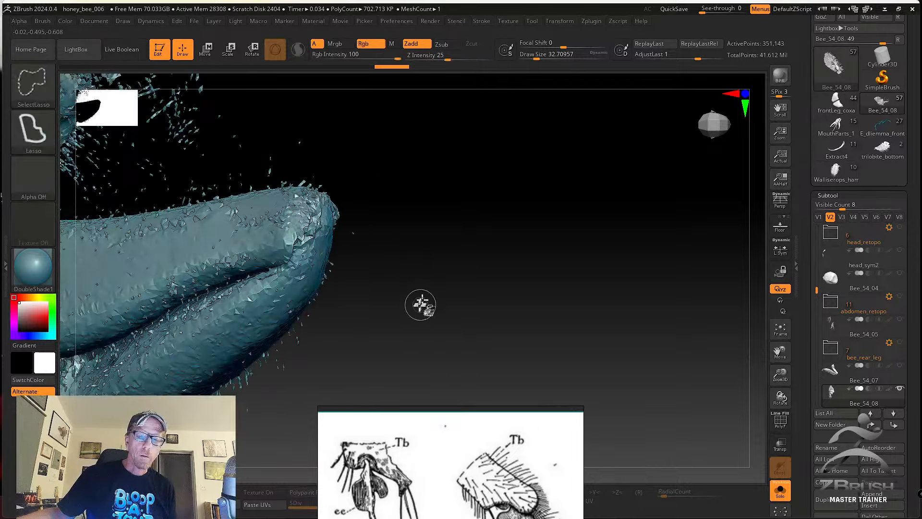
mouse_move(287, 141)
left_mouse_down("ctrl+shift")
mouse_move(391, 149)
mouse_move(242, 150)
mouse_move(366, 156)
mouse_move(224, 152)
mouse_move(249, 330)
mouse_move(426, 340)
mouse_move(355, 336)
mouse_move(319, 221)
left_mouse_up("ctrl+shift")
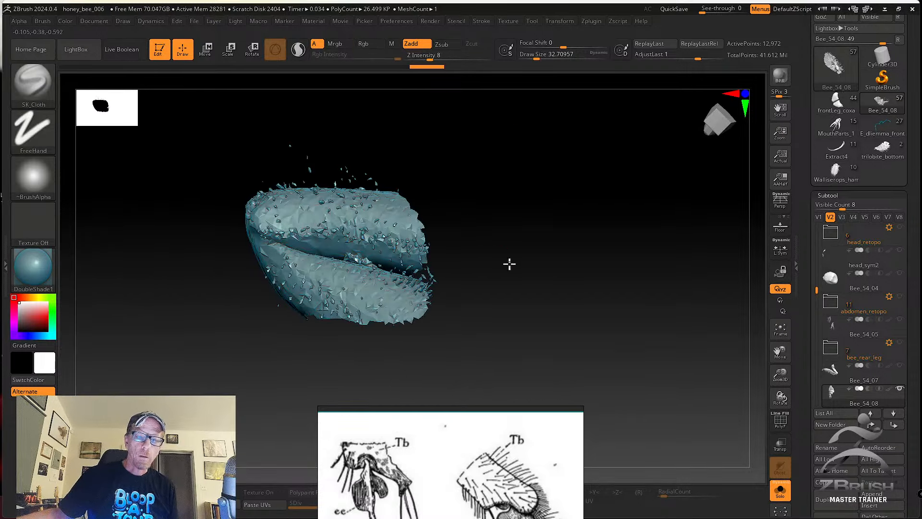
mouse_move(509, 263)
left_mouse_down()
mouse_move(523, 272)
mouse_move(455, 255)
mouse_move(480, 269)
mouse_move(487, 288)
mouse_move(564, 289)
mouse_move(508, 272)
mouse_move(367, 95)
mouse_move(397, 325)
left_mouse_up()
left_click_drag(483, 319, 578, 308)
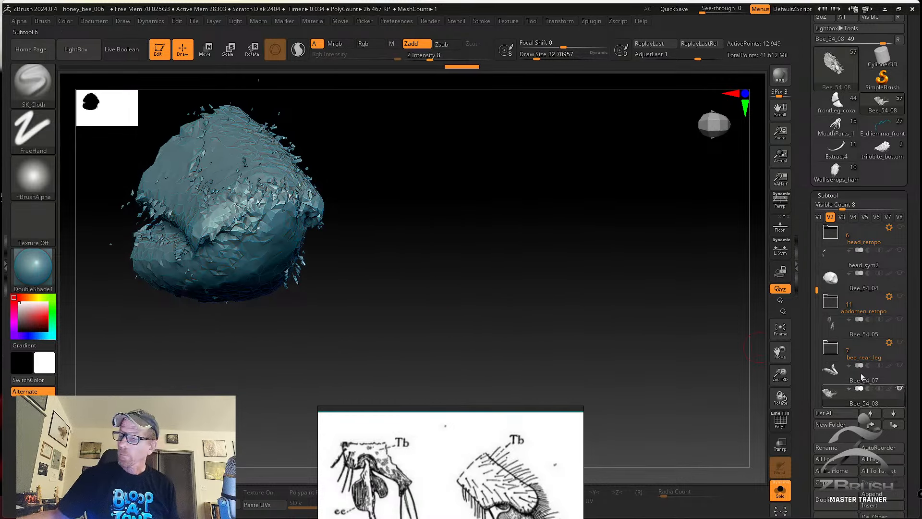
Turn off Solo to show the modelled front leg beside the isolated scan piece and zoom in on both.
left_click_drag(816, 294, 817, 321)
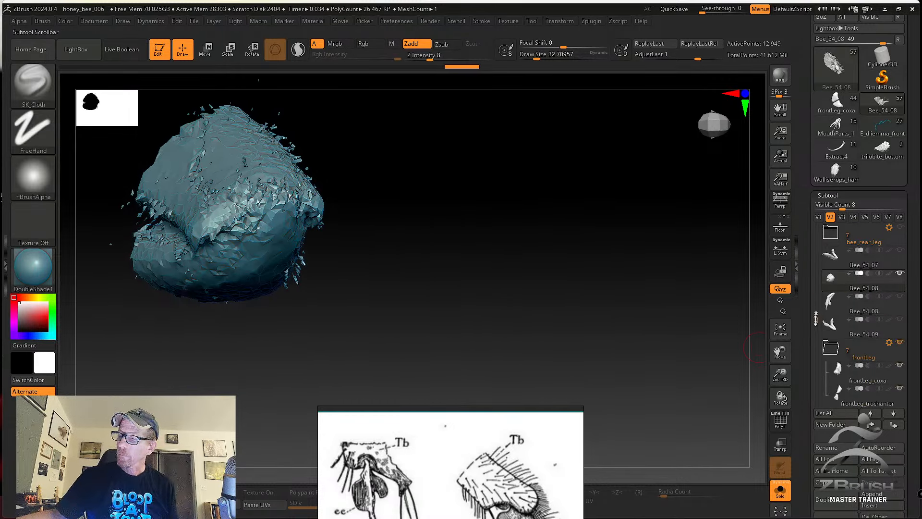
left_click(780, 491)
left_click_drag(616, 344, 701, 496, "alt")
left_click_drag(529, 310, 551, 293, "alt")
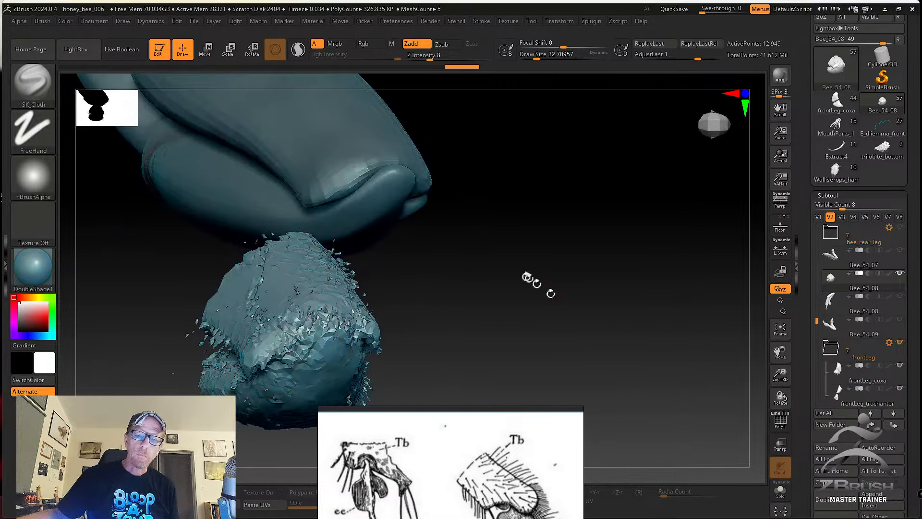
Select the frontLeg_femur subtool, raise it to subdivision level 3 and move the reference board aside.
left_click(365, 167, "alt")
left_click_drag(543, 229, 581, 272, "alt")
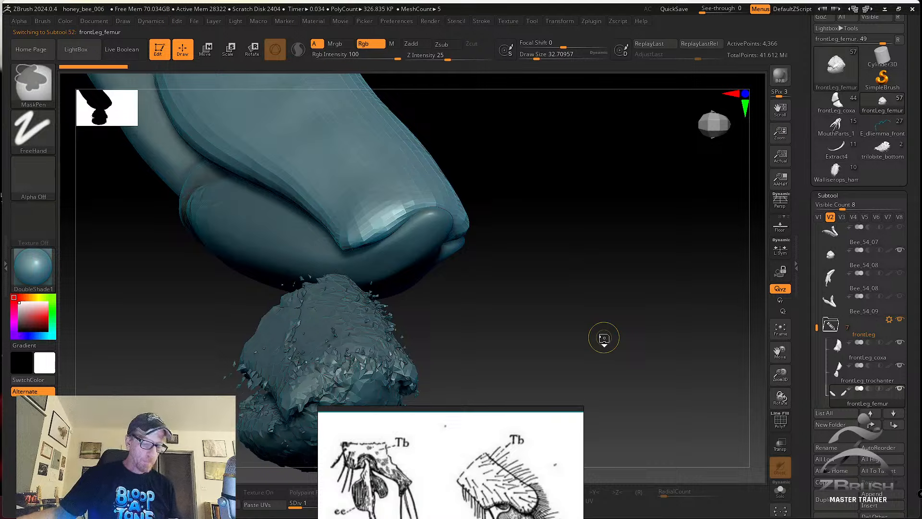
key("ctrl+d")
left_click_drag(621, 381, 572, 406)
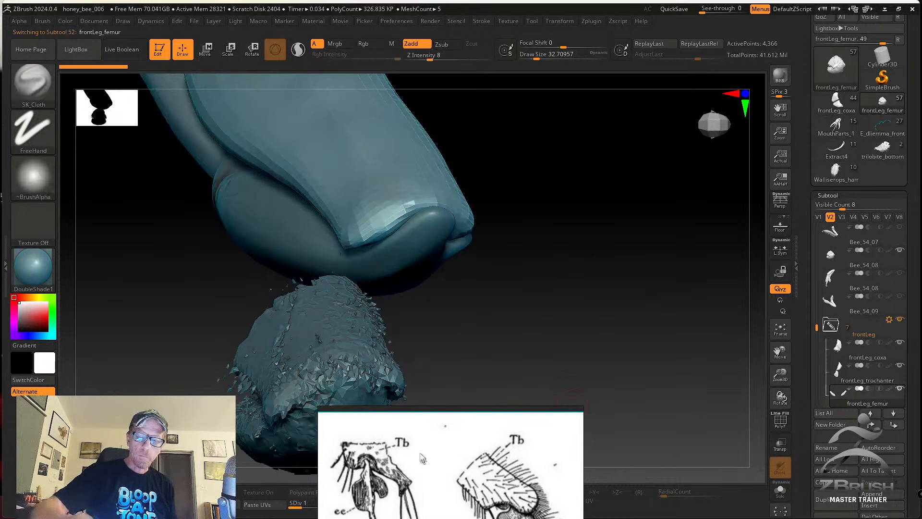
left_click_drag(434, 462, 585, 448)
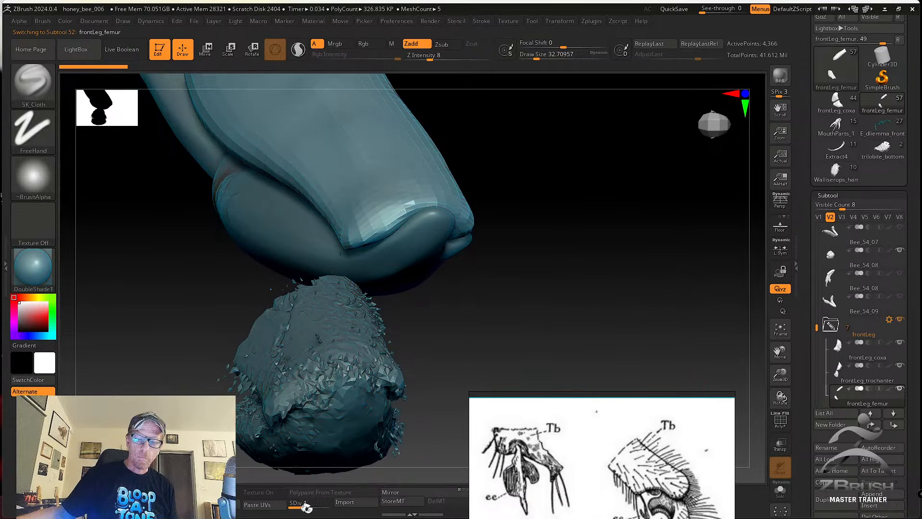
left_click(323, 502)
left_click_drag(559, 333, 510, 363, "alt")
Place the reference board beside the femur and examine its leg diagrams and side-view bee photo for the front leg joint.
left_click_drag(620, 465, 585, 271)
scroll(588, 307, "down", 5)
middle_click_drag(520, 374, 544, 335)
scroll(547, 337, "up", 2)
middle_click_drag(548, 366, 513, 283)
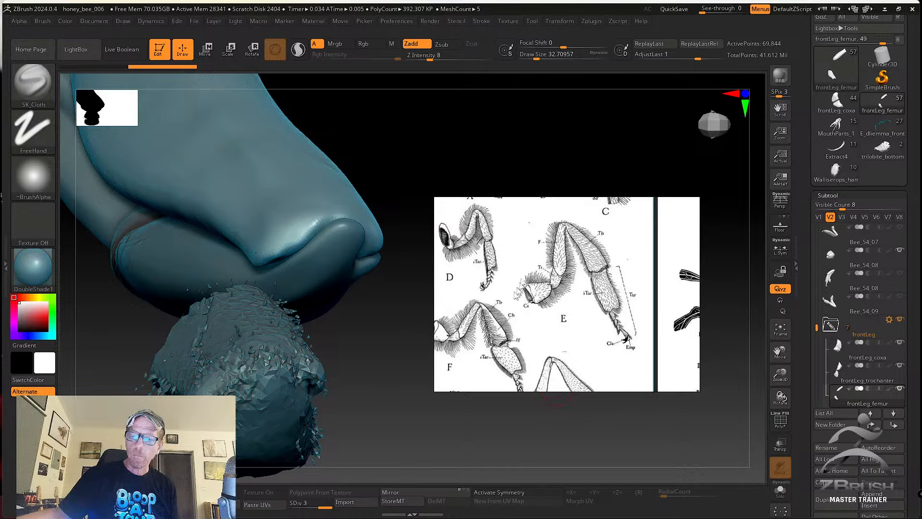
scroll(517, 293, "down", 5)
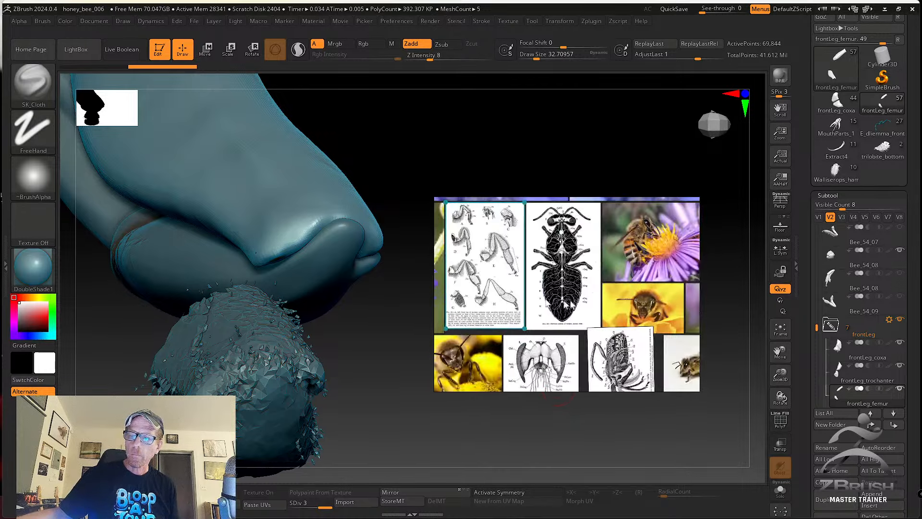
middle_click_drag(571, 305, 463, 321)
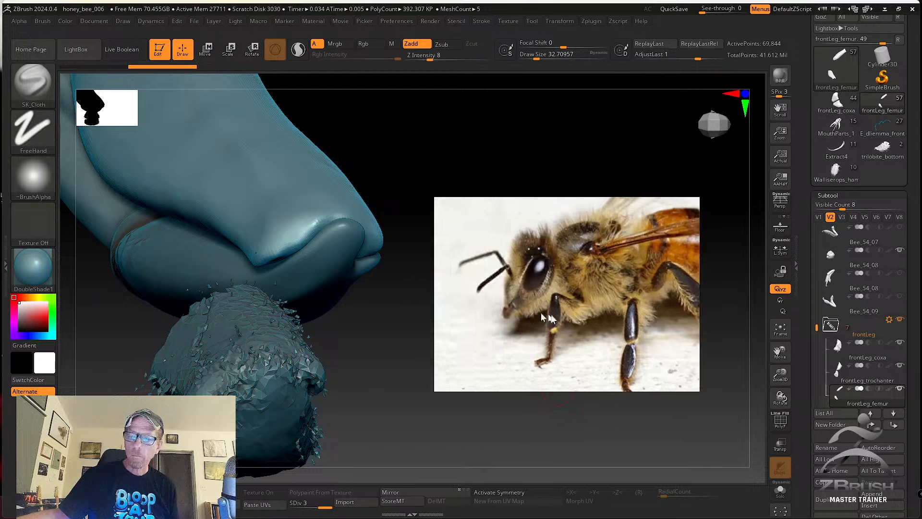
scroll(562, 329, "up", 3)
scroll(582, 305, "down", 8)
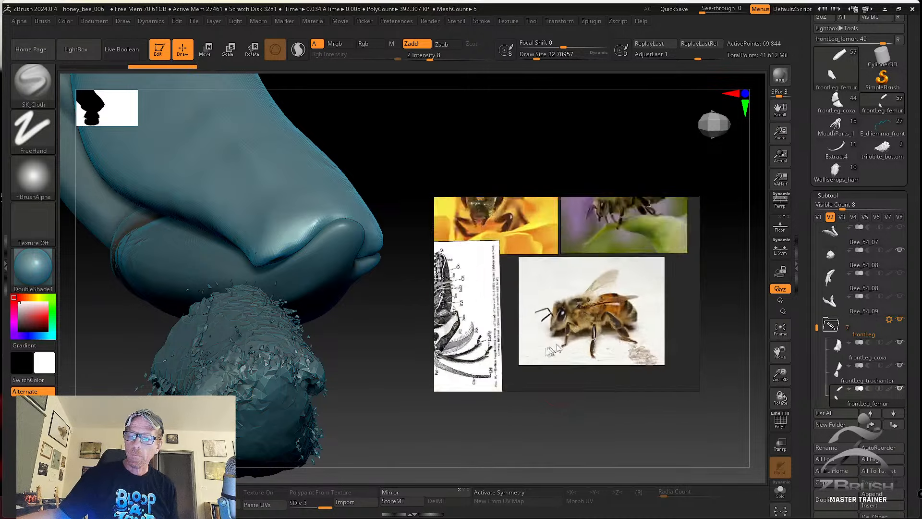
middle_click_drag(537, 320, 619, 305)
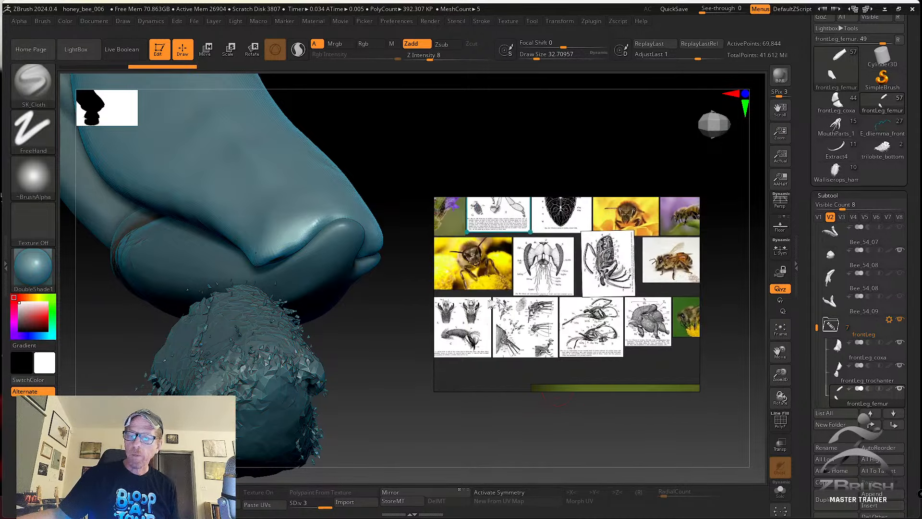
middle_click_drag(488, 304, 533, 332)
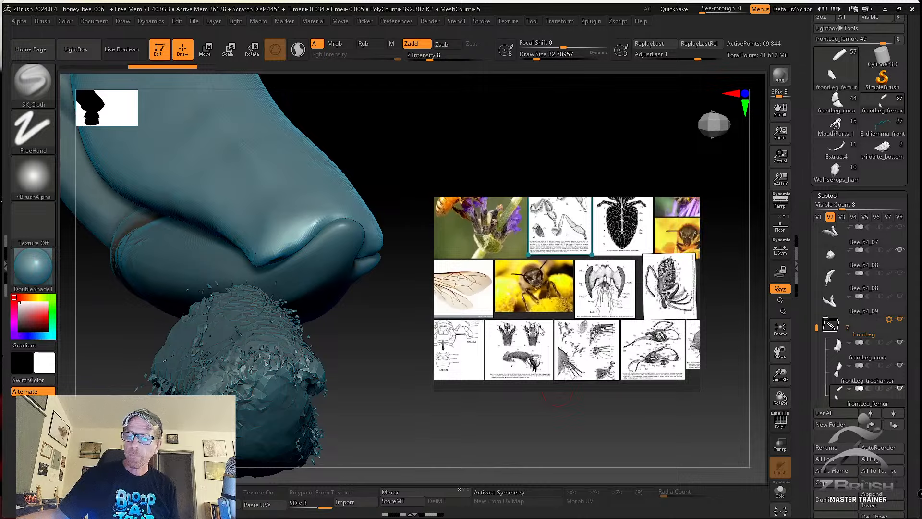
scroll(533, 332, "down", 3)
scroll(533, 332, "up", 4)
scroll(531, 331, "down", 4)
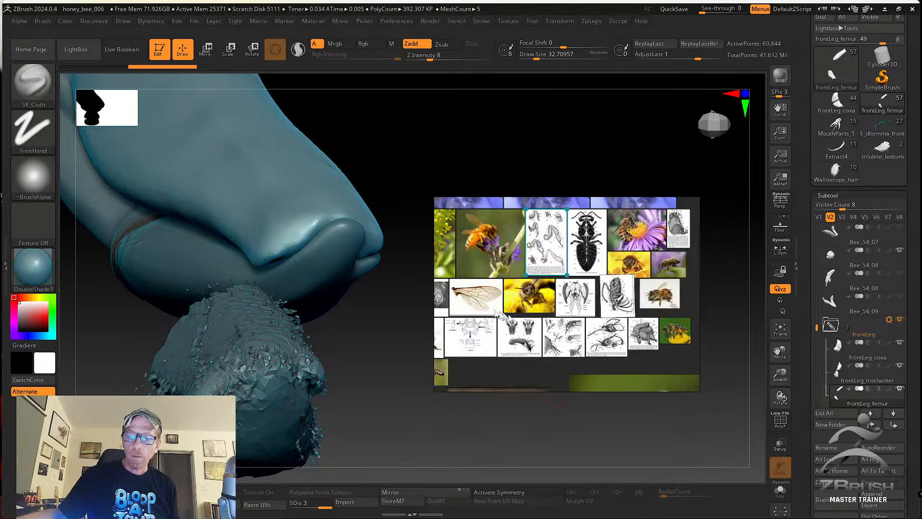
Examine the microscope bee photos on the reference board for a close view of the bent leg joint.
middle_click_drag(473, 335, 570, 307)
scroll(527, 326, "up", 6)
scroll(557, 328, "down", 5)
scroll(505, 324, "up", 2)
middle_click_drag(495, 324, 580, 291)
middle_click_drag(519, 292, 662, 360)
scroll(543, 306, "down", 5)
middle_click_drag(534, 305, 620, 365)
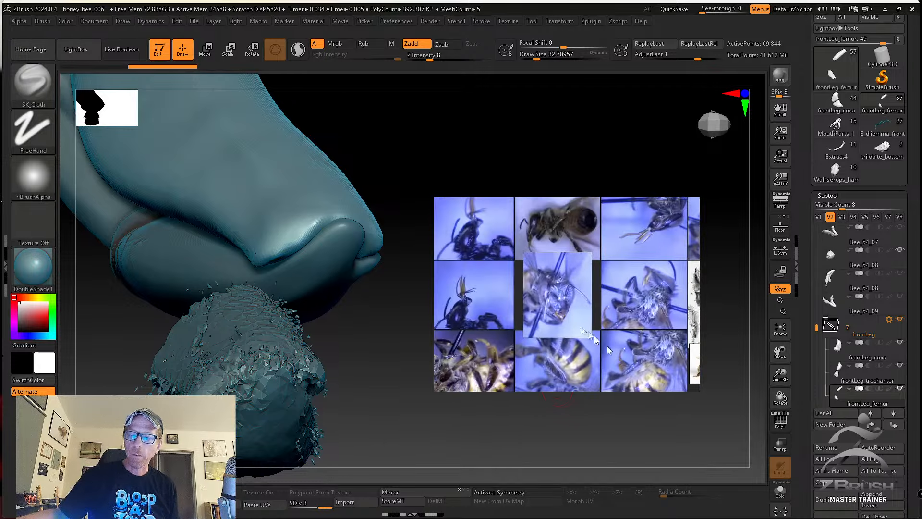
mouse_move(643, 308)
middle_mouse_down()
mouse_move(536, 306)
mouse_move(533, 326)
middle_mouse_up()
scroll(537, 310, "down", 3)
scroll(532, 323, "up", 3)
scroll(533, 323, "up", 5)
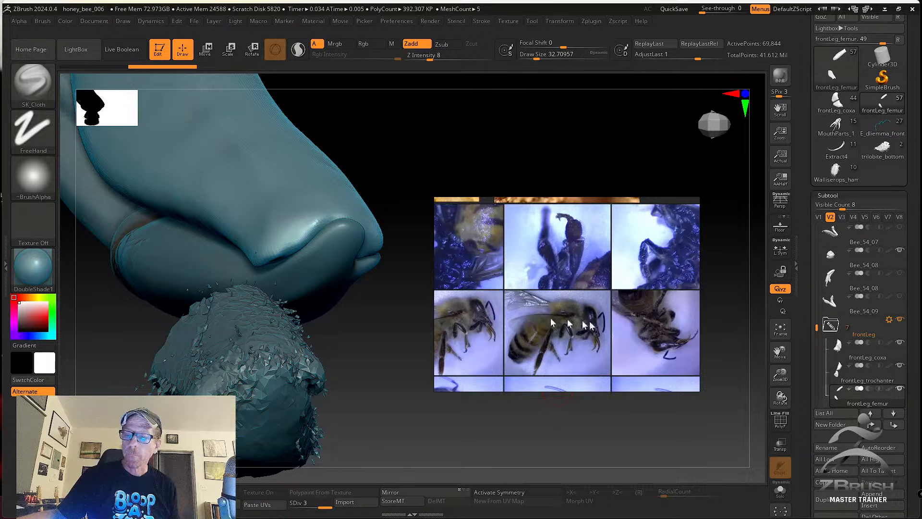
scroll(518, 298, "up", 5)
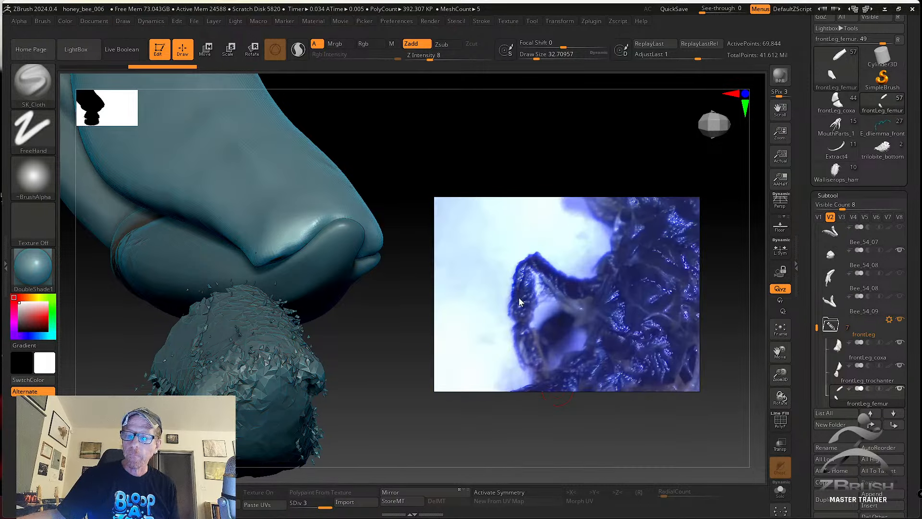
scroll(525, 303, "down", 4)
scroll(526, 315, "down", 4)
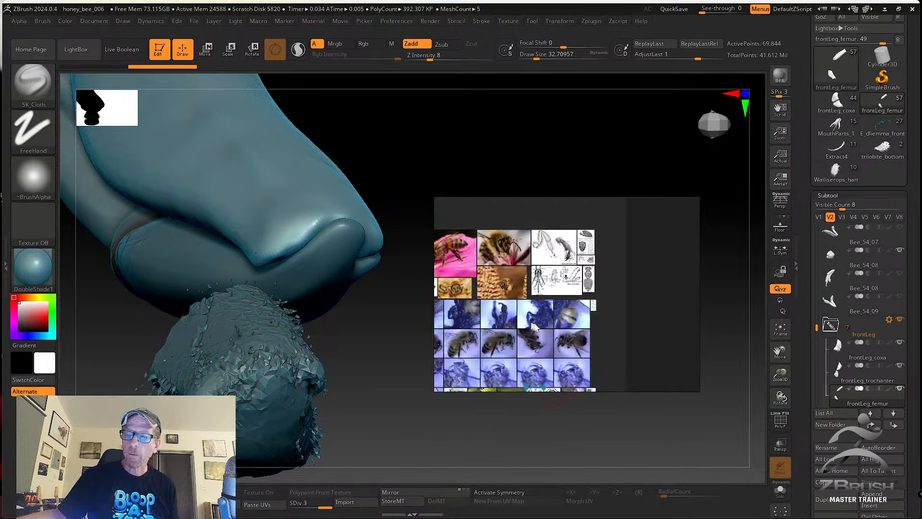
Check the tarsus line drawings and the bee-on-flower photos on the reference board for leg details.
middle_click_drag(529, 308, 536, 331)
scroll(581, 293, "up", 5)
scroll(581, 294, "up", 5)
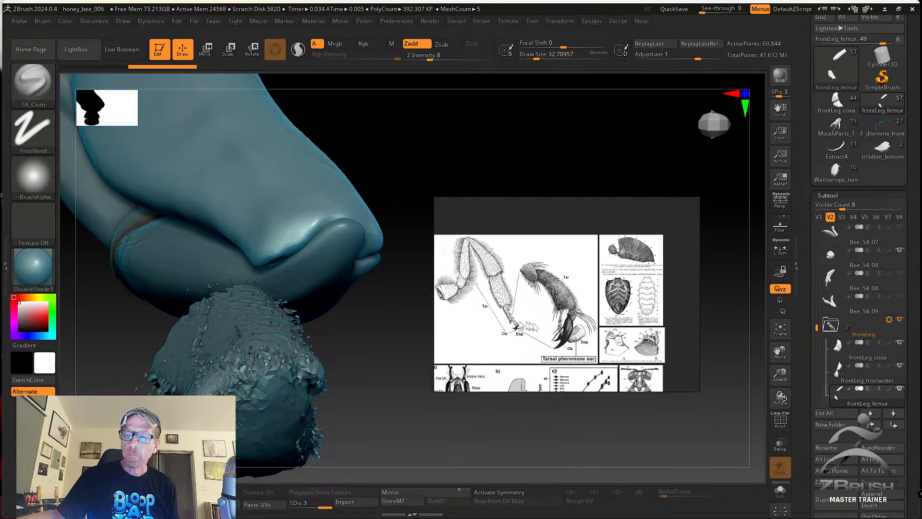
scroll(509, 326, "down", 6)
scroll(566, 312, "up", 3)
middle_click_drag(568, 311, 623, 315)
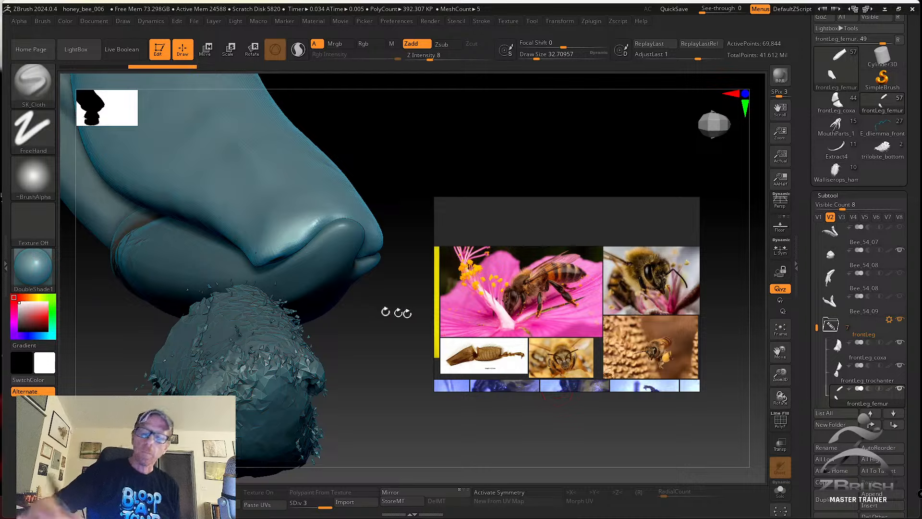
Set the brush size to about 44 and sculpt the femur's edge beside the tibia with SK_Cloth strokes.
right_click_drag(274, 242, 229, 195)
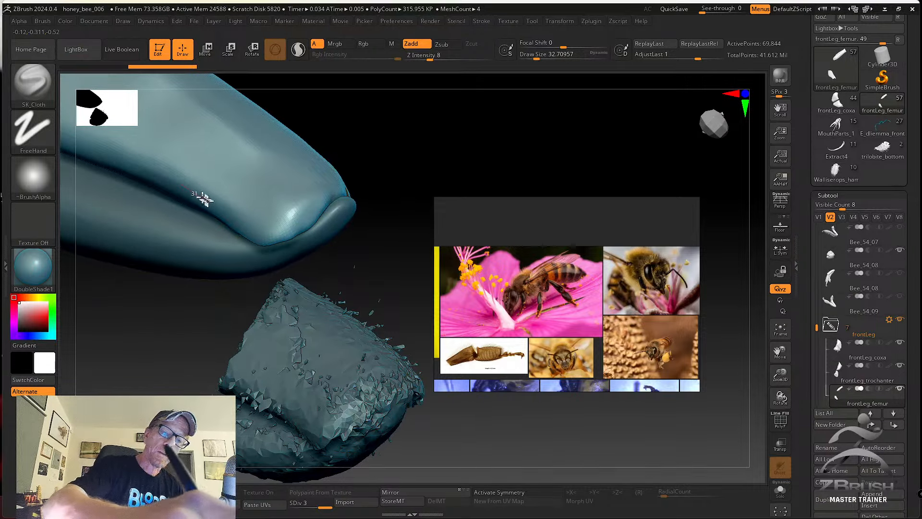
key("s")
left_click_drag(212, 197, 217, 196)
left_click_drag(143, 170, 129, 161)
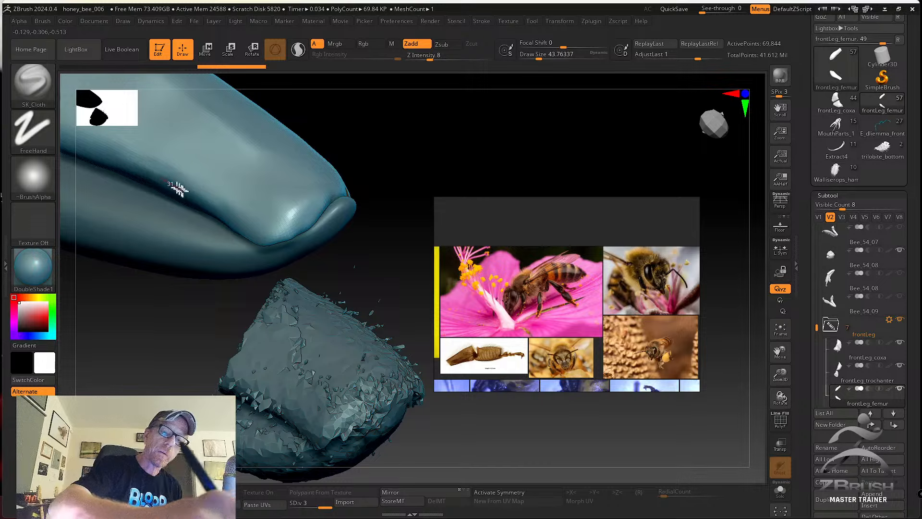
left_click_drag(229, 219, 257, 233)
mouse_move(171, 175)
left_mouse_down()
mouse_move(283, 246)
mouse_move(312, 211)
mouse_move(345, 193)
left_mouse_up()
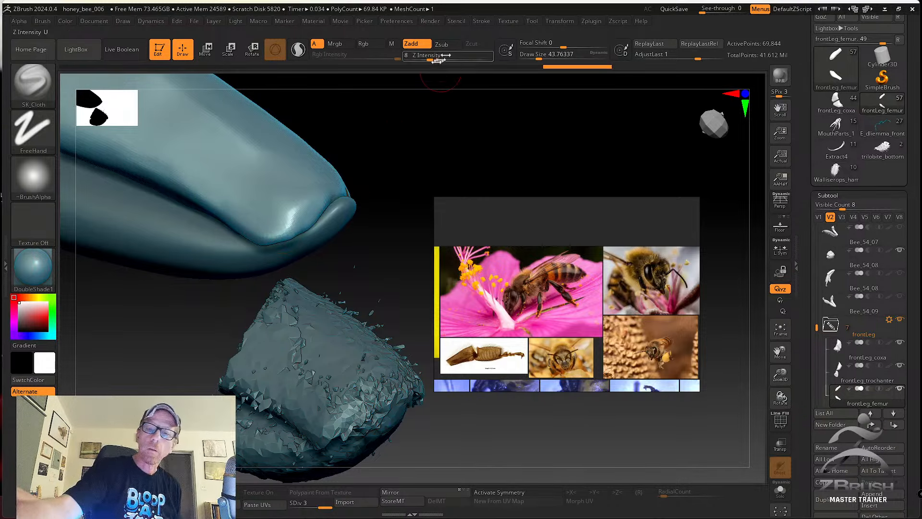
Raise the Z Intensity to 24 and build up the rim at the femur's tip around the joint notch.
left_click_drag(435, 58, 448, 58)
key("s")
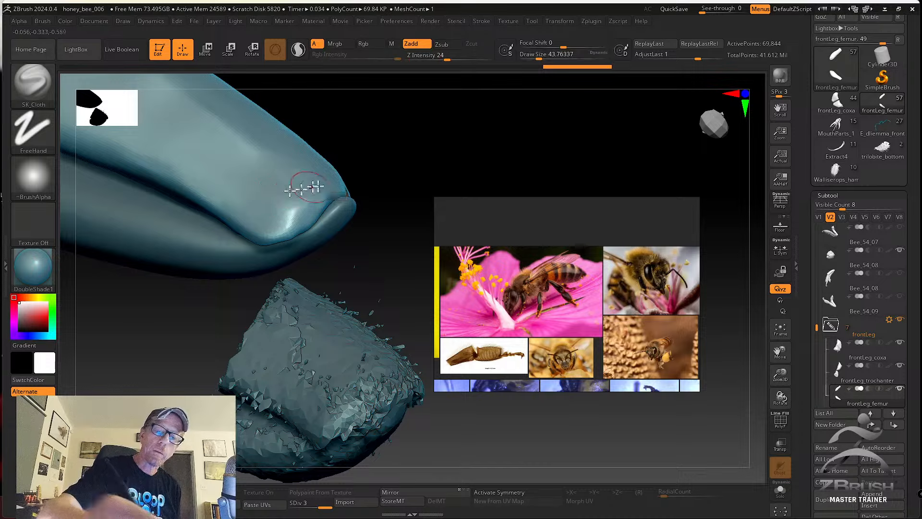
right_click_drag(304, 188, 299, 201)
left_click_drag(264, 230, 340, 185)
mouse_move(340, 185)
right_mouse_down()
mouse_move(319, 196)
mouse_move(328, 190)
right_mouse_up()
left_click_drag(351, 187, 354, 191)
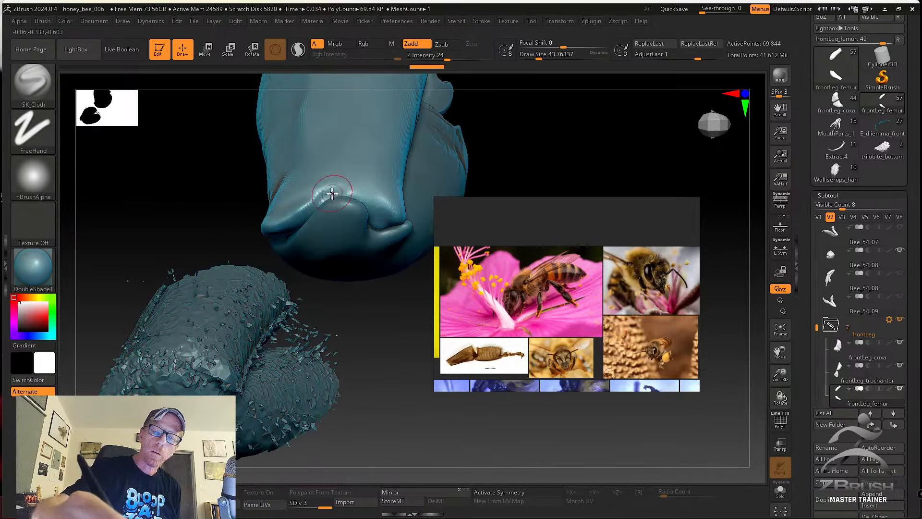
right_click_drag(330, 192, 346, 189)
Turn on ghost transparency and sculpt the raised rim around the femur's joint notch from several angles.
left_click(780, 445)
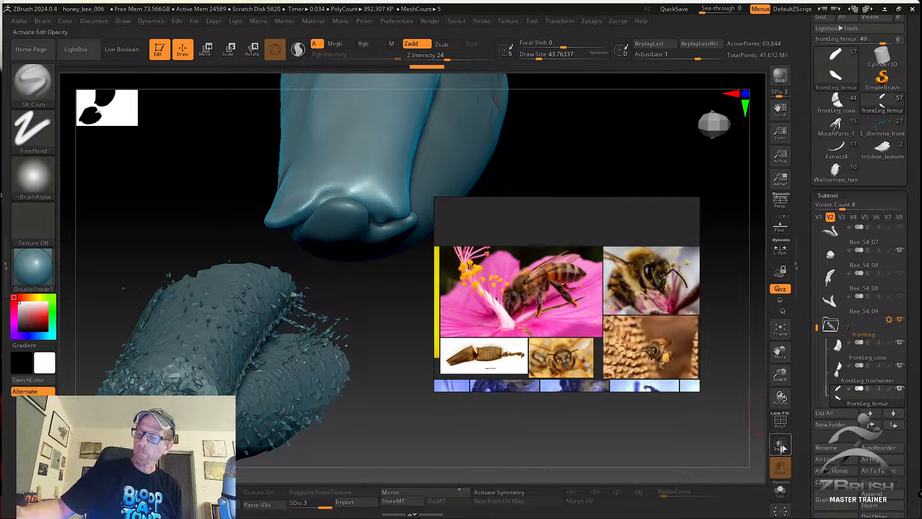
right_click_drag(405, 247, 307, 250)
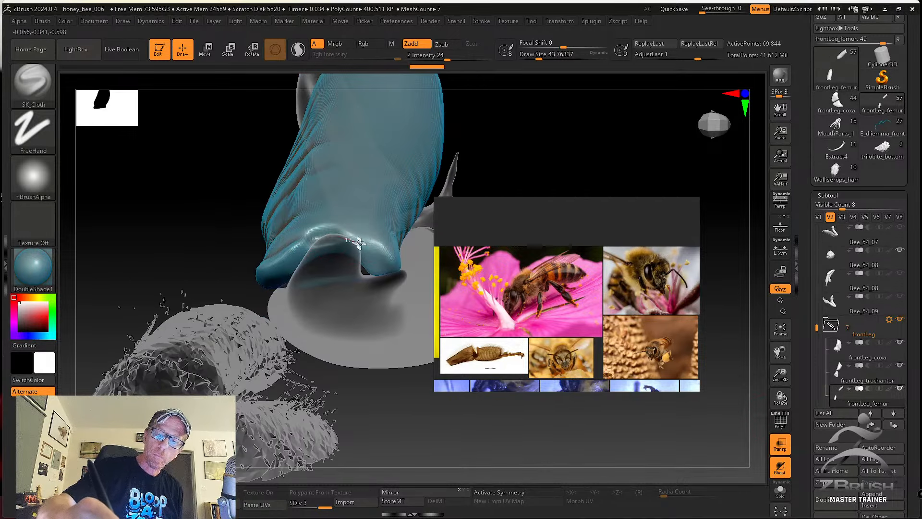
left_click_drag(359, 242, 375, 257)
right_click_drag(374, 257, 319, 247)
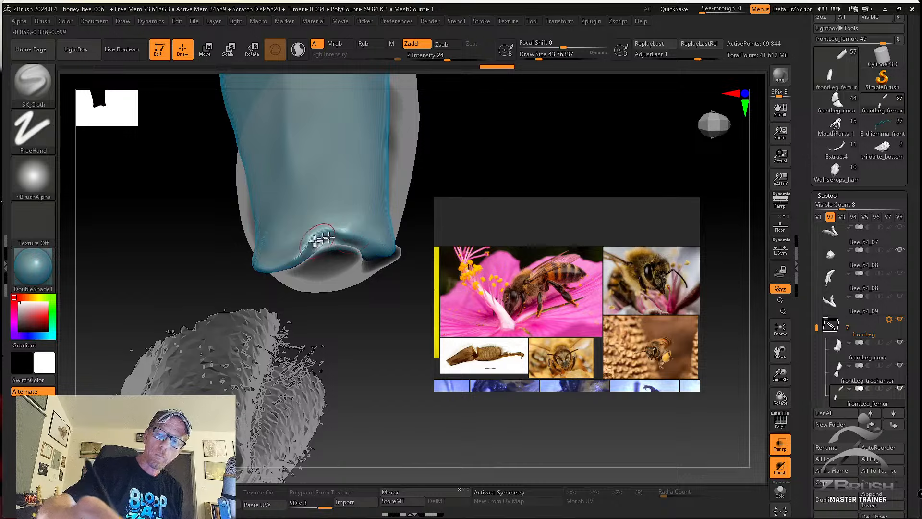
left_click_drag(371, 243, 374, 245)
right_click_drag(374, 244, 356, 210)
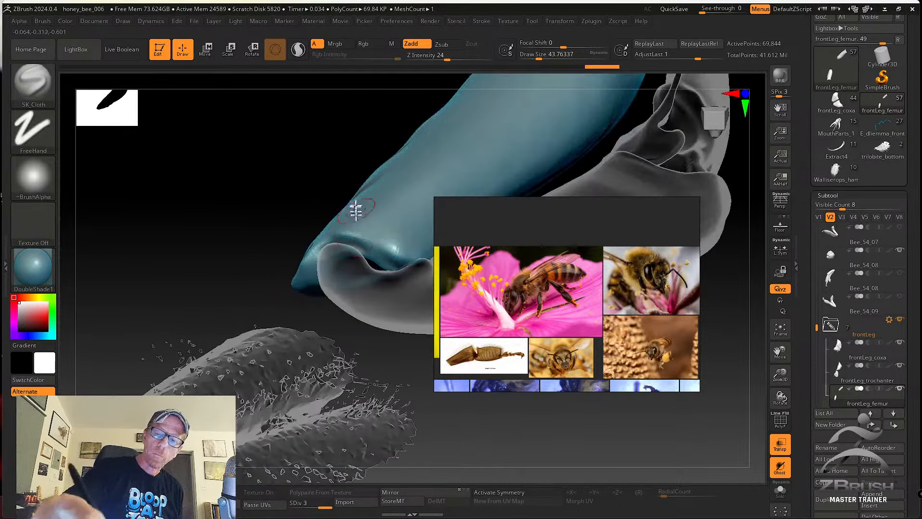
right_click_drag(392, 254, 312, 258)
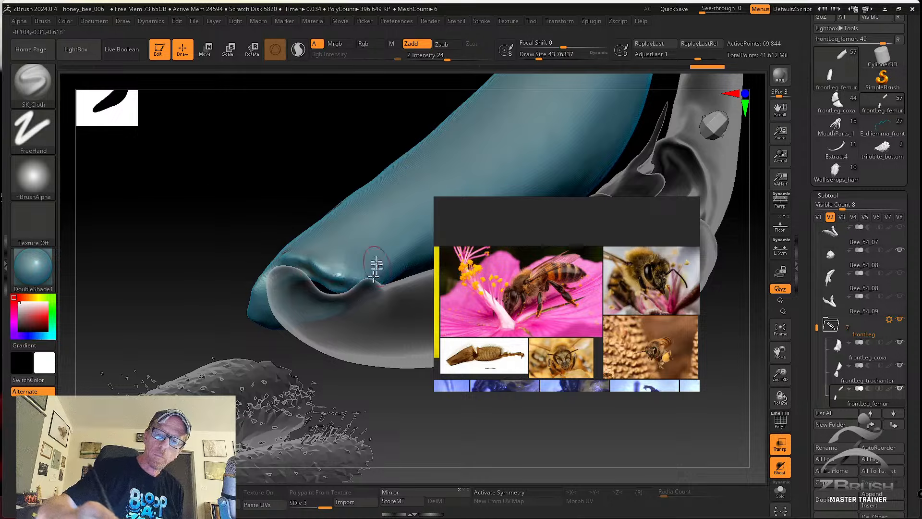
Switch to the Move brush at draw size about 87 and reshape the lobes of the femur's end around the tibia joint.
left_click(33, 84)
left_click(355, 96)
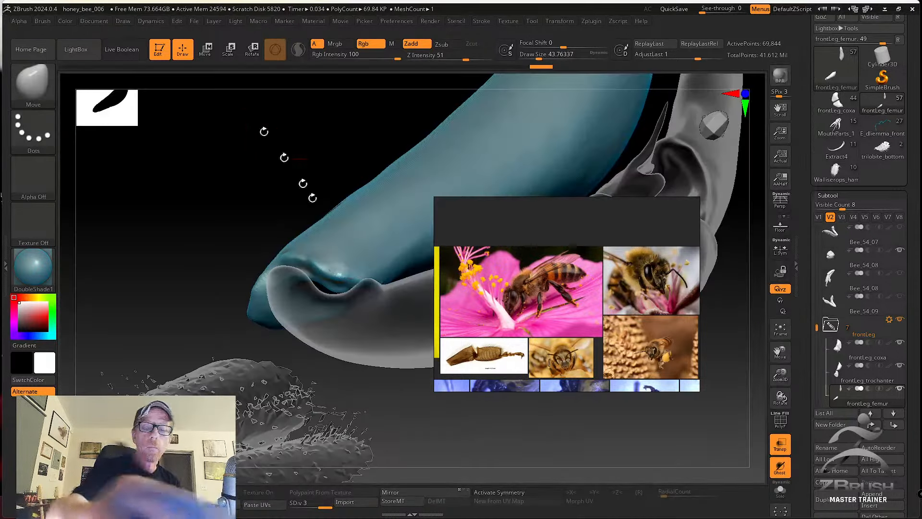
key("s")
mouse_move(349, 257)
right_mouse_down()
mouse_move(353, 294)
mouse_move(342, 274)
right_mouse_up()
key("s")
left_click_drag(331, 270, 342, 270)
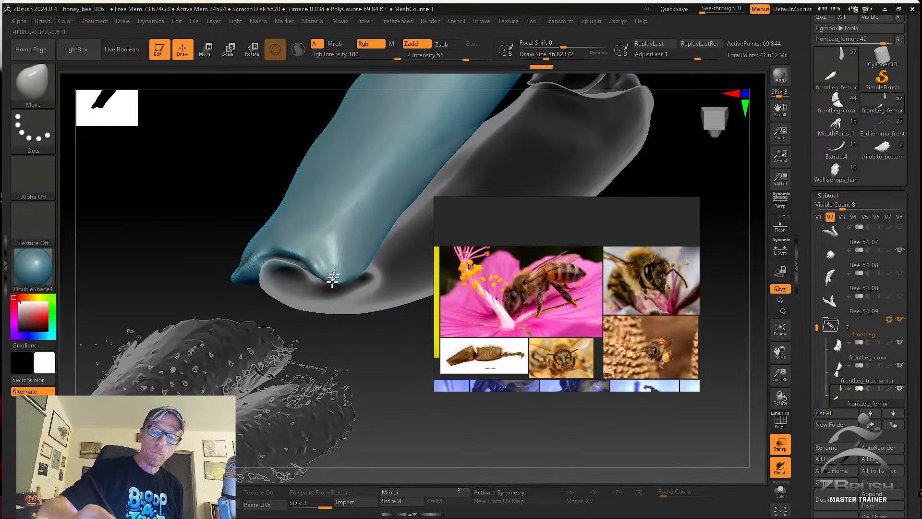
mouse_move(354, 273)
right_mouse_down()
mouse_move(360, 264)
mouse_move(320, 268)
mouse_move(321, 257)
mouse_move(344, 286)
mouse_move(299, 309)
right_mouse_up()
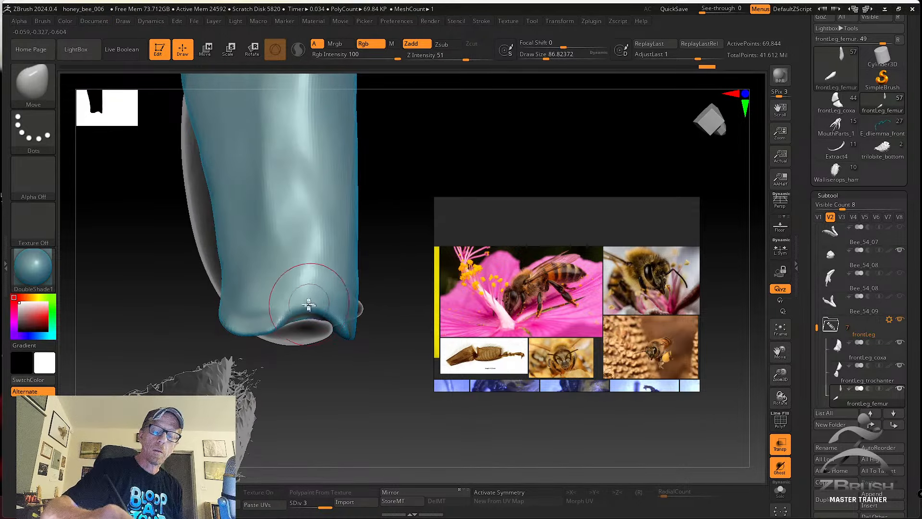
right_click_drag(308, 304, 301, 337)
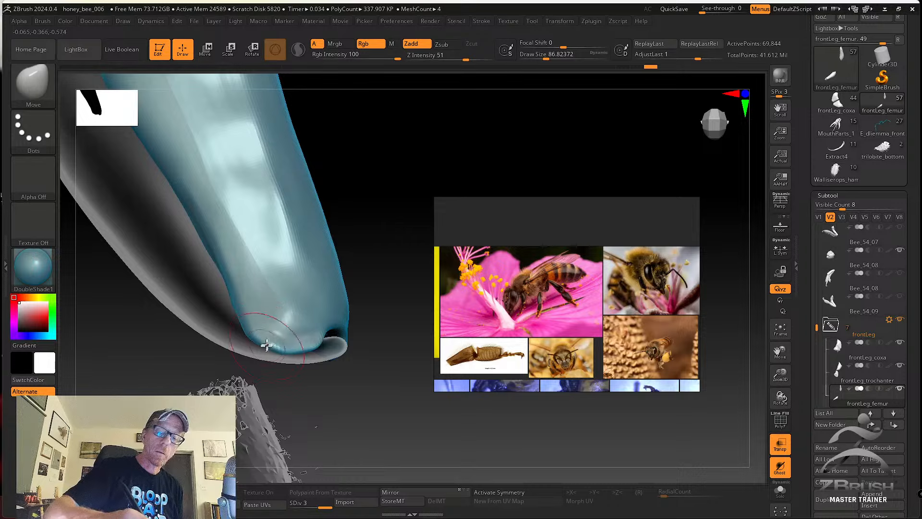
right_click_drag(350, 374, 314, 352)
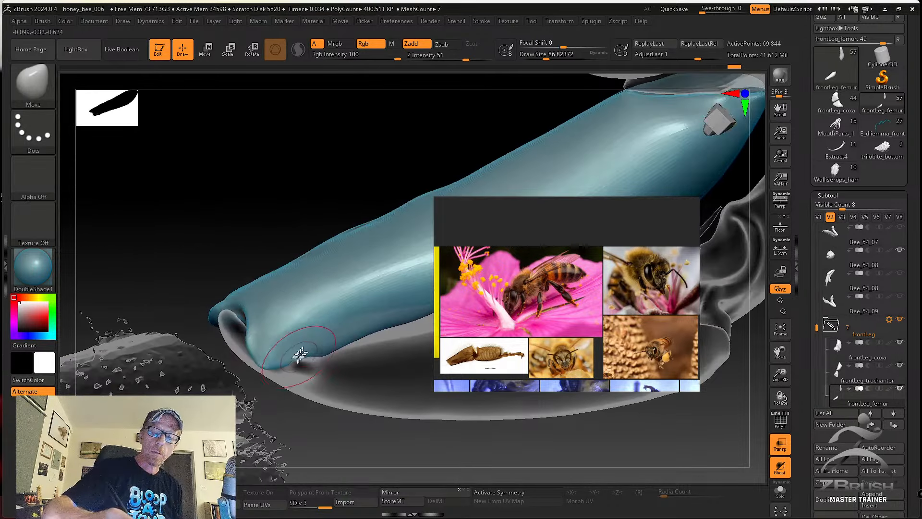
Smooth the underside of the femur just behind its joint end.
key("shift")
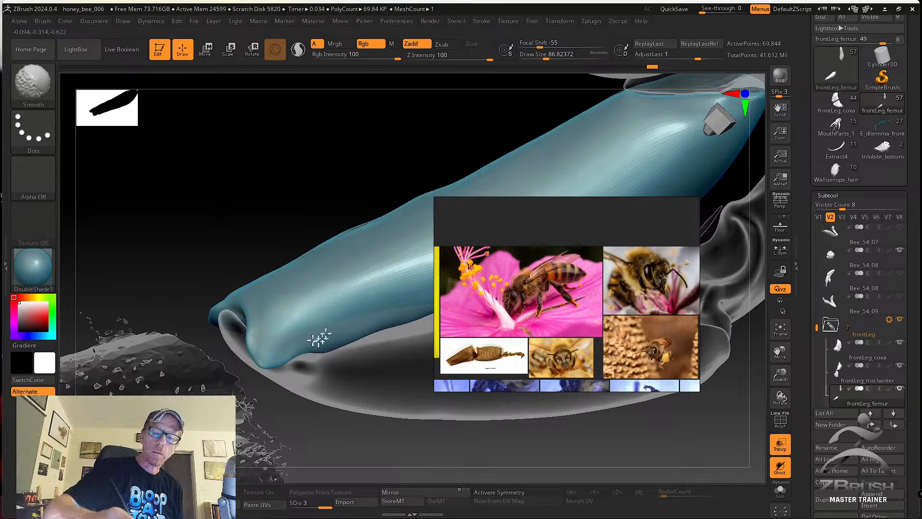
mouse_move(320, 338)
left_mouse_down("shift")
mouse_move(354, 326)
mouse_move(319, 348)
left_mouse_up("shift")
key("shift")
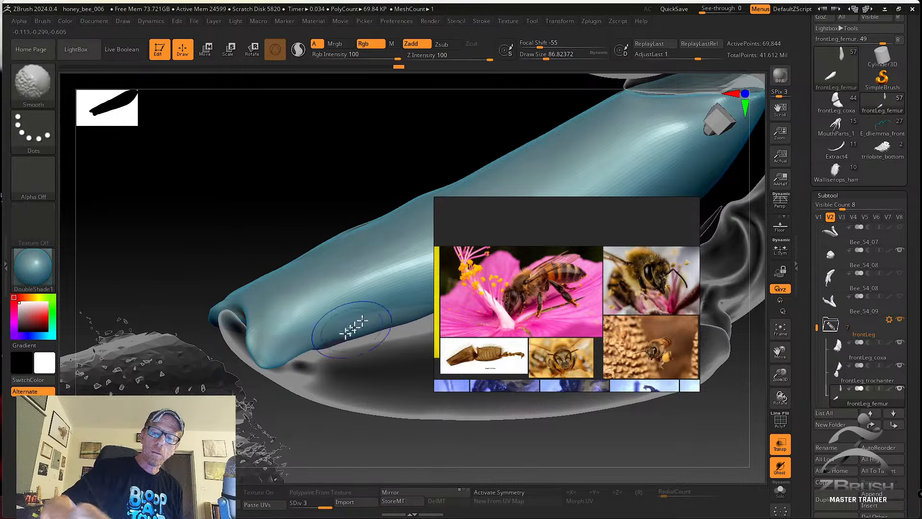
Save the honey bee tool with the current femur sculpt under its existing file name.
right_click_drag(413, 303, 399, 390, "ctrl")
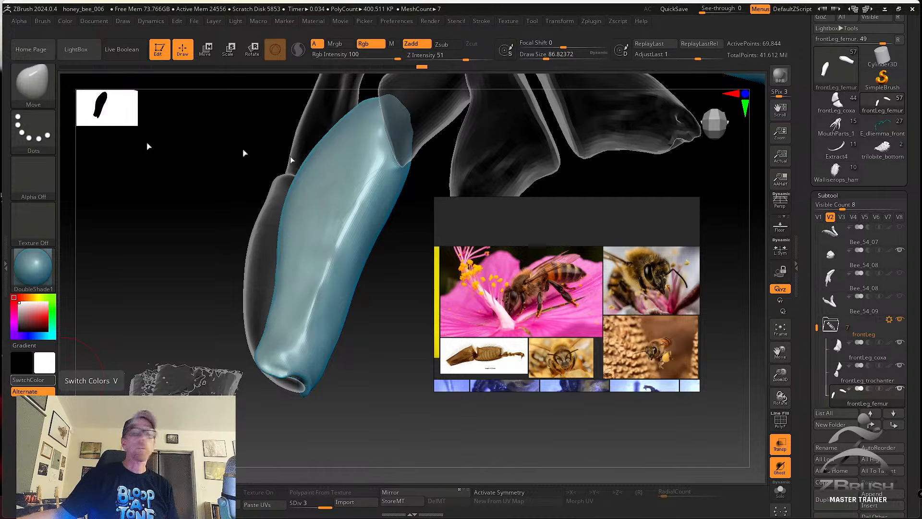
scroll(860, 96, "up", 3)
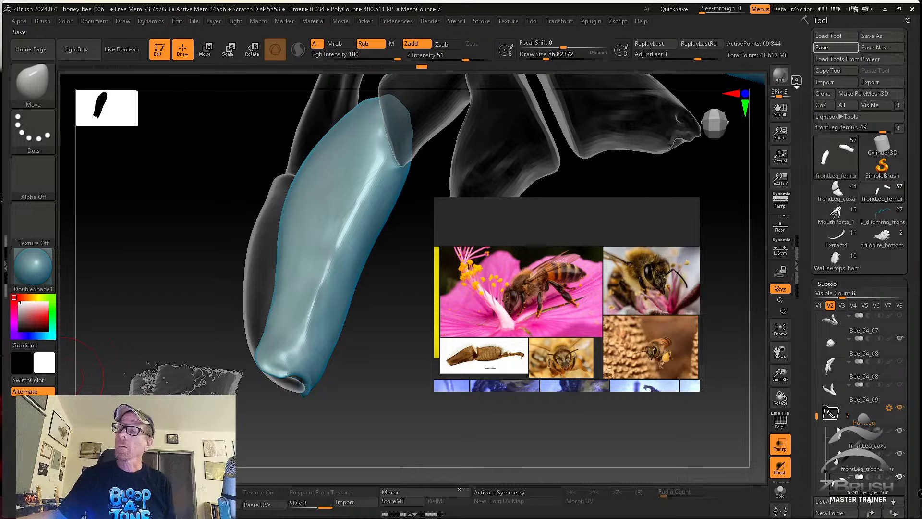
left_click(841, 47)
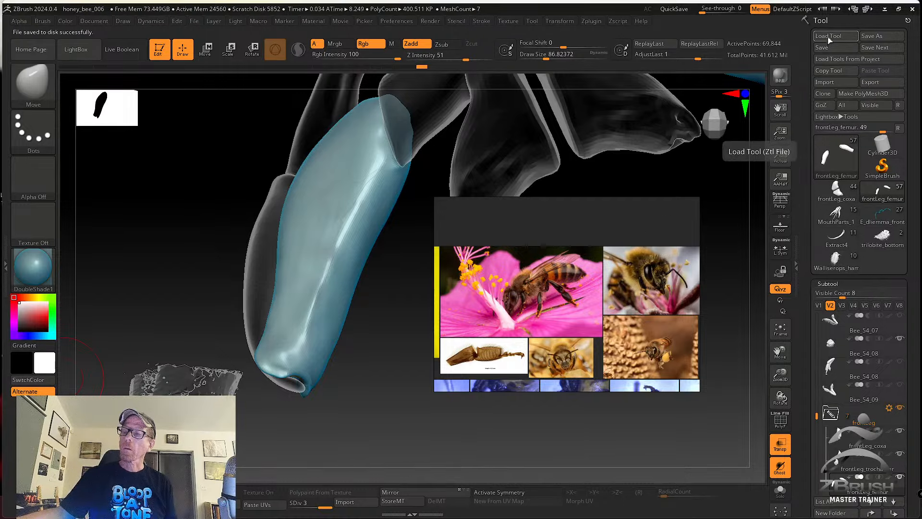
Load Thyninne_wasp_MALE_023_print.ZTL from D:\Projects\Client_Work\CDM\Thyninne wasp Zaspilothynnus nigripes - MALE\Thyninne_wasp_MALE_Zbrush.
left_click(827, 37)
left_click(344, 28)
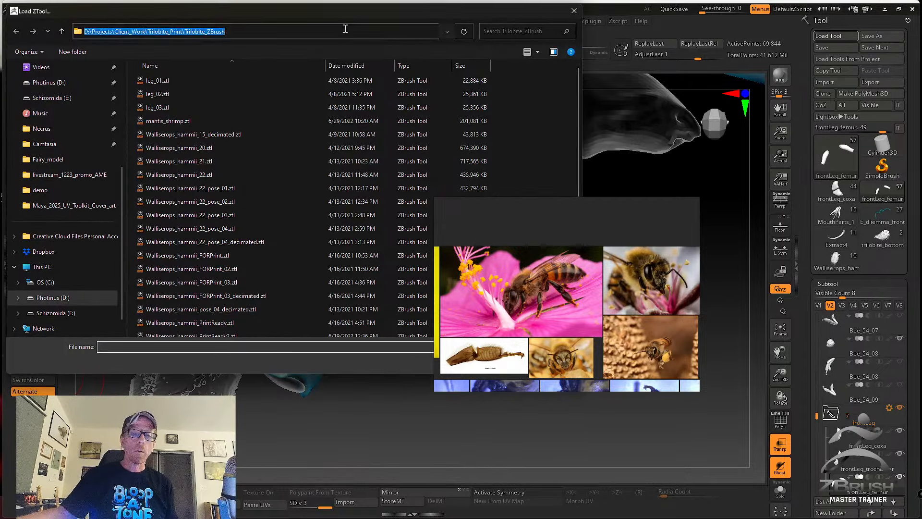
type("D:\\Projects\\Client_Work\\CDM\\Thyninne wasp Zaspilothynnus nigripes - MALE\\Thyninne_wasp_MALE_Zbrush")
key("Return")
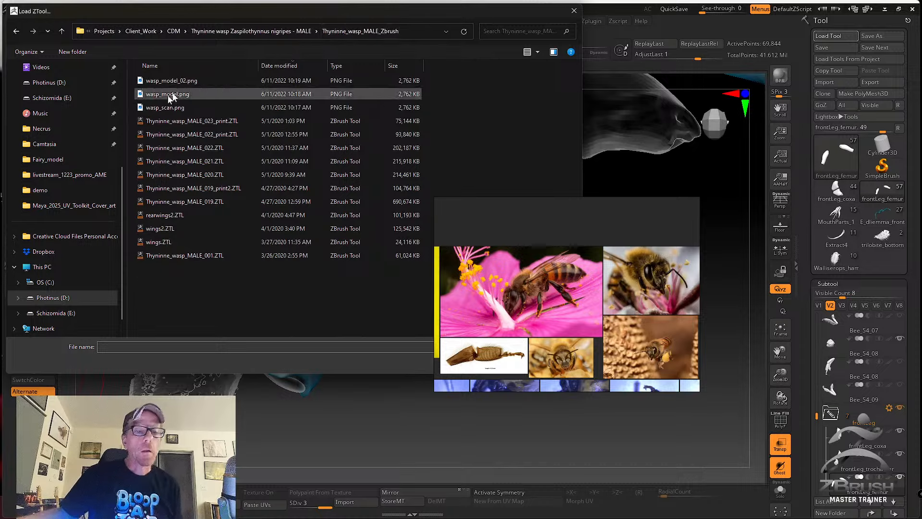
left_click(243, 120)
left_click_drag(521, 222, 652, 285)
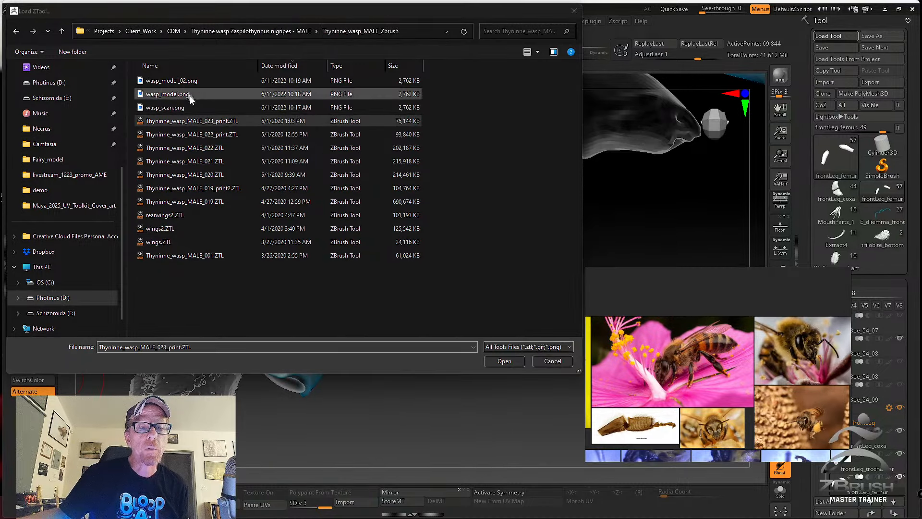
left_click(220, 120)
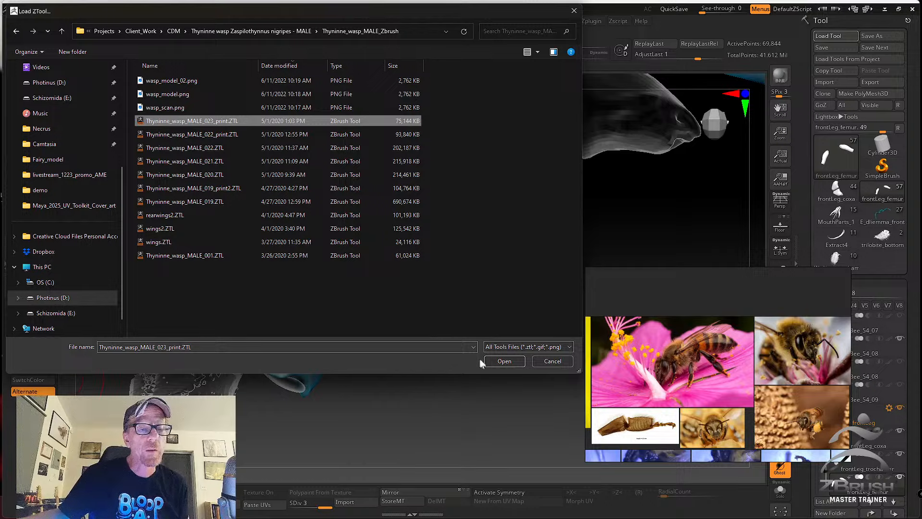
left_click(500, 361)
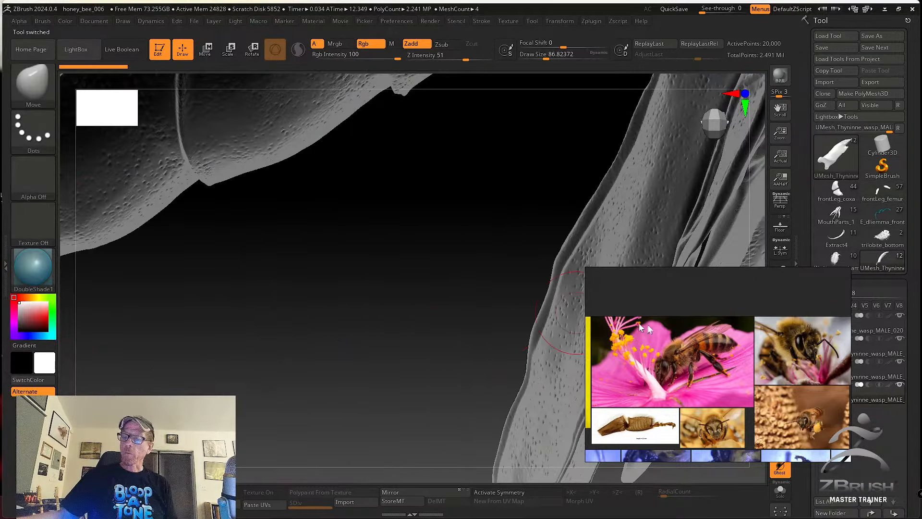
Move the reference board clear of the model, frame the wasp and turn off transparency to show it whole.
left_click_drag(640, 326, 526, 408)
left_click(780, 328)
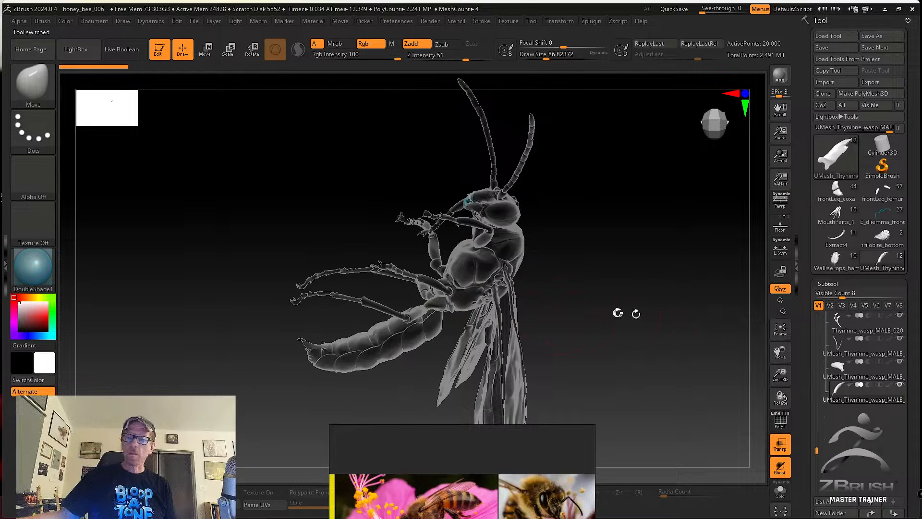
left_click_drag(617, 313, 604, 290)
left_click(780, 444)
left_click_drag(635, 349, 619, 387)
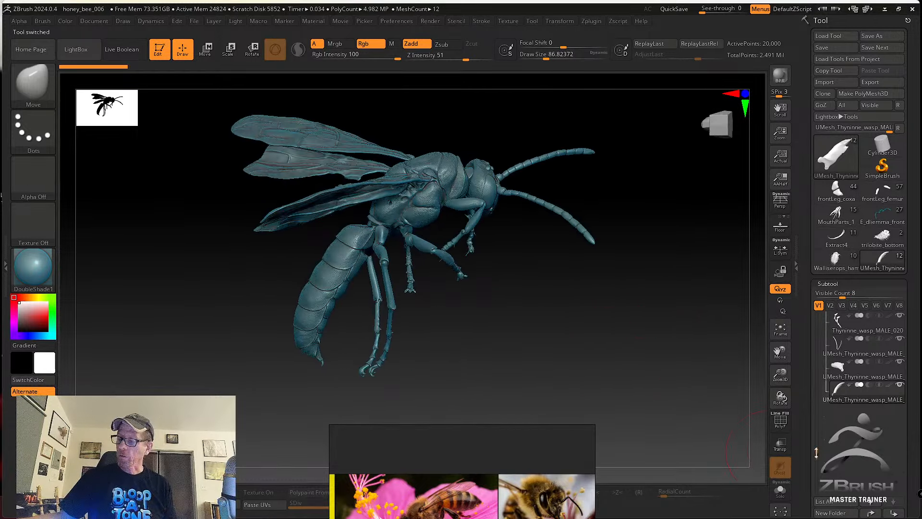
mouse_move(816, 452)
left_mouse_down()
mouse_move(802, 307)
mouse_move(802, 333)
left_mouse_up()
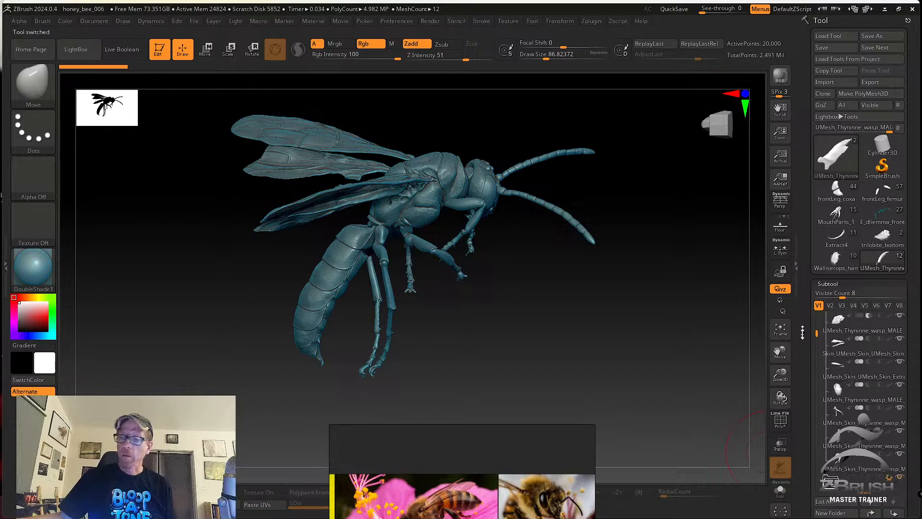
left_click_drag(657, 346, 647, 382)
Isolate the wasp leg pair subtool MALE_033 and examine its body-side joint ends, then show the whole model again.
left_click(436, 240, "alt")
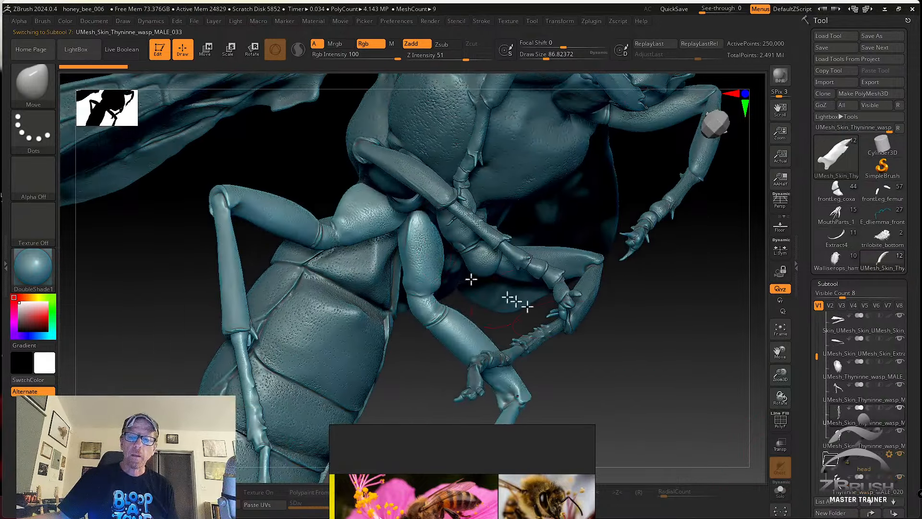
left_click_drag(653, 370, 630, 325, "alt")
left_click(780, 490)
left_click_drag(759, 476, 542, 257)
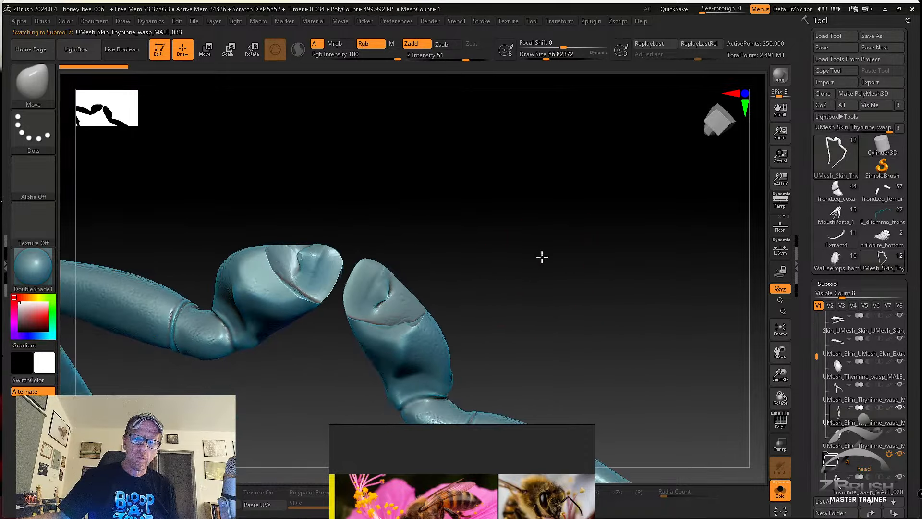
left_click_drag(422, 292, 547, 314)
left_click(780, 490)
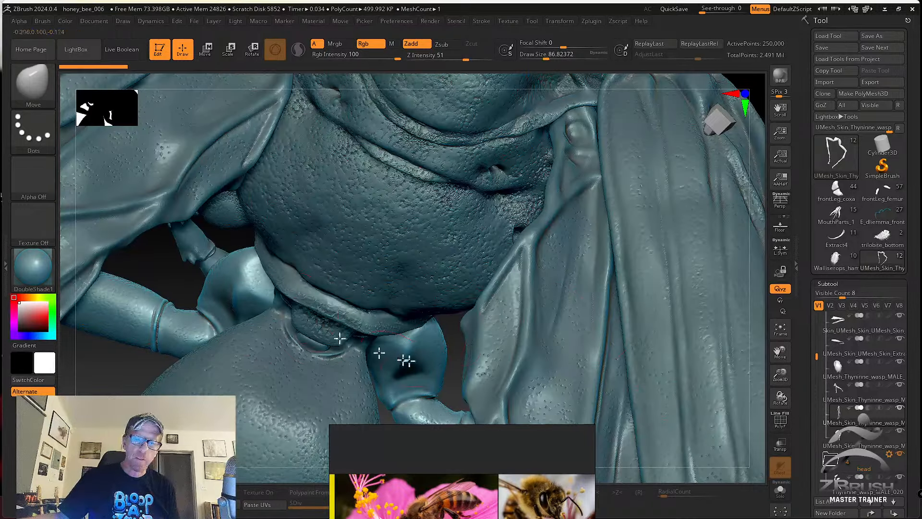
Select the wasp's thorax subtool, isolate it to examine its leg attachment areas, and restore the other parts.
left_click_drag(449, 335, 431, 248)
left_click(430, 248, "alt")
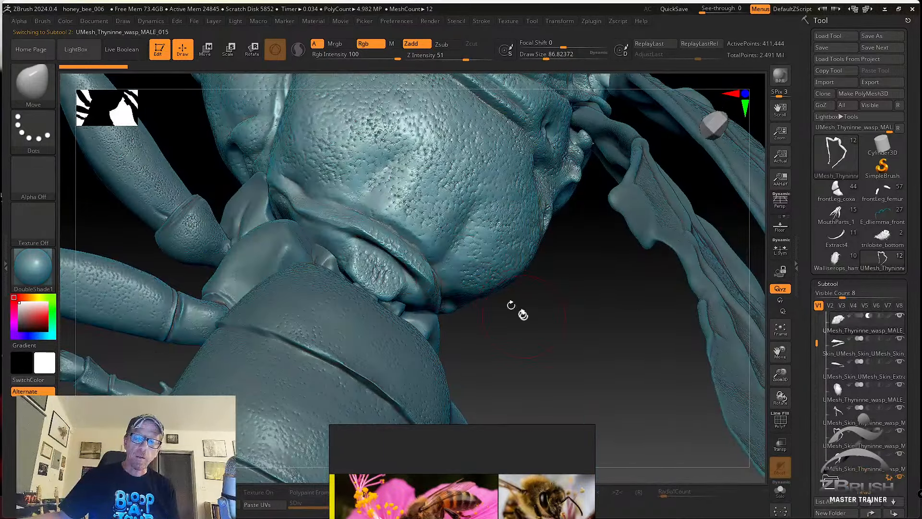
left_click_drag(515, 307, 540, 326)
left_click(780, 489)
left_click_drag(571, 358, 620, 332)
left_click(780, 490)
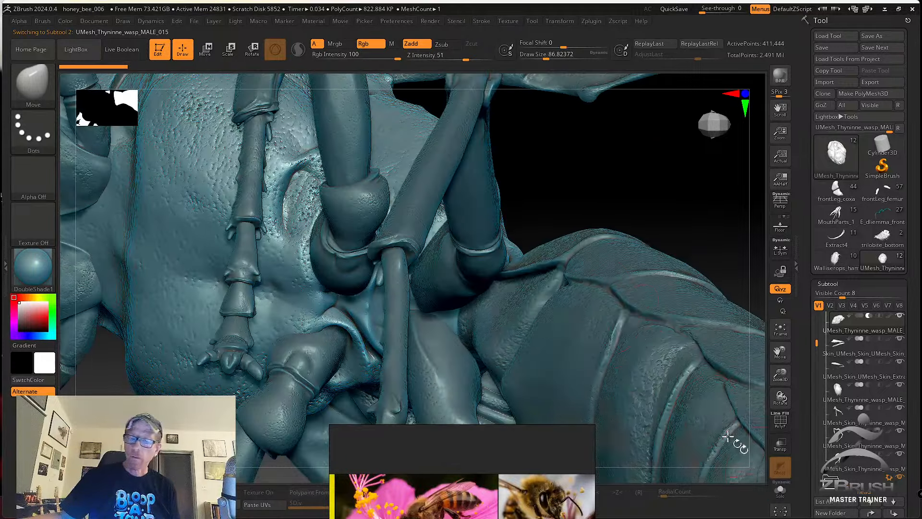
Isolate the wasp leg pair subtool MALE_029 and examine its joint ends, spines and polygon wireframe.
left_click_drag(632, 224, 697, 269)
left_click(401, 260, "alt")
left_click(781, 492)
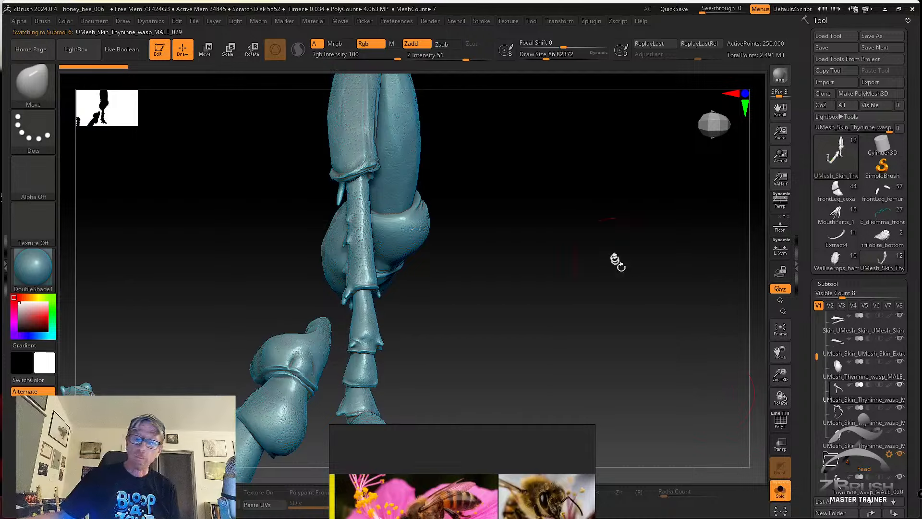
left_click_drag(614, 261, 301, 248)
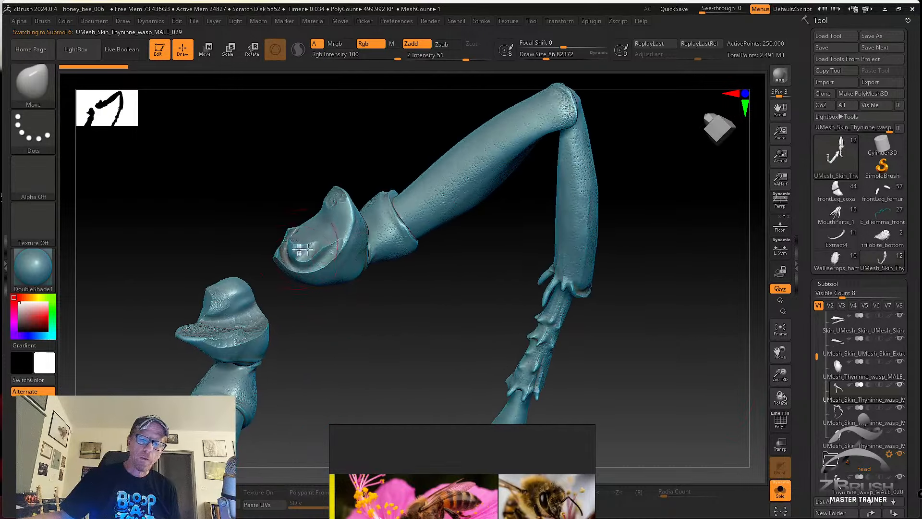
left_click_drag(312, 304, 304, 330)
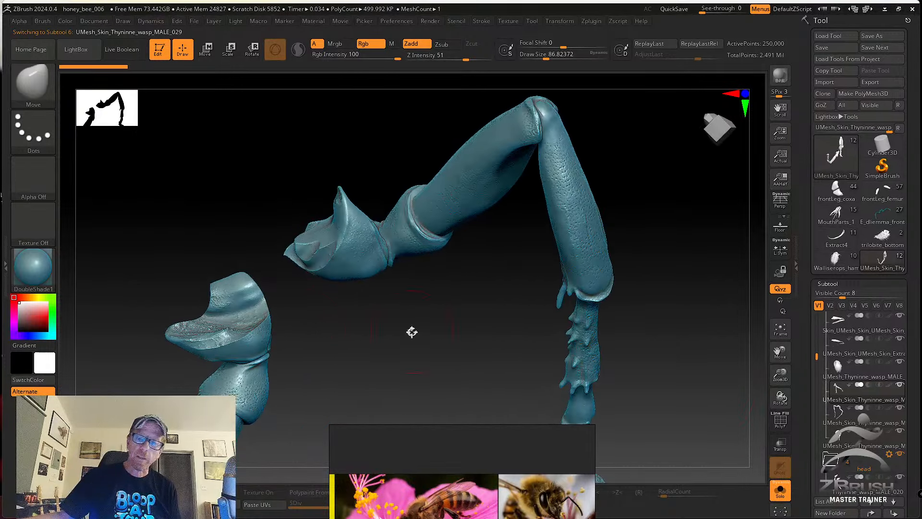
left_click_drag(412, 332, 427, 210)
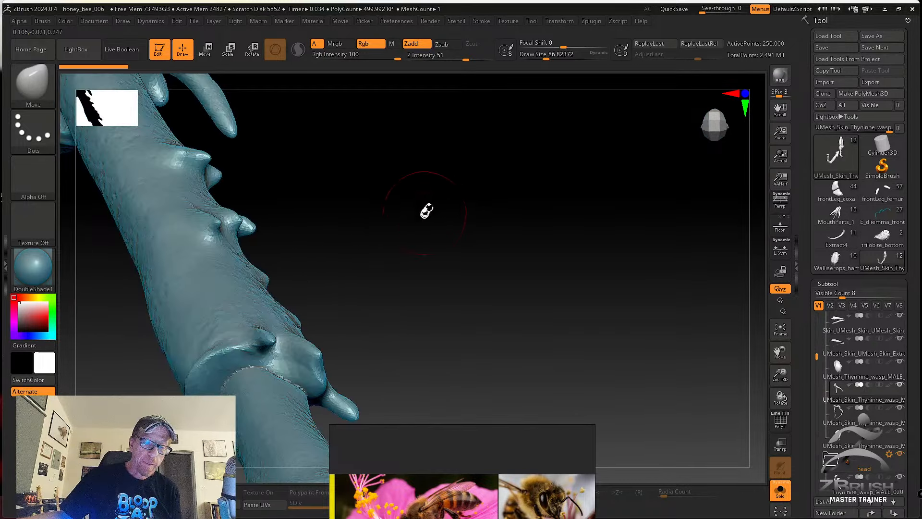
left_click(781, 421)
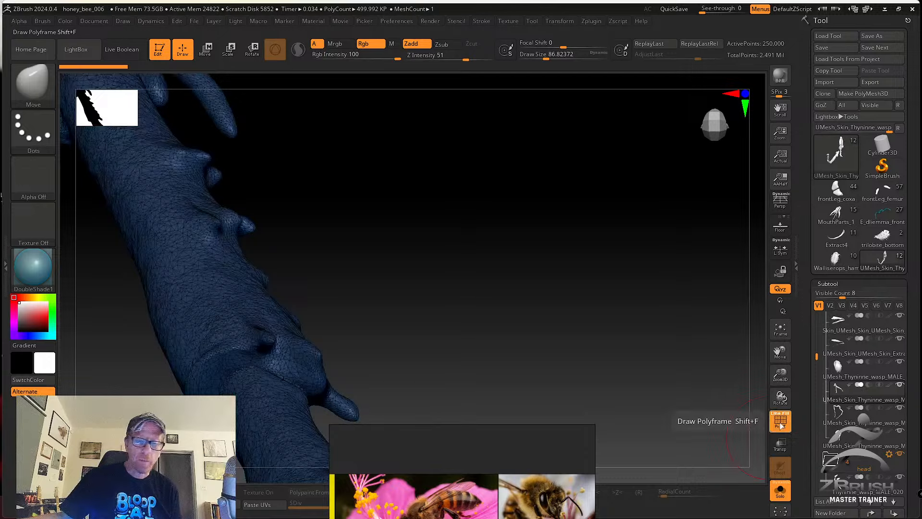
left_click(781, 422)
left_click_drag(582, 232, 469, 217)
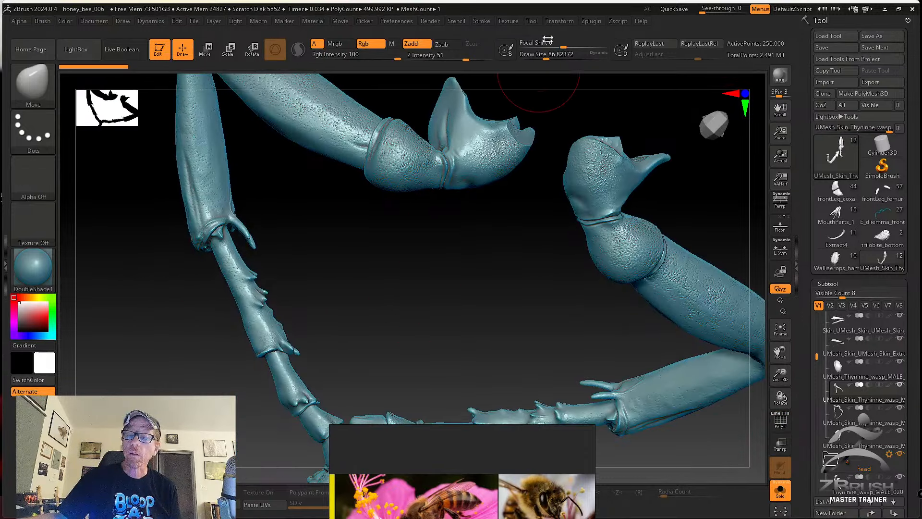
Check the isolated leg pair's mesh volume in 3D Print Hub.
left_click(595, 22)
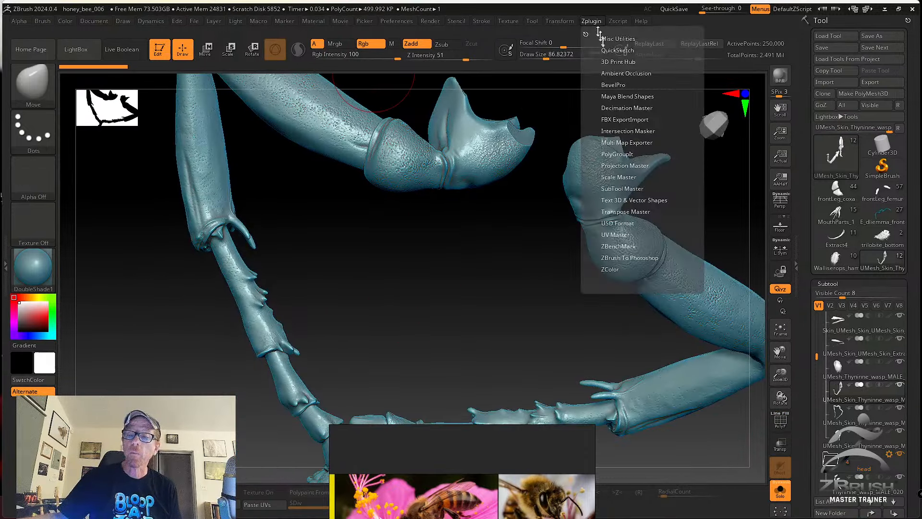
left_click(618, 62)
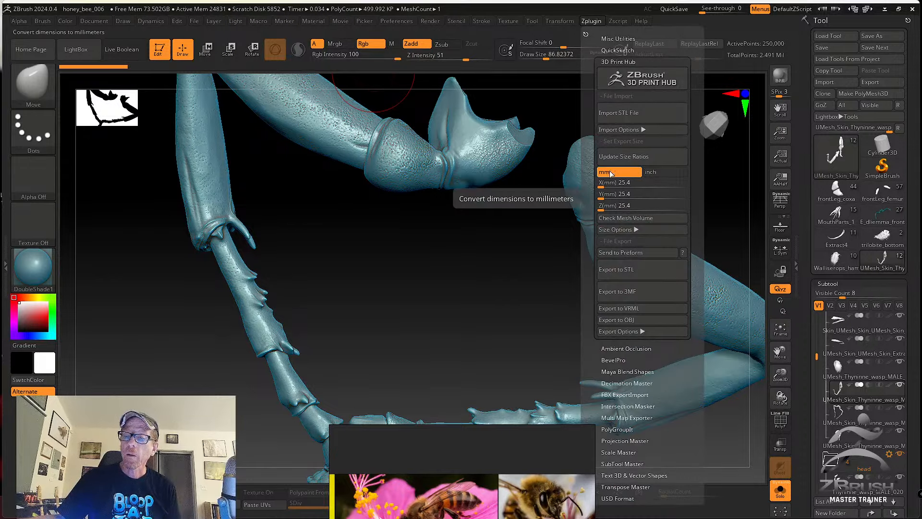
left_click(629, 218)
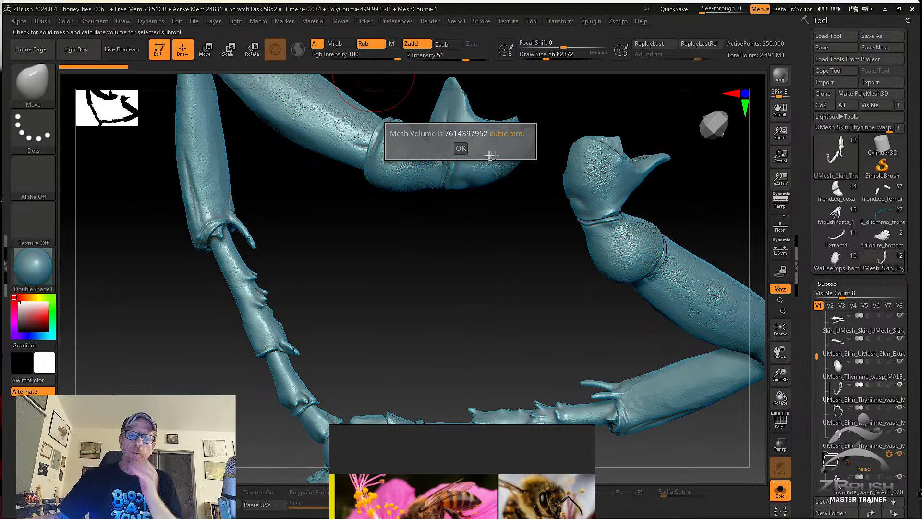
left_click(460, 150)
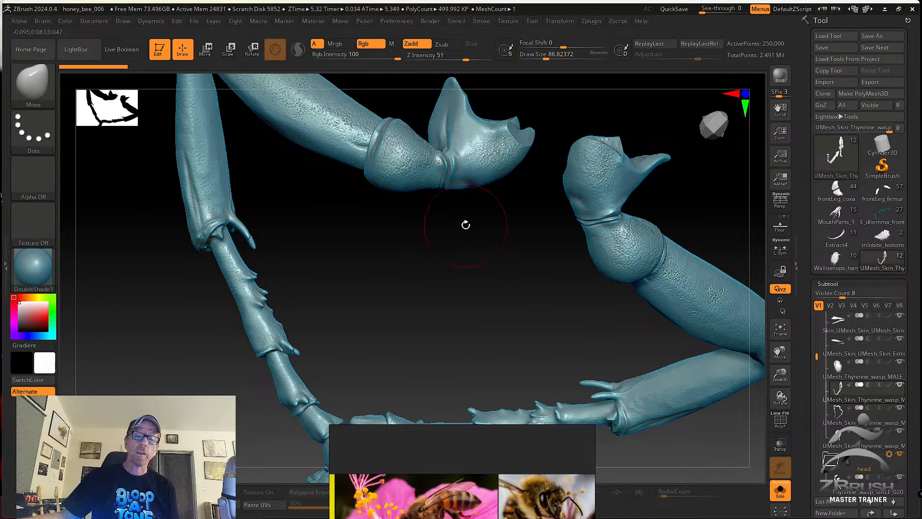
Examine the isolated legs' segment joints, switch to leg pair subtool MALE_033 and inspect its joint ends.
left_click_drag(465, 225, 540, 310, "alt")
right_click_drag(428, 297, 420, 303, "ctrl")
left_click_drag(422, 322, 605, 243, "alt")
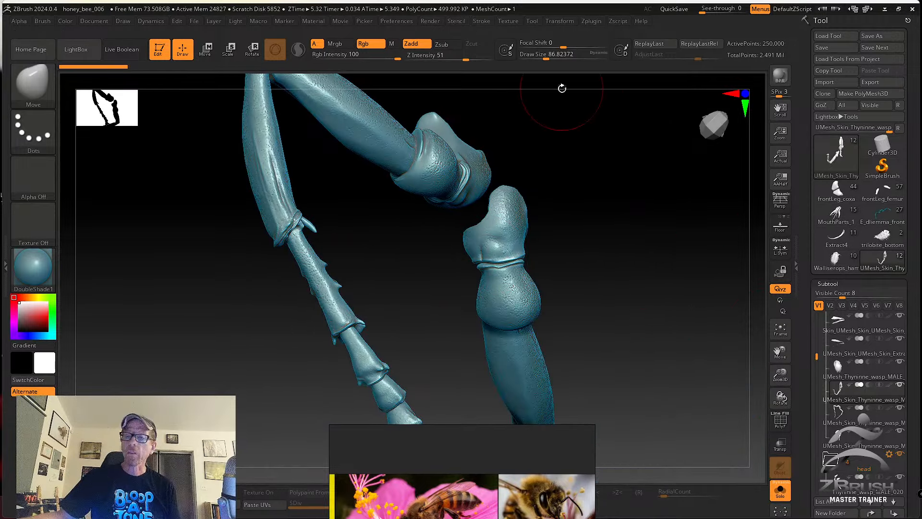
left_click_drag(629, 242, 590, 213)
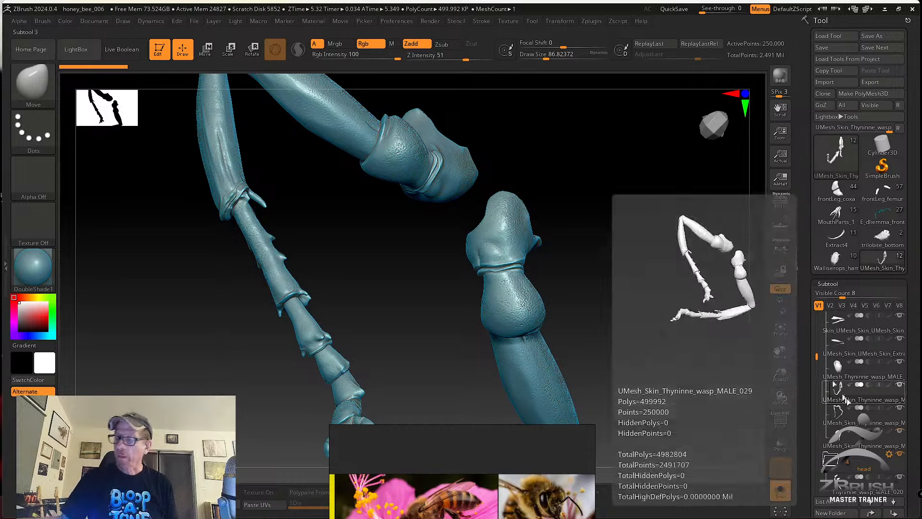
left_click(872, 420)
left_click_drag(568, 348, 673, 294)
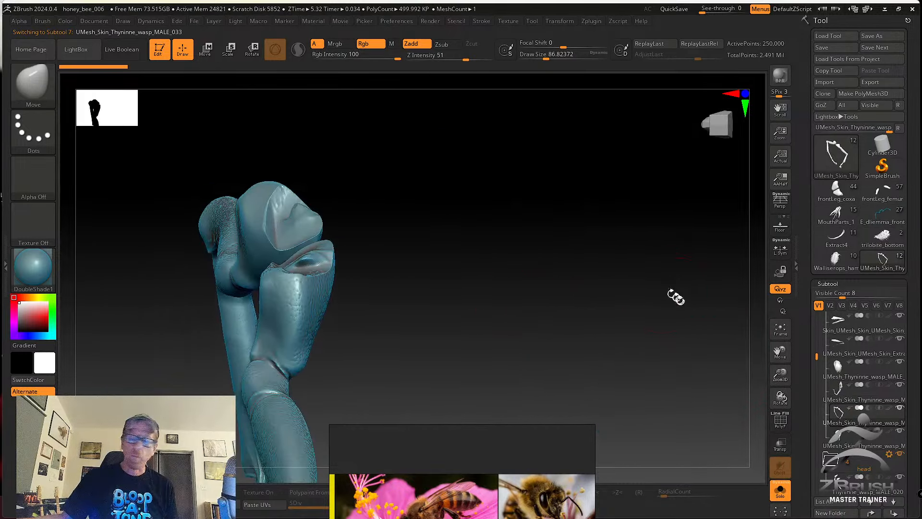
Switch to the wasp's abdomen subtool, Thyninne_wasp_MALE_023_print, and frame it to view its segments.
left_click_drag(816, 356, 815, 310)
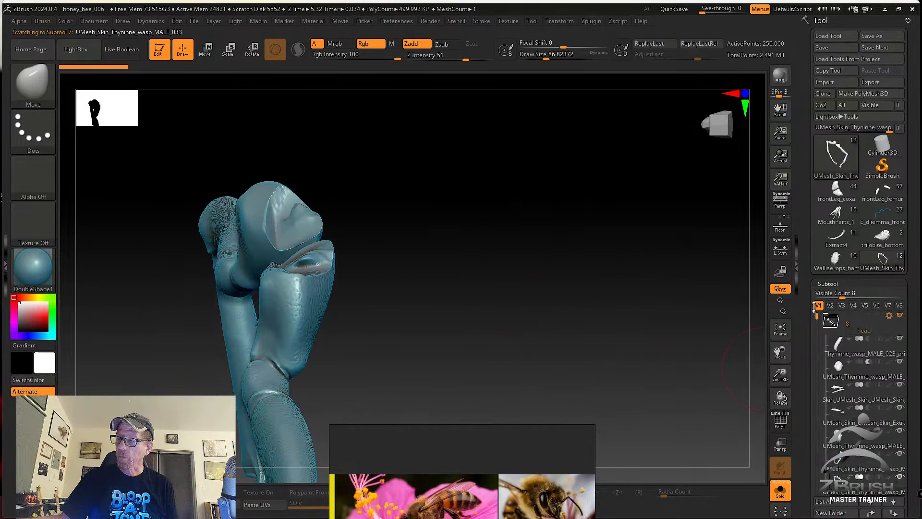
left_click(846, 347)
left_click(788, 332)
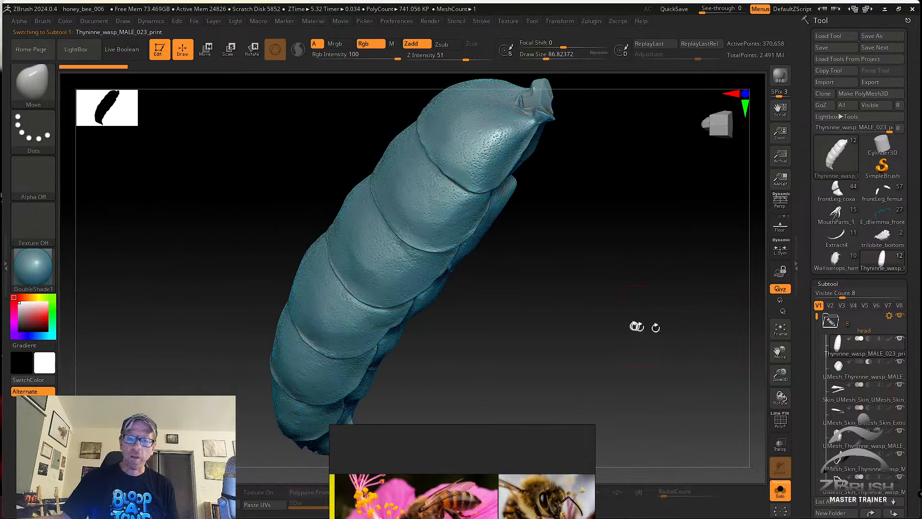
left_click_drag(638, 325, 615, 176)
Check the abdomen's mesh volume in 3D Print Hub and examine its overlapping plates from the side and underneath.
left_click(591, 21)
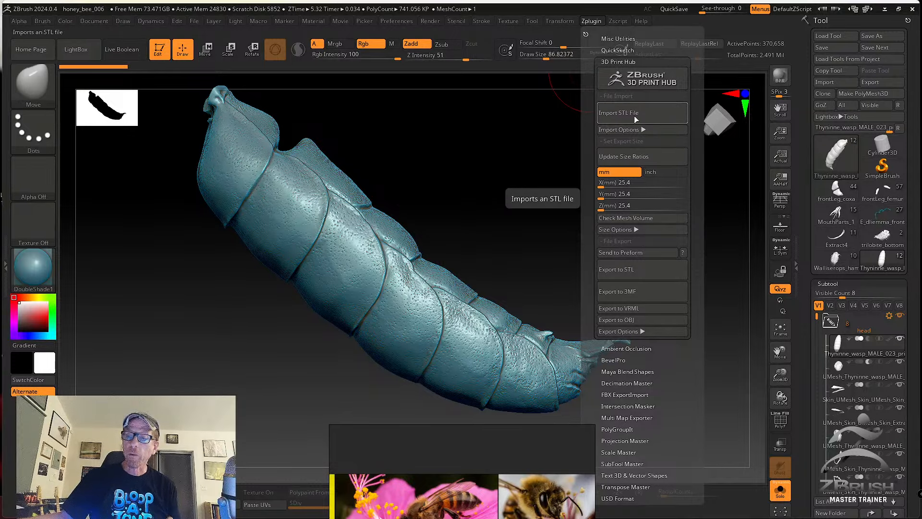
left_click(623, 218)
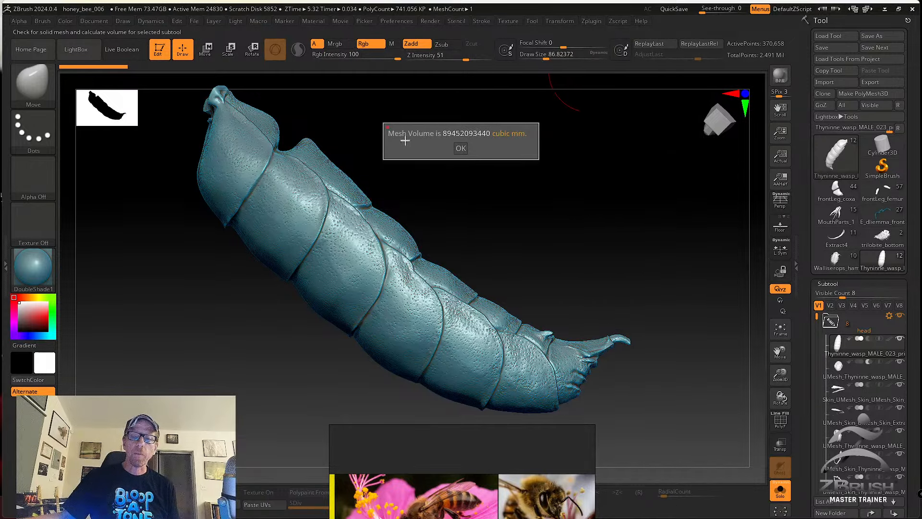
left_click(460, 151)
left_click_drag(499, 170, 590, 144)
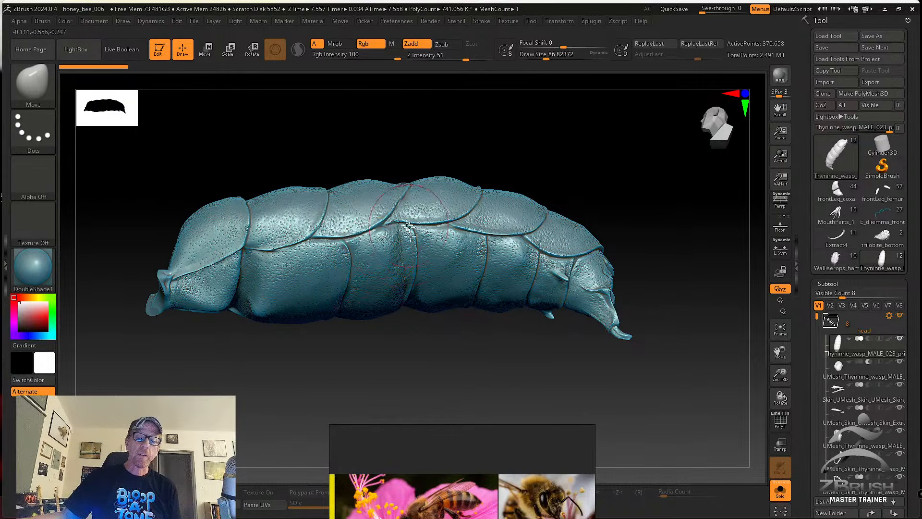
mouse_move(510, 343)
left_mouse_down()
mouse_move(485, 344)
mouse_move(504, 342)
mouse_move(500, 323)
mouse_move(568, 352)
mouse_move(613, 348)
mouse_move(610, 338)
left_mouse_up()
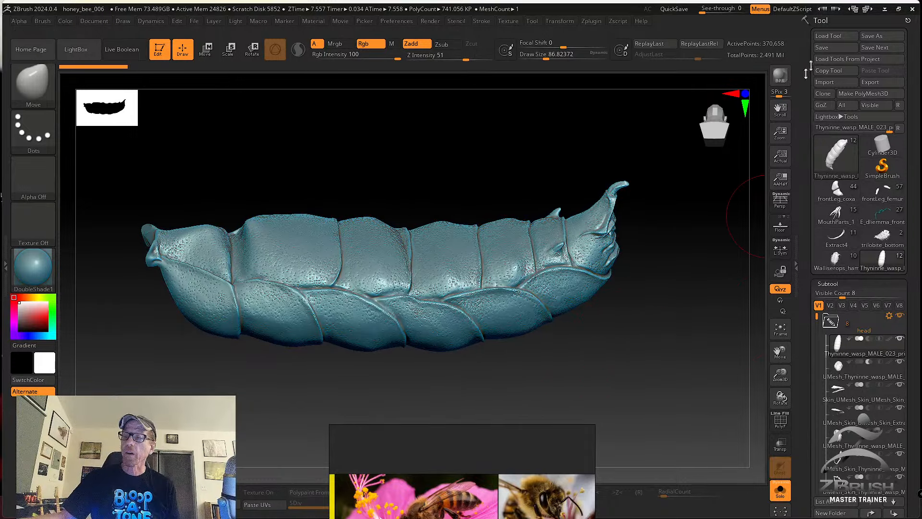
Load Thyninne_wasp_MALE_022.ZTL and turn off Solo to show the whole wasp and orchid assembly.
left_click(835, 36)
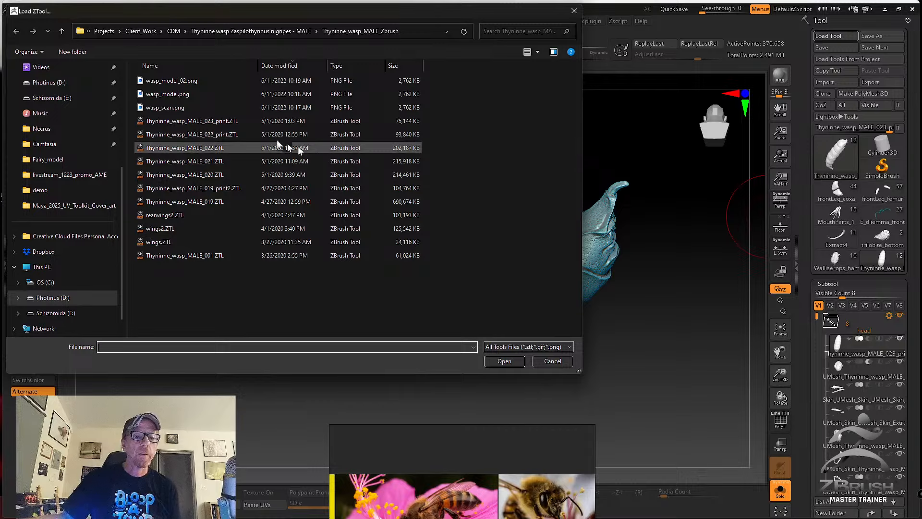
left_click(237, 148)
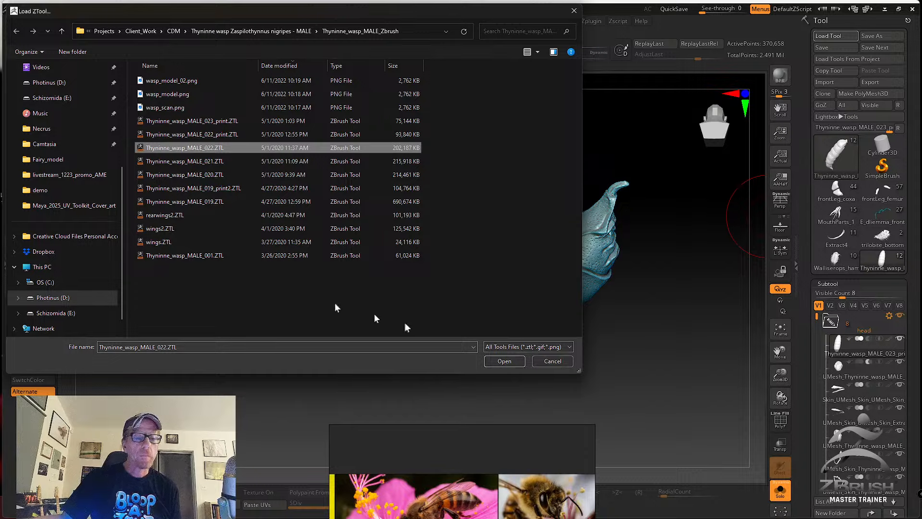
left_click(505, 361)
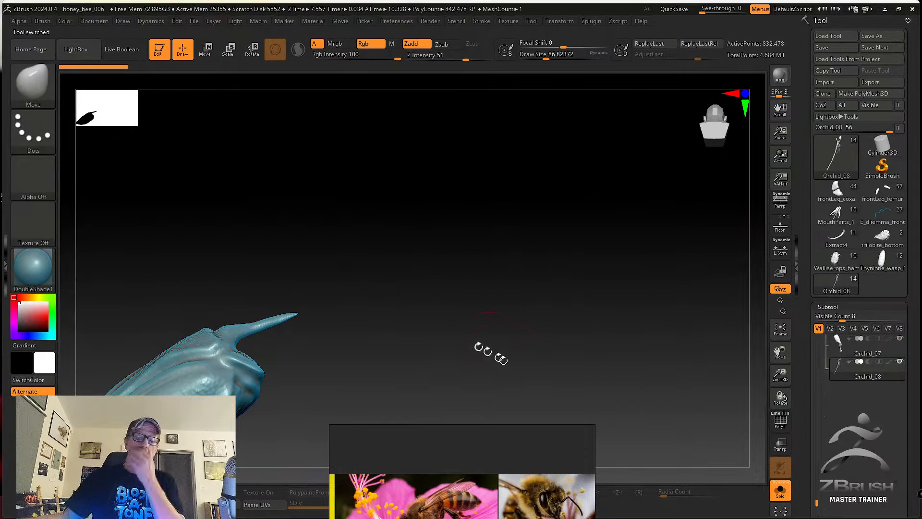
left_click_drag(501, 358, 477, 244)
left_click(778, 489)
Switch to the Orchid_07 subtool, view it in isolation, and show the full model again.
left_click(407, 169, "alt")
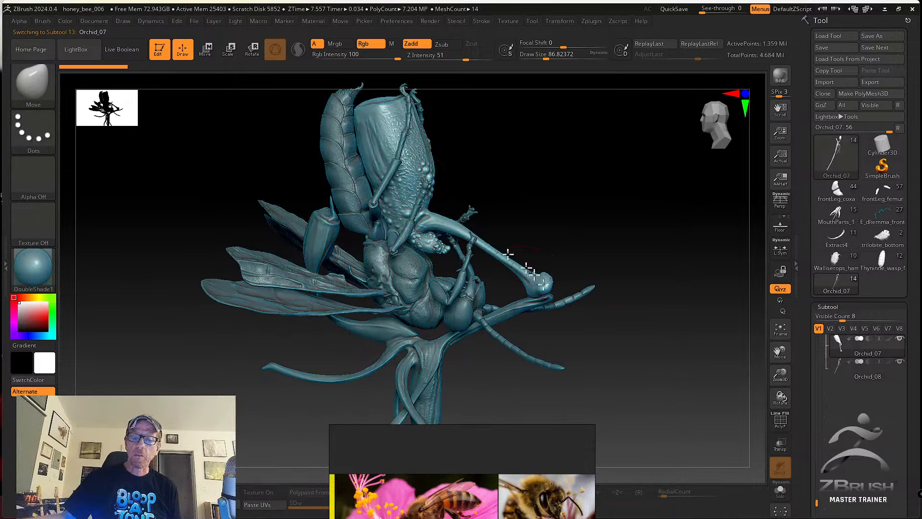
left_click_drag(613, 357, 612, 261, "alt")
left_click(781, 494)
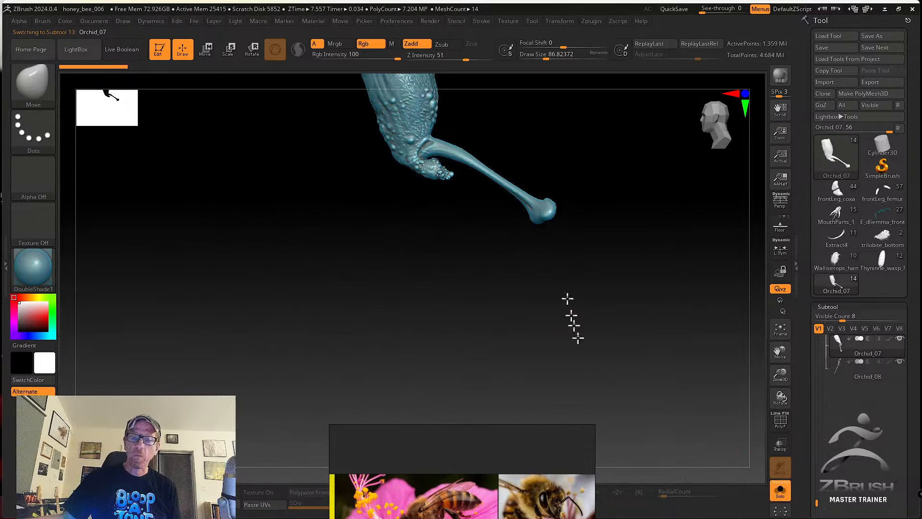
left_click(780, 490)
left_click_drag(655, 368, 652, 349)
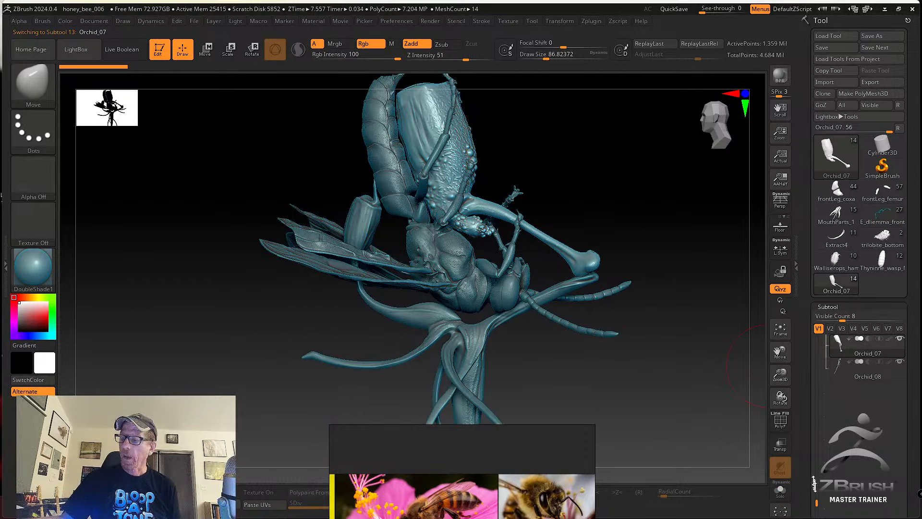
Examine the assembled wasp on its orchid from the side, including wings, legs, antennae and orchid stem.
left_click_drag(817, 499, 799, 330)
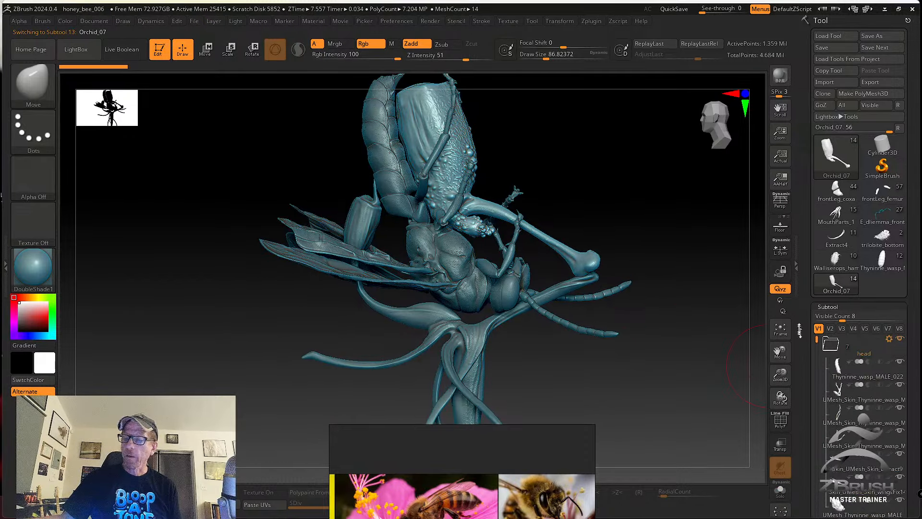
left_click_drag(656, 313, 660, 312)
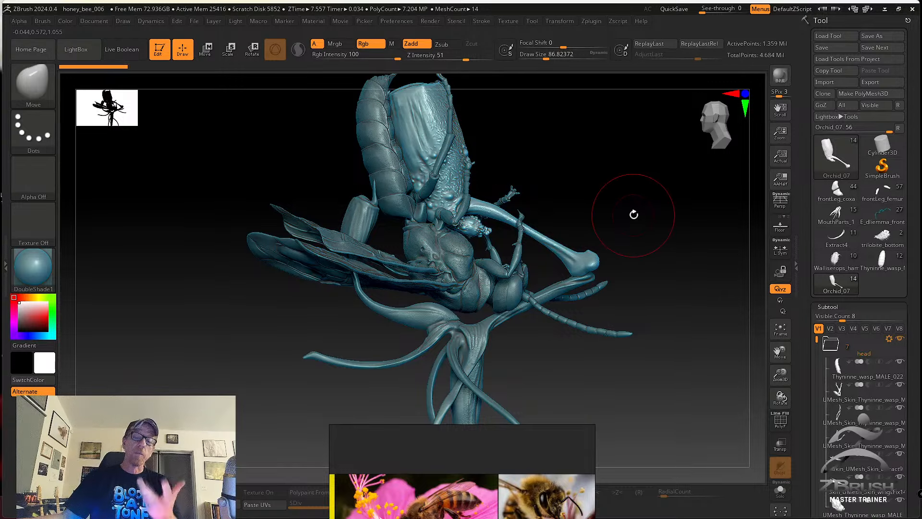
left_click_drag(642, 219, 630, 229)
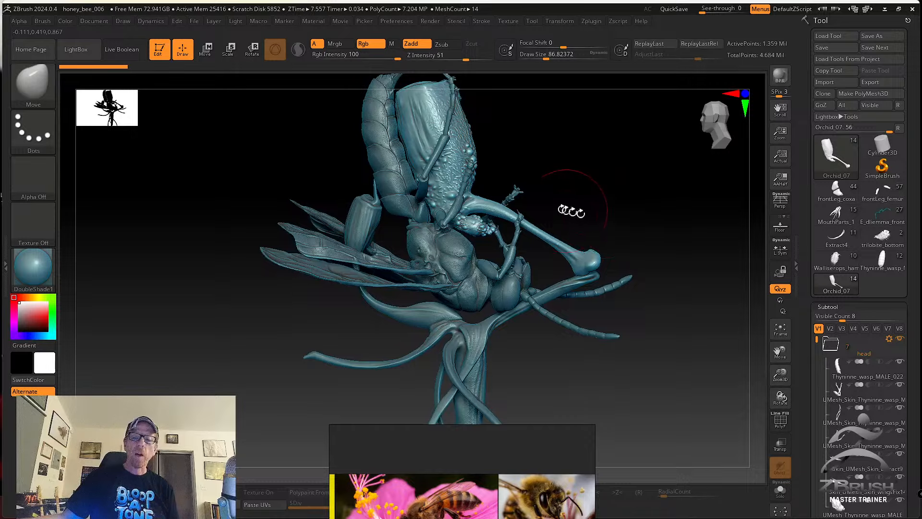
left_click_drag(649, 312, 628, 228, "alt")
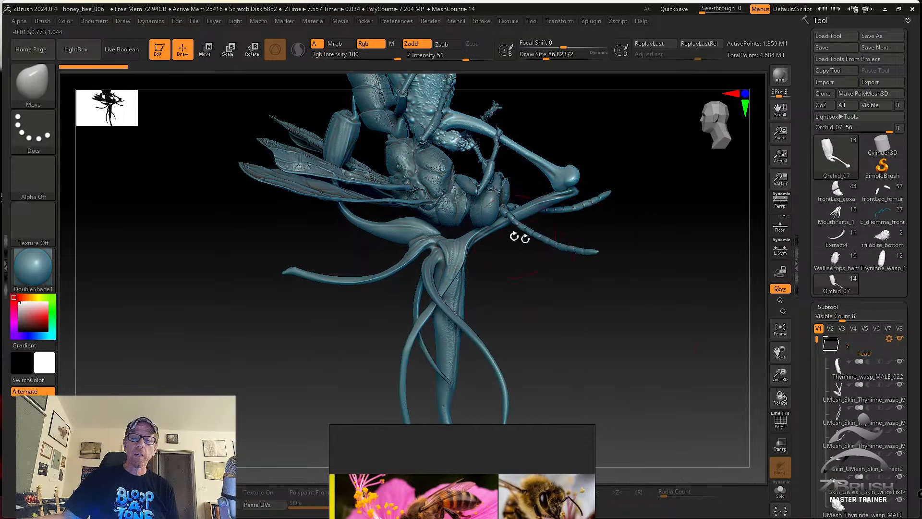
left_click_drag(543, 304, 574, 382, "alt")
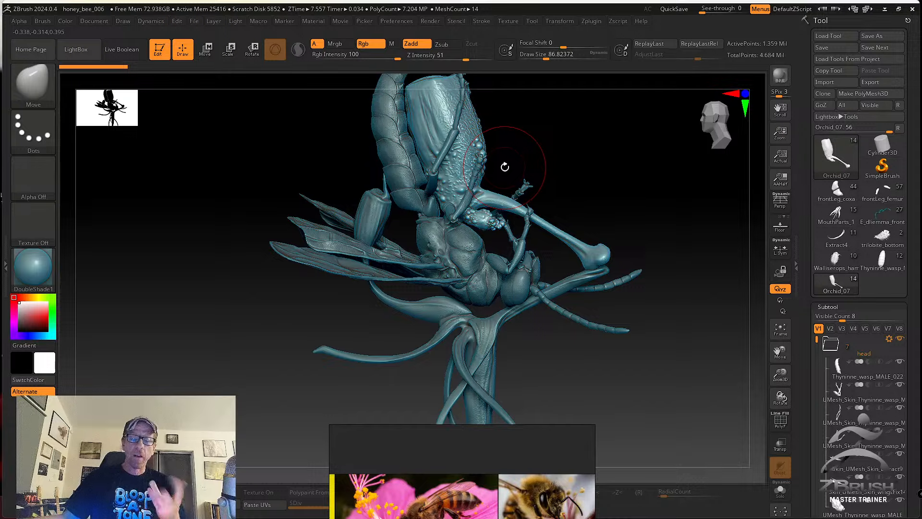
left_click_drag(597, 185, 555, 206)
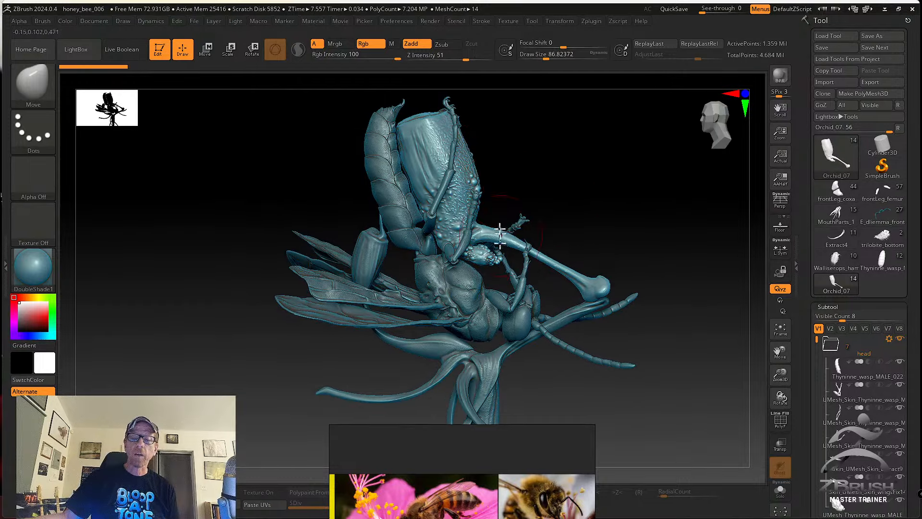
mouse_move(548, 166)
left_mouse_down()
mouse_move(504, 173)
mouse_move(573, 170)
left_mouse_up()
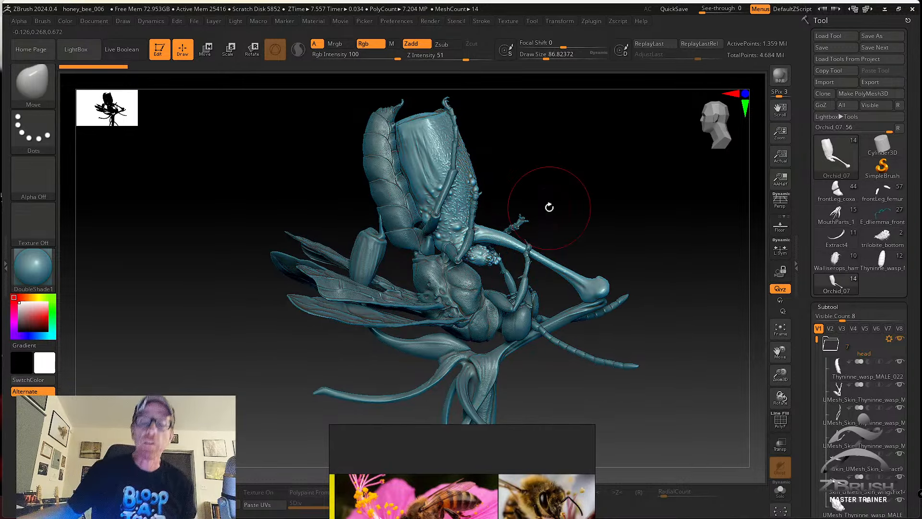
mouse_move(573, 187)
left_mouse_down()
mouse_move(605, 176)
mouse_move(611, 201)
mouse_move(578, 218)
mouse_move(583, 224)
mouse_move(593, 165)
mouse_move(576, 147)
left_mouse_up()
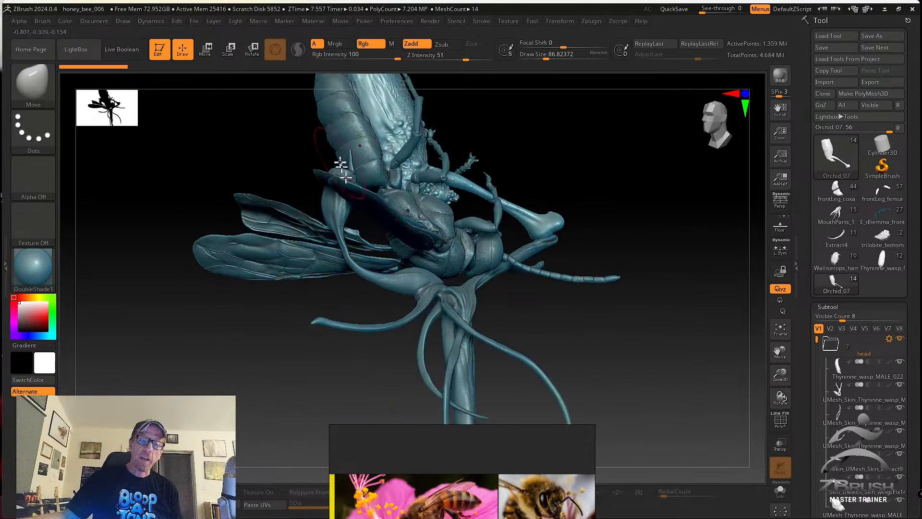
left_click_drag(548, 326, 514, 355)
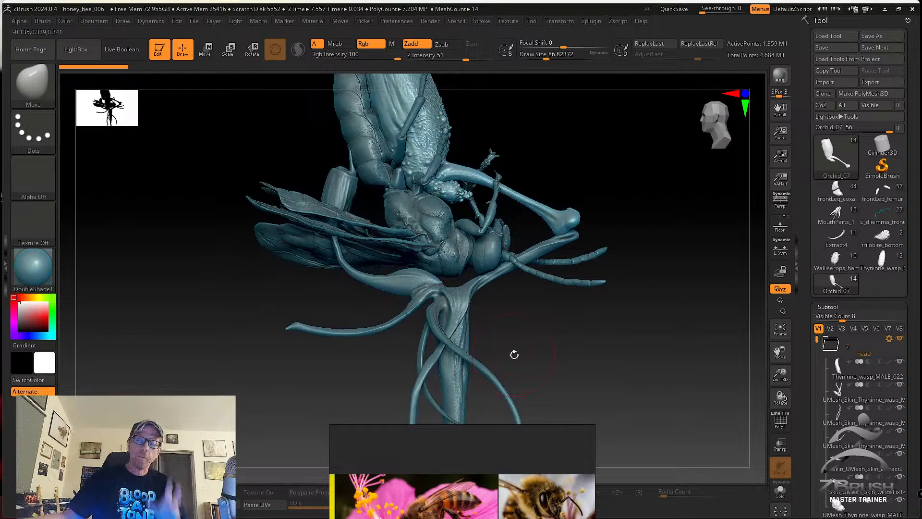
left_click_drag(534, 307, 572, 337)
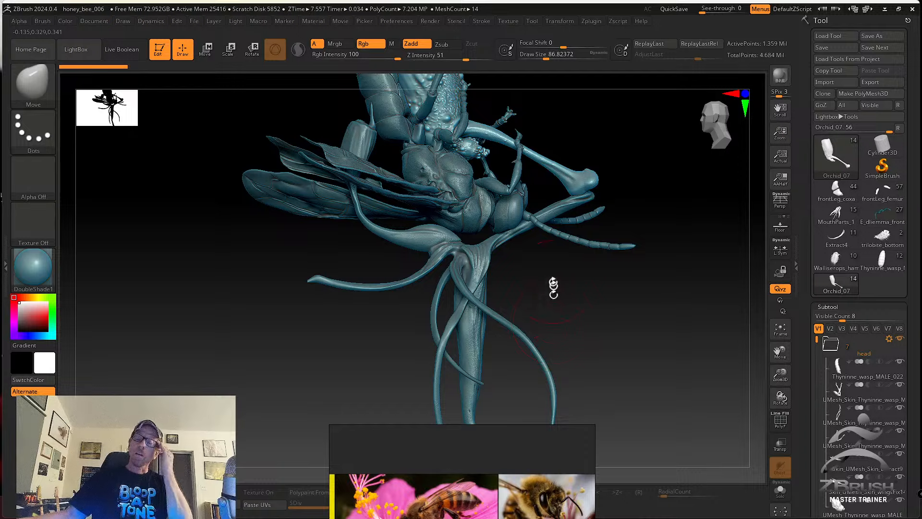
mouse_move(564, 294)
left_mouse_down()
mouse_move(546, 286)
mouse_move(541, 303)
mouse_move(562, 306)
left_mouse_up()
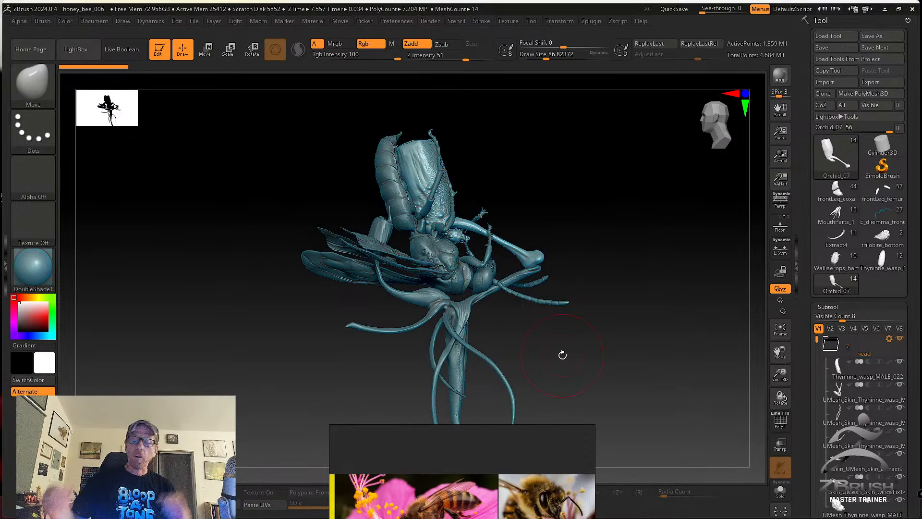
Examine the wasp's raised abdomen and the orchid part beside it up close.
left_click_drag(560, 353, 589, 355)
left_click_drag(570, 167, 408, 186)
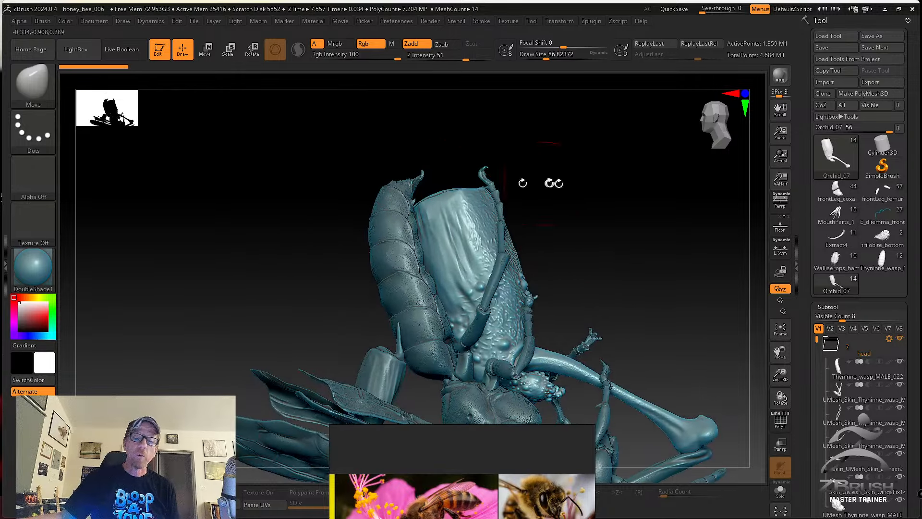
left_click_drag(554, 183, 610, 198)
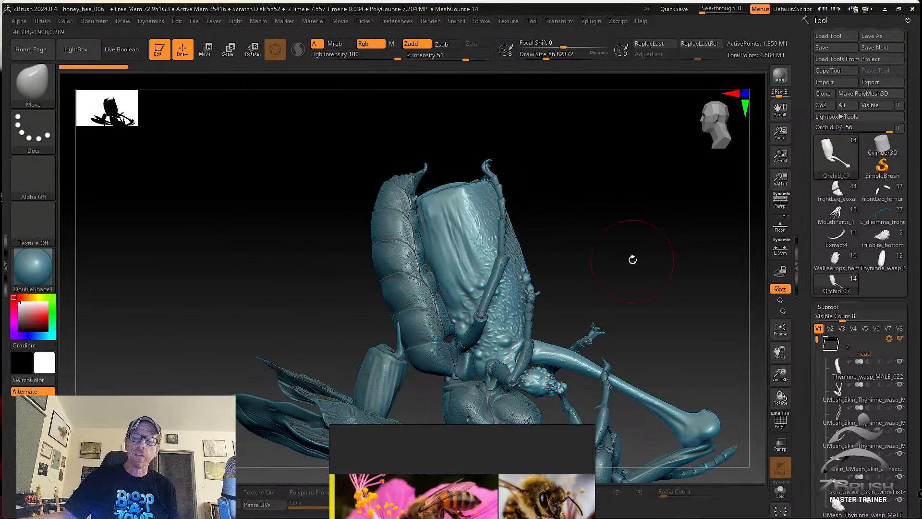
left_click_drag(633, 260, 625, 228)
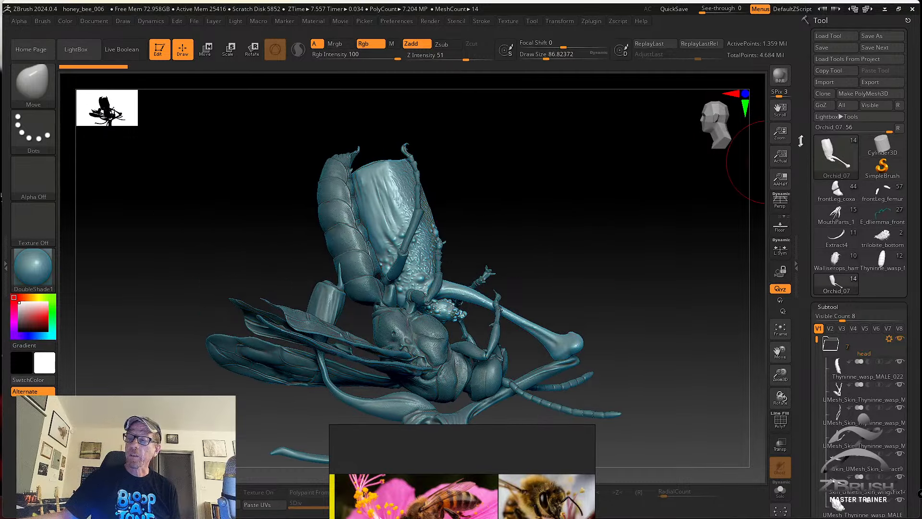
Load Thyninne_wasp_MALE_001.ZTL and examine the early wasp mesh's body and ragged wings from underneath and above.
left_click(847, 38)
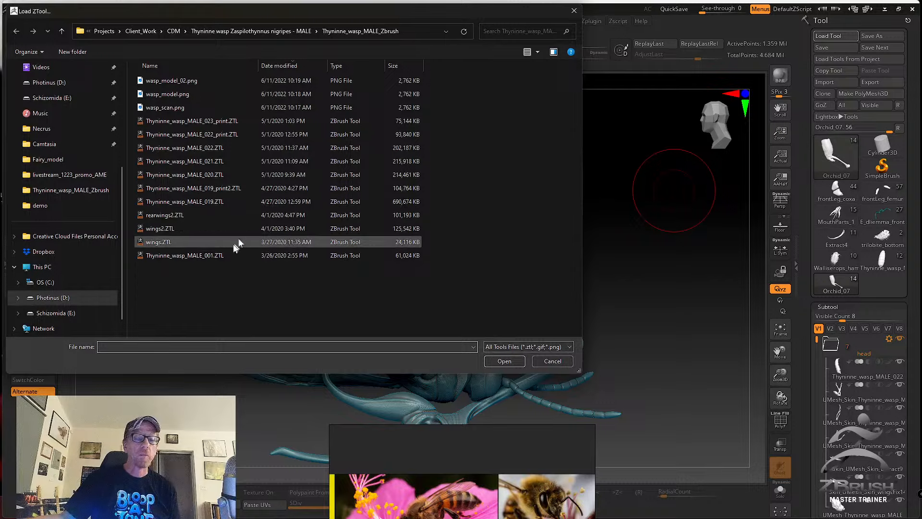
left_click(223, 256)
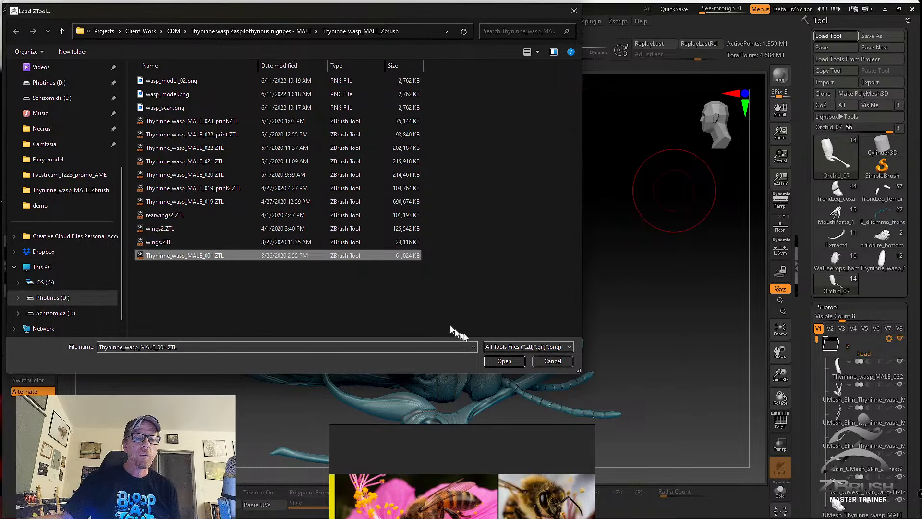
left_click(505, 361)
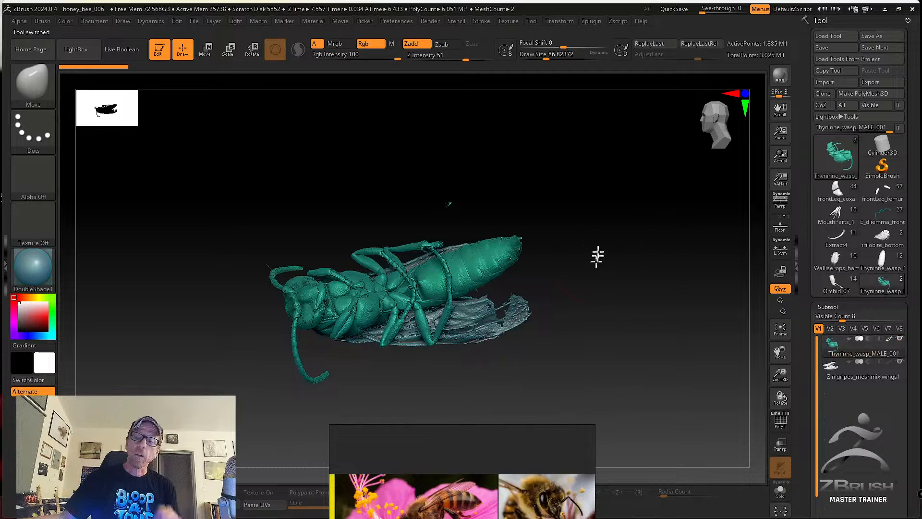
left_click_drag(597, 255, 315, 398)
left_click_drag(300, 366, 328, 266)
left_click_drag(237, 365, 643, 367)
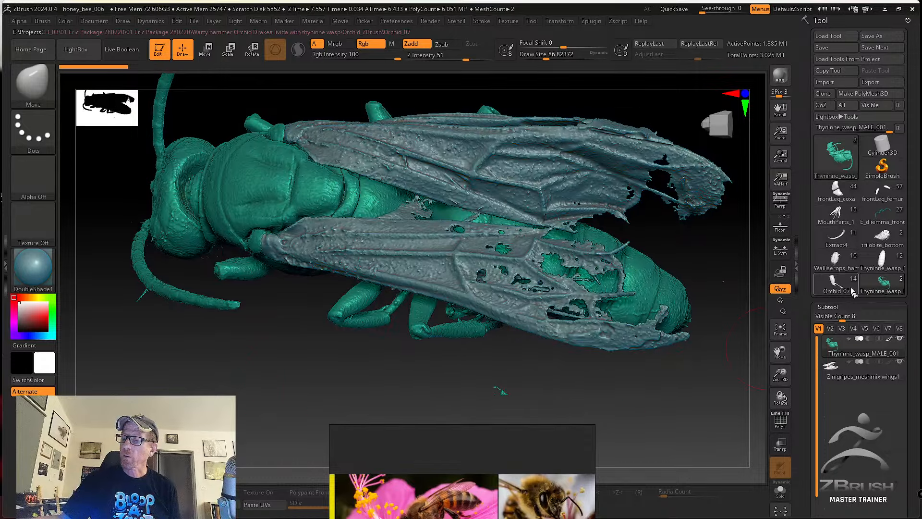
Return to the orchid and wasp tool, select the head subtool Thyninne_wasp_MALE_019_print, and examine it in isolation.
left_click(836, 284)
left_click_drag(679, 350, 423, 218)
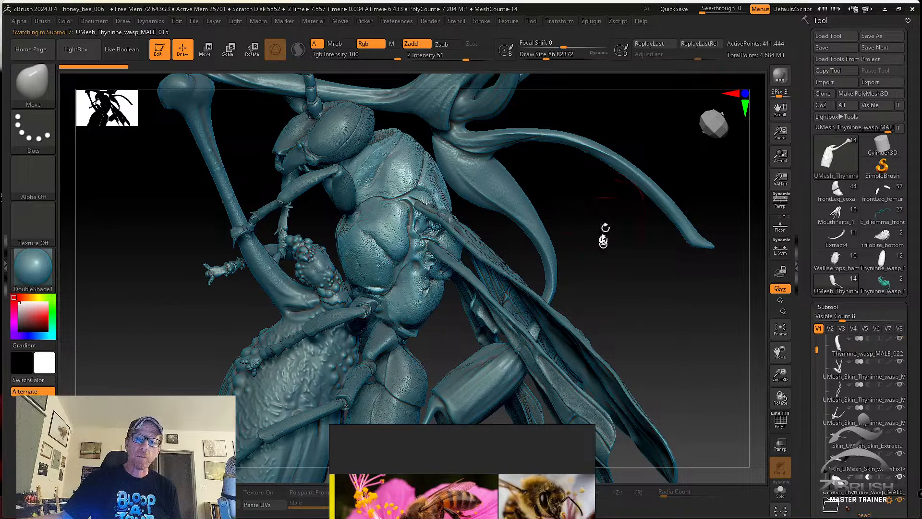
left_click_drag(603, 240, 658, 369, "alt")
left_click(414, 243, "alt")
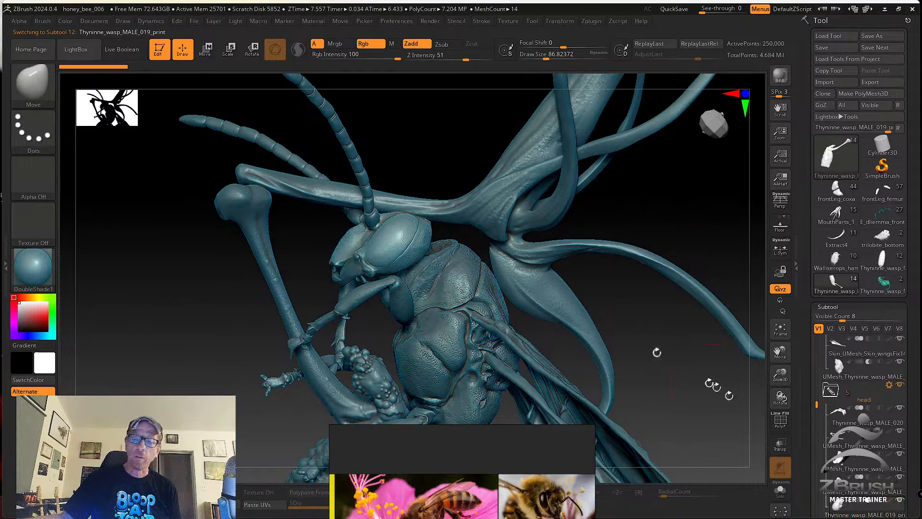
left_click(776, 501)
left_click_drag(711, 428, 596, 269)
left_click(780, 490)
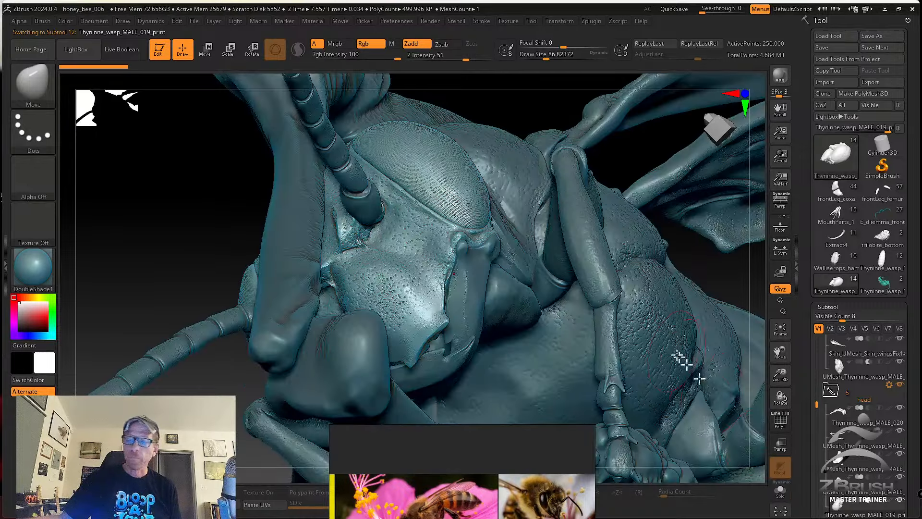
Select the mandible subtool UMesh_Thyninne_wasp_MALE_009, examine its joint end in isolation, and show the whole model again.
left_click(482, 279, "alt")
left_click_drag(712, 262, 715, 288)
left_click(782, 491)
left_click_drag(685, 332, 741, 436)
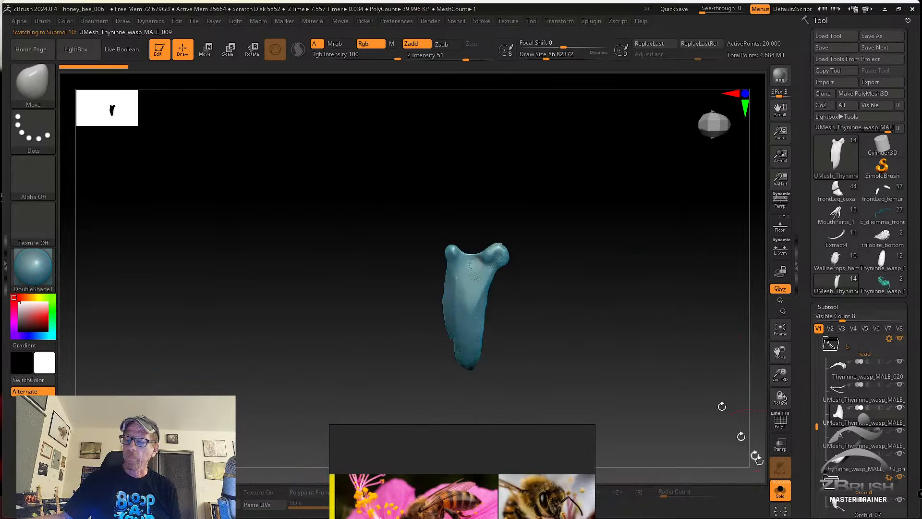
left_click(780, 490)
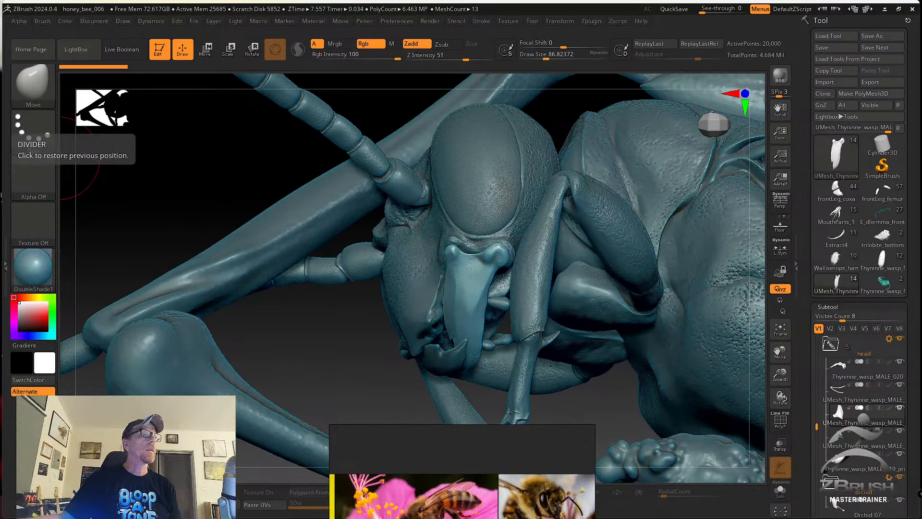
Switch to the honey bee's frontLeg_femur tool, frame the front legs, and select the frontLeg_metatarsus subtool.
mouse_move(841, 282)
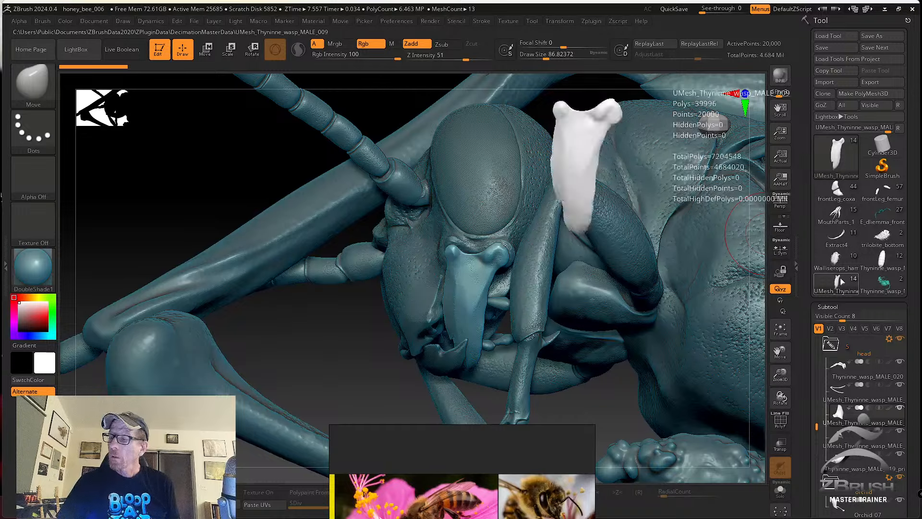
mouse_move(829, 260)
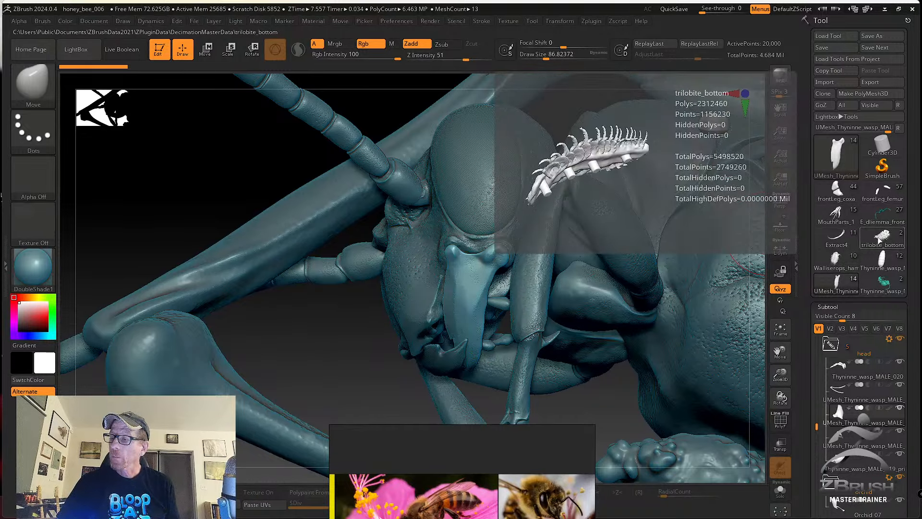
left_click(877, 200)
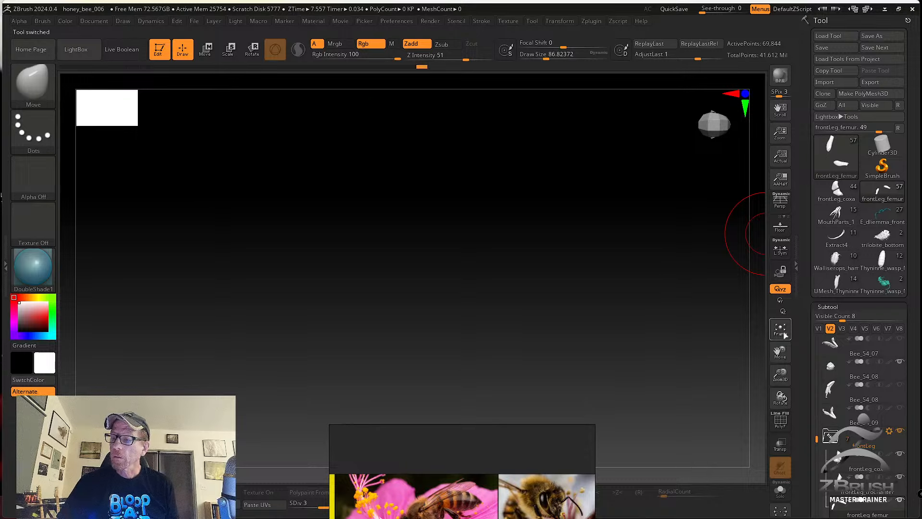
left_click_drag(597, 334, 779, 203)
left_click(583, 292, "alt")
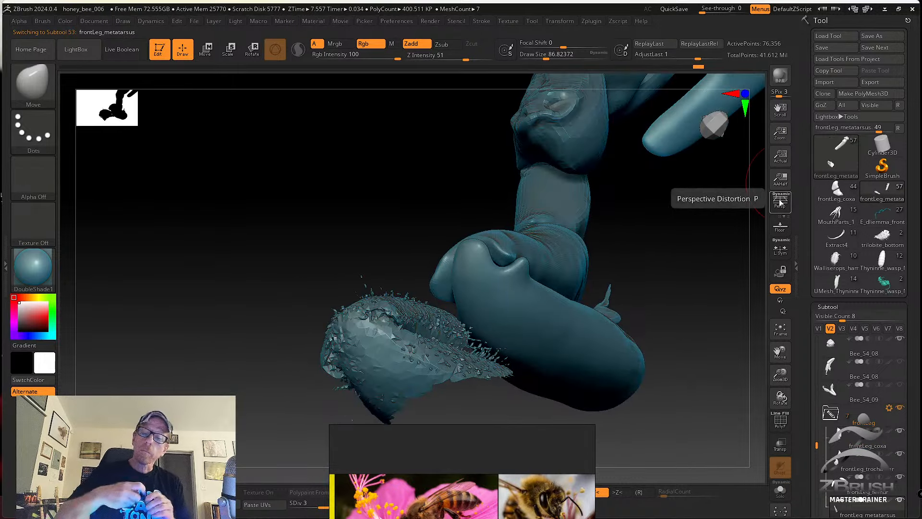
Reduce the Move brush's draw size to about 41 and select the frontLeg_femur subtool.
mouse_move(696, 231)
left_mouse_down()
mouse_move(607, 313)
mouse_move(644, 231)
mouse_move(682, 217)
mouse_move(486, 264)
mouse_move(498, 256)
left_mouse_up()
key("s")
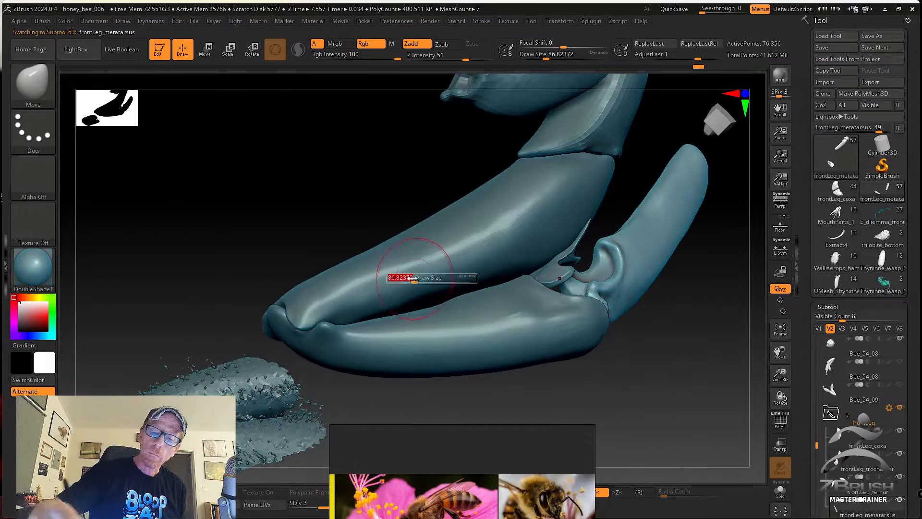
left_click_drag(413, 278, 408, 278)
key("s")
left_click_drag(314, 312, 310, 312)
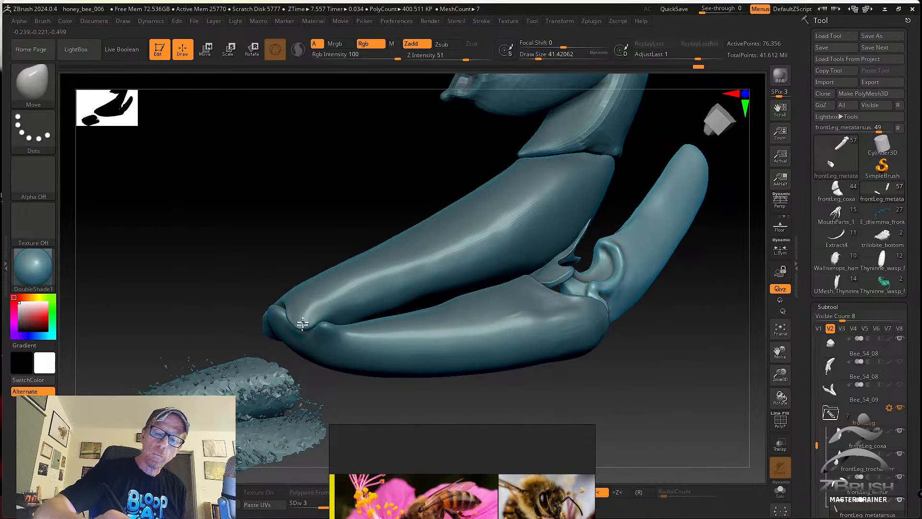
left_click(304, 320, "alt")
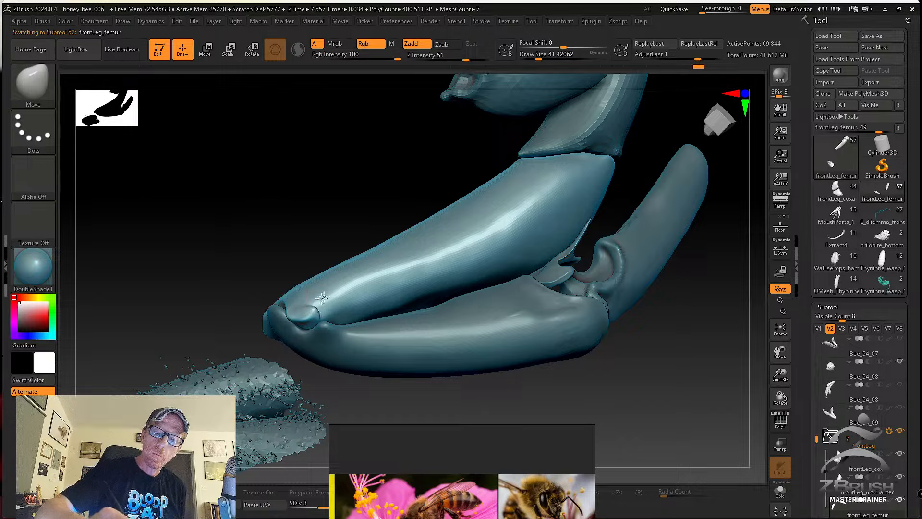
Sculpt and smooth a ridge along the femur from its tibia joint, using the SK_Cloth brush at draw size about 44.
key("b")
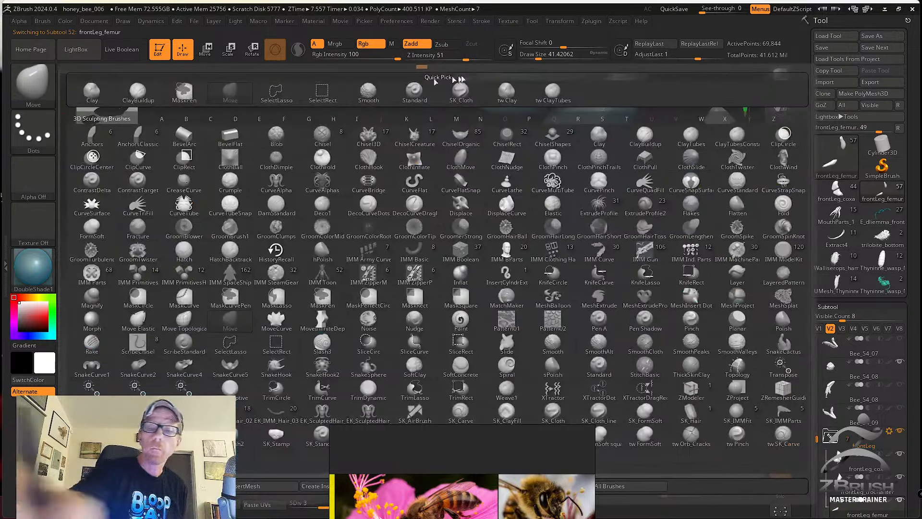
left_click(461, 91)
key("s")
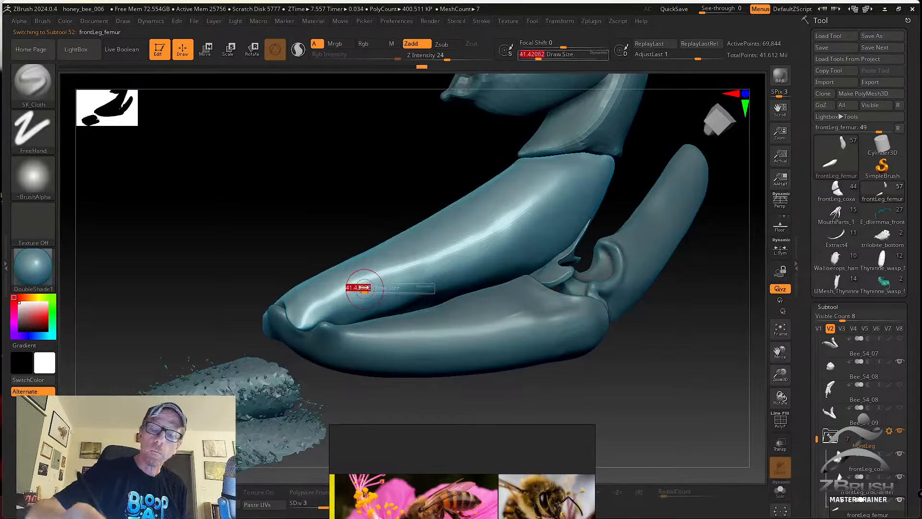
left_click(364, 287)
left_click_drag(300, 323, 316, 302)
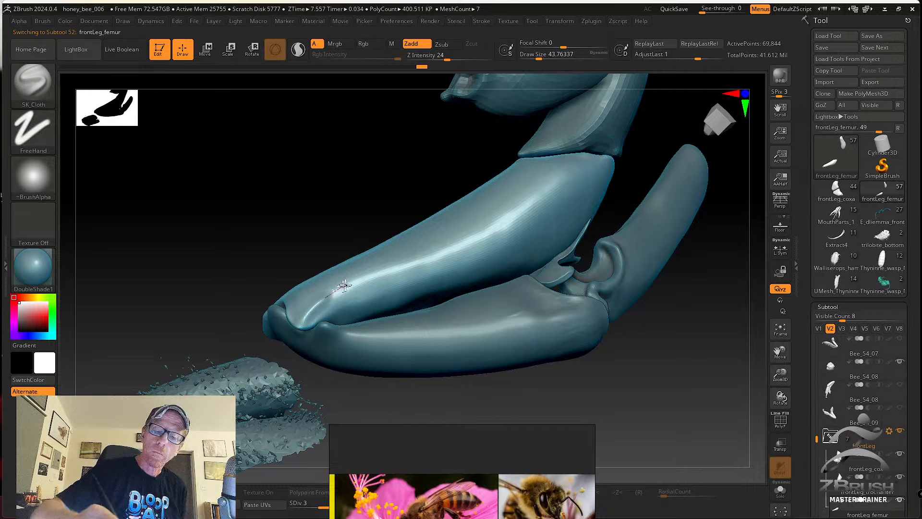
left_click_drag(385, 273, 473, 245)
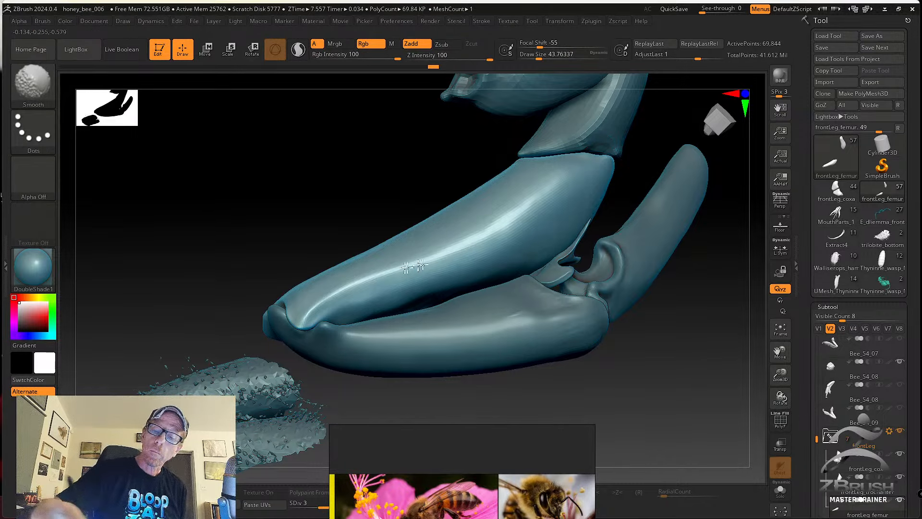
Subdivide the femur to level 5 and refine its rim at the tibia joint with SK_Cloth at draw size about 27.
left_click_drag(653, 354, 642, 358)
key("ctrl")
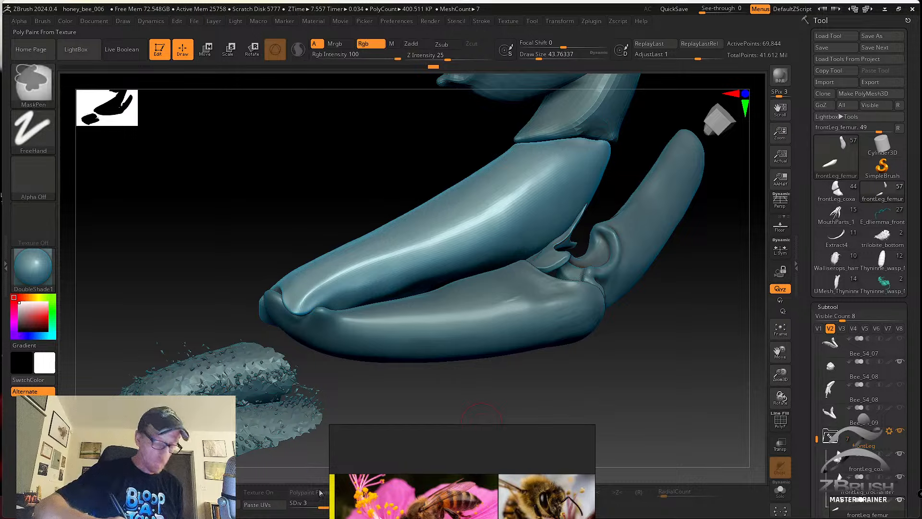
key("ctrl+d")
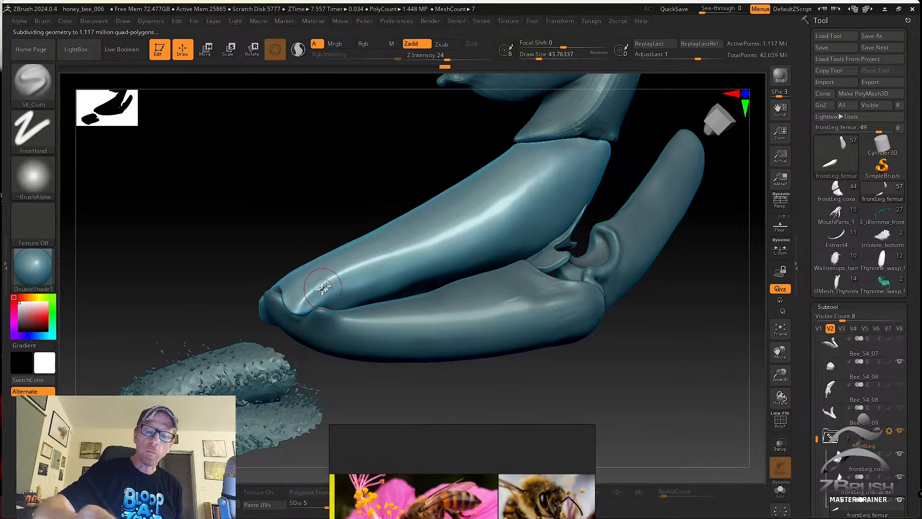
right_click_drag(302, 300, 238, 277)
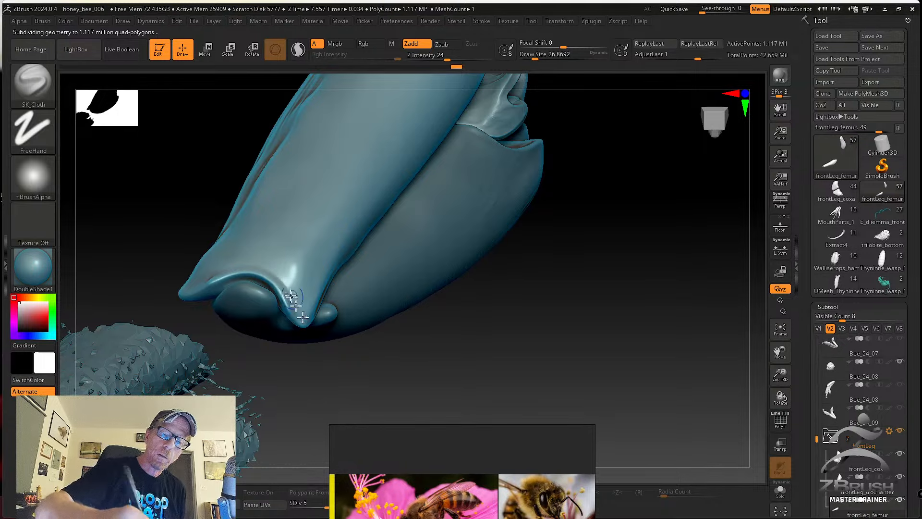
mouse_move(315, 324)
right_mouse_down()
mouse_move(387, 342)
mouse_move(311, 319)
right_mouse_up()
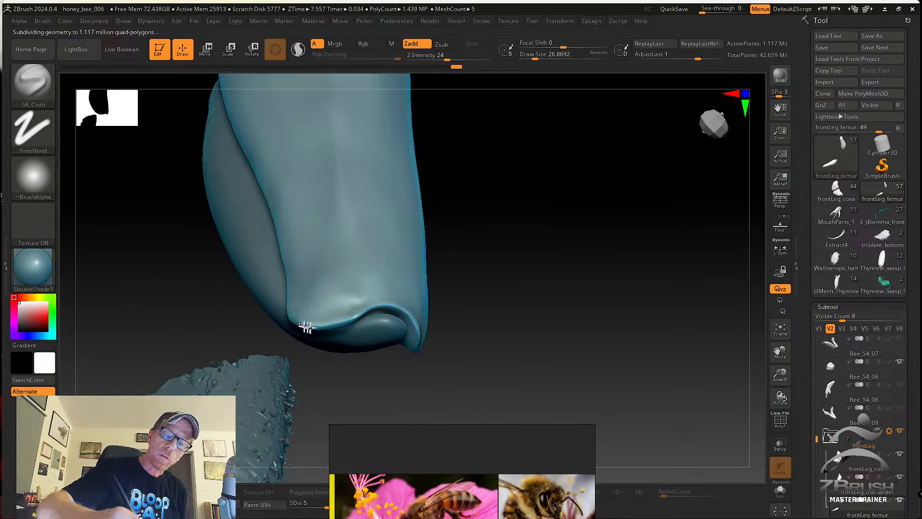
Sculpt the long ridge down the femur's side with SK_Cloth at draw size about 37, redoing the first stroke at Z Intensity 11.
mouse_move(389, 310)
right_mouse_down()
mouse_move(399, 309)
mouse_move(306, 275)
mouse_move(248, 220)
right_mouse_up()
key("s")
left_click_drag(248, 220, 252, 220)
mouse_move(253, 209)
right_mouse_down("ctrl")
mouse_move(237, 208)
mouse_move(309, 294)
right_mouse_up("ctrl")
left_click_drag(209, 162, 257, 235)
key("ctrl+z")
left_click_drag(432, 54, 435, 56)
right_click_drag(222, 99, 246, 128, "alt")
left_click_drag(247, 205, 318, 295)
right_click_drag(304, 273, 281, 218, "alt")
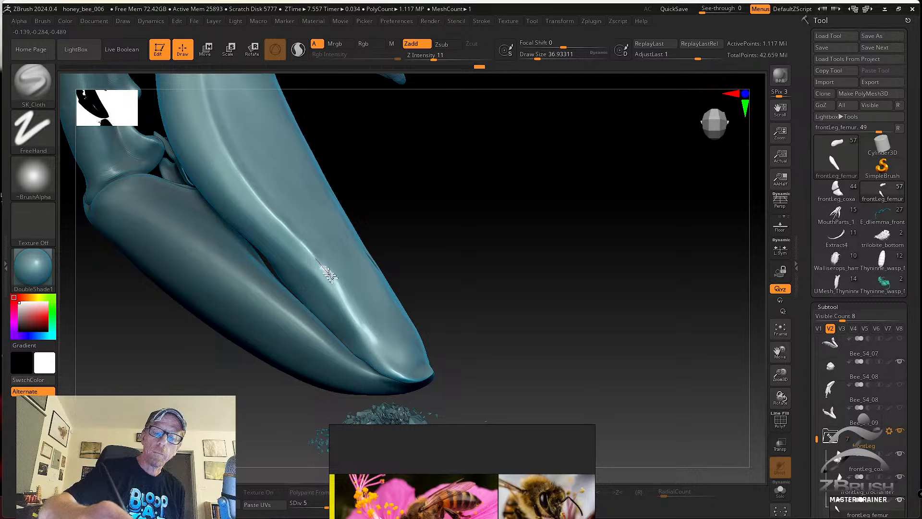
Smooth the long ridge and the surface around it from the femur's upper end to the tibia joint.
key("shift")
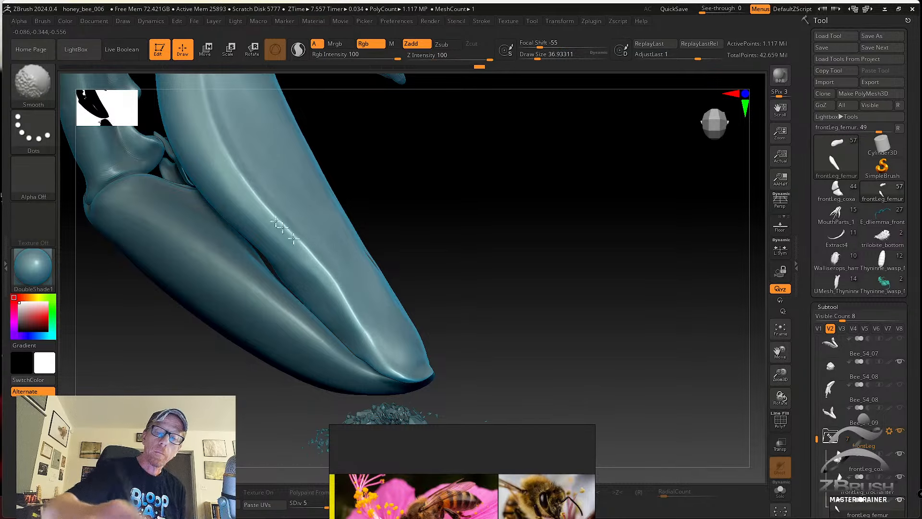
right_click_drag(307, 243, 354, 350, "alt")
key("shift")
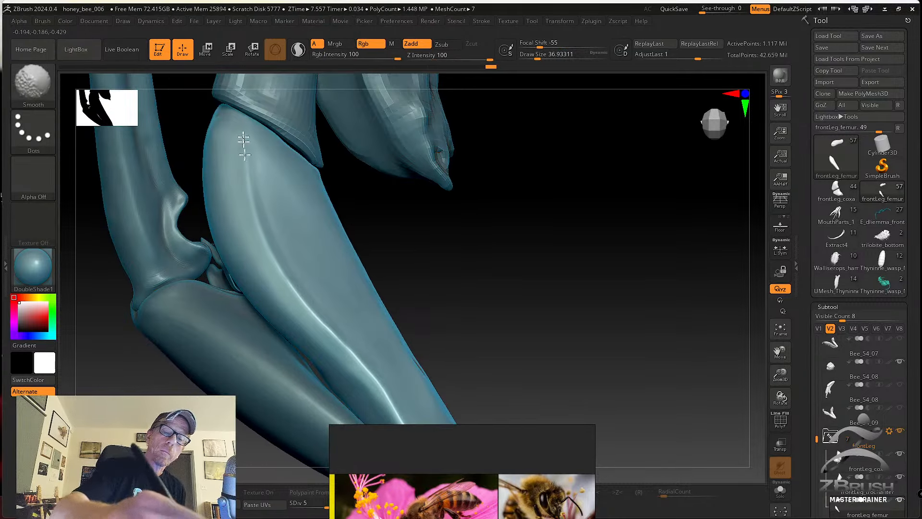
mouse_move(348, 289)
right_mouse_down("alt")
mouse_move(307, 216)
mouse_move(295, 224)
right_mouse_up("alt")
key("shift")
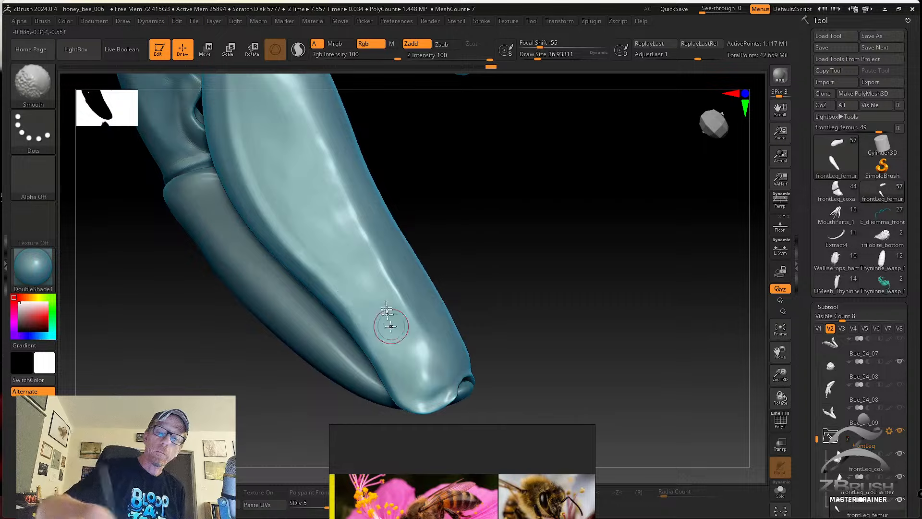
mouse_move(391, 327)
right_mouse_down("alt")
mouse_move(356, 219)
mouse_move(350, 241)
right_mouse_up("alt")
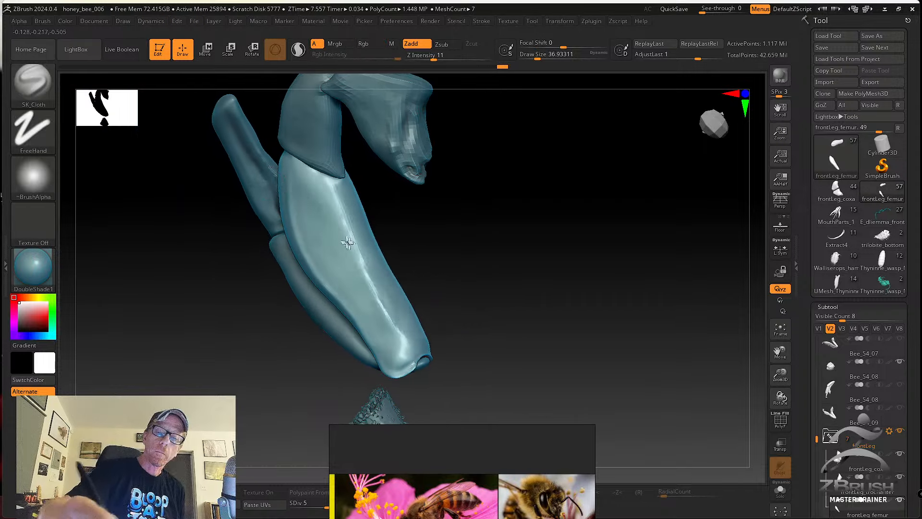
Fill out the femur's broad outer face with the SK_ClayFill brush at Z Intensity 10 and smooth the strokes.
left_click(35, 82)
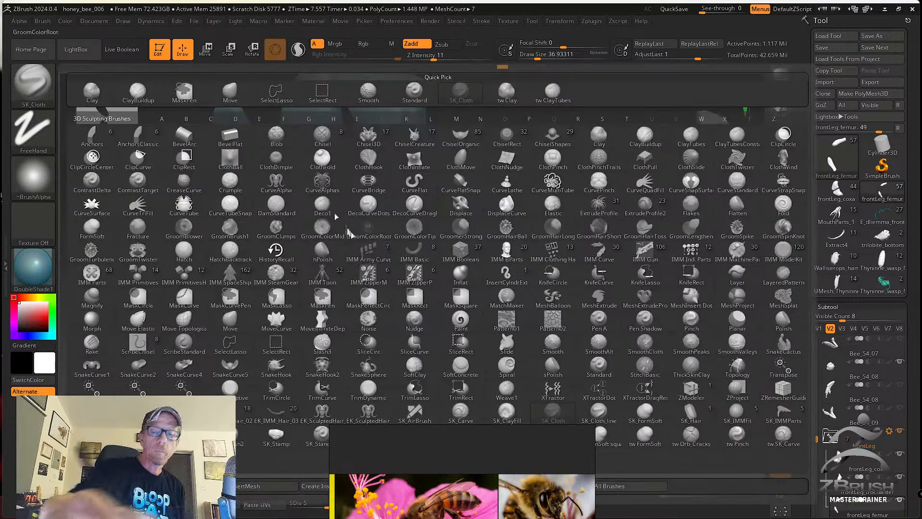
left_click(508, 411)
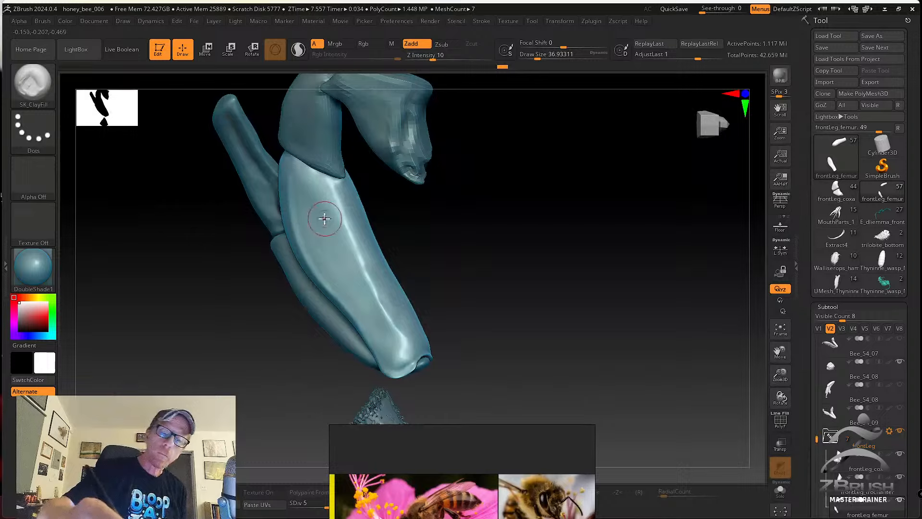
right_click_drag(324, 218, 321, 205)
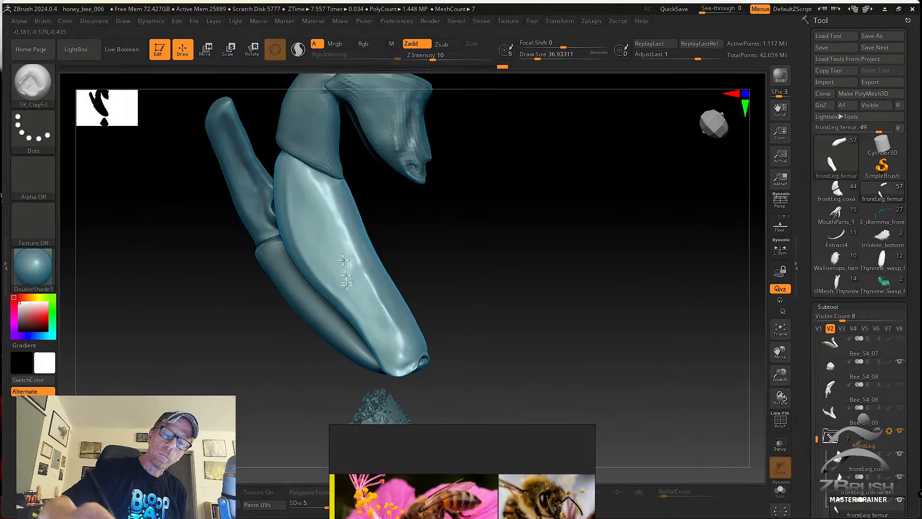
right_click_drag(377, 318, 351, 285)
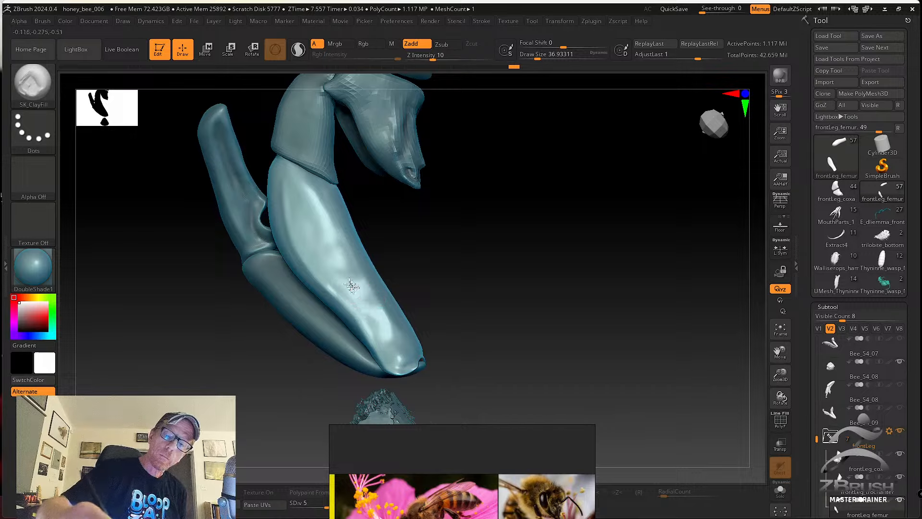
right_click_drag(401, 356, 363, 312)
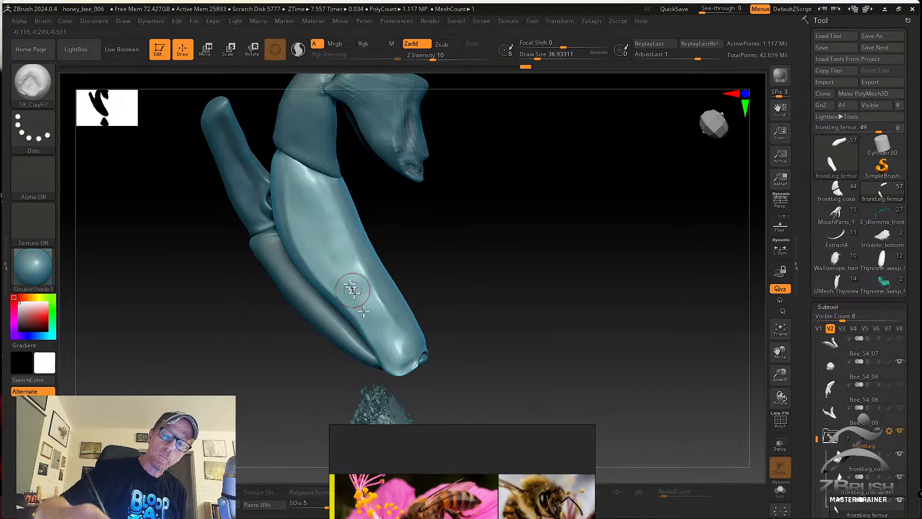
key("shift")
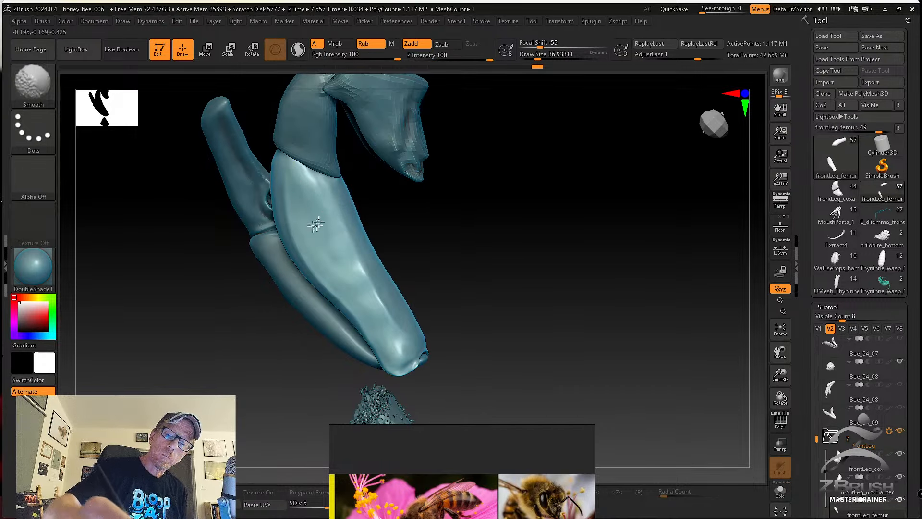
right_click_drag(342, 258, 370, 284)
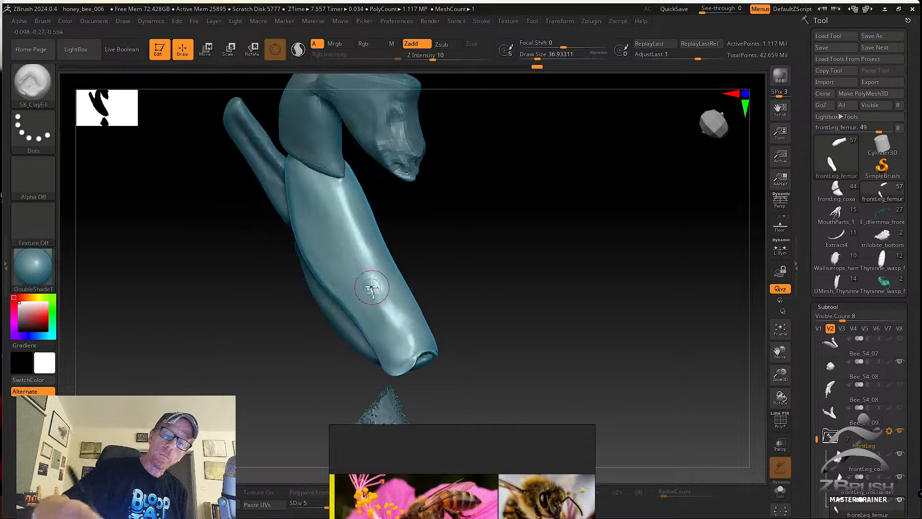
Flatten the femur's broad outer face with lengthwise hPolish strokes at draw size about 62.
key("b")
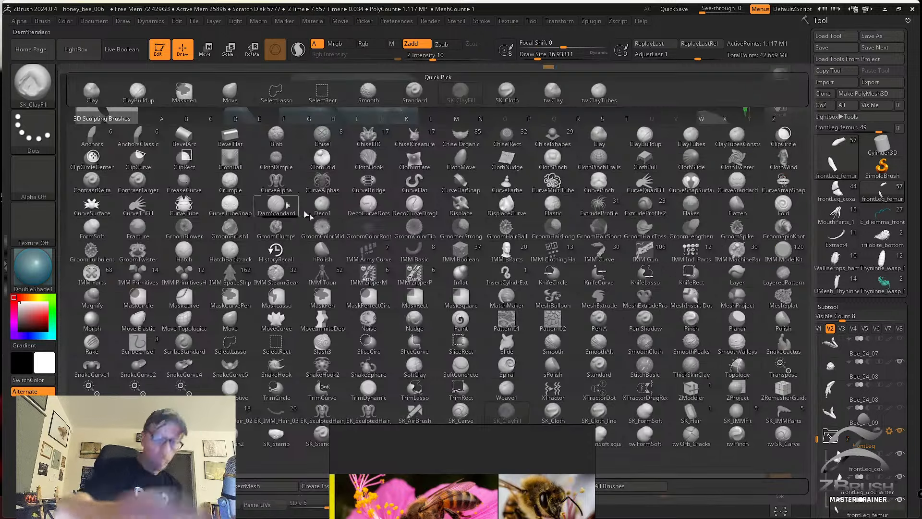
key("h")
left_click(319, 255)
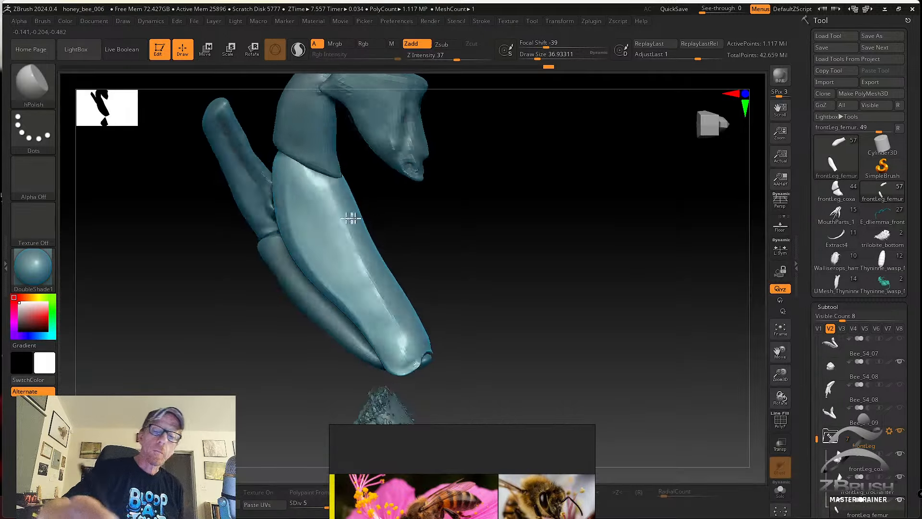
key("s")
left_click_drag(327, 221, 331, 222)
right_click_drag(331, 222, 315, 205)
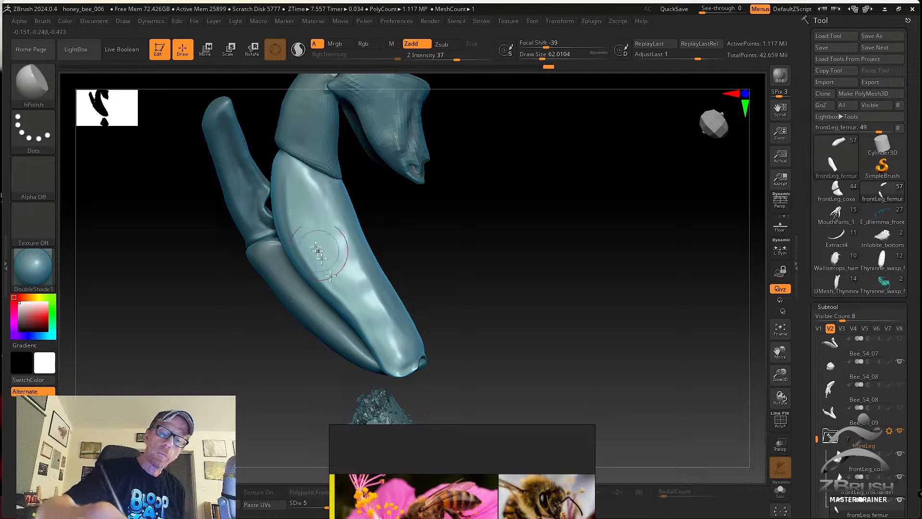
left_click_drag(315, 208, 350, 297)
left_click_drag(323, 228, 370, 305)
left_click_drag(339, 249, 370, 322)
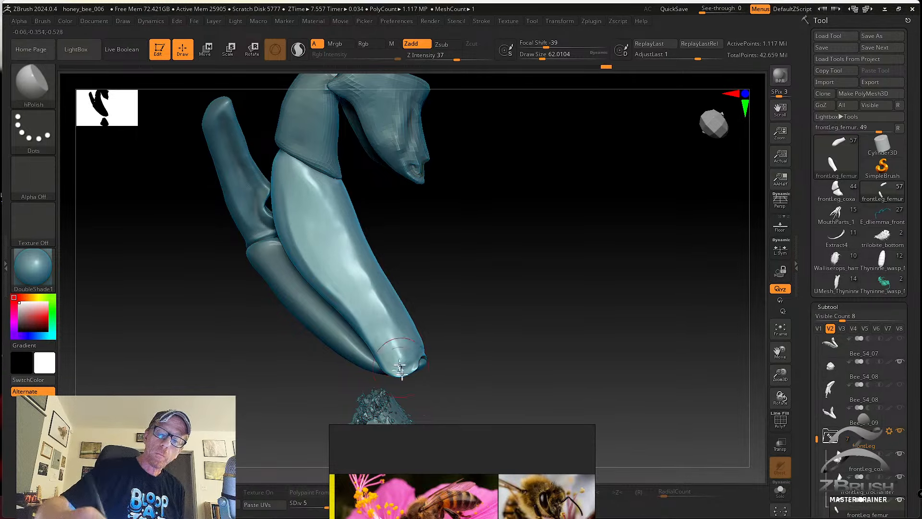
Polish the planes along the femur's edge ridge and inner side, and smooth the harsh transitions.
right_click_drag(401, 369, 350, 237)
left_click_drag(339, 221, 391, 317)
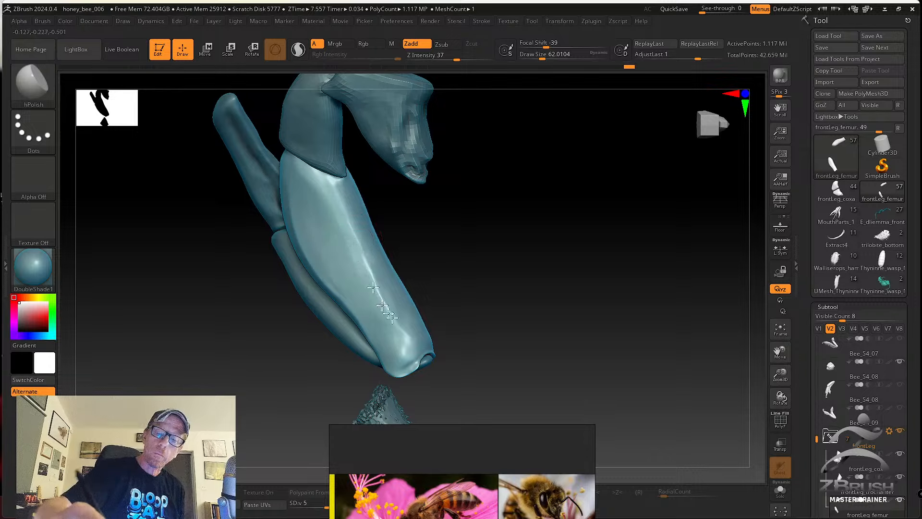
key("shift")
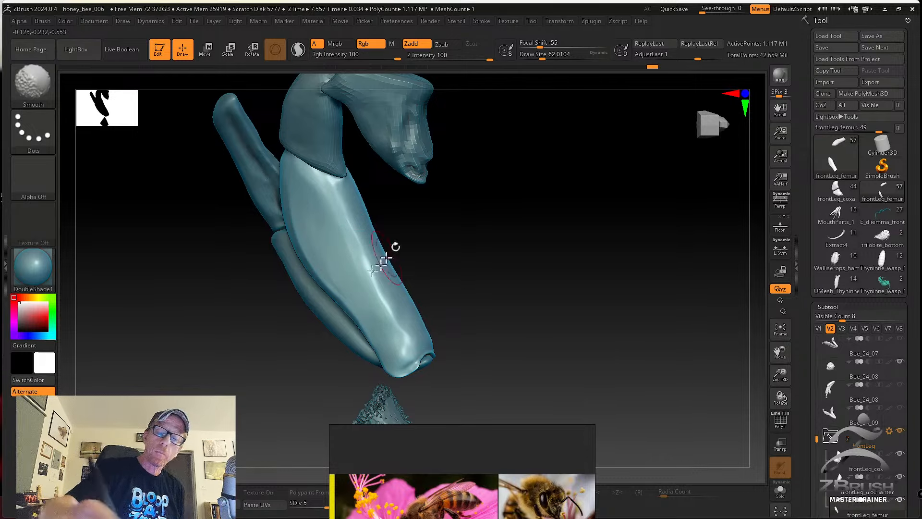
right_click_drag(385, 259, 351, 189)
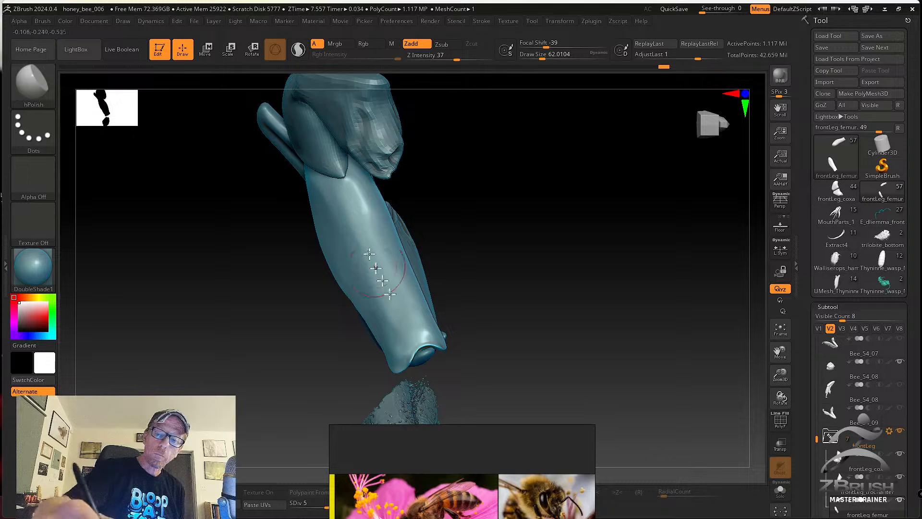
mouse_move(380, 283)
right_mouse_down()
mouse_move(380, 219)
mouse_move(394, 233)
right_mouse_up()
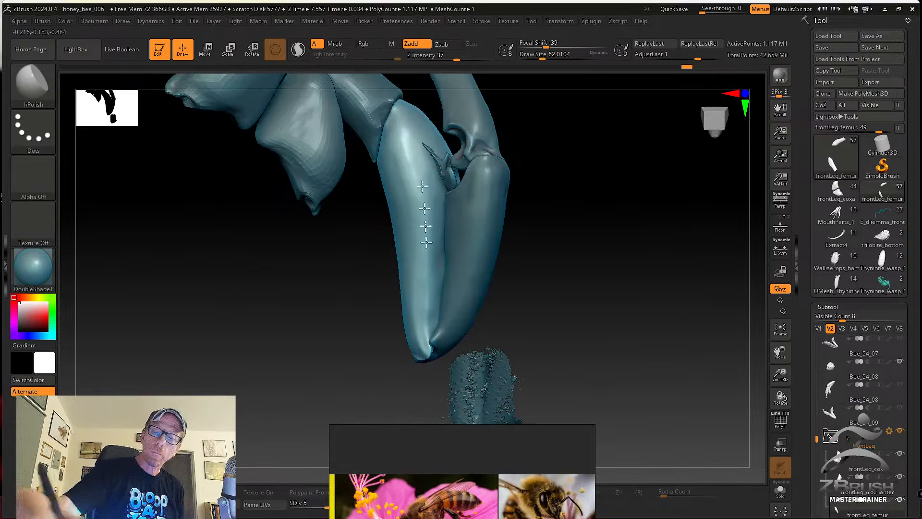
Refine the femur's lengthwise planes and ridges with hPolish at Z Intensity 5, and smooth the remaining transitions.
key("s")
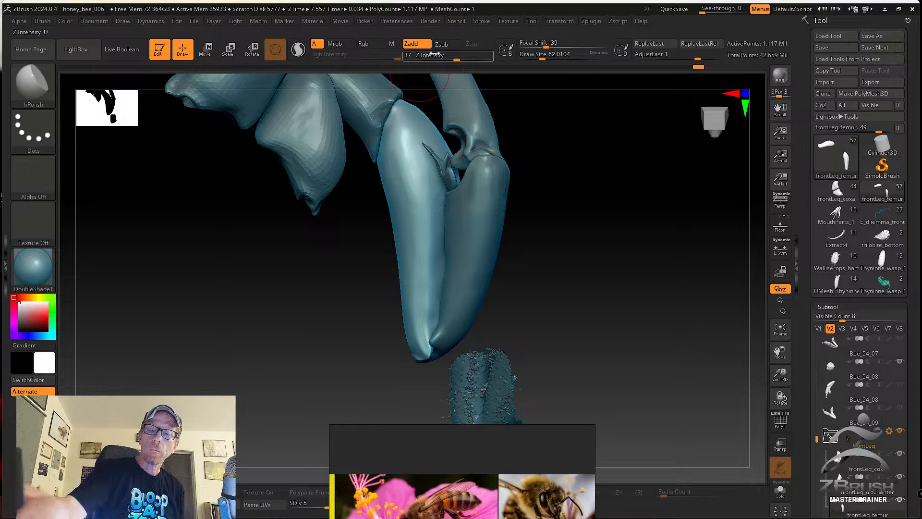
left_click_drag(446, 56, 425, 55)
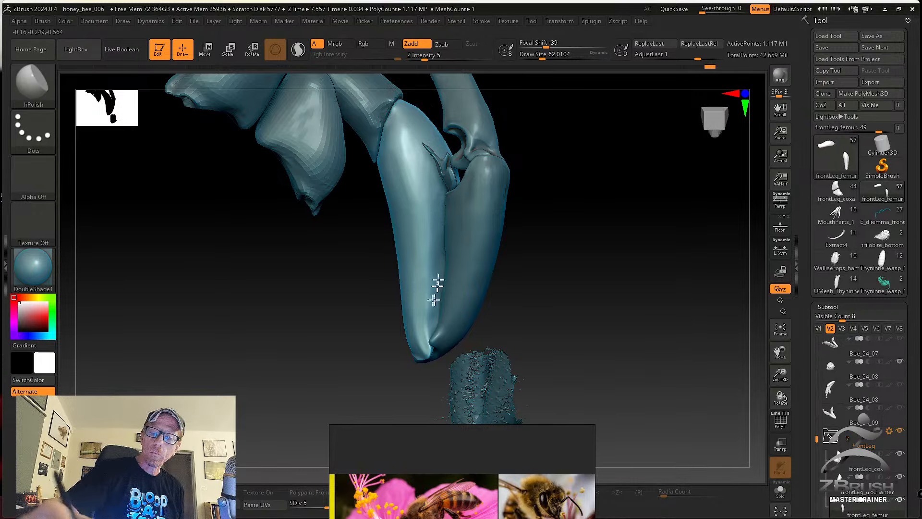
mouse_move(438, 283)
right_mouse_down()
mouse_move(448, 263)
mouse_move(391, 166)
right_mouse_up()
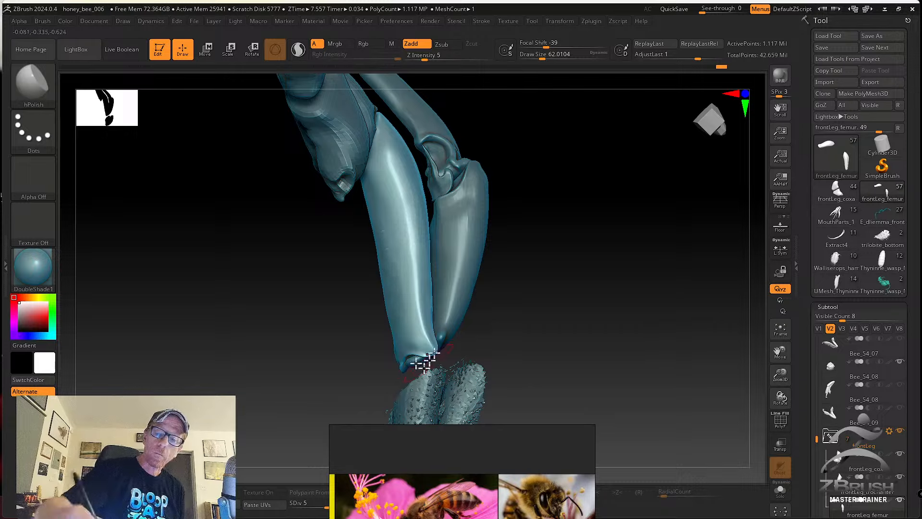
mouse_move(424, 363)
right_mouse_down()
mouse_move(490, 300)
mouse_move(416, 329)
right_mouse_up()
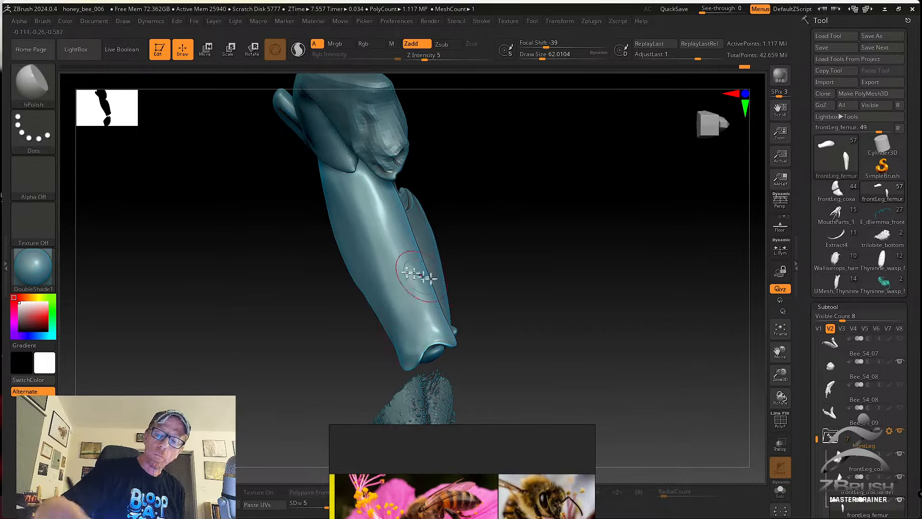
mouse_move(419, 274)
right_mouse_down()
mouse_move(477, 288)
mouse_move(391, 298)
right_mouse_up()
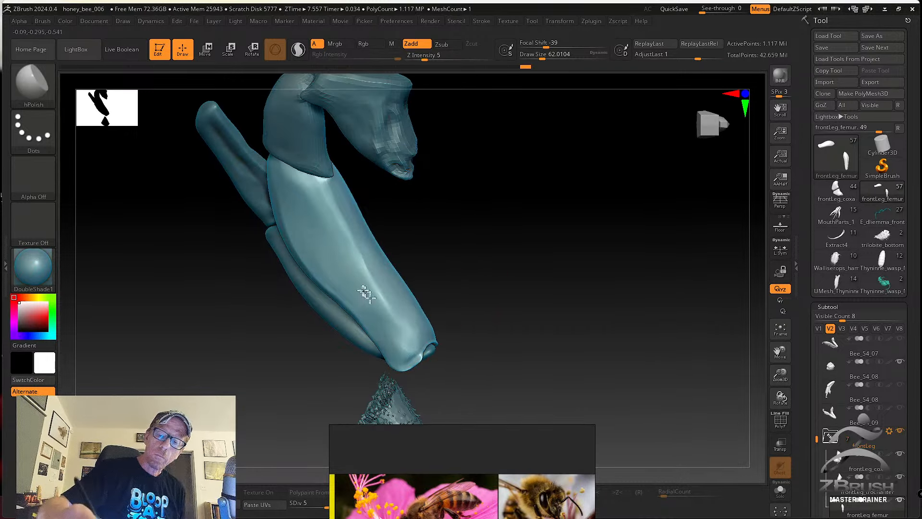
mouse_move(339, 220)
right_mouse_down()
mouse_move(428, 208)
mouse_move(284, 175)
right_mouse_up()
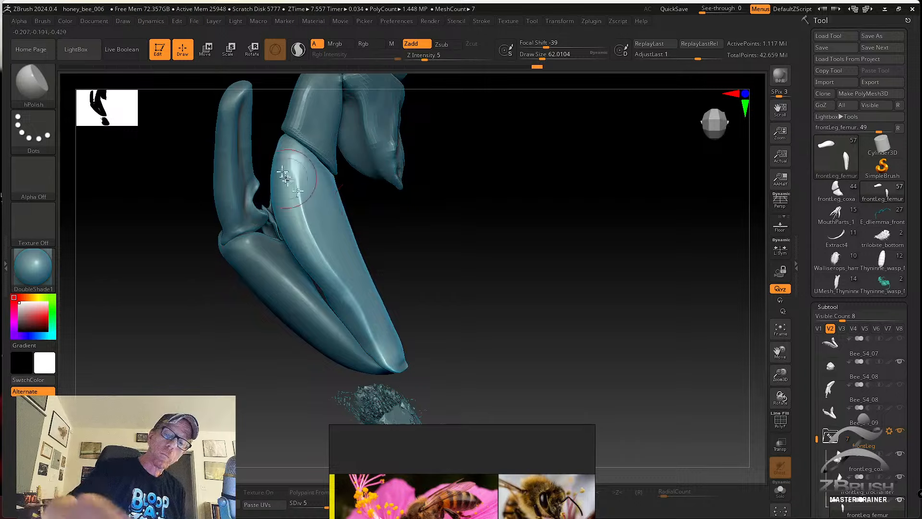
key("shift")
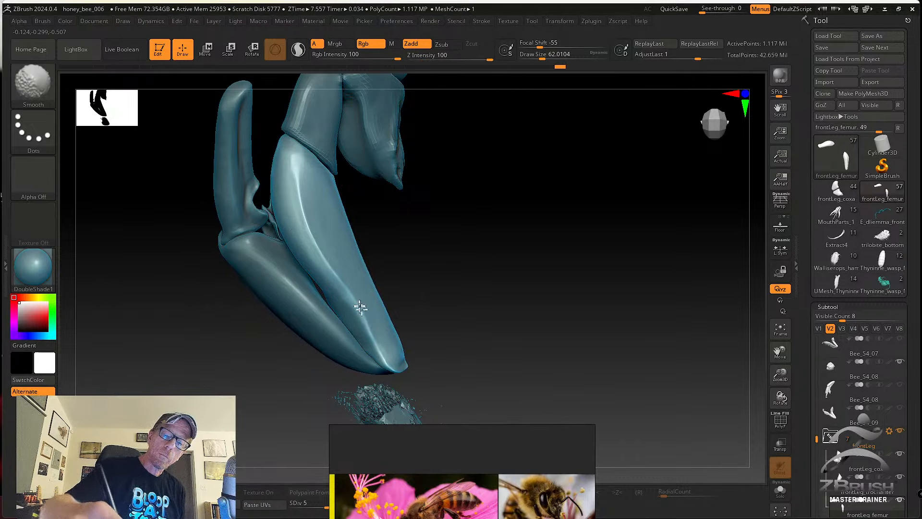
Select the front leg tibia, subdivide it to level 5, and set the SK_Cloth brush to draw size about 49.
mouse_move(416, 325)
left_mouse_down()
mouse_move(469, 272)
mouse_move(486, 269)
mouse_move(542, 298)
mouse_move(547, 330)
mouse_move(577, 336)
mouse_move(504, 307)
left_mouse_up()
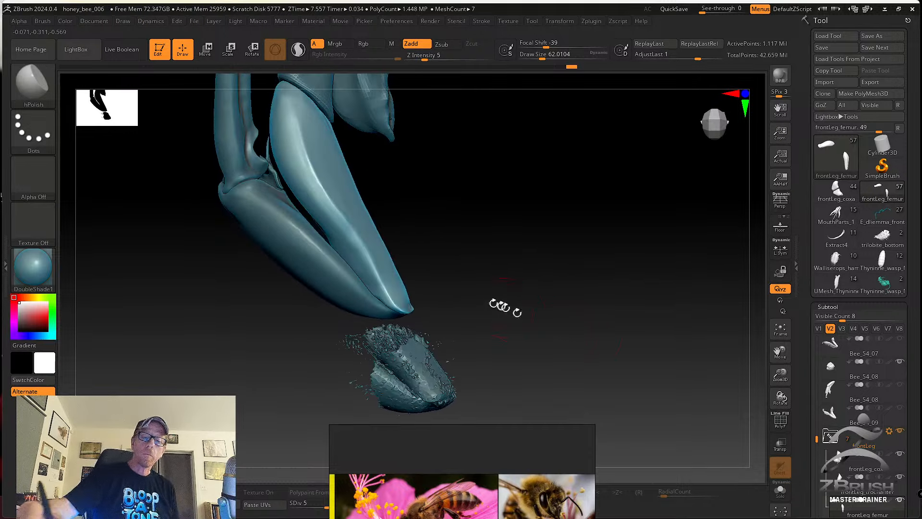
left_click(292, 242, "alt")
key("b")
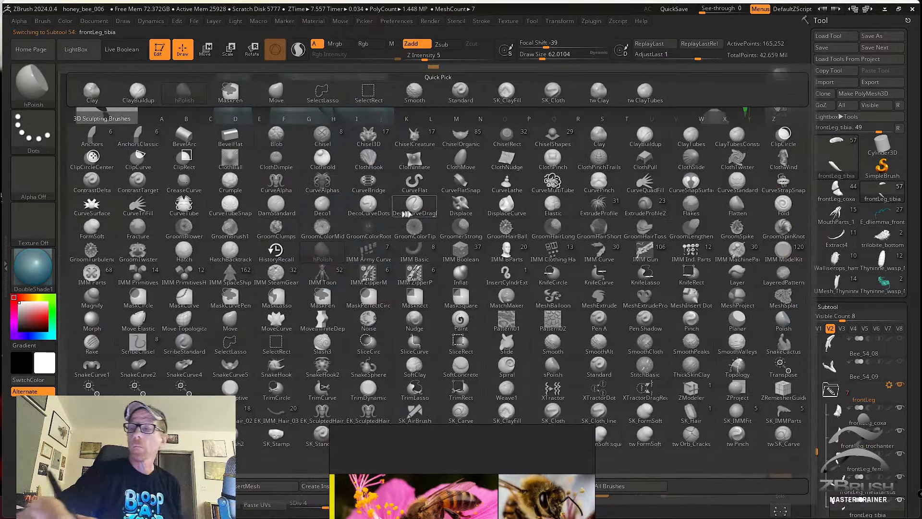
left_click(553, 94)
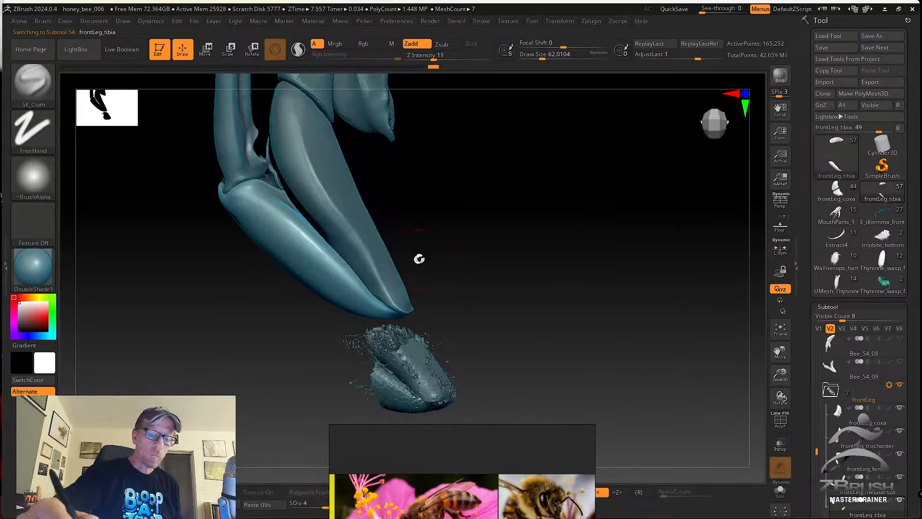
key("ctrl")
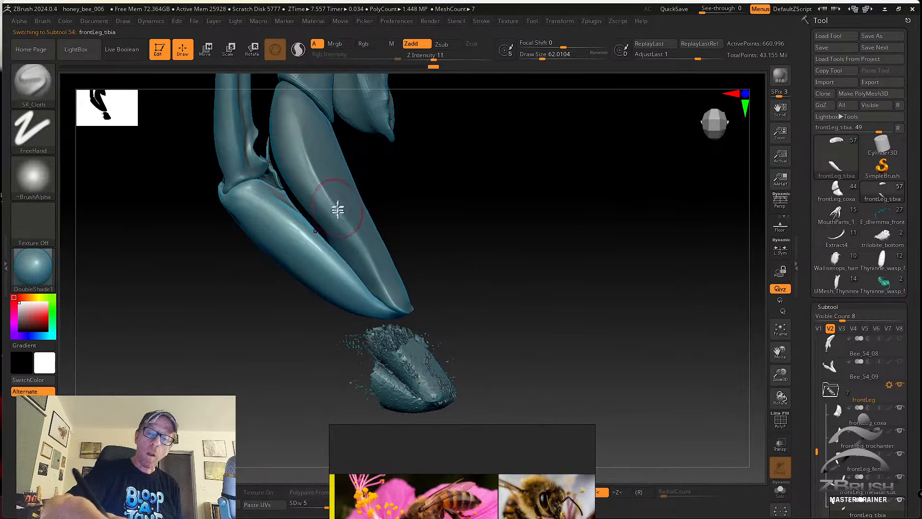
key("s")
left_click(341, 199)
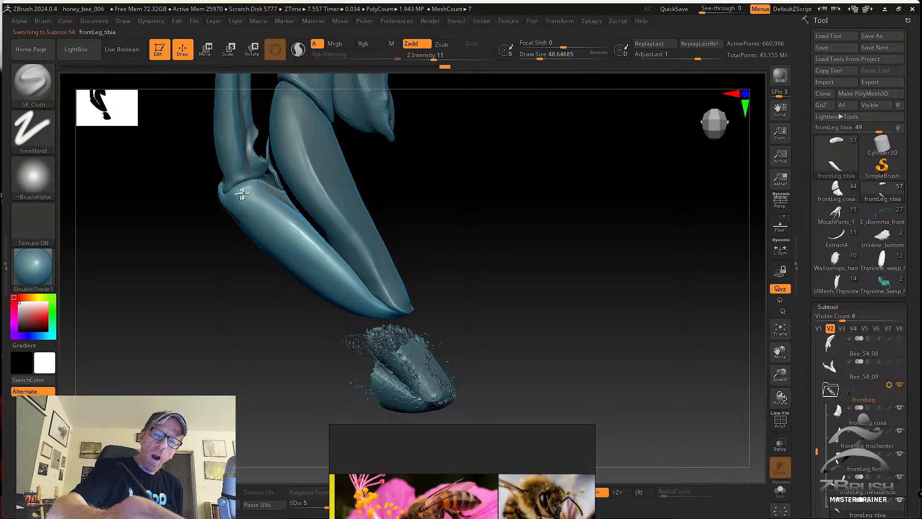
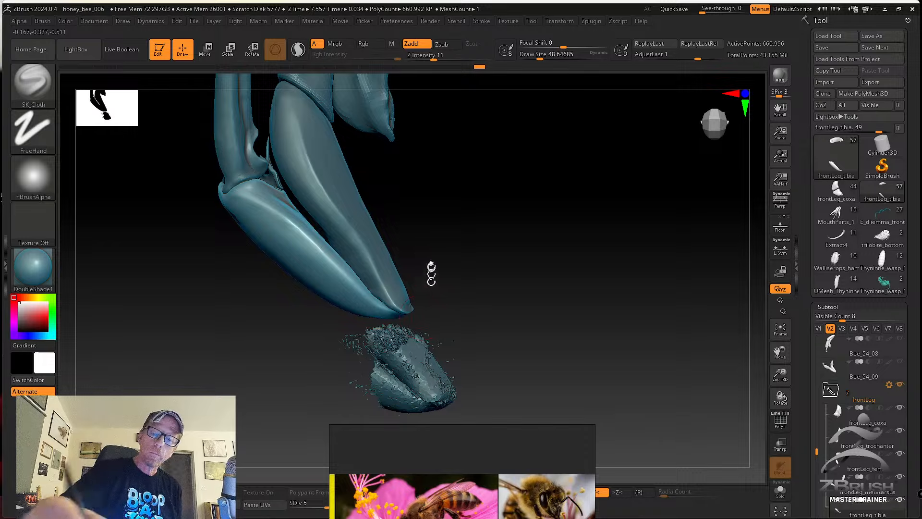
Sculpt the tibia's rim around the metatarsus joint with SK_Cloth at draw size about 44, and smooth the area below.
mouse_move(431, 274)
left_mouse_down()
mouse_move(308, 233)
mouse_move(387, 181)
mouse_move(433, 230)
mouse_move(422, 244)
mouse_move(443, 223)
mouse_move(507, 243)
mouse_move(493, 259)
left_mouse_up()
key("s")
left_click(489, 244)
left_click_drag(342, 291, 354, 279)
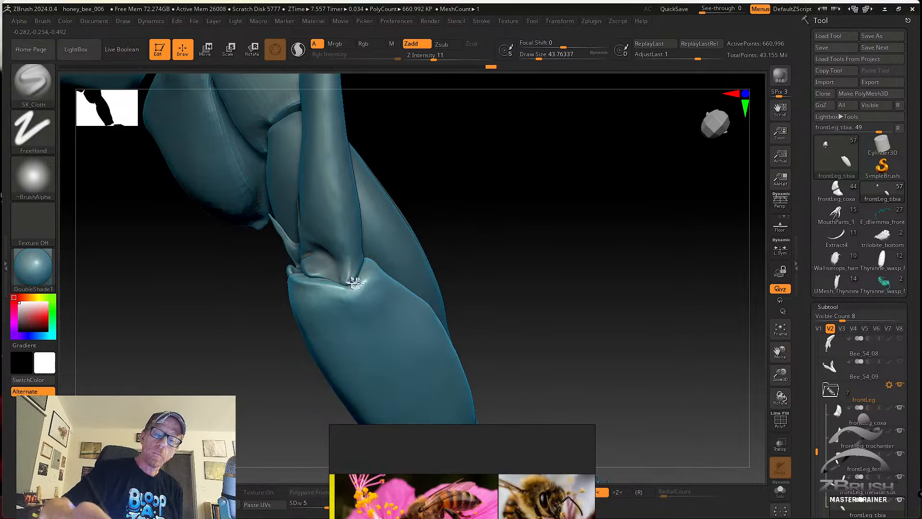
left_click_drag(417, 230, 443, 214)
left_click_drag(362, 294, 333, 315, "shift")
mouse_move(422, 250)
left_mouse_down()
mouse_move(438, 238)
mouse_move(434, 226)
mouse_move(485, 263)
mouse_move(472, 274)
mouse_move(495, 275)
left_mouse_up()
mouse_move(495, 275)
right_mouse_down()
mouse_move(527, 275)
mouse_move(498, 280)
mouse_move(484, 324)
right_mouse_up()
Shape the tibia's inner face below the spur with SK_Cloth at draw size about 46, and smooth the strokes.
key("s")
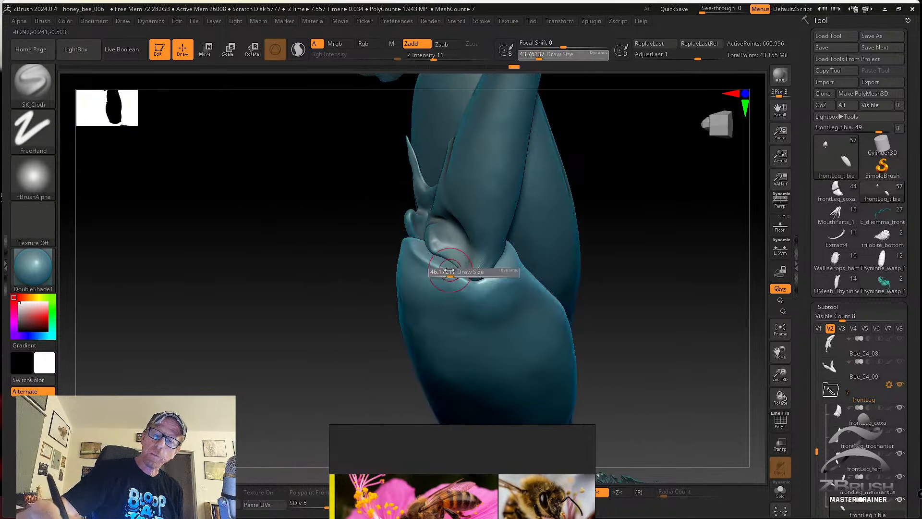
left_click(452, 271)
mouse_move(452, 268)
right_mouse_down()
mouse_move(484, 255)
mouse_move(540, 279)
mouse_move(525, 267)
mouse_move(486, 303)
right_mouse_up()
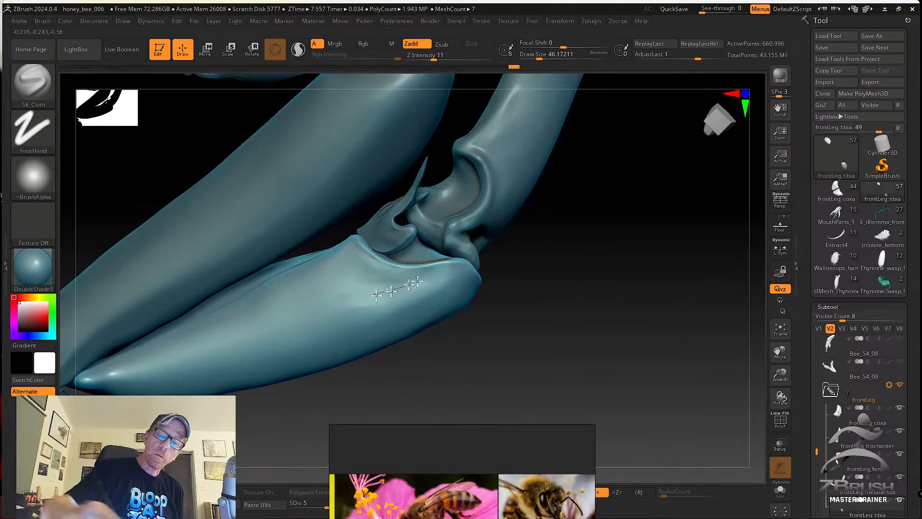
key("shift")
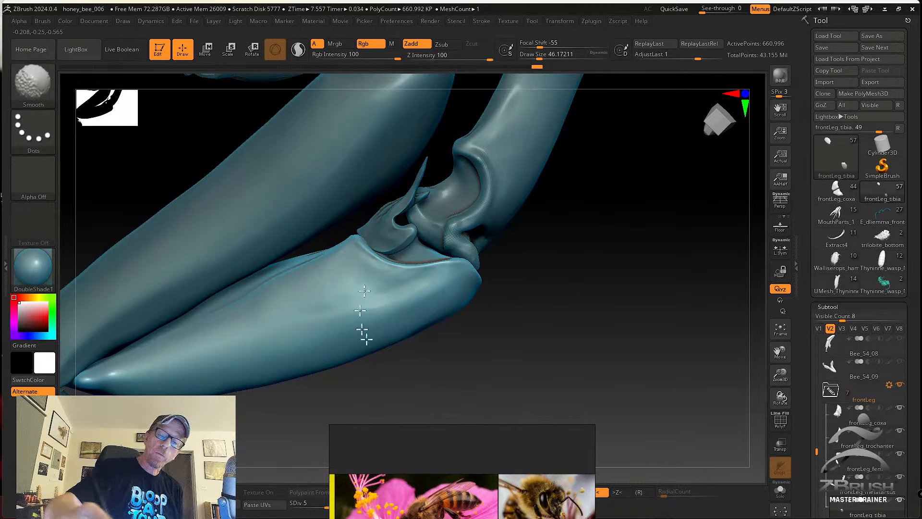
mouse_move(366, 339)
right_mouse_down()
mouse_move(589, 313)
mouse_move(443, 309)
mouse_move(342, 283)
right_mouse_up()
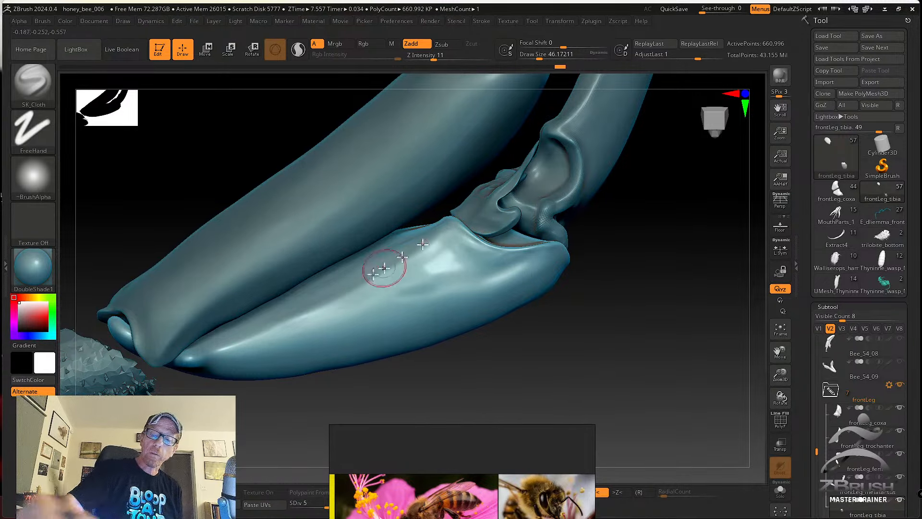
key("shift")
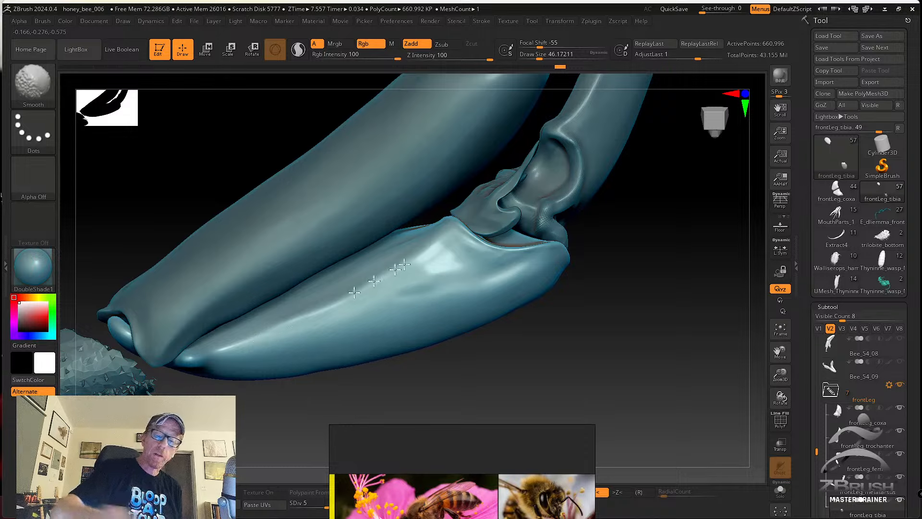
Sculpt the tibia's knobs and notch at the femur joint with SK_Cloth at draw size about 37.
mouse_move(315, 320)
right_mouse_down()
mouse_move(324, 298)
mouse_move(317, 307)
mouse_move(173, 304)
right_mouse_up()
key("s")
key("s")
mouse_move(173, 305)
left_mouse_down()
mouse_move(192, 288)
mouse_move(206, 302)
left_mouse_up()
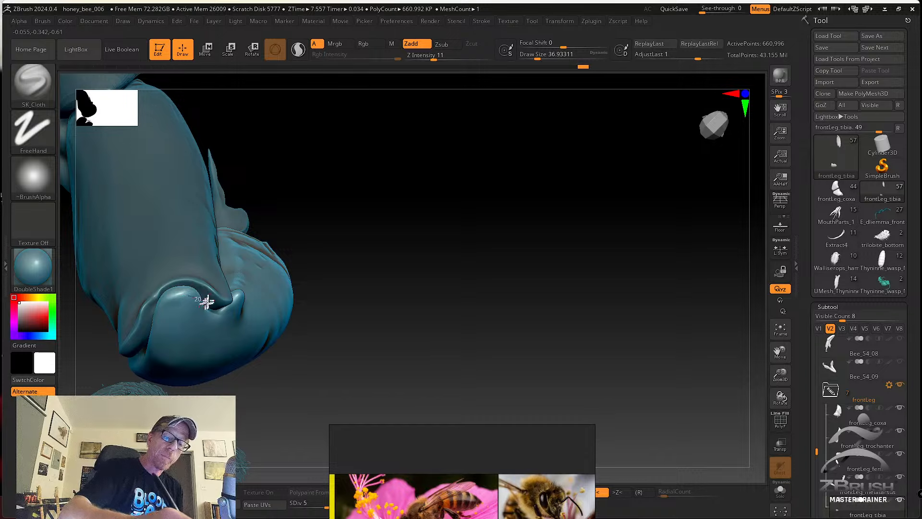
right_click_drag(221, 321, 188, 290)
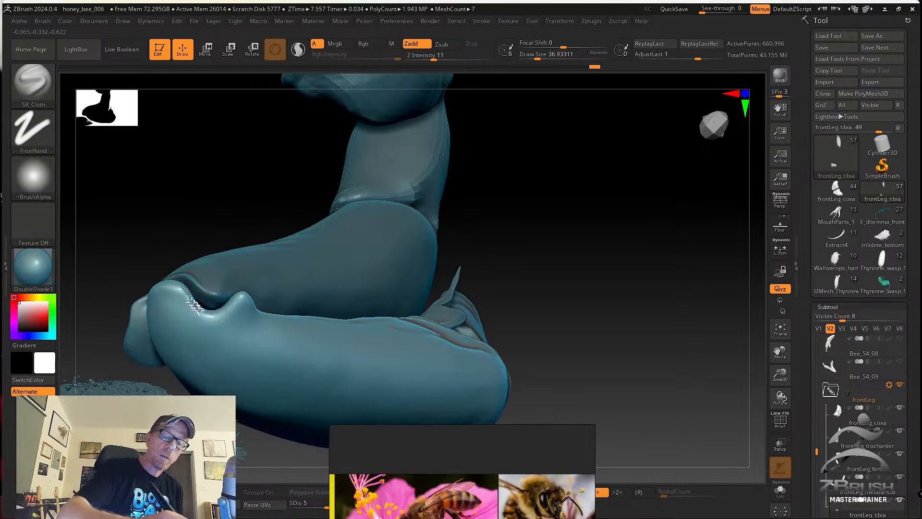
right_click_drag(246, 297, 192, 324)
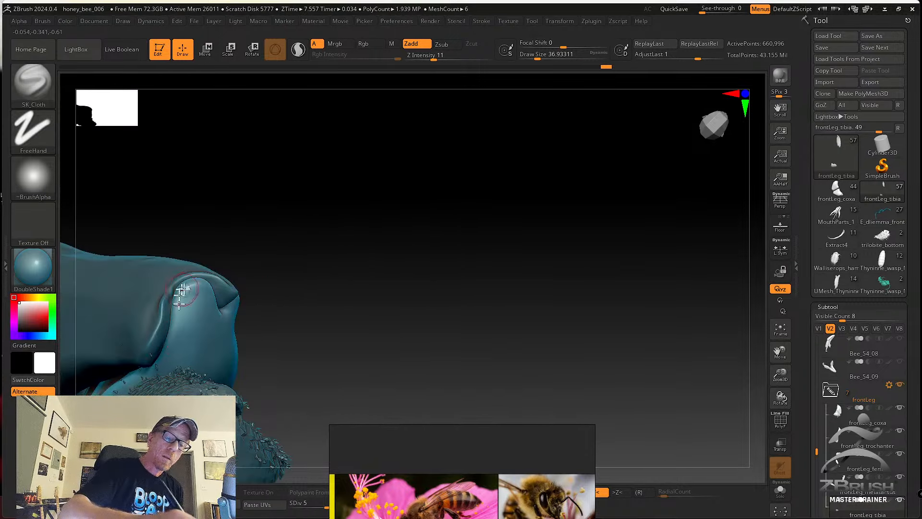
right_click_drag(182, 289, 487, 217)
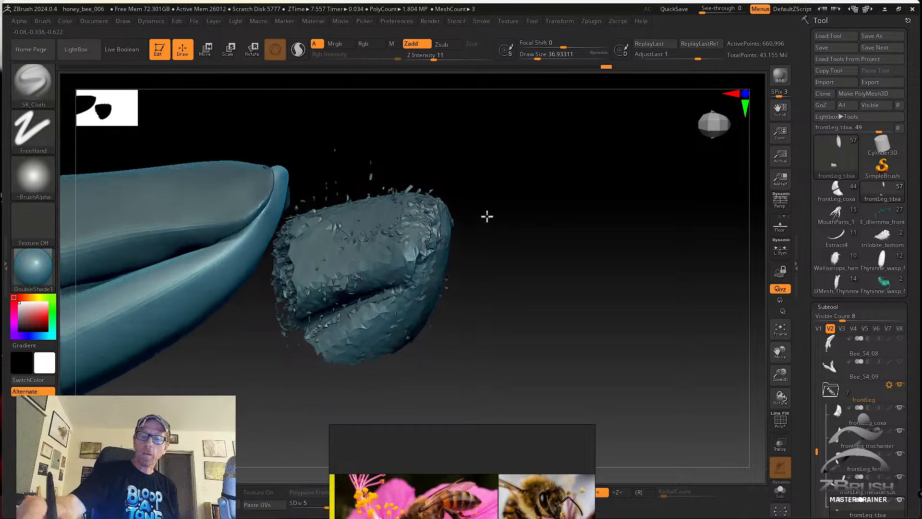
Isolate the joint-end portion of the Bee_54_08 scan mesh and make its polygons display double-sided.
left_click(433, 277, "alt")
mouse_move(501, 192)
left_mouse_down("ctrl+shift")
mouse_move(378, 169)
mouse_move(404, 262)
mouse_move(461, 374)
left_mouse_up("ctrl+shift")
mouse_move(508, 319)
right_mouse_down()
mouse_move(543, 278)
mouse_move(531, 299)
right_mouse_up()
left_click_drag(803, 473, 807, 319)
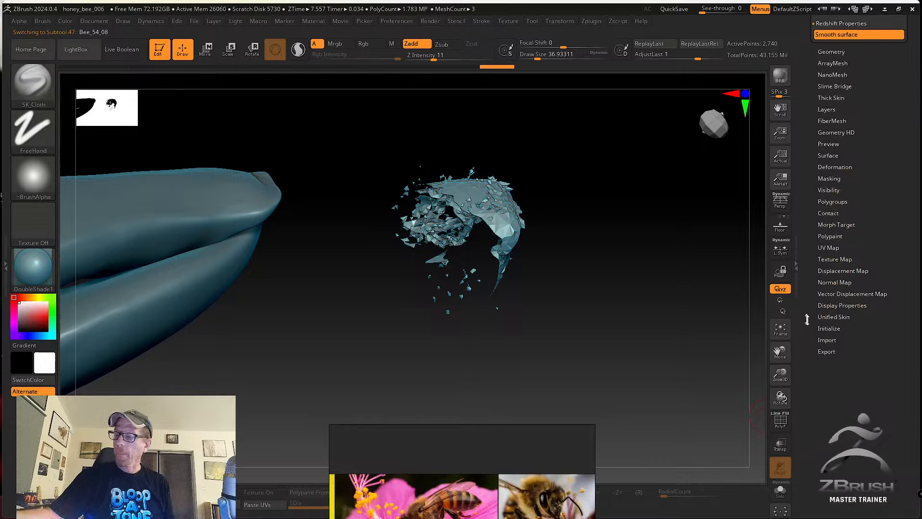
left_click(846, 306)
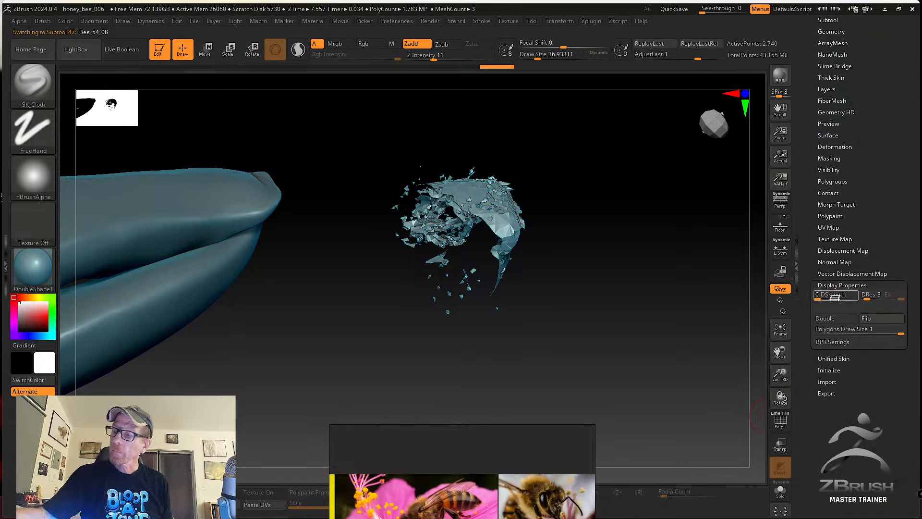
left_click(835, 319)
mouse_move(648, 334)
right_mouse_down()
mouse_move(662, 300)
mouse_move(650, 276)
mouse_move(646, 325)
mouse_move(632, 327)
mouse_move(679, 336)
mouse_move(620, 350)
mouse_move(622, 374)
mouse_move(612, 379)
mouse_move(610, 327)
right_mouse_up()
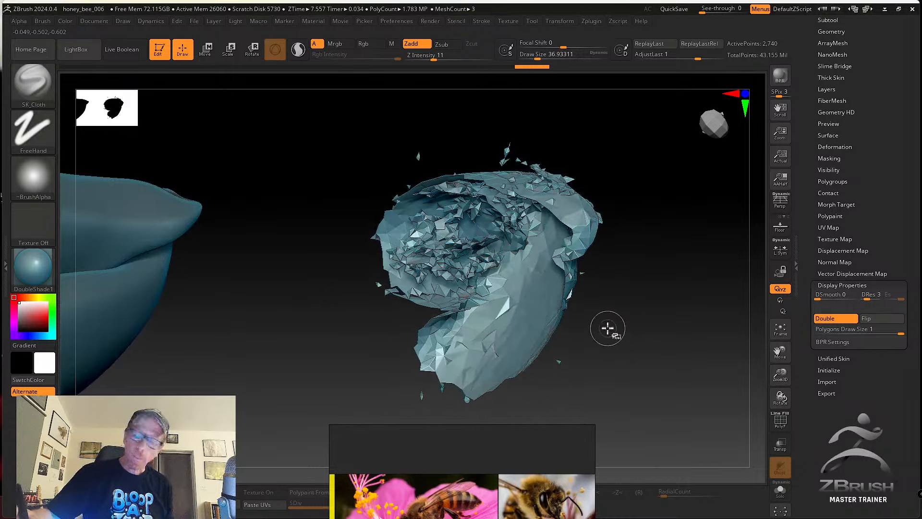
Grow the visible portion of the scan mesh repeatedly and examine the leg joint's shape from several sides.
key("ctrl+shift")
key("ctrl+shift+x")
key("ctrl+shift+x")
key("ctrl+shift+x")
key("ctrl+shift+x")
key("ctrl+shift+x")
key("ctrl+shift+x")
key("ctrl+shift+x")
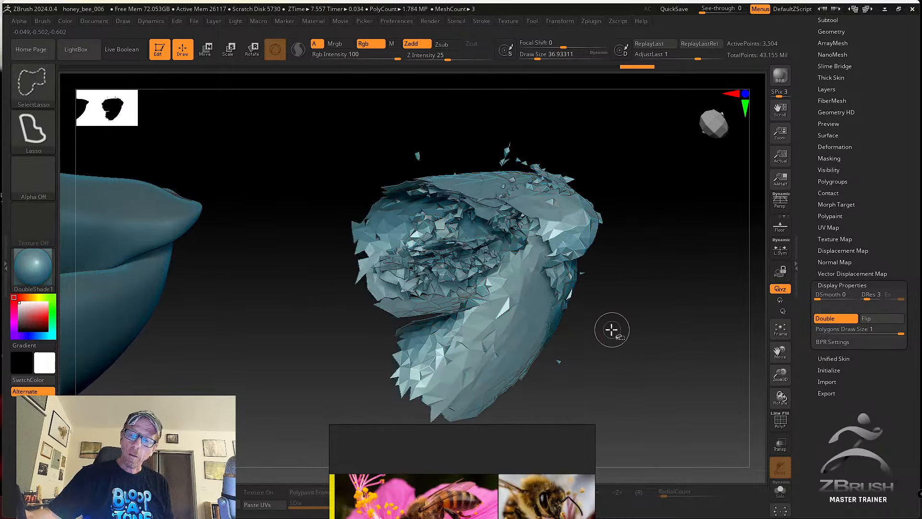
key("ctrl+shift+x")
key("ctrl+shift+x")
key("ctrl+shift+x")
key("ctrl+shift+x")
key("ctrl+shift+x")
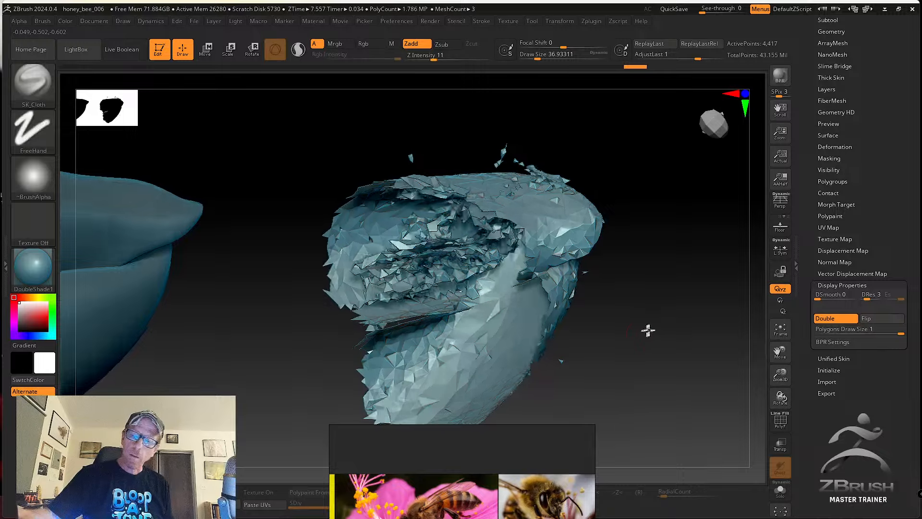
mouse_move(648, 329)
right_mouse_down()
mouse_move(662, 322)
mouse_move(649, 284)
mouse_move(632, 303)
mouse_move(599, 303)
mouse_move(577, 345)
right_mouse_up()
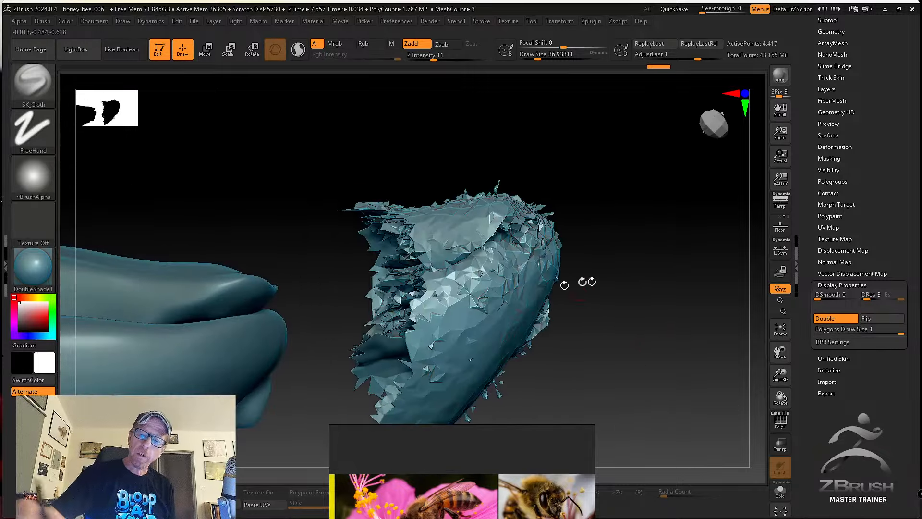
right_click_drag(565, 285, 623, 279)
right_click_drag(624, 316, 479, 283)
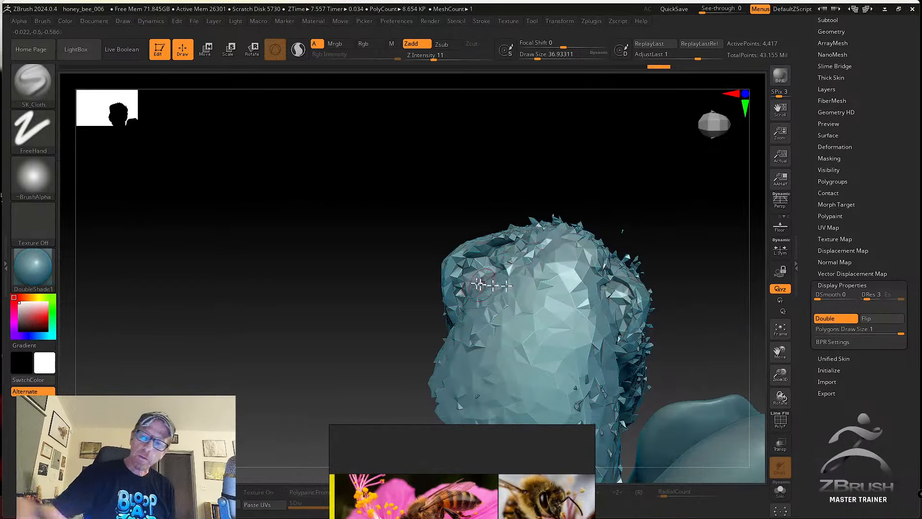
mouse_move(568, 237)
right_mouse_down()
mouse_move(583, 288)
mouse_move(637, 288)
mouse_move(628, 330)
mouse_move(646, 325)
mouse_move(634, 331)
mouse_move(638, 347)
mouse_move(600, 358)
right_mouse_up()
Sculpt the hollow in the femur's outer lobe with tw ClayTubes at draw size about 46, showing the other parts transparent, and smooth the strokes.
left_click(567, 299, "alt")
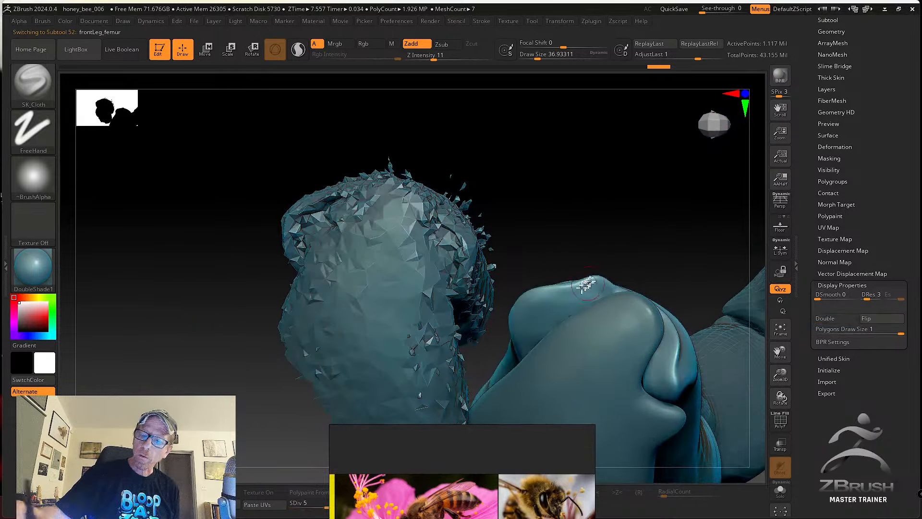
left_click(32, 81)
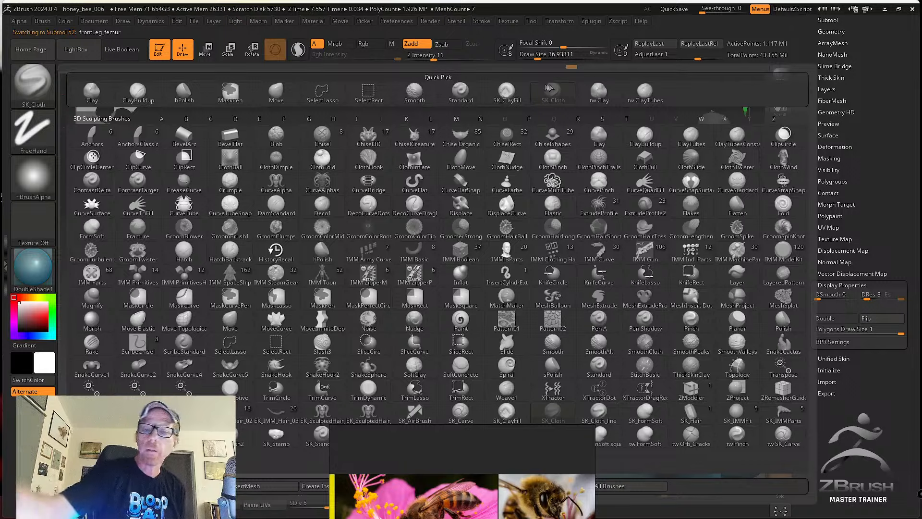
left_click(644, 91)
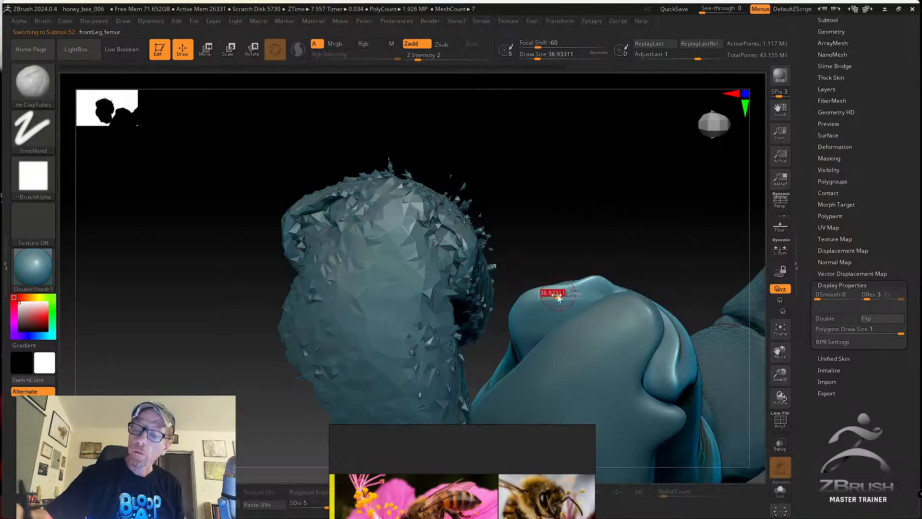
key("s")
left_click_drag(560, 295, 558, 296)
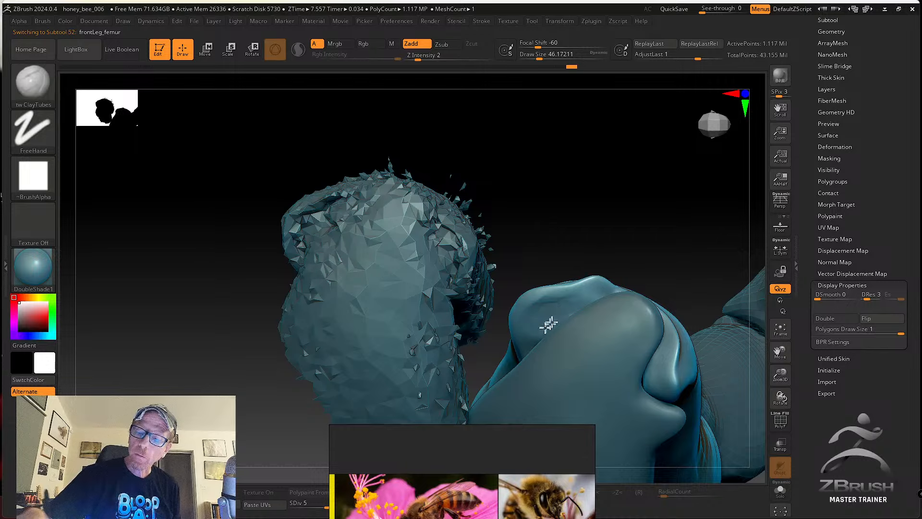
right_click_drag(543, 317, 535, 304)
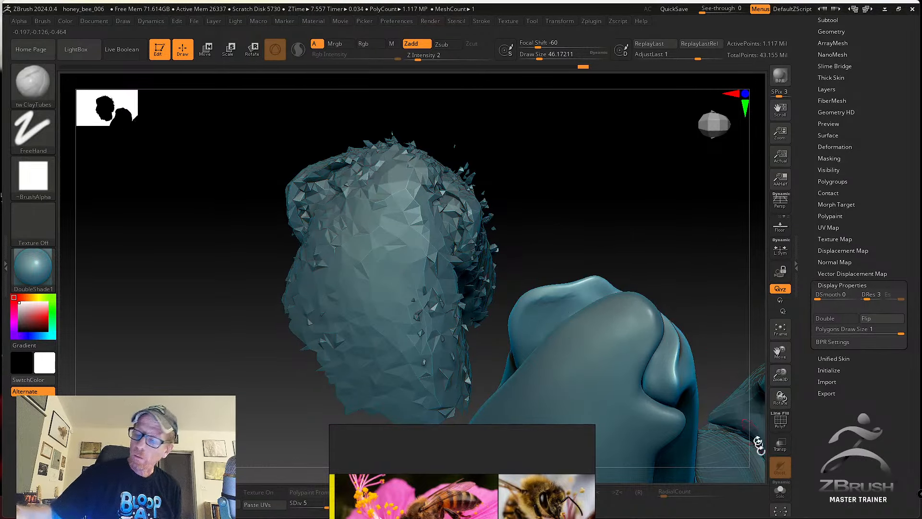
left_click(780, 444)
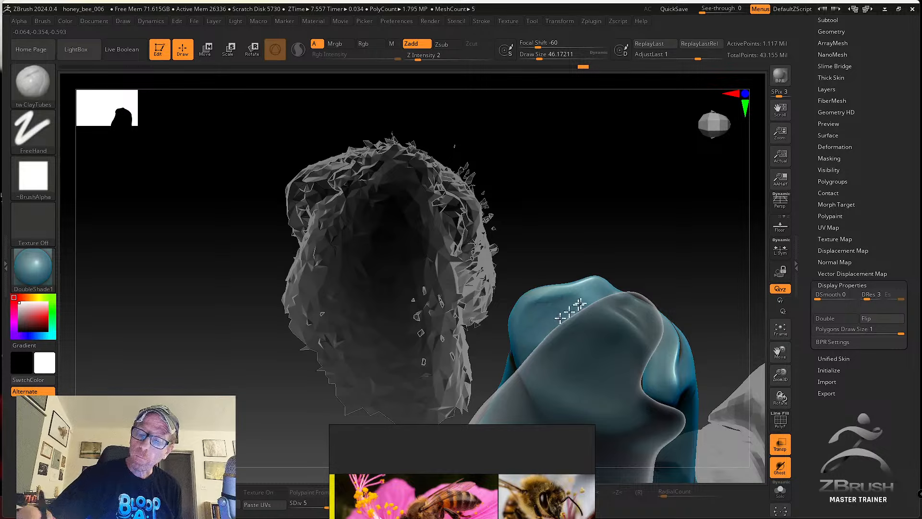
right_click_drag(544, 322, 543, 310)
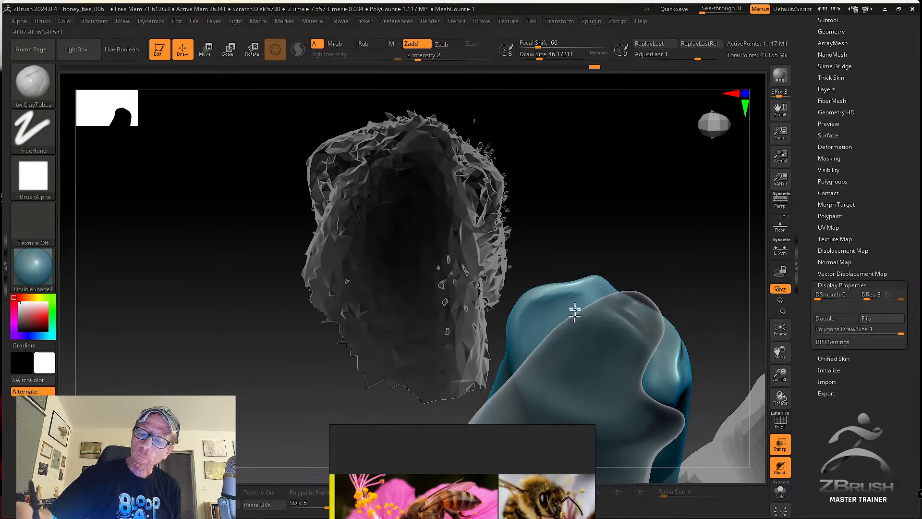
right_click_drag(584, 321, 540, 346)
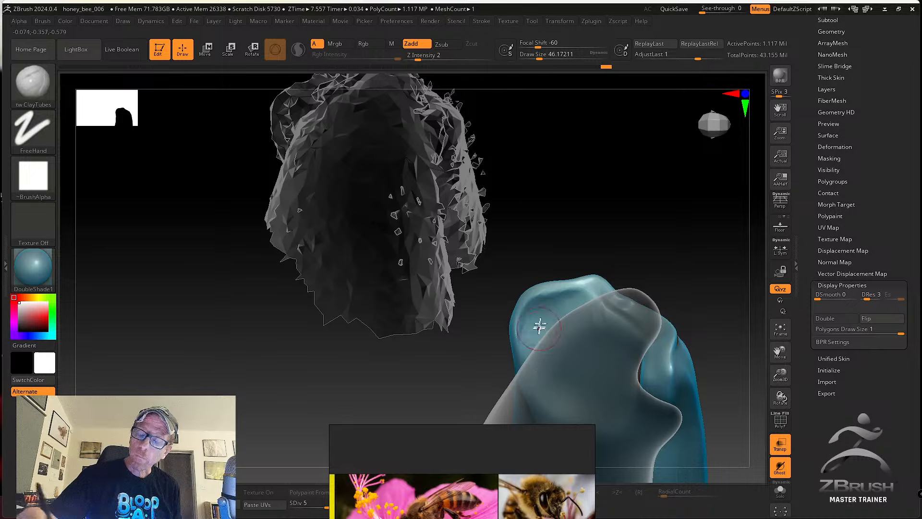
right_click_drag(539, 325, 533, 324, "shift")
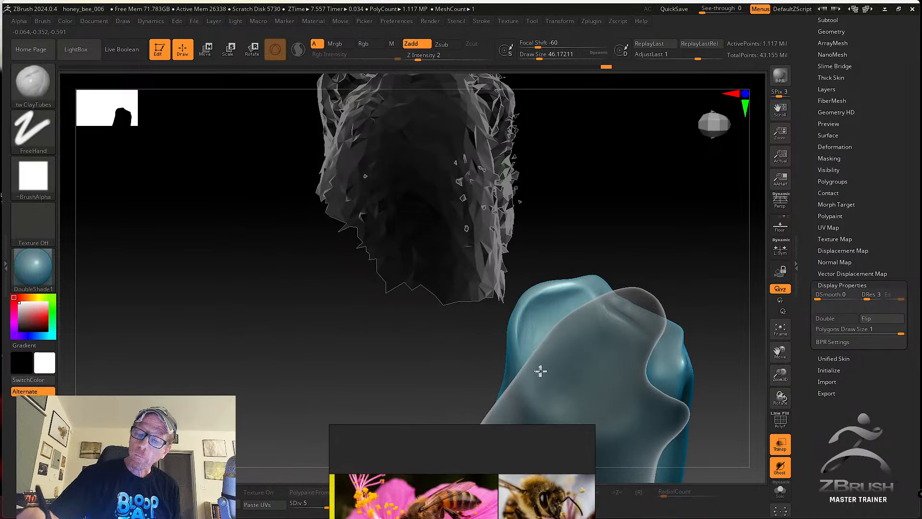
key("shift")
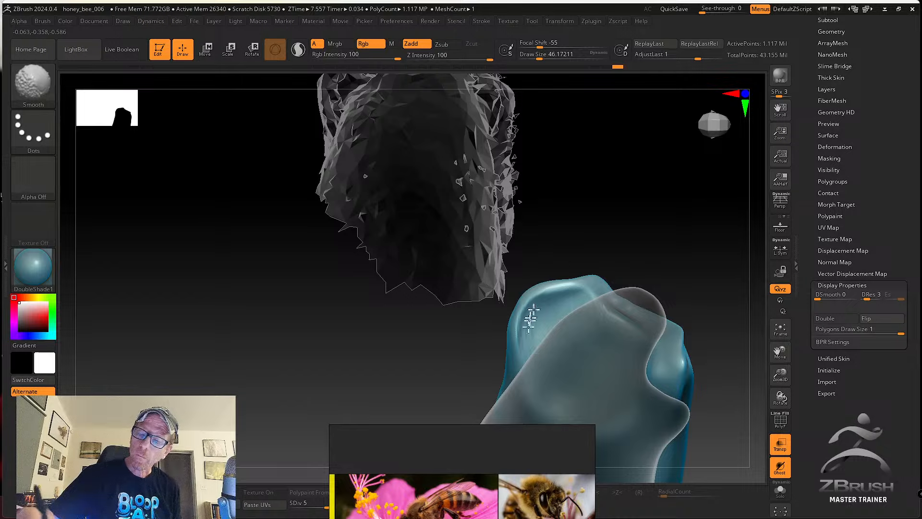
mouse_move(578, 299)
right_mouse_down()
mouse_move(618, 305)
mouse_move(617, 361)
mouse_move(594, 350)
mouse_move(582, 360)
mouse_move(595, 370)
mouse_move(542, 347)
right_mouse_up()
Compare the joint with the Bee_54_08 scan, and shape the femur's inner lobe beside the tibia with tw ClayTubes at draw size about 37.
left_click(418, 326, "alt")
right_click_drag(418, 317, 490, 223)
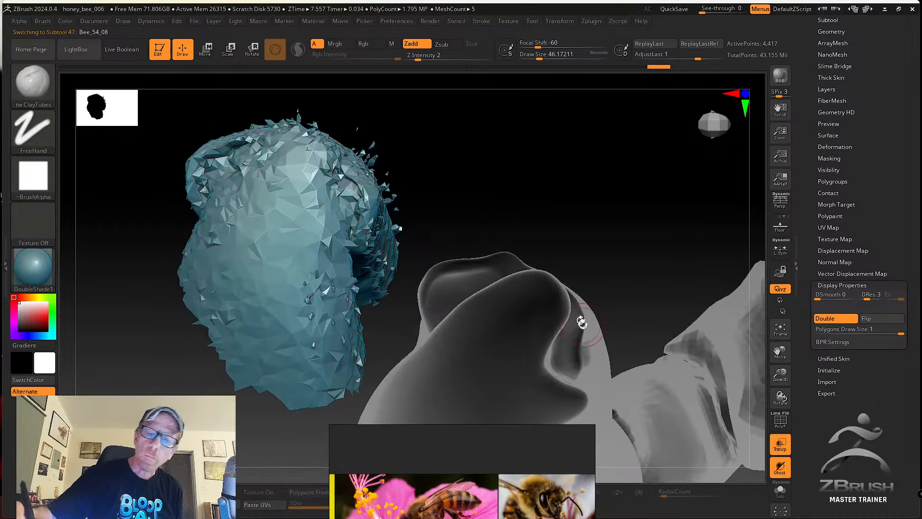
mouse_move(581, 322)
right_mouse_down()
mouse_move(579, 350)
mouse_move(556, 370)
right_mouse_up()
left_click(557, 375, "alt")
key("s")
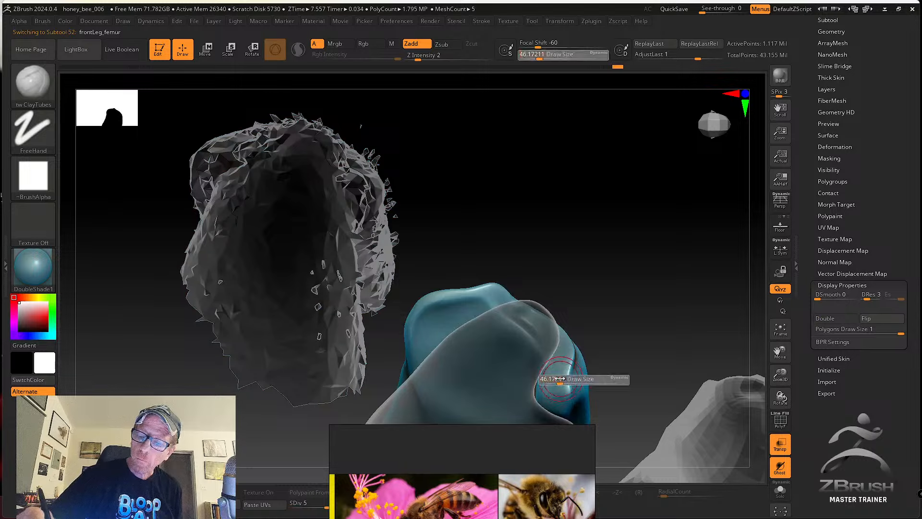
left_click_drag(560, 379, 552, 391)
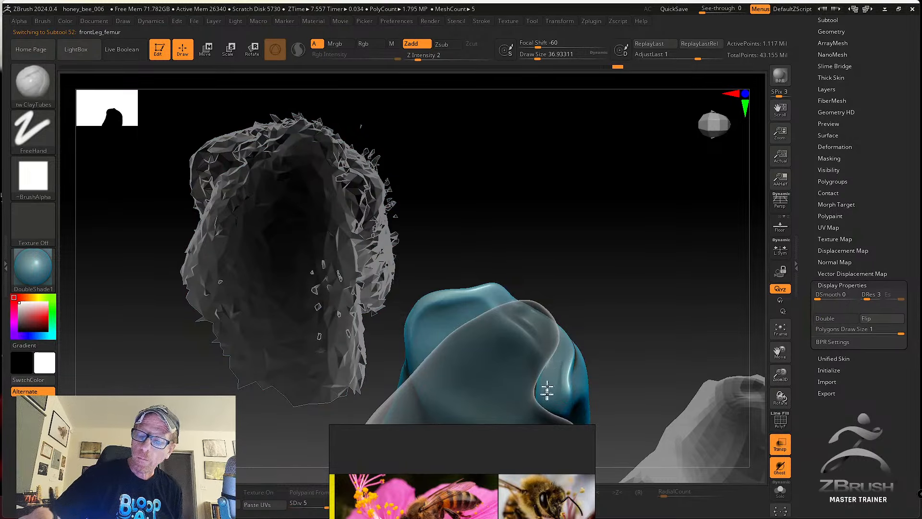
mouse_move(560, 358)
right_mouse_down()
mouse_move(611, 271)
mouse_move(599, 280)
mouse_move(604, 324)
mouse_move(591, 350)
mouse_move(595, 312)
mouse_move(542, 247)
mouse_move(630, 336)
mouse_move(612, 298)
mouse_move(612, 311)
mouse_move(628, 308)
mouse_move(539, 292)
mouse_move(556, 359)
mouse_move(548, 260)
right_mouse_up()
right_click_drag(559, 299, 489, 374)
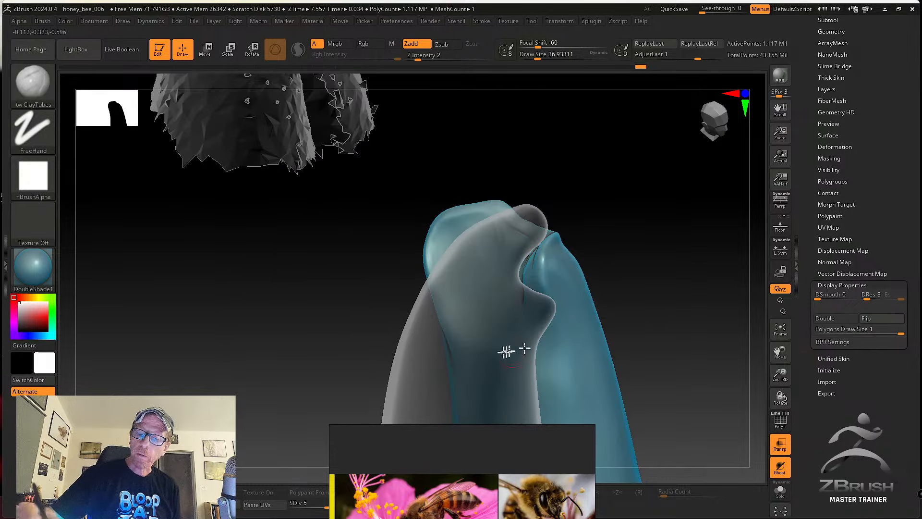
Lower the frontLeg_tibia to subdivision level 2 and smooth down its lower knob at the joint.
left_click(418, 354, "alt")
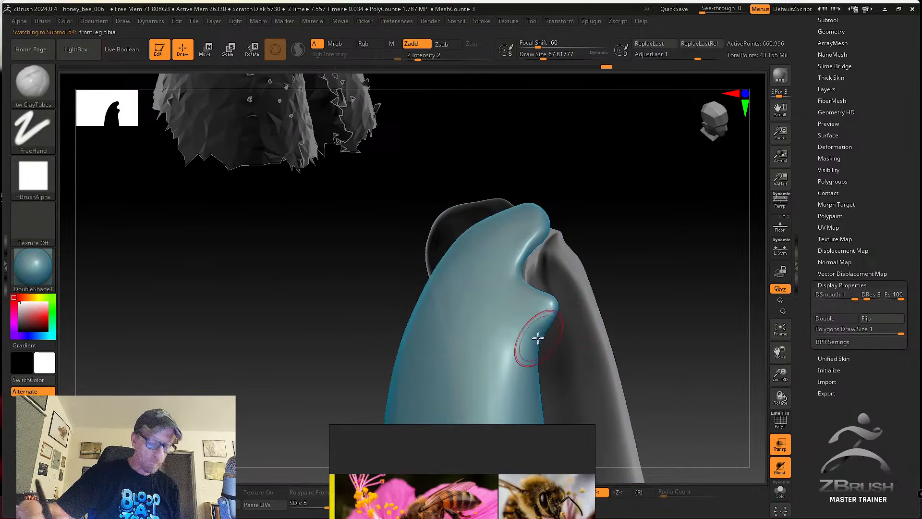
key("shift+d")
key("shift+d")
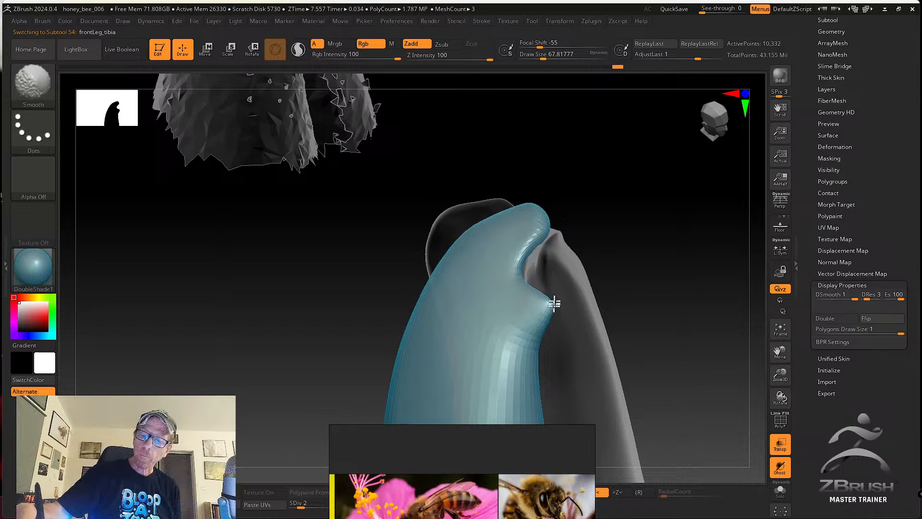
mouse_move(562, 295)
left_mouse_down()
mouse_move(562, 319)
mouse_move(347, 239)
left_mouse_up()
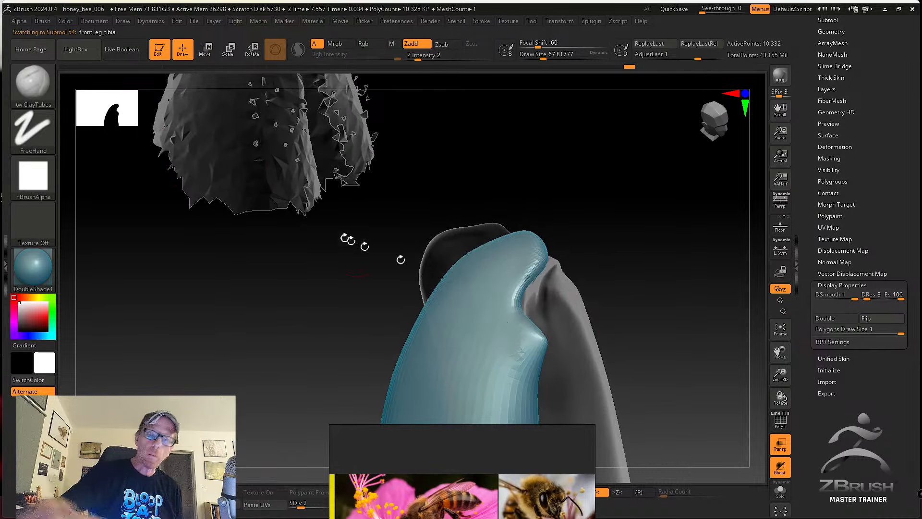
Reshape the tibia's notch and the knobs around it with the Move brush at draw size about 71.
left_click(40, 87)
left_click(317, 99)
key("s")
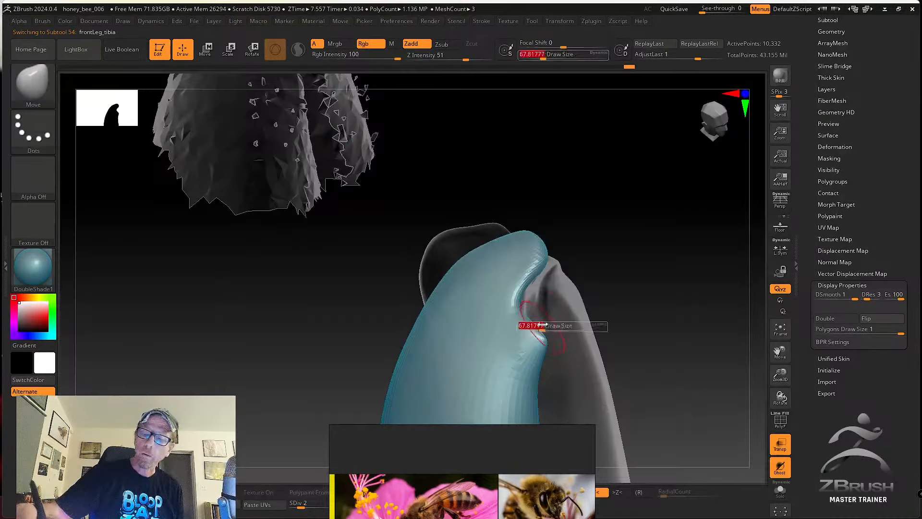
left_click_drag(531, 326, 528, 314)
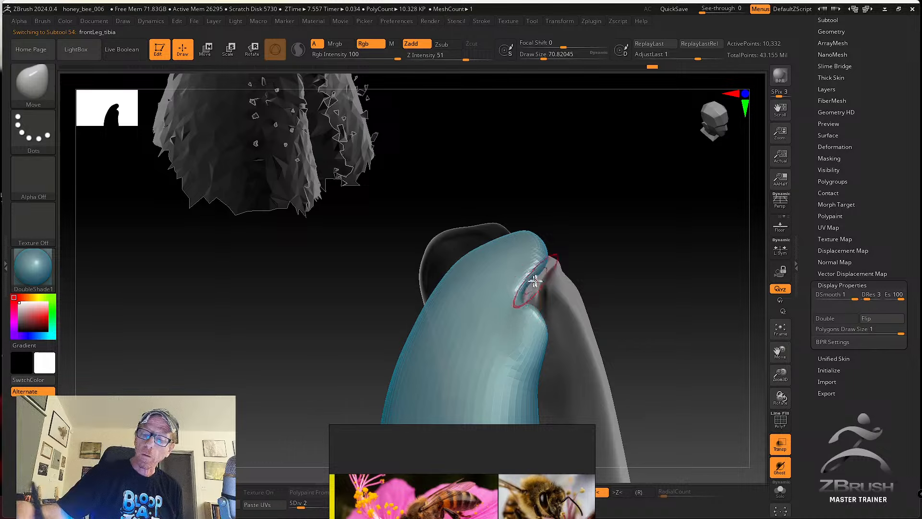
right_click_drag(535, 281, 543, 245)
left_click_drag(542, 246, 538, 258)
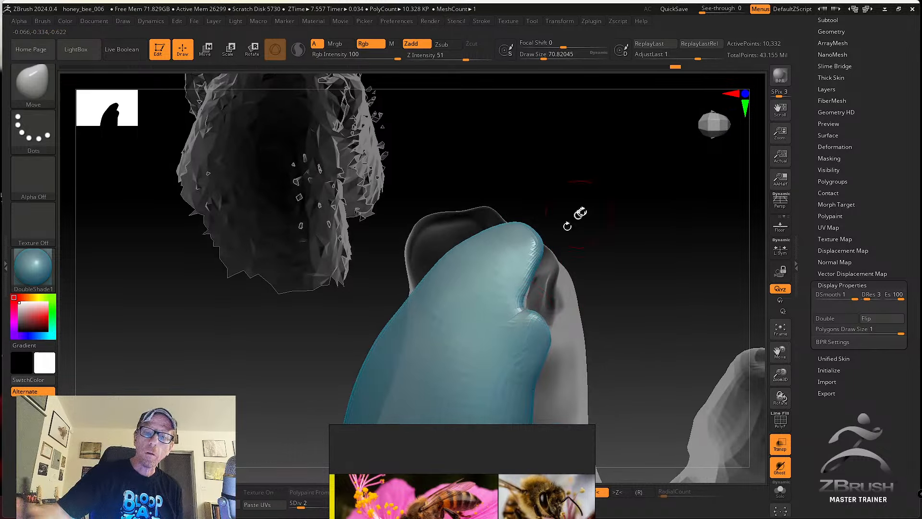
Check the scan's joint shape and flatten the tibia's lower knob and notch to match with the Move brush at draw size about 90.
right_click_drag(576, 214, 409, 248)
left_click(332, 206, "alt")
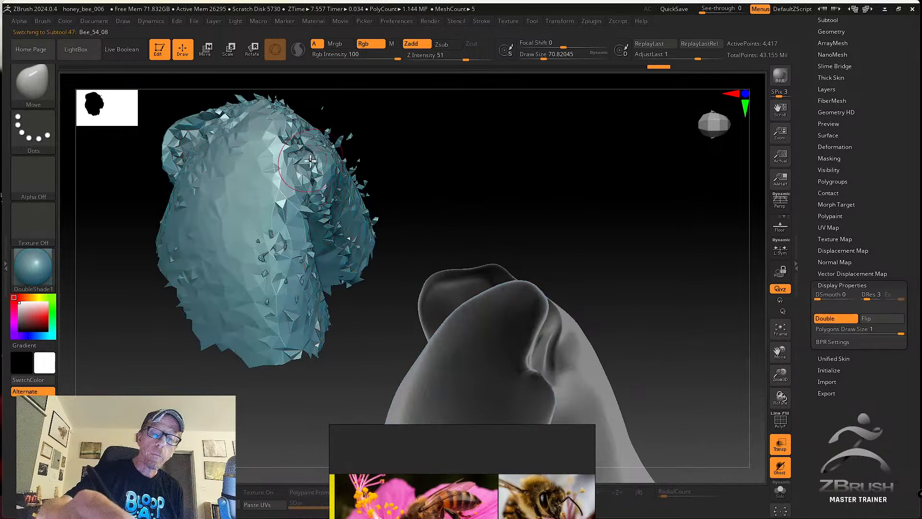
right_click_drag(310, 162, 308, 202)
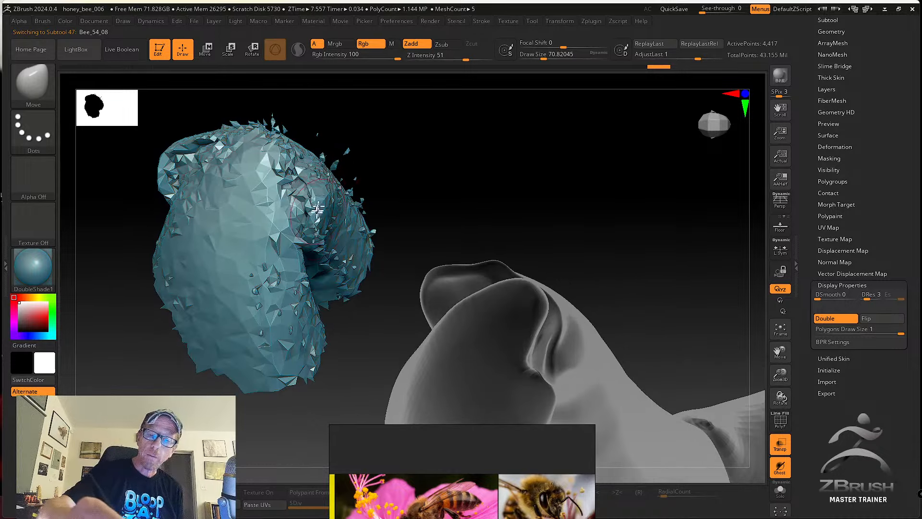
right_click_drag(344, 271, 624, 285)
left_click(476, 380, "alt")
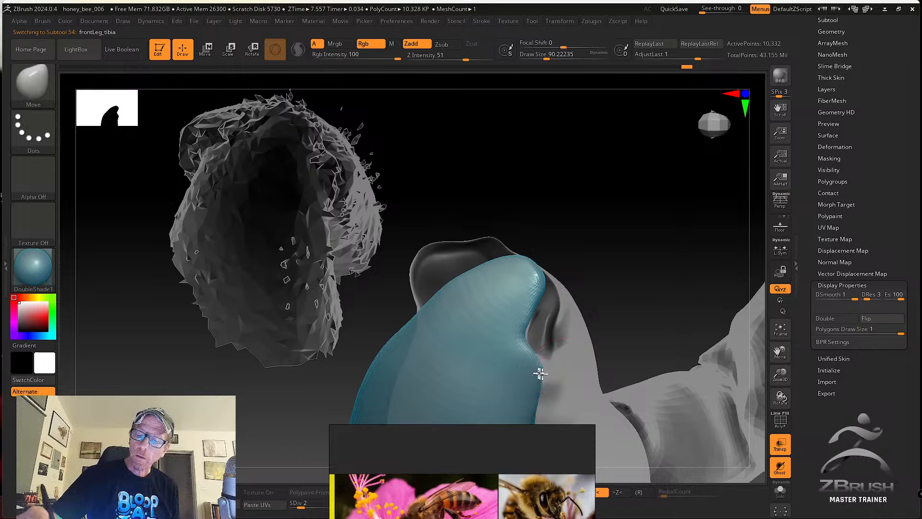
right_click_drag(532, 376, 546, 333)
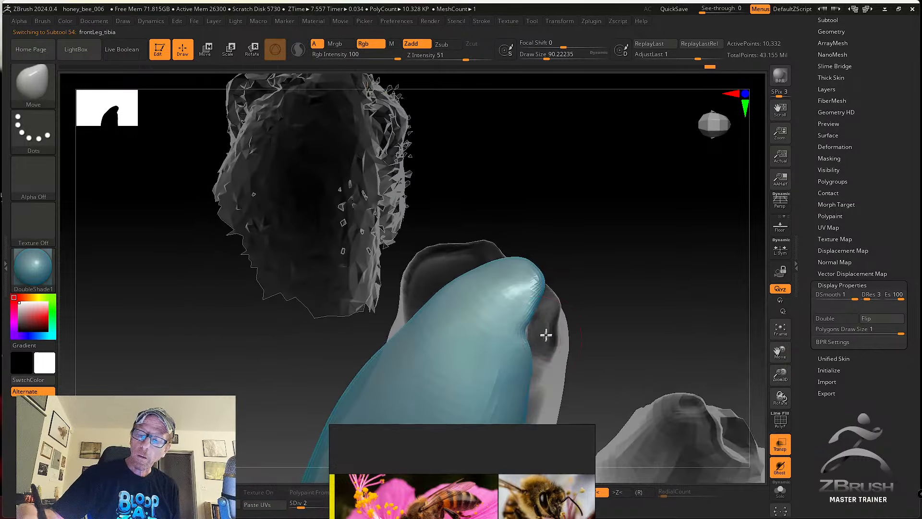
left_click_drag(521, 321, 523, 338)
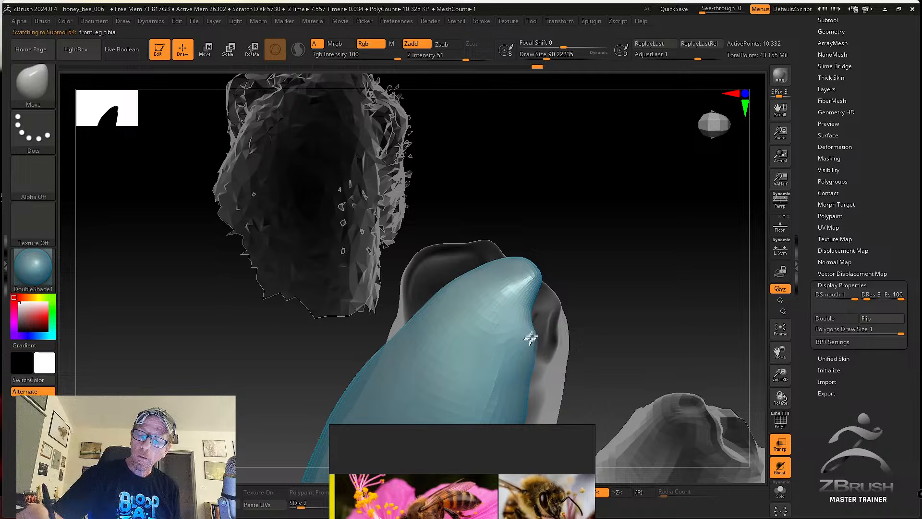
Sculpt the frontLeg_femur's inner lobe and the side running down along the tibia with SK_Cloth at draw size about 62.
right_click_drag(538, 328, 582, 290)
left_click(582, 321, "alt")
right_click_drag(556, 320, 541, 303, "alt")
key("bracketright")
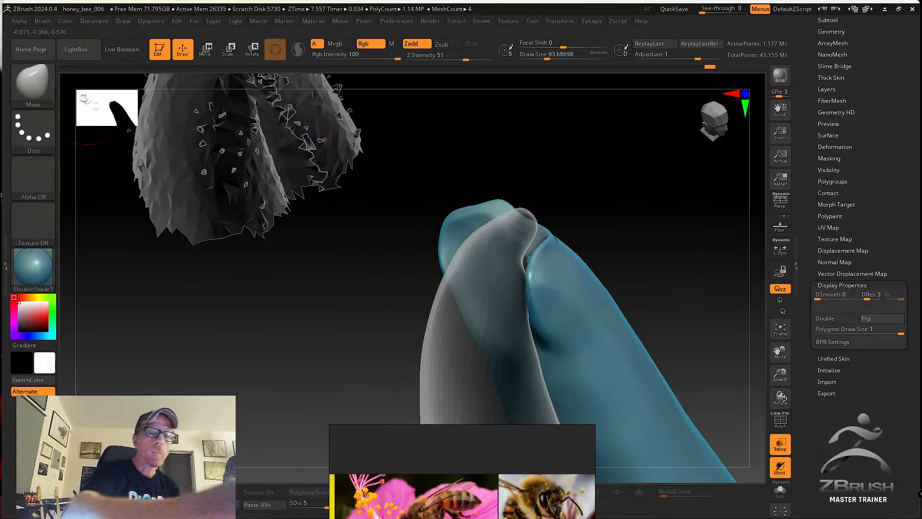
key("b")
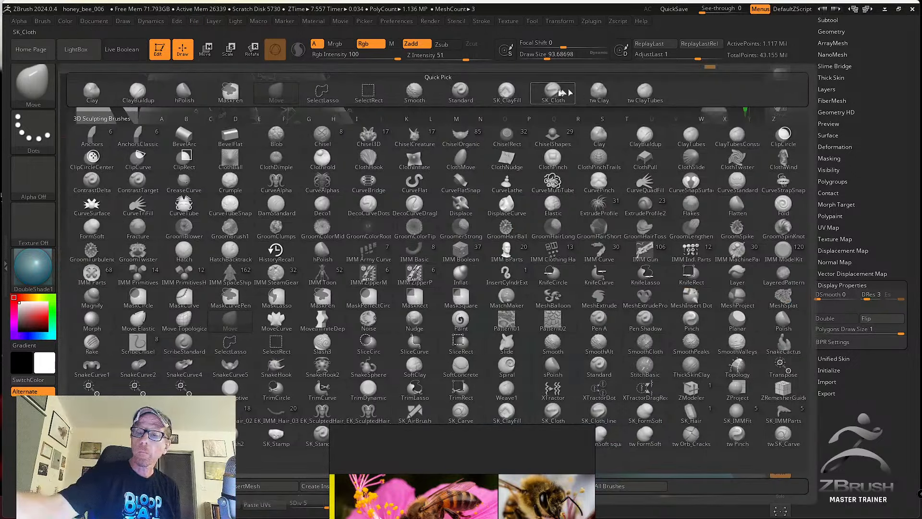
left_click(553, 92)
mouse_move(570, 216)
right_mouse_down()
mouse_move(557, 292)
mouse_move(545, 257)
right_mouse_up()
key("s")
left_click_drag(545, 257, 541, 257)
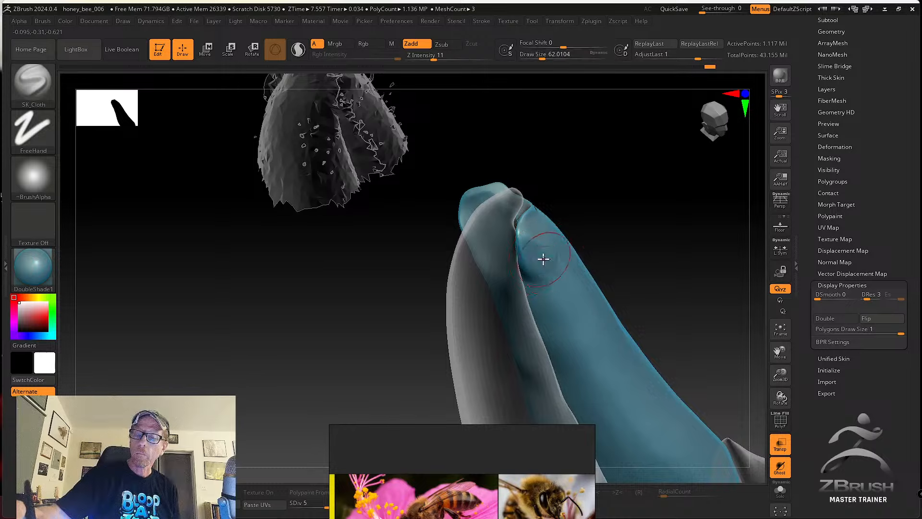
right_click_drag(544, 259, 521, 230)
mouse_move(520, 230)
left_mouse_down()
mouse_move(548, 288)
mouse_move(535, 268)
left_mouse_up()
left_click_drag(561, 312, 570, 332)
left_click_drag(527, 259, 576, 346)
mouse_move(531, 265)
left_mouse_down()
mouse_move(621, 425)
mouse_move(570, 329)
mouse_move(599, 382)
left_mouse_up()
Refine the ridge of the femur's inner lobe facing the tibia's tip with SK_Cloth and smooth it.
mouse_move(533, 245)
right_mouse_down()
mouse_move(540, 325)
mouse_move(550, 350)
mouse_move(564, 344)
mouse_move(508, 373)
mouse_move(541, 373)
right_mouse_up()
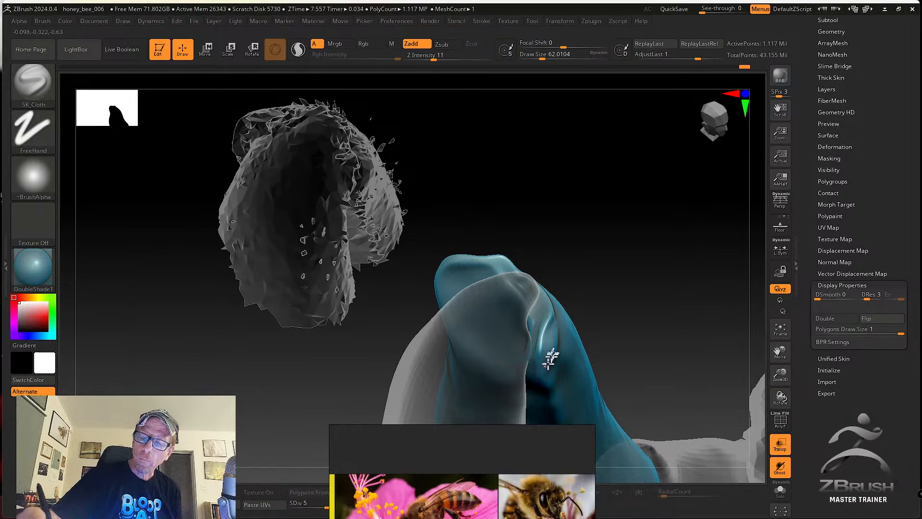
key("shift")
right_click_drag(546, 366, 541, 339)
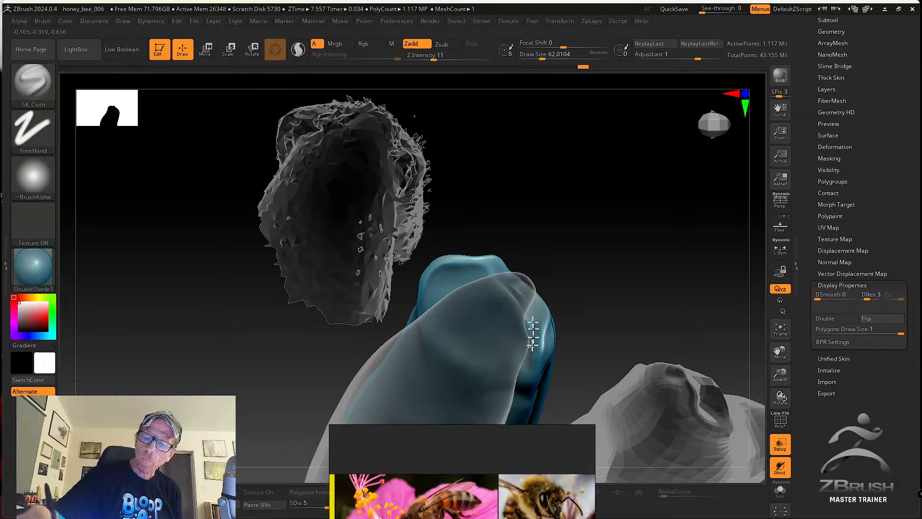
left_click_drag(592, 301, 591, 283)
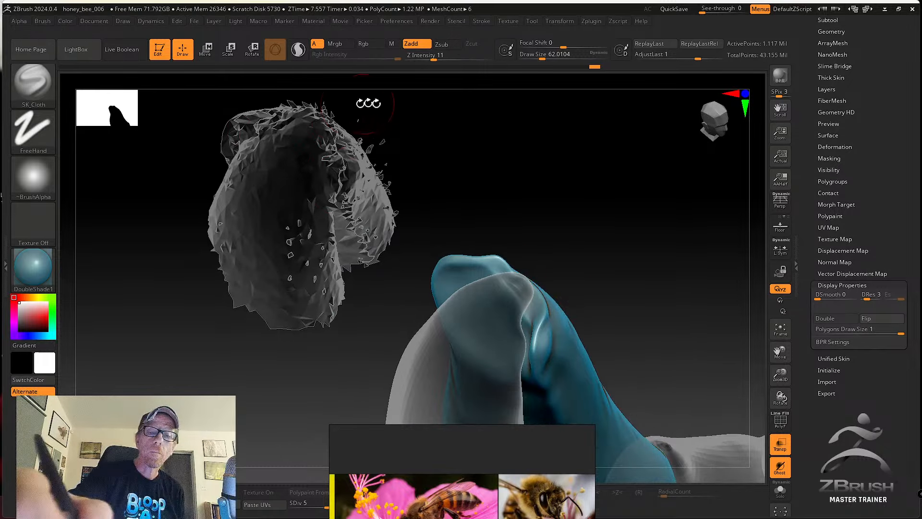
Turn off transparency and pull the femur's inner lobe toward the tibia with the Move brush at draw size about 101.
left_click(39, 93)
left_click(320, 98)
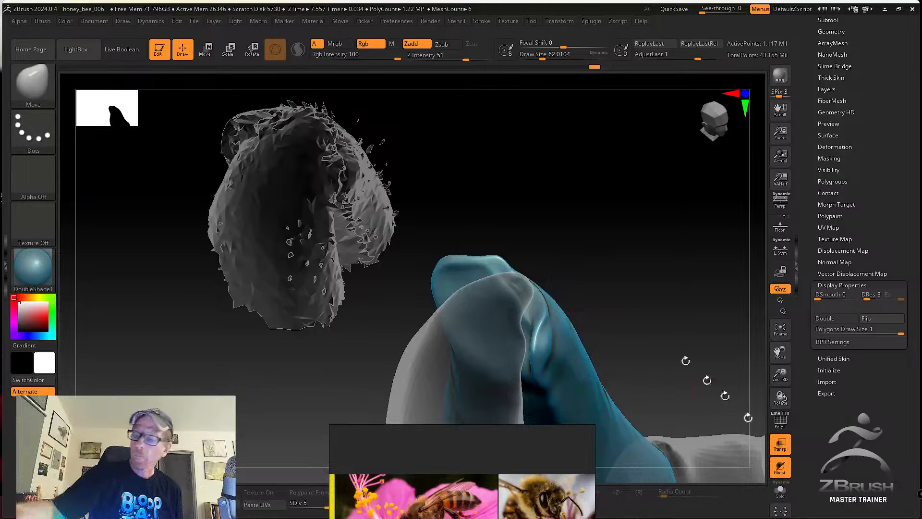
left_click(780, 444)
mouse_move(634, 343)
left_mouse_down()
mouse_move(597, 297)
mouse_move(597, 318)
mouse_move(548, 338)
left_mouse_up()
key("s")
left_click_drag(548, 337, 553, 337)
mouse_move(550, 320)
right_mouse_down()
mouse_move(564, 366)
mouse_move(555, 341)
mouse_move(564, 348)
right_mouse_up()
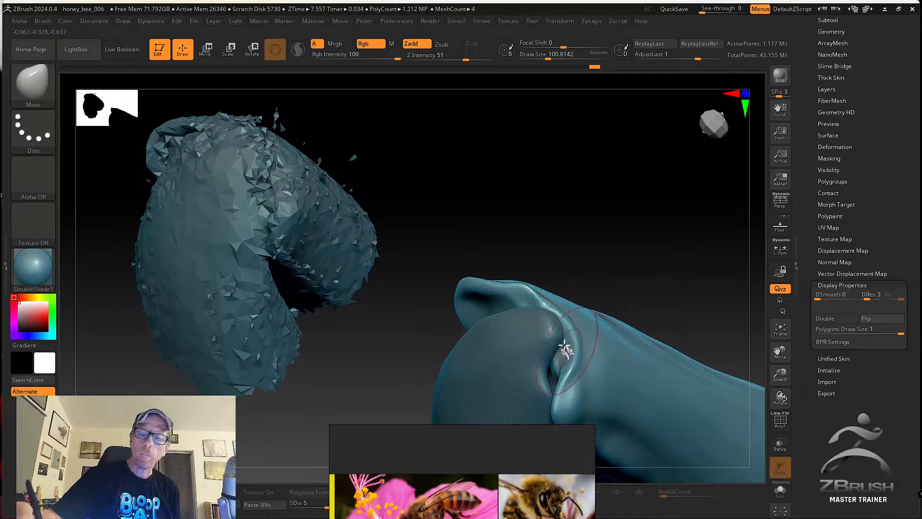
left_click_drag(565, 351, 547, 385)
Fit the femur's inner lobe closely along the tibia's edge with the Move brush, reducing the draw size to about 80.
mouse_move(564, 357)
right_mouse_down("alt")
mouse_move(559, 320)
mouse_move(566, 321)
right_mouse_up("alt")
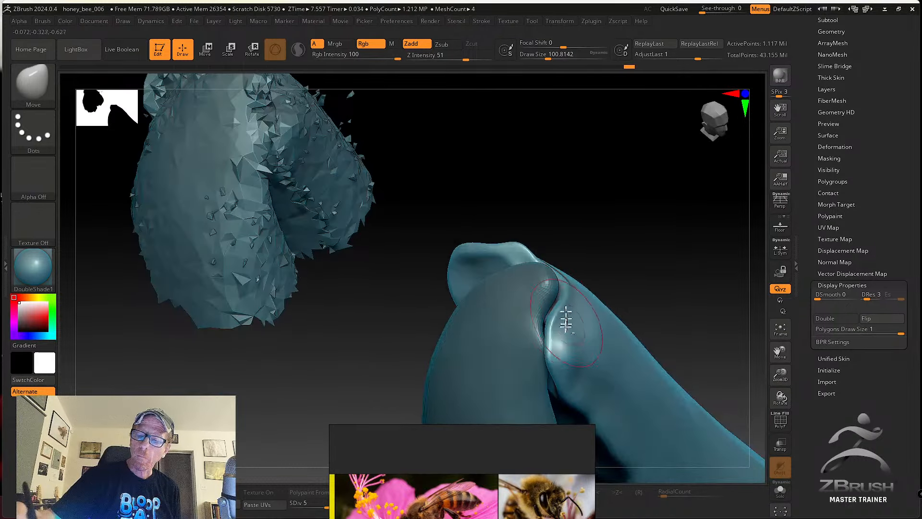
mouse_move(552, 325)
left_mouse_down()
mouse_move(548, 342)
mouse_move(558, 325)
left_mouse_up()
key("shift")
key("s")
mouse_move(558, 325)
right_mouse_down()
mouse_move(570, 357)
mouse_move(576, 325)
right_mouse_up()
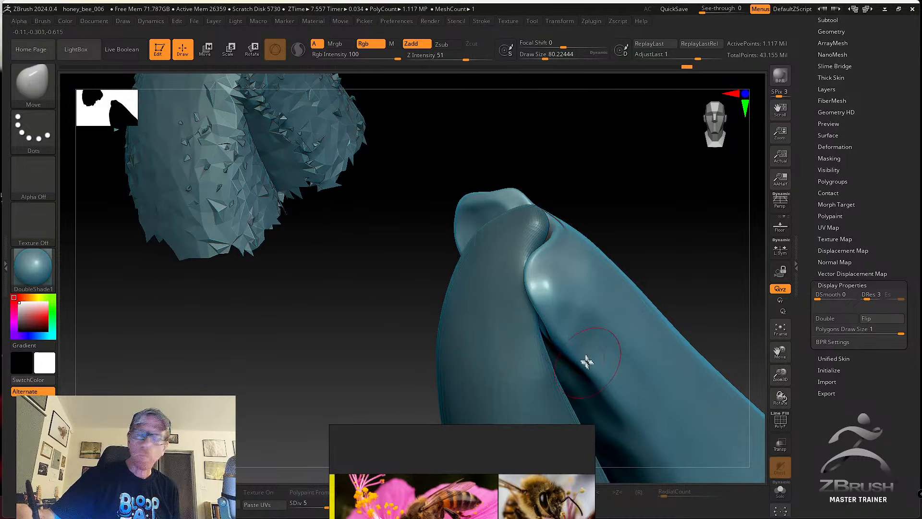
Smooth the femur surface just below its inner lobe, beside the tibia.
left_click_drag(574, 338, 575, 321, "shift")
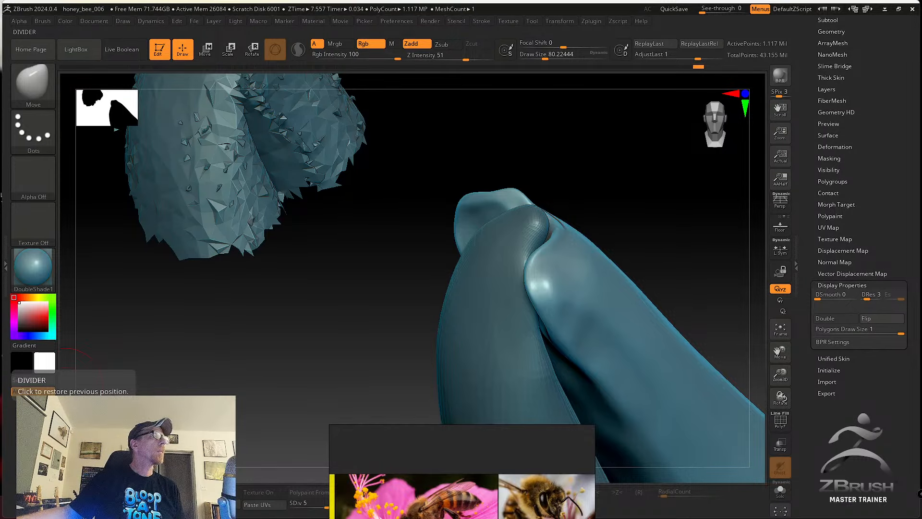
left_click_drag(184, 26, 0, 27)
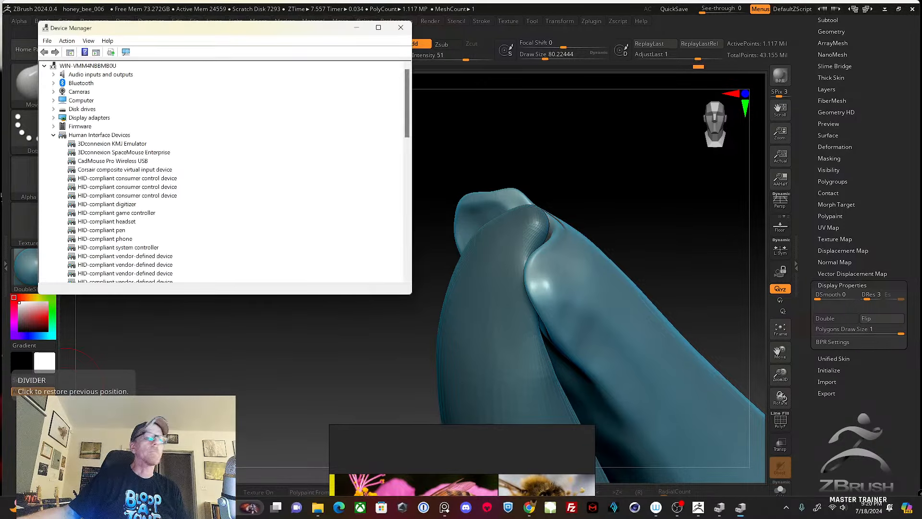
left_click_drag(205, 30, 0, 30)
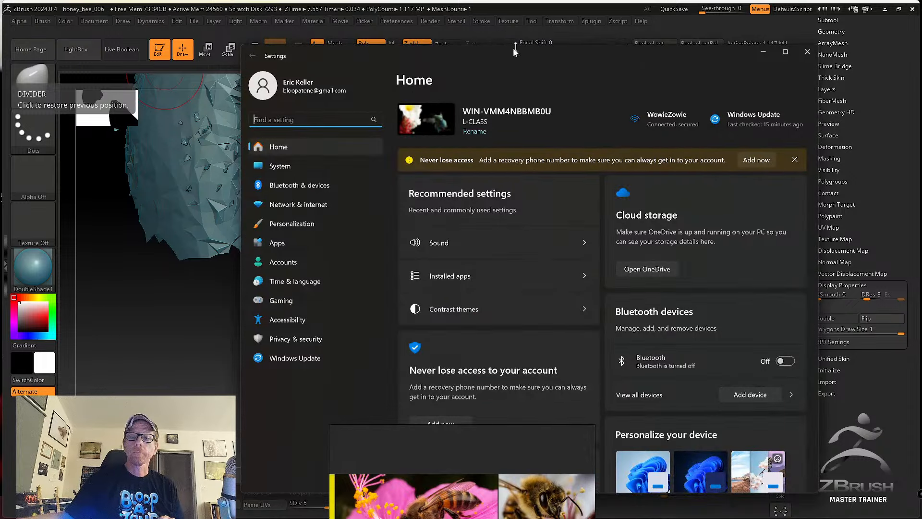
left_click_drag(494, 62, 0, 35)
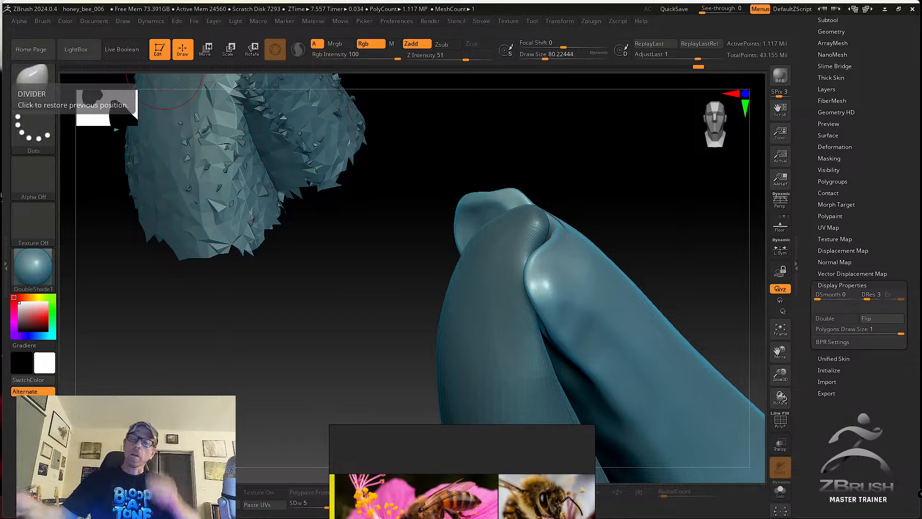
Fill the femur's outer surface around the notch between its two lobes with SK_ClayFill at draw size about 62, smoothing the strokes.
left_click_drag(595, 197, 531, 299)
mouse_move(530, 264)
right_mouse_down()
mouse_move(523, 254)
mouse_move(518, 268)
right_mouse_up()
key("b")
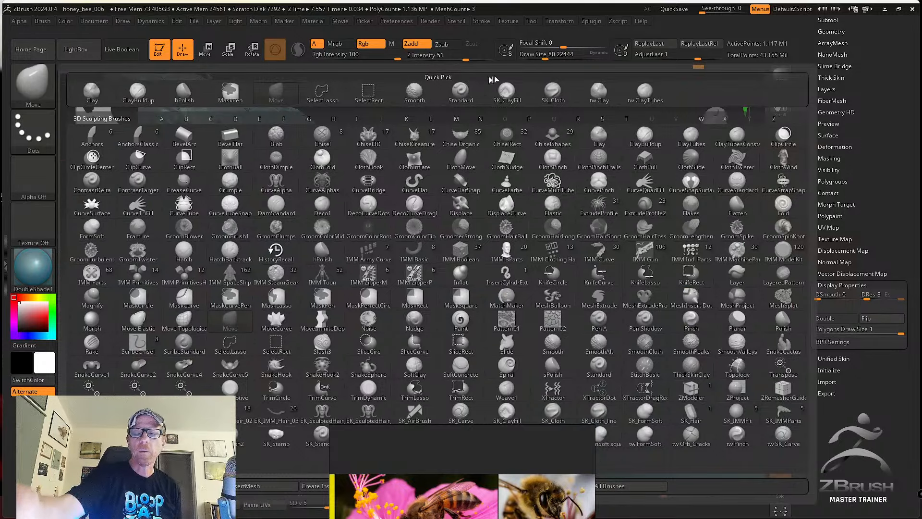
left_click(507, 91)
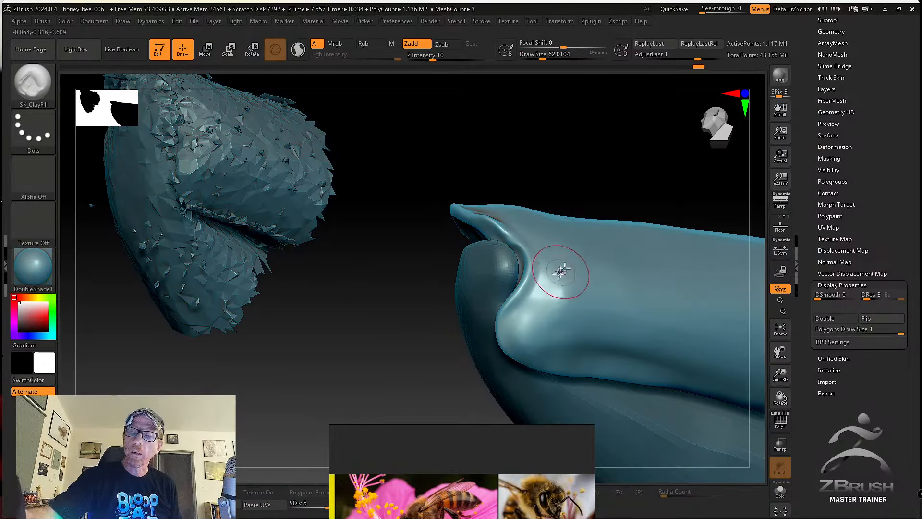
mouse_move(546, 276)
left_mouse_down()
mouse_move(509, 353)
mouse_move(545, 281)
mouse_move(553, 294)
left_mouse_up()
right_click_drag(562, 325, 542, 359, "alt")
mouse_move(552, 312)
left_mouse_down()
mouse_move(543, 329)
mouse_move(516, 341)
mouse_move(521, 323)
left_mouse_up()
right_click_drag(522, 323, 517, 350)
right_click_drag(498, 255, 491, 306, "alt")
mouse_move(456, 259)
left_mouse_down()
mouse_move(472, 292)
mouse_move(496, 298)
mouse_move(518, 338)
left_mouse_up()
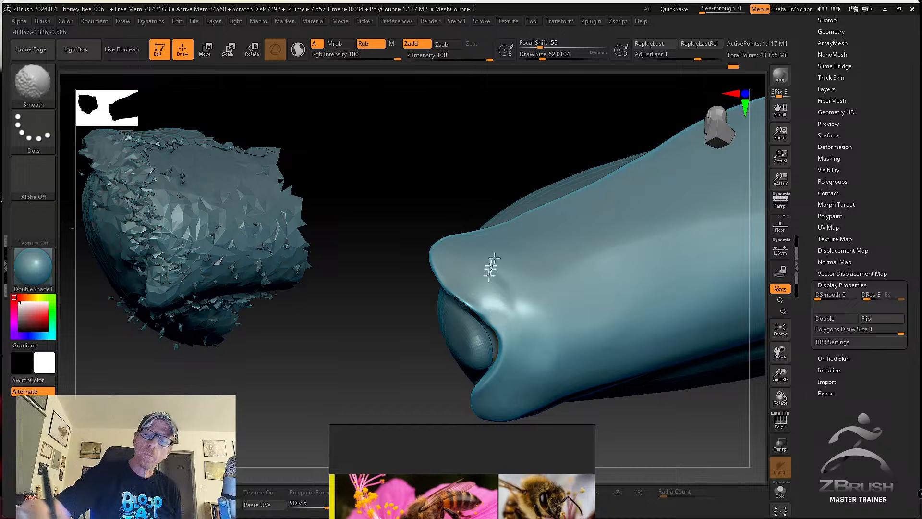
Build up the femur's outer lobe near its tip with SK_ClayFill and smooth along the notch edge.
right_click_drag(491, 267, 485, 292)
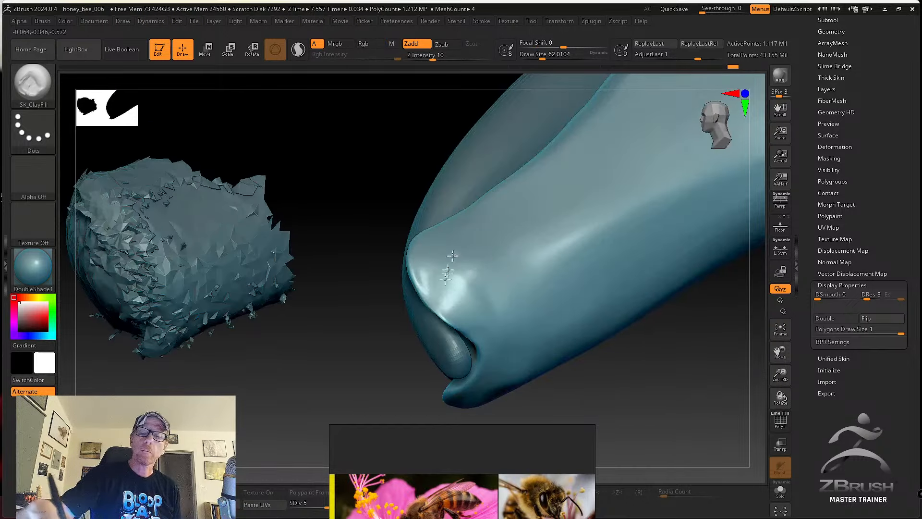
mouse_move(447, 271)
left_mouse_down()
mouse_move(428, 258)
mouse_move(441, 250)
mouse_move(467, 290)
mouse_move(450, 294)
mouse_move(433, 245)
left_mouse_up()
right_click_drag(458, 300, 463, 259)
left_click_drag(442, 308, 436, 298, "shift")
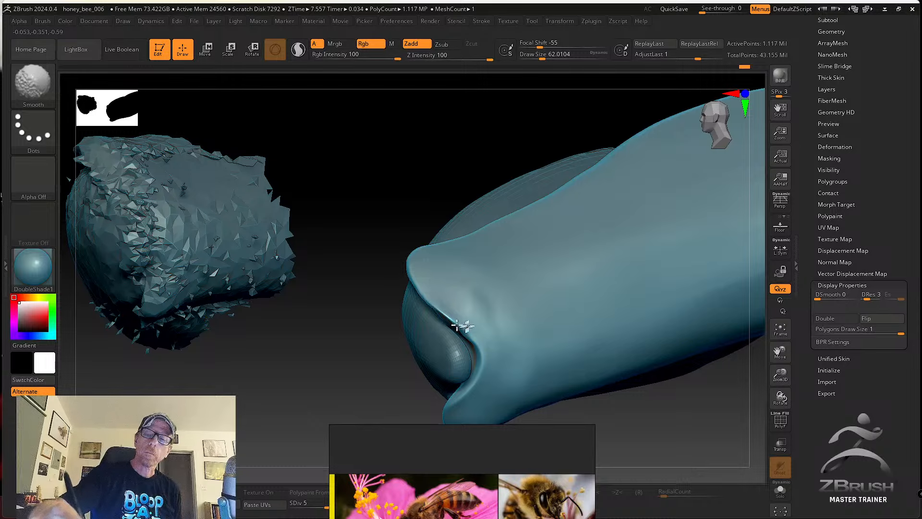
right_click_drag(479, 333, 494, 305)
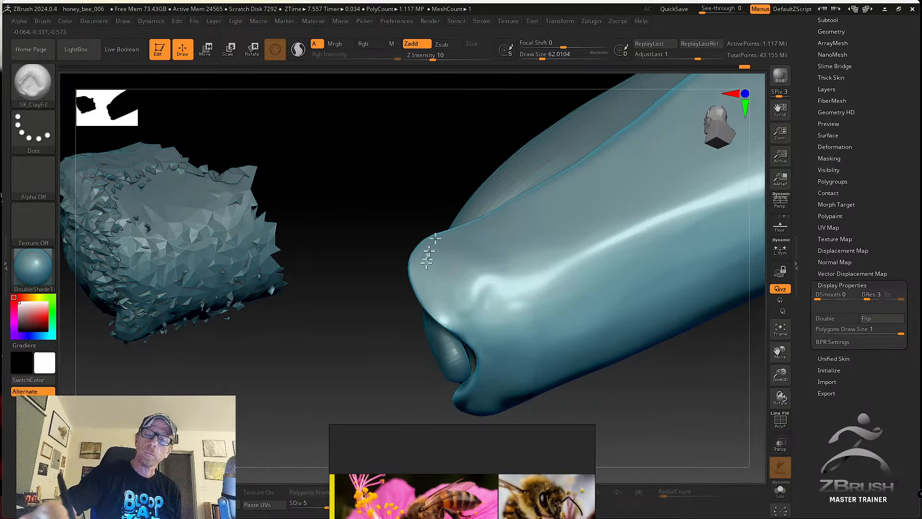
Add SK_ClayFill strokes to the femur's inner lobe side and smooth both faces of the outer lobe.
right_click_drag(500, 267, 465, 299)
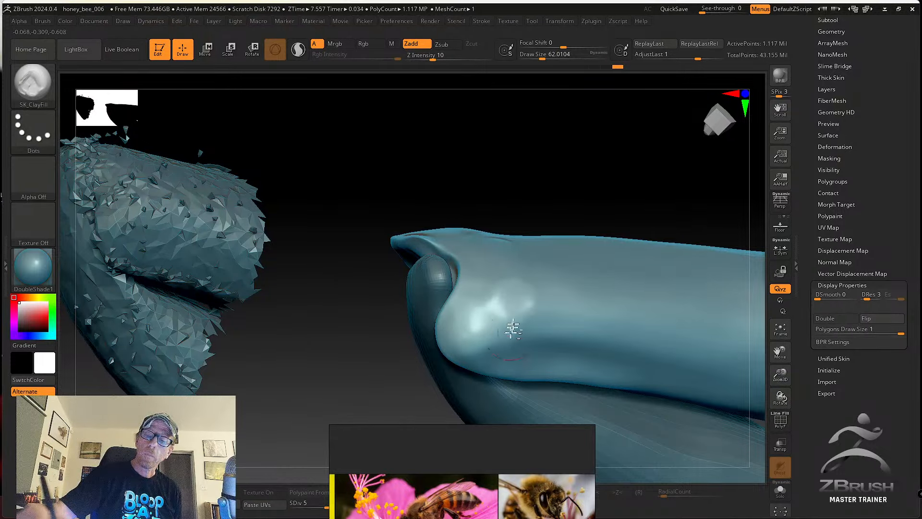
mouse_move(502, 307)
right_mouse_down()
mouse_move(517, 313)
mouse_move(497, 307)
mouse_move(525, 261)
right_mouse_up()
mouse_move(489, 200)
right_mouse_down()
mouse_move(469, 288)
mouse_move(438, 271)
right_mouse_up()
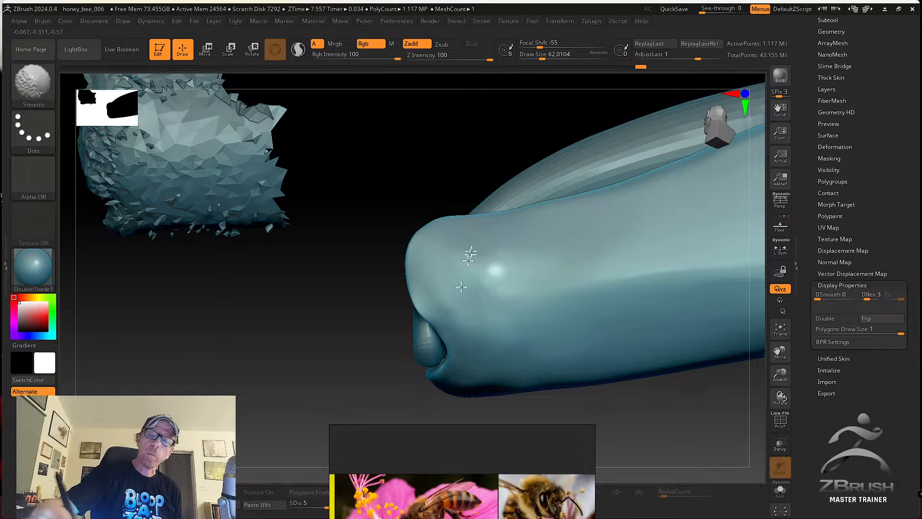
mouse_move(470, 253)
right_mouse_down()
mouse_move(515, 309)
mouse_move(548, 263)
mouse_move(534, 258)
right_mouse_up()
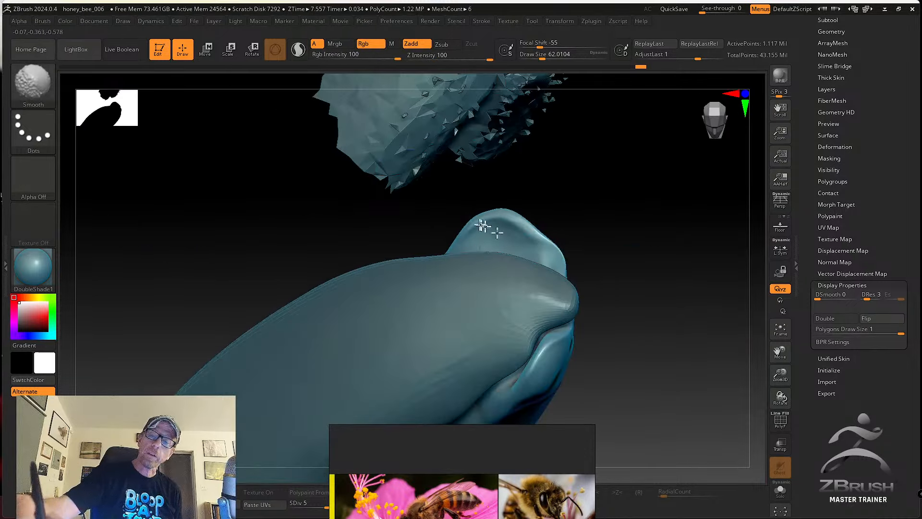
right_click_drag(614, 278, 632, 266)
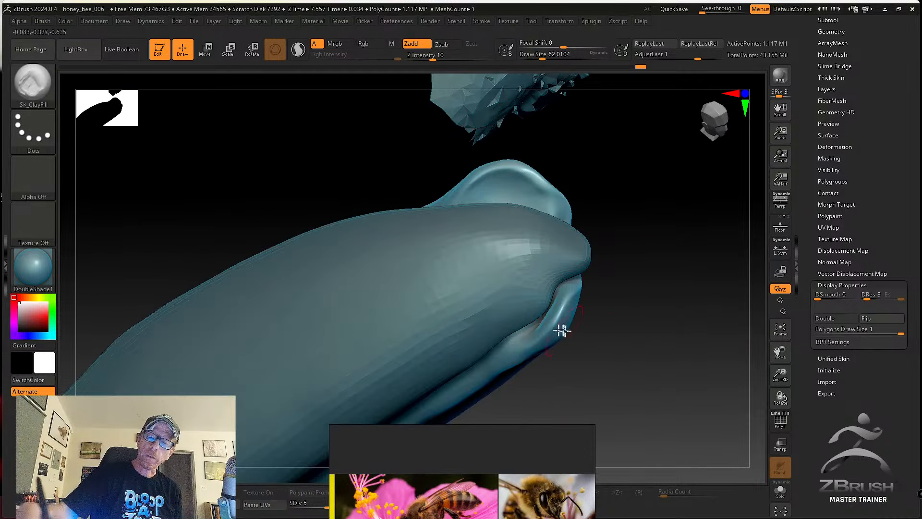
Isolate the femur and fill the inside of its end socket near the inner lobe with SK_ClayFill at draw size about 51.
mouse_move(684, 377)
right_mouse_down()
mouse_move(699, 360)
mouse_move(640, 413)
mouse_move(618, 363)
mouse_move(556, 330)
right_mouse_up()
key("s")
left_click_drag(546, 288, 533, 290)
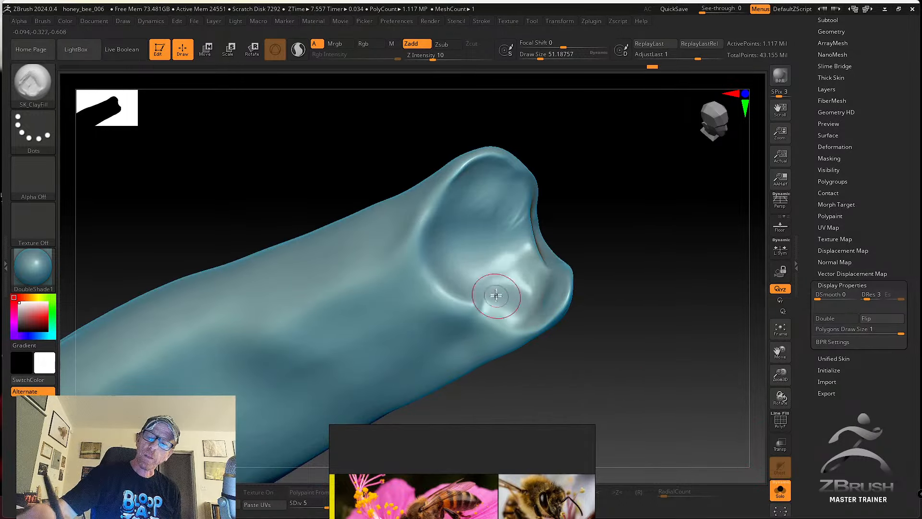
key("b")
left_click(607, 143)
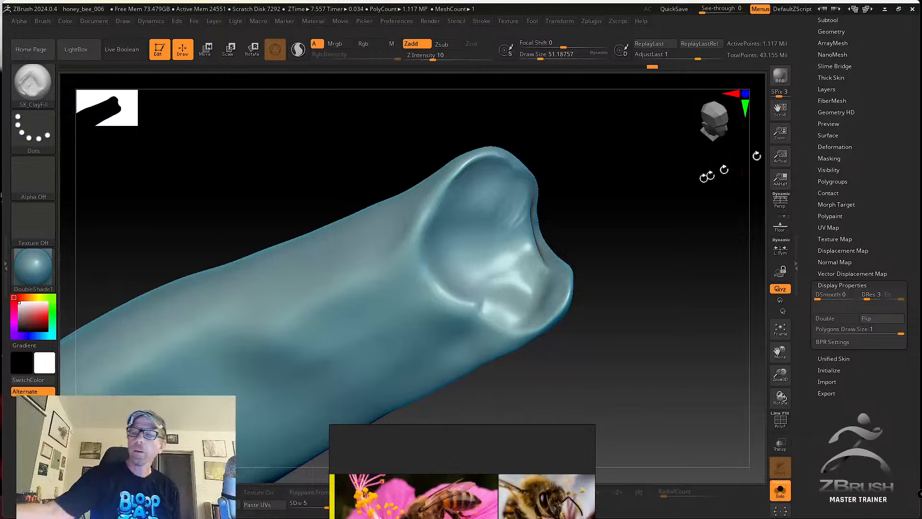
Even out the floor and rim of the femur's end socket with SK_ClayFill at draw size about 59, smoothing the strokes.
key("shift")
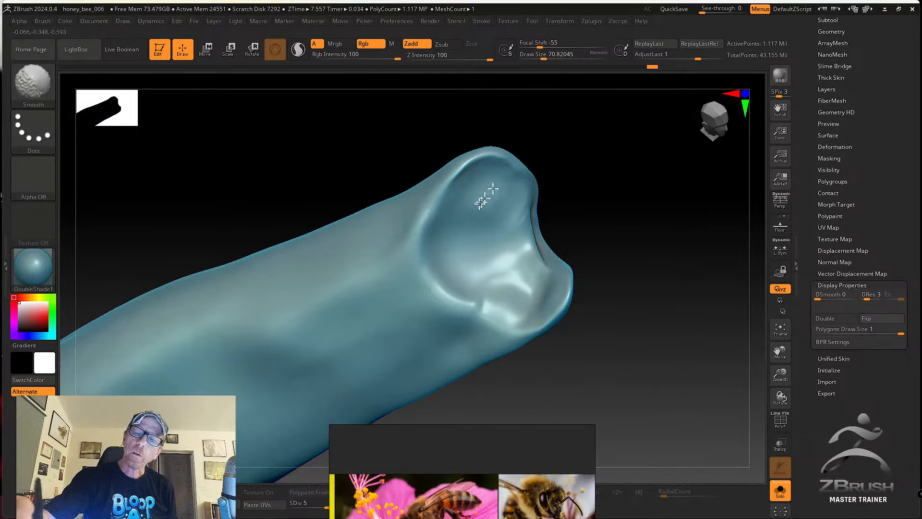
right_click_drag(482, 194, 478, 296)
left_click_drag(478, 296, 459, 296)
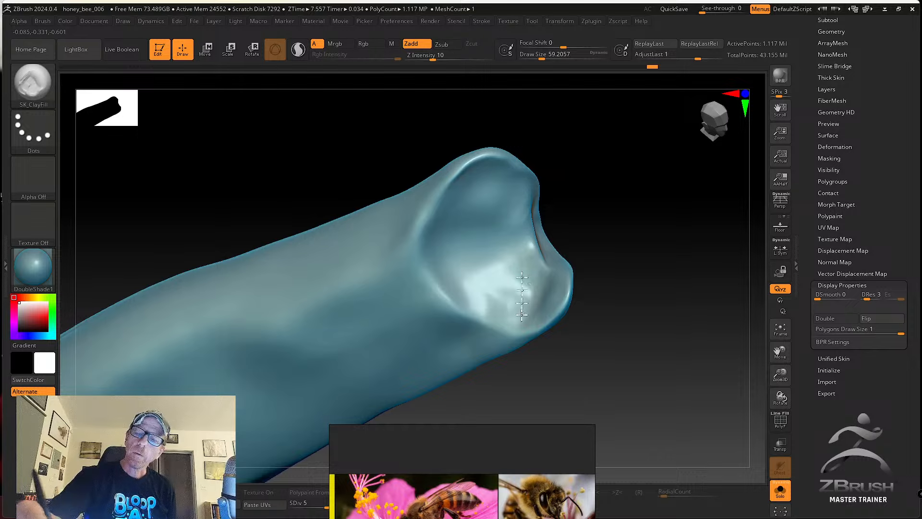
mouse_move(512, 238)
right_mouse_down()
mouse_move(565, 246)
mouse_move(618, 186)
mouse_move(541, 218)
mouse_move(578, 219)
mouse_move(519, 283)
mouse_move(523, 297)
mouse_move(523, 248)
right_mouse_up()
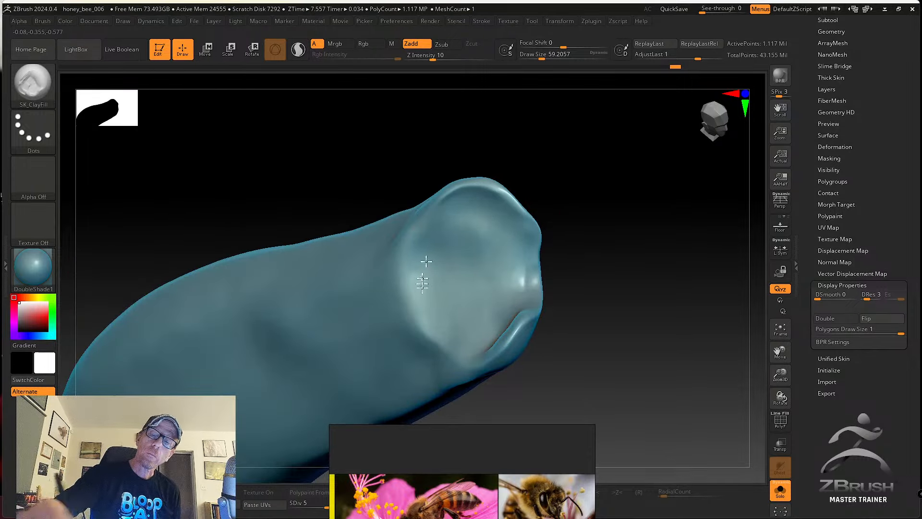
right_click_drag(440, 211, 474, 228)
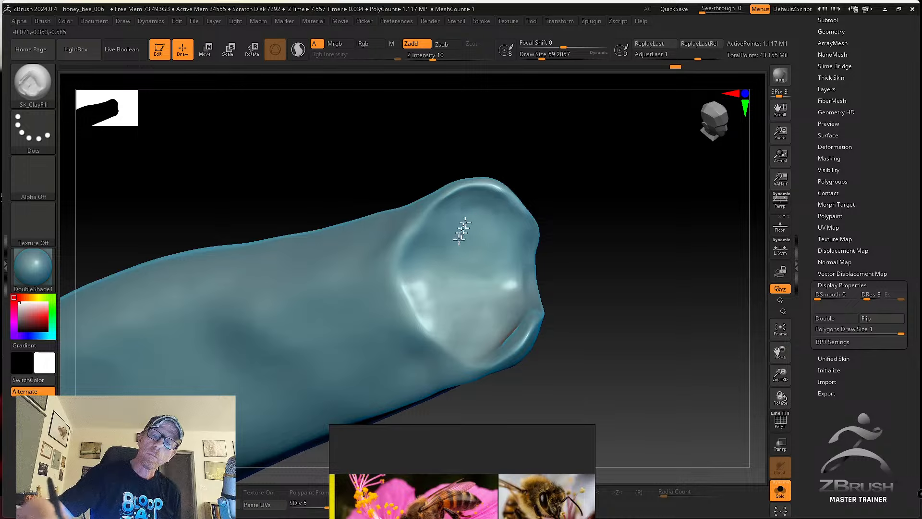
key("shift")
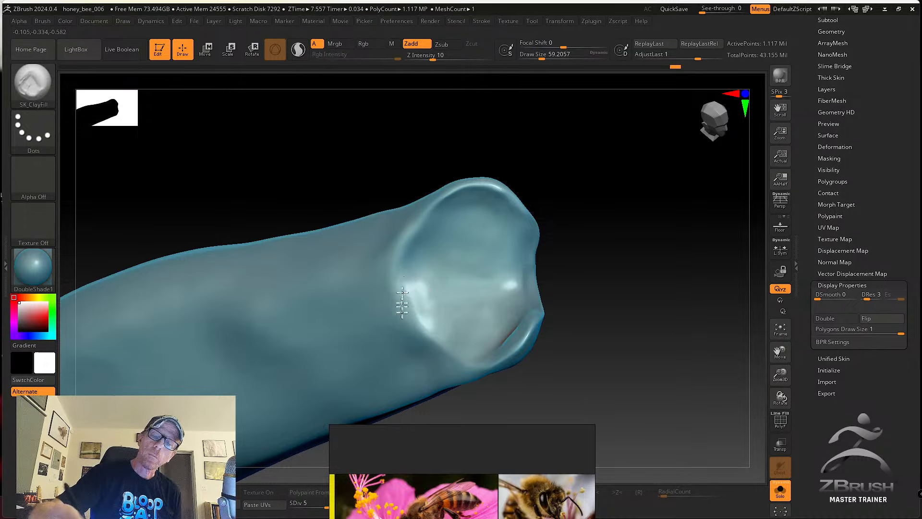
key("shift")
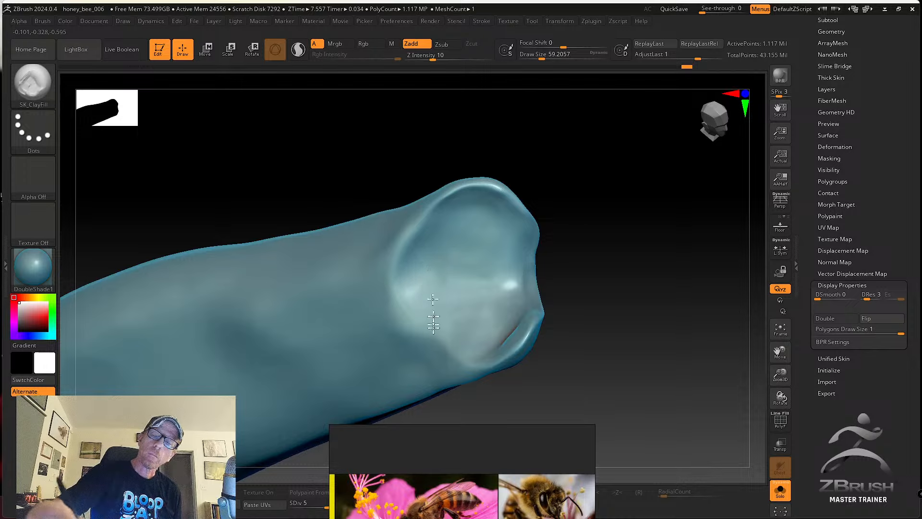
left_click_drag(428, 217, 417, 239, "shift")
Build up the outer face of the femur's rounded end with SK_ClayFill and smooth it.
mouse_move(506, 223)
right_mouse_down()
mouse_move(500, 235)
mouse_move(575, 213)
mouse_move(537, 243)
mouse_move(503, 318)
right_mouse_up()
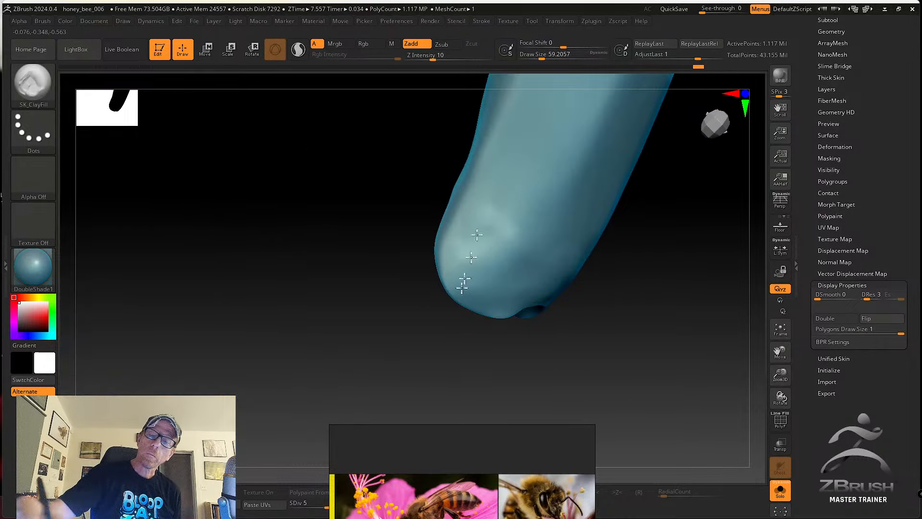
right_click_drag(525, 272, 484, 288)
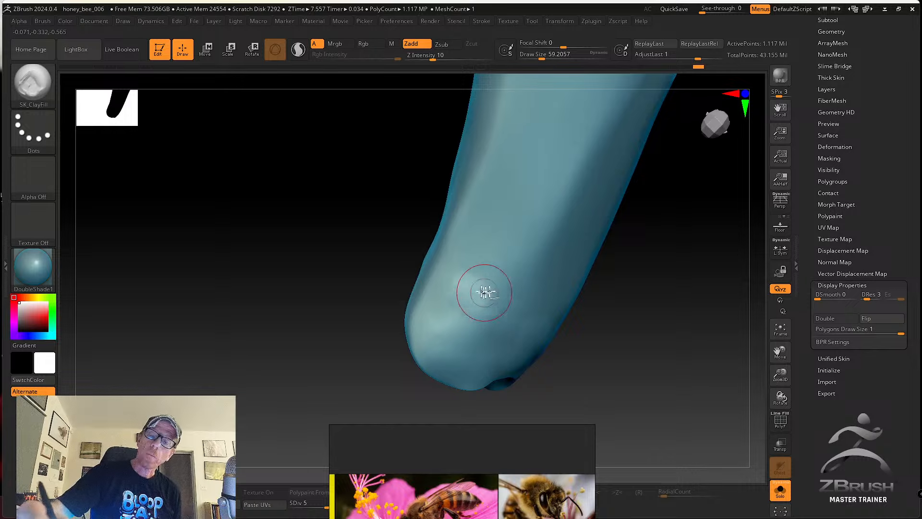
key("shift")
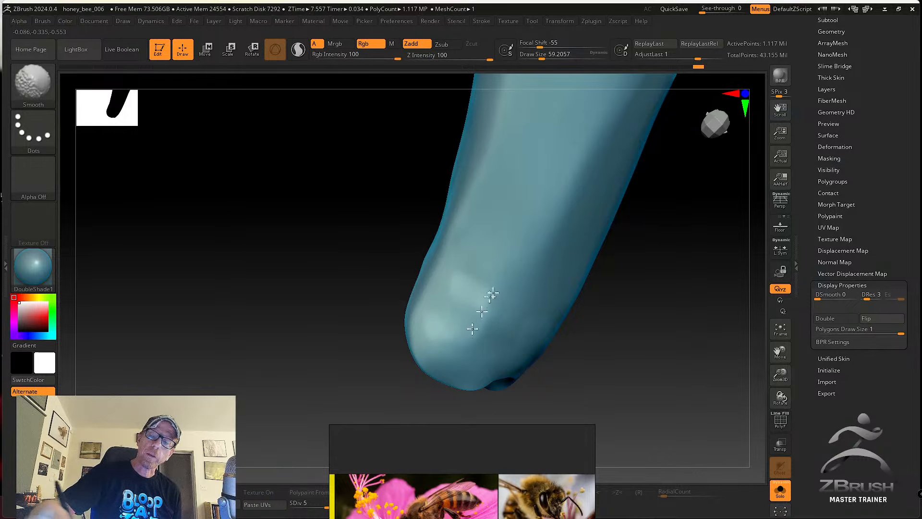
mouse_move(481, 336)
right_mouse_down()
mouse_move(470, 267)
mouse_move(461, 285)
right_mouse_up()
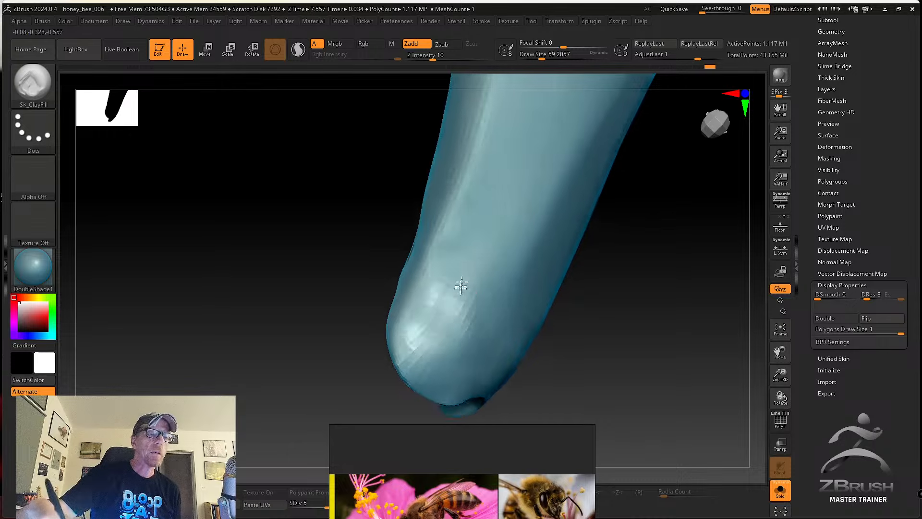
Layer tw ClayTubes strokes over the outer face of the femur's end at draw size about 56 and smooth them.
left_click(33, 81)
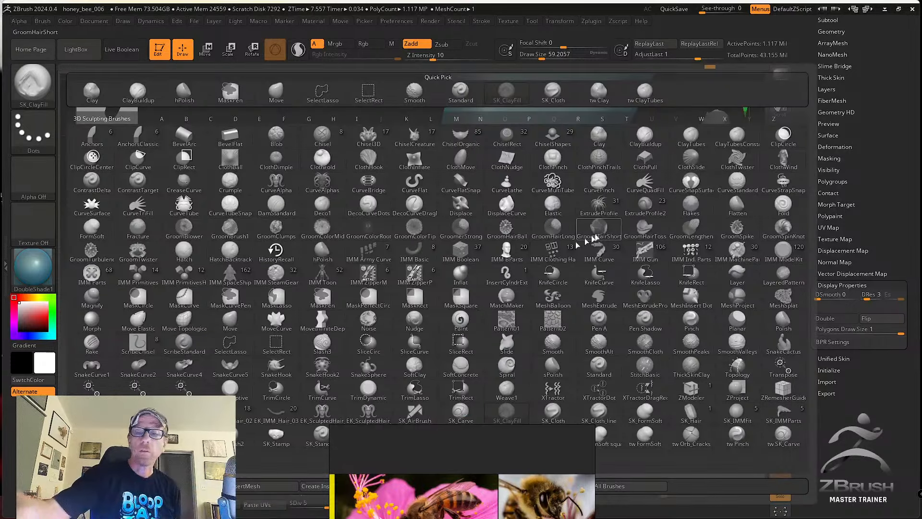
left_click(645, 91)
key("s")
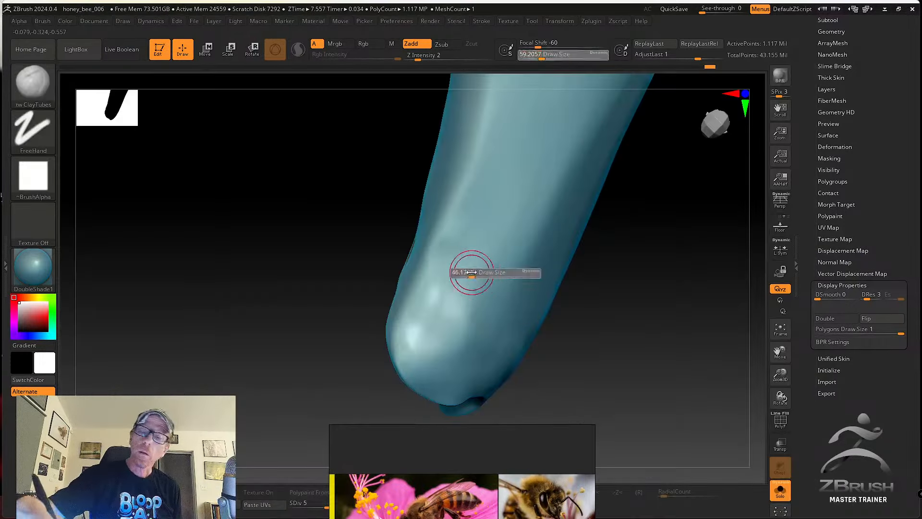
left_click_drag(472, 273, 474, 272)
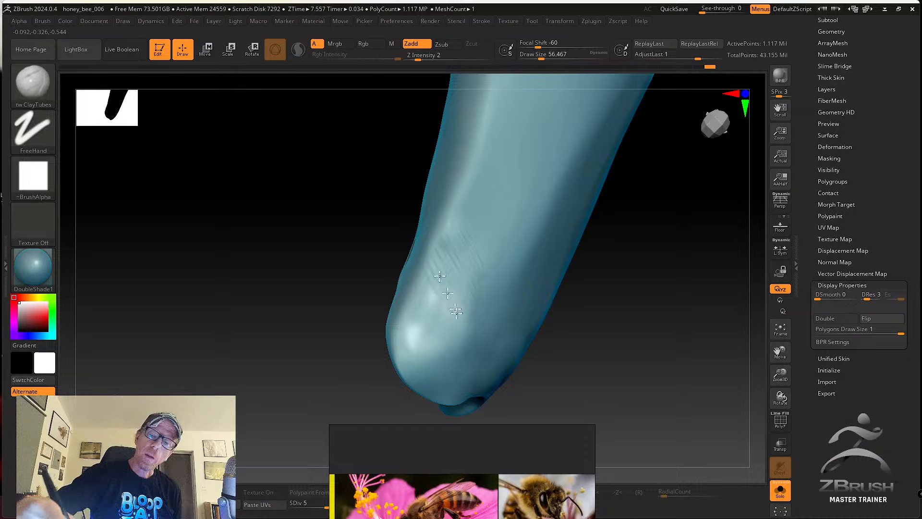
left_click_drag(445, 330, 406, 329)
mouse_move(451, 241)
left_mouse_down()
mouse_move(450, 233)
mouse_move(423, 332)
mouse_move(454, 352)
left_mouse_up()
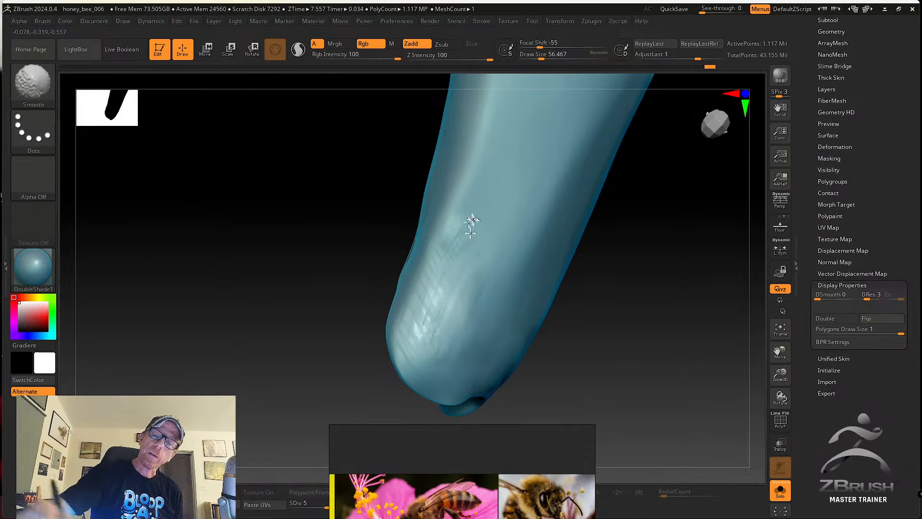
left_click_drag(473, 219, 433, 326, "shift")
Shape the side of the femur's end with more tw ClayTubes strokes and smooth them into the shaft.
right_click_drag(432, 325, 451, 267)
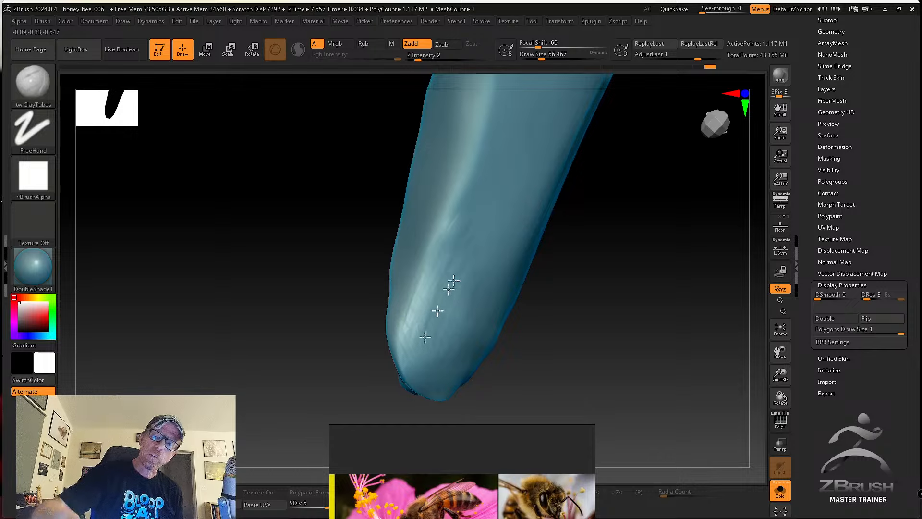
mouse_move(425, 337)
left_mouse_down()
mouse_move(438, 356)
mouse_move(463, 332)
left_mouse_up()
right_click_drag(463, 331, 472, 276)
mouse_move(455, 217)
left_mouse_down("shift")
mouse_move(466, 305)
mouse_move(452, 327)
mouse_move(484, 301)
left_mouse_up("shift")
mouse_move(457, 184)
right_mouse_down()
mouse_move(450, 191)
mouse_move(455, 275)
right_mouse_up()
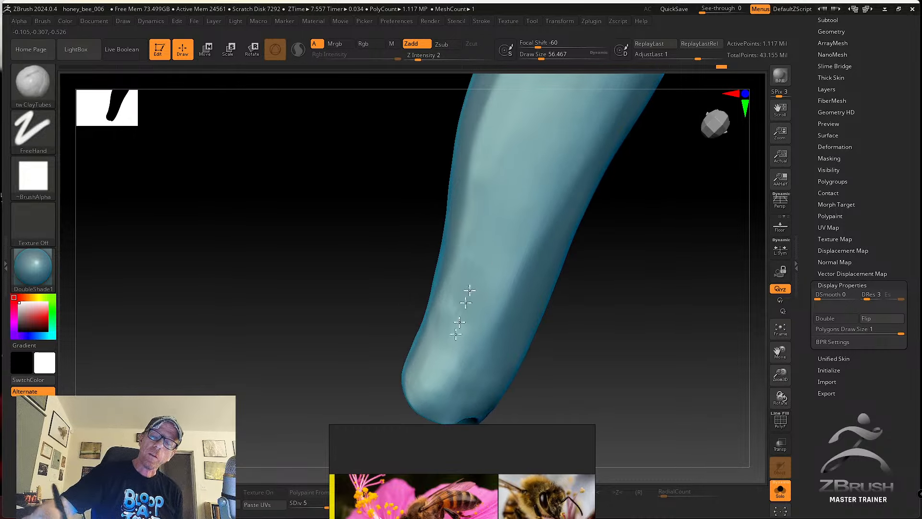
Smooth the fresh tw ClayTubes strokes on the flank of the femur's end into the surrounding surface.
key("shift")
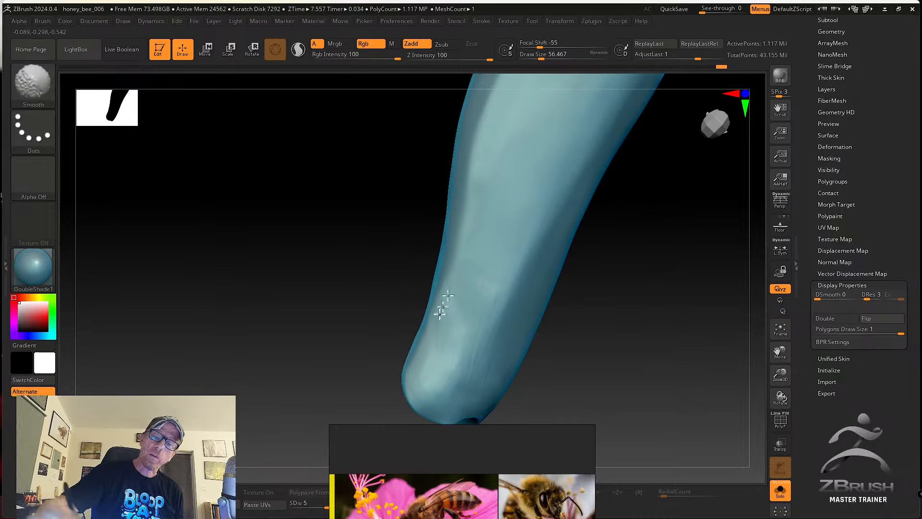
left_click_drag(440, 314, 435, 330, "shift")
right_click_drag(465, 313, 448, 310)
mouse_move(448, 311)
left_mouse_down("shift")
mouse_move(459, 284)
mouse_move(454, 307)
left_mouse_up("shift")
mouse_move(454, 308)
right_mouse_down()
mouse_move(445, 317)
mouse_move(448, 302)
right_mouse_up()
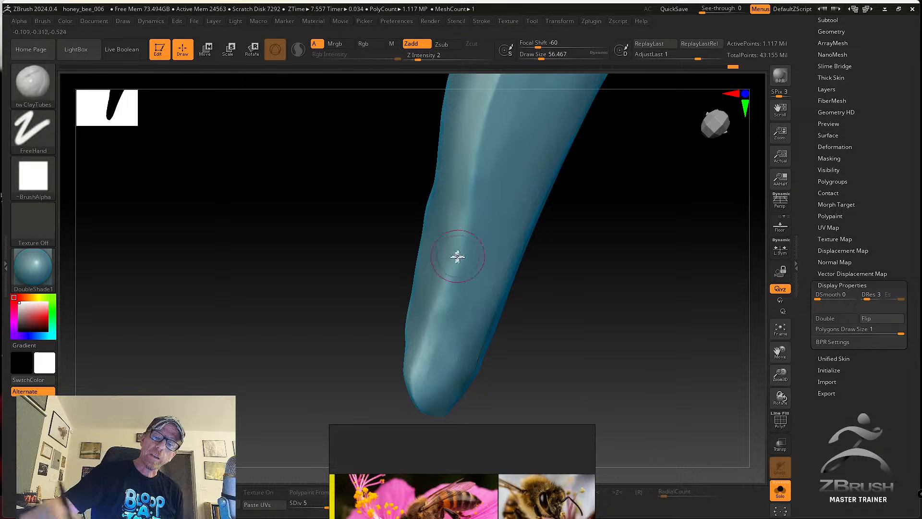
Build up the long ridge above the femur's rounded tip with tw ClayTubes at Z intensity 2 and smooth it.
right_click_drag(433, 389, 449, 325)
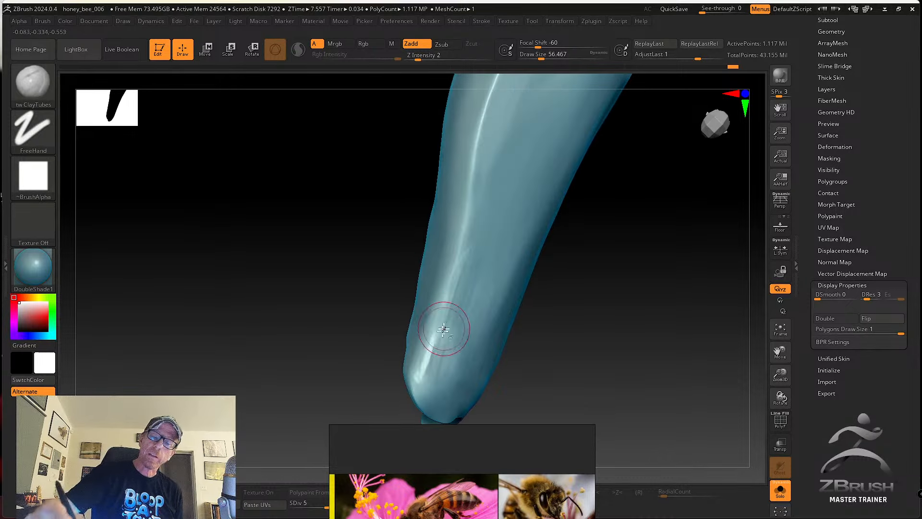
right_click_drag(428, 390, 442, 298)
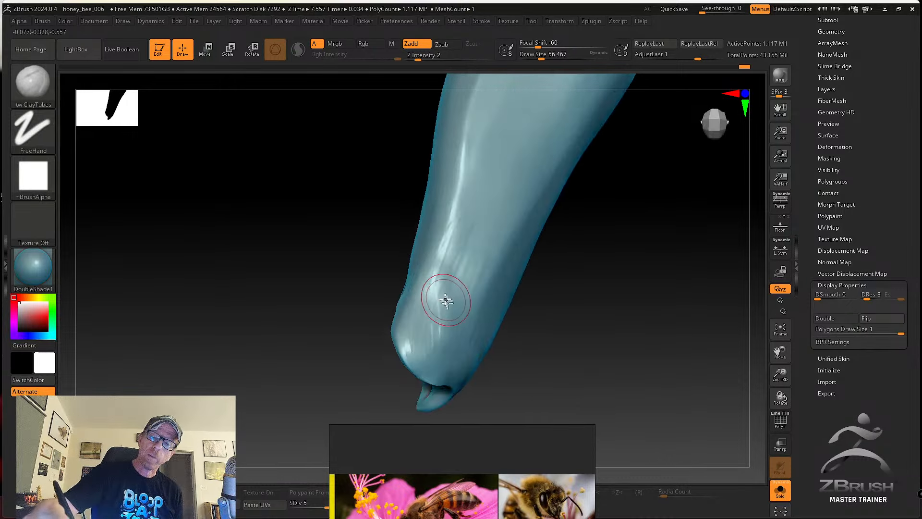
mouse_move(413, 341)
right_mouse_down()
mouse_move(453, 319)
mouse_move(439, 297)
right_mouse_up()
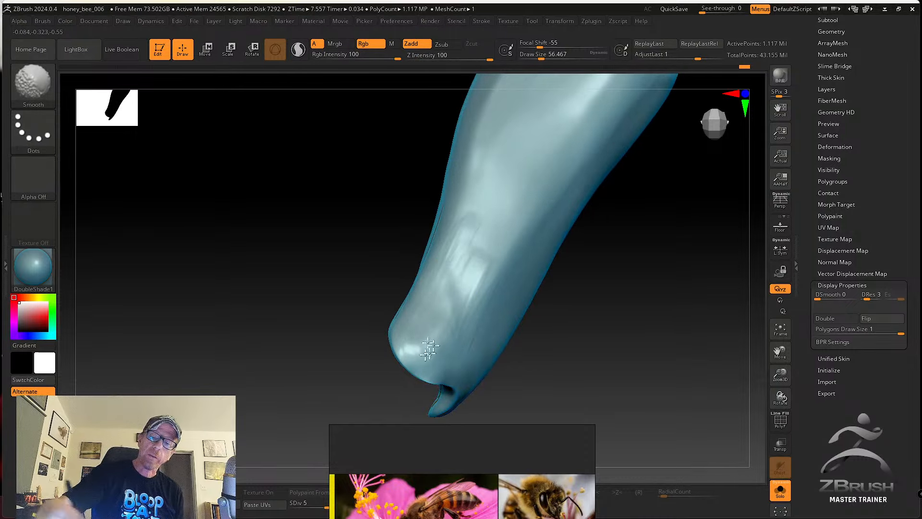
left_click_drag(451, 298, 477, 312, "shift")
mouse_move(478, 313)
right_mouse_down()
mouse_move(459, 288)
mouse_move(469, 324)
mouse_move(464, 273)
right_mouse_up()
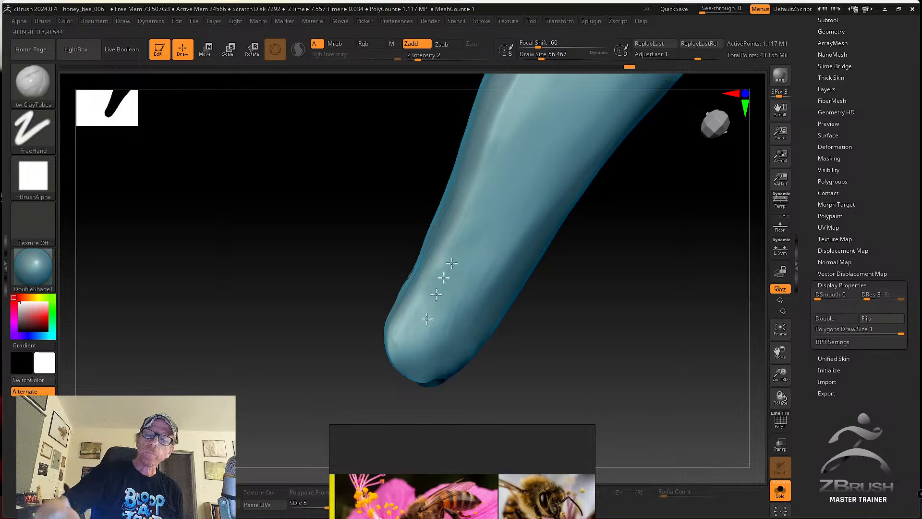
key("shift")
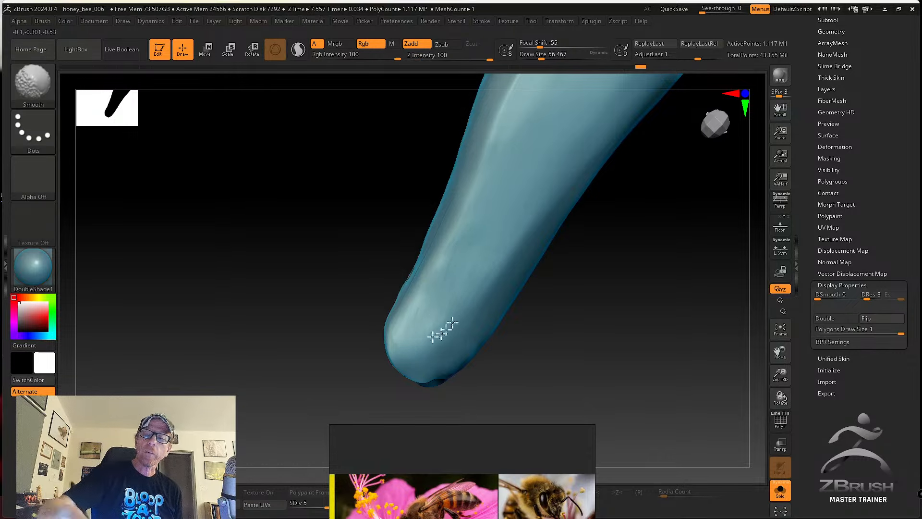
right_click_drag(434, 334, 479, 255)
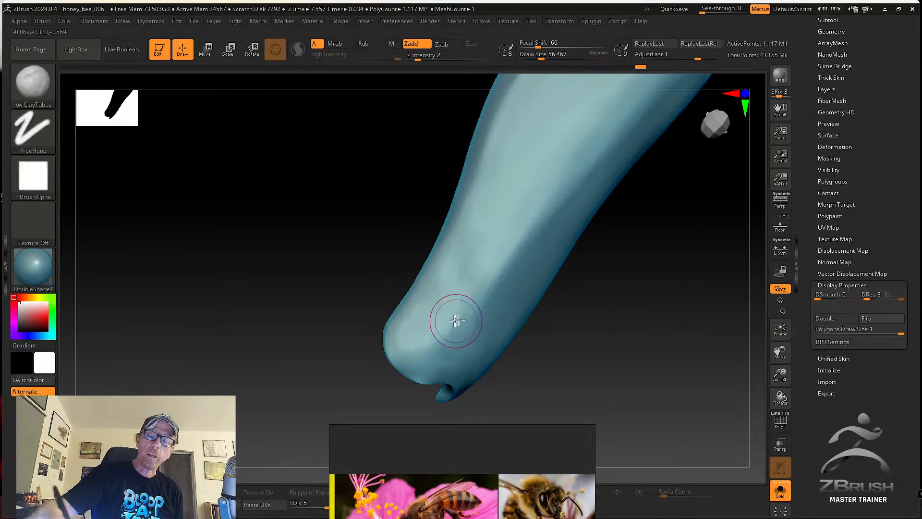
Fill the surface above the notch at the femur's end with tw ClayTubes strokes and smooth them toward the shaft.
mouse_move(469, 336)
right_mouse_down()
mouse_move(494, 325)
mouse_move(455, 353)
mouse_move(478, 325)
mouse_move(469, 367)
right_mouse_up()
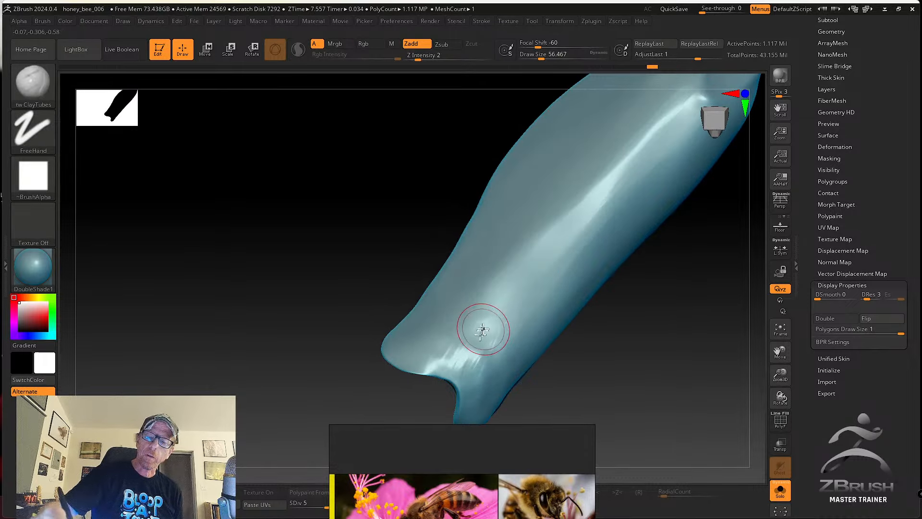
key("shift")
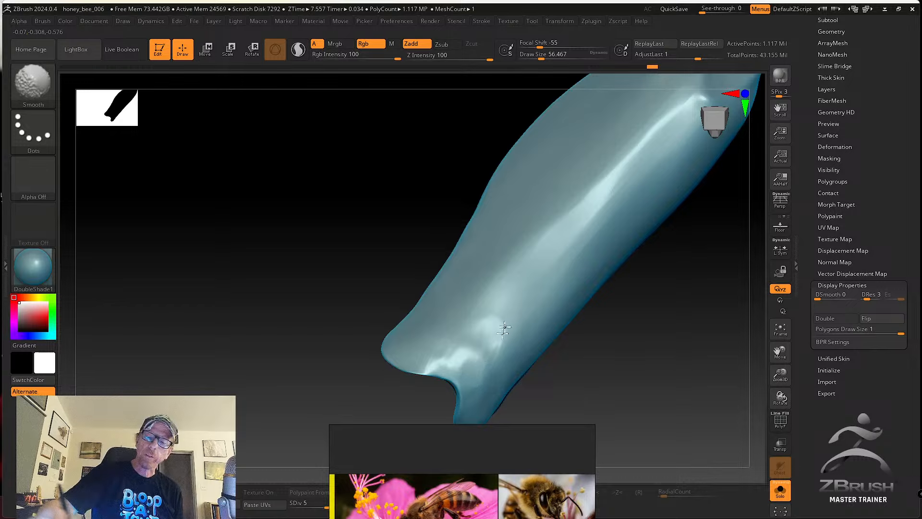
right_click_drag(466, 388, 506, 343)
key("shift")
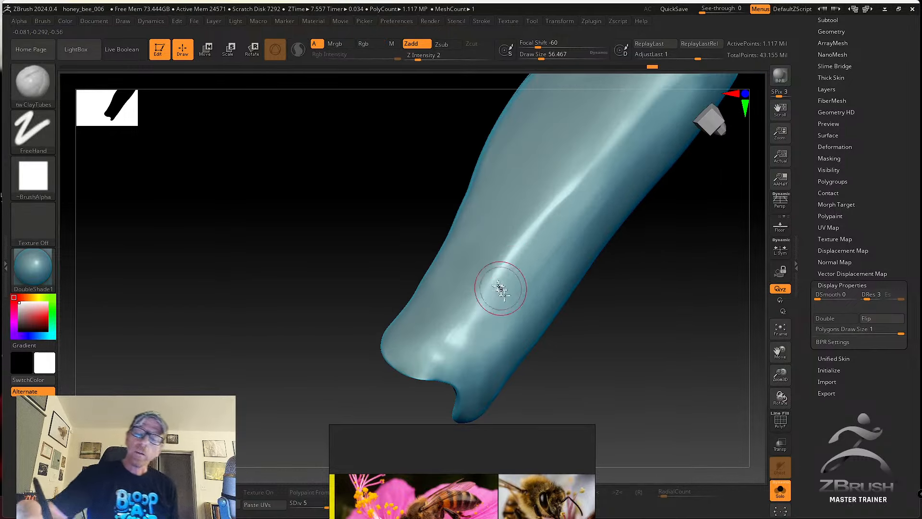
mouse_move(500, 290)
right_mouse_down()
mouse_move(514, 282)
mouse_move(525, 294)
mouse_move(512, 274)
mouse_move(488, 310)
right_mouse_up()
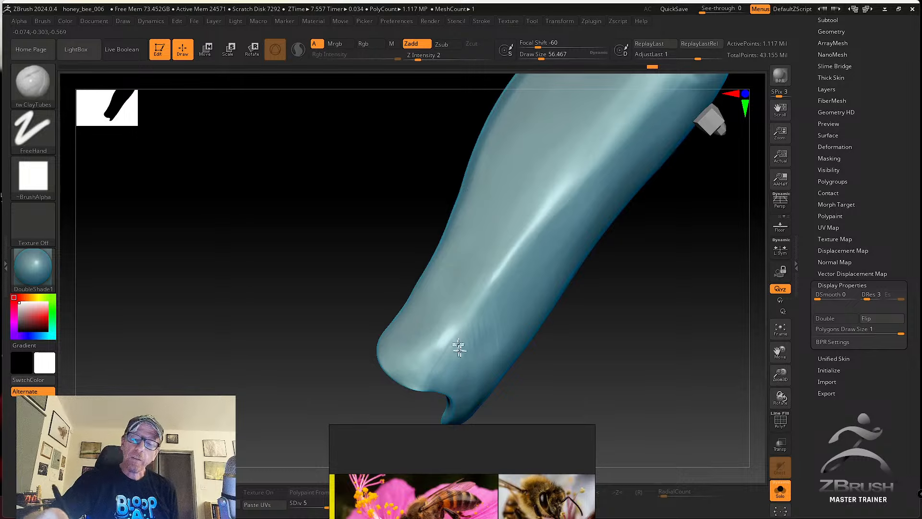
mouse_move(482, 356)
right_mouse_down("shift")
mouse_move(462, 358)
mouse_move(492, 305)
mouse_move(465, 350)
right_mouse_up("shift")
mouse_move(495, 323)
right_mouse_down()
mouse_move(482, 346)
mouse_move(488, 330)
mouse_move(499, 336)
right_mouse_up()
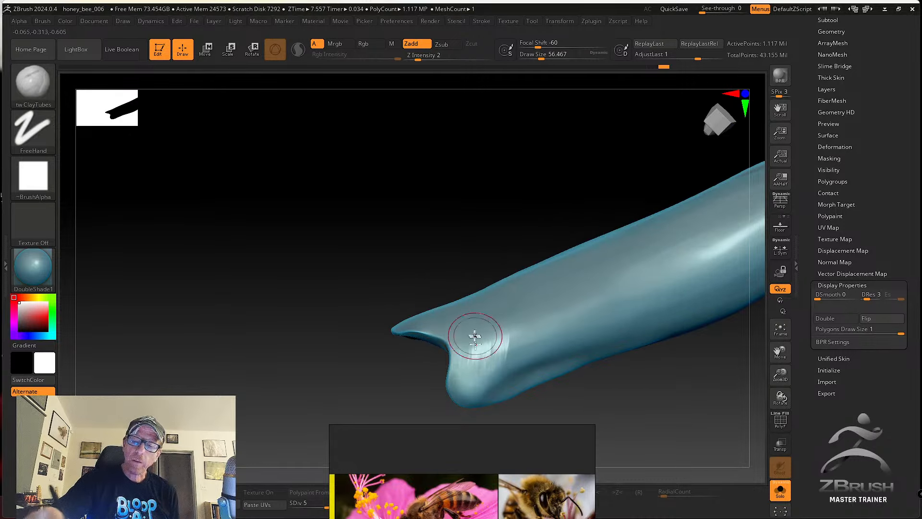
Refine the lower prong and the lip around the femur's end notch with tw ClayTubes, smoothing the transitions.
left_click_drag(474, 336, 468, 374, "shift")
mouse_move(514, 326)
right_mouse_down()
mouse_move(513, 381)
mouse_move(476, 307)
right_mouse_up()
left_click_drag(460, 301, 444, 287)
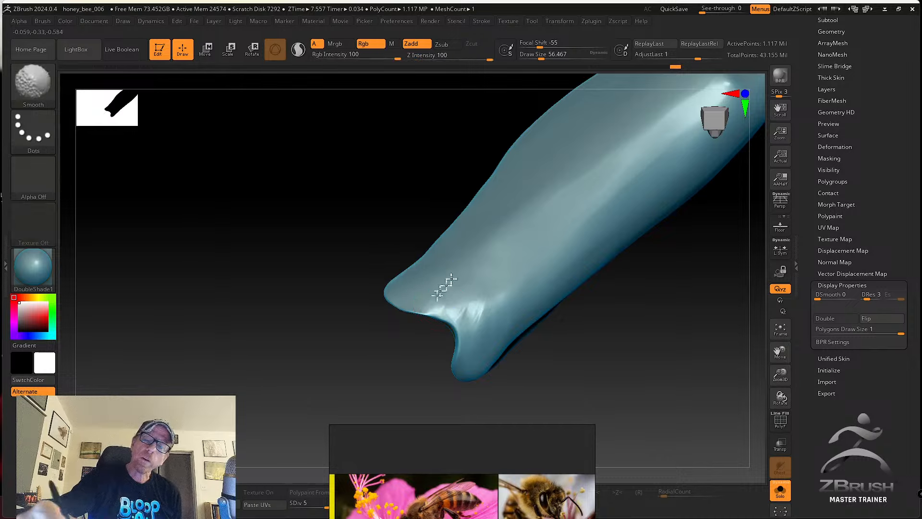
left_click_drag(473, 329, 466, 353, "shift")
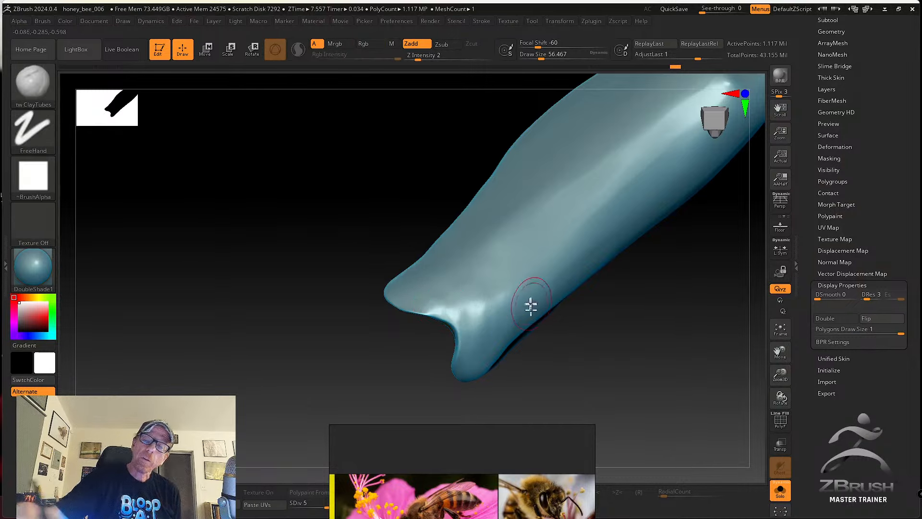
right_click_drag(528, 304, 507, 313)
left_click_drag(507, 313, 520, 284, "shift")
right_click_drag(518, 298, 526, 258)
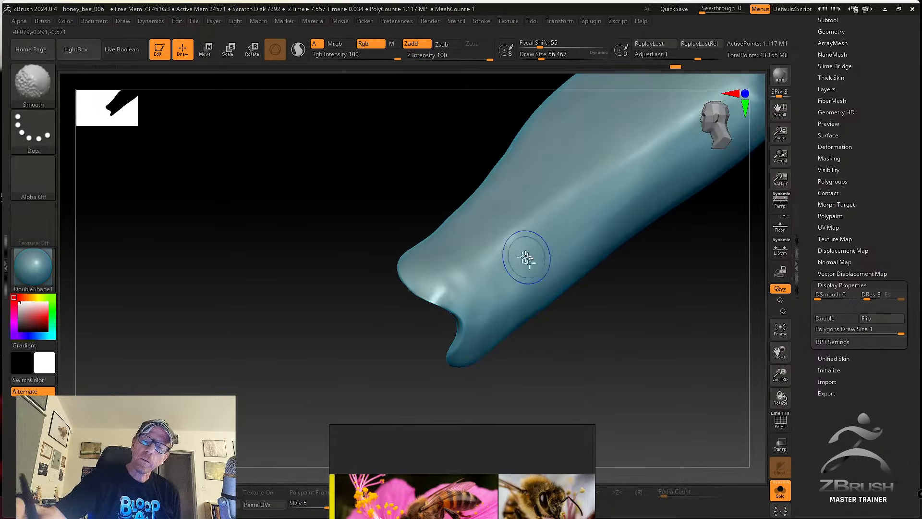
Even out the rounded lobe beside the femur's notch with a few tw ClayTubes strokes and blend them smooth.
right_click_drag(470, 317, 467, 274)
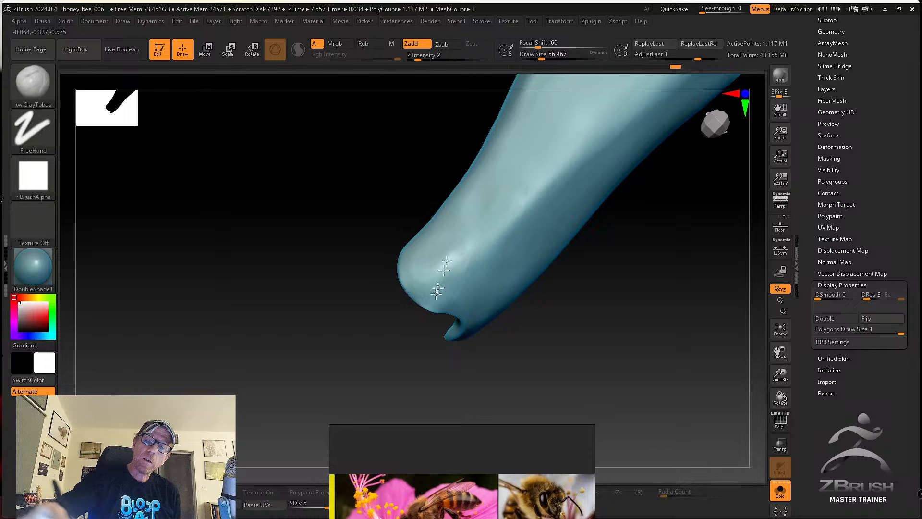
left_click_drag(436, 291, 447, 260)
left_click_drag(455, 294, 463, 270, "shift")
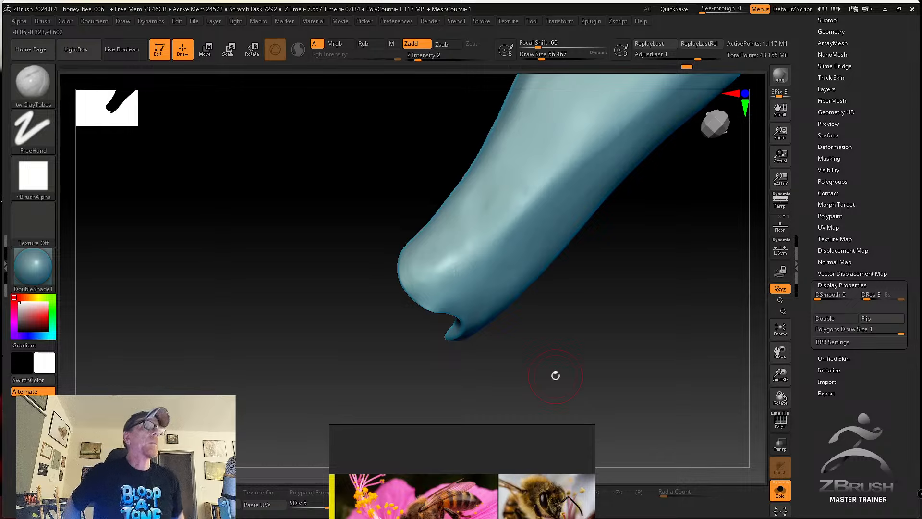
mouse_move(556, 375)
left_mouse_down()
mouse_move(611, 362)
mouse_move(591, 317)
left_mouse_up()
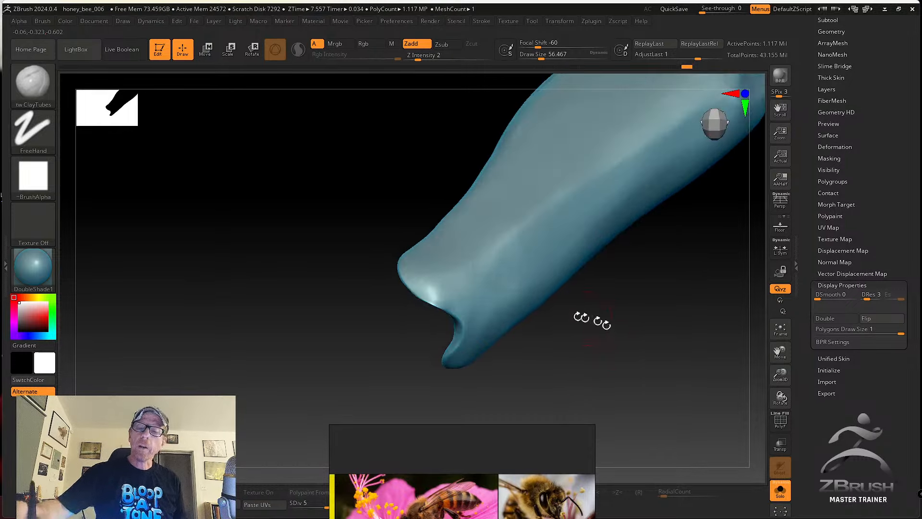
key("shift")
left_click_drag(453, 301, 462, 264)
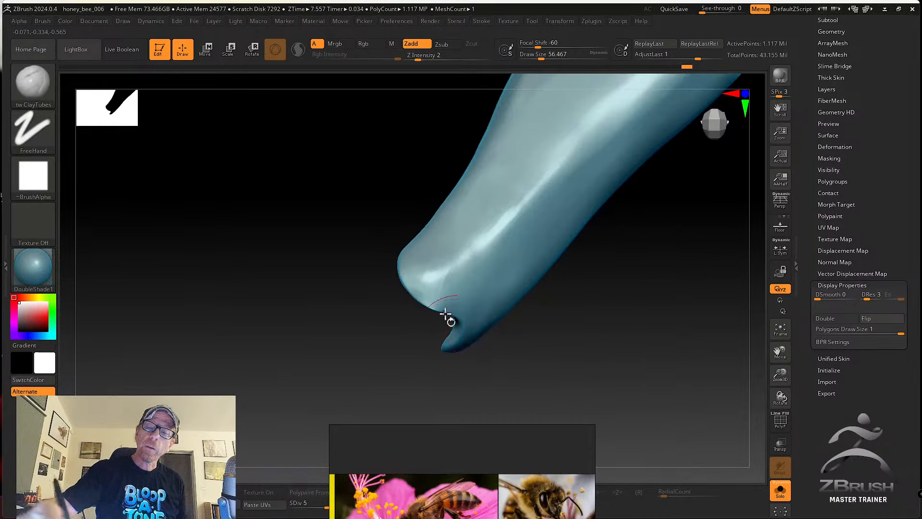
left_click_drag(634, 374, 691, 399)
Turn off Solo mode and show the hidden scanned leg and abdomen subtools around the front leg.
left_click(780, 492)
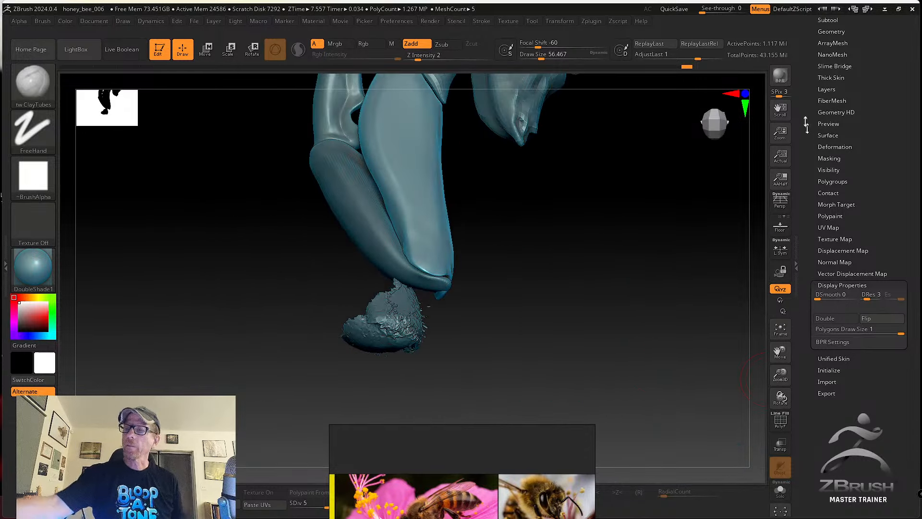
left_click_drag(806, 125, 806, 211)
left_click(834, 108)
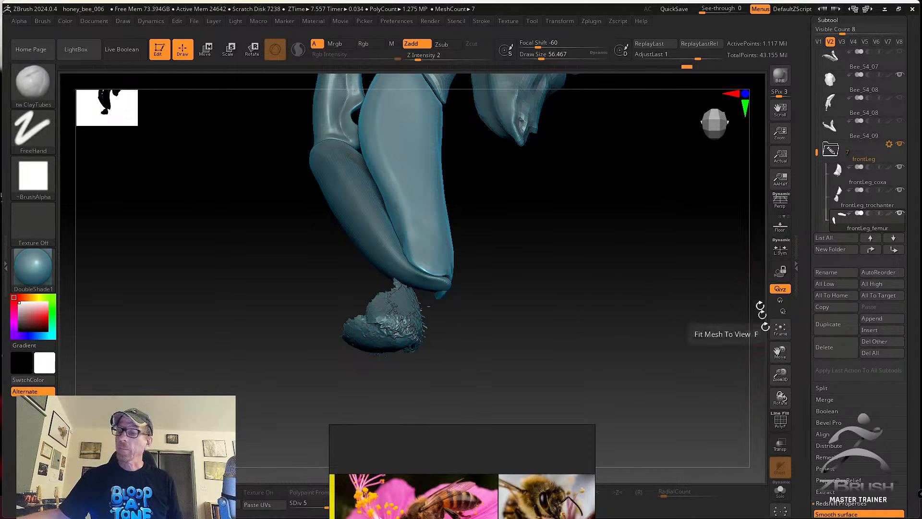
key("shift")
left_click(897, 119, "shift")
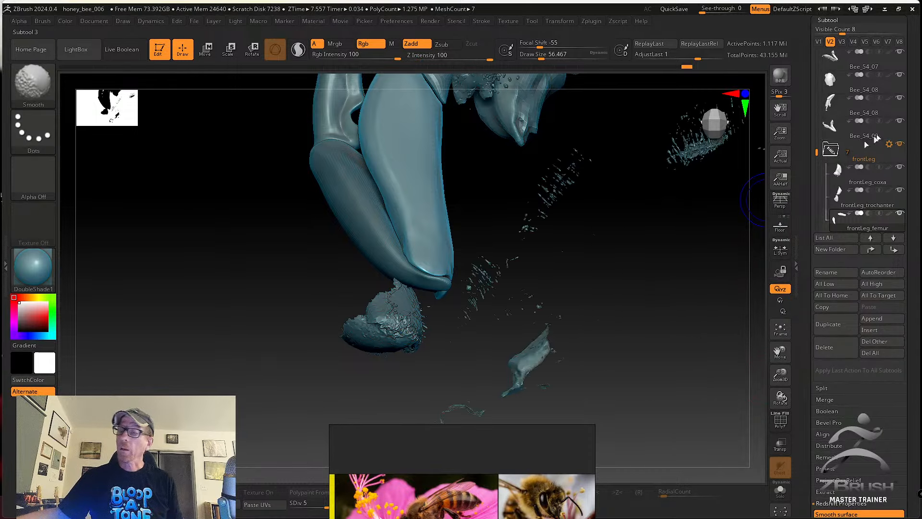
mouse_move(678, 268)
left_mouse_down()
mouse_move(527, 241)
mouse_move(649, 251)
mouse_move(699, 309)
mouse_move(686, 293)
left_mouse_up()
left_click_drag(601, 380, 790, 182)
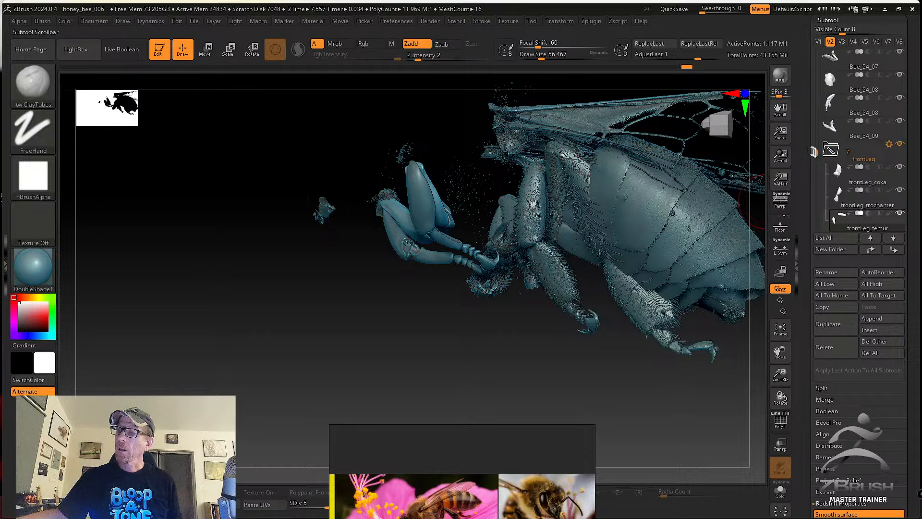
Show the thorax-retopo, wing and head_retopo folders to display the assembled bee.
left_click_drag(819, 153, 817, 50)
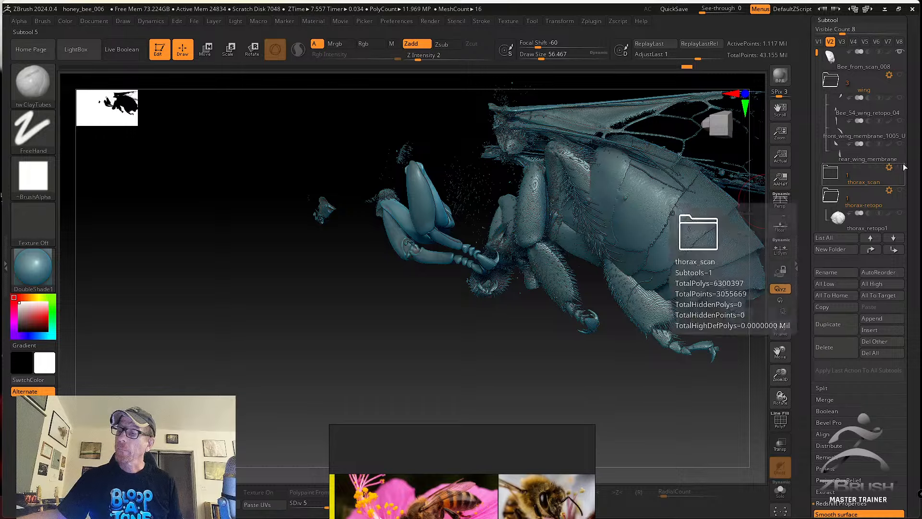
left_click(900, 196)
left_click(899, 191)
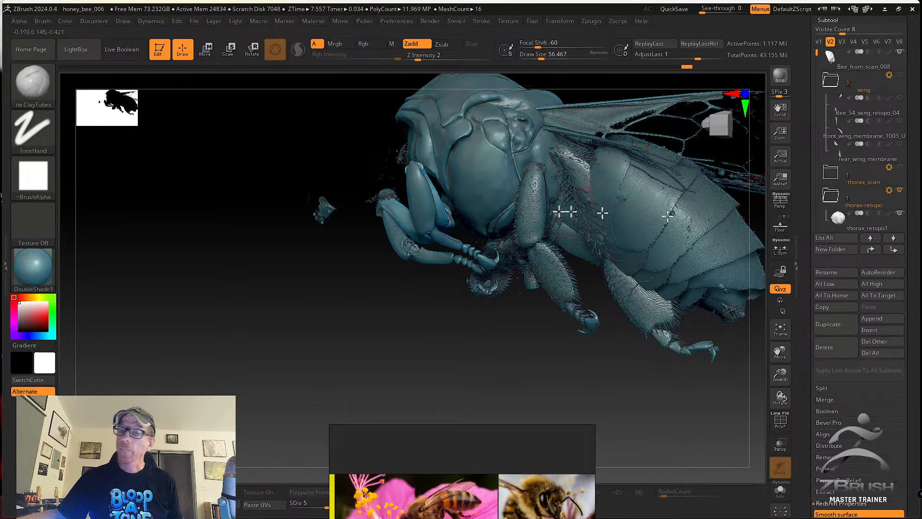
left_click_drag(574, 399, 607, 370)
left_click(857, 108)
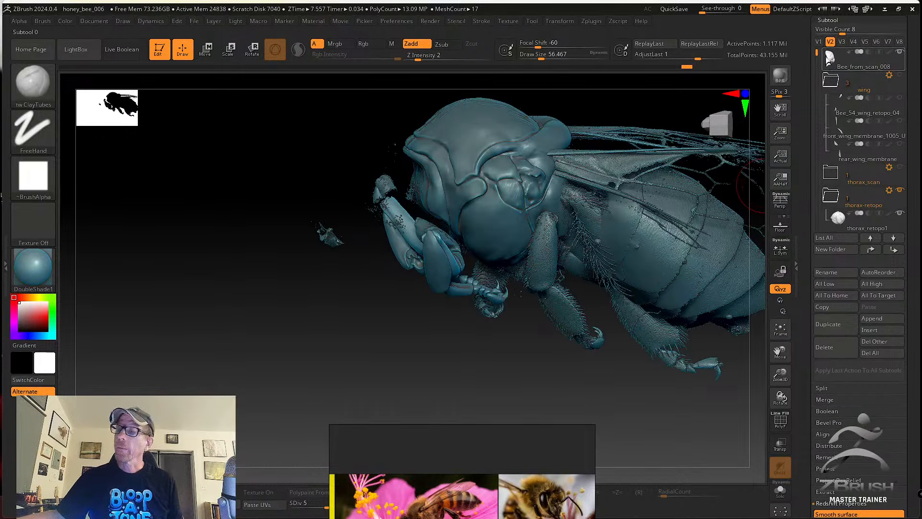
left_click(899, 76)
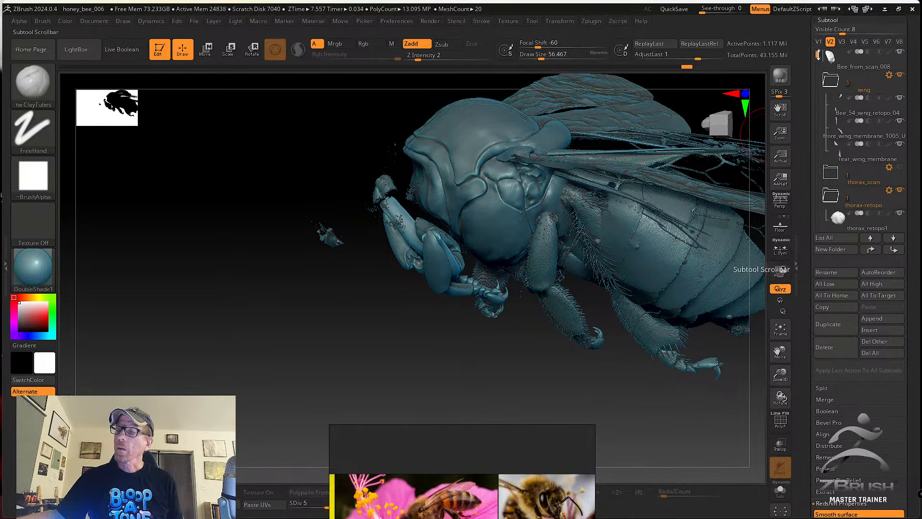
left_click_drag(818, 55, 816, 84)
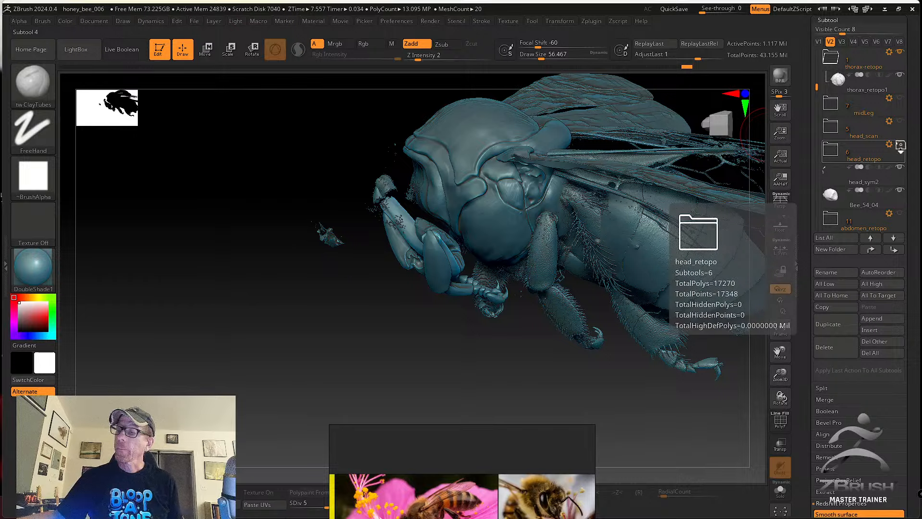
left_click(900, 144)
left_click_drag(506, 354, 798, 385)
left_click_drag(681, 368, 664, 339)
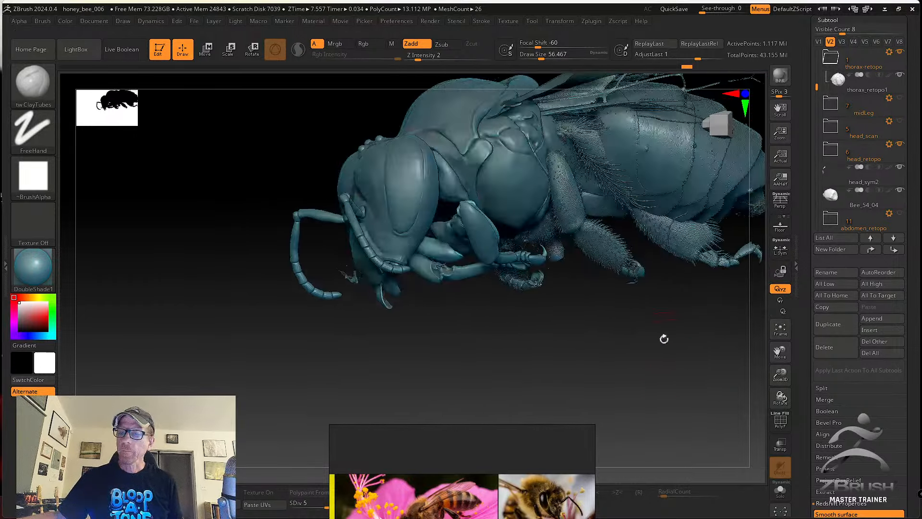
Select the Bee_54_09 scanned leg subtool and examine the assembled bee from the front, side and underside.
left_click(603, 256, "alt")
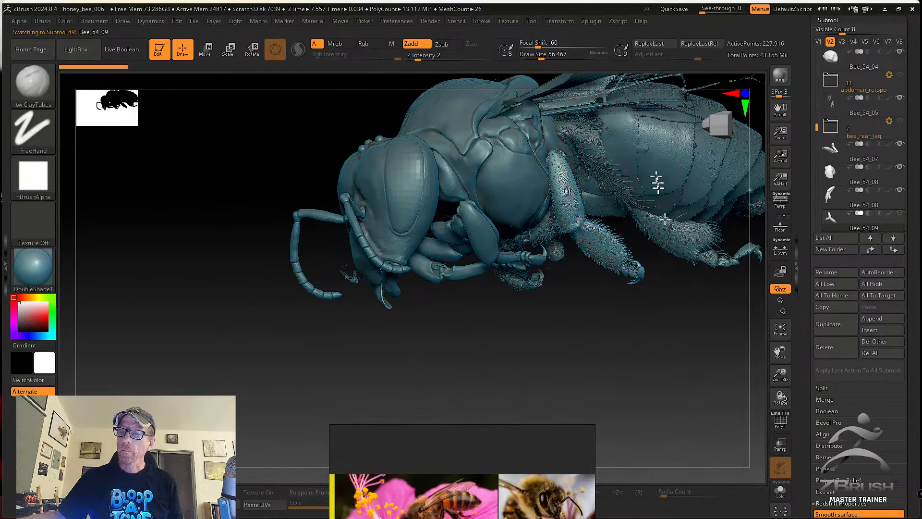
mouse_move(693, 313)
left_mouse_down()
mouse_move(663, 320)
mouse_move(673, 316)
mouse_move(586, 307)
mouse_move(471, 362)
mouse_move(597, 385)
mouse_move(614, 383)
mouse_move(634, 359)
mouse_move(673, 373)
mouse_move(682, 284)
mouse_move(689, 319)
left_mouse_up()
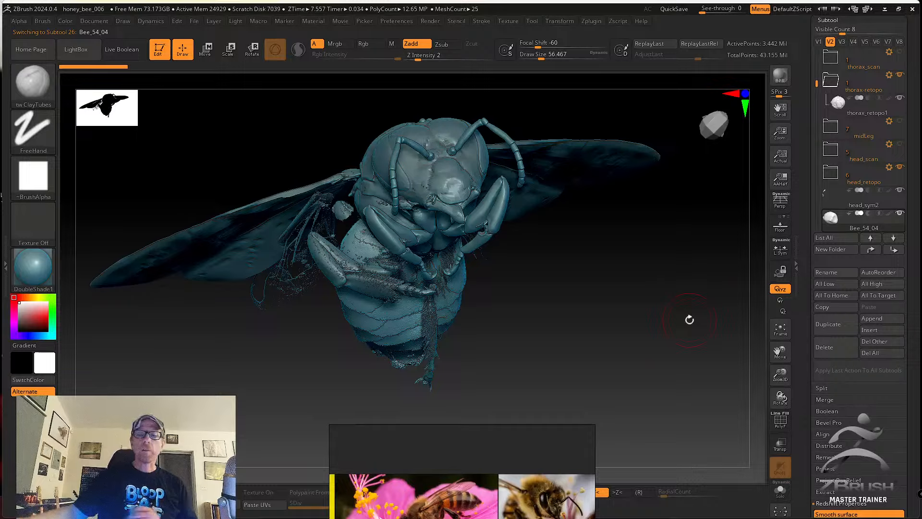
left_click_drag(629, 300, 705, 344)
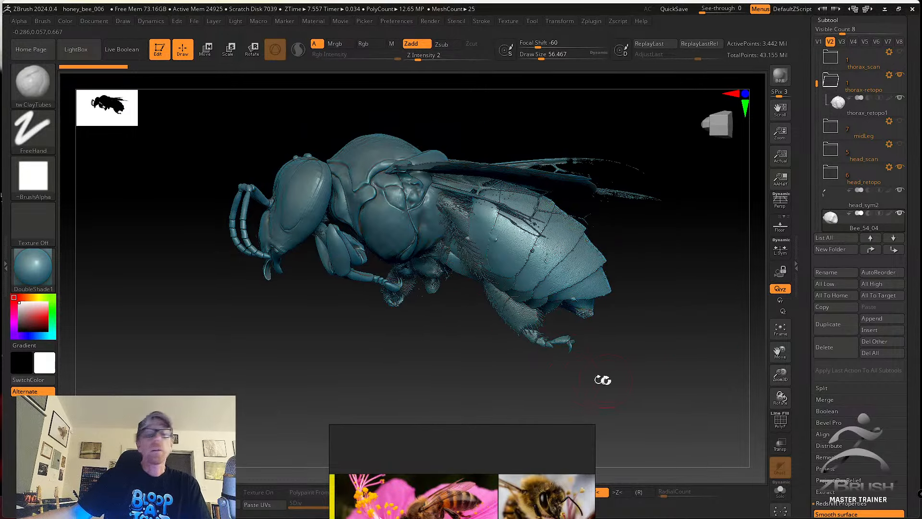
left_click_drag(603, 380, 706, 341)
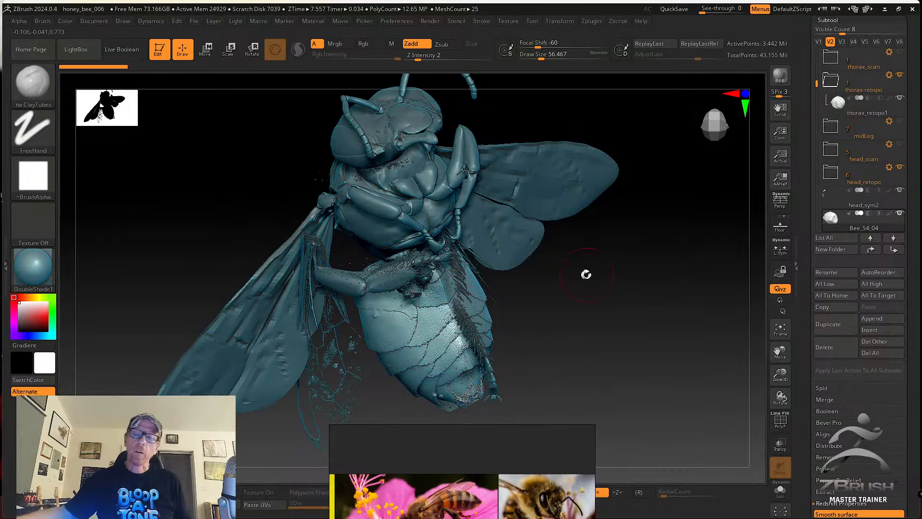
left_click_drag(586, 274, 651, 413, "alt")
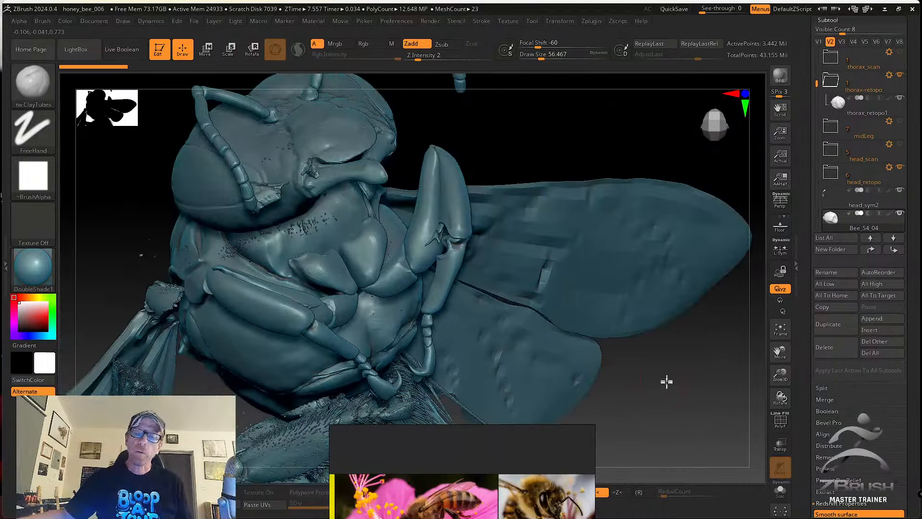
Select the frontLeg_metatarsus subtool and set up the SK_Cloth brush with a draw size of about 44.
left_click_drag(667, 381, 663, 412)
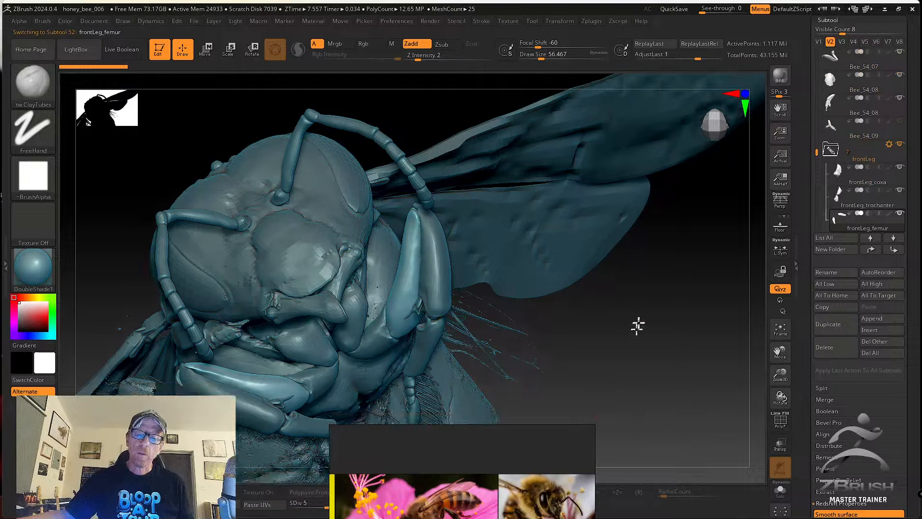
left_click_drag(636, 324, 531, 468)
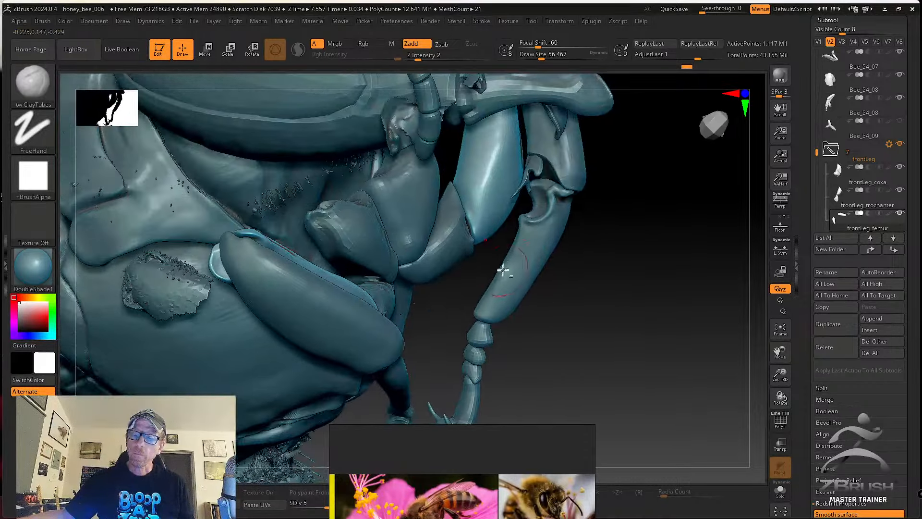
left_click(503, 271, "alt")
left_click_drag(622, 343, 591, 283)
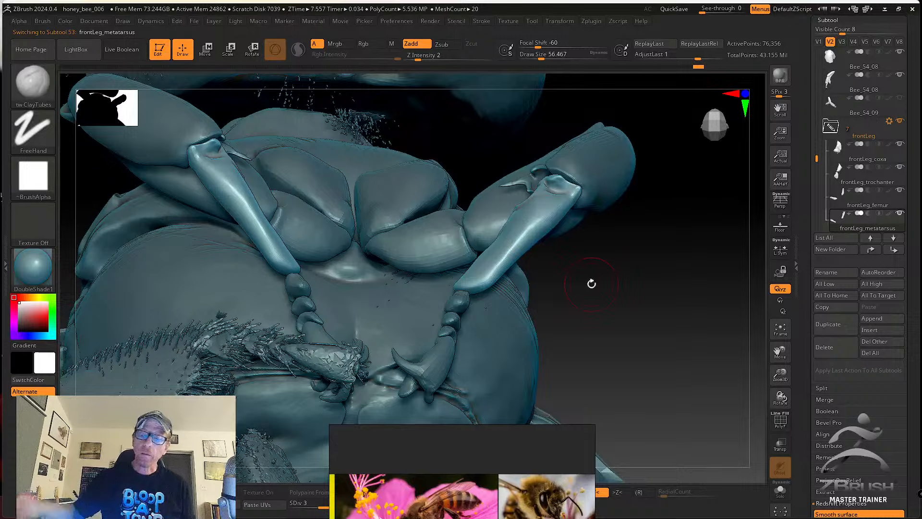
left_click_drag(479, 287, 468, 316, "alt")
key("b")
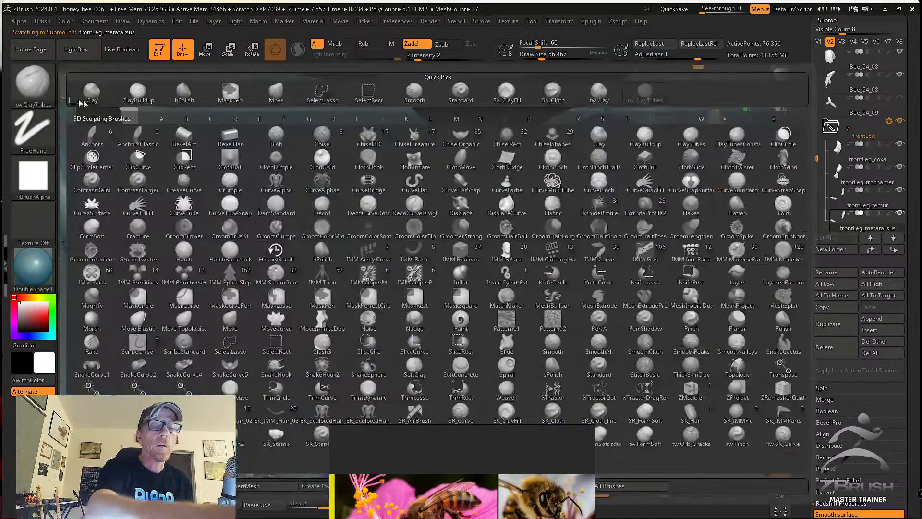
left_click(551, 86)
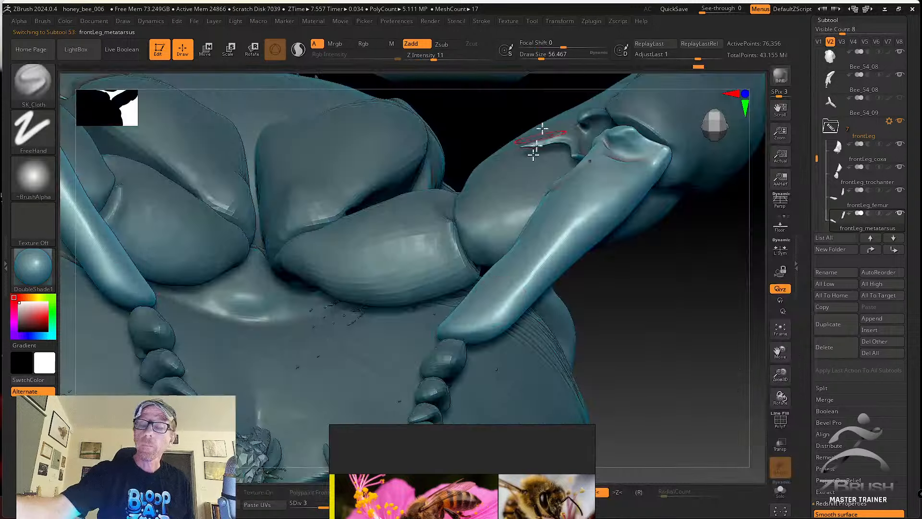
key("s")
left_click_drag(495, 309, 495, 310)
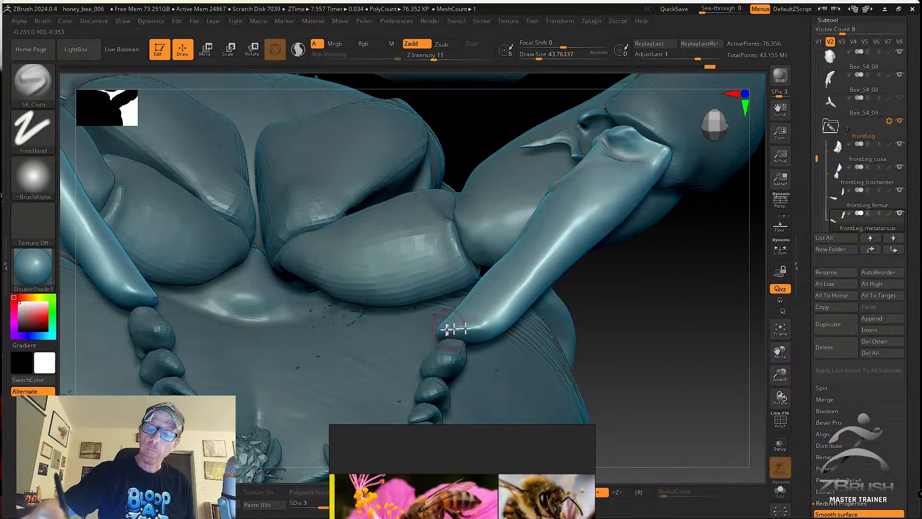
Define the metatarsus's shaft and lower end with SK_Cloth strokes, smoothing the surface around the end.
right_click_drag(509, 338, 494, 323)
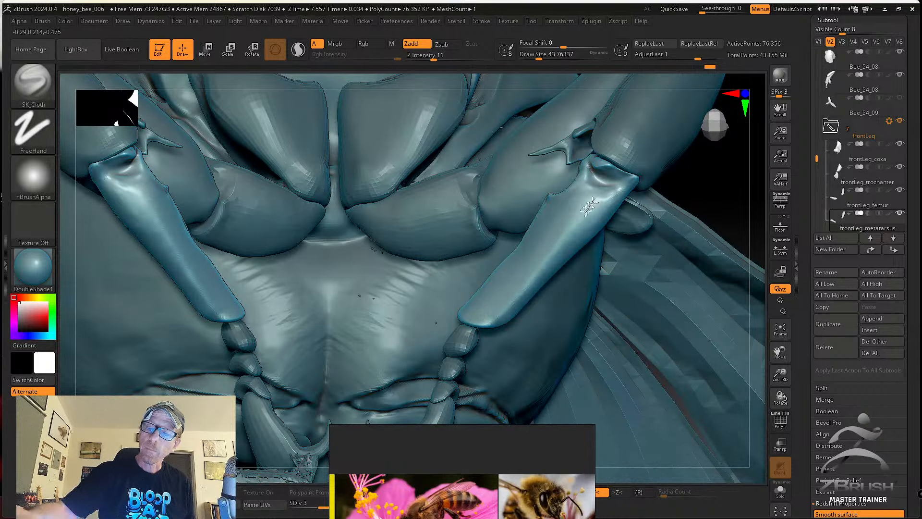
right_click_drag(517, 287, 497, 293)
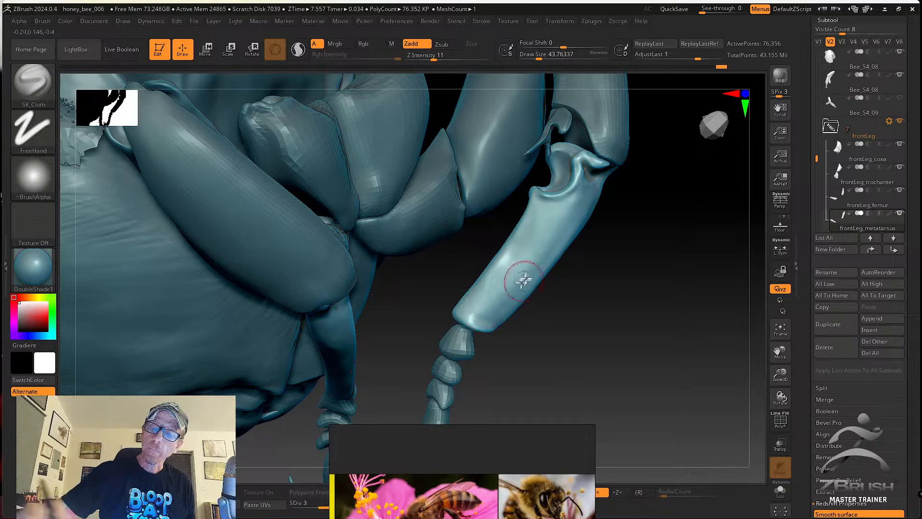
right_click_drag(540, 276, 503, 294)
key("shift")
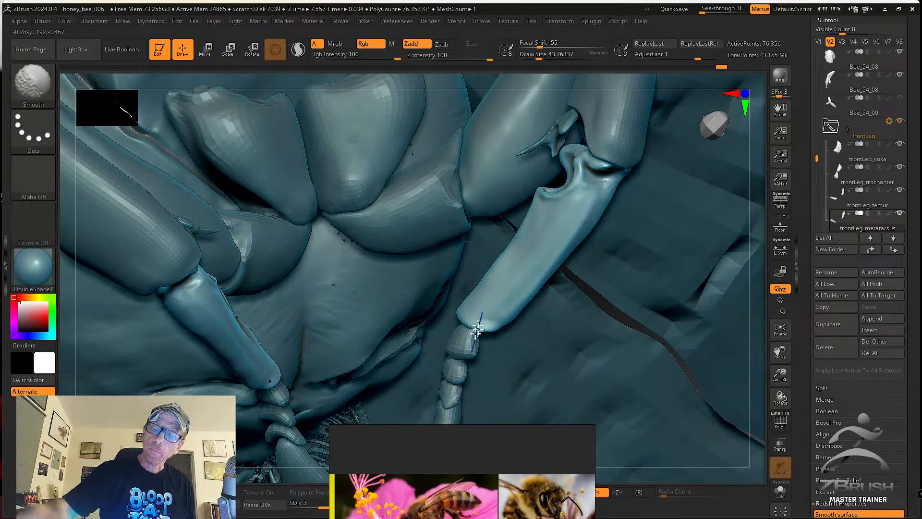
right_click_drag(477, 330, 485, 304)
key("shift")
mouse_move(537, 286)
right_mouse_down()
mouse_move(525, 263)
mouse_move(493, 321)
right_mouse_up()
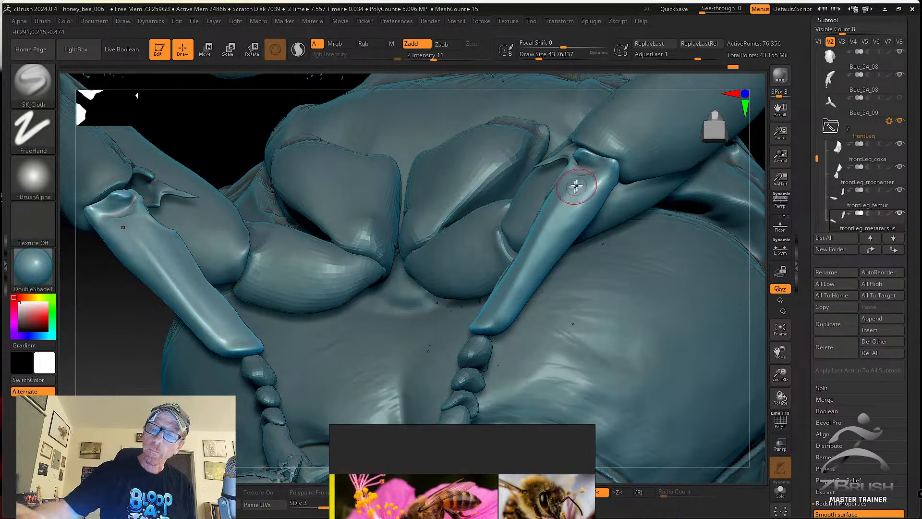
right_click_drag(510, 287, 552, 232)
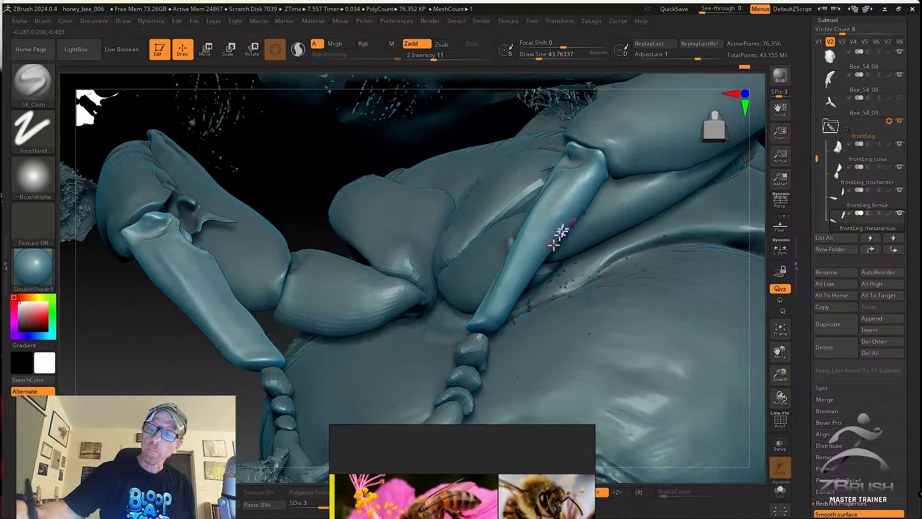
right_click_drag(531, 282, 535, 236)
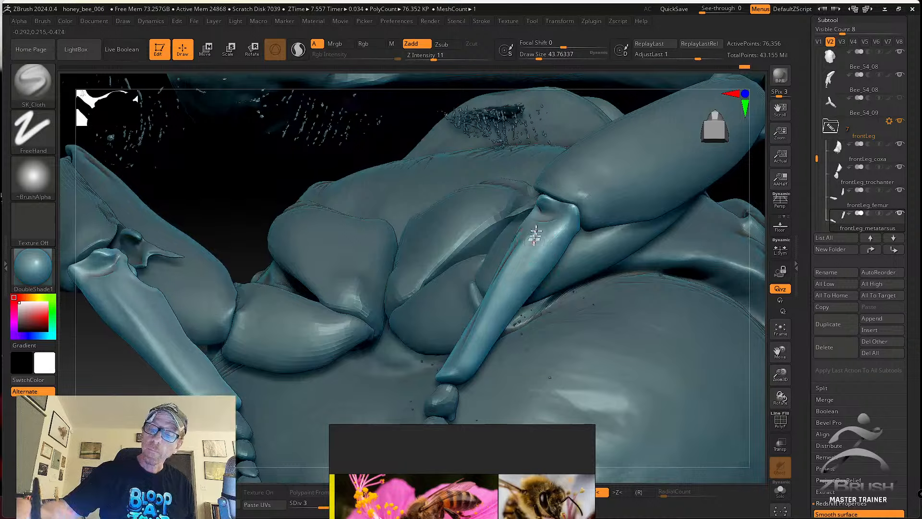
mouse_move(496, 340)
right_mouse_down()
mouse_move(512, 267)
mouse_move(492, 245)
mouse_move(461, 236)
mouse_move(445, 310)
right_mouse_up()
Refine the metatarsus's lower edges beside the first small tarsal segment with SK_Cloth at draw size about 41.
key("s")
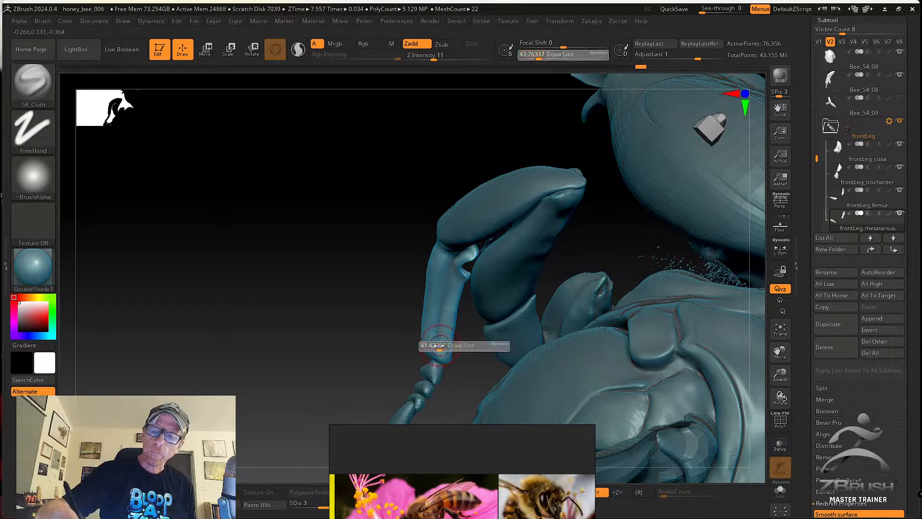
left_click_drag(442, 350, 438, 351)
mouse_move(433, 347)
right_mouse_down("ctrl")
mouse_move(476, 406)
mouse_move(449, 319)
mouse_move(420, 323)
right_mouse_up("ctrl")
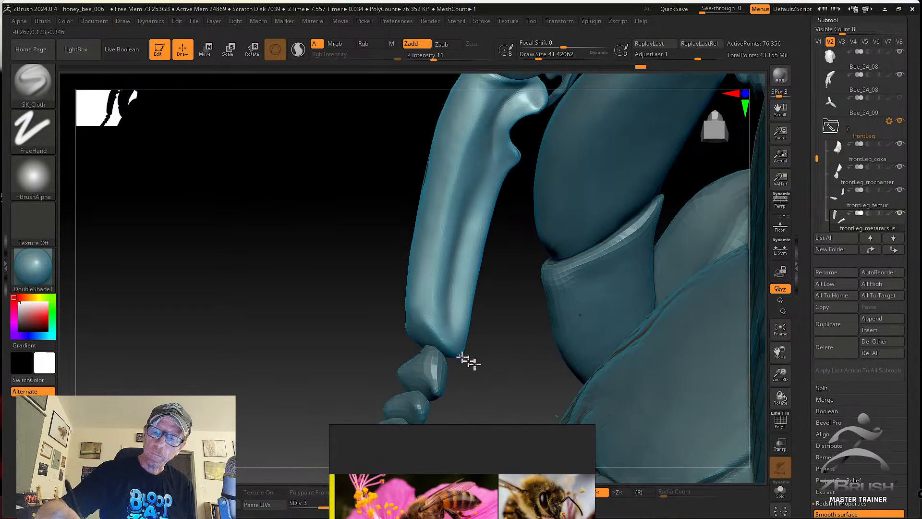
right_click_drag(462, 357, 416, 353)
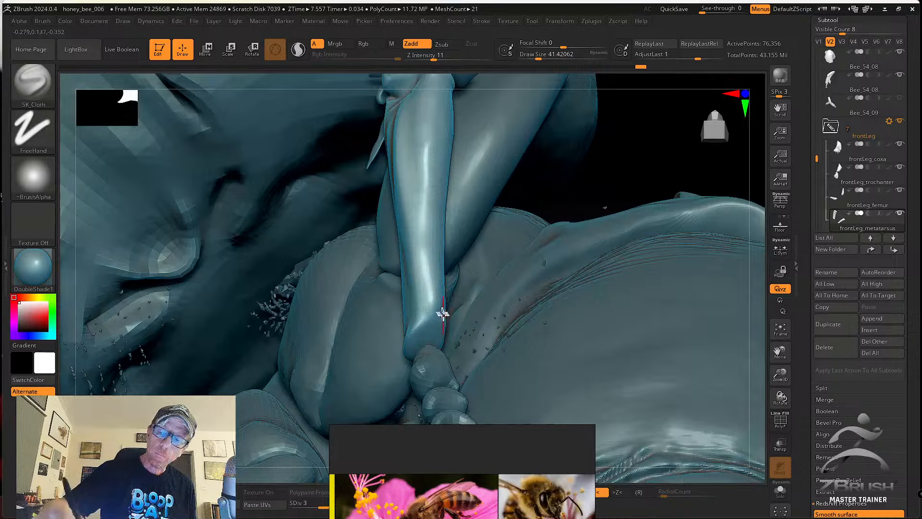
right_click_drag(442, 313, 431, 336)
Isolate the metatarsus in Solo mode and refine the rim of its lower socket with SK_Cloth at draw size about 27.
left_click(780, 490)
right_click_drag(519, 293, 530, 308)
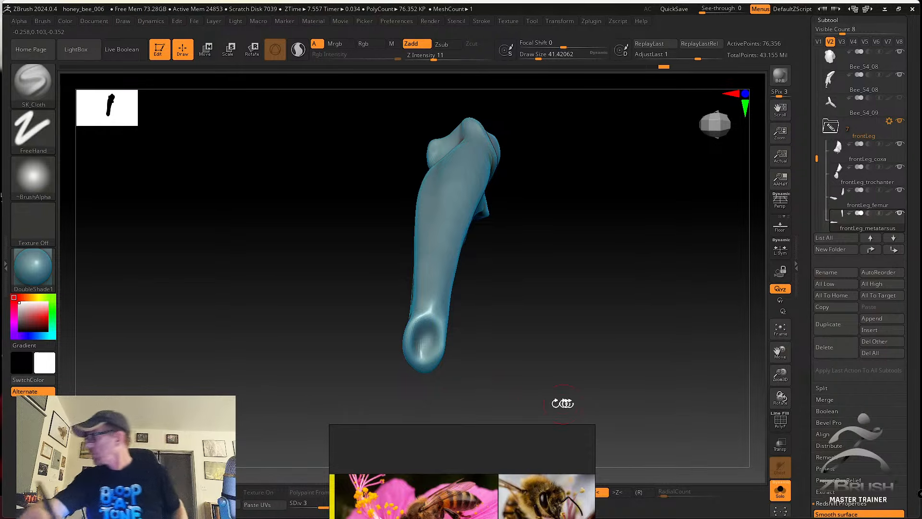
left_click_drag(584, 413, 595, 400)
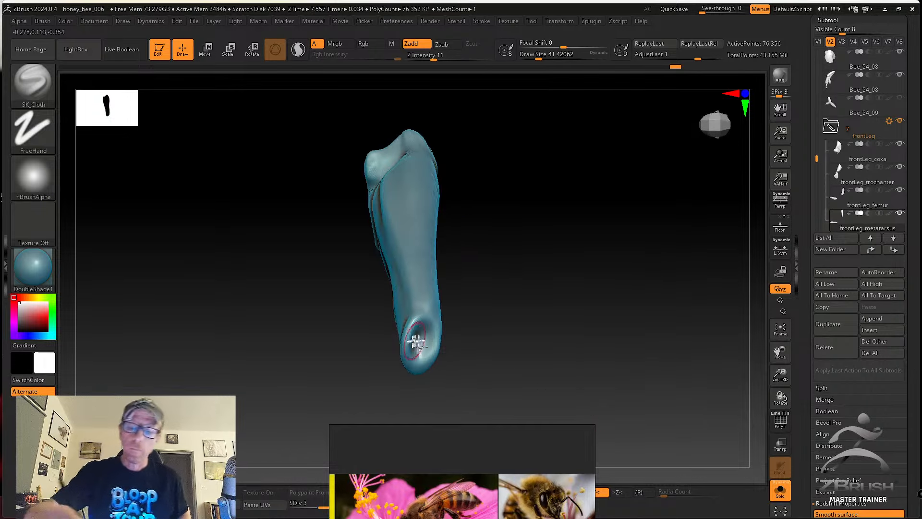
key("s")
left_click_drag(414, 345, 402, 345)
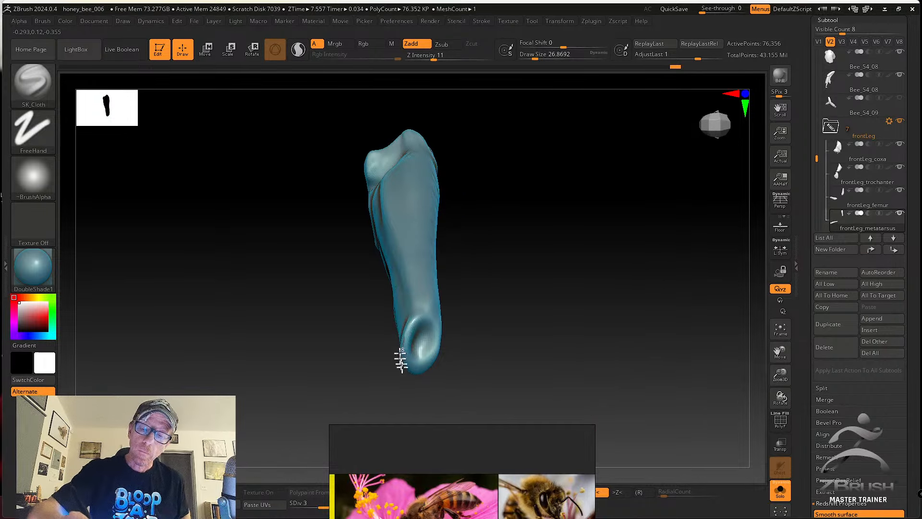
left_click_drag(419, 377, 434, 356)
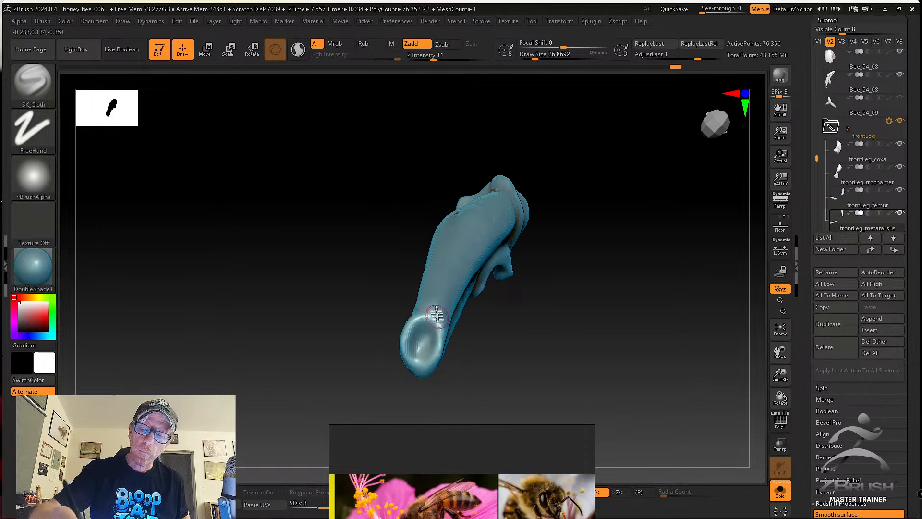
mouse_move(436, 314)
right_mouse_down()
mouse_move(438, 377)
mouse_move(422, 327)
right_mouse_up()
right_click_drag(467, 153, 447, 294)
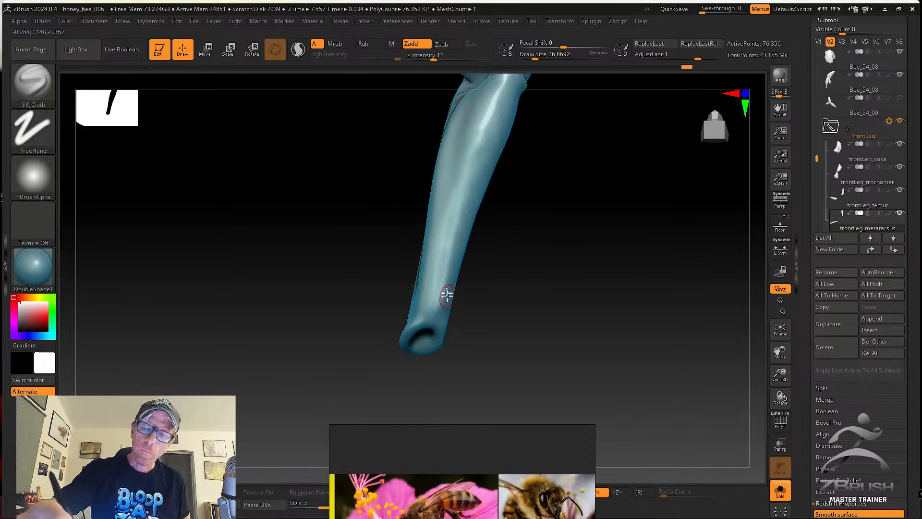
Smooth the metatarsus's shaft and refine its upper joint edge and notch area with SK_Cloth.
key("shift")
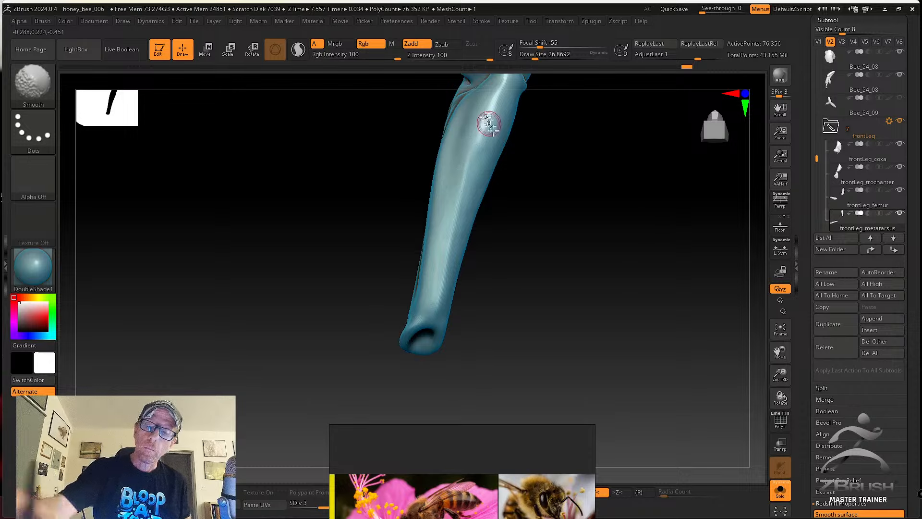
mouse_move(489, 124)
right_mouse_down()
mouse_move(497, 249)
mouse_move(480, 152)
right_mouse_up()
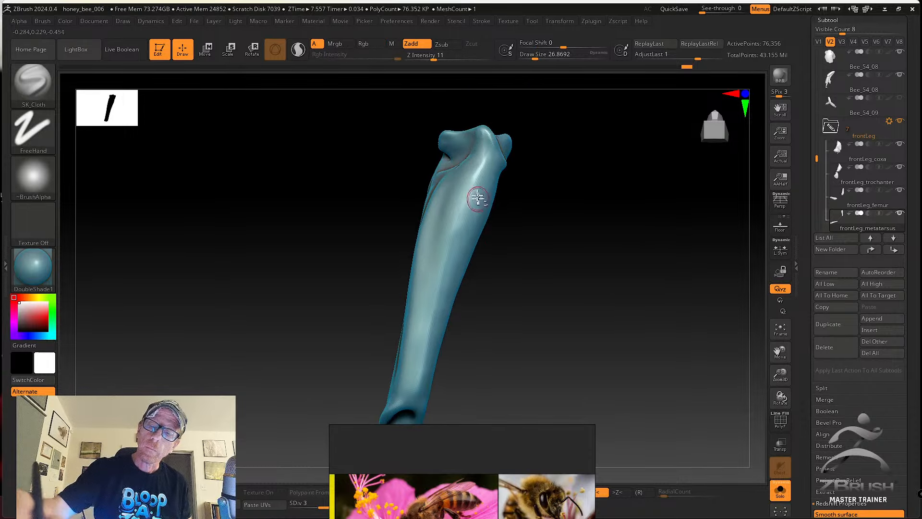
key("shift")
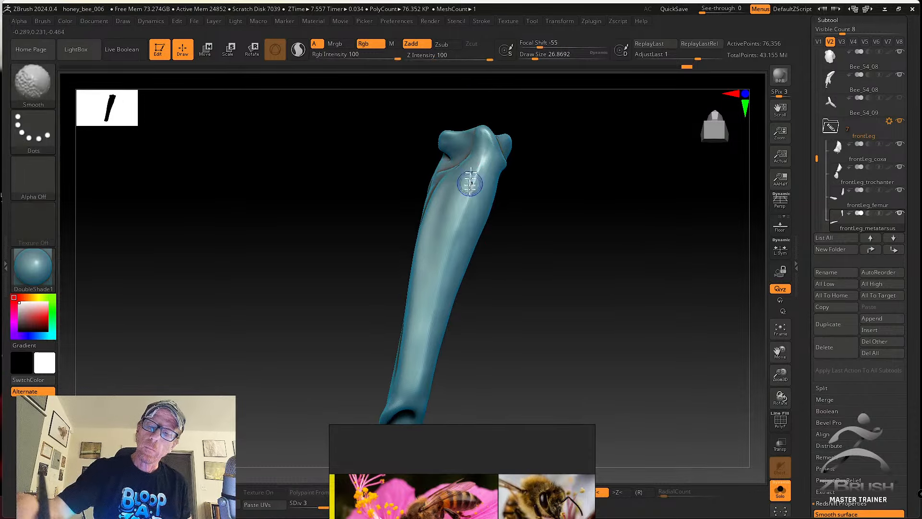
mouse_move(504, 247)
right_mouse_down("shift")
mouse_move(501, 171)
mouse_move(547, 161)
right_mouse_up("shift")
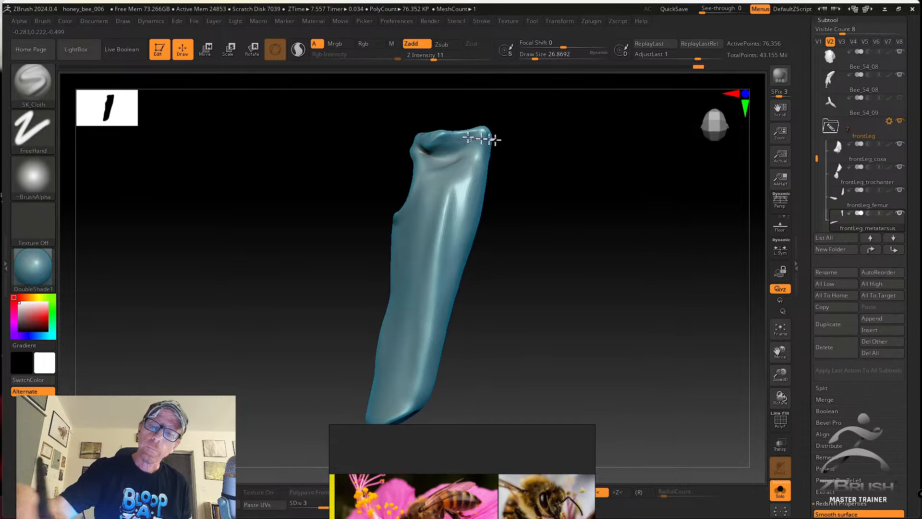
right_click_drag(494, 140, 517, 154)
mouse_move(439, 245)
right_mouse_down()
mouse_move(506, 235)
mouse_move(509, 247)
mouse_move(552, 255)
mouse_move(597, 245)
mouse_move(445, 272)
mouse_move(425, 264)
mouse_move(511, 229)
mouse_move(457, 237)
mouse_move(498, 233)
mouse_move(407, 276)
right_mouse_up()
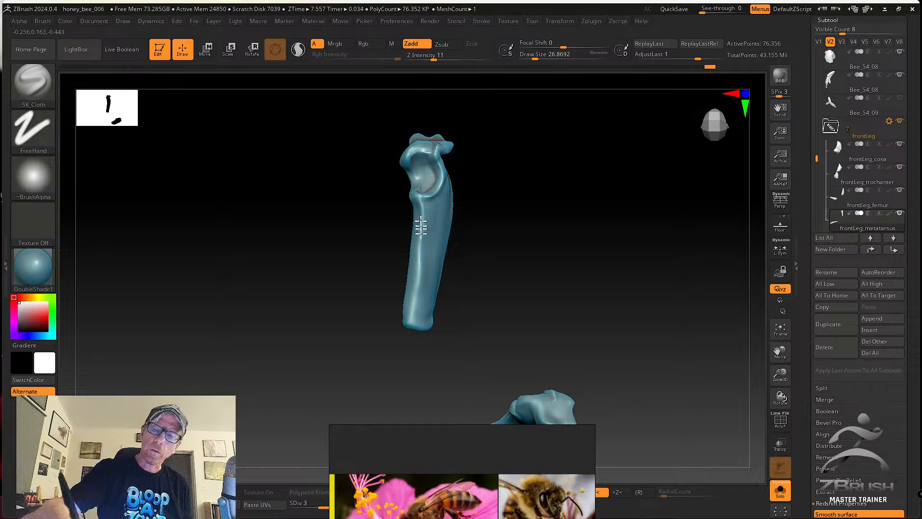
right_click_drag(486, 254, 449, 238, "alt")
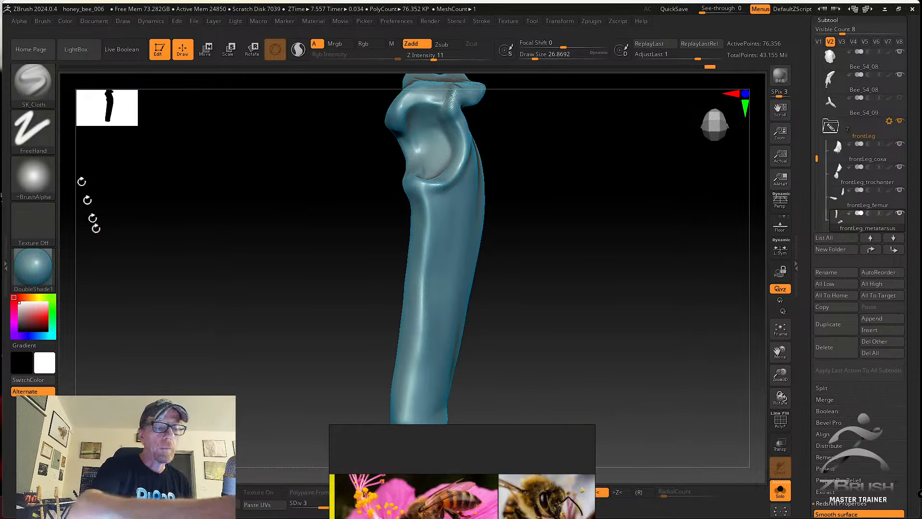
Fill and even out the metatarsus's shaft below the notch with the tw SK_ClayFill brush at draw size about 41.
left_click(33, 81)
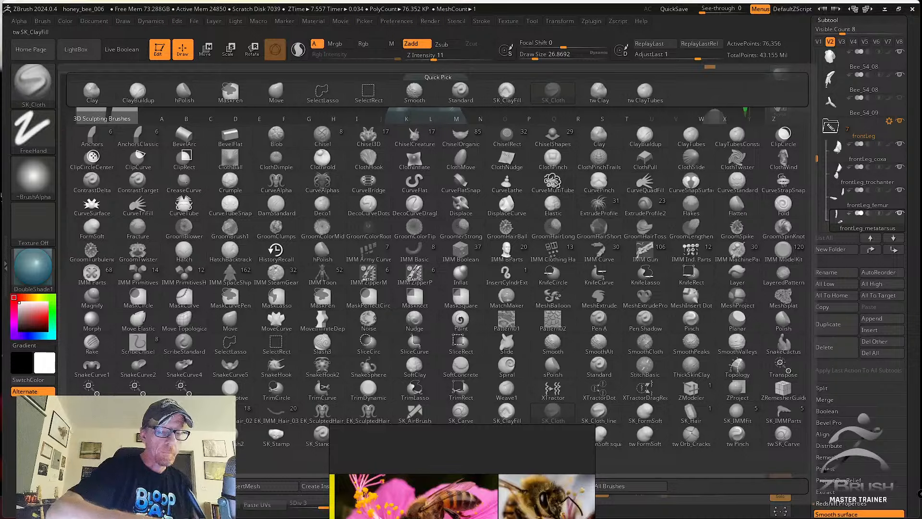
left_click(92, 456)
key("s")
left_click_drag(427, 245, 434, 323)
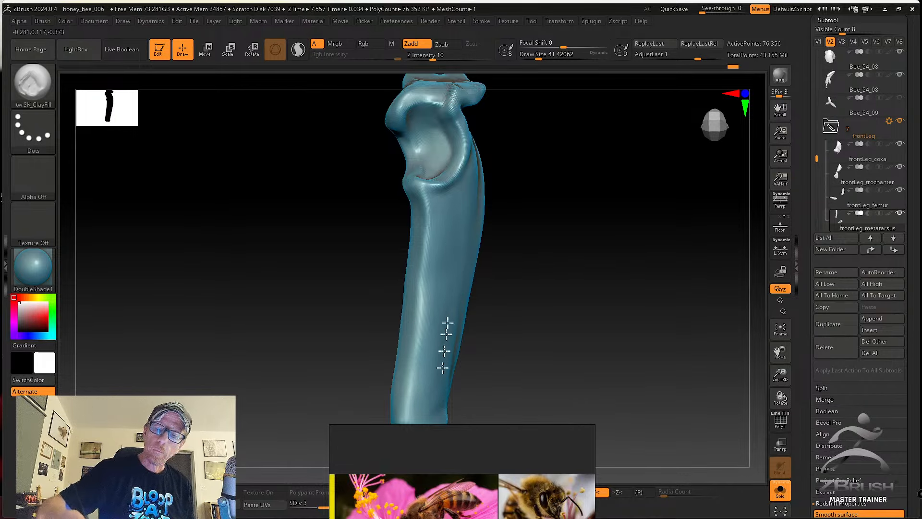
right_click_drag(436, 365, 434, 333)
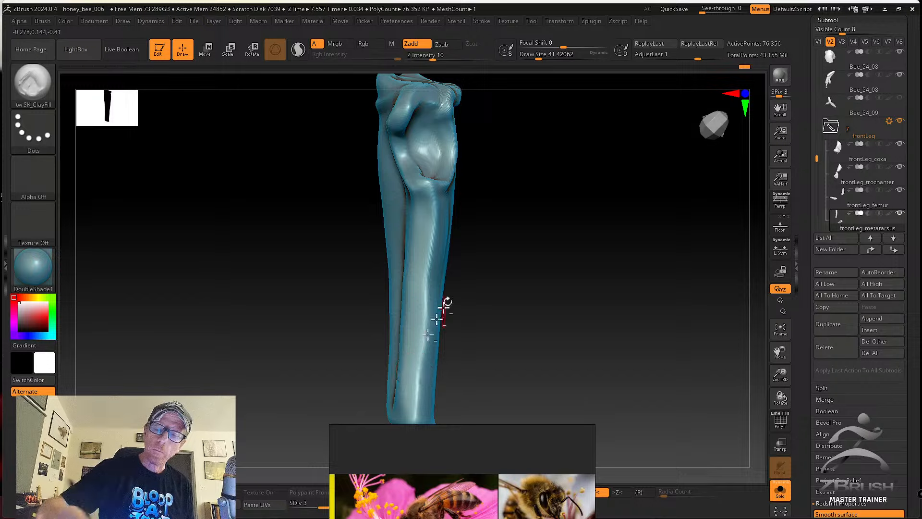
mouse_move(454, 294)
right_mouse_down("alt")
mouse_move(509, 251)
mouse_move(485, 238)
right_mouse_up("alt")
Reshape the metatarsus's lower end around the socket with the Move brush at draw size about 41.
left_click(33, 84)
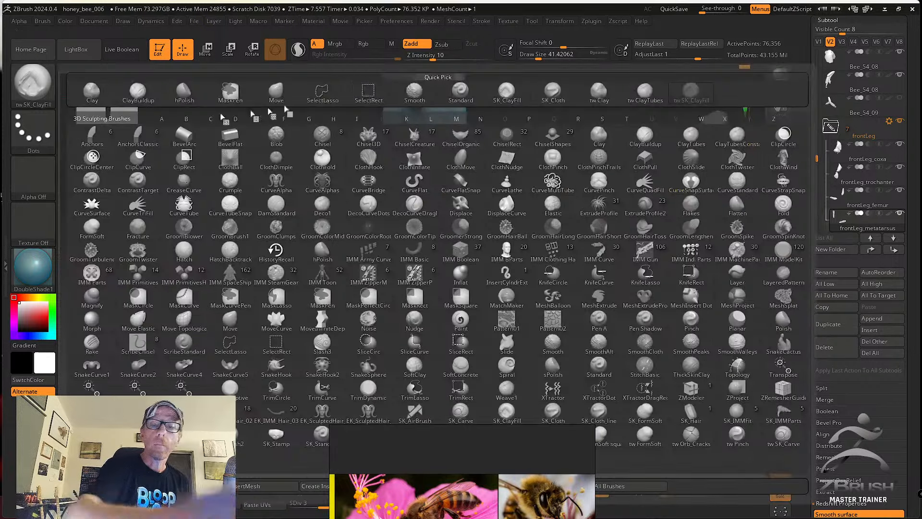
left_click(276, 92)
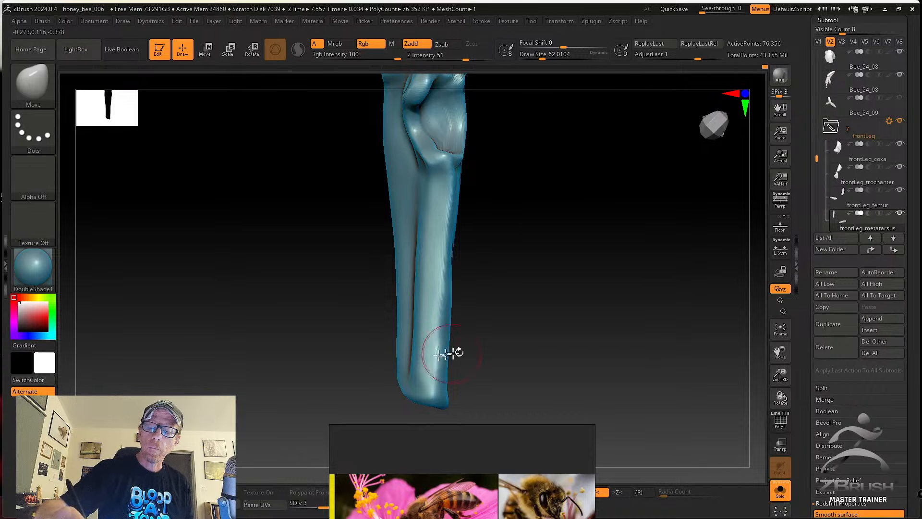
mouse_move(452, 353)
right_mouse_down()
mouse_move(520, 322)
mouse_move(471, 352)
right_mouse_up()
key("s")
left_click_drag(471, 352, 463, 352)
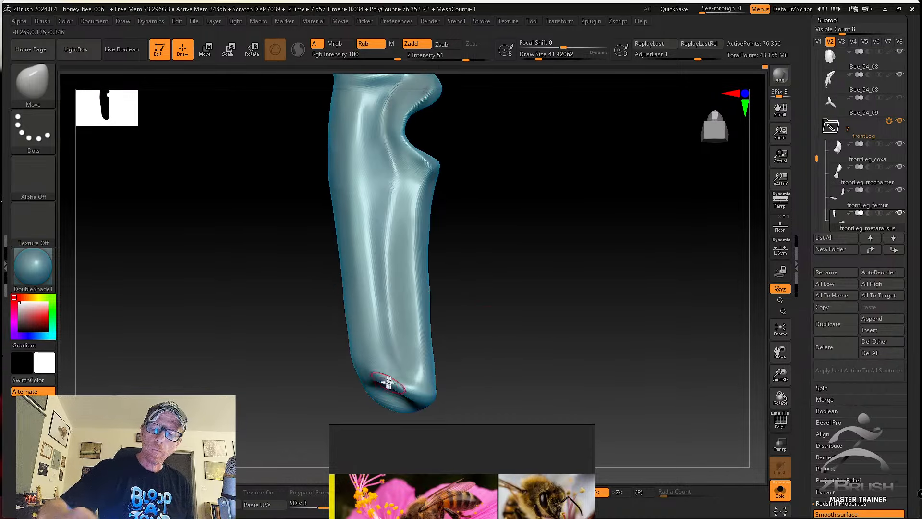
right_click_drag(452, 357, 557, 297)
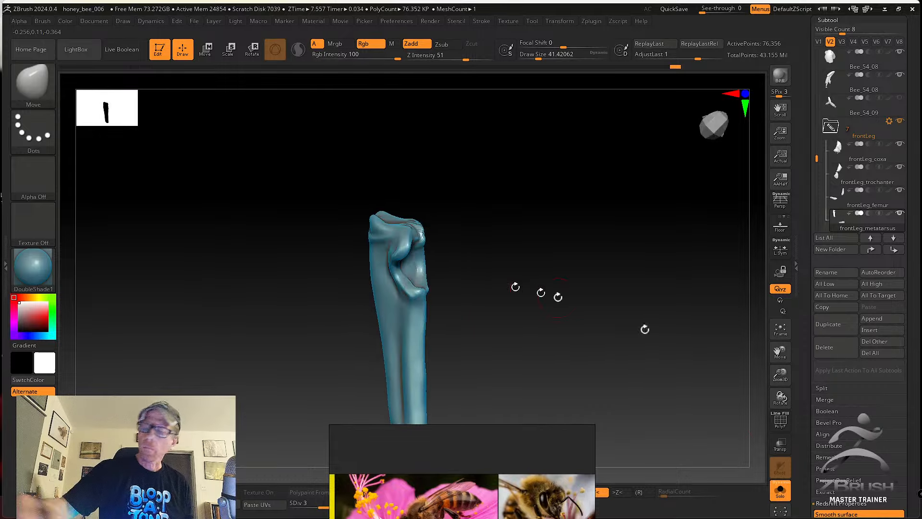
Turn off Solo mode and frame the assembled bee to review it from the side.
left_click(780, 490)
right_click_drag(639, 360, 583, 377)
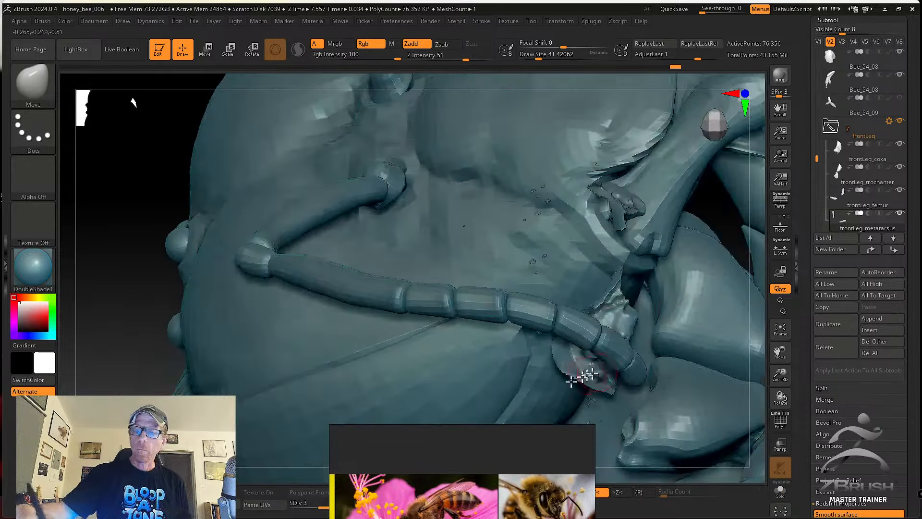
left_click(780, 328)
right_click_drag(711, 327, 576, 337)
Isolate the thorax_retopo1 subtool in Solo mode and examine the thorax from several sides.
left_click(511, 319, "alt")
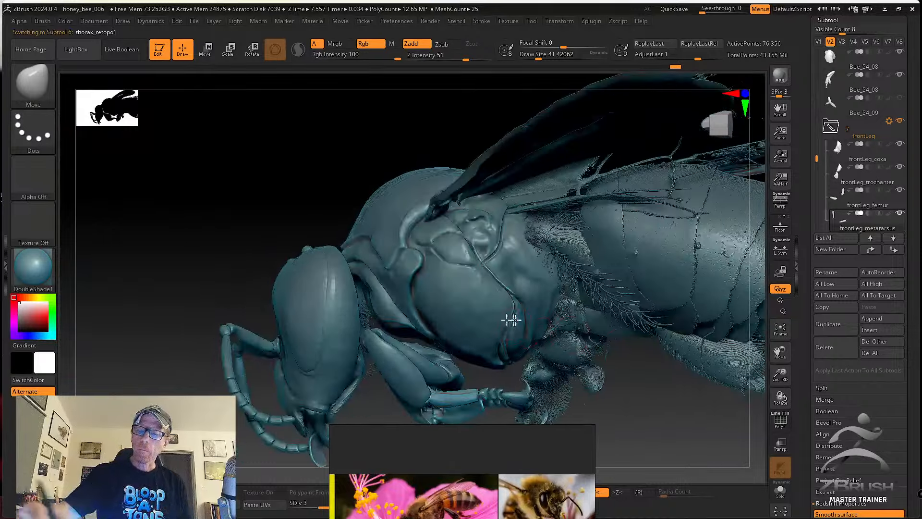
left_click(780, 490)
right_click_drag(678, 474, 500, 333)
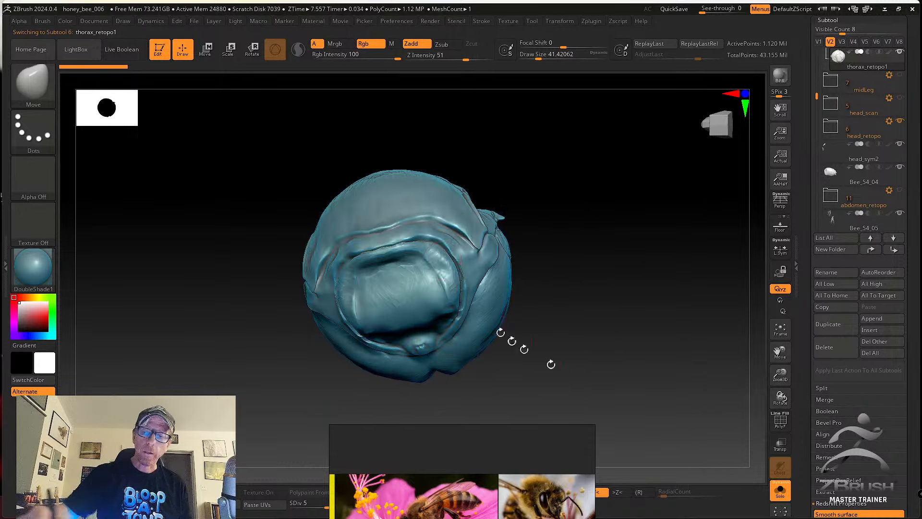
right_click_drag(468, 220, 685, 375)
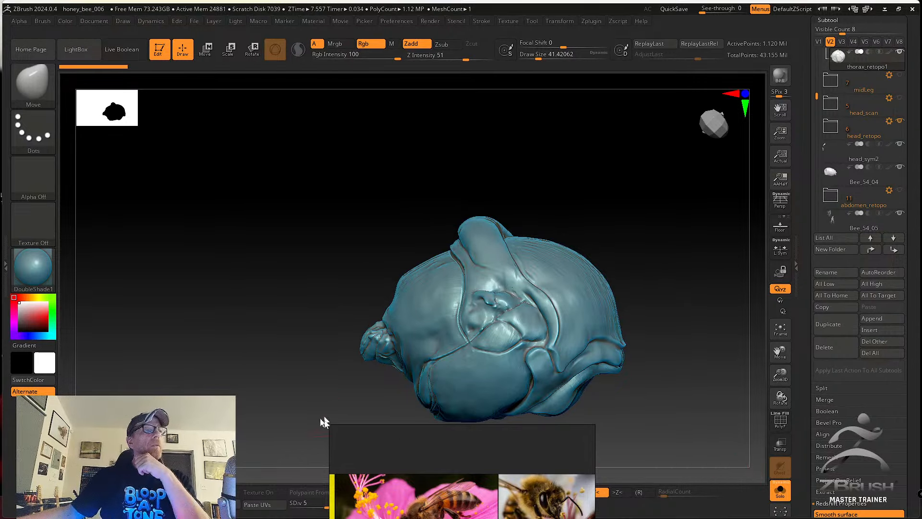
right_click_drag(317, 306, 260, 320)
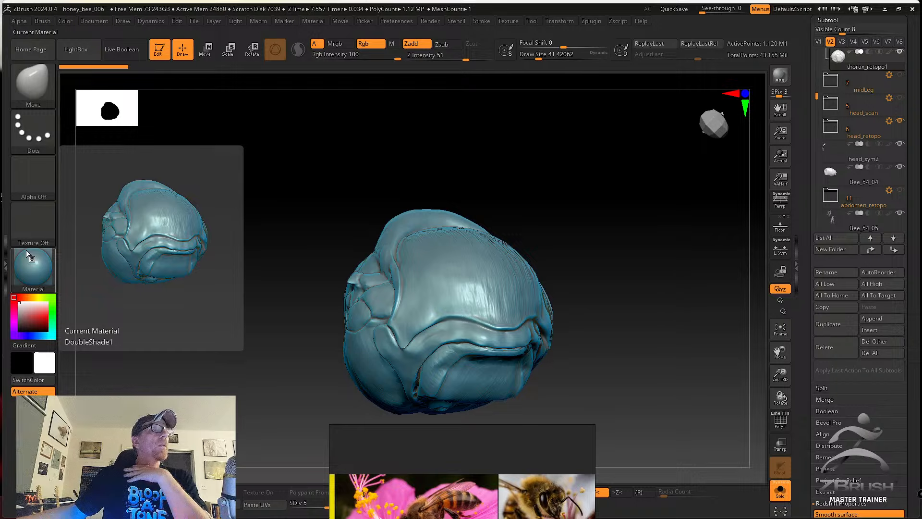
left_click_drag(234, 329, 206, 351)
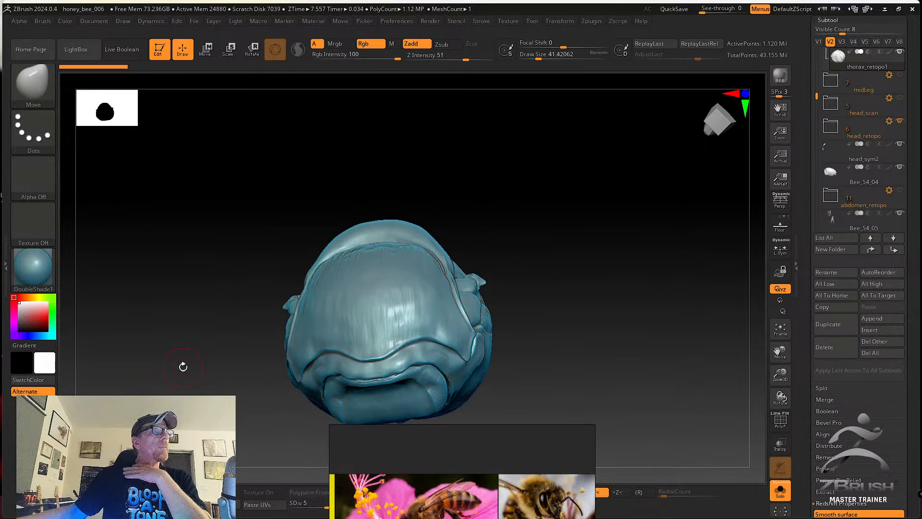